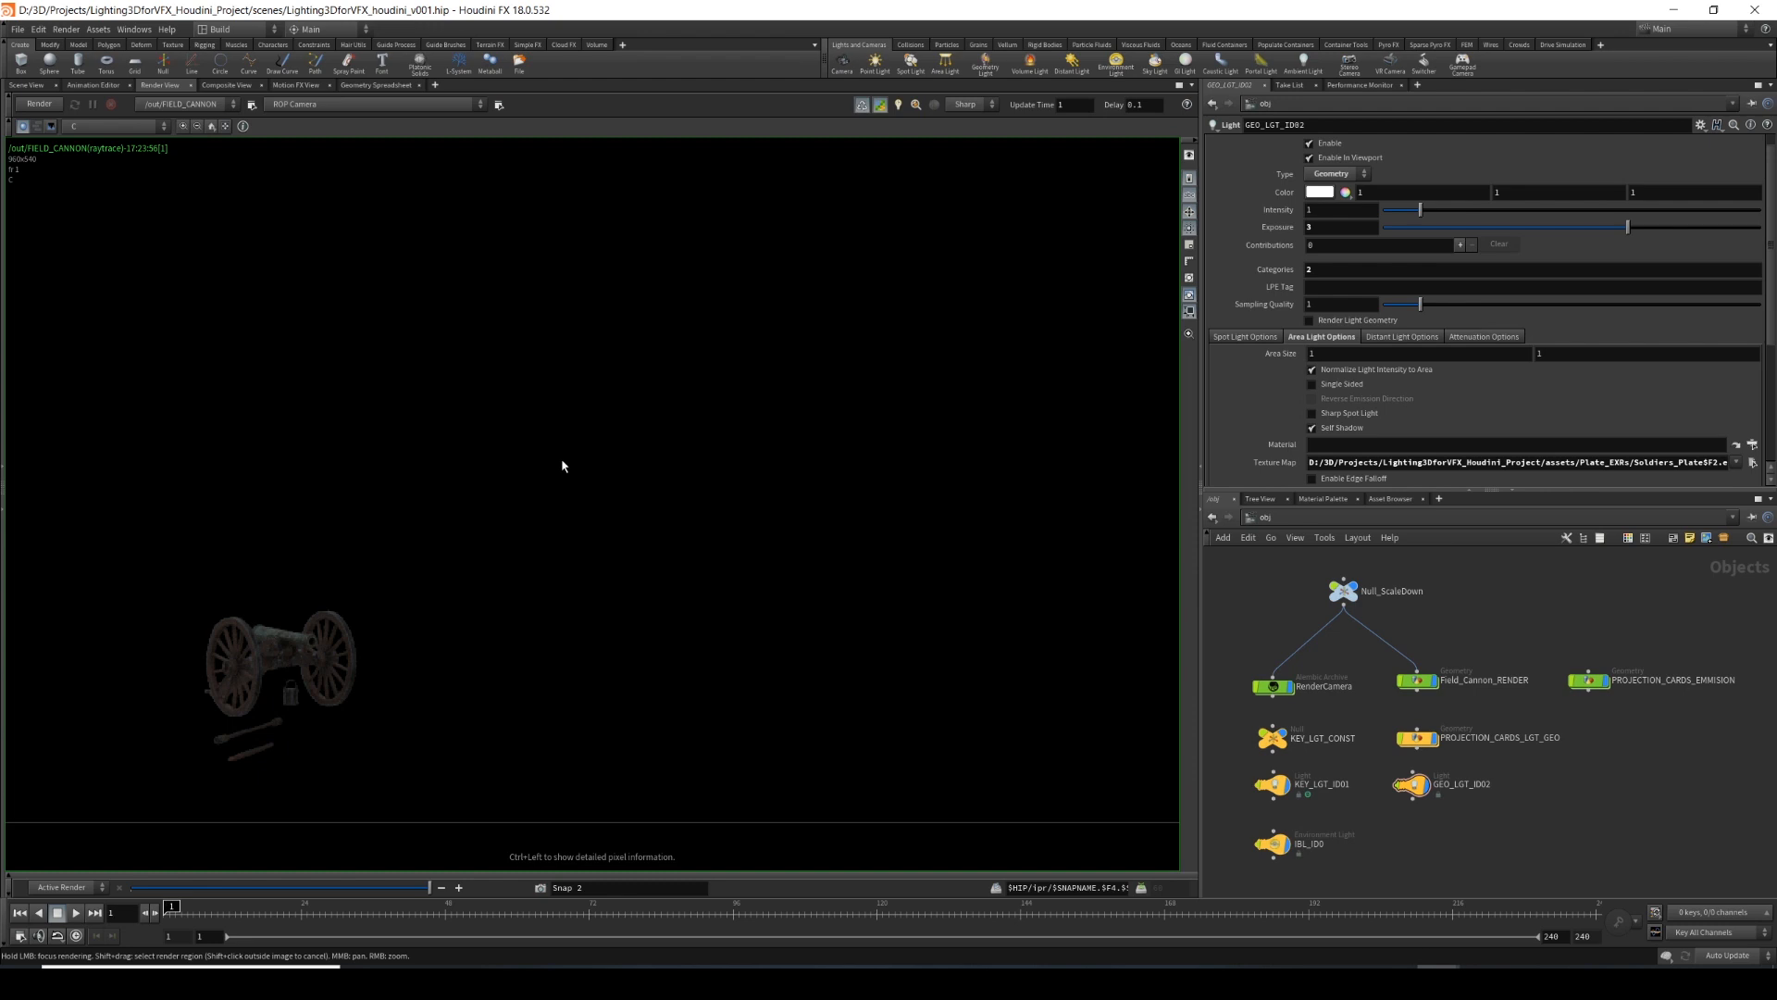
# Examine the cannon render and the camera, projection-card and light nodes in the Lighting3DforVFX scene.
pyautogui.scroll(-1, 675, 457)
pyautogui.moveTo(675, 457); pyautogui.dragTo(682, 496, button='middle')
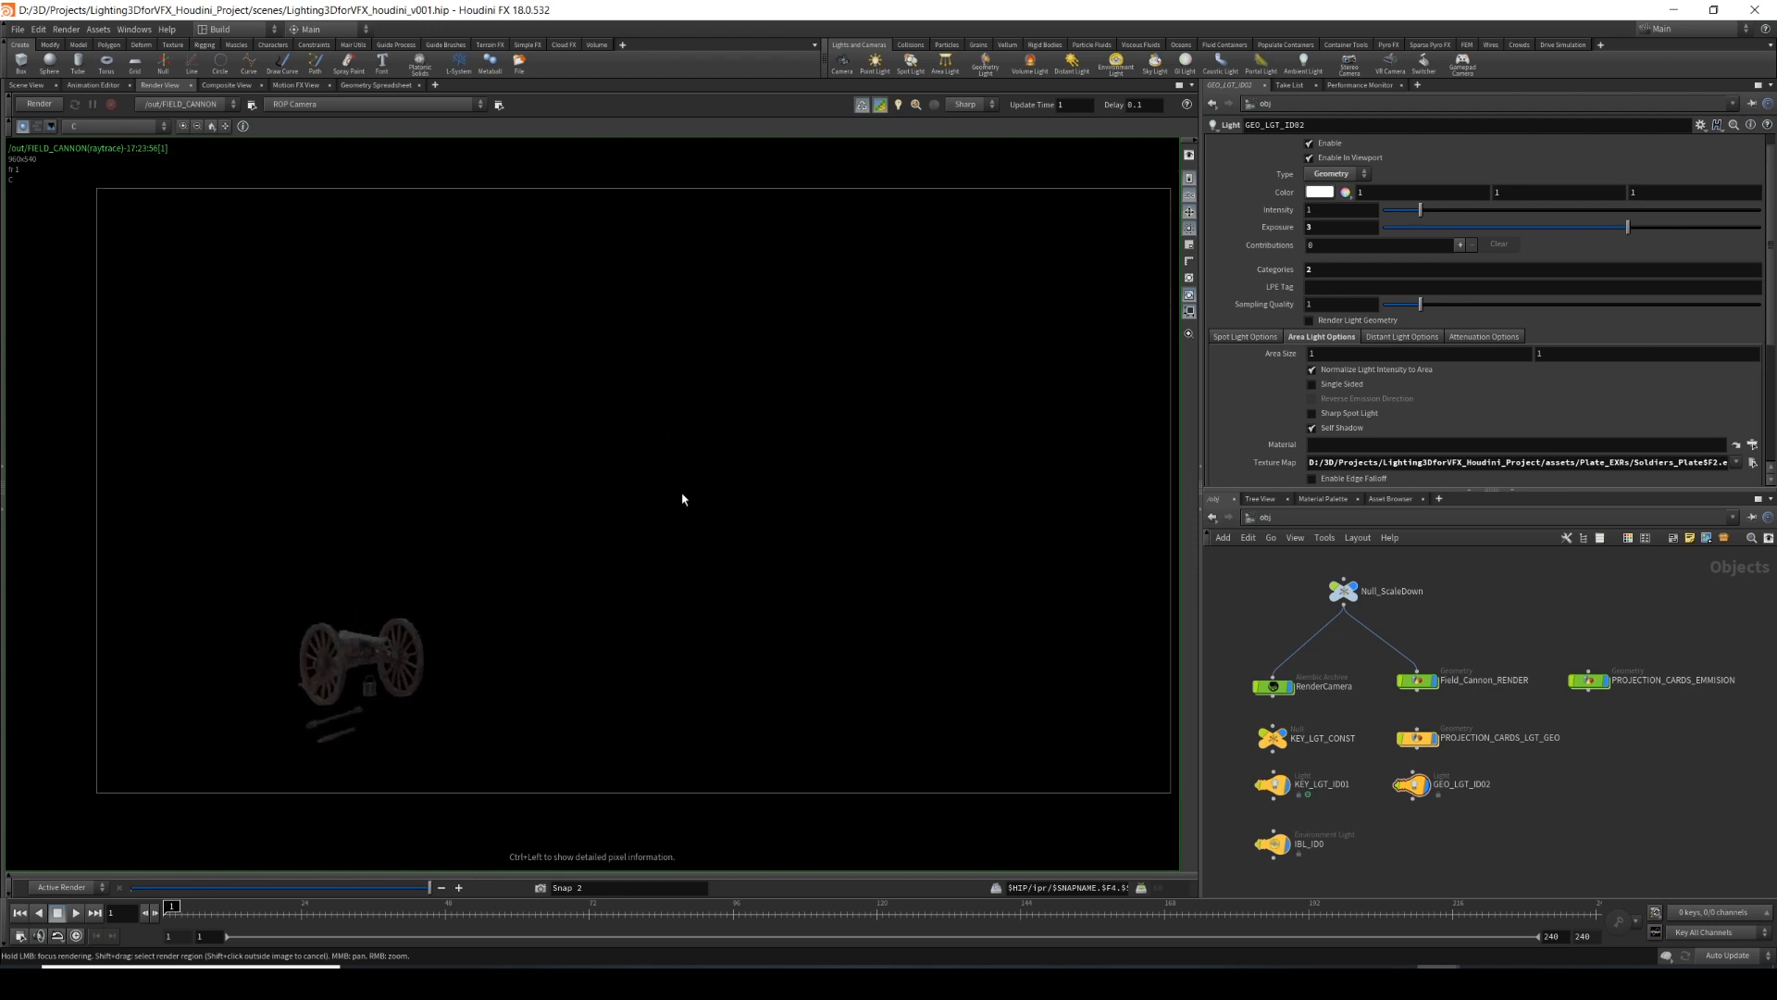
pyautogui.scroll(2, 833, 603)
pyautogui.moveTo(814, 615)
pyautogui.mouseDown(button='middle')
pyautogui.moveTo(849, 599)
pyautogui.moveTo(791, 625)
pyautogui.mouseUp(button='middle')
pyautogui.scroll(-1, 755, 615)
pyautogui.moveTo(1616, 720); pyautogui.dragTo(1602, 747, button='middle')
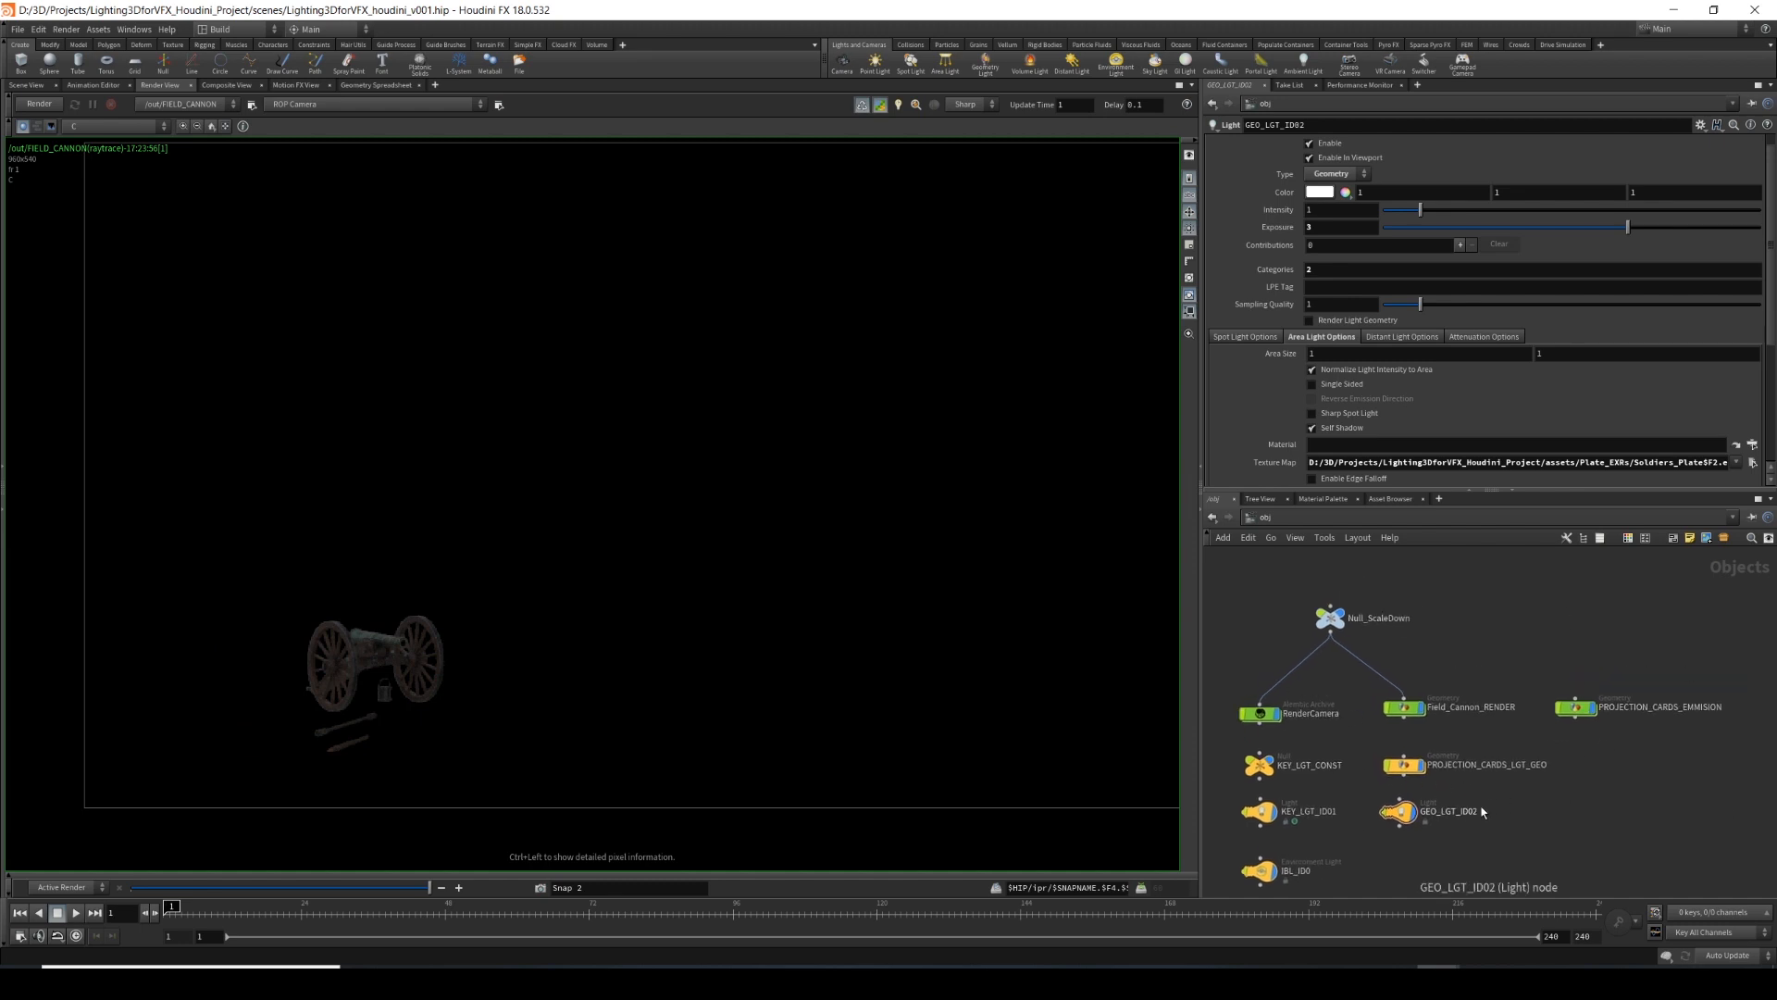
pyautogui.moveTo(1533, 819); pyautogui.dragTo(1539, 808, button='middle')
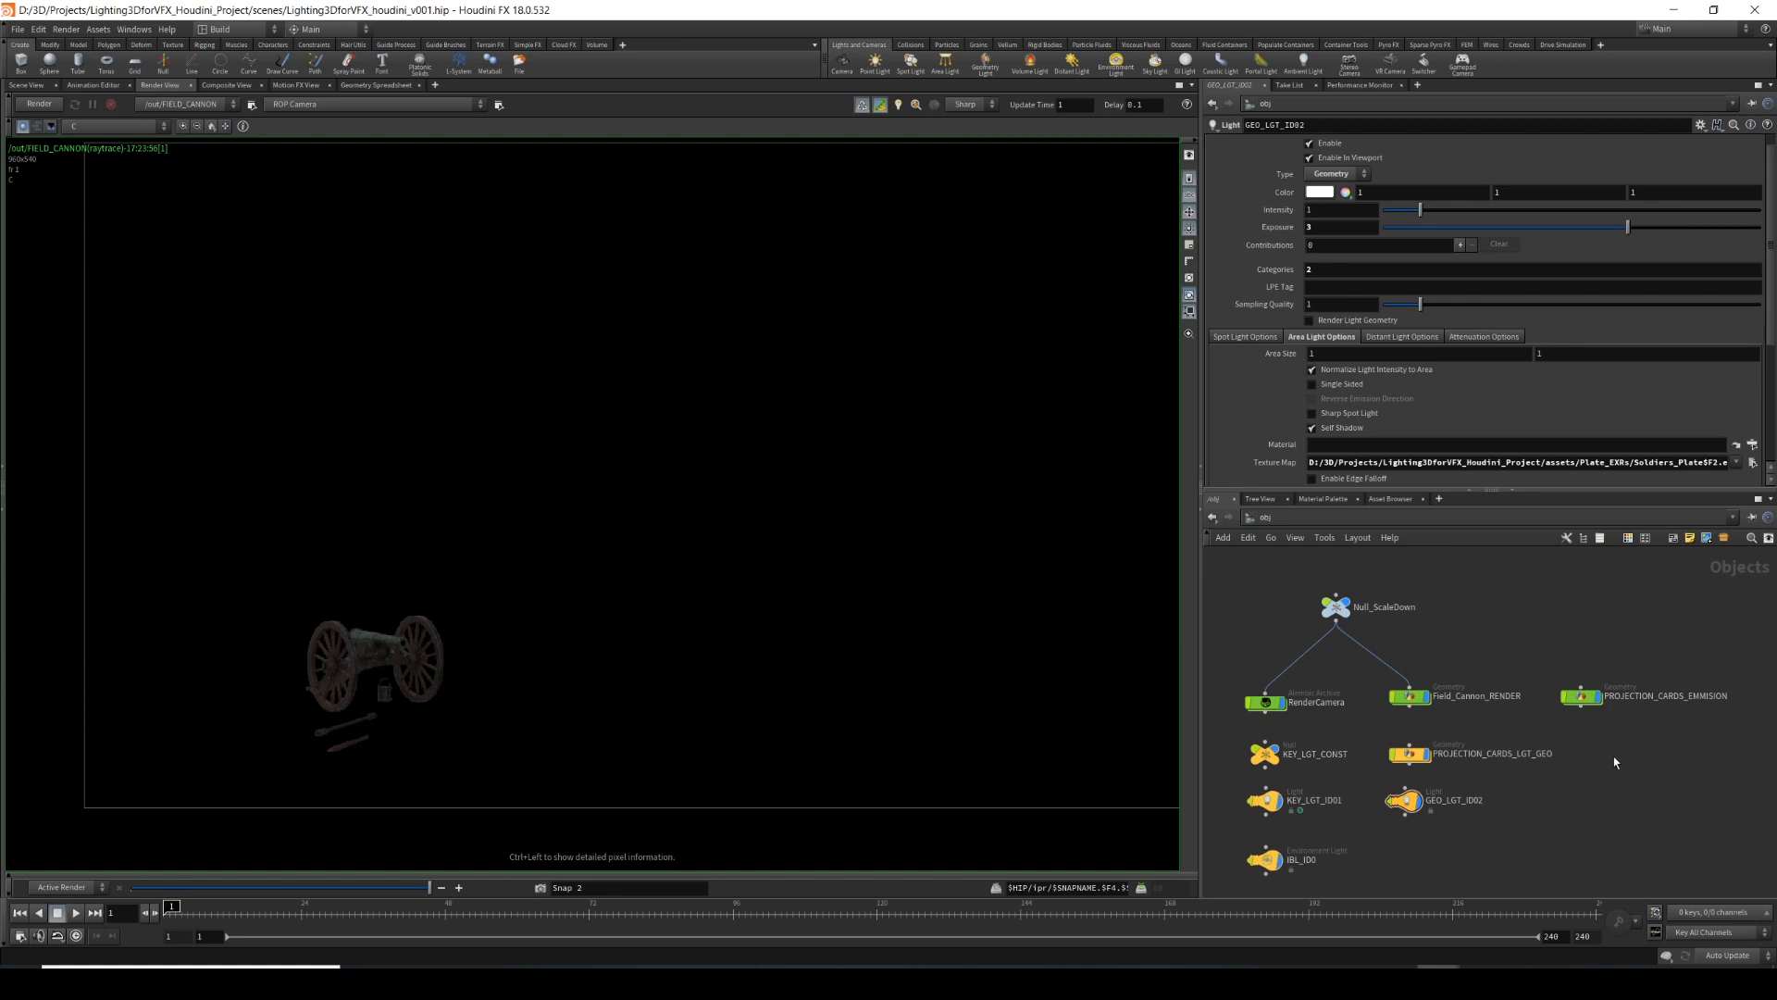
pyautogui.moveTo(1615, 762); pyautogui.dragTo(1621, 741, button='middle')
pyautogui.moveTo(1684, 601); pyautogui.dragTo(1385, 879)
pyautogui.click(1555, 792)
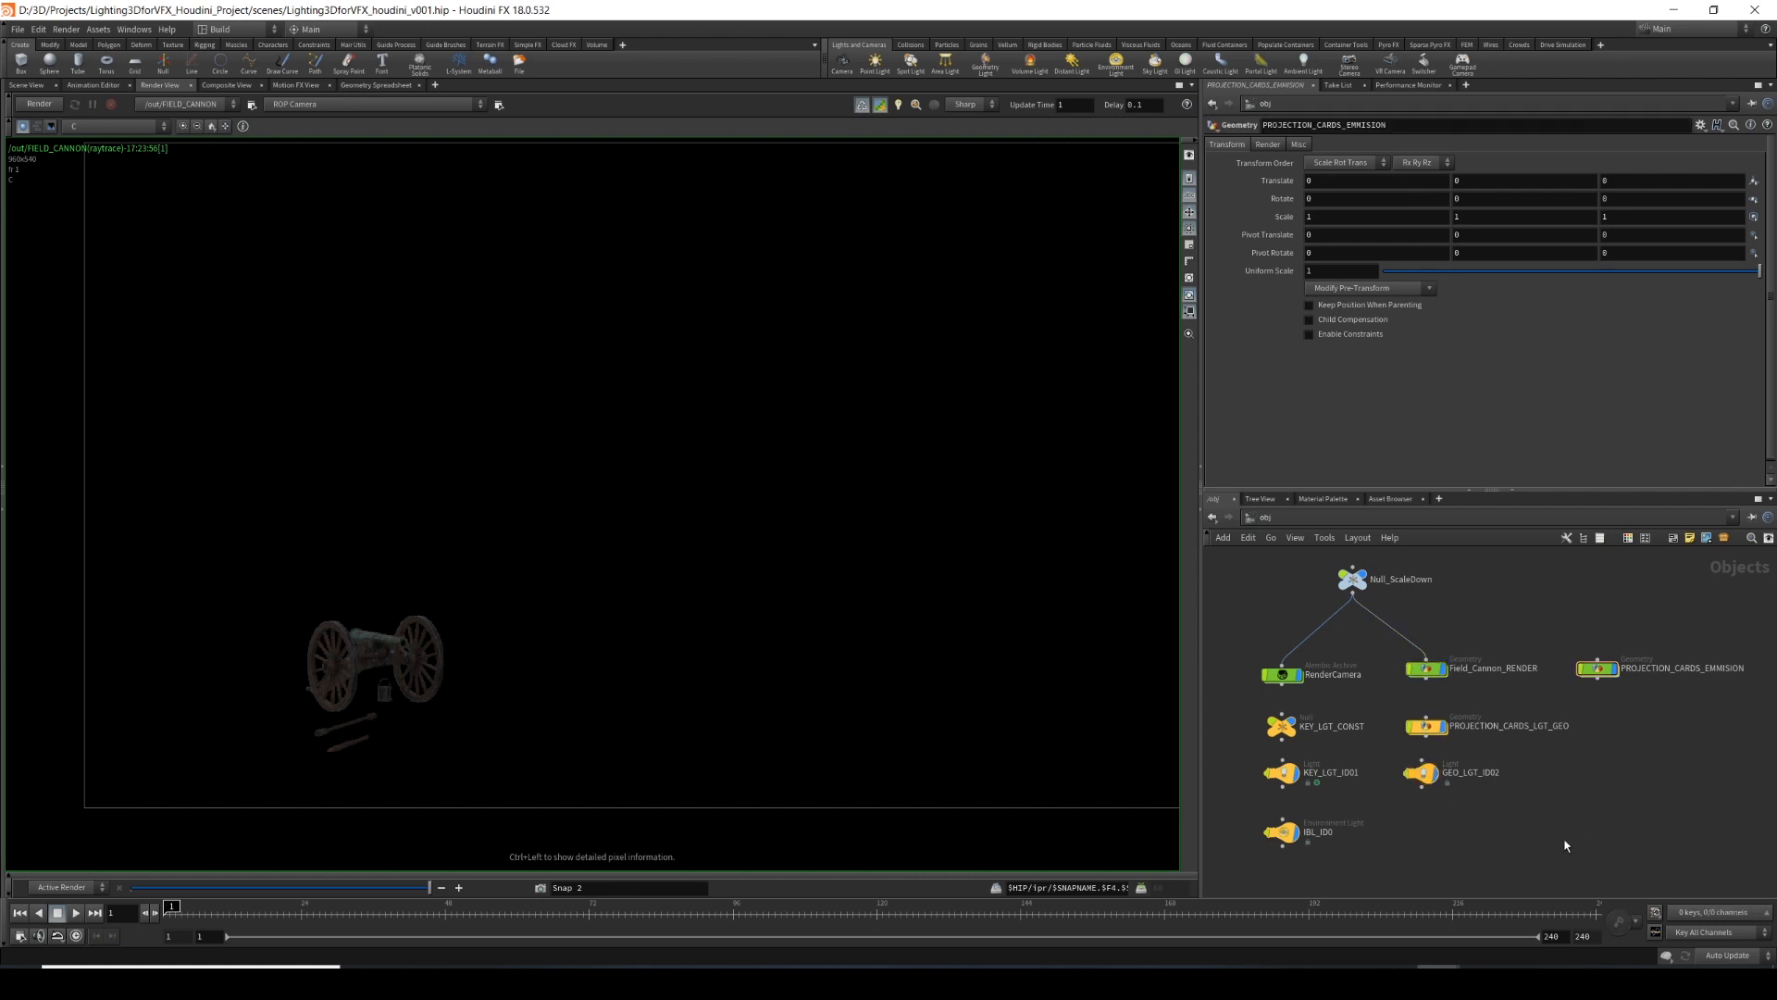
pyautogui.moveTo(1543, 815); pyautogui.dragTo(1519, 851, button='middle')
# View the cannon composite in Nuke and return to the empty untitled Houdini scene.
pyautogui.click(1532, 893)
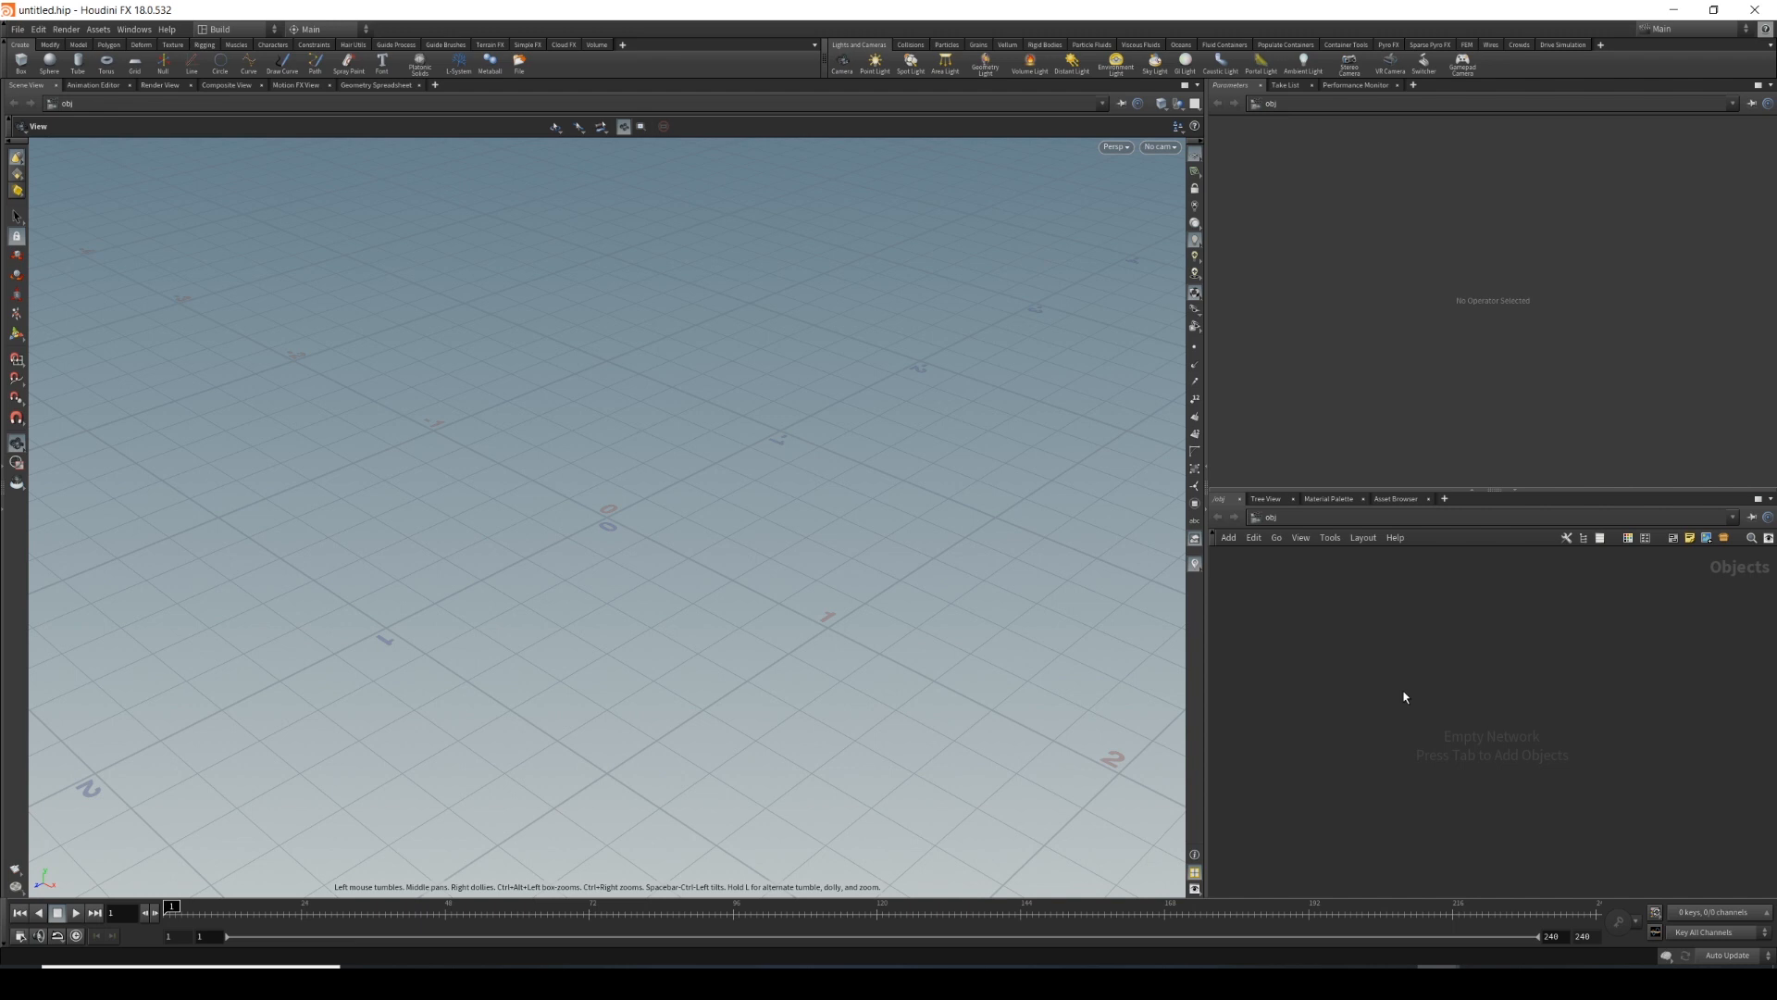
pyautogui.moveTo(1260, 964)
pyautogui.click(1315, 912)
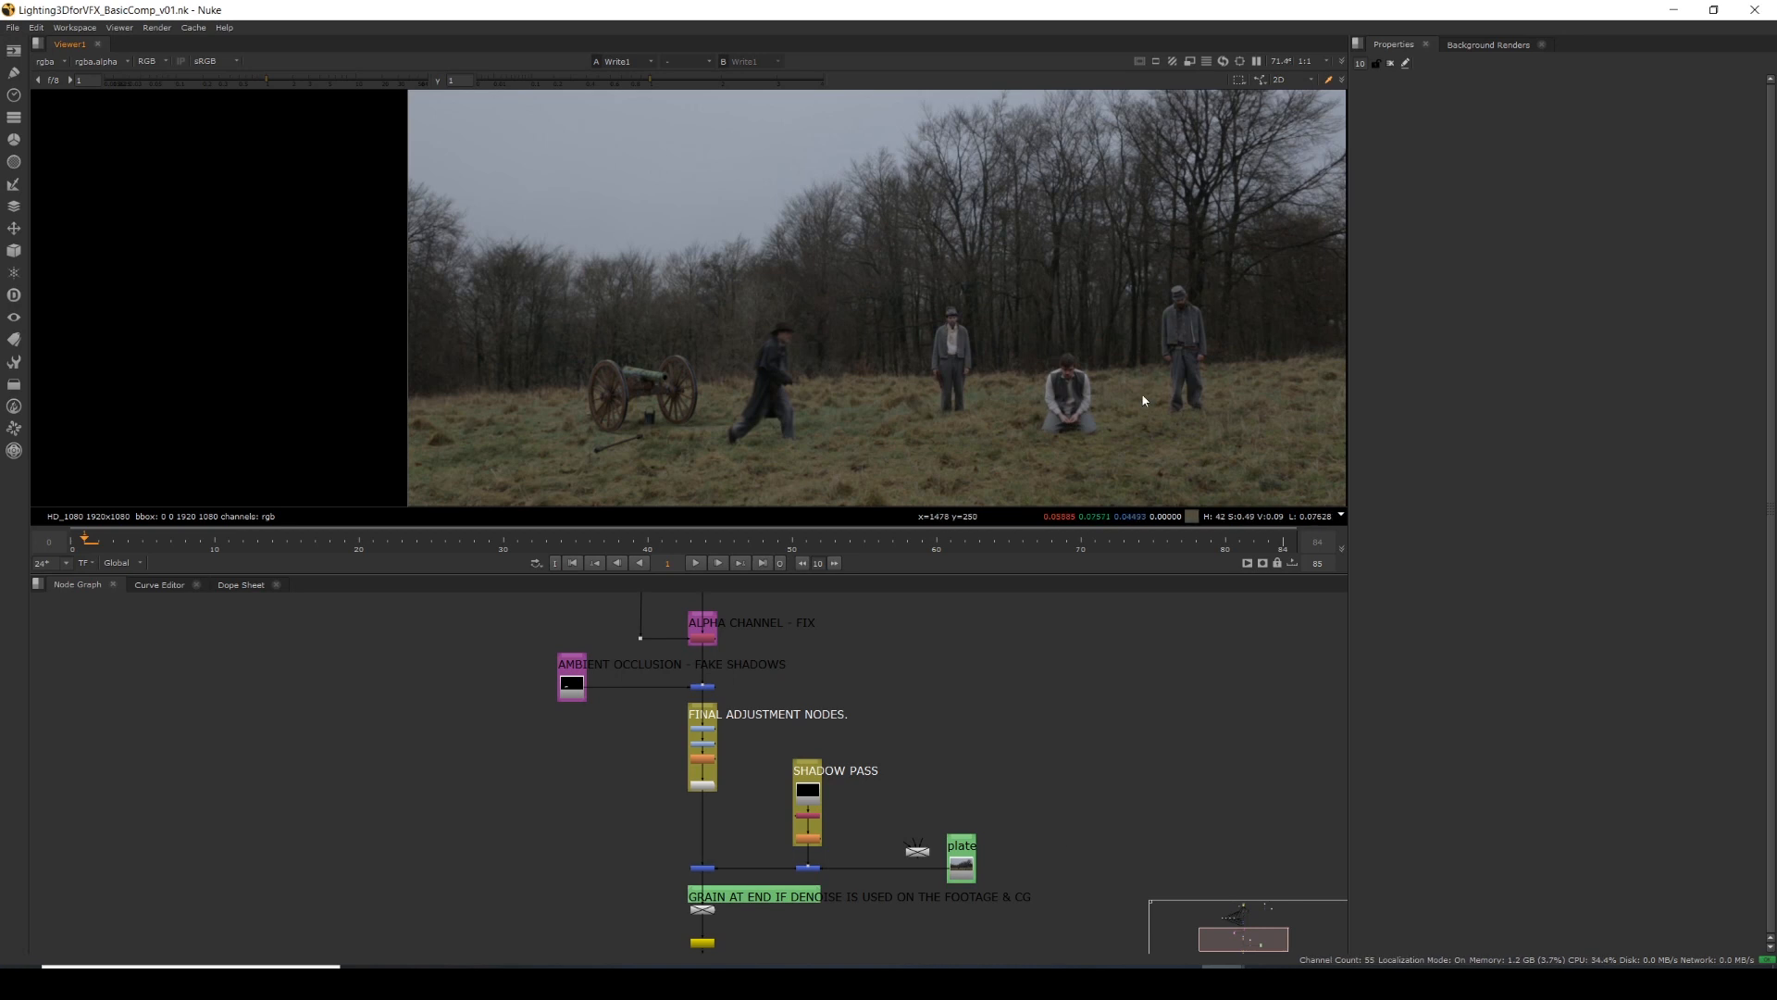
pyautogui.moveTo(1438, 964)
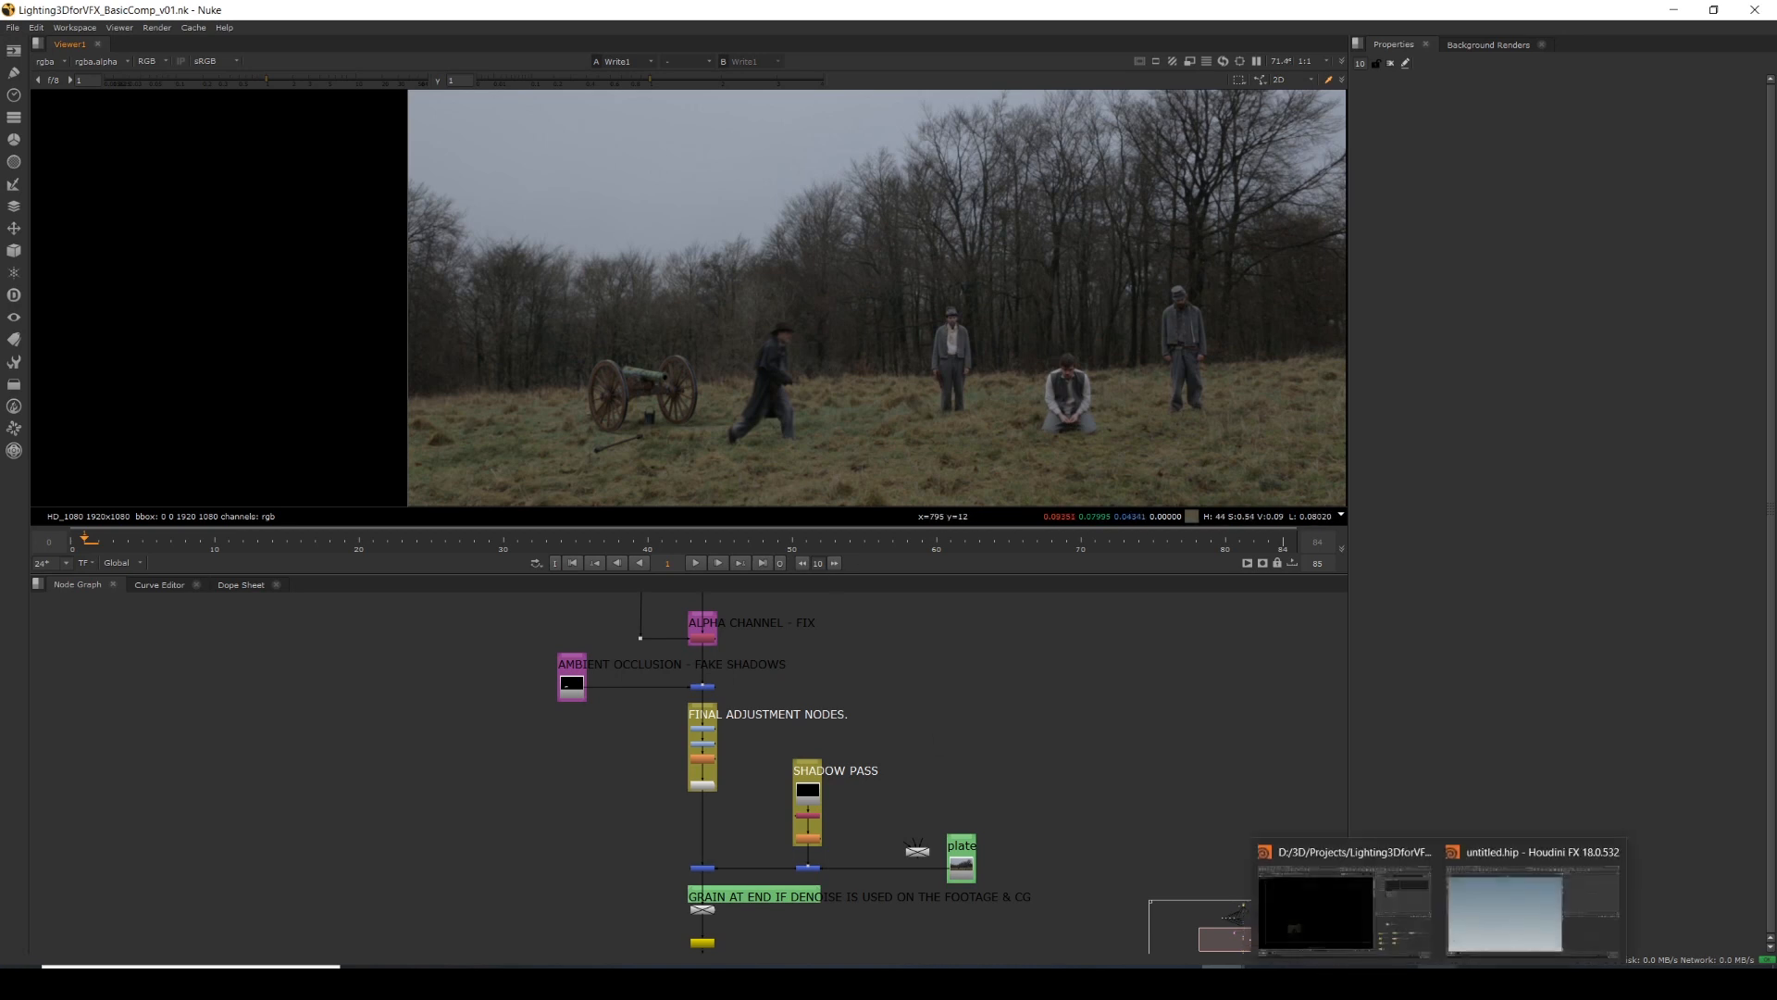
pyautogui.click(1537, 912)
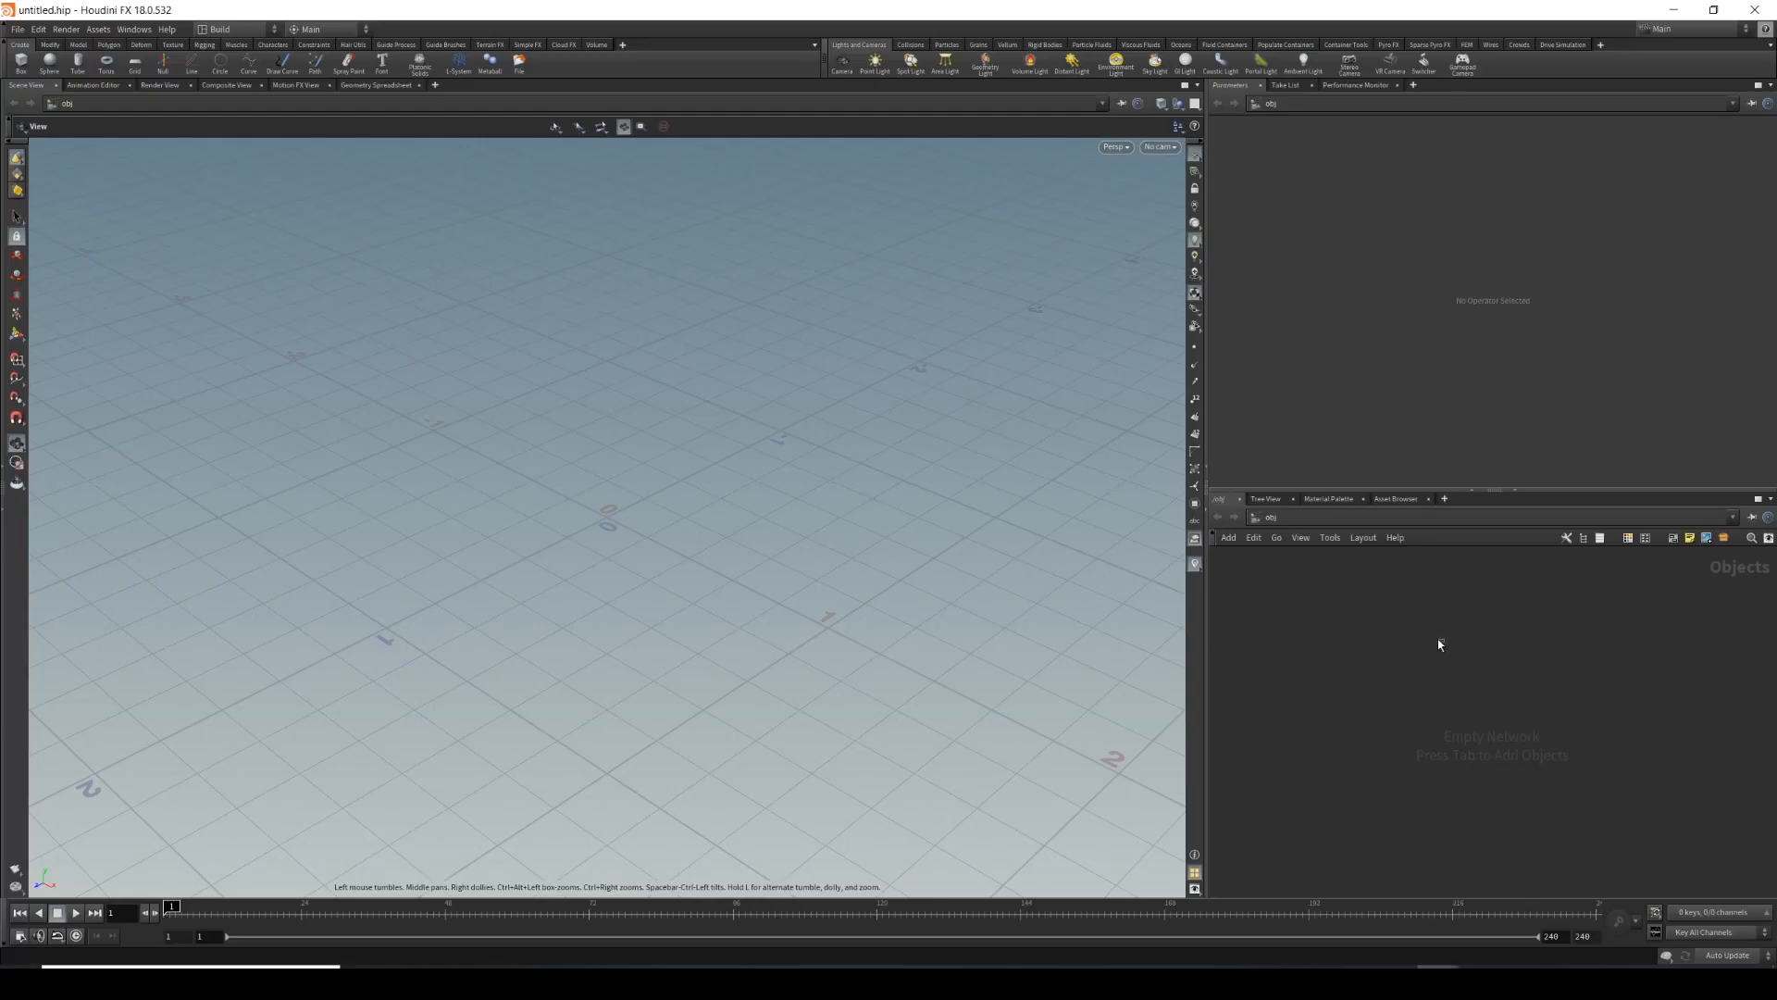
# Start an Alembic scene import and browse to the folder D:/3D/Projects/Lighting3DforVFX_Houdini_Project for its source file.
pyautogui.click(27, 35)
pyautogui.click(27, 35)
pyautogui.click(27, 35)
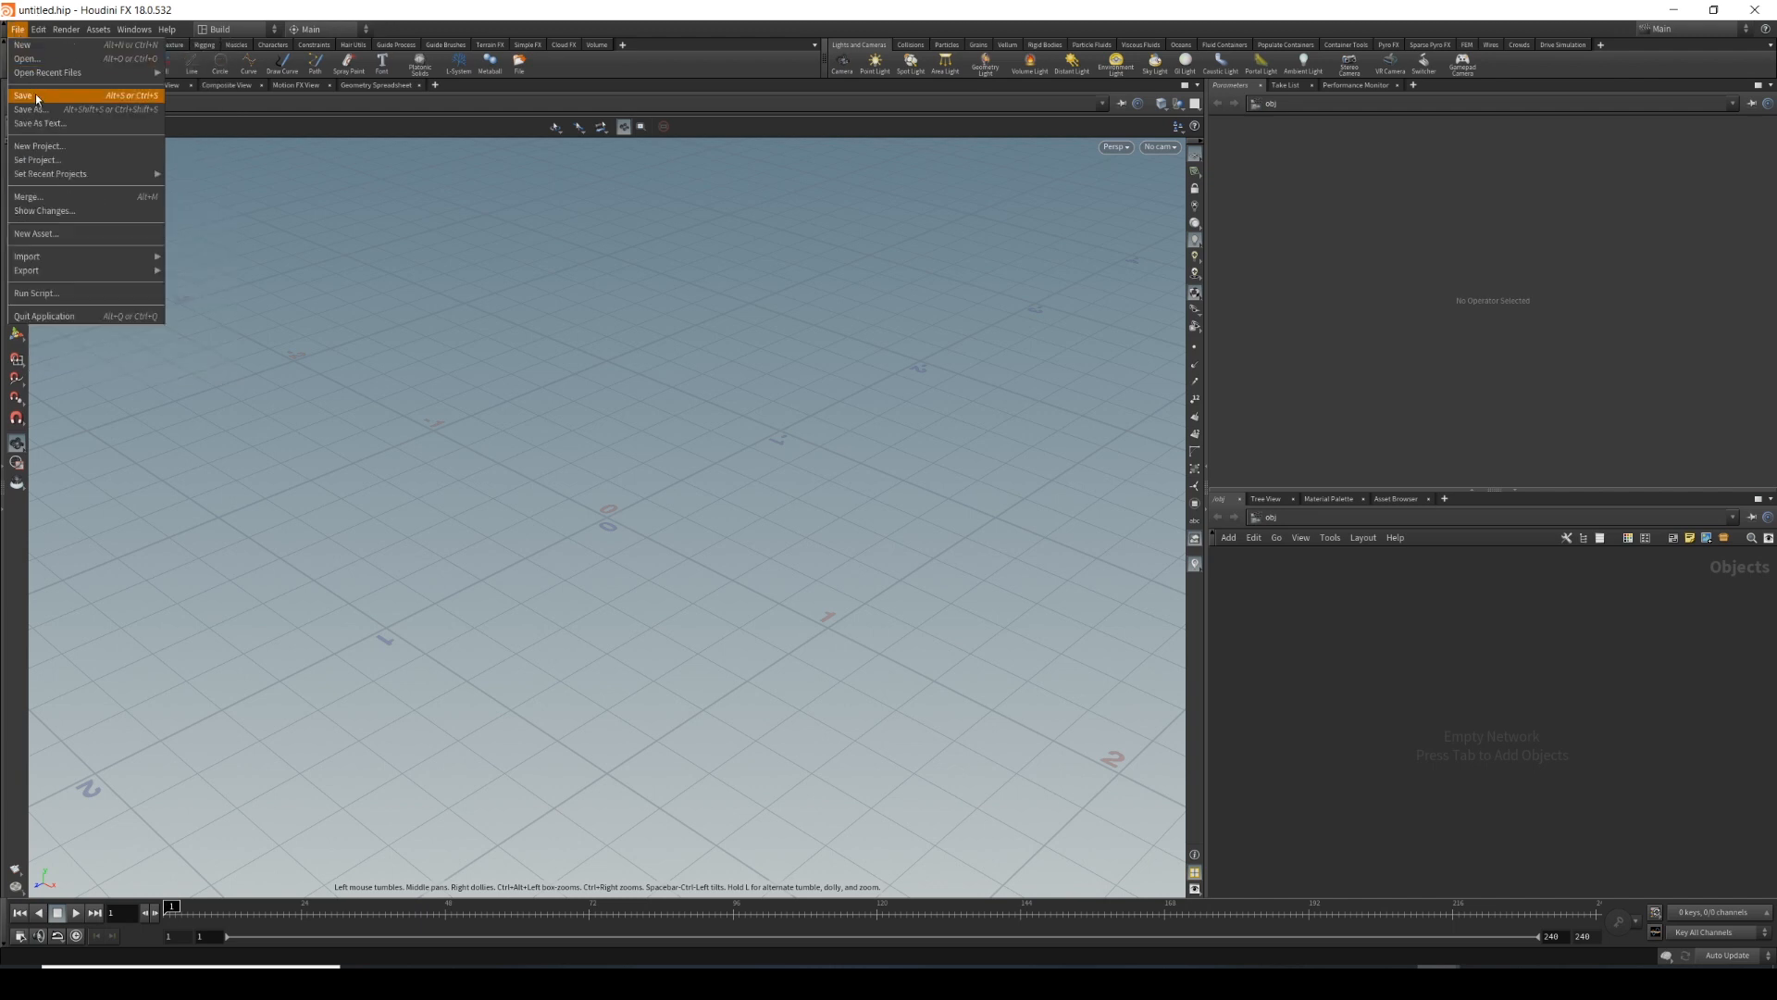
pyautogui.moveTo(58, 261)
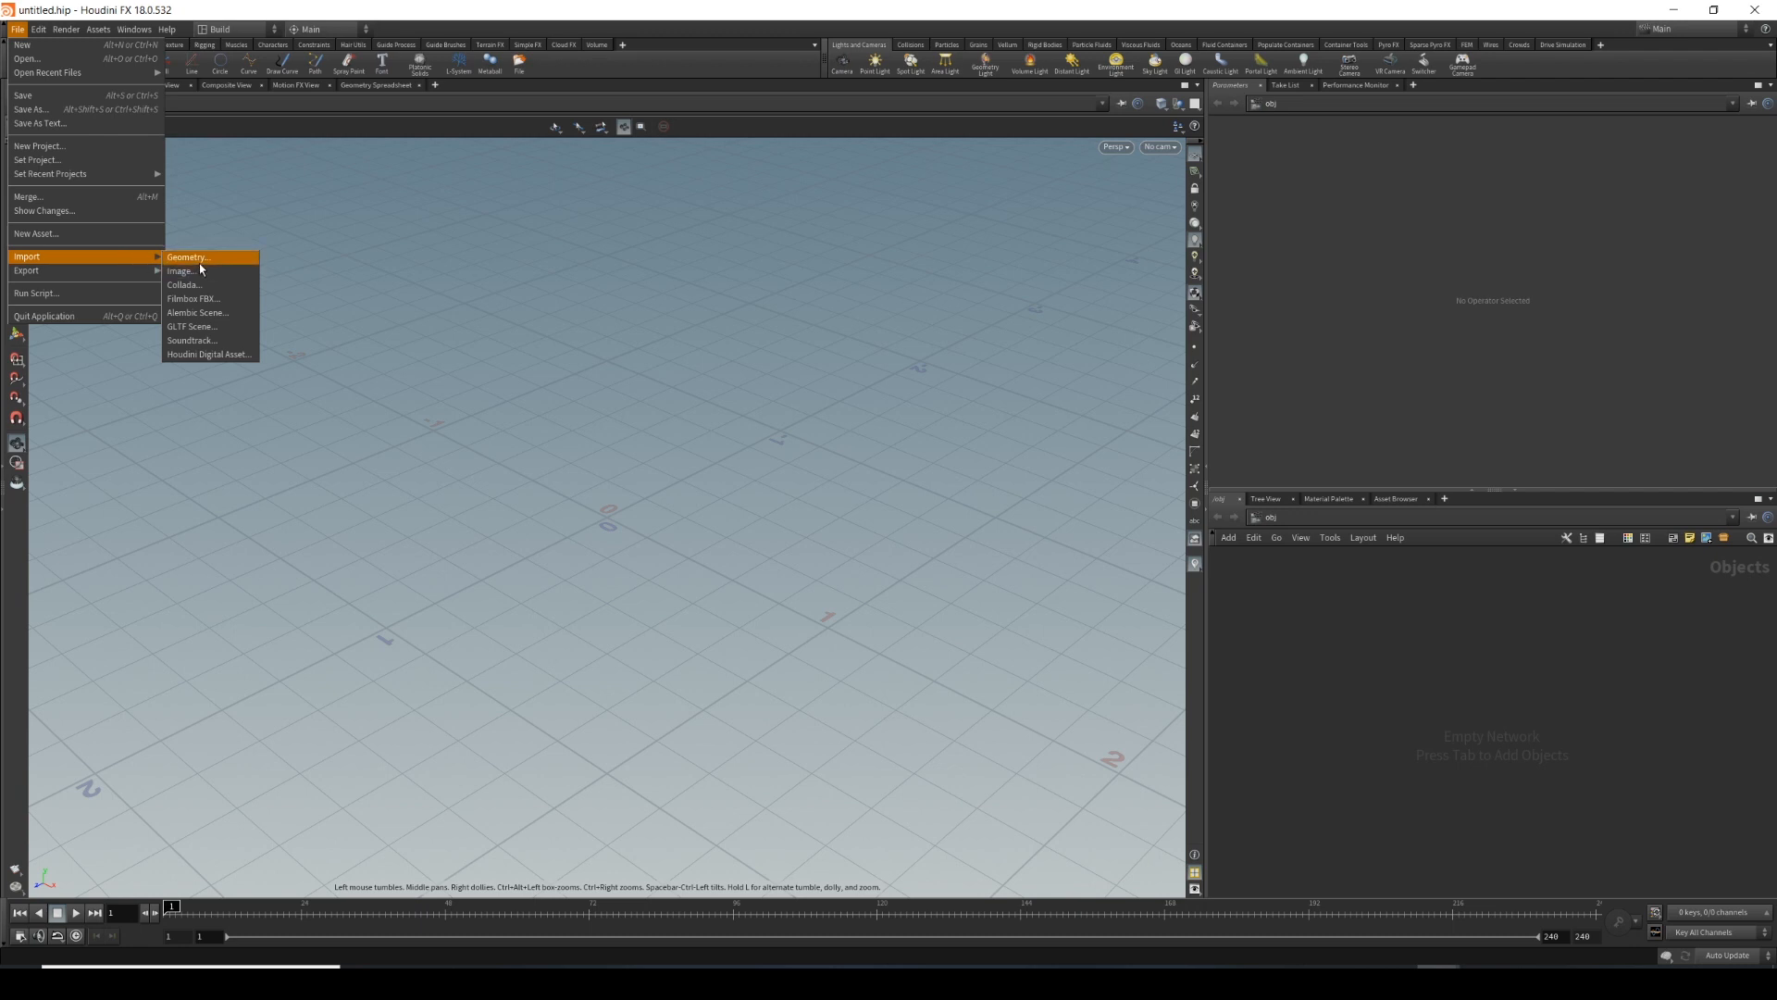
pyautogui.click(193, 313)
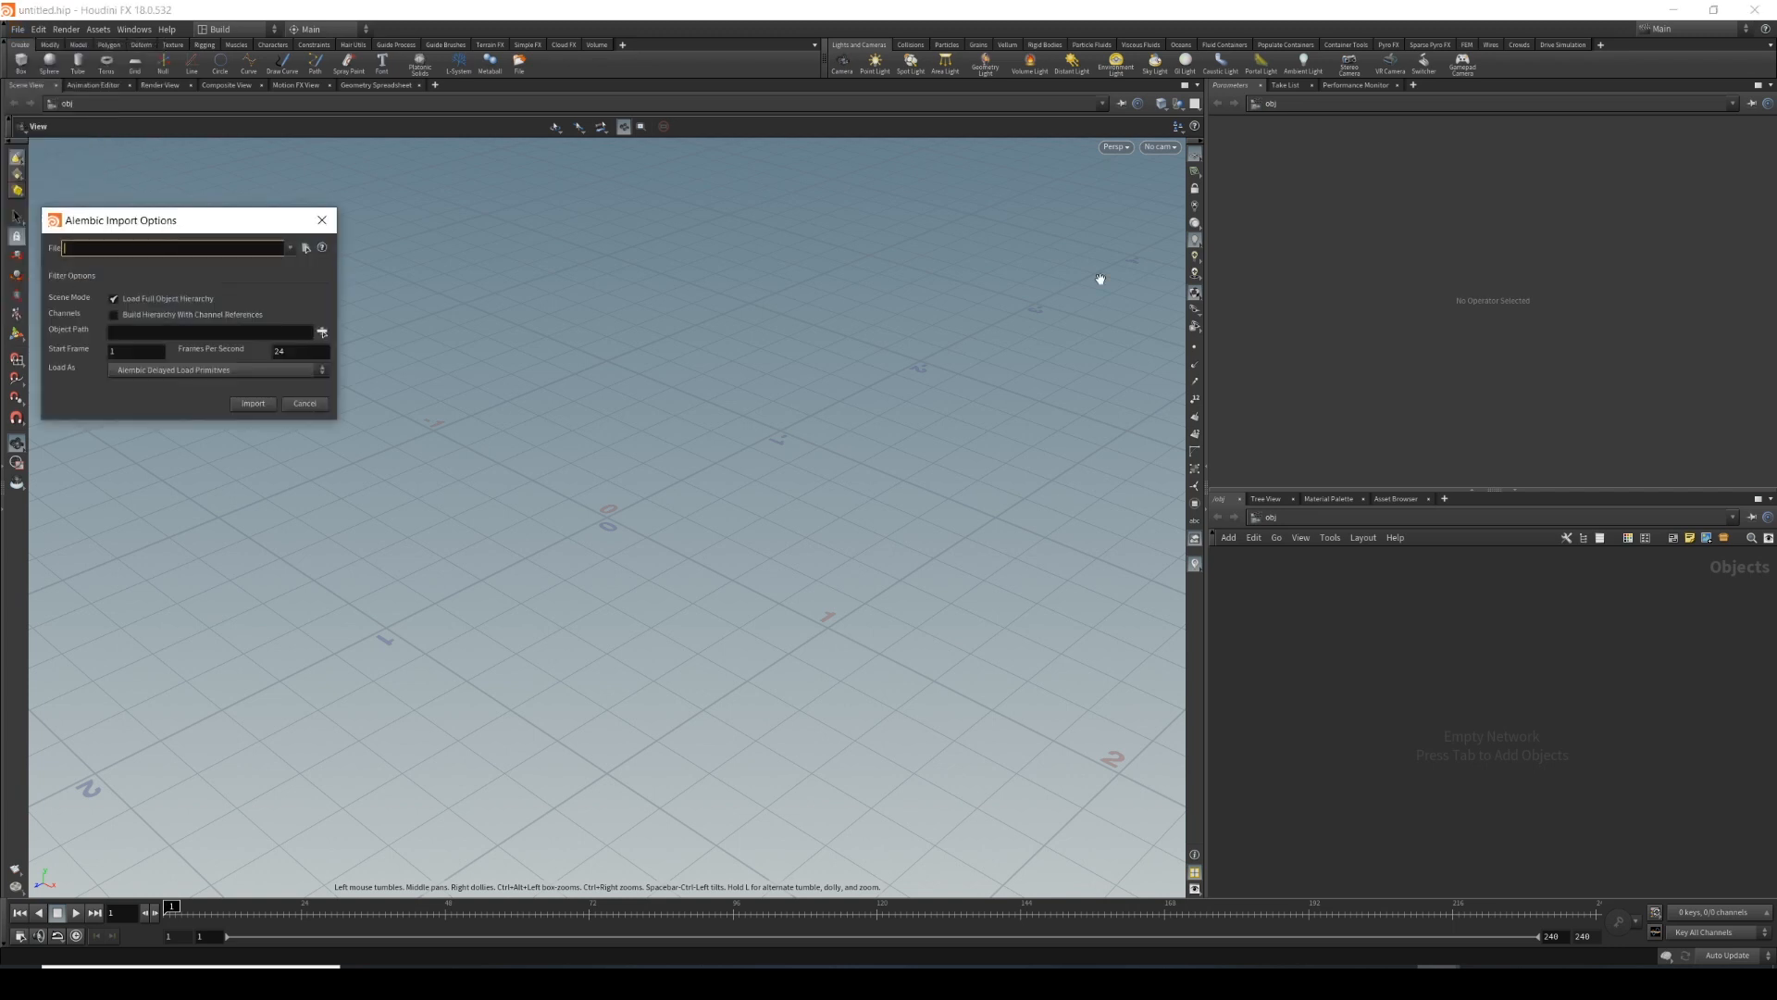
pyautogui.moveTo(230, 228); pyautogui.dragTo(799, 373)
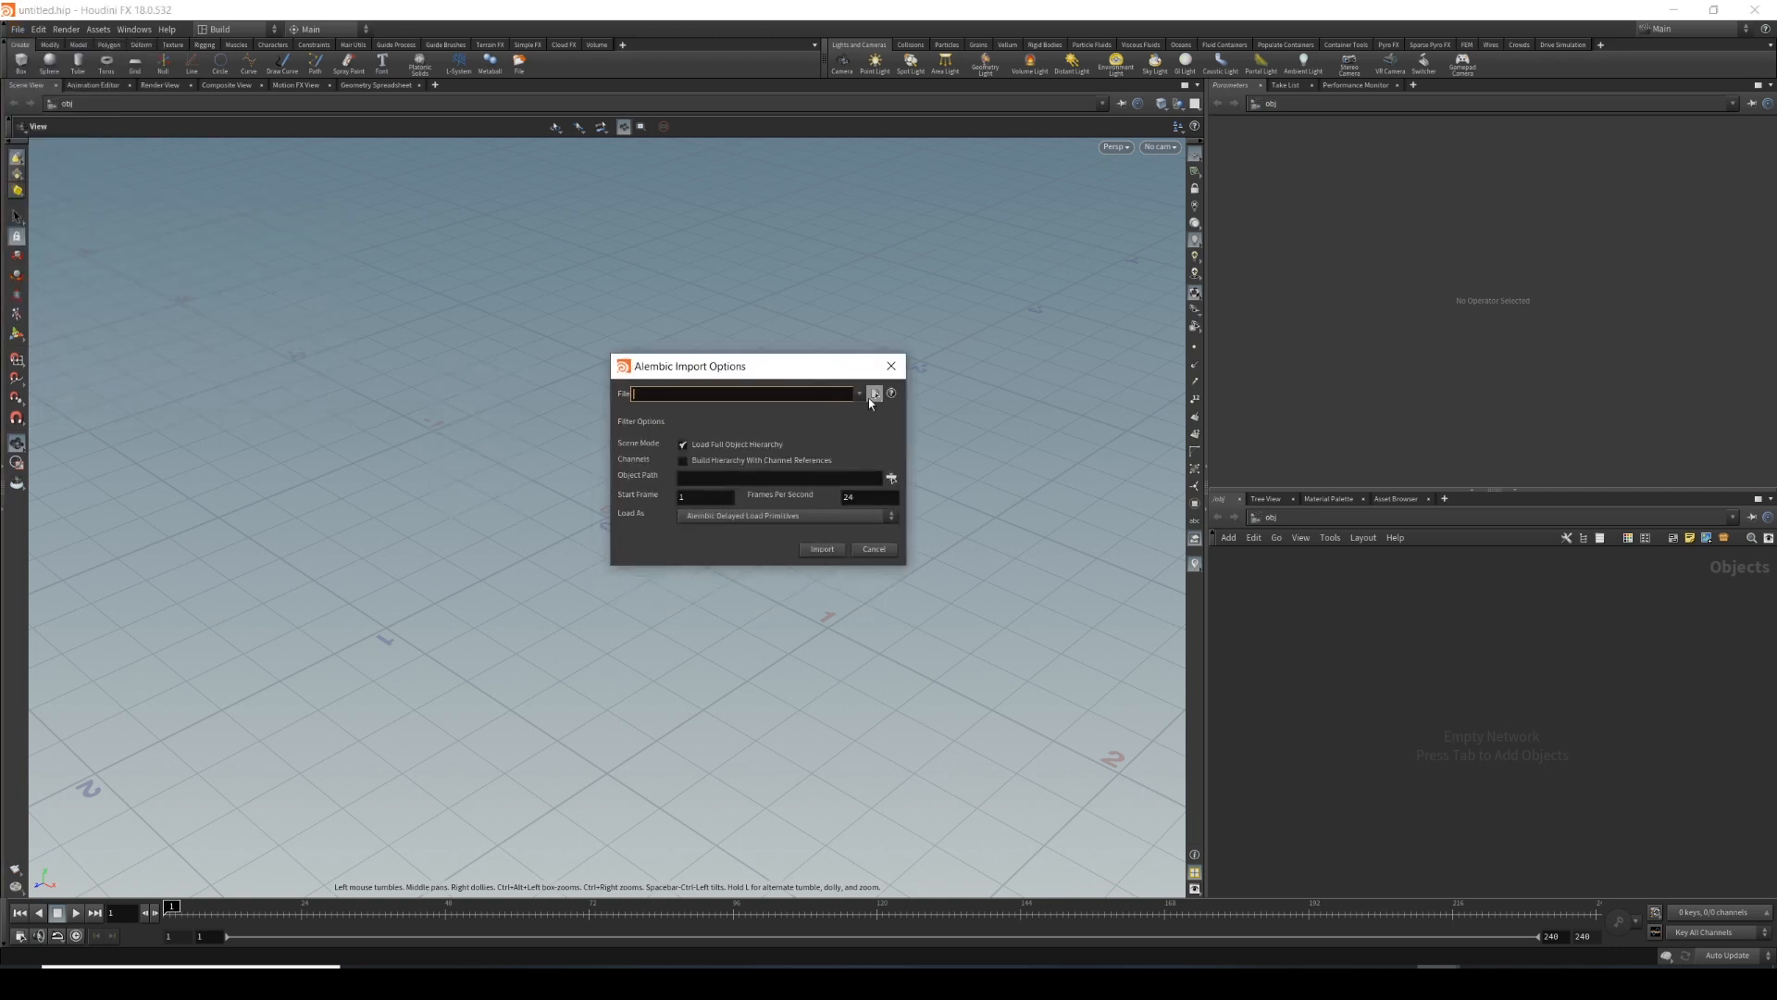
pyautogui.click(870, 396)
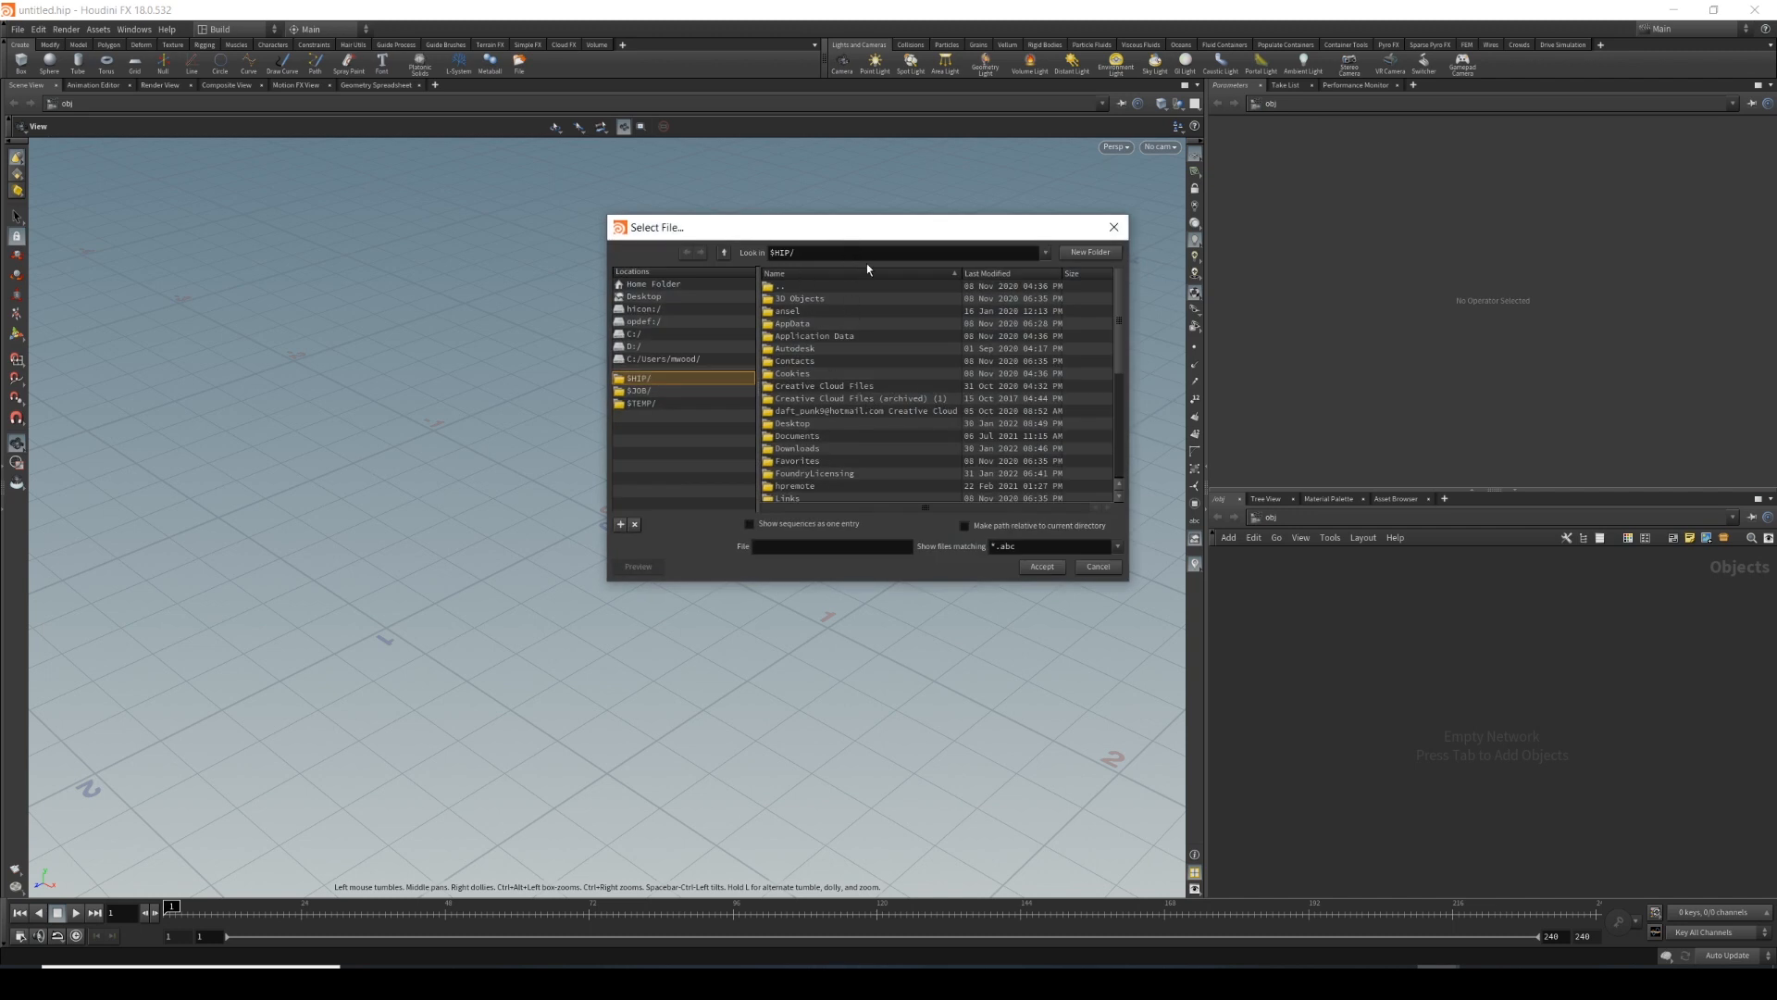
pyautogui.write('D:\\3D\\Projects\\Lighting3DforVFX_Houdini_Project')
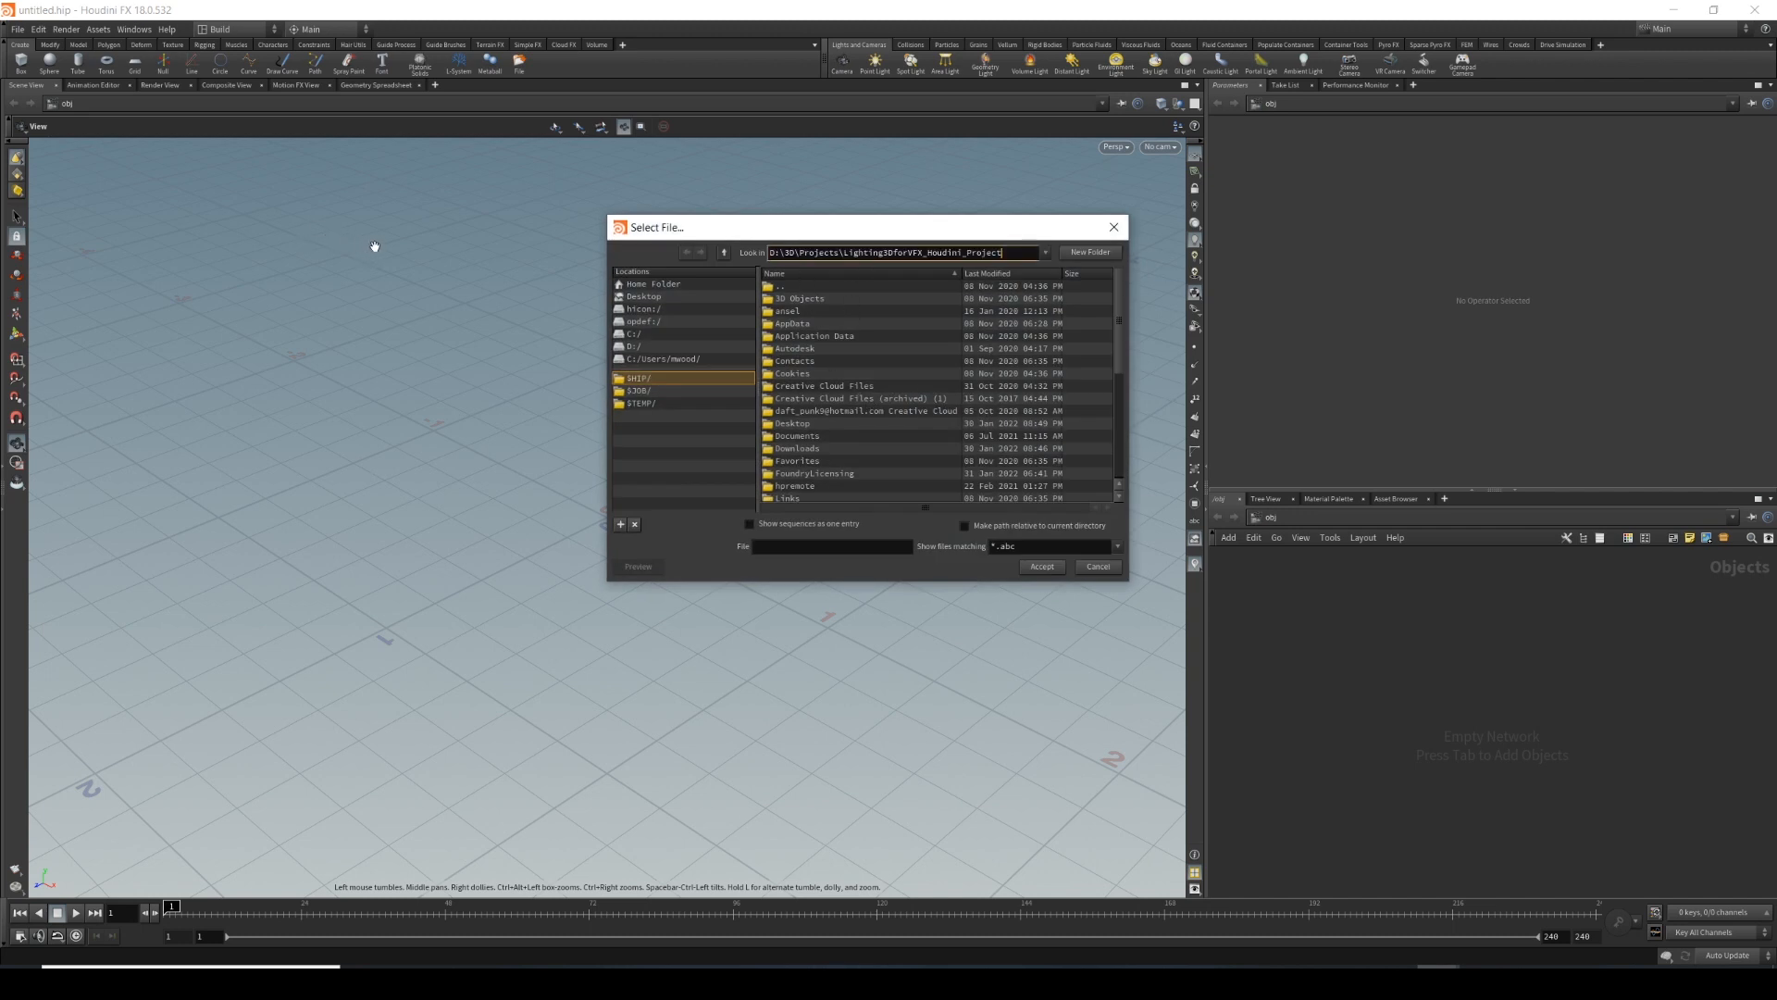
pyautogui.press('Return')
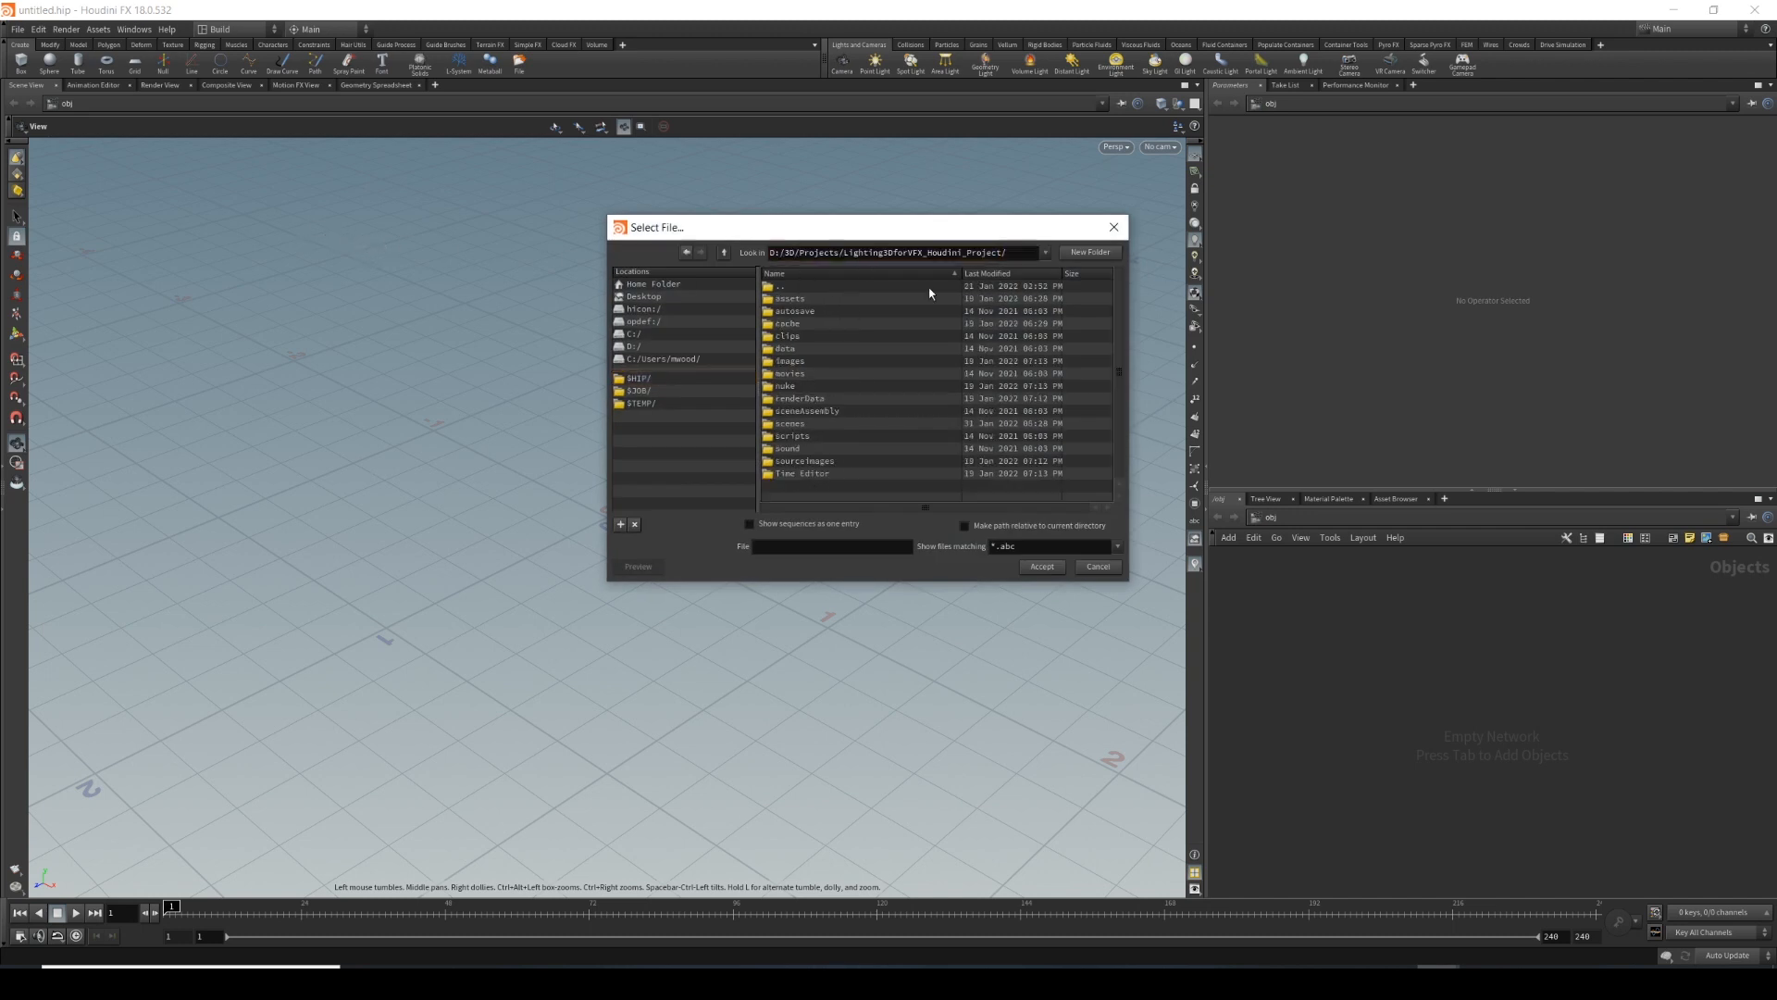
# Open the project's cache folder in the file browser.
pyautogui.click(807, 318)
pyautogui.press('Up')
pyautogui.press('Down')
pyautogui.press('Up')
pyautogui.press('Down')
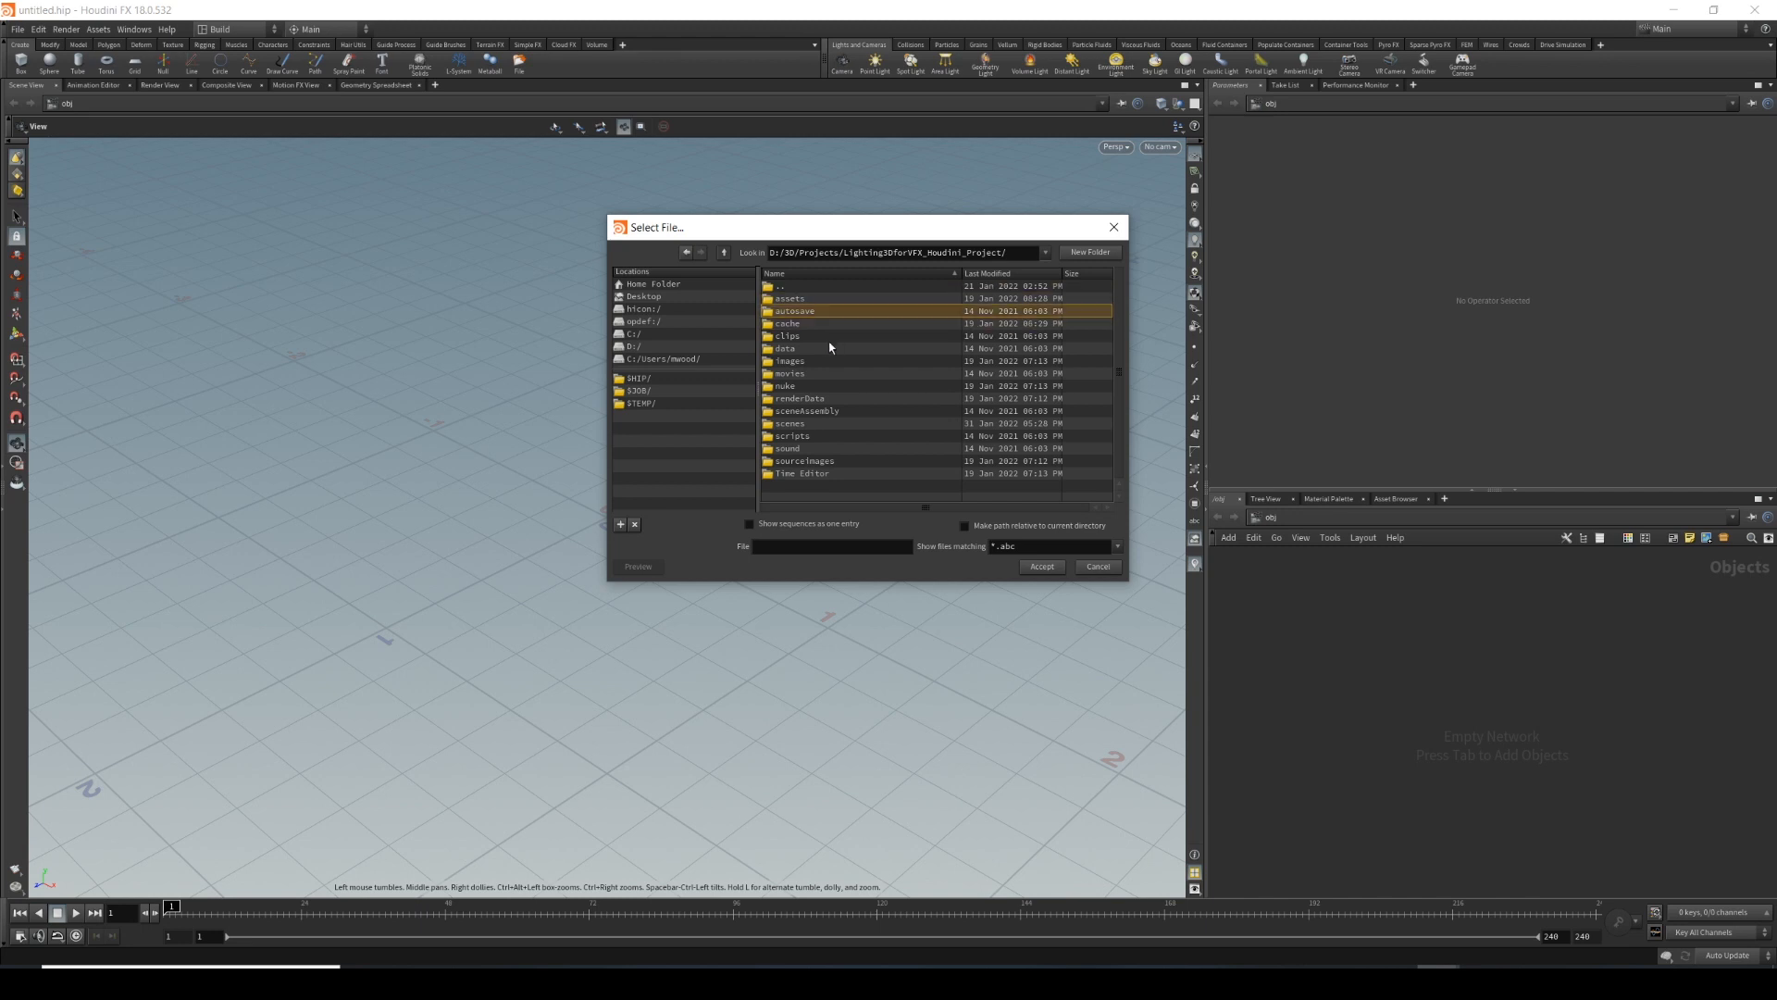
pyautogui.press('Up')
pyautogui.press('Return')
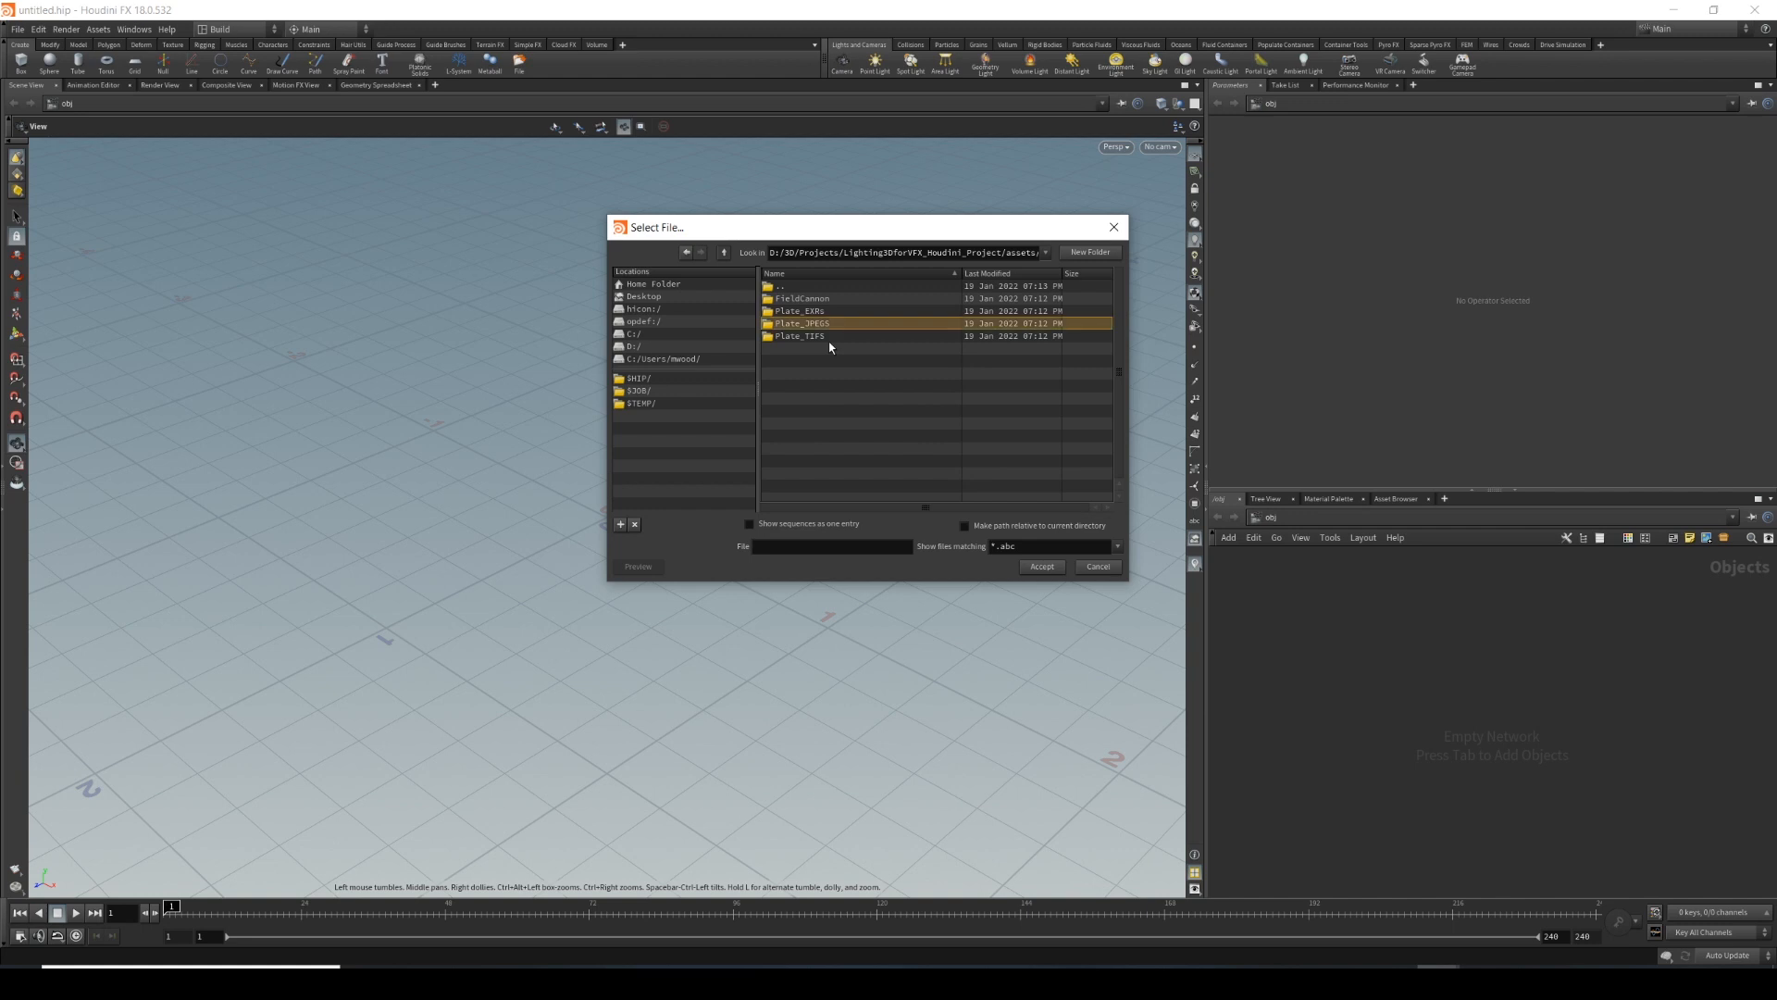
pyautogui.press('BackSpace')
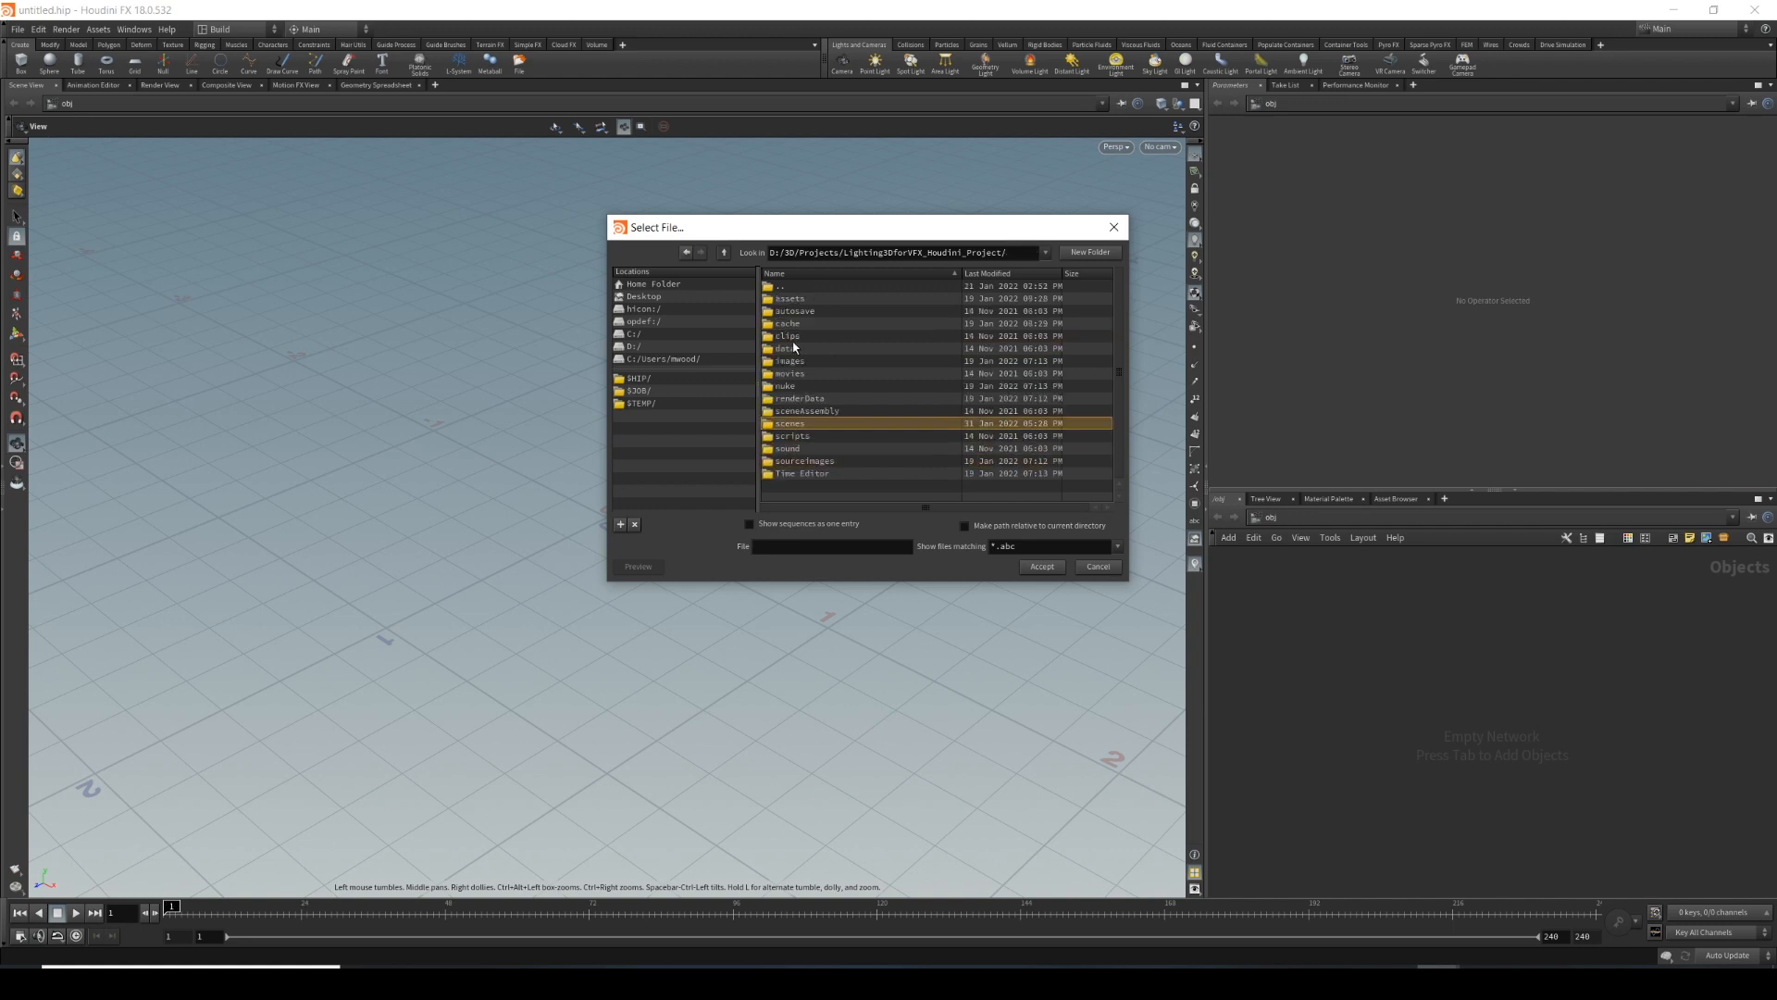
pyautogui.press('Return')
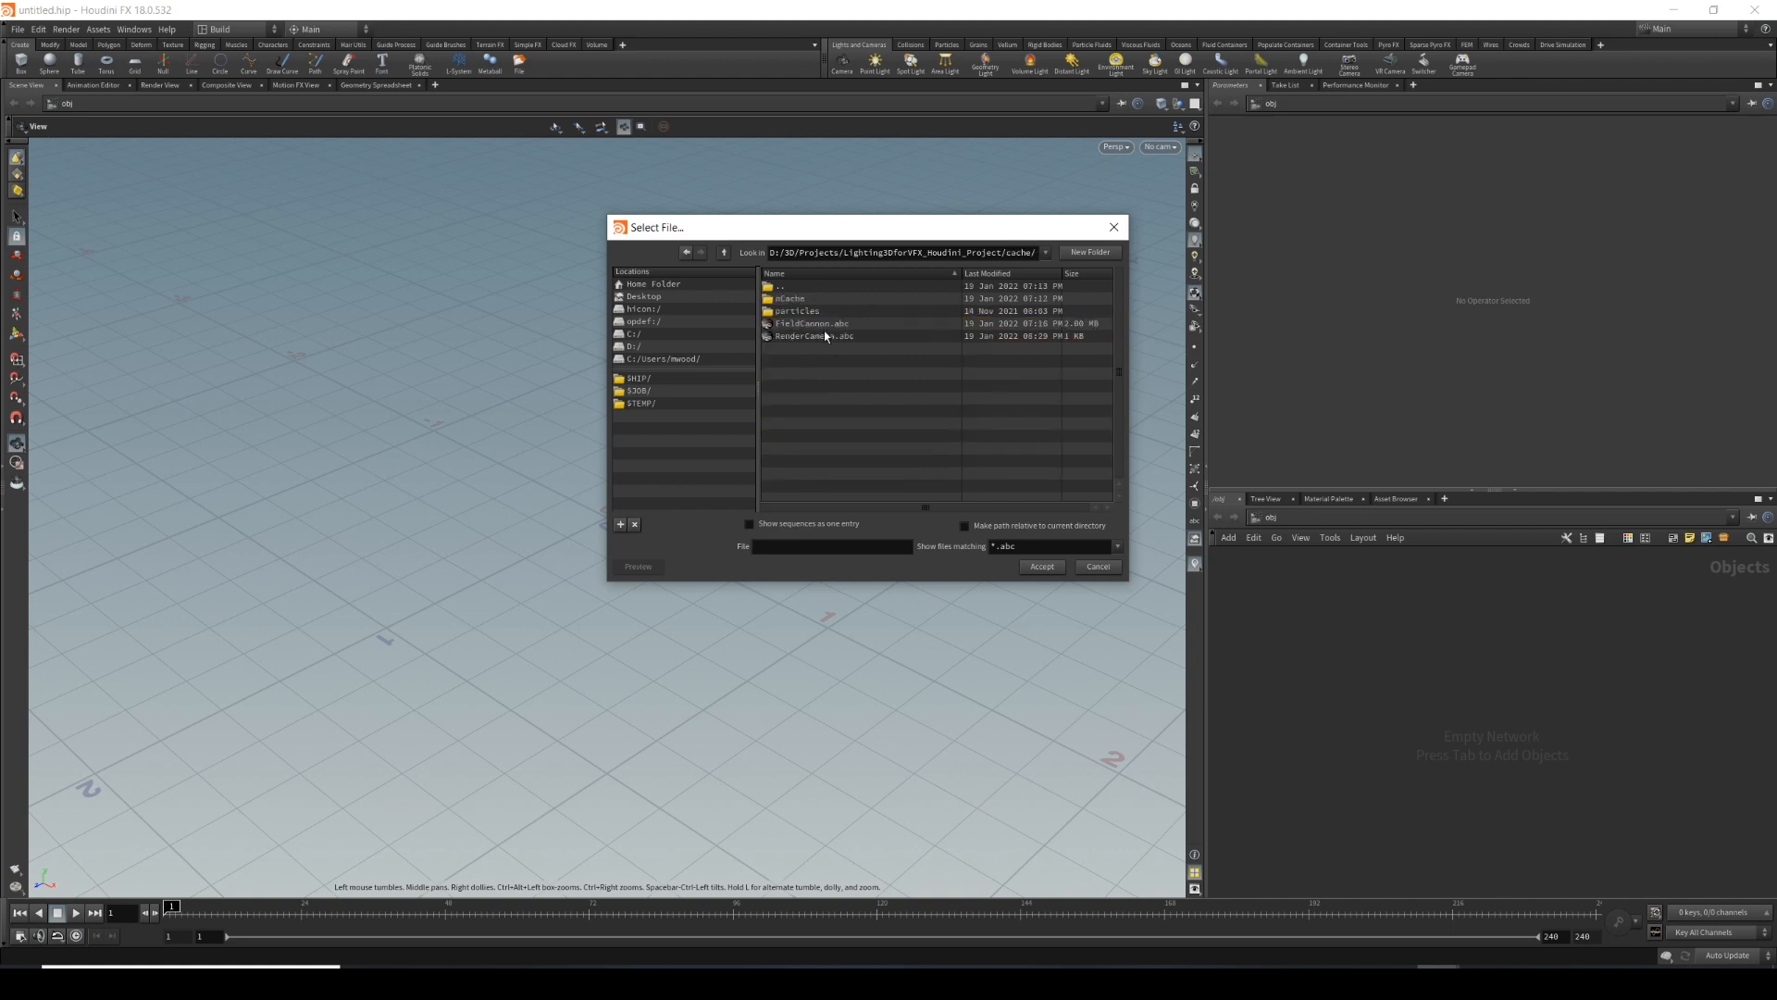
# Import RenderCamera.abc with the default Alembic options and select the imported archive node.
pyautogui.click(824, 324)
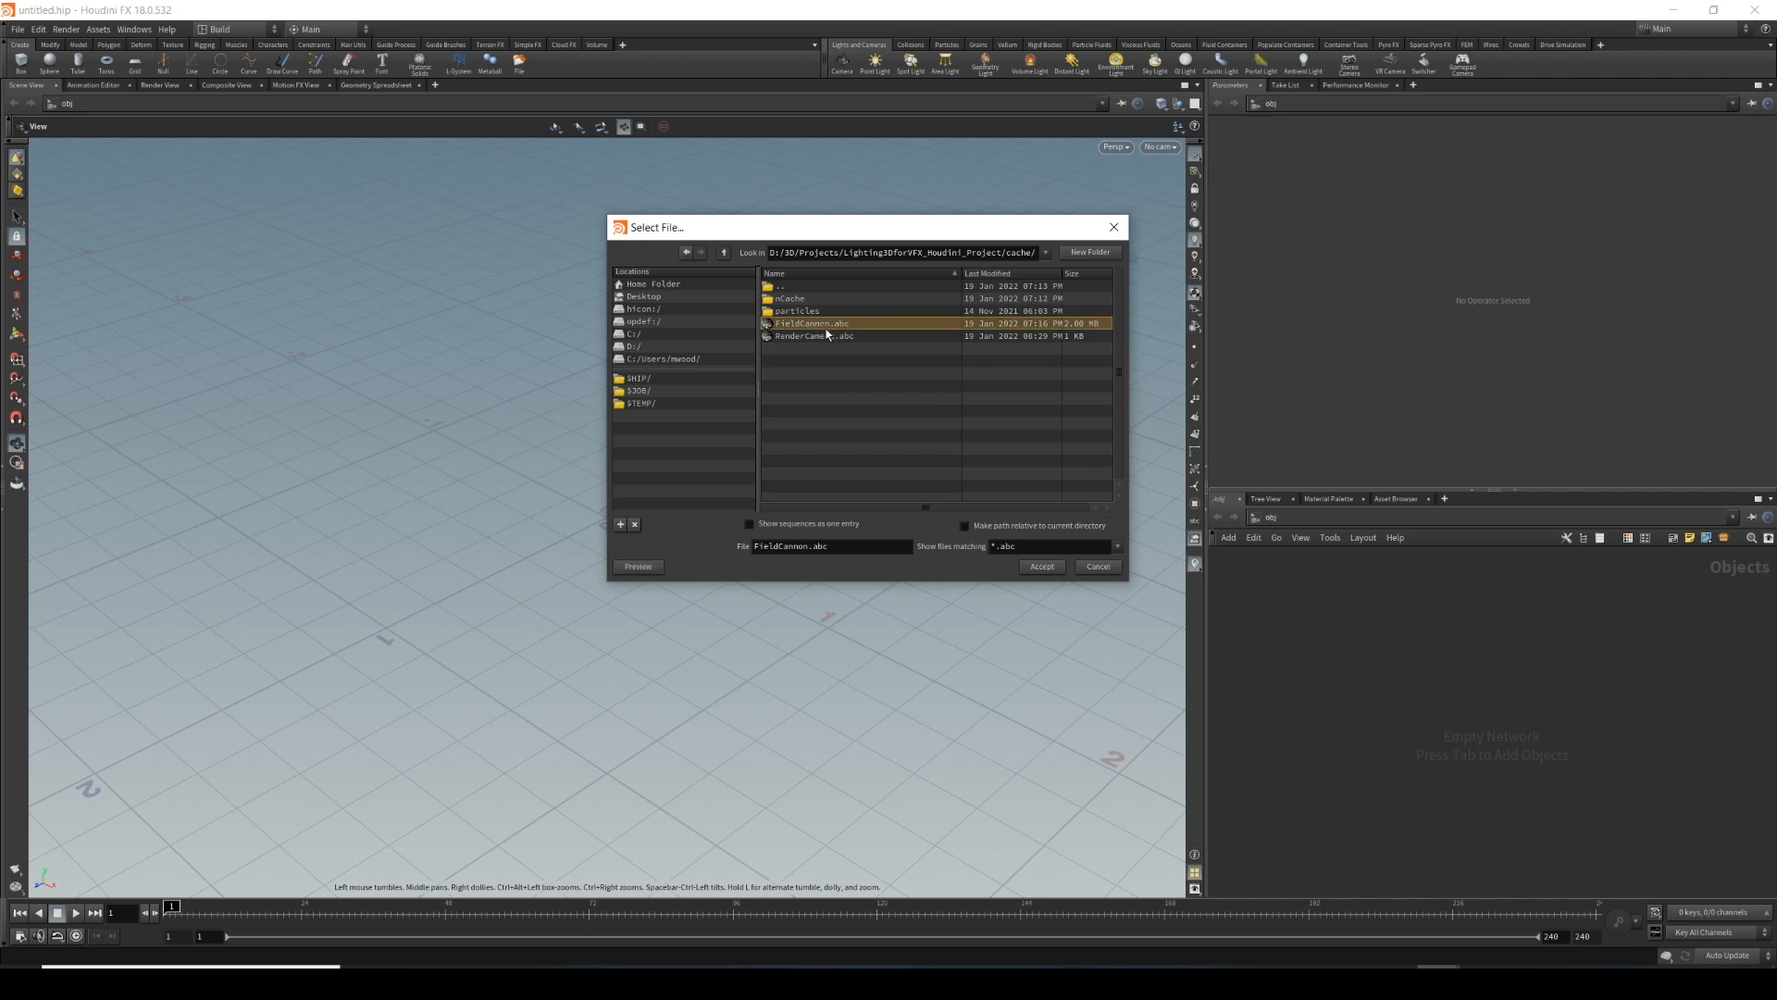
pyautogui.press('Down')
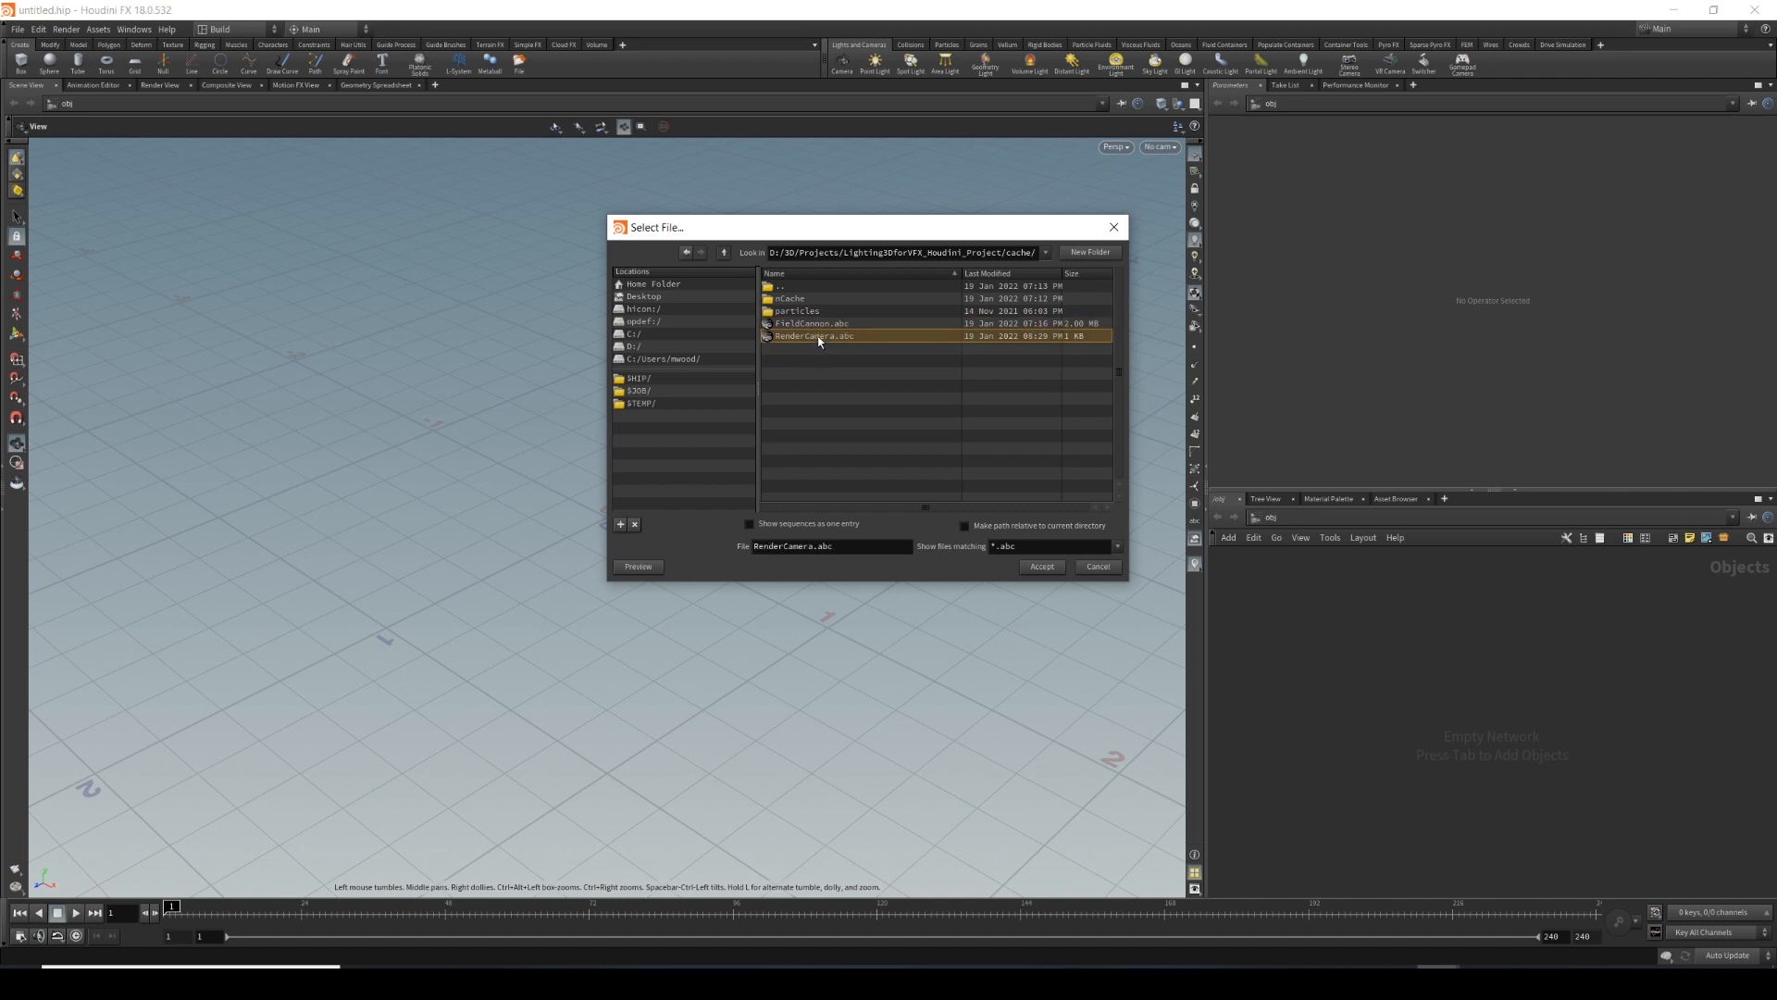
pyautogui.doubleClick(818, 337)
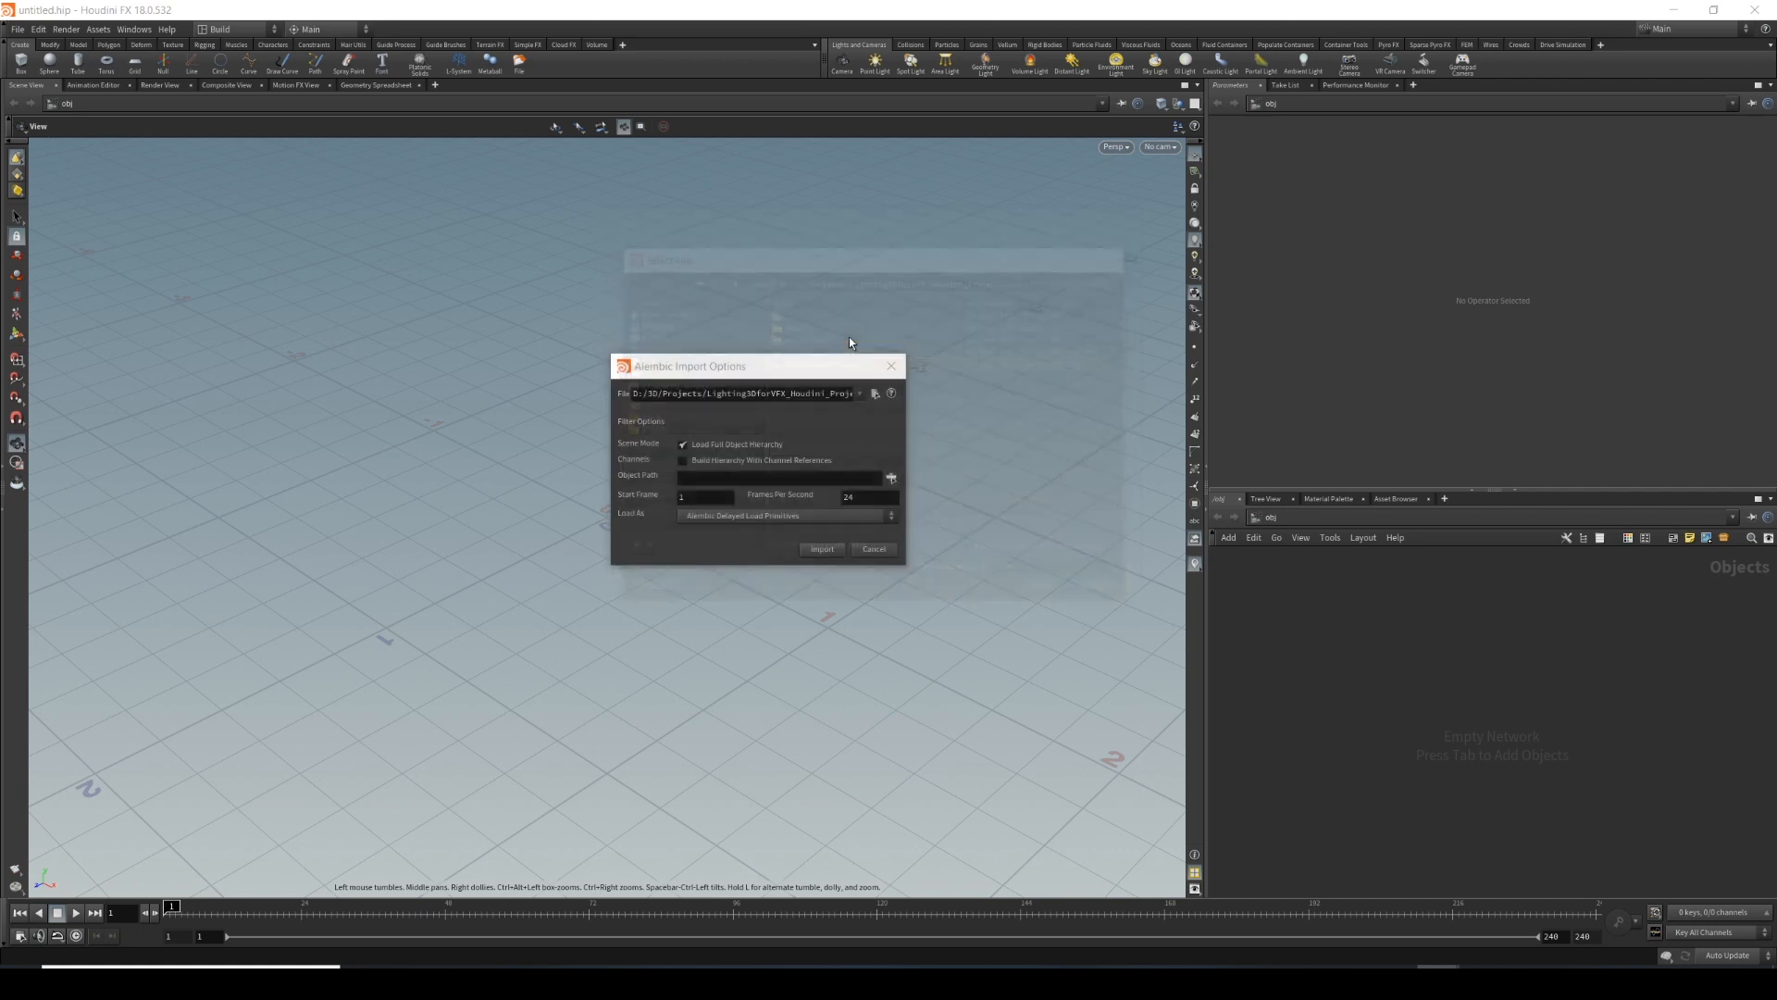
pyautogui.click(820, 550)
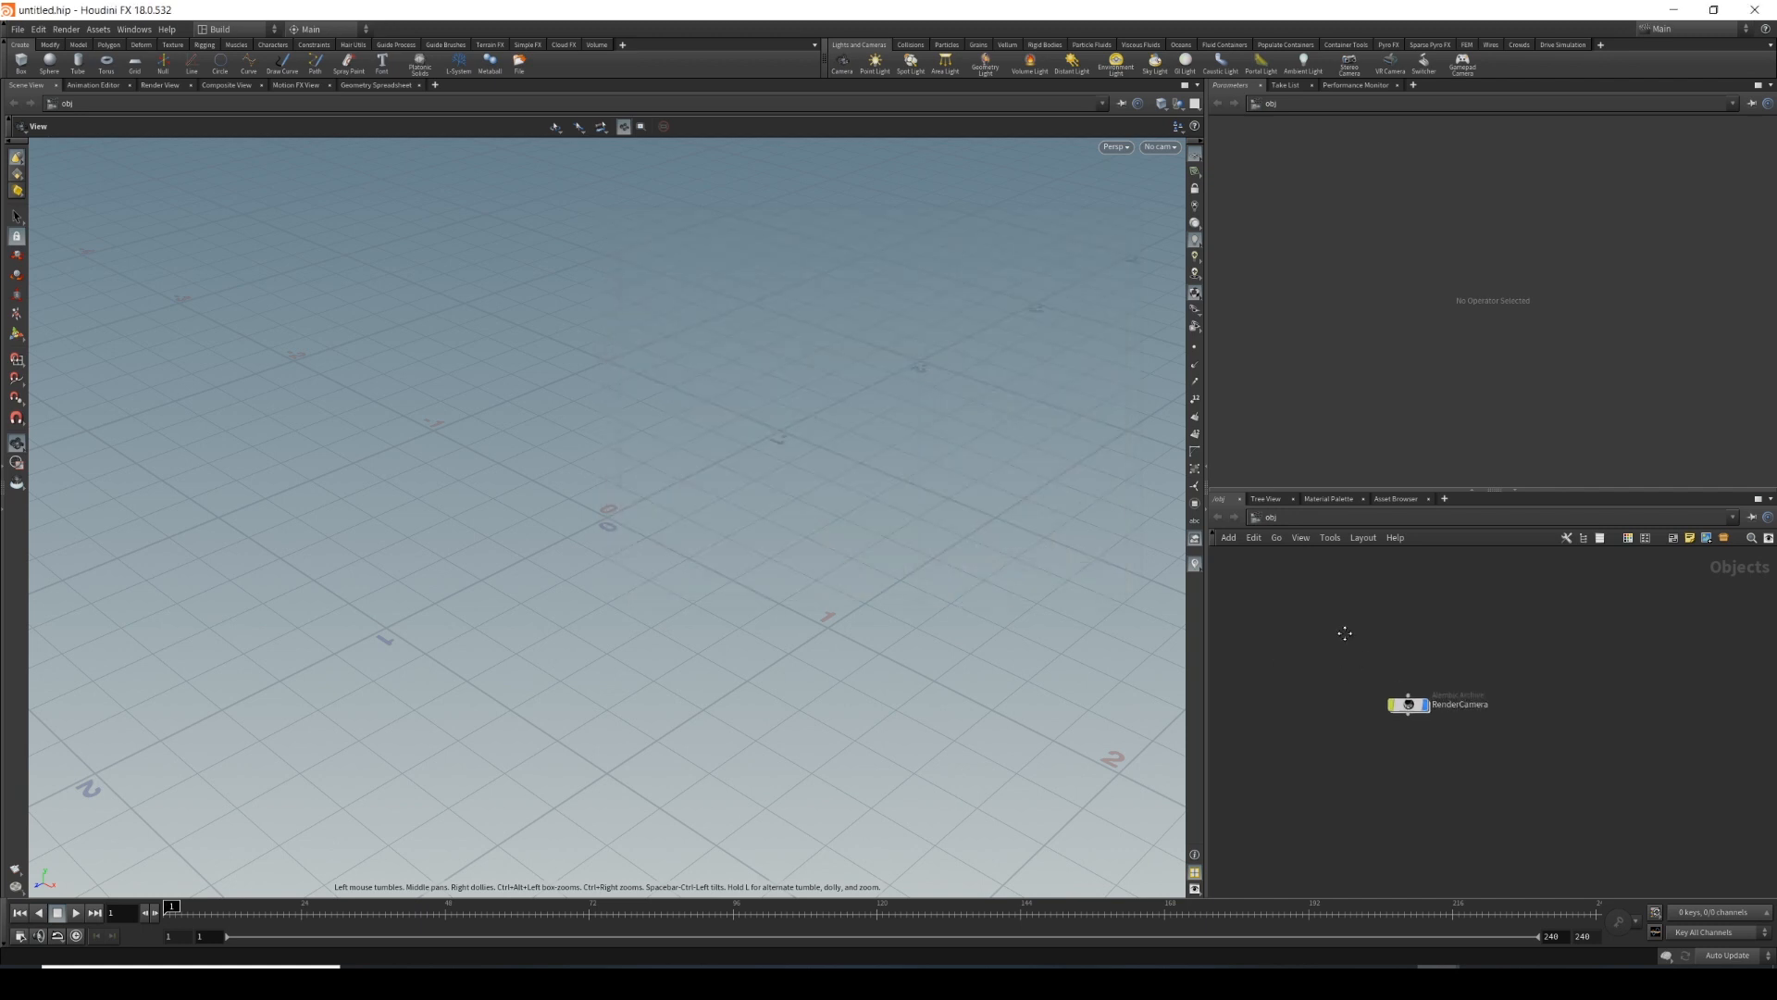
pyautogui.moveTo(1468, 649); pyautogui.dragTo(1303, 852)
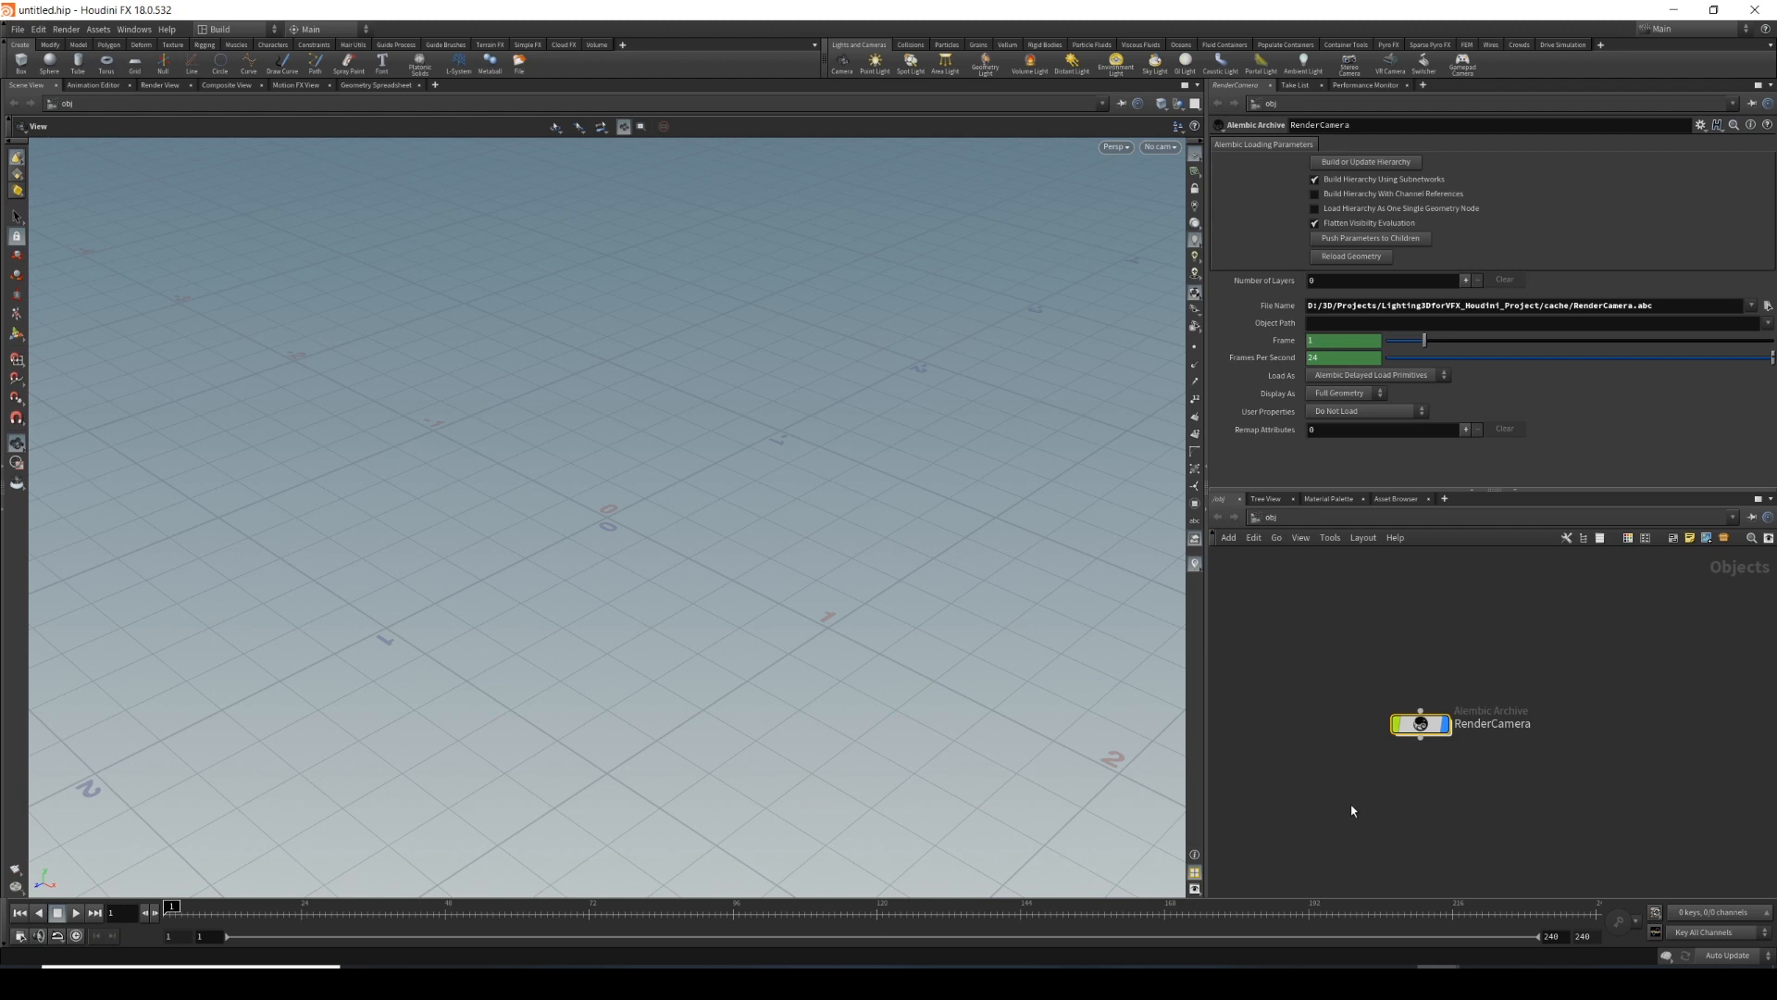
# Go inside the RenderCamera archive and its RENDER_CAM node to reach the RENDER_CAMShape camera.
pyautogui.moveTo(1425, 731)
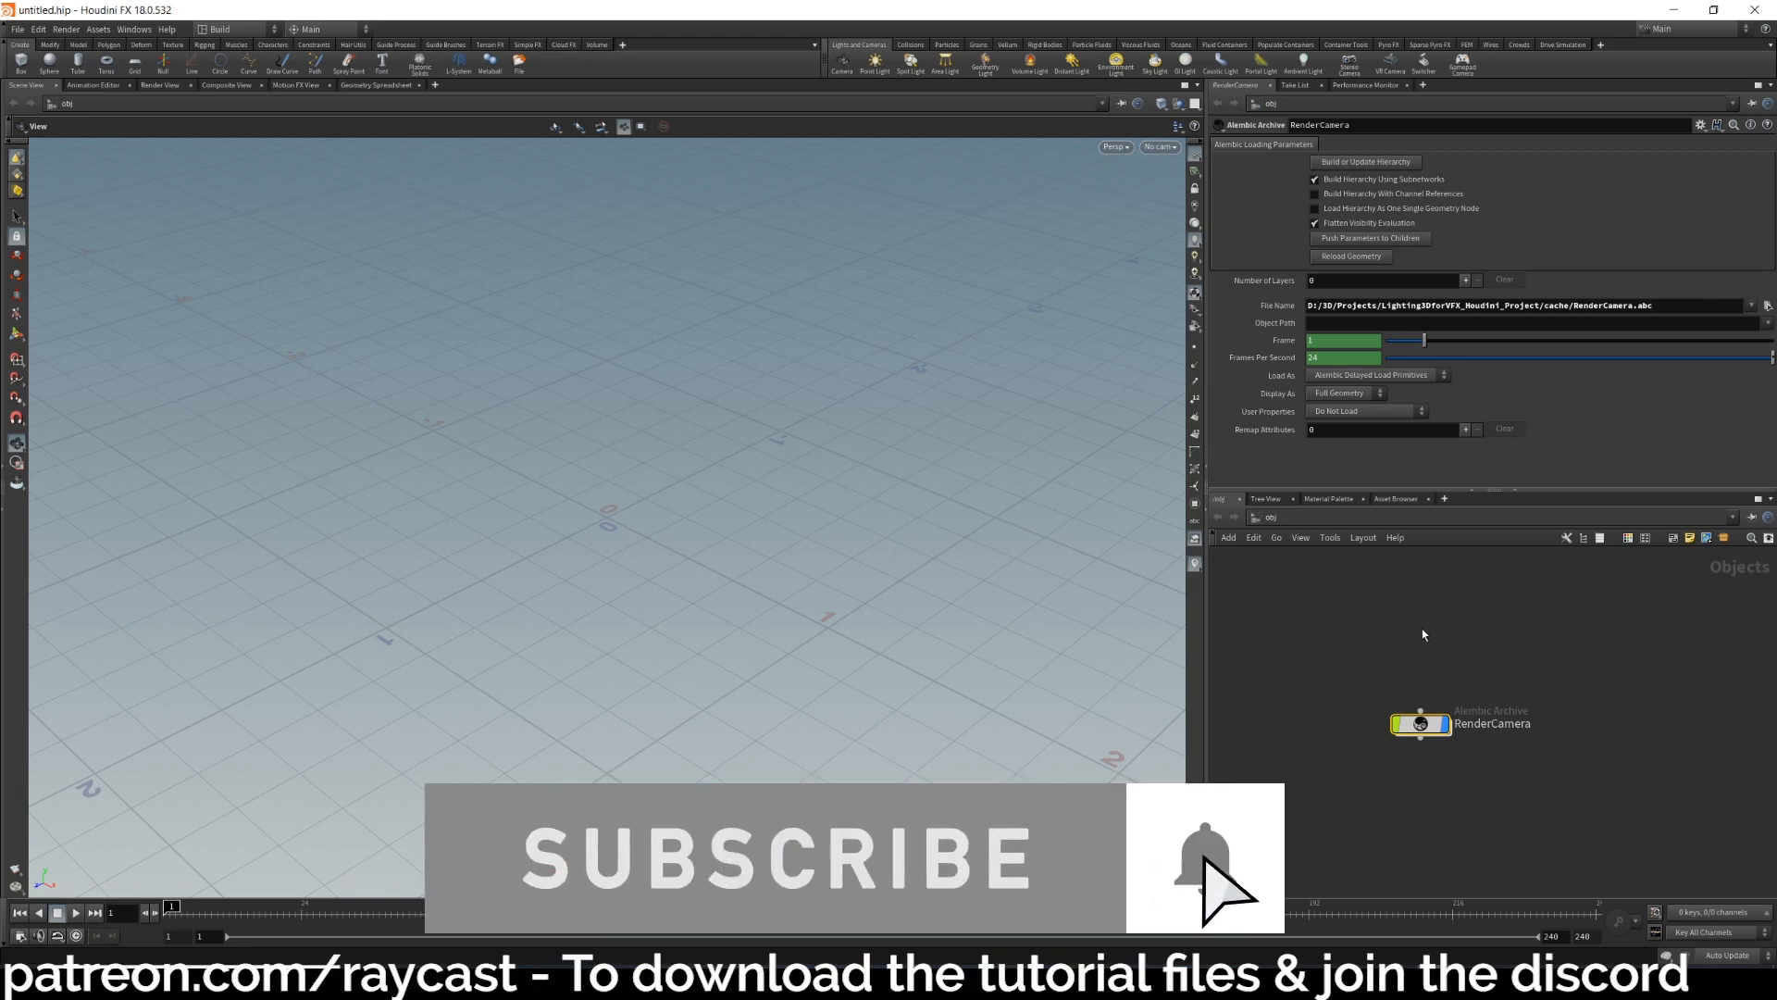
pyautogui.moveTo(1421, 629); pyautogui.dragTo(1417, 595, button='middle')
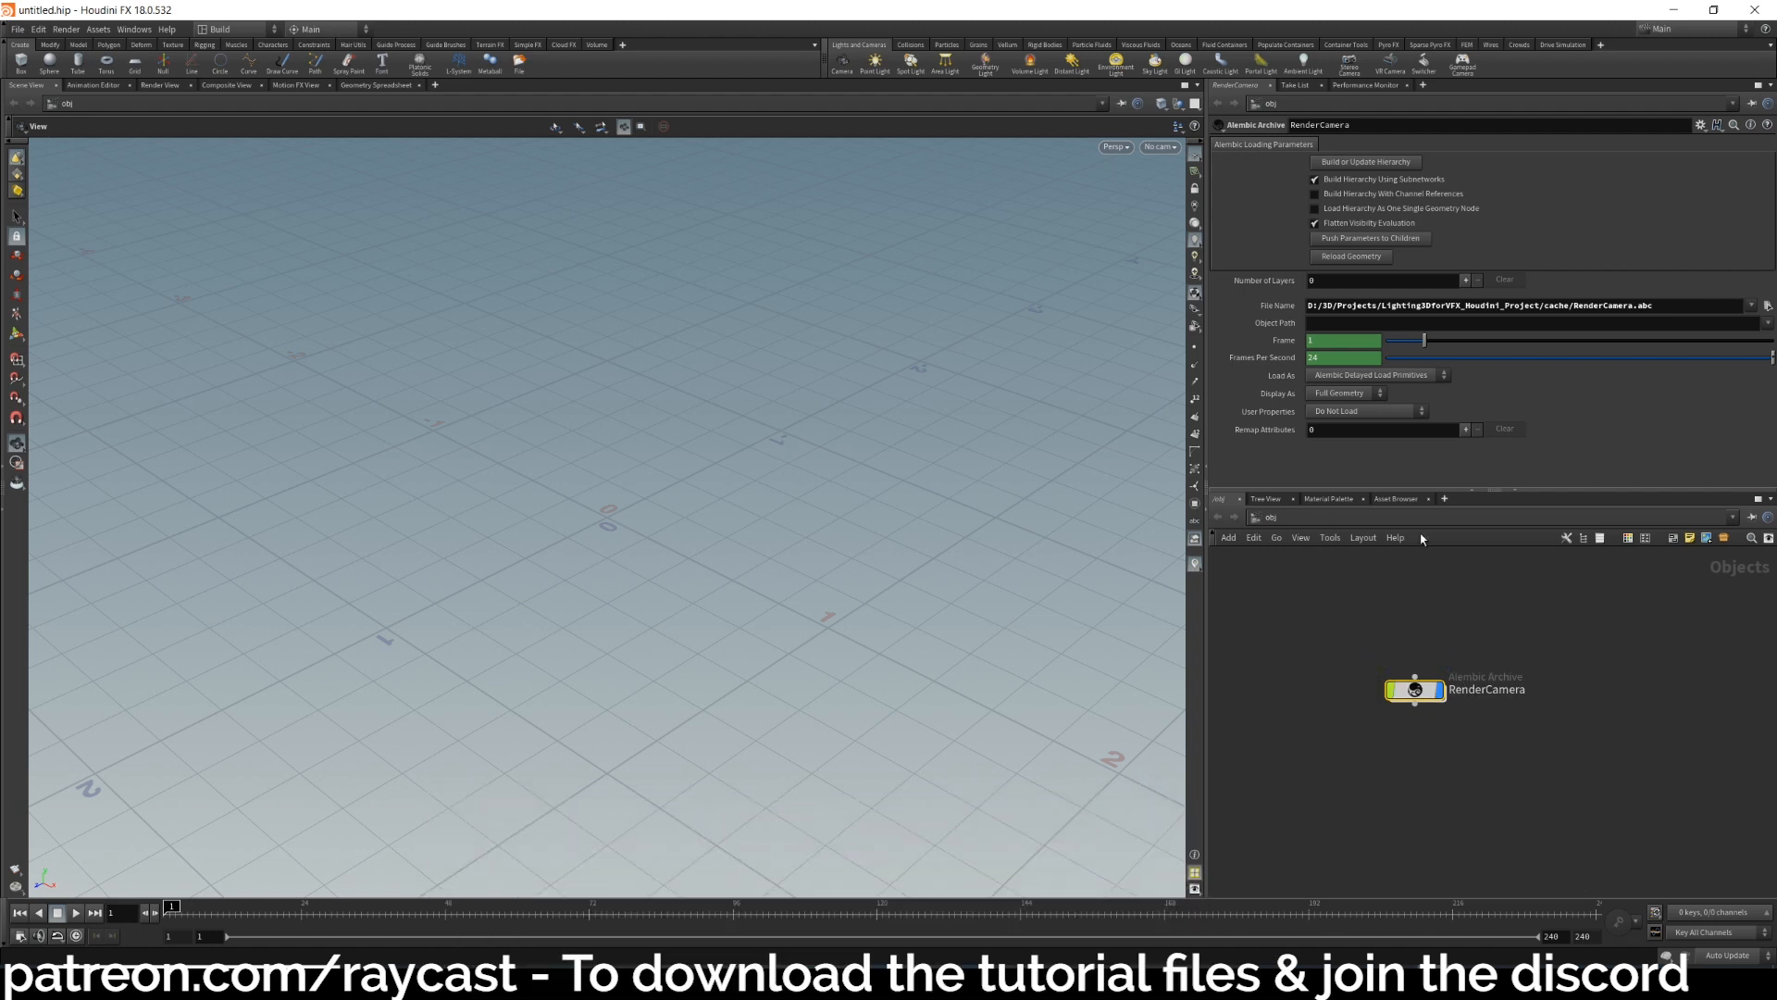
pyautogui.moveTo(1299, 623); pyautogui.dragTo(1481, 774)
pyautogui.click(1268, 518)
pyautogui.click(1268, 519)
pyautogui.doubleClick(1414, 692)
pyautogui.moveTo(1392, 720); pyautogui.dragTo(1320, 685, button='middle')
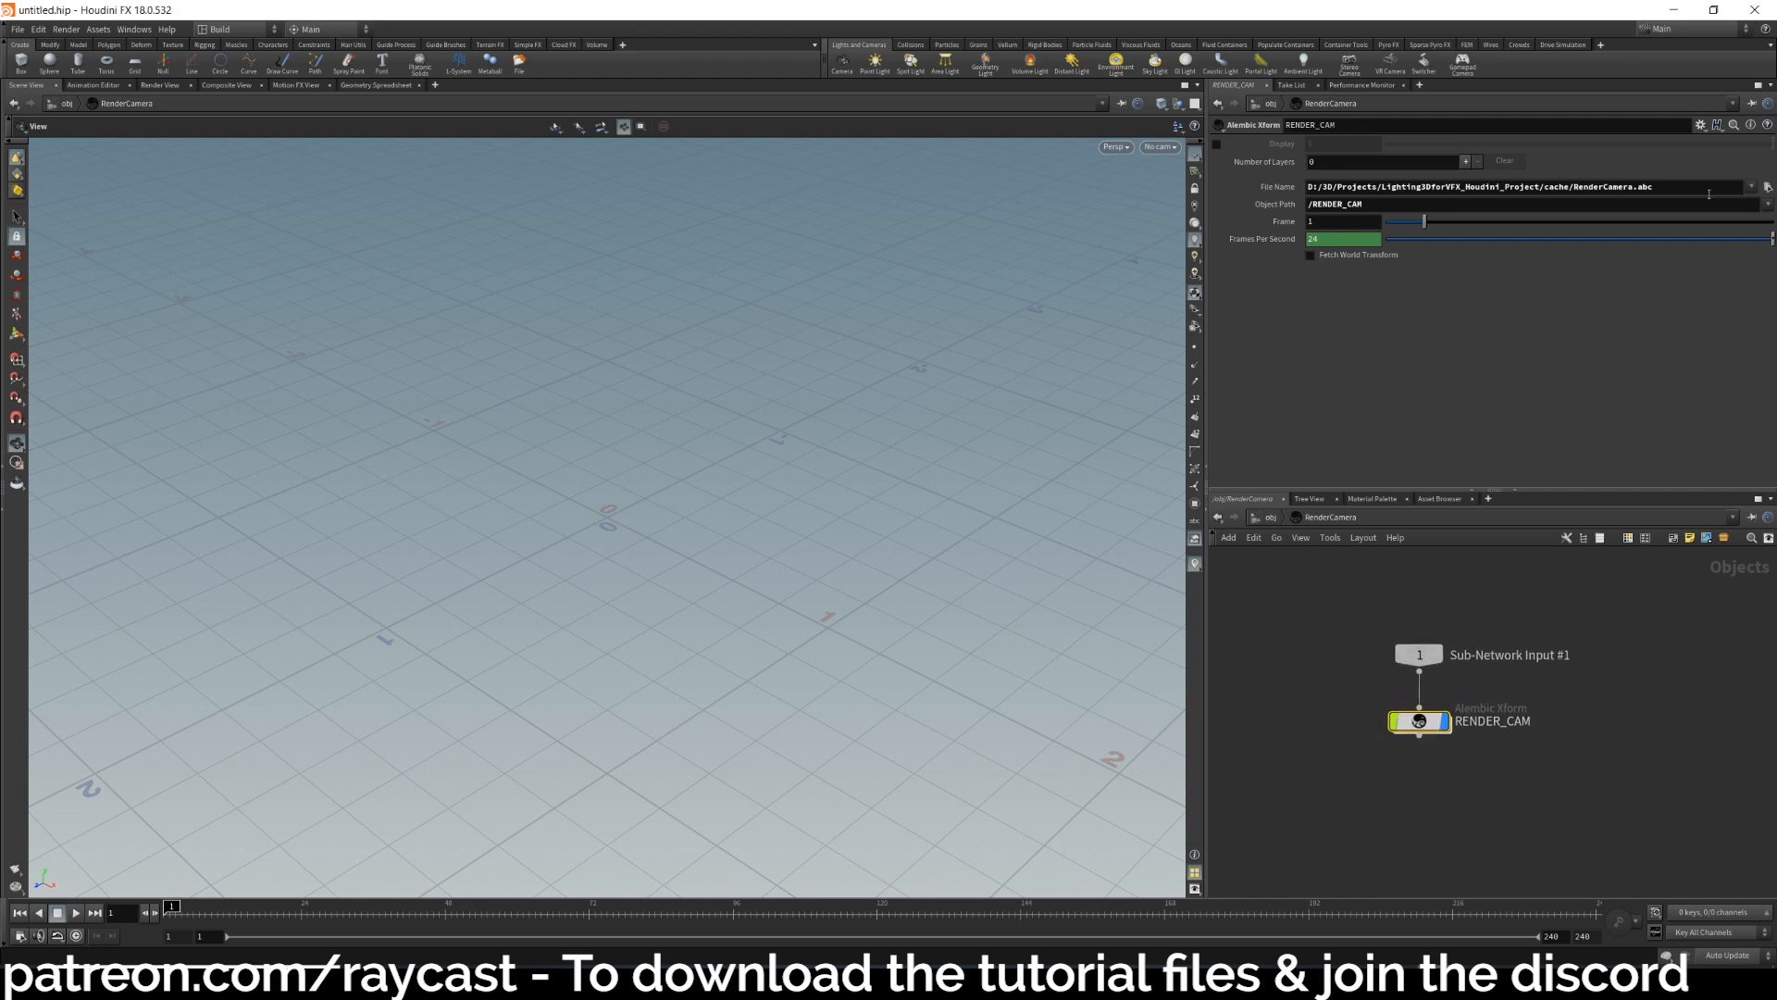
pyautogui.doubleClick(1419, 721)
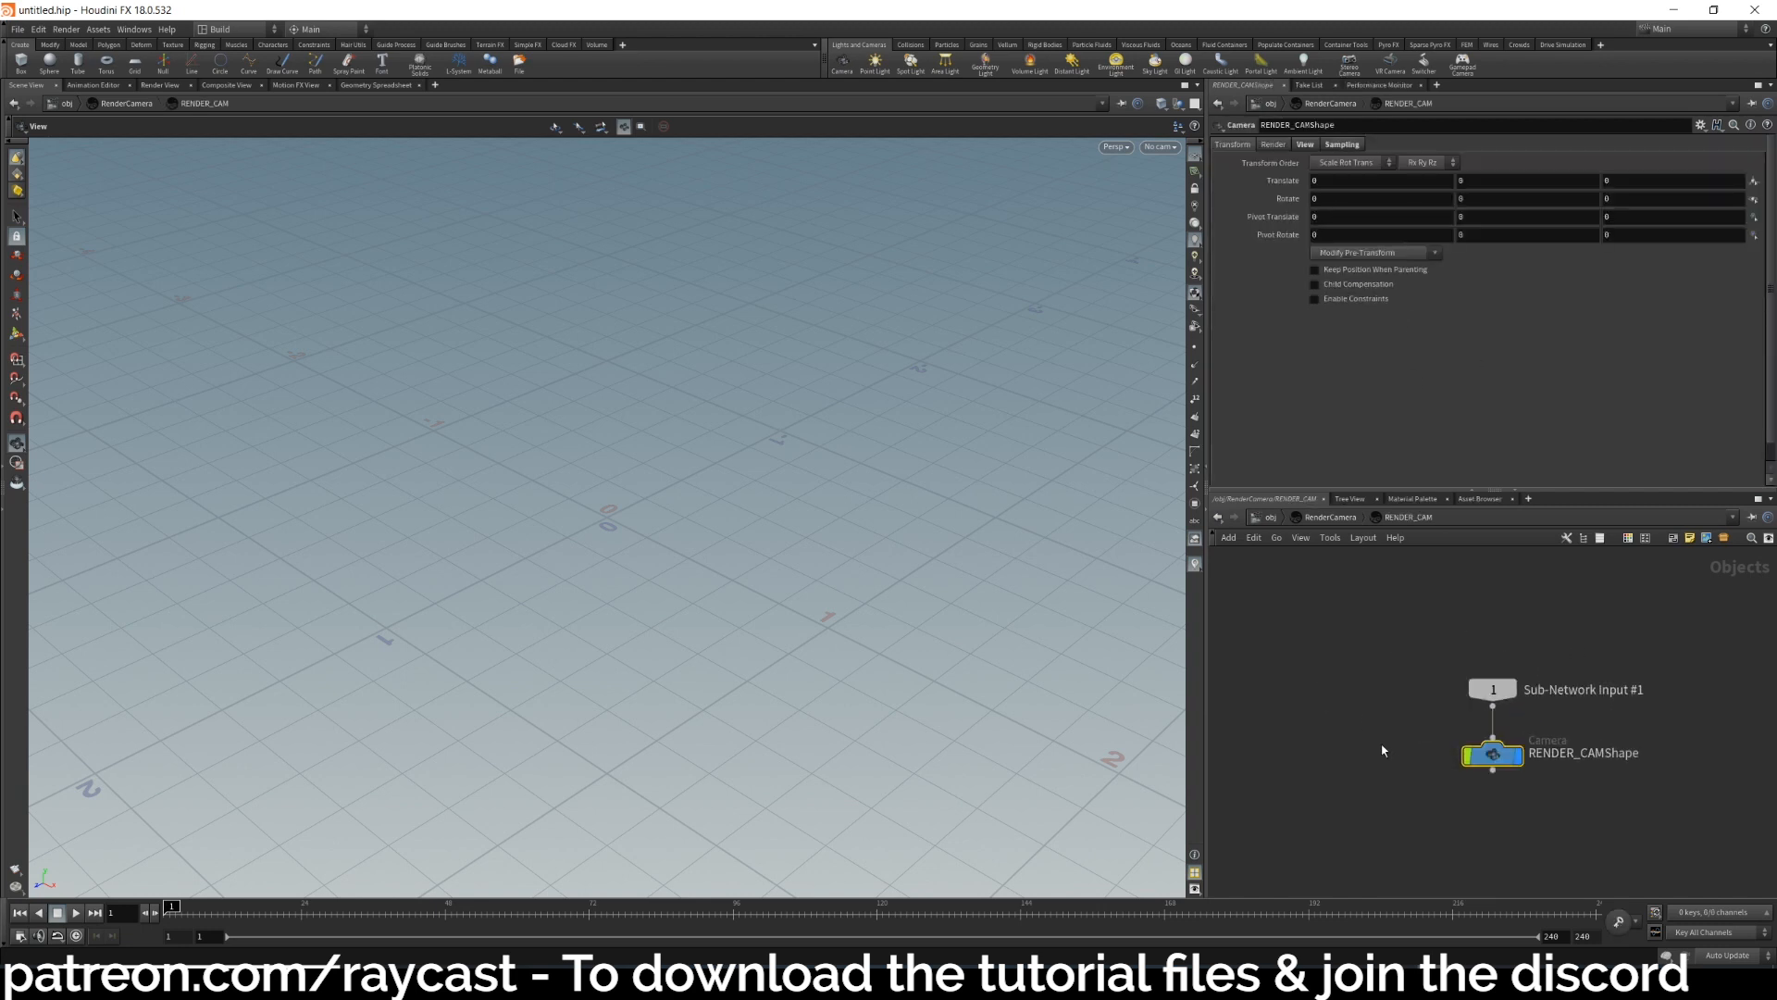
pyautogui.moveTo(1748, 857); pyautogui.dragTo(1697, 853, button='middle')
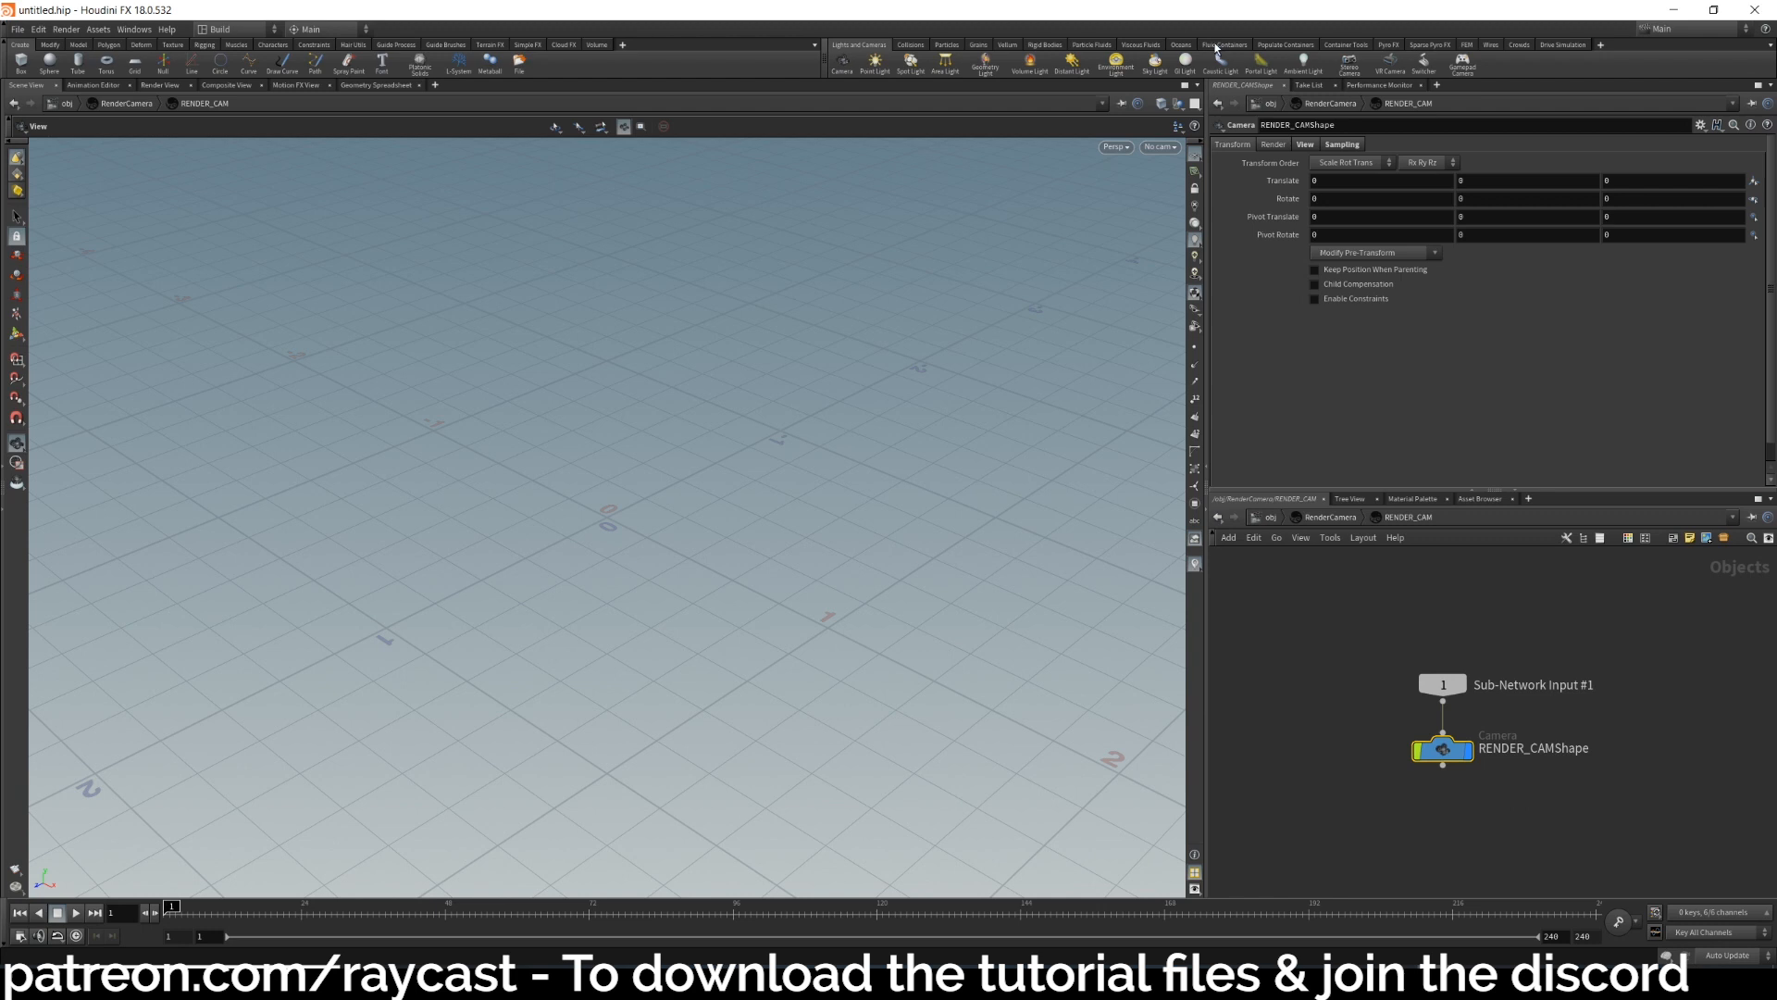
# Set the resolution of the RENDER_CAMShape camera to 1920 by 1080.
pyautogui.click(1301, 146)
pyautogui.click(1301, 144)
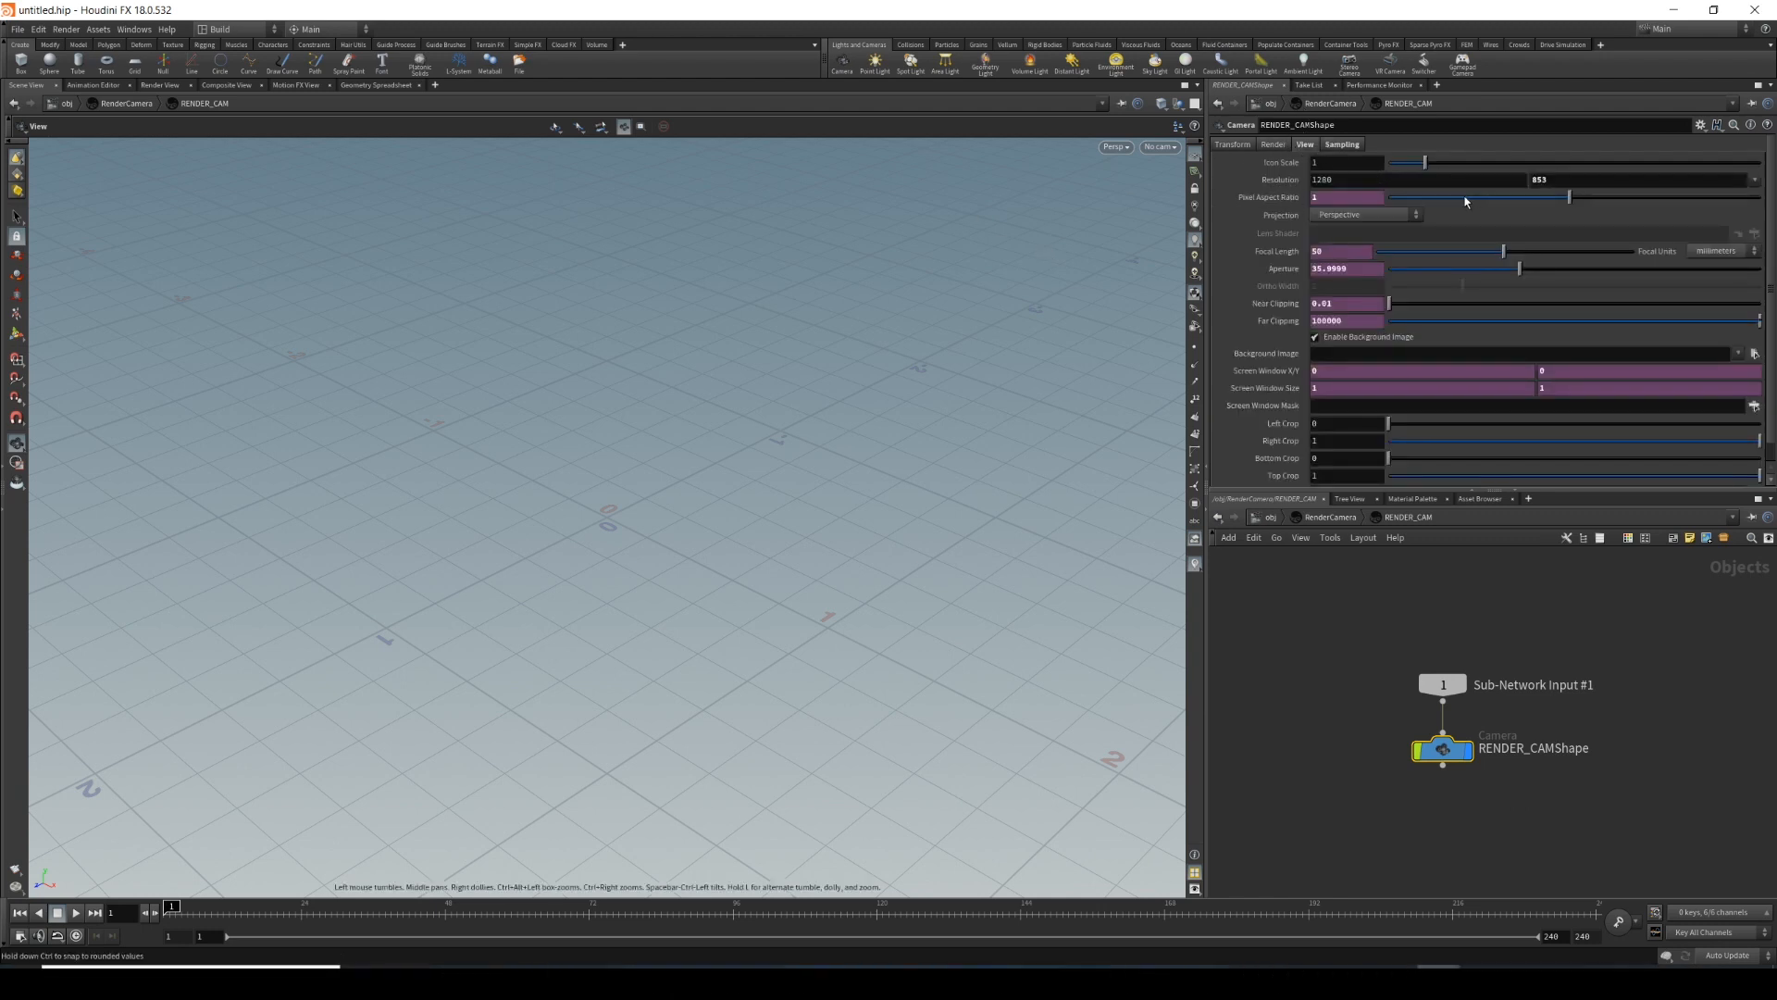
pyautogui.click(1406, 182)
pyautogui.write('1920')
pyautogui.press('Tab')
pyautogui.write('1080')
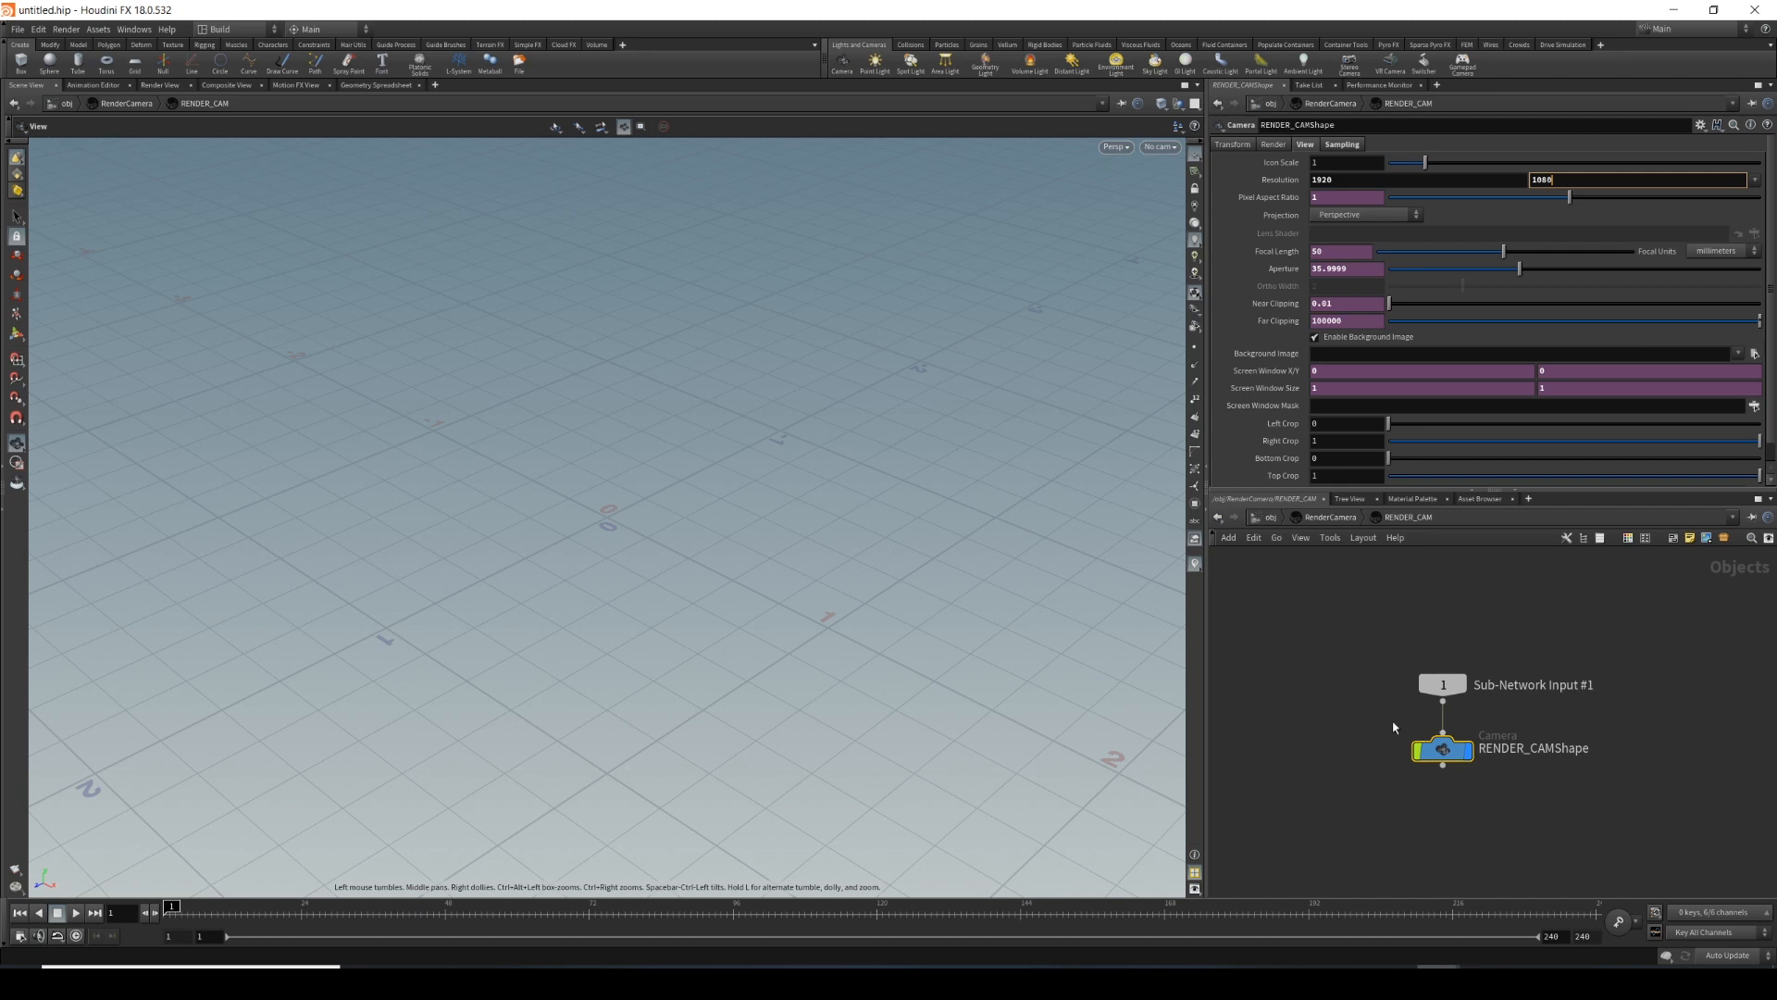
pyautogui.press('Return')
pyautogui.moveTo(1406, 734); pyautogui.dragTo(1383, 690, button='middle')
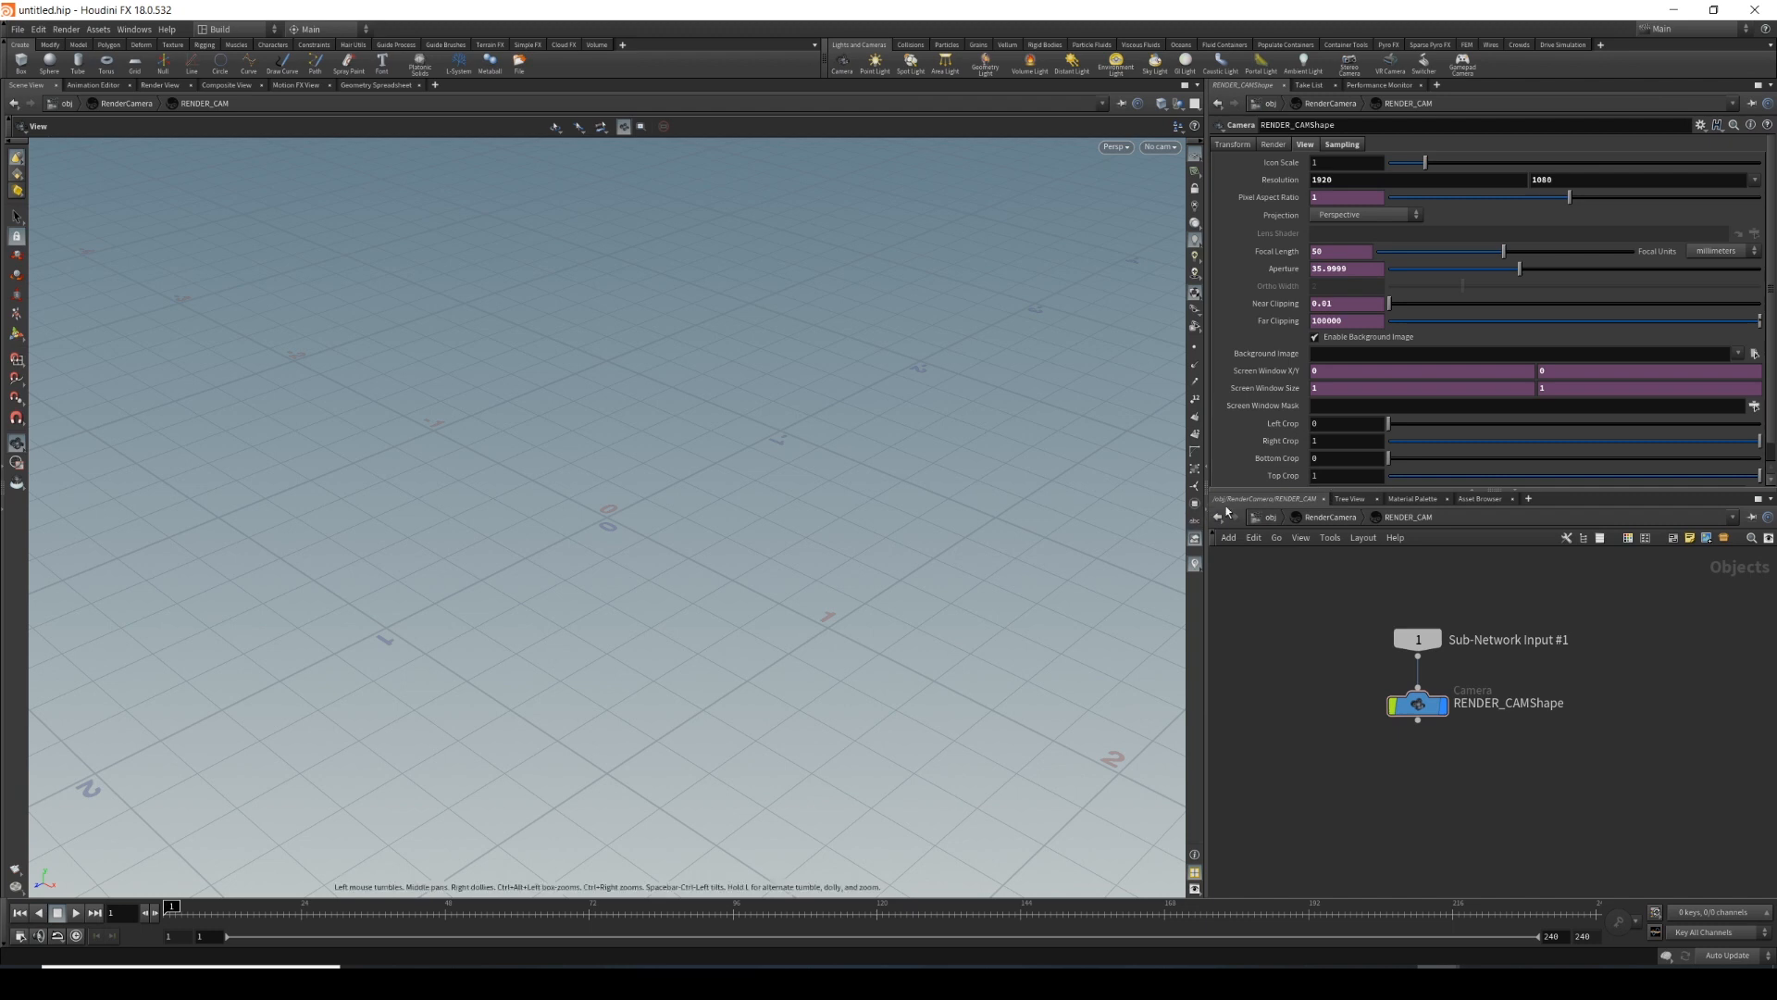
# Return to the object level and add a Geometry node named FIELD_CANNON above the RenderCamera archive.
pyautogui.click(1272, 518)
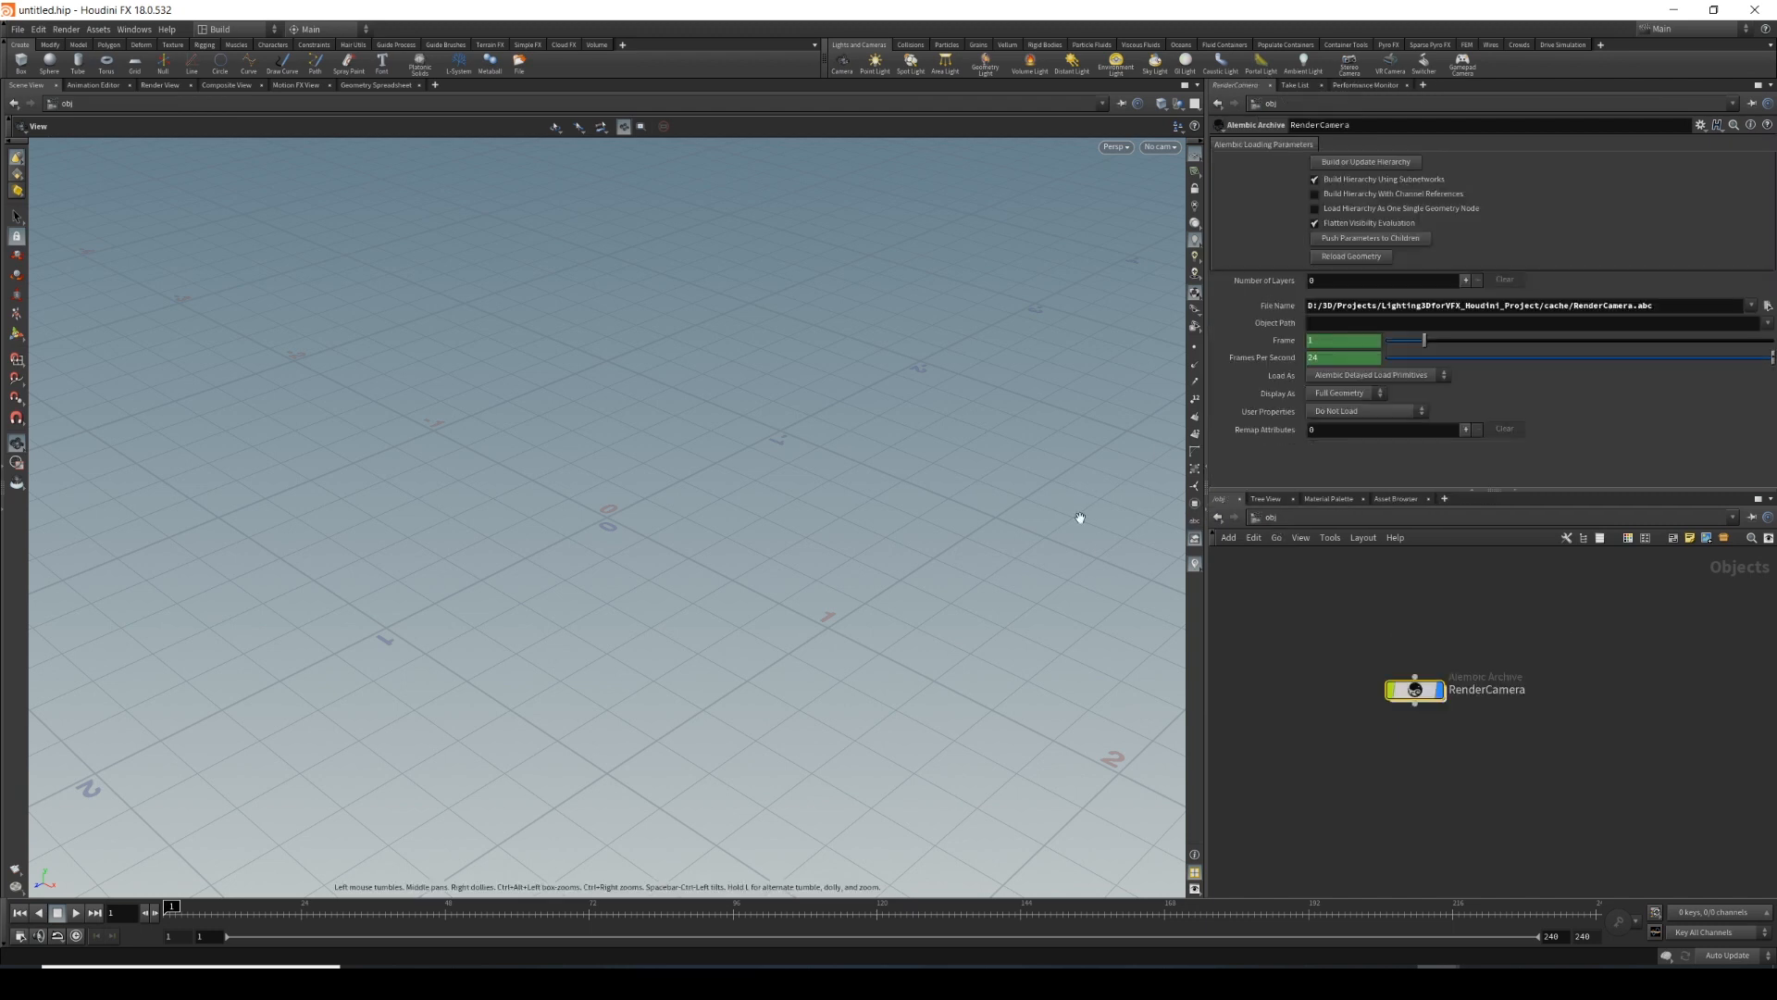
pyautogui.moveTo(1396, 598); pyautogui.dragTo(1348, 614, button='middle')
pyautogui.moveTo(1515, 703); pyautogui.dragTo(1472, 766, button='middle')
pyautogui.press('Tab')
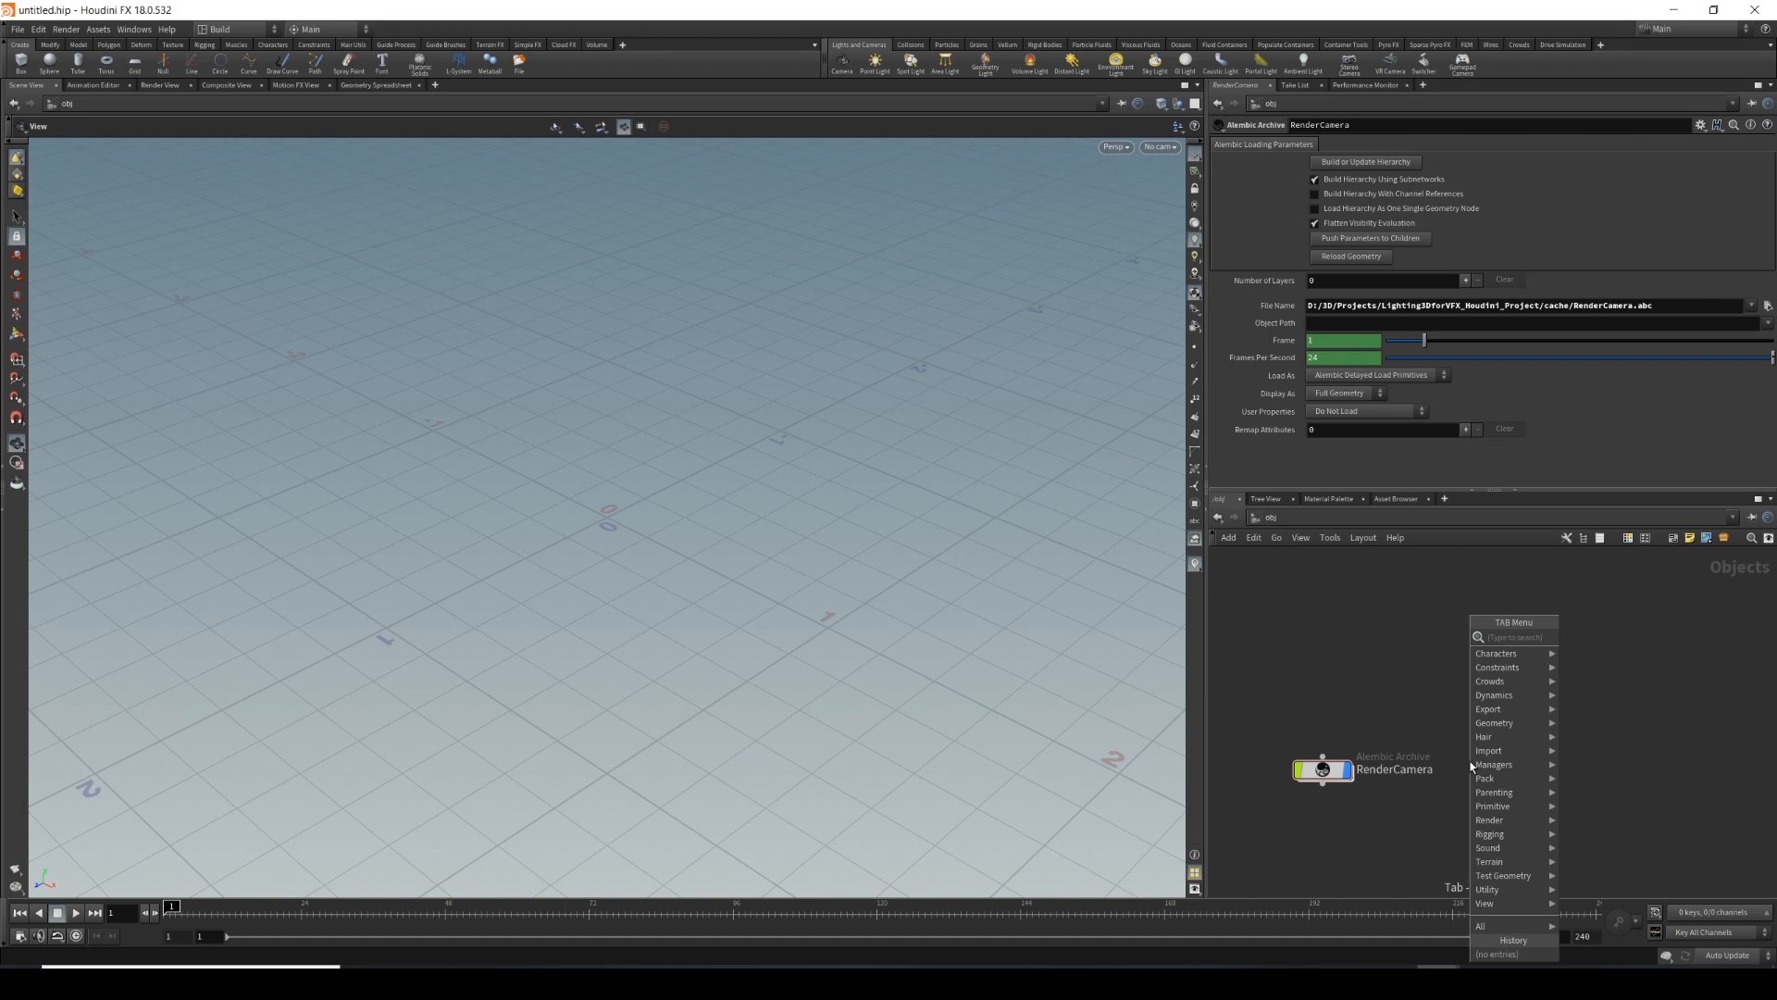
pyautogui.press('Escape')
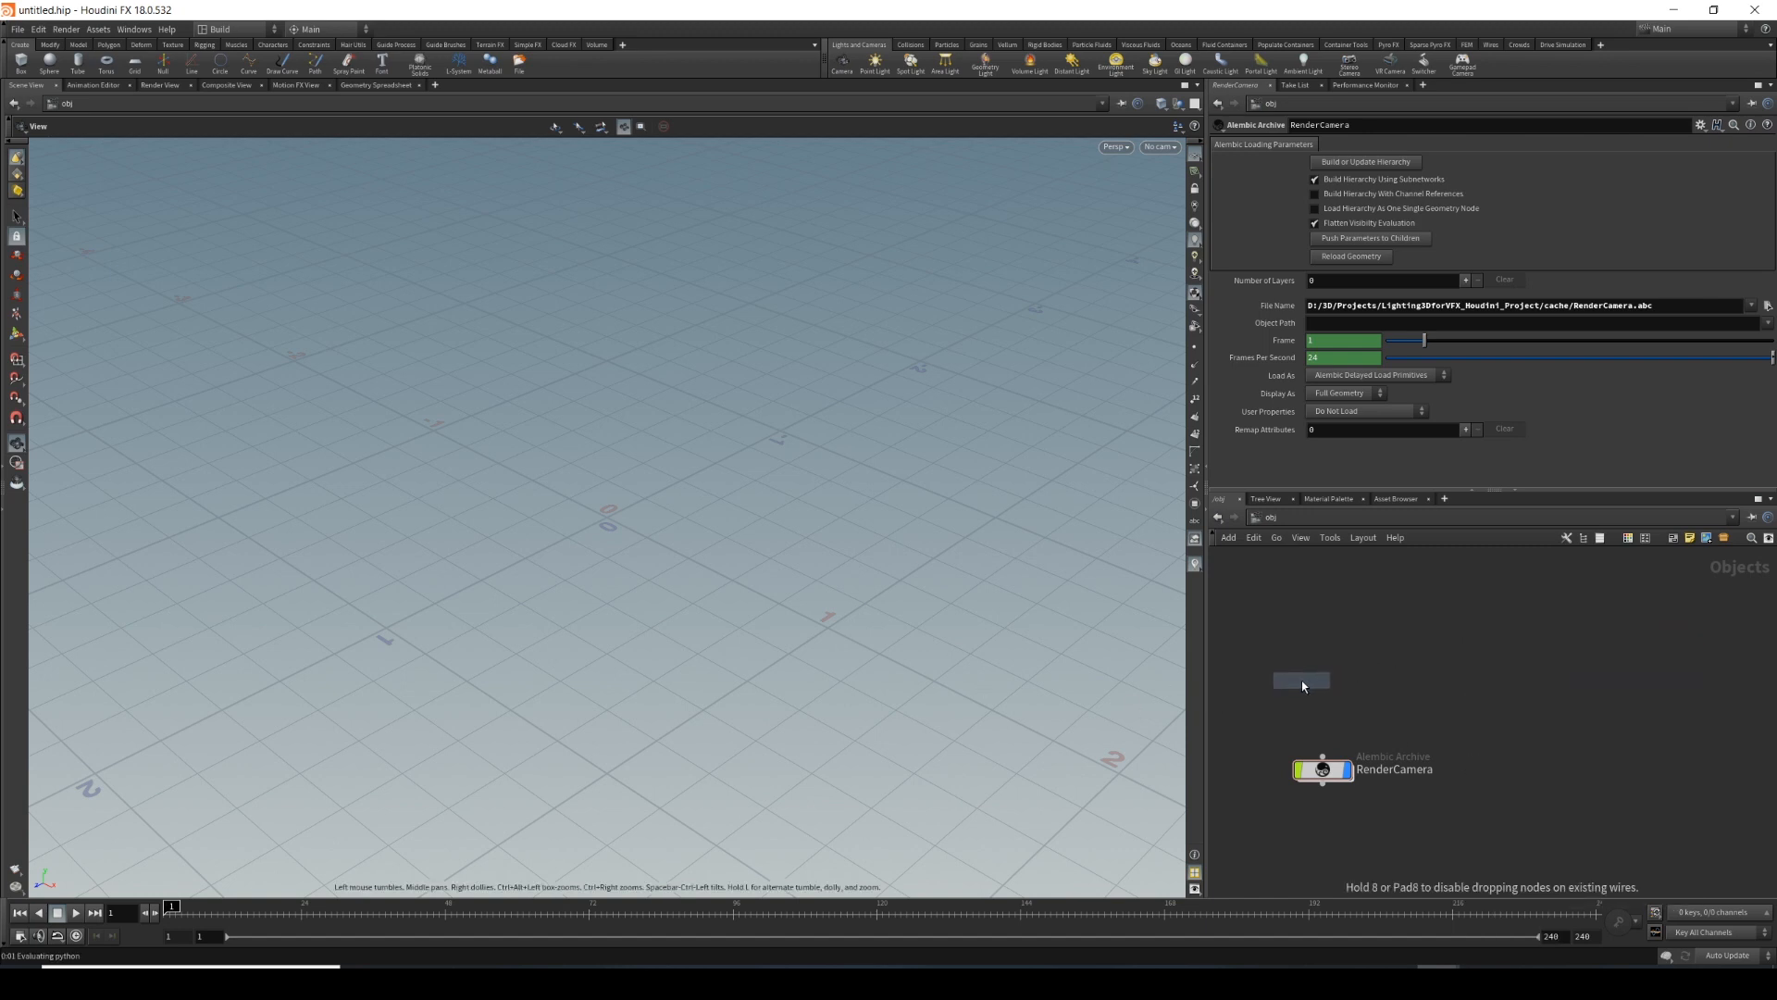
pyautogui.click(1324, 689)
pyautogui.doubleClick(1361, 684)
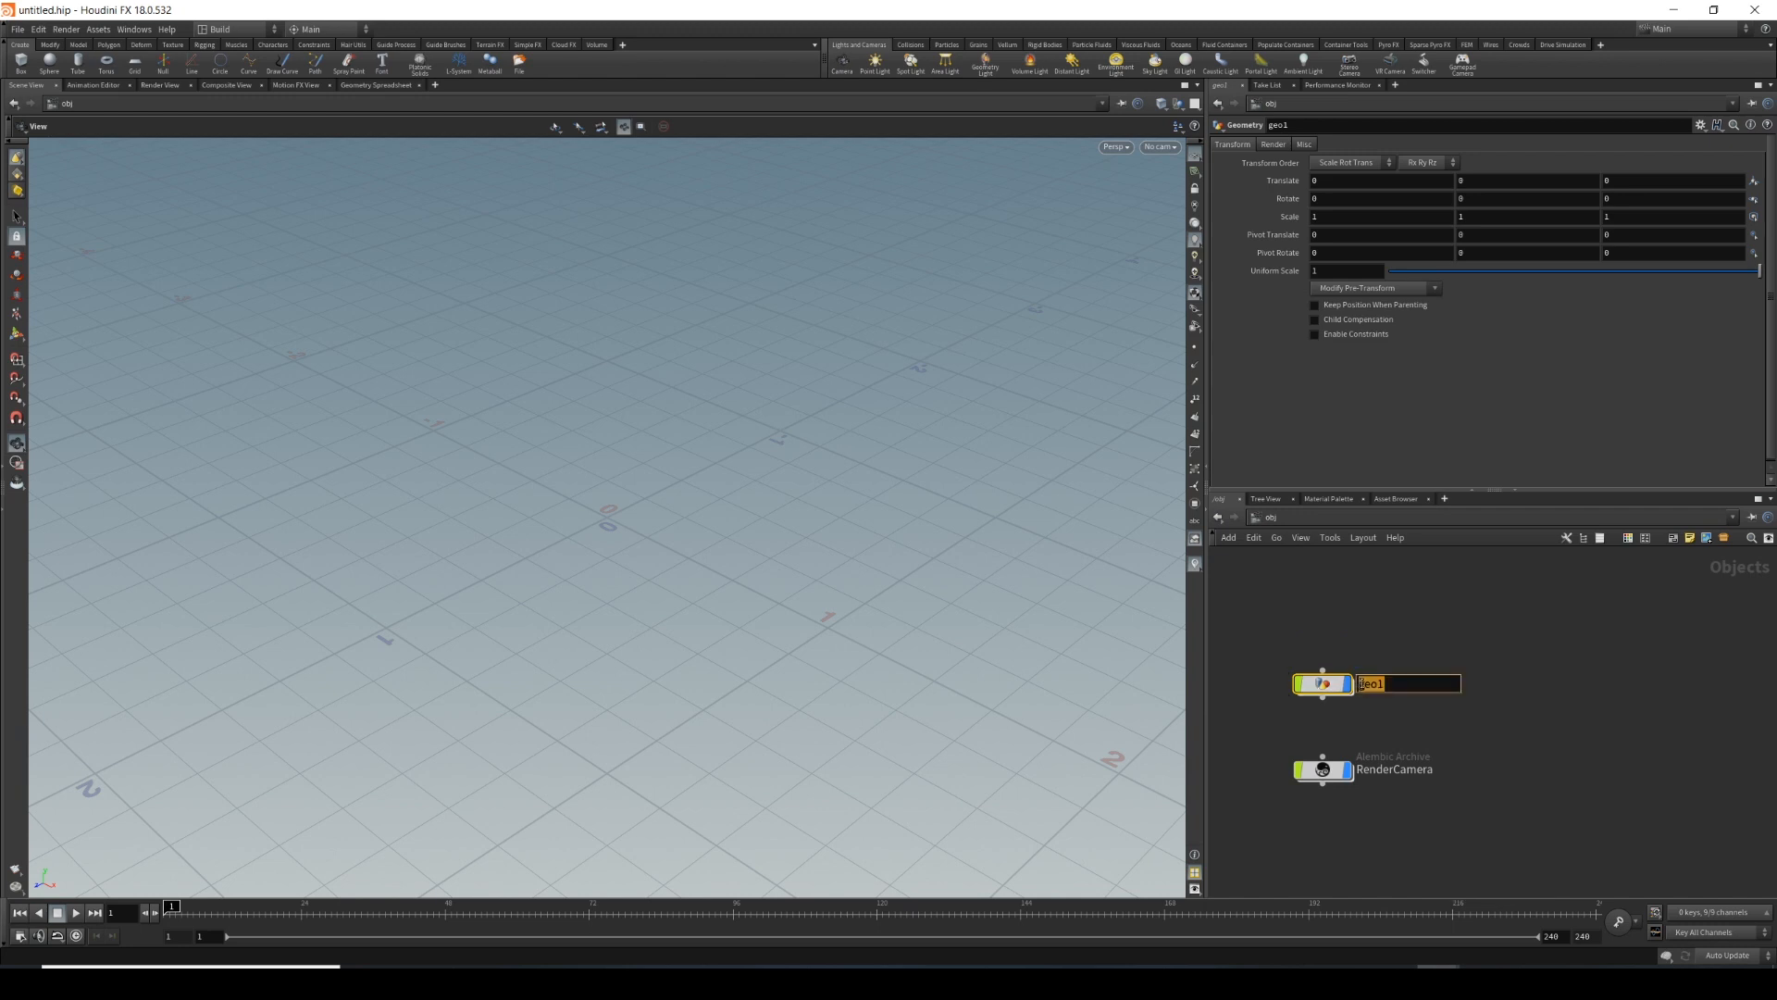
pyautogui.write('FIELD_CANNON')
pyautogui.press('Return')
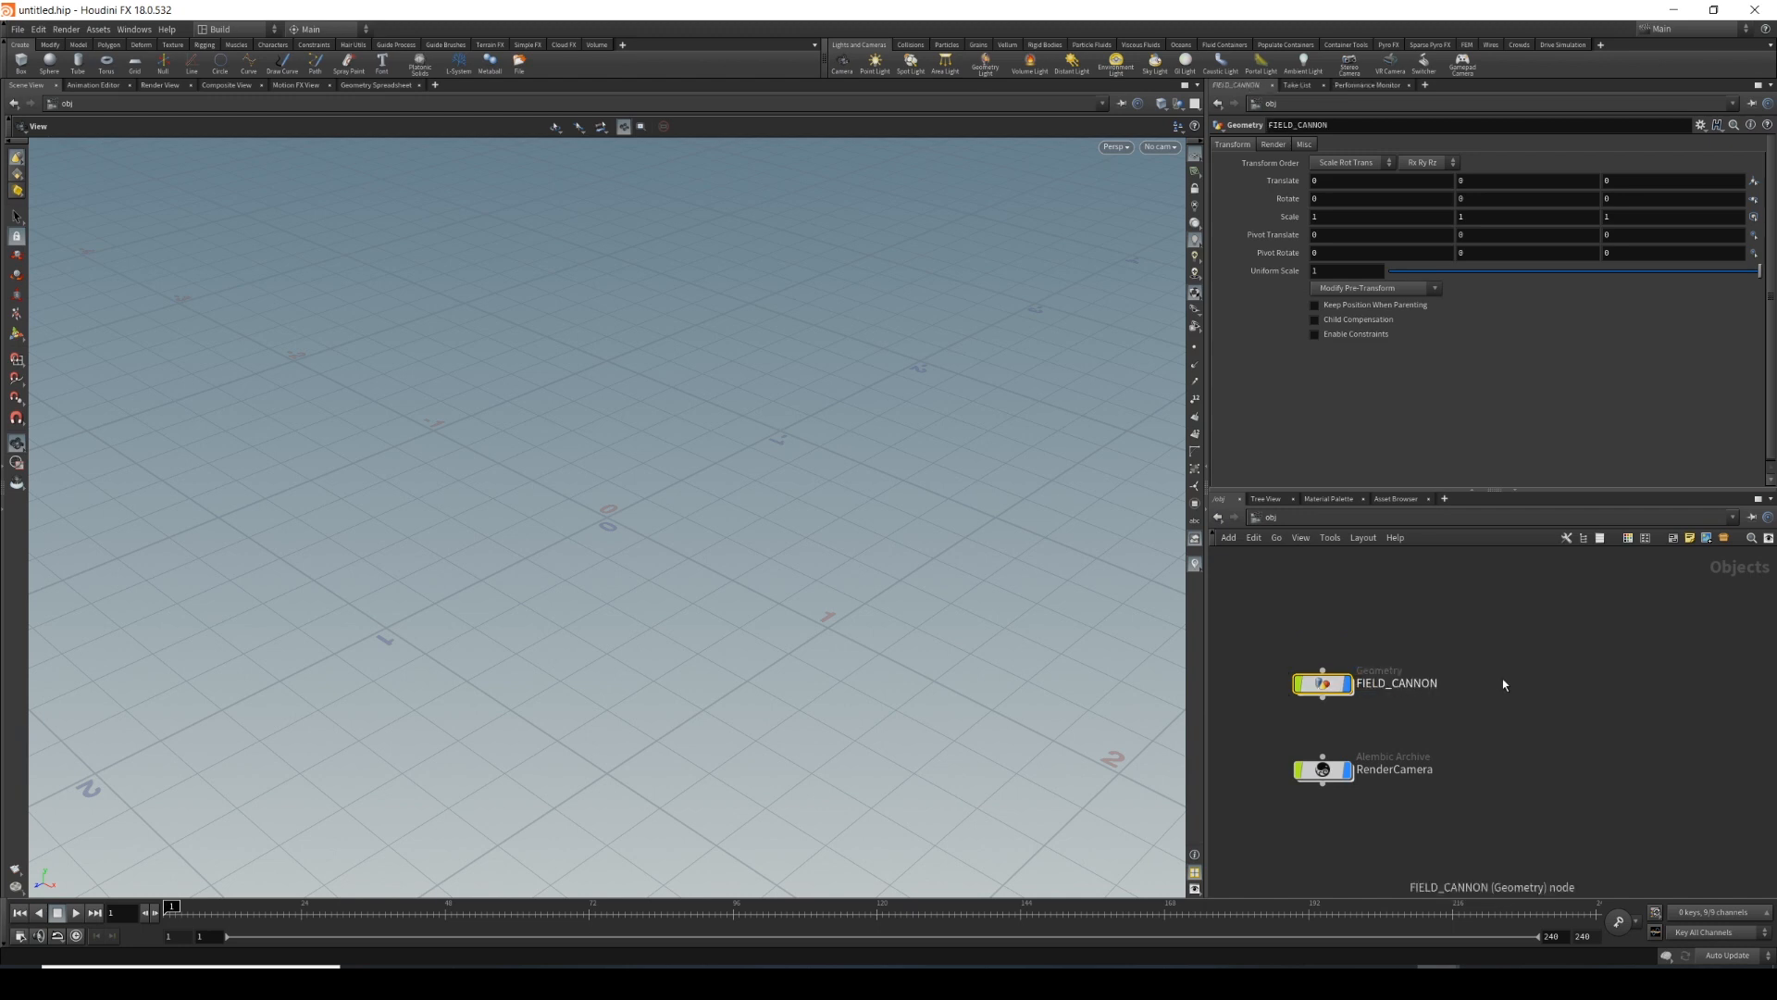
pyautogui.press('h')
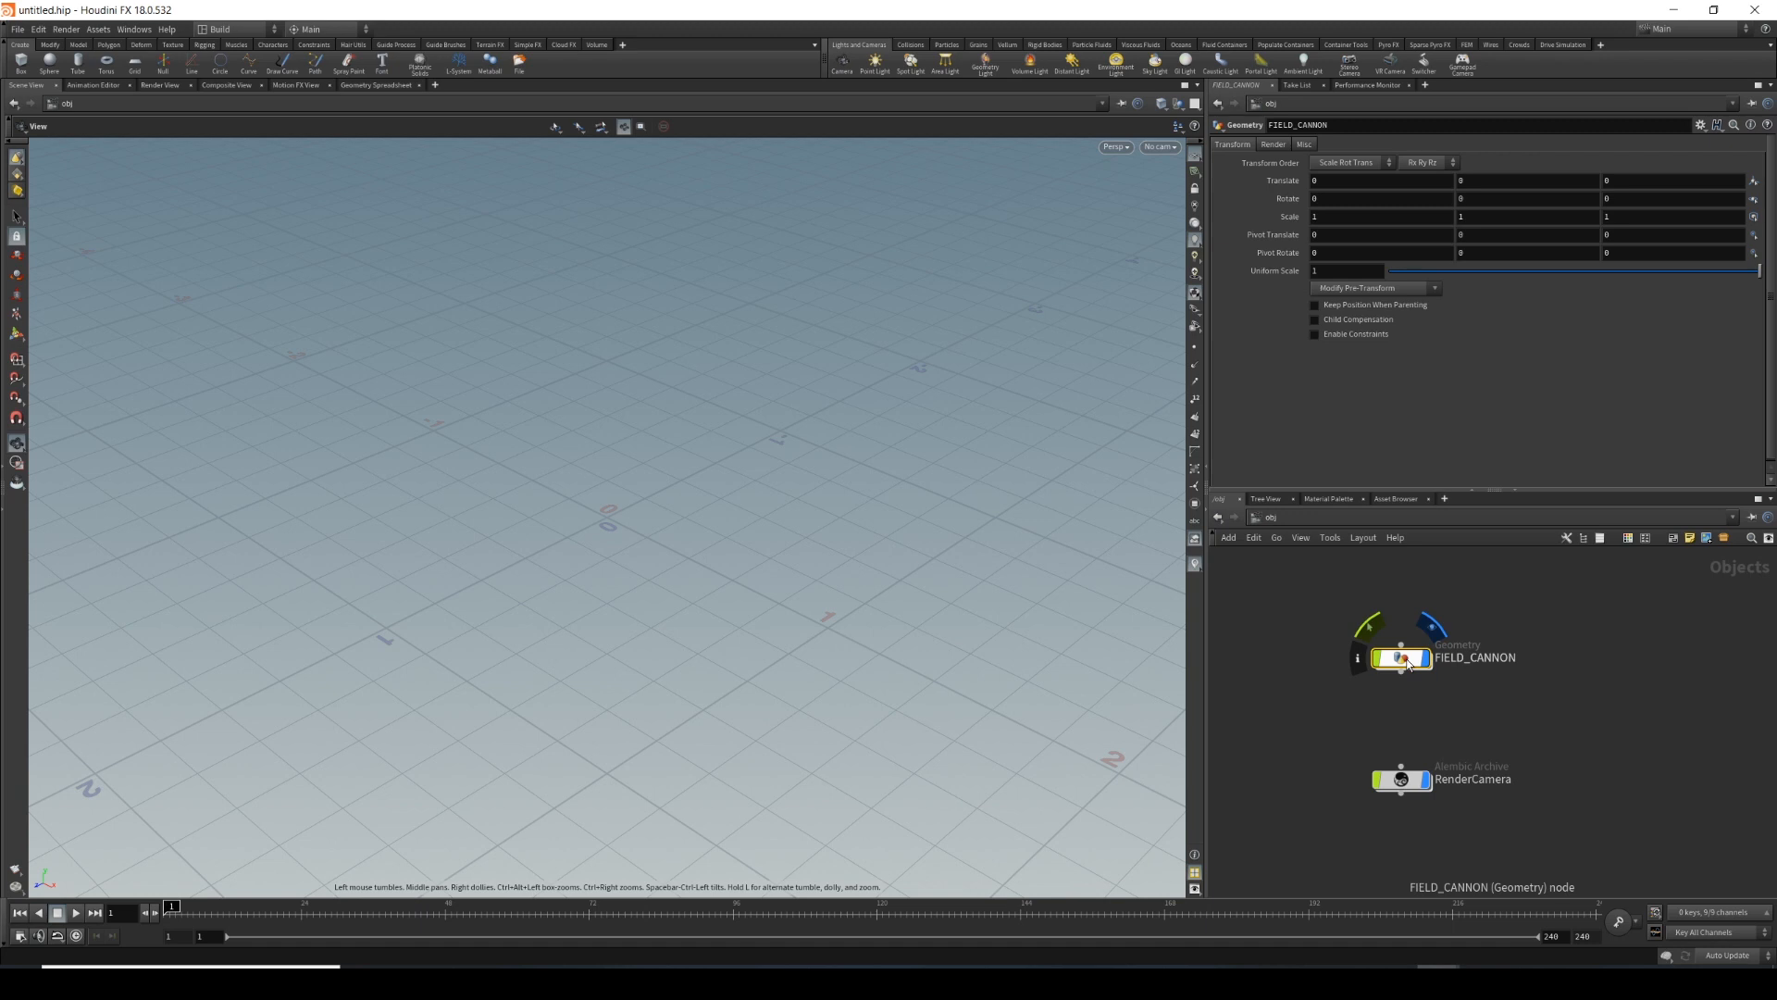
pyautogui.doubleClick(1402, 659)
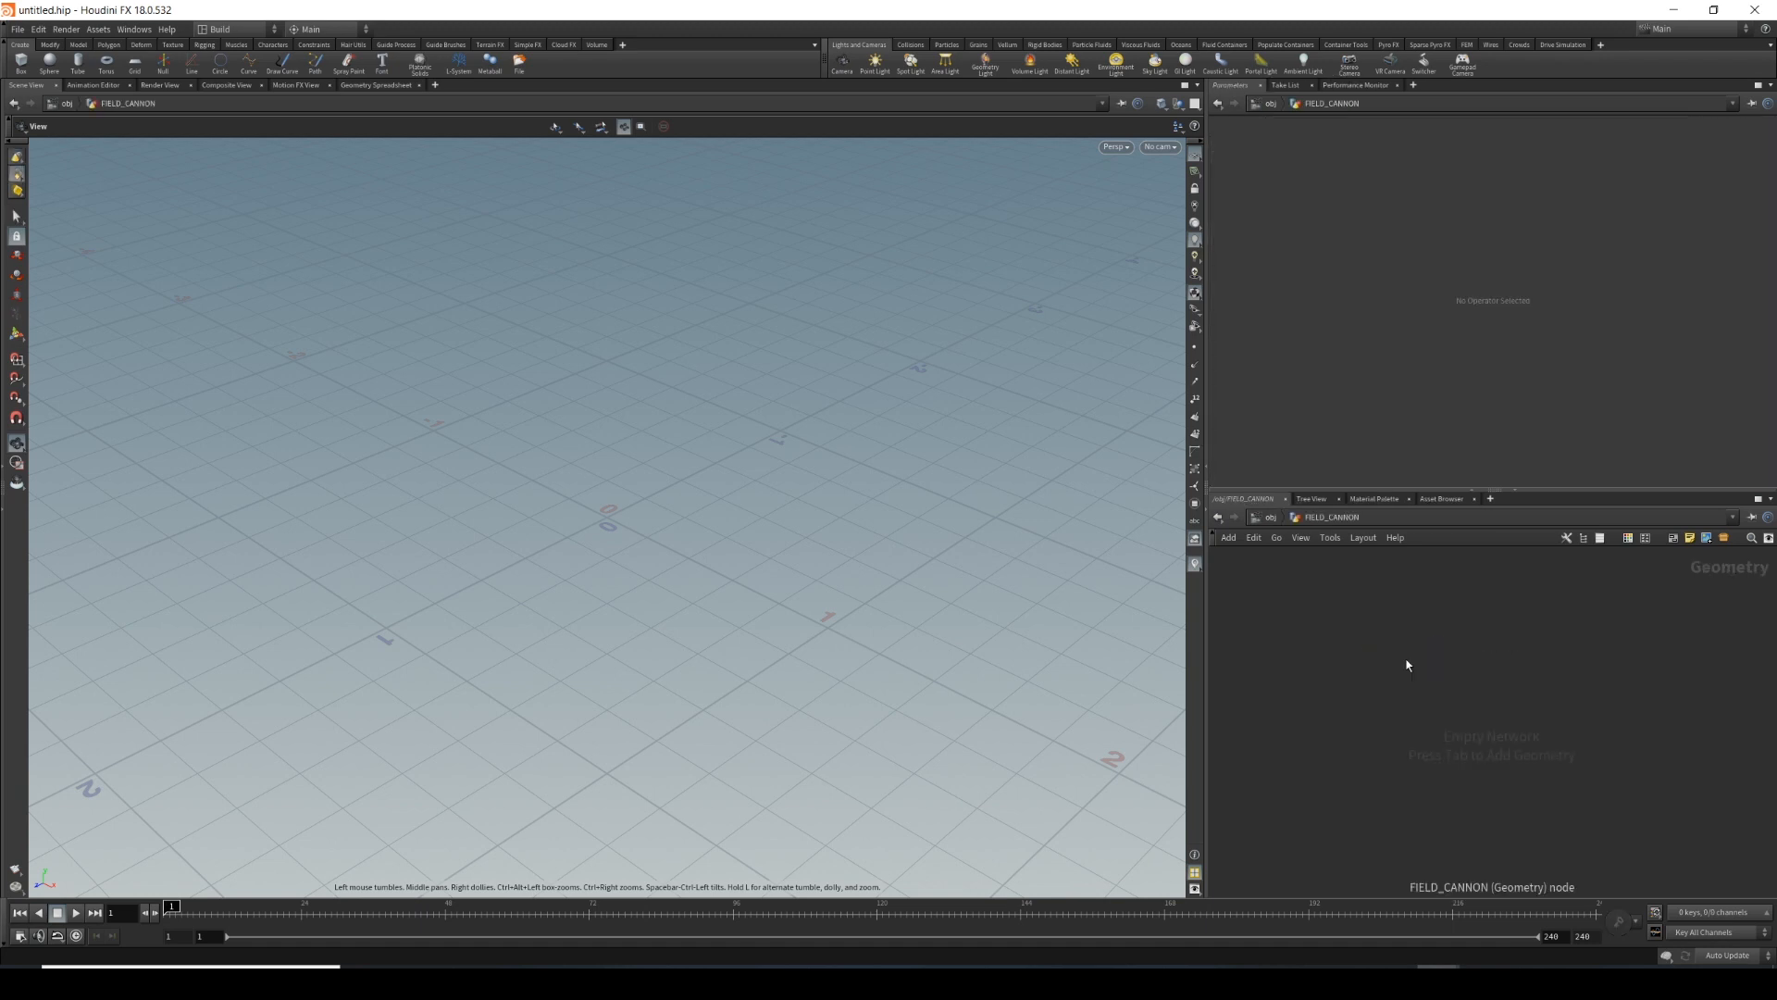
pyautogui.click(1268, 517)
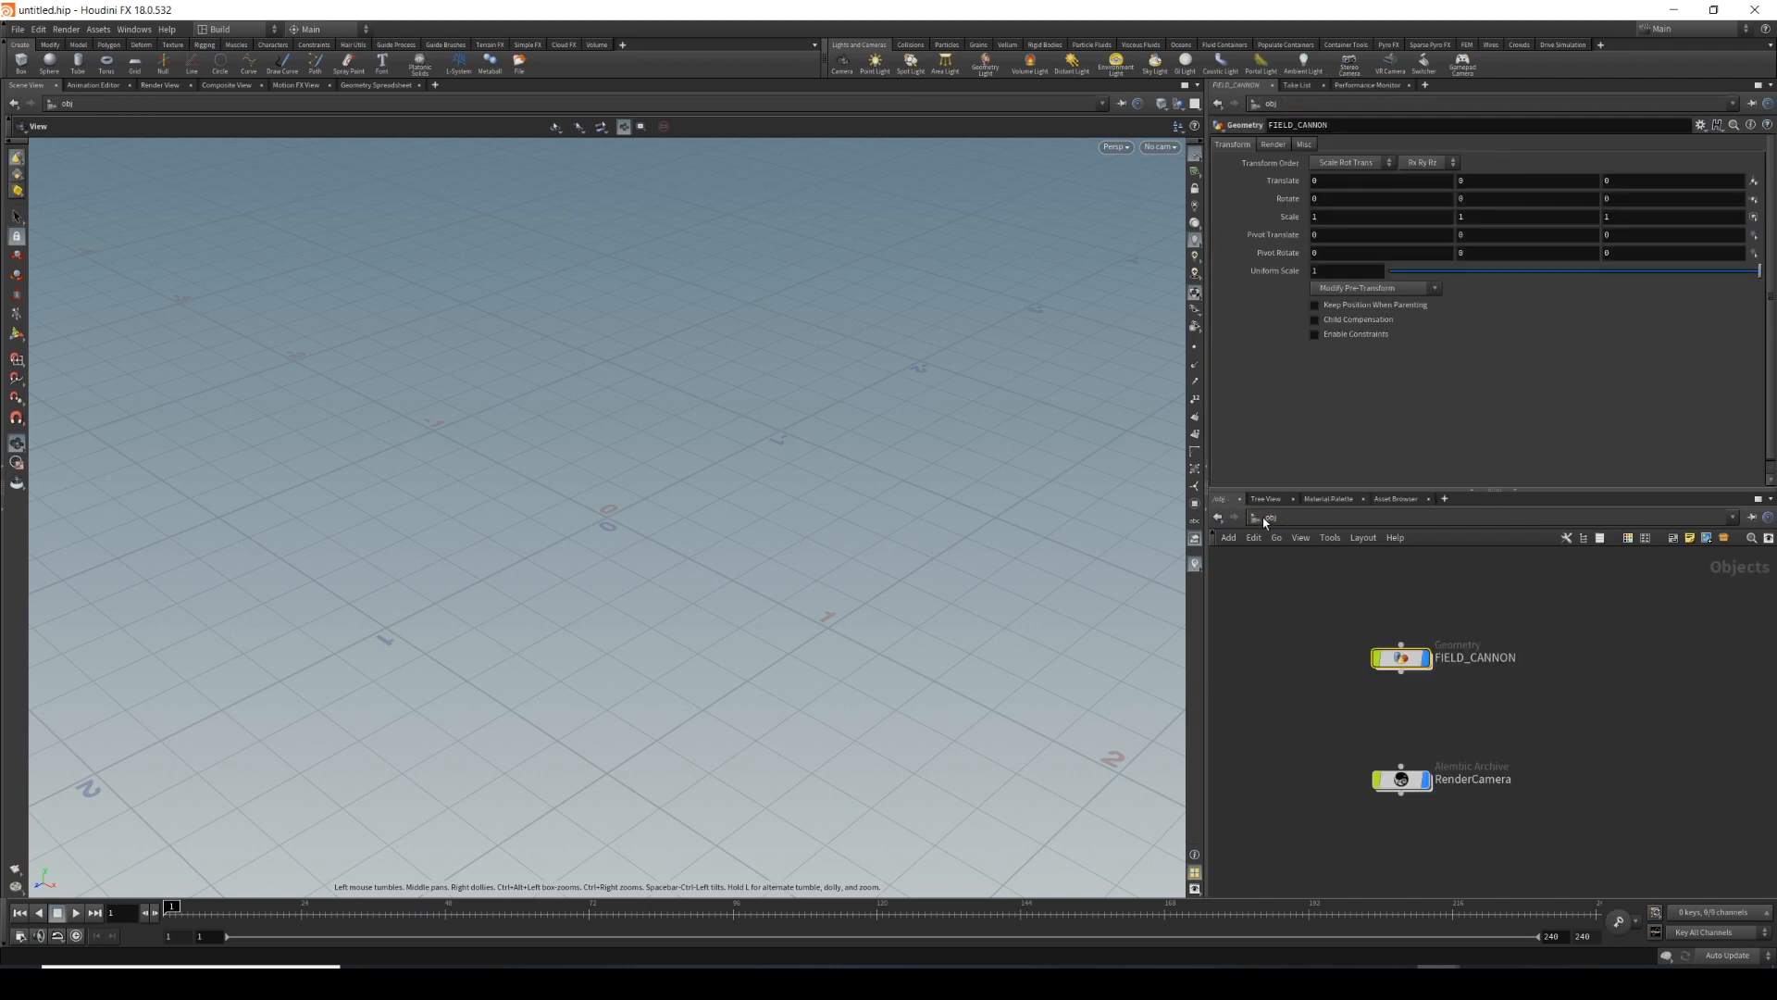
# Go inside the FIELD_CANNON geometry node and add an Alembic node.
pyautogui.moveTo(1402, 661)
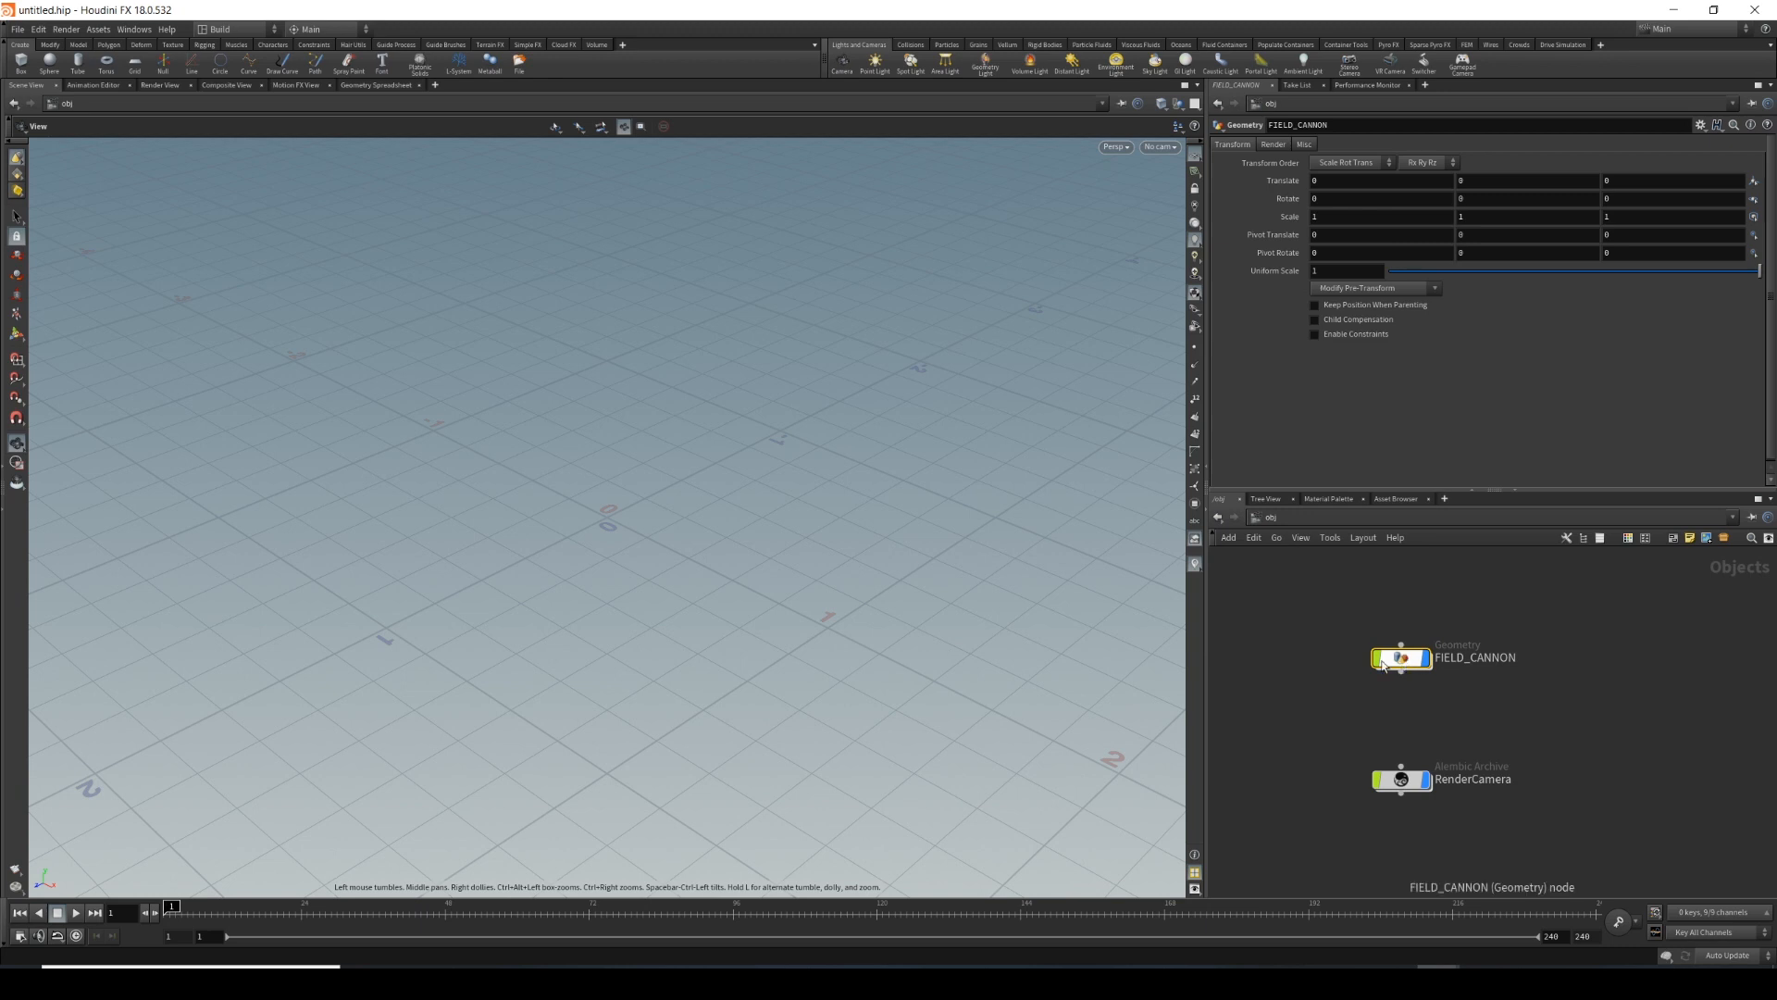
pyautogui.doubleClick(1407, 658)
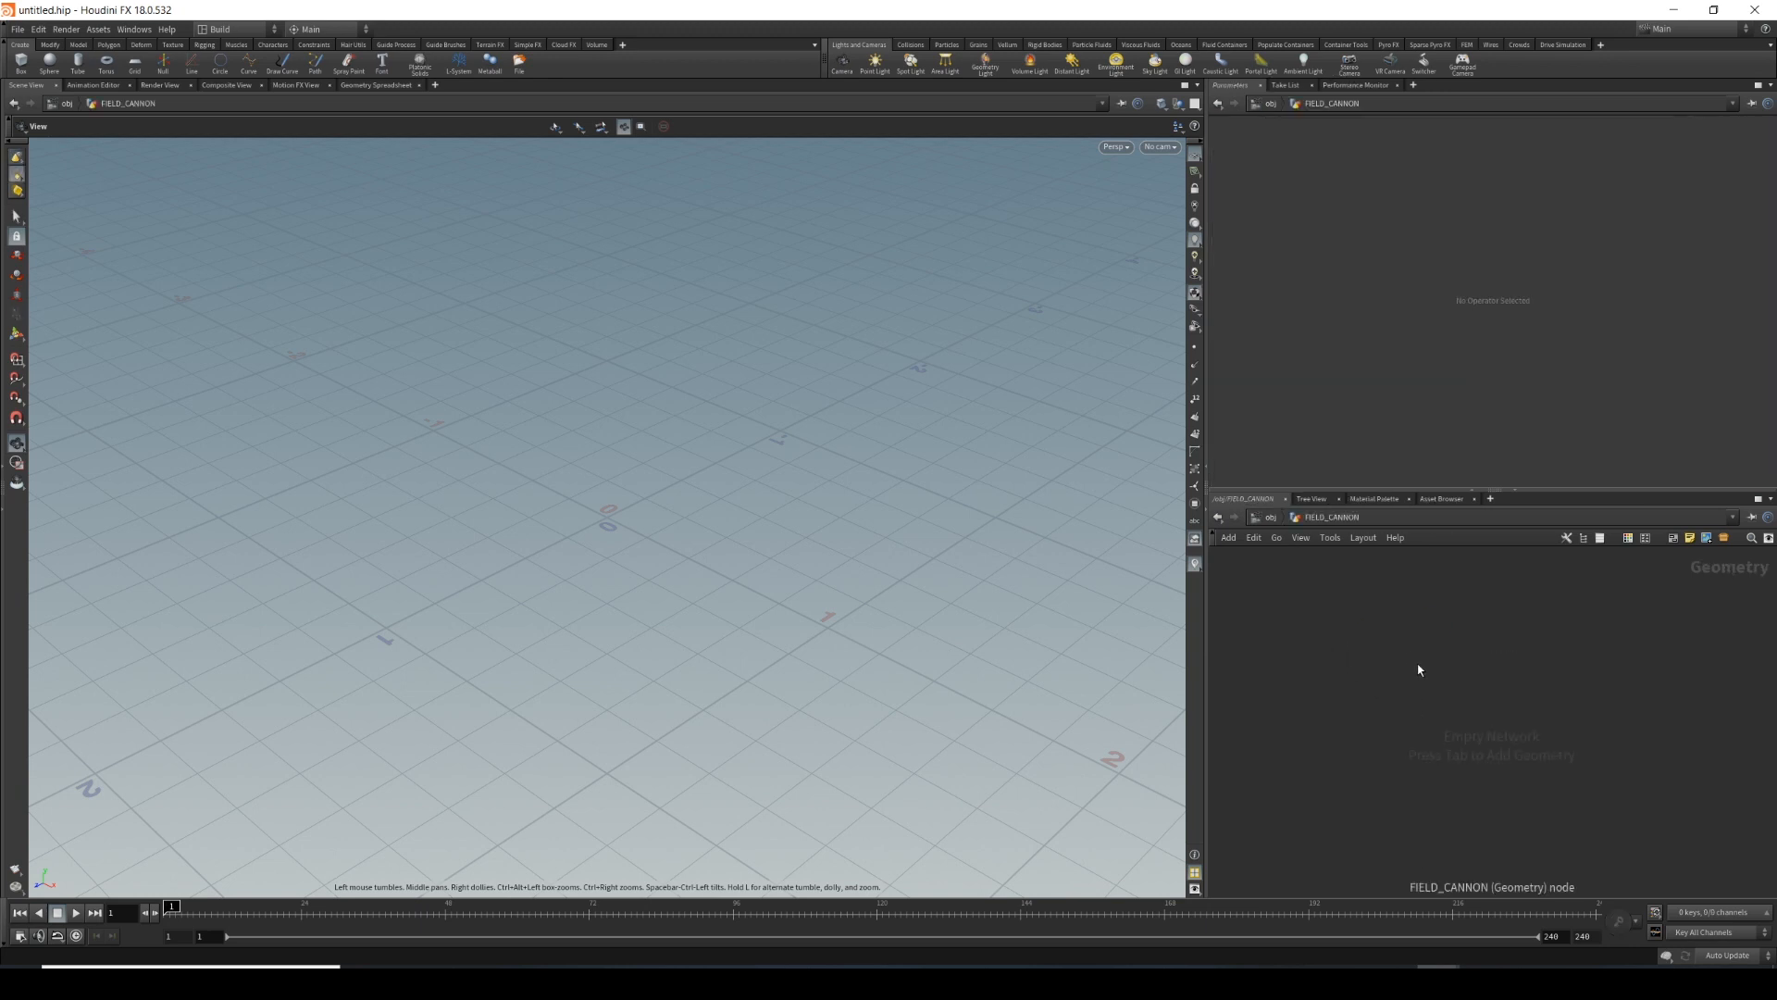
pyautogui.press('Tab')
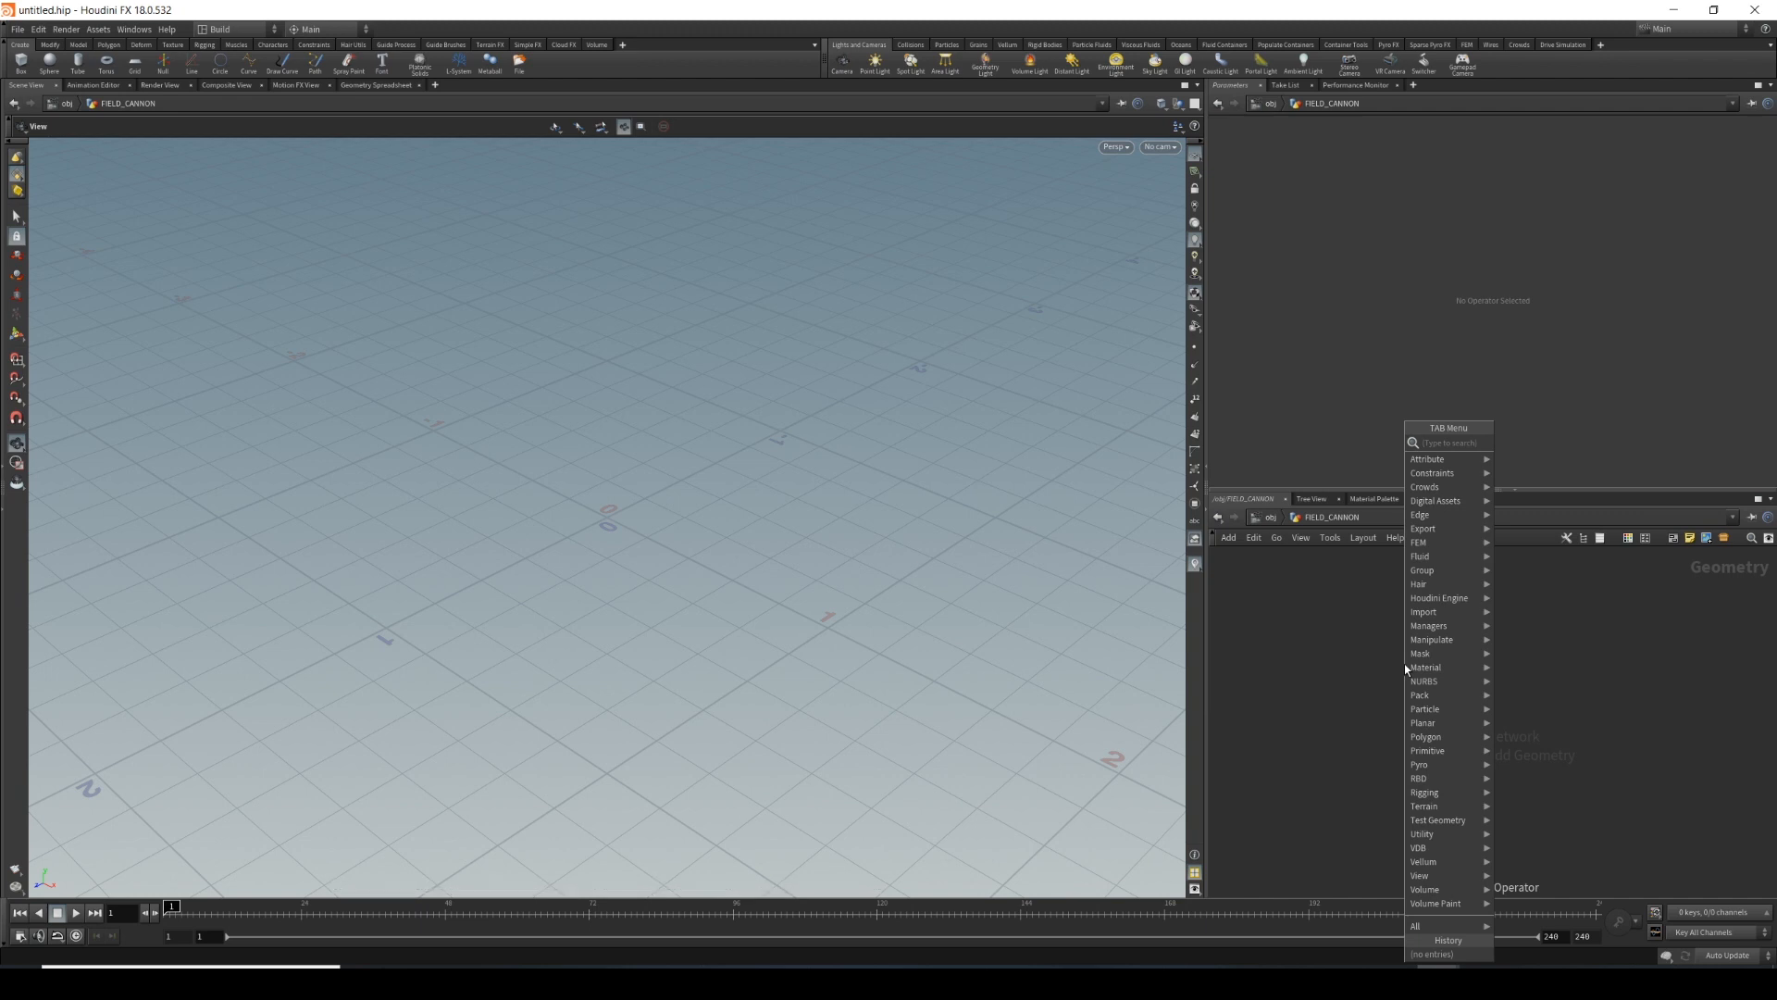
pyautogui.write('a')
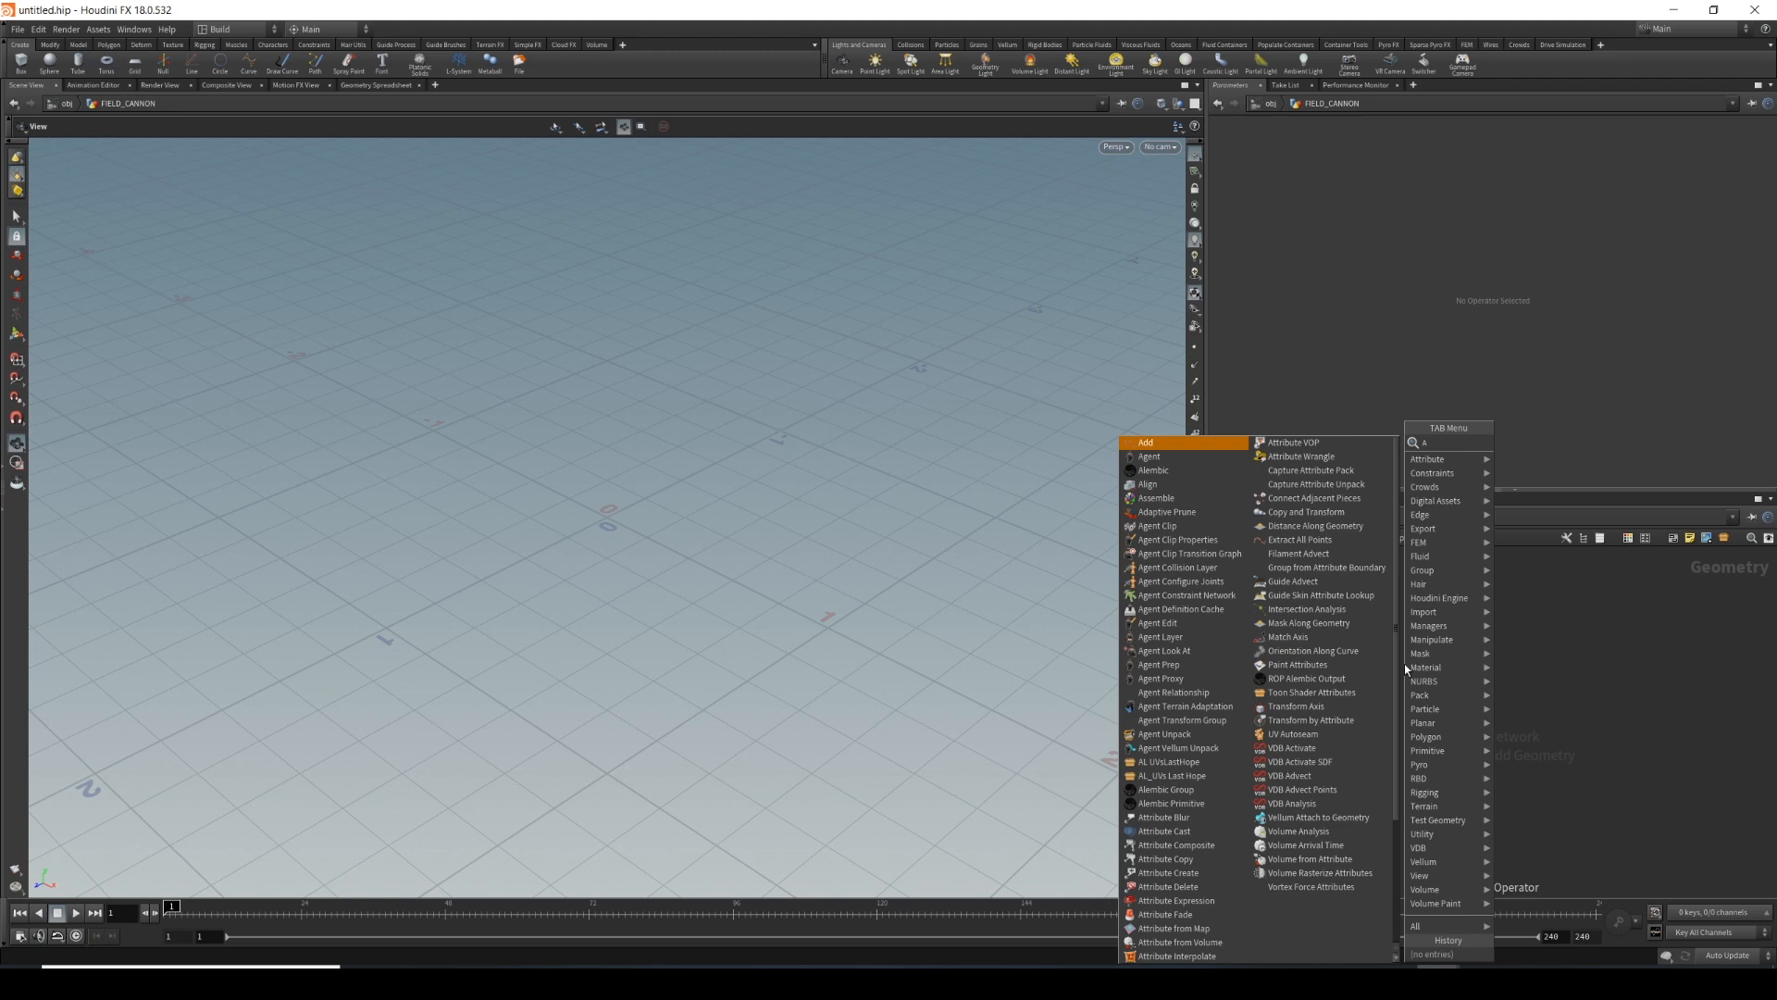
pyautogui.write('l')
pyautogui.press('Return')
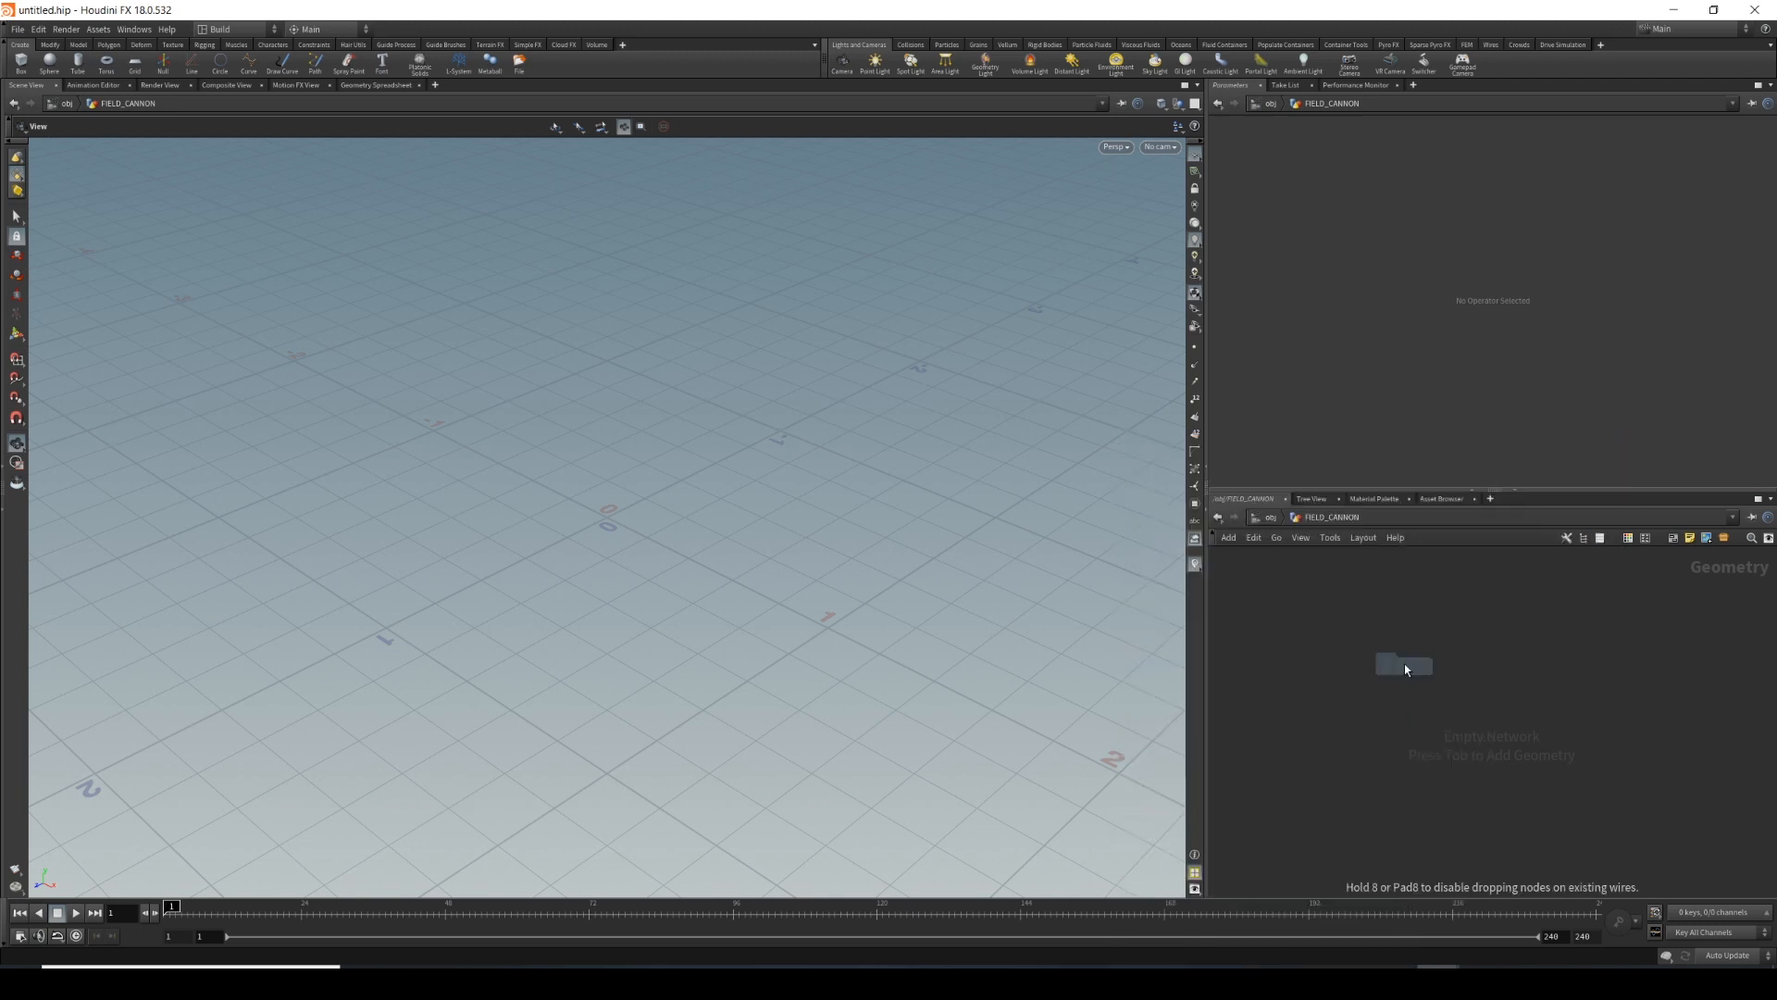
pyautogui.click(1404, 661)
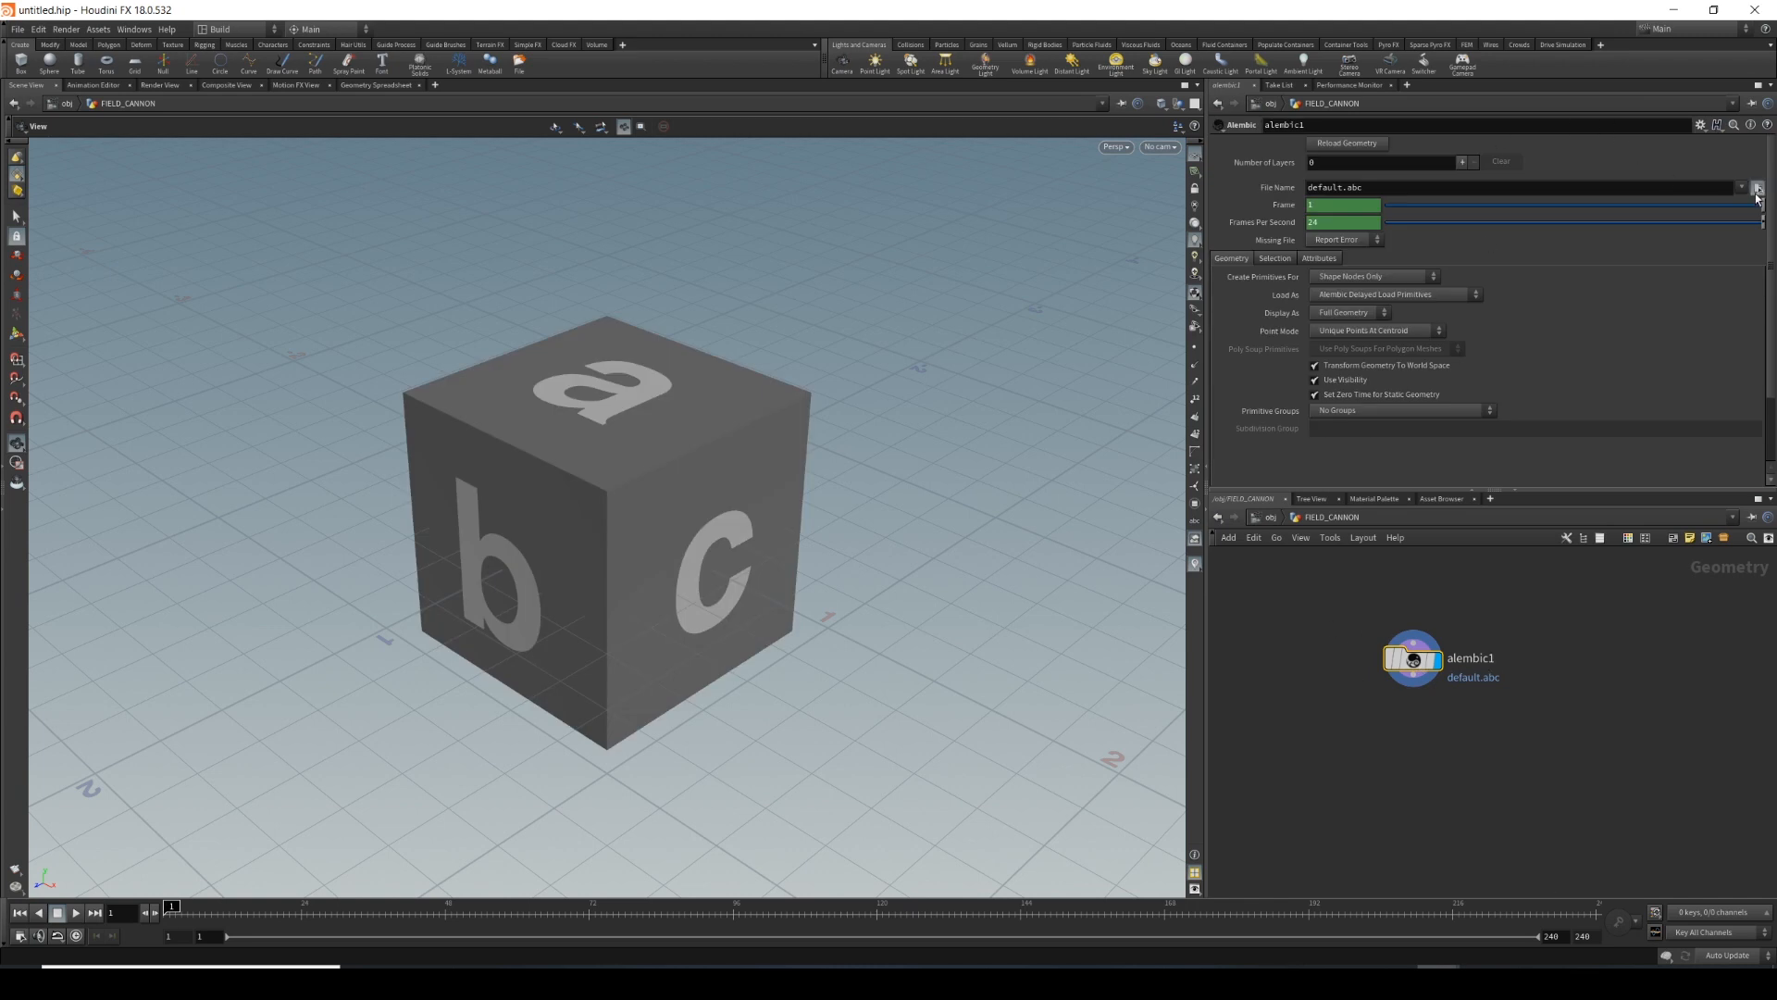
# Load FieldCannon.abc from the project's cache folder into the Alembic node.
pyautogui.click(1757, 187)
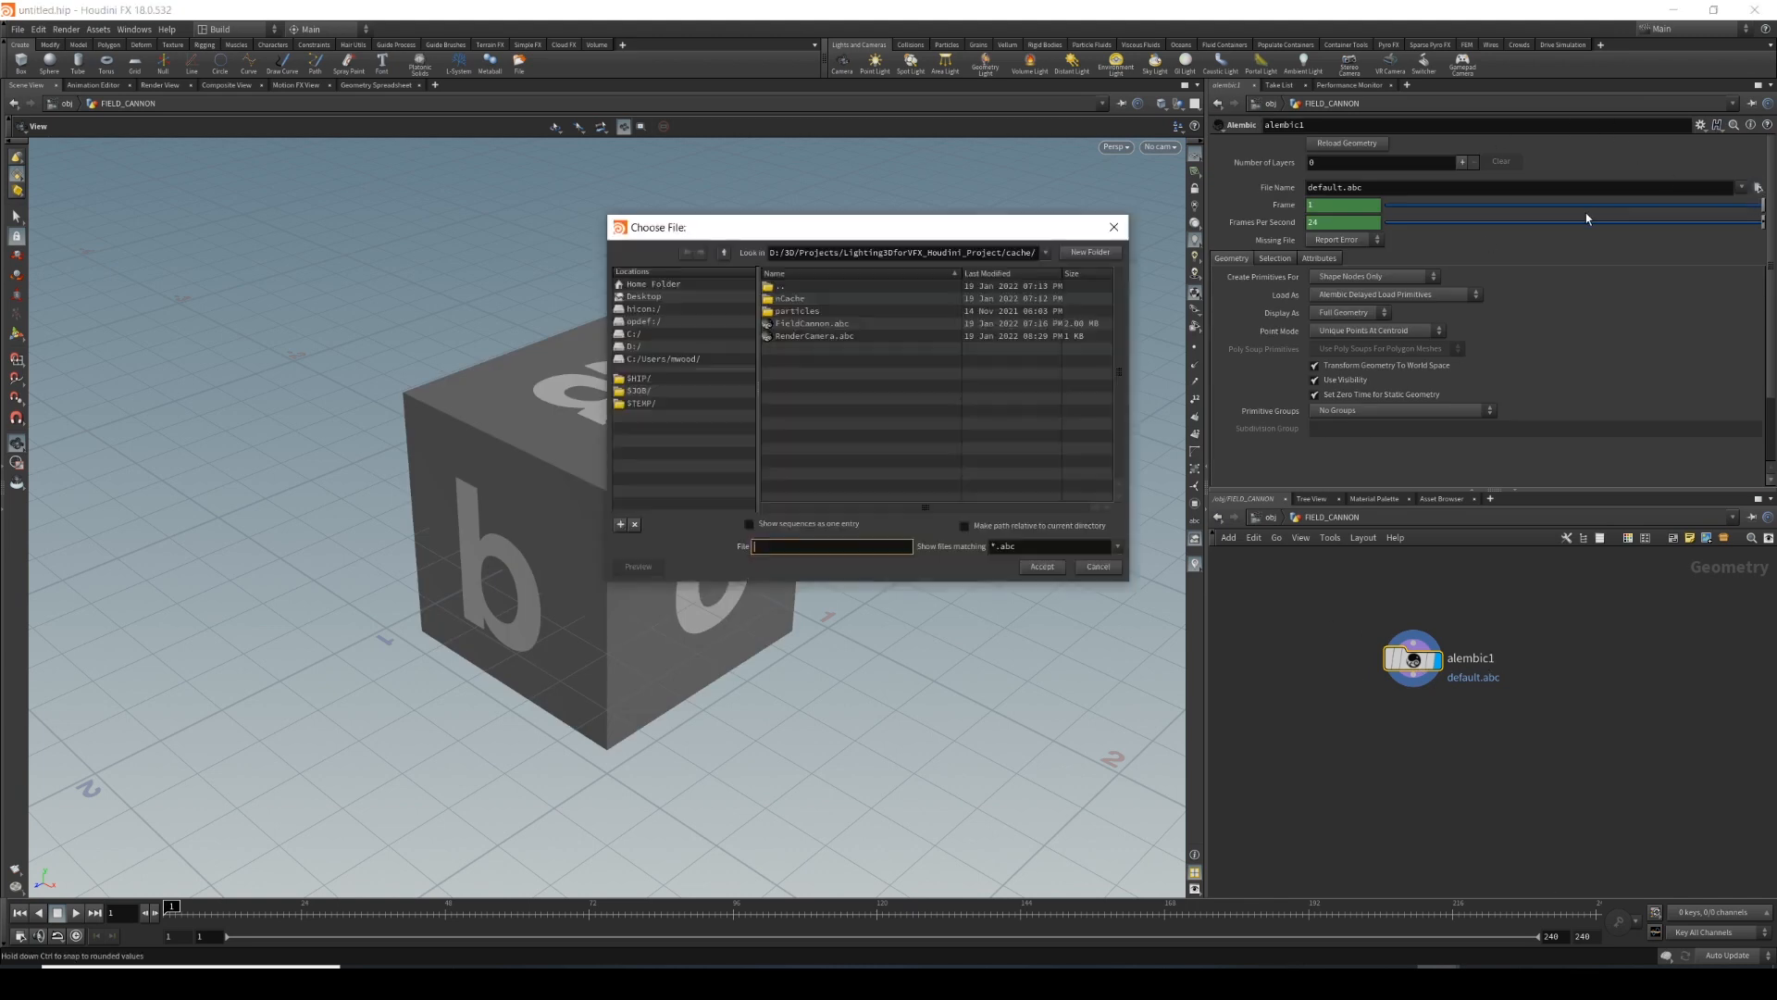
pyautogui.click(831, 324)
pyautogui.click(1040, 566)
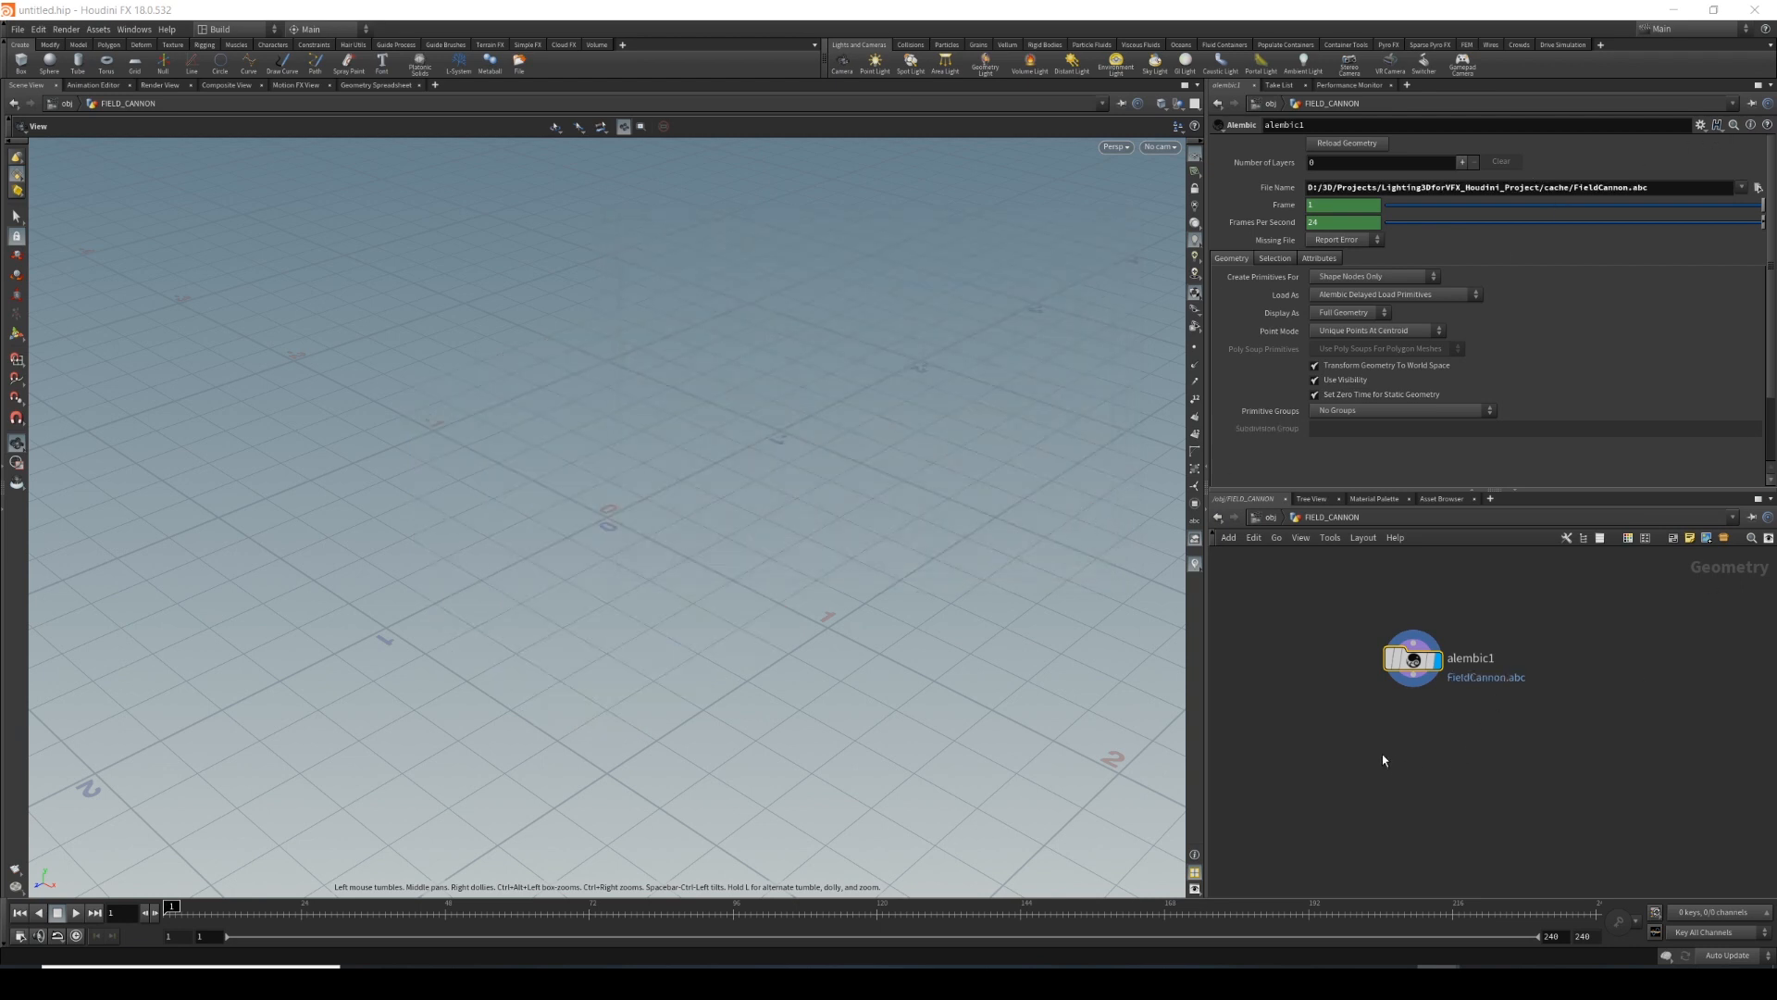
# Add a Material node below the Alembic node, wired to the Alembic node's output.
pyautogui.moveTo(1430, 781); pyautogui.dragTo(1422, 718, button='middle')
pyautogui.click(1424, 684)
pyautogui.press('Tab')
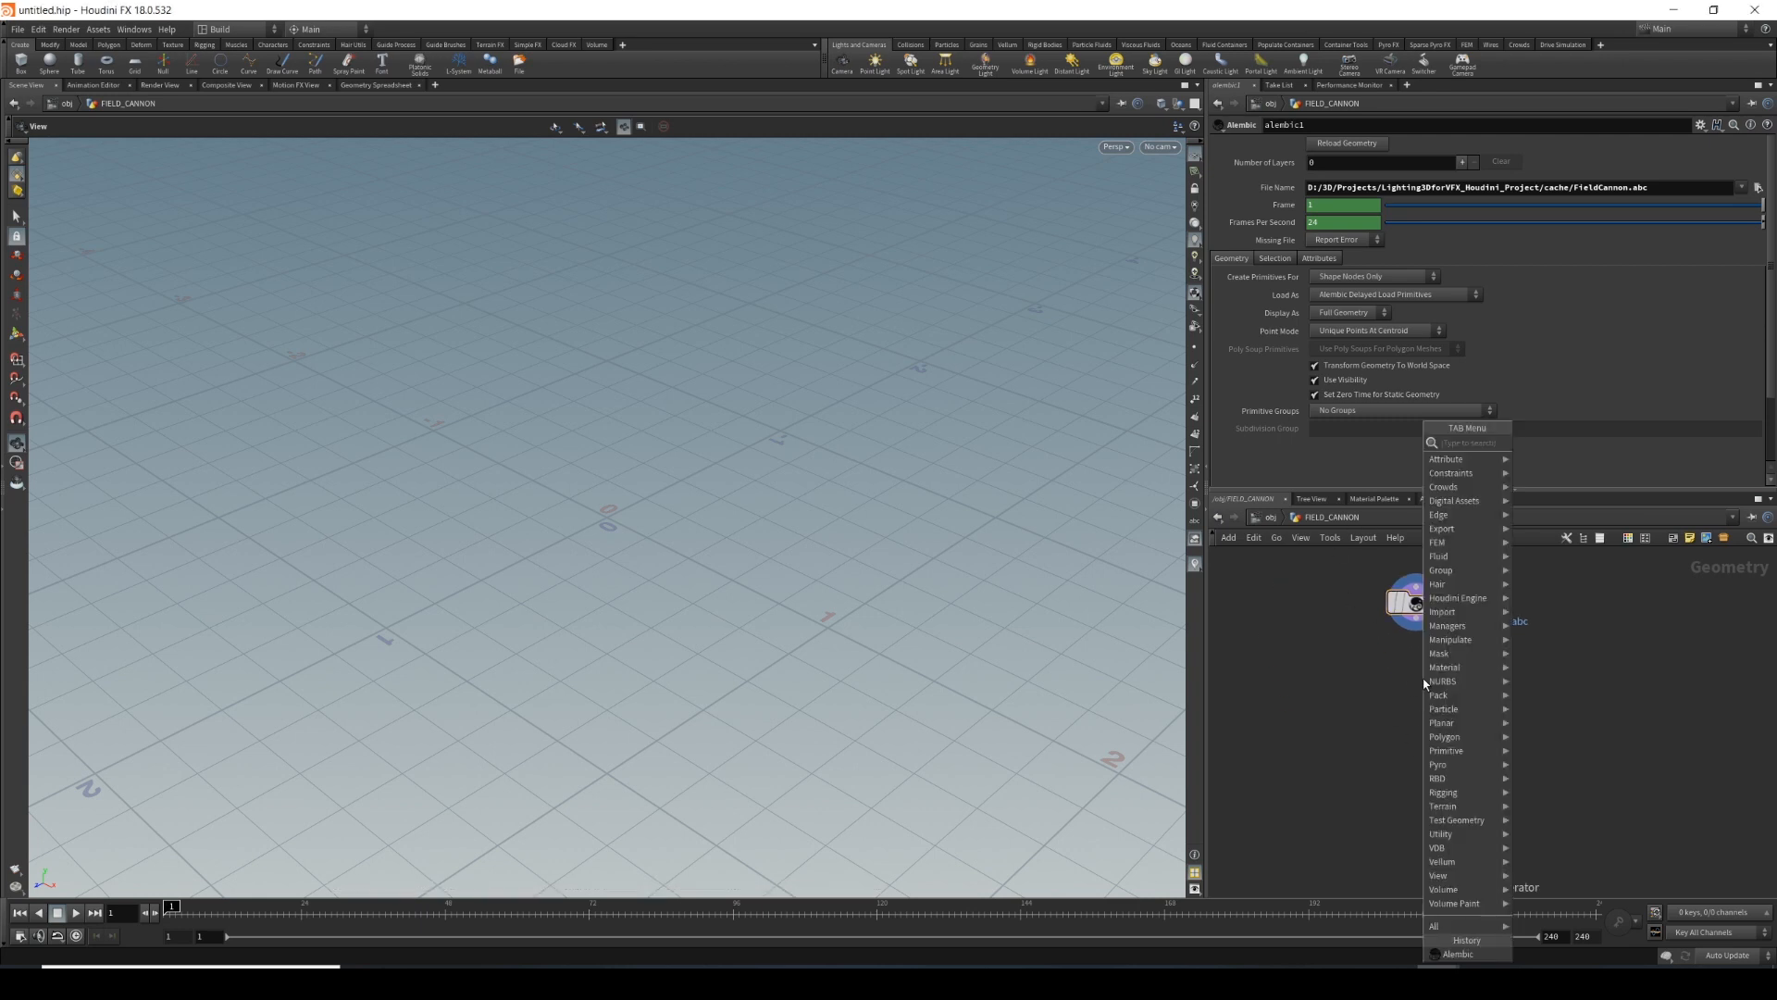
pyautogui.write('unpack')
pyautogui.press('Return')
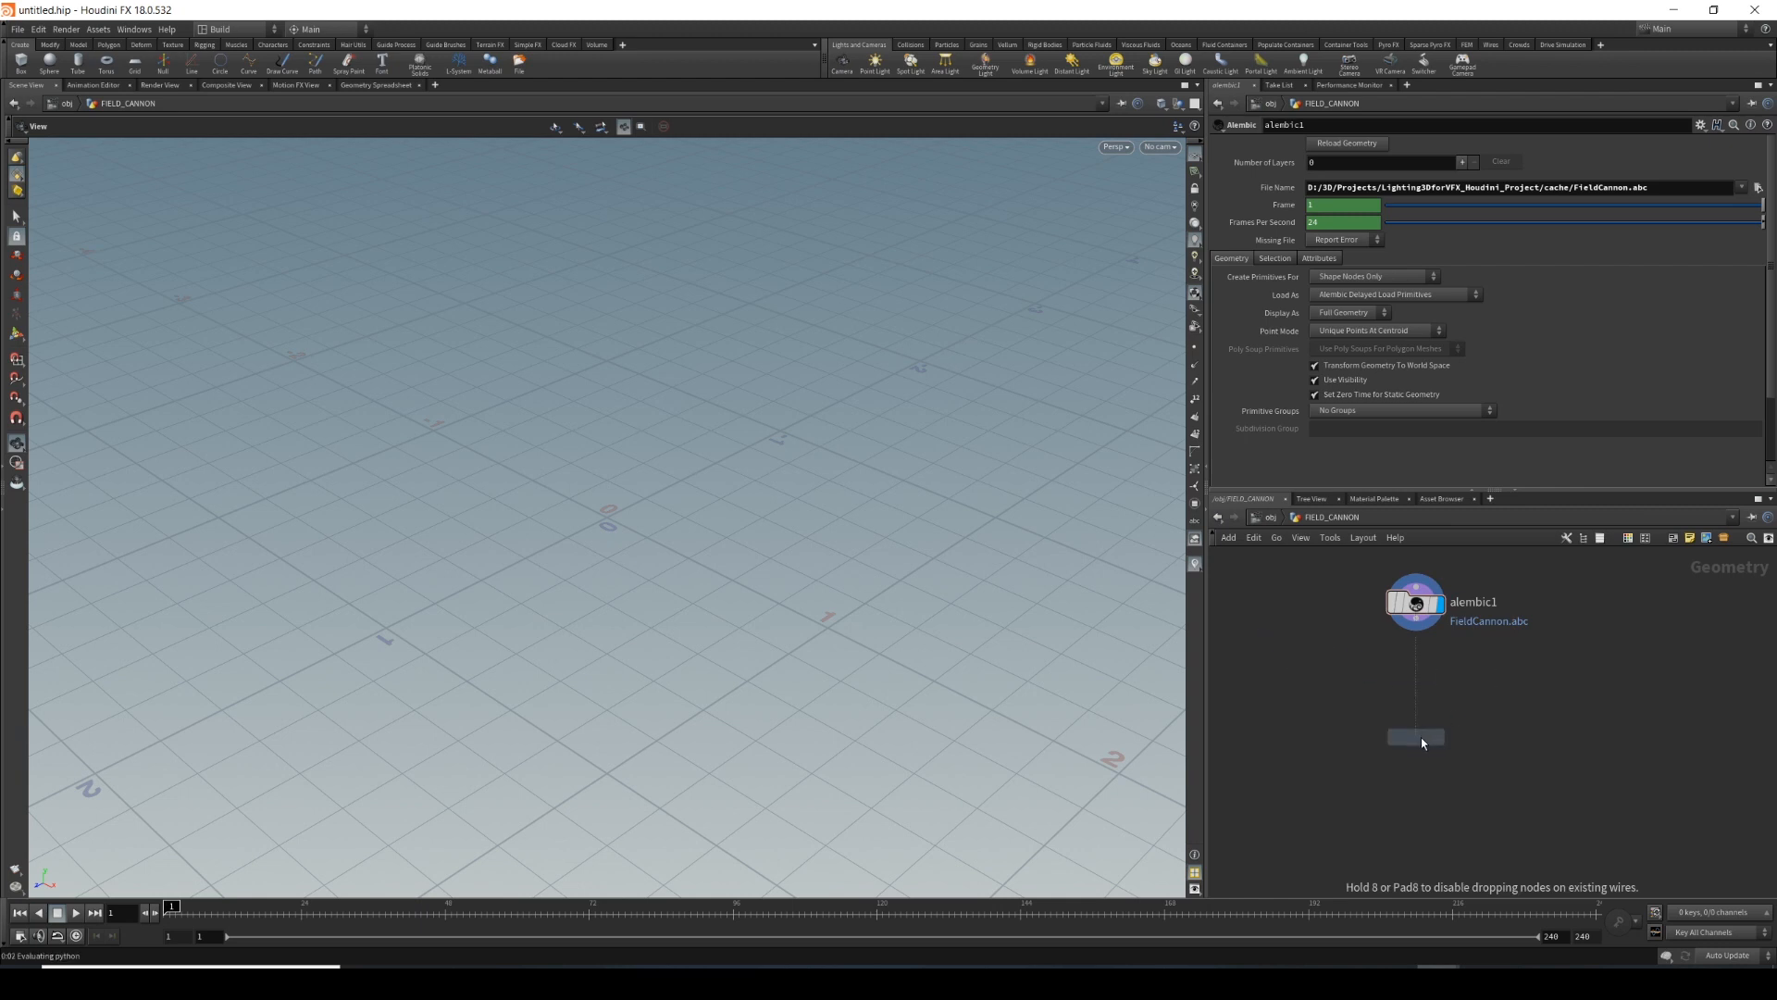
pyautogui.click(1421, 740)
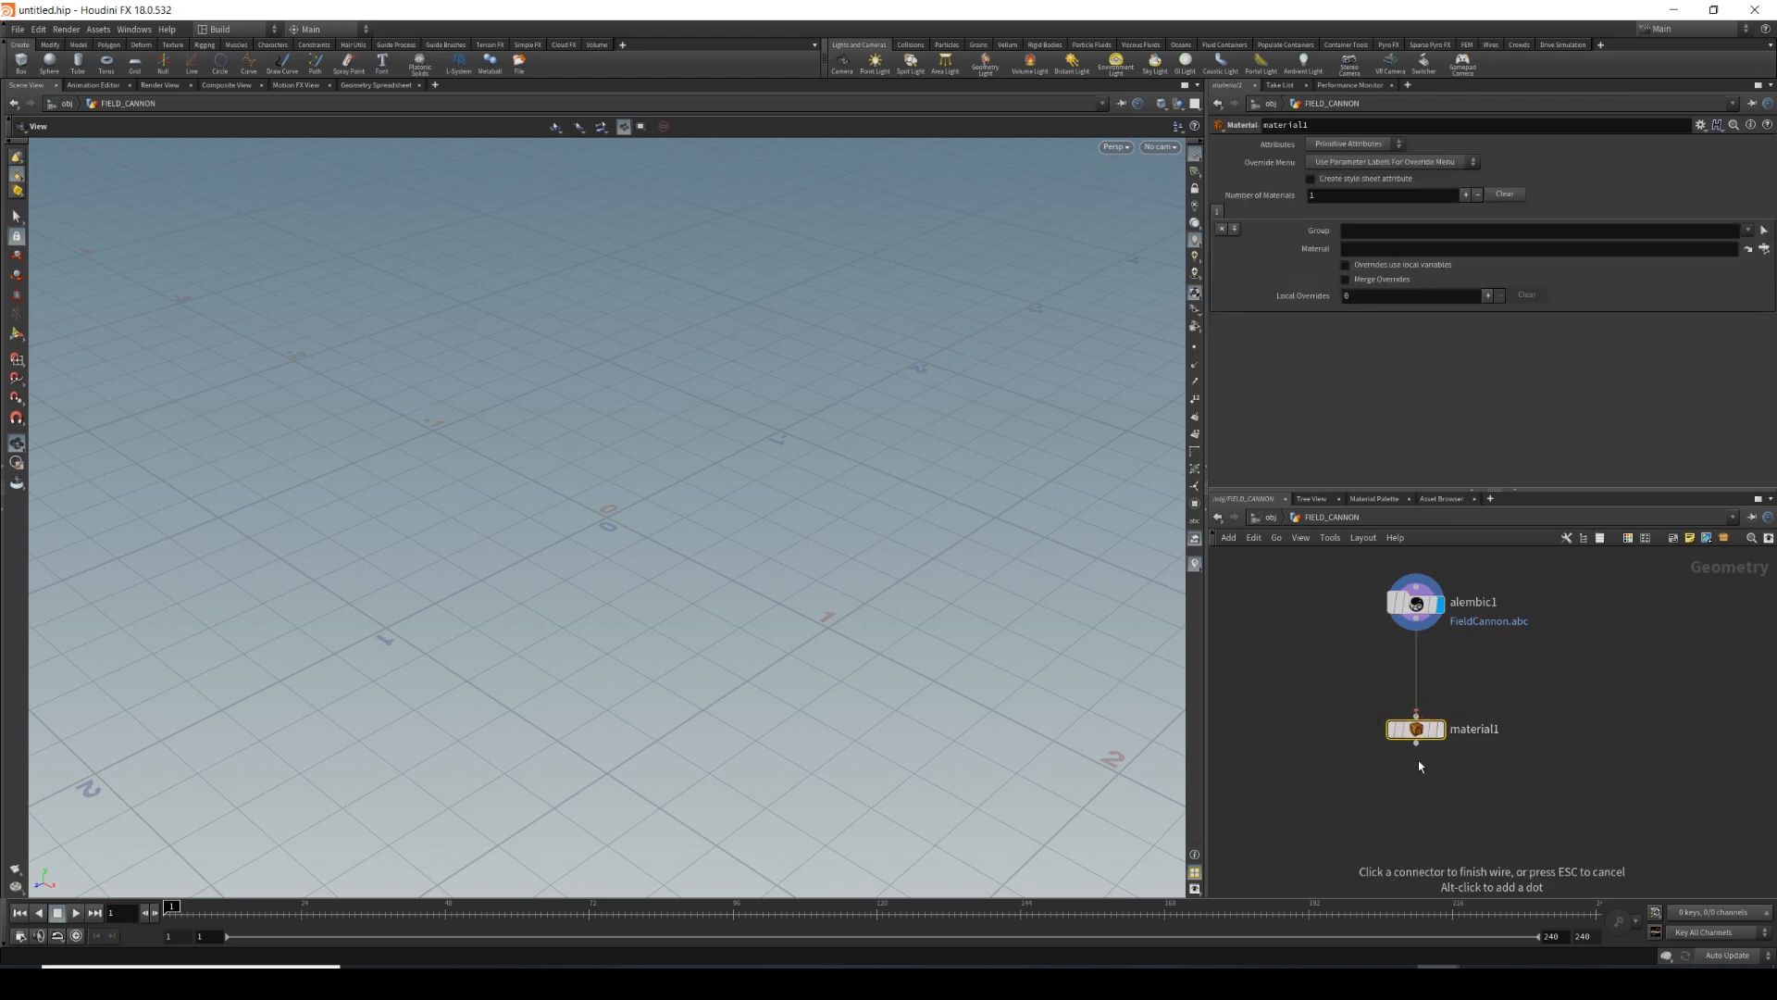
# Add a Material Network node beside the Material node.
pyautogui.moveTo(1609, 719); pyautogui.dragTo(1551, 683, button='middle')
pyautogui.press('Tab')
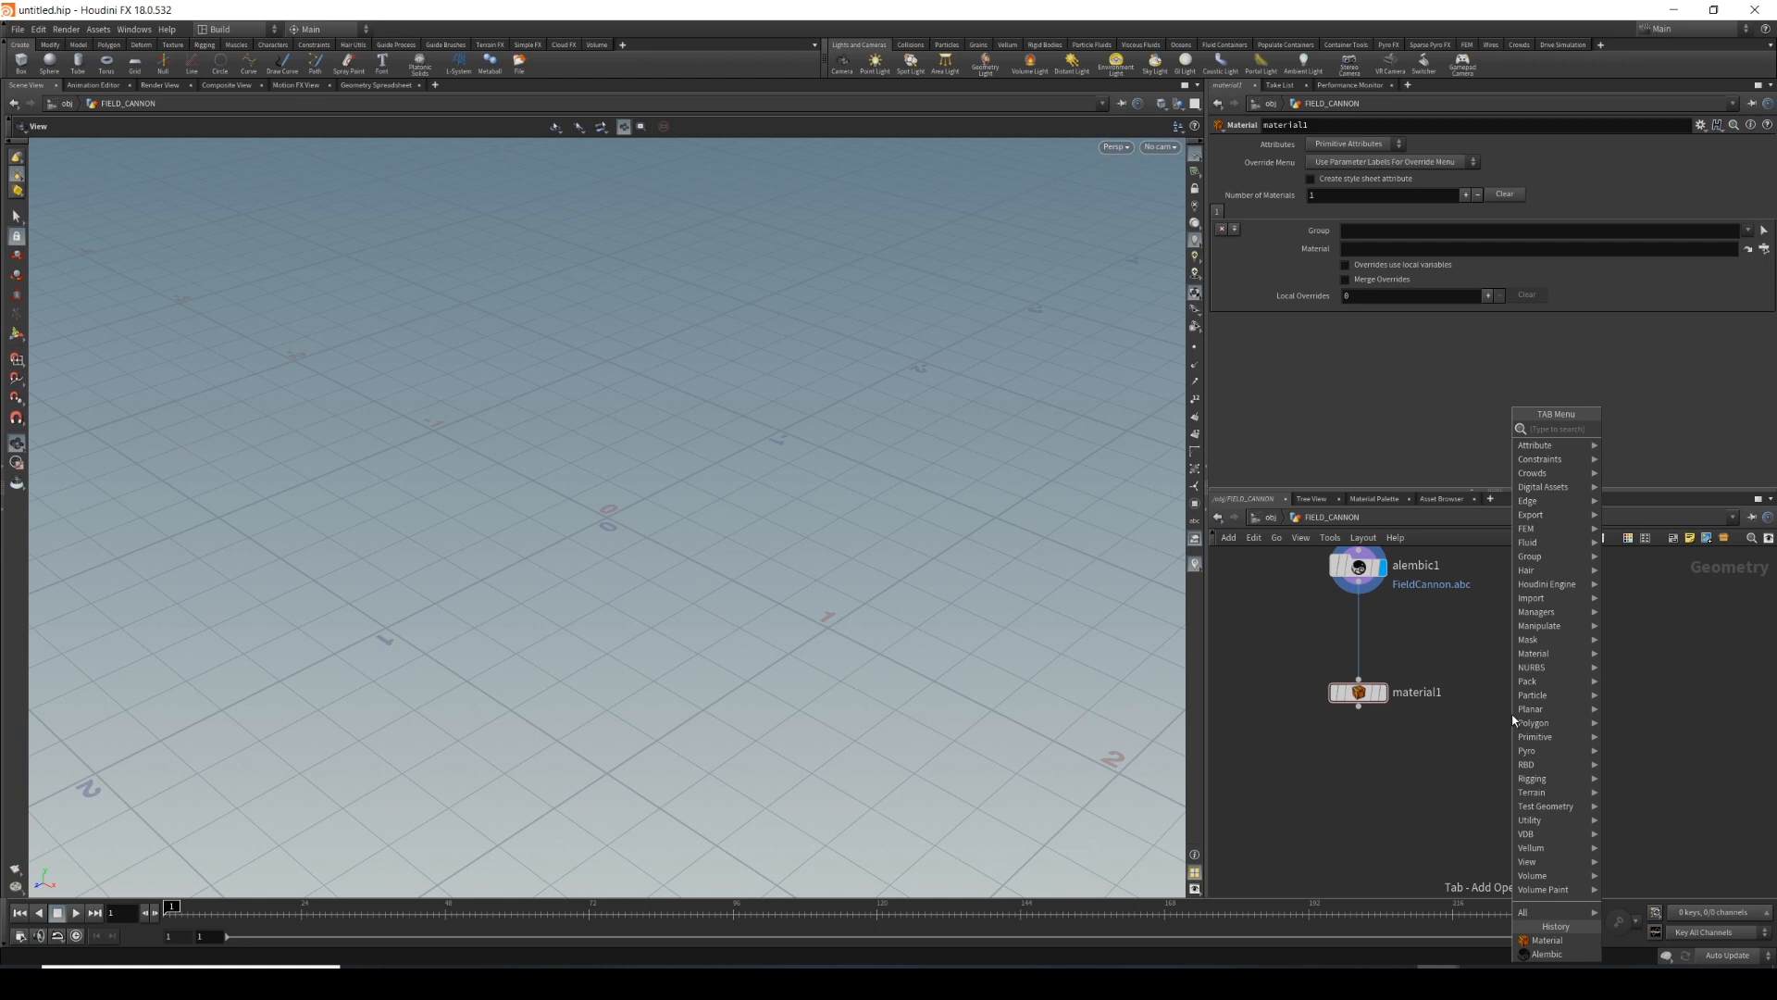
pyautogui.write('MATNE')
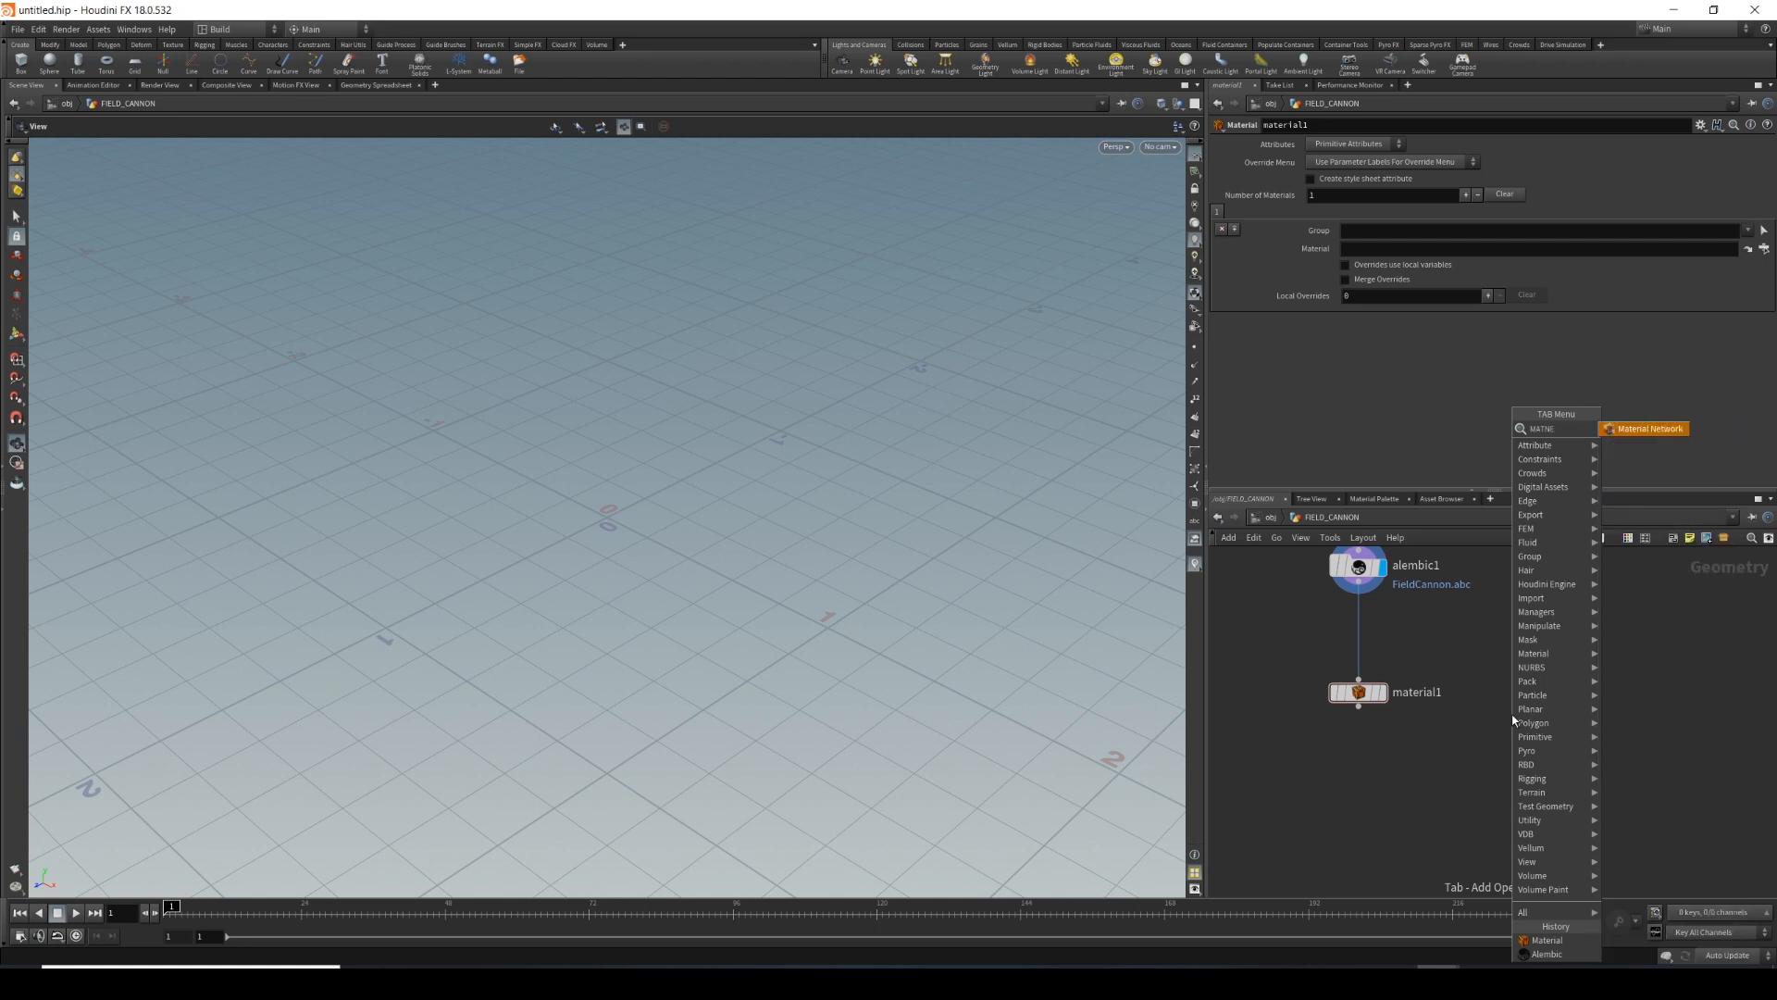
pyautogui.press('Return')
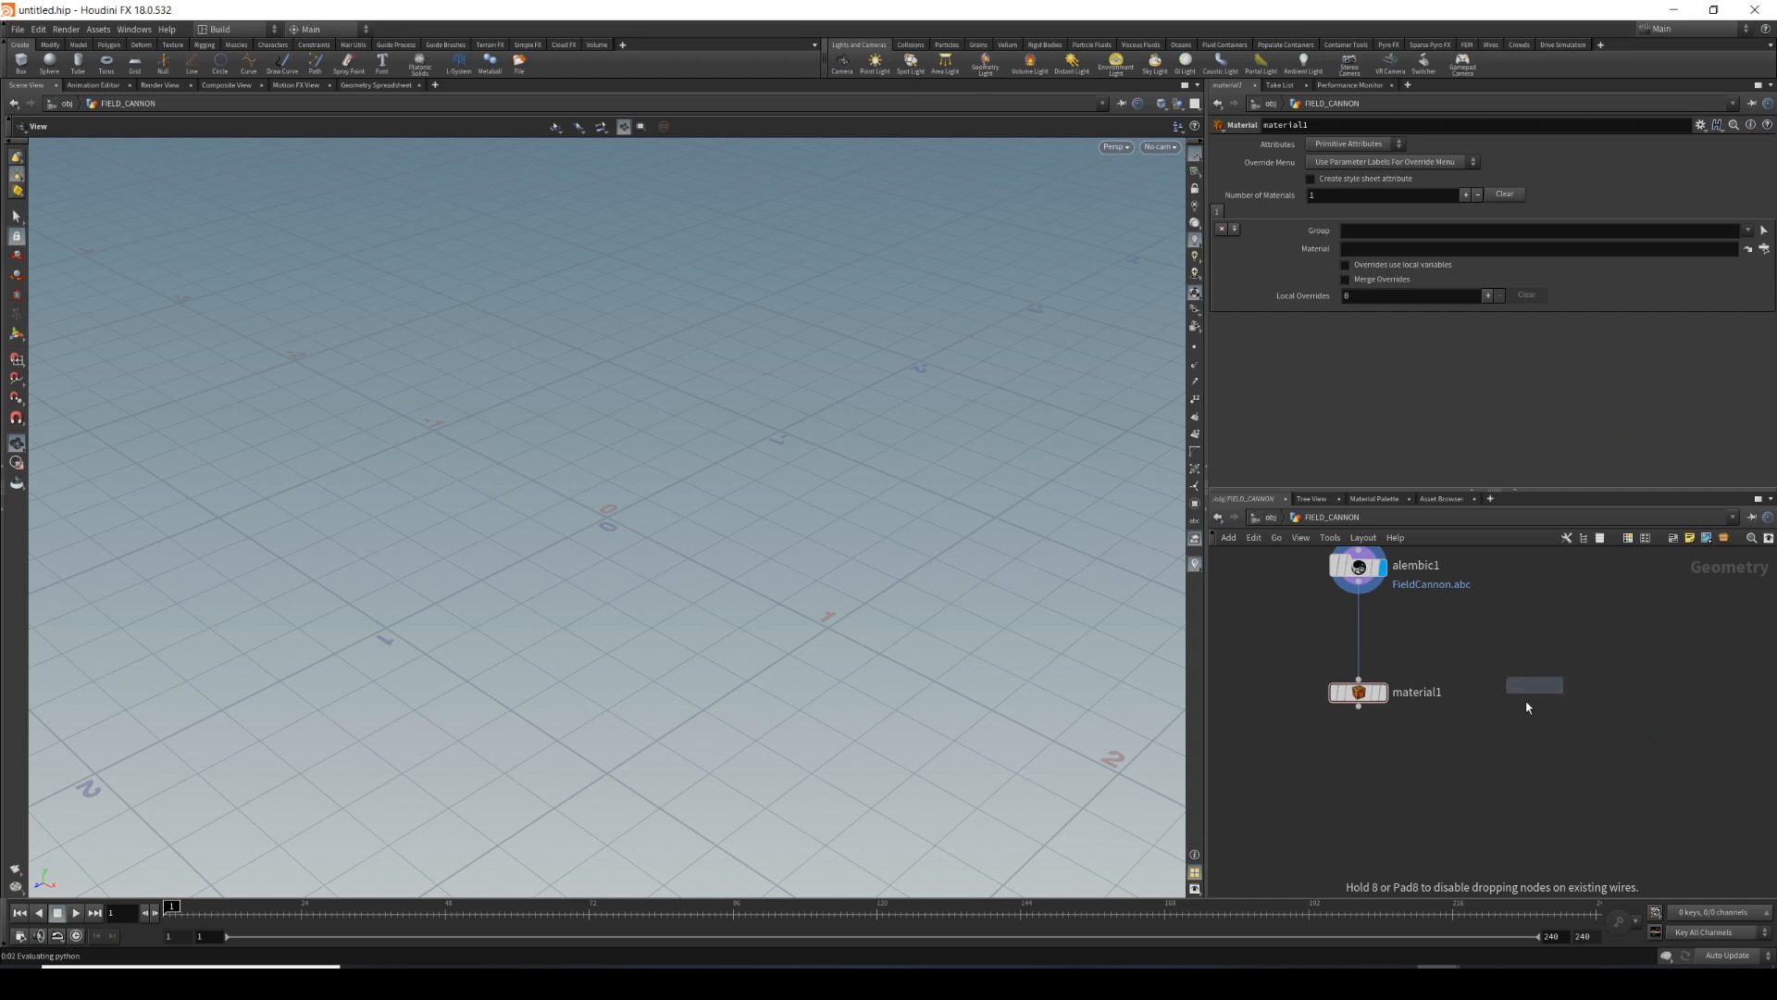
pyautogui.click(1527, 691)
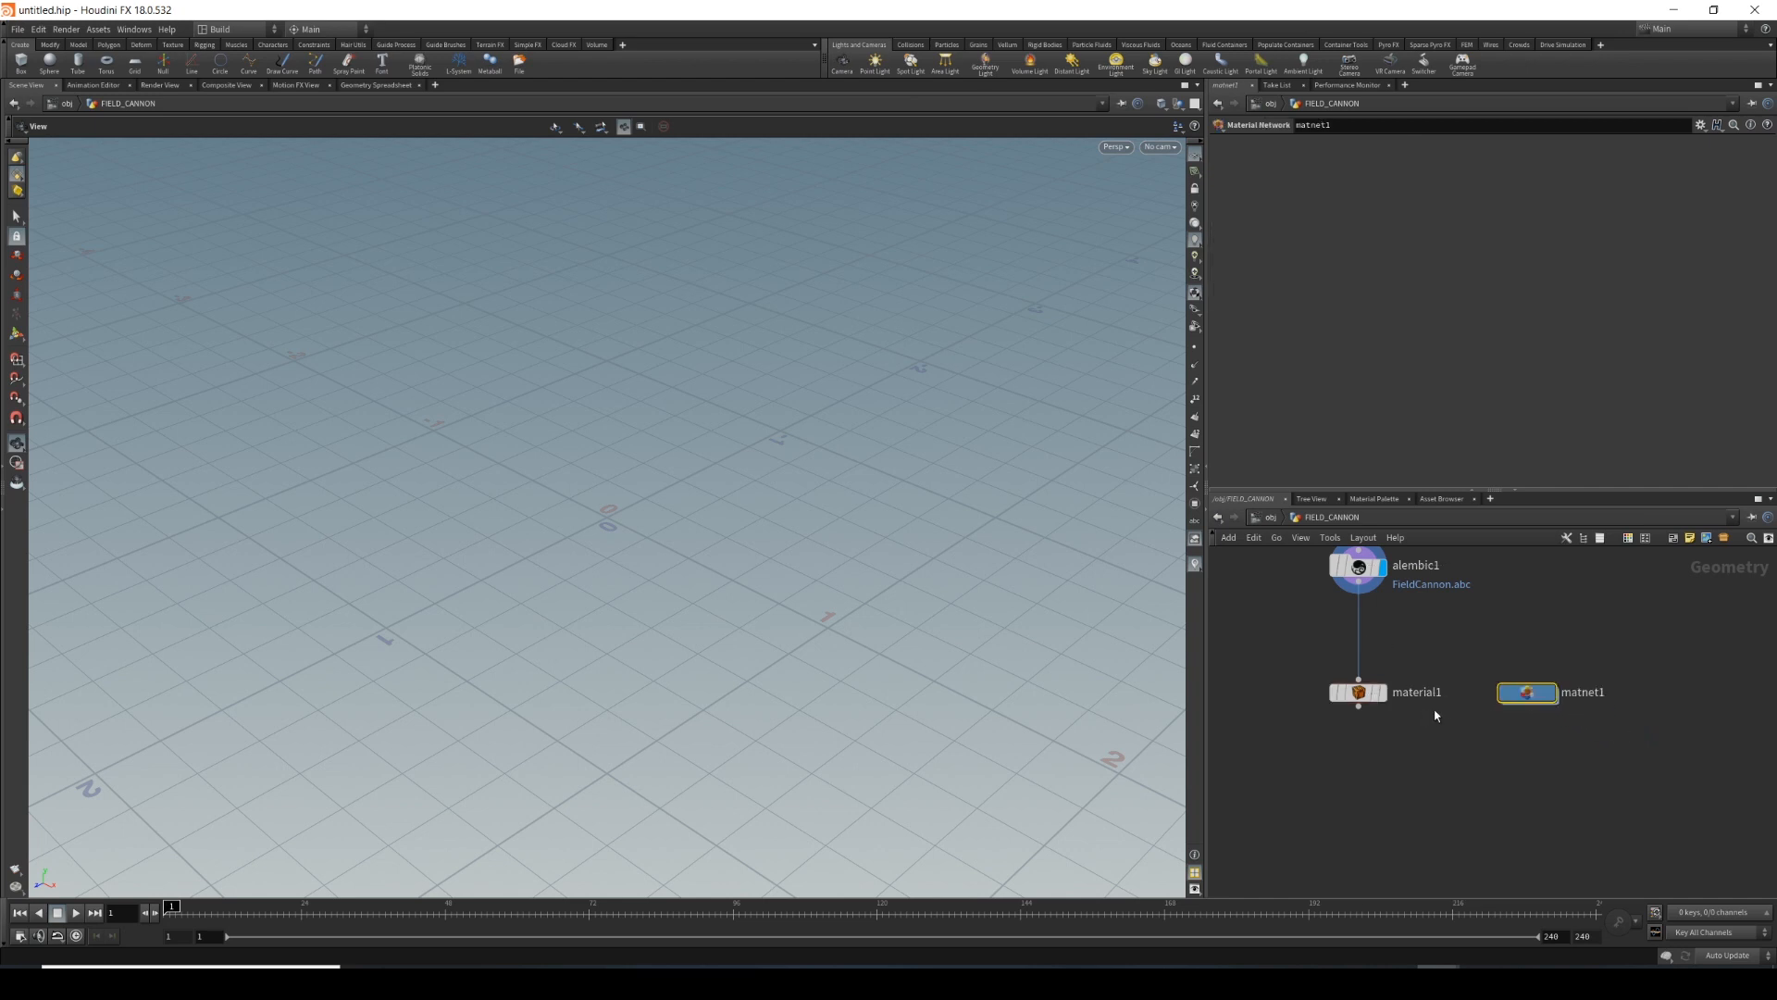
# Go inside the material network and add a Principled Shader.
pyautogui.doubleClick(1529, 694)
pyautogui.press('Tab')
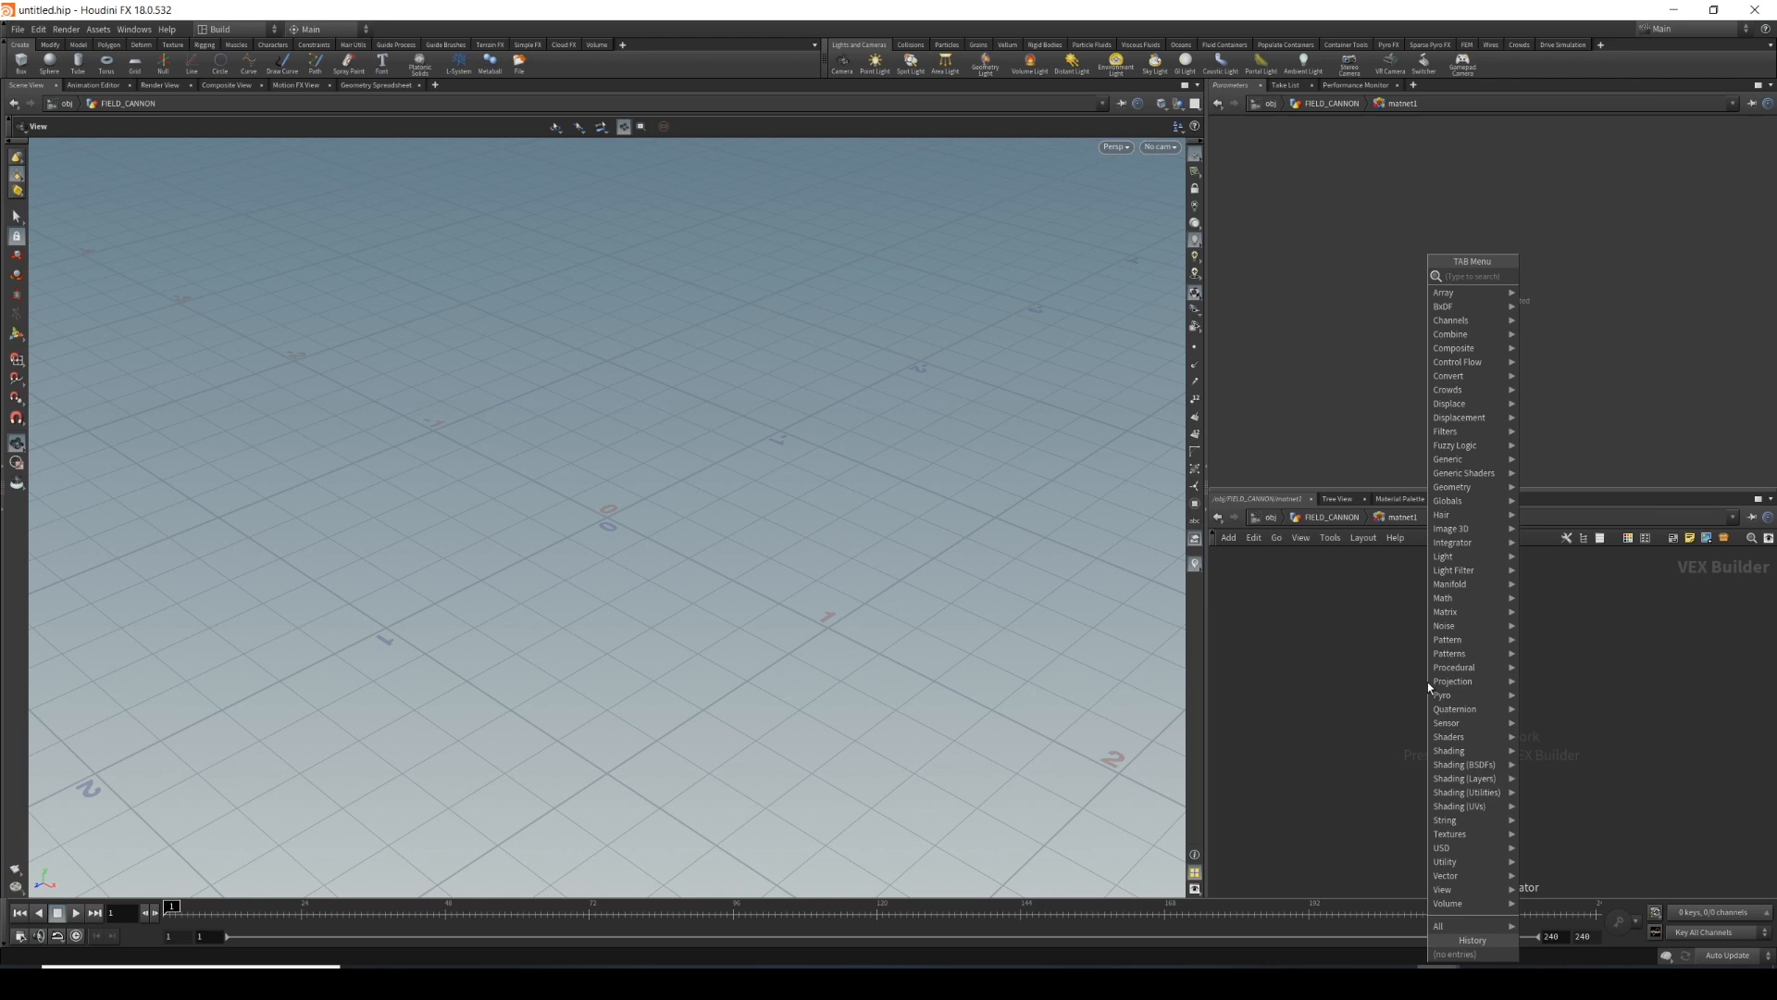
pyautogui.write('prin')
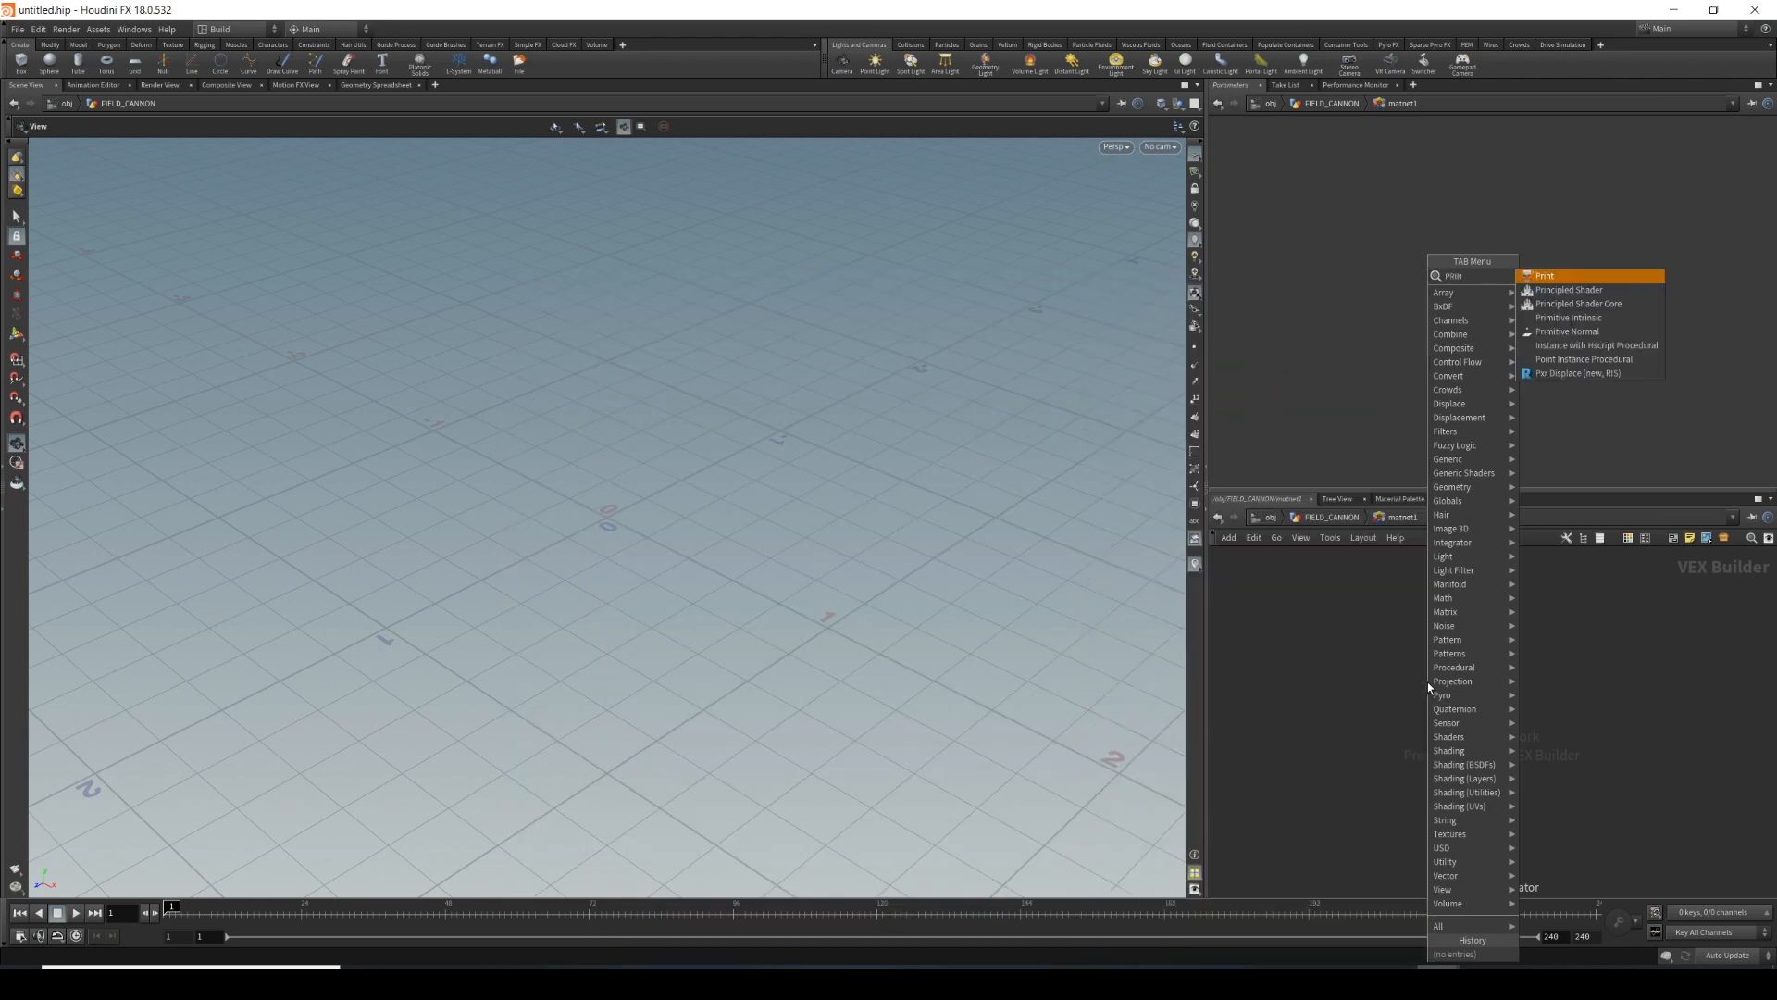
pyautogui.write('c')
pyautogui.press('Return')
pyautogui.click(1427, 681)
# Rename the principled shader as FIELD_CANON_MAT.
pyautogui.doubleClick(1427, 645)
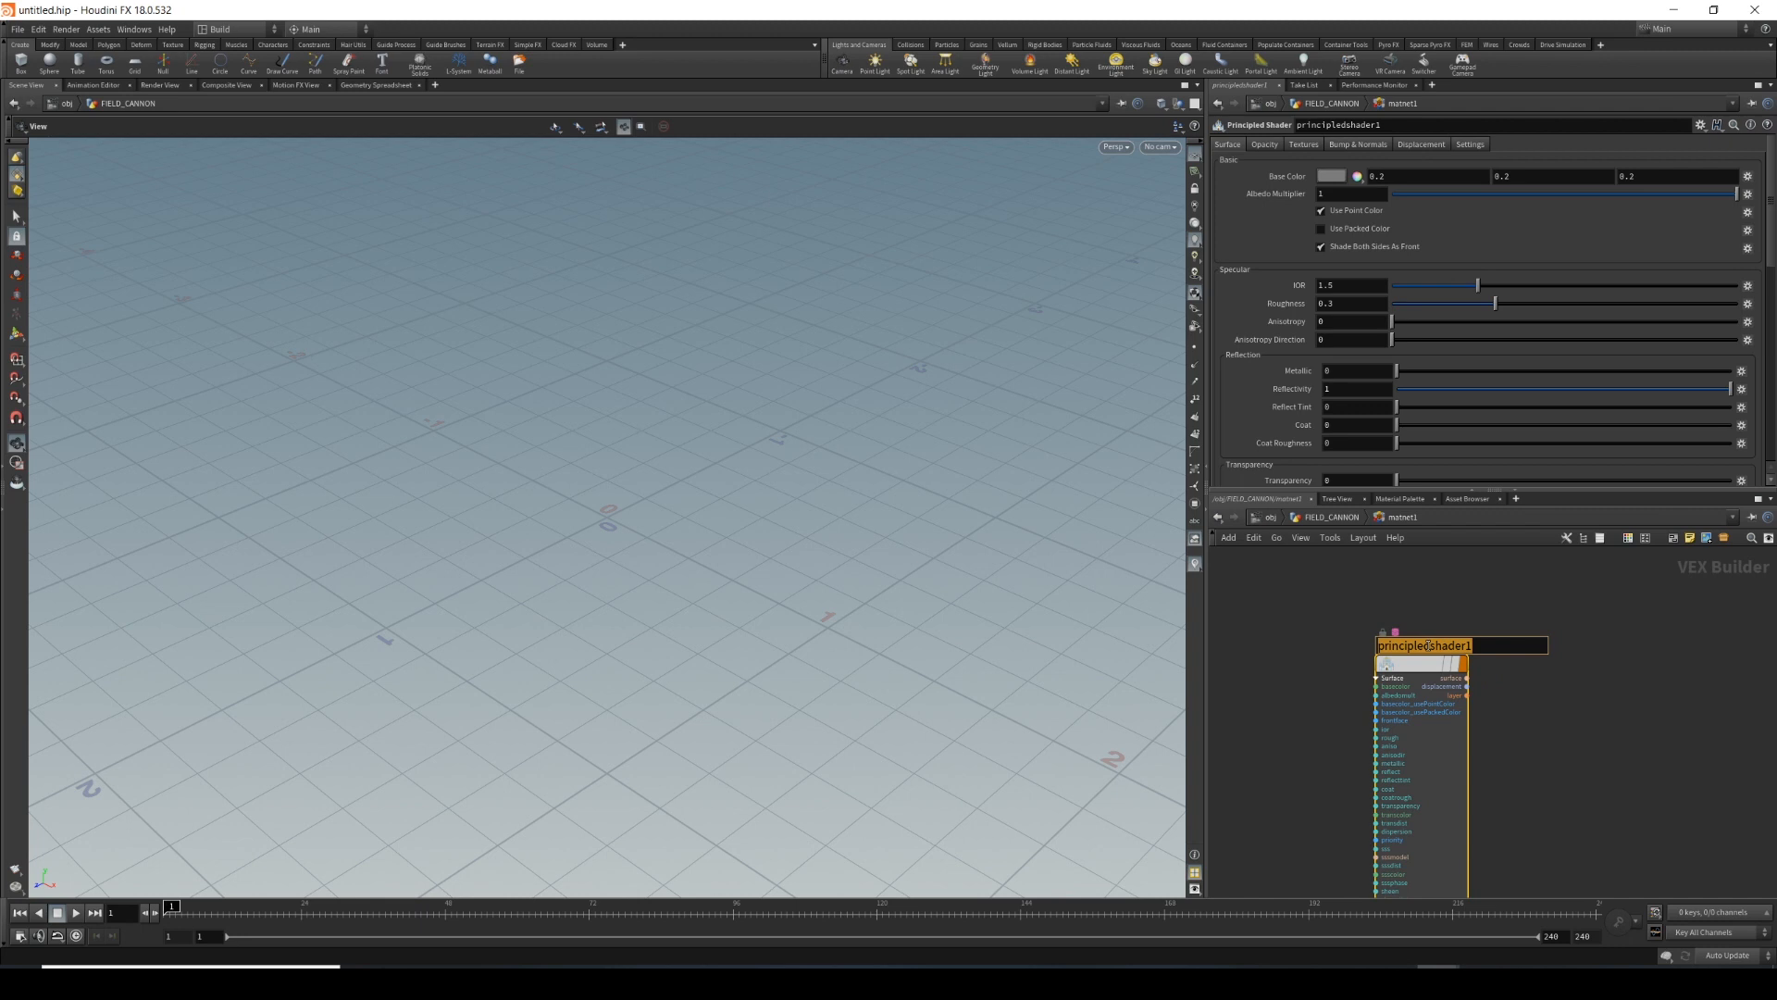
pyautogui.write('FIELD_')
pyautogui.write('__')
pyautogui.write('CANON_MAT')
pyautogui.press('Return')
# Add a Texture node to the left of the FIELD_CANON_MAT shader, leaving a wide gap between them.
pyautogui.moveTo(1499, 636)
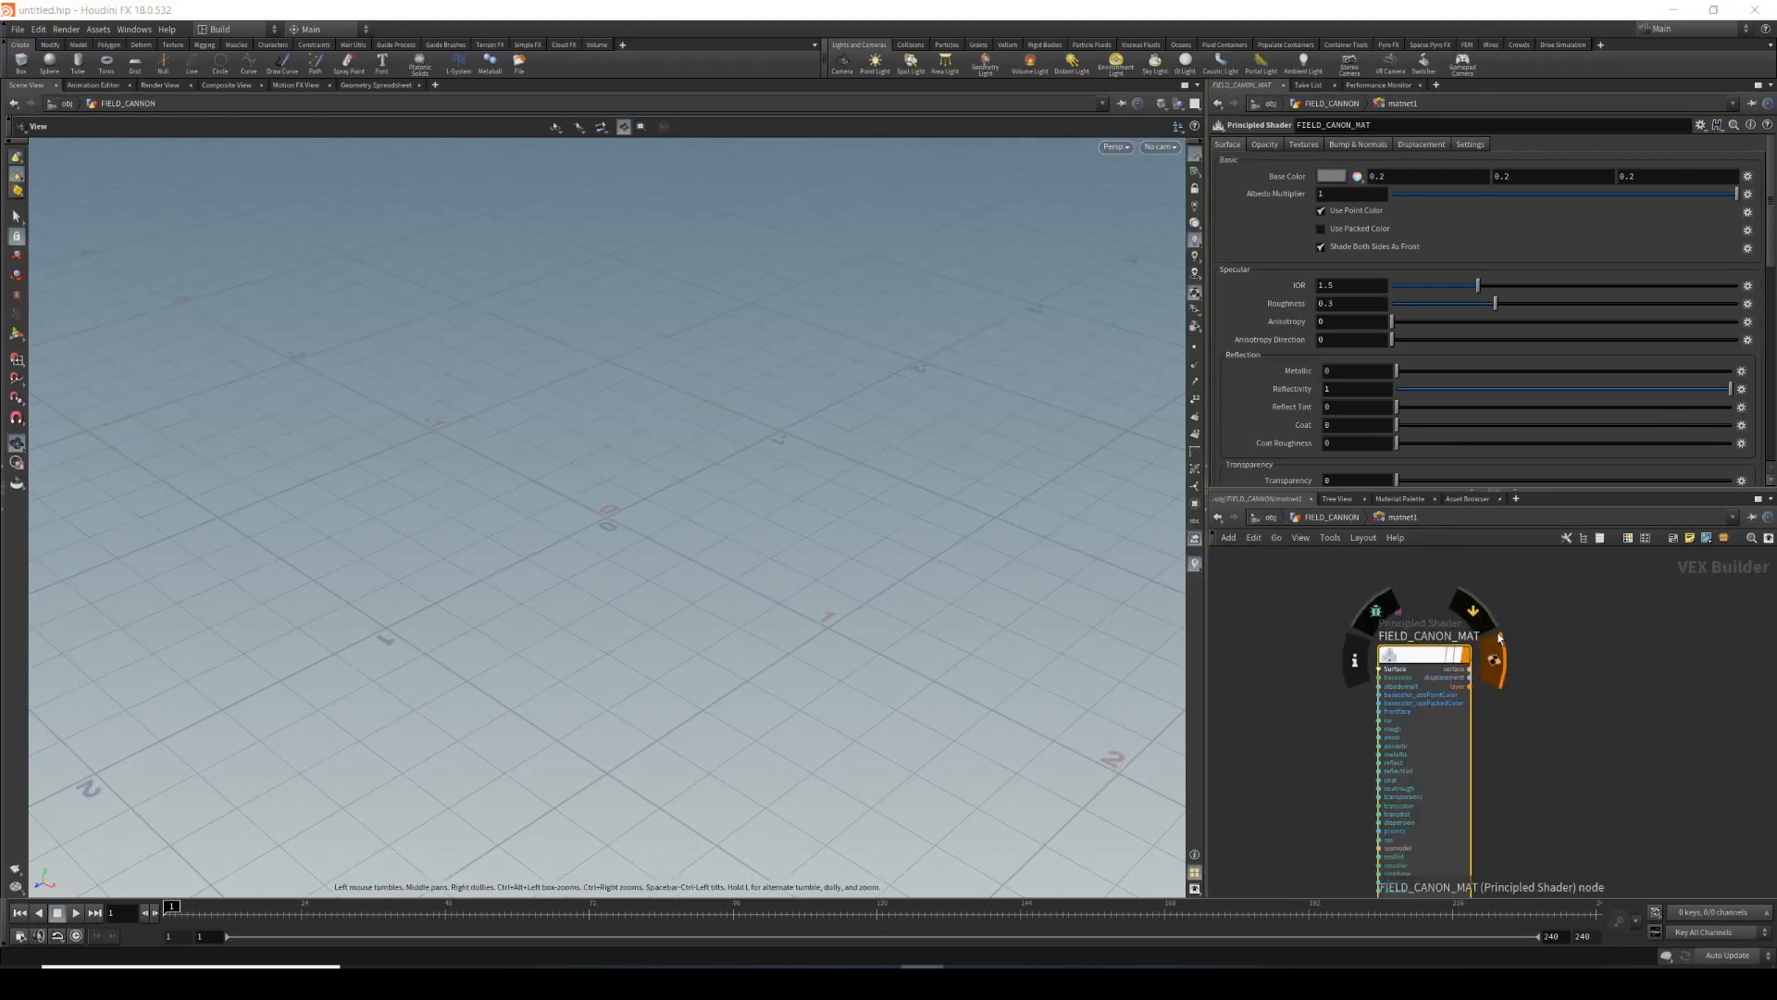
pyautogui.moveTo(1279, 680); pyautogui.dragTo(1313, 666, button='middle')
pyautogui.scroll(-2, 1333, 671)
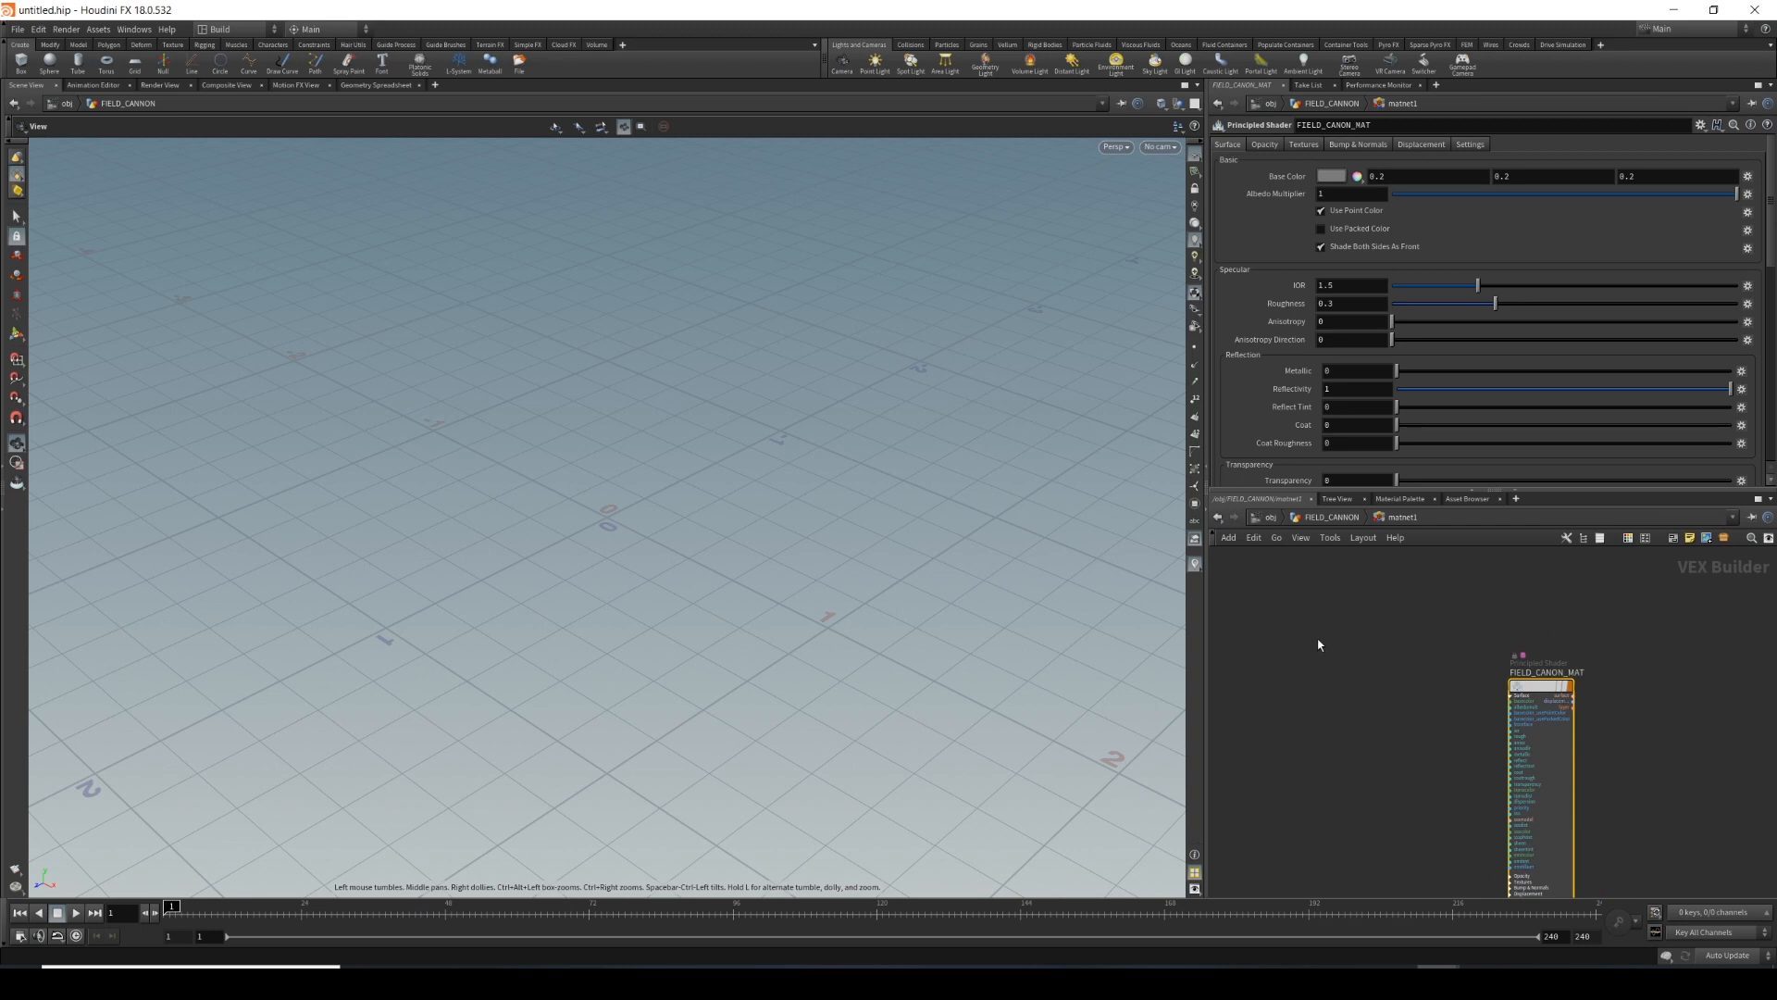
pyautogui.press('Tab')
pyautogui.write('tex')
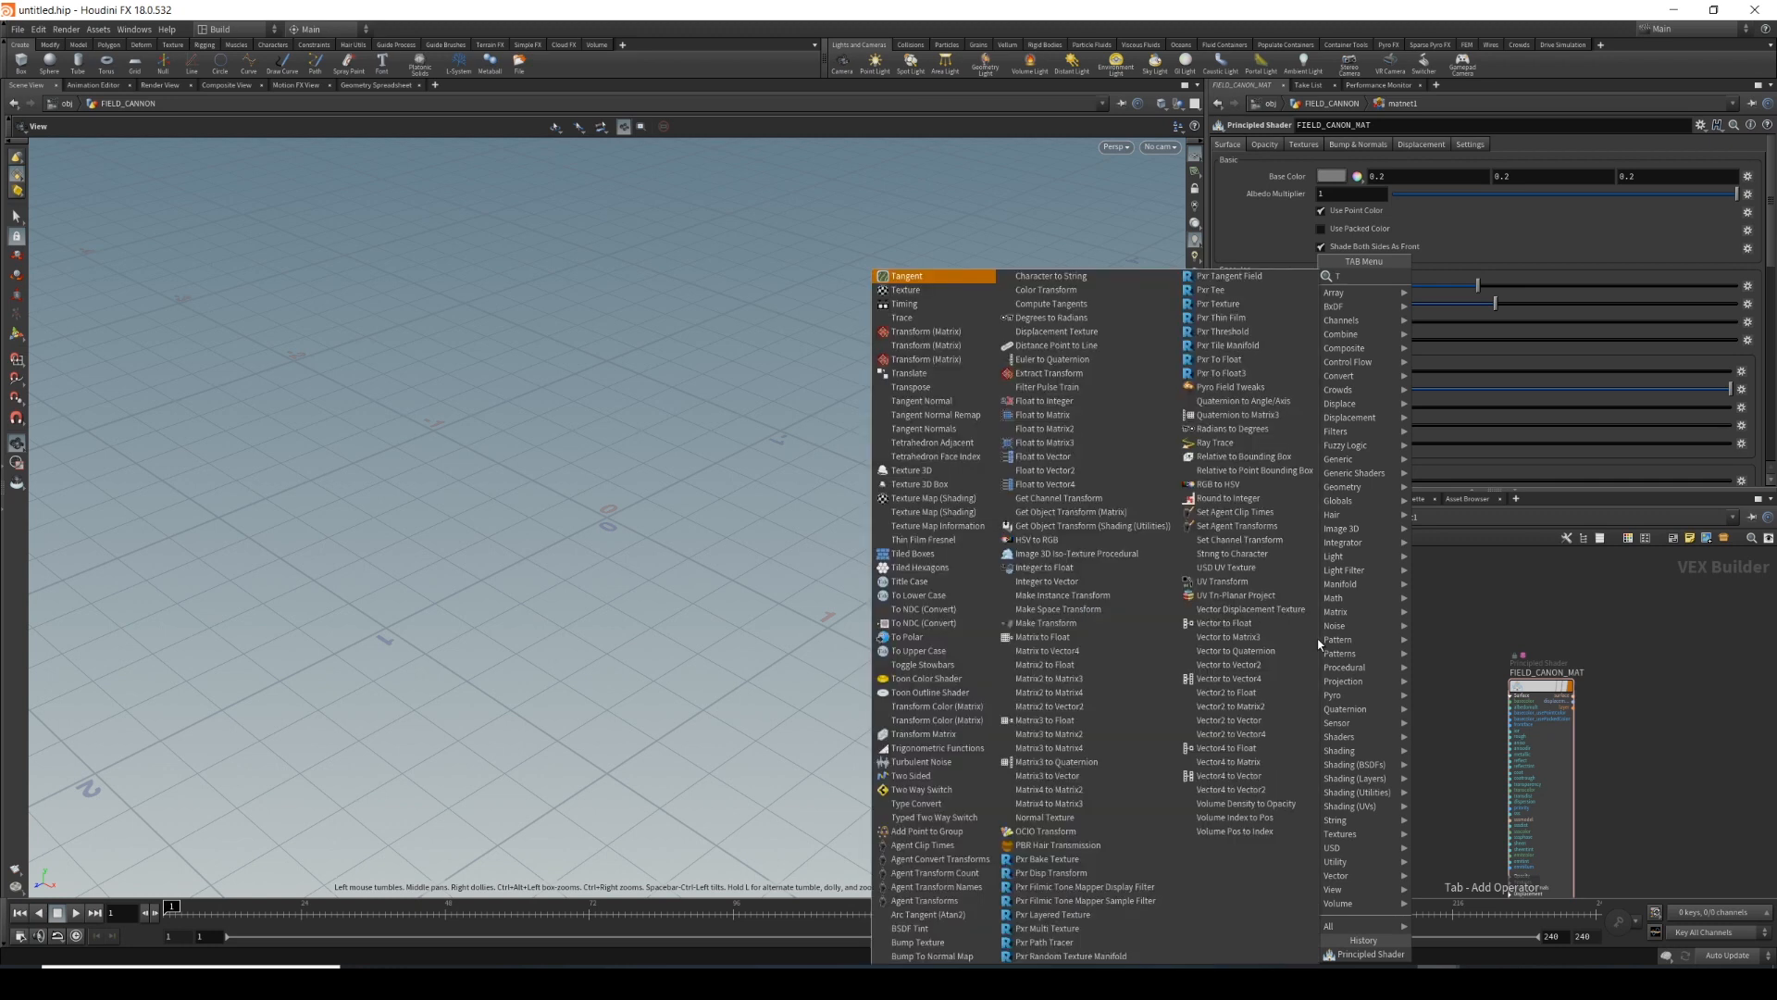
pyautogui.press('Return')
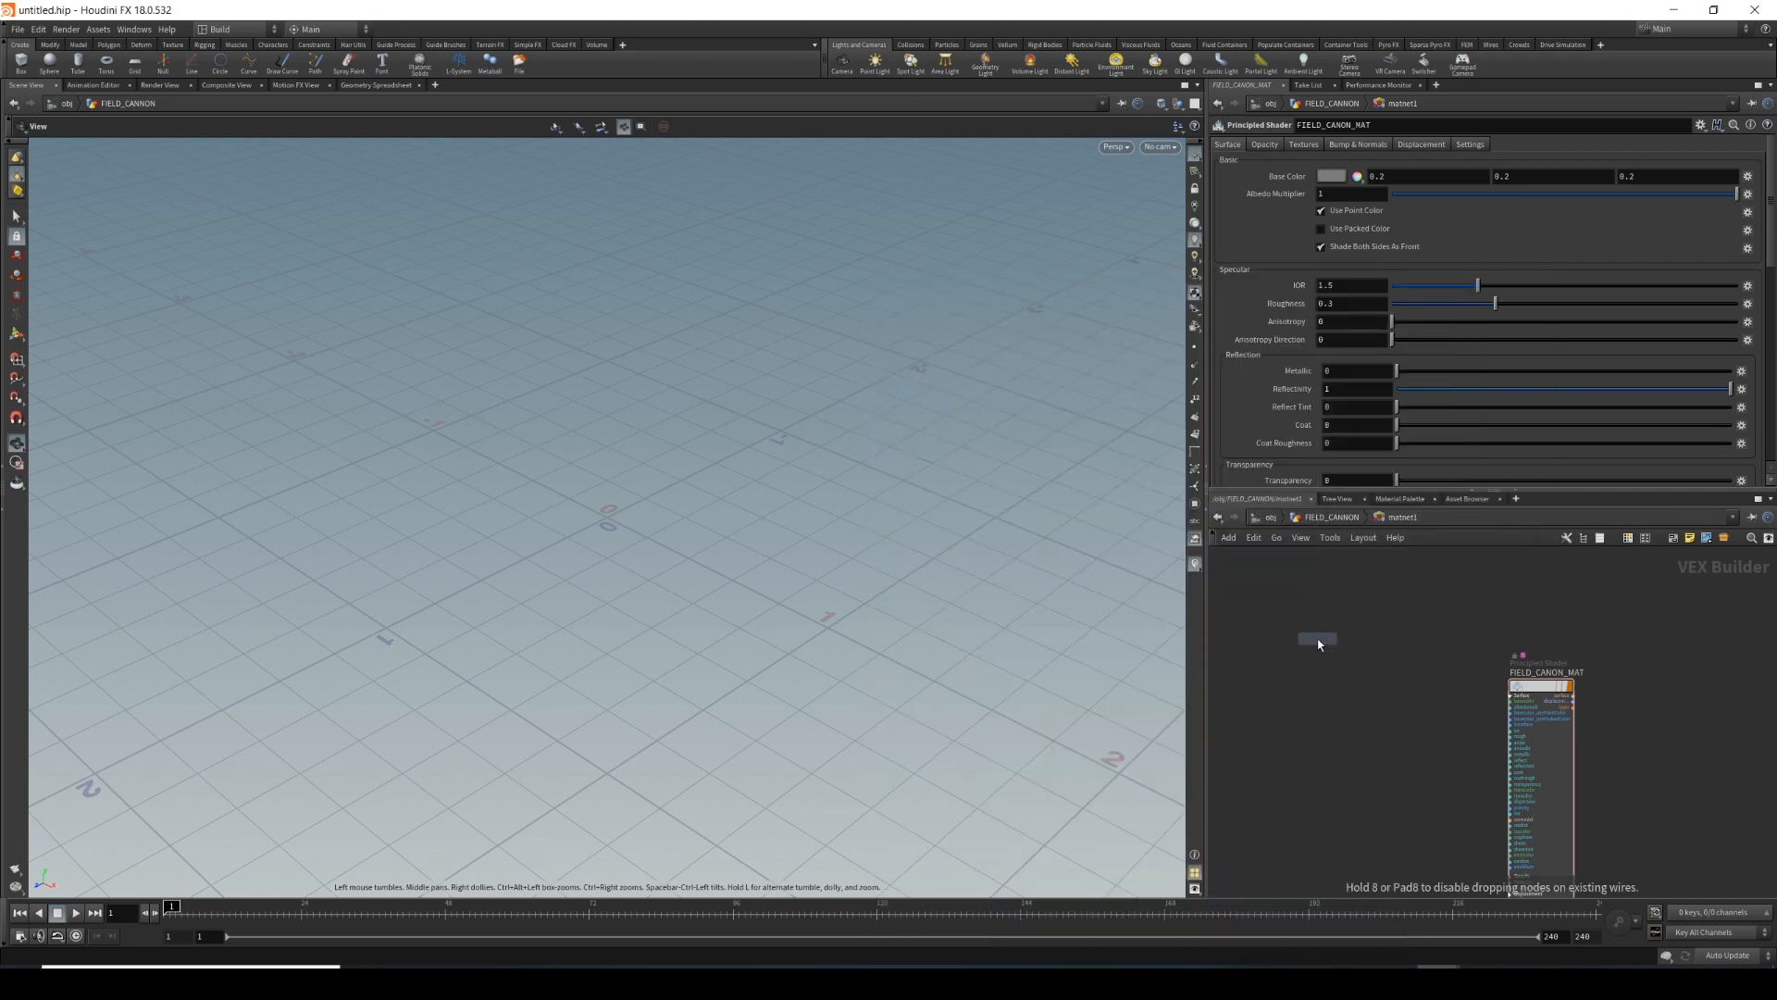
pyautogui.click(1337, 644)
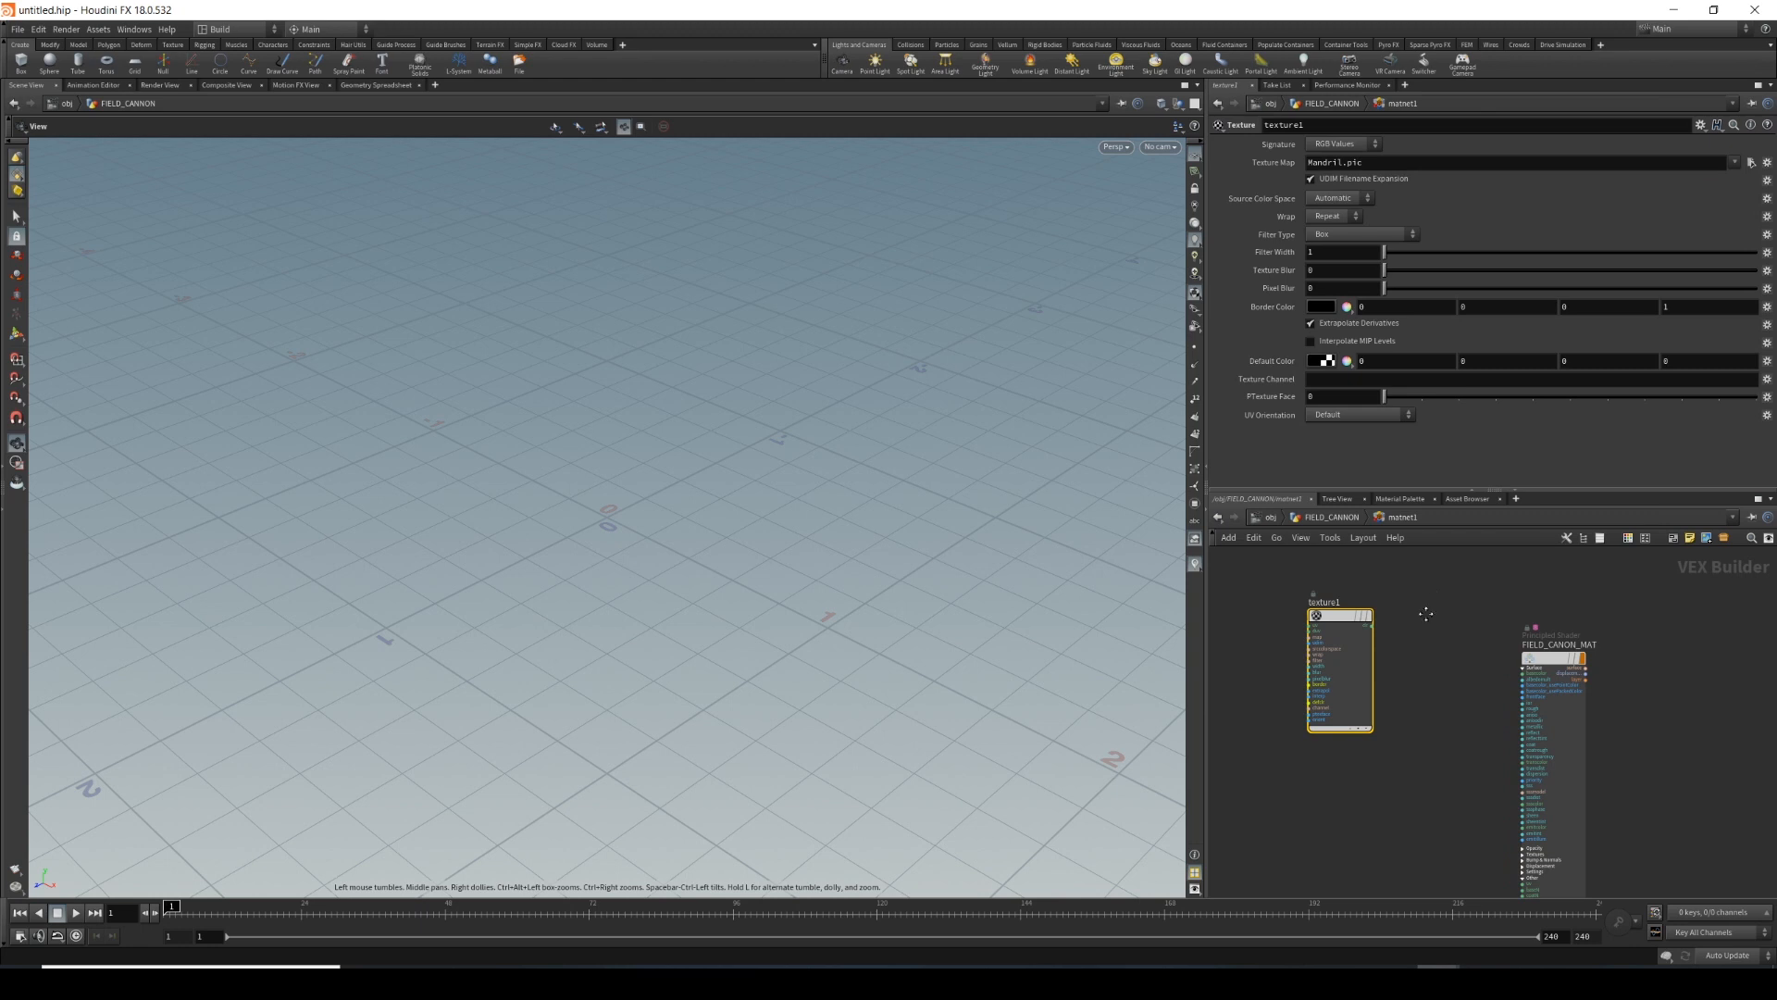
pyautogui.moveTo(1335, 652); pyautogui.dragTo(1301, 653)
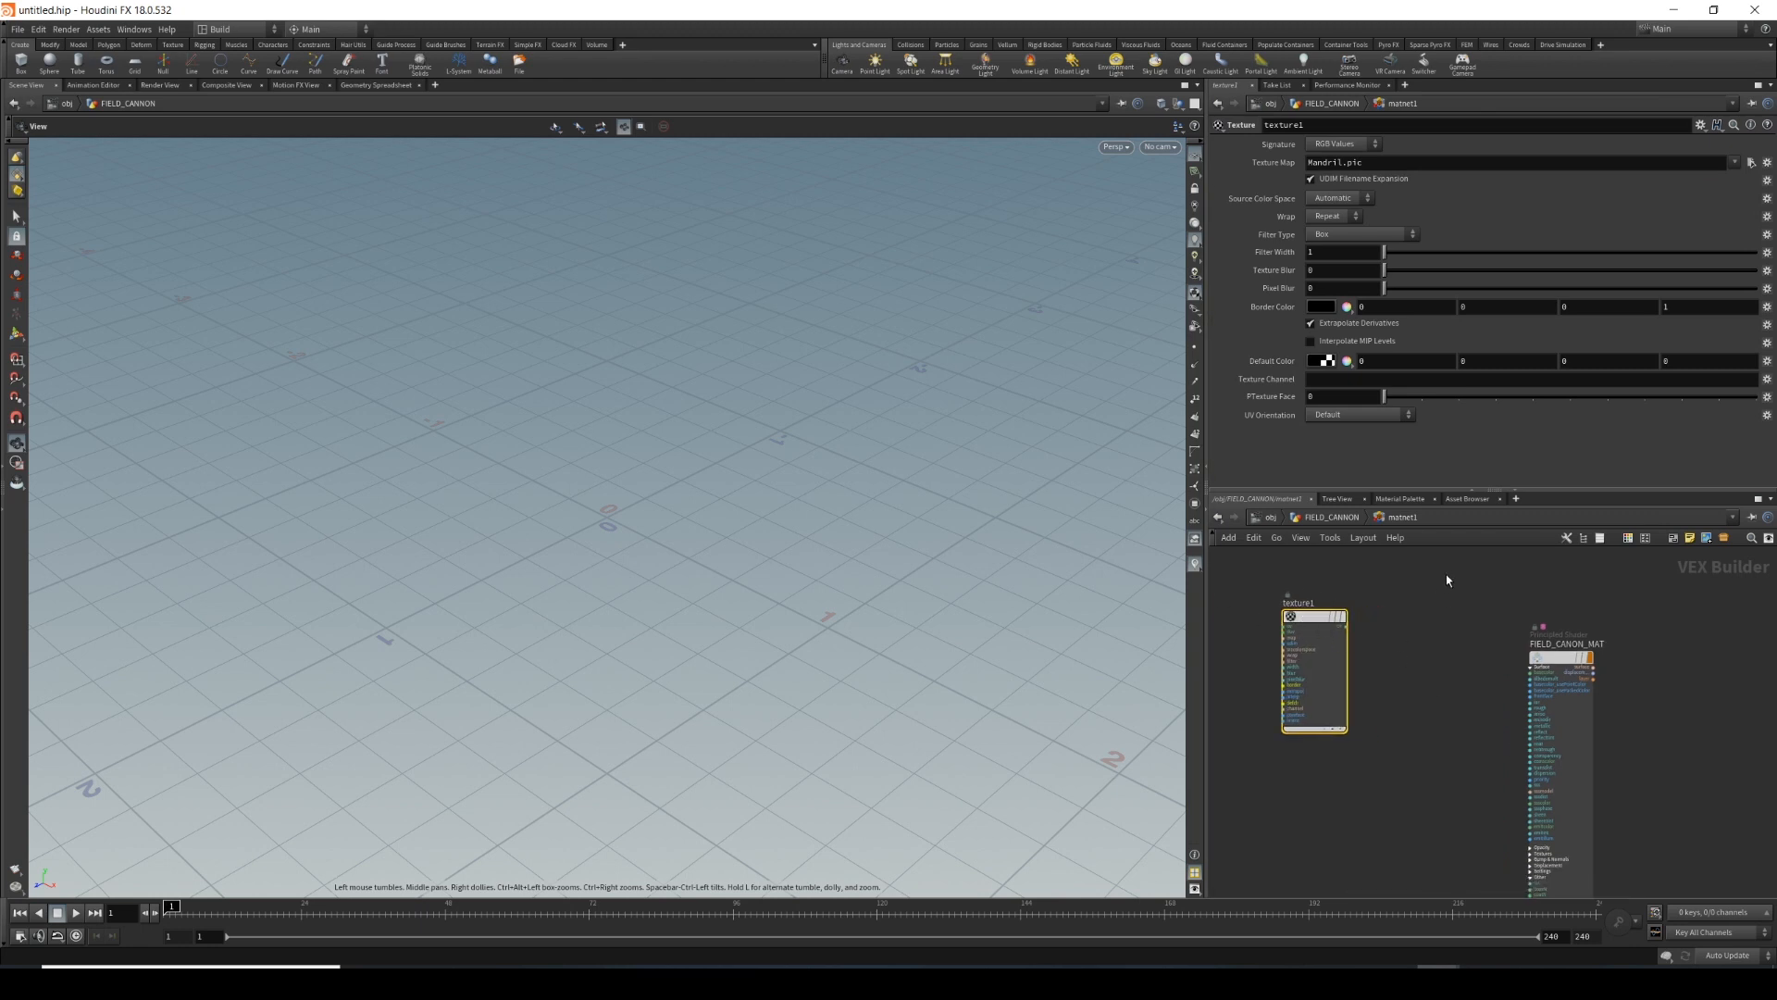
# Select the FIELD_CANON_MAT principled shader and show its texture parameters.
pyautogui.moveTo(1446, 575); pyautogui.dragTo(1236, 761)
pyautogui.moveTo(1307, 601)
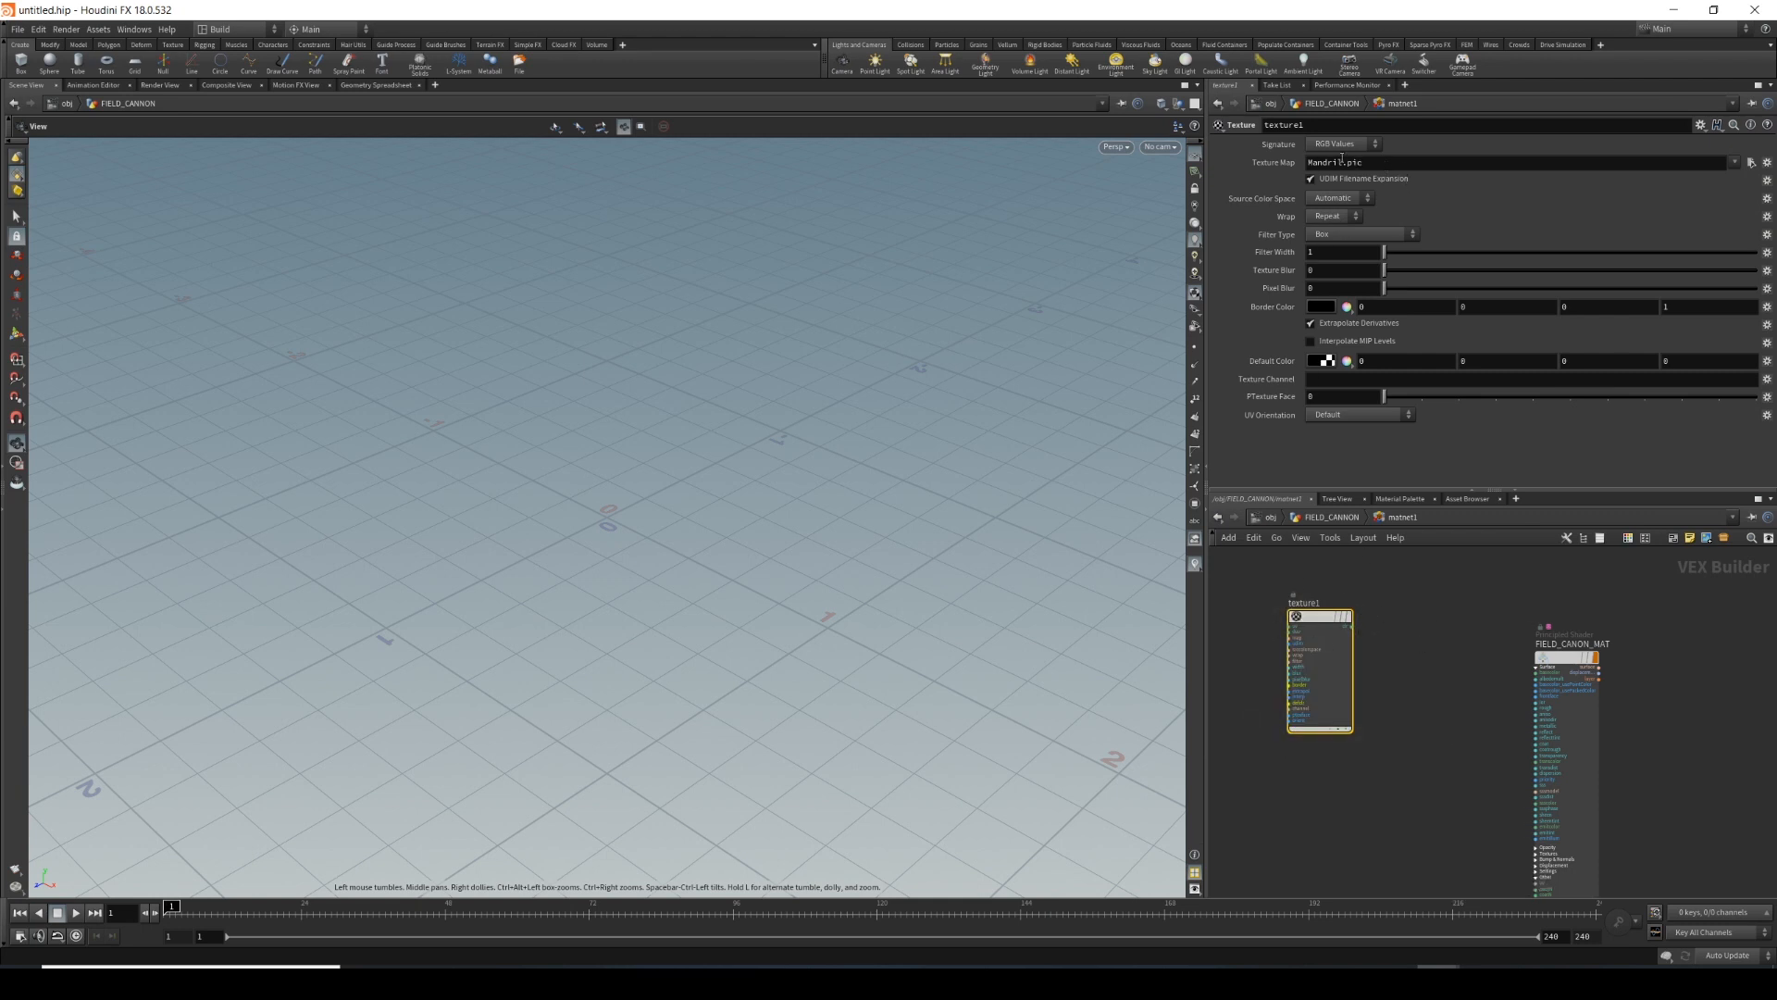
pyautogui.scroll(2, 1555, 690)
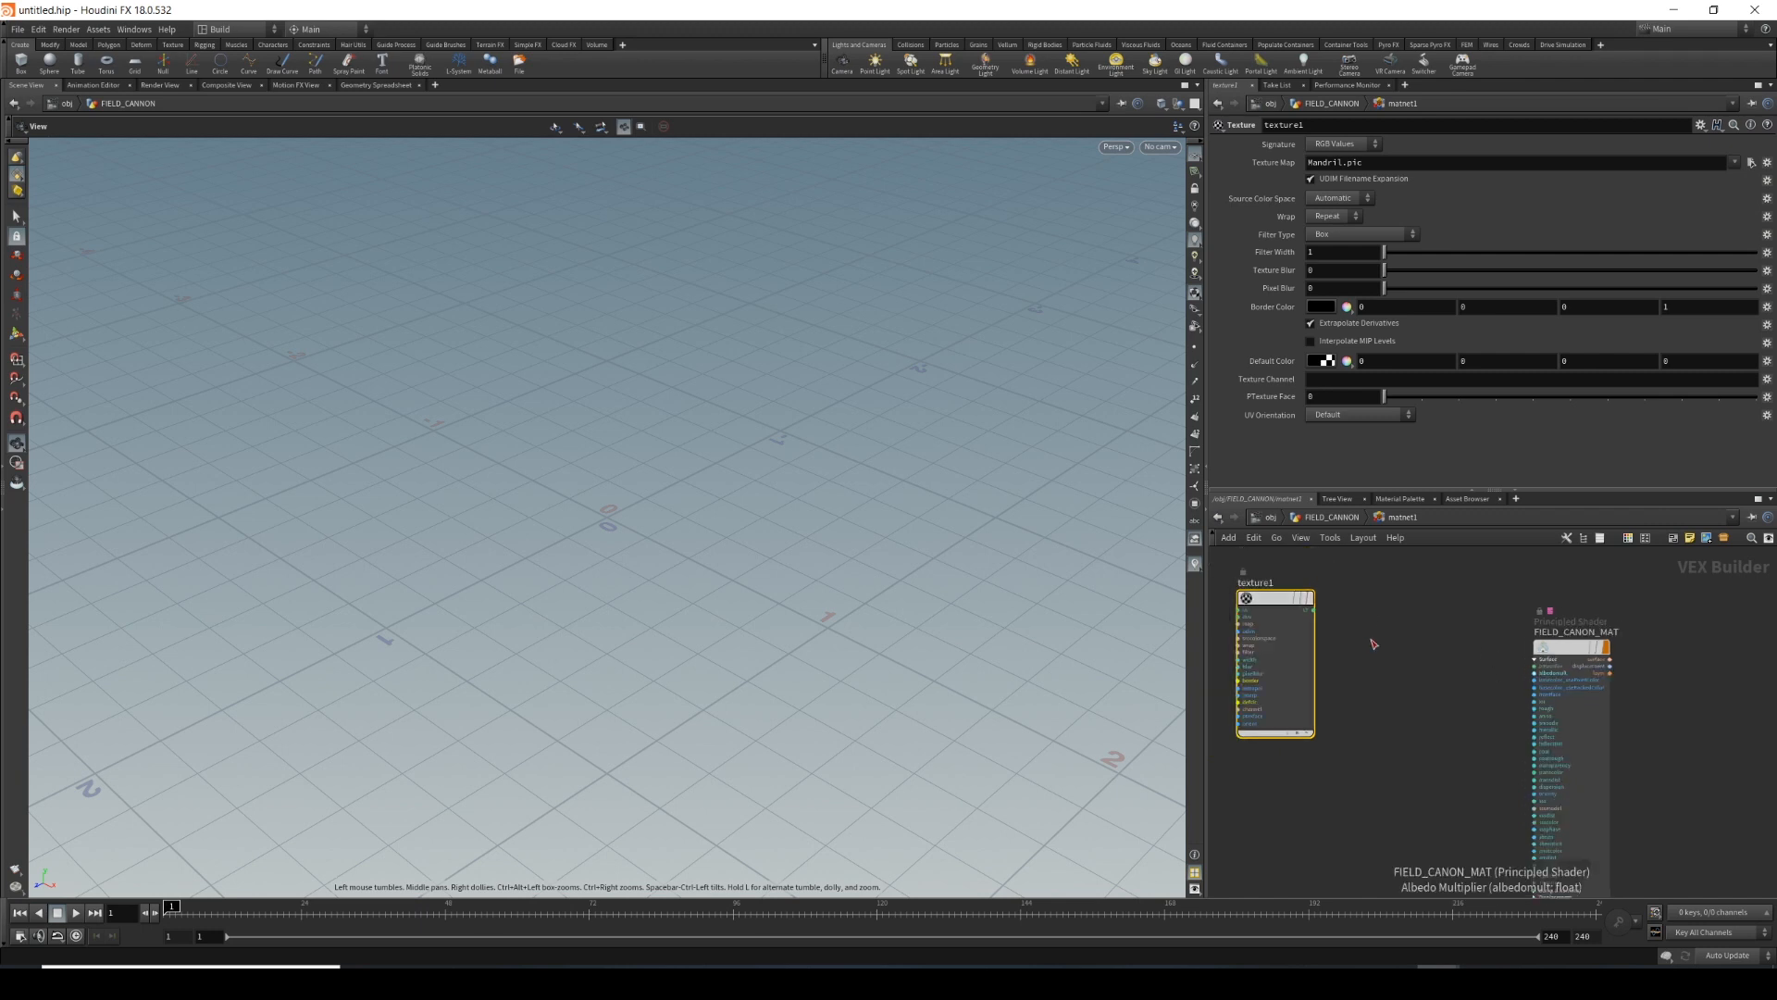
pyautogui.moveTo(1446, 693); pyautogui.dragTo(1387, 648, button='middle')
pyautogui.click(1536, 673)
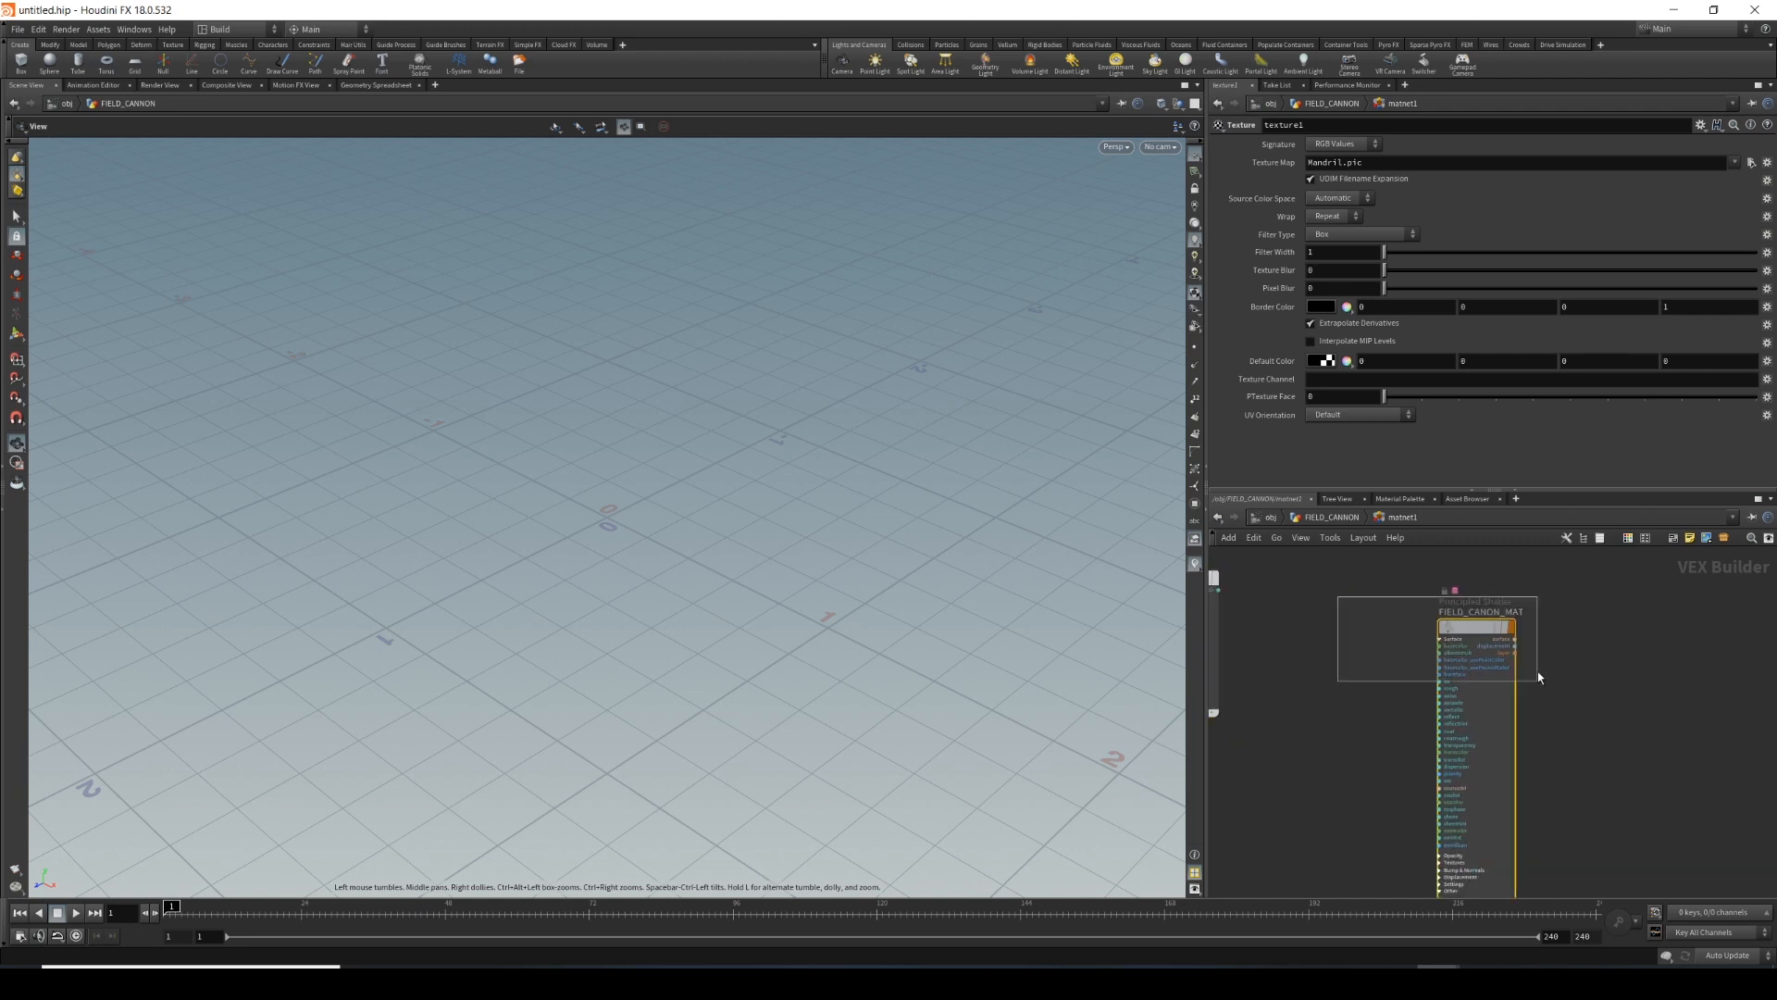
pyautogui.moveTo(1641, 586); pyautogui.dragTo(1384, 893)
pyautogui.click(1303, 145)
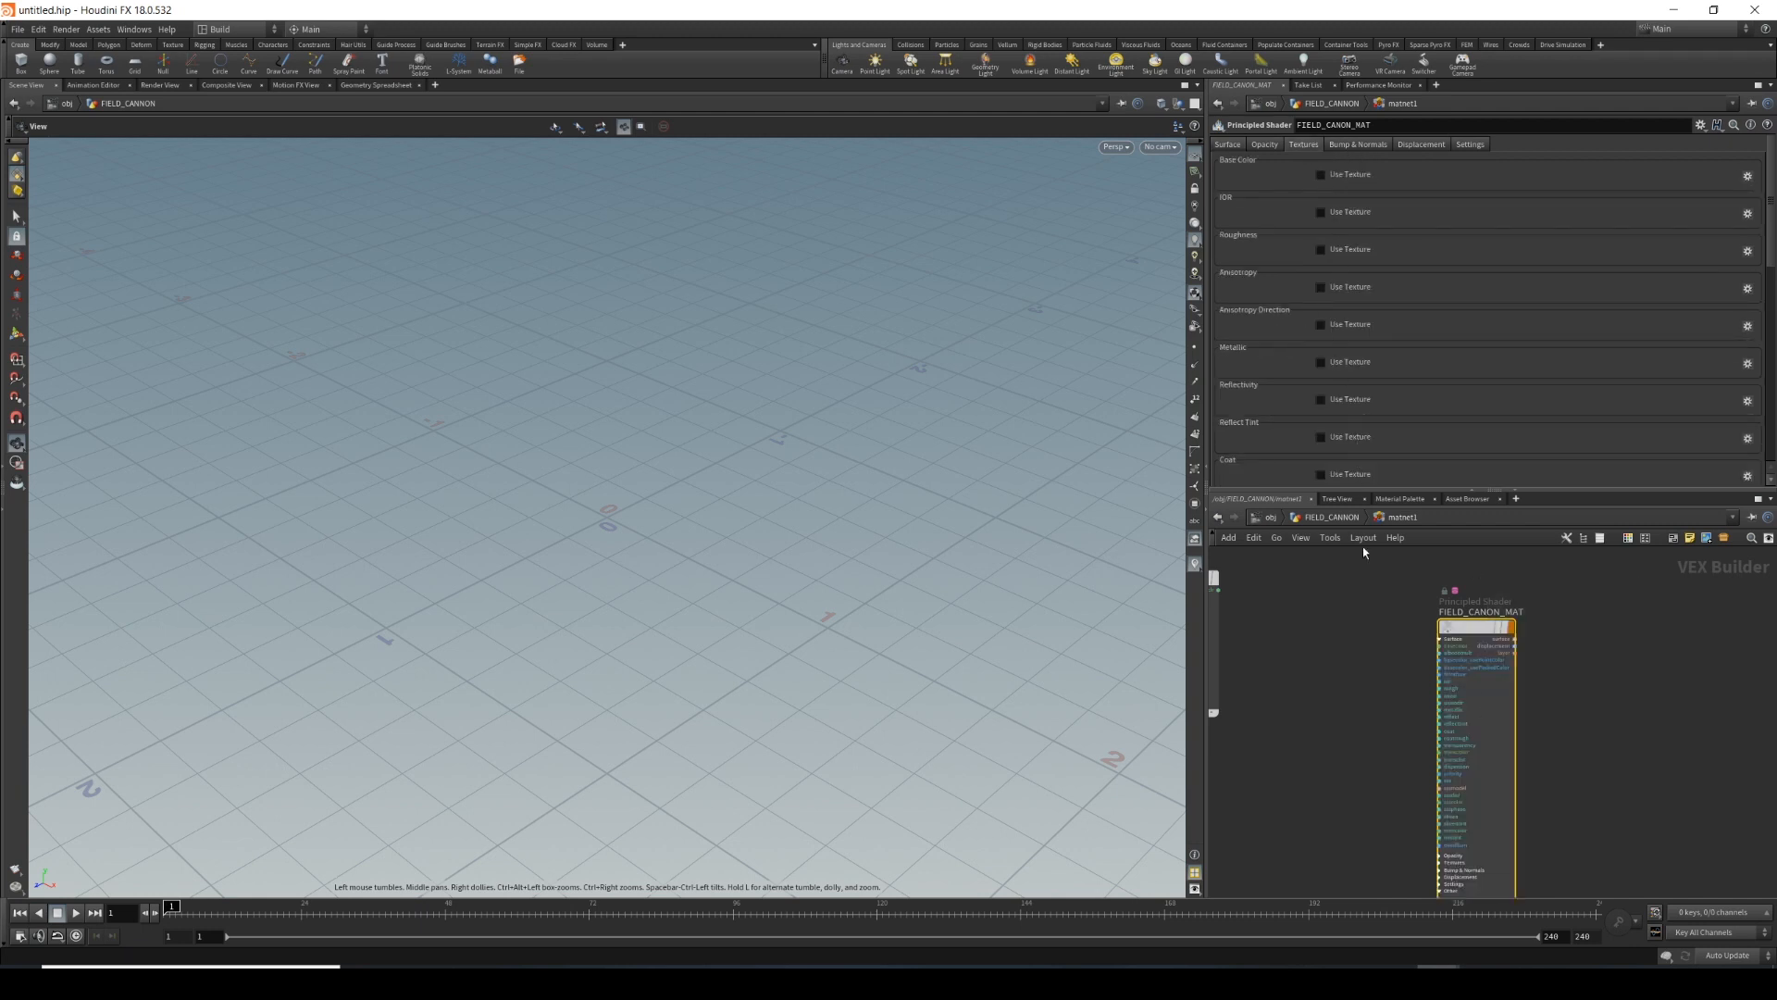
# Allow editing of the FIELD_CANON_MAT shader's contents and go inside its network.
pyautogui.rightClick(1467, 595)
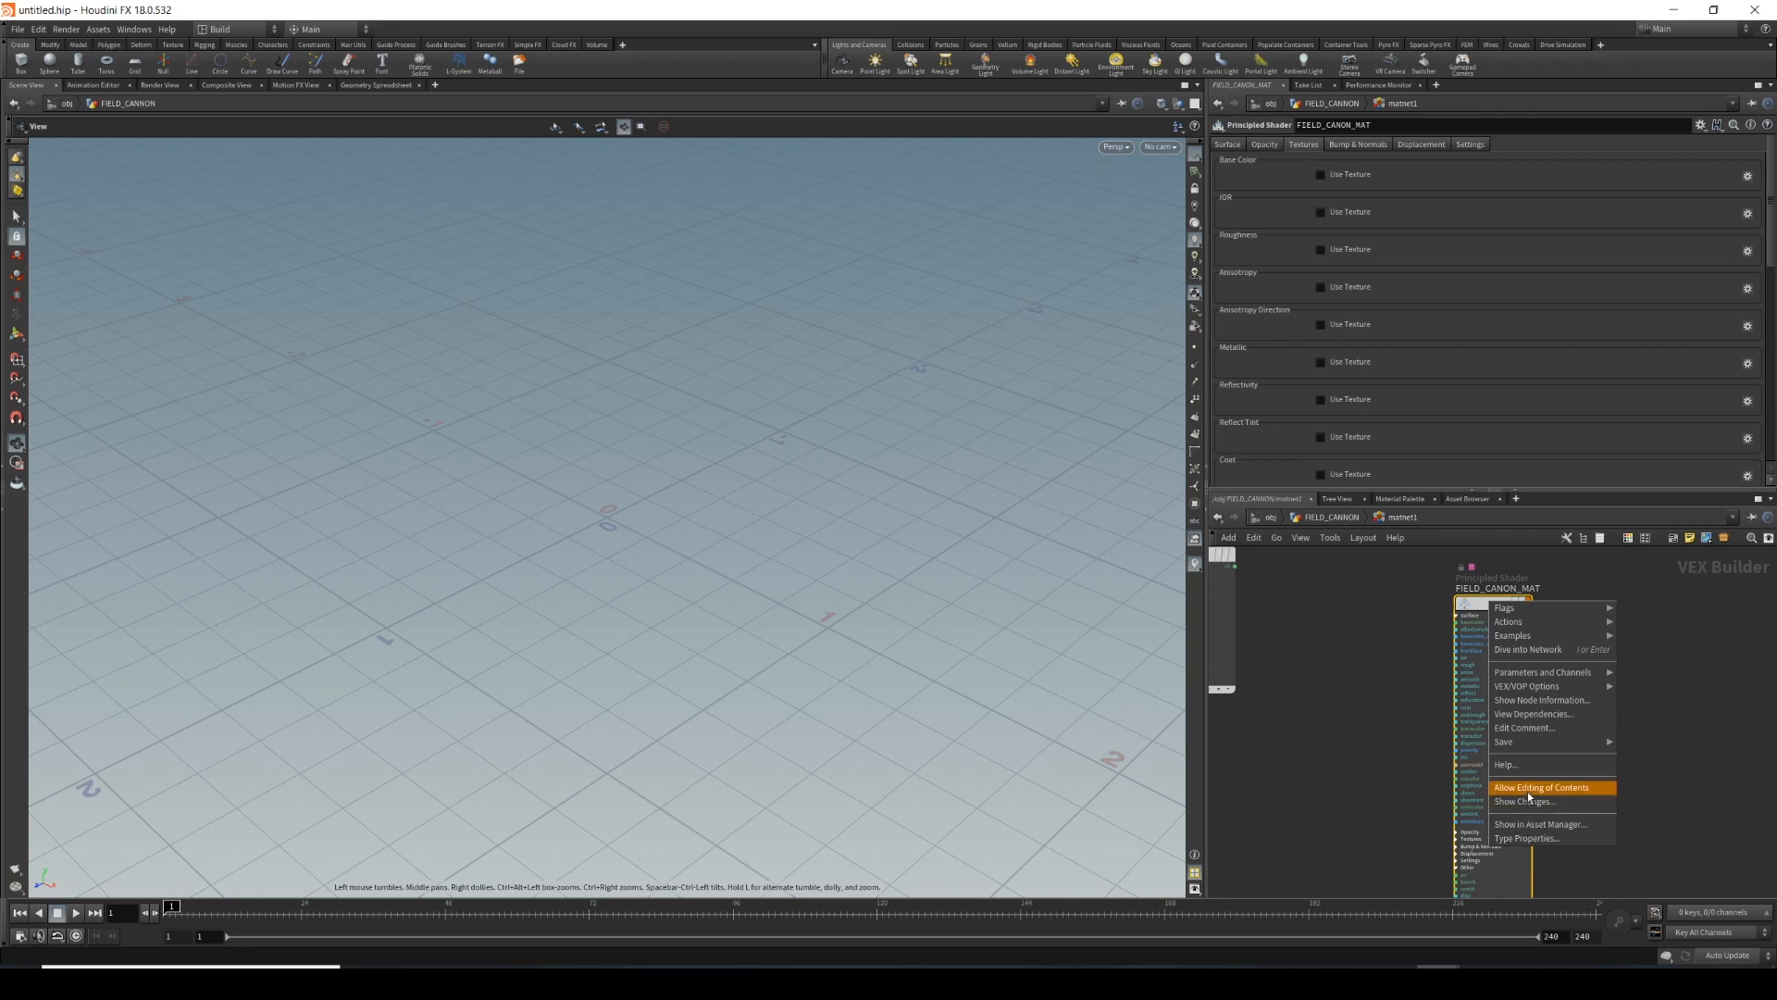
pyautogui.click(1528, 792)
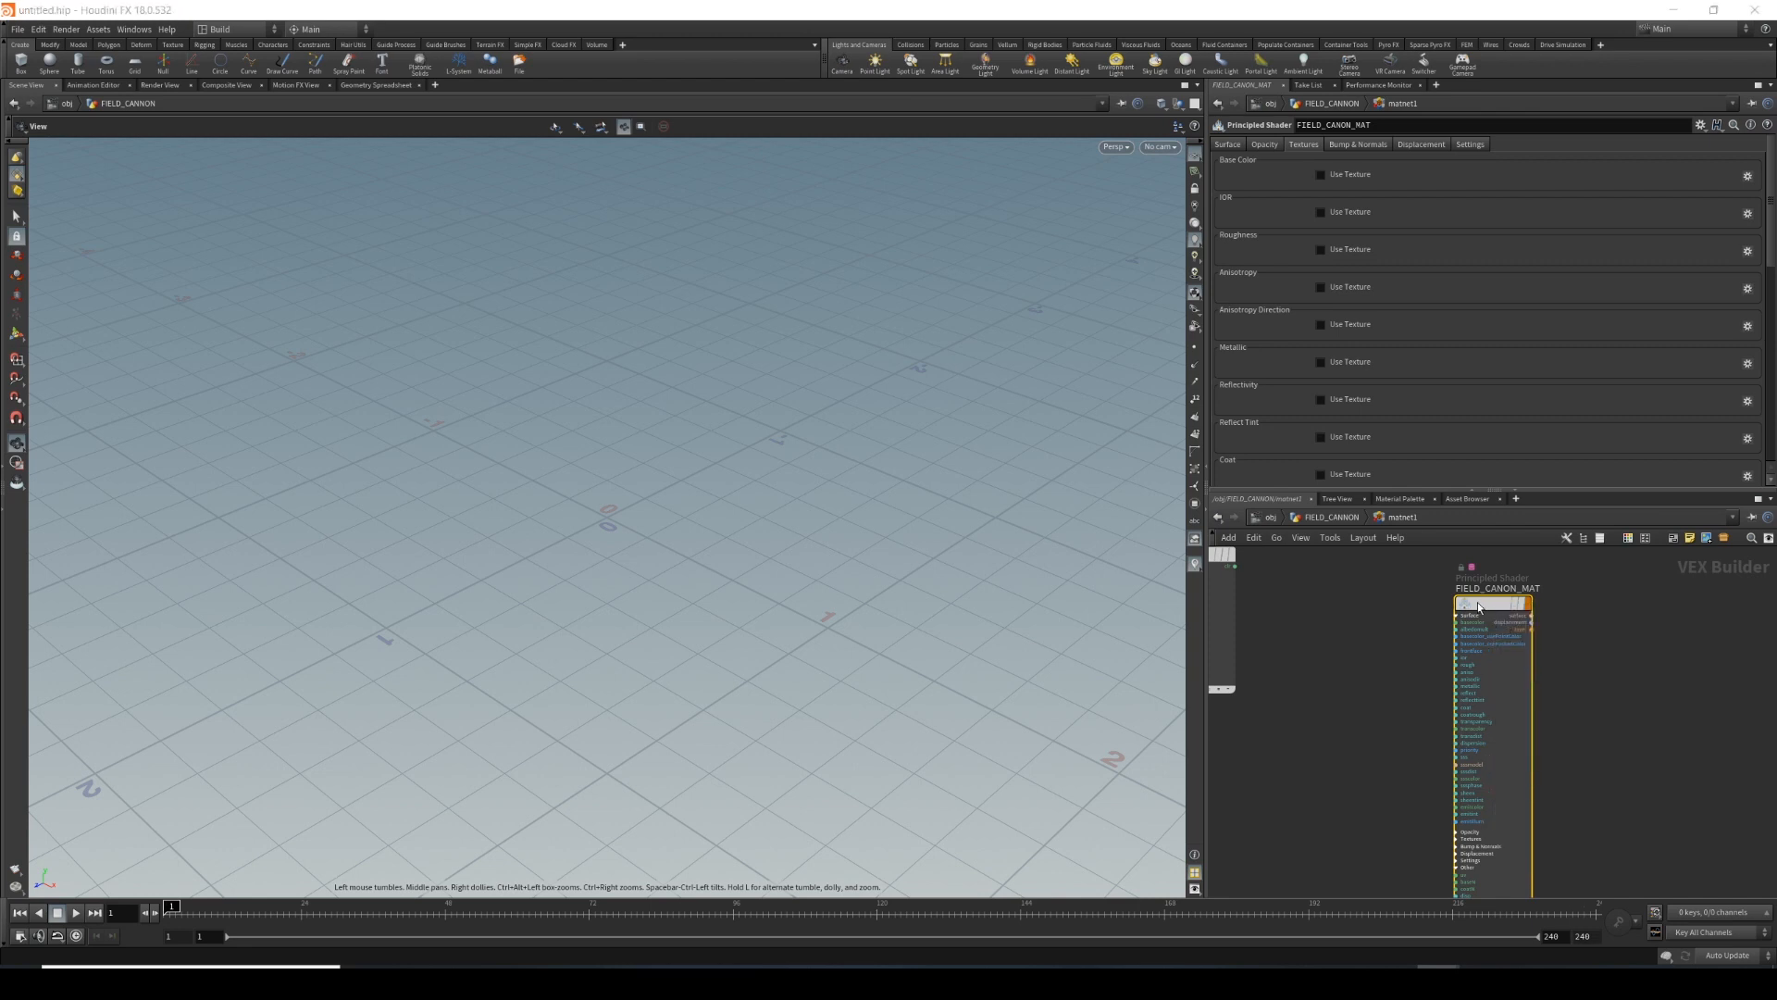
pyautogui.moveTo(1333, 622); pyautogui.dragTo(1336, 605, button='middle')
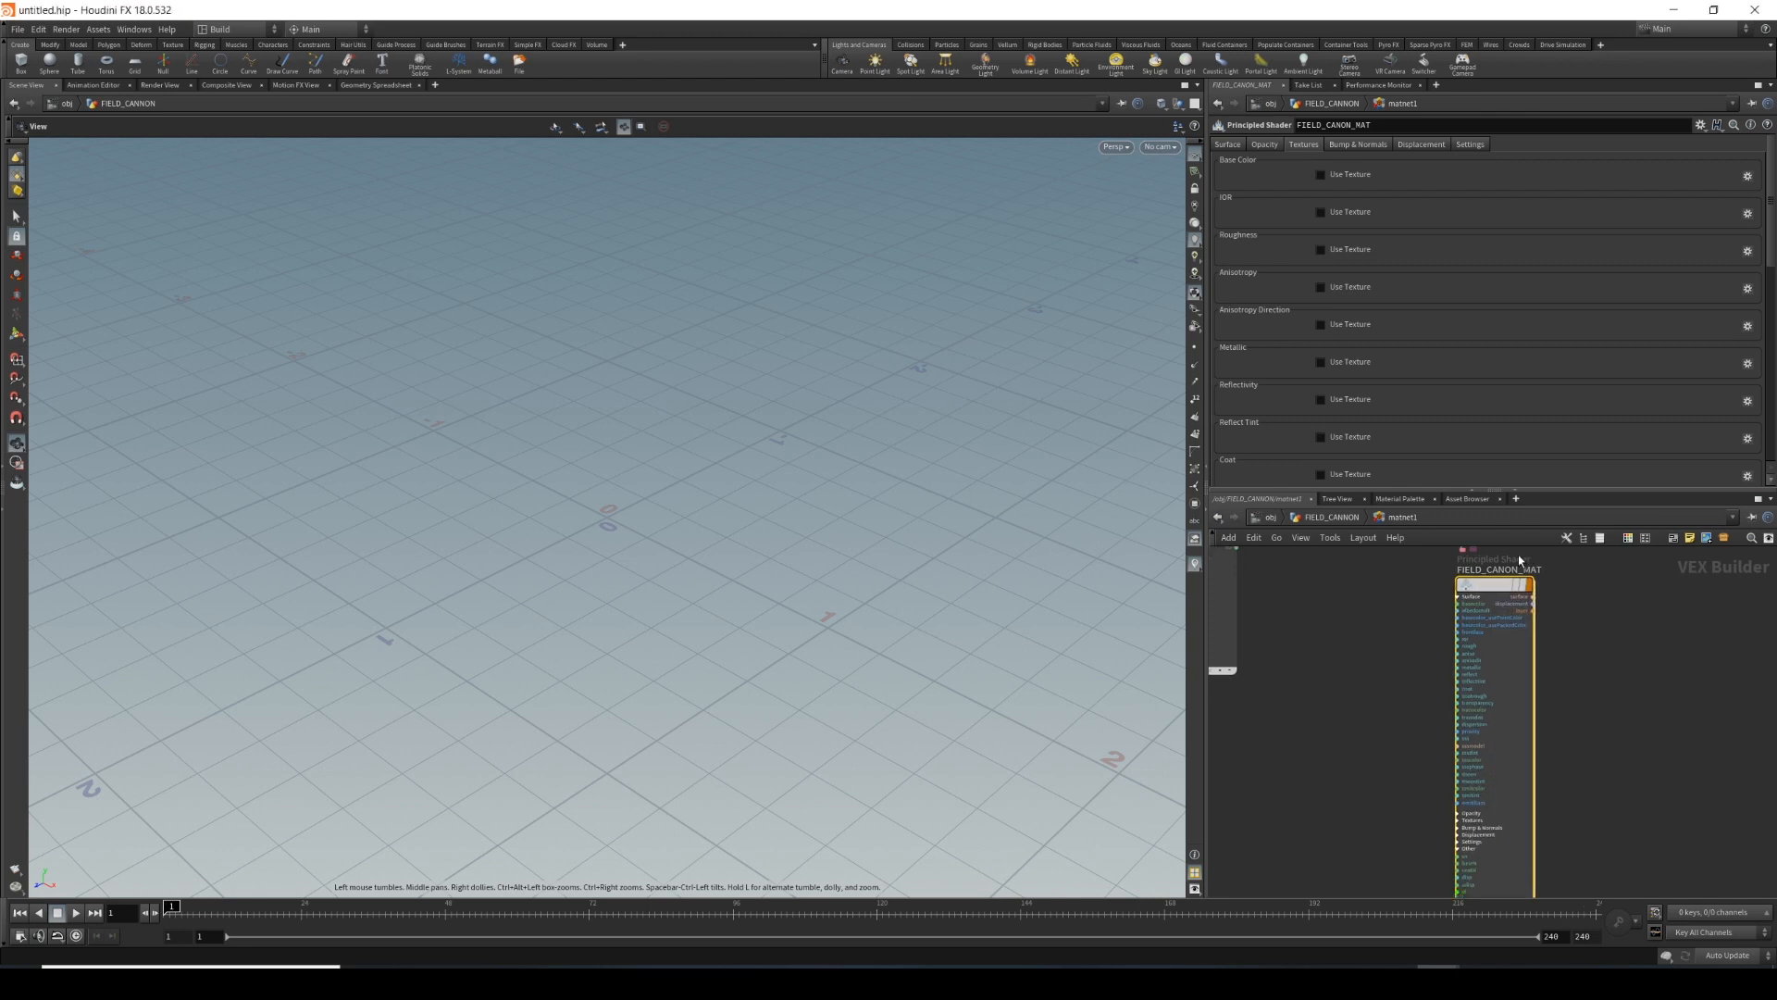
pyautogui.doubleClick(1490, 589)
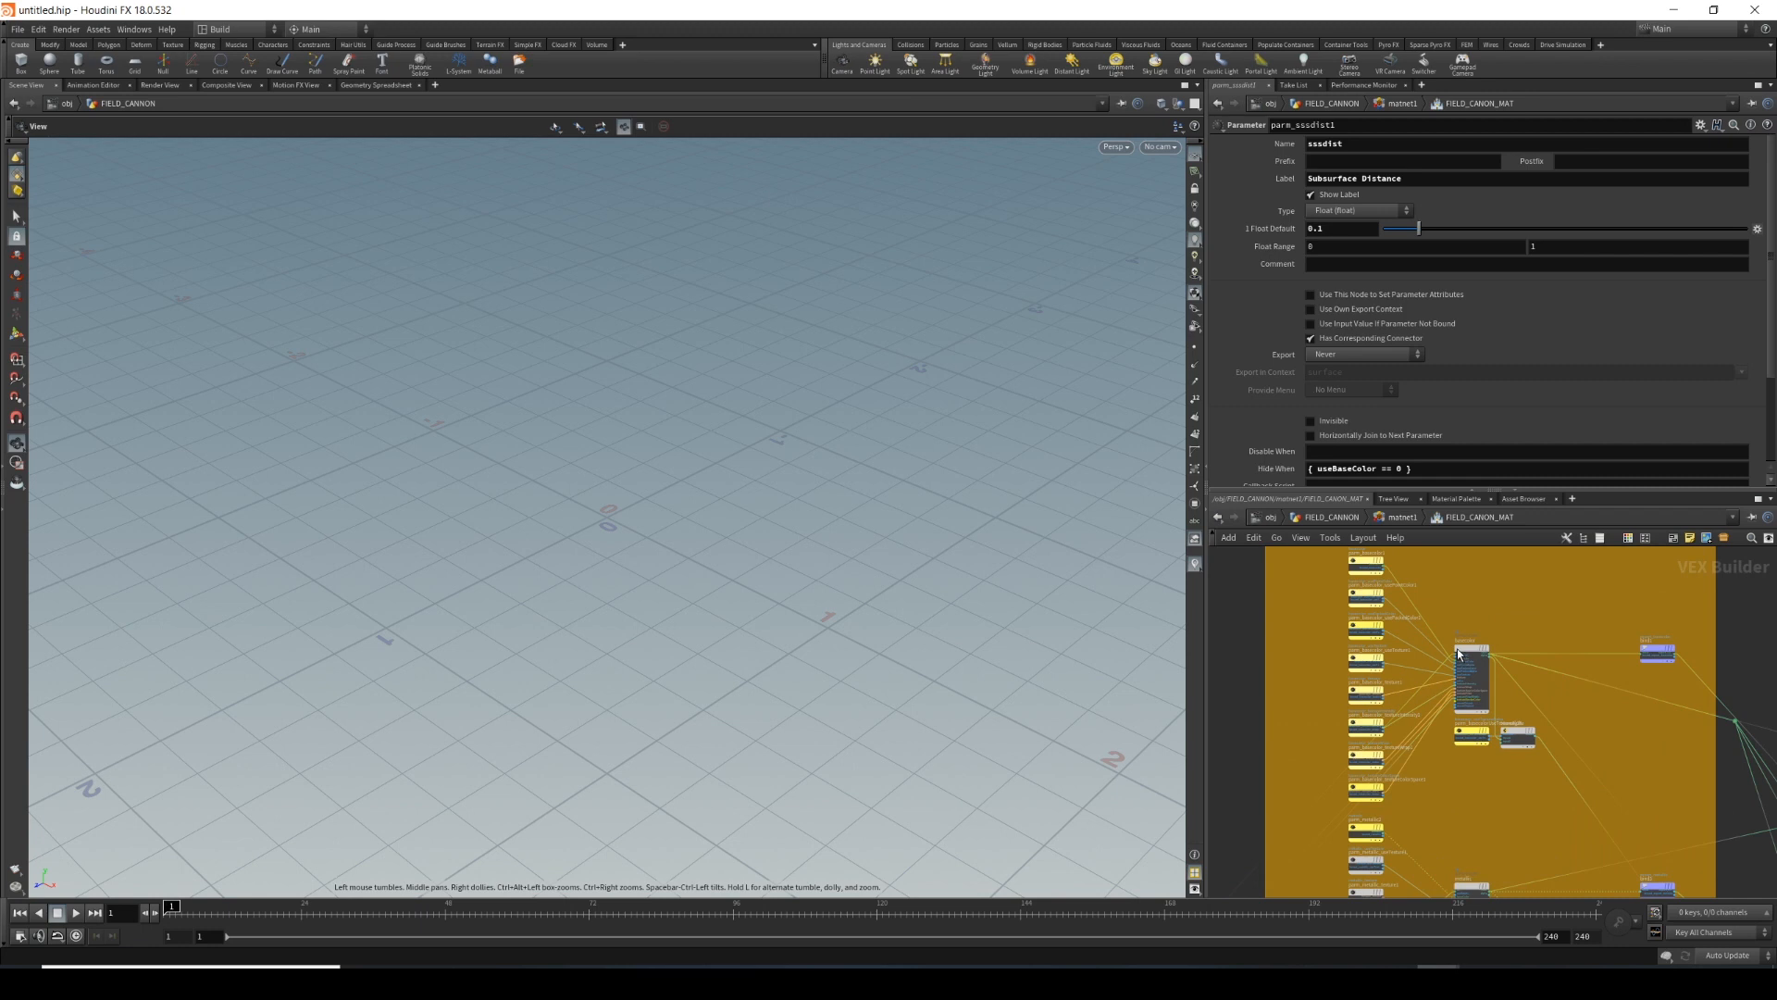
# Add a Color Correction node above and to the right of the basecolor node inside the shader.
pyautogui.scroll(5, 1467, 611)
pyautogui.moveTo(1475, 694)
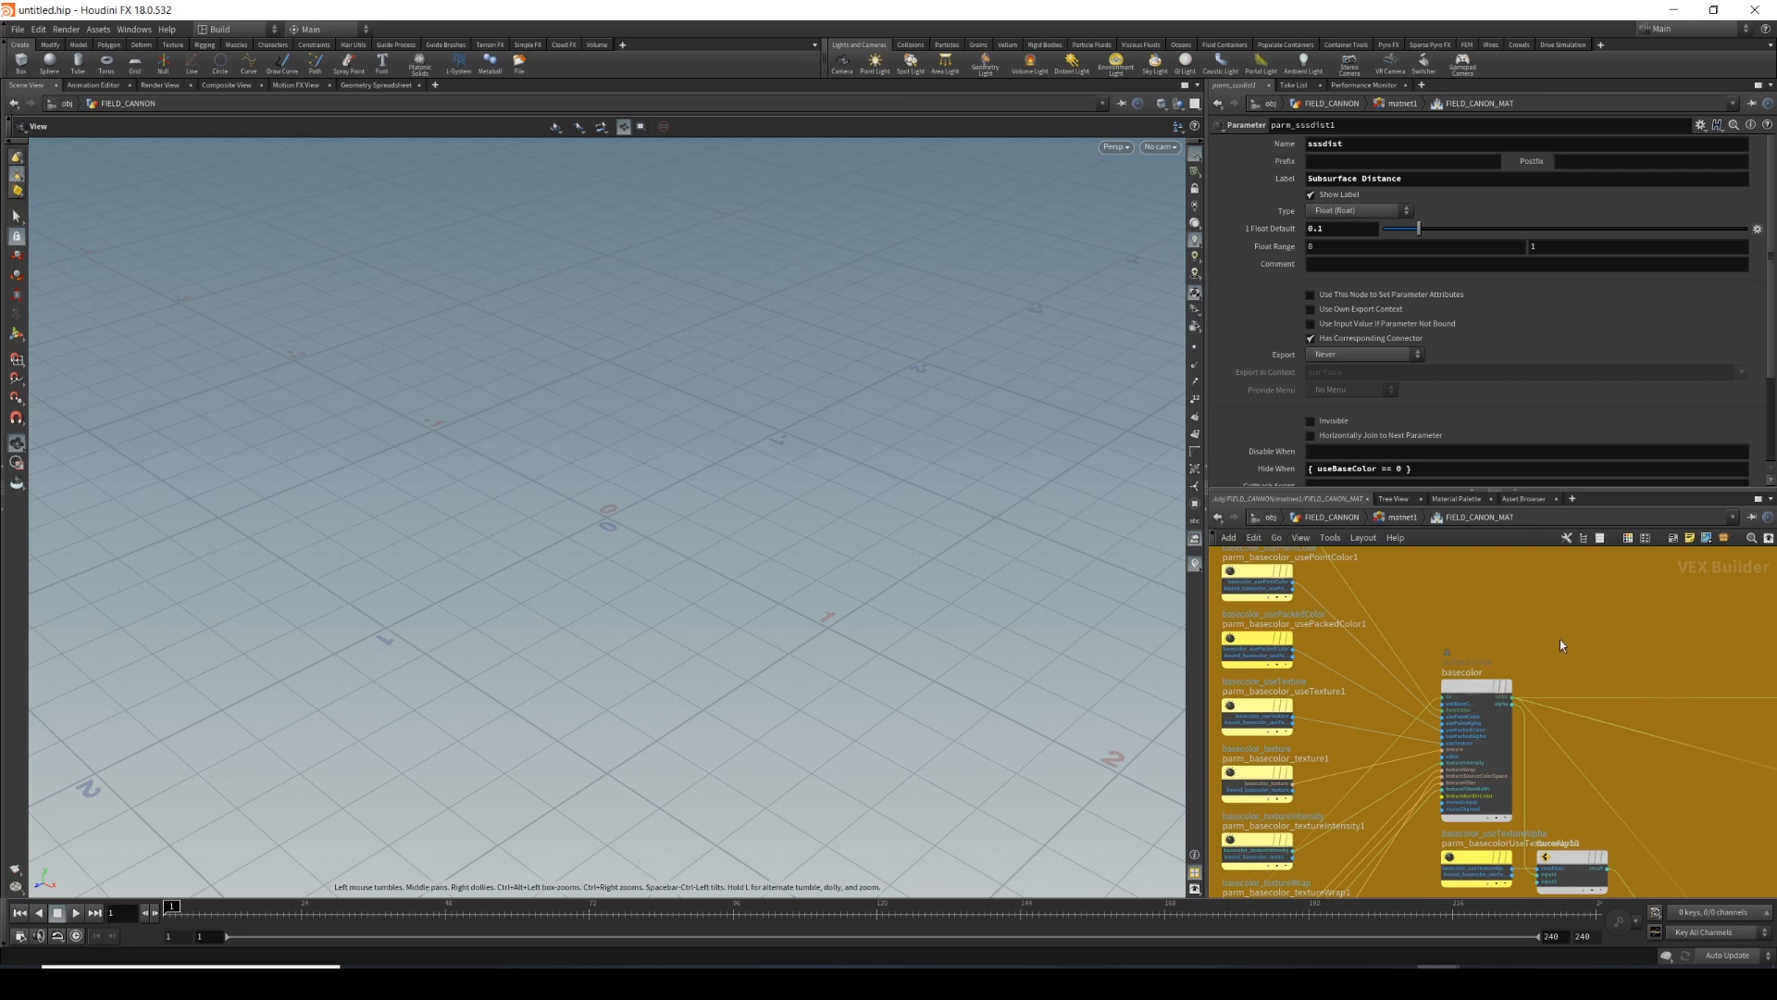
pyautogui.press('Tab')
pyautogui.write('color')
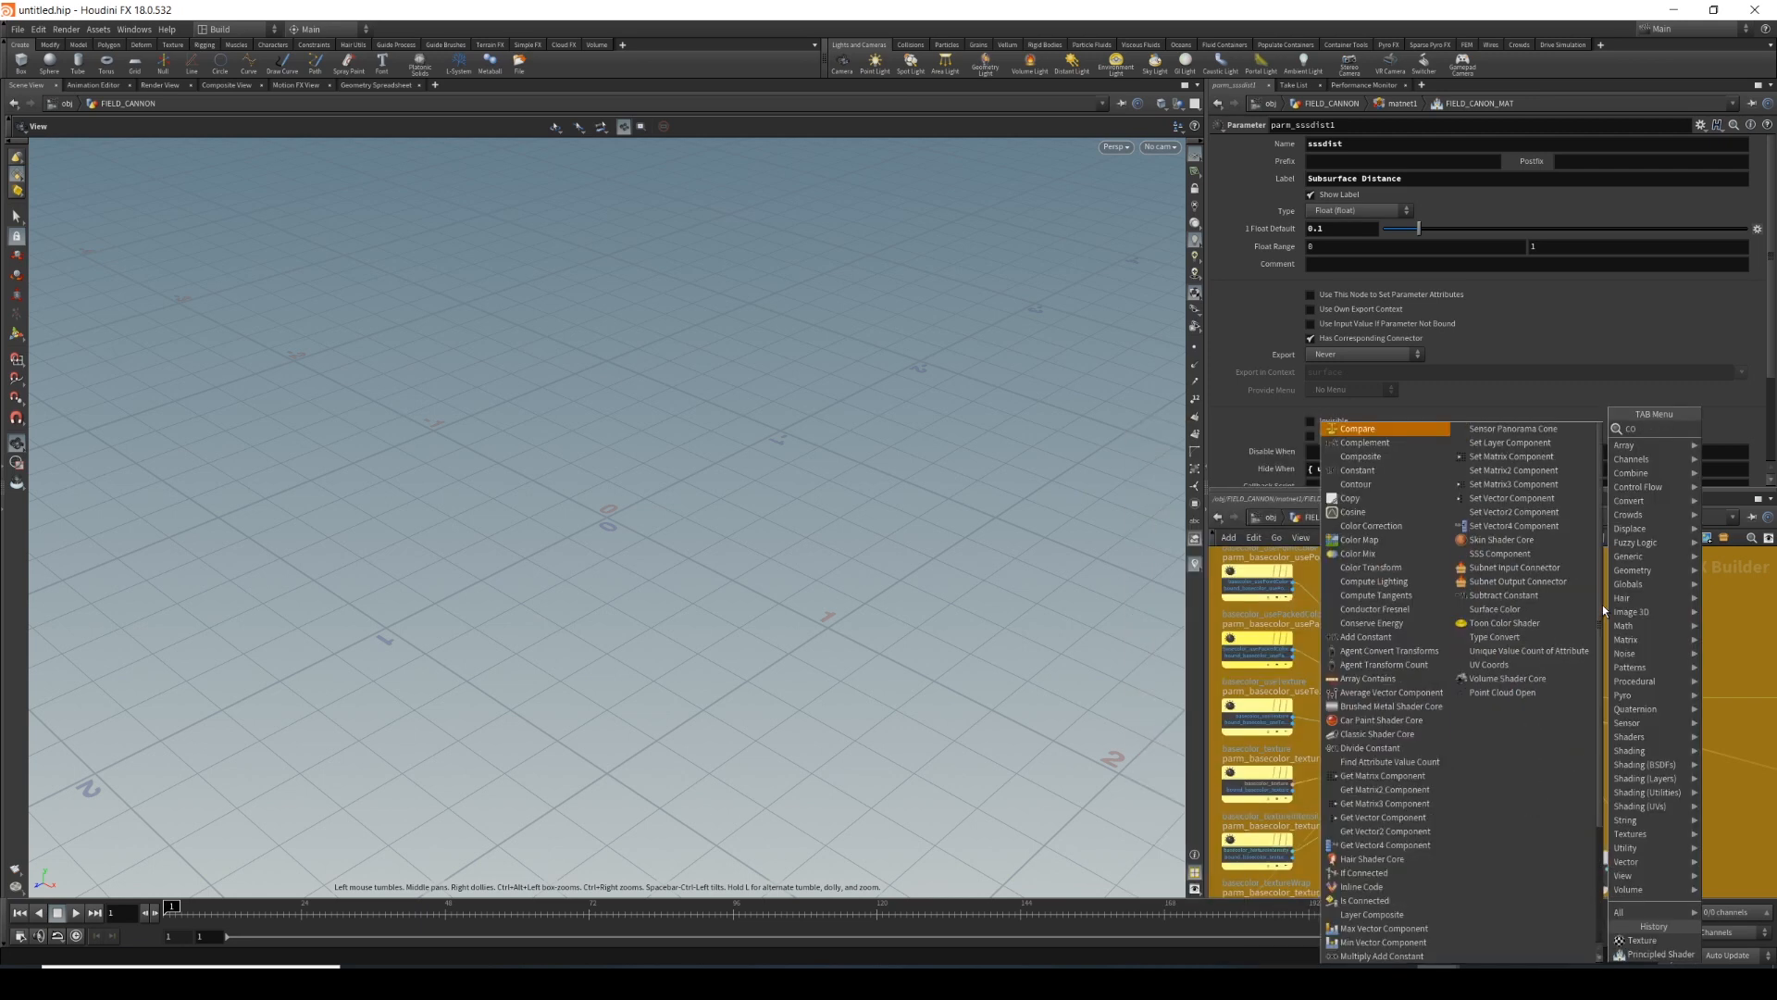
pyautogui.press('Return')
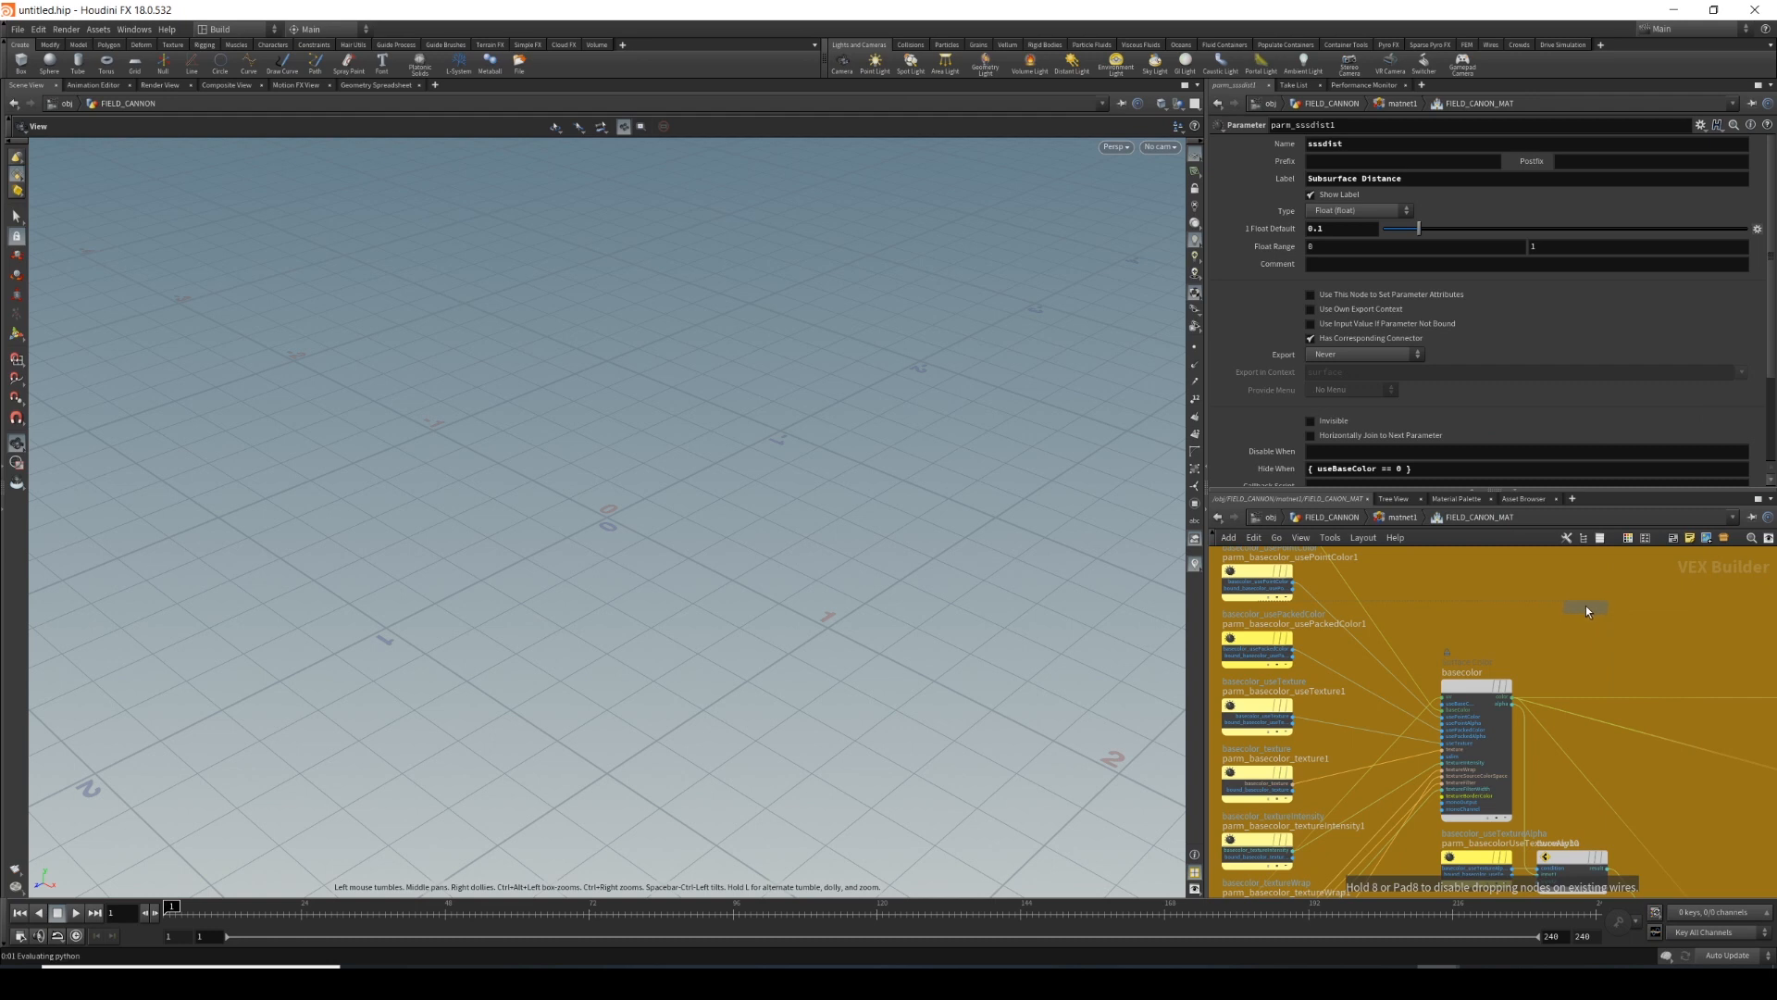
pyautogui.click(1585, 605)
pyautogui.moveTo(1484, 591); pyautogui.dragTo(1424, 596, button='middle')
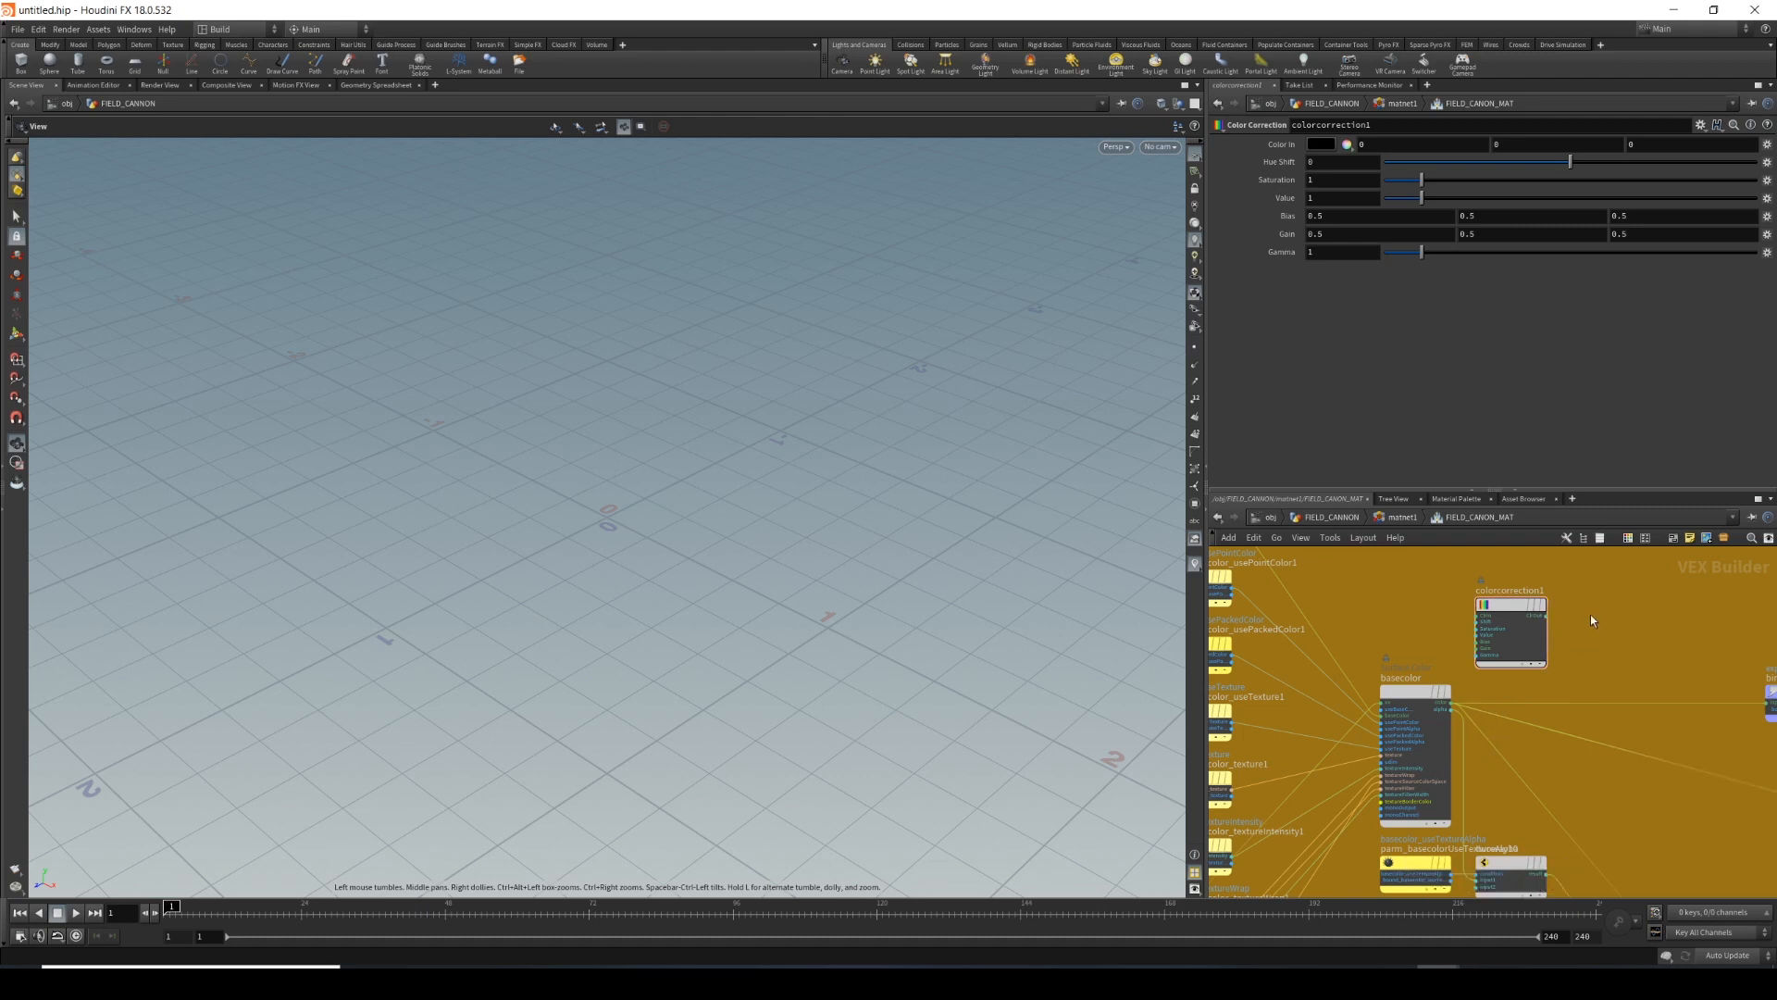
# Add a Null node to the right of the Color Correction node.
pyautogui.press('Tab')
pyautogui.write('nu')
pyautogui.press('BackSpace')
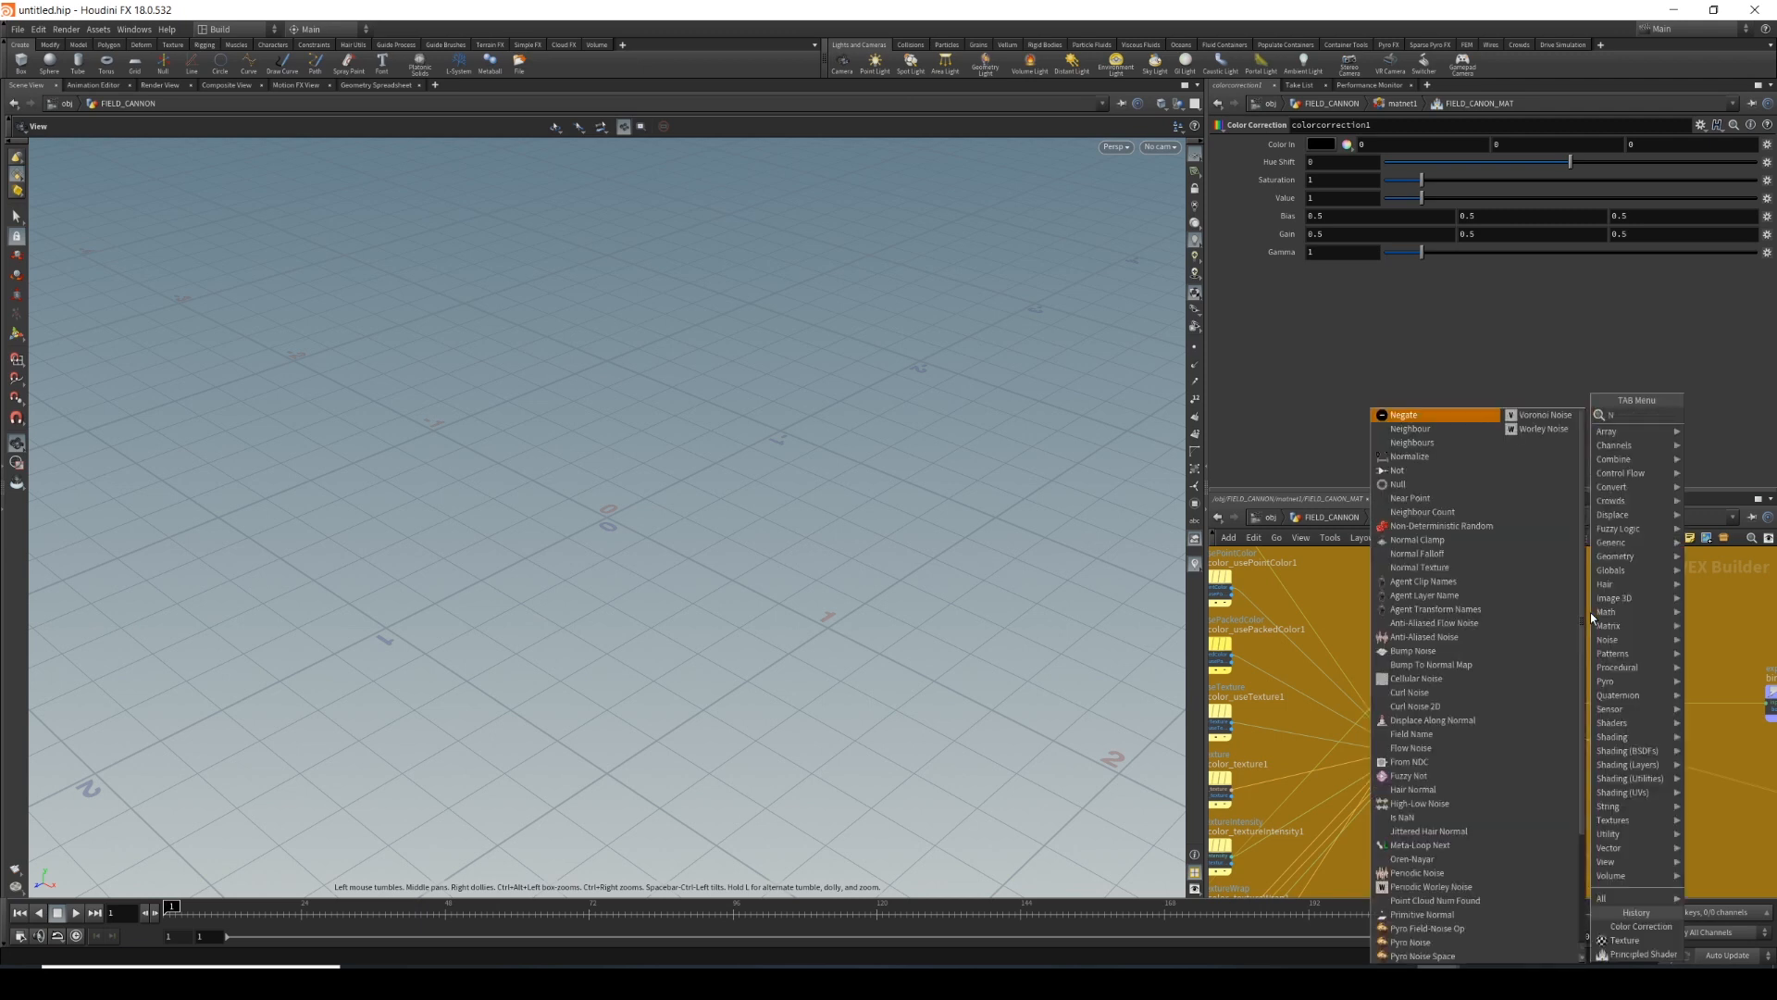
pyautogui.write('ULL')
pyautogui.press('Return')
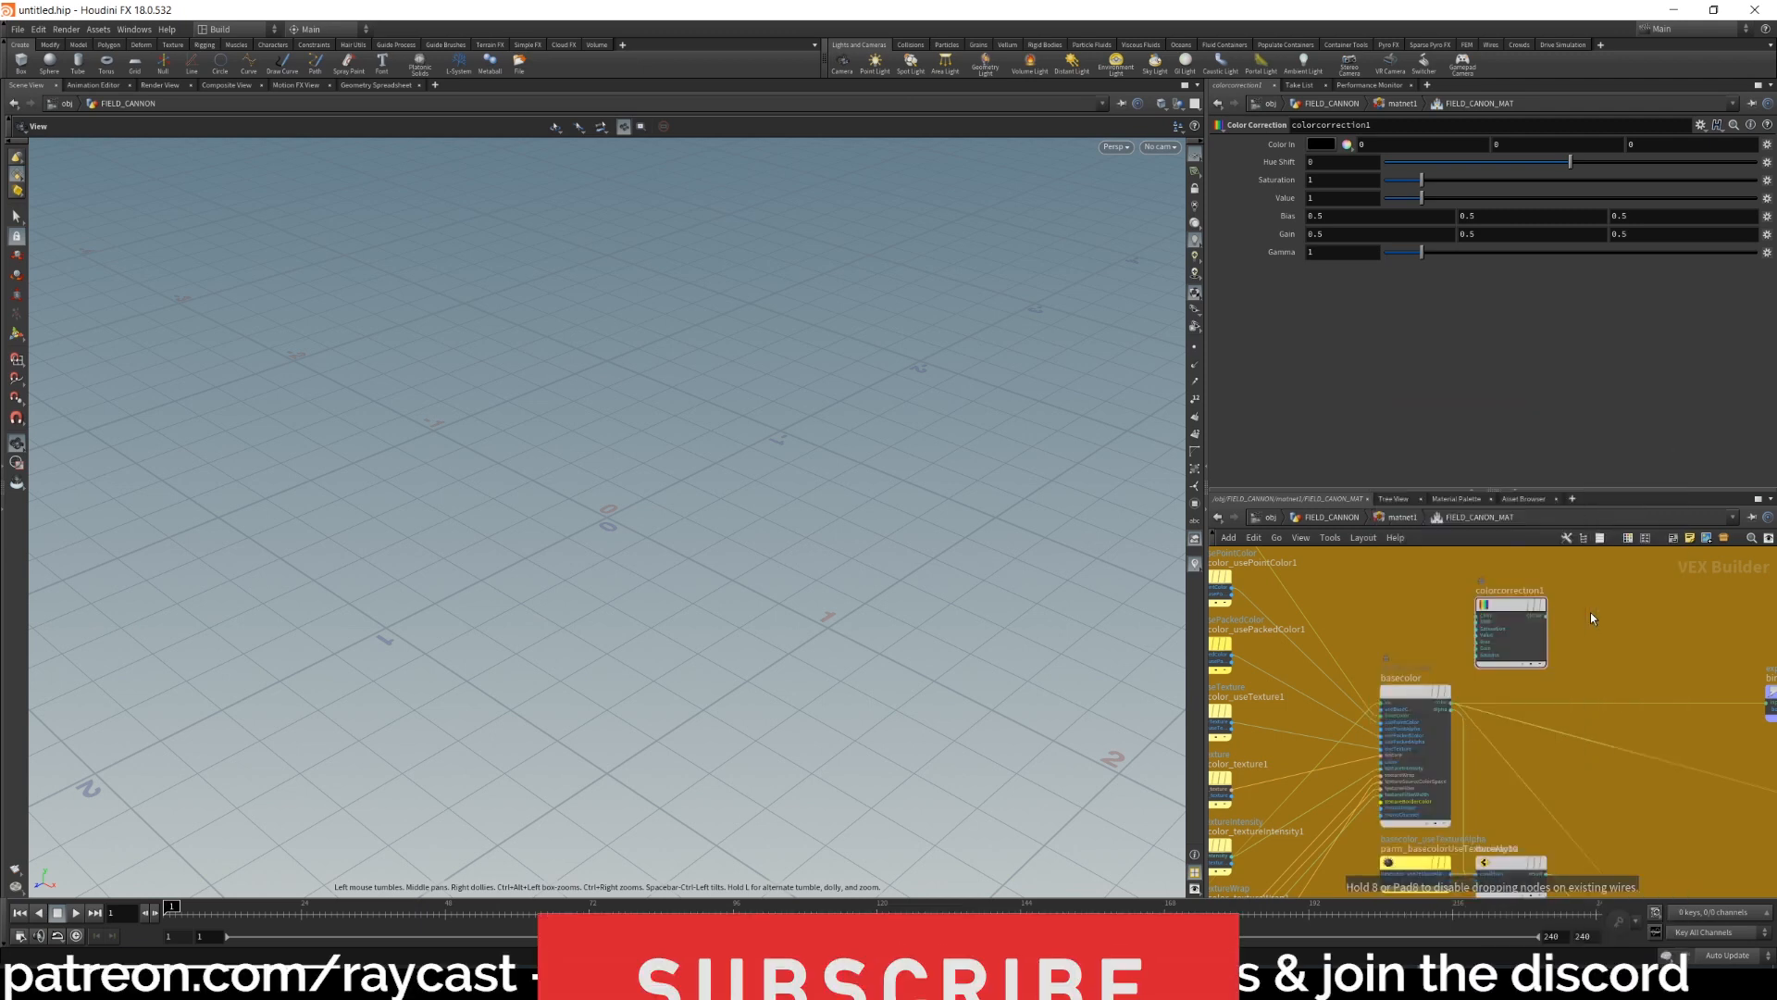
pyautogui.click(1615, 637)
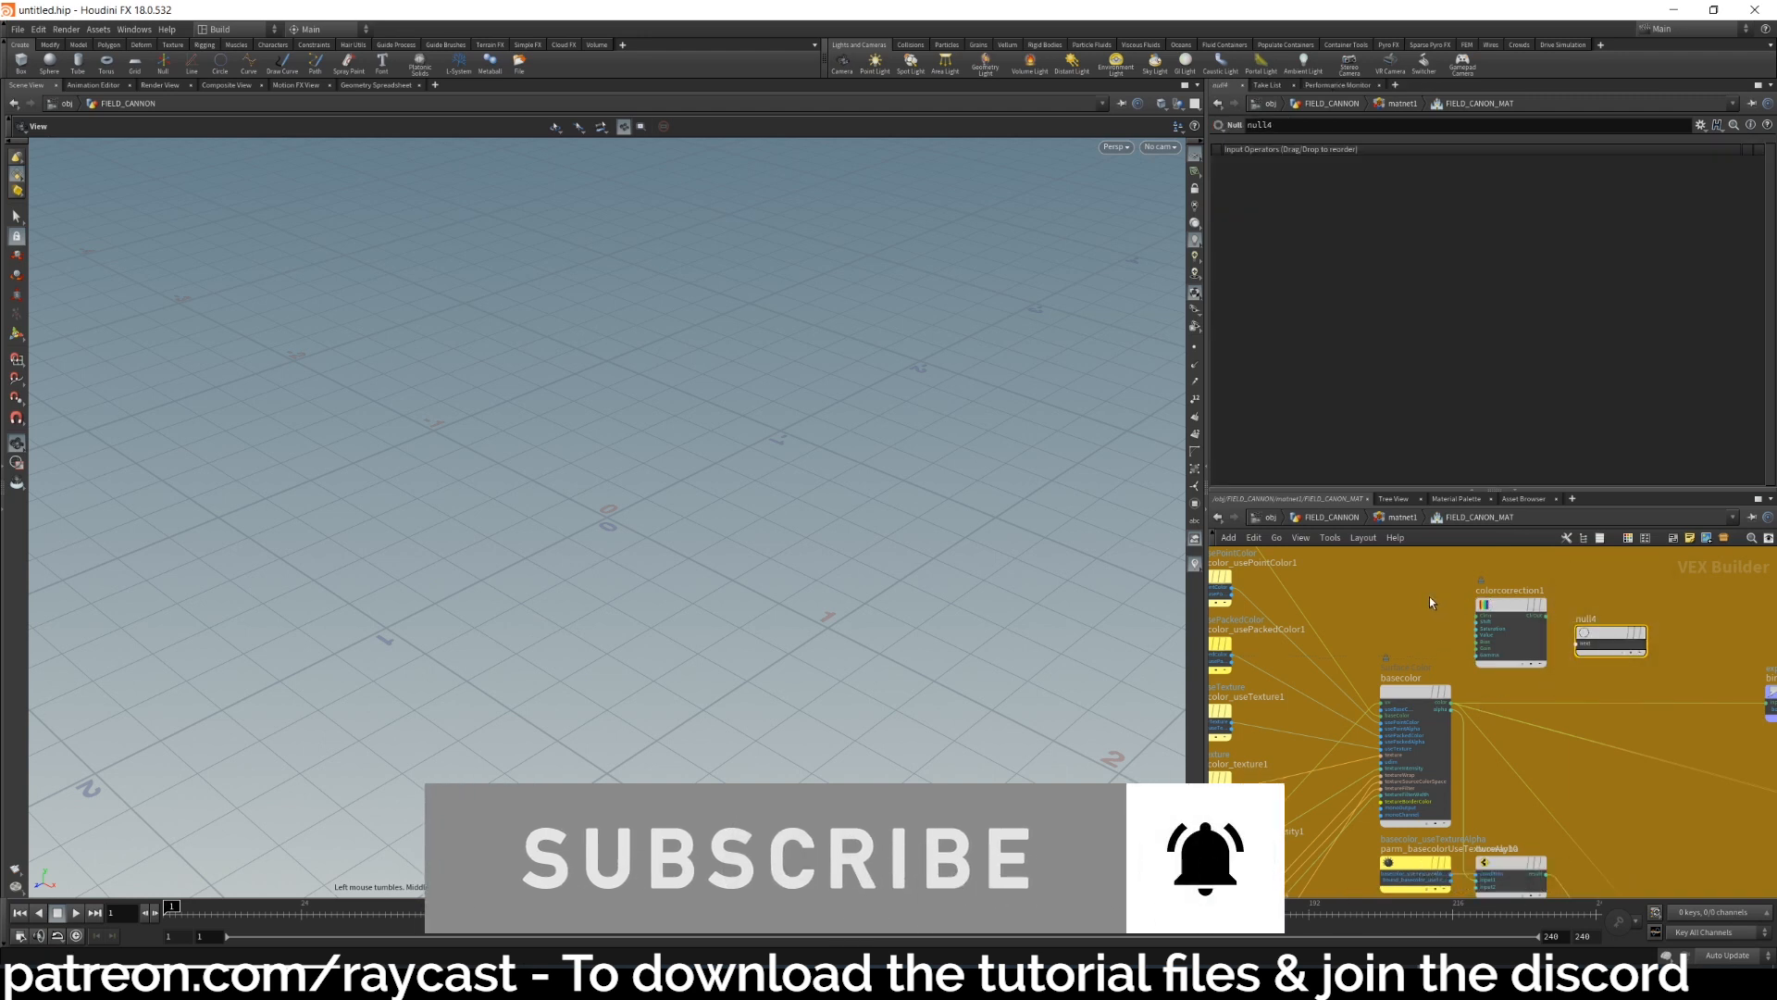
# Delete the added Color Correction and Null nodes from the shader's network.
pyautogui.click(1509, 602)
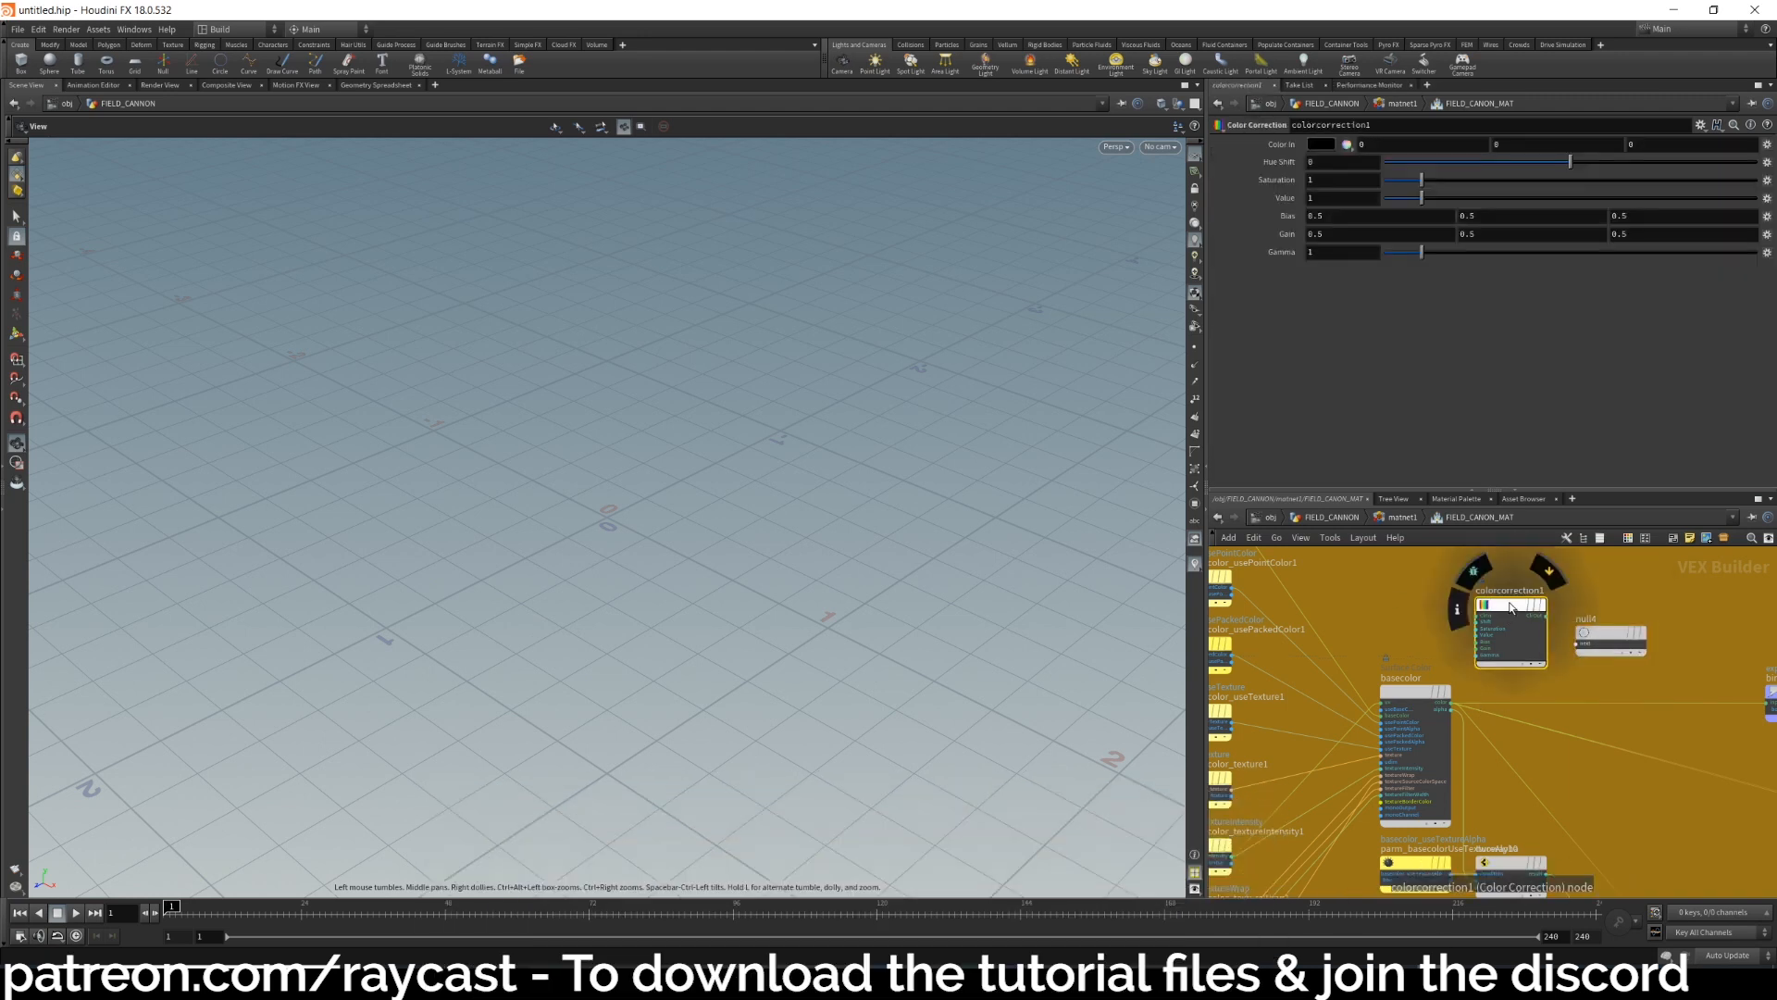
pyautogui.press('Delete')
pyautogui.scroll(-2, 1518, 614)
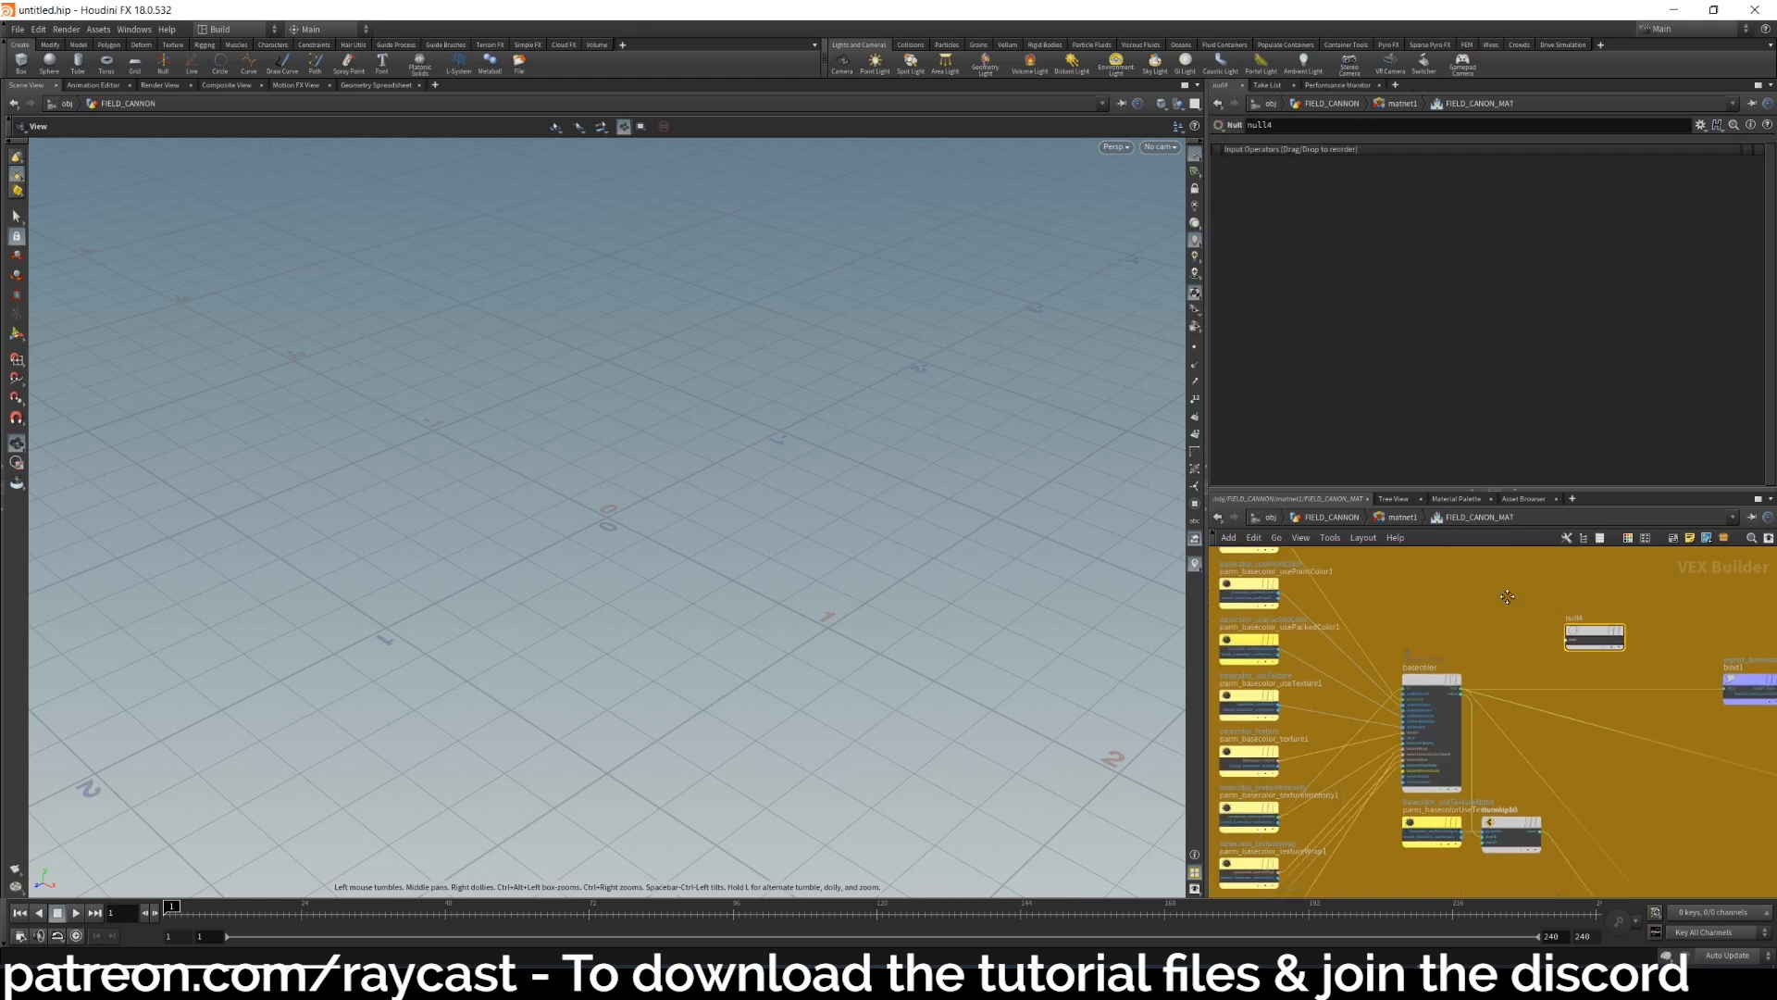
pyautogui.moveTo(1511, 611); pyautogui.dragTo(1510, 597, button='middle')
pyautogui.moveTo(1491, 591); pyautogui.dragTo(1597, 635)
pyautogui.press('Delete')
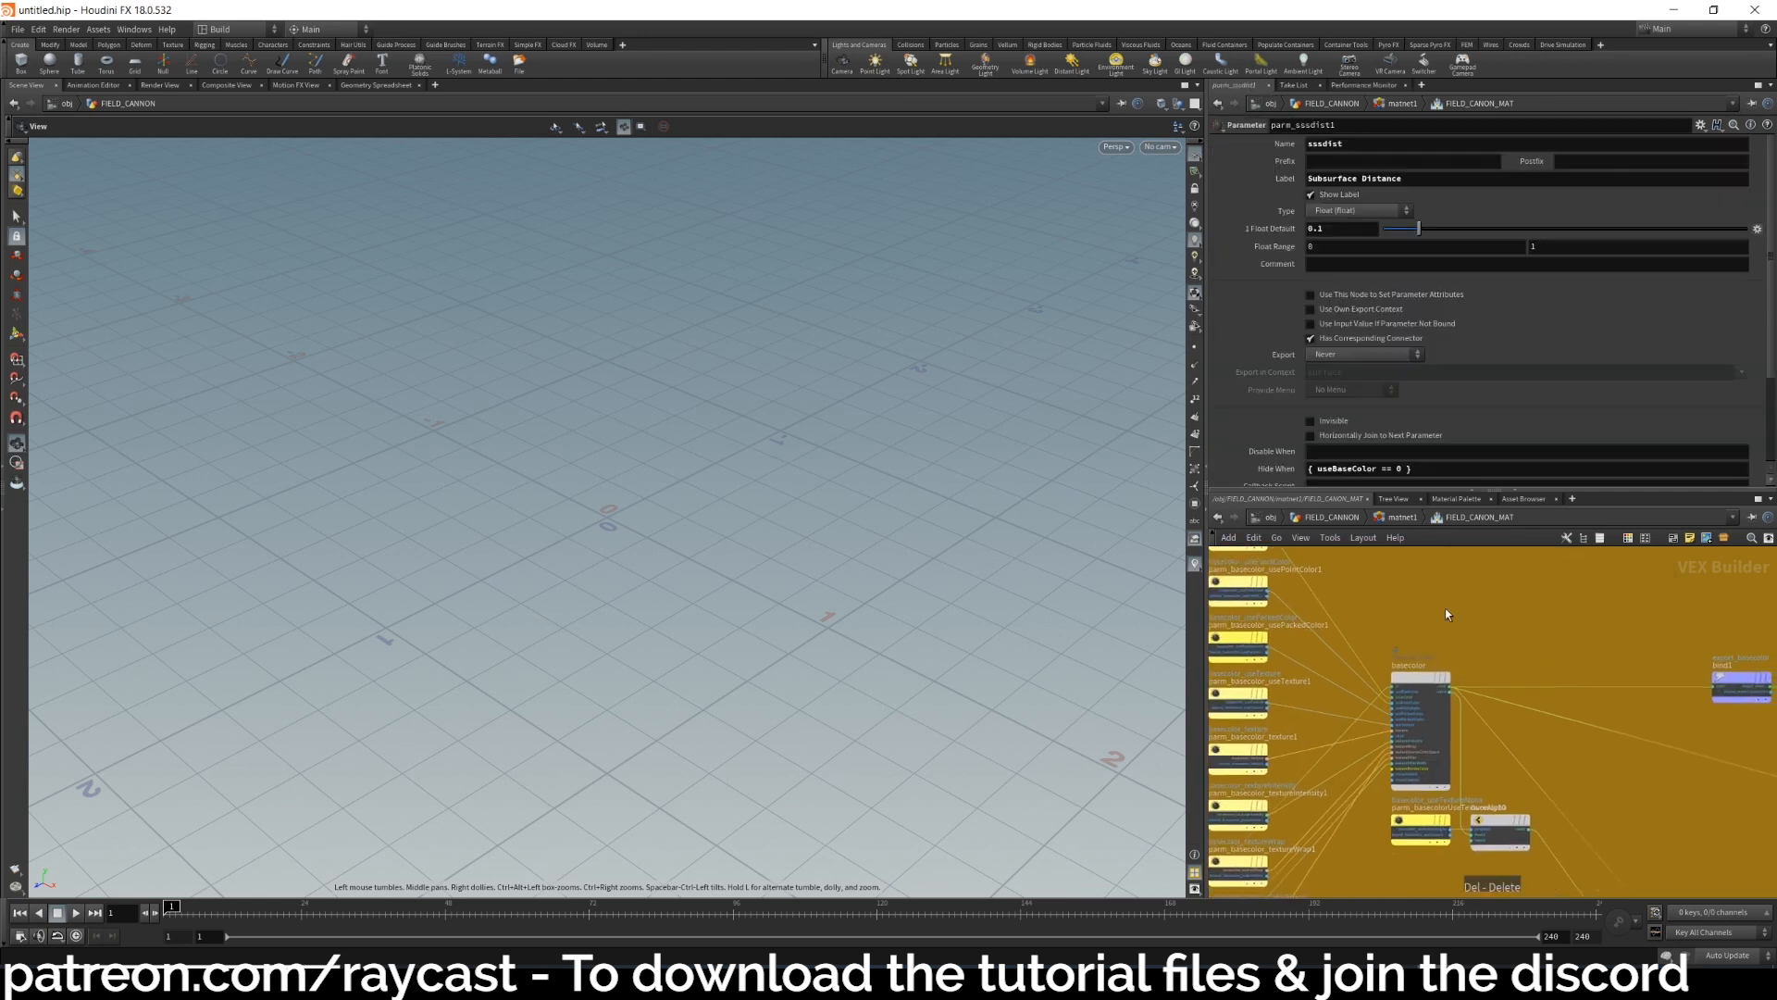
# Return to the material network and select the Texture node.
pyautogui.click(1408, 515)
pyautogui.moveTo(1364, 651); pyautogui.dragTo(1560, 722, button='middle')
pyautogui.moveTo(1567, 625); pyautogui.dragTo(1680, 731)
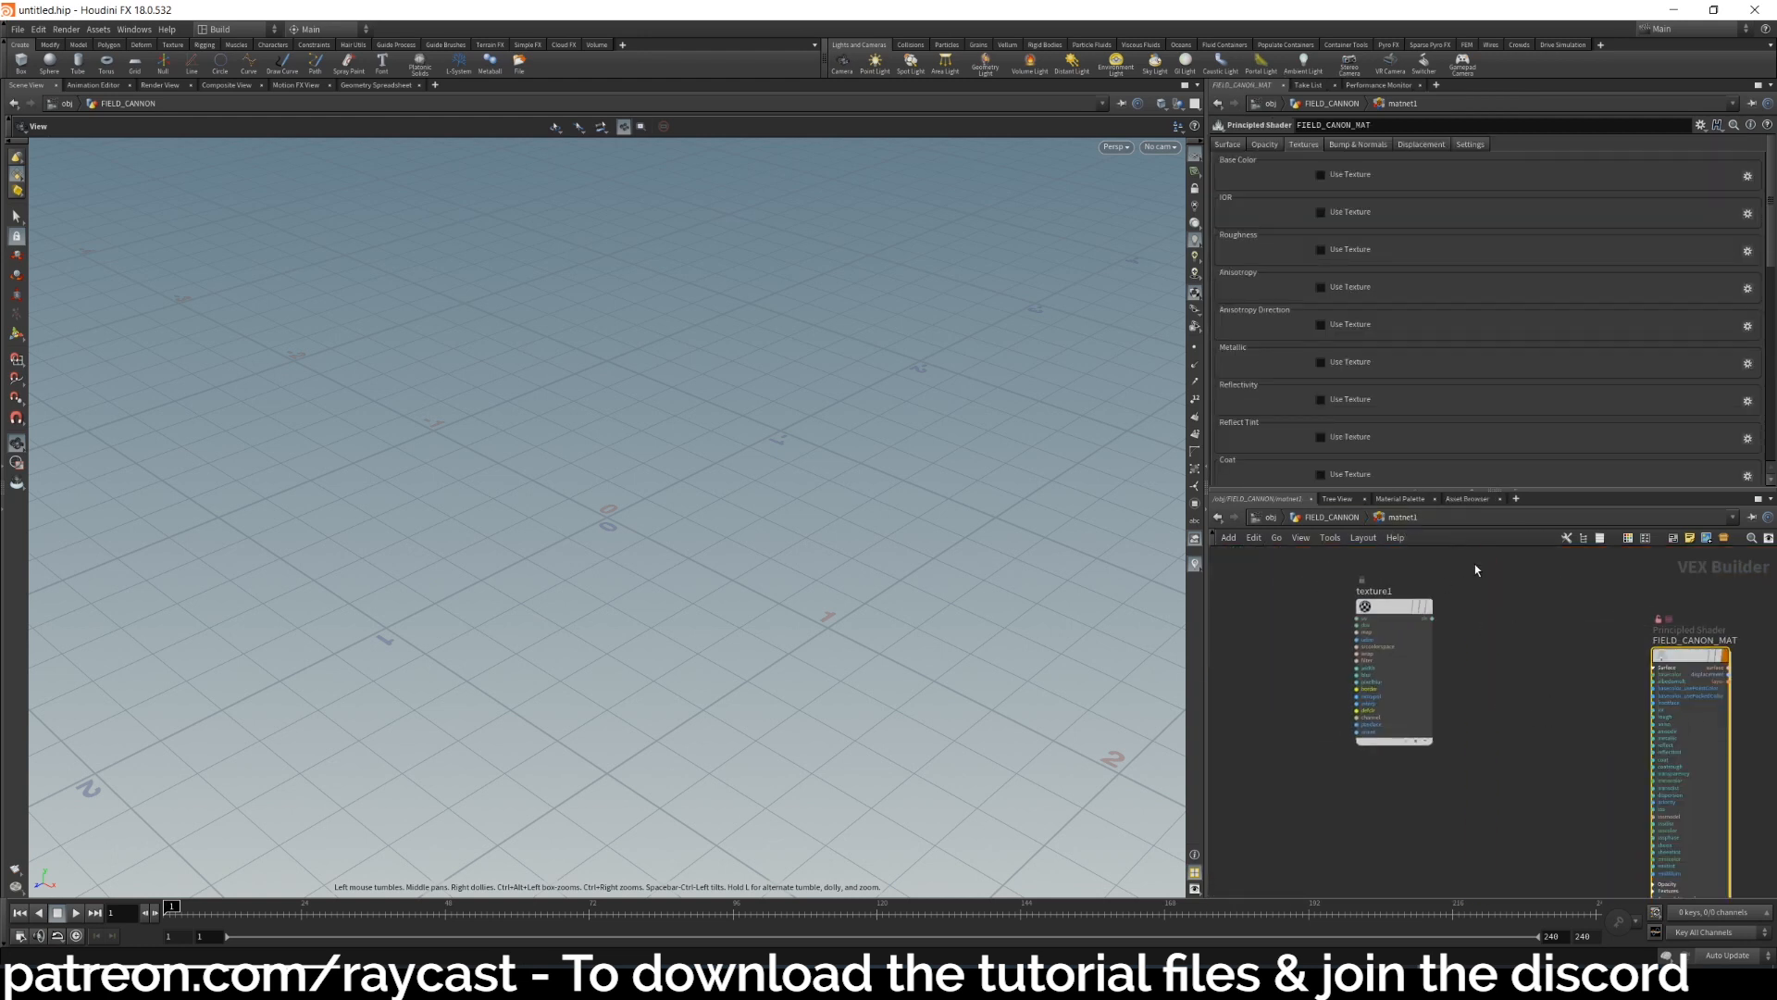
pyautogui.moveTo(1460, 623); pyautogui.dragTo(1256, 682)
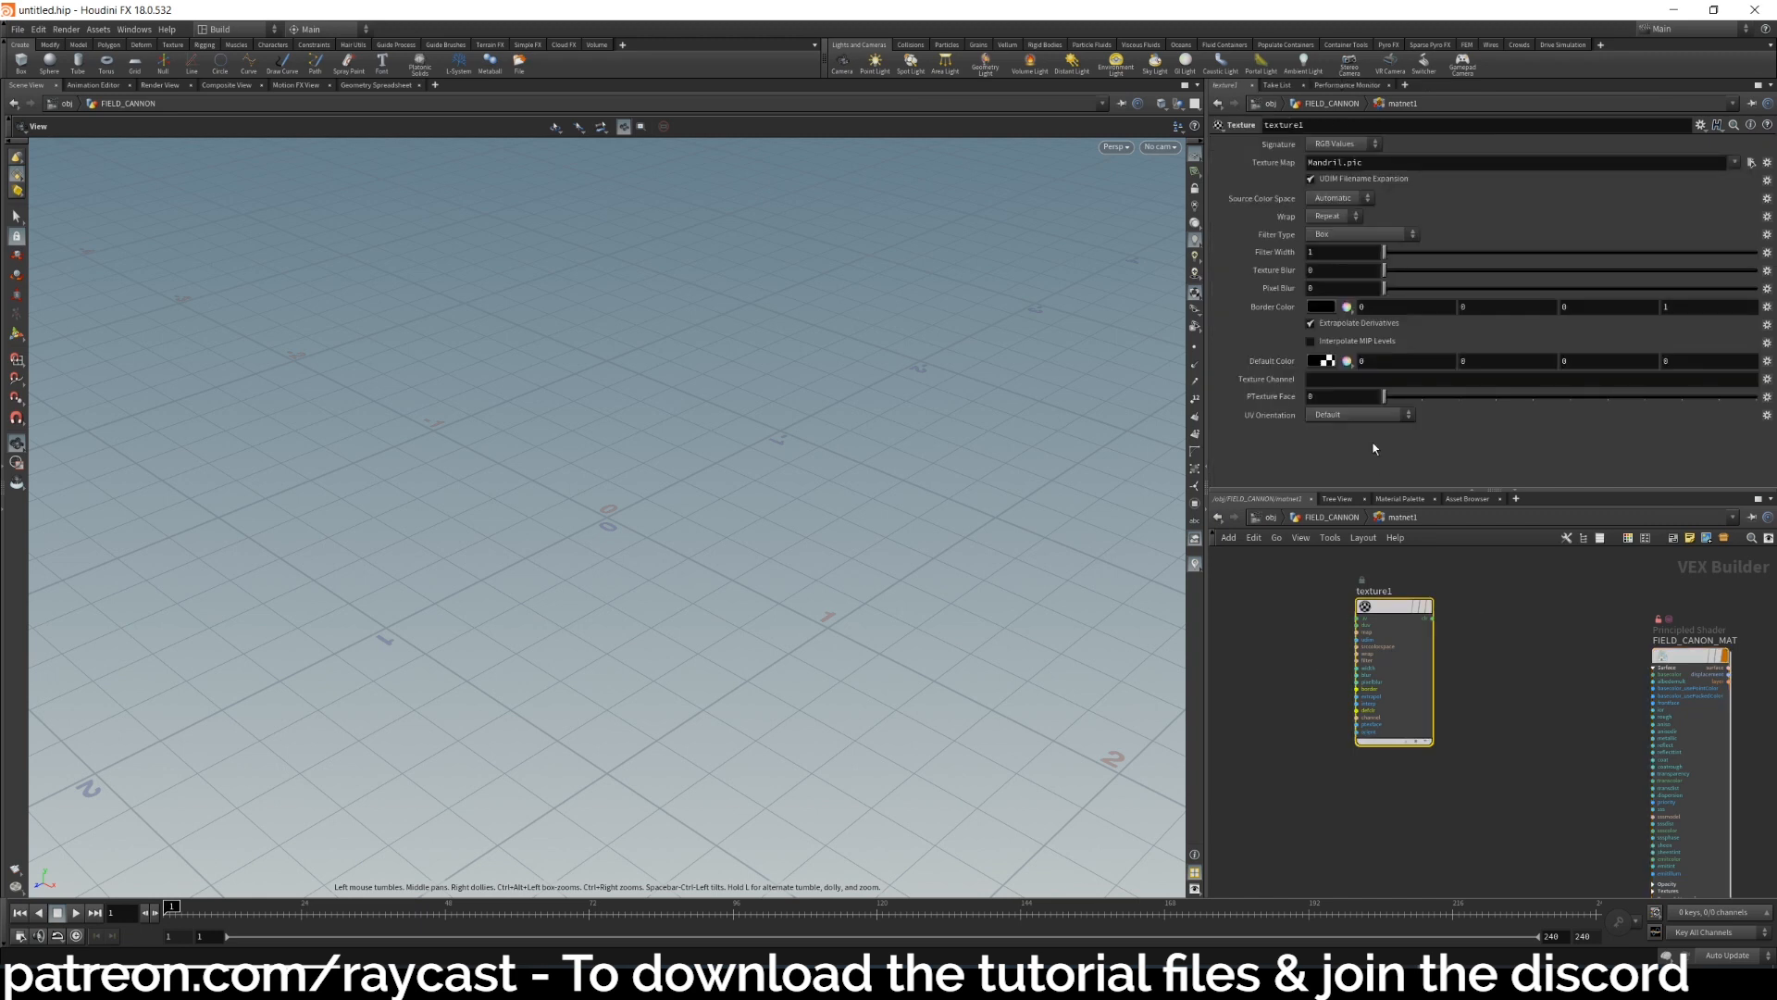
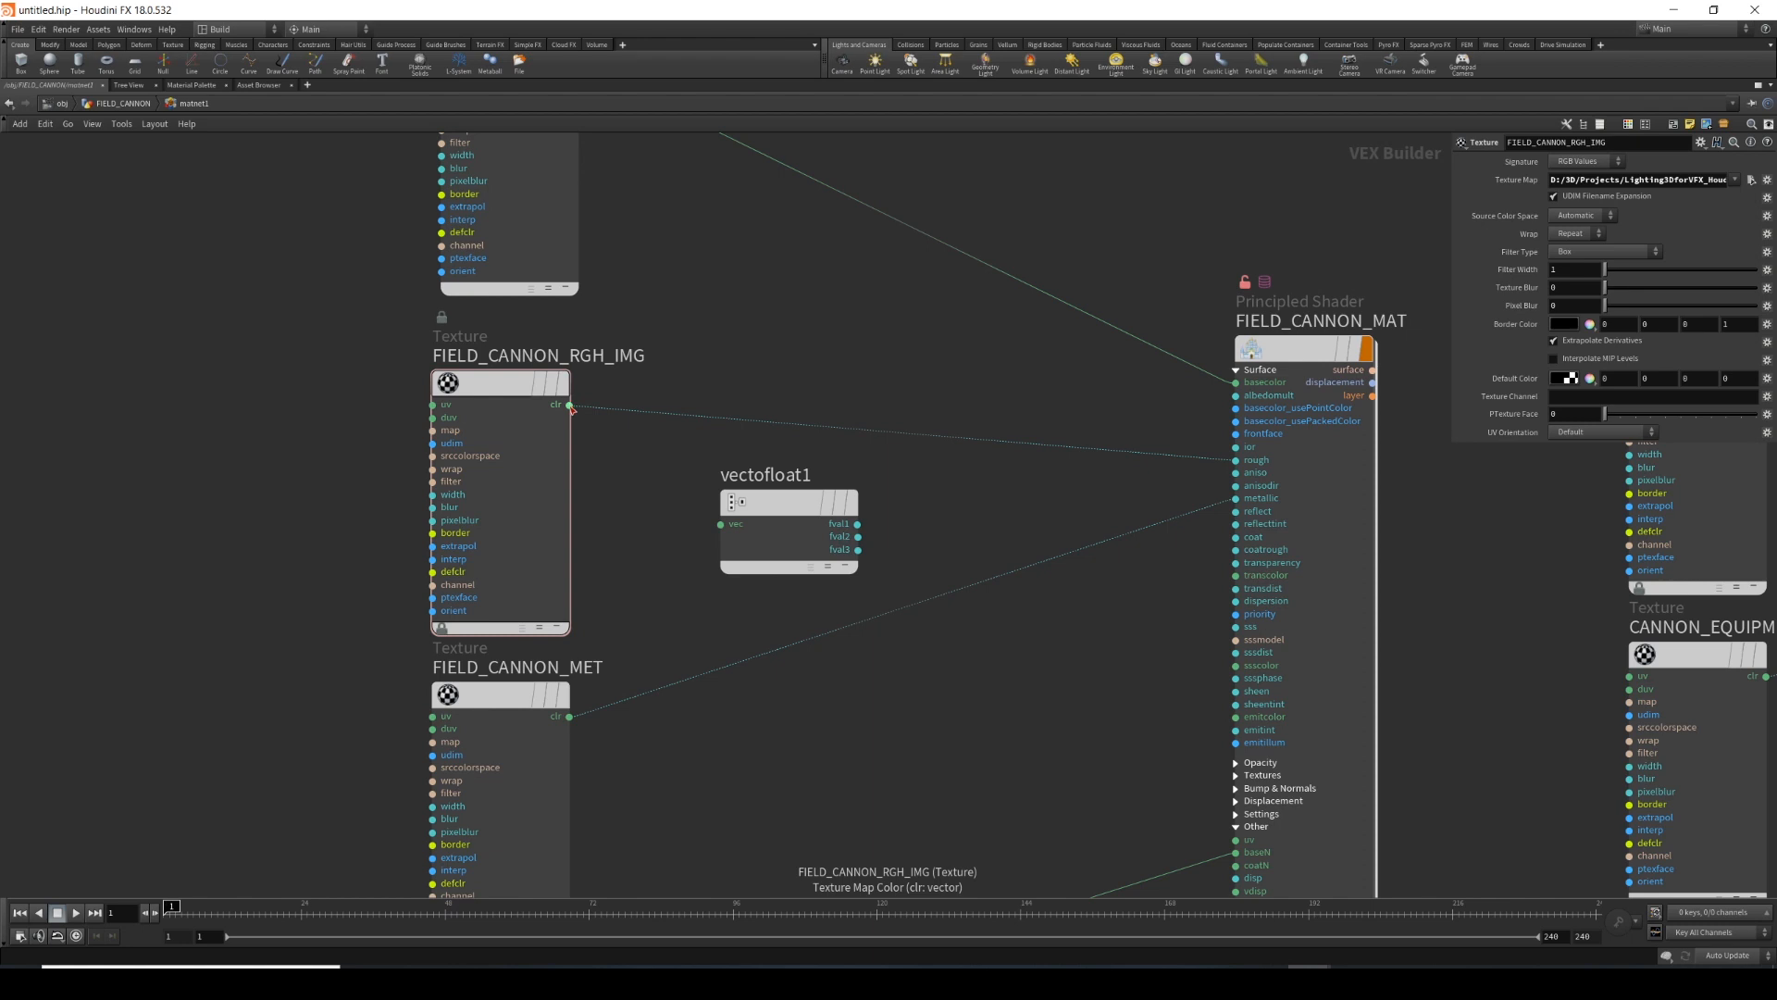
# Connect the colour output of FIELD_CANNON_RGH_IMG to the vector input of the Vector to Float node.
pyautogui.click(570, 405)
pyautogui.click(721, 524)
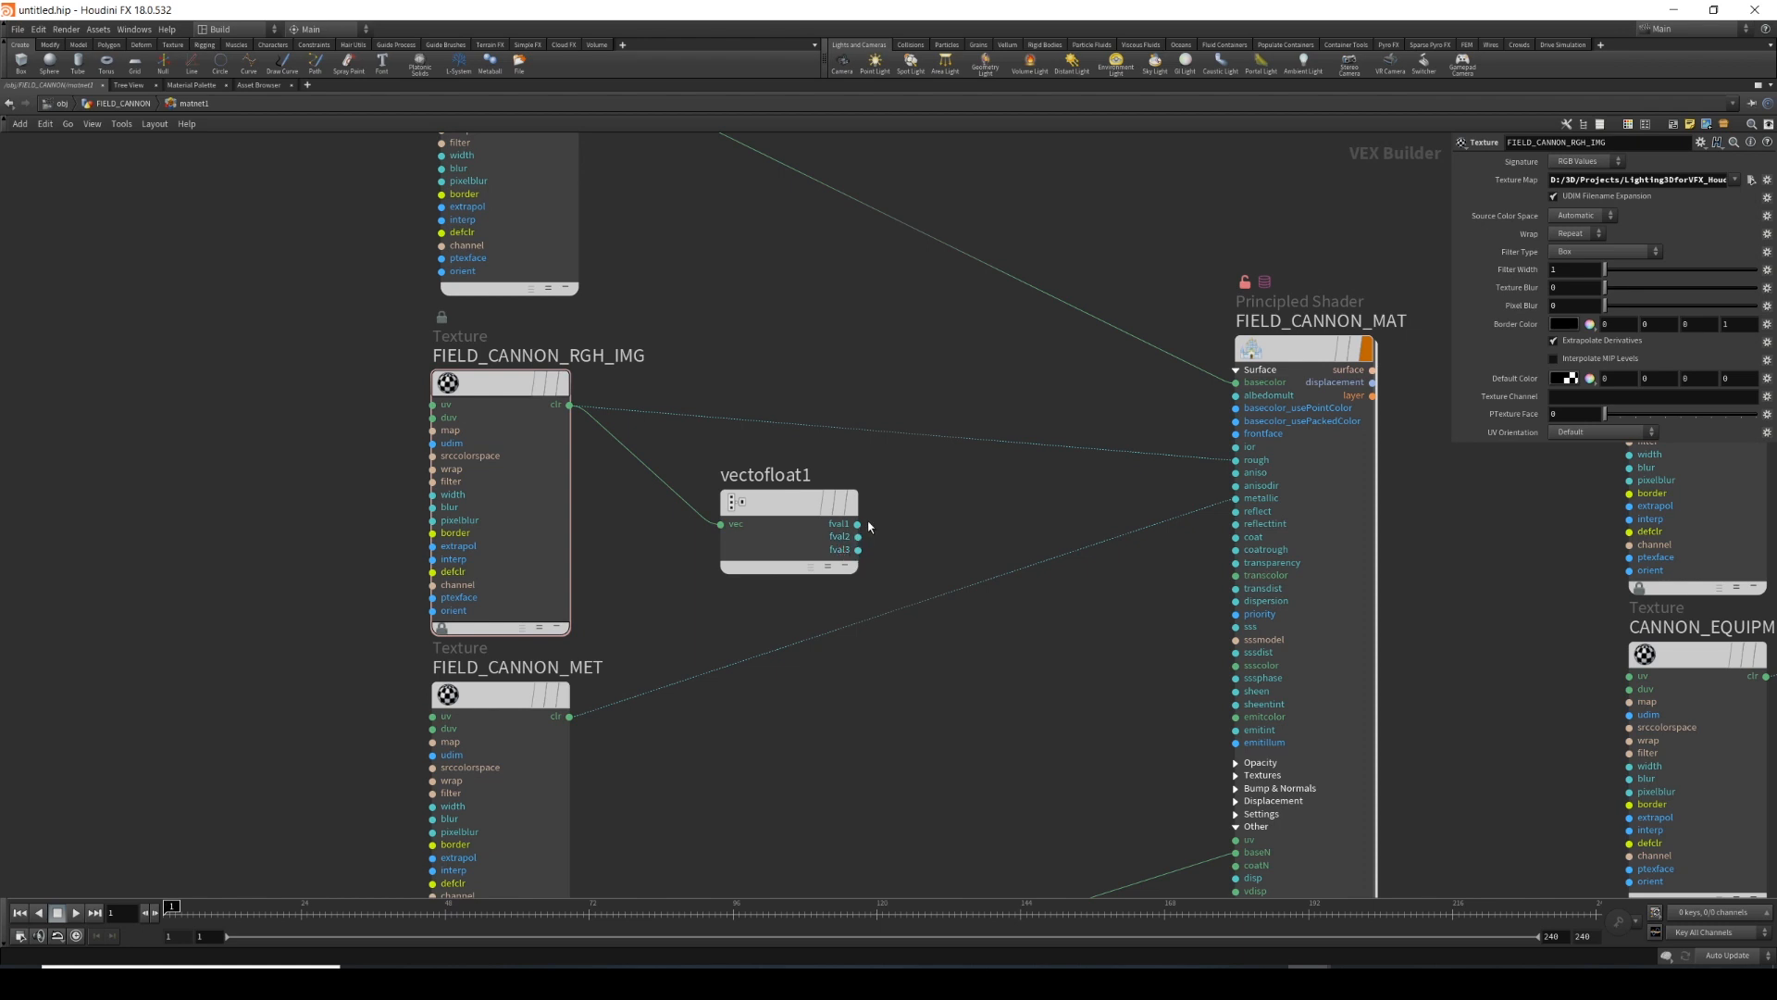
pyautogui.moveTo(916, 477); pyautogui.dragTo(720, 568)
pyautogui.scroll(-2, 1064, 792)
pyautogui.moveTo(1039, 797); pyautogui.dragTo(1010, 666, button='middle')
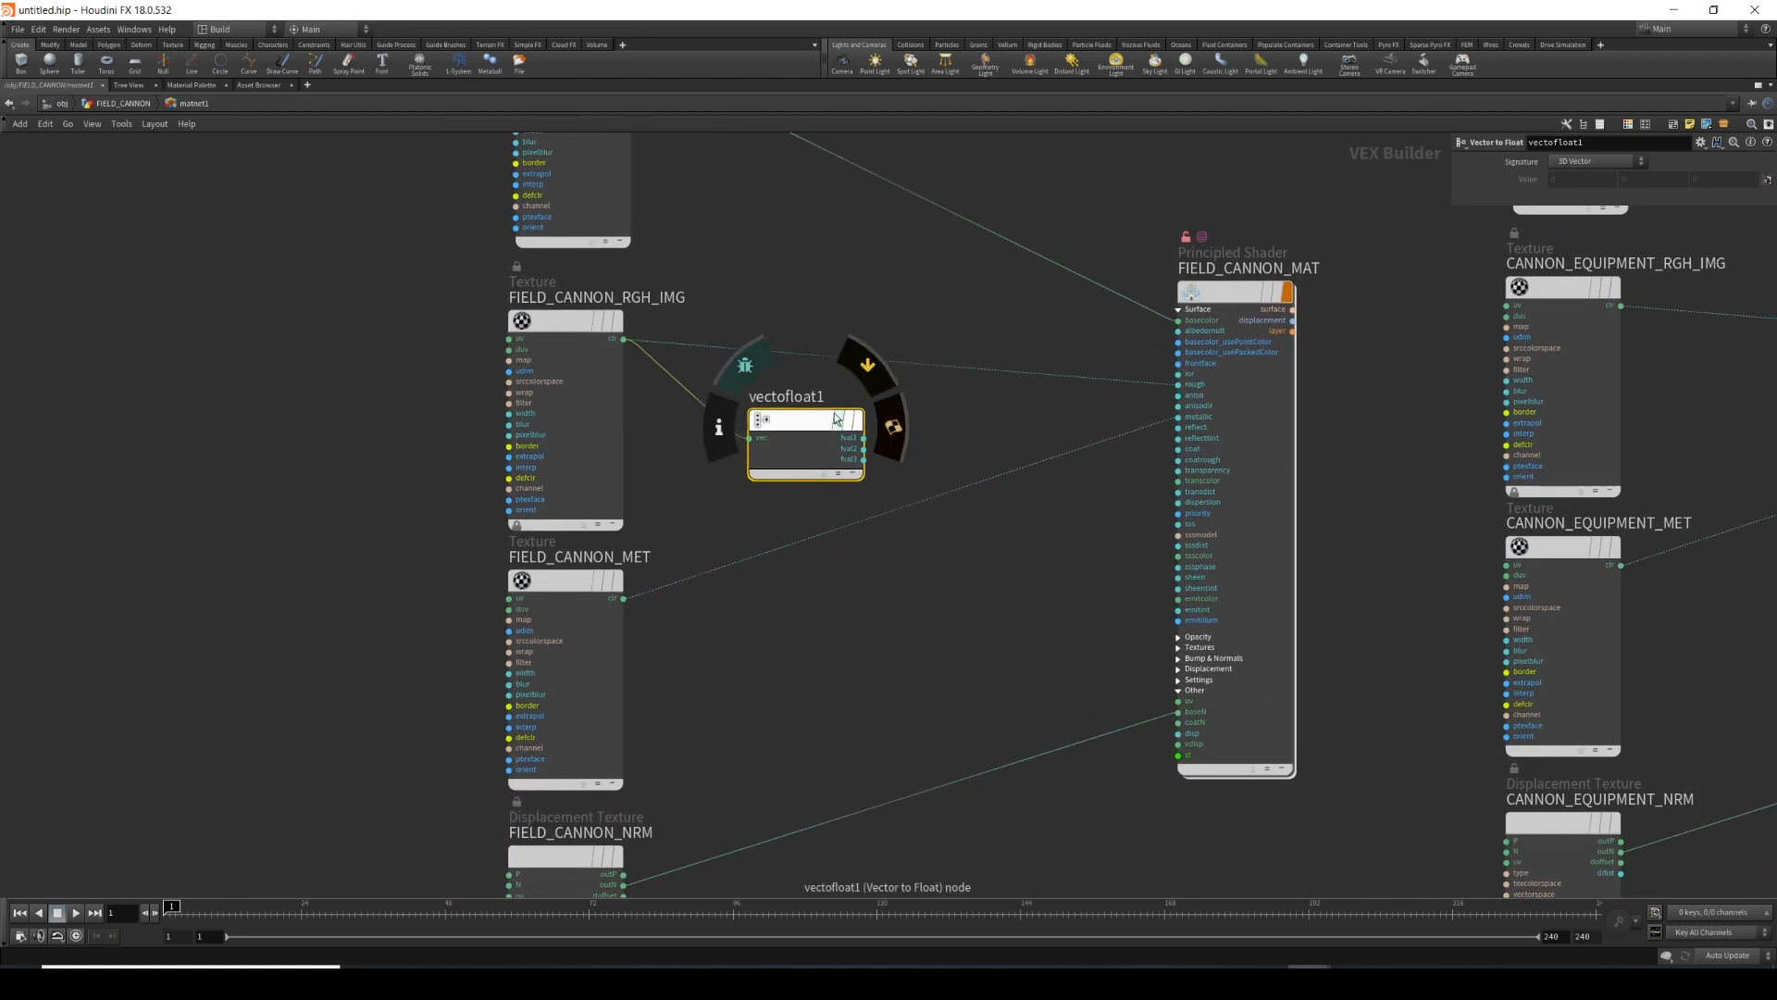
pyautogui.moveTo(1015, 503); pyautogui.dragTo(1055, 793, button='middle')
pyautogui.click(1039, 342)
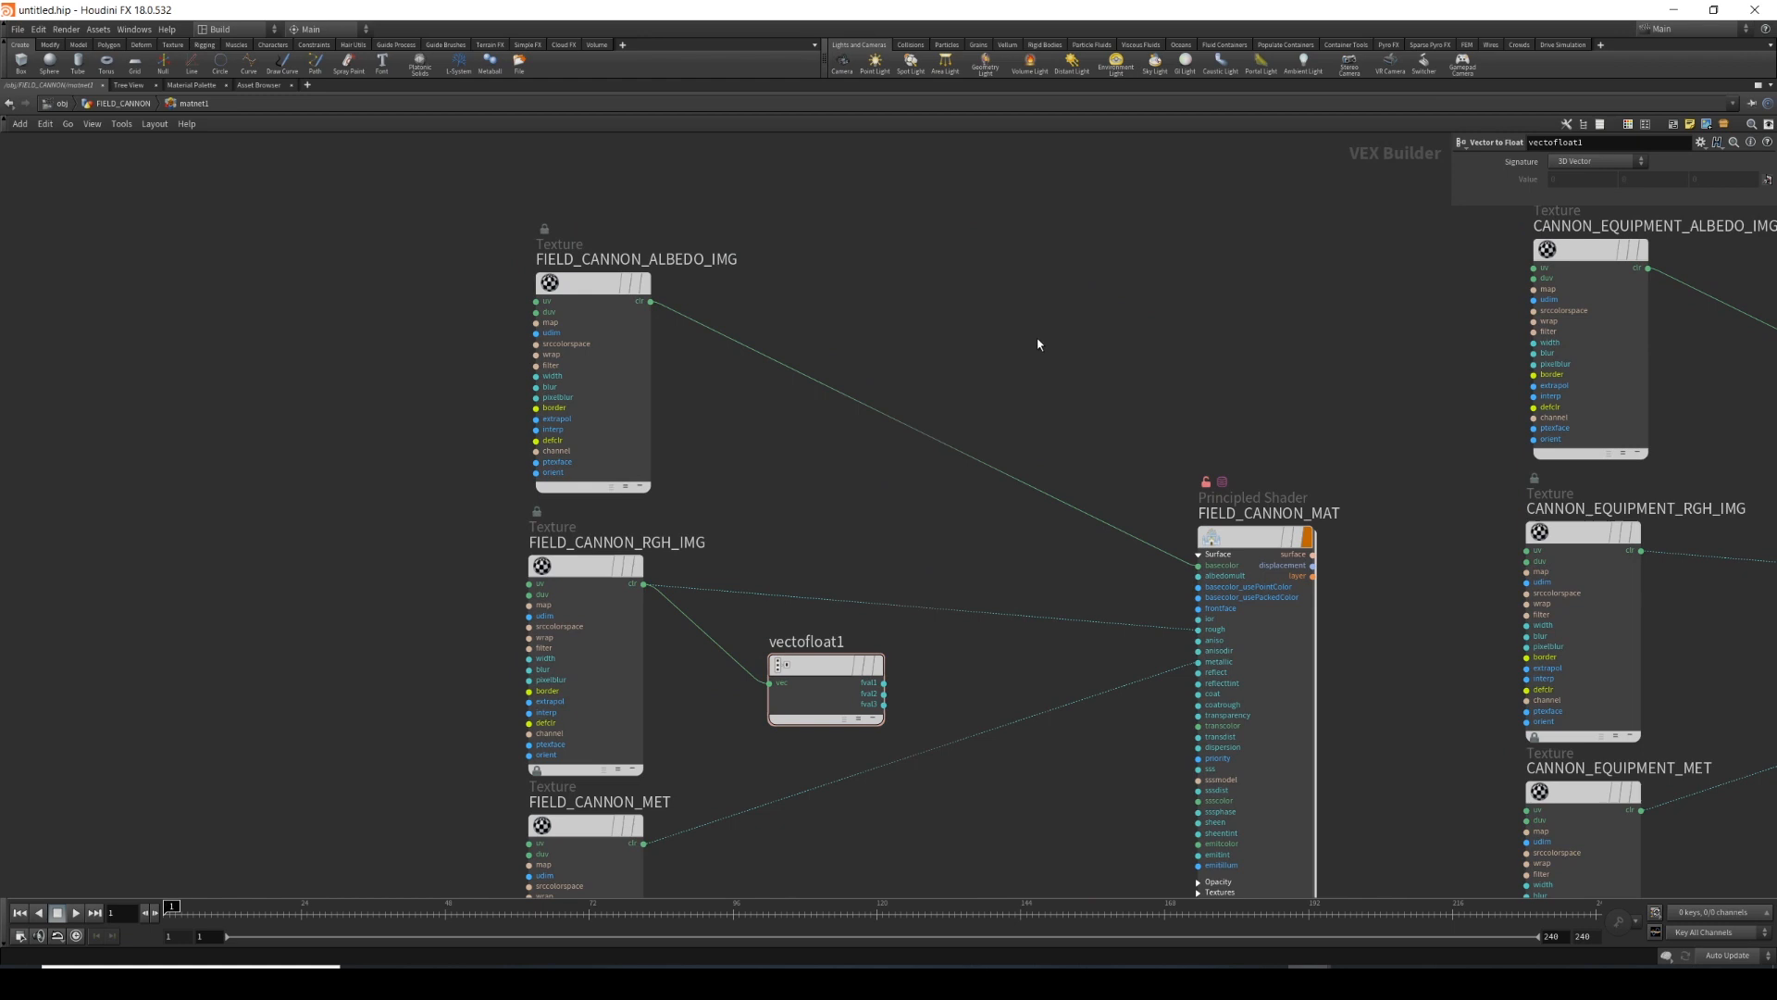
pyautogui.moveTo(672, 621); pyautogui.dragTo(684, 457, button='middle')
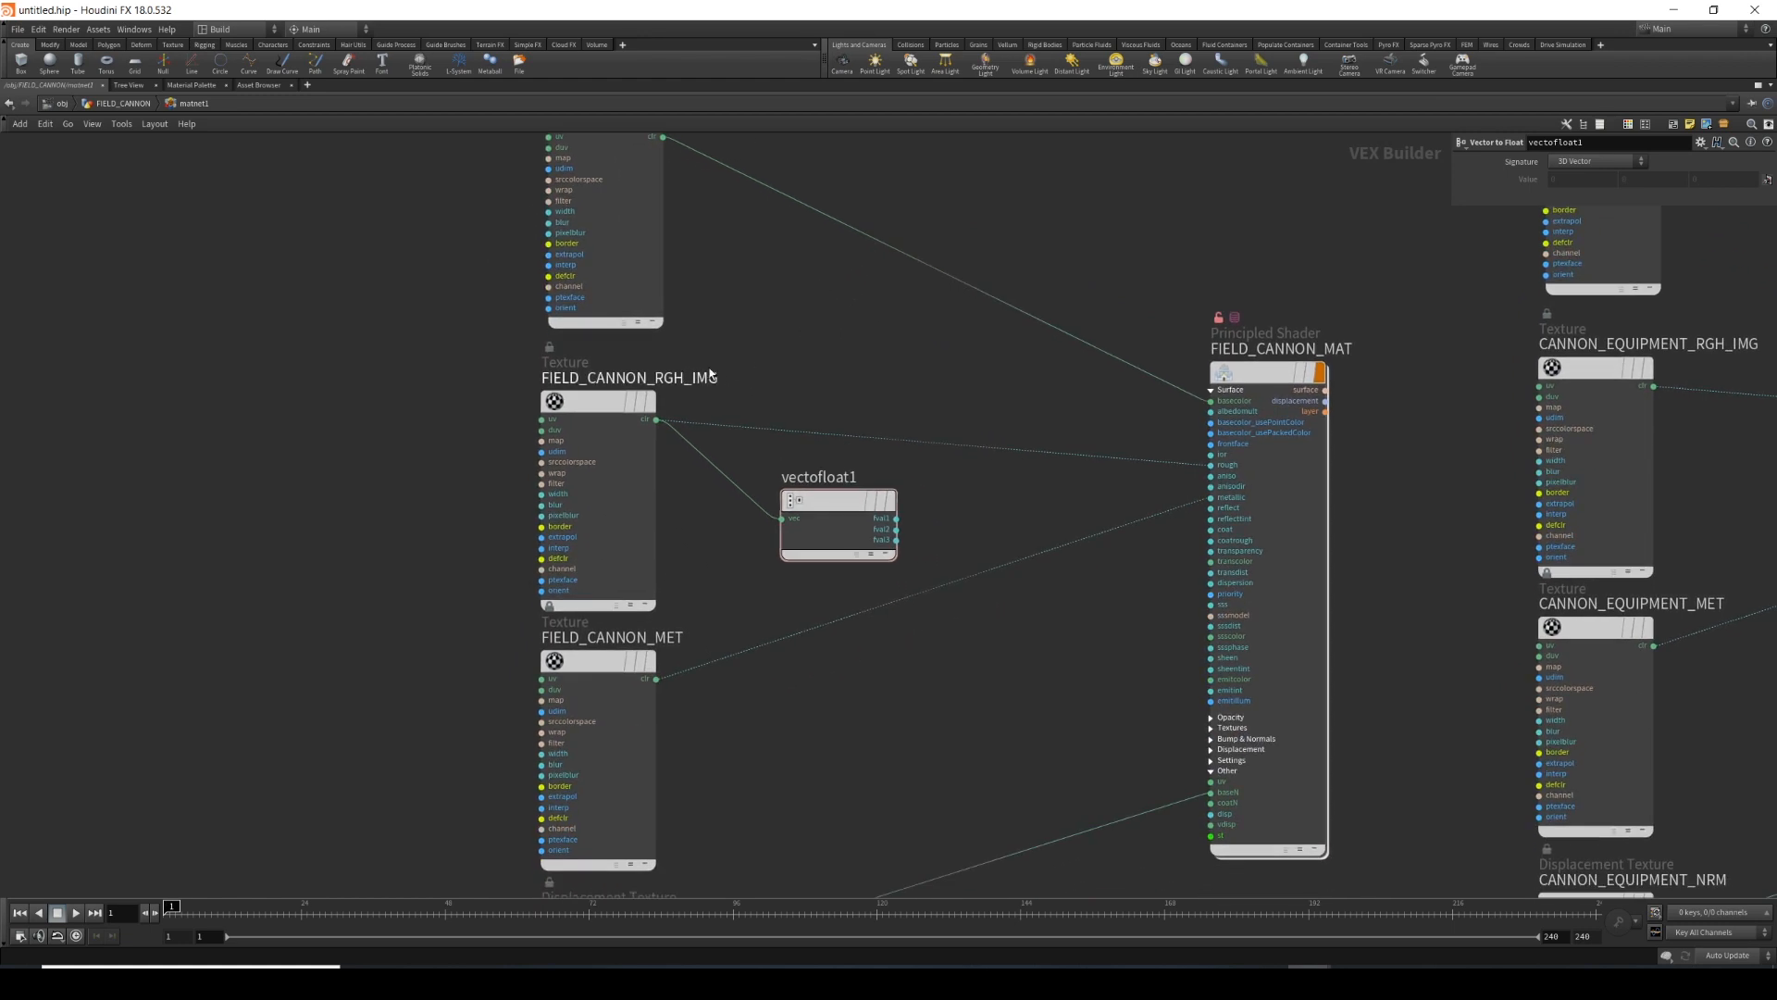
pyautogui.click(899, 519)
pyautogui.press('Escape')
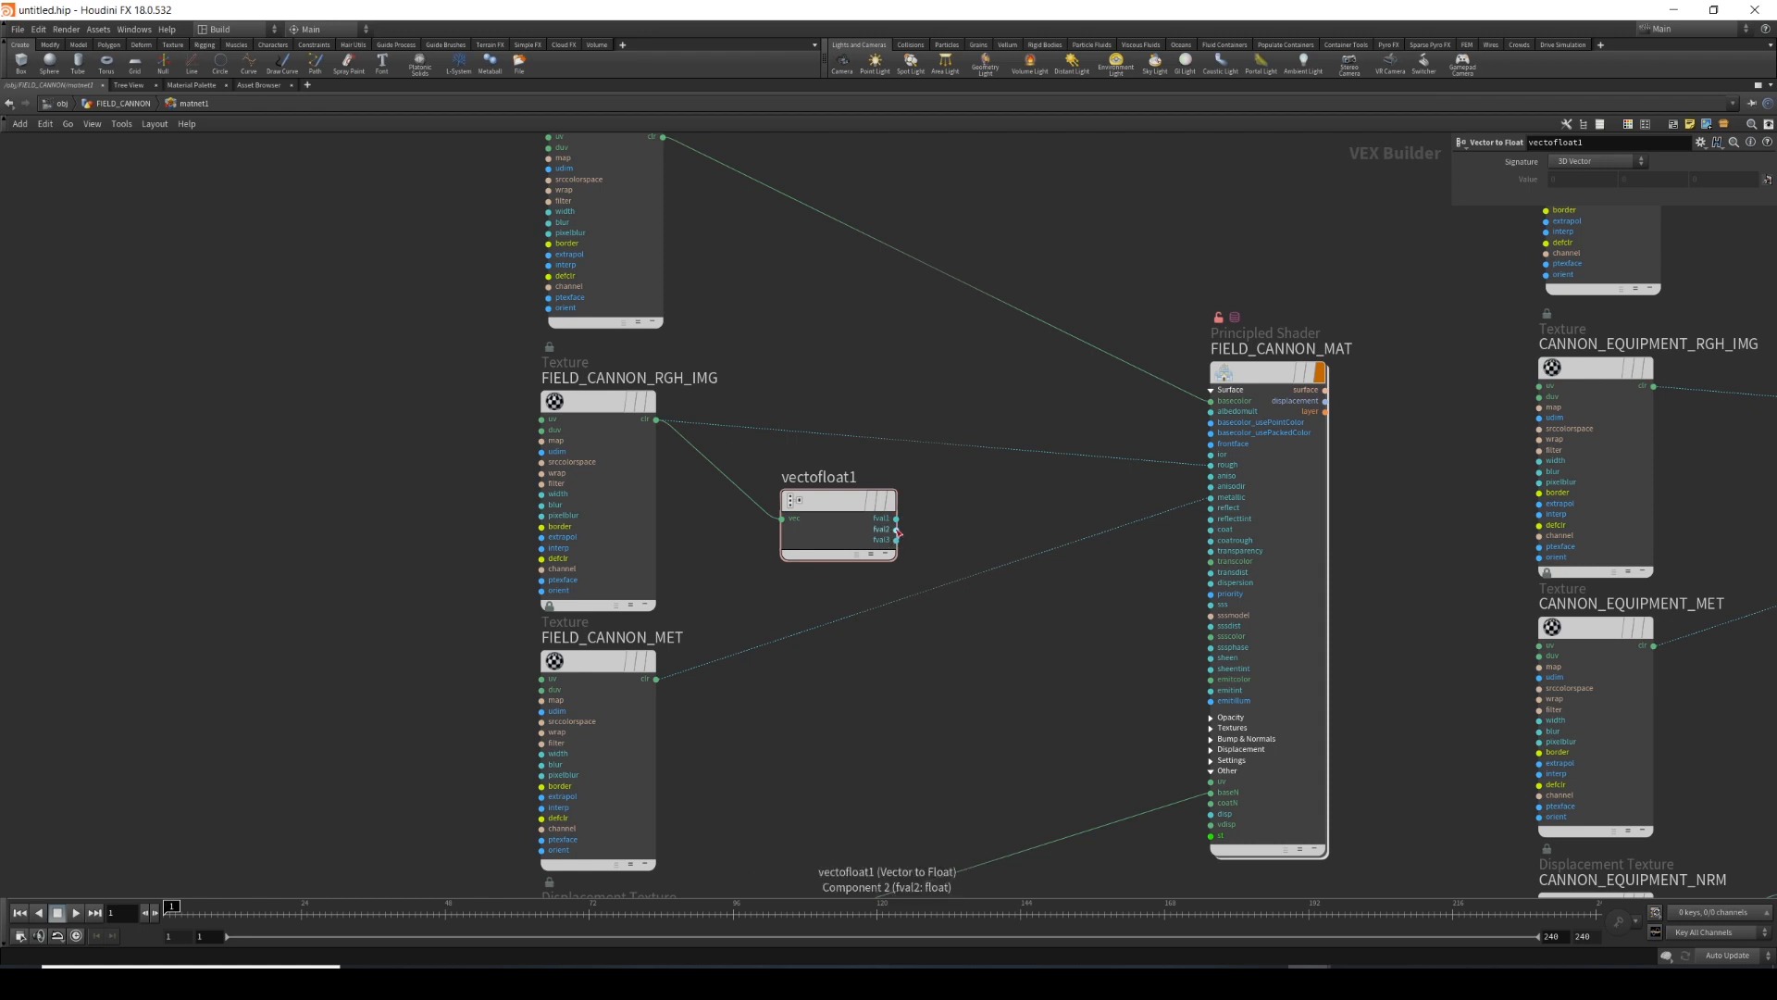
# Add a Bind Export node above the FIELD_CANNON_MAT shader, level with the albedo texture.
pyautogui.moveTo(952, 515); pyautogui.dragTo(903, 613, button='middle')
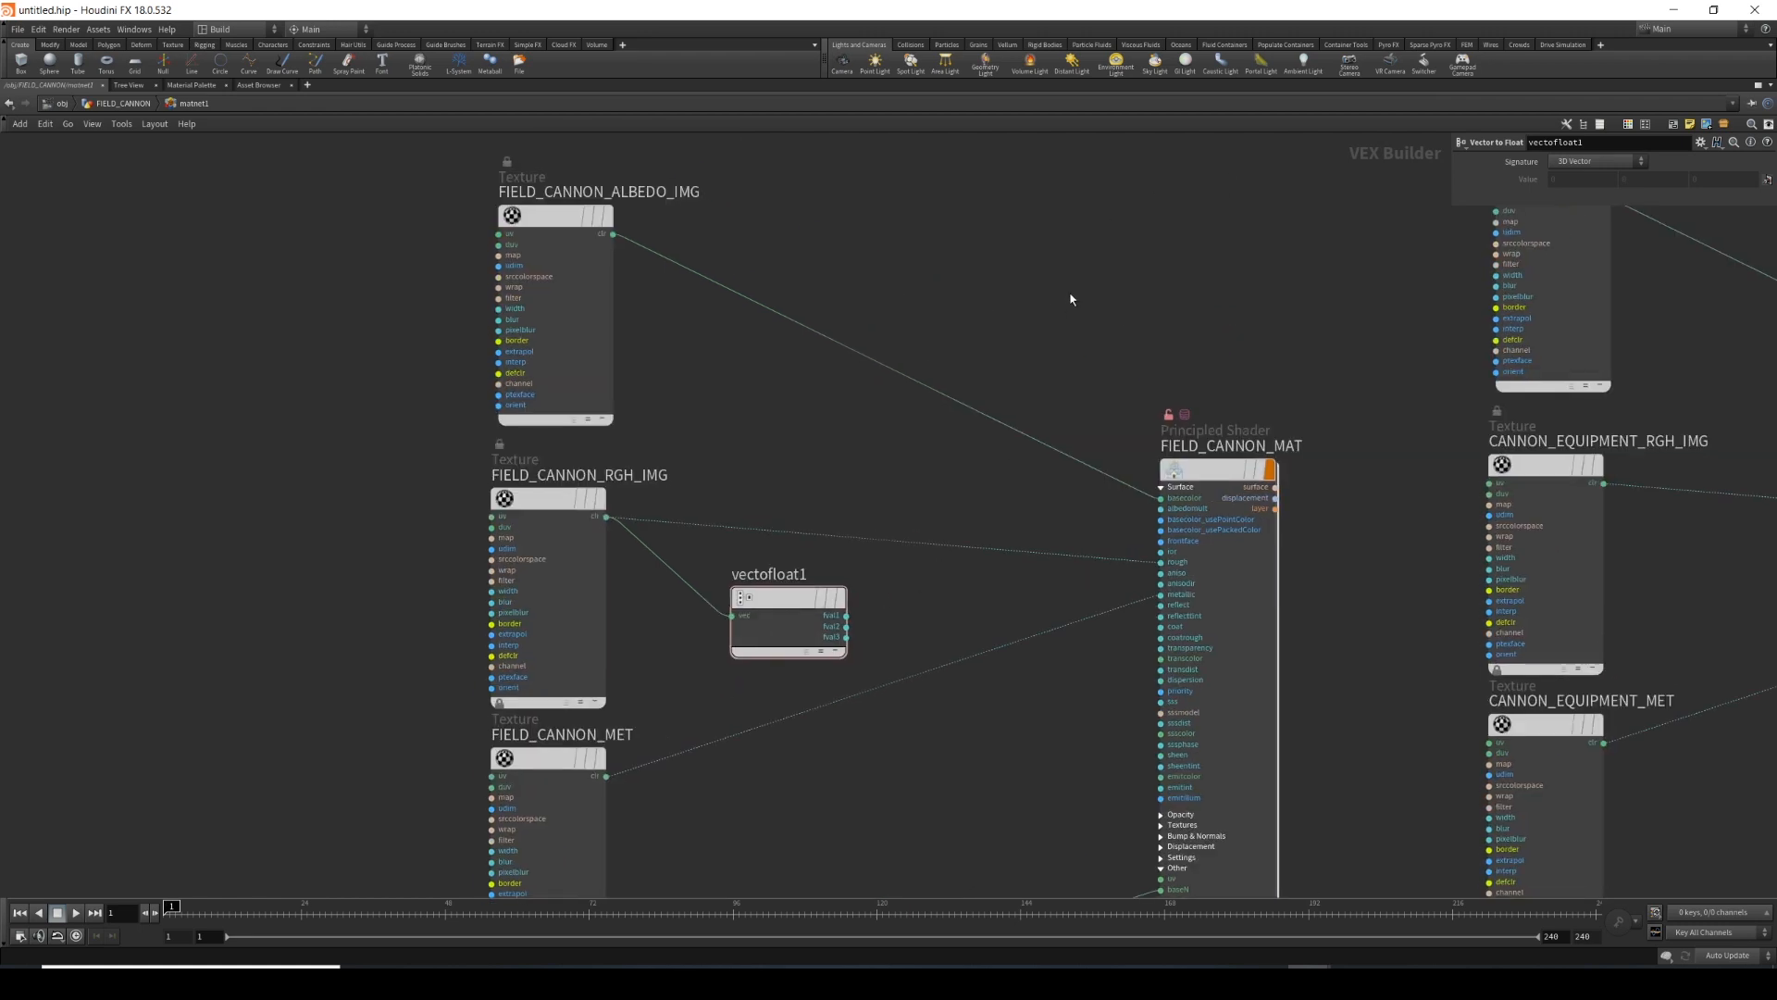
pyautogui.press('Tab')
pyautogui.write('bind')
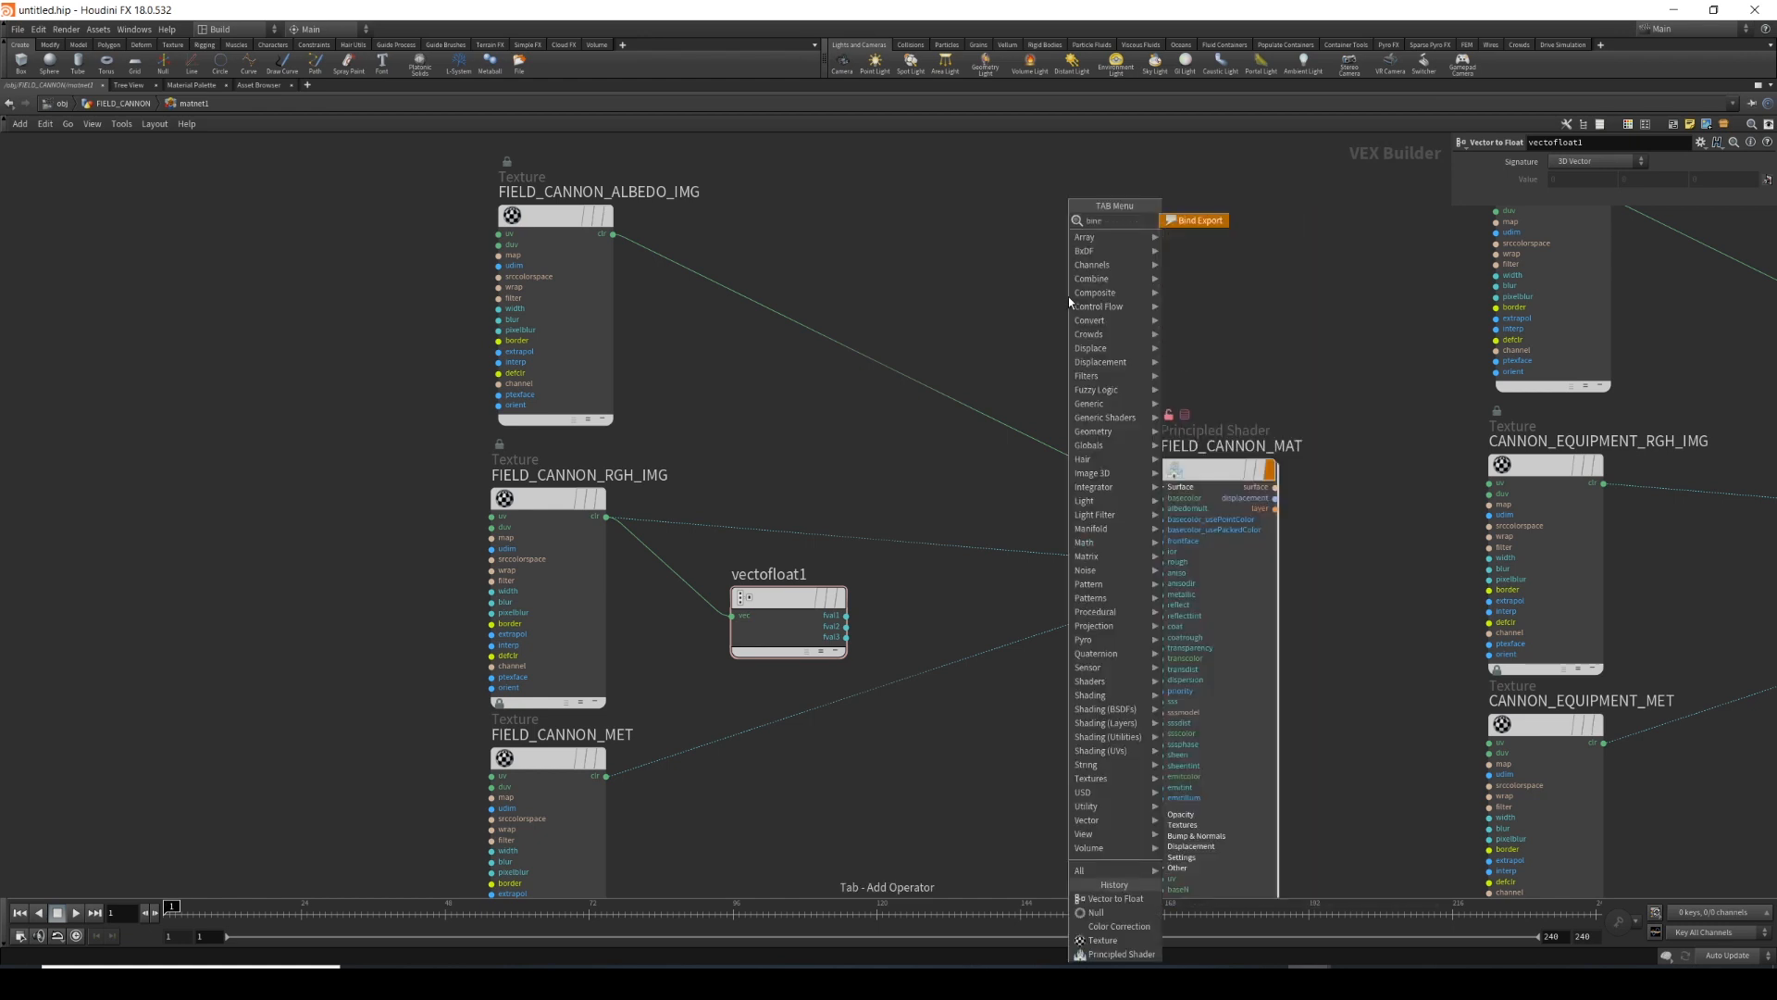
pyautogui.press('Return')
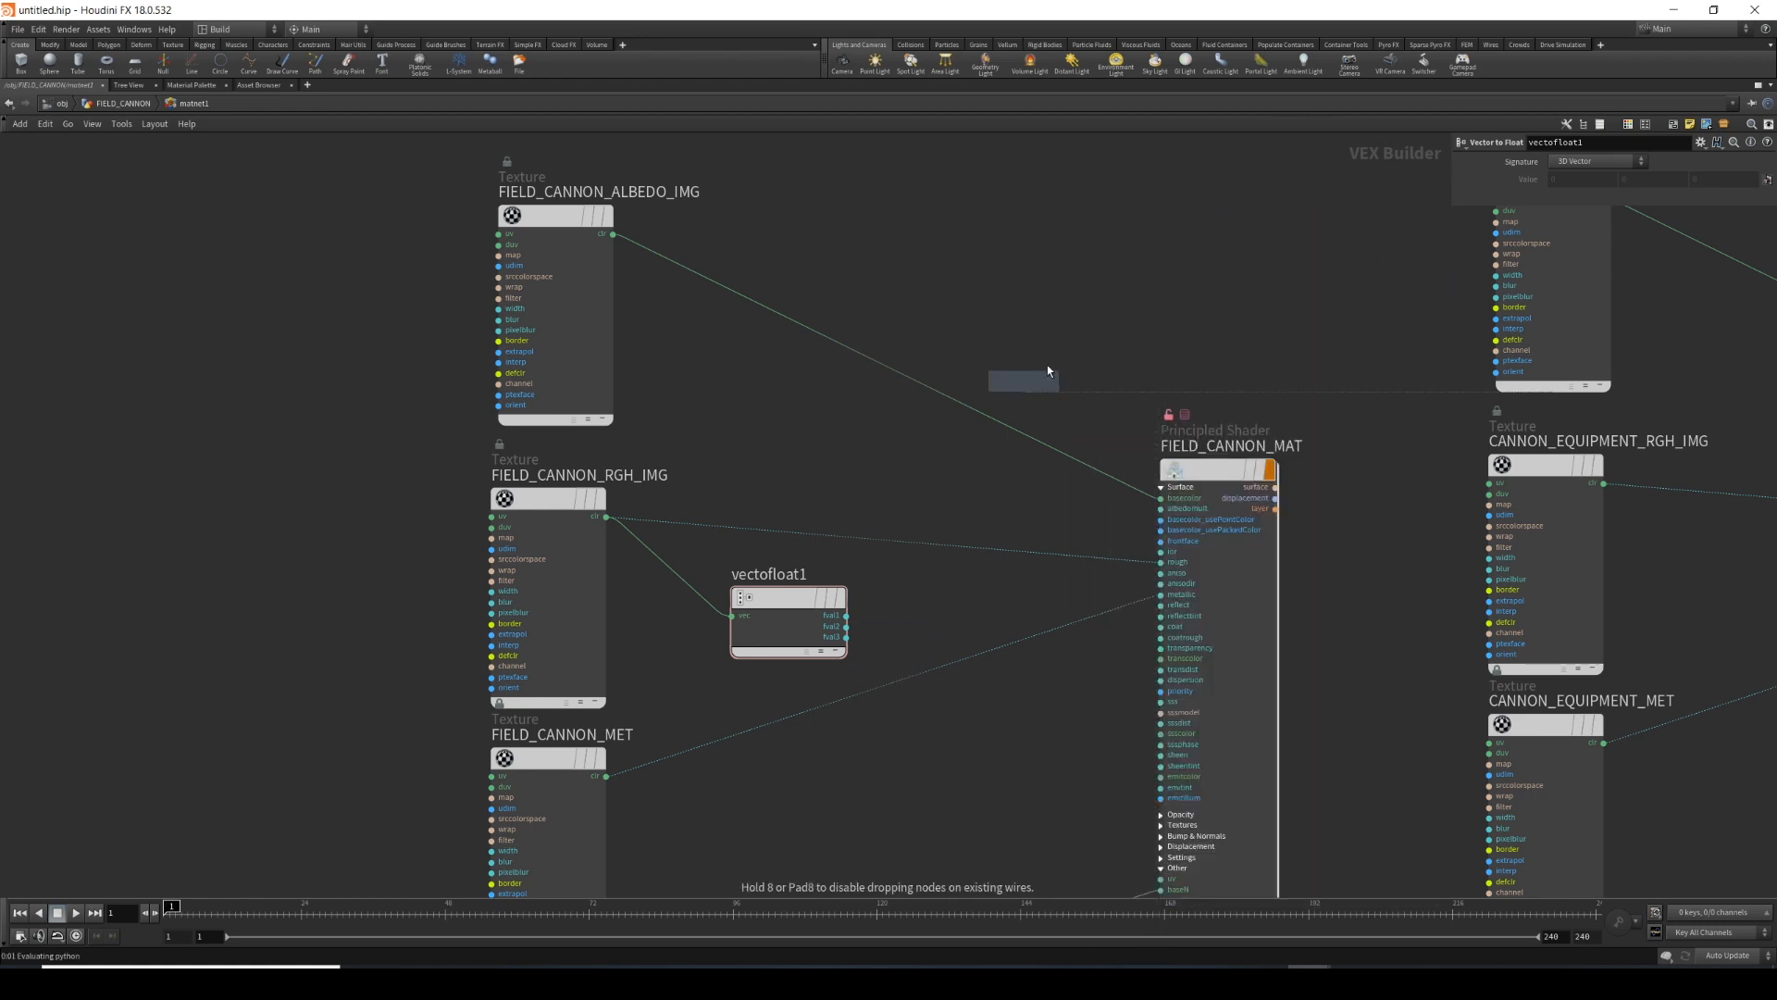
pyautogui.click(1107, 236)
pyautogui.scroll(-2, 879, 268)
pyautogui.moveTo(877, 291); pyautogui.dragTo(788, 325, button='middle')
pyautogui.moveTo(947, 297); pyautogui.dragTo(959, 285)
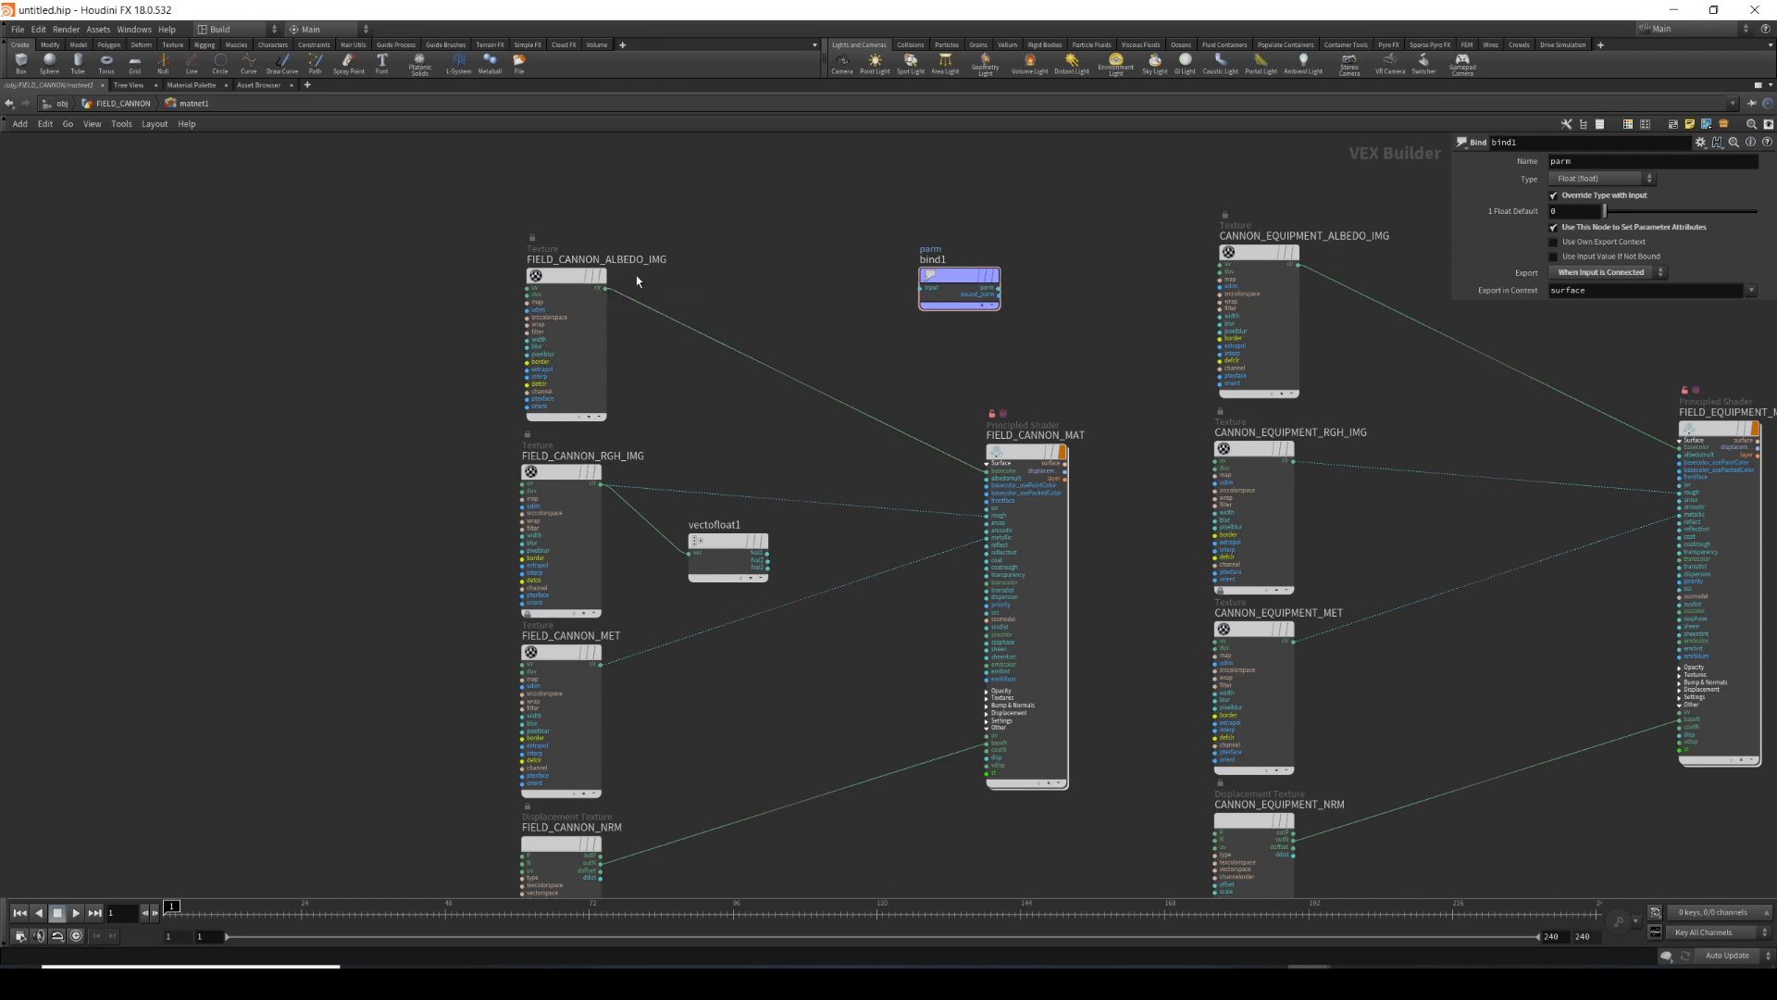
# Connect the colour output of FIELD_CANNON_ALBEDO_IMG to the Bind Export node and name its parameter DIFFUSE.
pyautogui.click(603, 288)
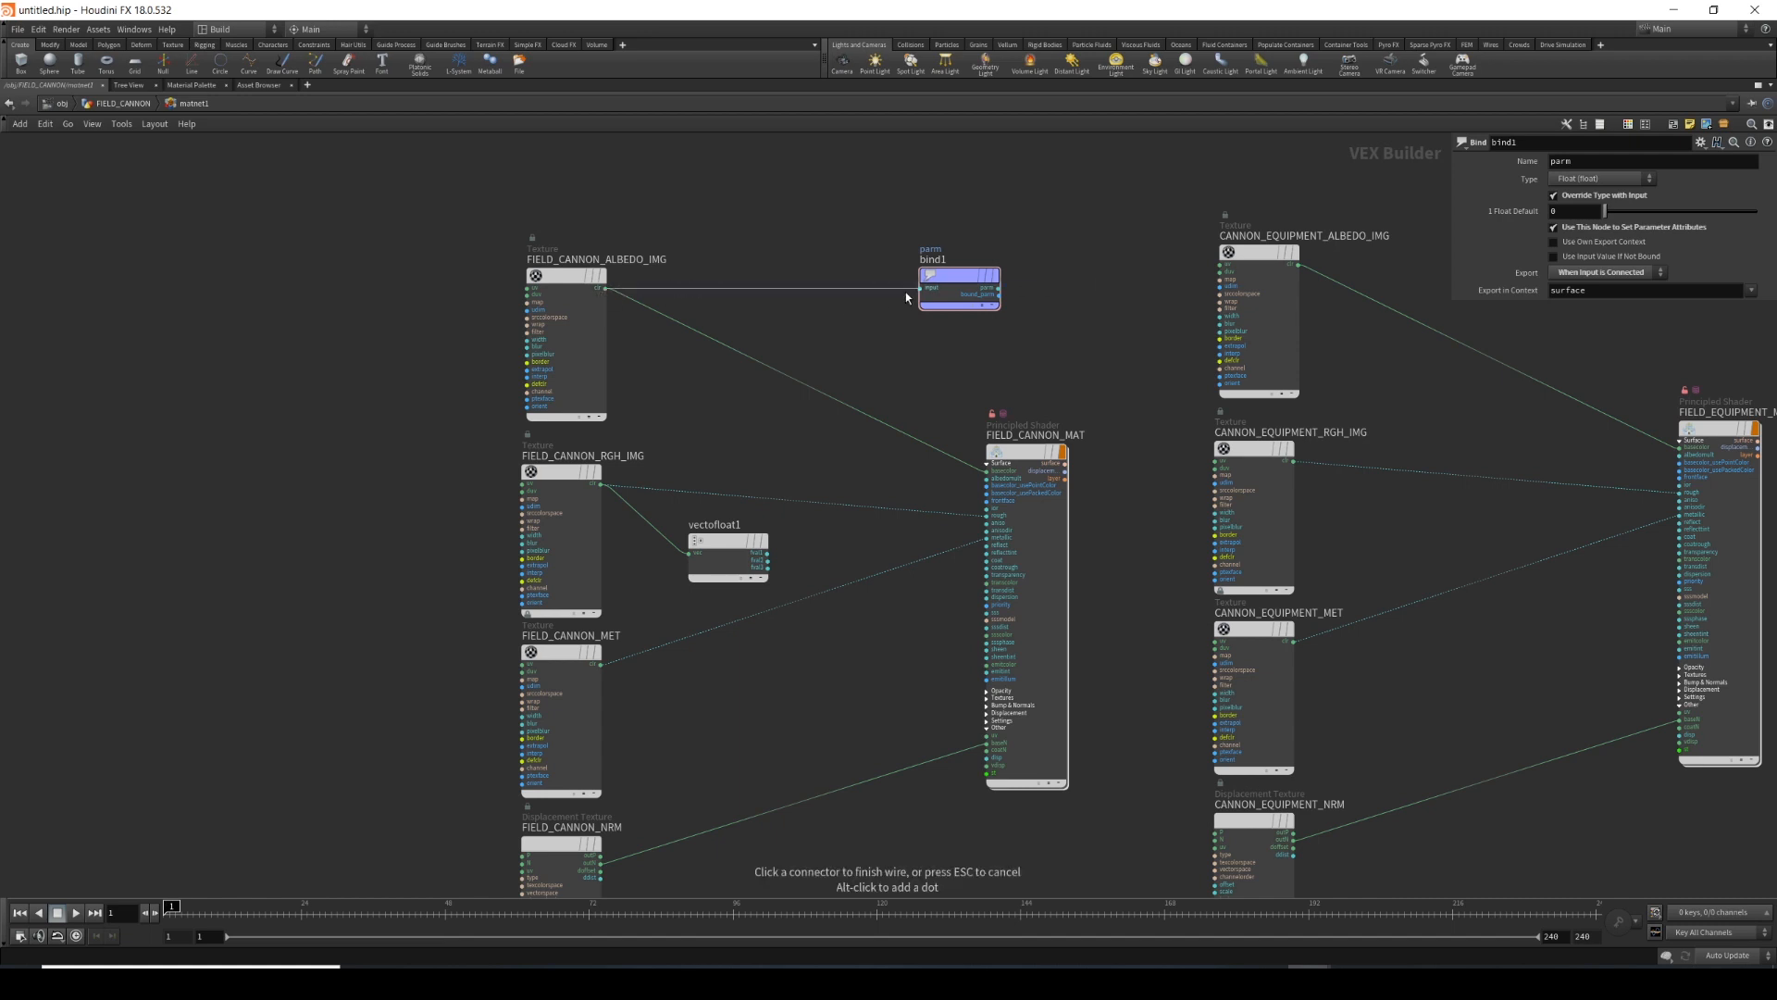
pyautogui.click(921, 291)
pyautogui.doubleClick(1597, 157)
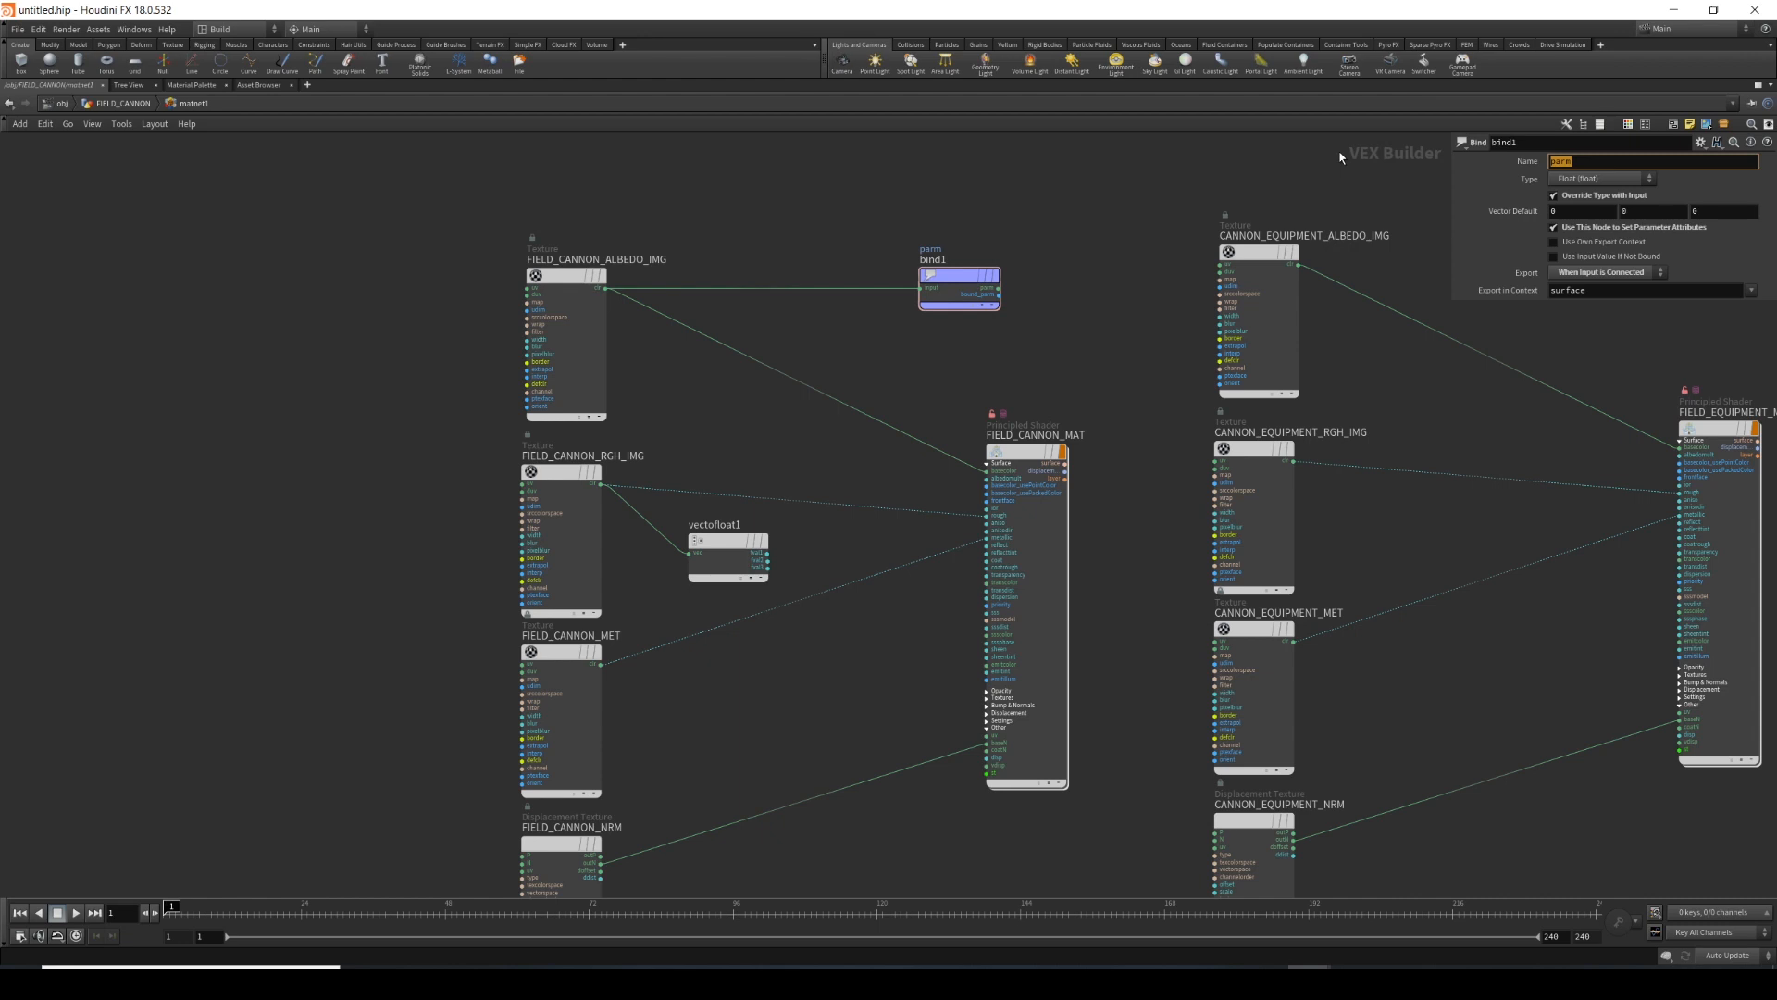
pyautogui.write('DIFFUSE')
pyautogui.press('Return')
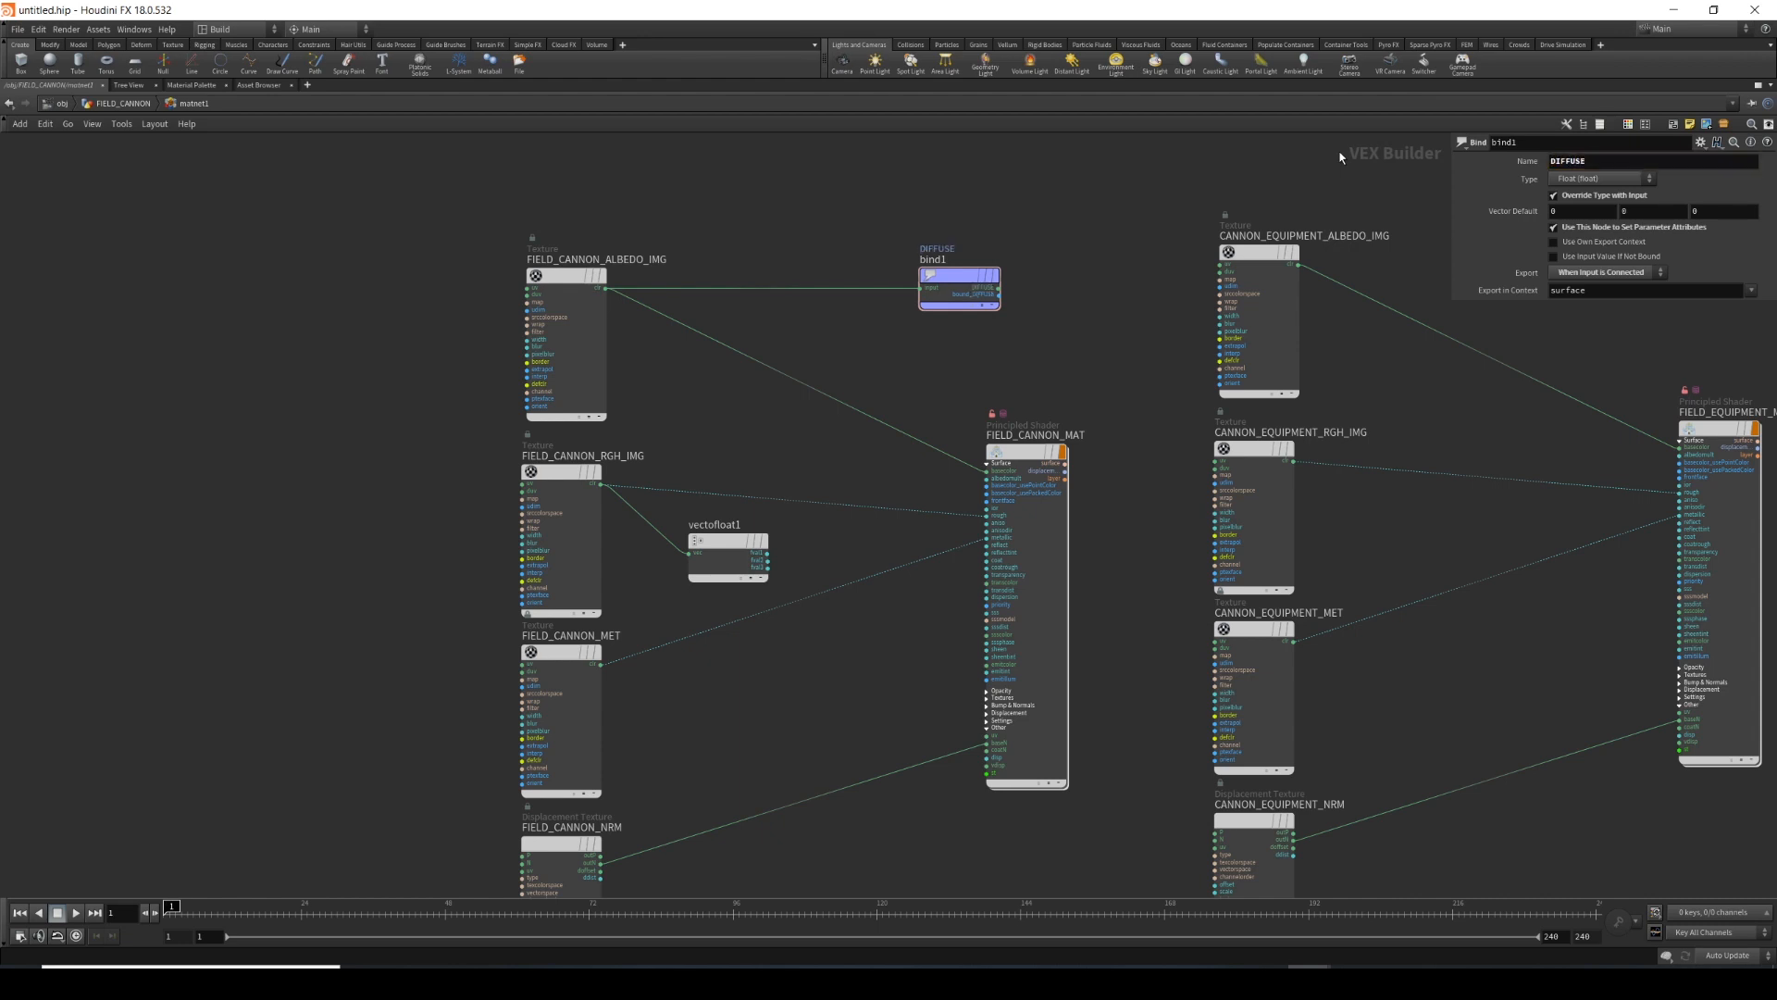
# Rename the Bind Export node as bind_DIFFUSE.
pyautogui.click(1555, 141)
pyautogui.write('_DIFFUSE')
pyautogui.press('Return')
pyautogui.doubleClick(1632, 162)
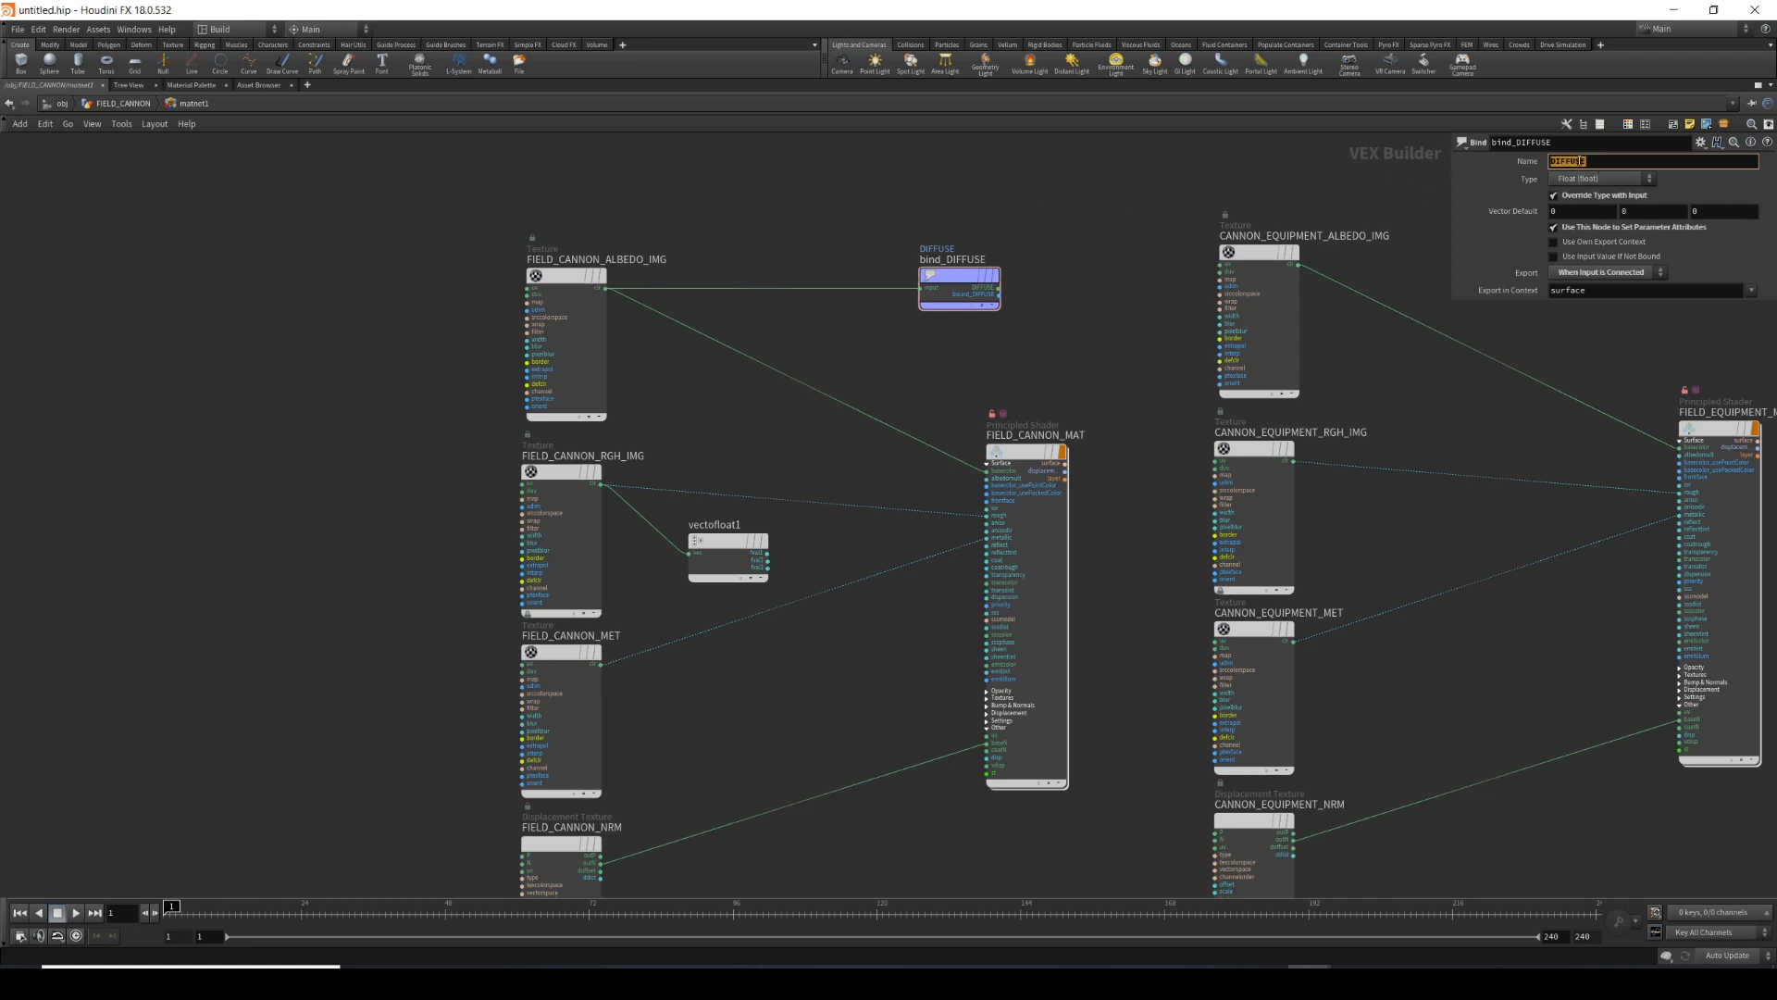
pyautogui.click(1595, 163)
pyautogui.moveTo(1086, 239); pyautogui.dragTo(1161, 93, button='middle')
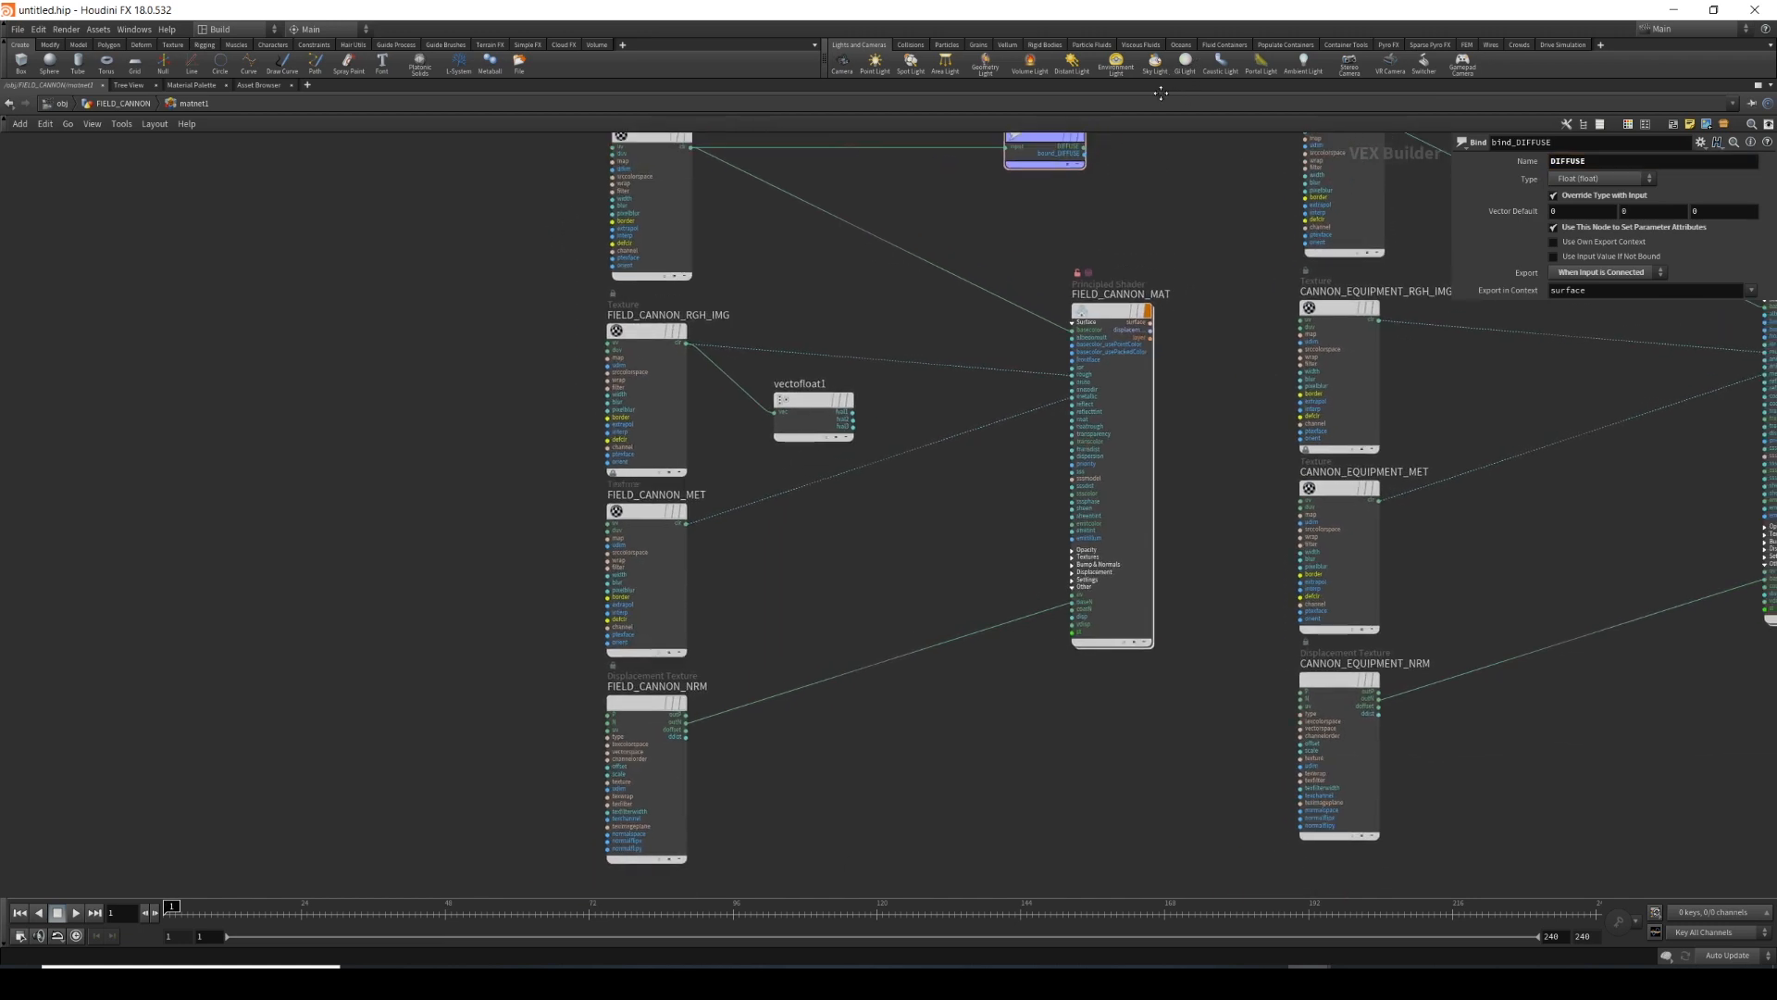
# Examine the texture settings of FIELD_CANNON_MET and FIELD_CANNON_NRM.
pyautogui.moveTo(448, 559); pyautogui.dragTo(458, 472, button='middle')
pyautogui.click(630, 505)
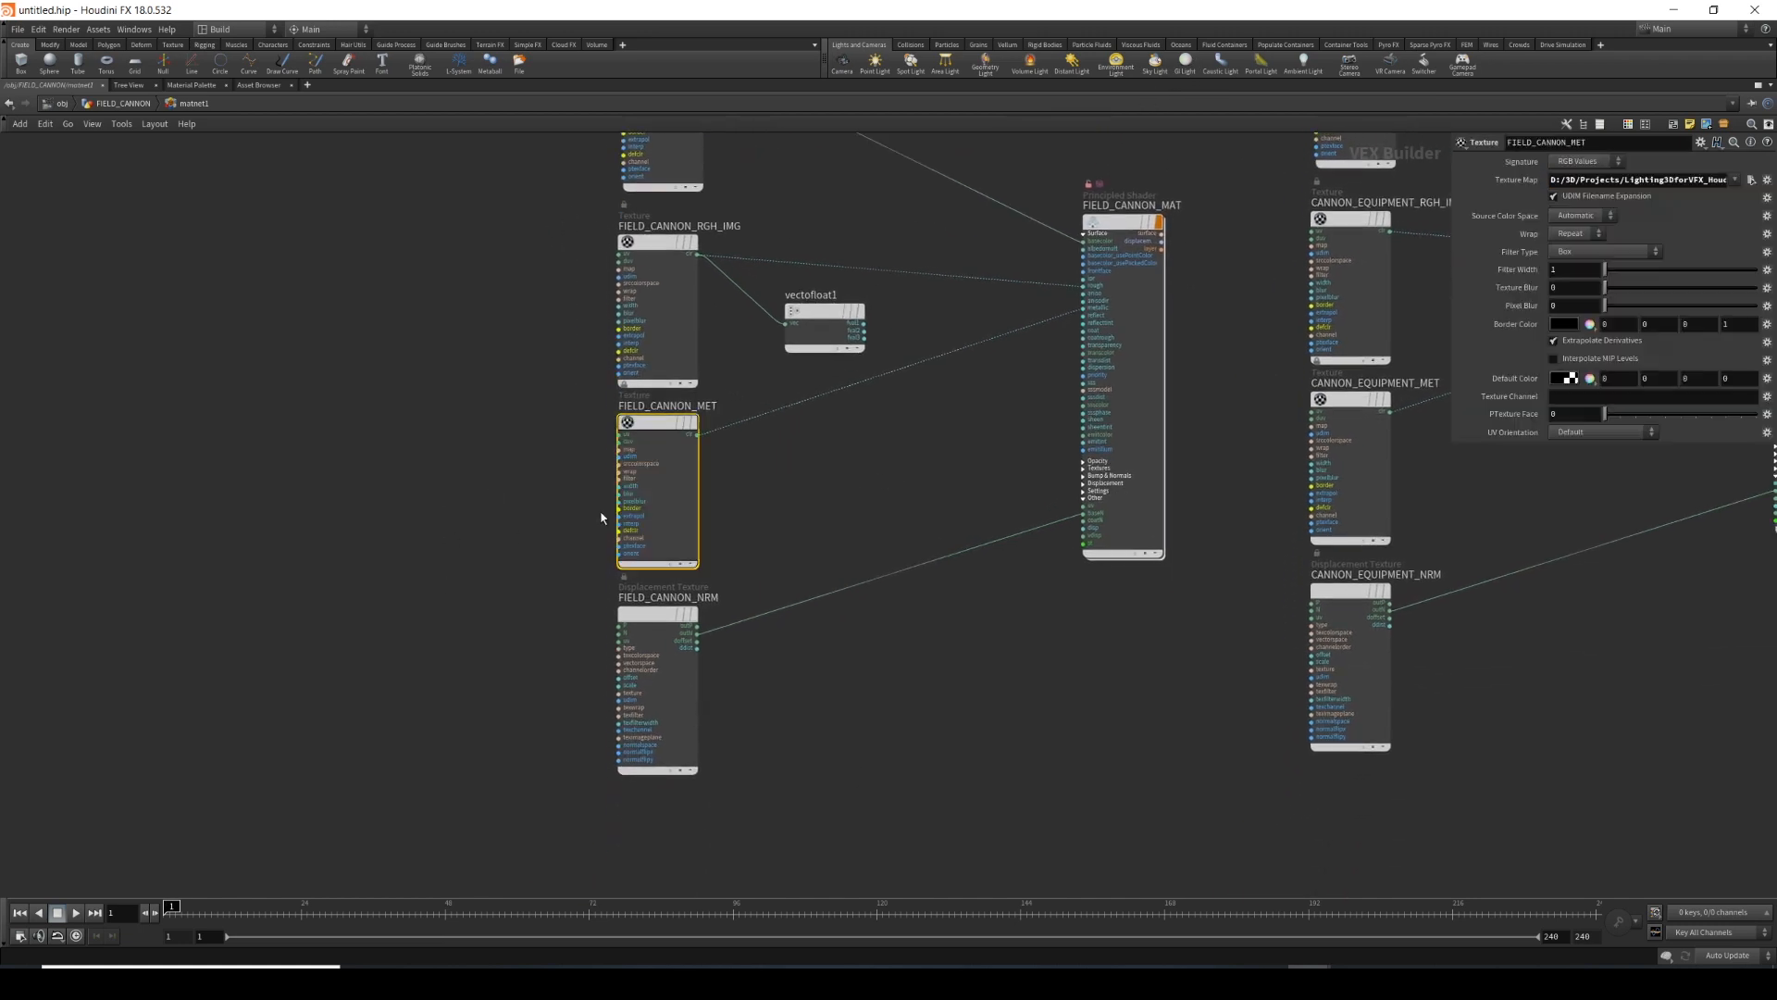
pyautogui.moveTo(574, 494); pyautogui.dragTo(573, 469, button='middle')
pyautogui.scroll(2, 573, 470)
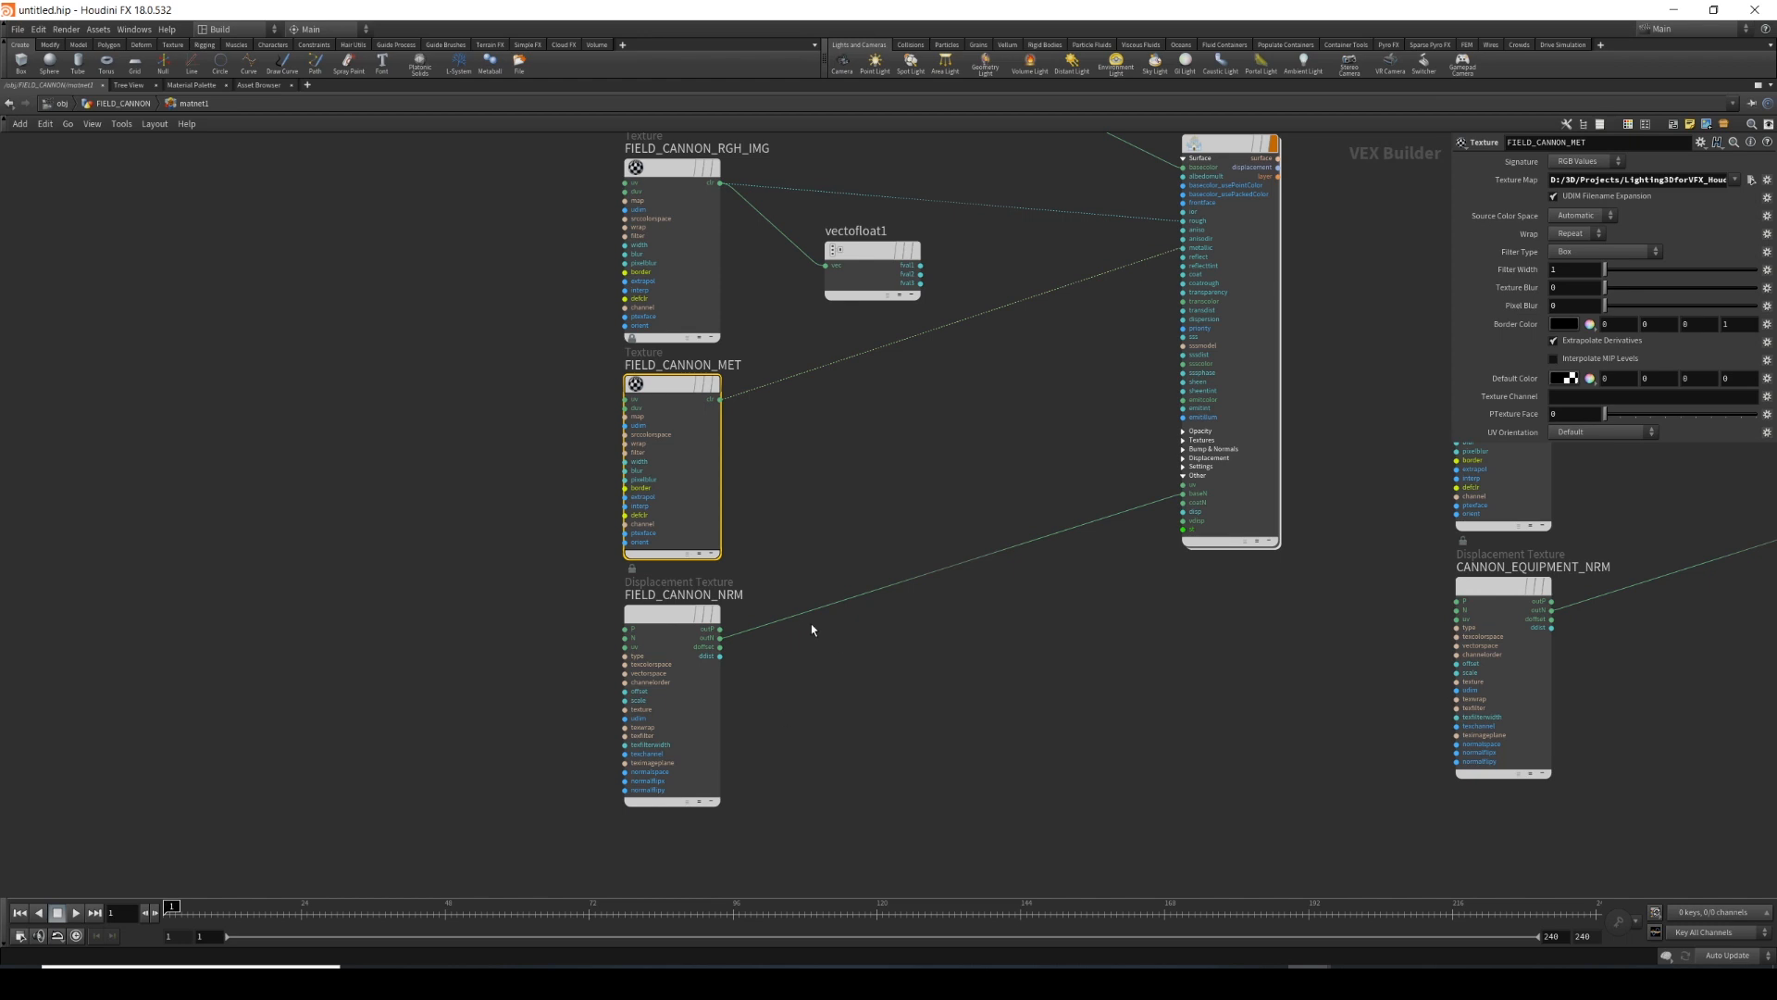
pyautogui.moveTo(815, 632); pyautogui.dragTo(918, 567, button='middle')
pyautogui.scroll(2, 917, 611)
pyautogui.click(777, 648)
pyautogui.moveTo(1078, 673); pyautogui.dragTo(980, 666, button='middle')
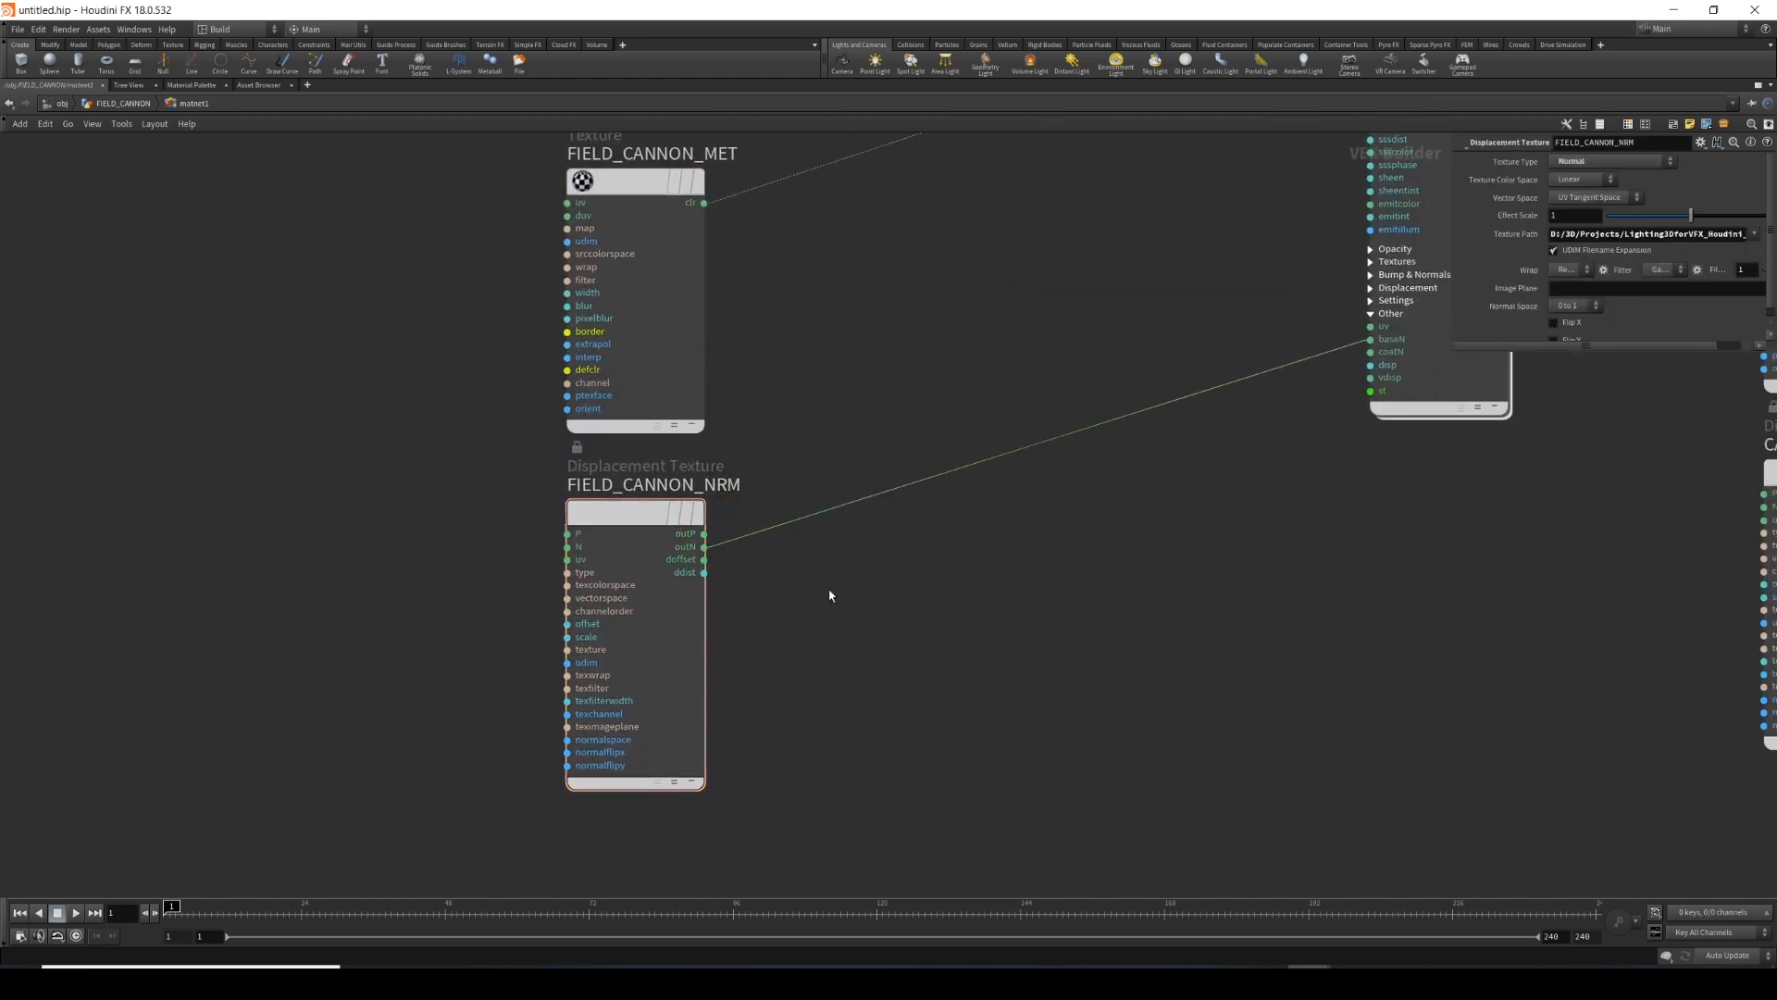
# Add a Displacement Texture node beside FIELD_CANNON_NRM.
pyautogui.press('Tab')
pyautogui.write('DISP')
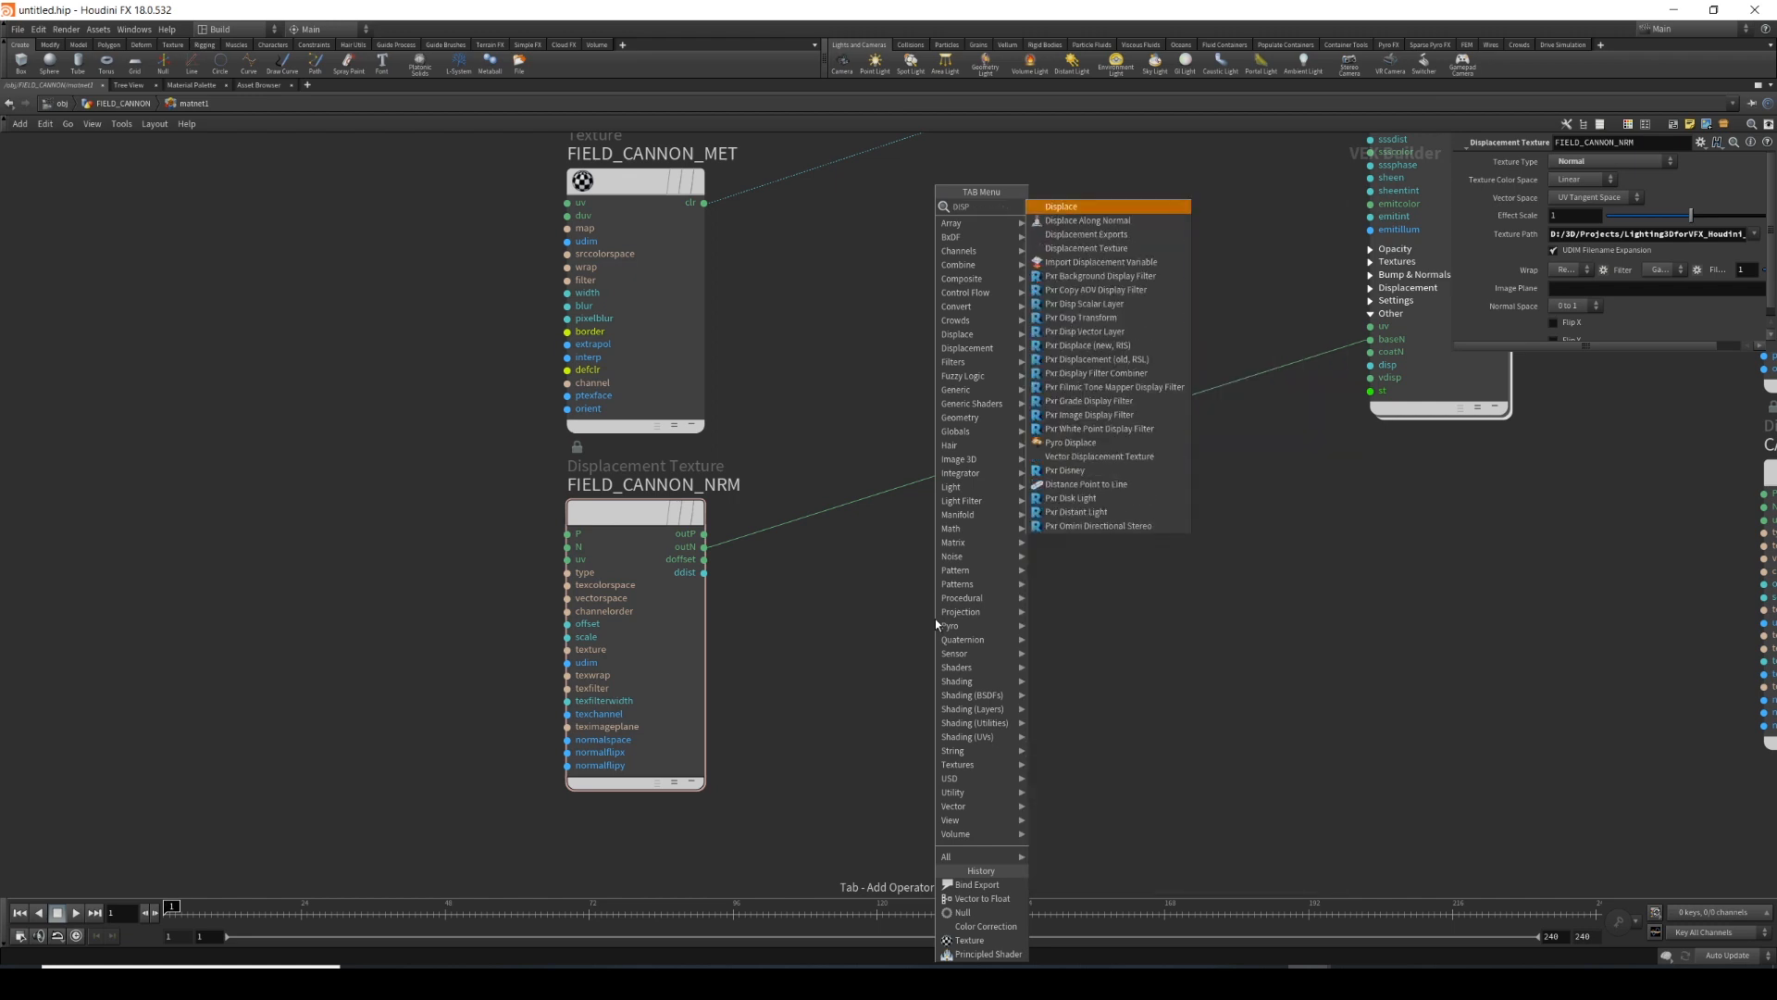
pyautogui.write('LACEM')
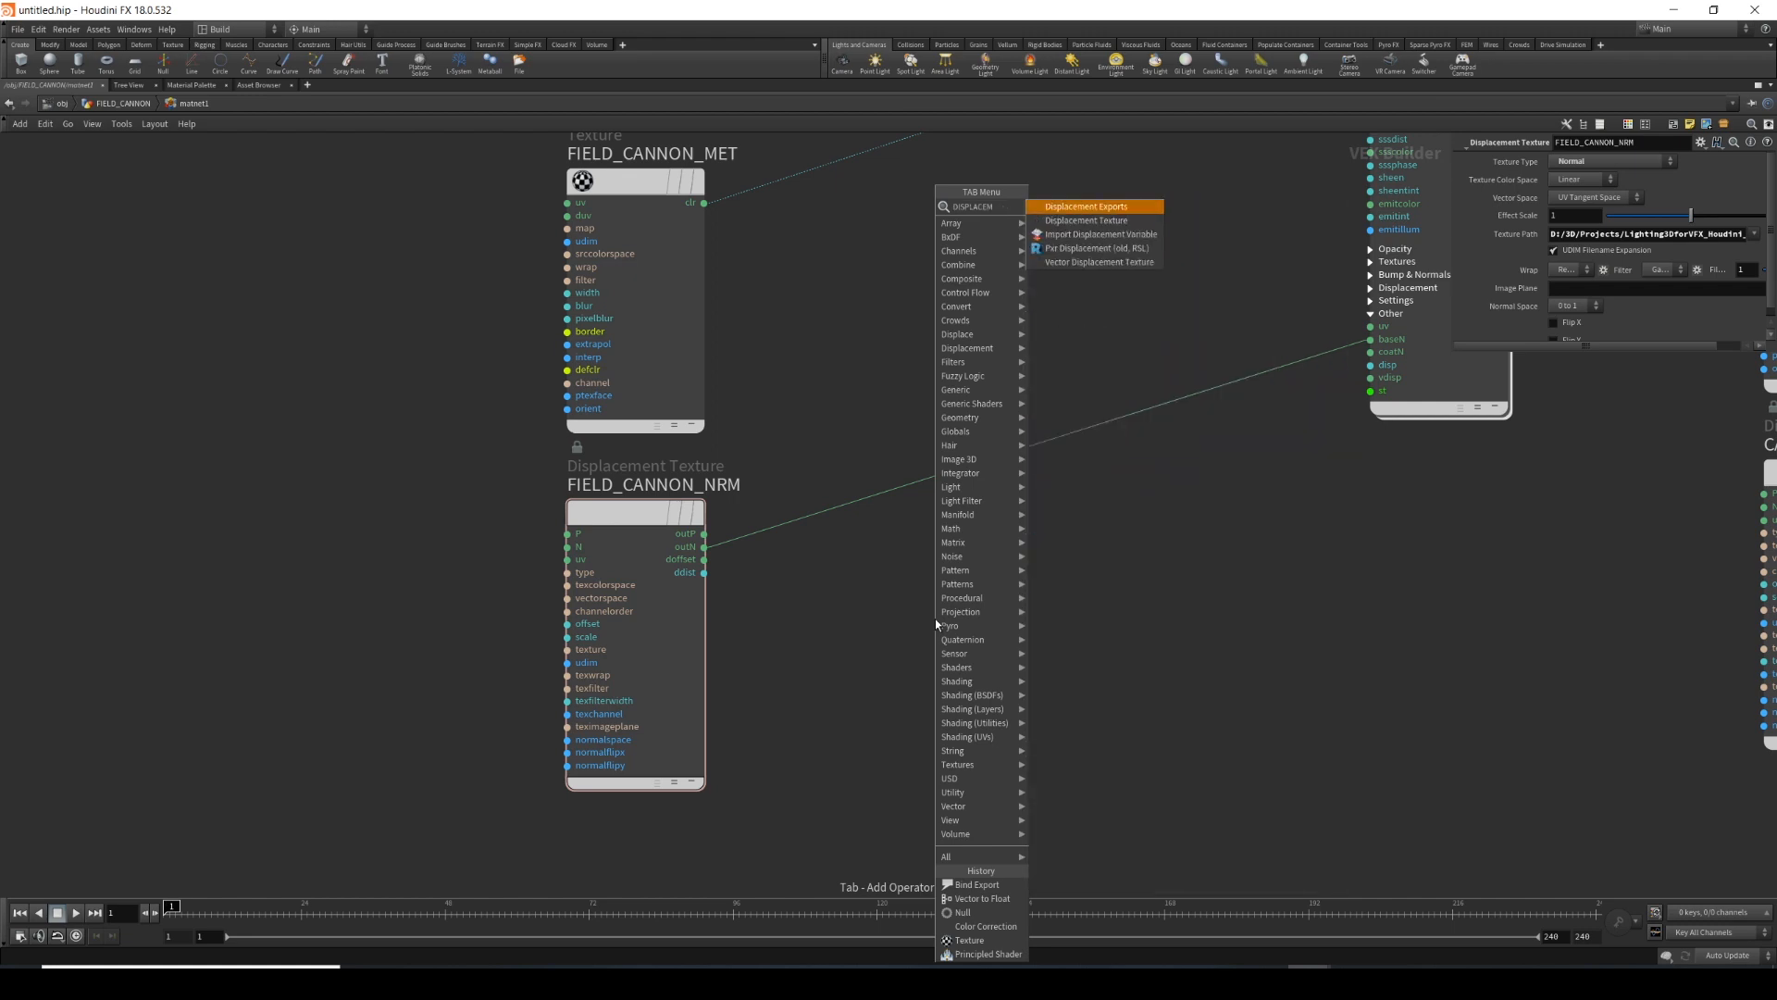
pyautogui.press('Down')
pyautogui.press('Return')
pyautogui.click(951, 632)
pyautogui.moveTo(1162, 503); pyautogui.dragTo(905, 751)
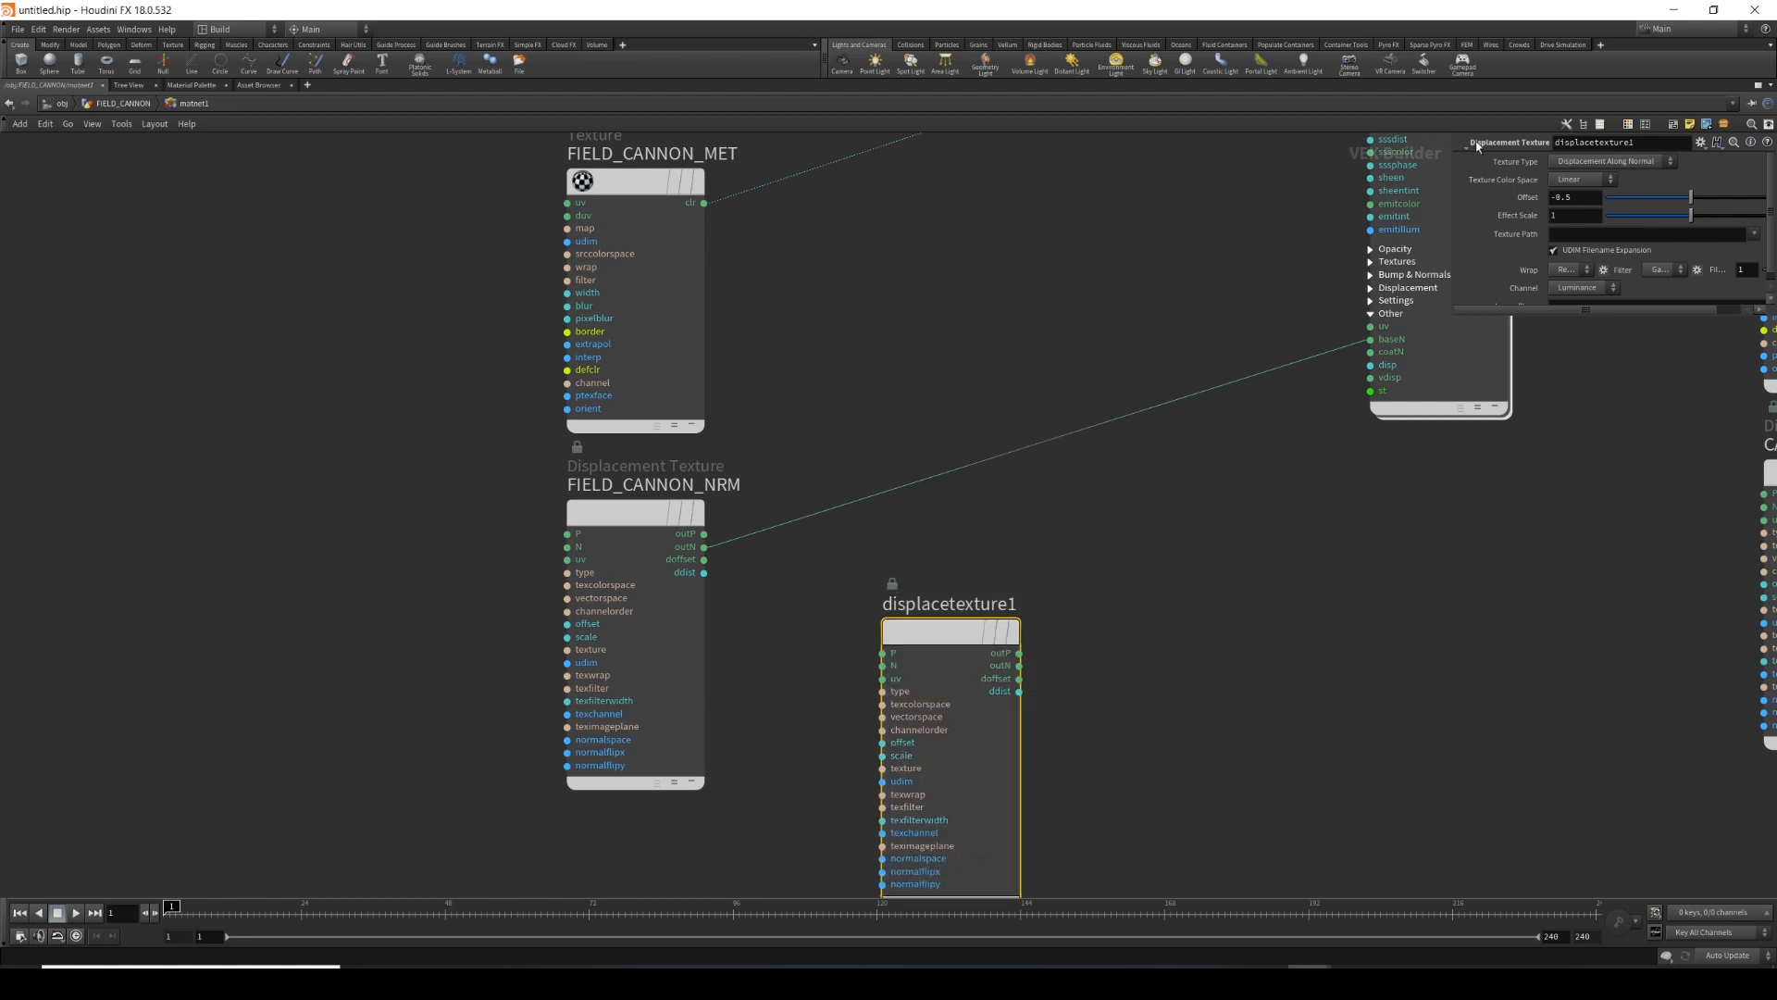
# Set the new displacement texture's type to Normal and widen the parameter display to show its full settings.
pyautogui.scroll(-2, 1314, 468)
pyautogui.click(1585, 163)
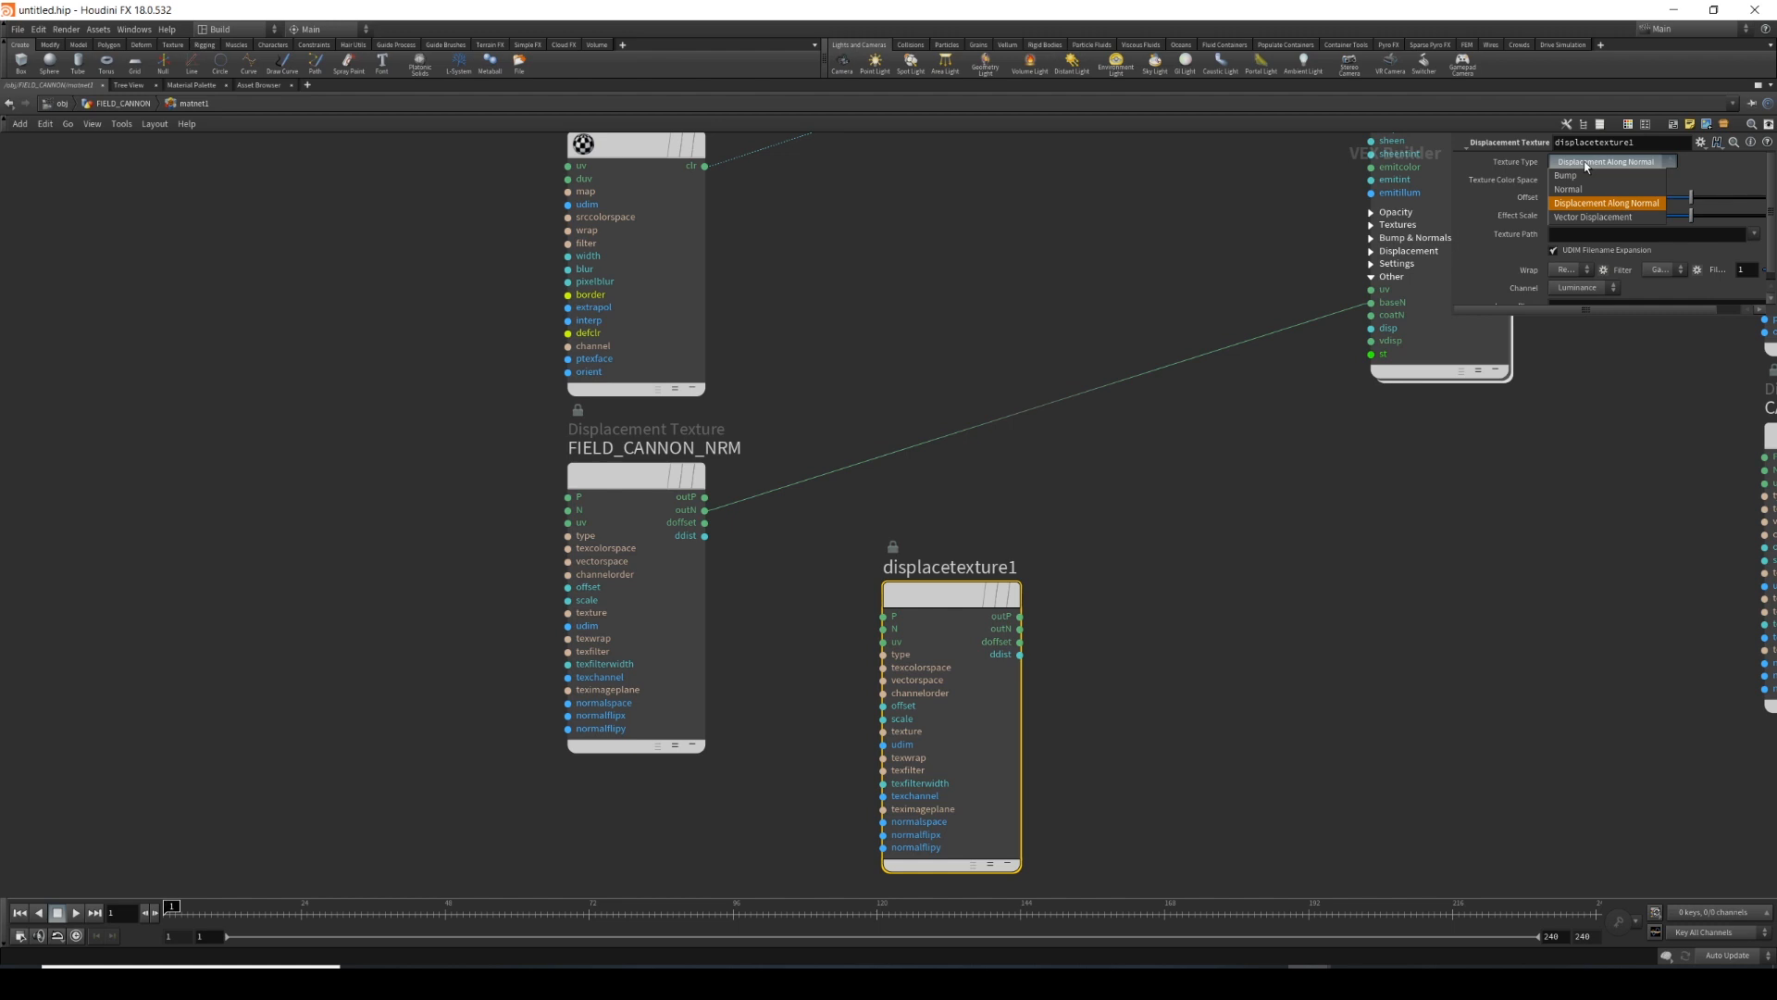
pyautogui.click(1568, 189)
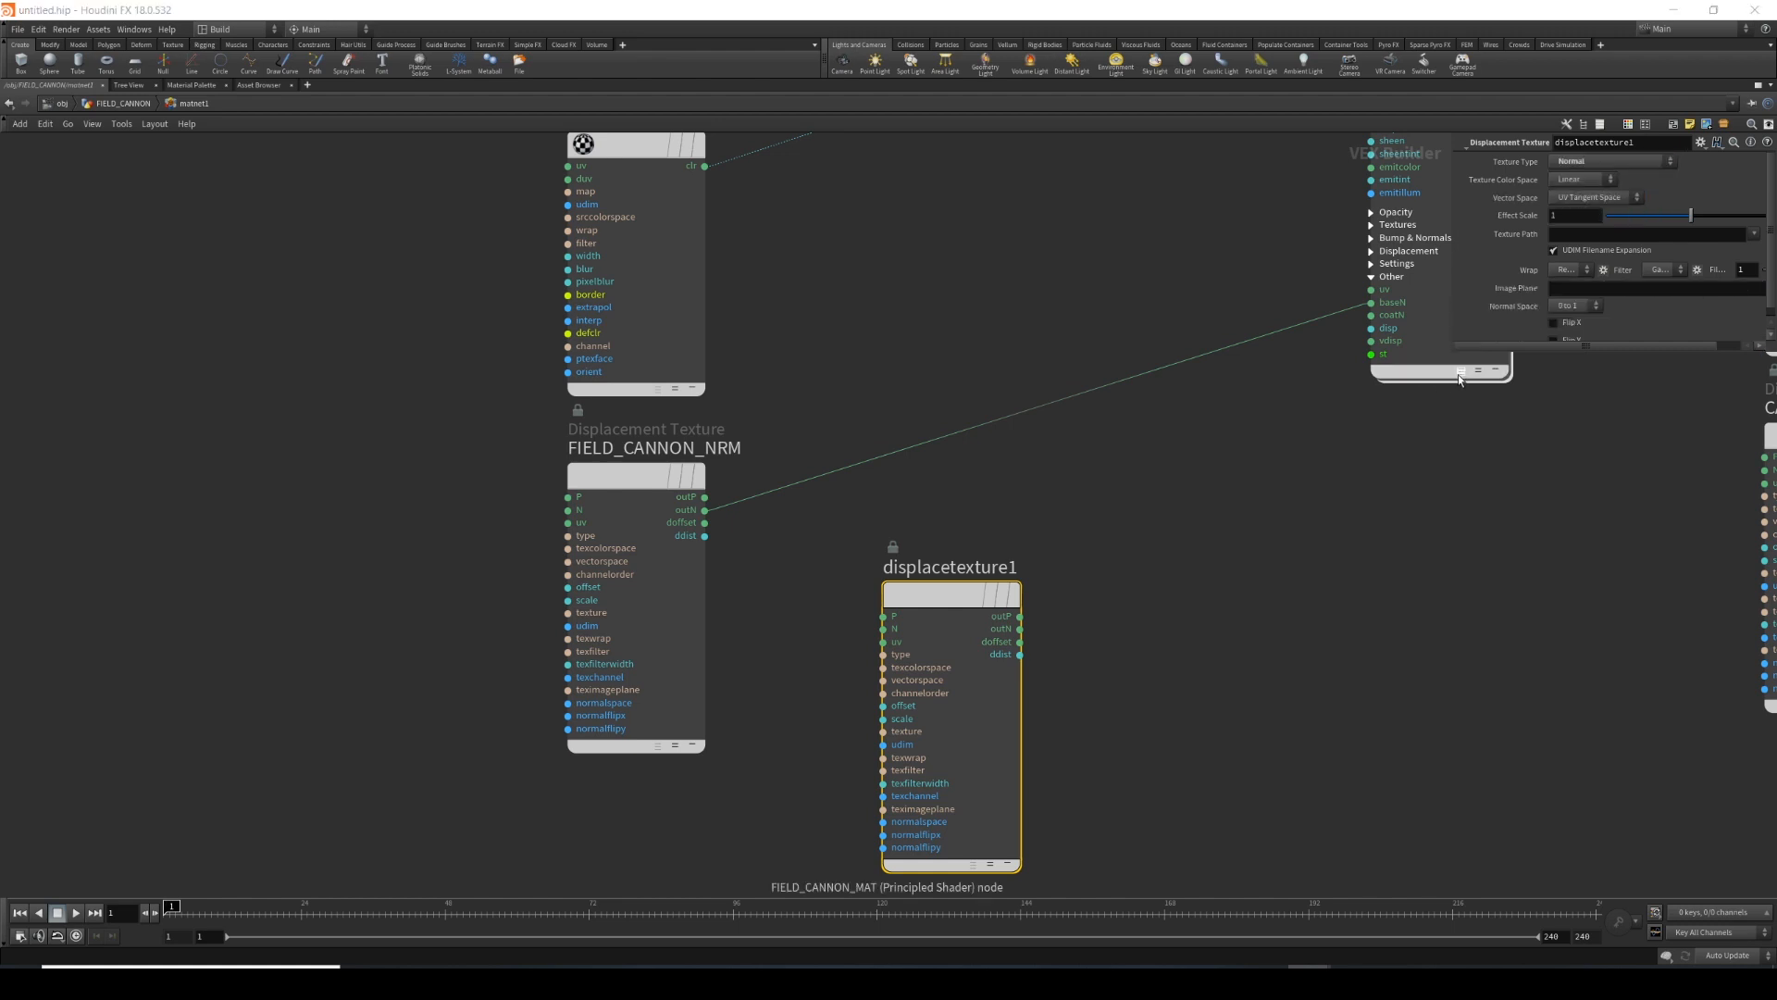
pyautogui.moveTo(1454, 332); pyautogui.dragTo(1207, 329)
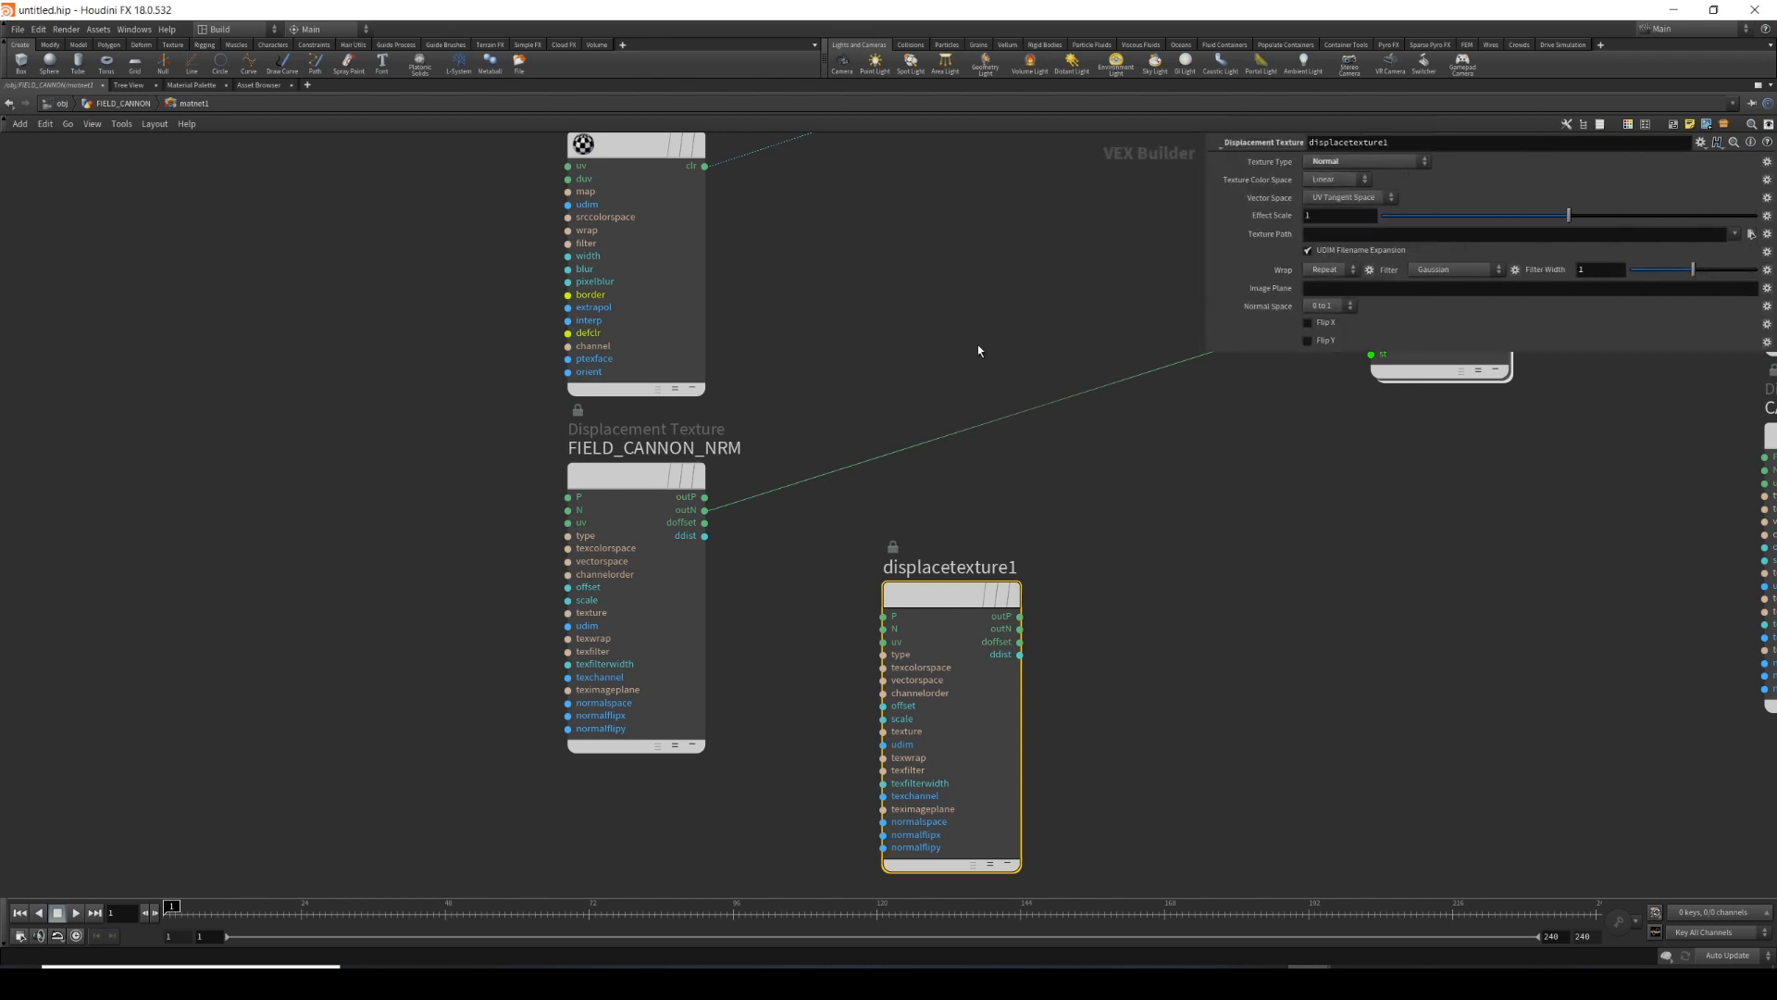
pyautogui.scroll(-3, 925, 347)
pyautogui.scroll(-2, 833, 336)
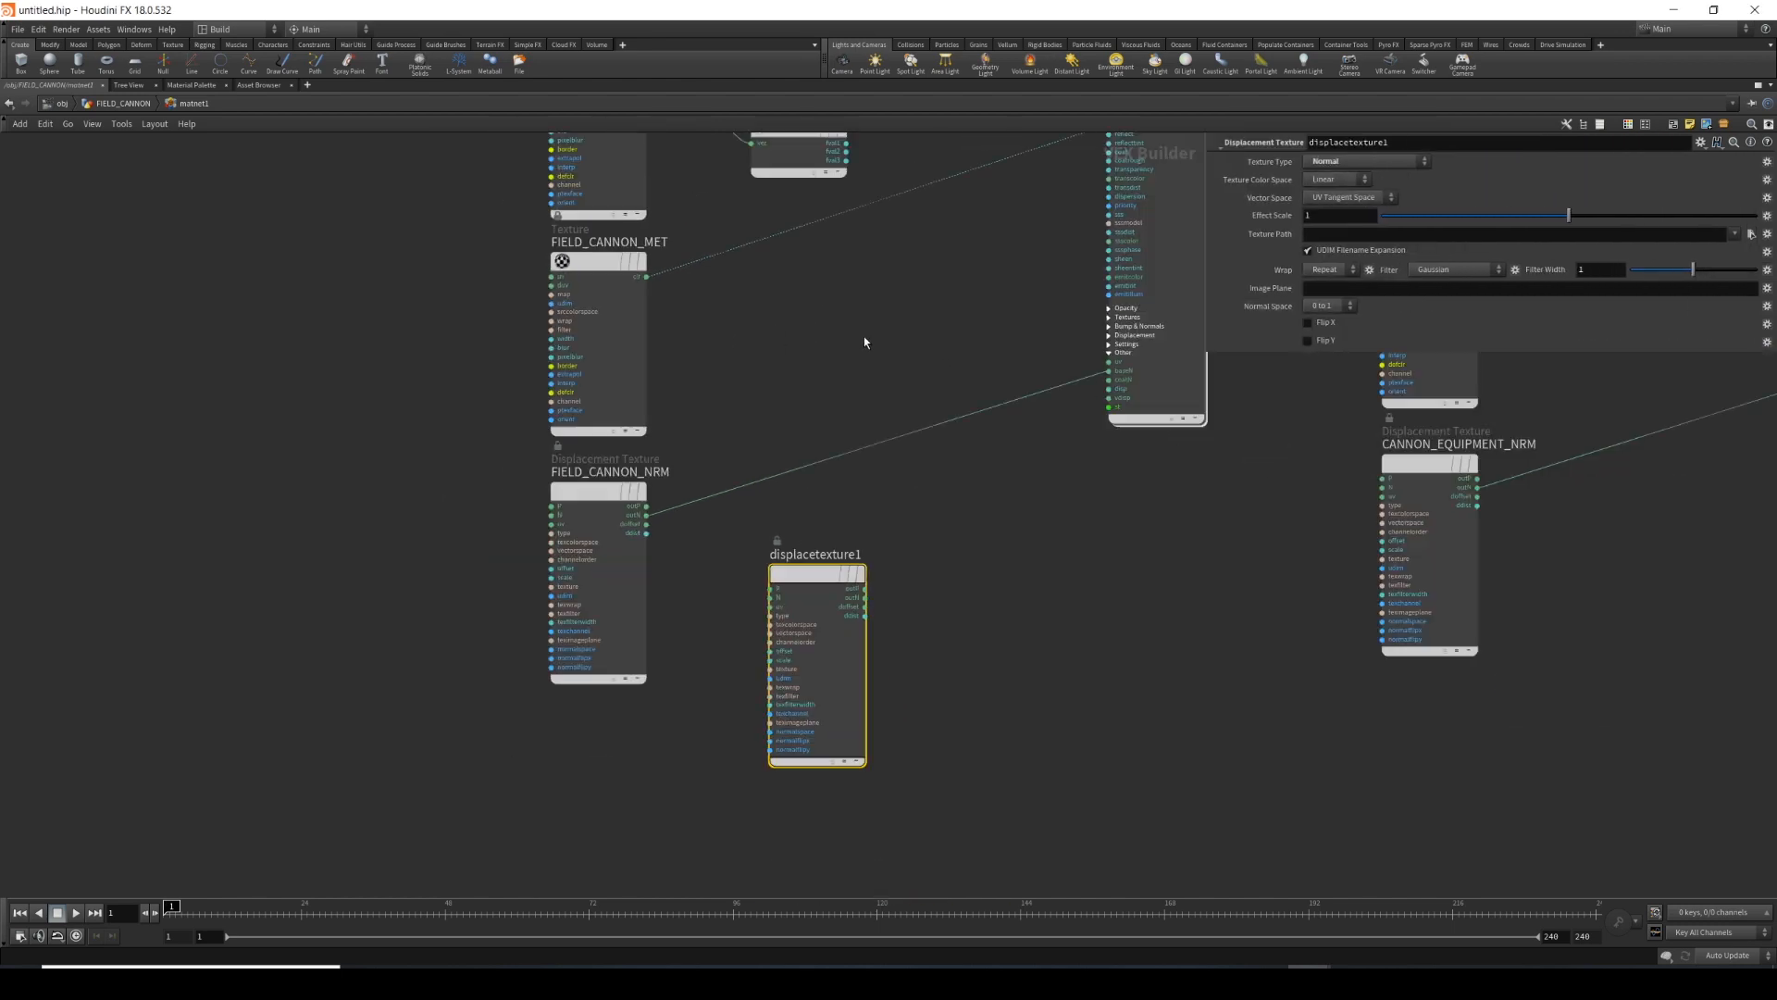
# Set the new displacement texture's type to Displacement Along Normal.
pyautogui.click(1346, 166)
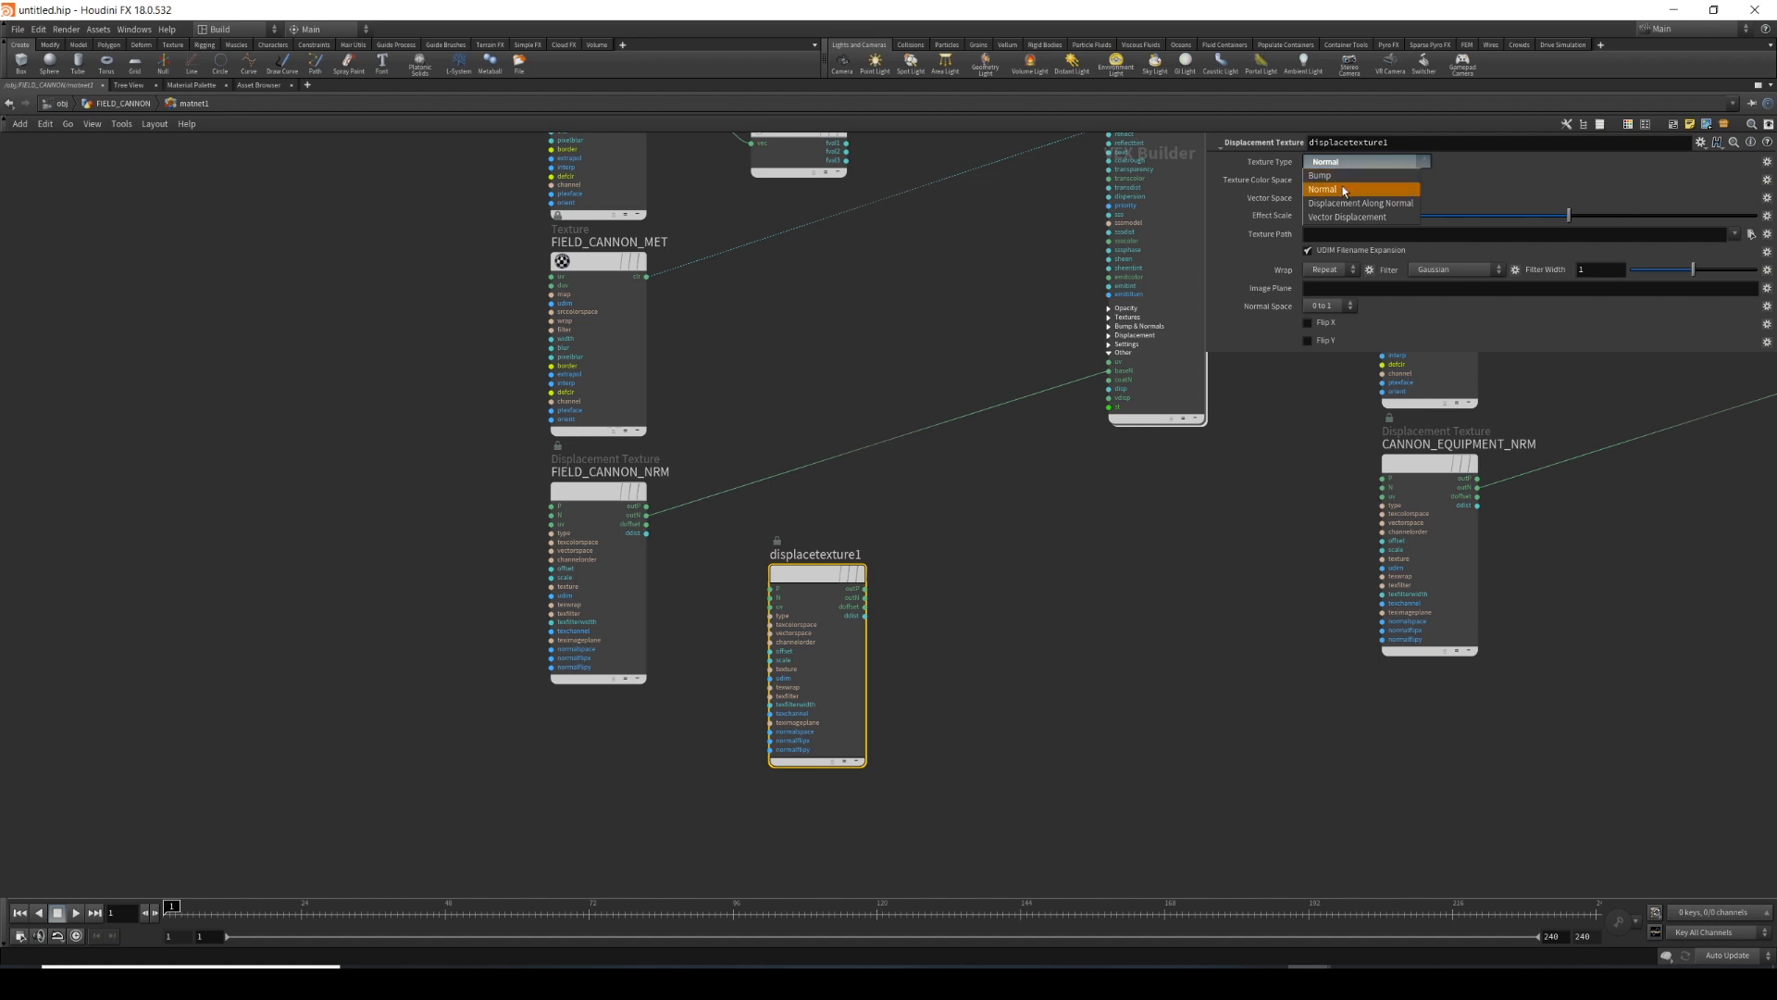
pyautogui.click(1344, 202)
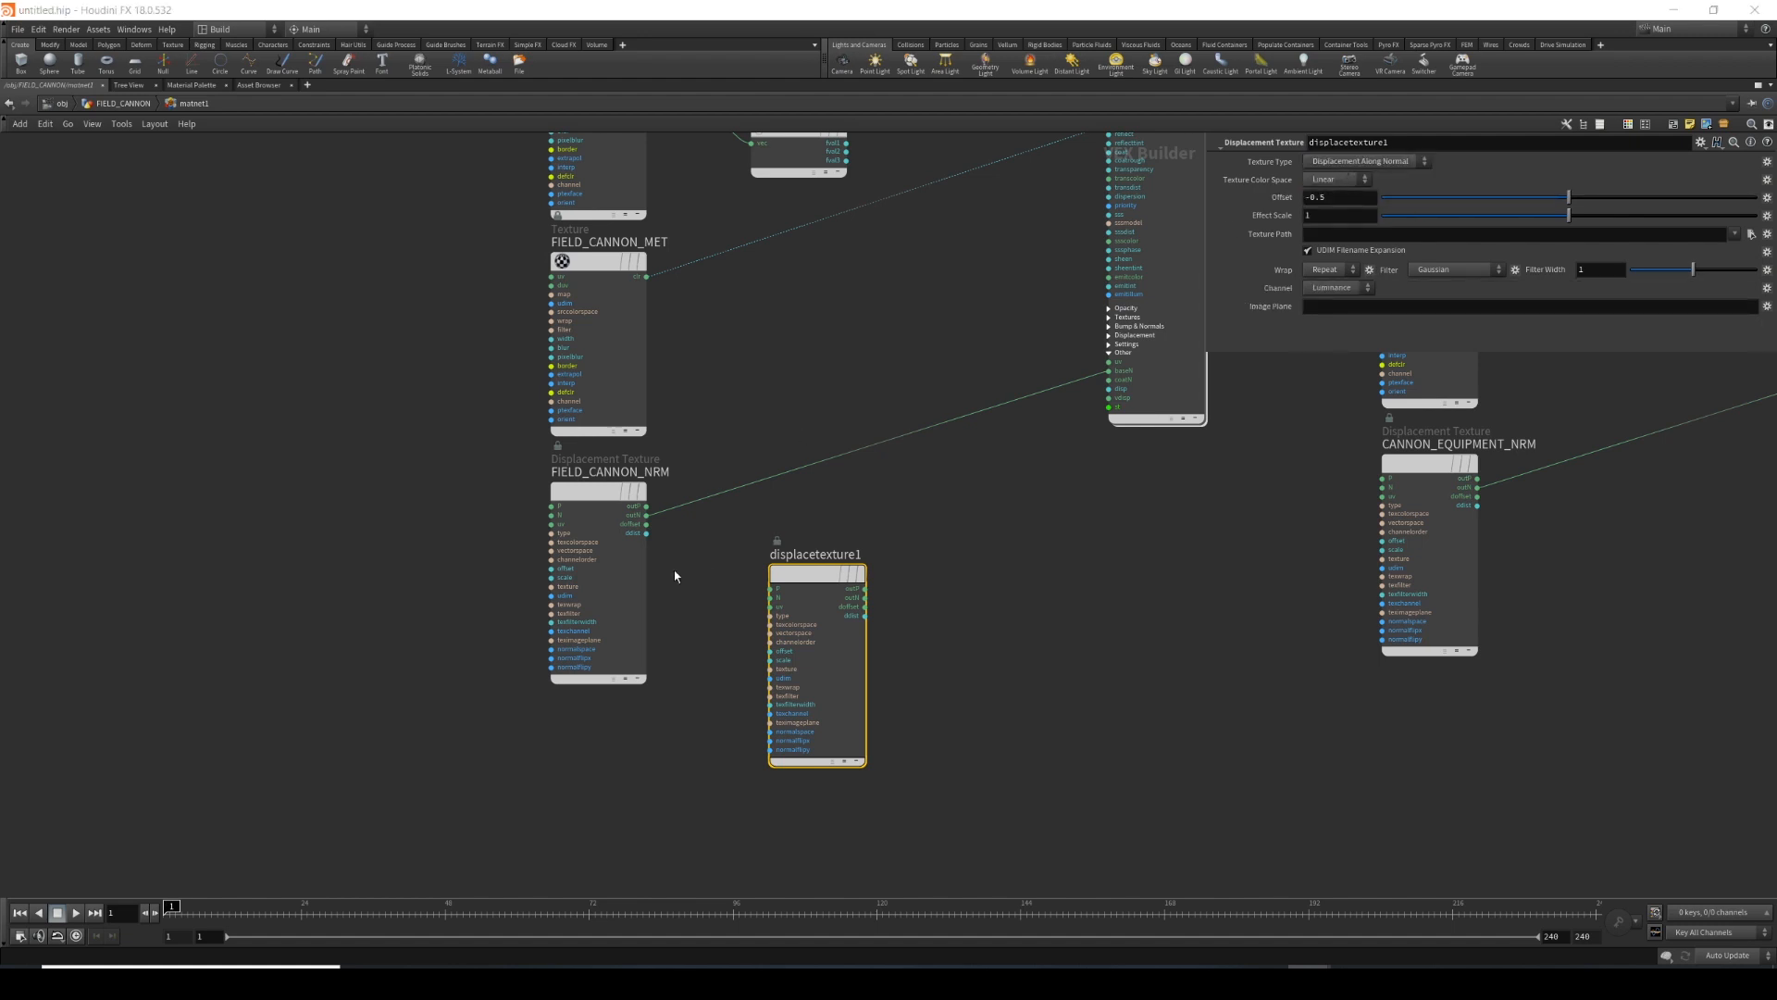
pyautogui.moveTo(1027, 555); pyautogui.dragTo(990, 586, button='middle')
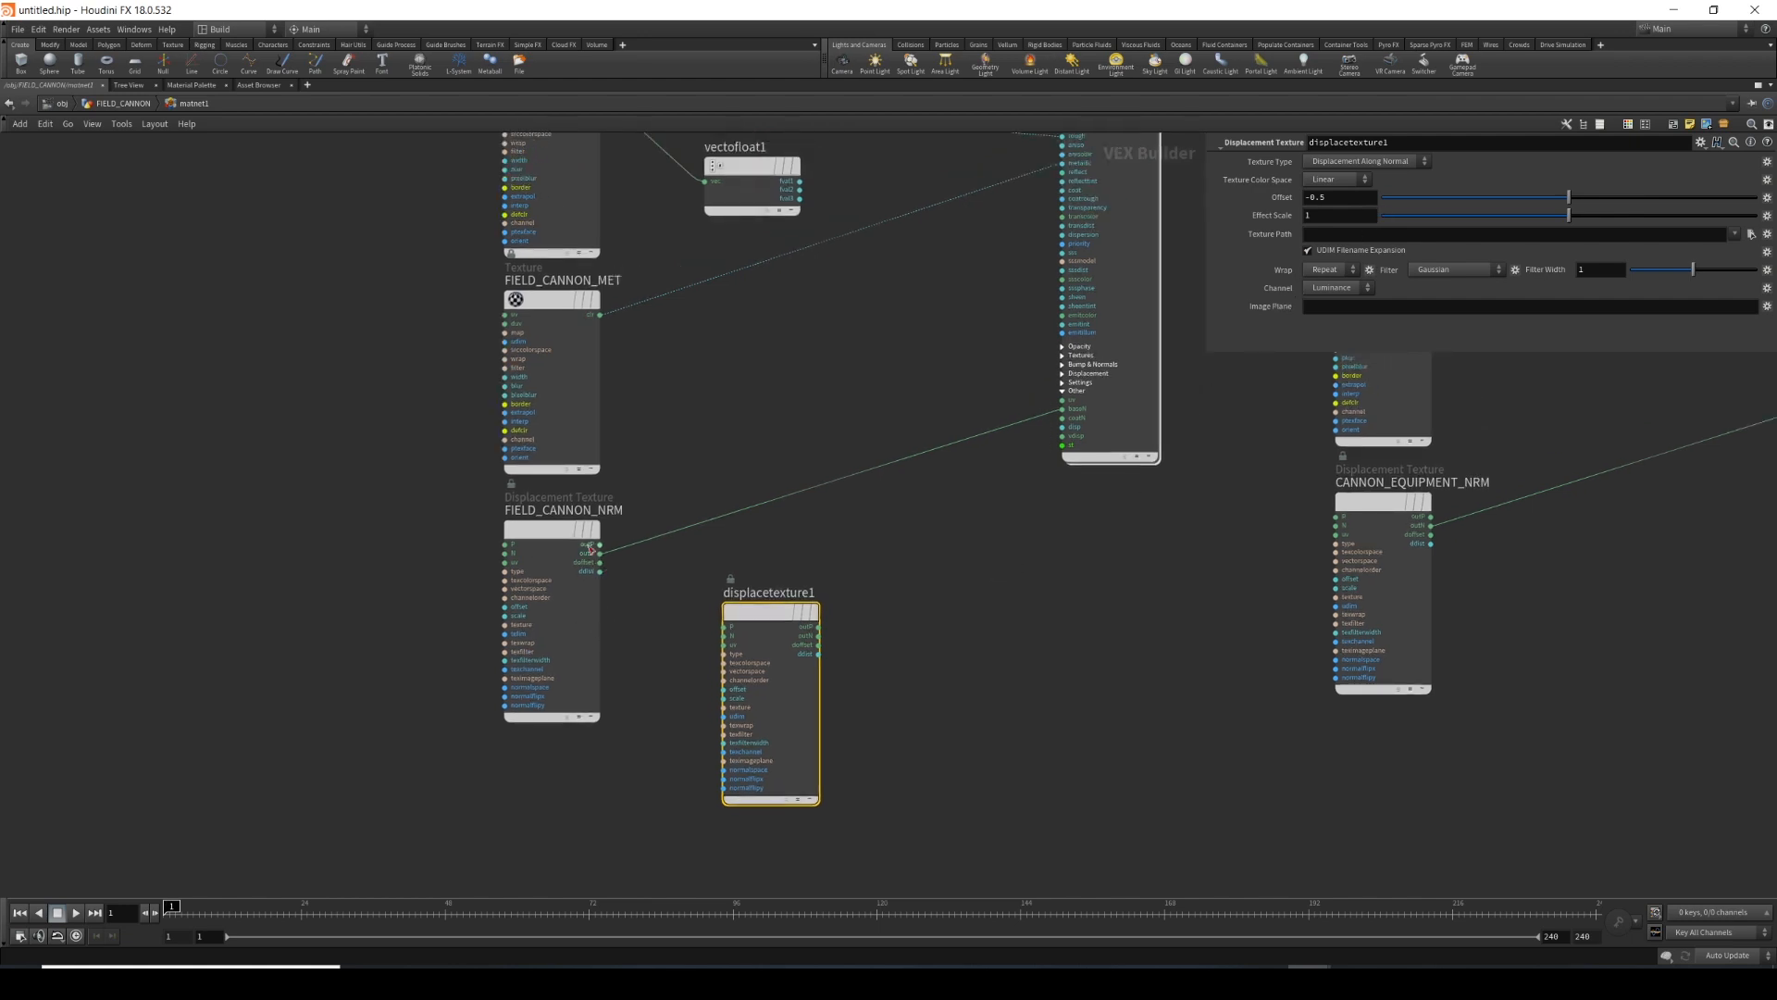
pyautogui.scroll(2, 636, 530)
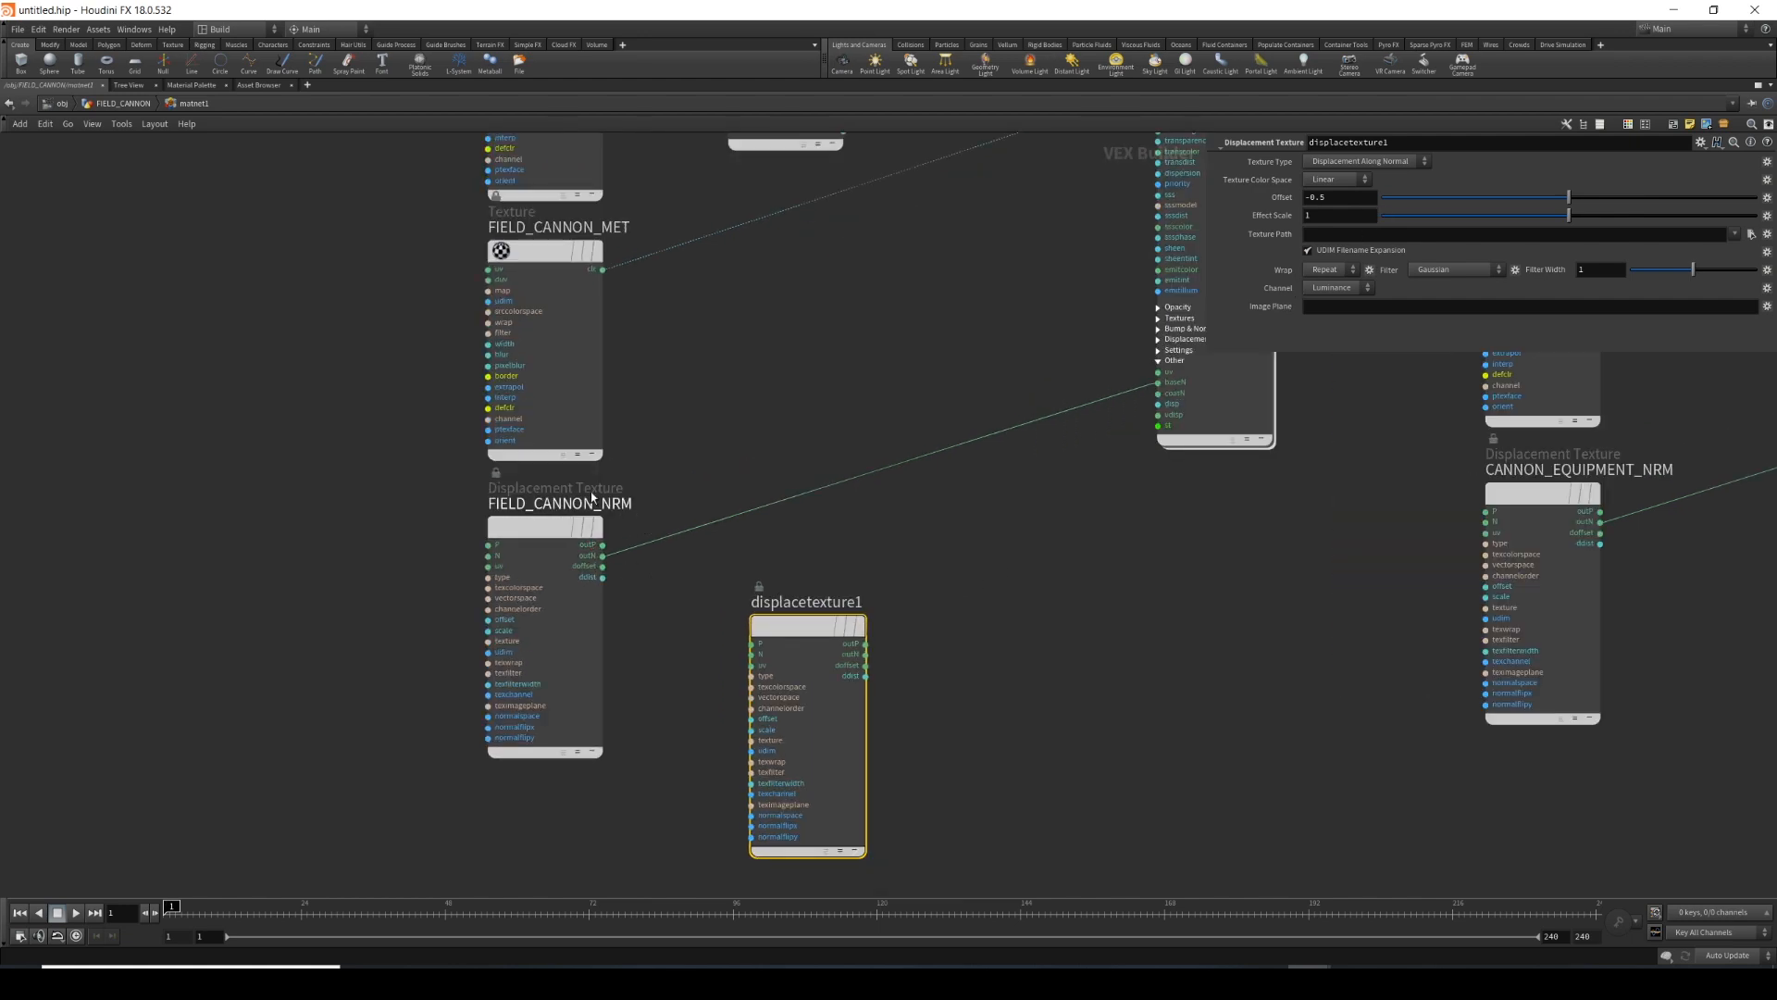
# Check the FIELD_CANNON_NRM settings and try wiring the new displacement texture's ddist output to the FIELD_CANNON_MAT shader.
pyautogui.moveTo(568, 515)
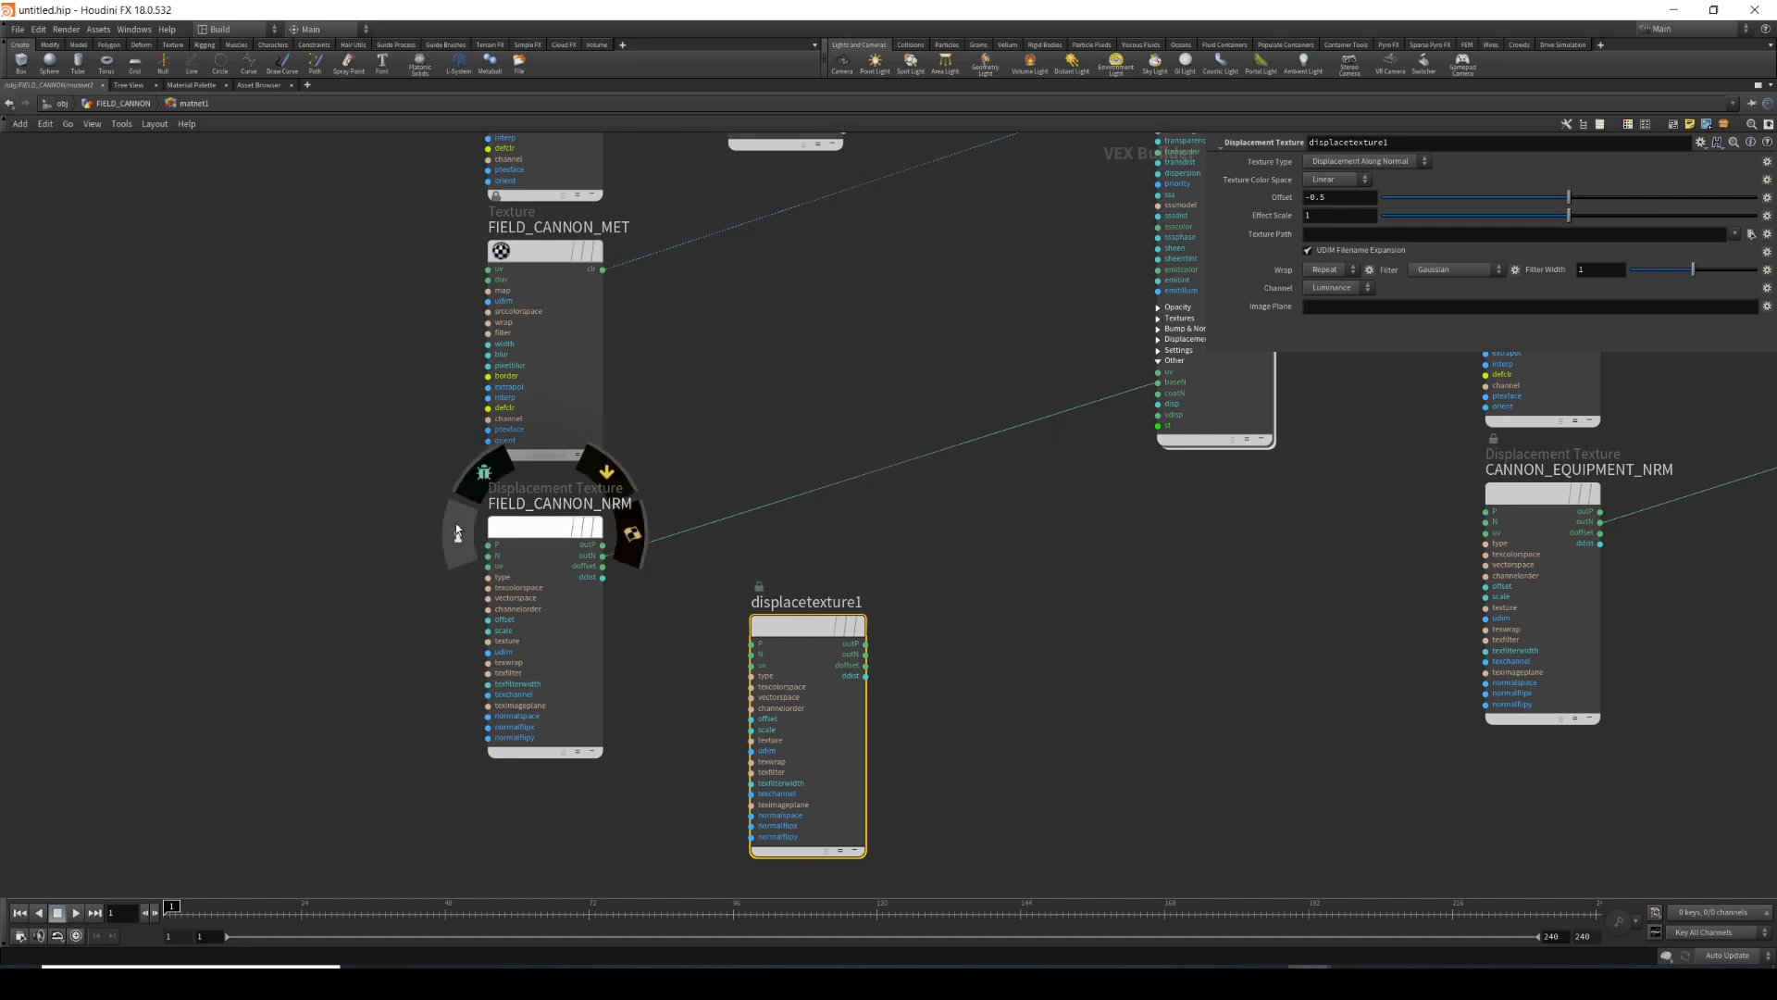
pyautogui.click(565, 555)
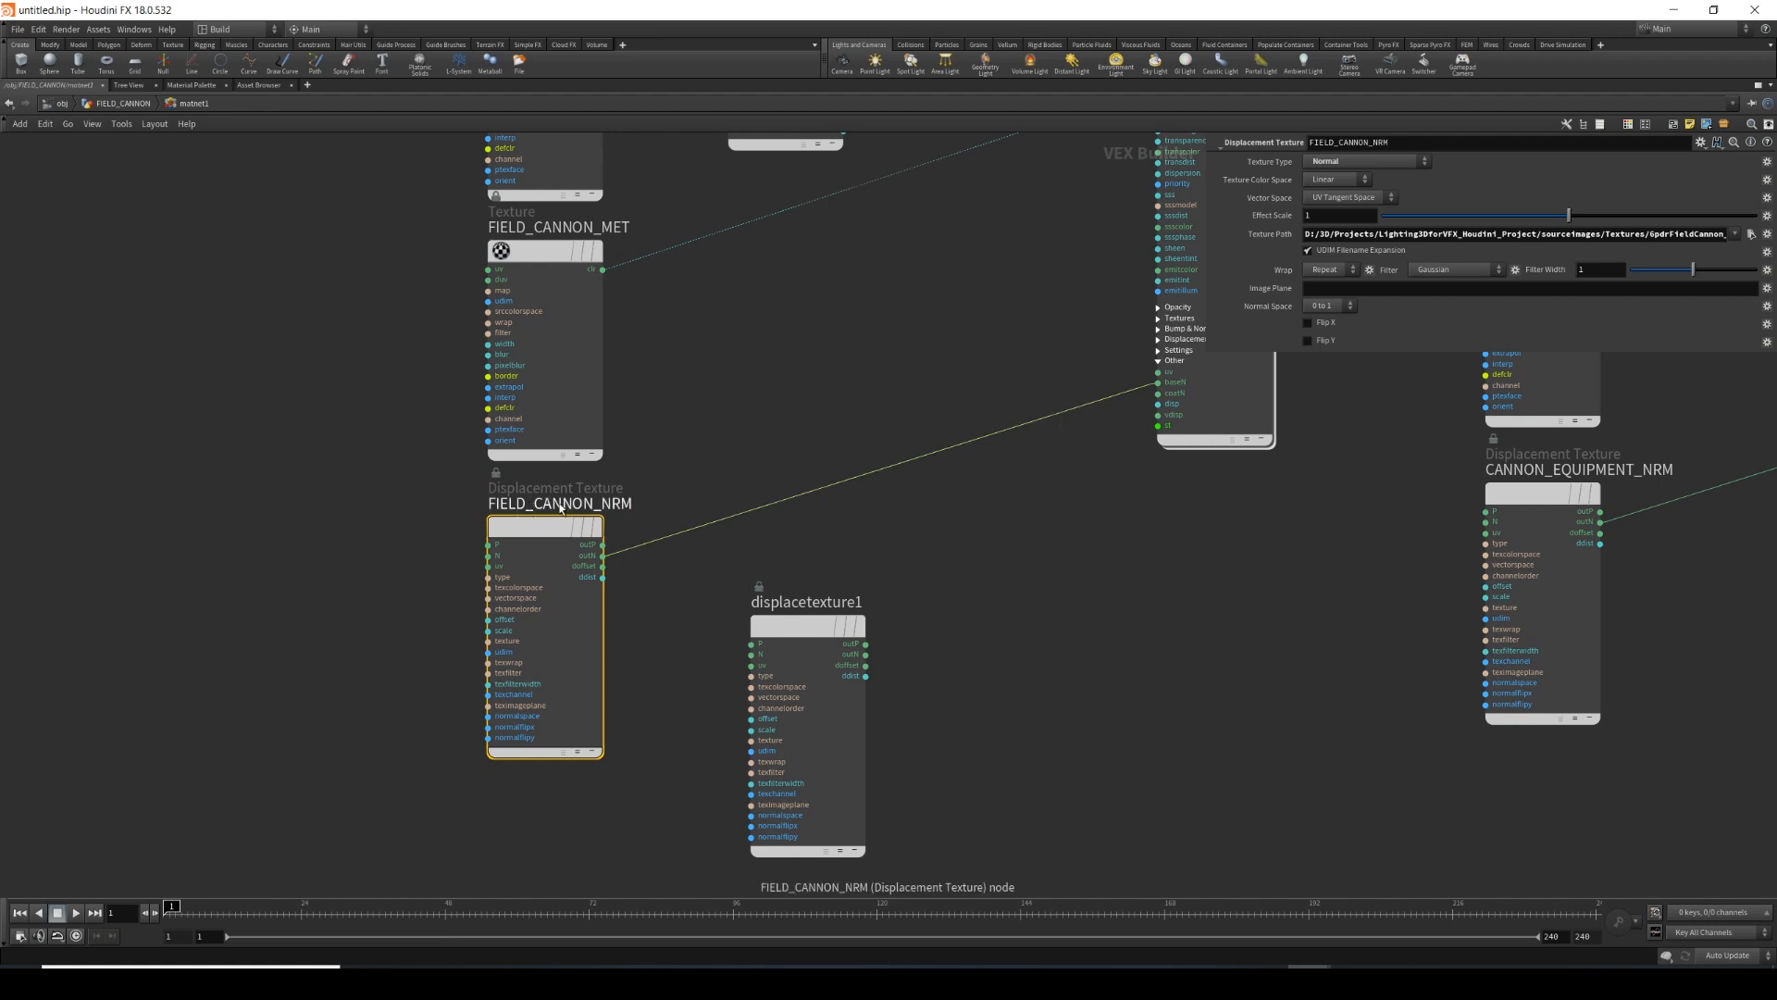
pyautogui.moveTo(559, 555)
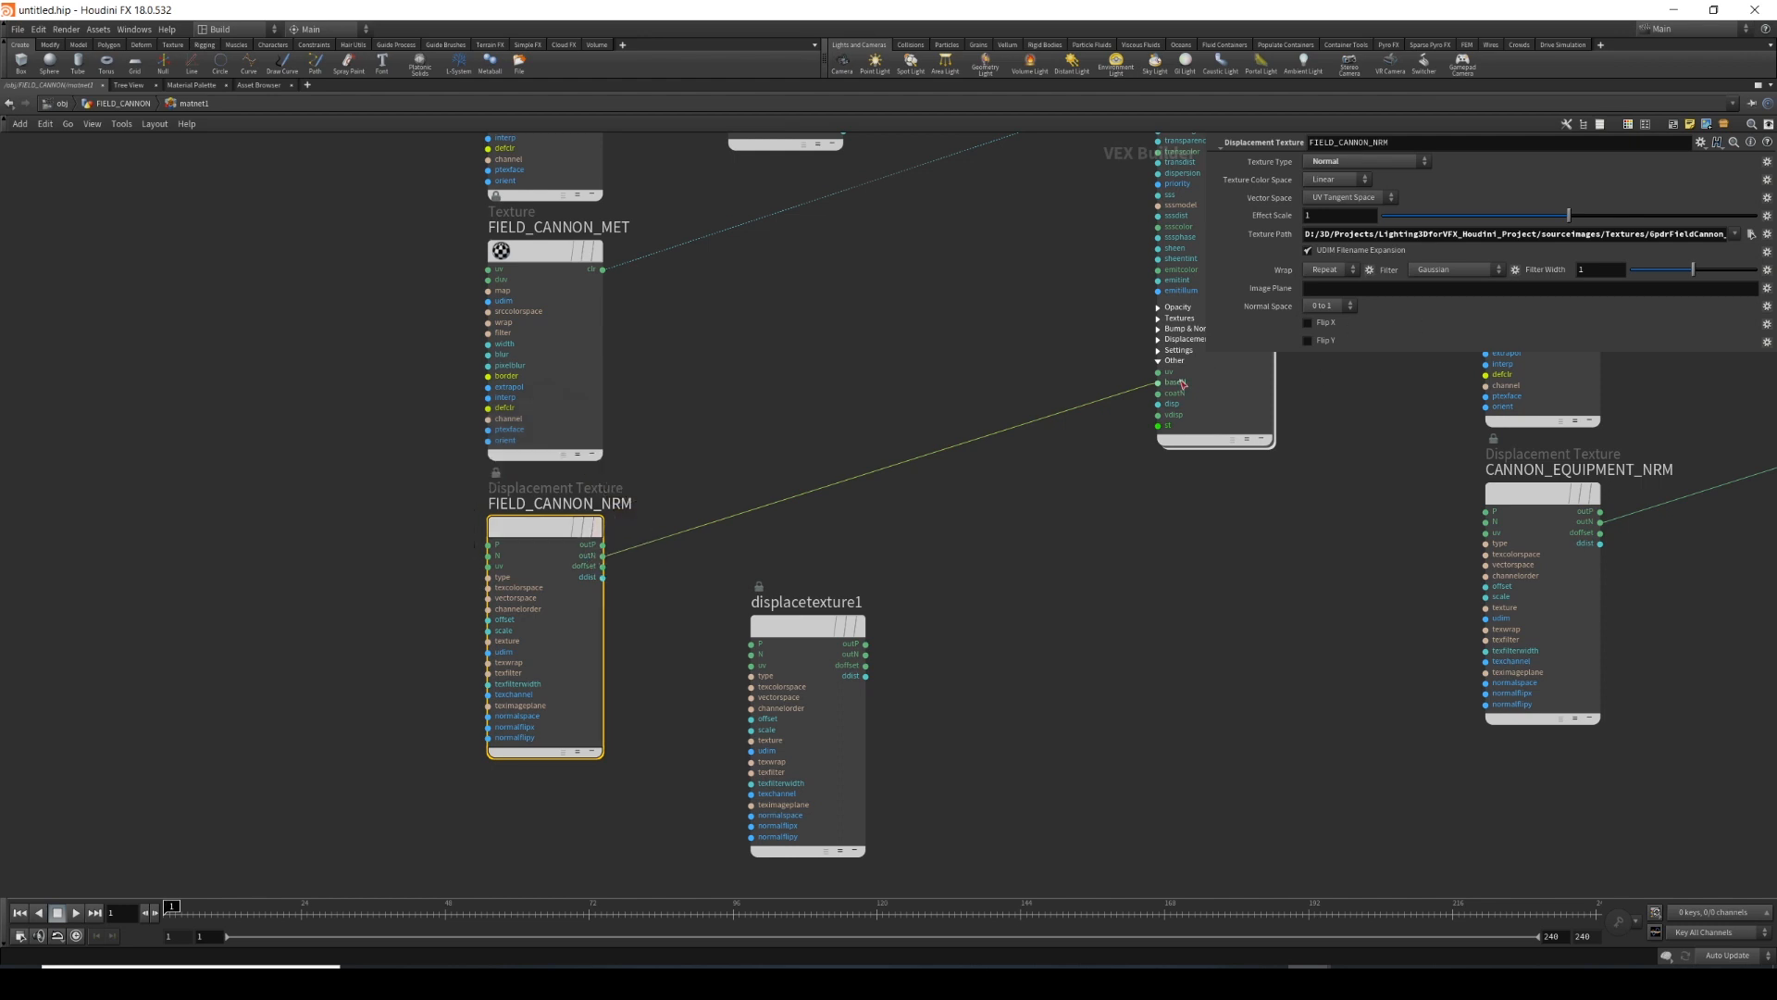
pyautogui.moveTo(988, 574); pyautogui.dragTo(884, 602, button='middle')
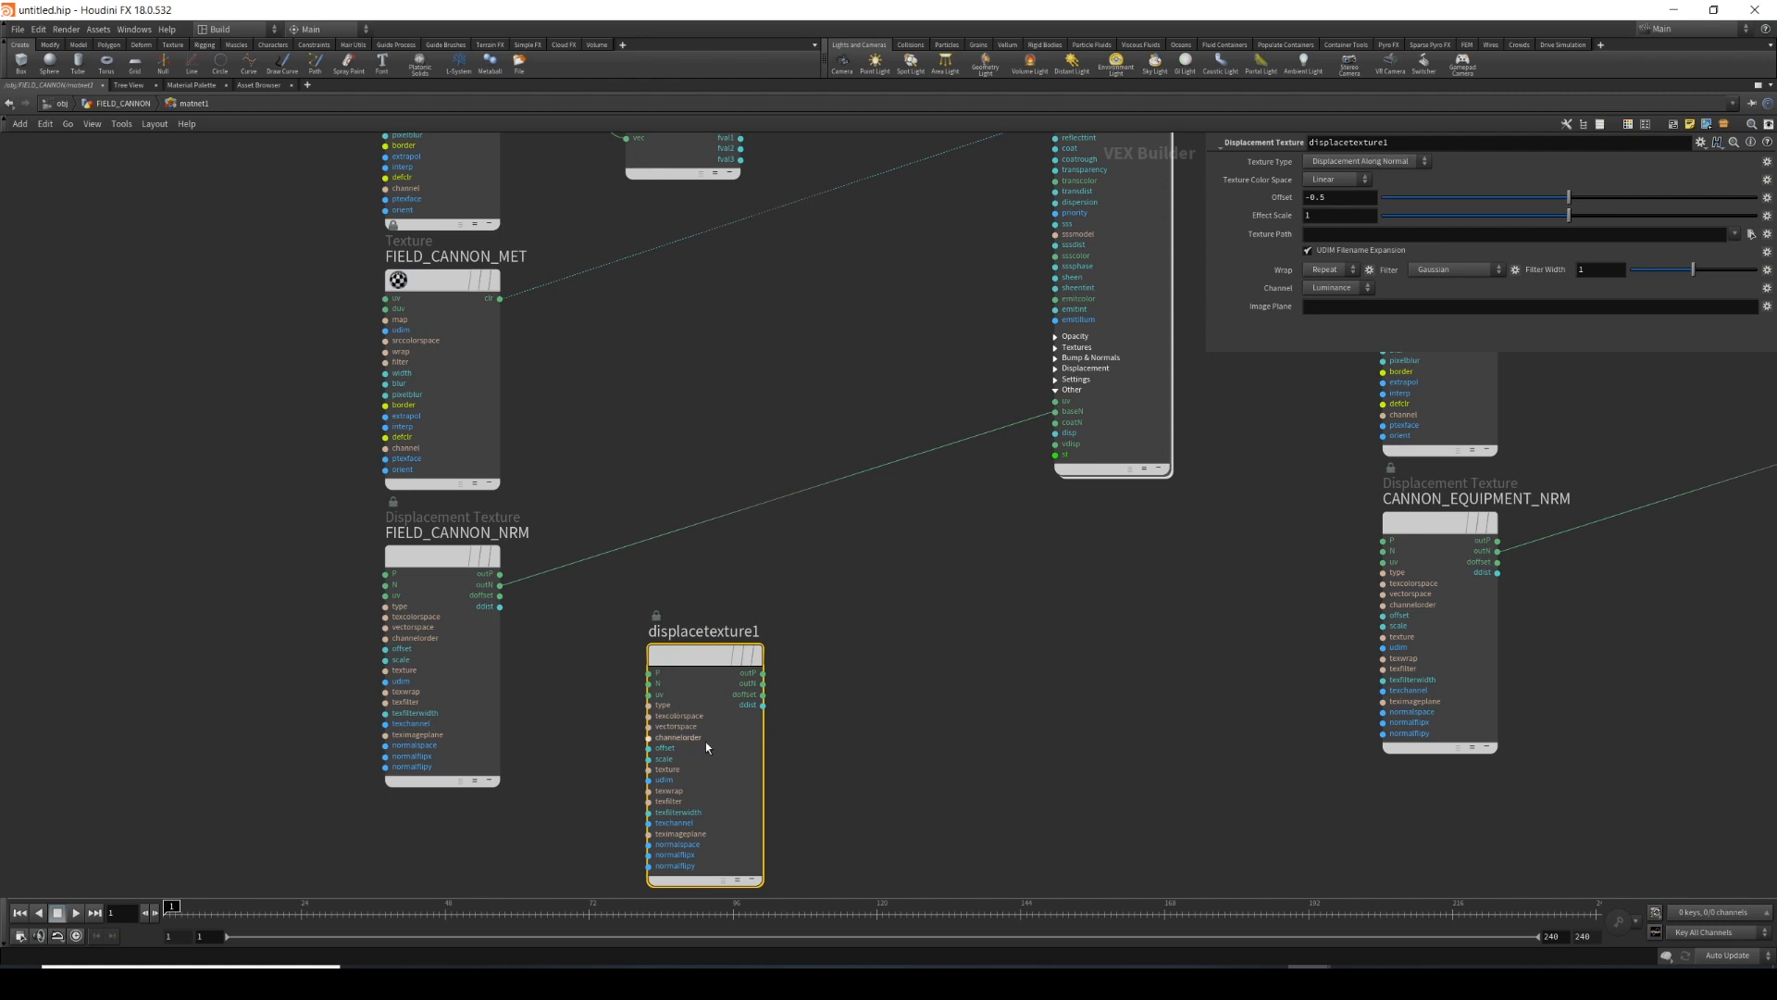
pyautogui.click(762, 705)
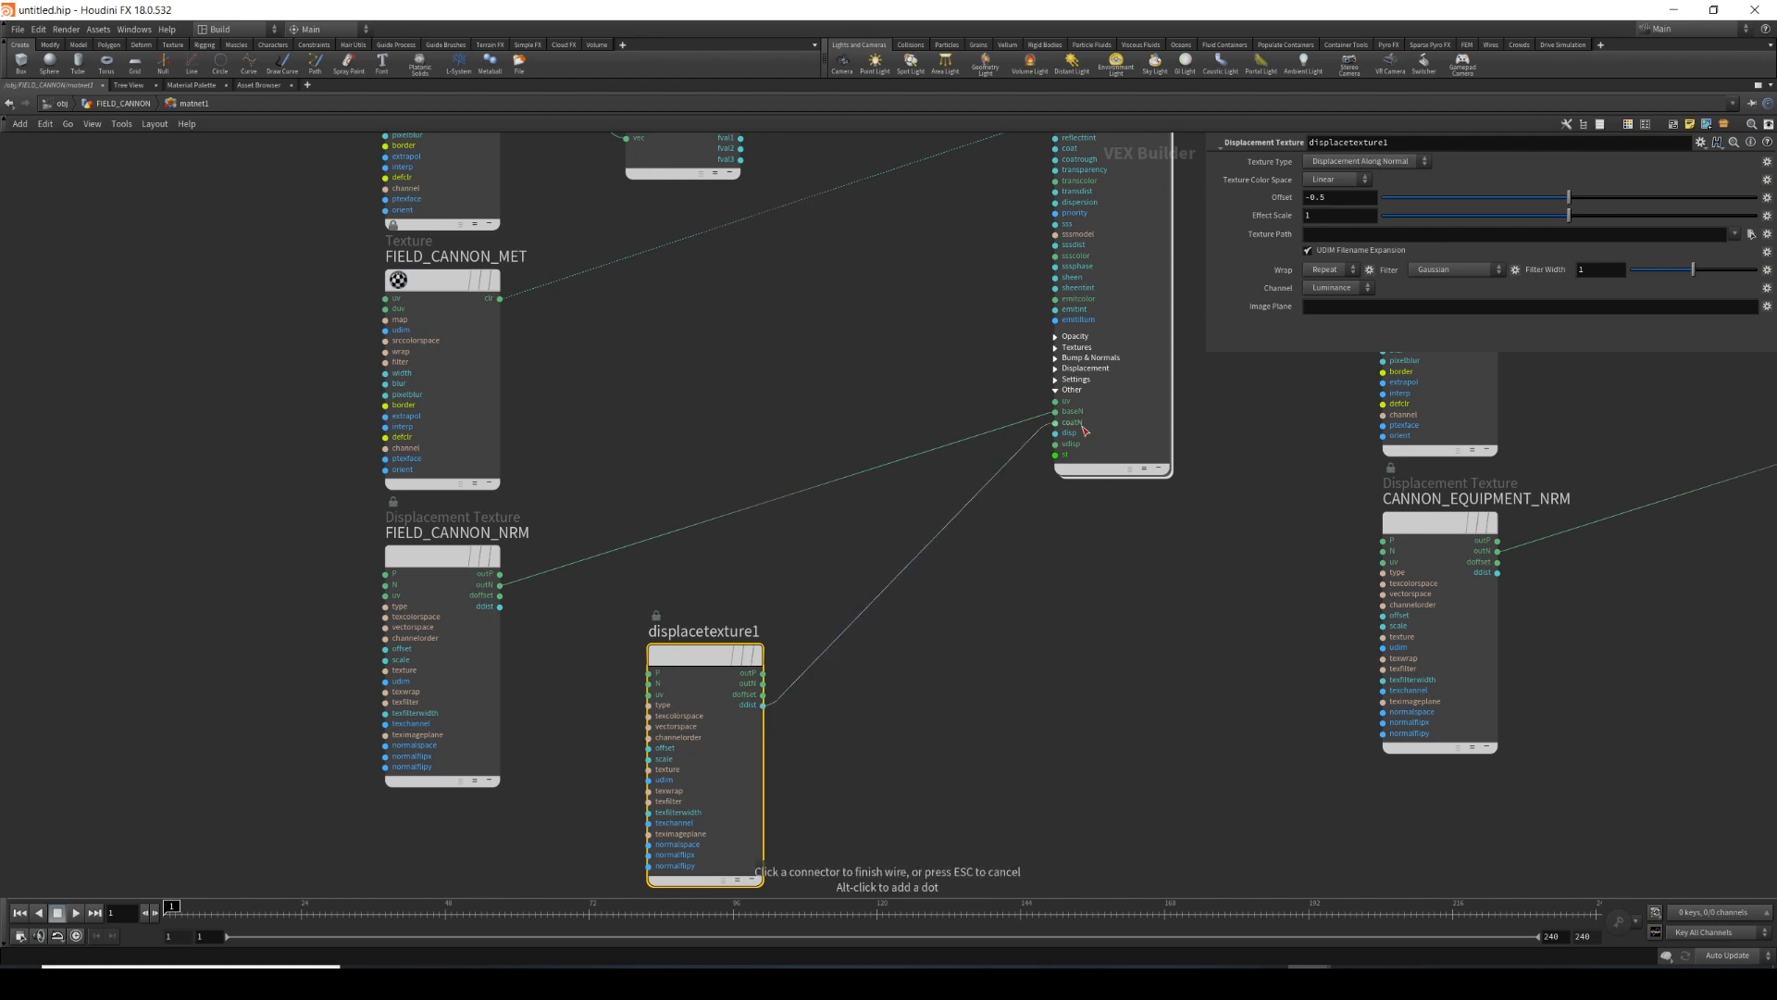
pyautogui.press('Escape')
# Delete the unconnected Displacement Texture node below the field cannon textures.
pyautogui.scroll(-4, 957, 514)
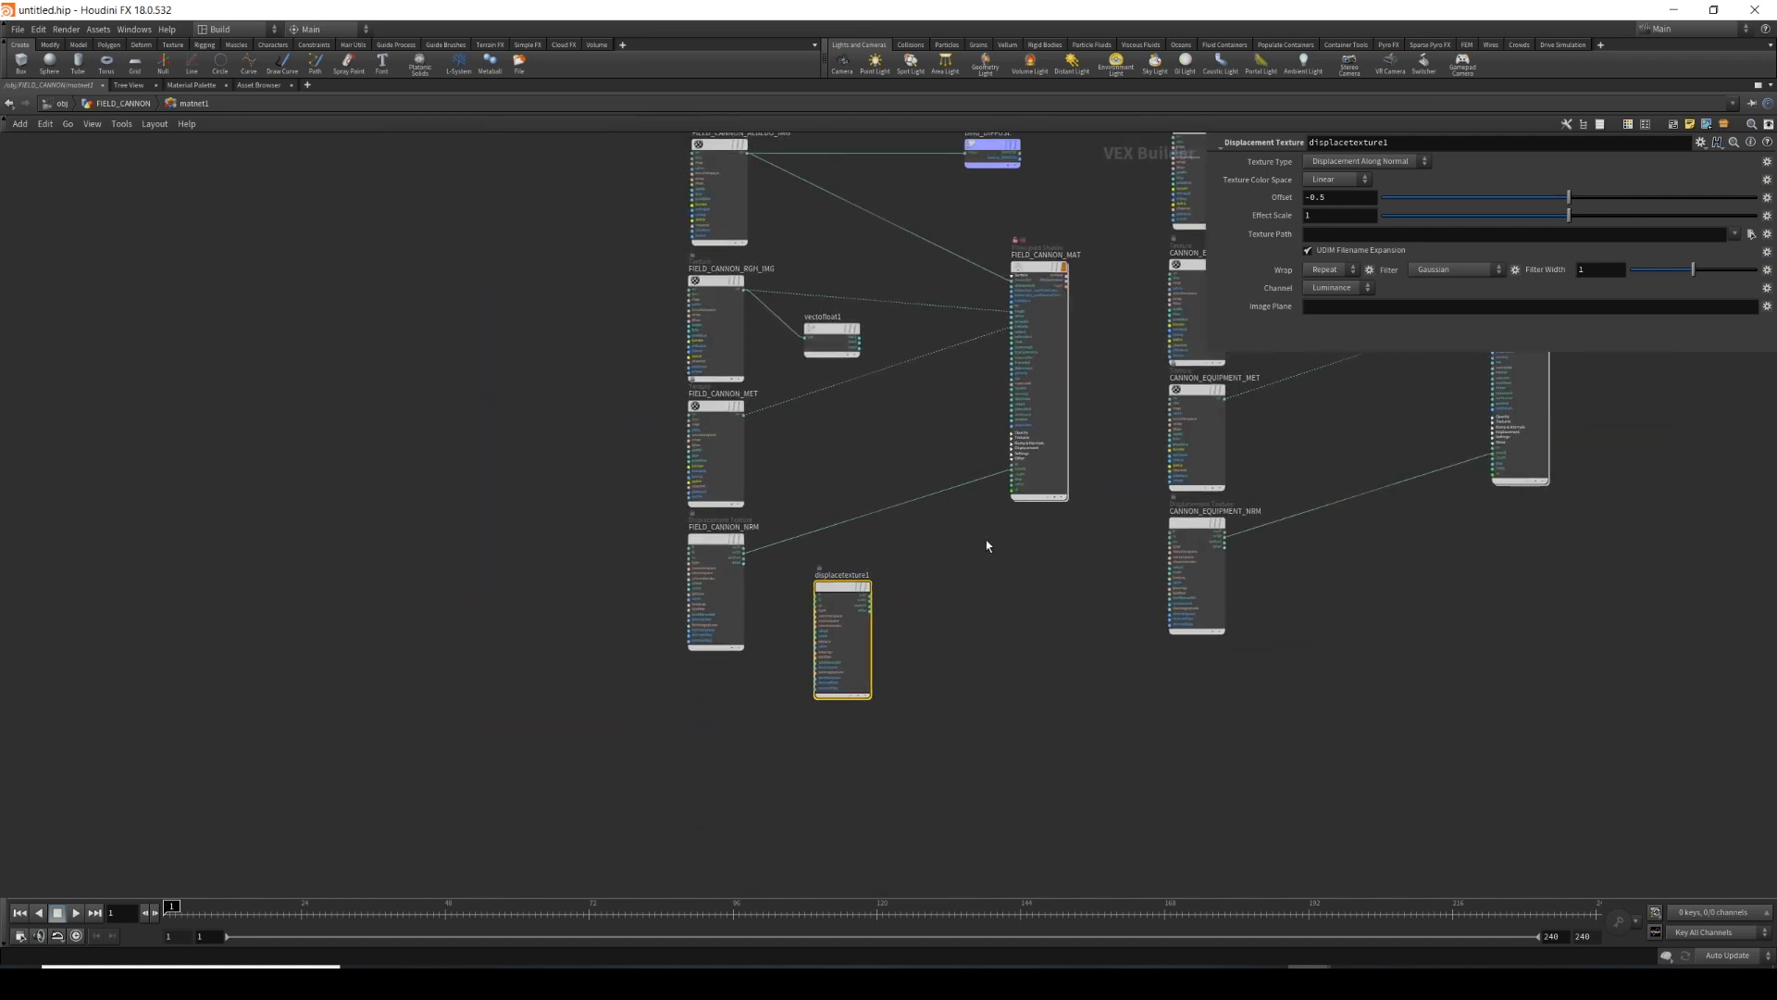
pyautogui.moveTo(924, 566); pyautogui.dragTo(905, 603, button='middle')
pyautogui.press('h')
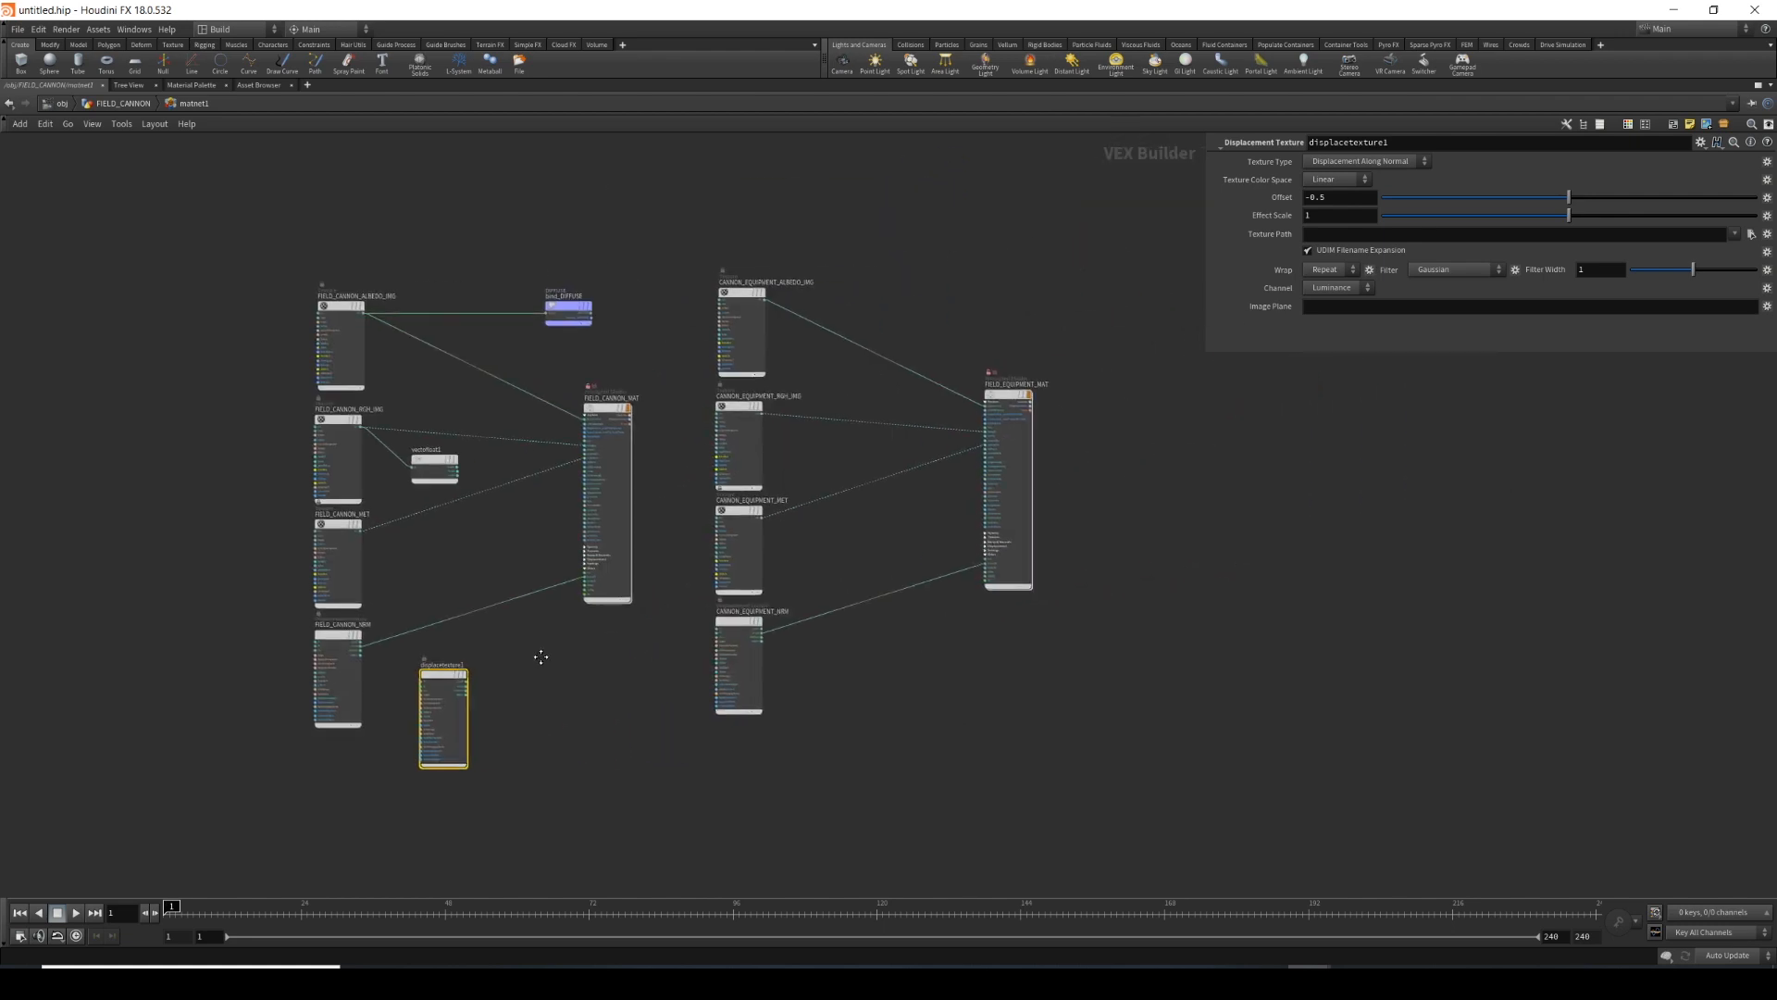
pyautogui.scroll(2, 879, 636)
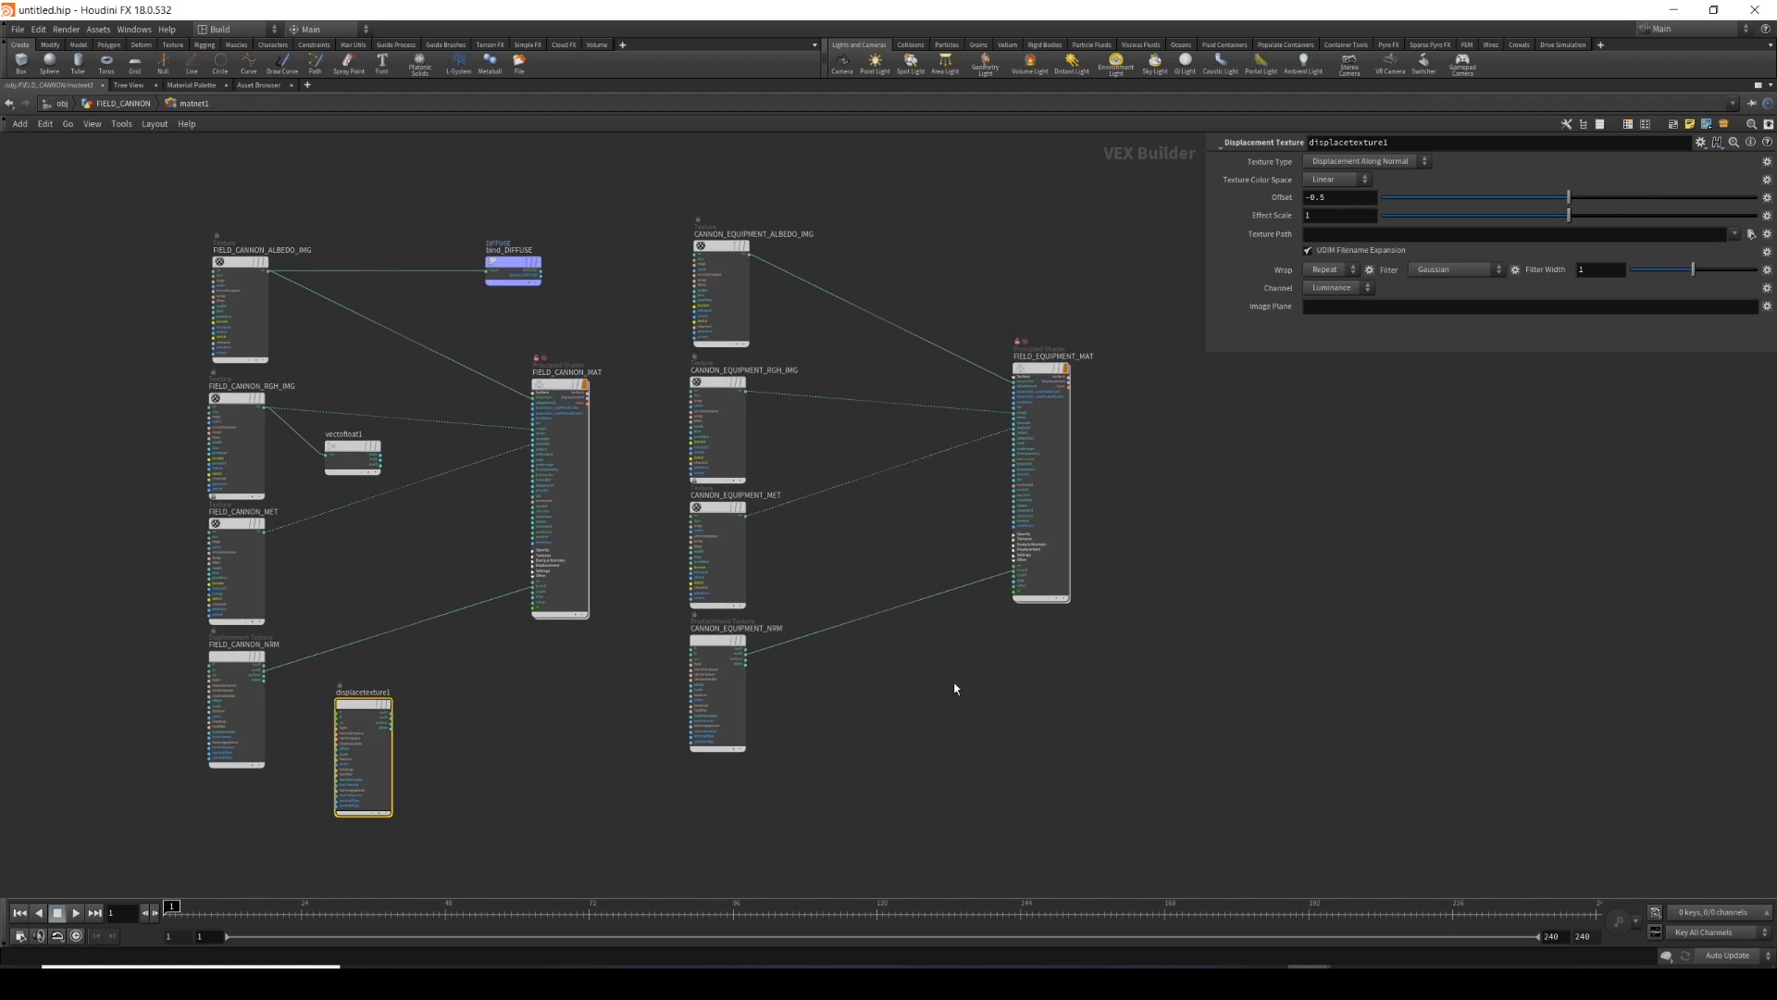
pyautogui.moveTo(954, 726); pyautogui.dragTo(1016, 723)
pyautogui.moveTo(1011, 278); pyautogui.dragTo(1152, 704)
pyautogui.moveTo(899, 728); pyautogui.dragTo(1043, 734, button='middle')
pyautogui.click(520, 752)
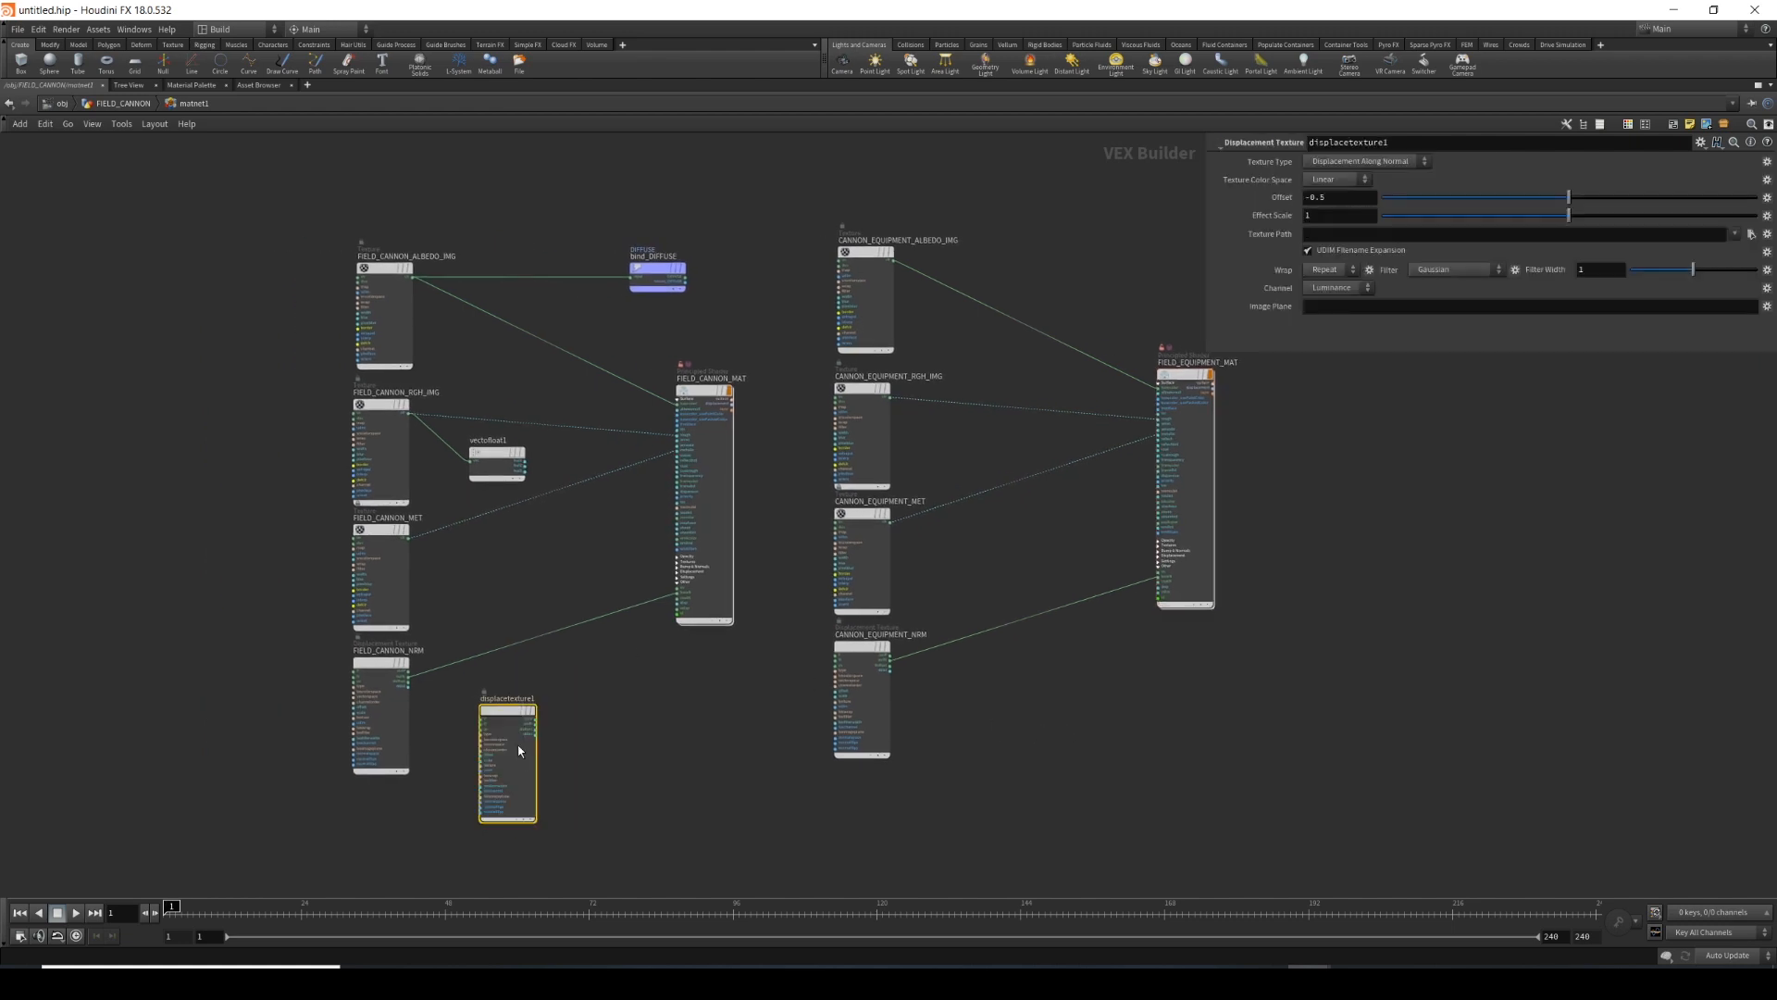
pyautogui.press('Delete')
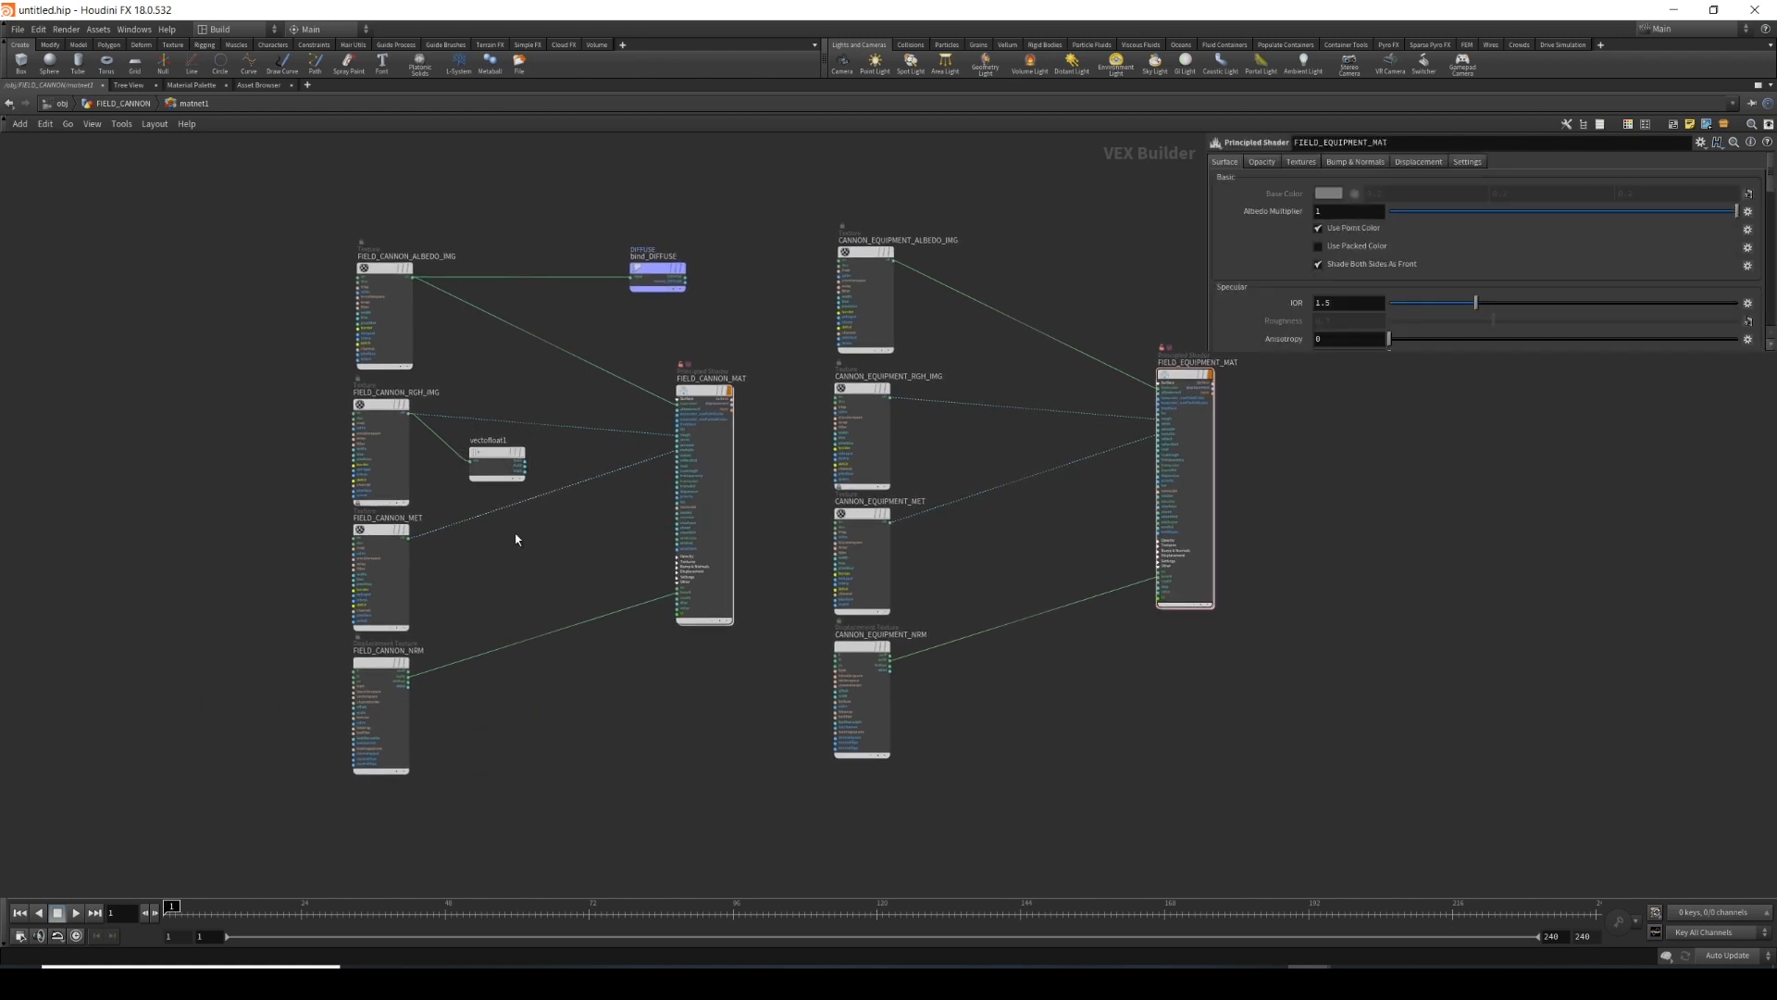
# Return to the FIELD_CANNON geometry network and restore the split layout with the 3D viewport.
pyautogui.moveTo(523, 579); pyautogui.dragTo(644, 582, button='middle')
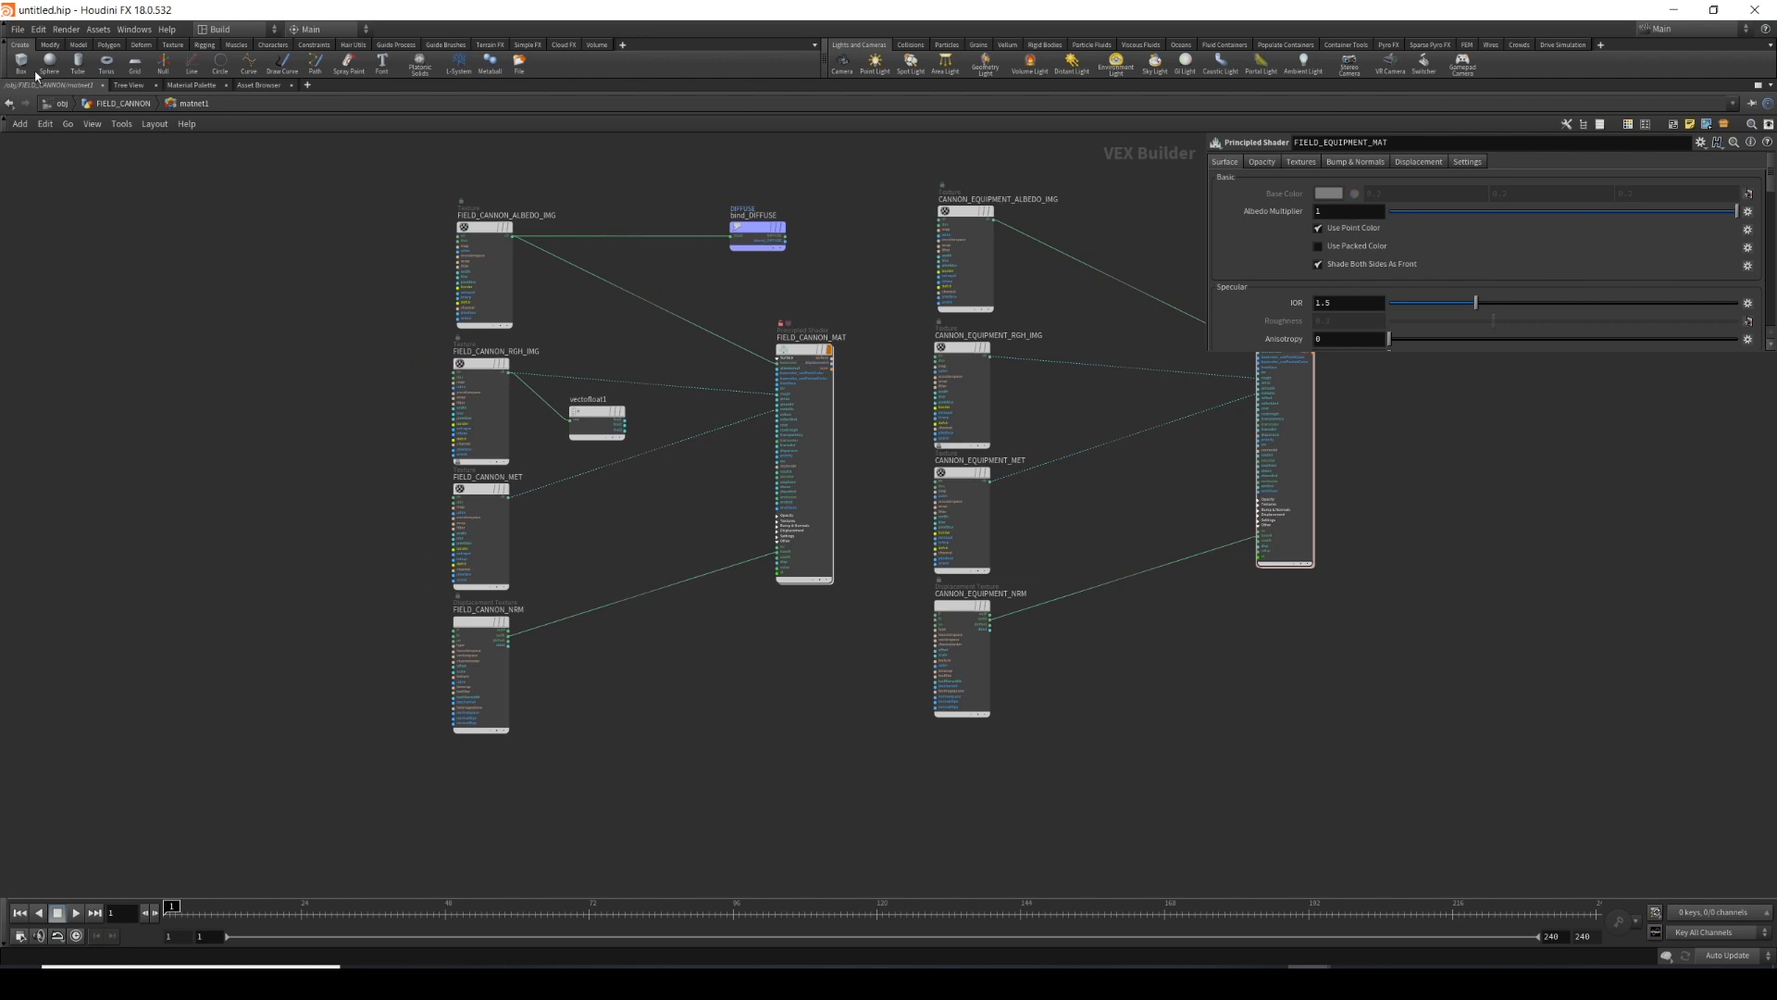
pyautogui.click(147, 104)
pyautogui.moveTo(416, 448); pyautogui.dragTo(485, 630, button='middle')
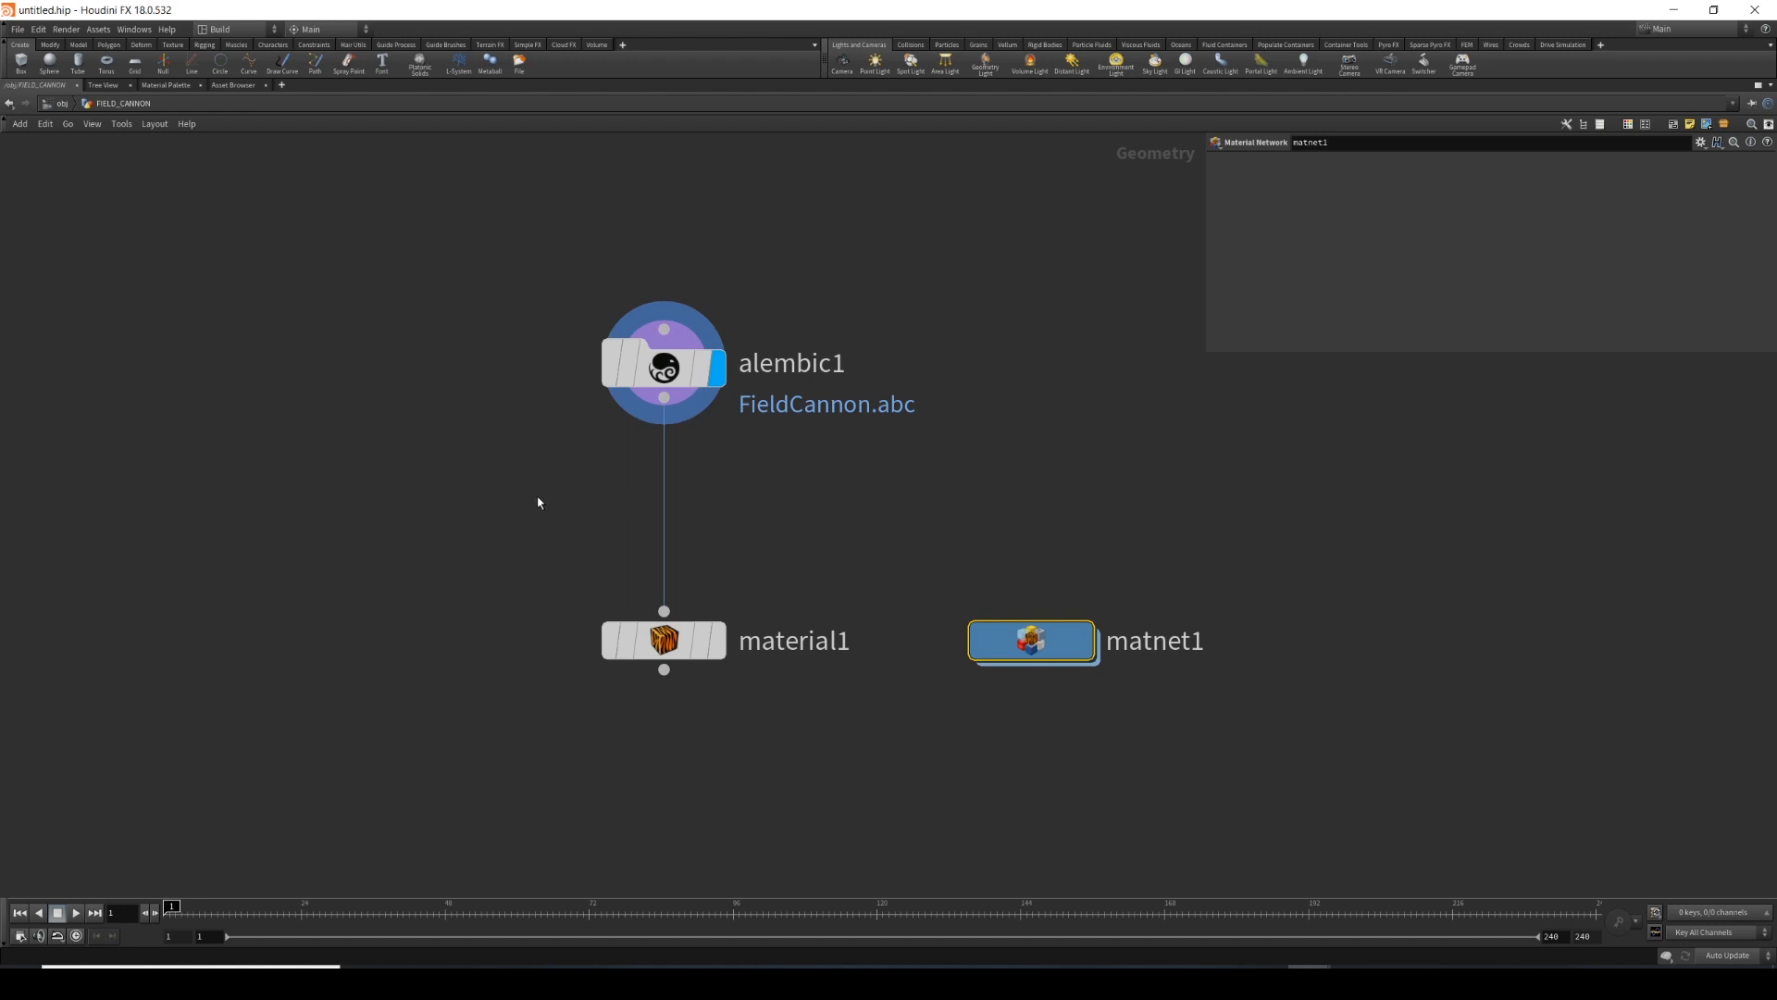
pyautogui.hotkey('ctrl', 'b')
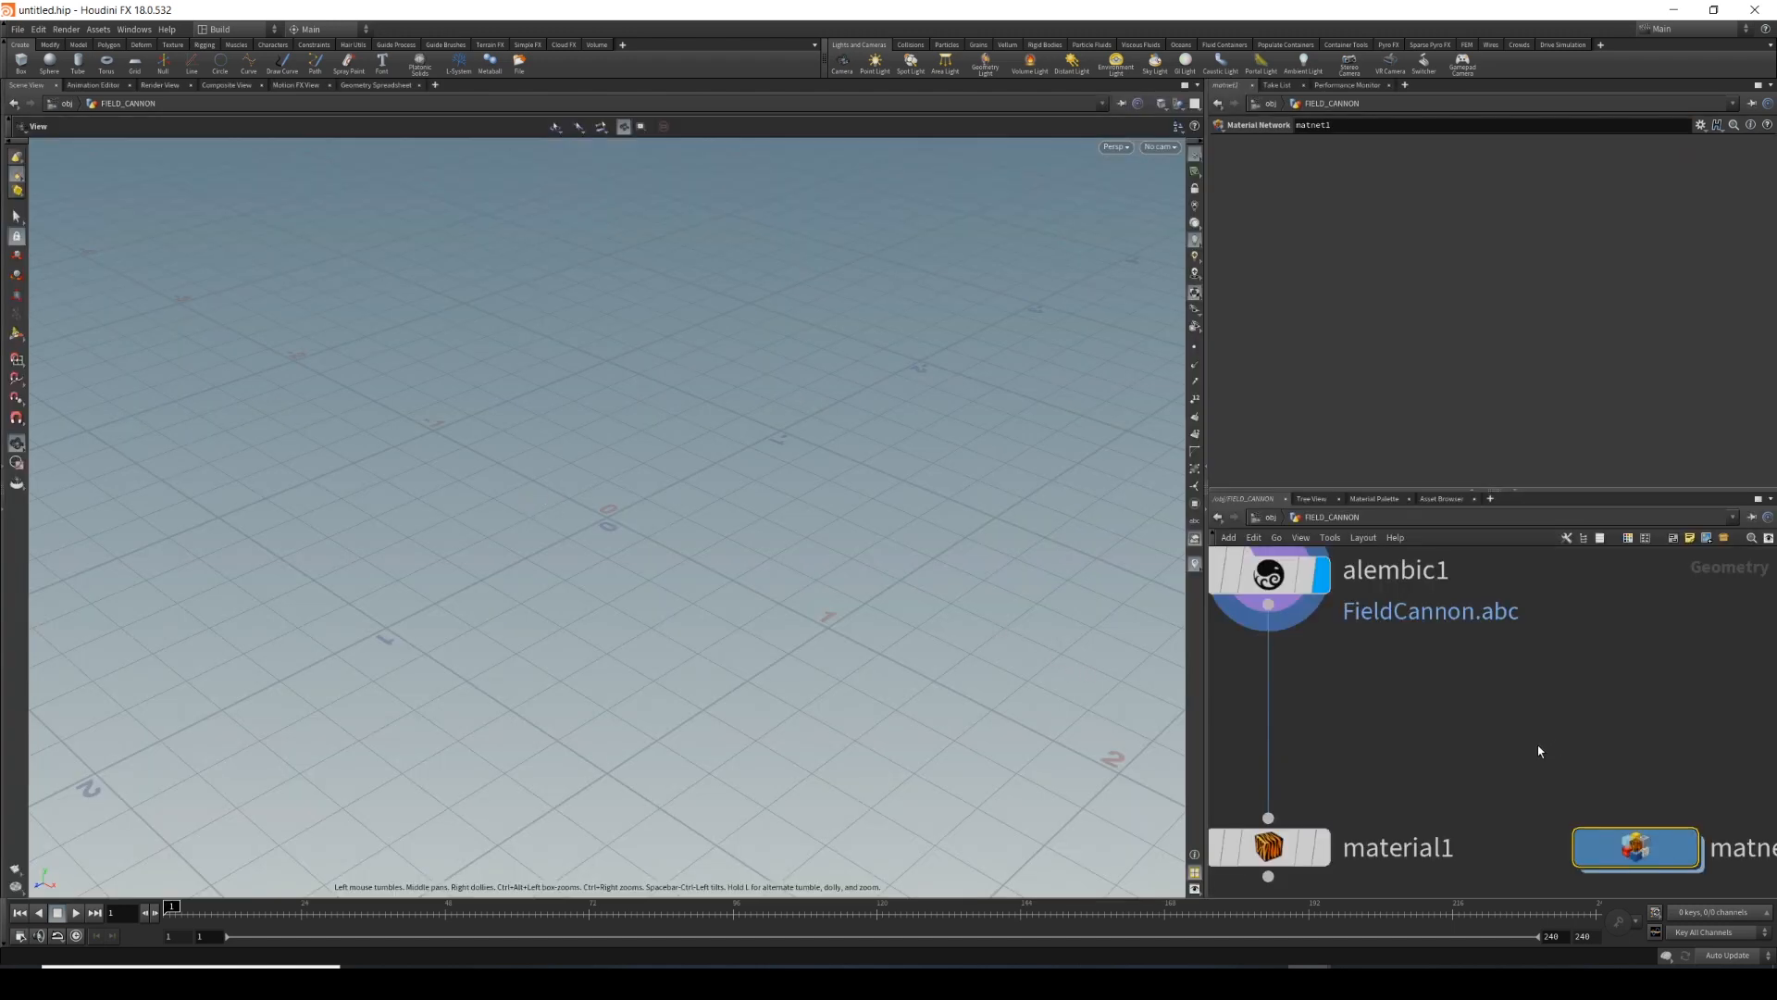
# Rename the Alembic node as FIELD_CANNON.
pyautogui.scroll(-2, 1560, 730)
pyautogui.scroll(-2, 1518, 713)
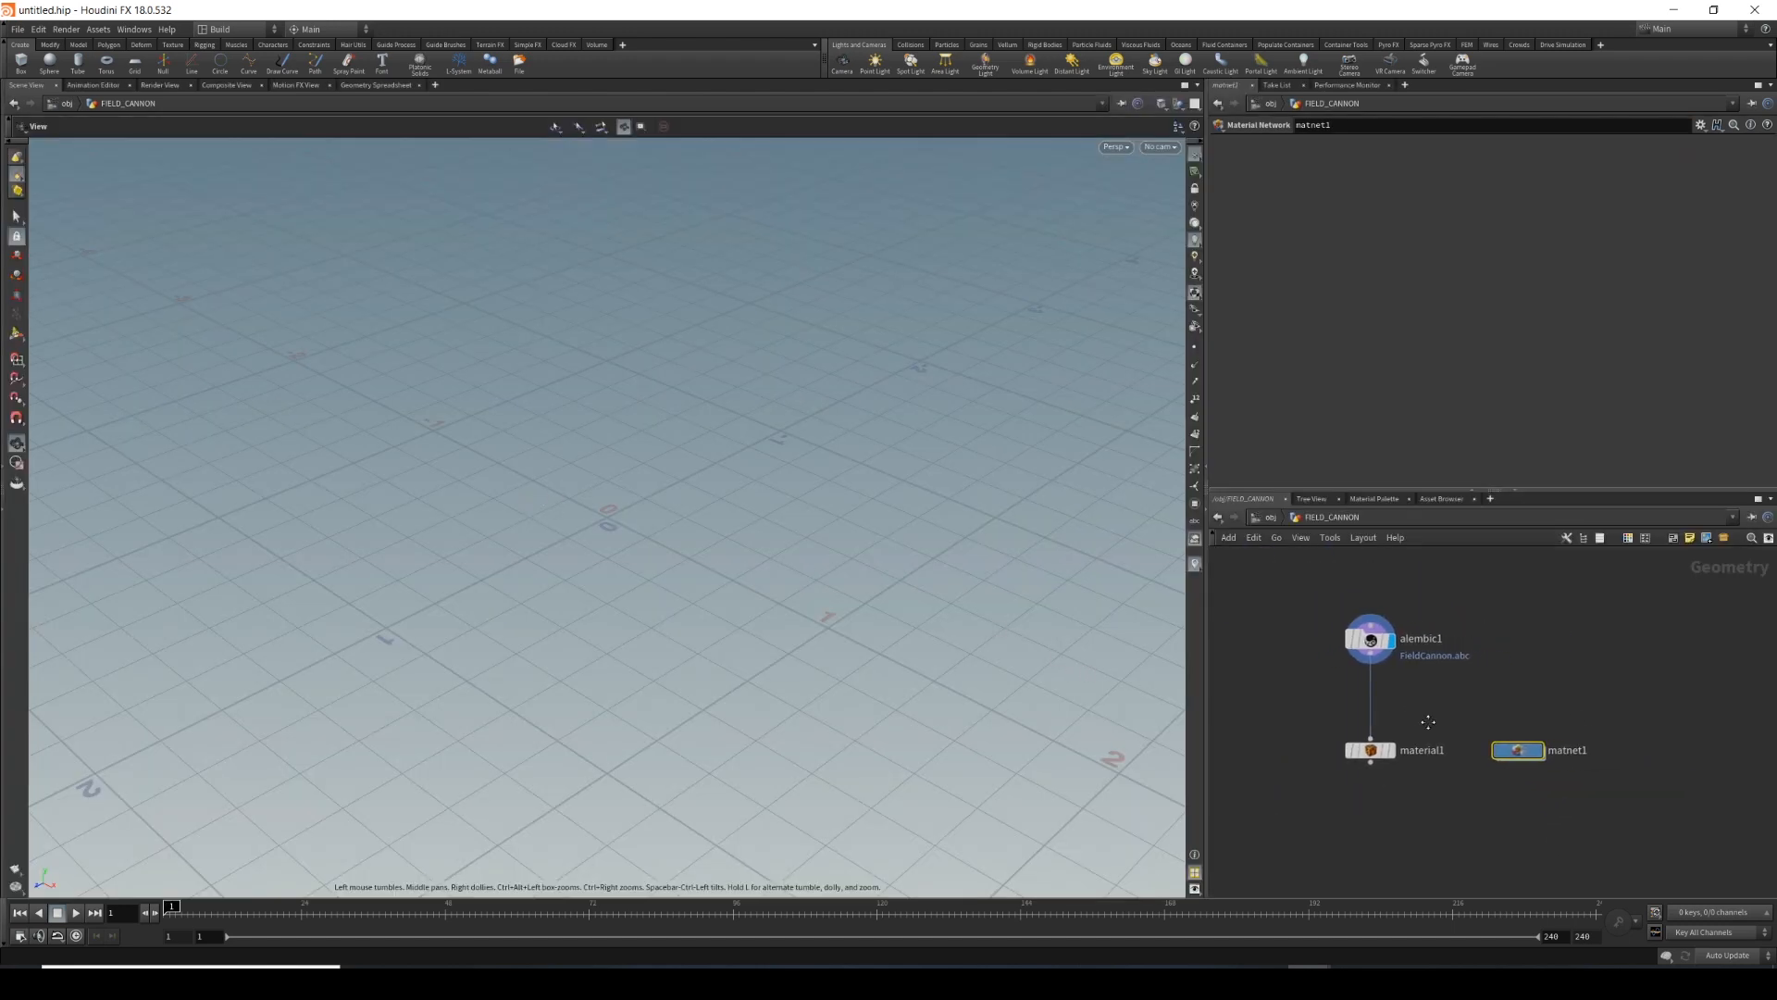
pyautogui.doubleClick(1399, 639)
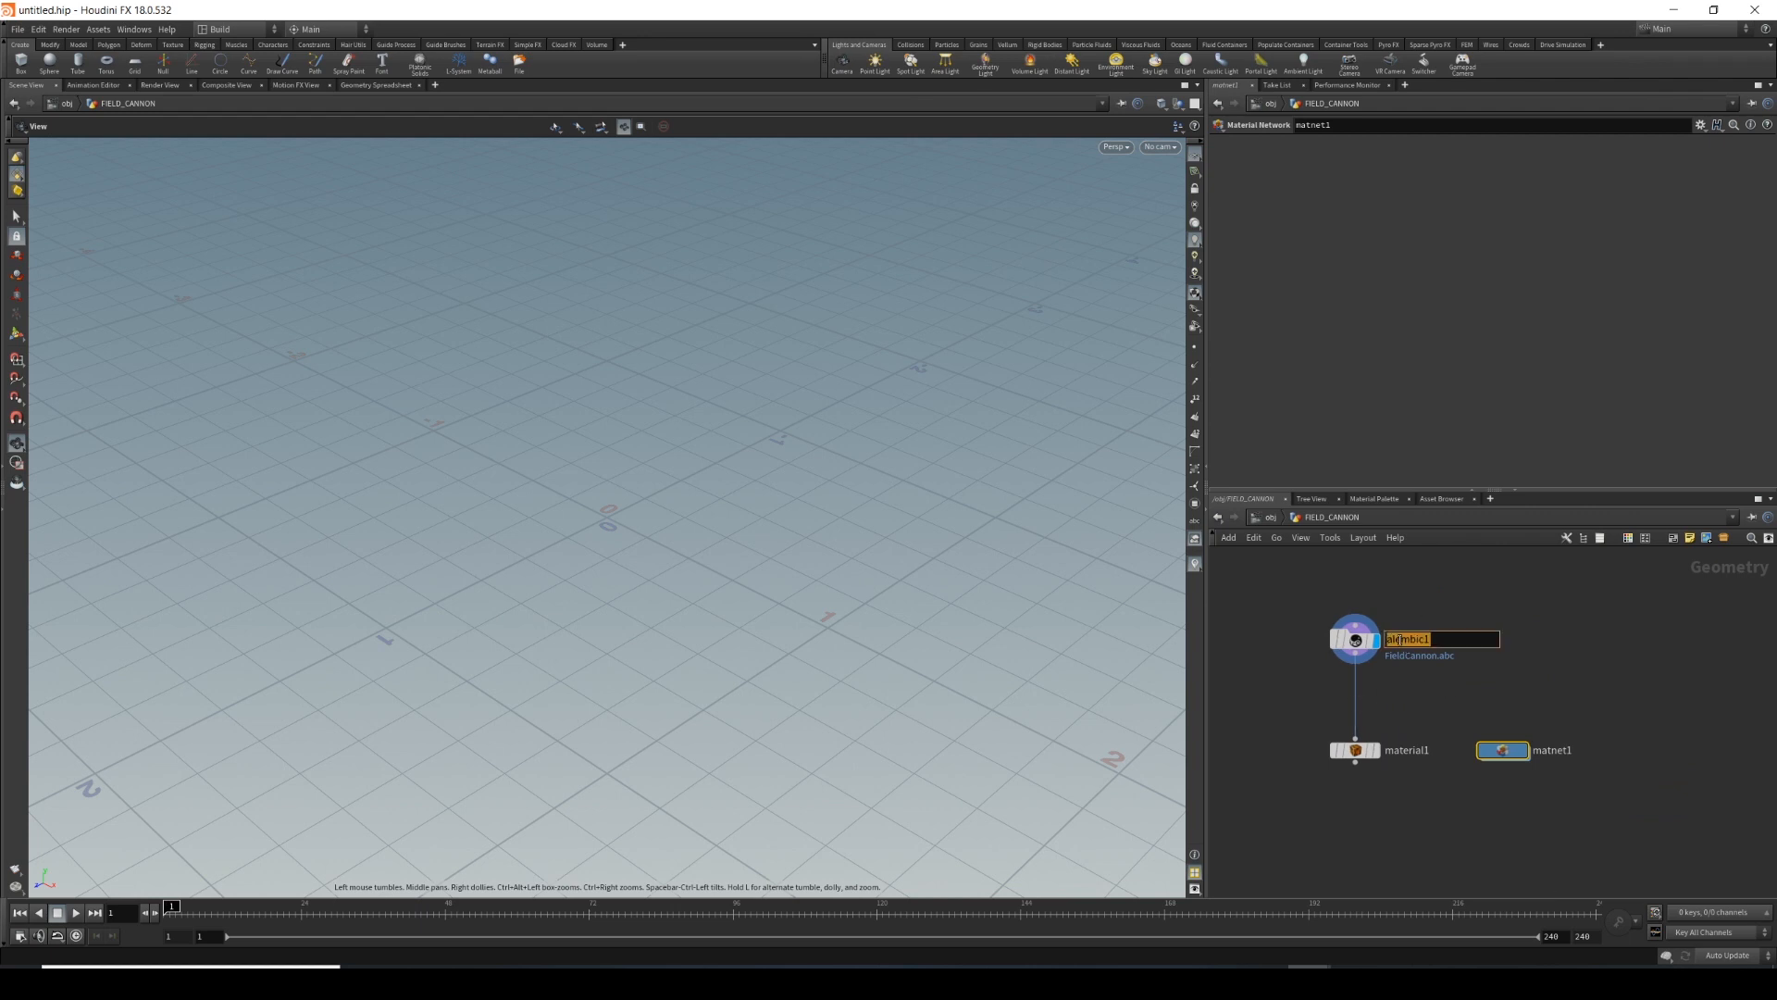
pyautogui.write('FIELD_CANNON')
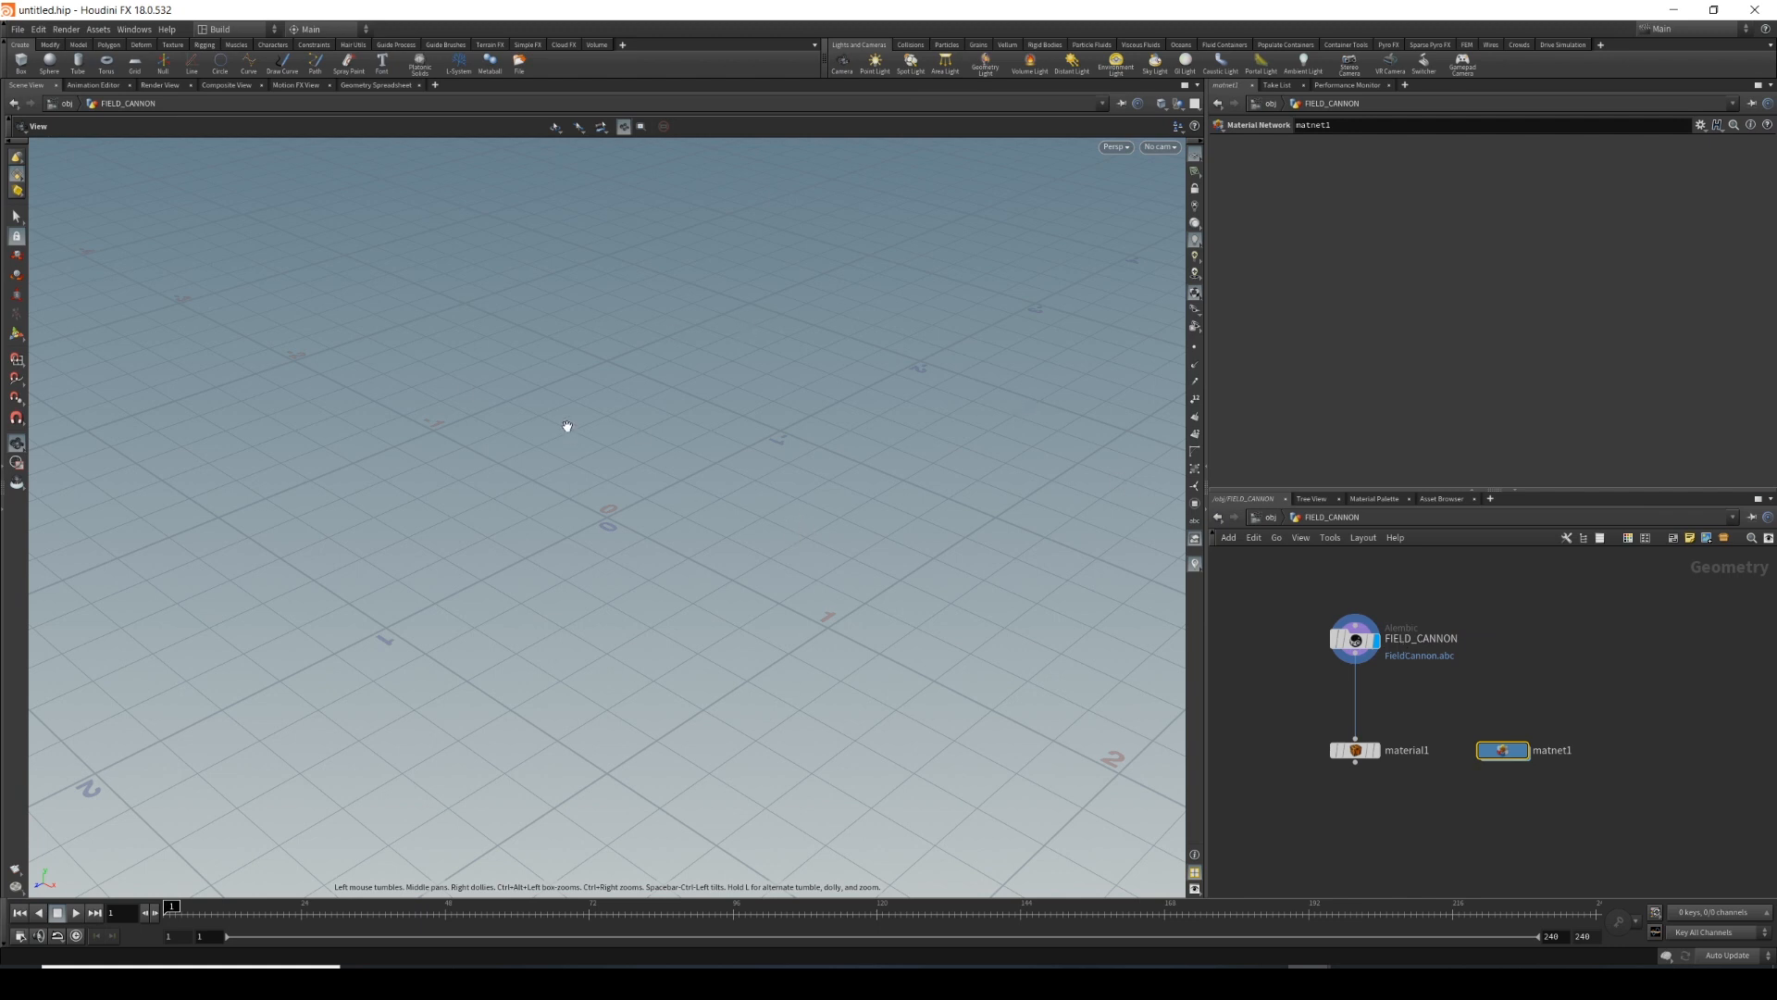
# Frame the field cannon in the viewport and view it from an angle at a greater distance.
pyautogui.press('f')
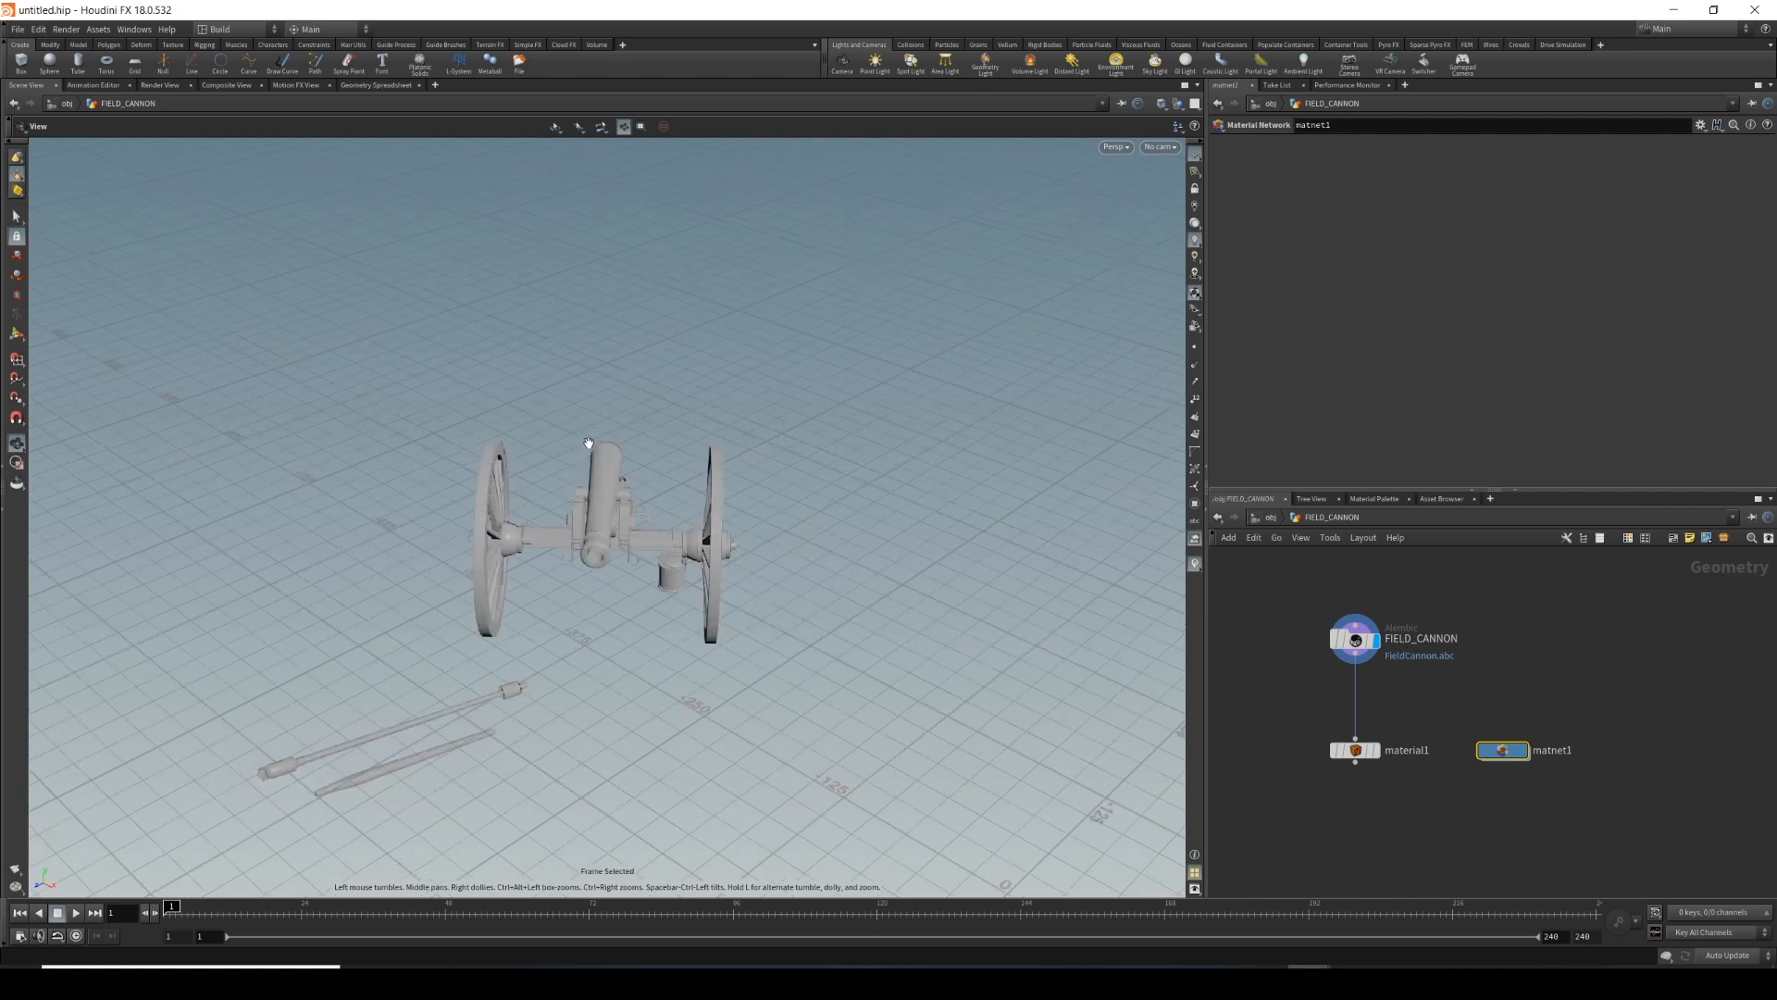
pyautogui.moveTo(885, 563); pyautogui.dragTo(924, 508)
pyautogui.moveTo(925, 508); pyautogui.dragTo(814, 527, button='right')
pyautogui.moveTo(814, 528); pyautogui.dragTo(870, 524)
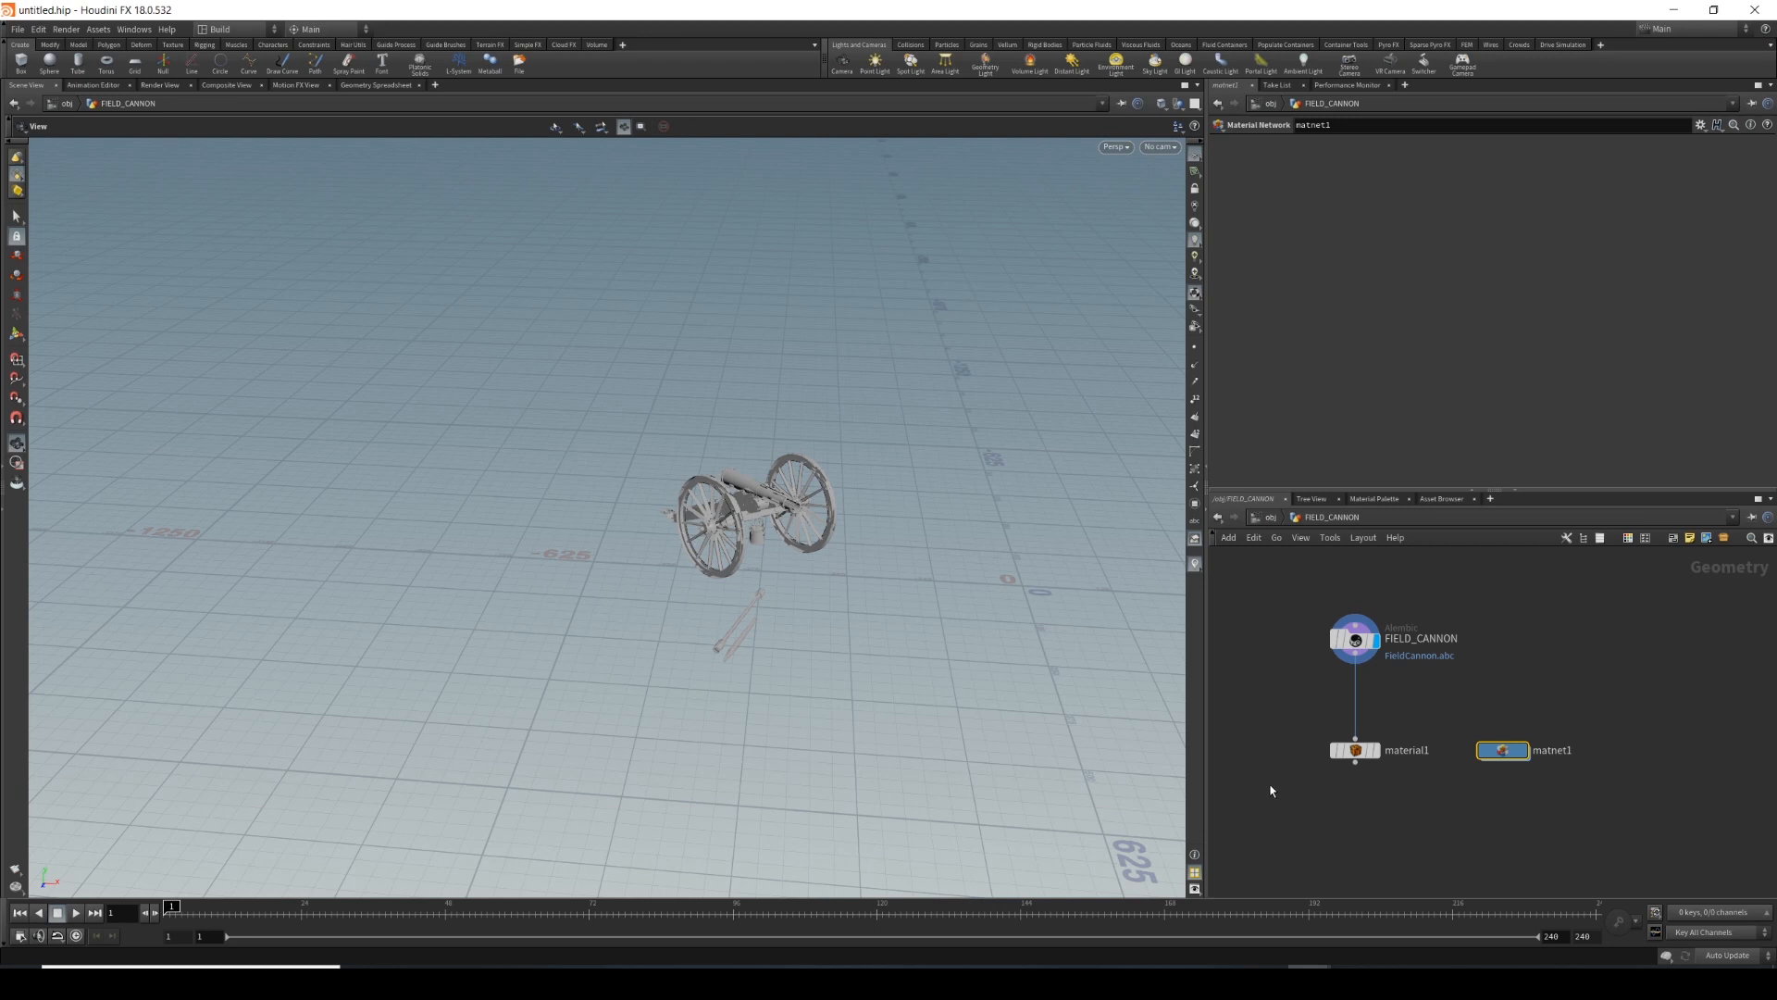
# Turn on the display flag of the material1 node and show its parameters.
pyautogui.scroll(3, 1386, 815)
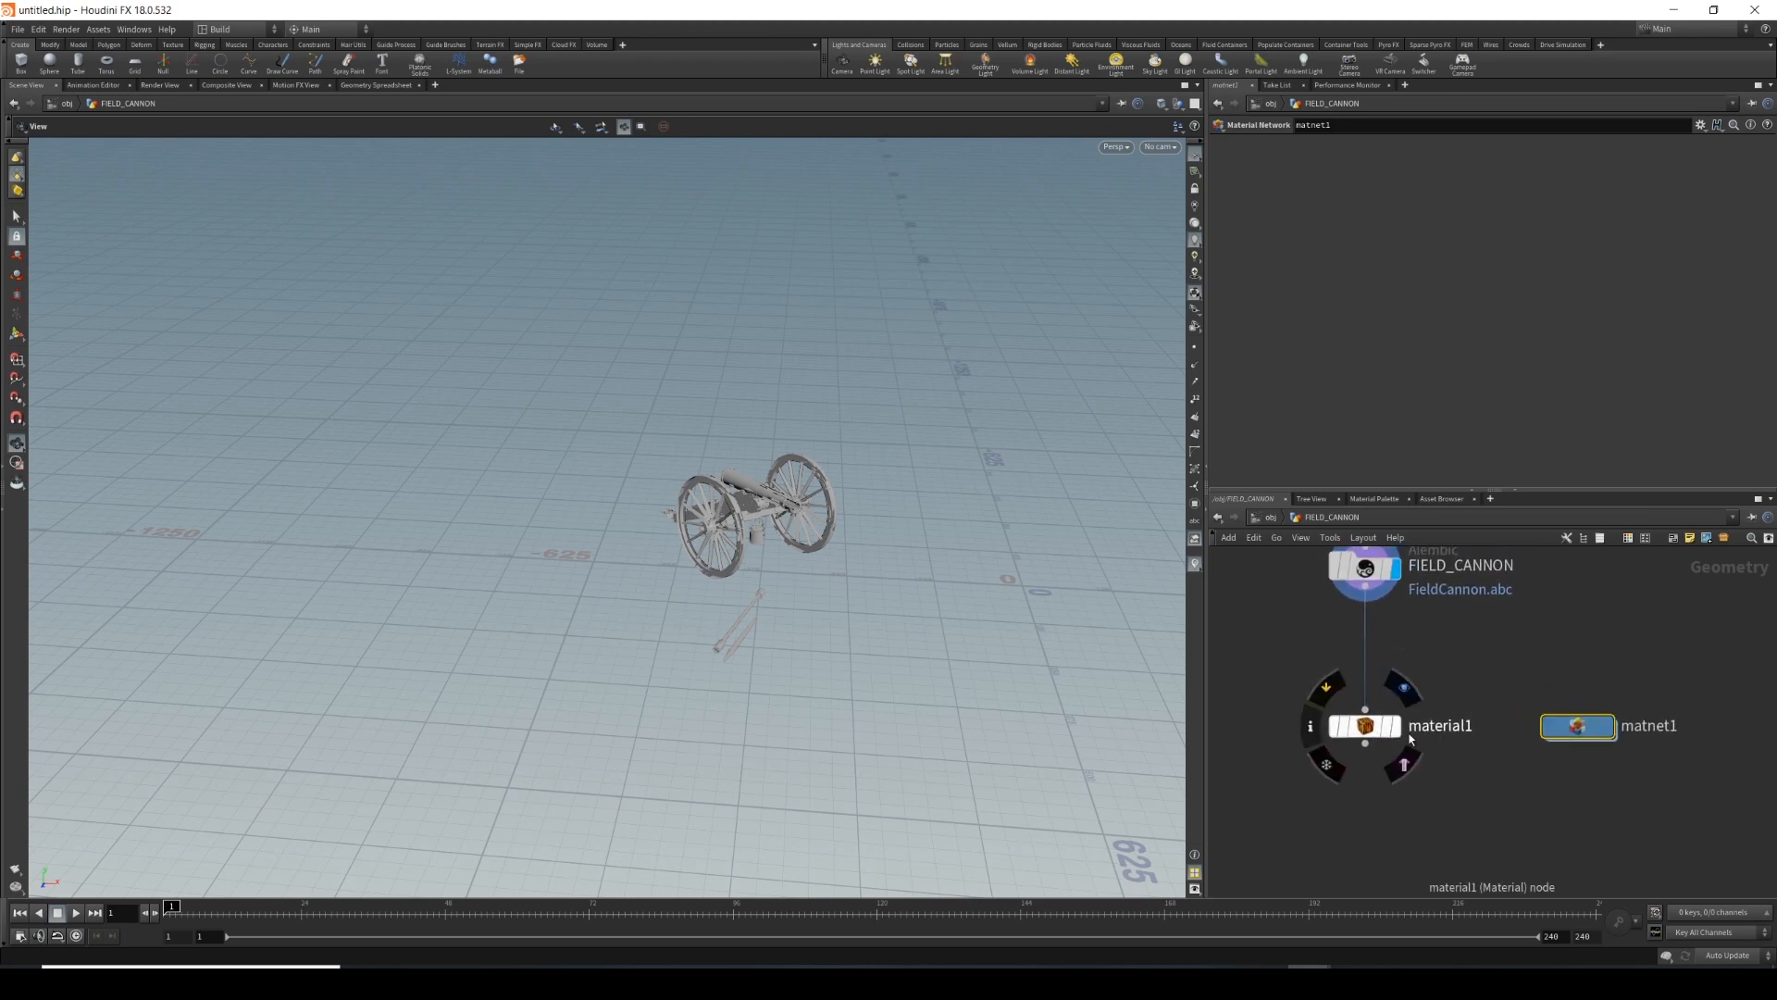
pyautogui.moveTo(1359, 737)
pyautogui.click(1402, 690)
pyautogui.moveTo(1480, 645); pyautogui.dragTo(1304, 838)
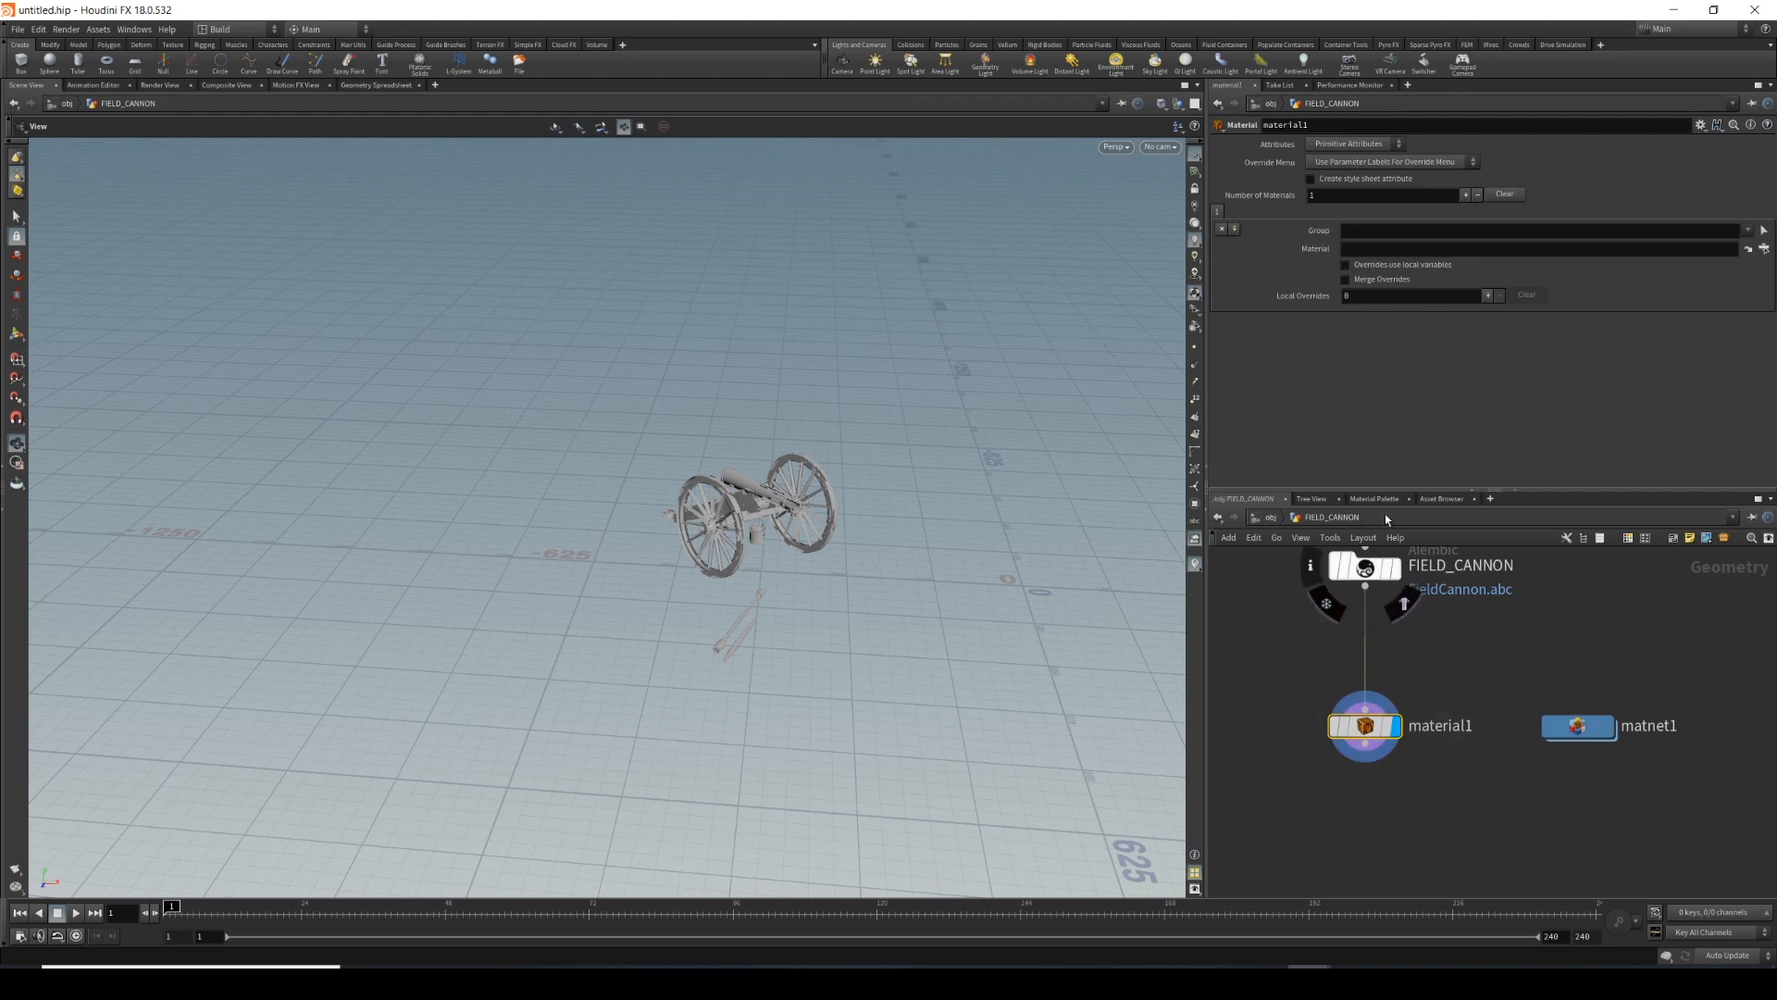
pyautogui.scroll(-2, 1463, 765)
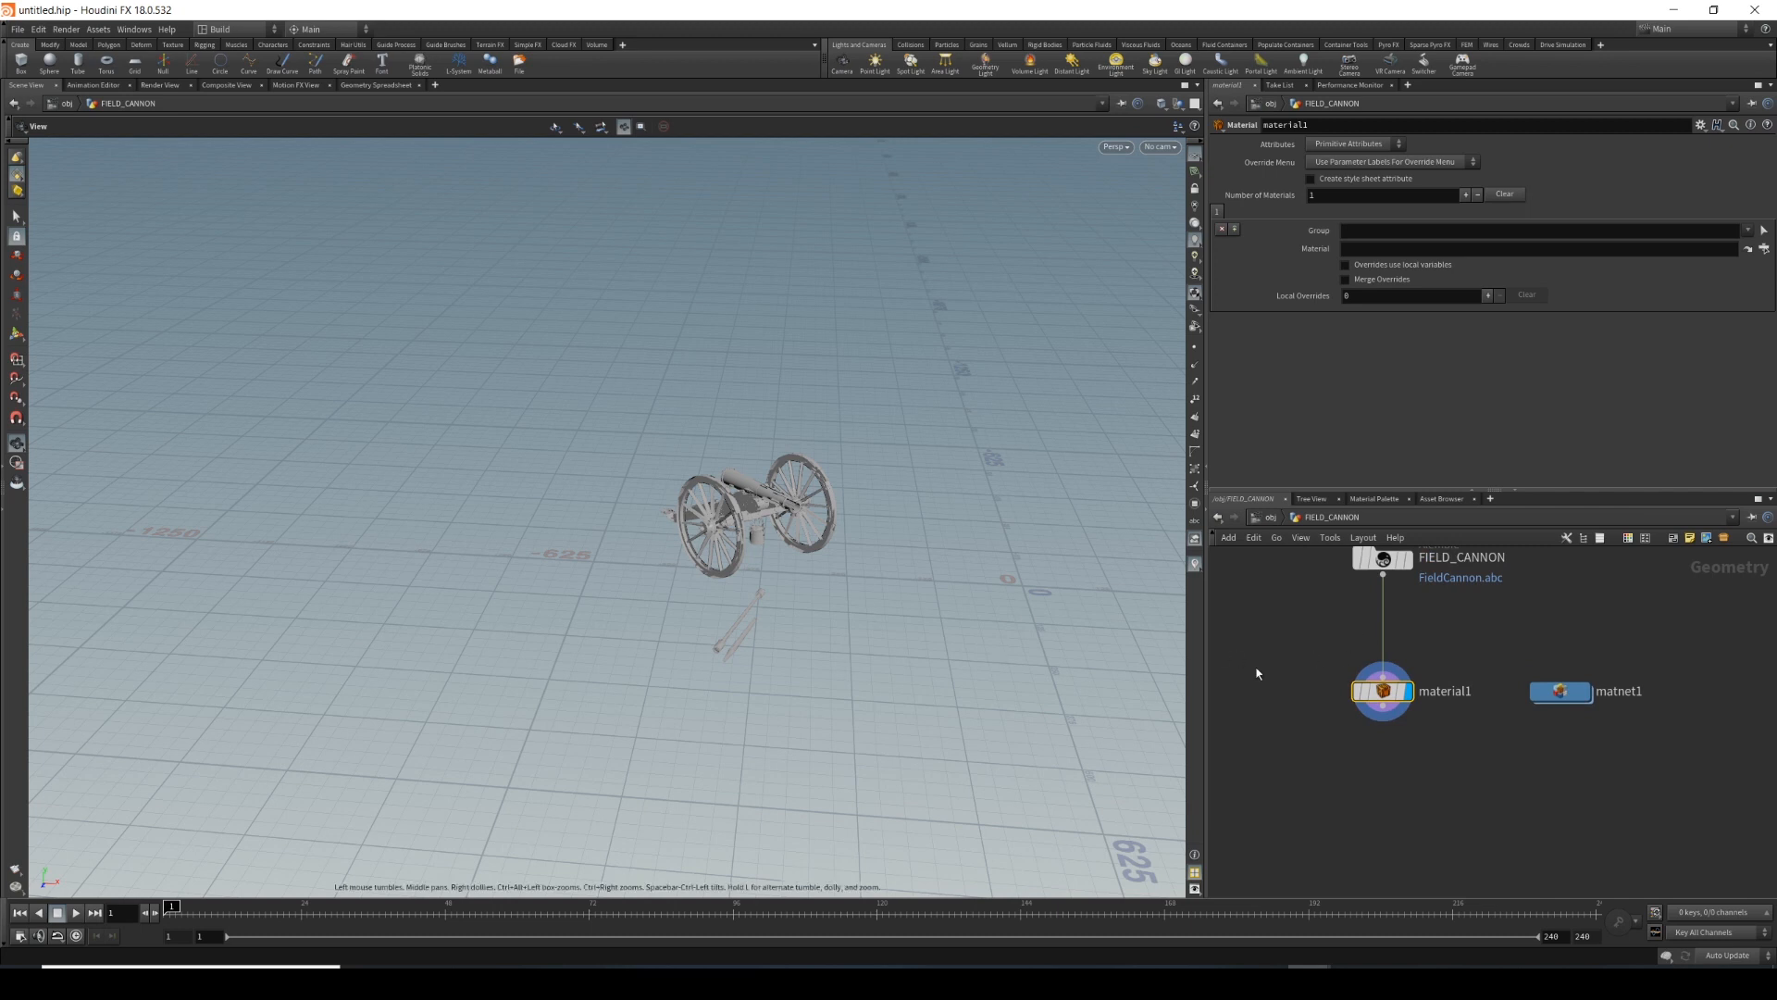
# Add a second material entry to material1 and assign FIELD_CANNON_MAT to the first entry.
pyautogui.moveTo(686, 564); pyautogui.dragTo(1087, 397)
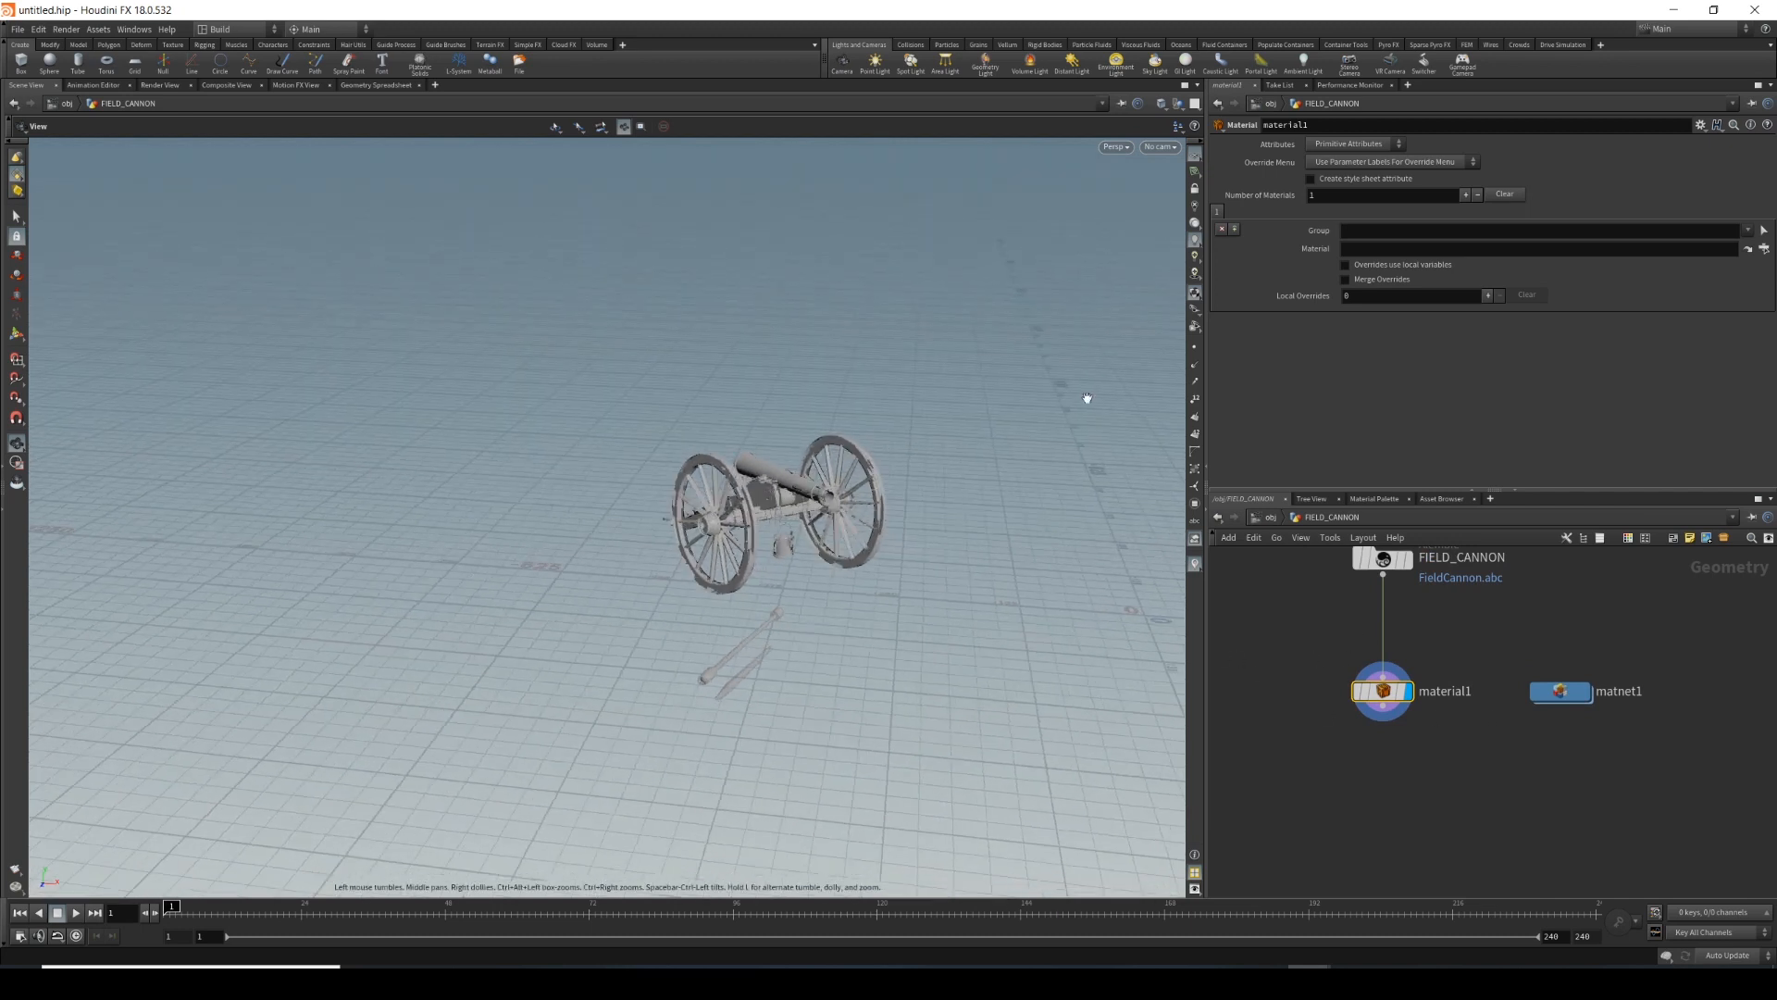
pyautogui.moveTo(918, 428); pyautogui.dragTo(703, 359, button='middle')
pyautogui.moveTo(704, 359); pyautogui.dragTo(916, 369, button='right')
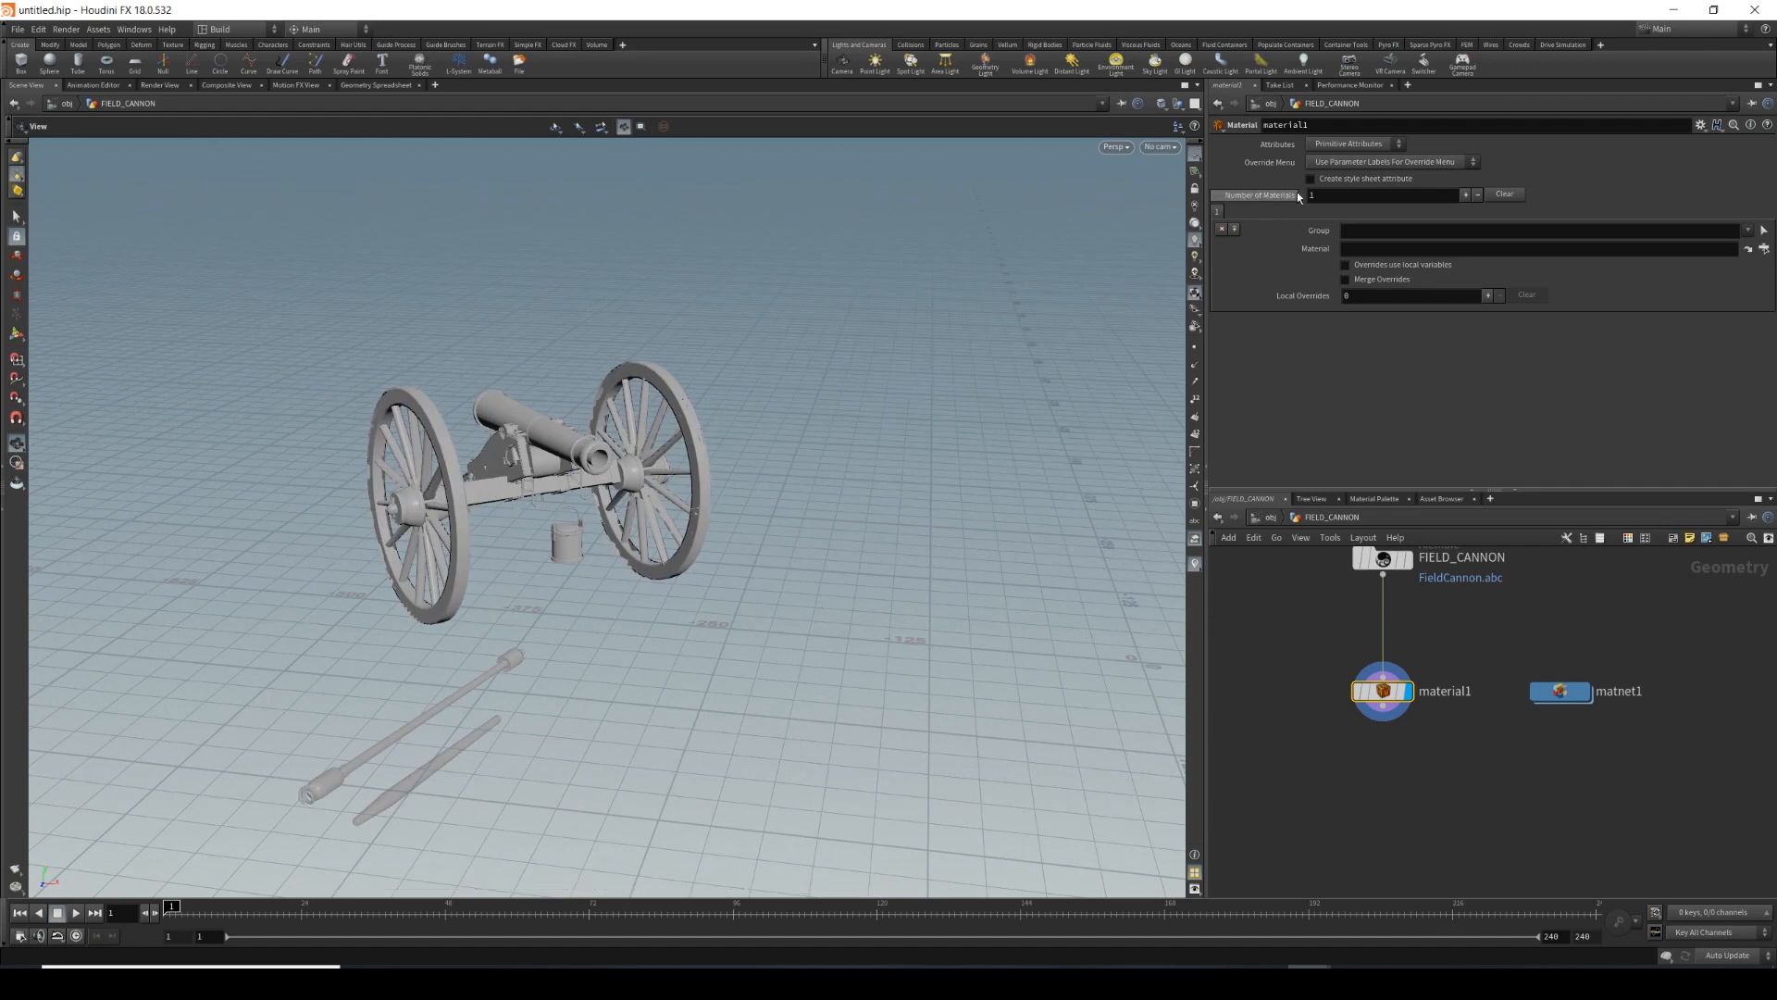
pyautogui.click(1465, 196)
pyautogui.click(1764, 248)
pyautogui.click(1631, 190)
pyautogui.click(1642, 202)
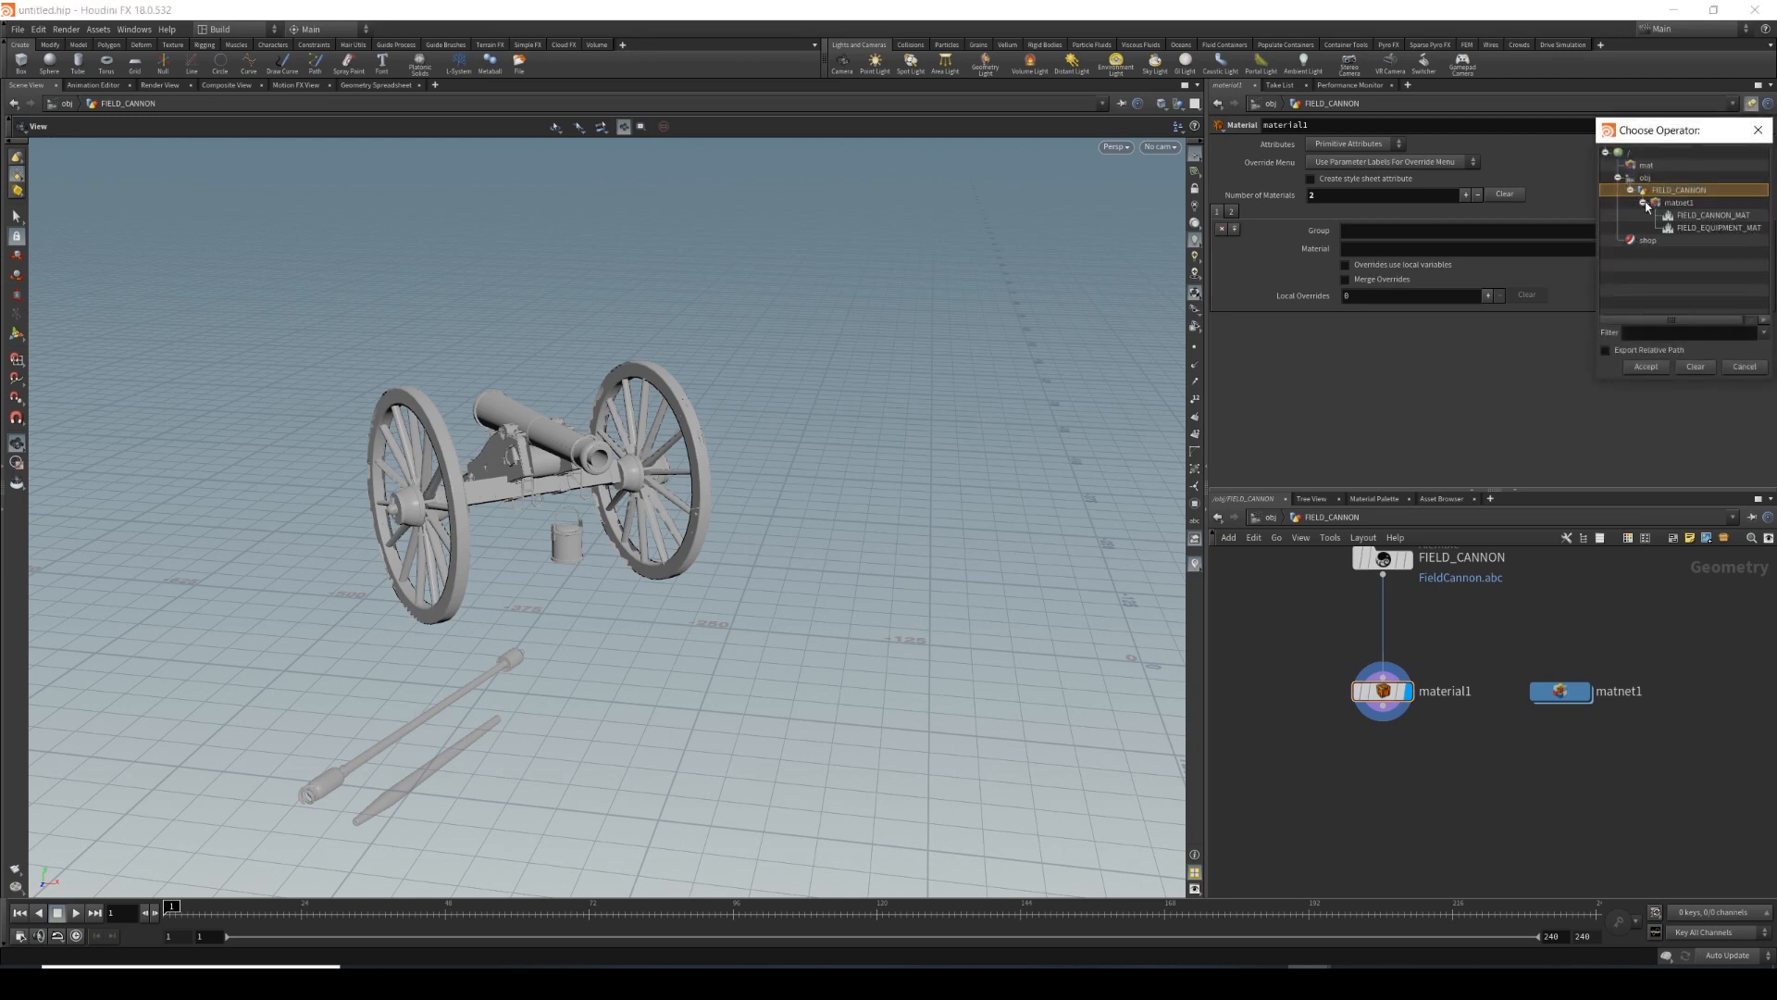
pyautogui.doubleClick(1708, 219)
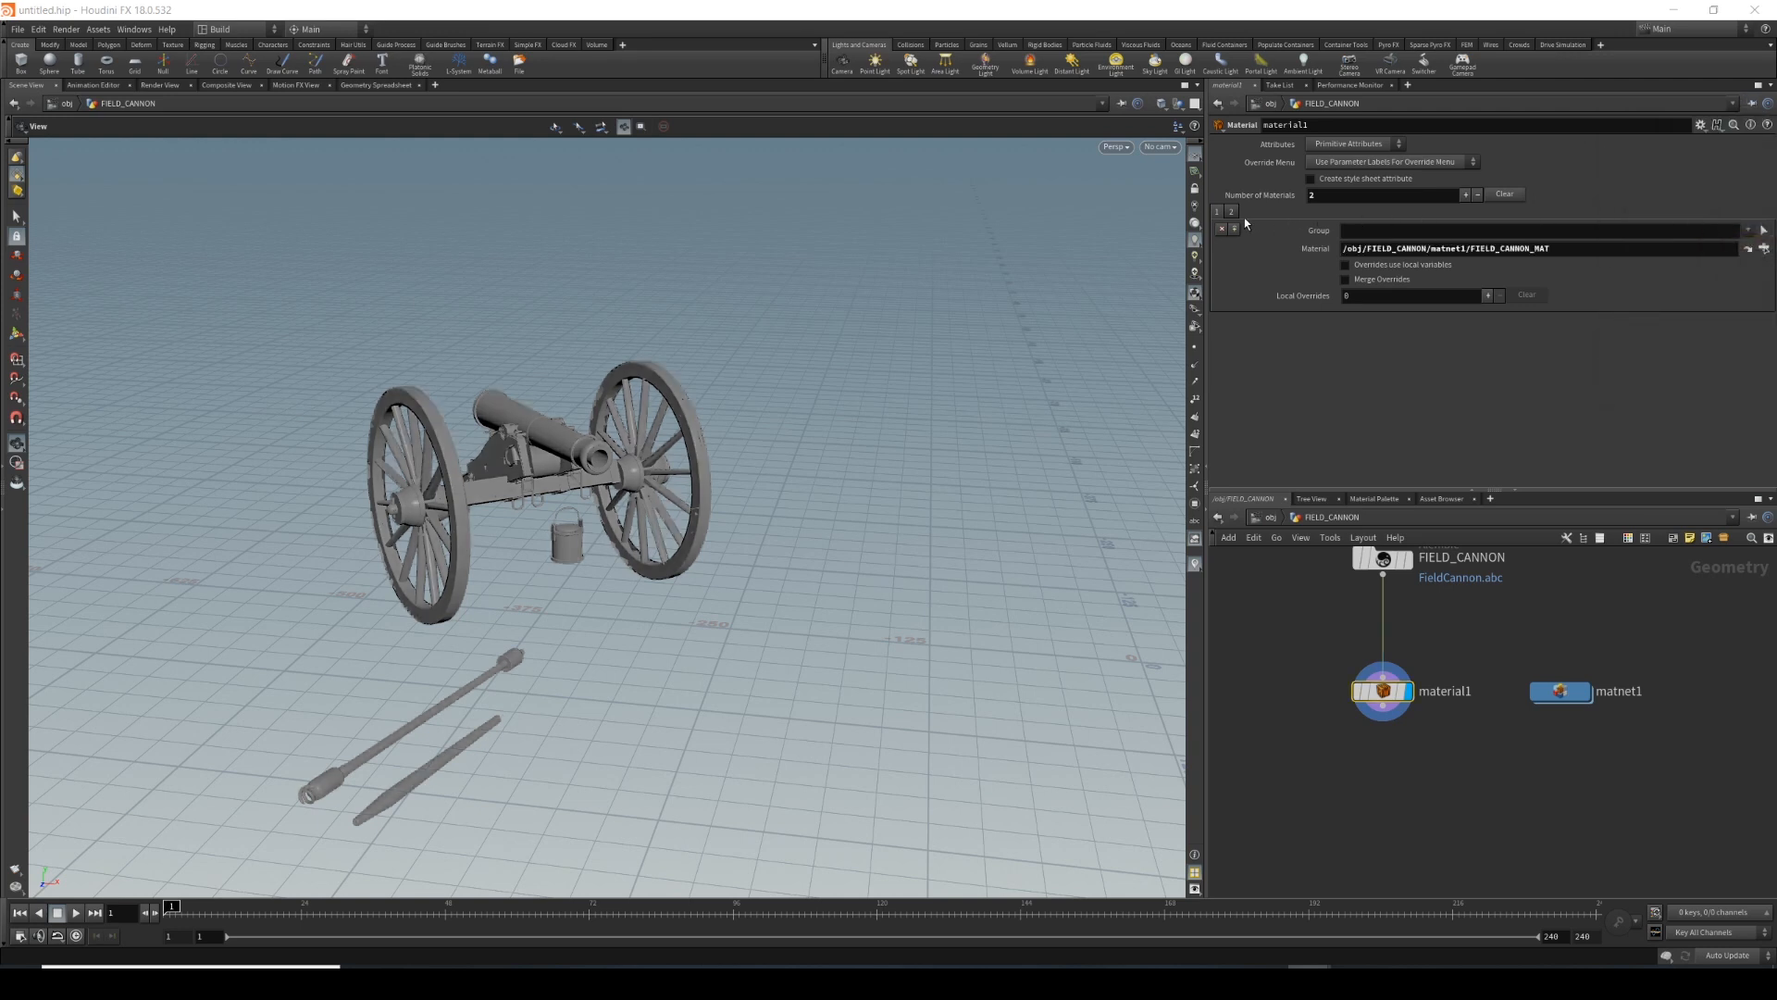
# Space material1 farther below the Alembic node and limit its first material entry to the picked cannon geometry.
pyautogui.click(1375, 233)
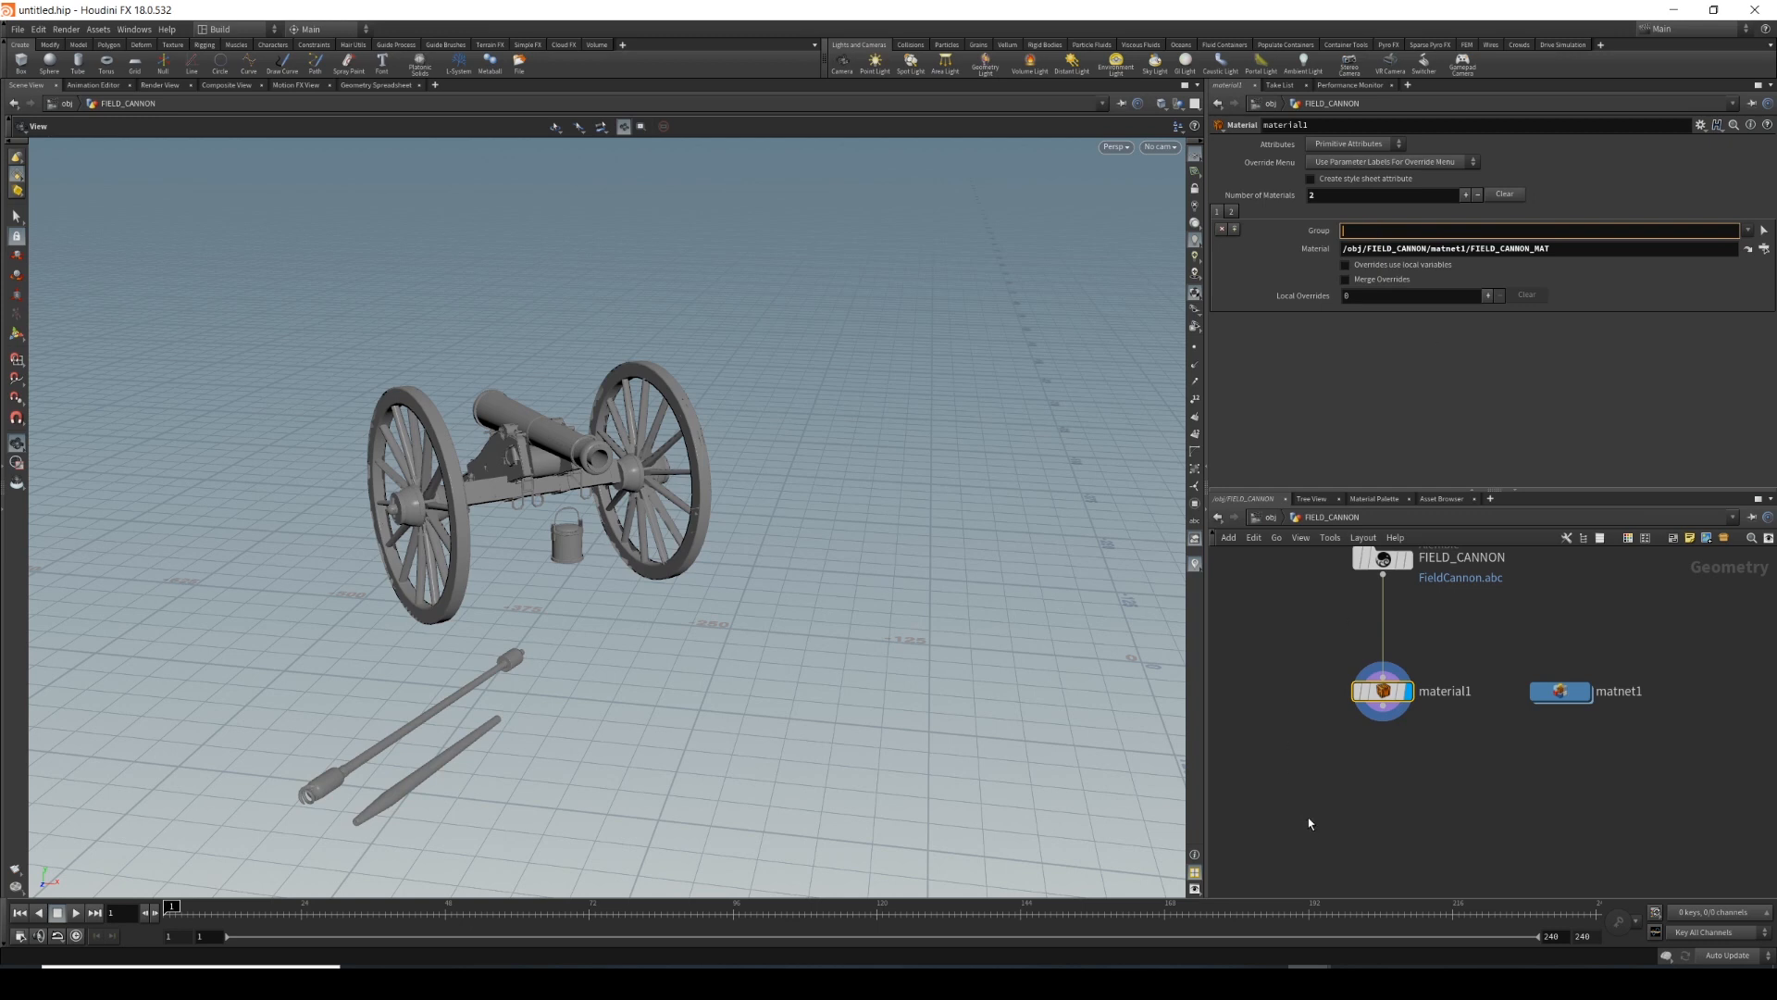
pyautogui.moveTo(1382, 697); pyautogui.dragTo(1383, 817)
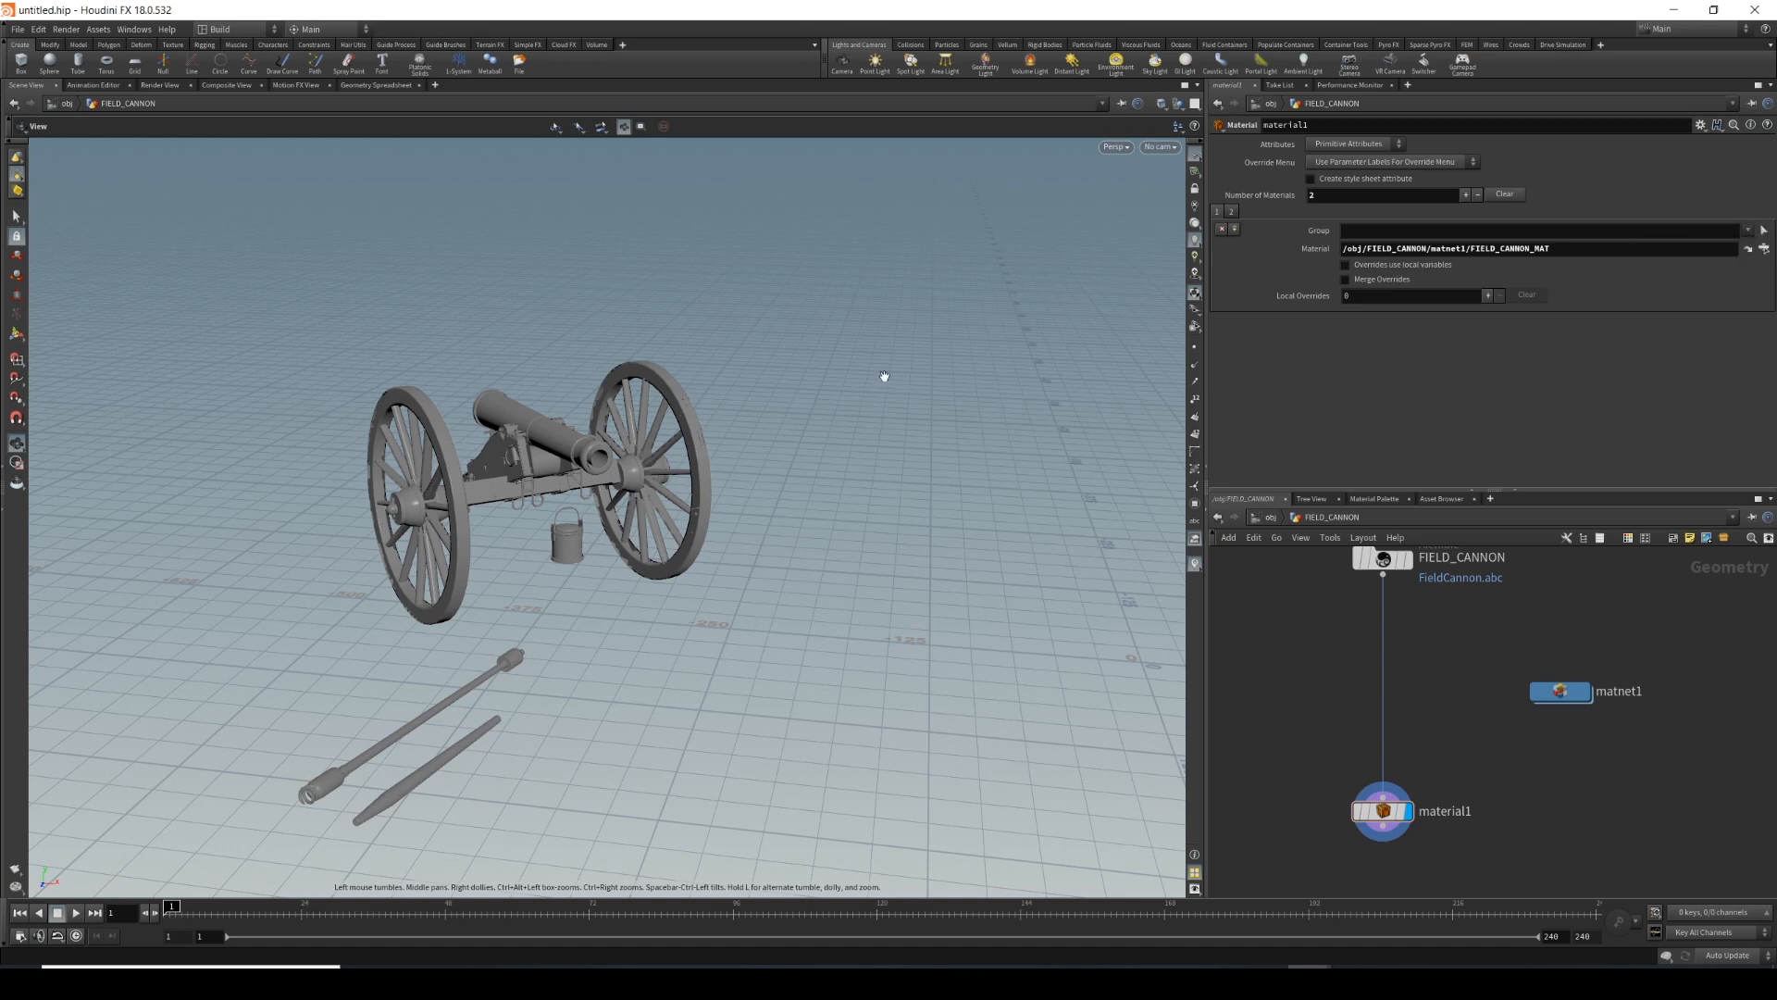
pyautogui.click(1764, 232)
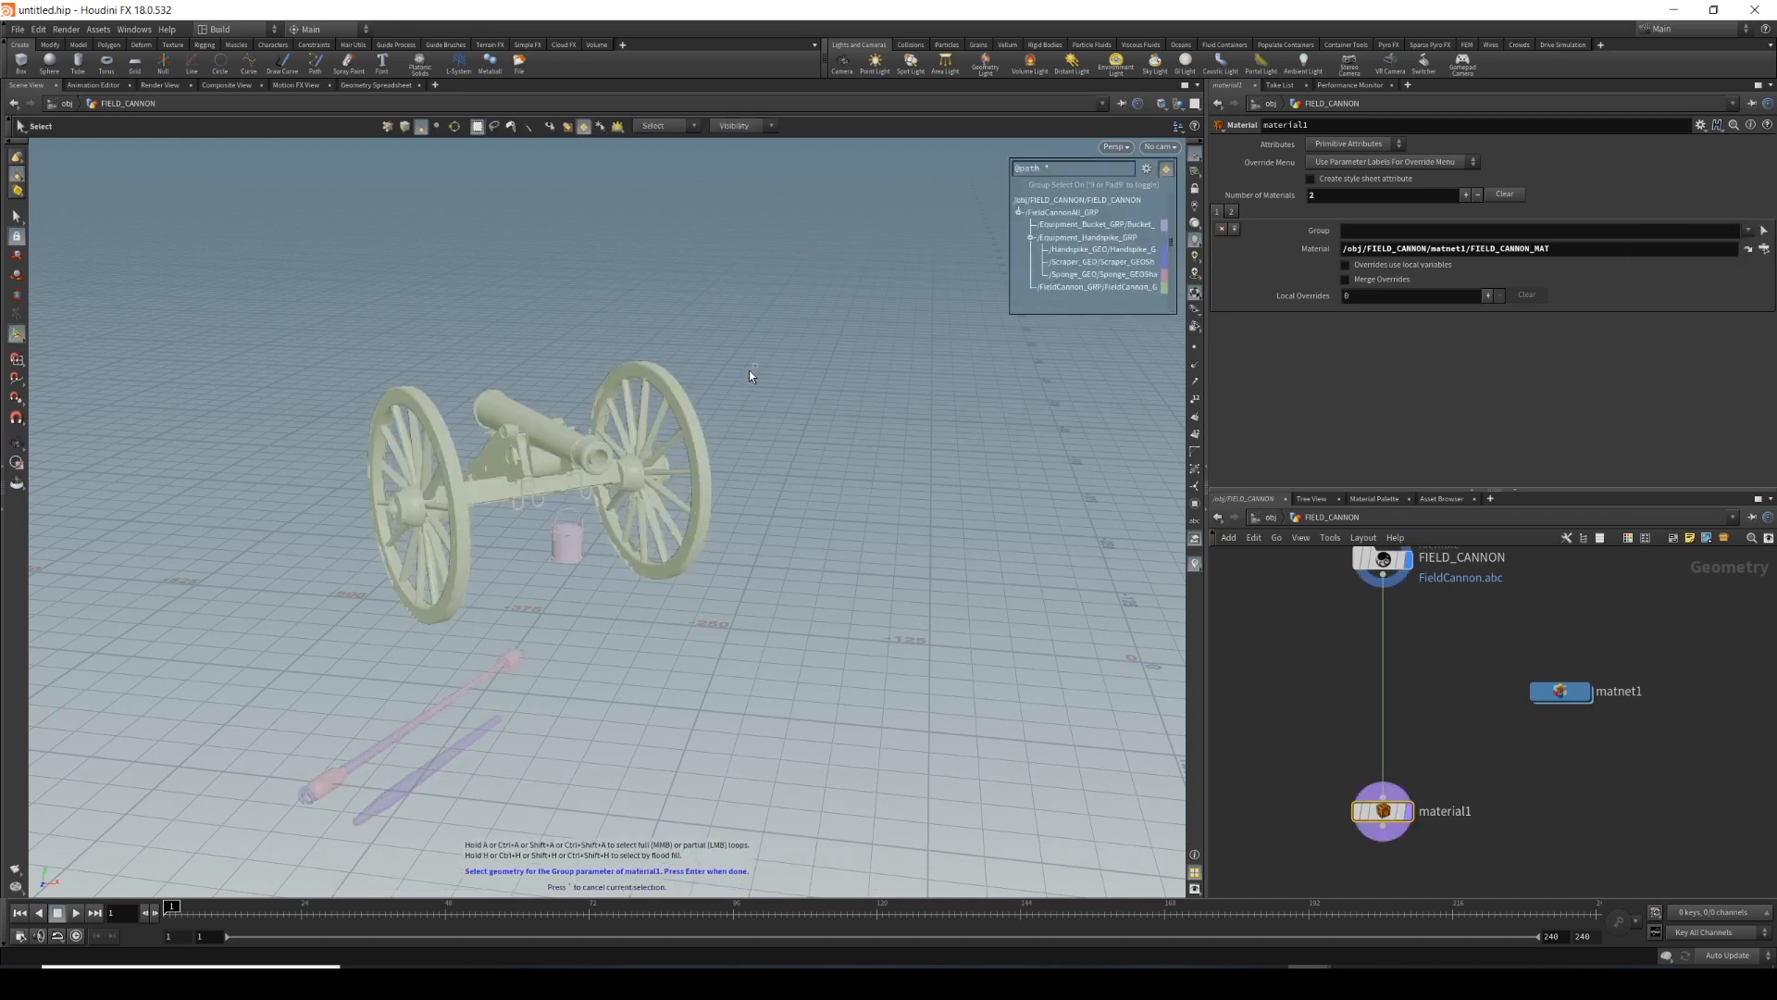
pyautogui.click(410, 488)
pyautogui.moveTo(742, 325); pyautogui.dragTo(502, 461)
pyautogui.press('Return')
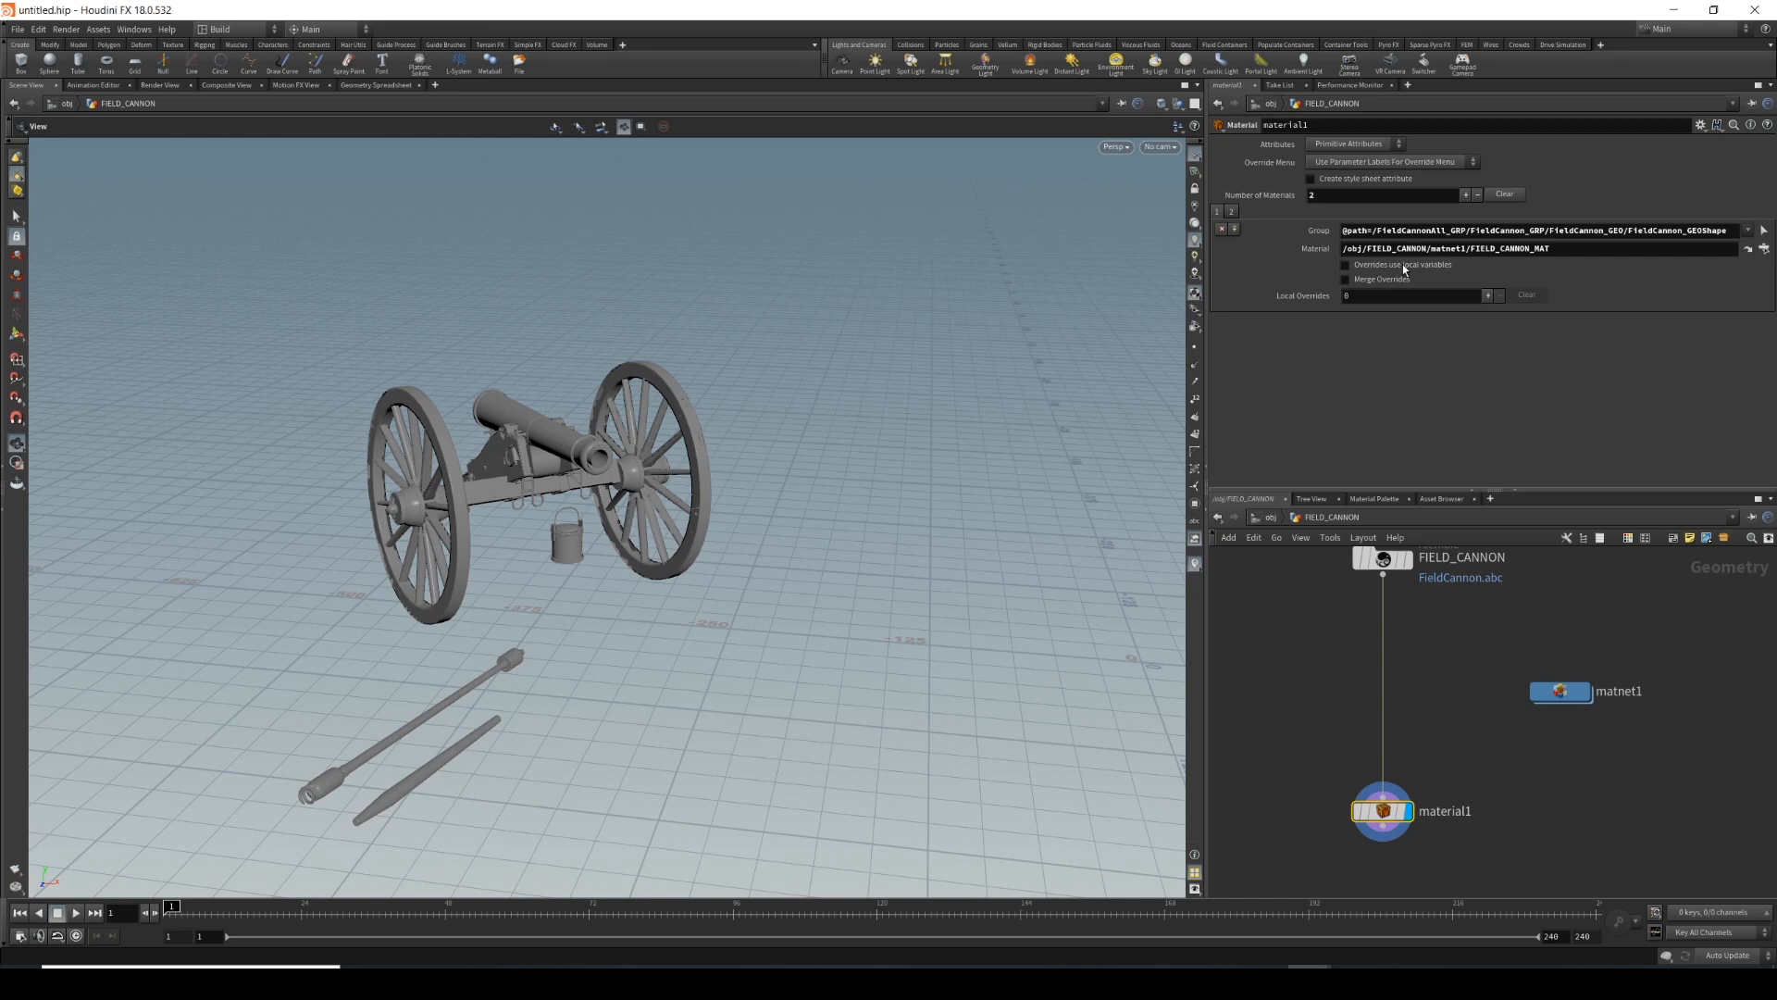
# Assign FIELD_EQUIPMENT_MAT to the second material entry and limit it to the bucket and loose equipment pieces.
pyautogui.click(1231, 211)
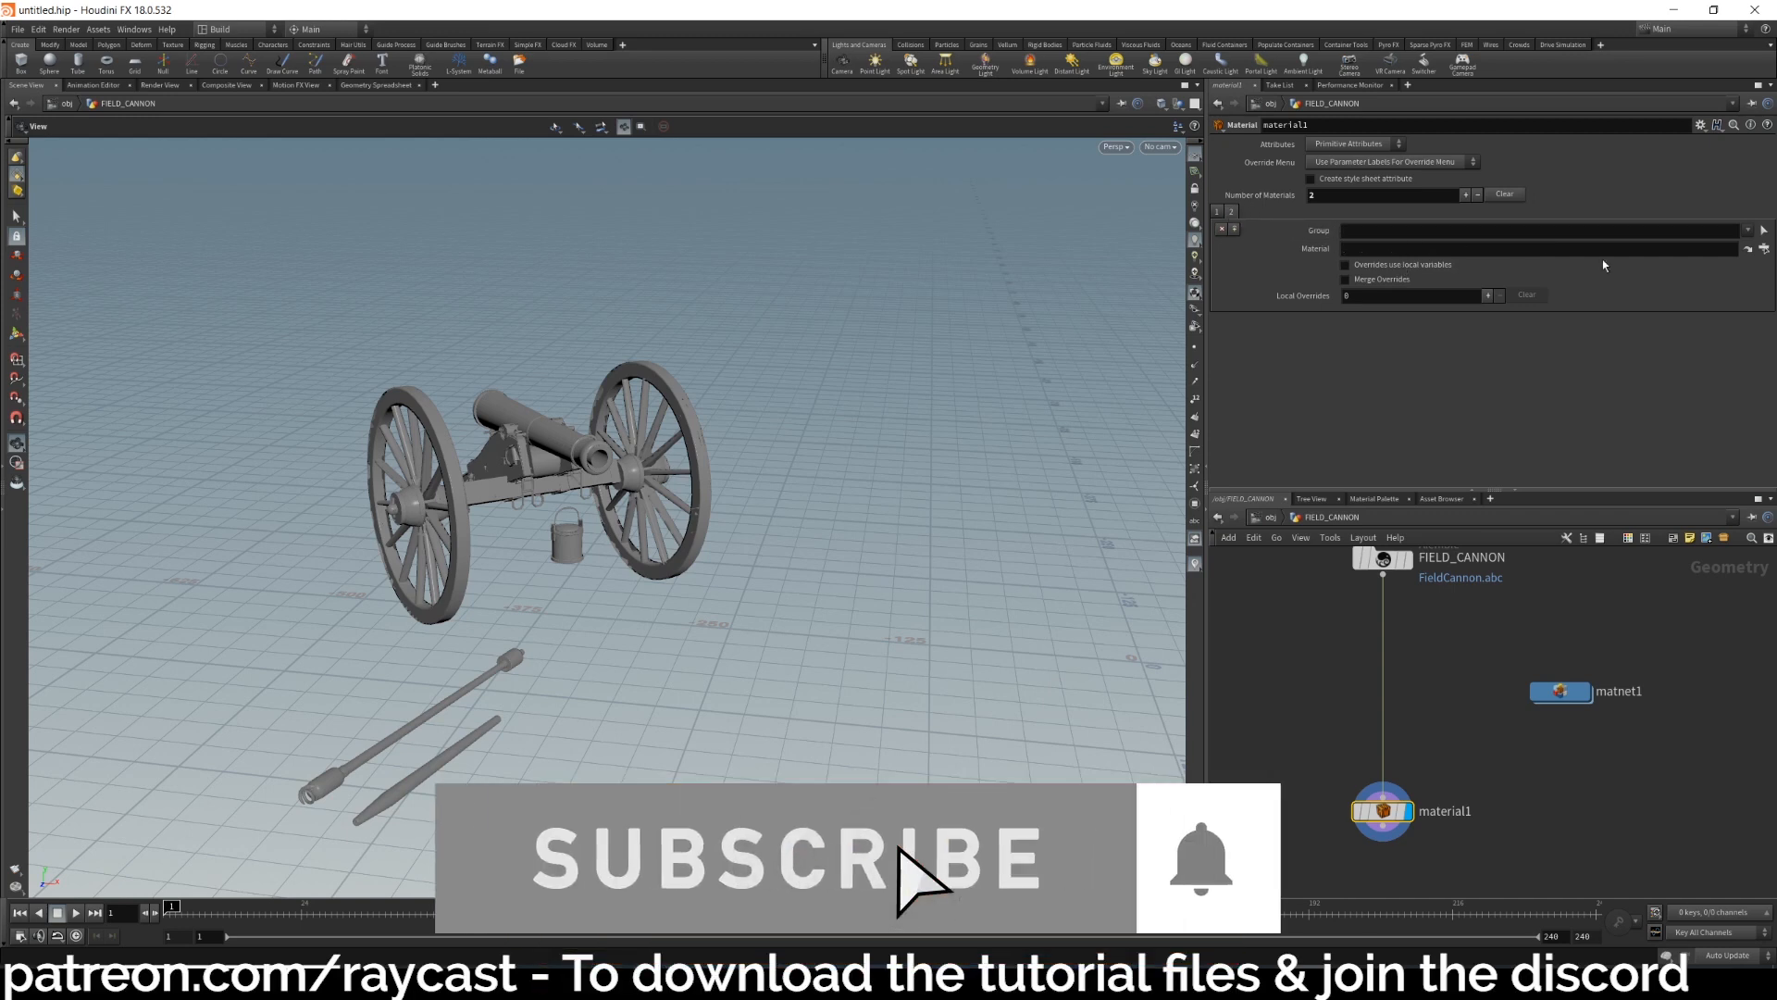
pyautogui.click(1763, 249)
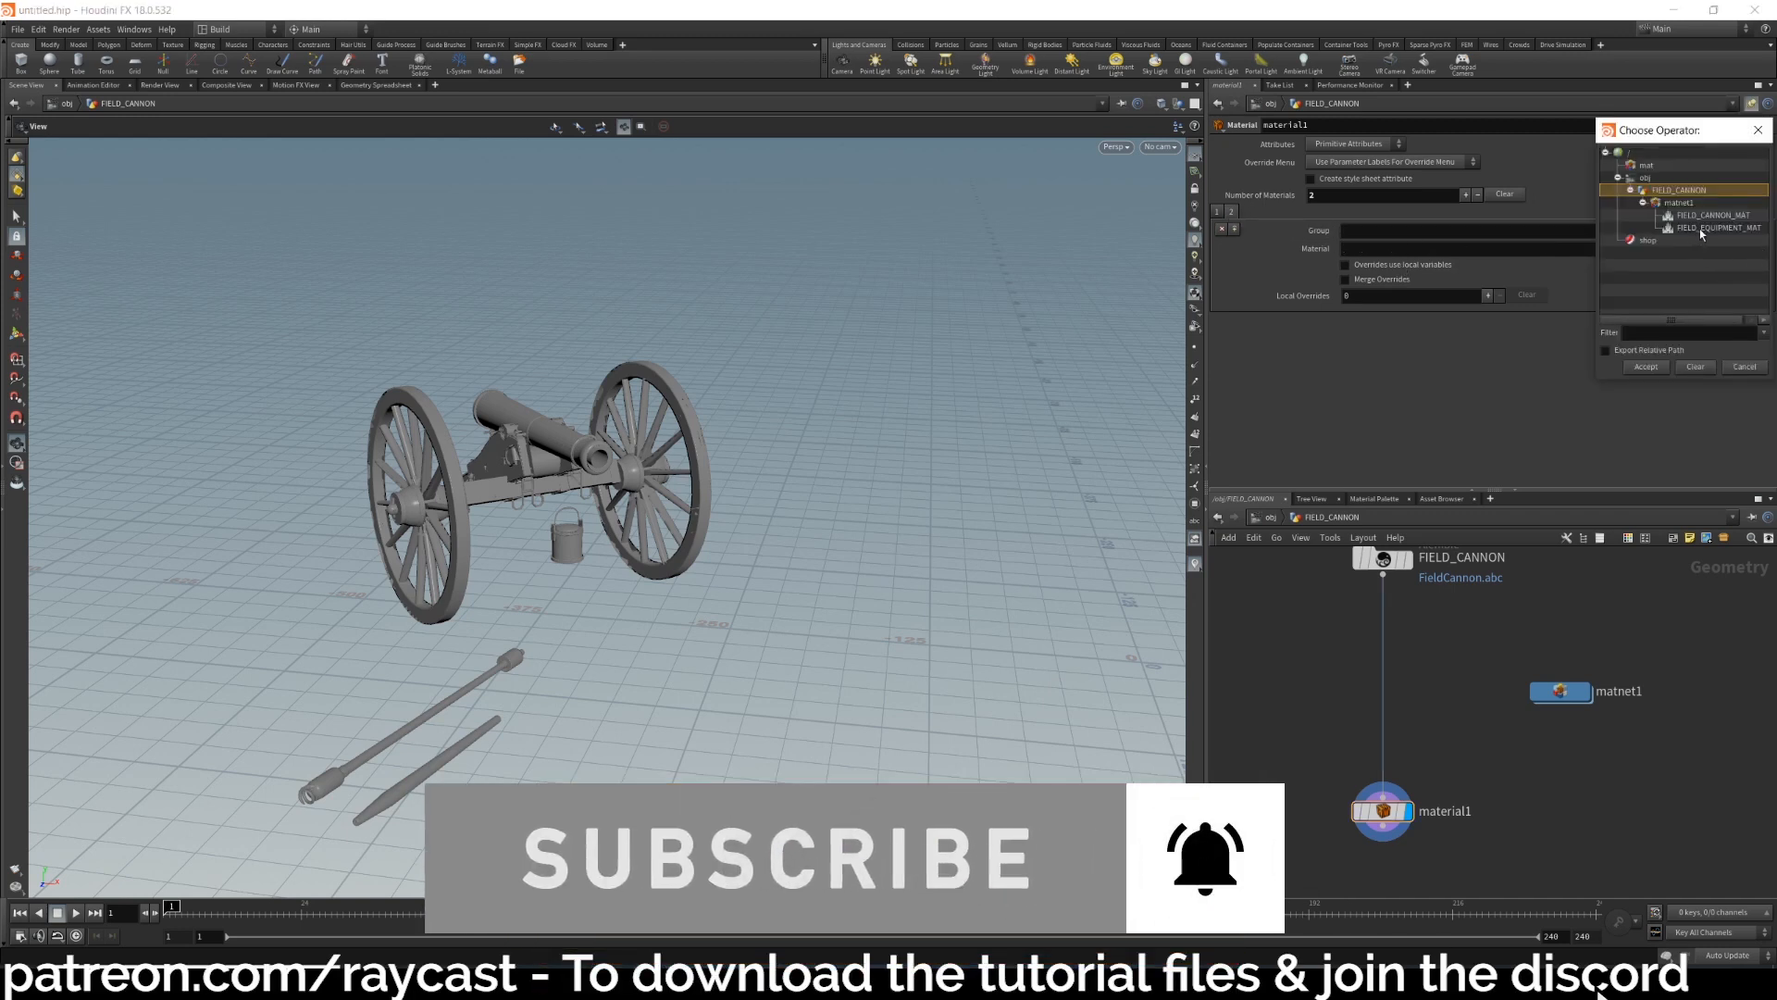
pyautogui.doubleClick(1703, 227)
pyautogui.click(1764, 230)
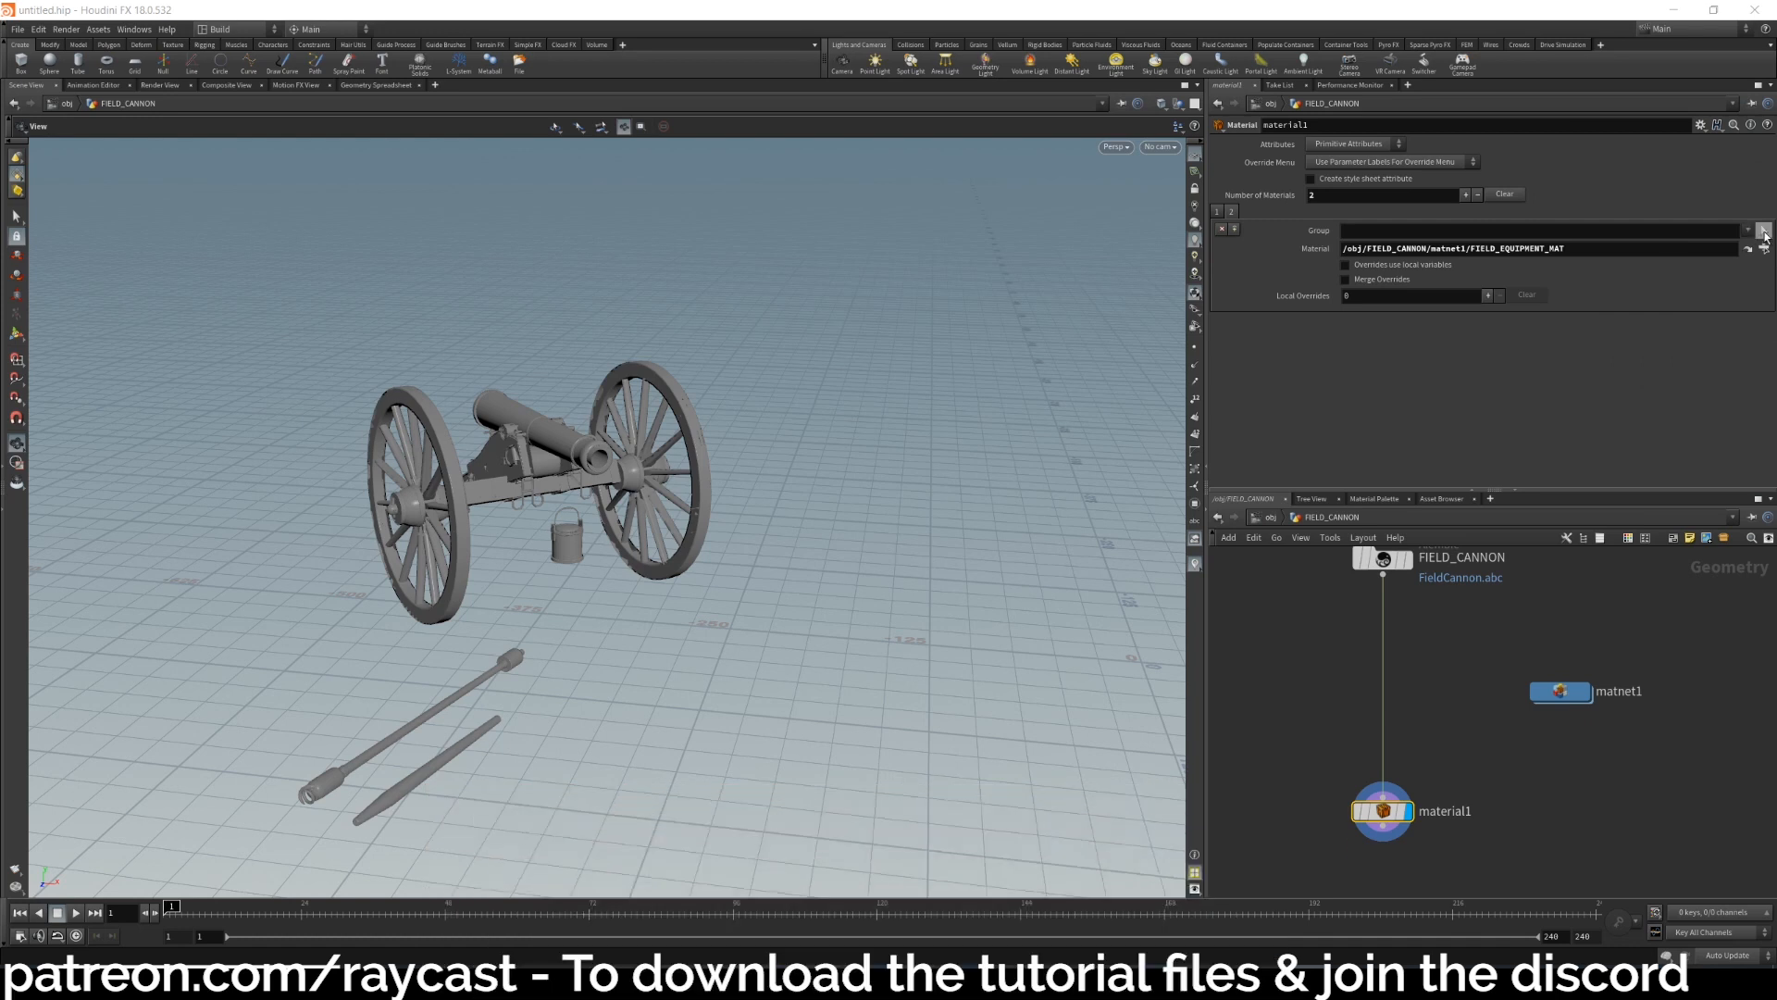
pyautogui.moveTo(564, 764); pyautogui.dragTo(473, 541)
pyautogui.press('Return')
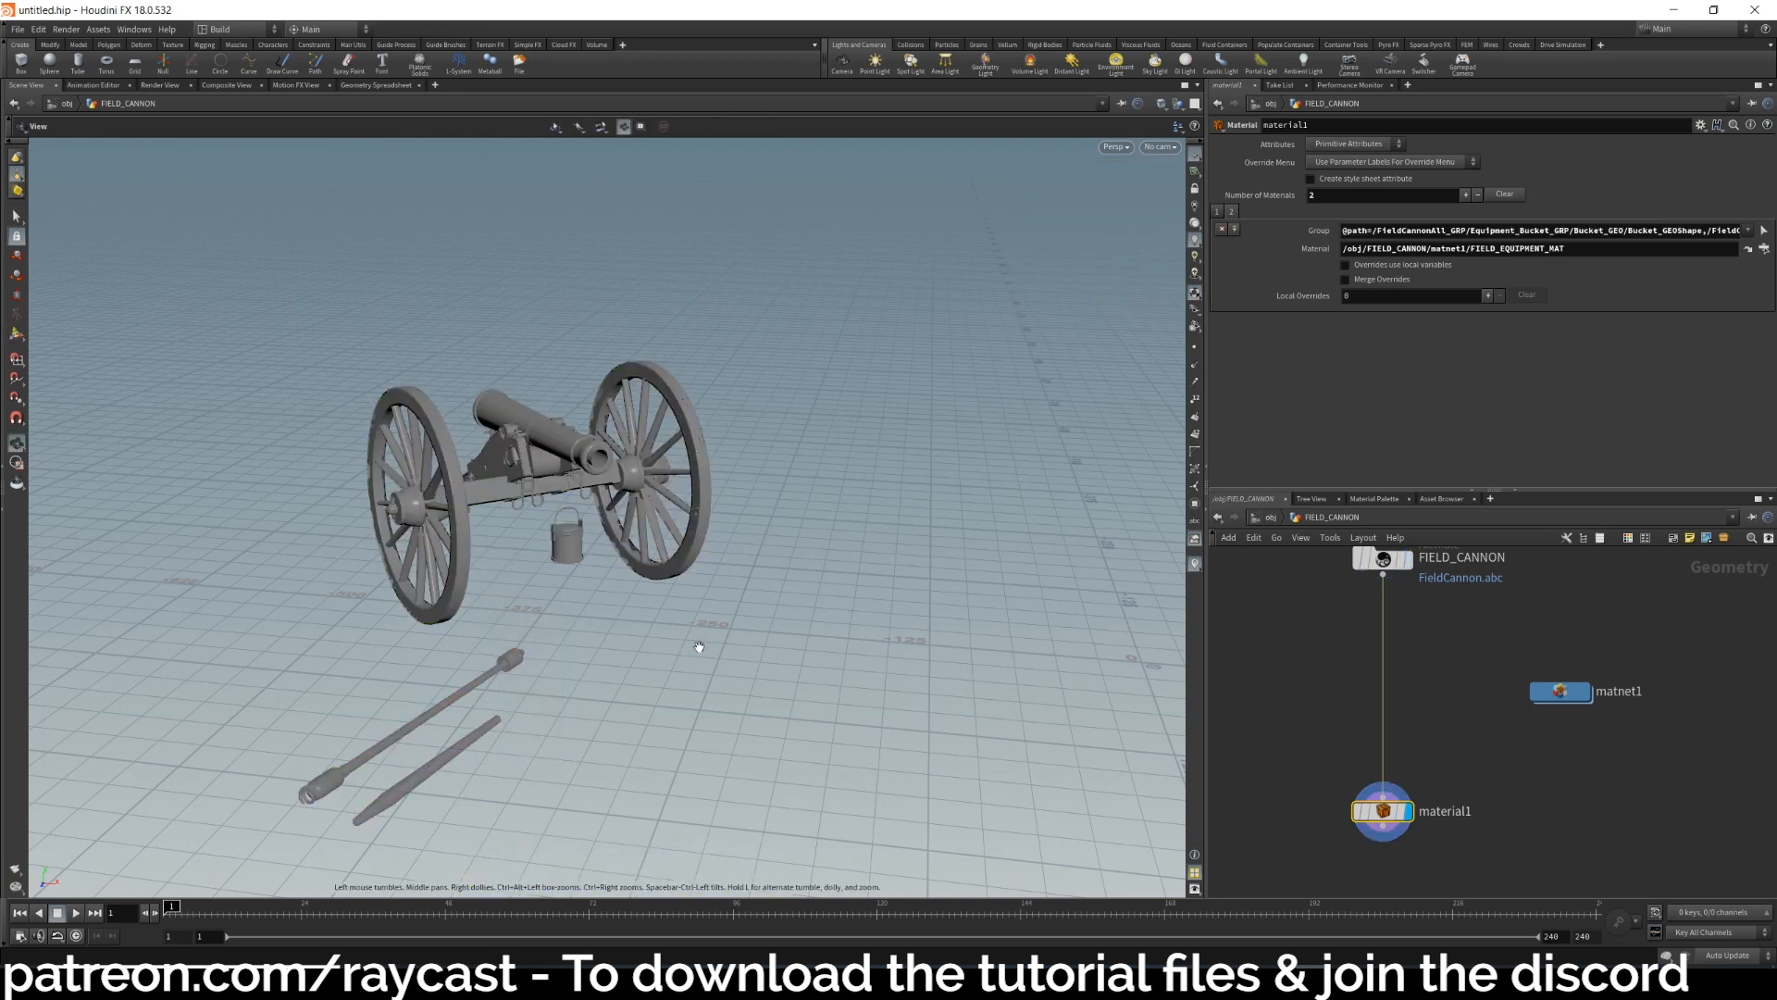
# Add a Blast node beside the main chain and wire the FIELD_CANNON Alembic node into it.
pyautogui.moveTo(1296, 691); pyautogui.dragTo(1407, 685, button='middle')
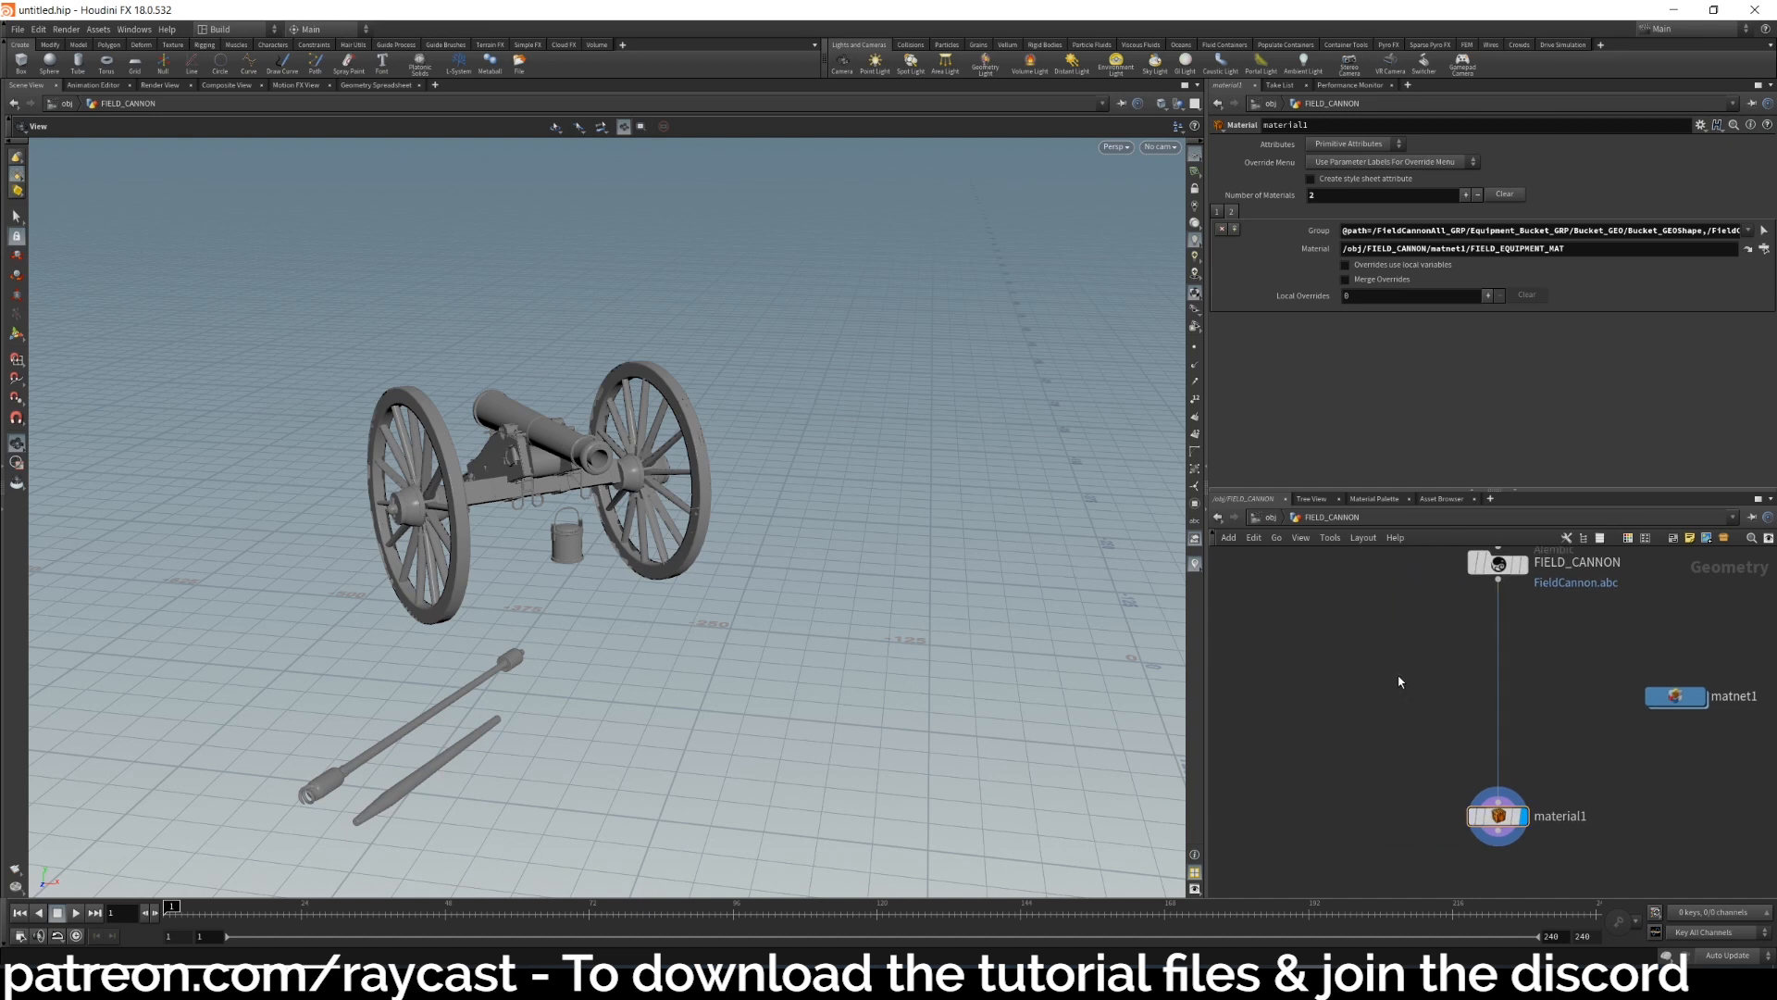
pyautogui.press('Tab')
pyautogui.write('null')
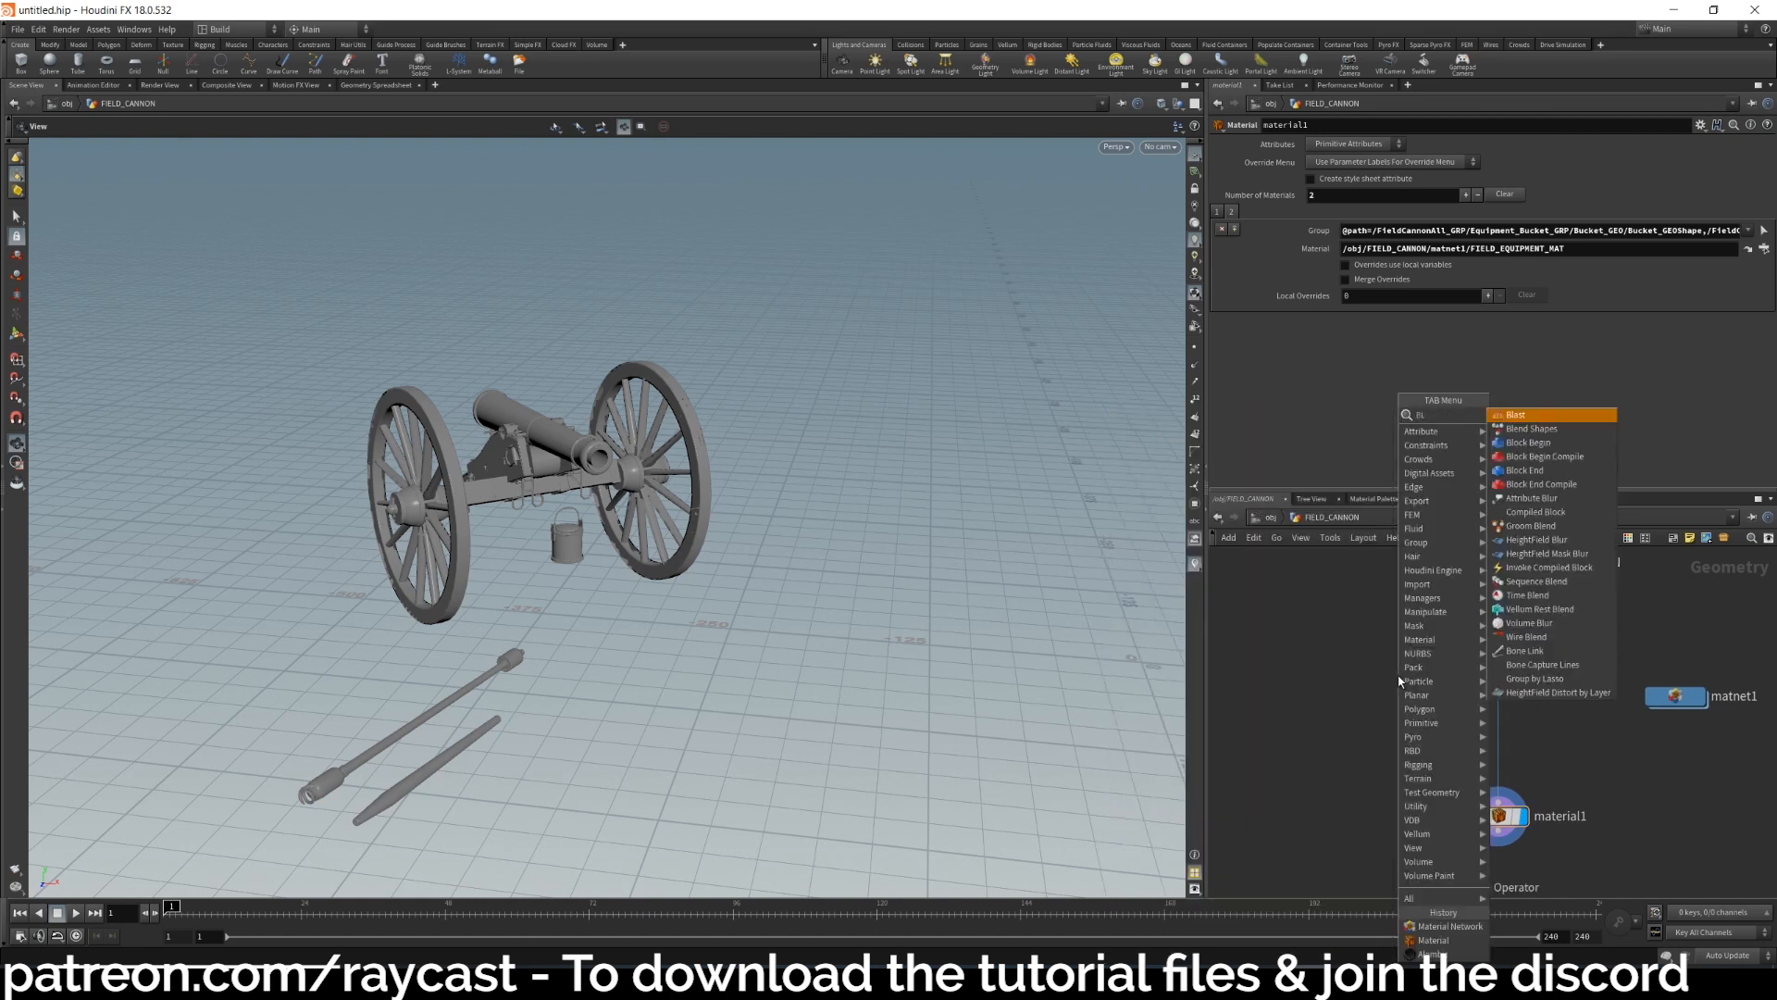
pyautogui.press('Return')
pyautogui.click(1398, 681)
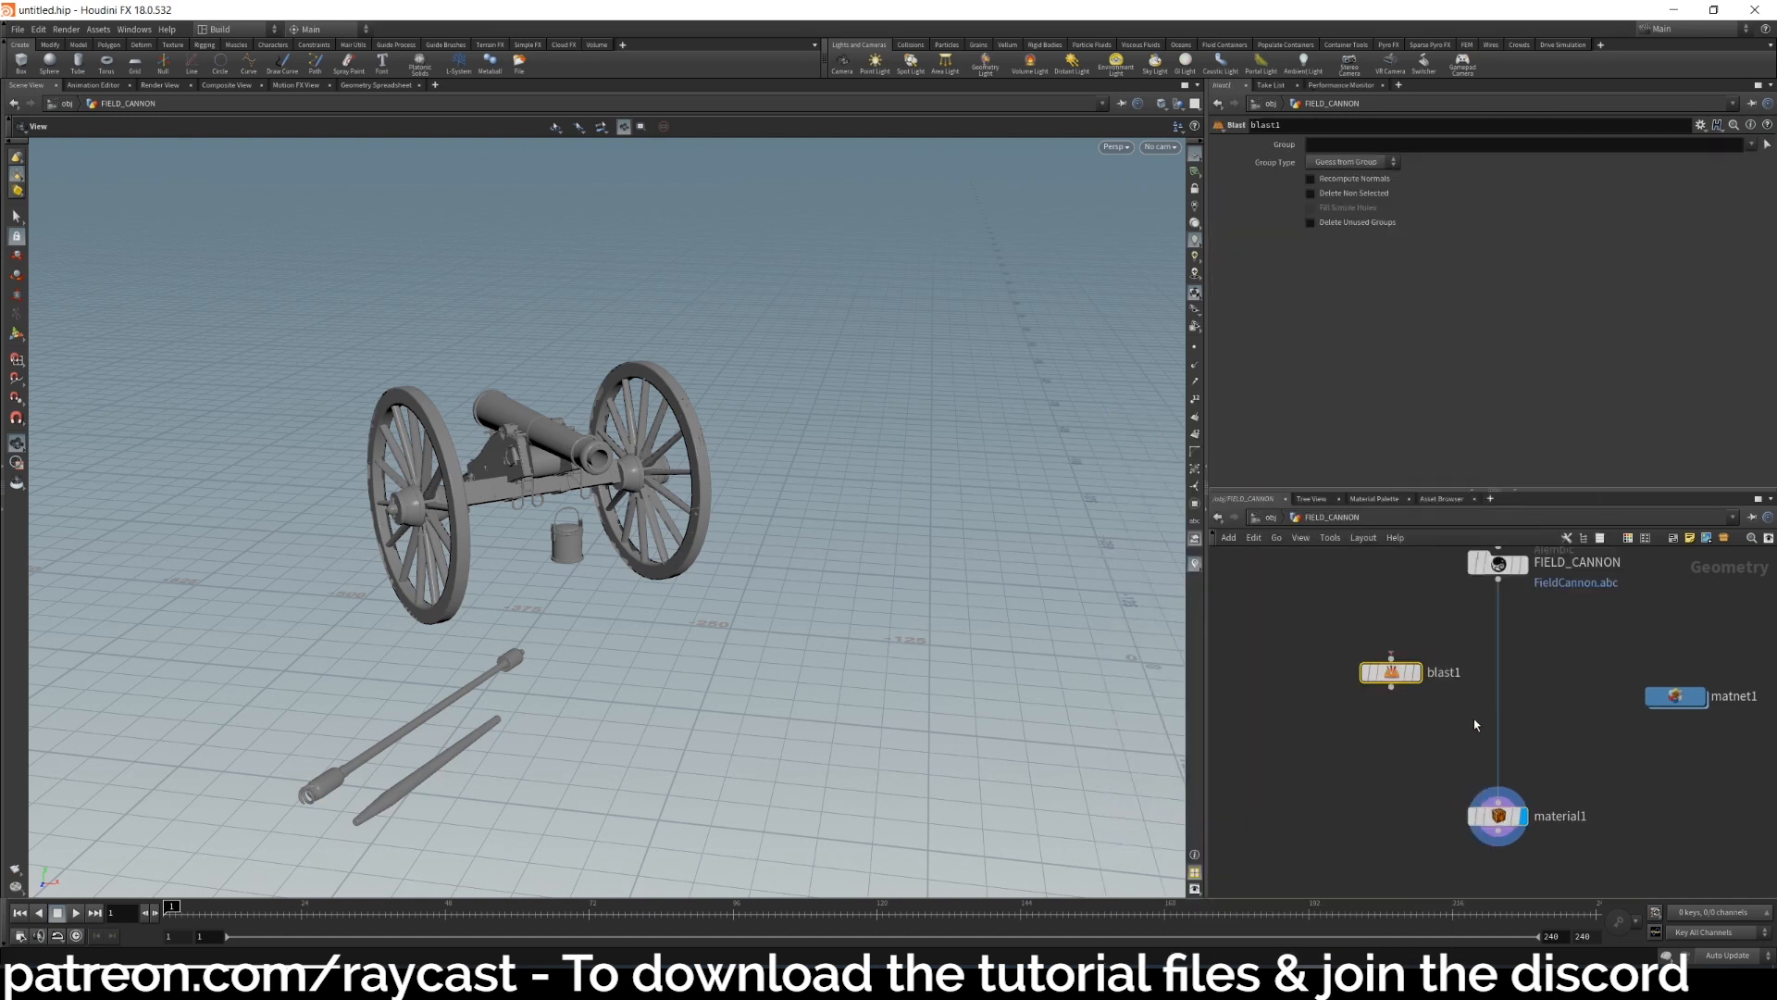
pyautogui.moveTo(1351, 685); pyautogui.dragTo(1455, 627)
pyautogui.click(1458, 611)
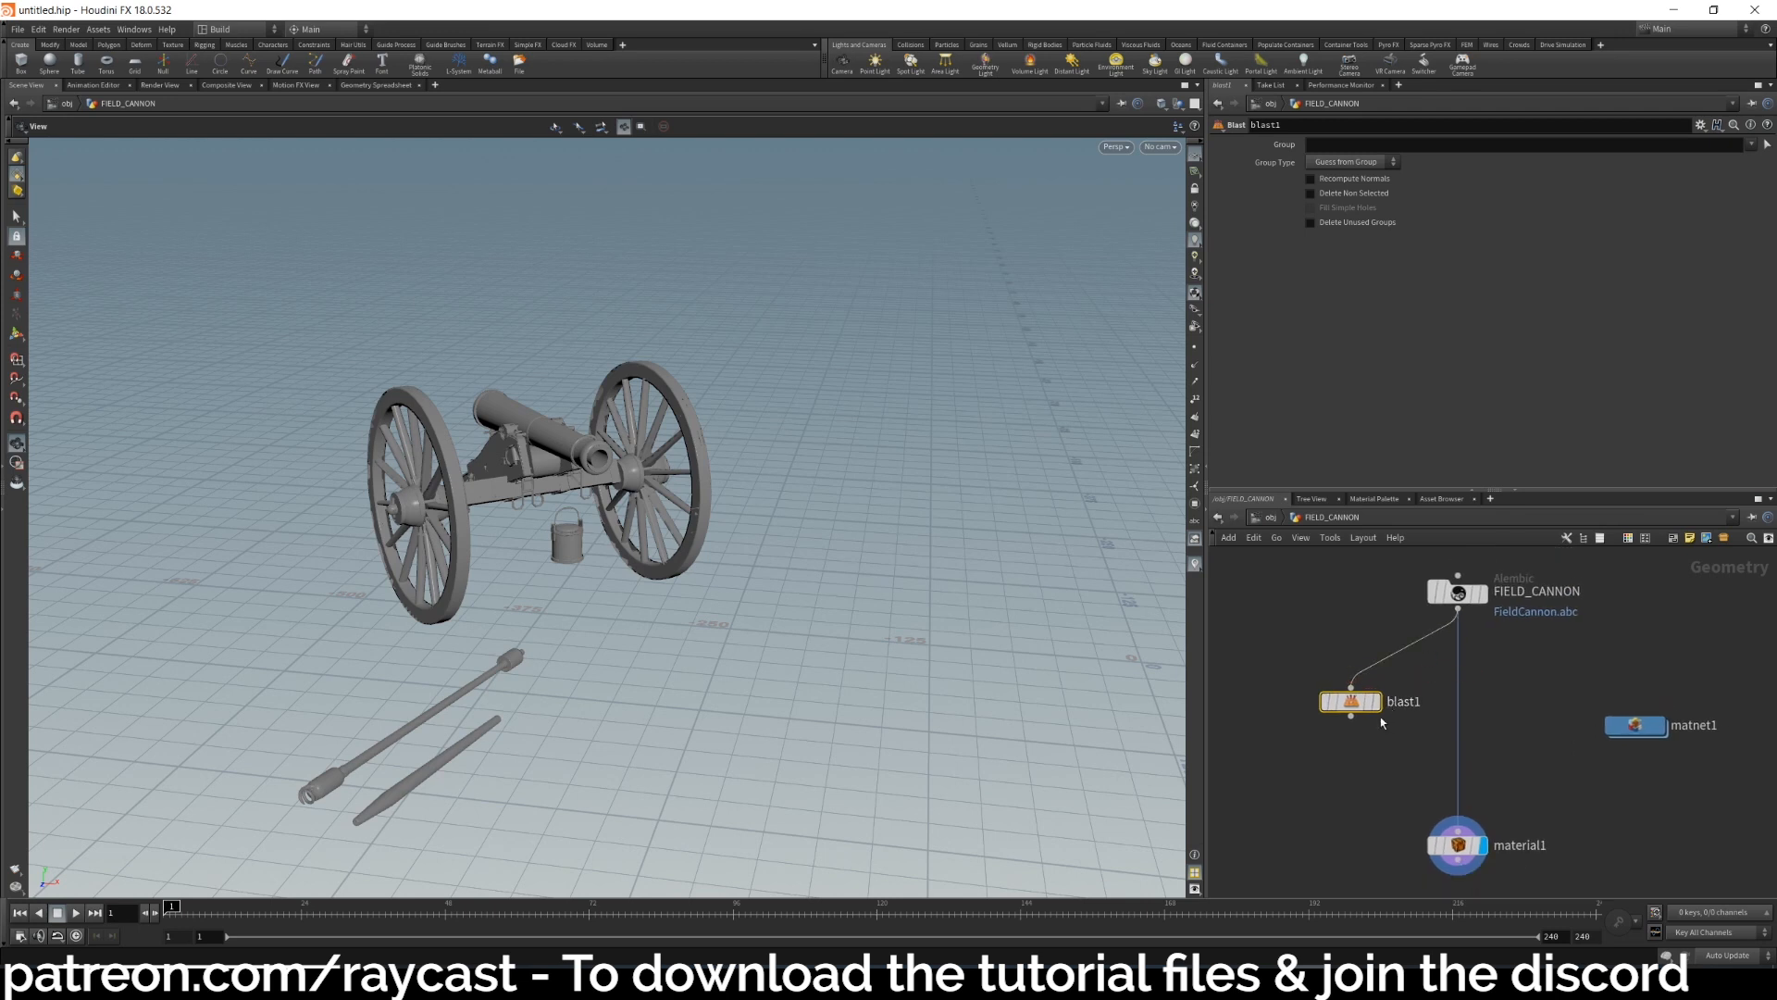
pyautogui.moveTo(1344, 701); pyautogui.dragTo(1309, 700)
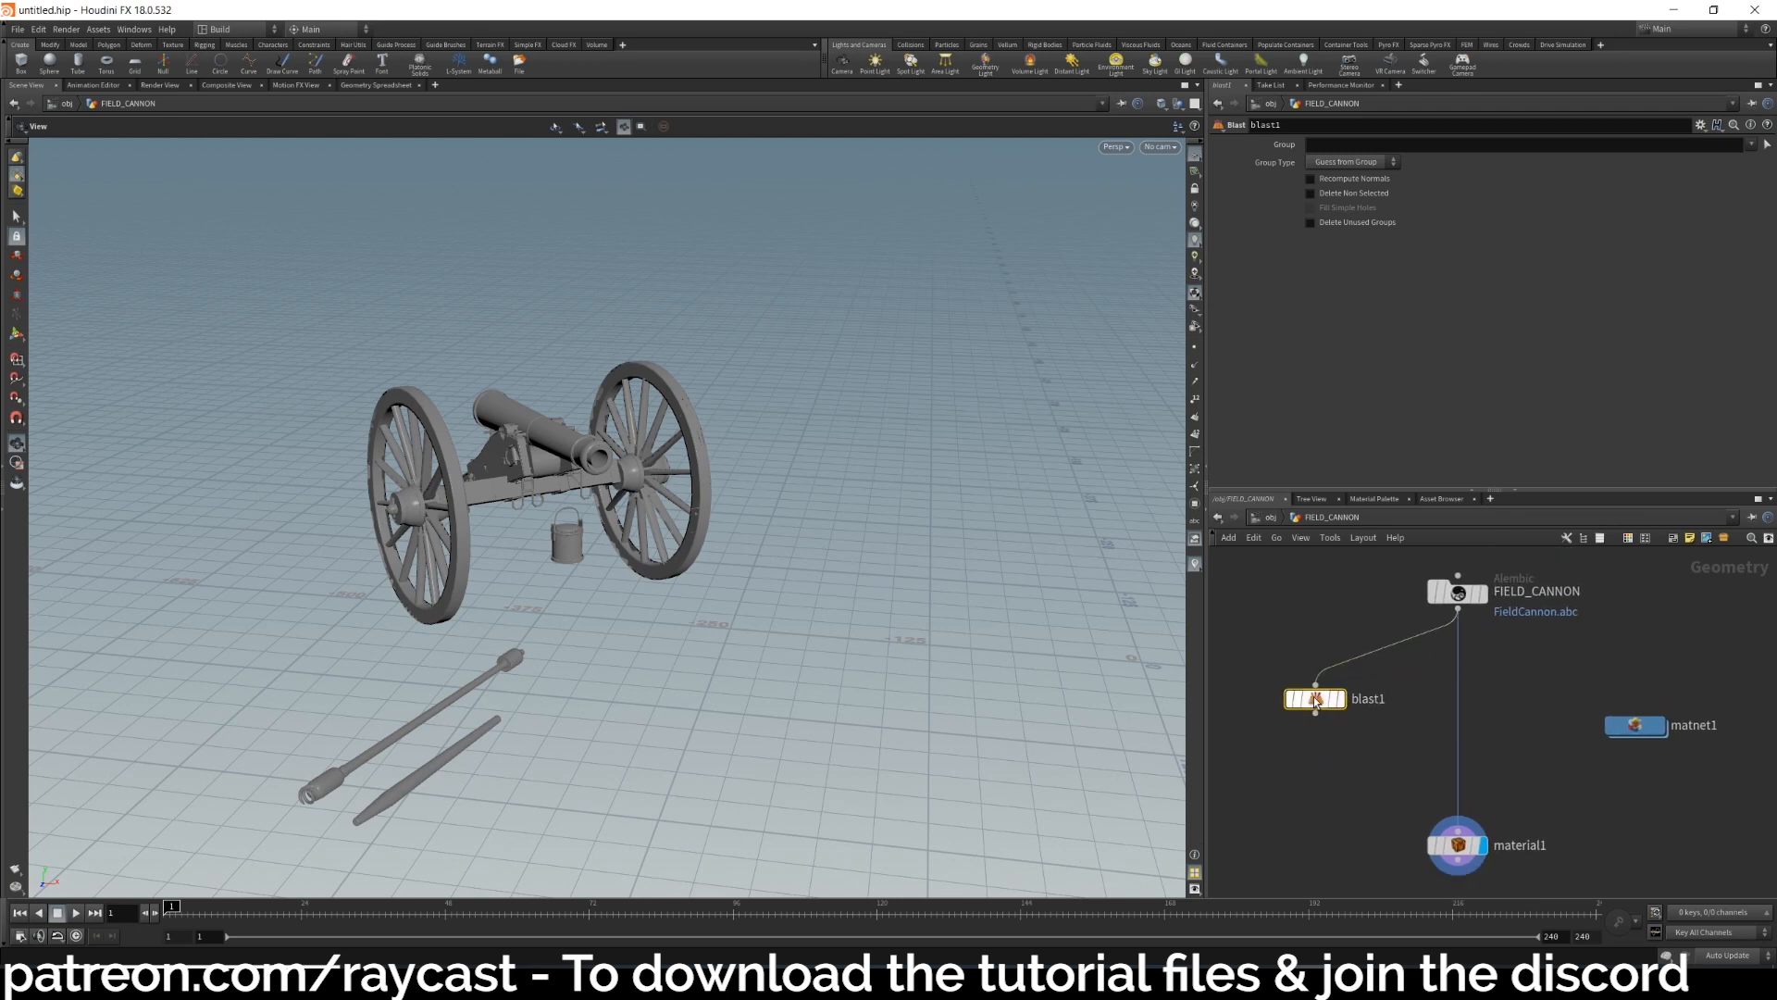
# Remove the cannon geometry with the Blast node by picking it in the viewport as the group.
pyautogui.press('Return')
pyautogui.moveTo(747, 327); pyautogui.dragTo(540, 444)
pyautogui.press('Return')
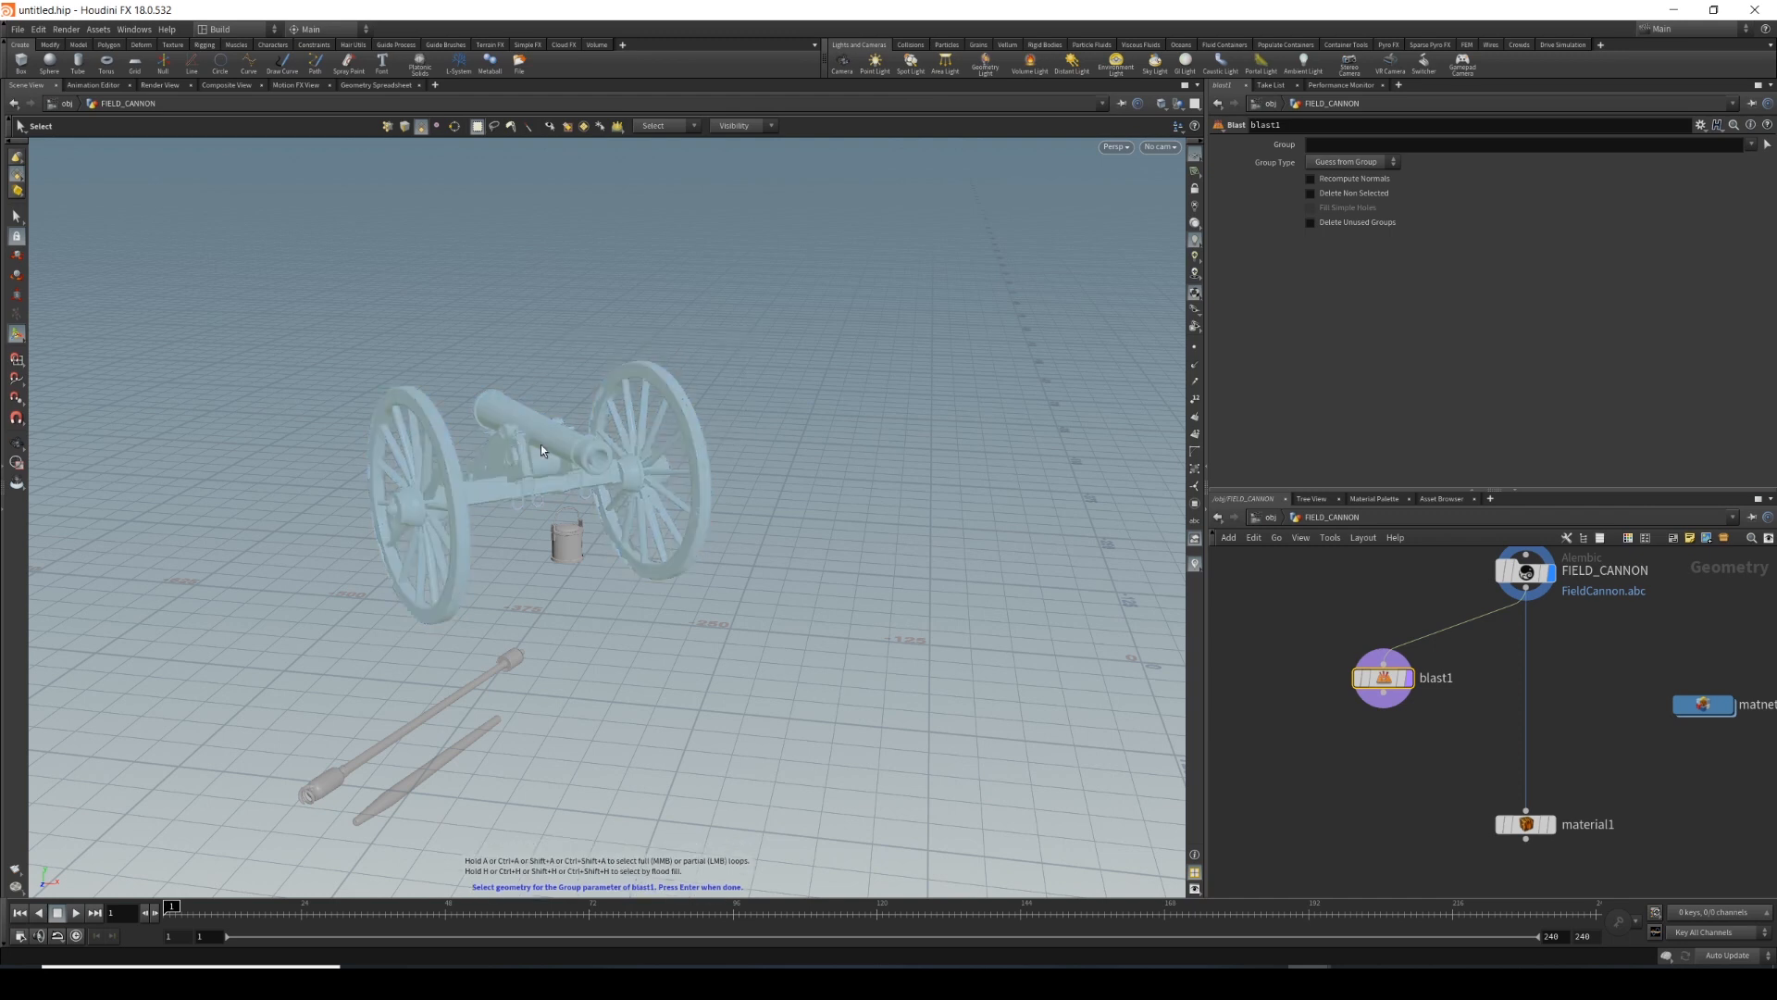
pyautogui.click(1766, 145)
pyautogui.moveTo(834, 258); pyautogui.dragTo(591, 424)
pyautogui.press('Return')
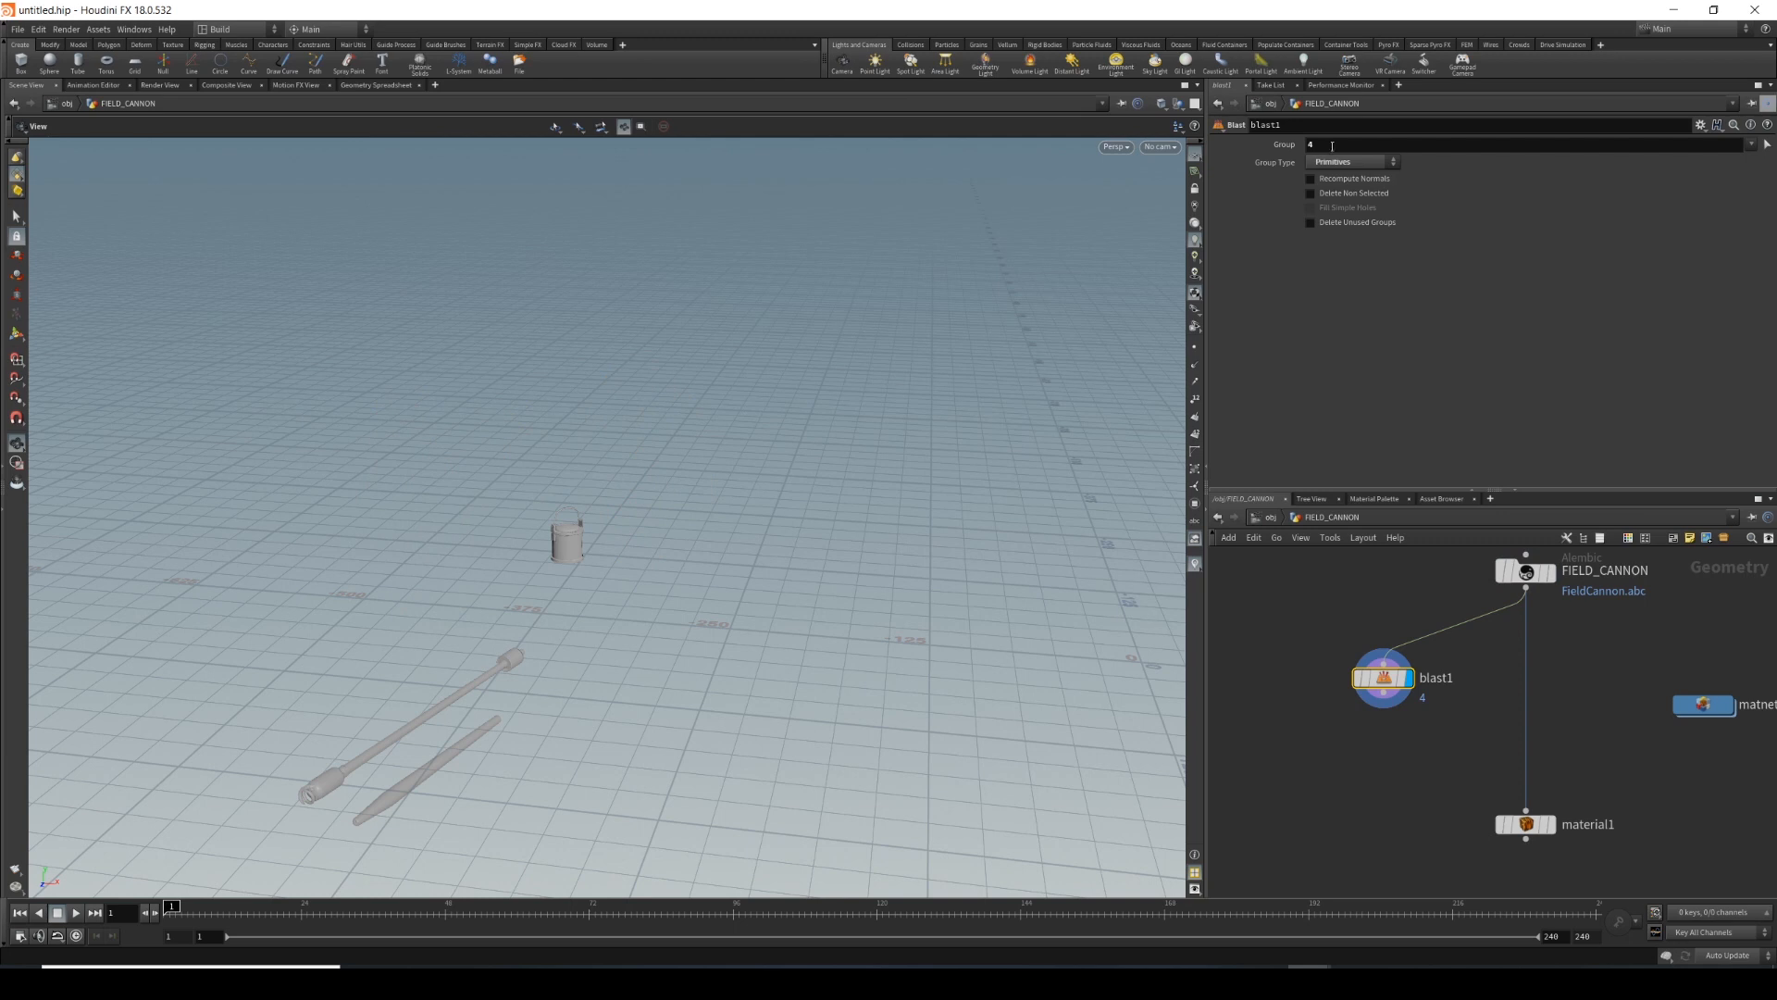
# Try to match the cannon by name by setting the Blast node's group to *FIELD*.
pyautogui.doubleClick(1322, 145)
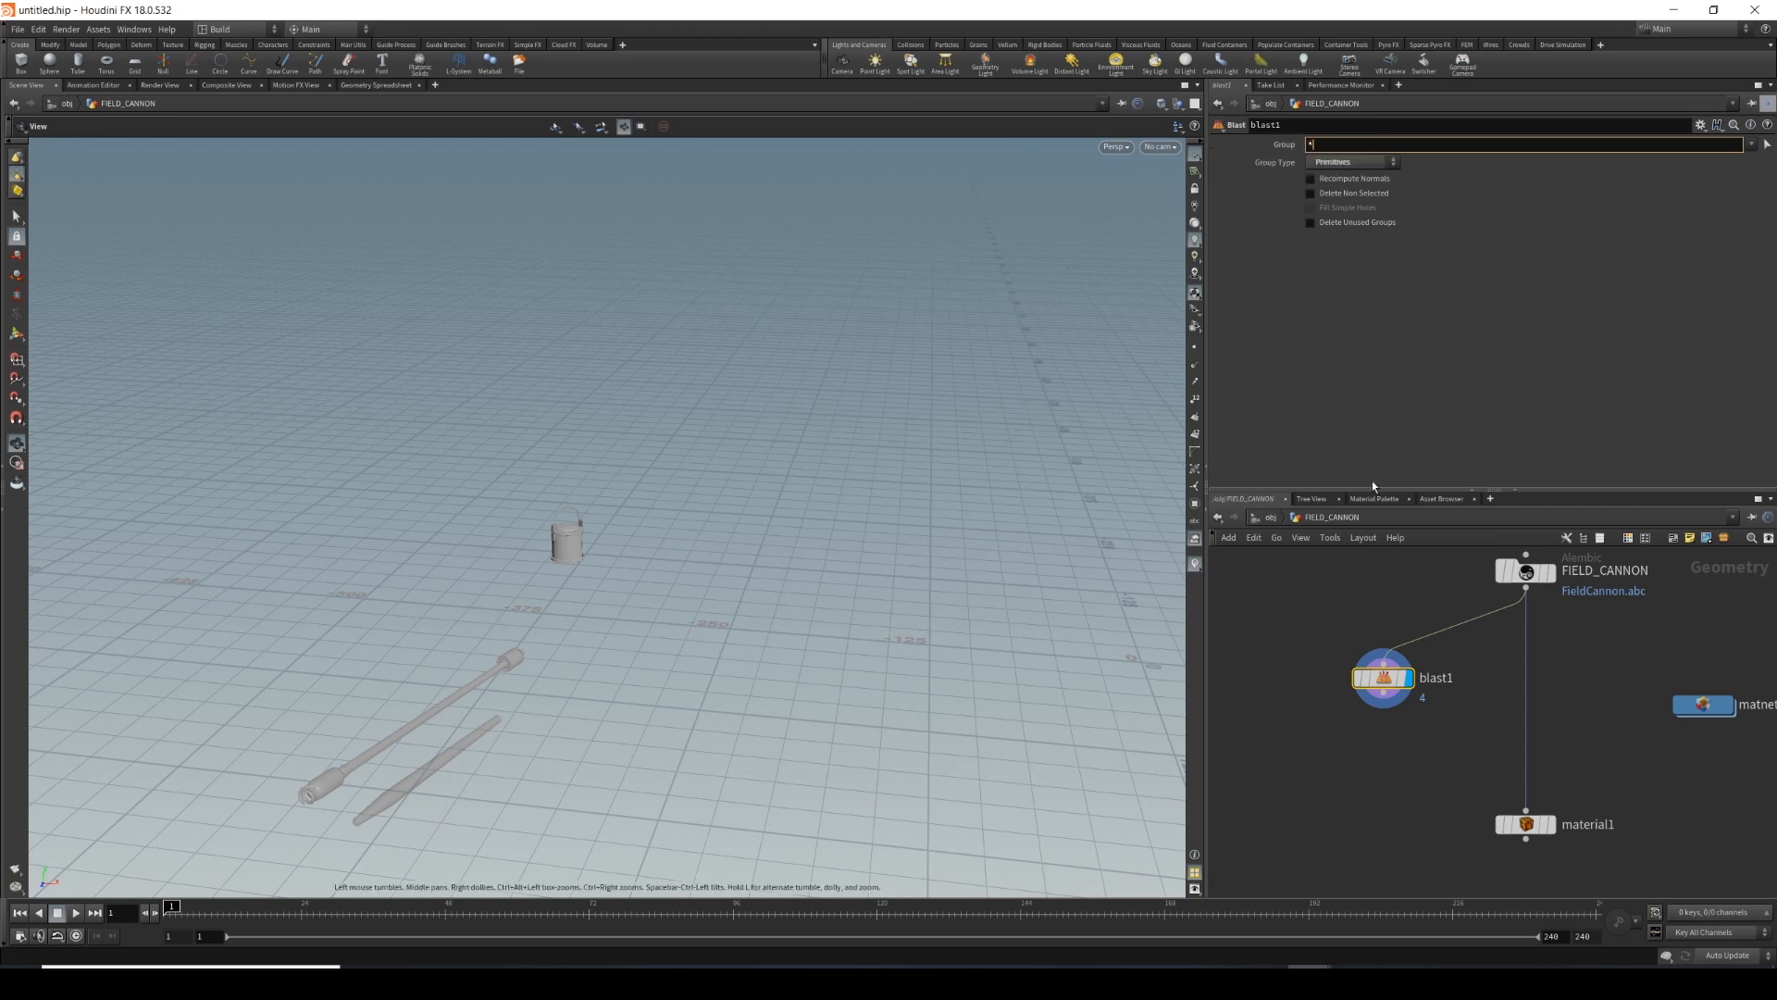
pyautogui.write('FIELD*')
pyautogui.press('Return')
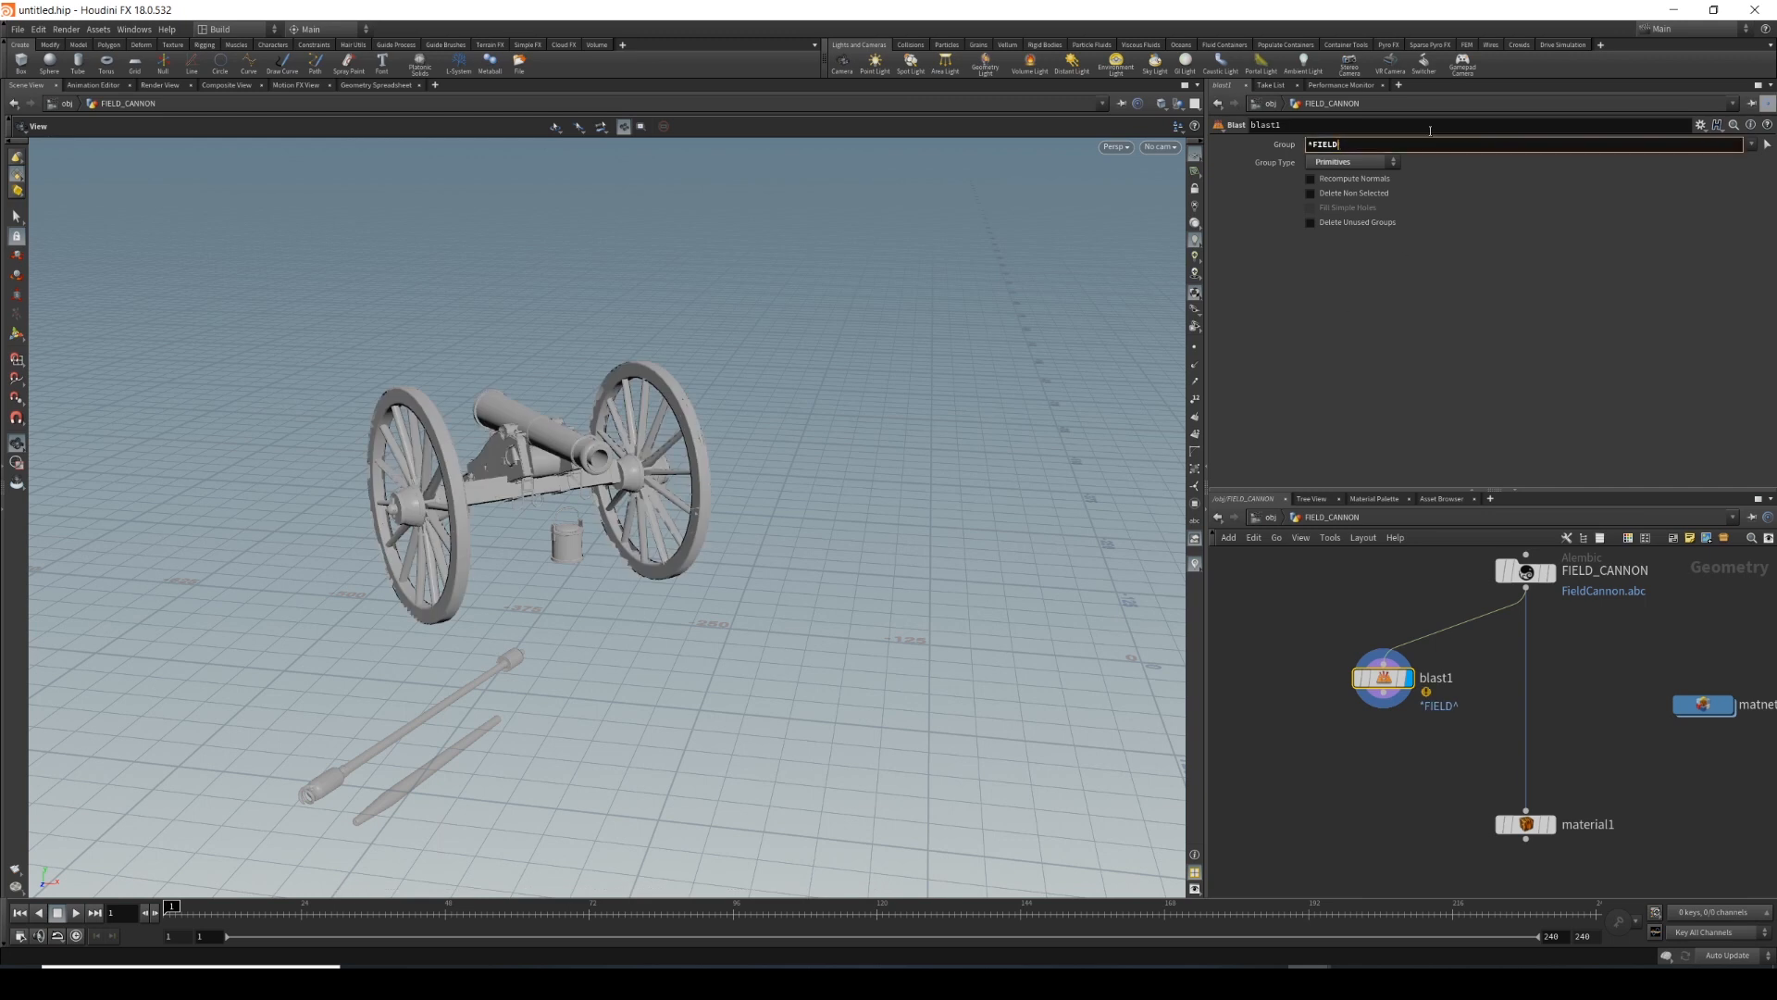
pyautogui.write('***')
pyautogui.press('BackSpace')
pyautogui.press('BackSpace')
pyautogui.press('Return')
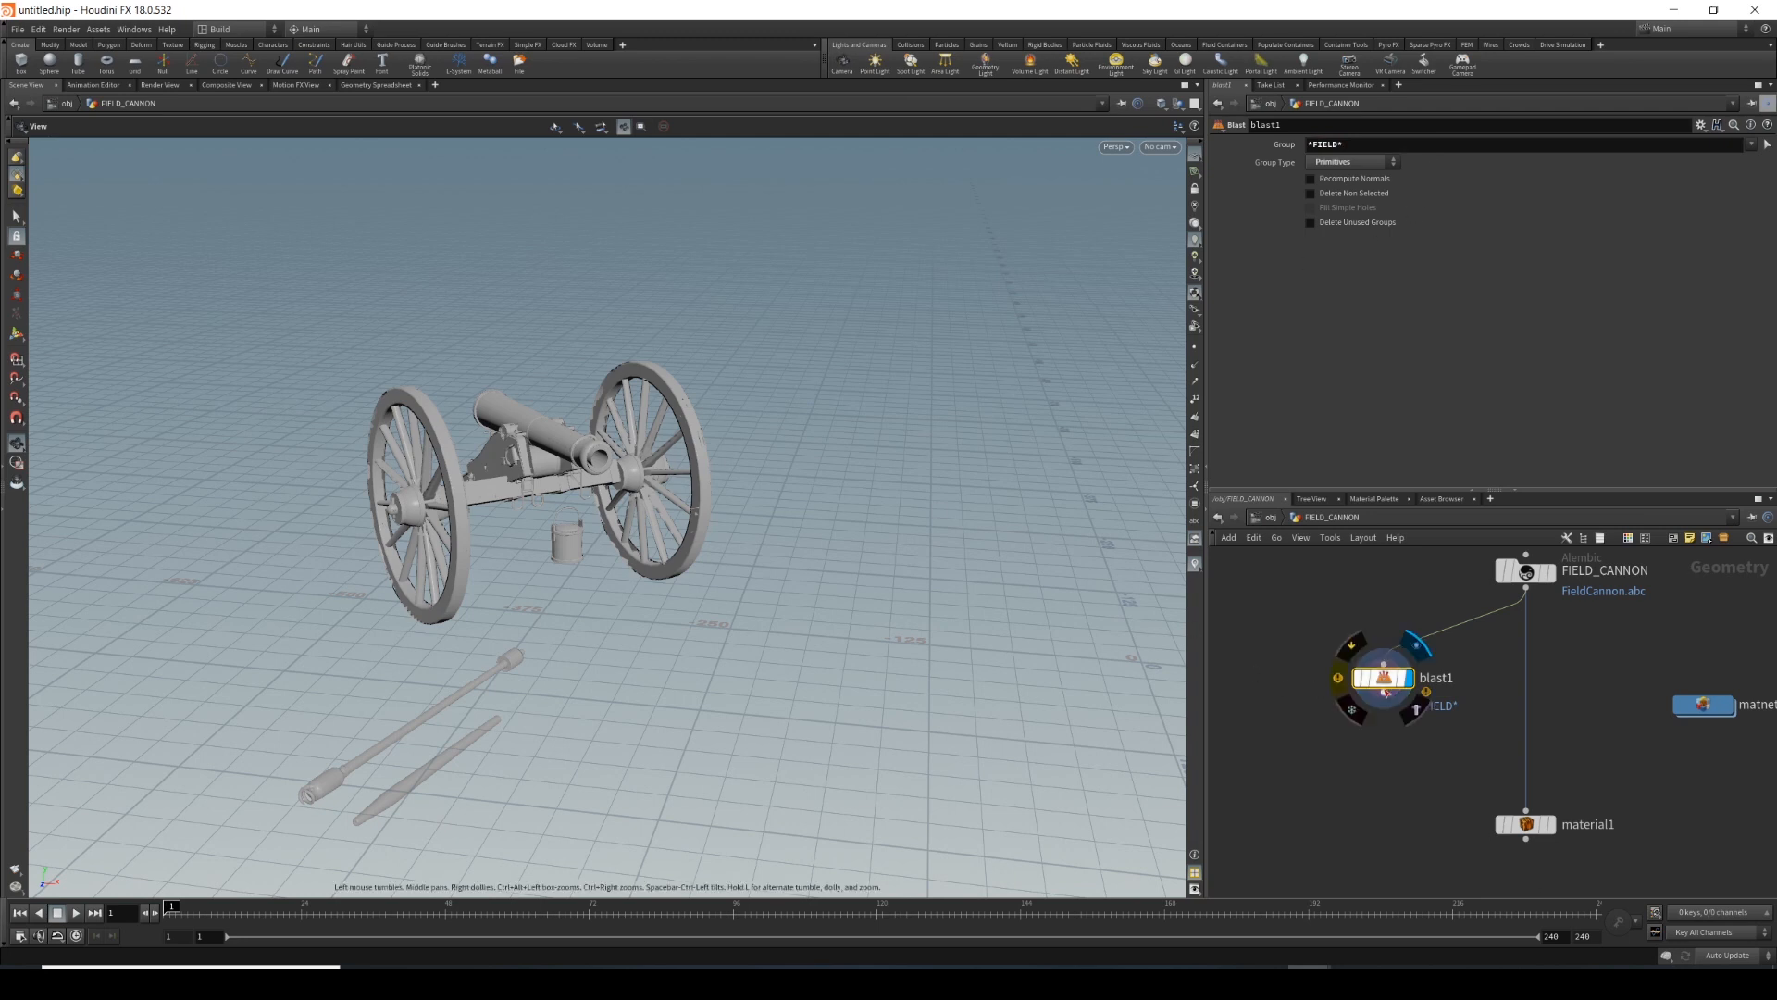
# Check the FIELD_CANNON Alembic node's parameters and delete the Blast node.
pyautogui.click(1525, 572)
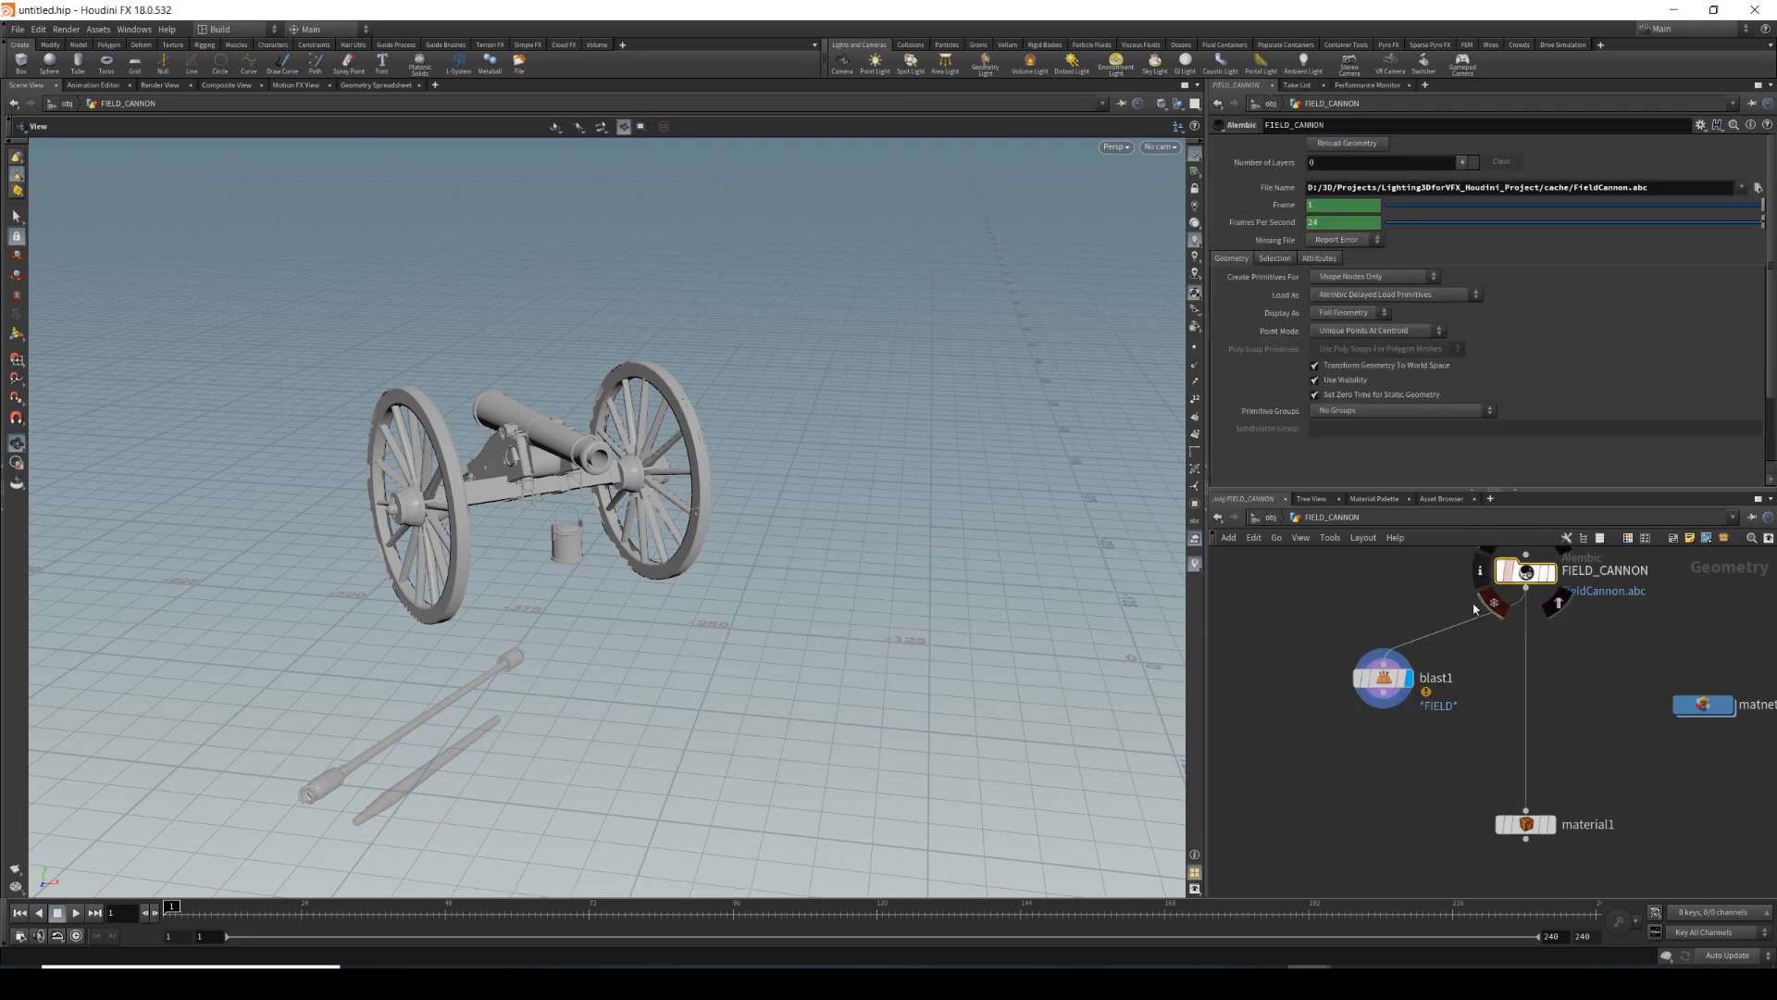
pyautogui.click(1375, 677)
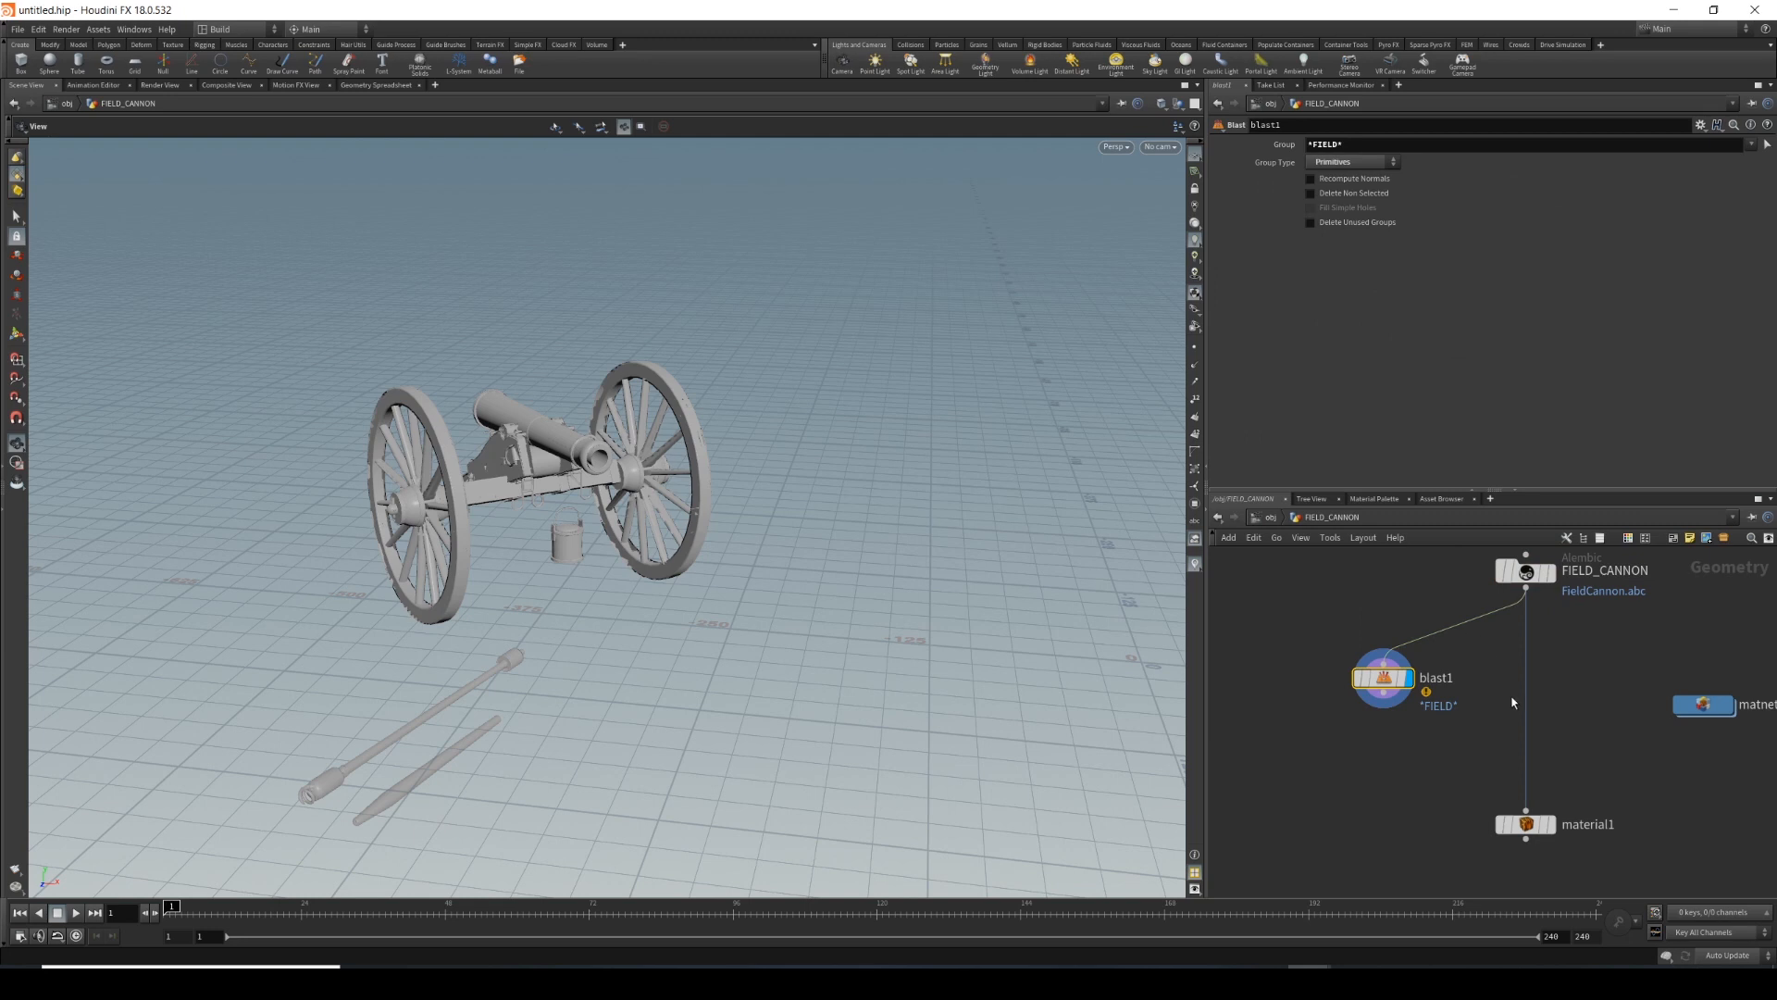
pyautogui.press('Delete')
# Set the FIELD_CANNON Alembic node's primitive groups to Name Group Using Transform Node Full Path.
pyautogui.moveTo(1468, 684); pyautogui.dragTo(1250, 717, button='middle')
pyautogui.moveTo(1391, 682); pyautogui.dragTo(1439, 669, button='middle')
pyautogui.scroll(-2, 1348, 671)
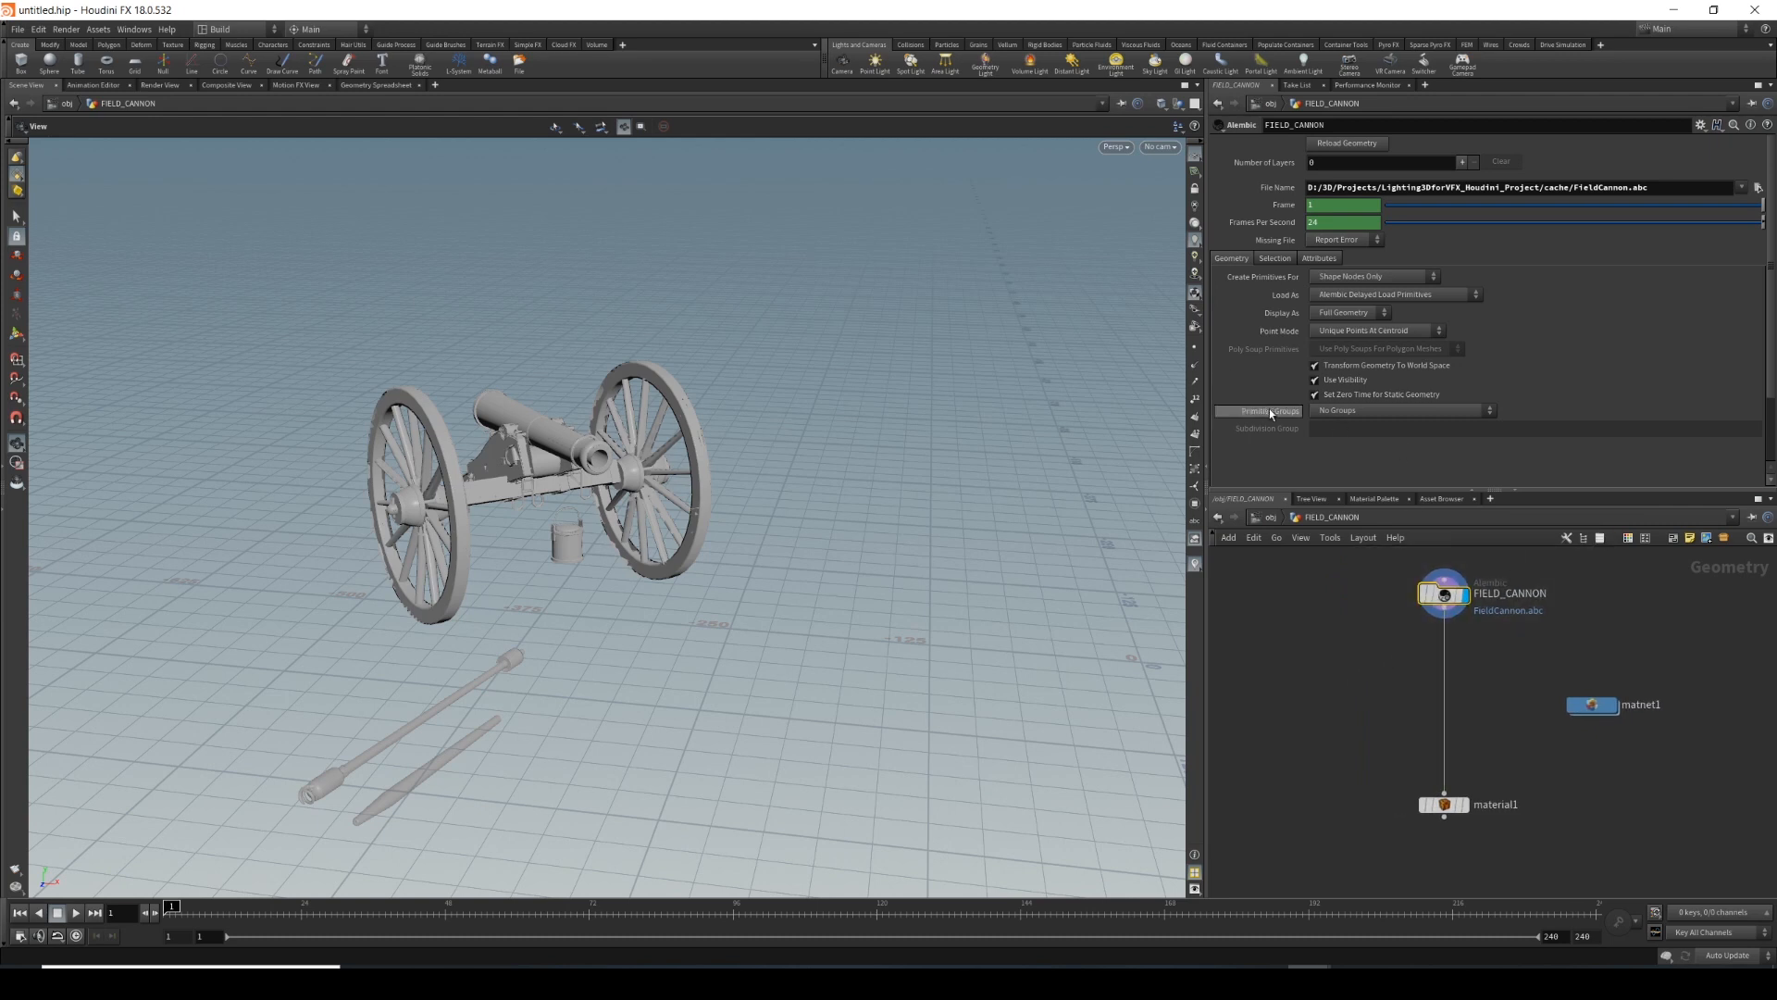
pyautogui.click(1375, 410)
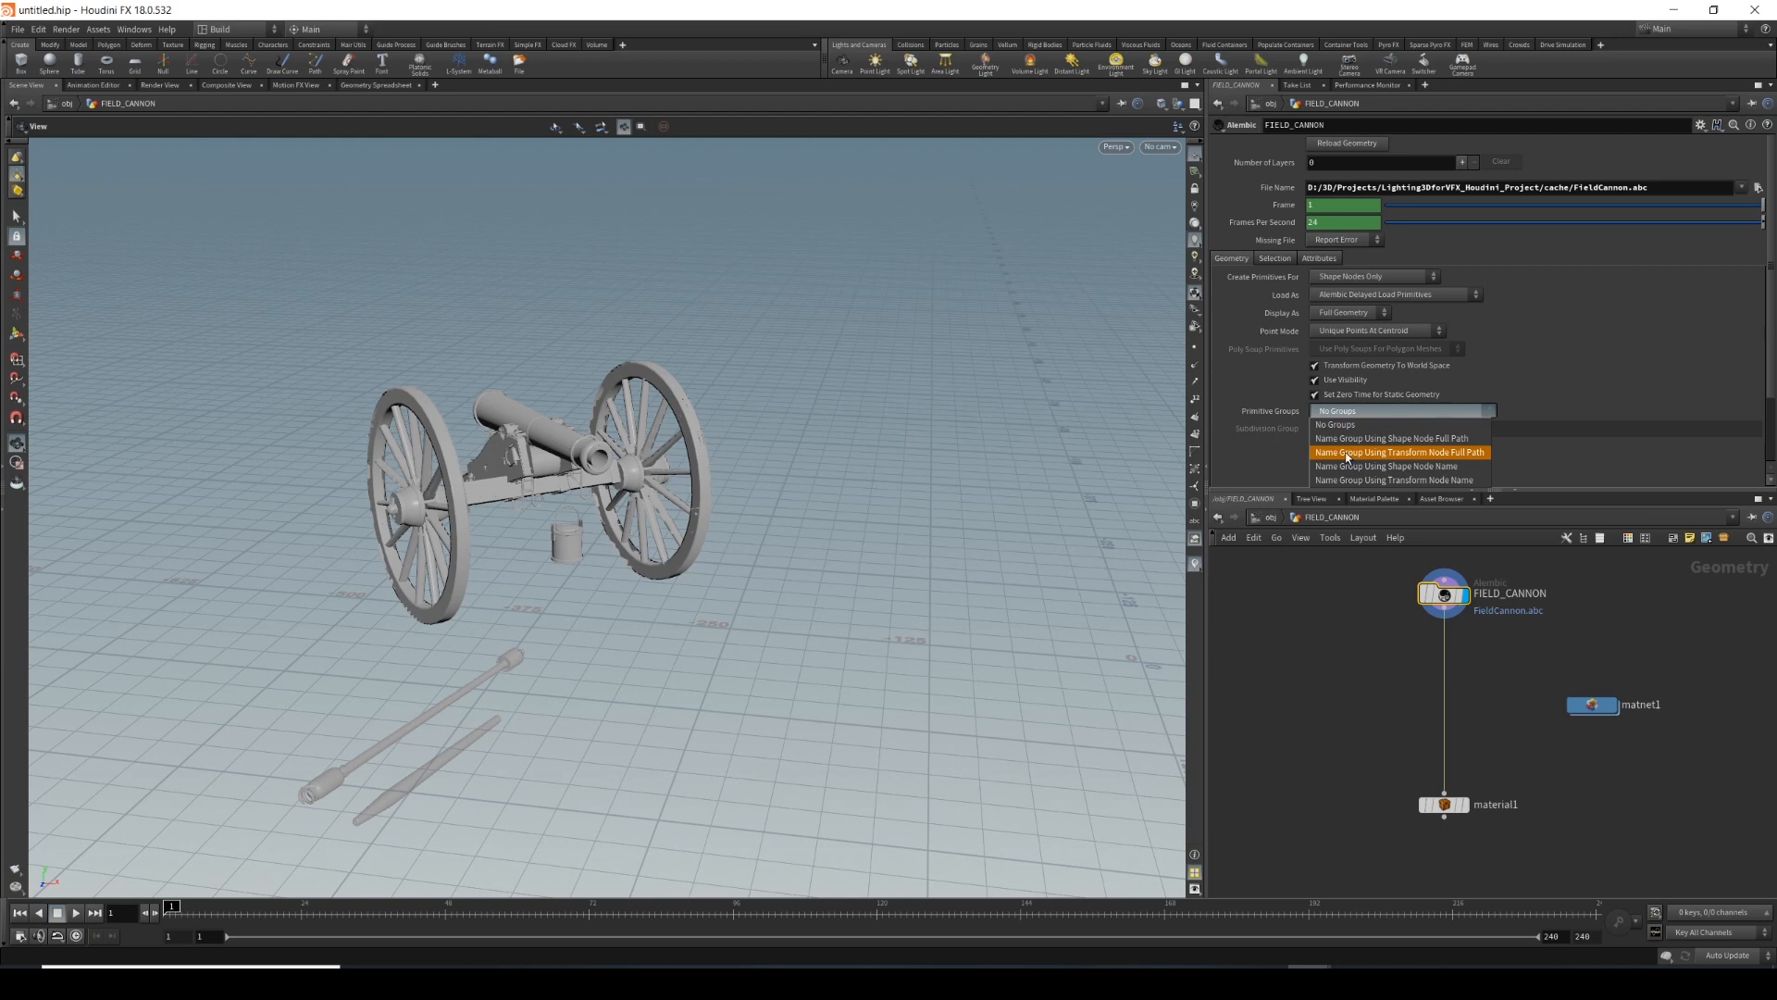
pyautogui.click(1408, 454)
pyautogui.moveTo(1358, 699); pyautogui.dragTo(1337, 735, button='middle')
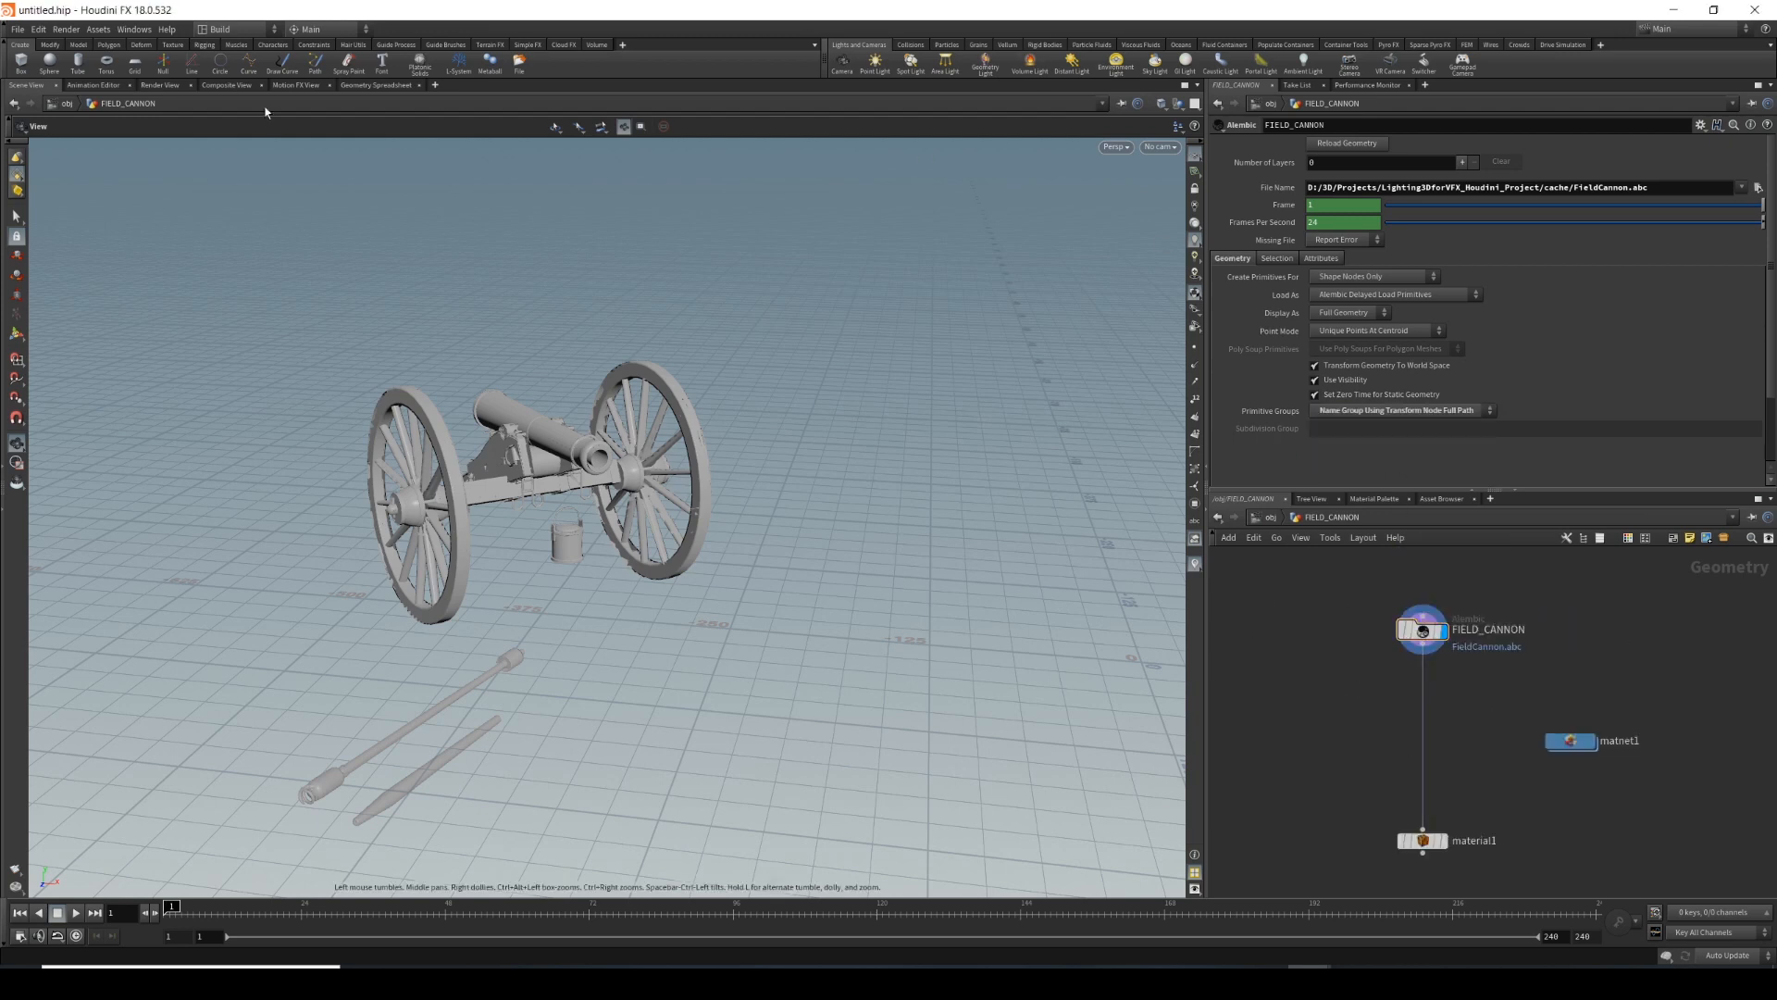
# Examine the Alembic node's primitive attributes in the Geometry Spreadsheet, widening the path column to read the full paths.
pyautogui.click(381, 65)
pyautogui.click(374, 85)
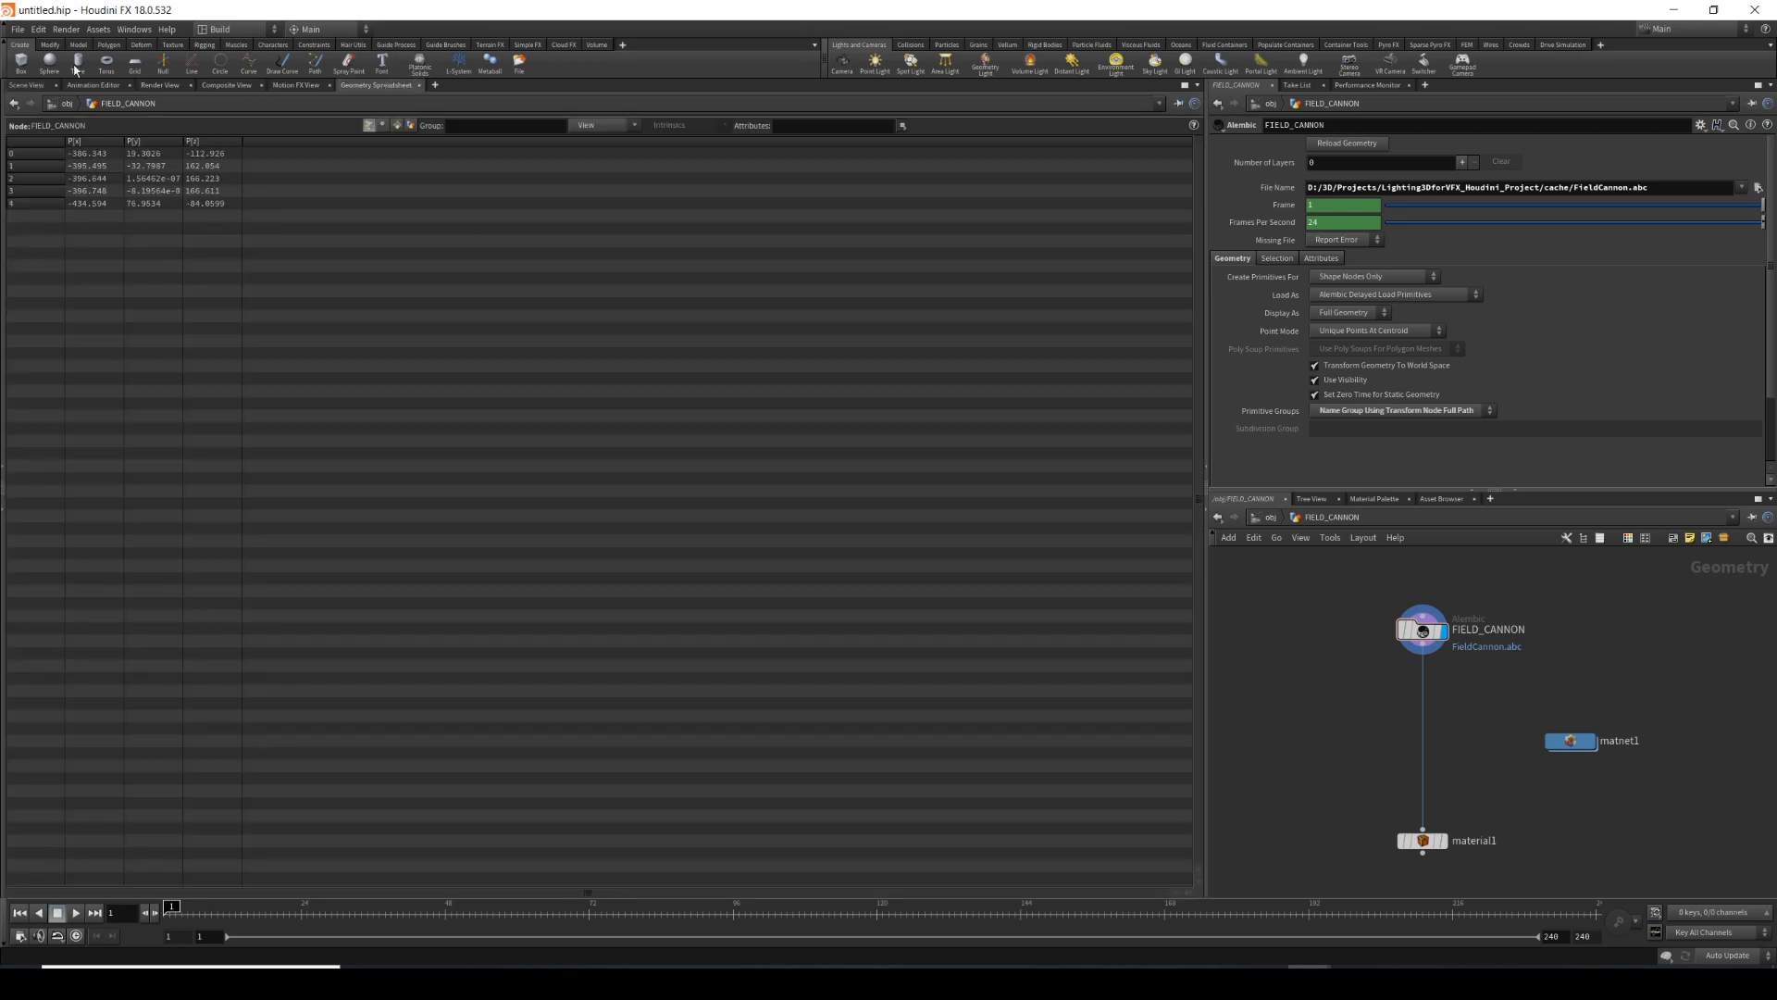
pyautogui.click(397, 125)
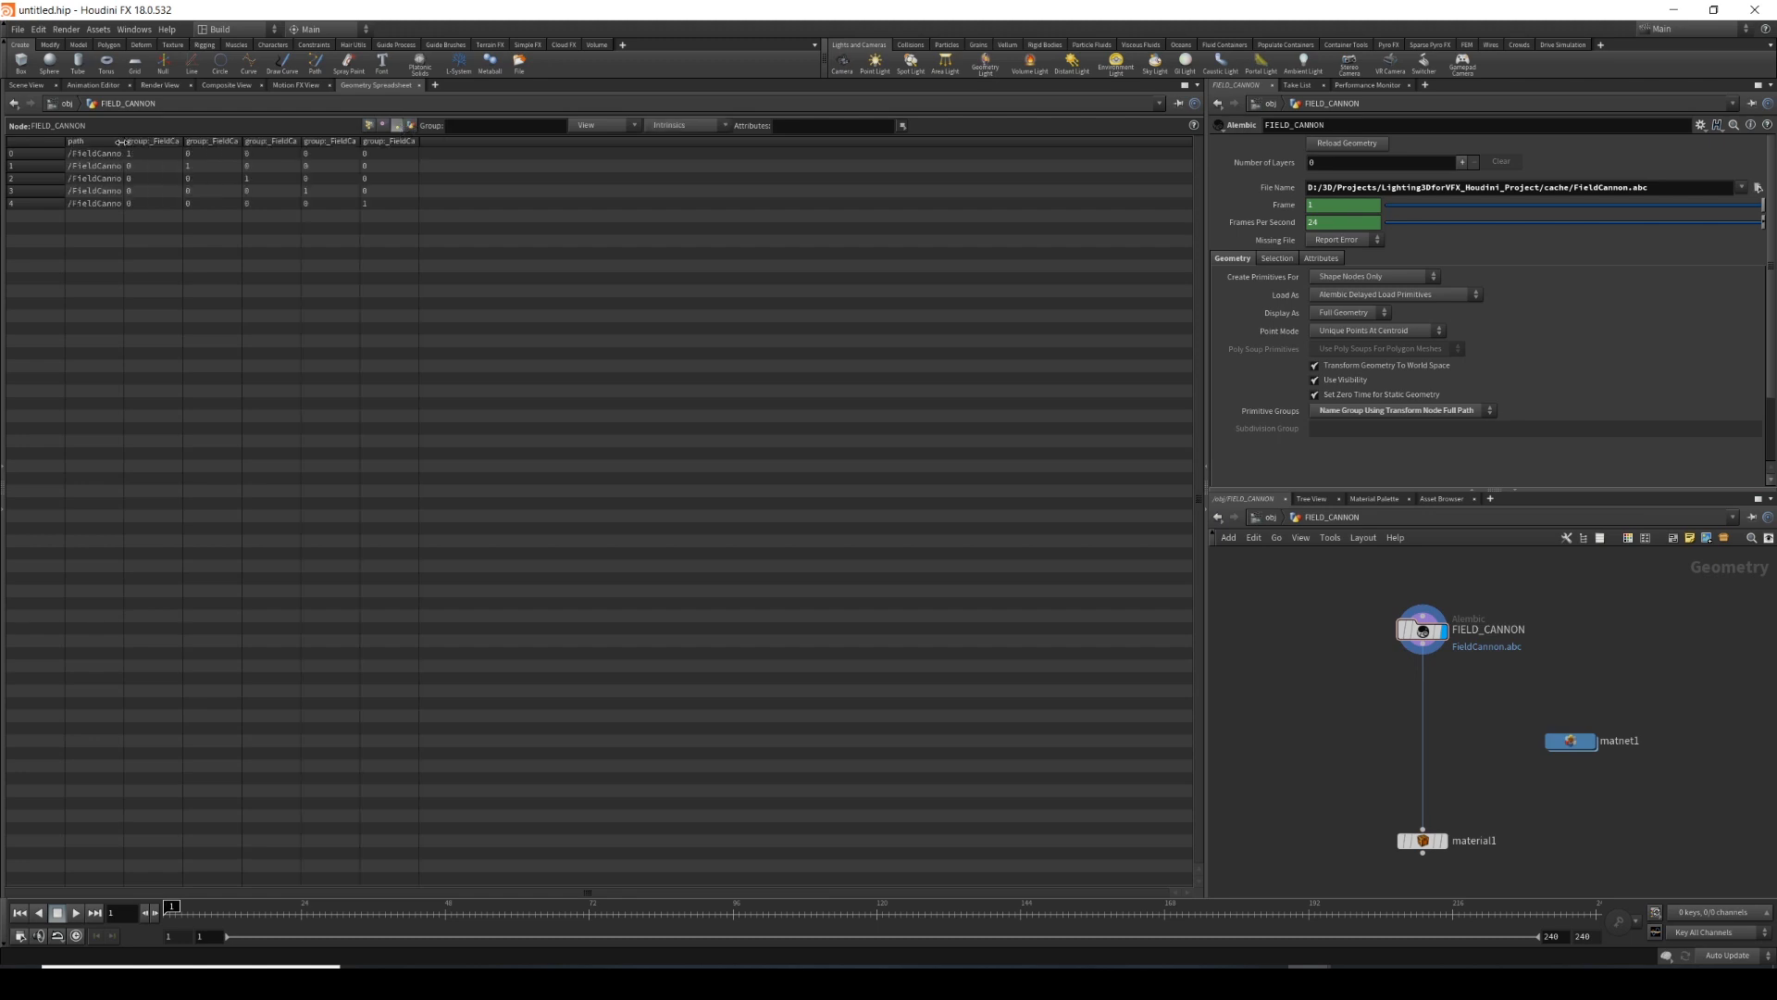
pyautogui.moveTo(121, 141); pyautogui.dragTo(641, 142)
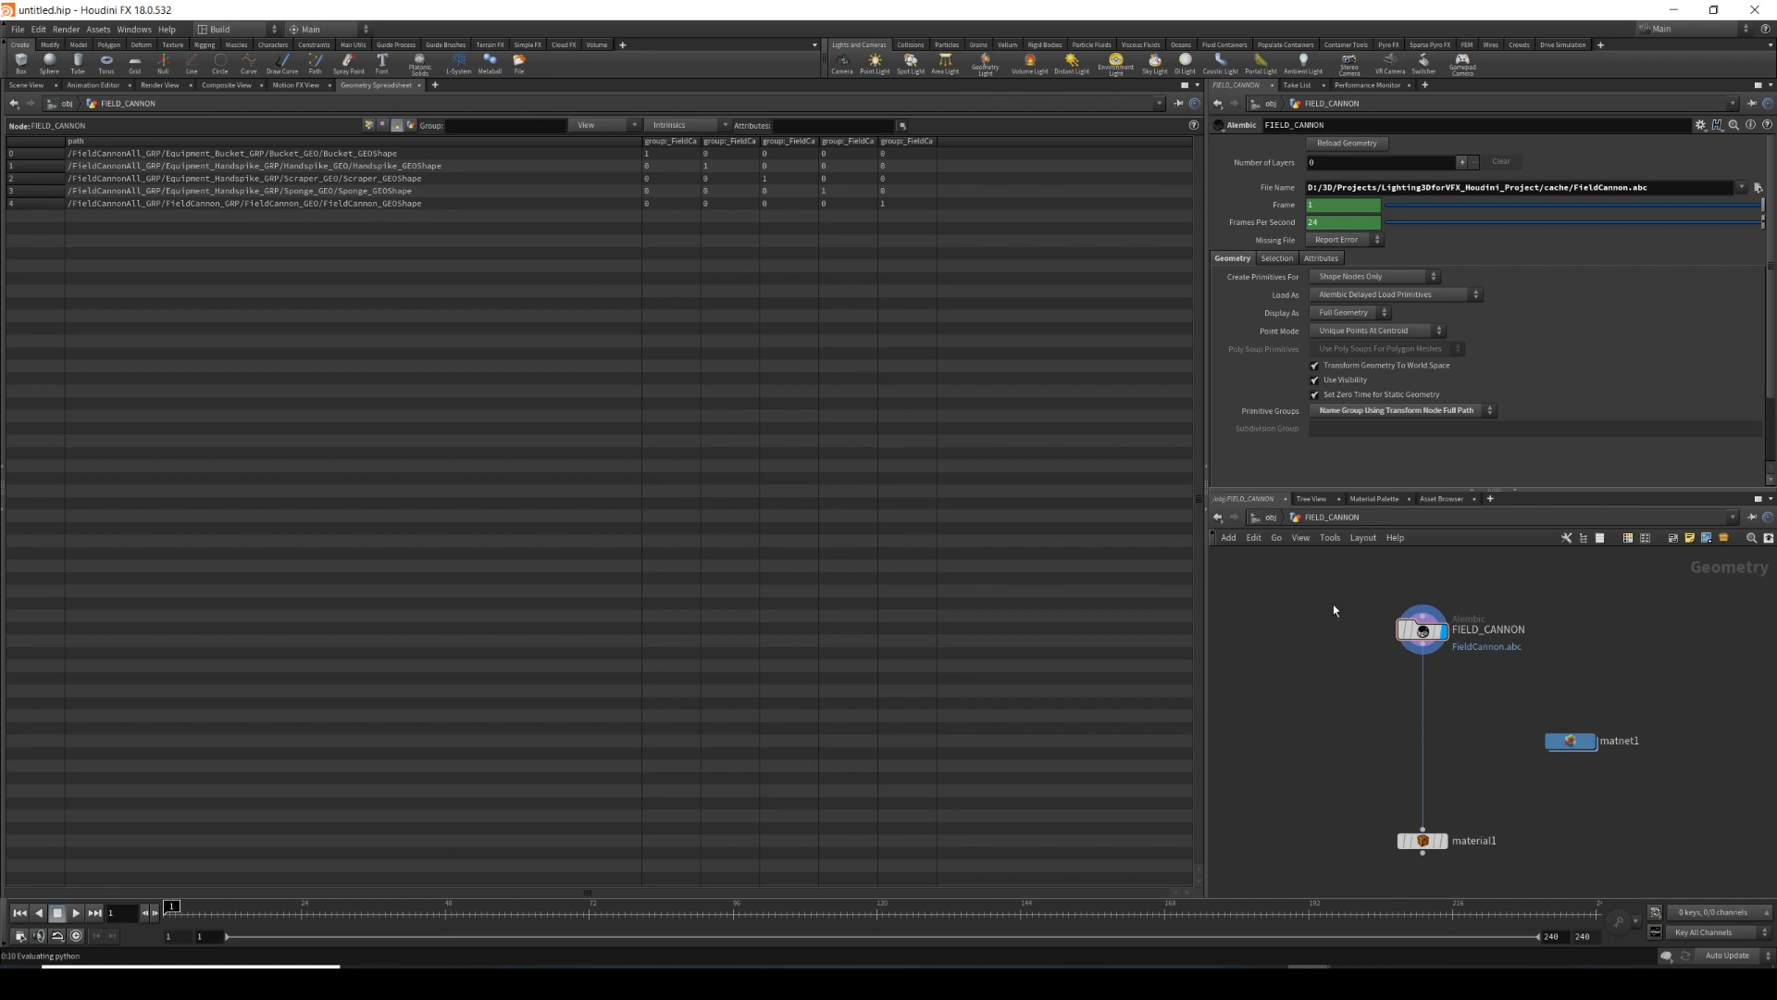
pyautogui.press('Tab')
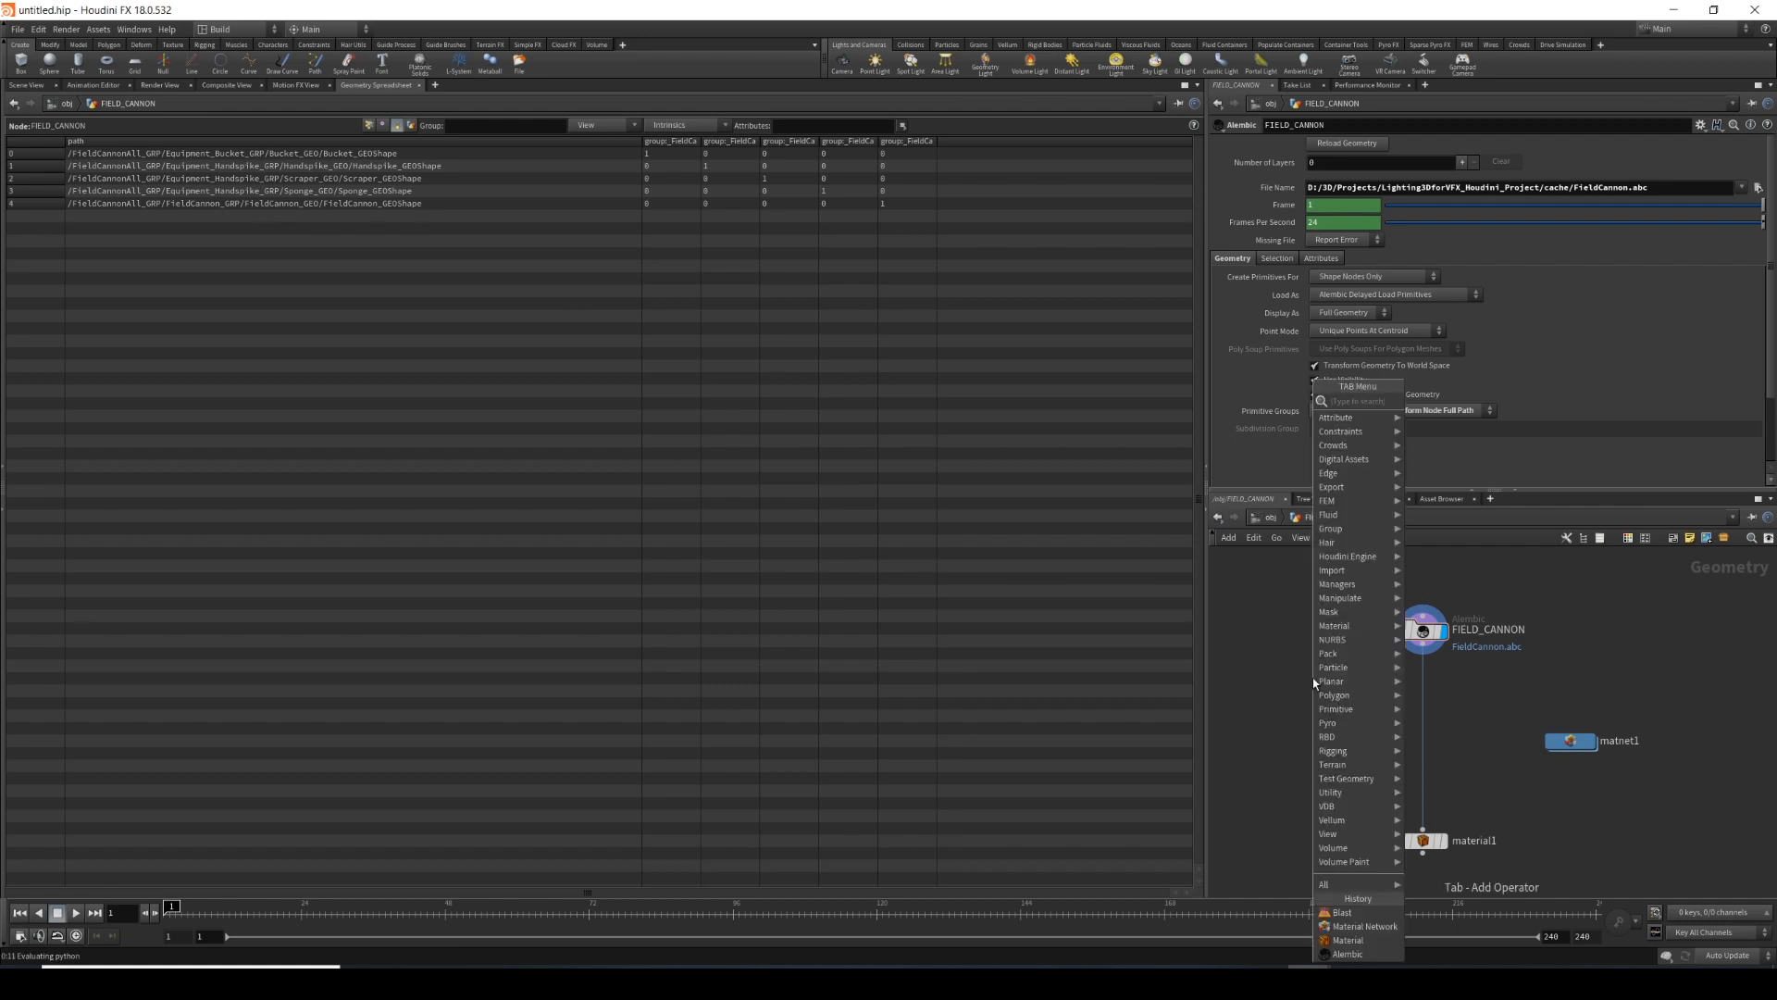
pyautogui.write('group')
pyautogui.press('Return')
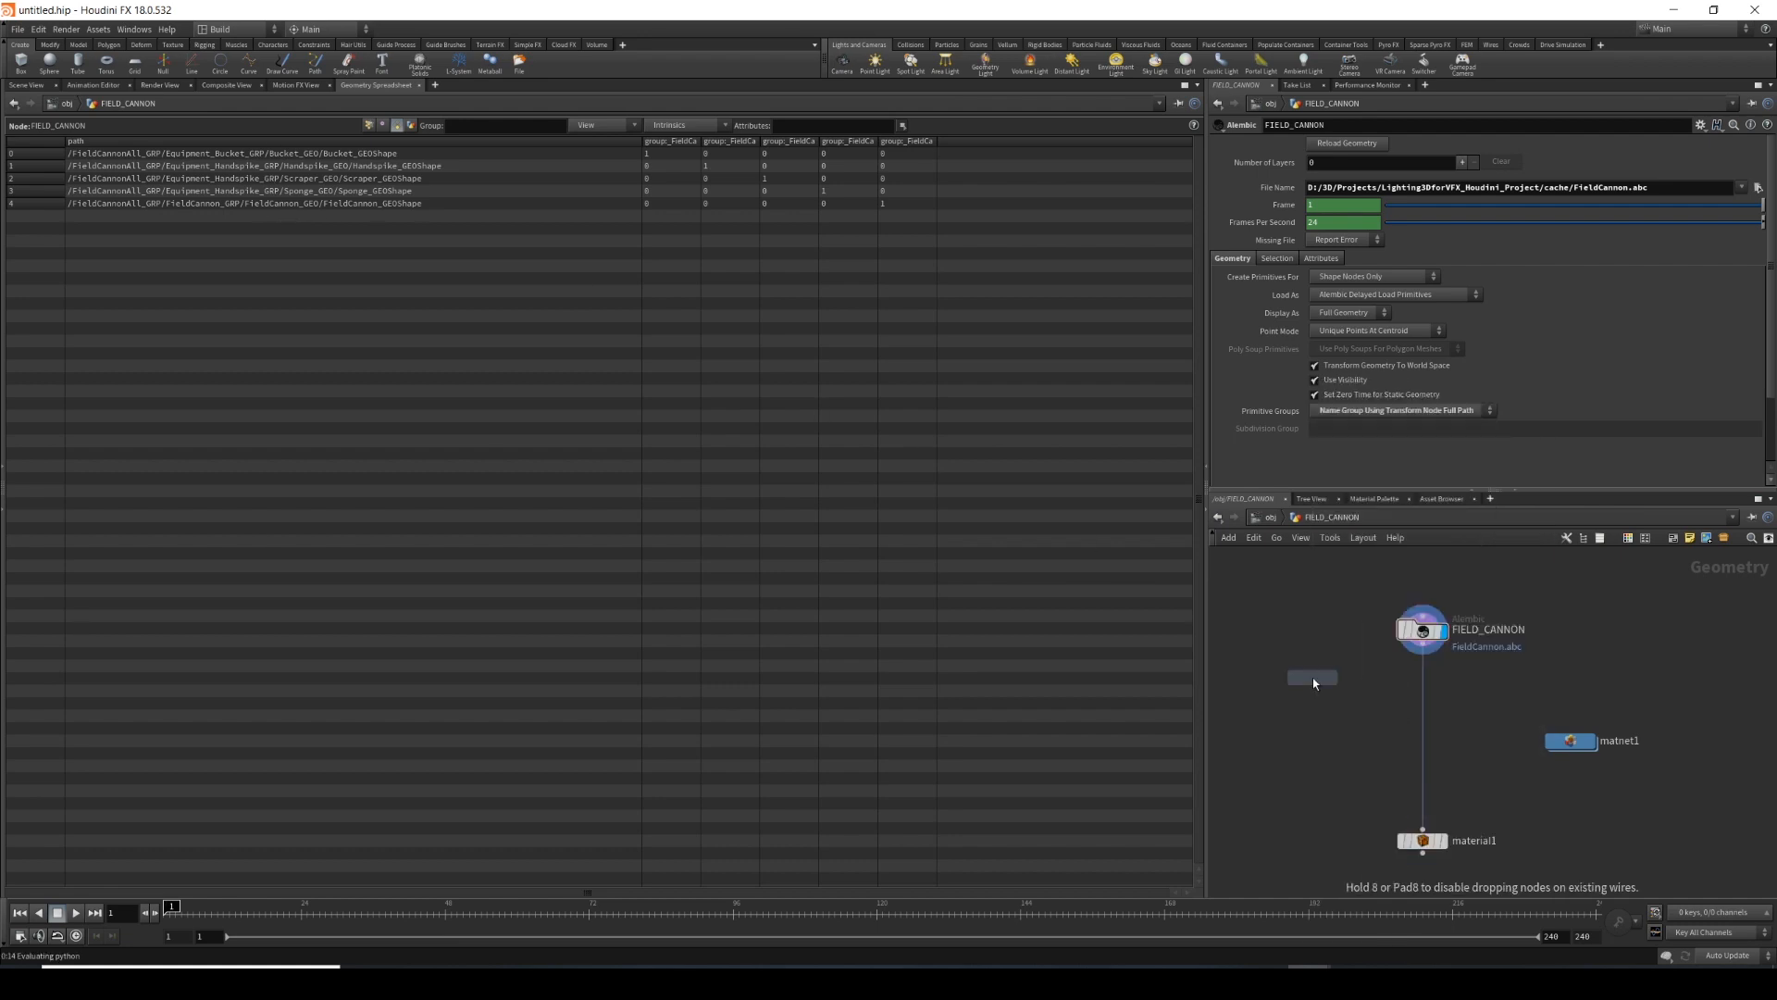
pyautogui.click(1319, 697)
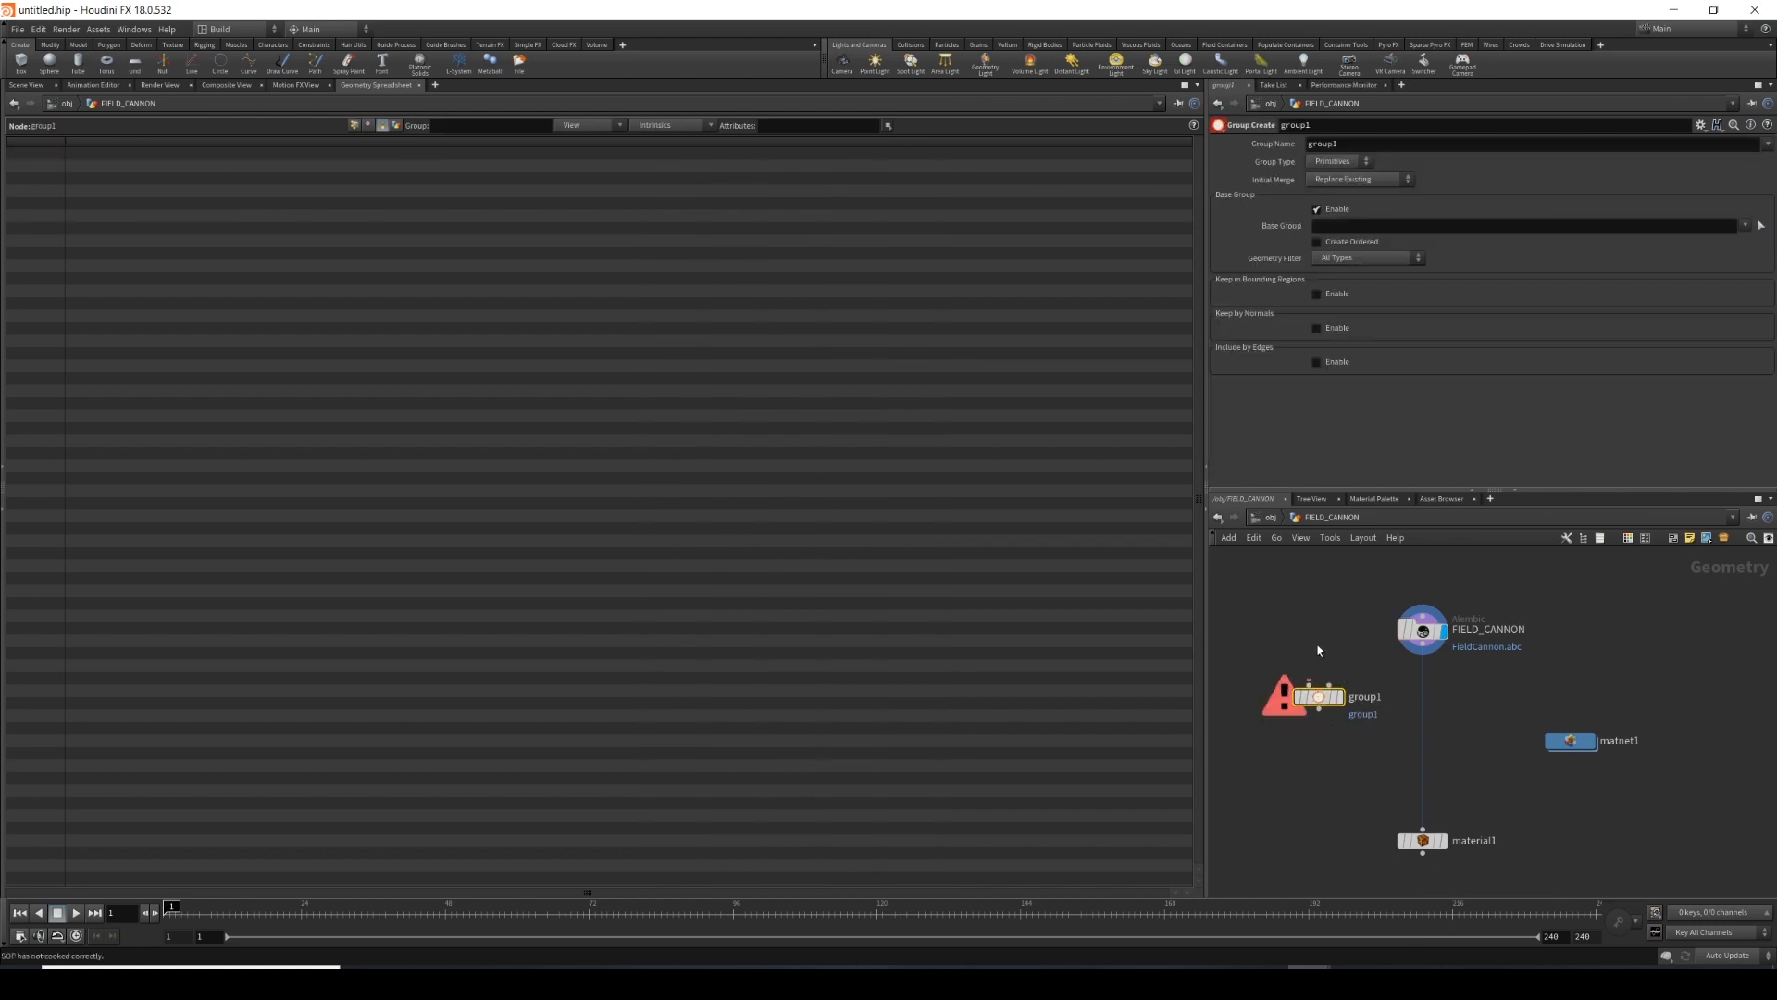
pyautogui.press('Delete')
# Add a Blast node beside the connection between FIELD_CANNON and material1.
pyautogui.press('Tab')
pyautogui.write('blast')
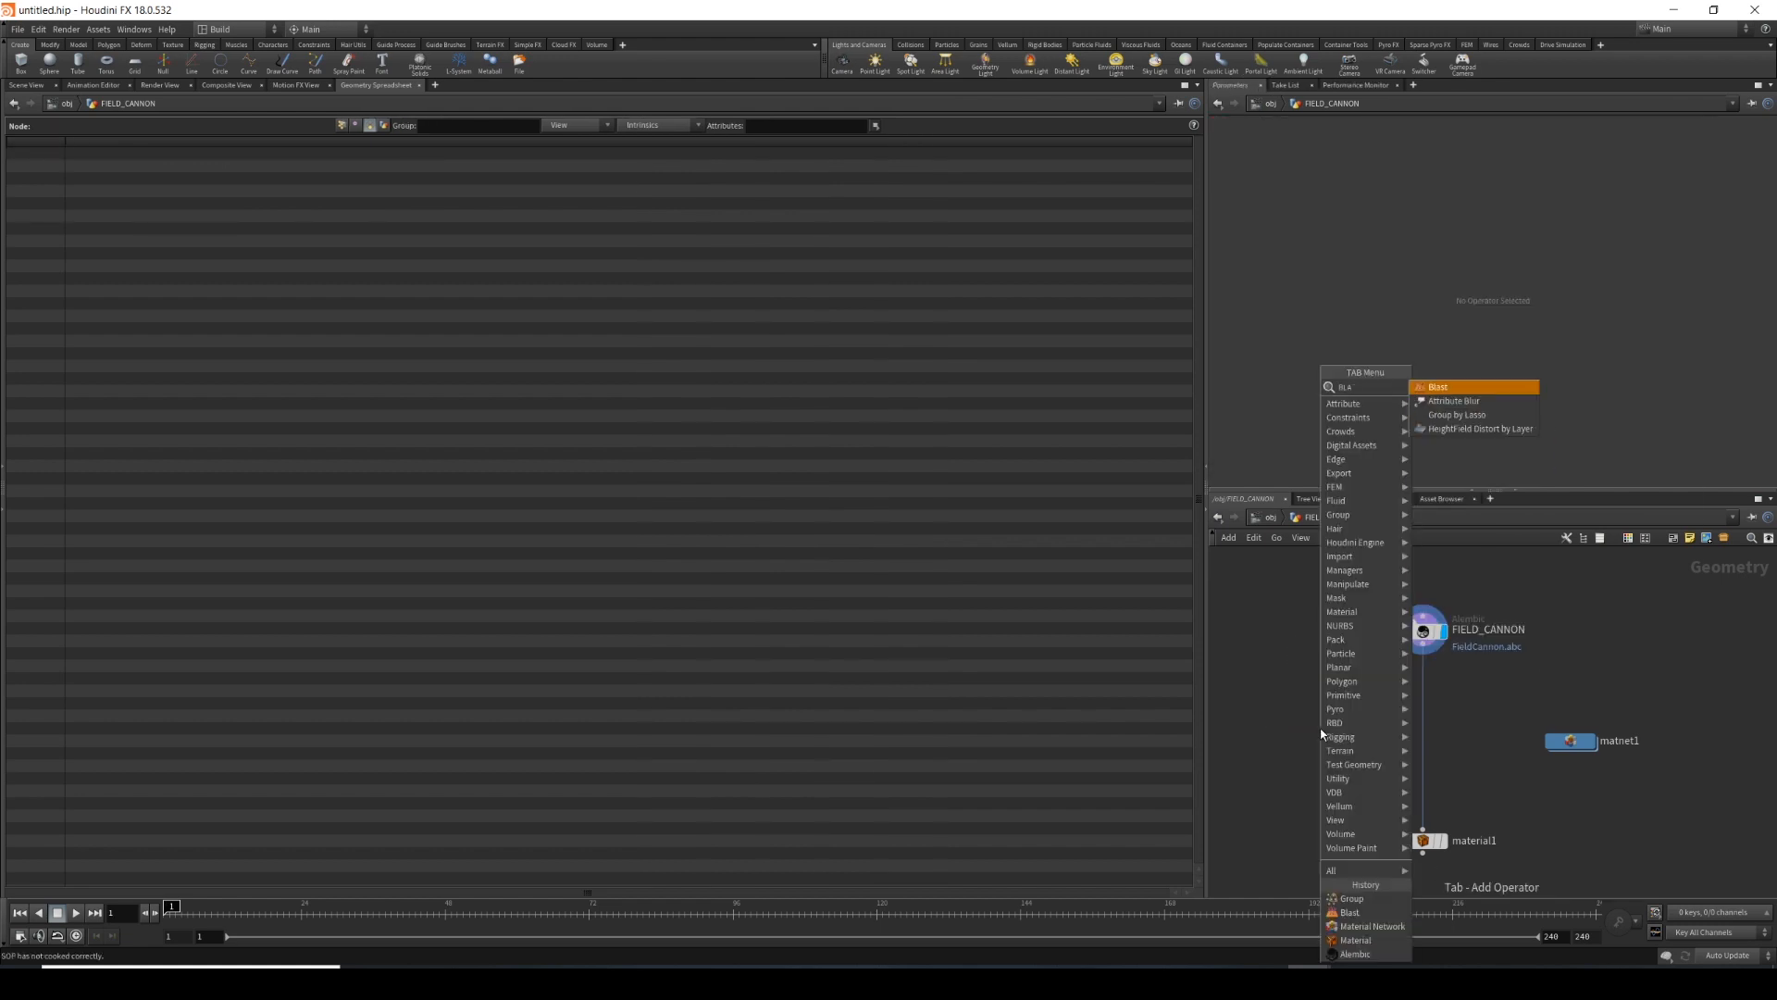
pyautogui.press('Return')
pyautogui.click(1310, 745)
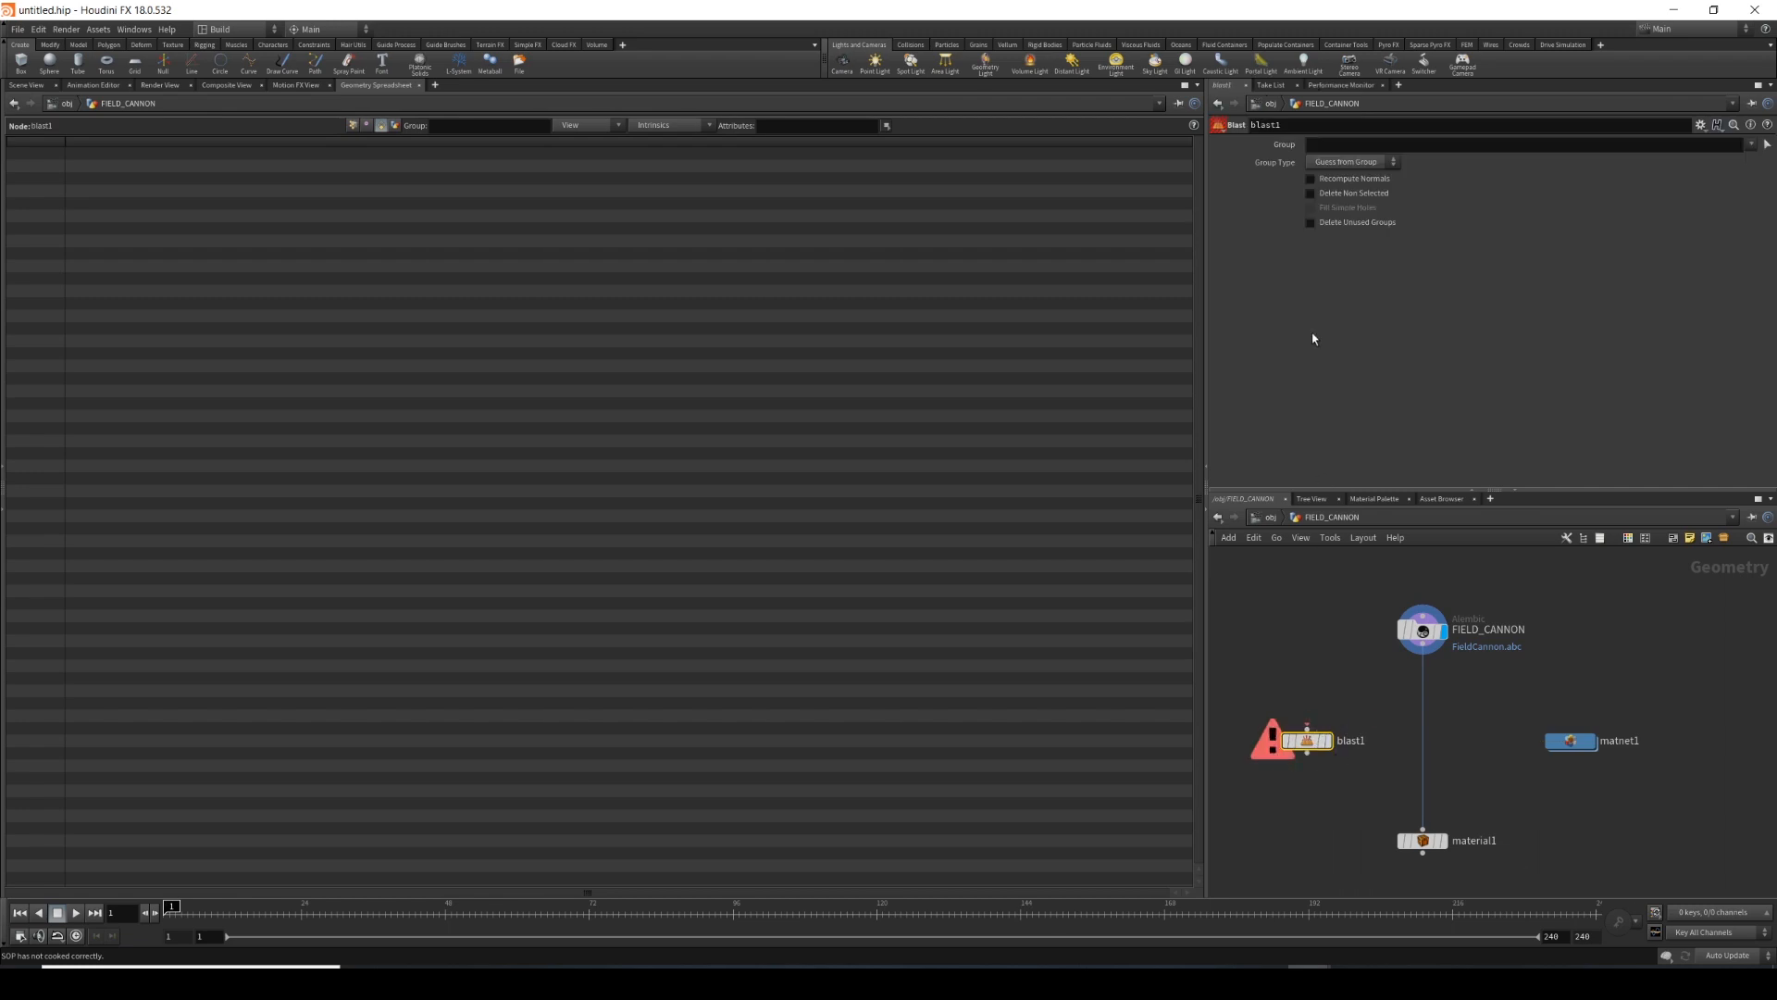
pyautogui.click(1336, 147)
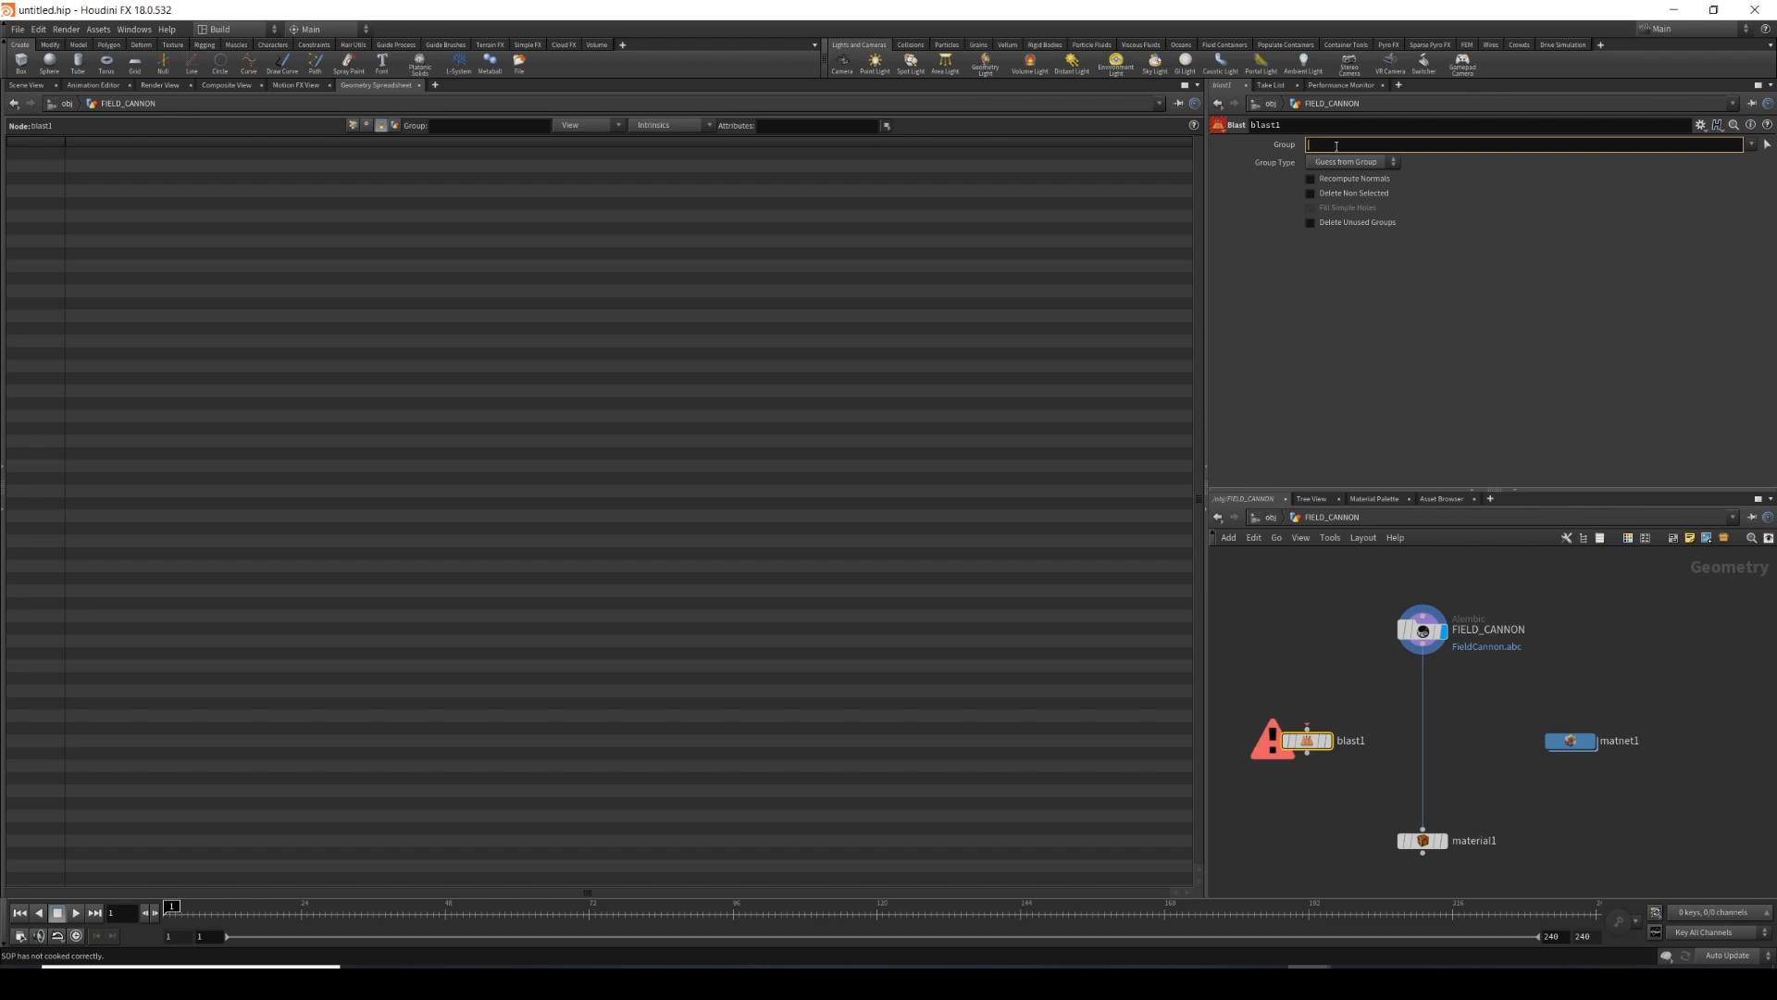
pyautogui.write('path*field&*')
pyautogui.press('Return')
pyautogui.click(1306, 726)
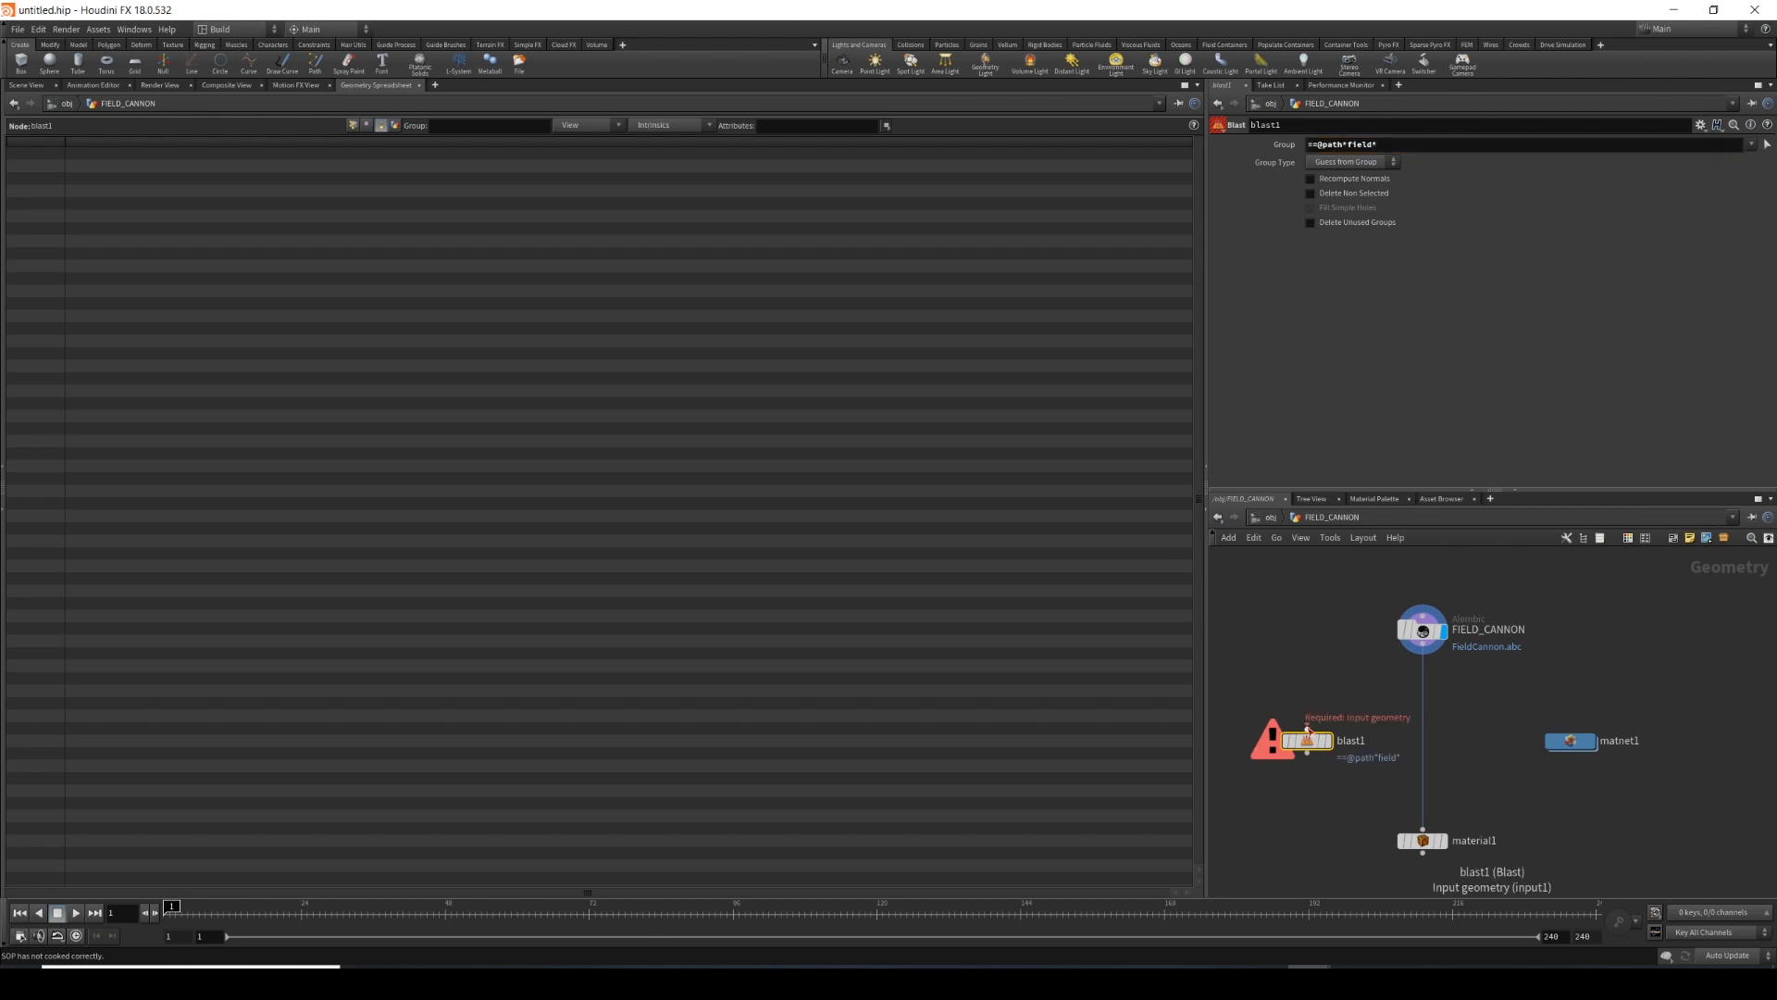
pyautogui.click(1386, 662)
# Delete the Blast node and set the display flag on material1.
pyautogui.moveTo(1259, 678); pyautogui.dragTo(1287, 729)
pyautogui.press('Delete')
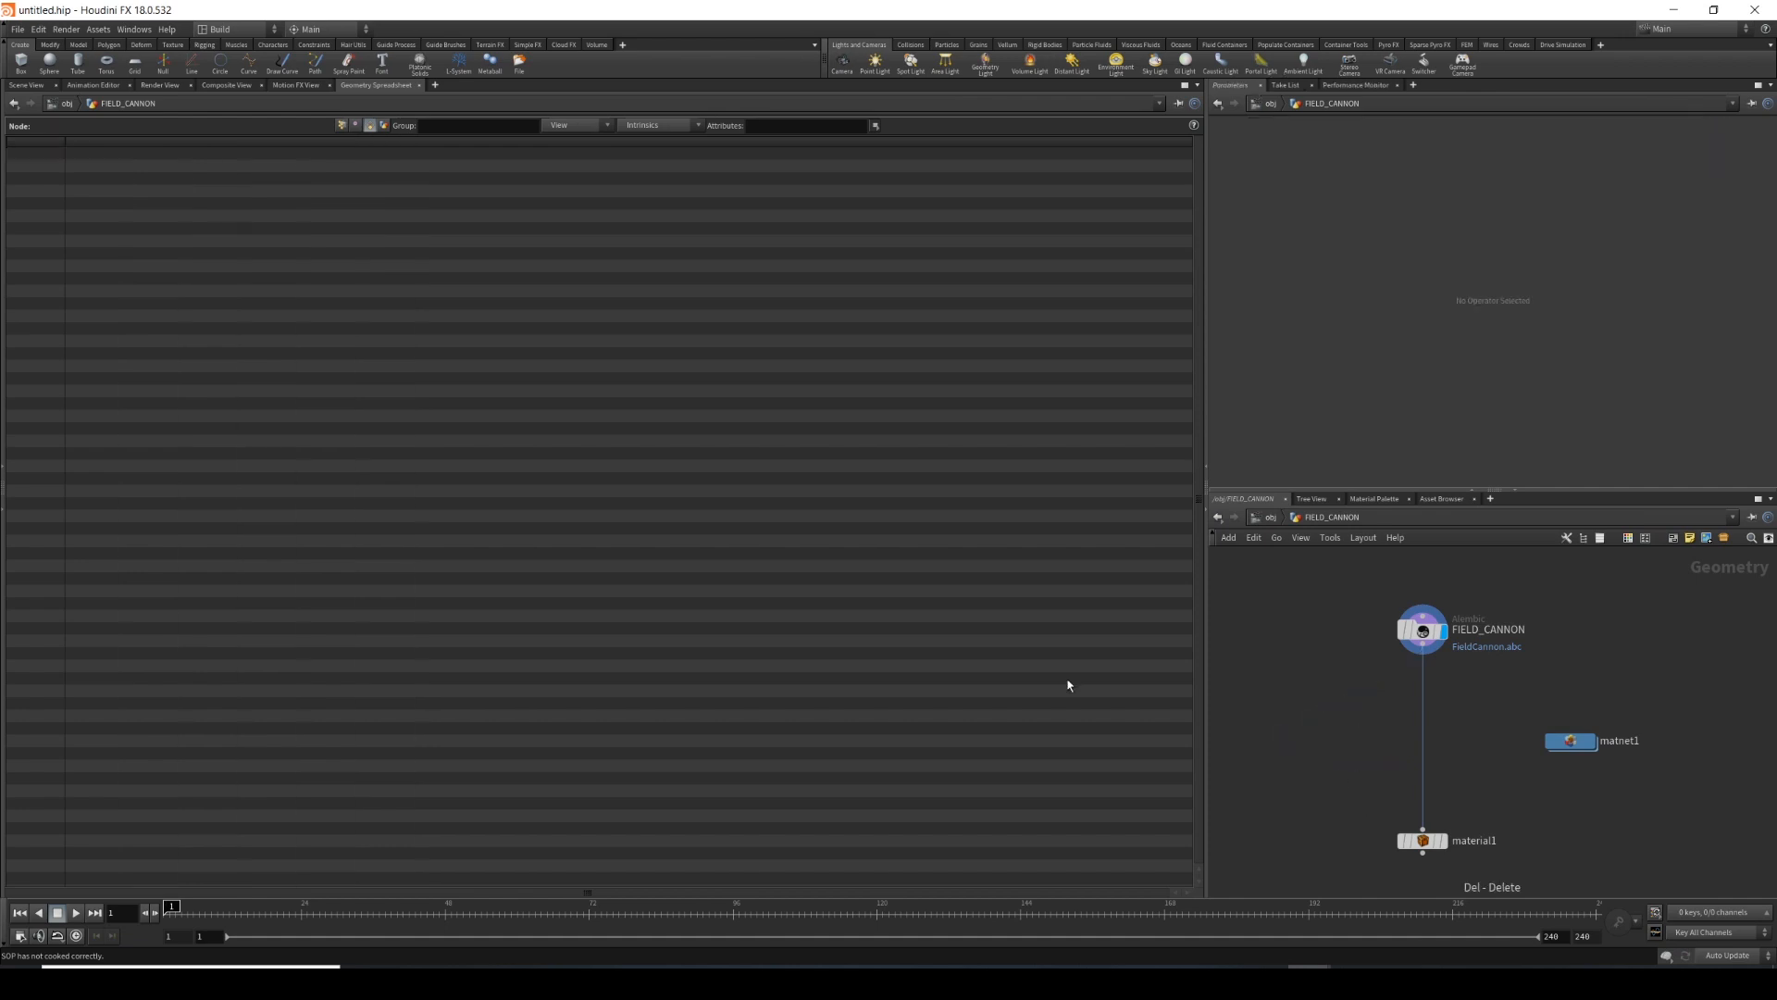
pyautogui.click(1443, 840)
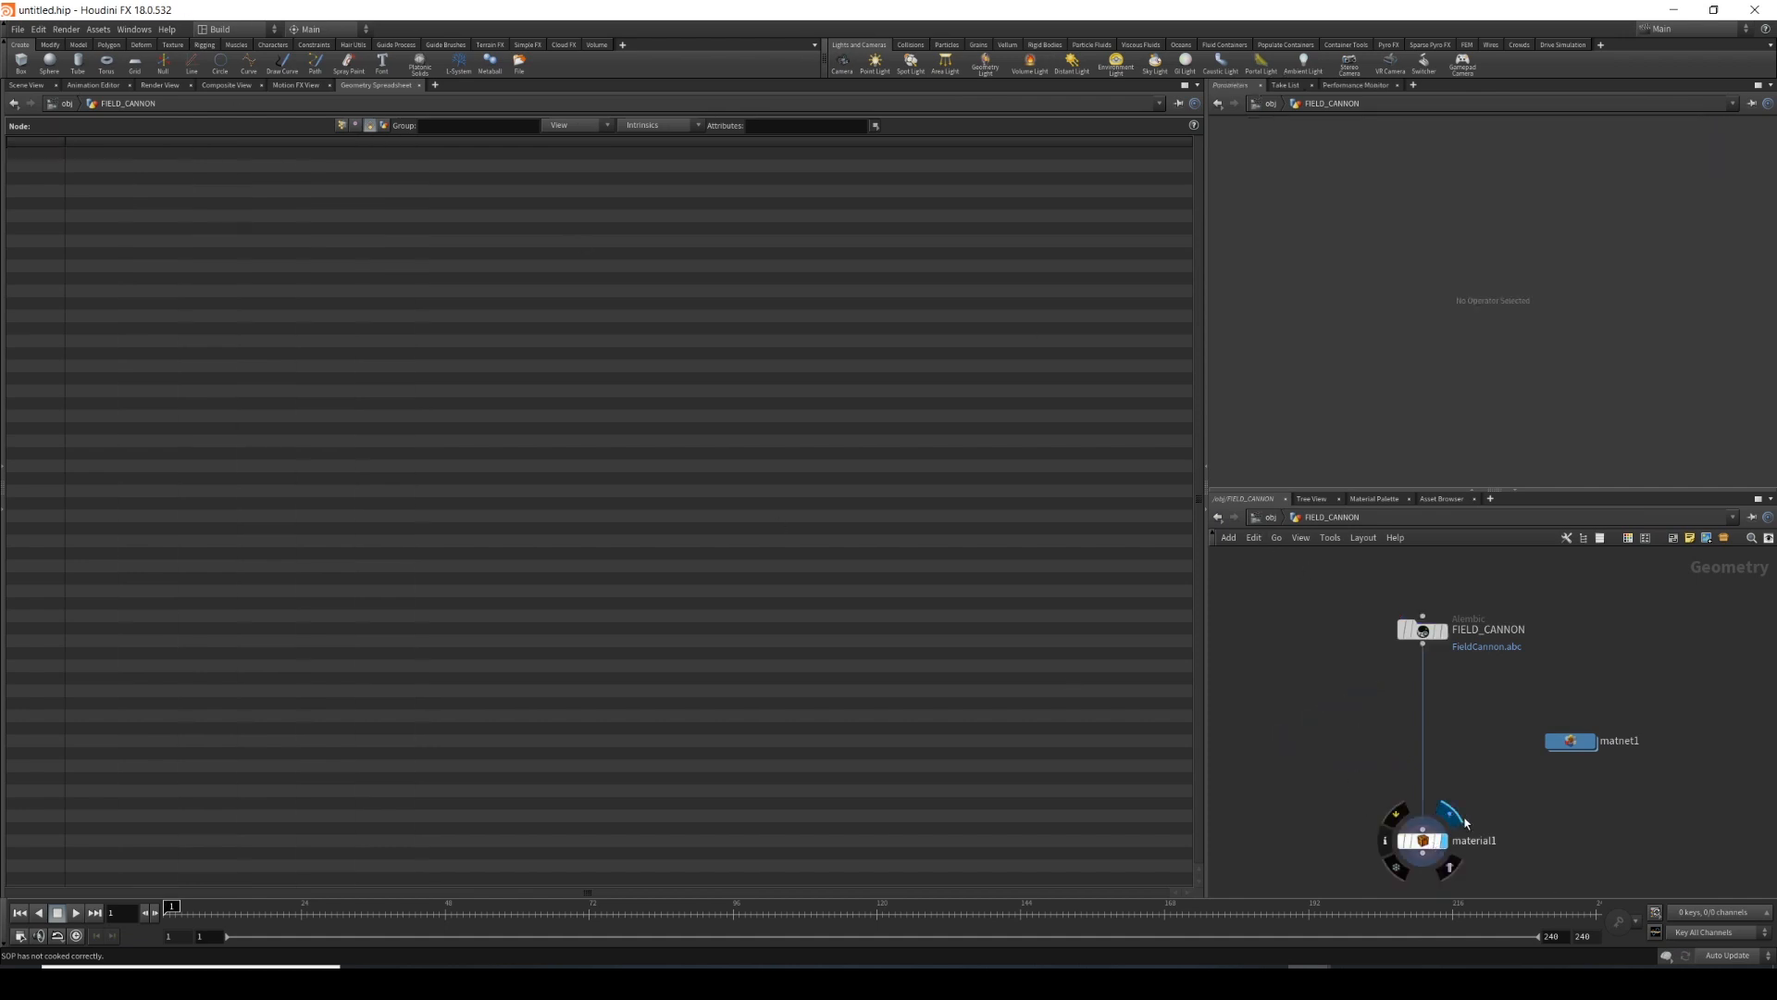
# Return to the object level and show the cannon in the 3D scene view.
pyautogui.click(1261, 518)
pyautogui.click(26, 84)
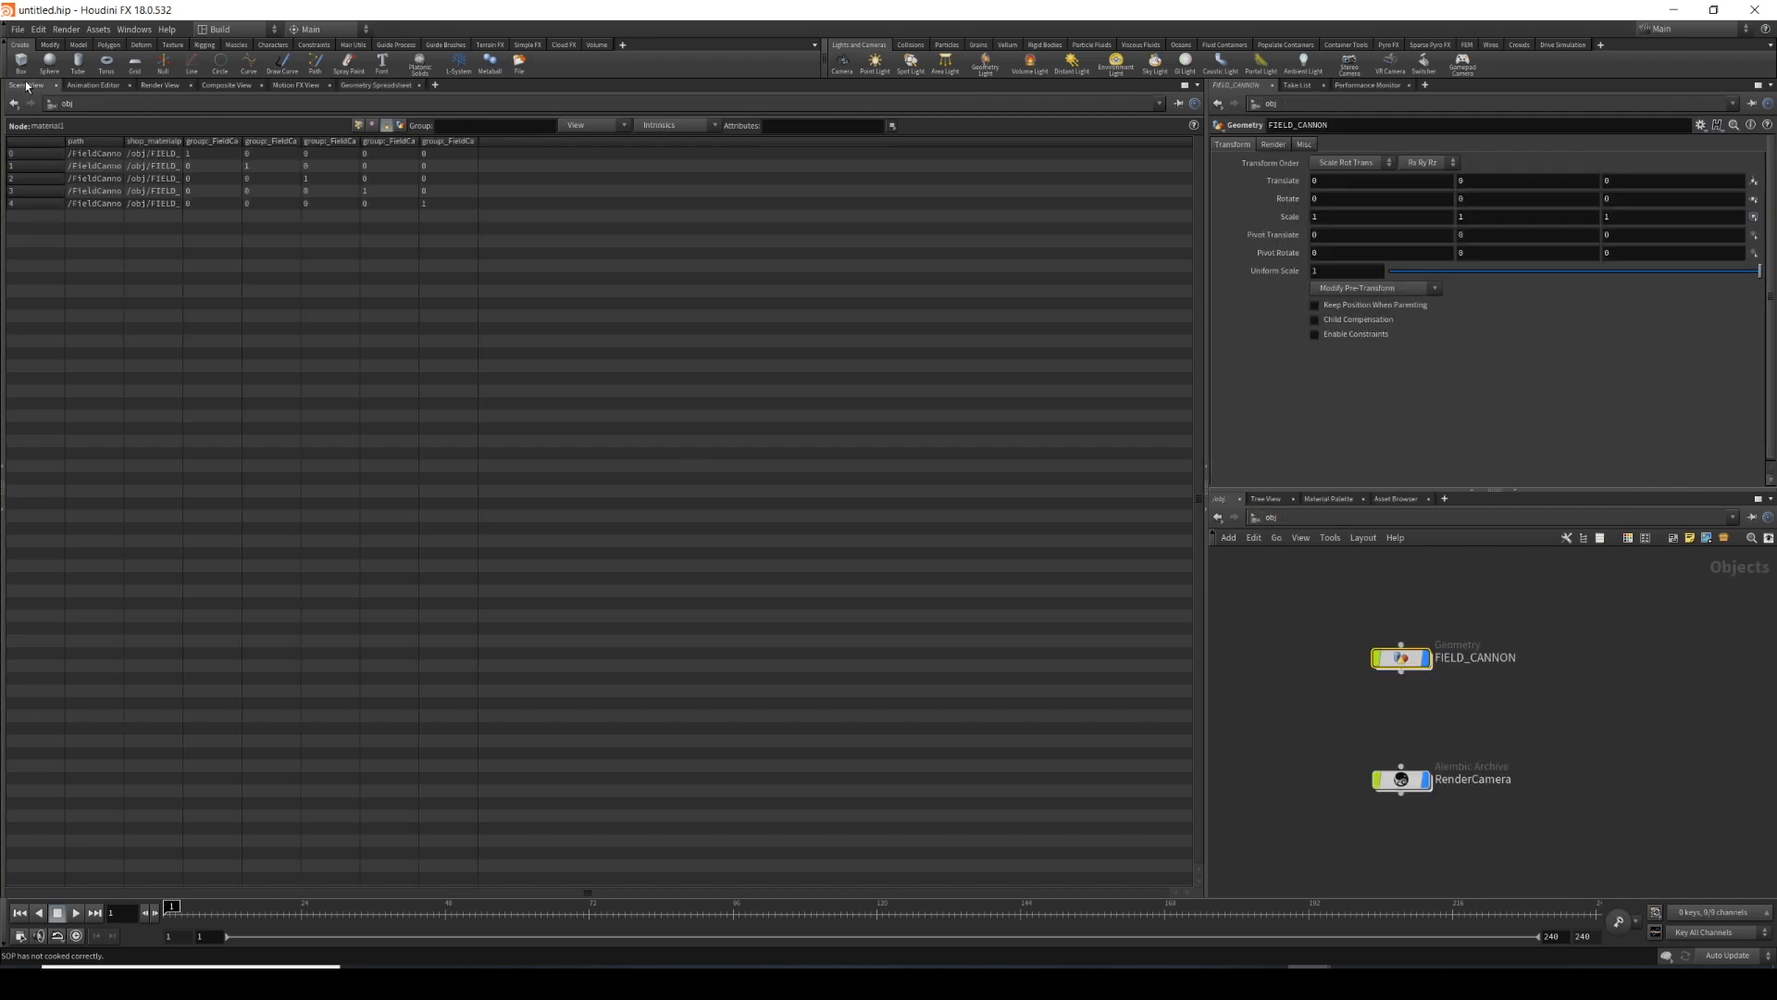
pyautogui.scroll(-5, 1559, 710)
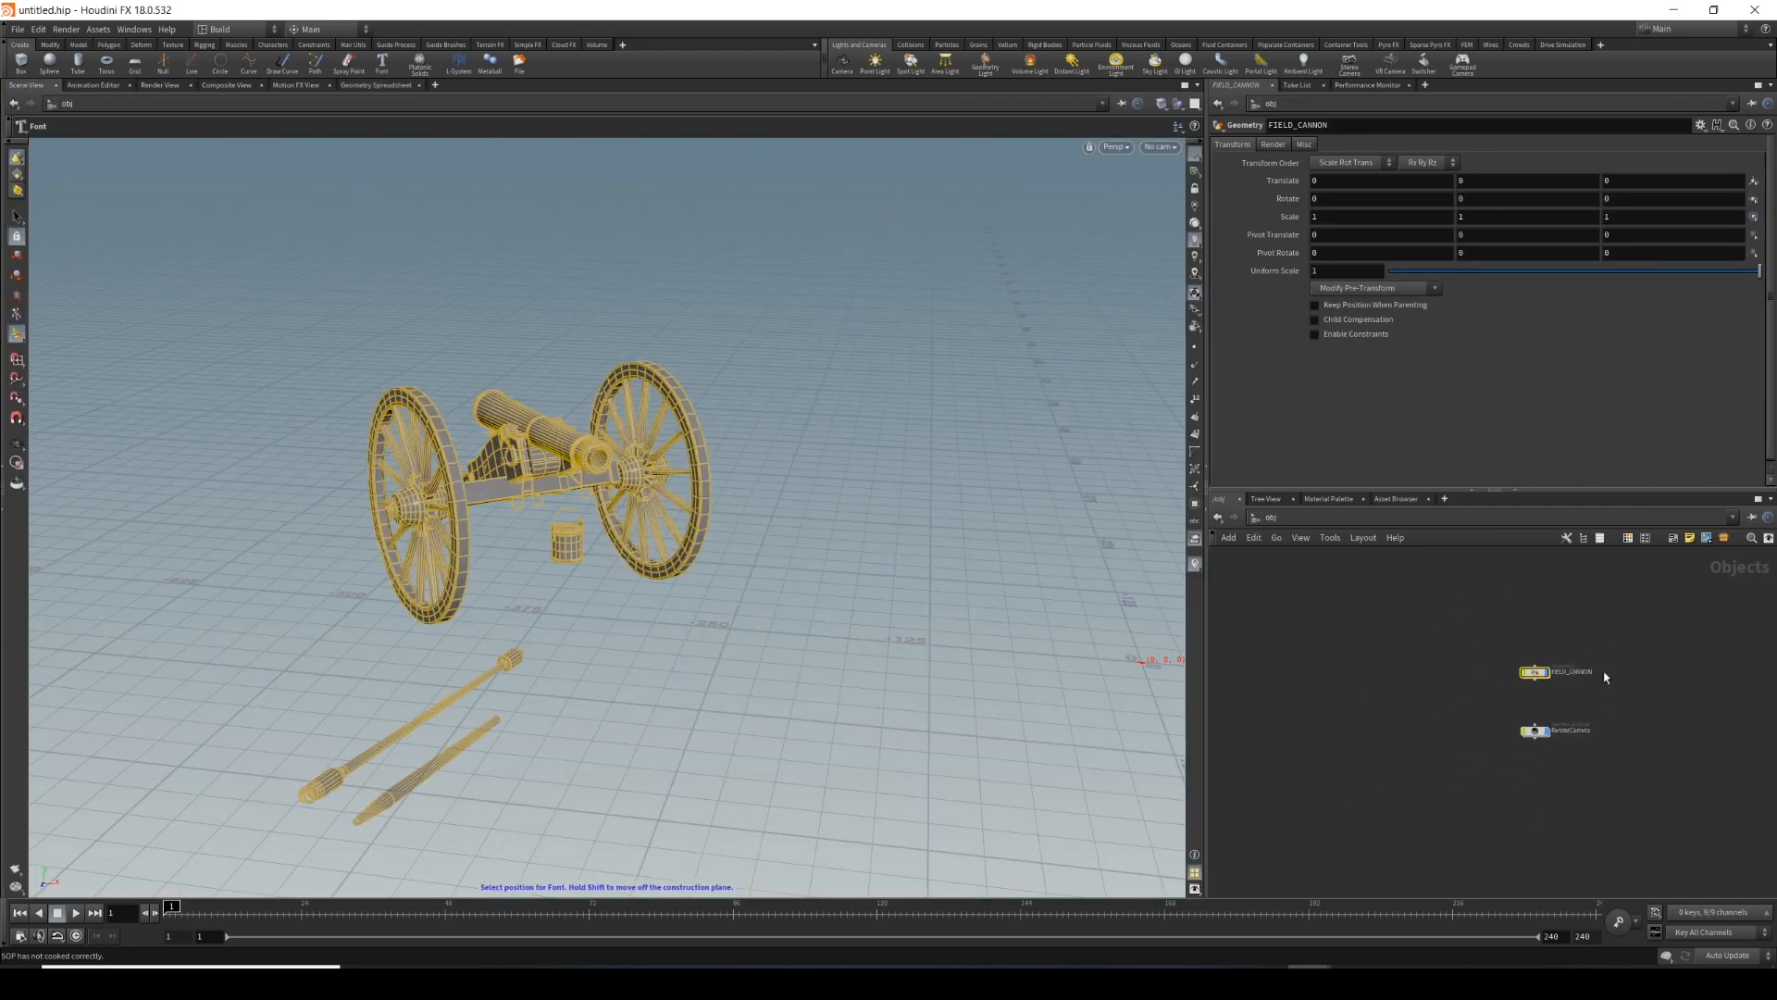
pyautogui.moveTo(1485, 741); pyautogui.dragTo(1492, 738, button='middle')
pyautogui.scroll(2, 1500, 618)
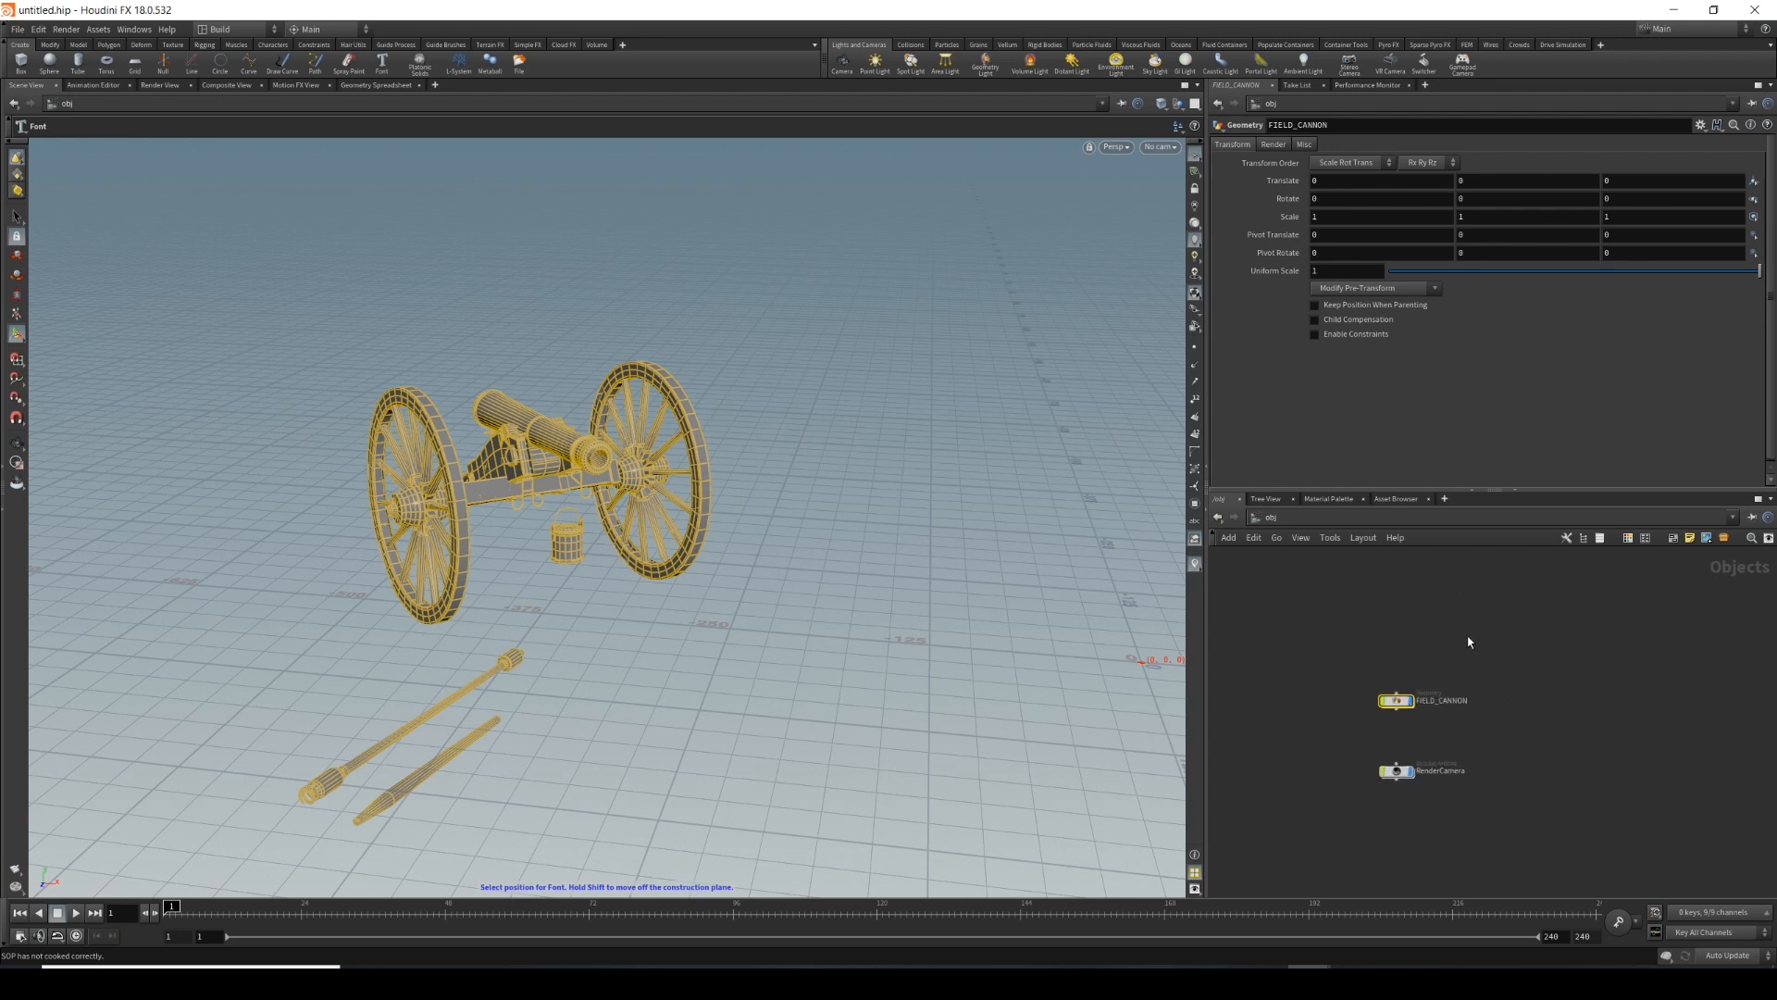
# Add a Null object beside FIELD_CANNON and RenderCamera, undoing the accidentally placed font object.
pyautogui.click(1392, 635)
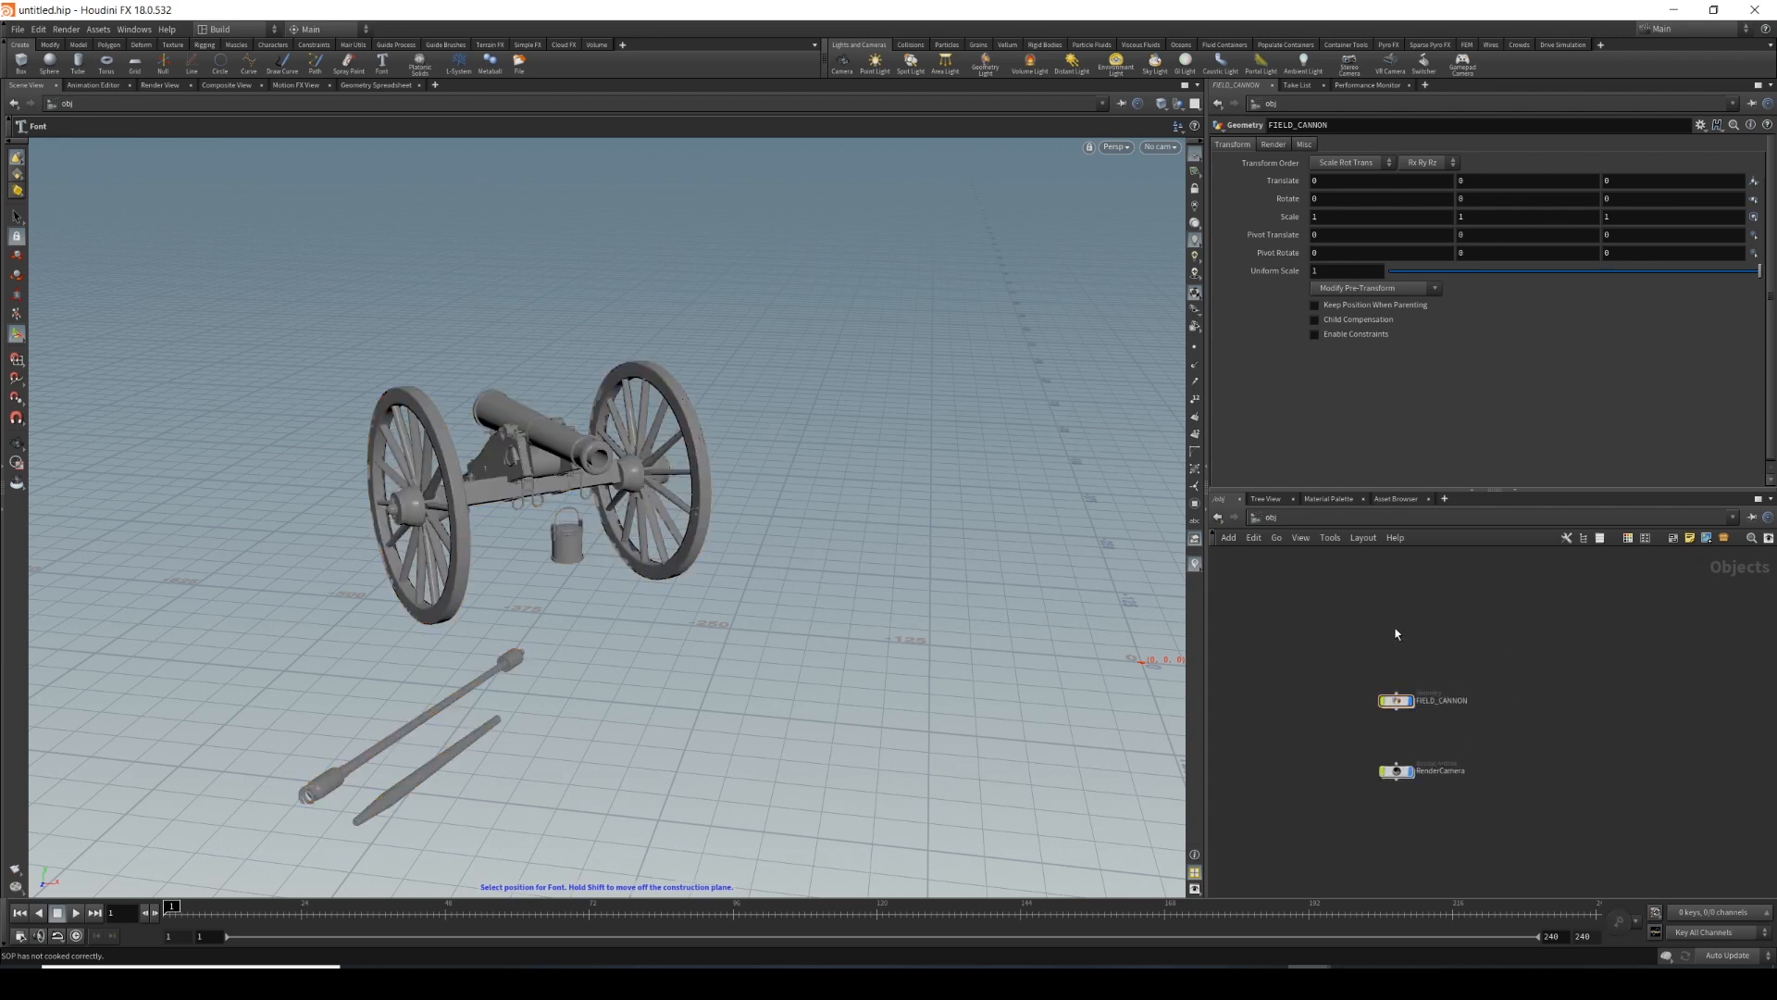
pyautogui.press('Tab')
pyautogui.write('nu')
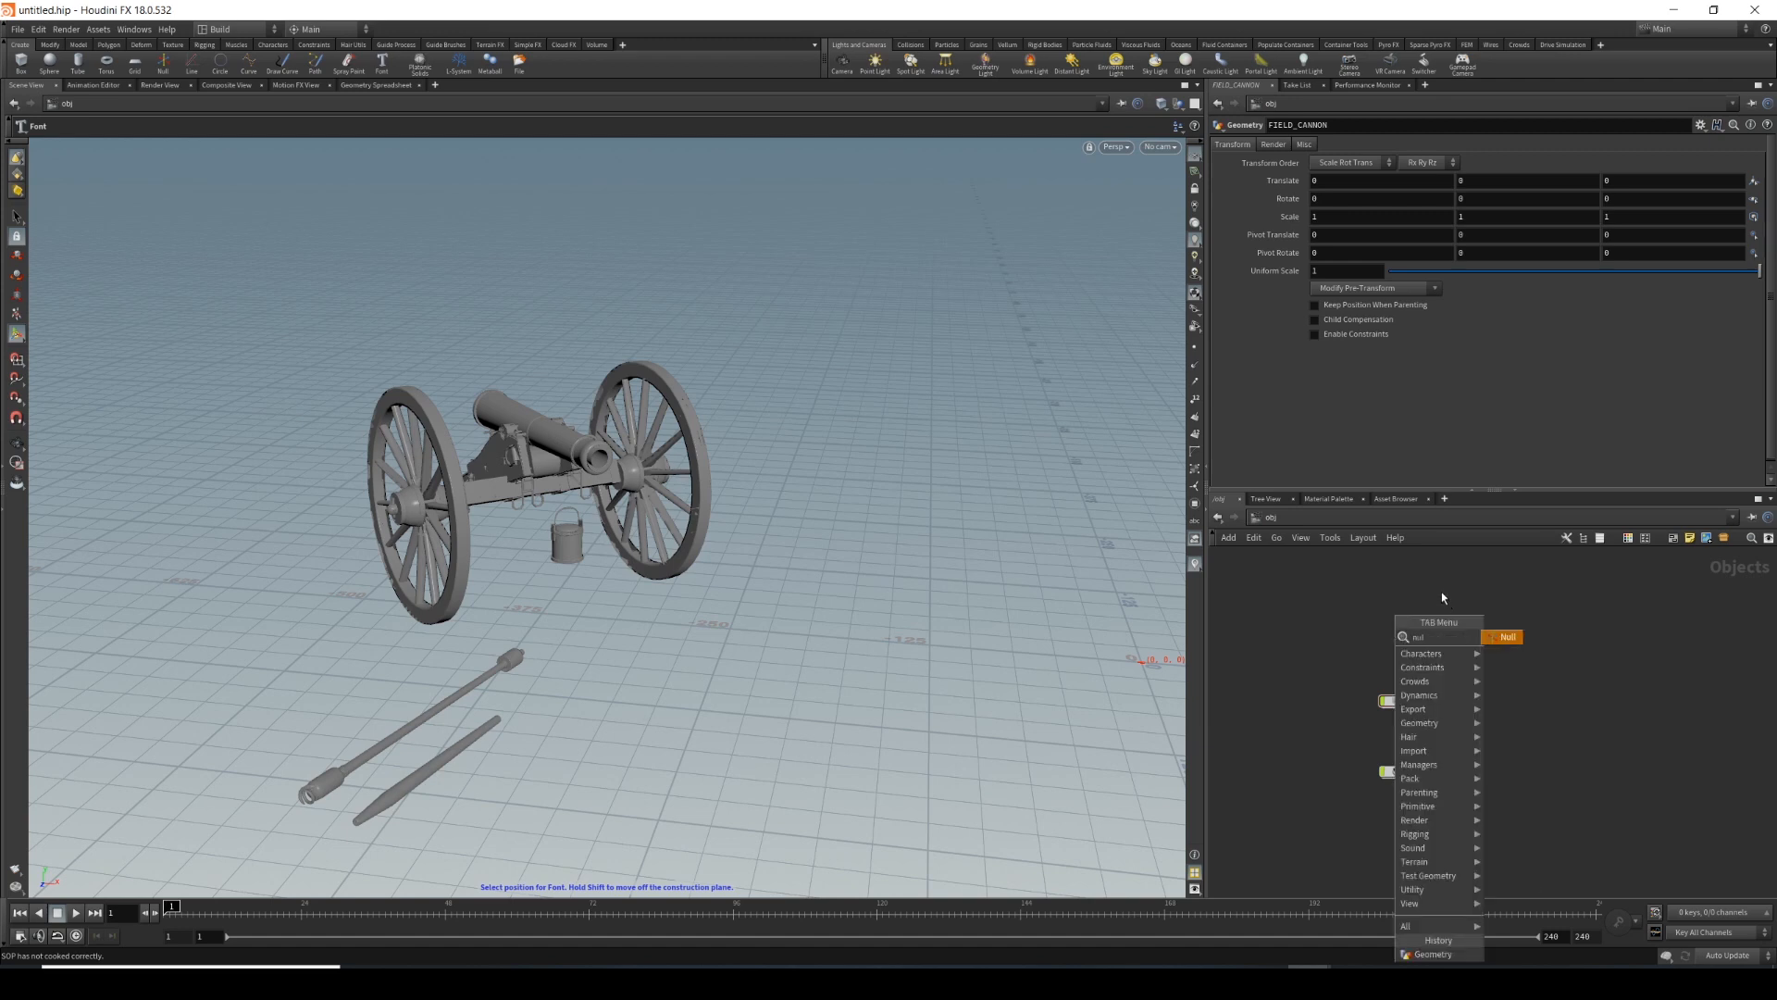
pyautogui.press('Return')
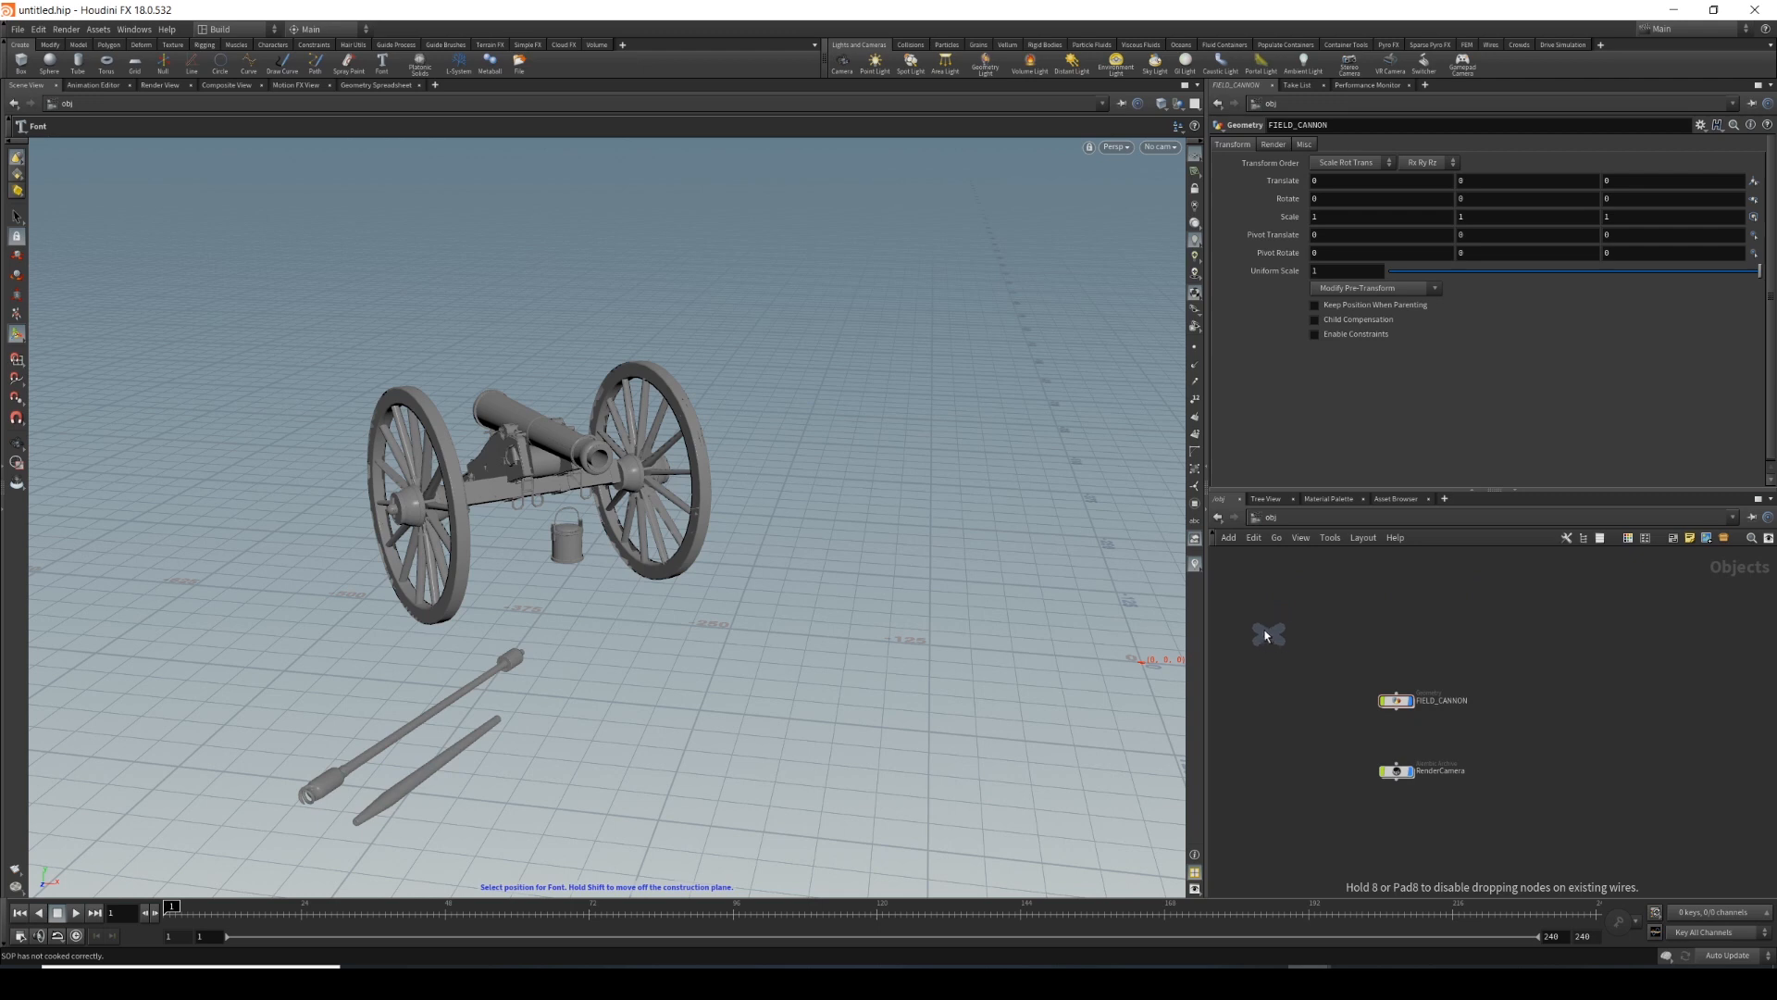
pyautogui.click(1307, 664)
pyautogui.press('h')
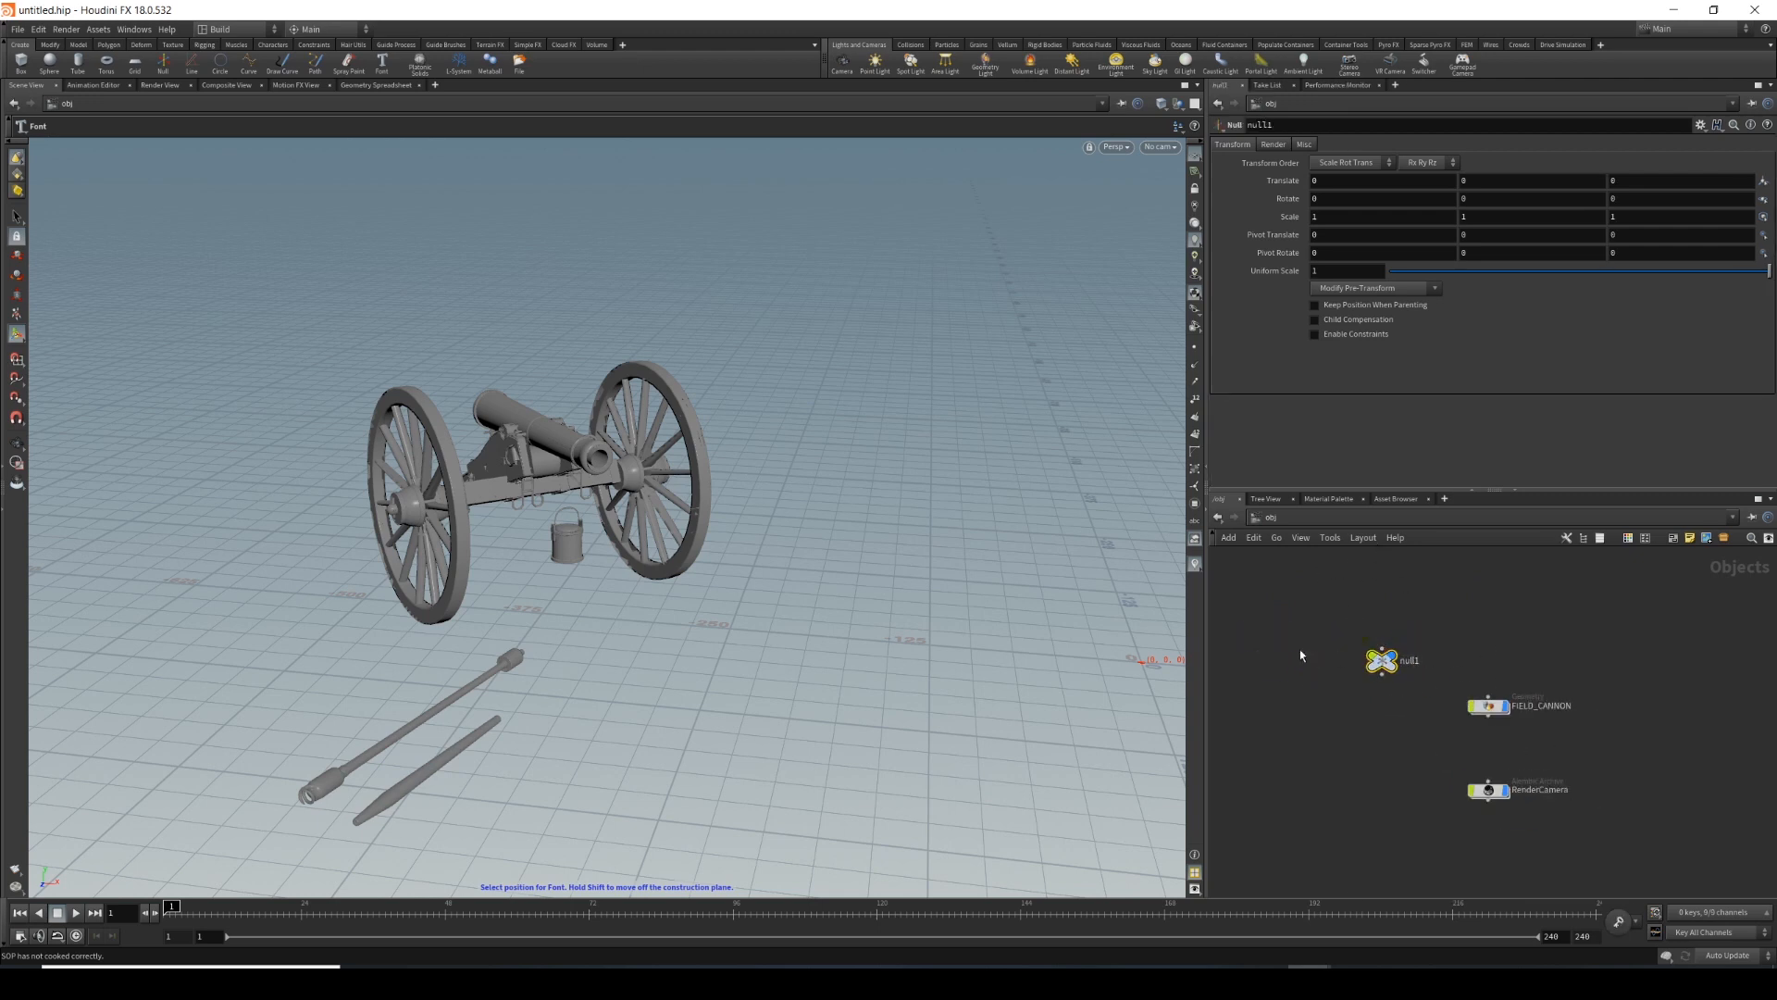
pyautogui.click(244, 623)
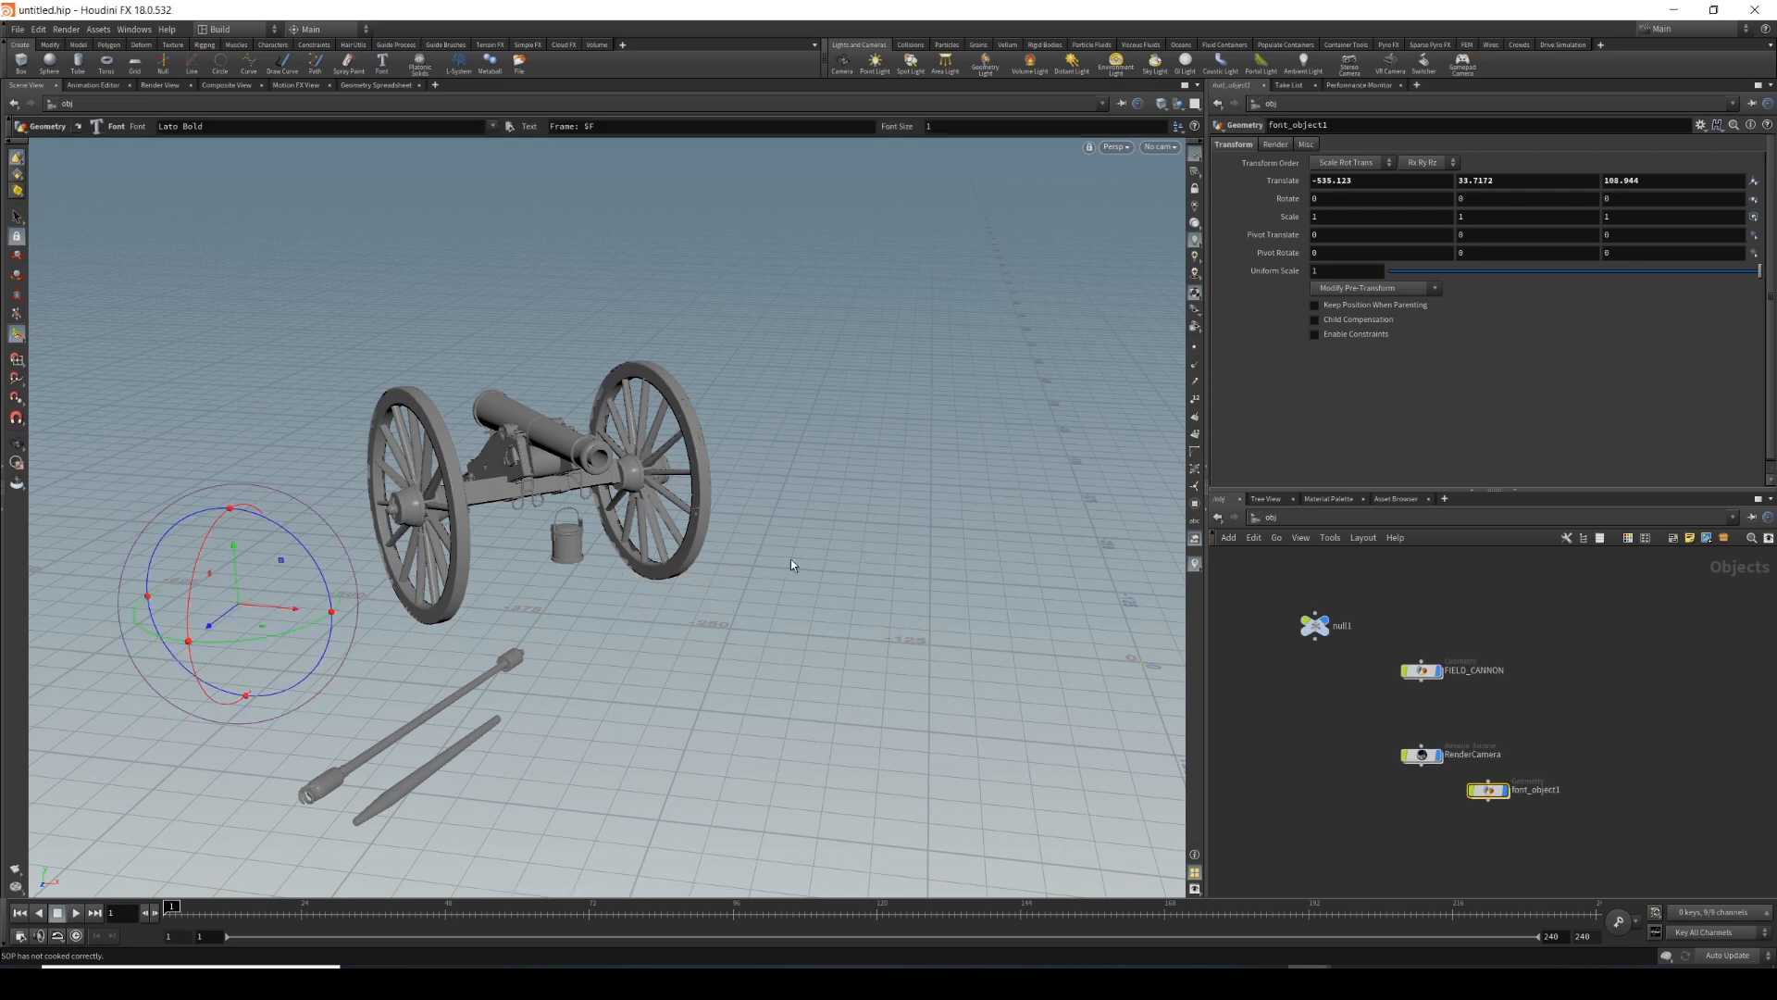
pyautogui.hotkey('ctrl', 'z')
# Rename the Null object as SCALE_DOWN_NULL.
pyautogui.press('F2')
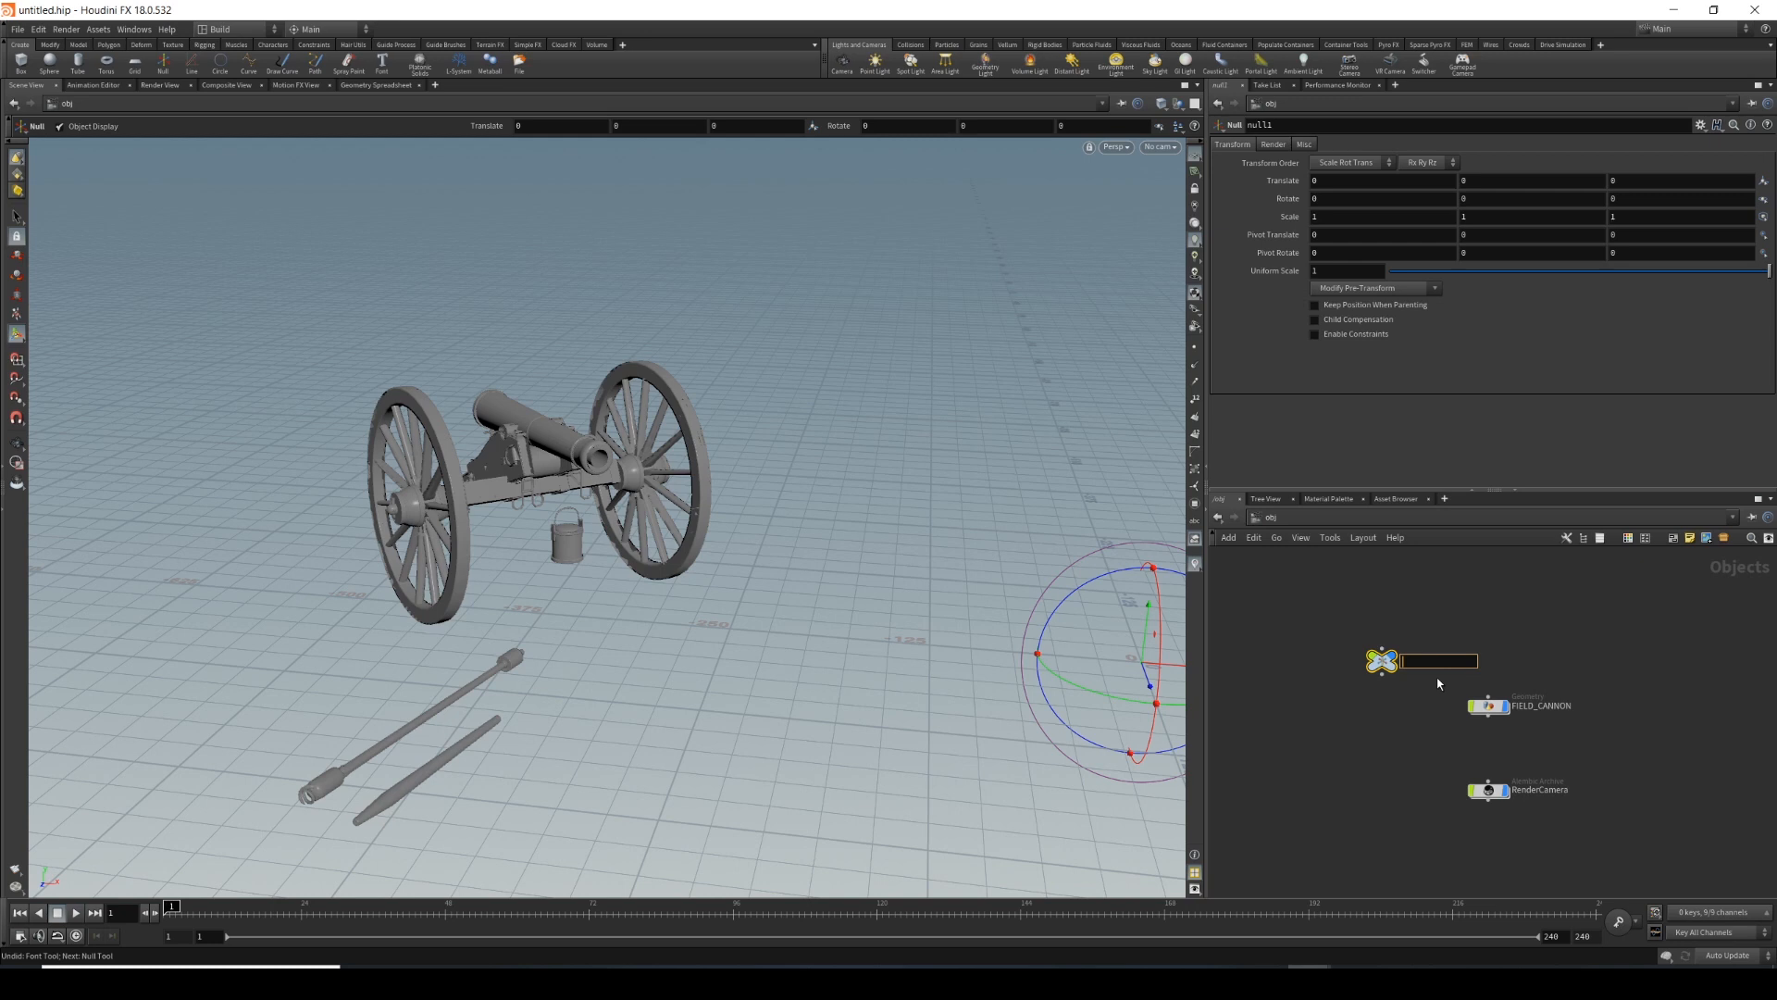
pyautogui.write('CALD')
pyautogui.write('_DOWN_')
pyautogui.write('NULL')
pyautogui.press('Return')
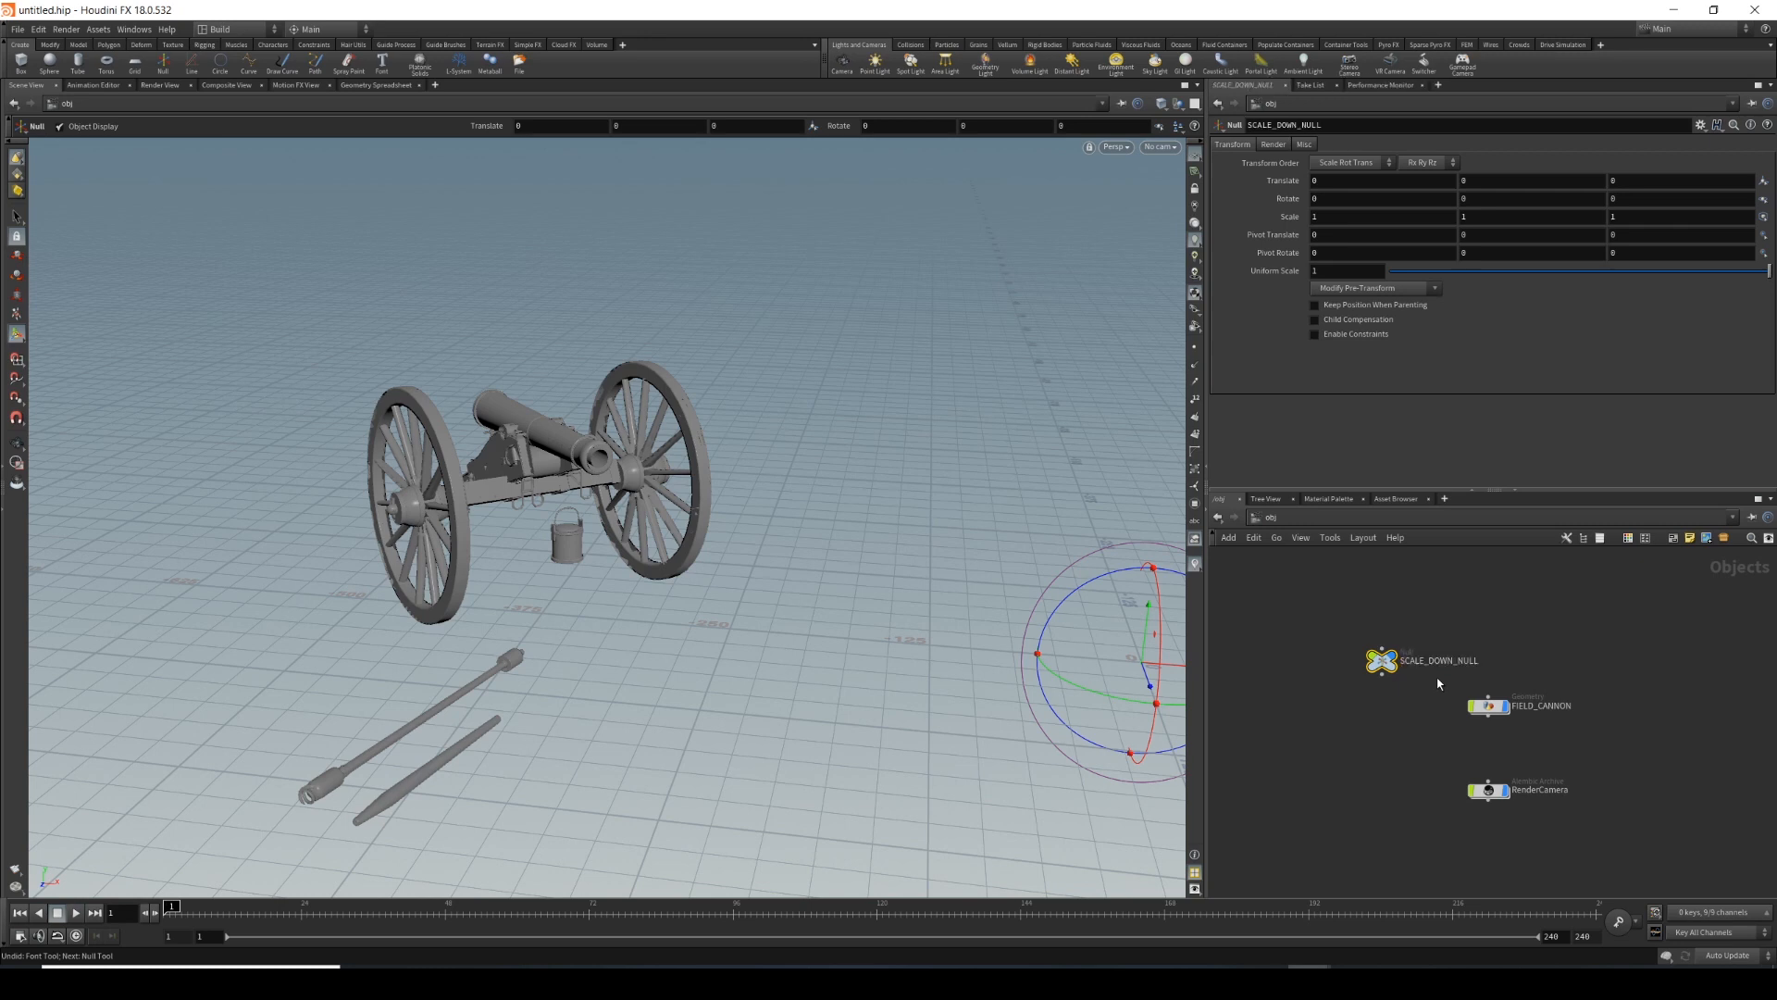
# Set the uniform scale of SCALE_DOWN_NULL to .01.
pyautogui.click(1315, 270)
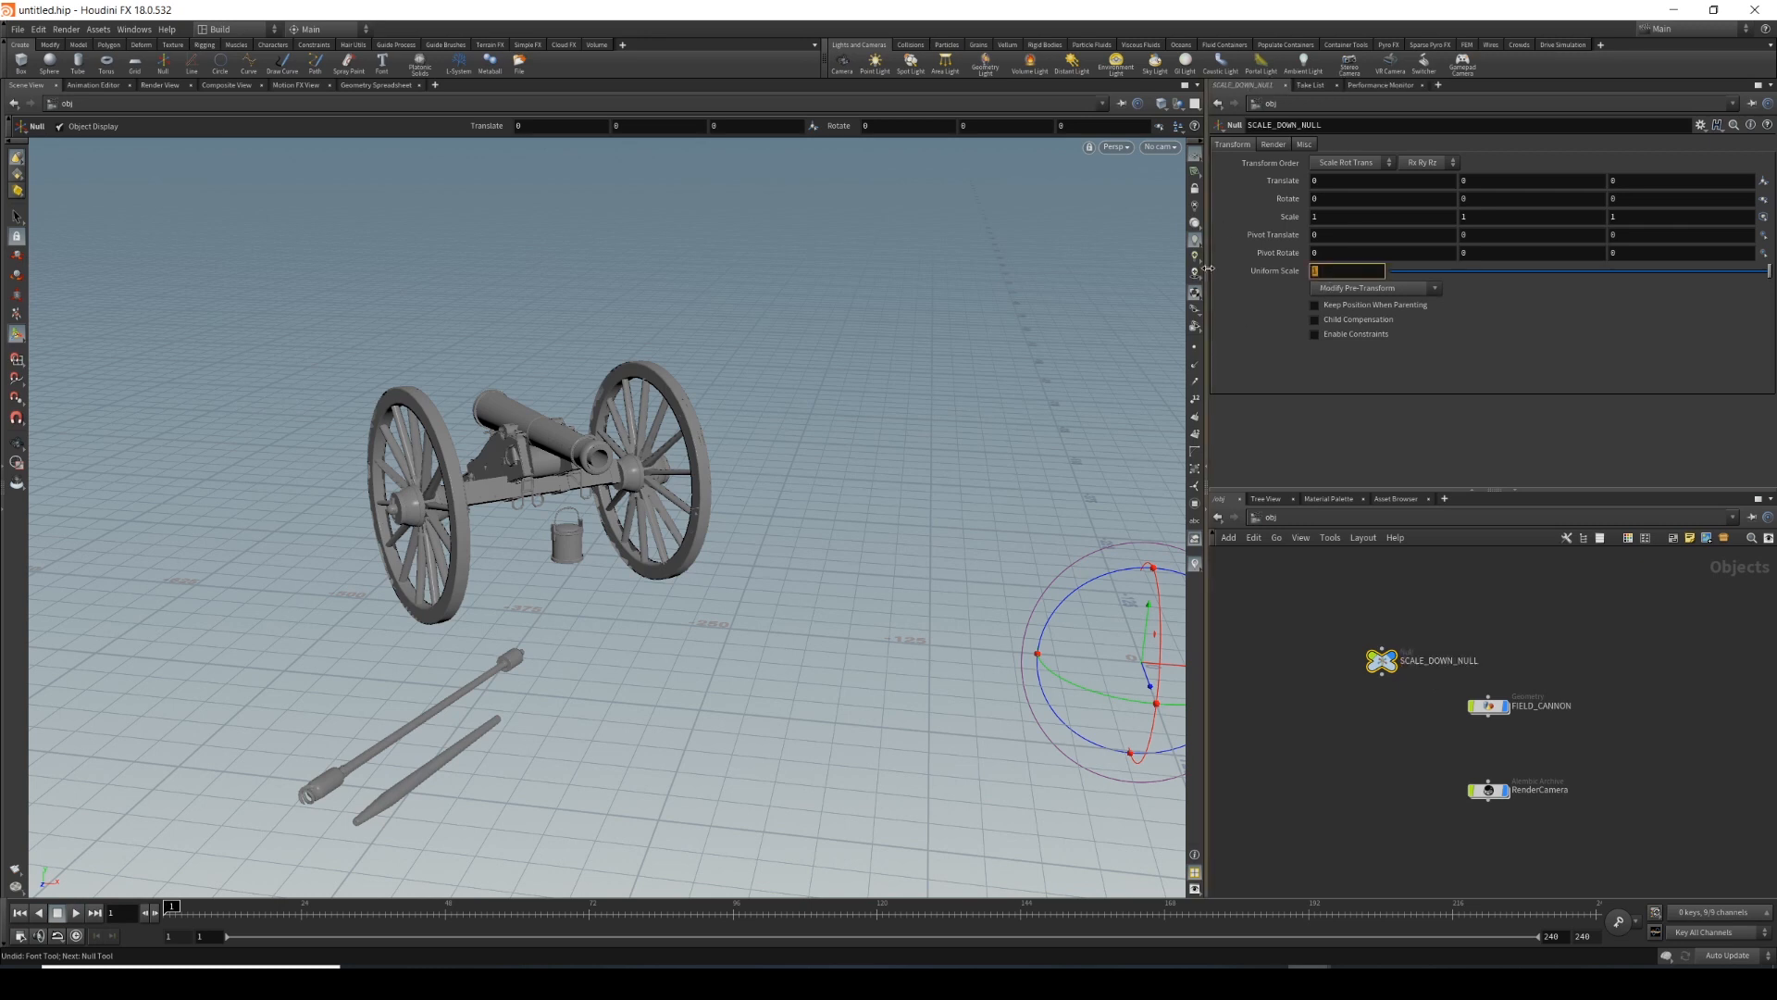
pyautogui.write('.01')
pyautogui.press('Return')
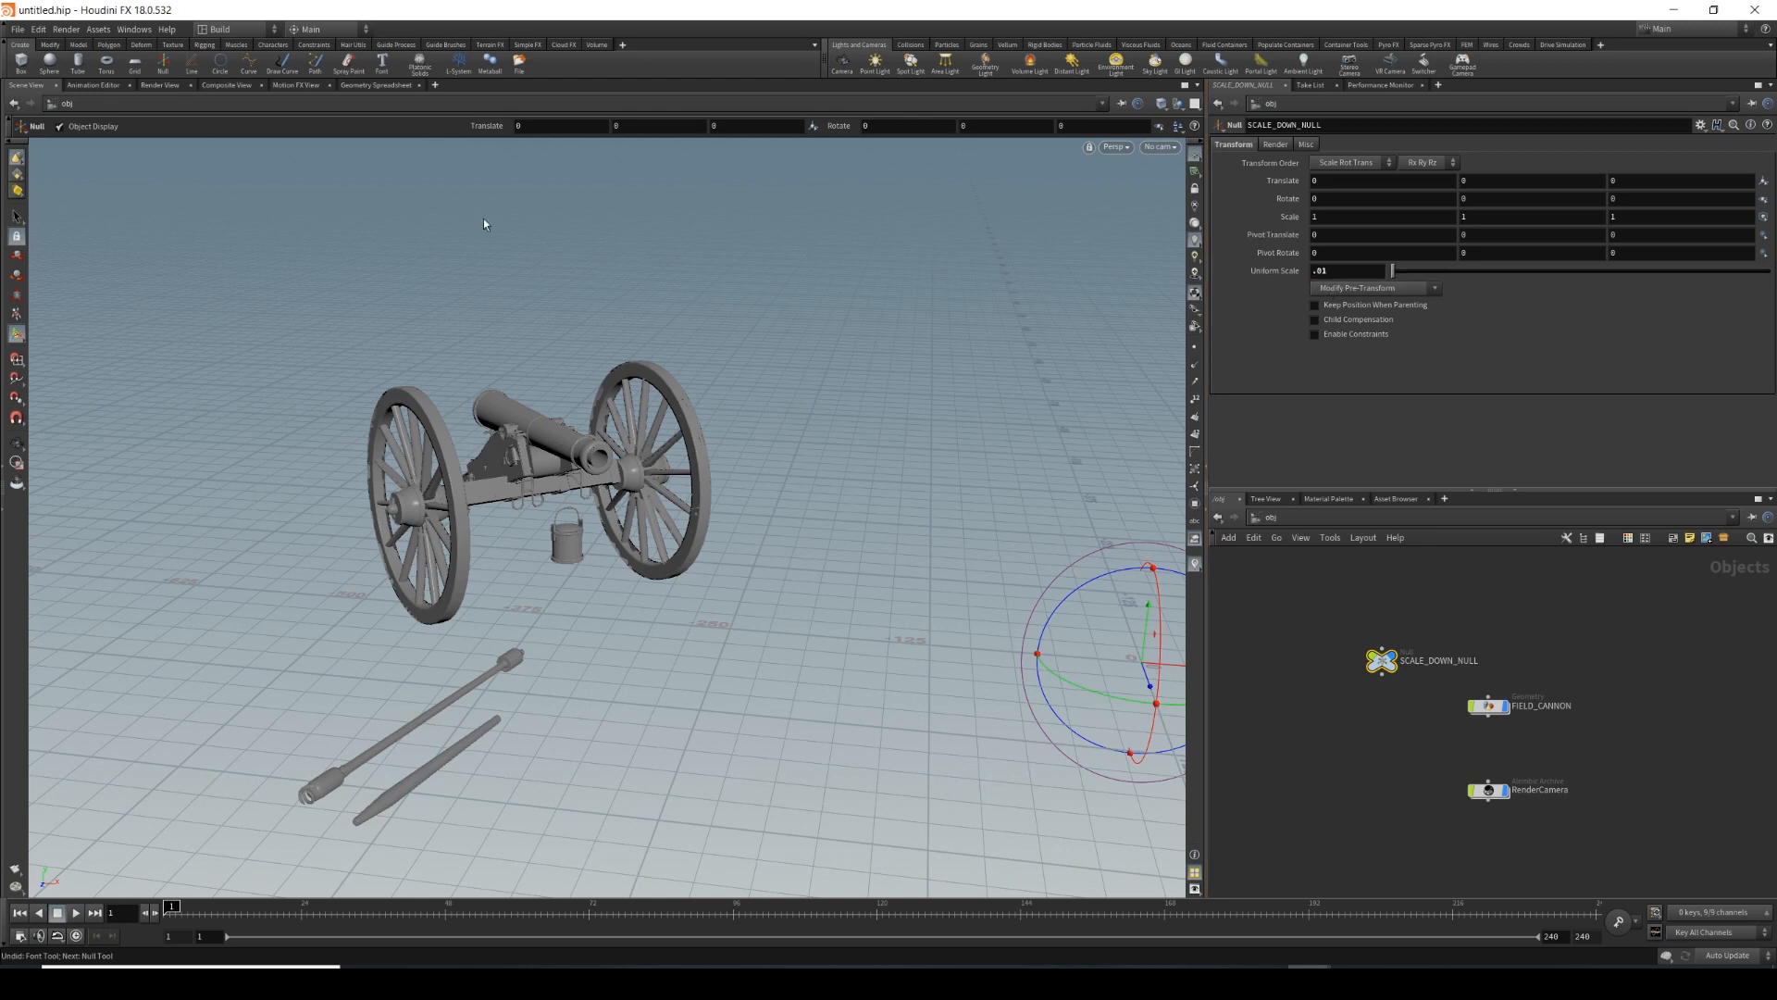
# Parent both FIELD_CANNON and RenderCamera to SCALE_DOWN_NULL.
pyautogui.click(1384, 680)
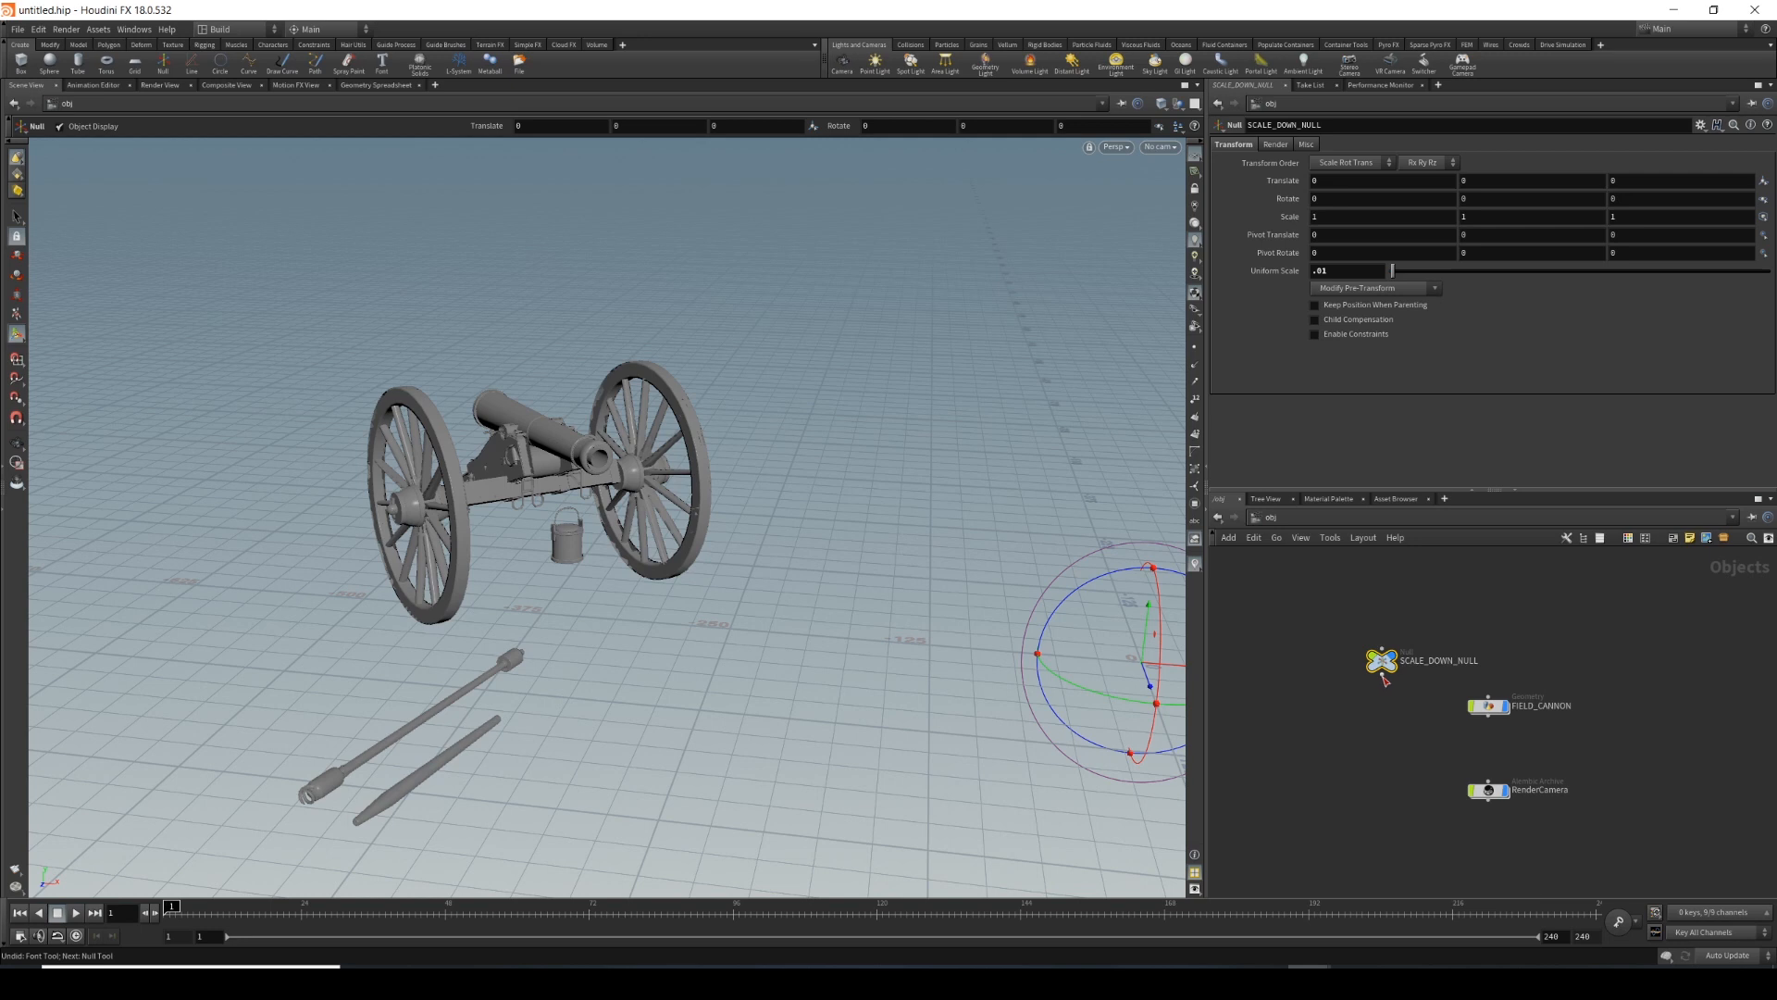
pyautogui.click(1491, 709)
pyautogui.click(1383, 680)
pyautogui.click(1486, 780)
pyautogui.moveTo(1382, 797); pyautogui.dragTo(1308, 748, button='middle')
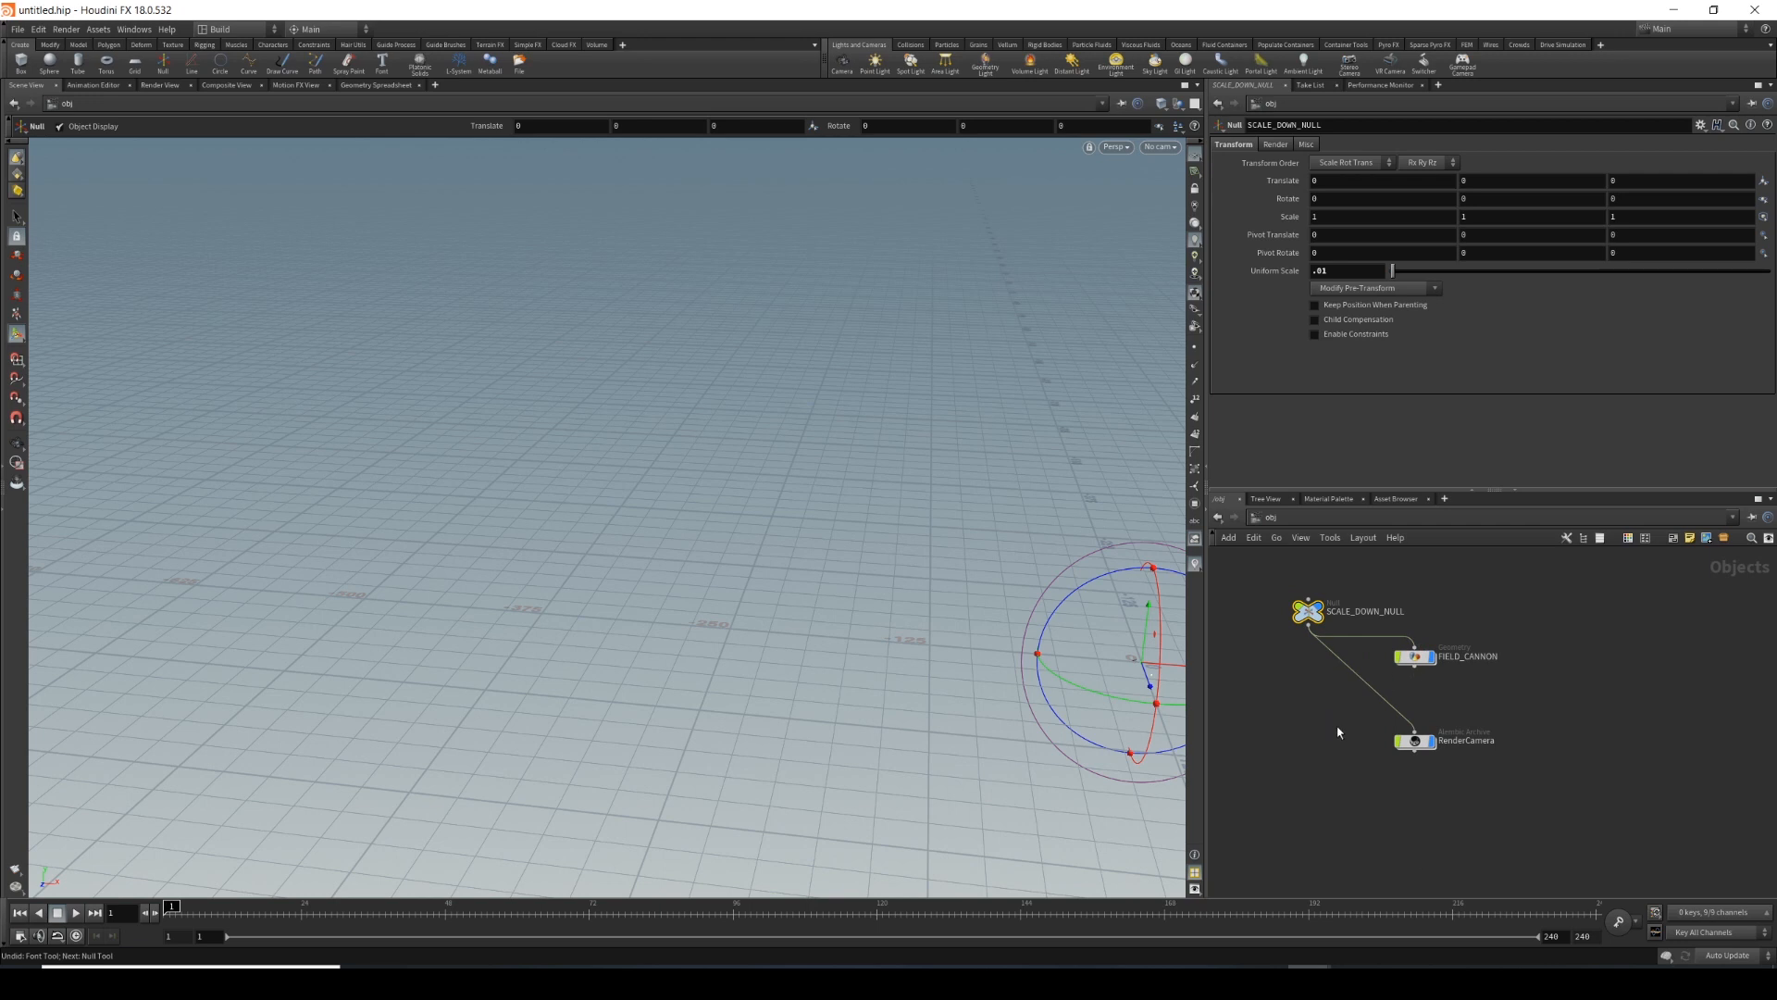
# Frame RenderCamera in the viewport and examine its size and placement relative to the cannon.
pyautogui.click(1414, 740)
pyautogui.hotkey('space', 'g')
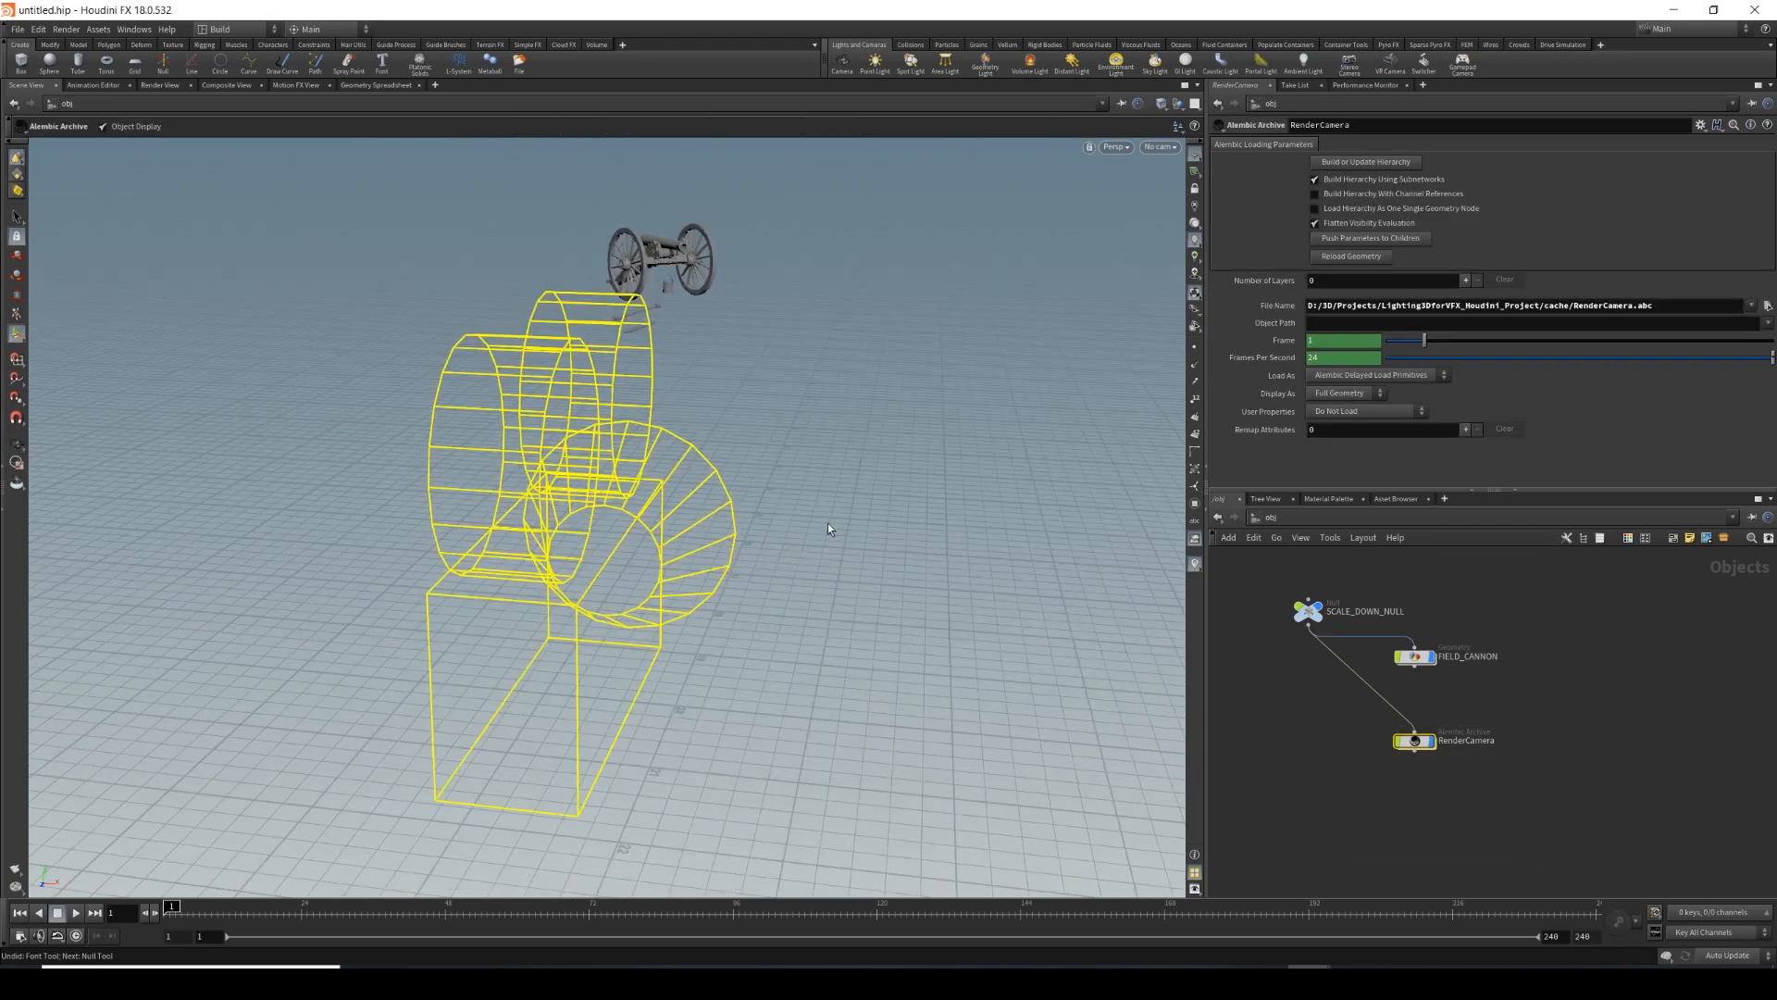
pyautogui.keyDown('alt'); pyautogui.moveTo(788, 516); pyautogui.dragTo(429, 484, button='right'); pyautogui.keyUp('alt')
pyautogui.keyDown('alt'); pyautogui.moveTo(429, 484); pyautogui.dragTo(507, 515); pyautogui.keyUp('alt')
pyautogui.keyDown('alt'); pyautogui.moveTo(507, 516); pyautogui.dragTo(130, 475, button='right'); pyautogui.keyUp('alt')
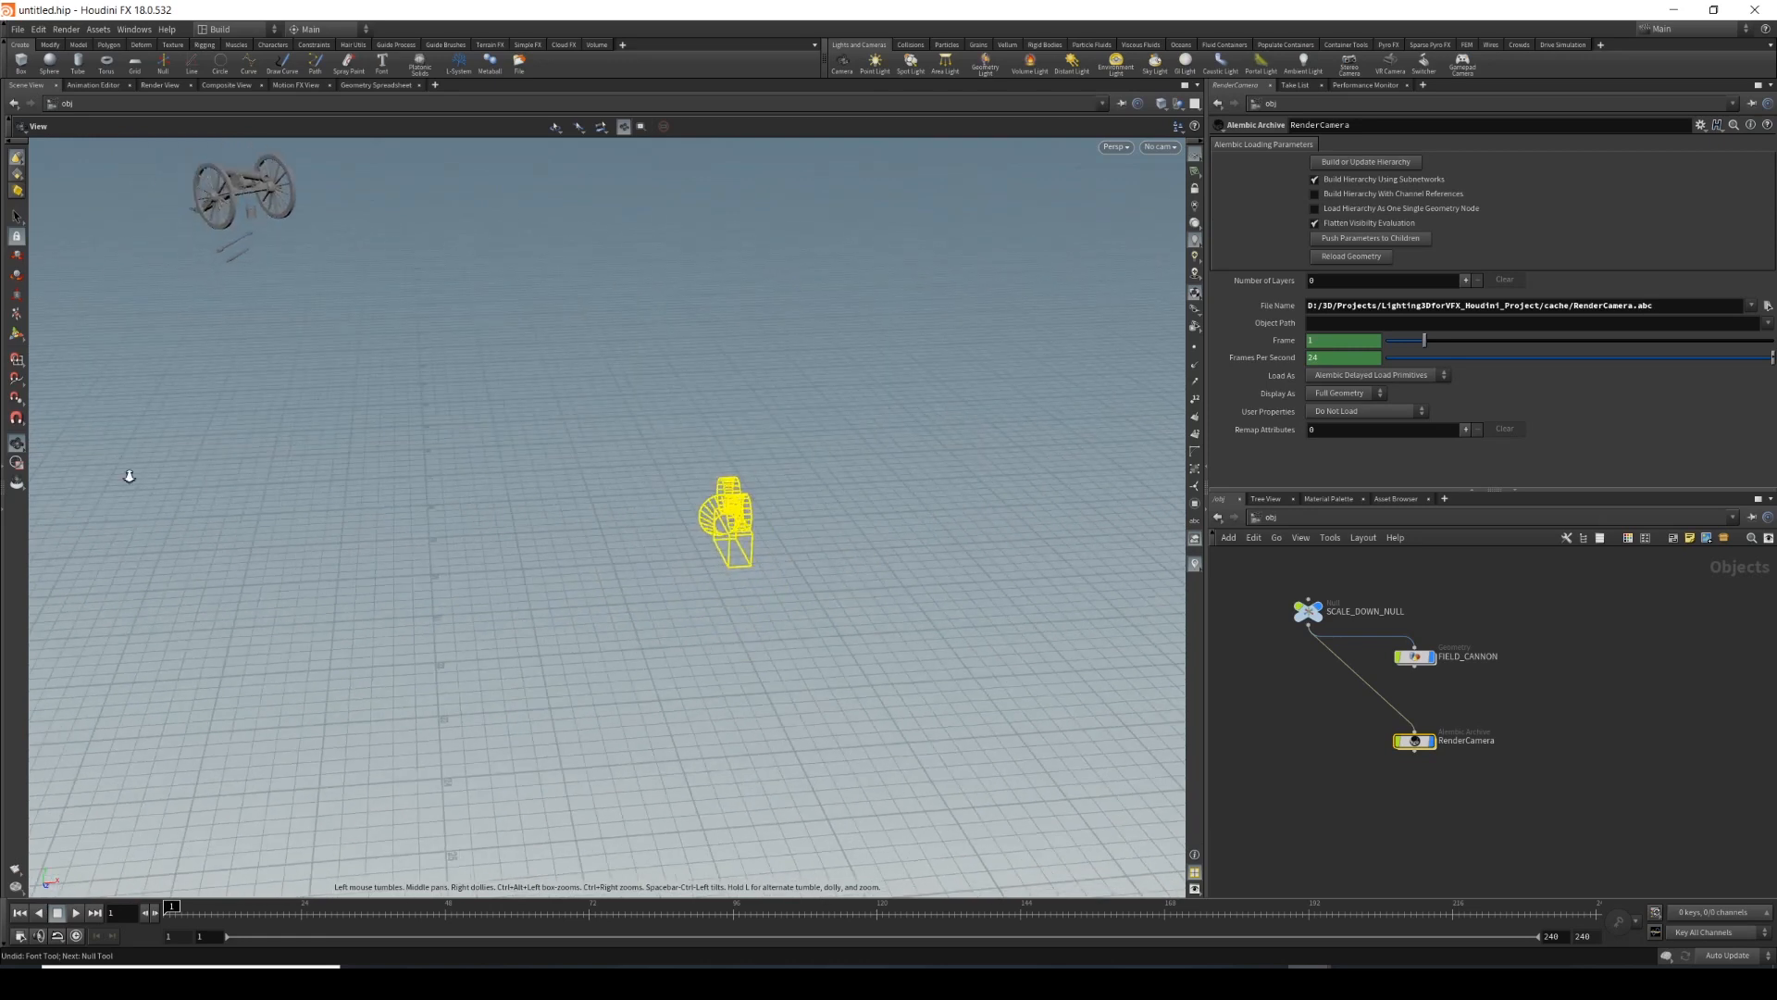
pyautogui.keyDown('alt'); pyautogui.moveTo(994, 466); pyautogui.dragTo(675, 388, button='right'); pyautogui.keyUp('alt')
pyautogui.keyDown('alt'); pyautogui.moveTo(675, 389); pyautogui.dragTo(632, 342); pyautogui.keyUp('alt')
# Lay out the object nodes automatically and add an Environment Light below RenderCamera.
pyautogui.press('l')
pyautogui.click(1432, 771)
pyautogui.press('Tab')
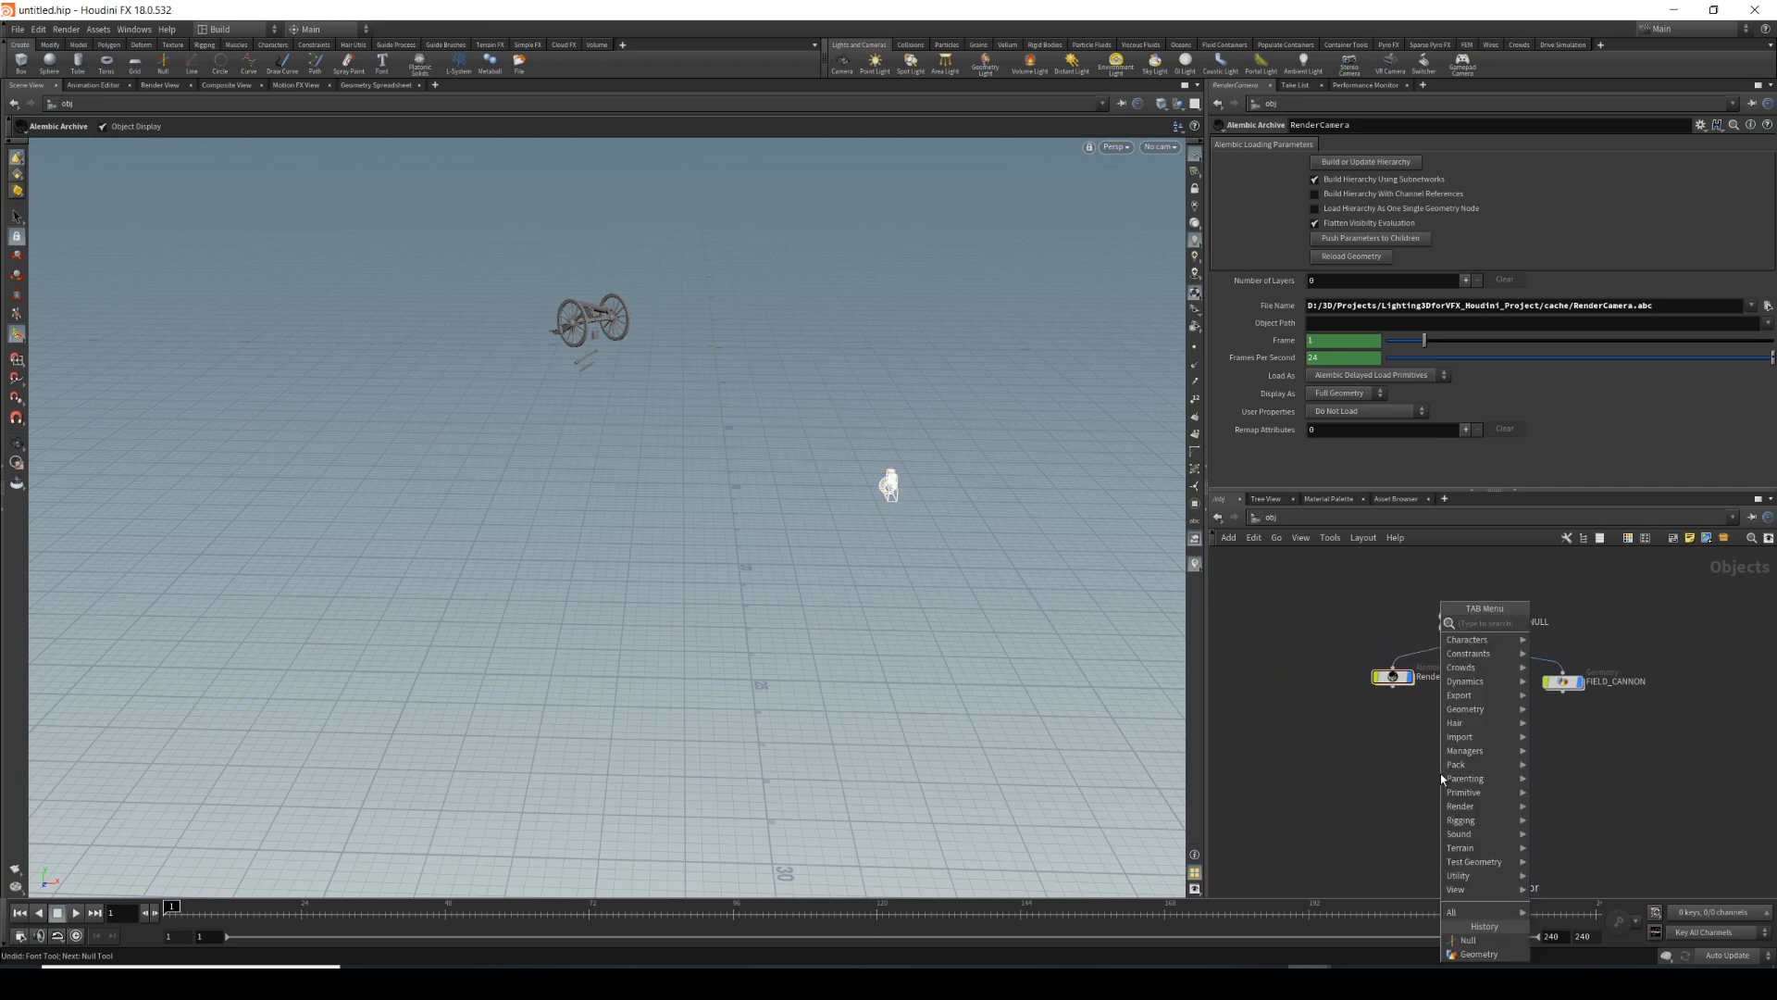
pyautogui.write('envi')
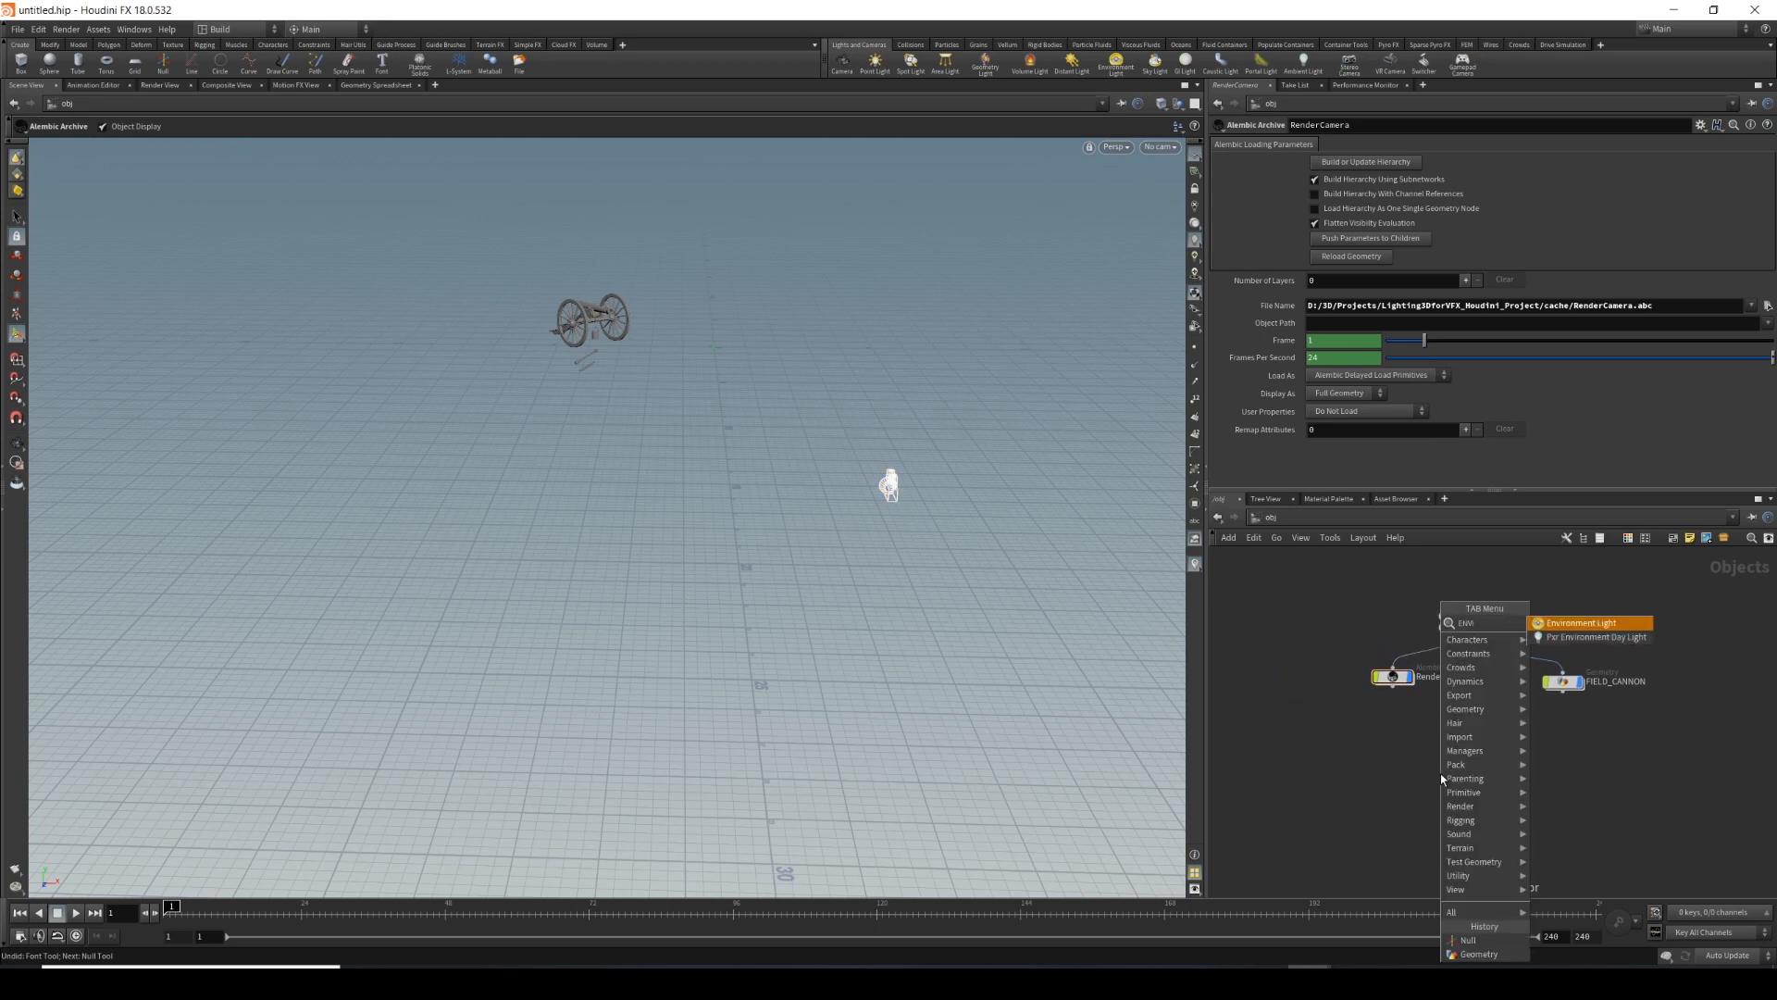
pyautogui.press('Return')
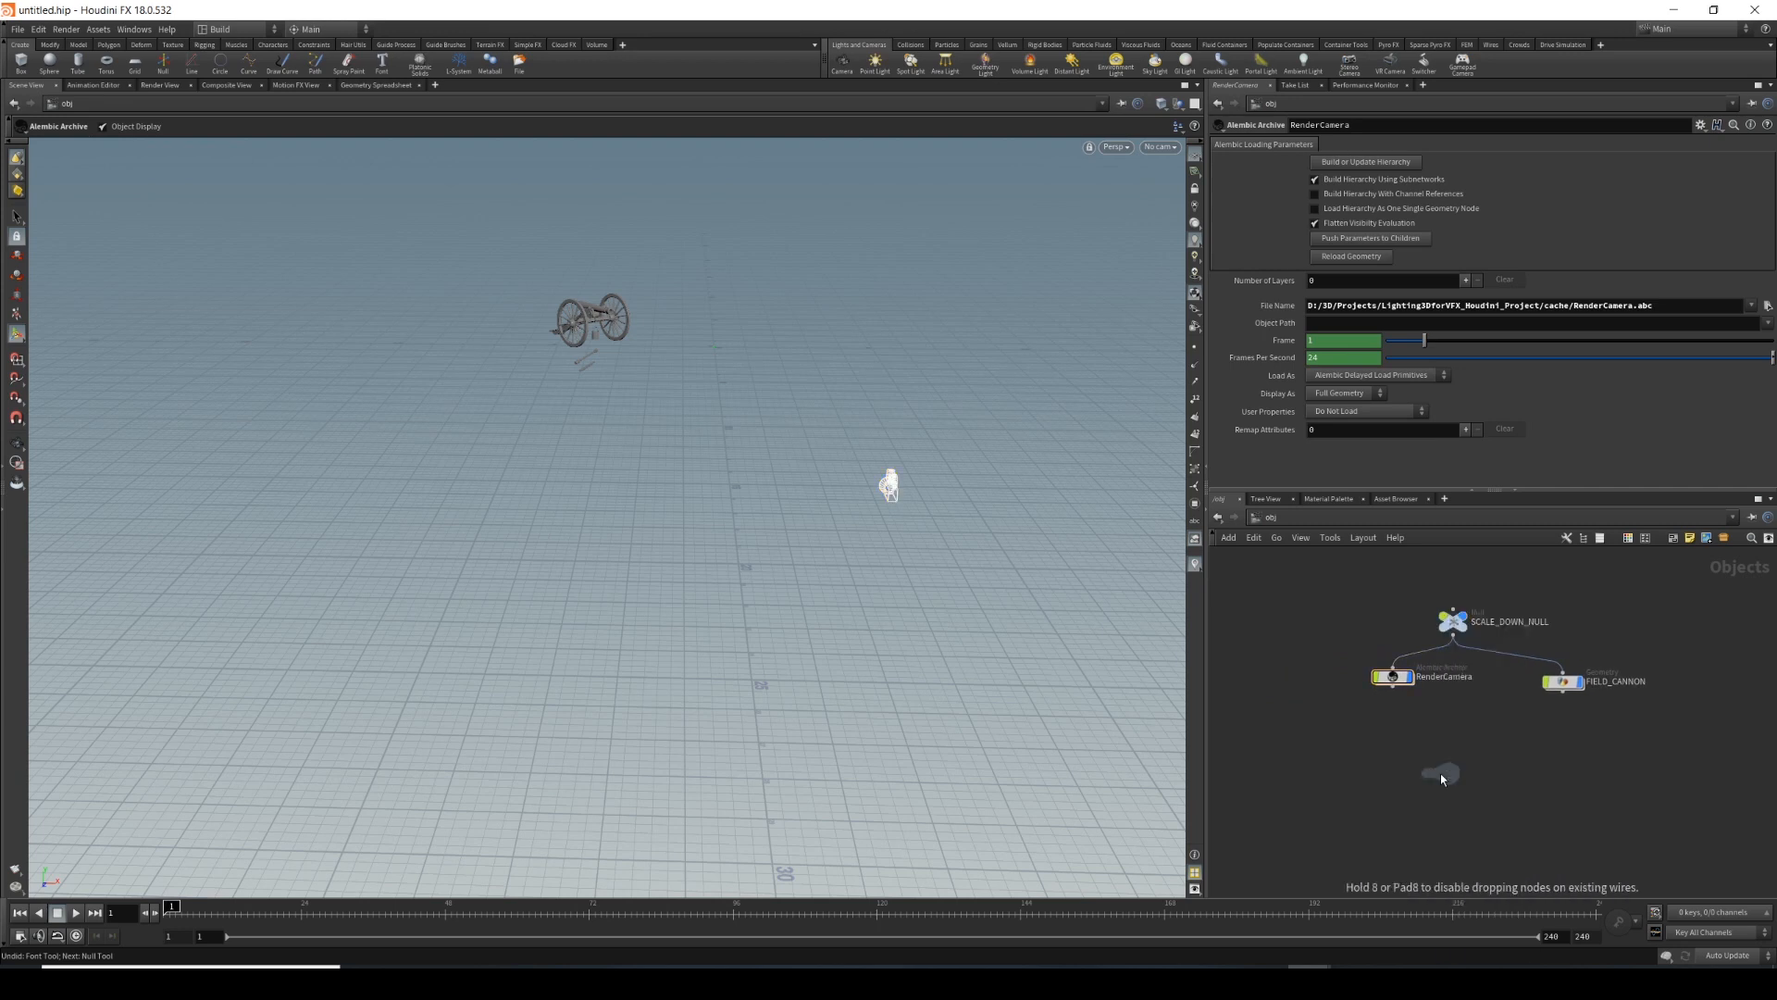
pyautogui.click(1388, 744)
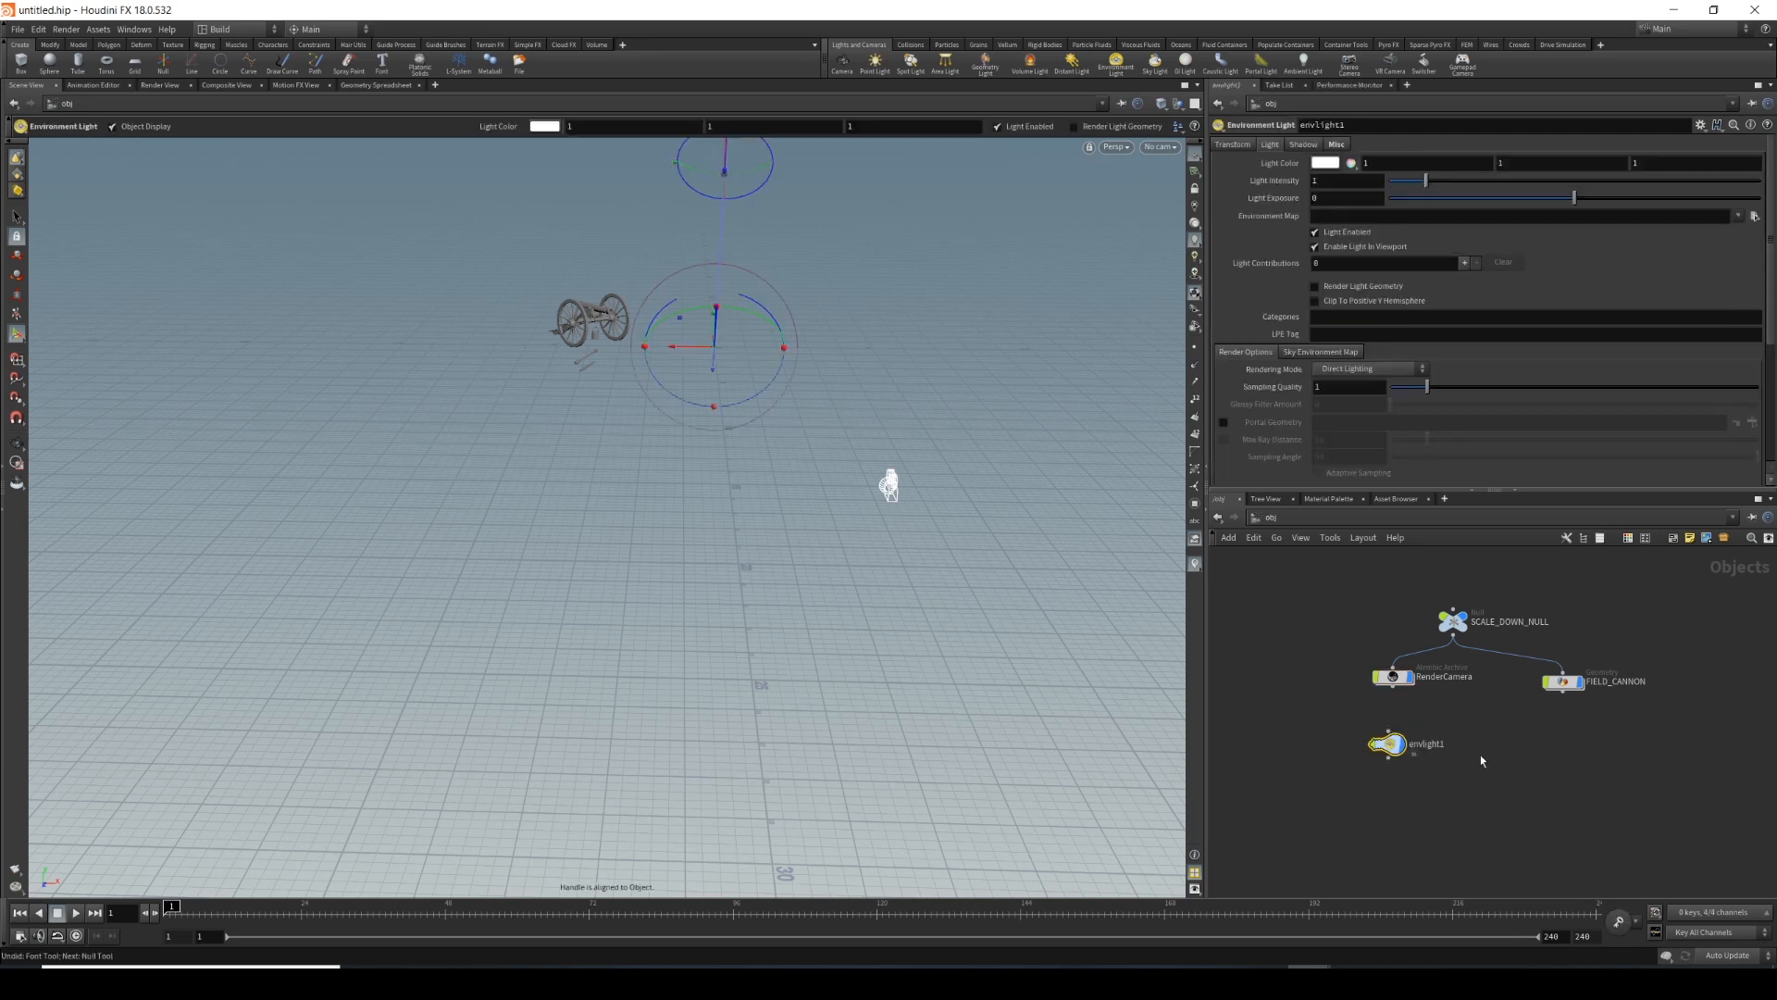
# Rename the environment light as IBL and place it below RenderCamera.
pyautogui.doubleClick(1424, 742)
pyautogui.press('BackSpace')
pyautogui.write('IBL')
pyautogui.press('Return')
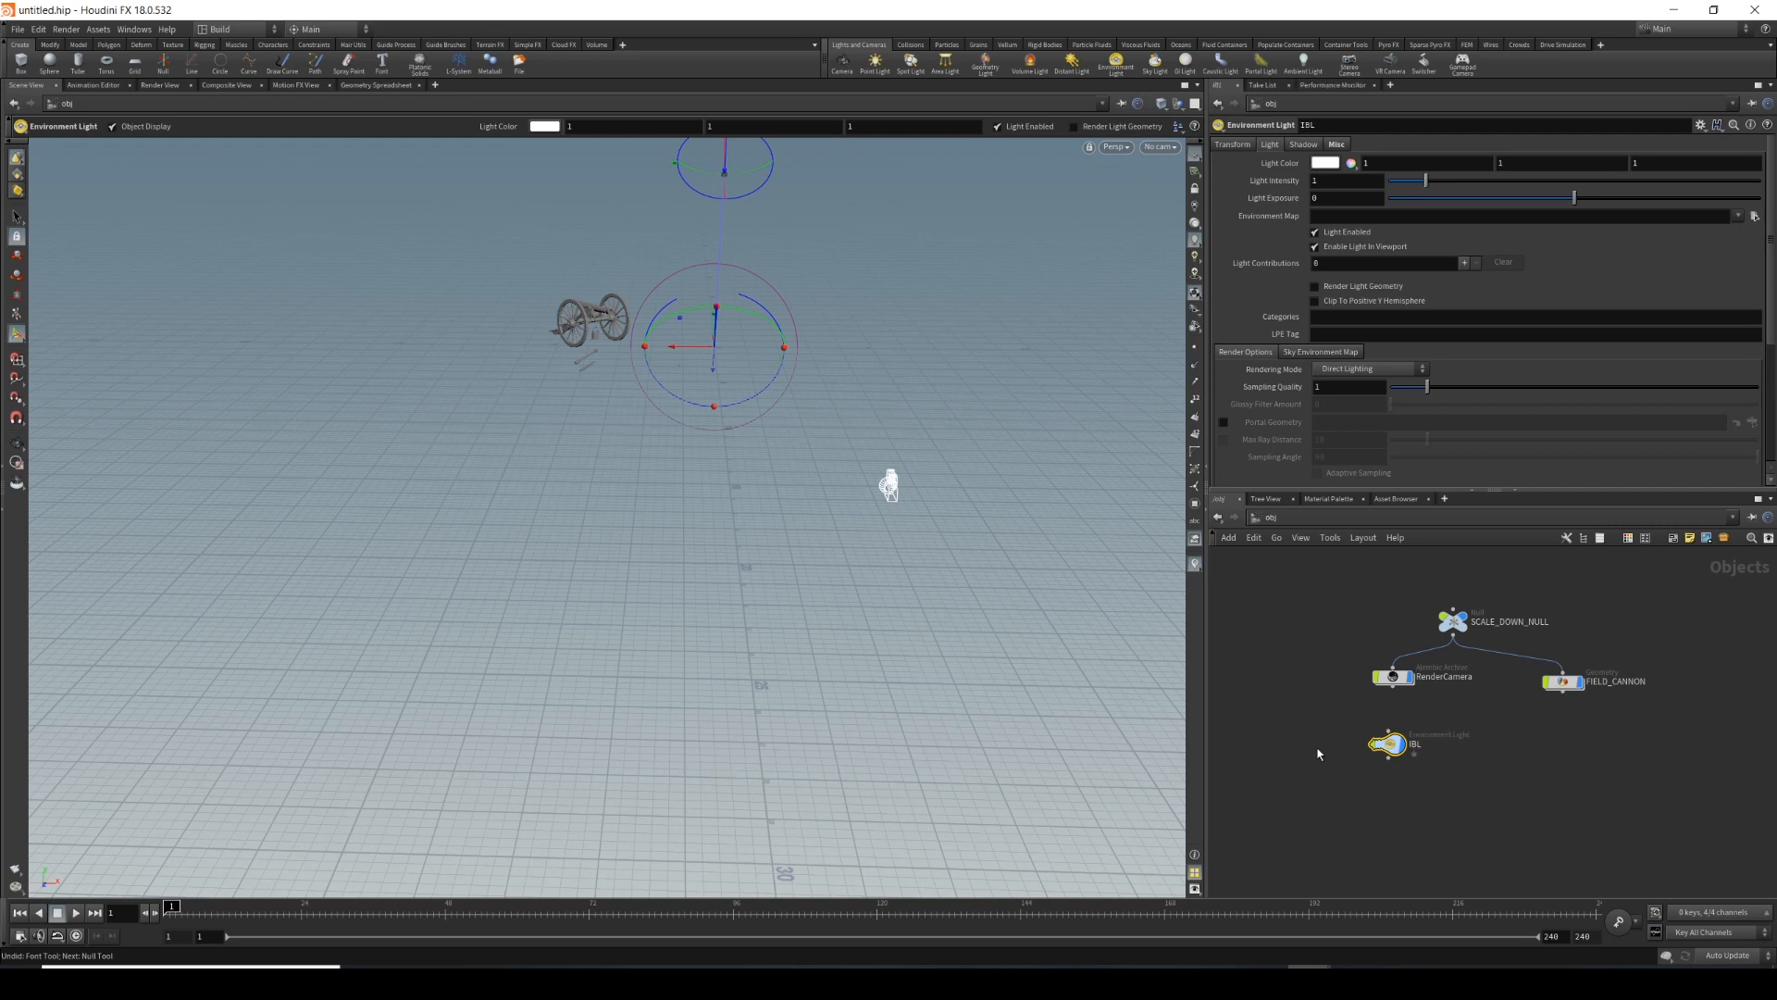
pyautogui.moveTo(1387, 742); pyautogui.dragTo(1392, 740)
# Load Reflection_Plate.jpg from the project's assets folder as the IBL light's environment map.
pyautogui.click(1752, 217)
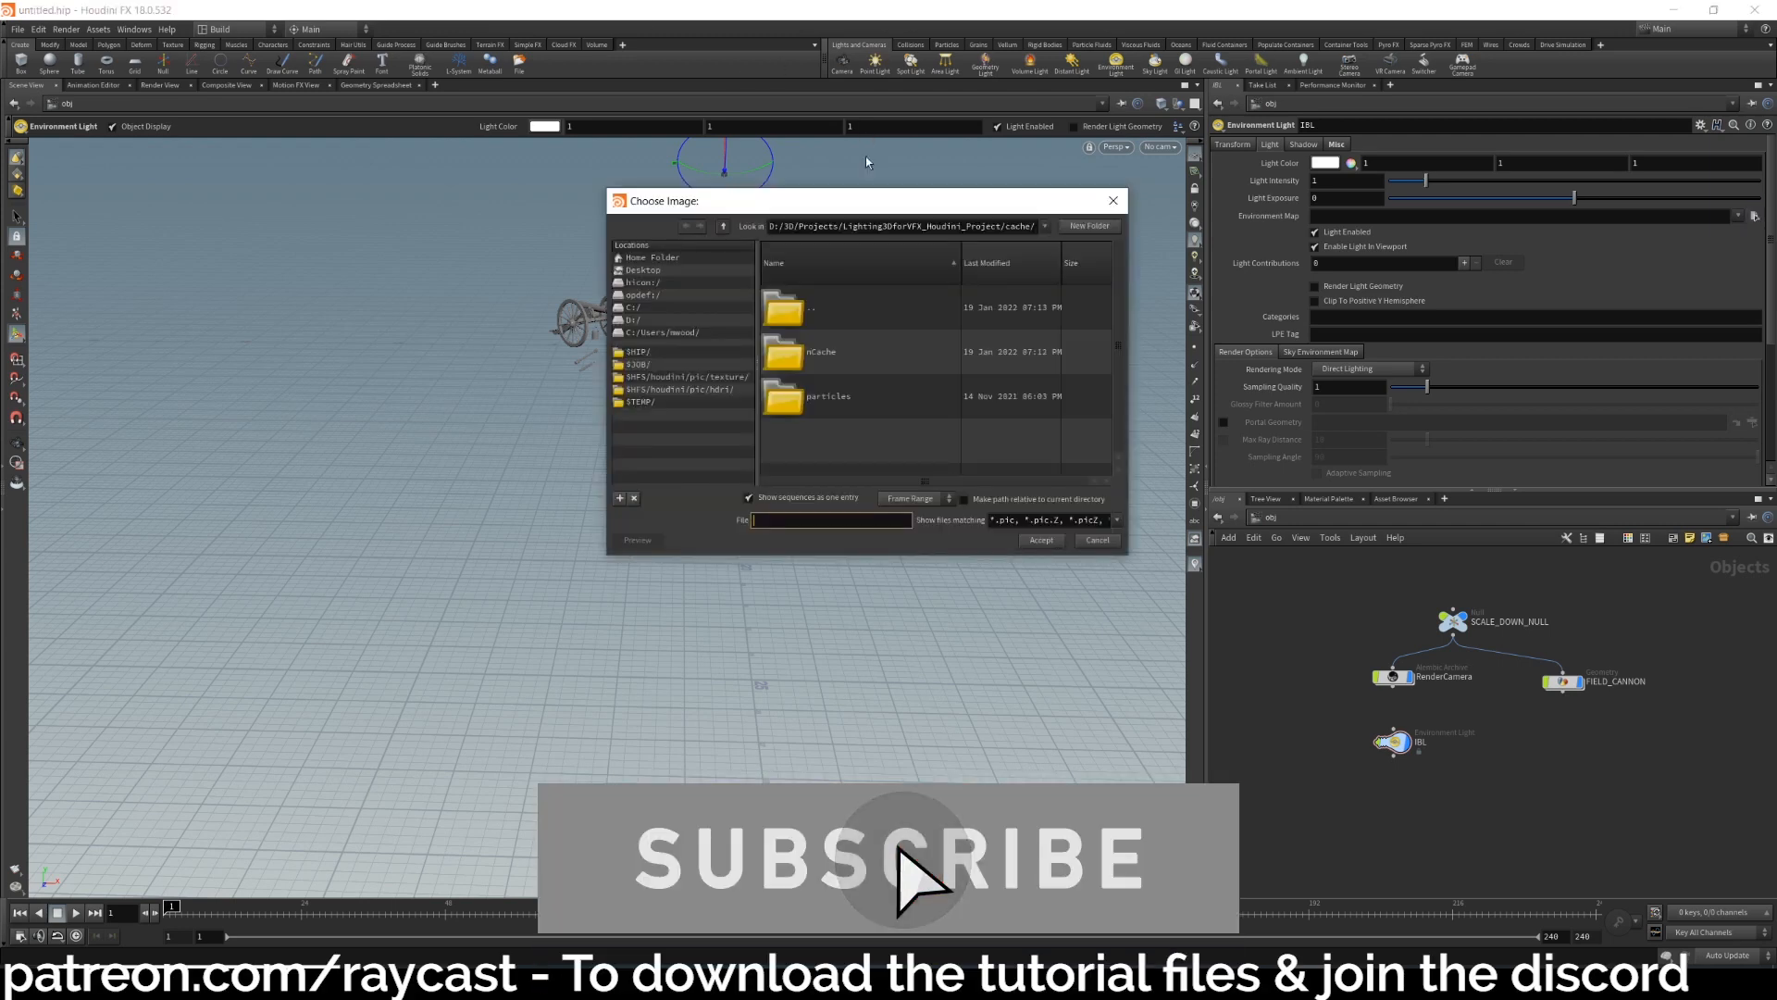
pyautogui.click(724, 226)
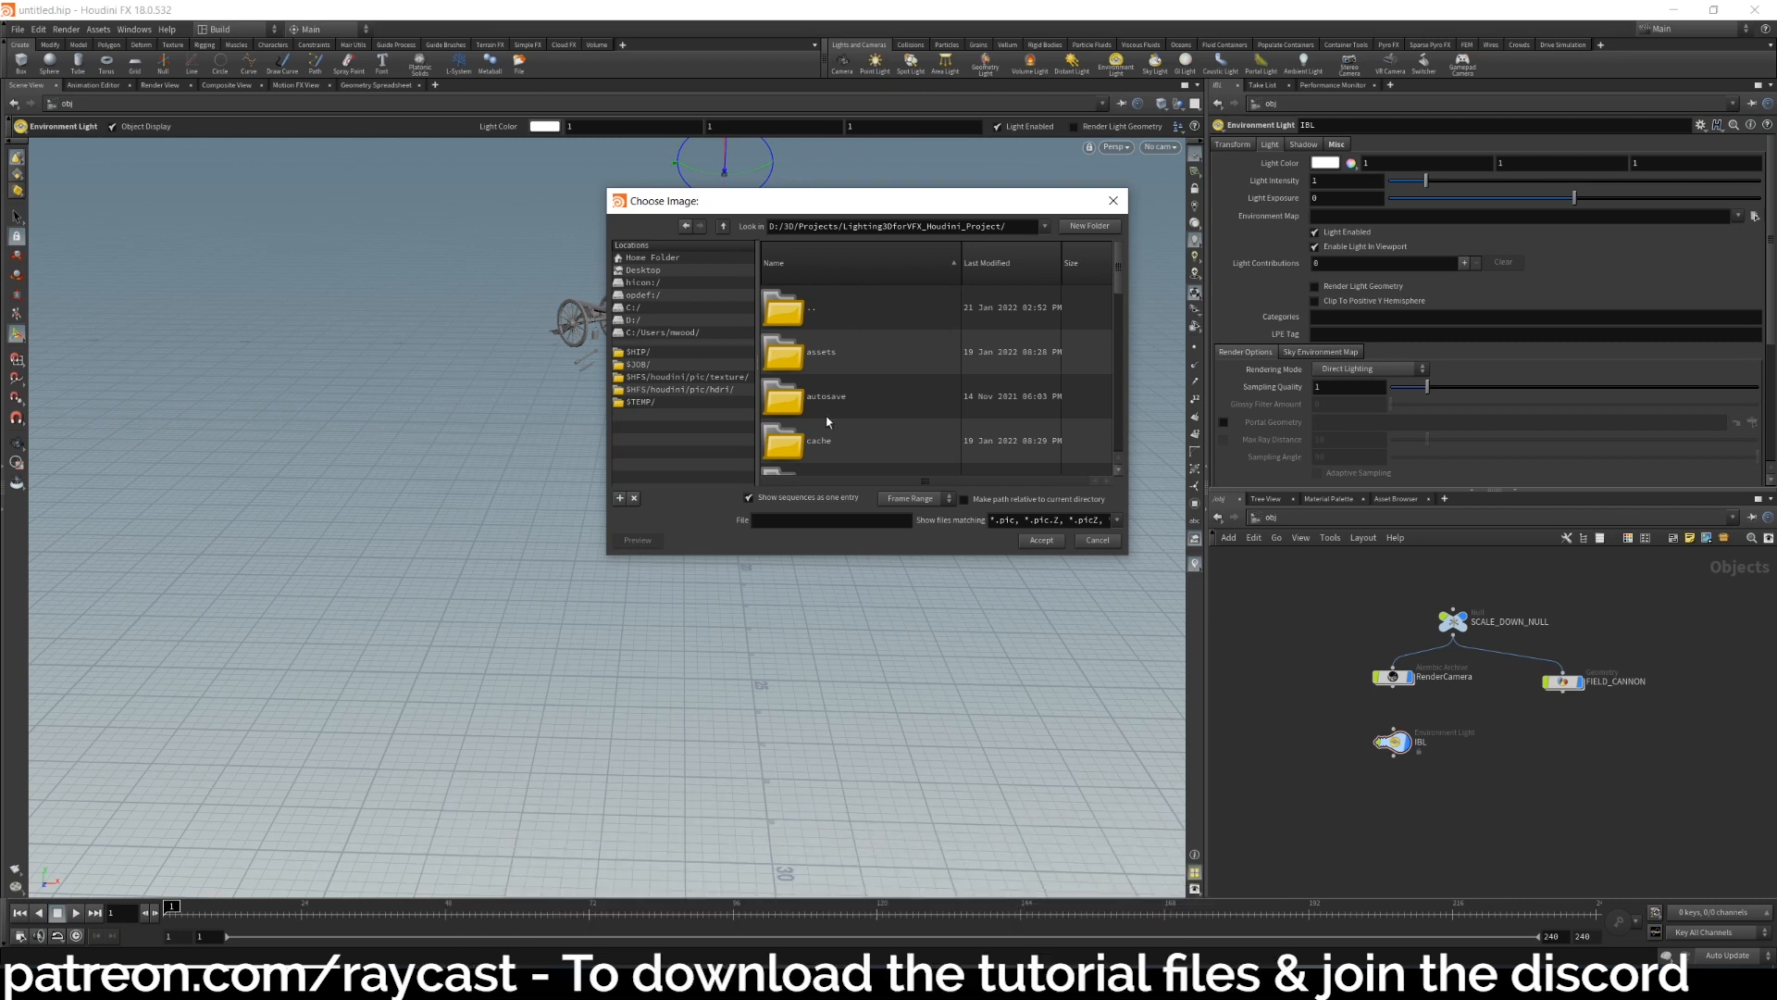
pyautogui.doubleClick(832, 363)
pyautogui.scroll(-2, 822, 398)
pyautogui.click(830, 419)
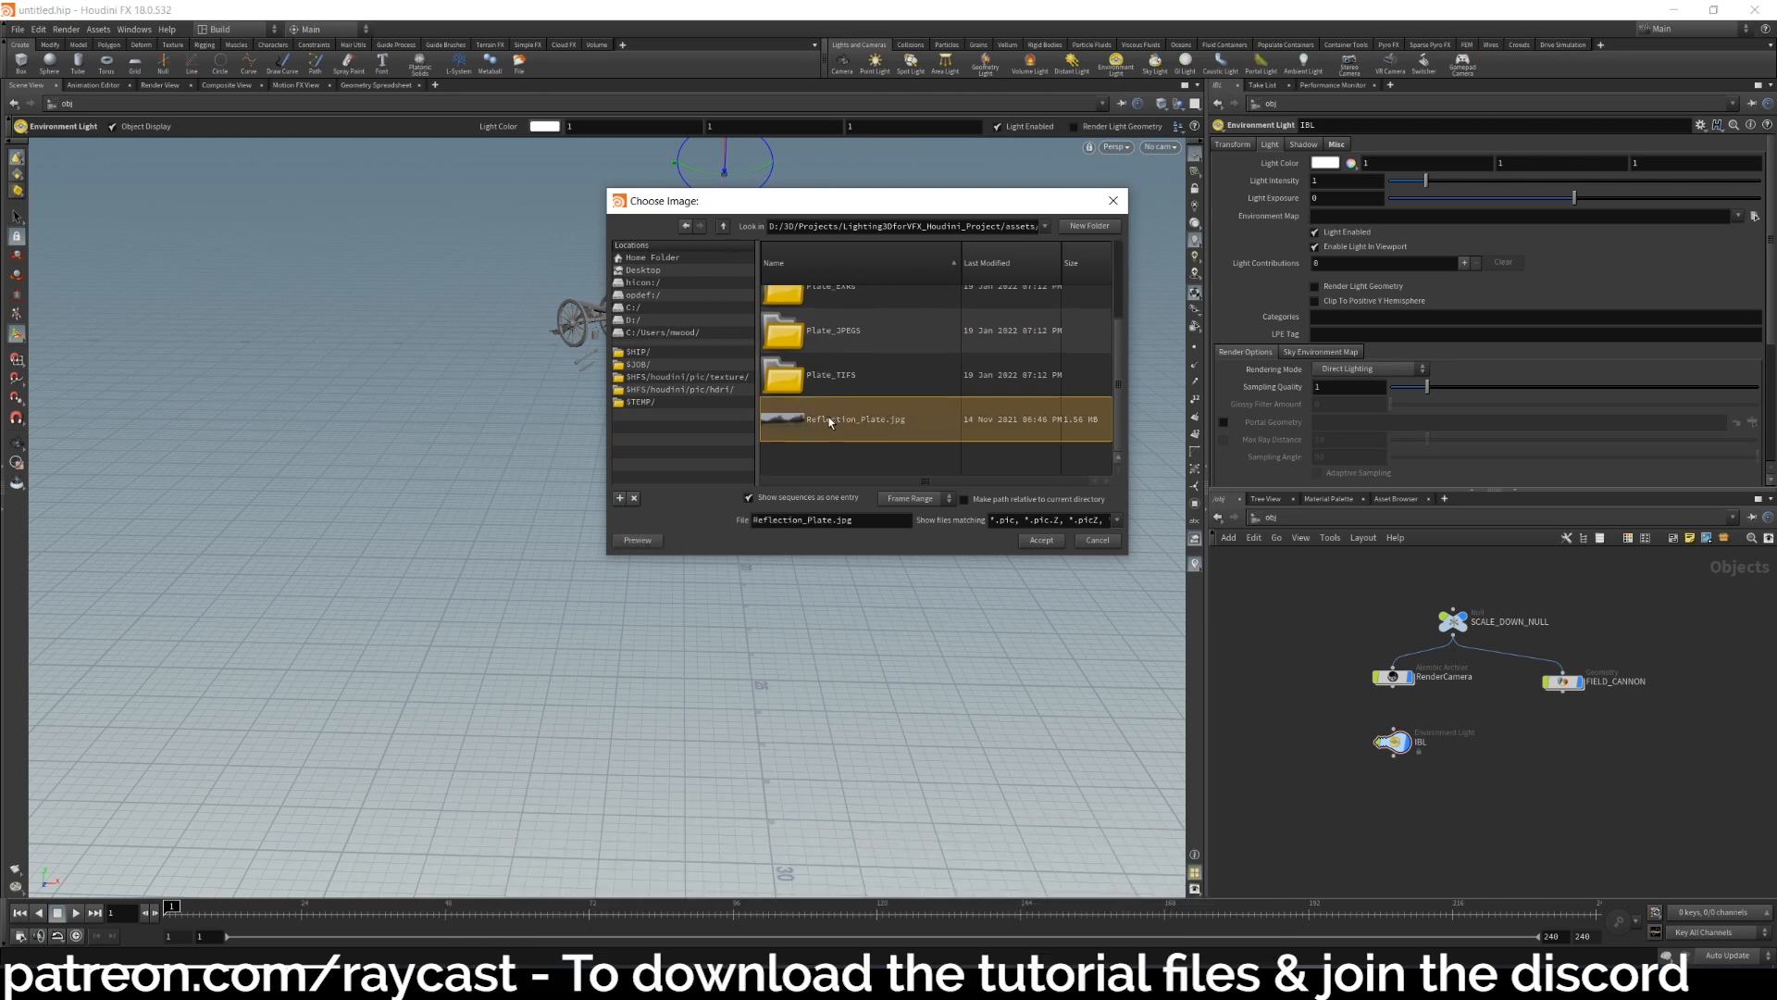
pyautogui.click(1040, 541)
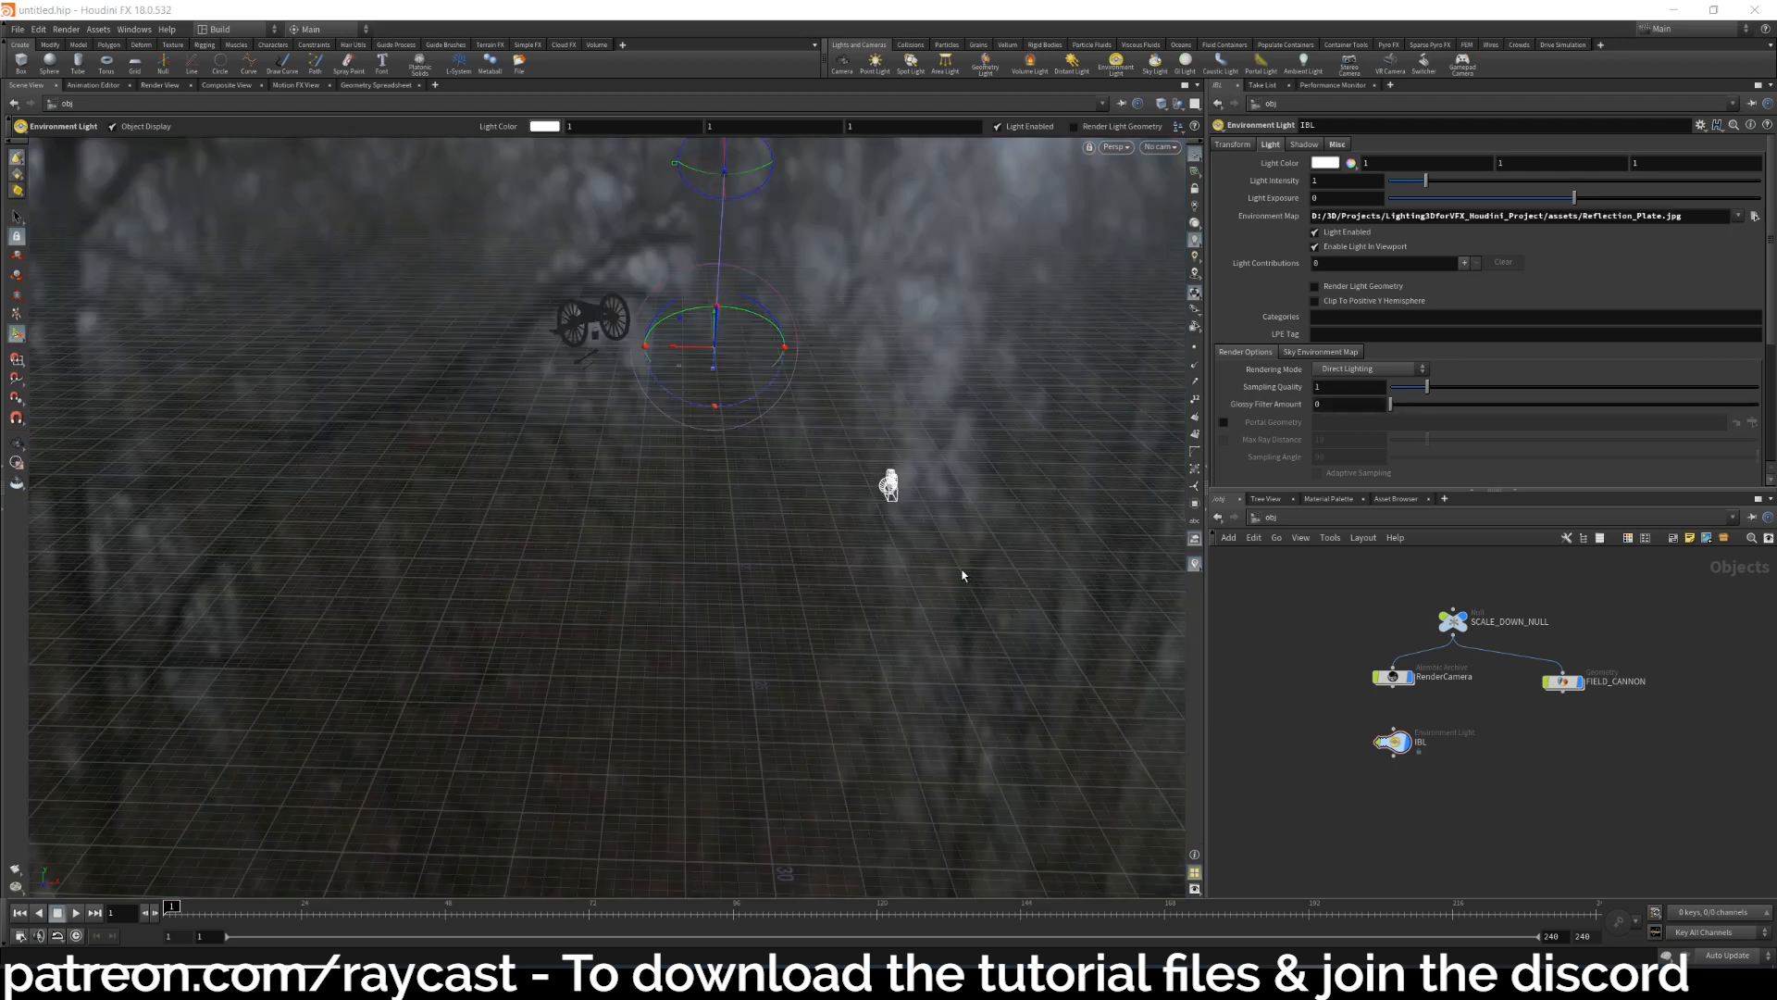
pyautogui.keyDown('alt'); pyautogui.moveTo(984, 559); pyautogui.dragTo(706, 527); pyautogui.keyUp('alt')
# Set the IBL light's Categories to 0 and edit its node name.
pyautogui.click(1350, 317)
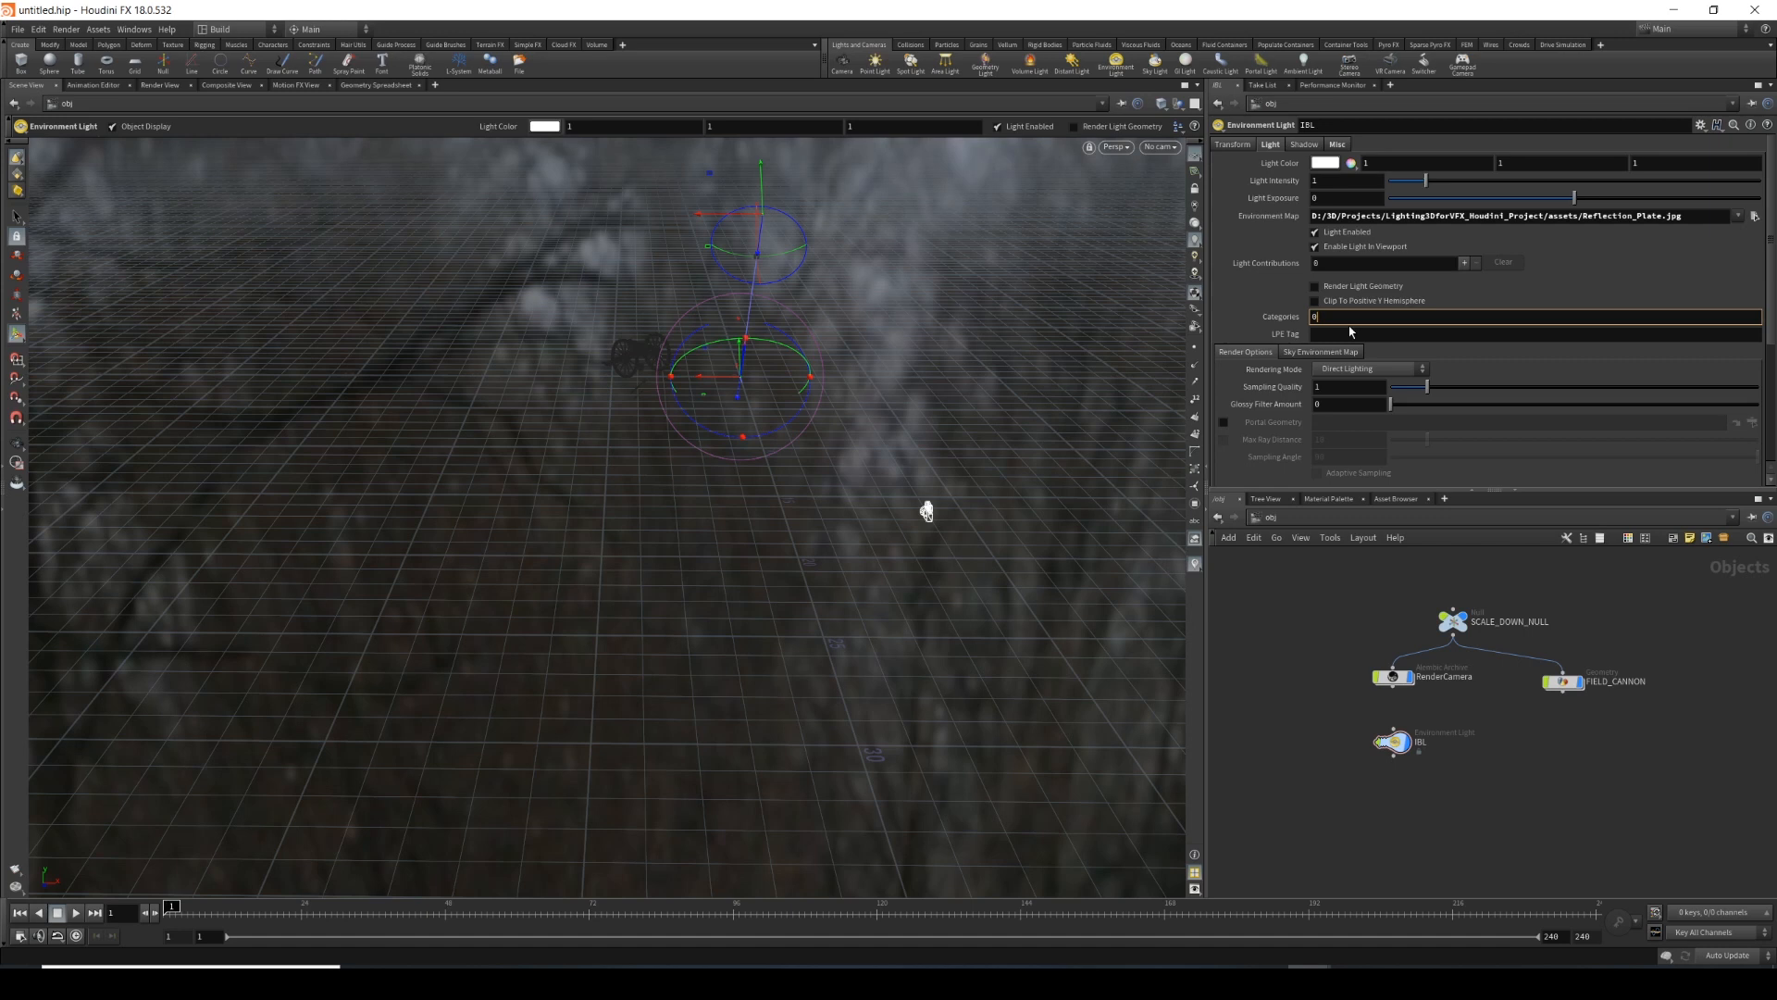
pyautogui.press('Return')
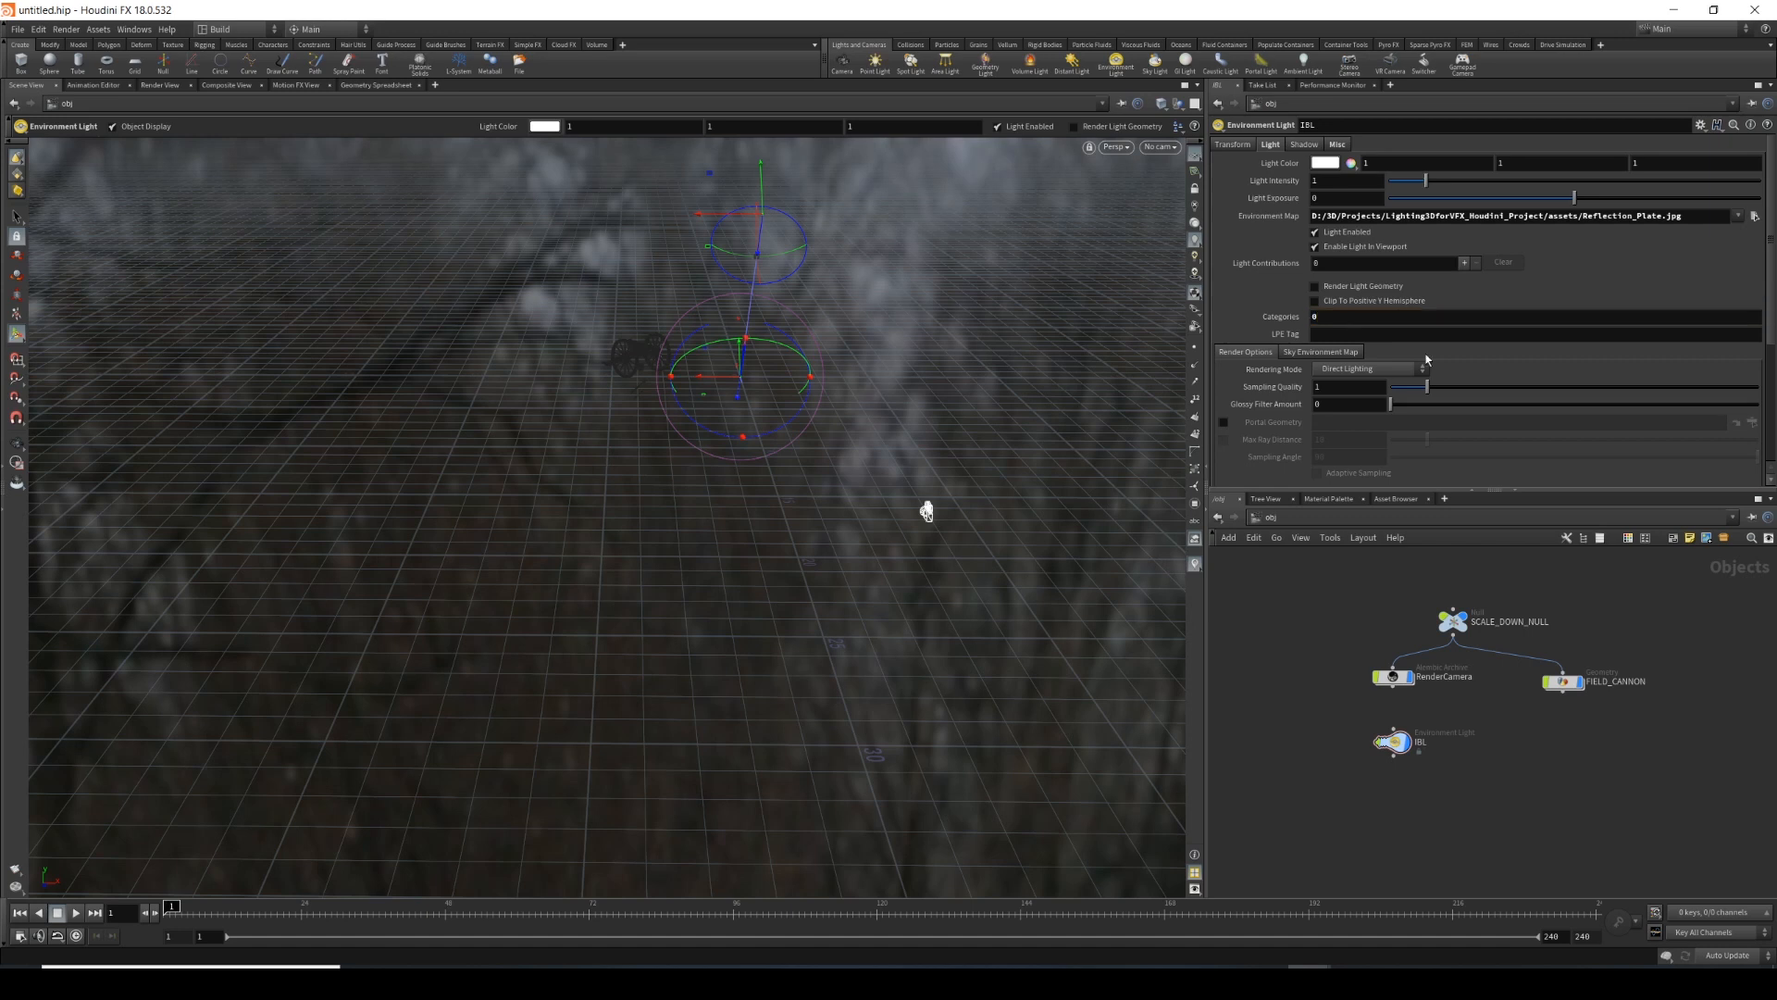
pyautogui.doubleClick(1434, 748)
pyautogui.write('_lig')
pyautogui.press('Return')
pyautogui.click(1349, 316)
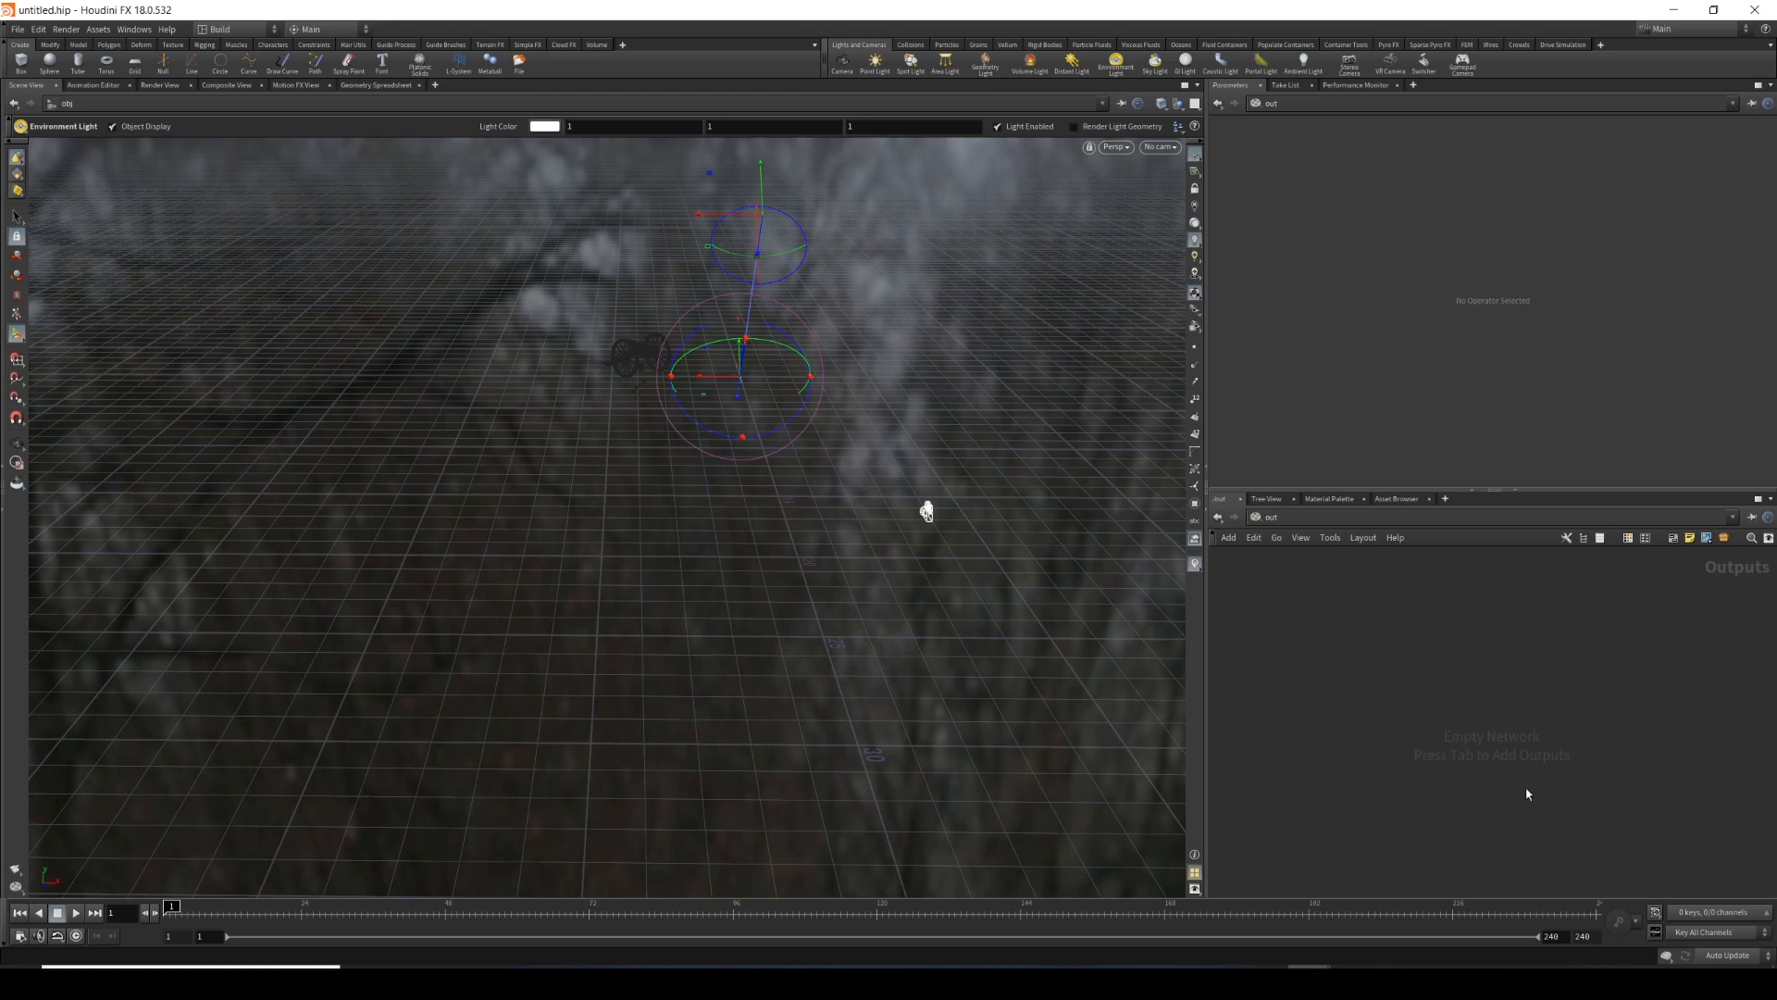
# Add a Mantra render node to the out network.
pyautogui.press('Tab')
pyautogui.write('man')
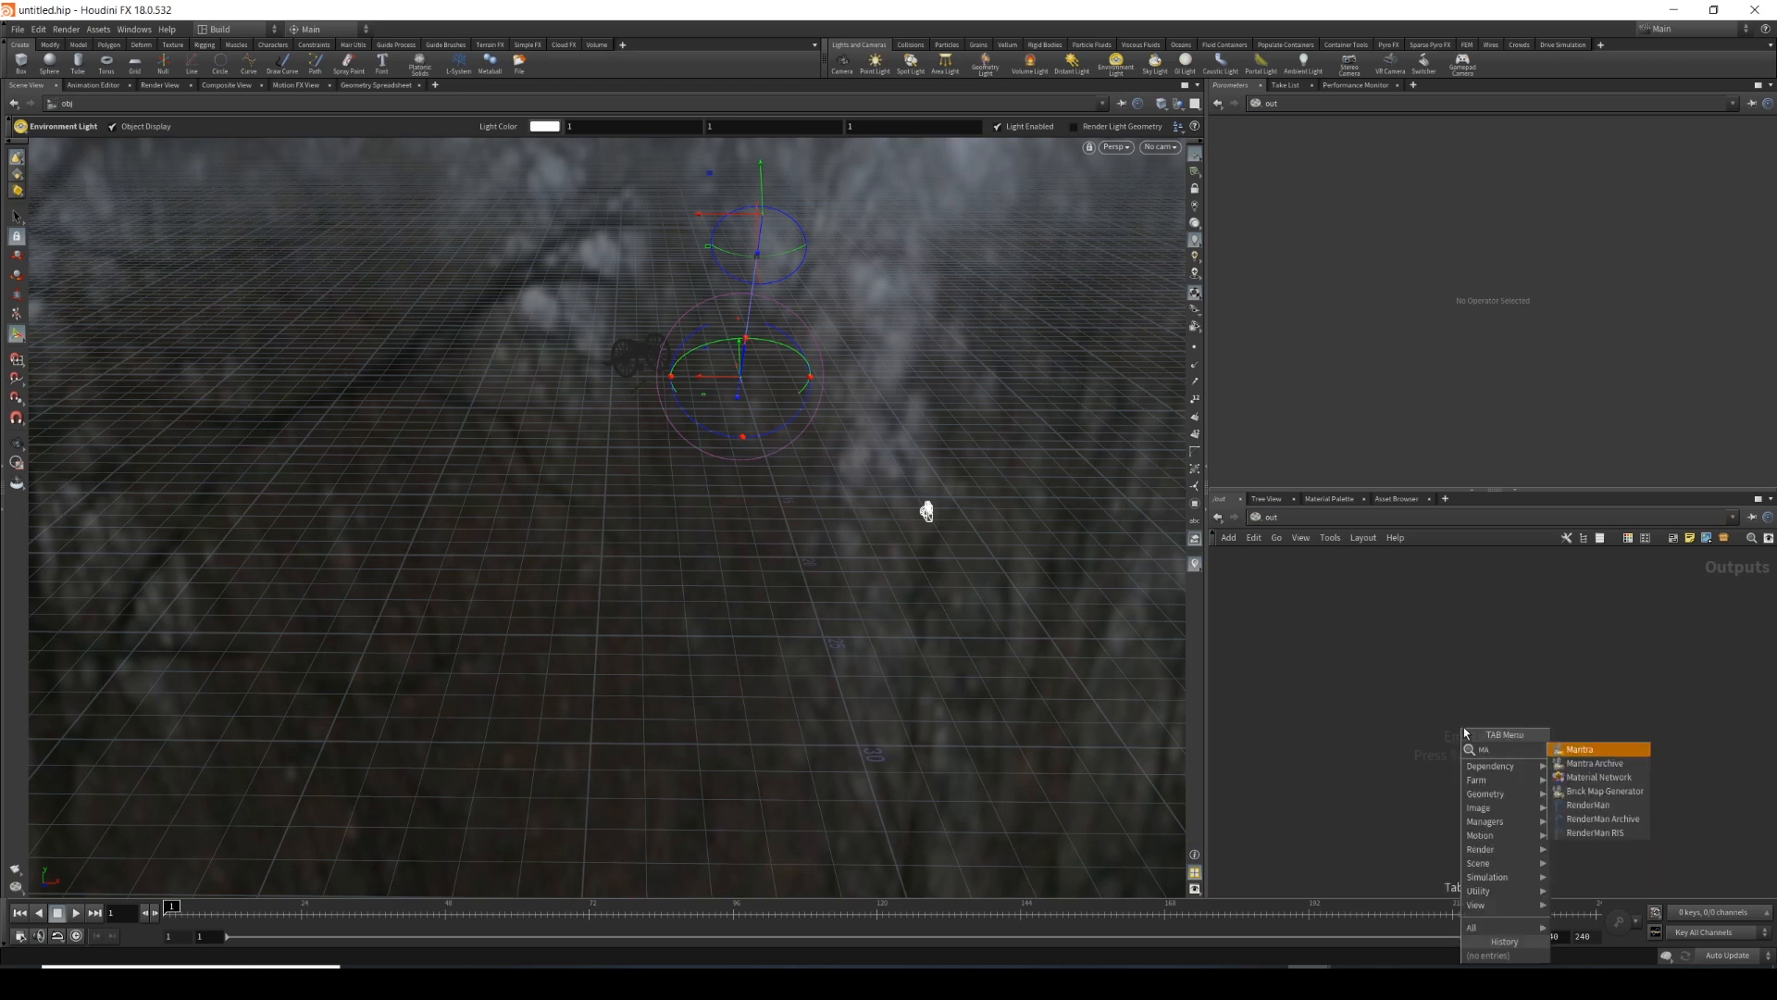
pyautogui.press('Return')
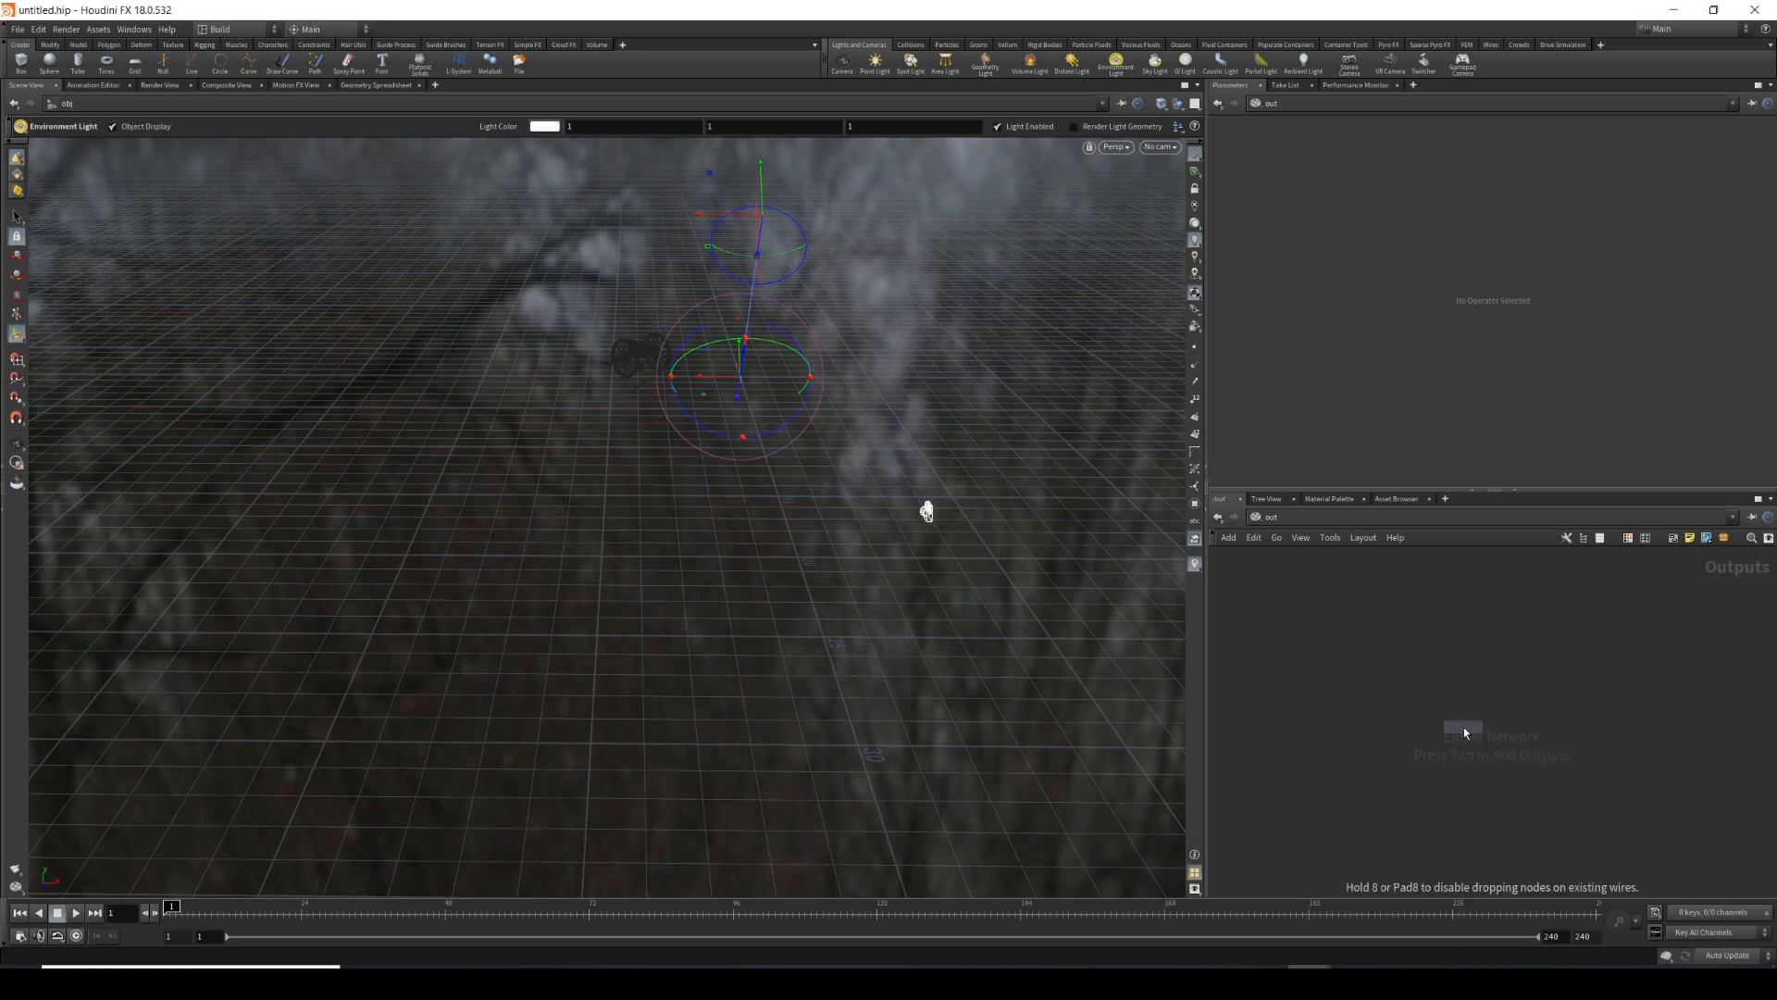
pyautogui.click(1527, 624)
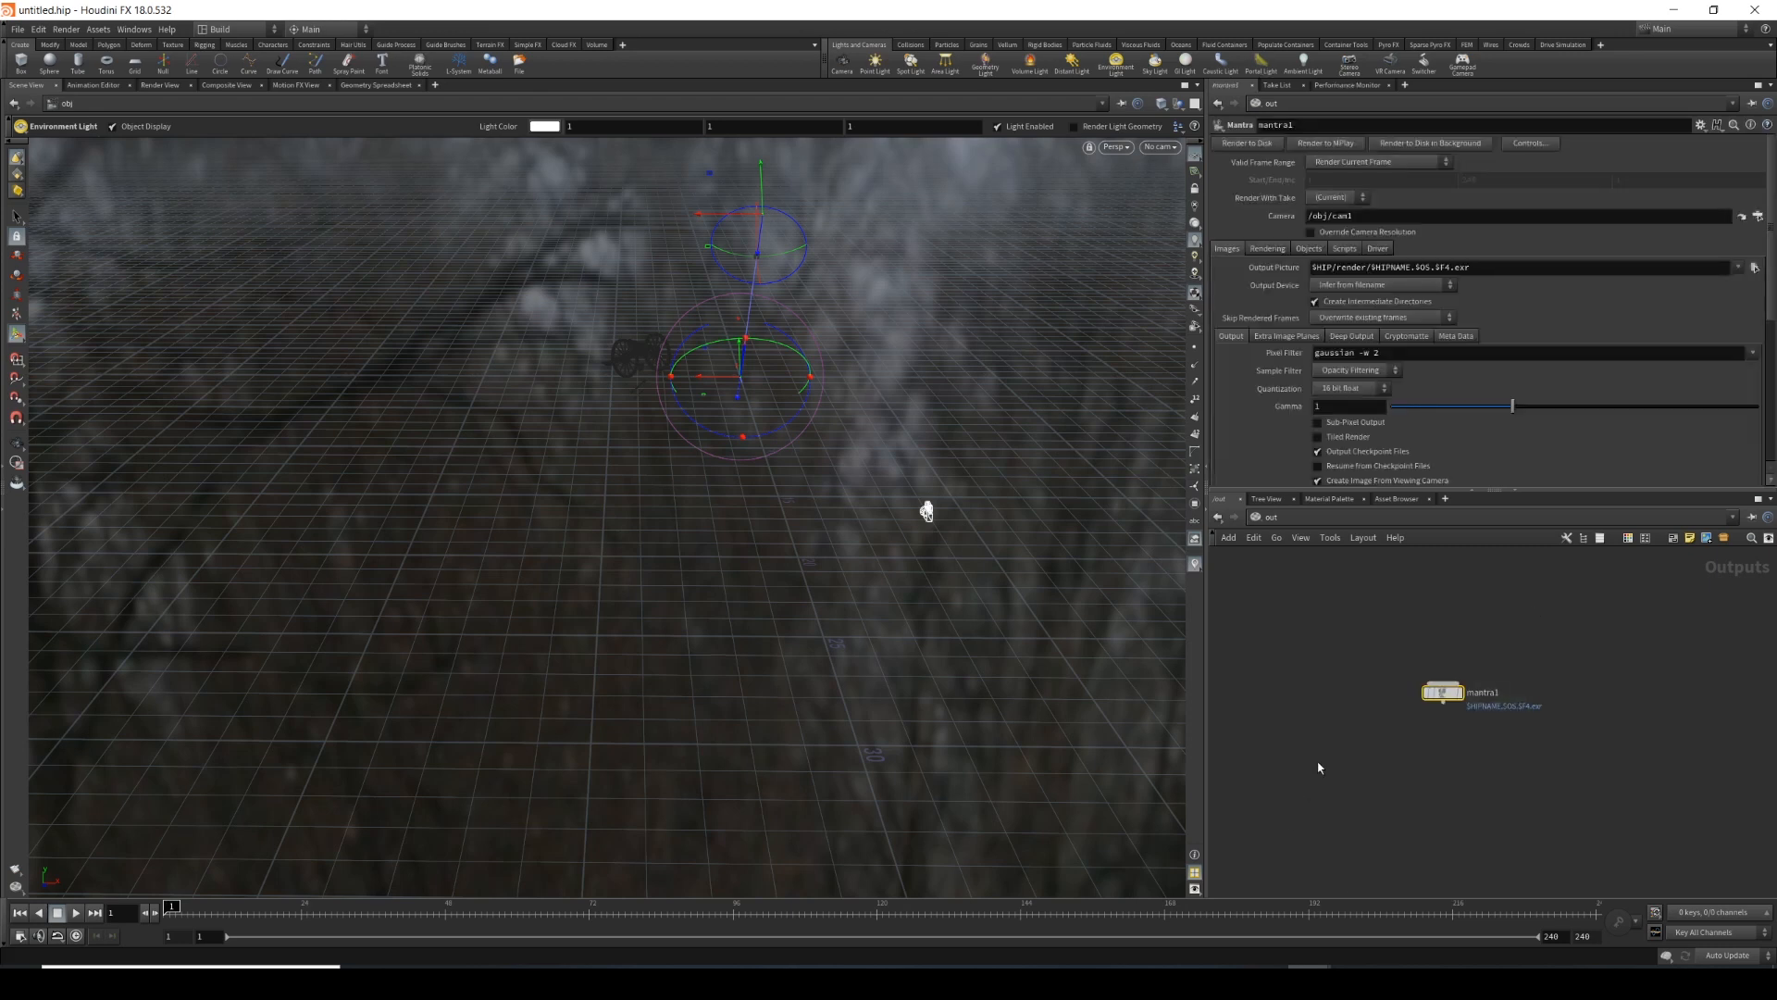
# Set the Mantra node's render camera to RENDER_CAMShape inside RenderCamera.
pyautogui.click(1757, 216)
pyautogui.click(1708, 169)
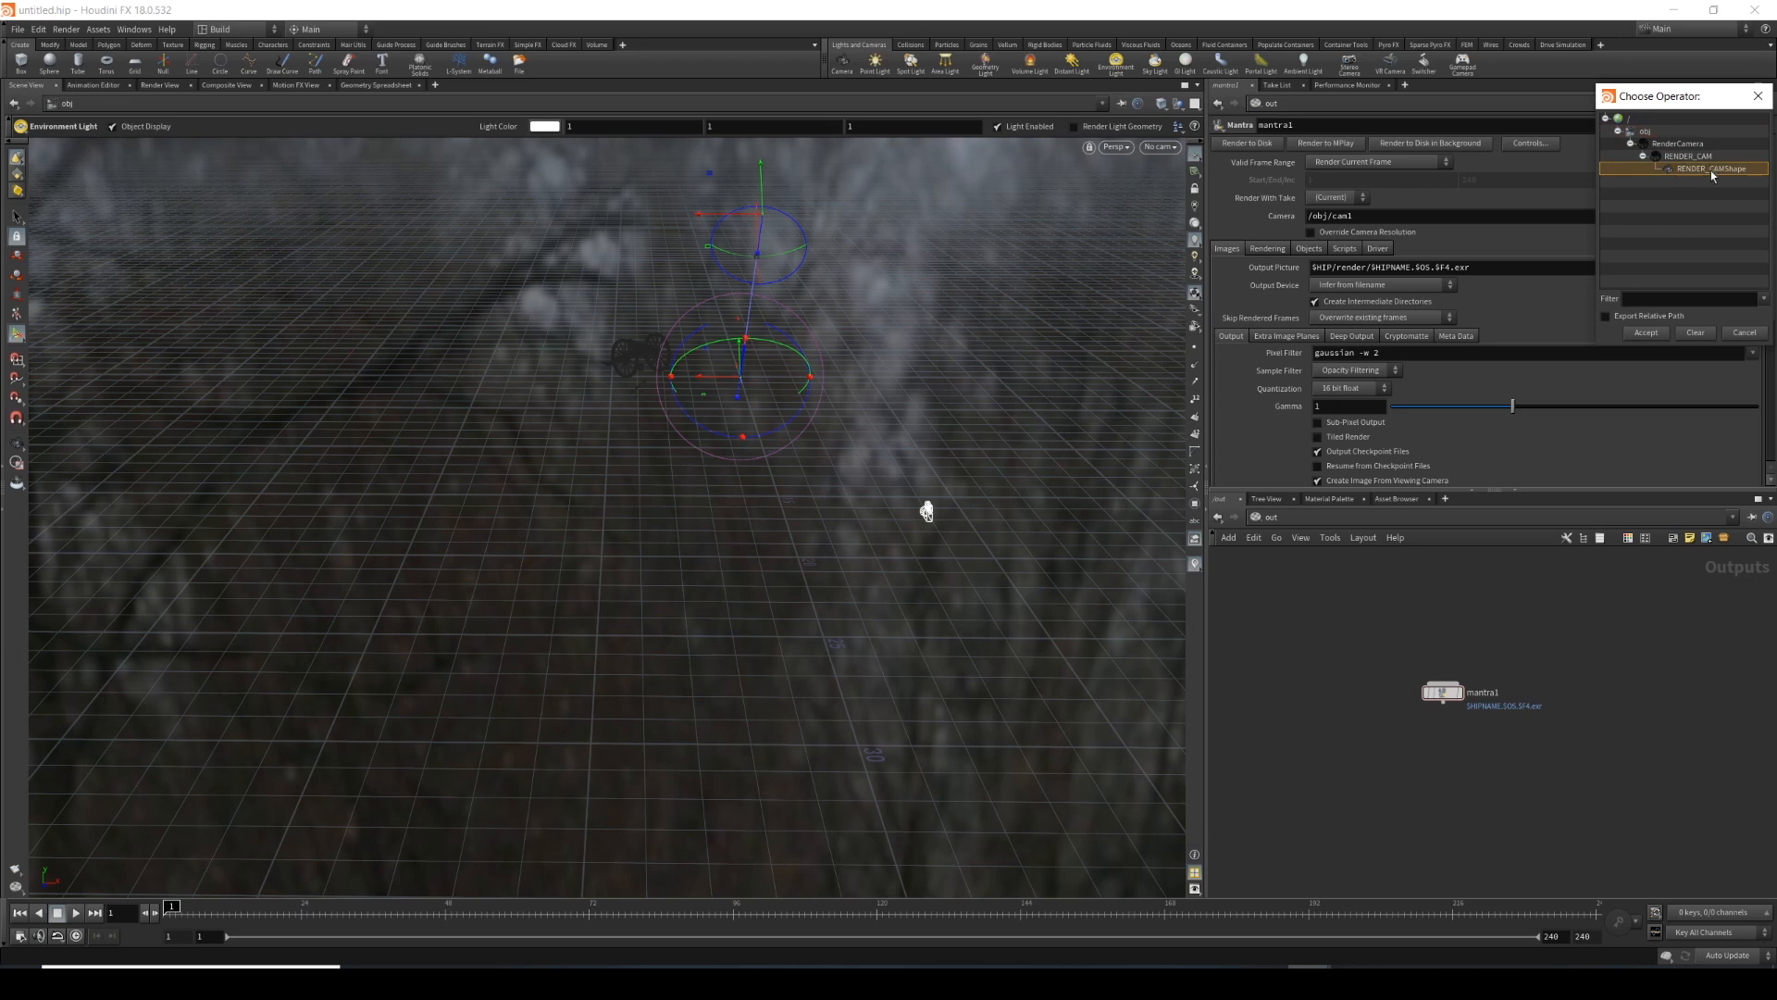
pyautogui.doubleClick(1706, 171)
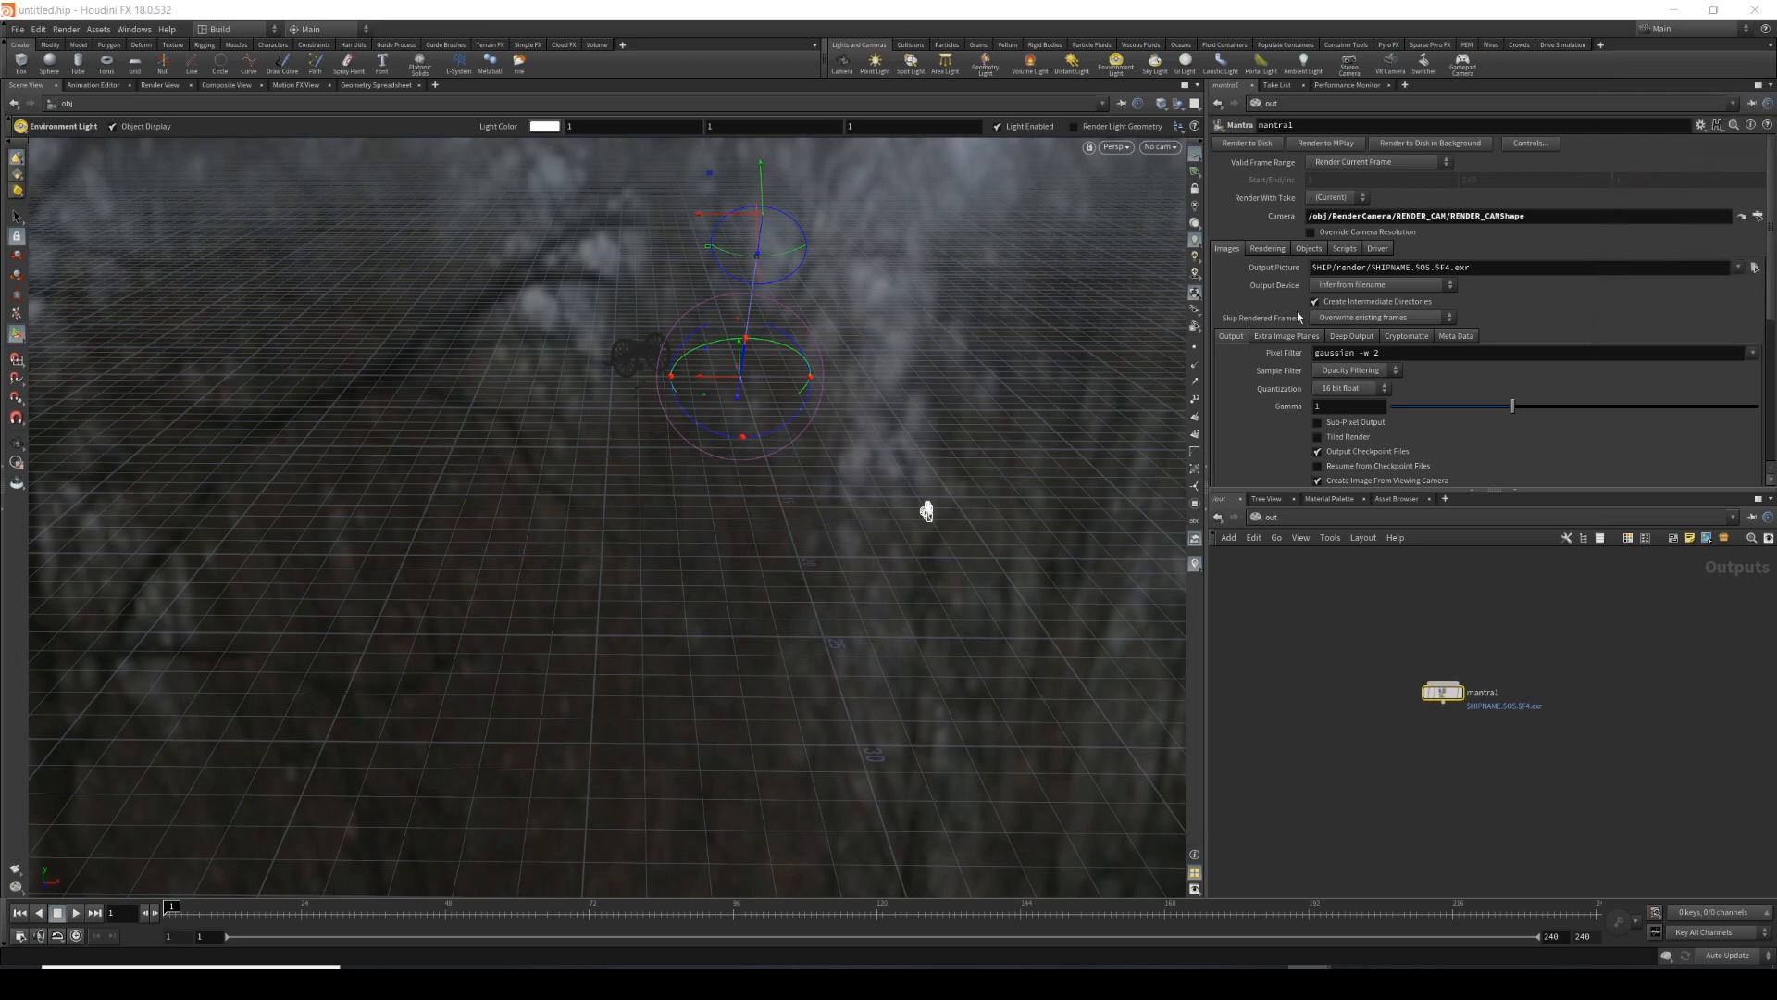
# Clear the wildcards from the Mantra node's Candidate Objects and Candidate Lights.
pyautogui.click(1271, 249)
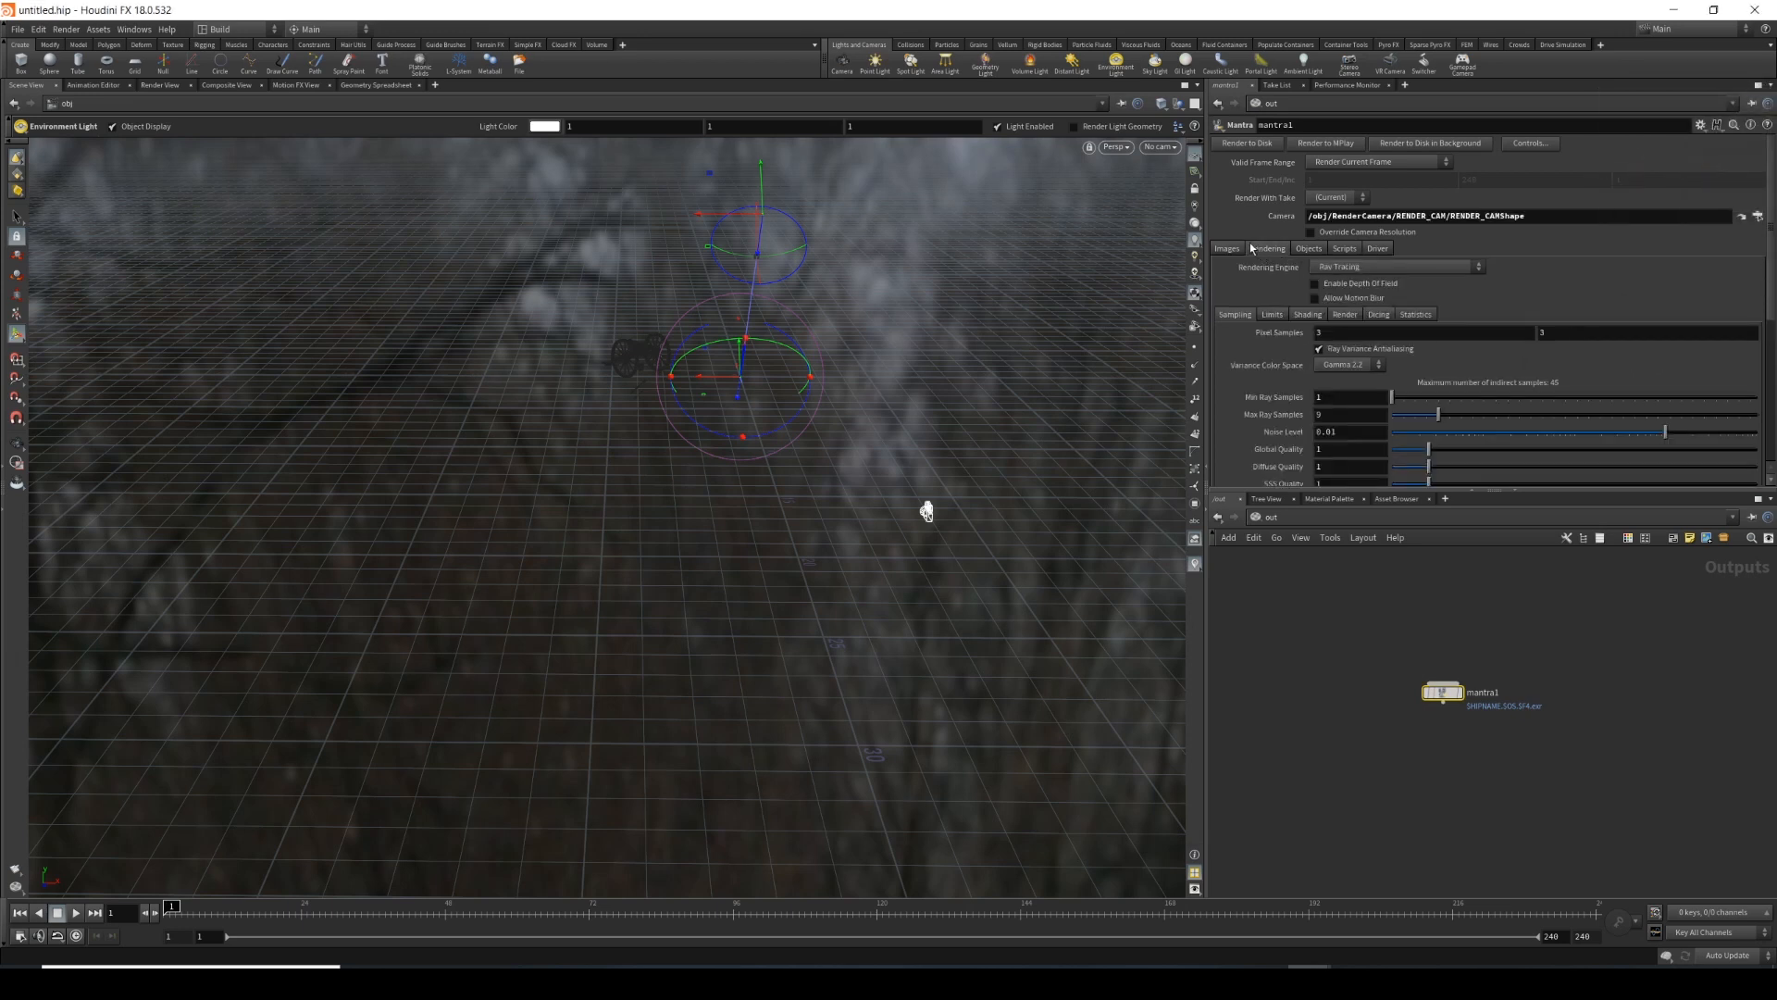
pyautogui.click(1308, 248)
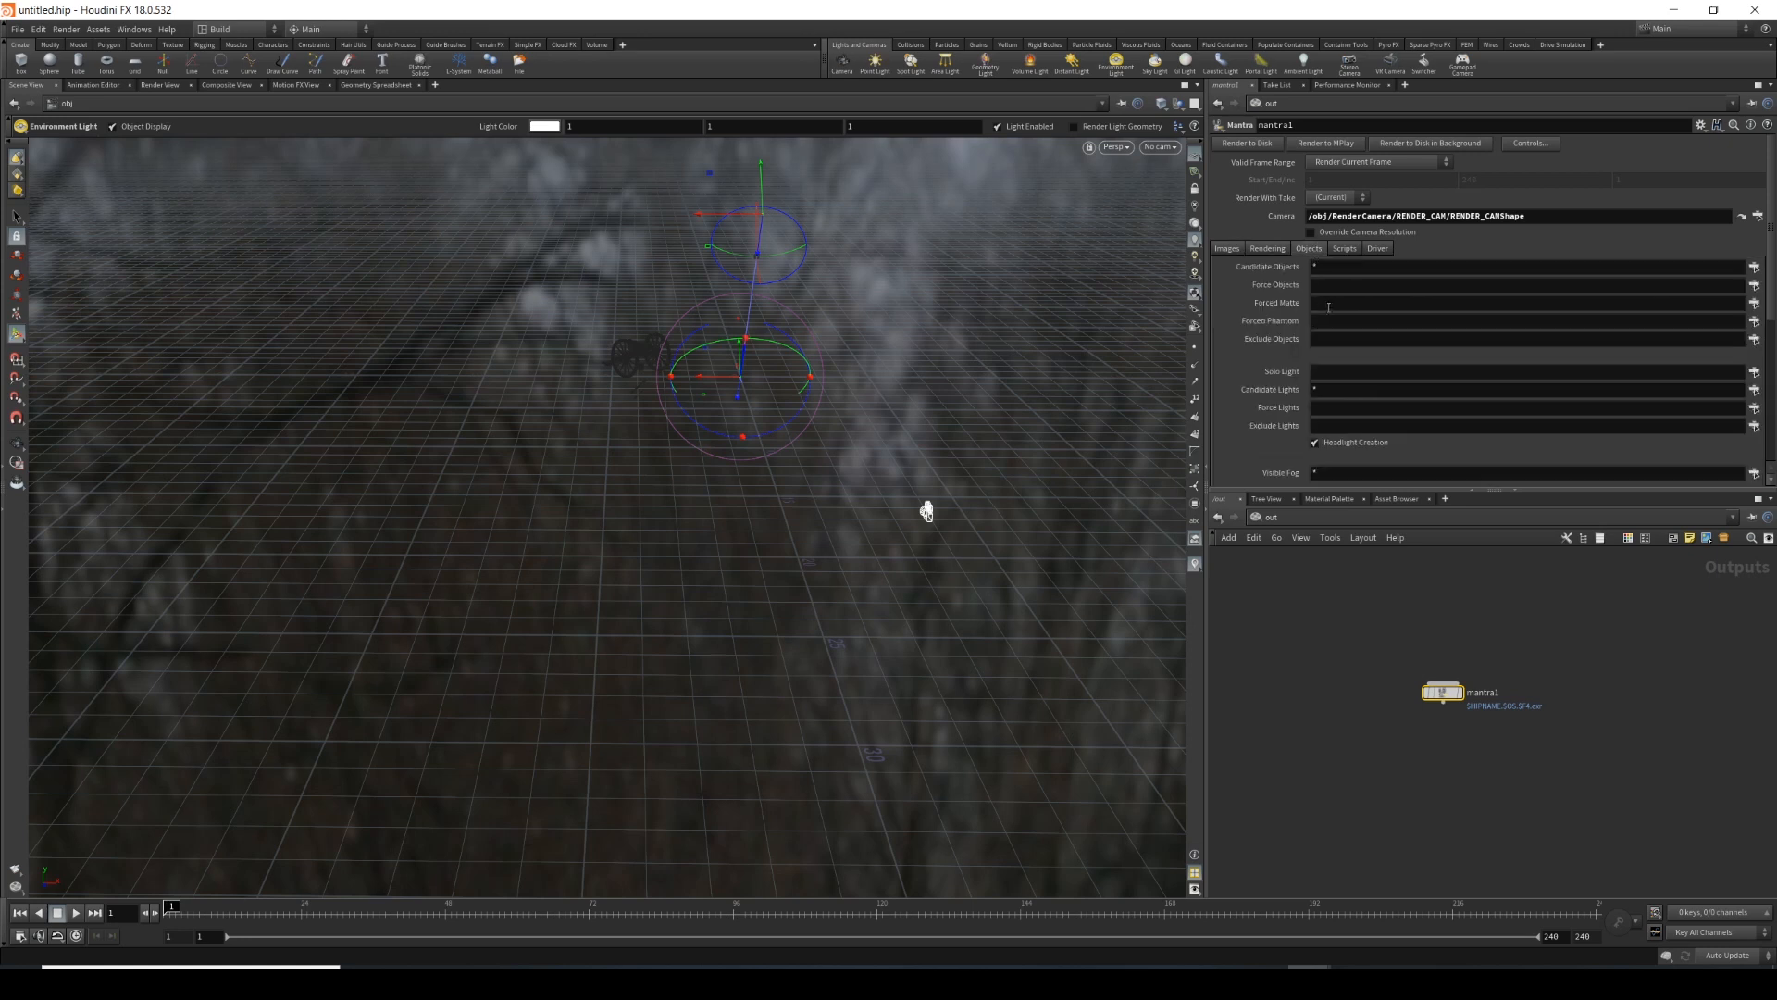
pyautogui.click(1351, 266)
pyautogui.press('BackSpace')
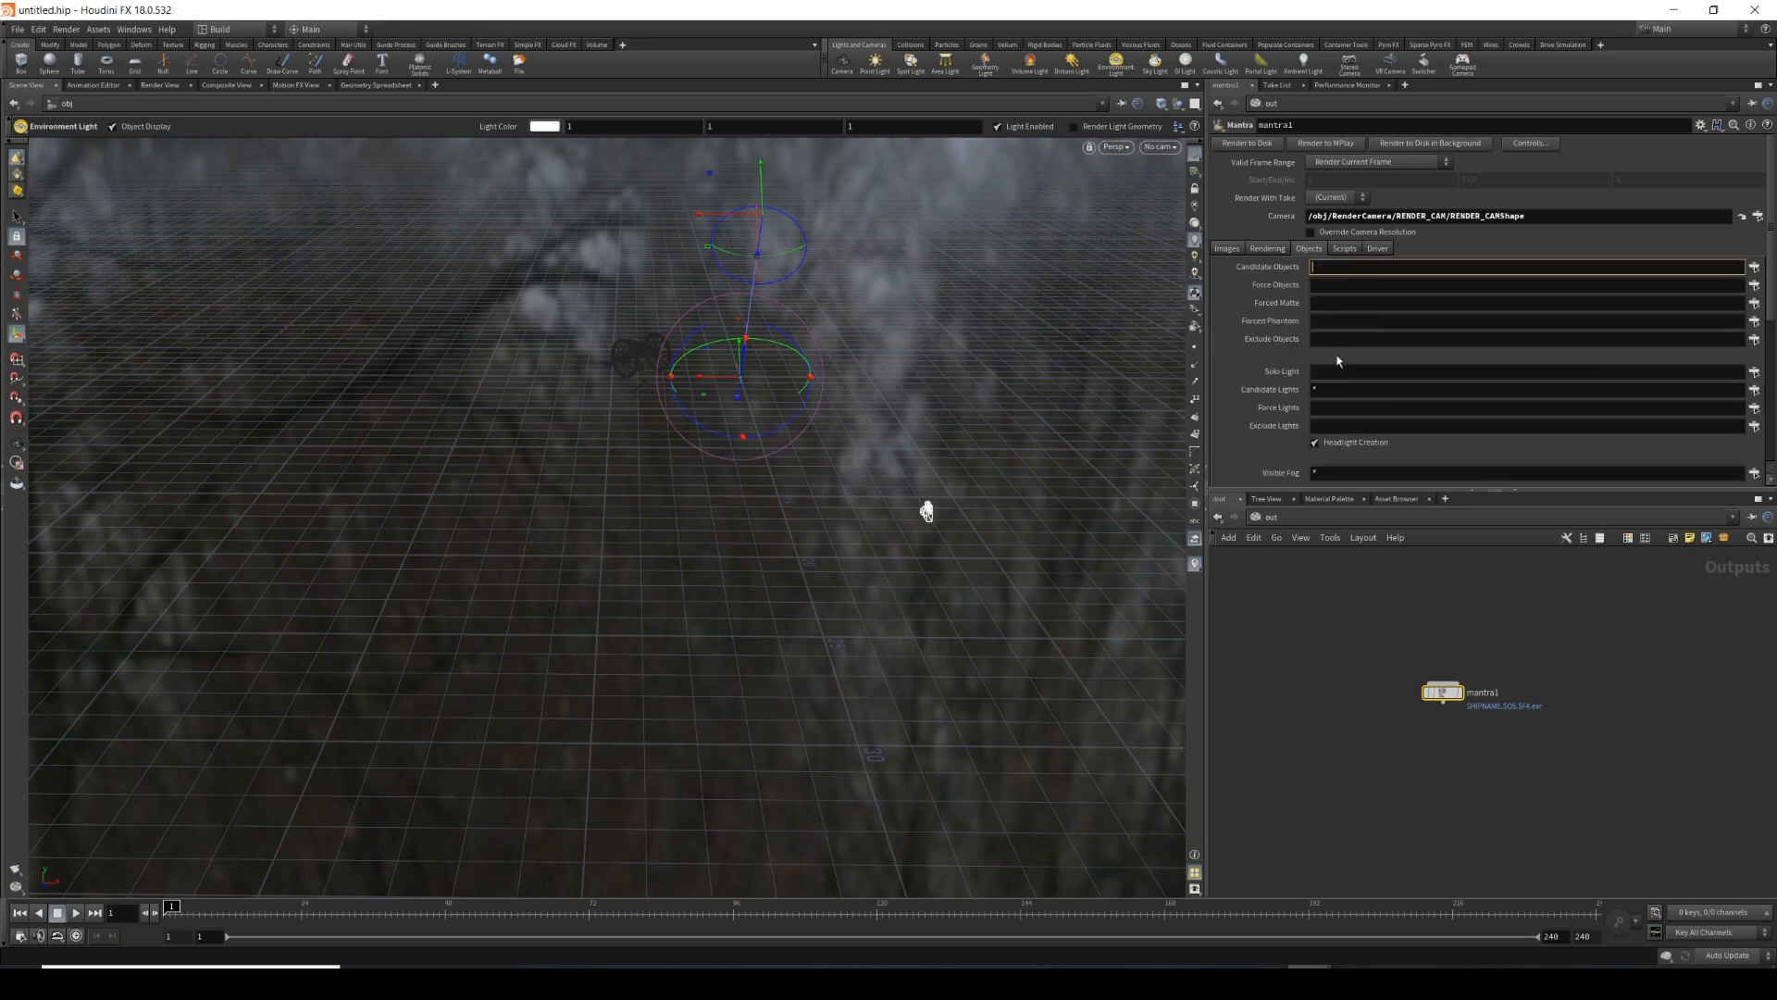
pyautogui.click(1342, 375)
pyautogui.click(1342, 391)
pyautogui.press('BackSpace')
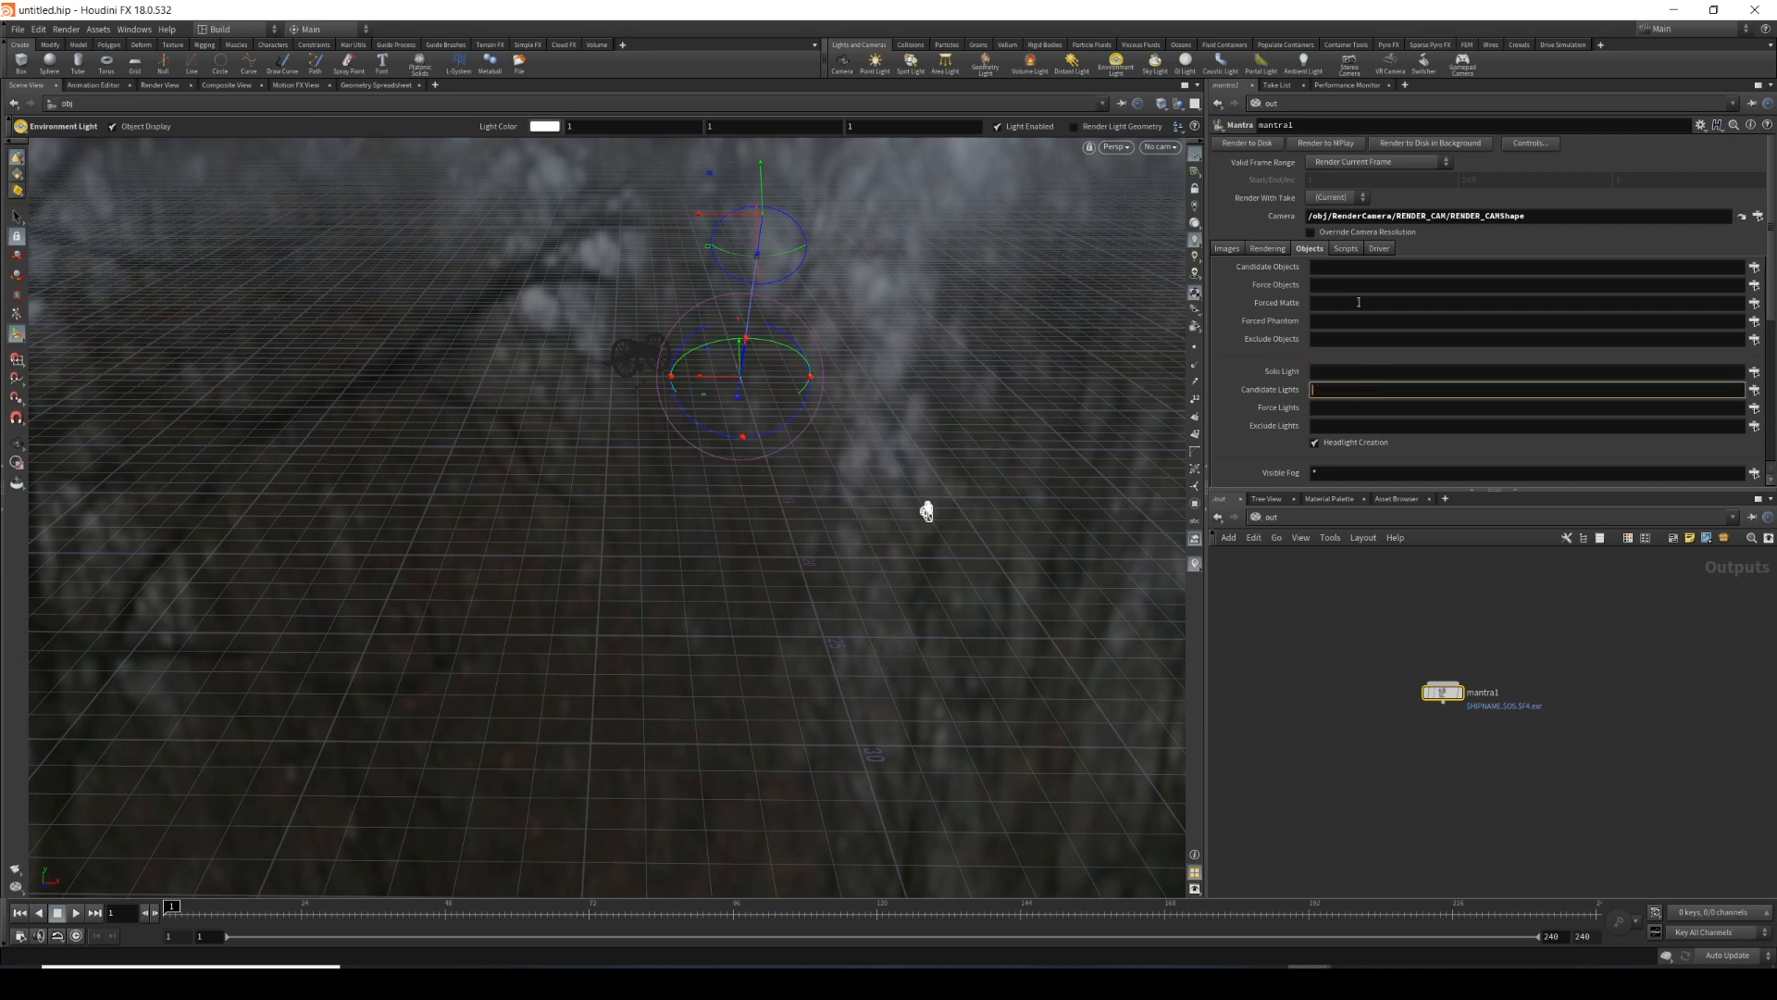
# Set the Mantra node's Force Objects to FIELD_CANNON and its Force Lights to *.
pyautogui.click(1340, 286)
pyautogui.click(1754, 285)
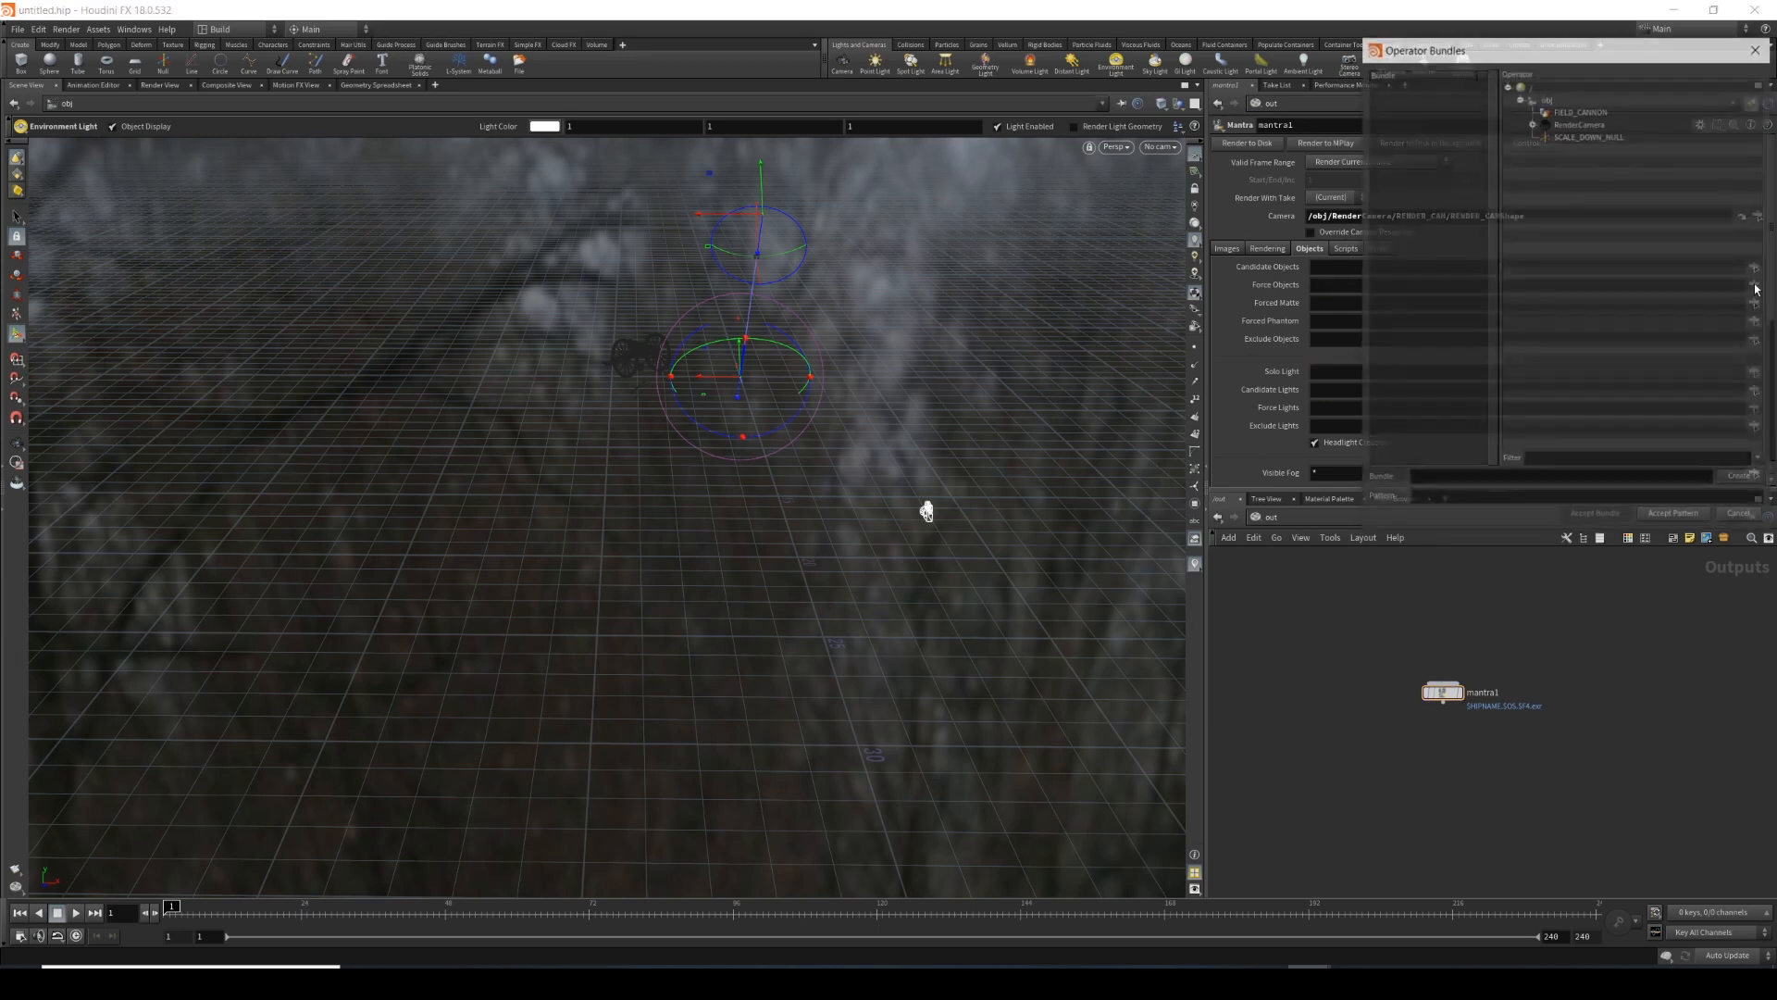
pyautogui.click(1581, 110)
pyautogui.click(1675, 517)
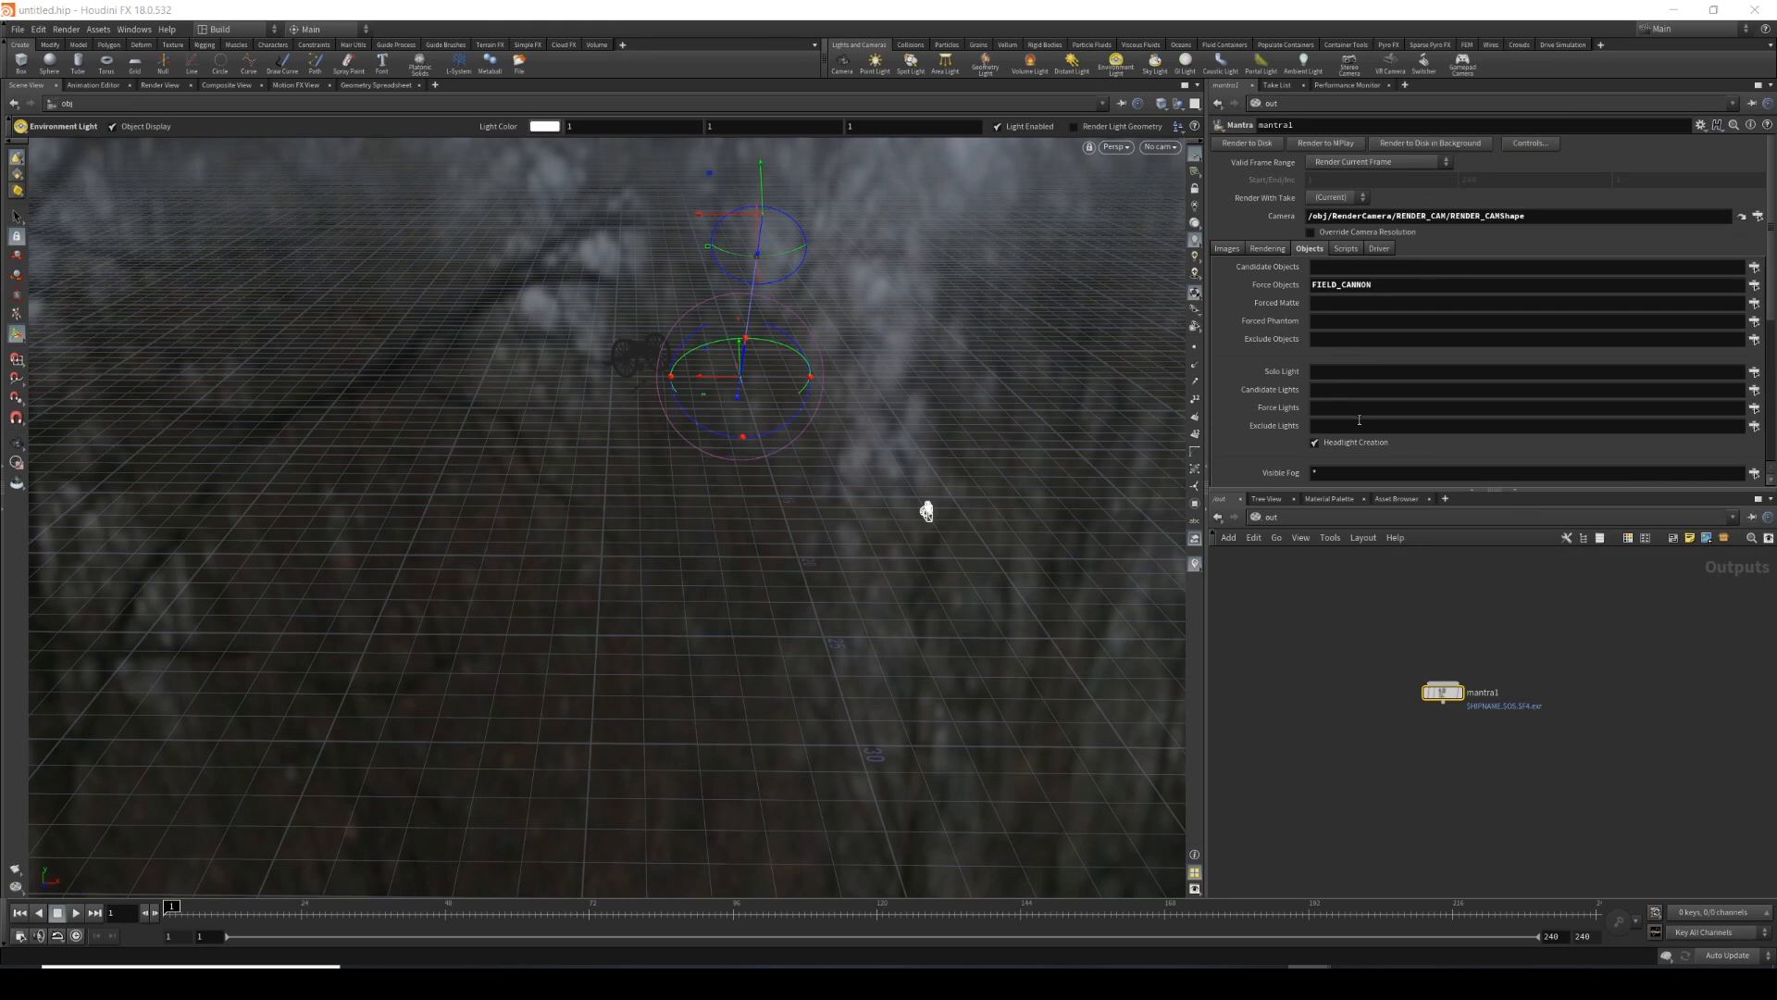
pyautogui.click(1363, 408)
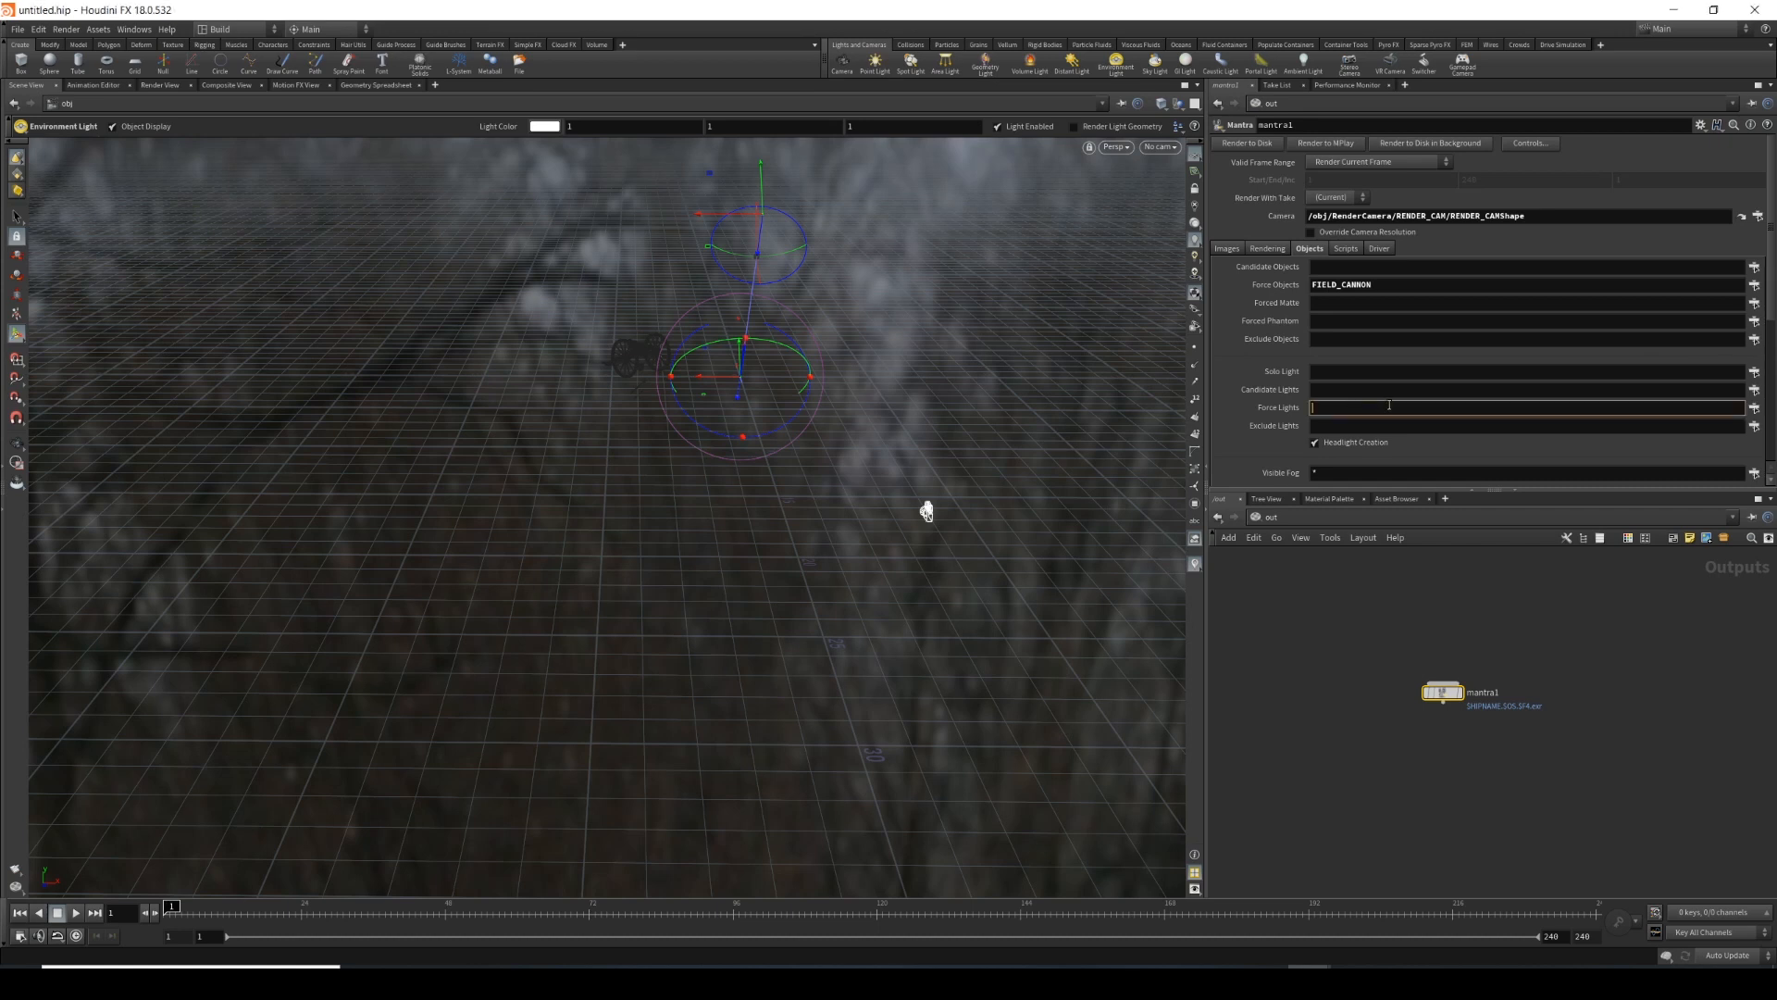
pyautogui.write('*')
pyautogui.press('Return')
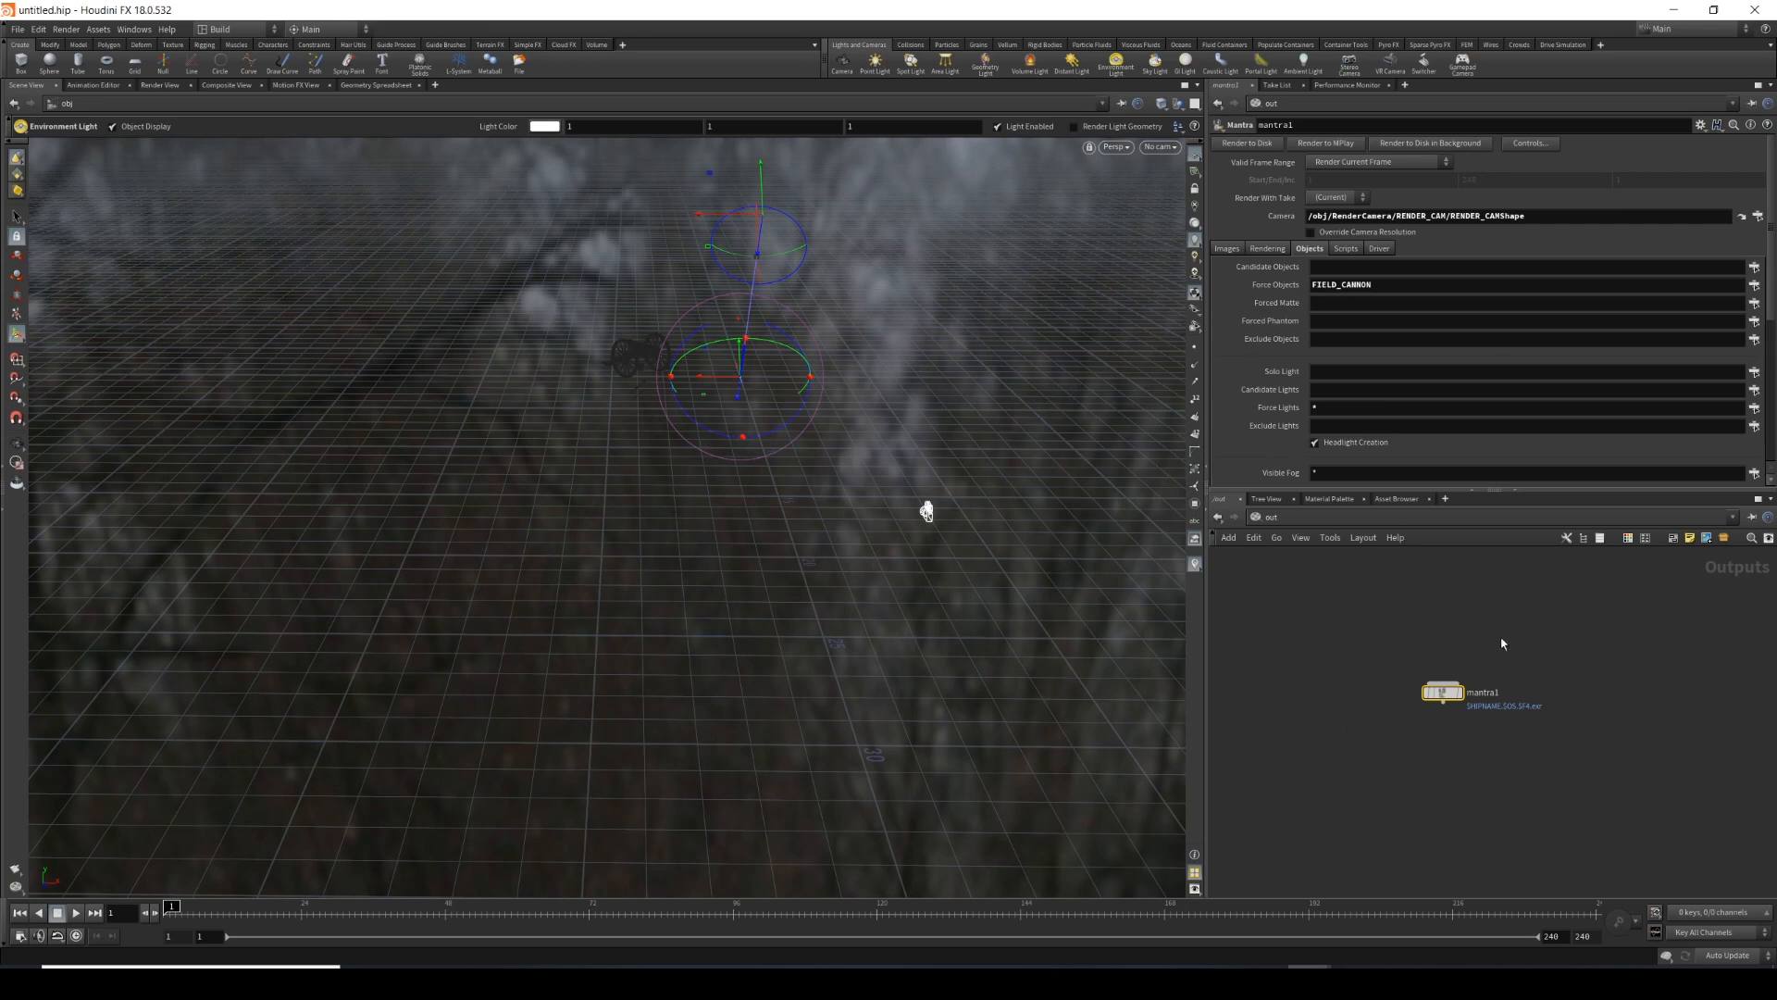
# Check the Mantra node's image output settings, return to the out network and start a preview render of mantra1.
pyautogui.click(1228, 248)
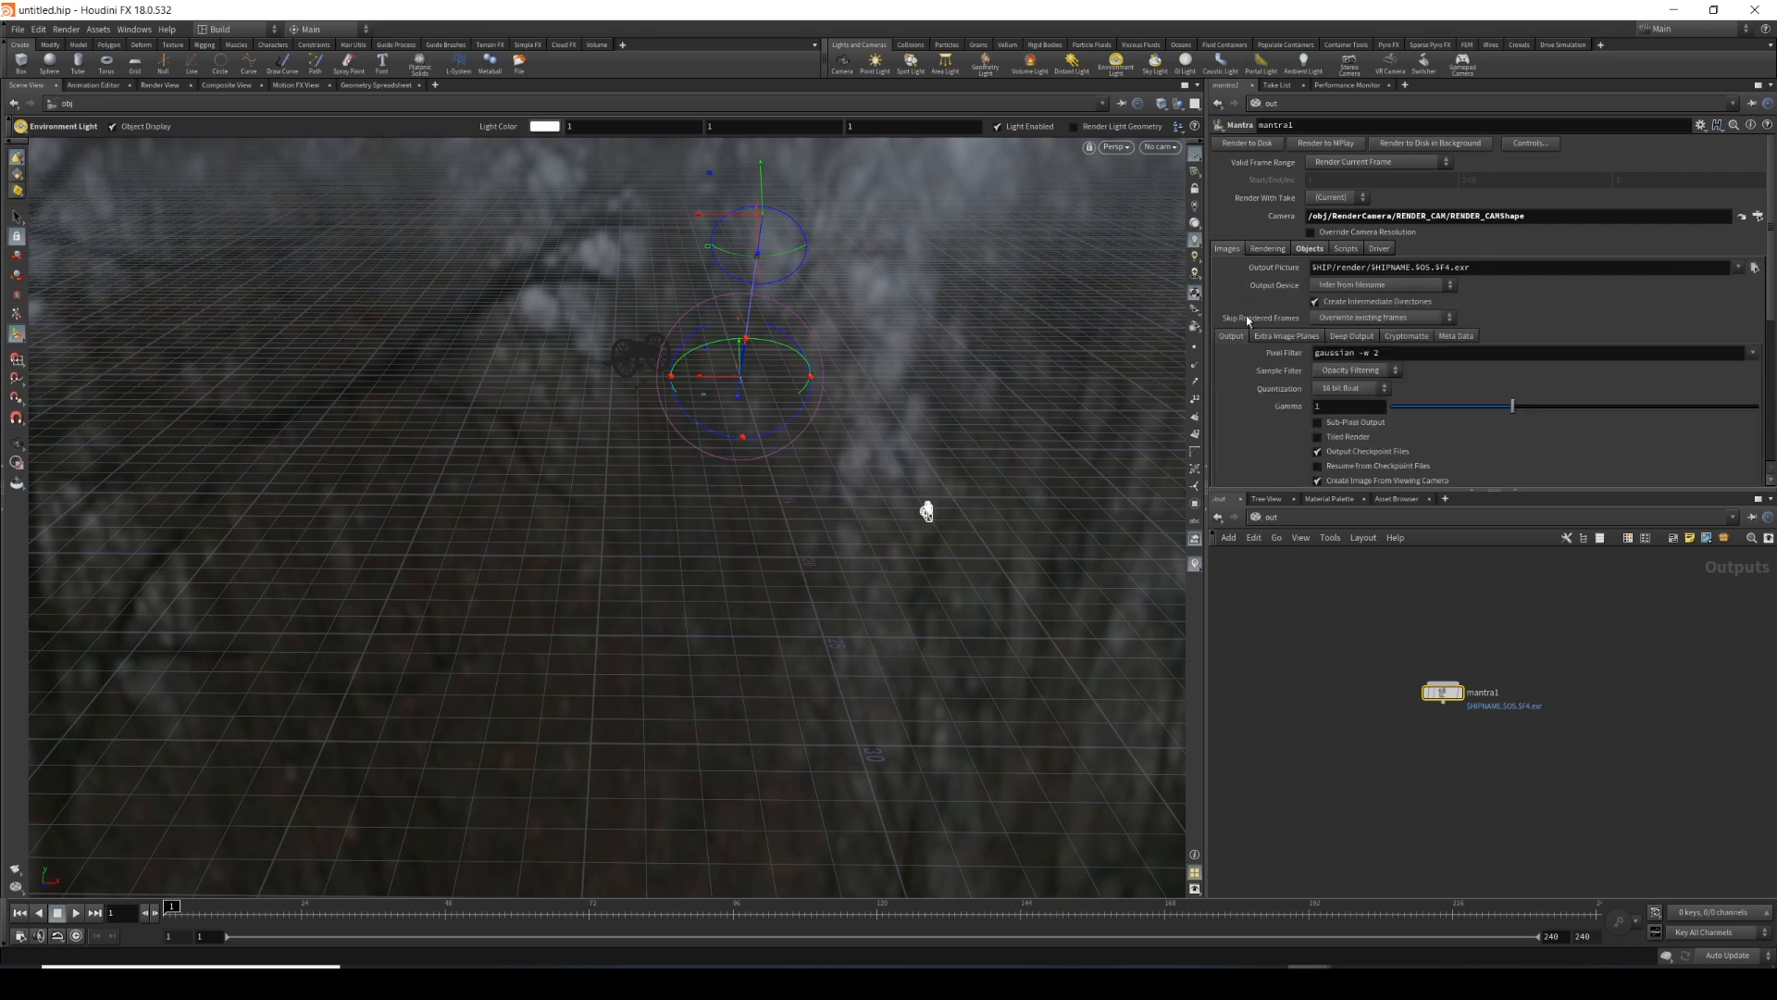
pyautogui.scroll(-1, 1249, 278)
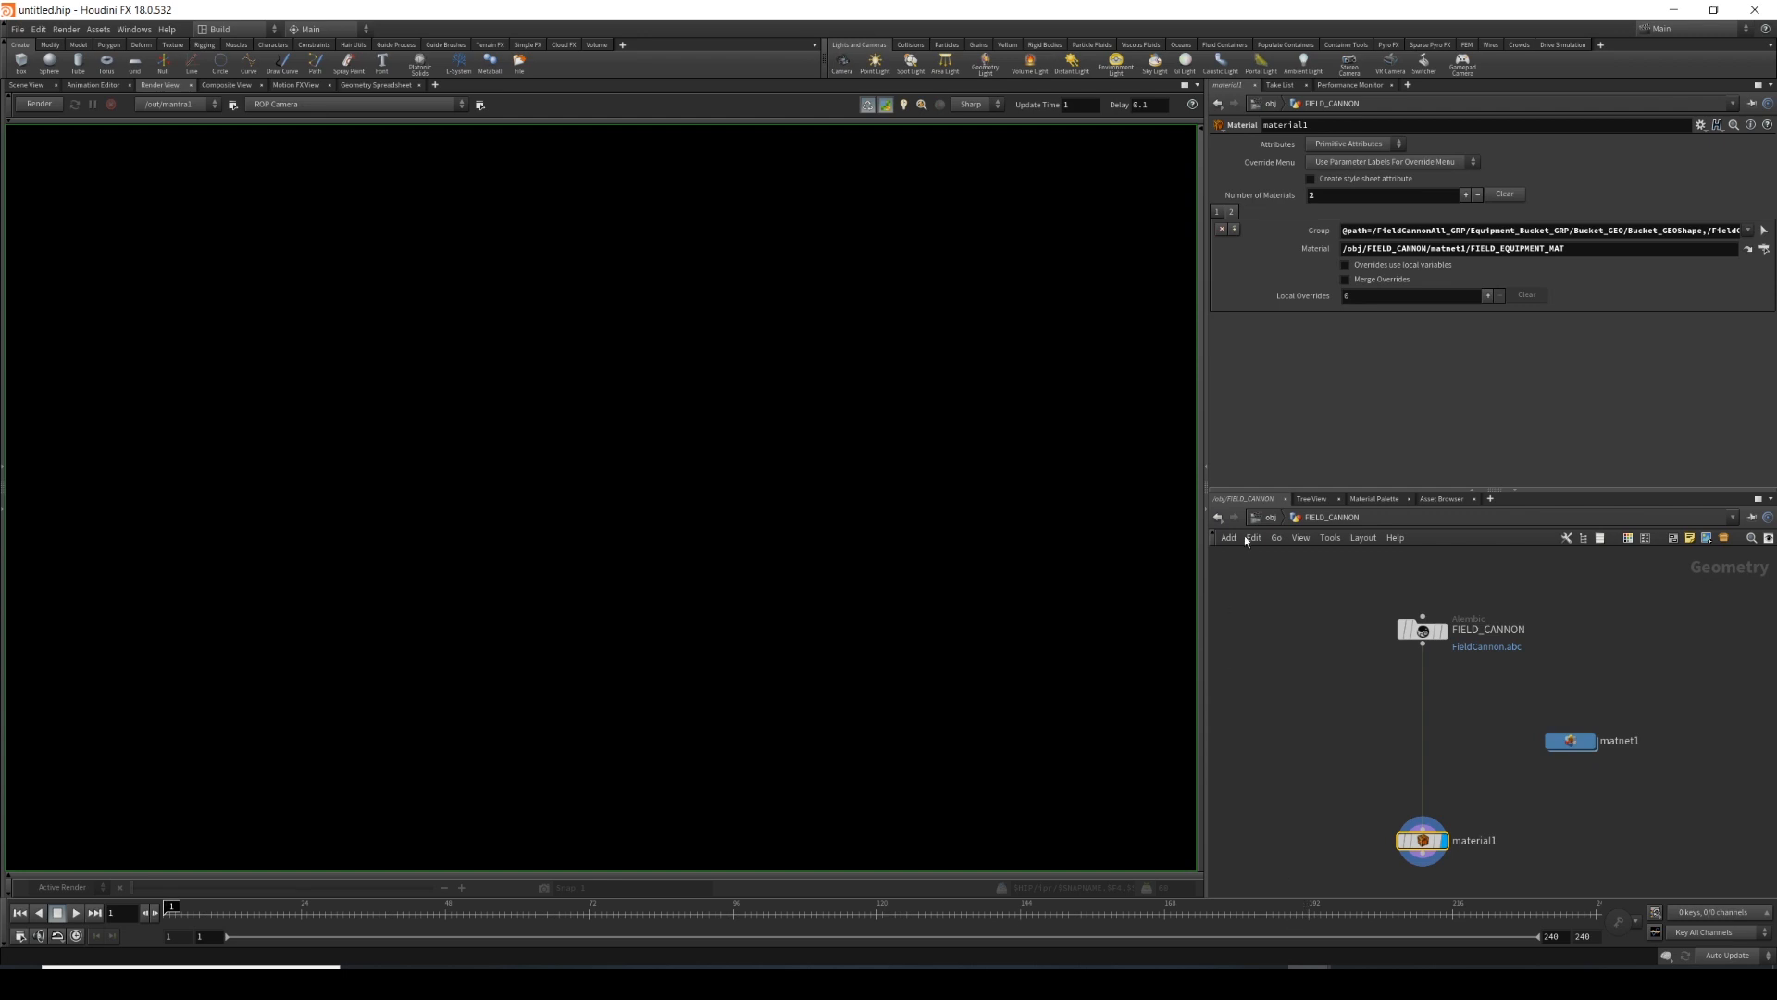
pyautogui.click(1269, 518)
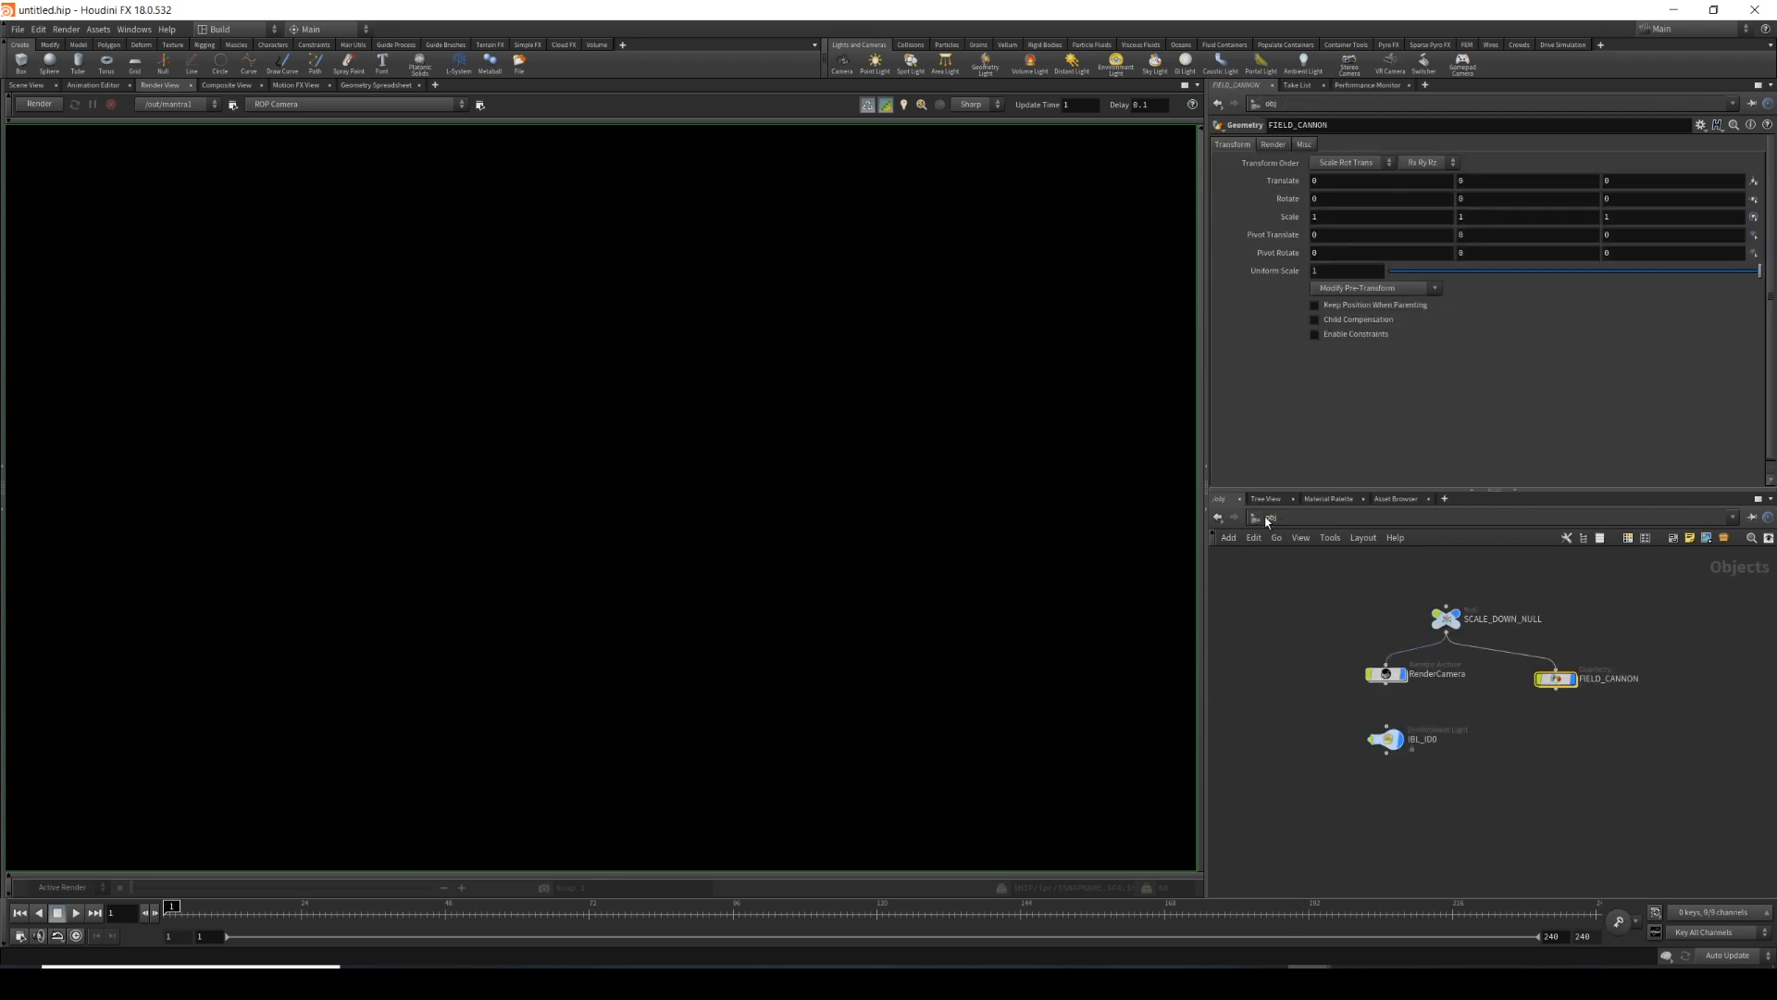
pyautogui.click(1269, 517)
pyautogui.click(1307, 598)
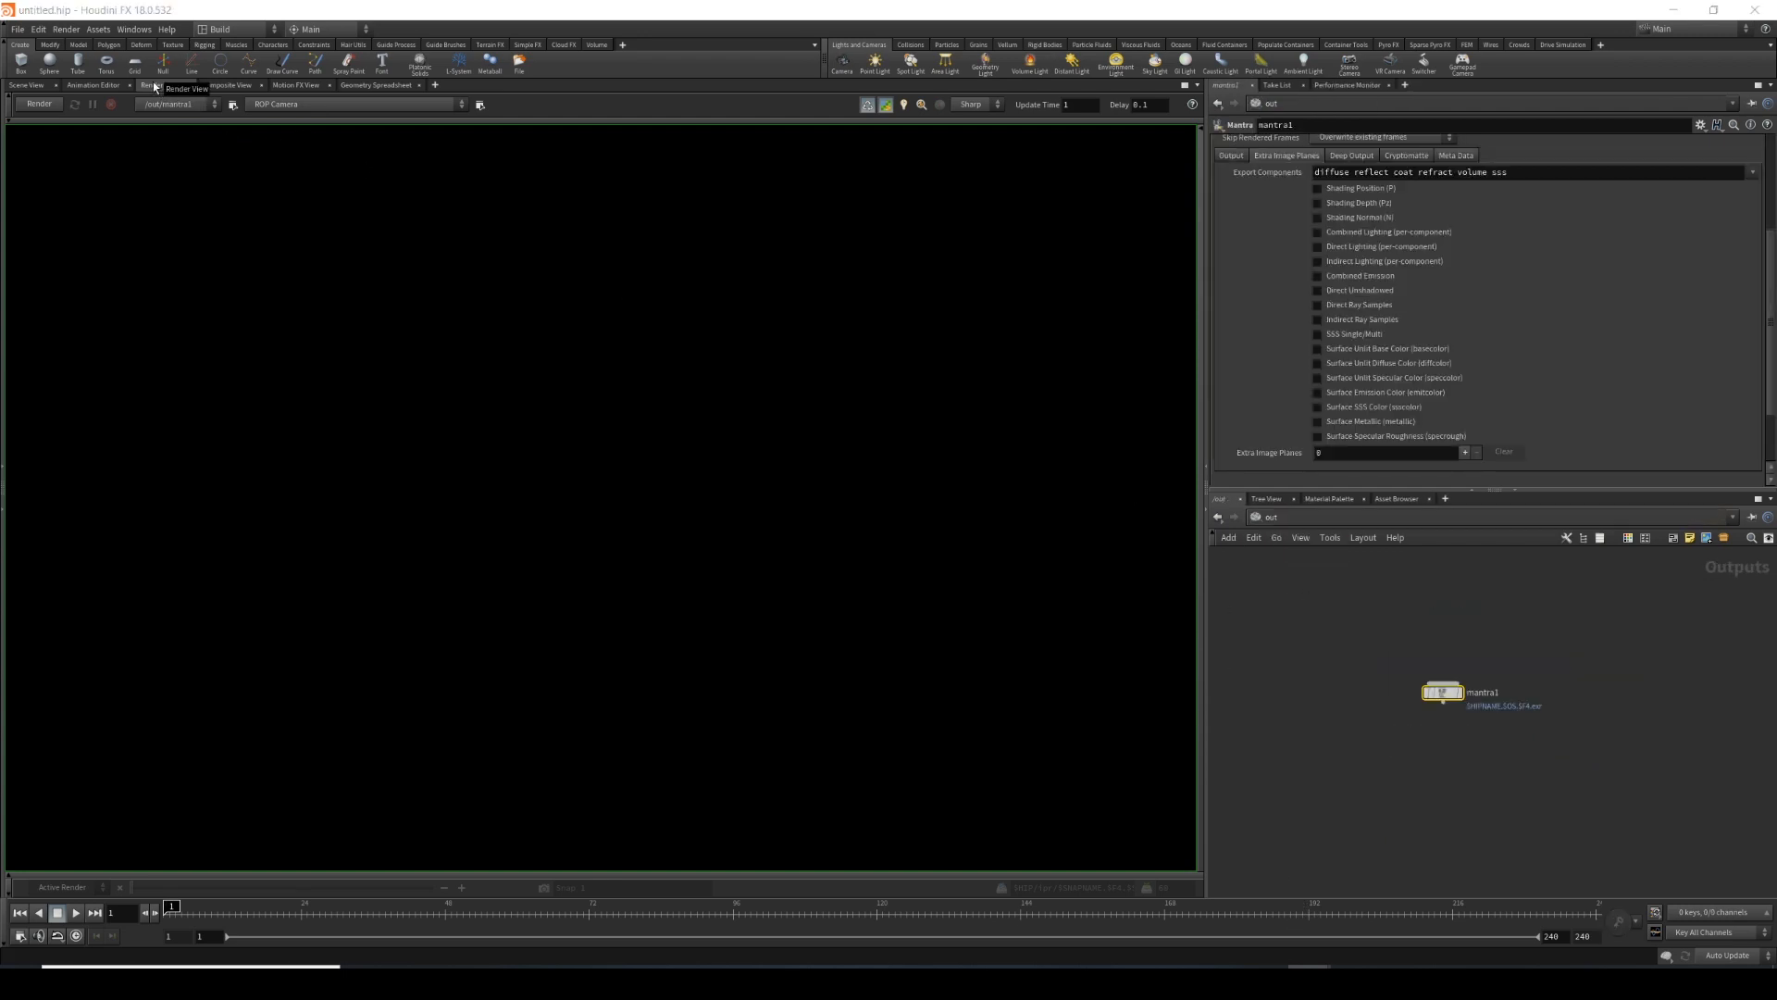
pyautogui.click(38, 103)
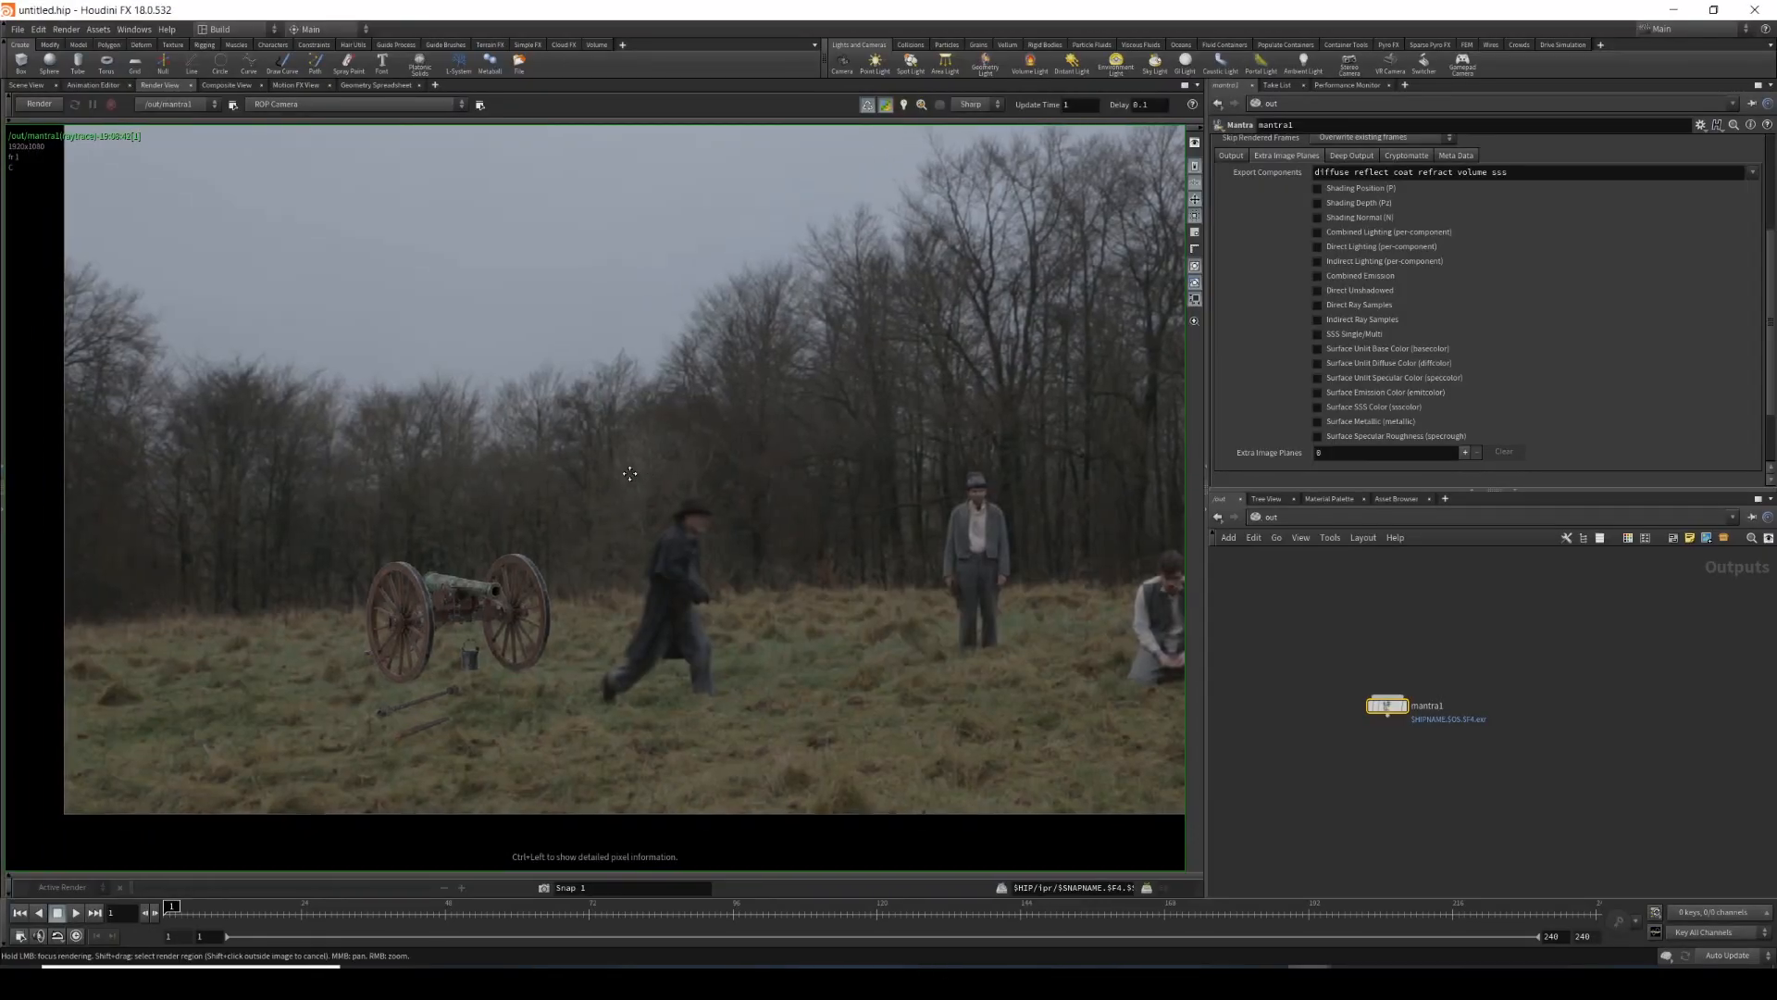
# Examine up close how the rendered cannon sits in the live-action plate.
pyautogui.press('super')
pyautogui.moveTo(605, 504); pyautogui.dragTo(690, 706, button='middle')
pyautogui.scroll(2, 503, 575)
pyautogui.moveTo(578, 722); pyautogui.dragTo(448, 516, button='middle')
pyautogui.scroll(3, 493, 461)
pyautogui.scroll(-2, 508, 465)
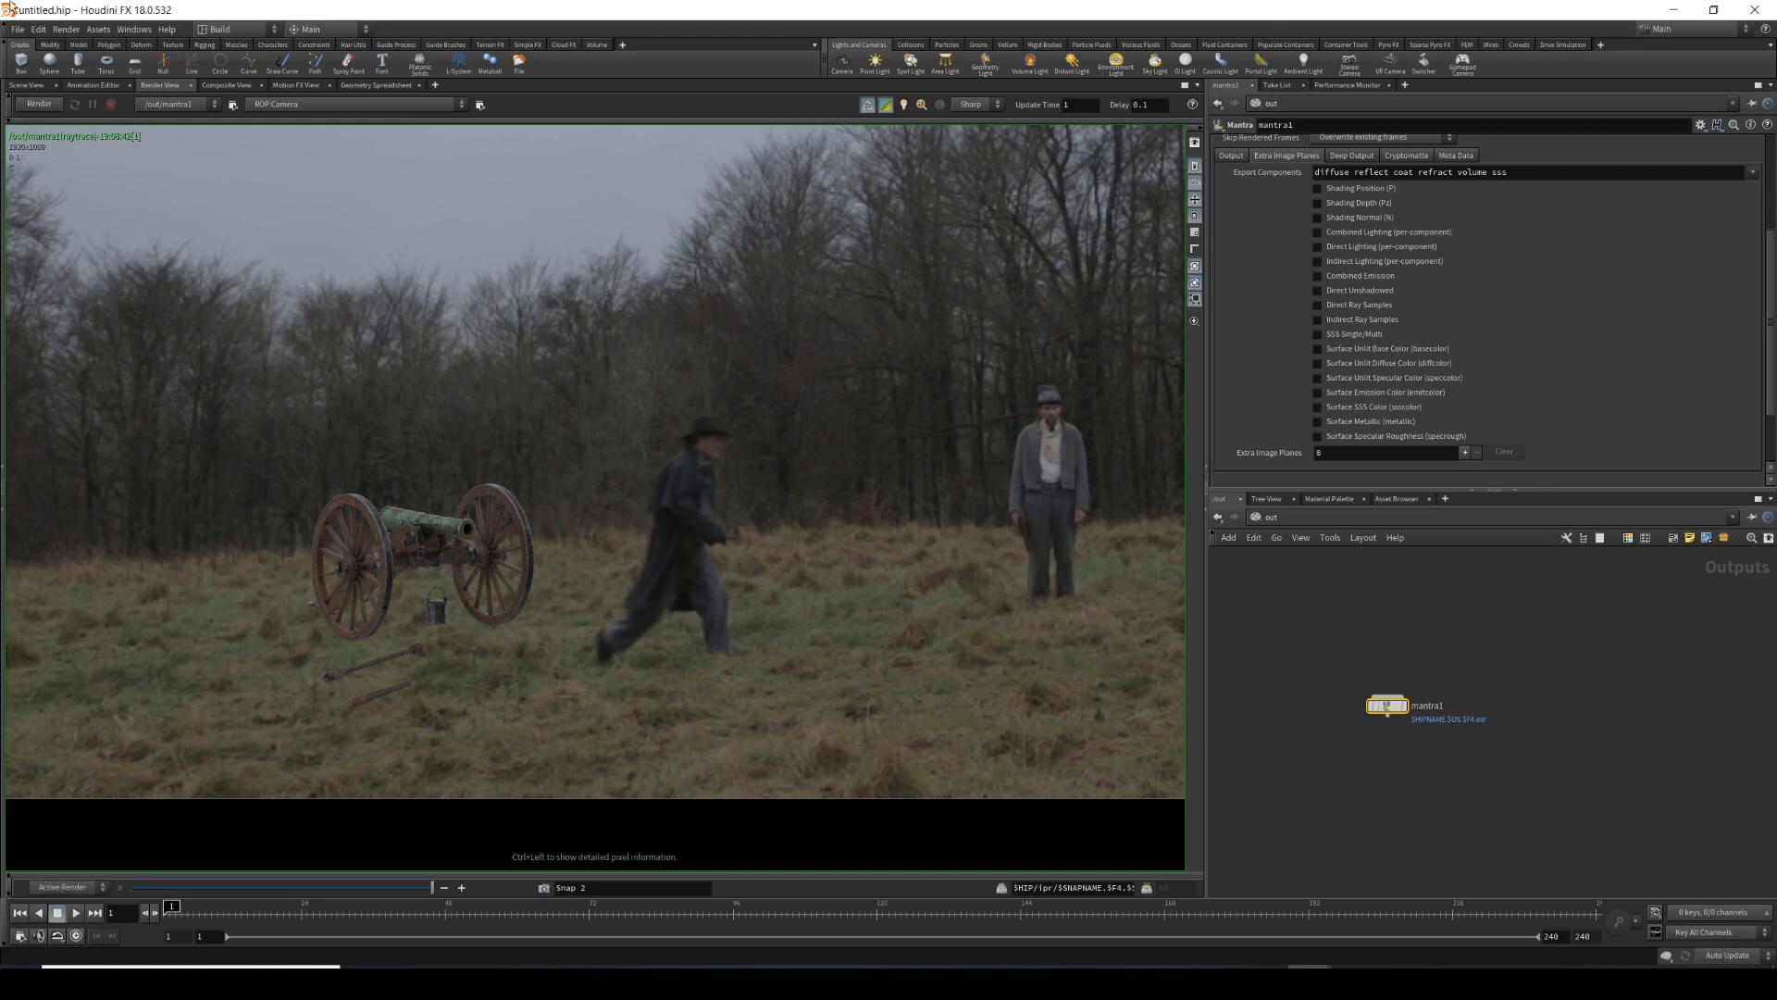
# Open the object network and set the IBL_ID0 environment light's exposure to -1.
pyautogui.moveTo(471, 396); pyautogui.dragTo(523, 413, button='middle')
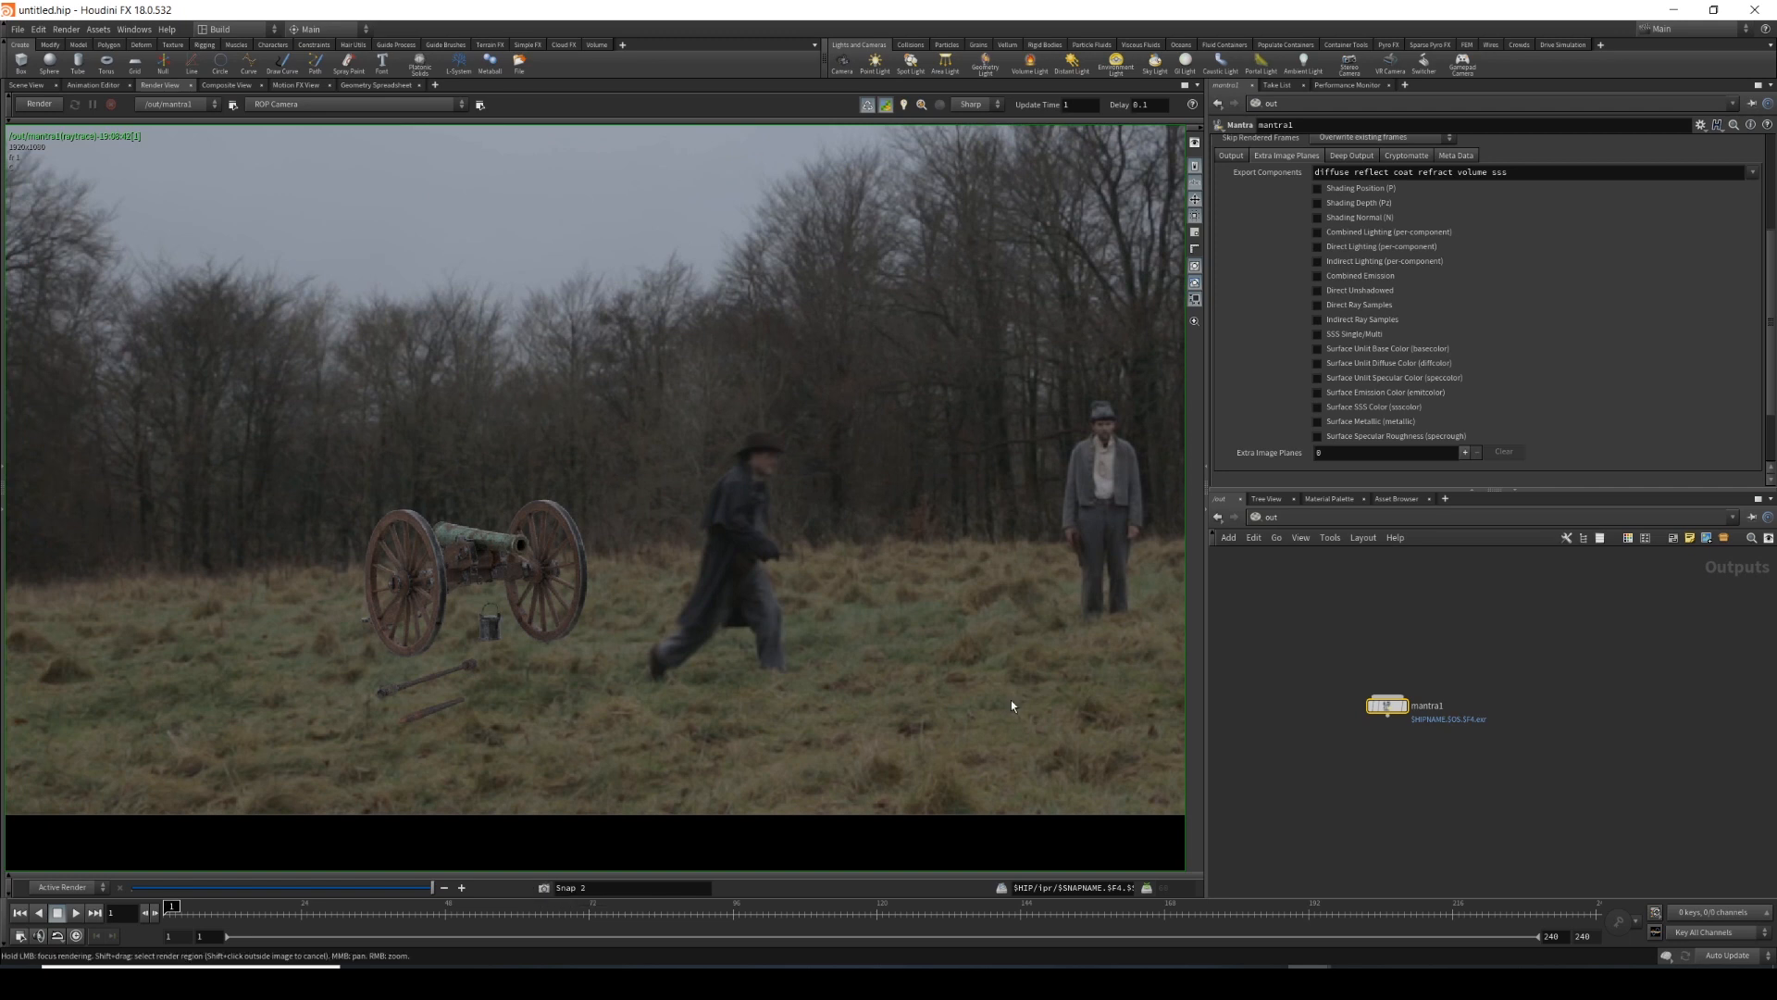
pyautogui.click(1285, 517)
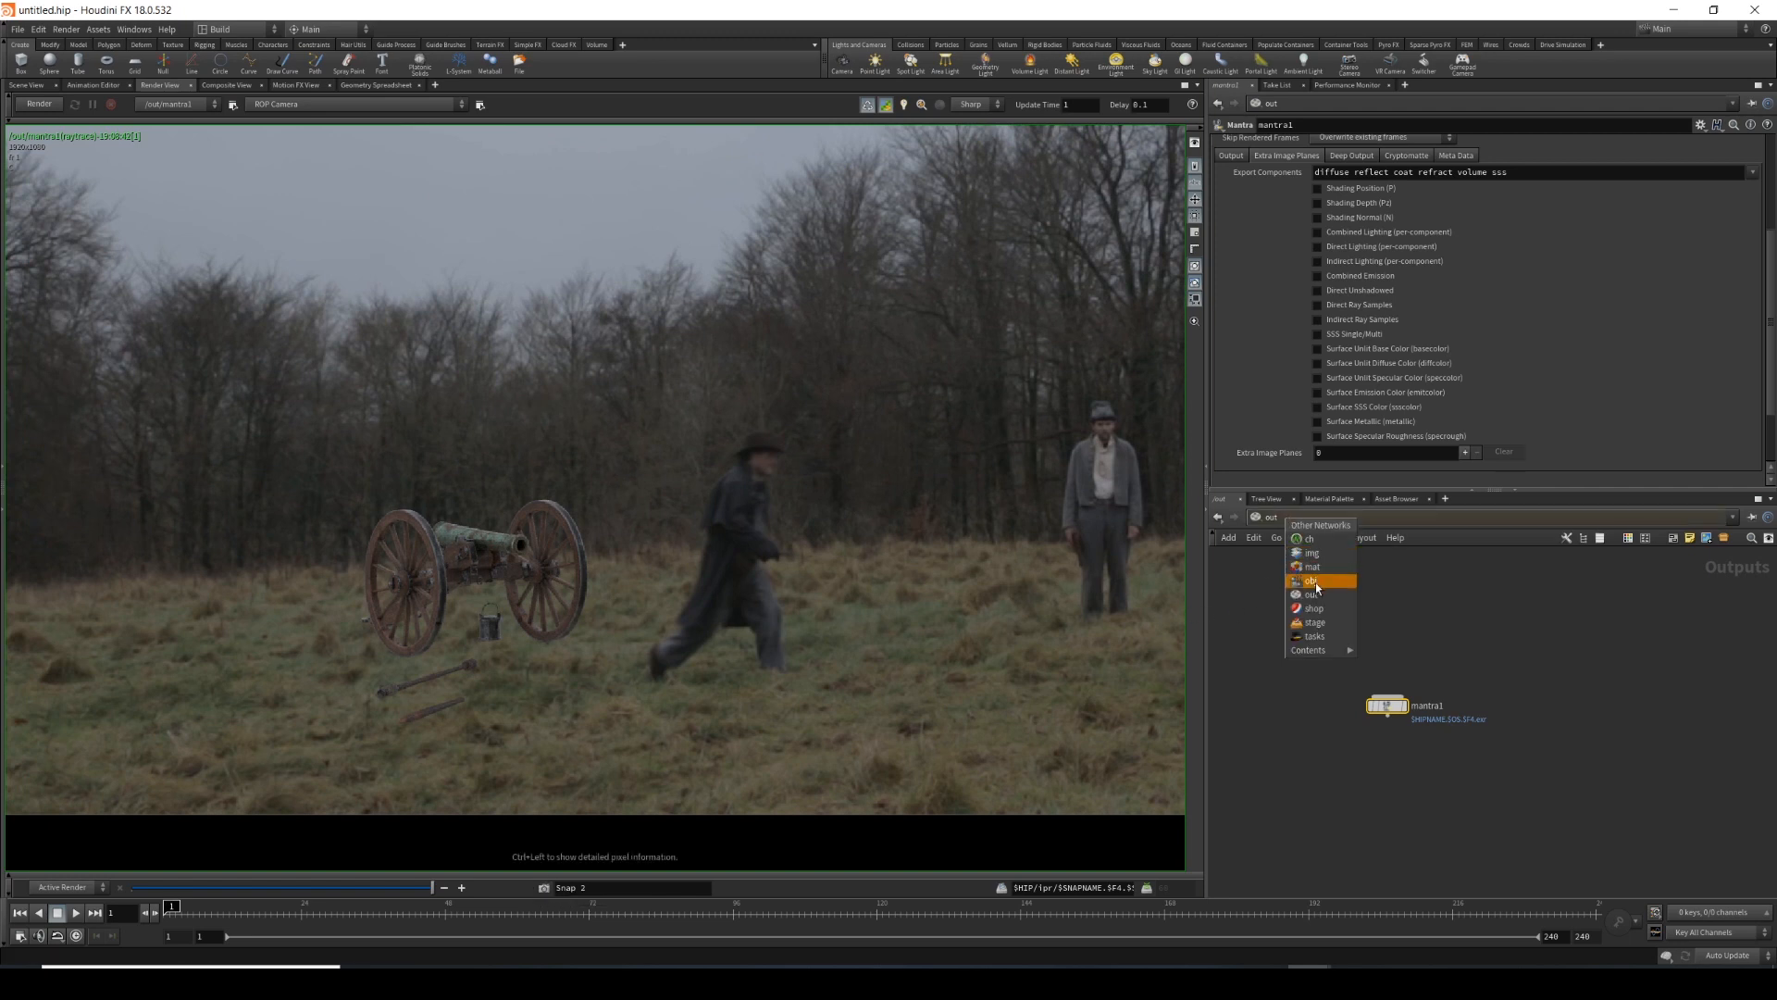
pyautogui.click(1311, 581)
pyautogui.click(1386, 739)
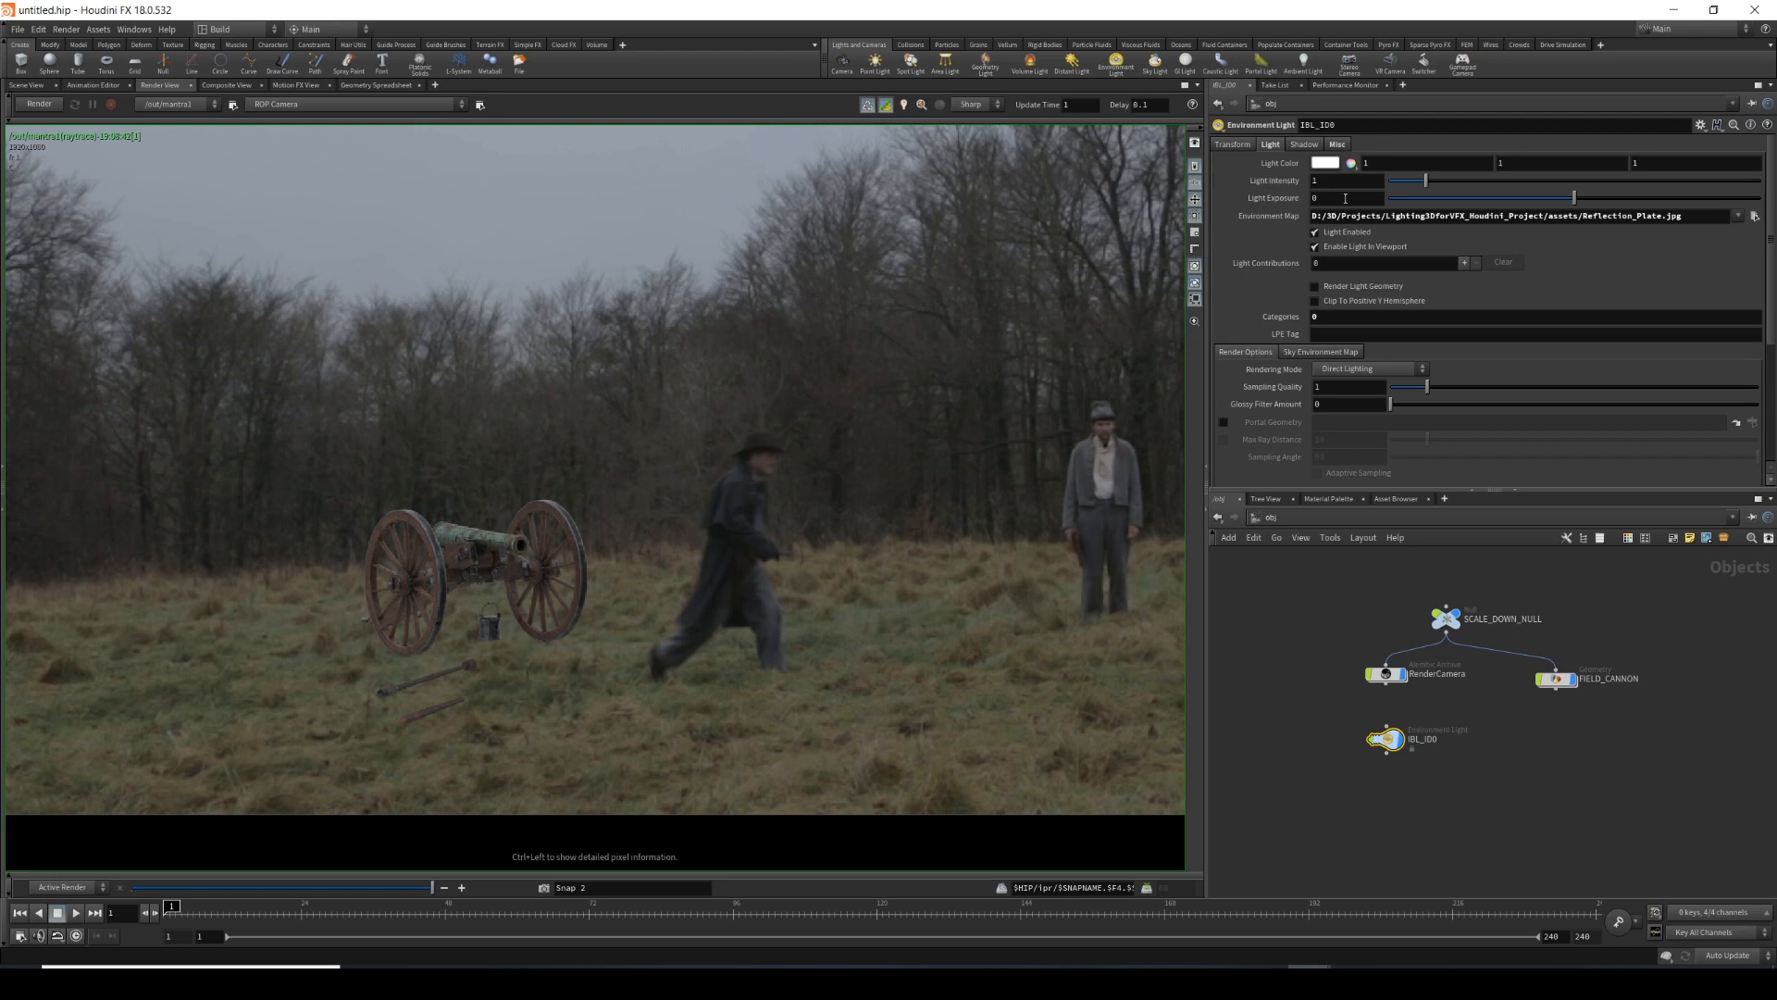
pyautogui.click(1344, 198)
pyautogui.write('-1')
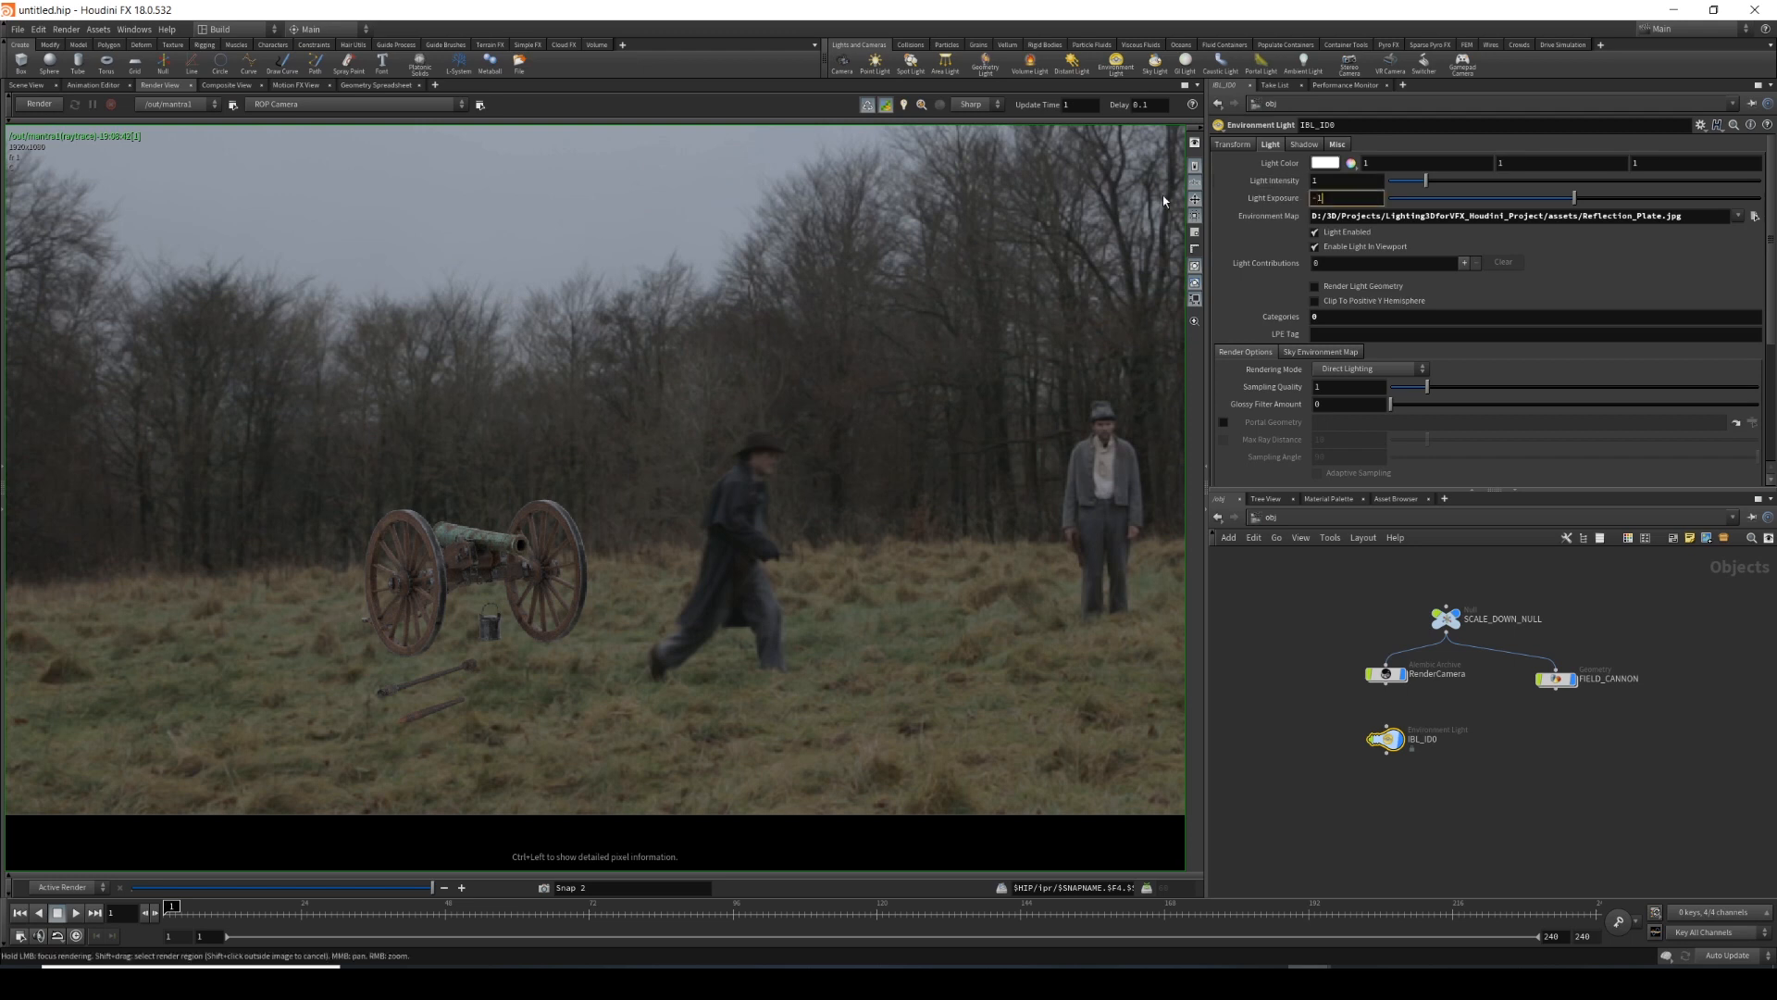
pyautogui.press('Return')
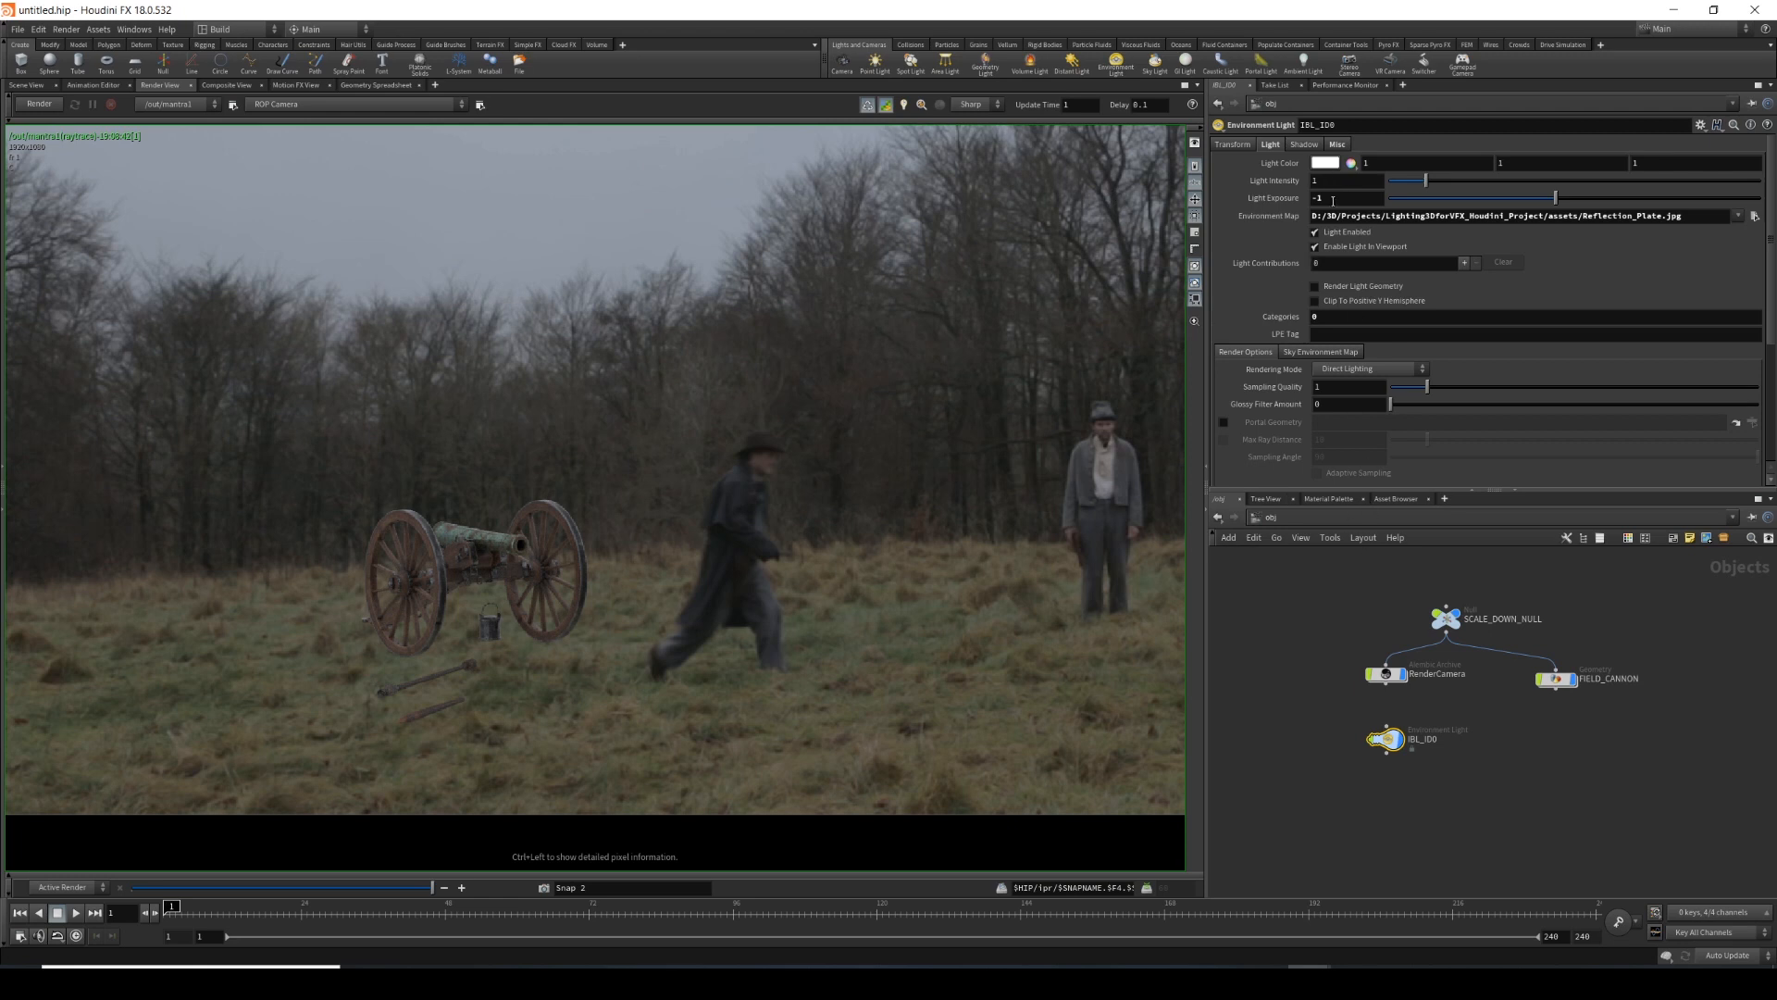
# Add a new light below the environment light and name it KEY_LGT_ID01.
pyautogui.moveTo(1434, 803); pyautogui.dragTo(1412, 780, button='middle')
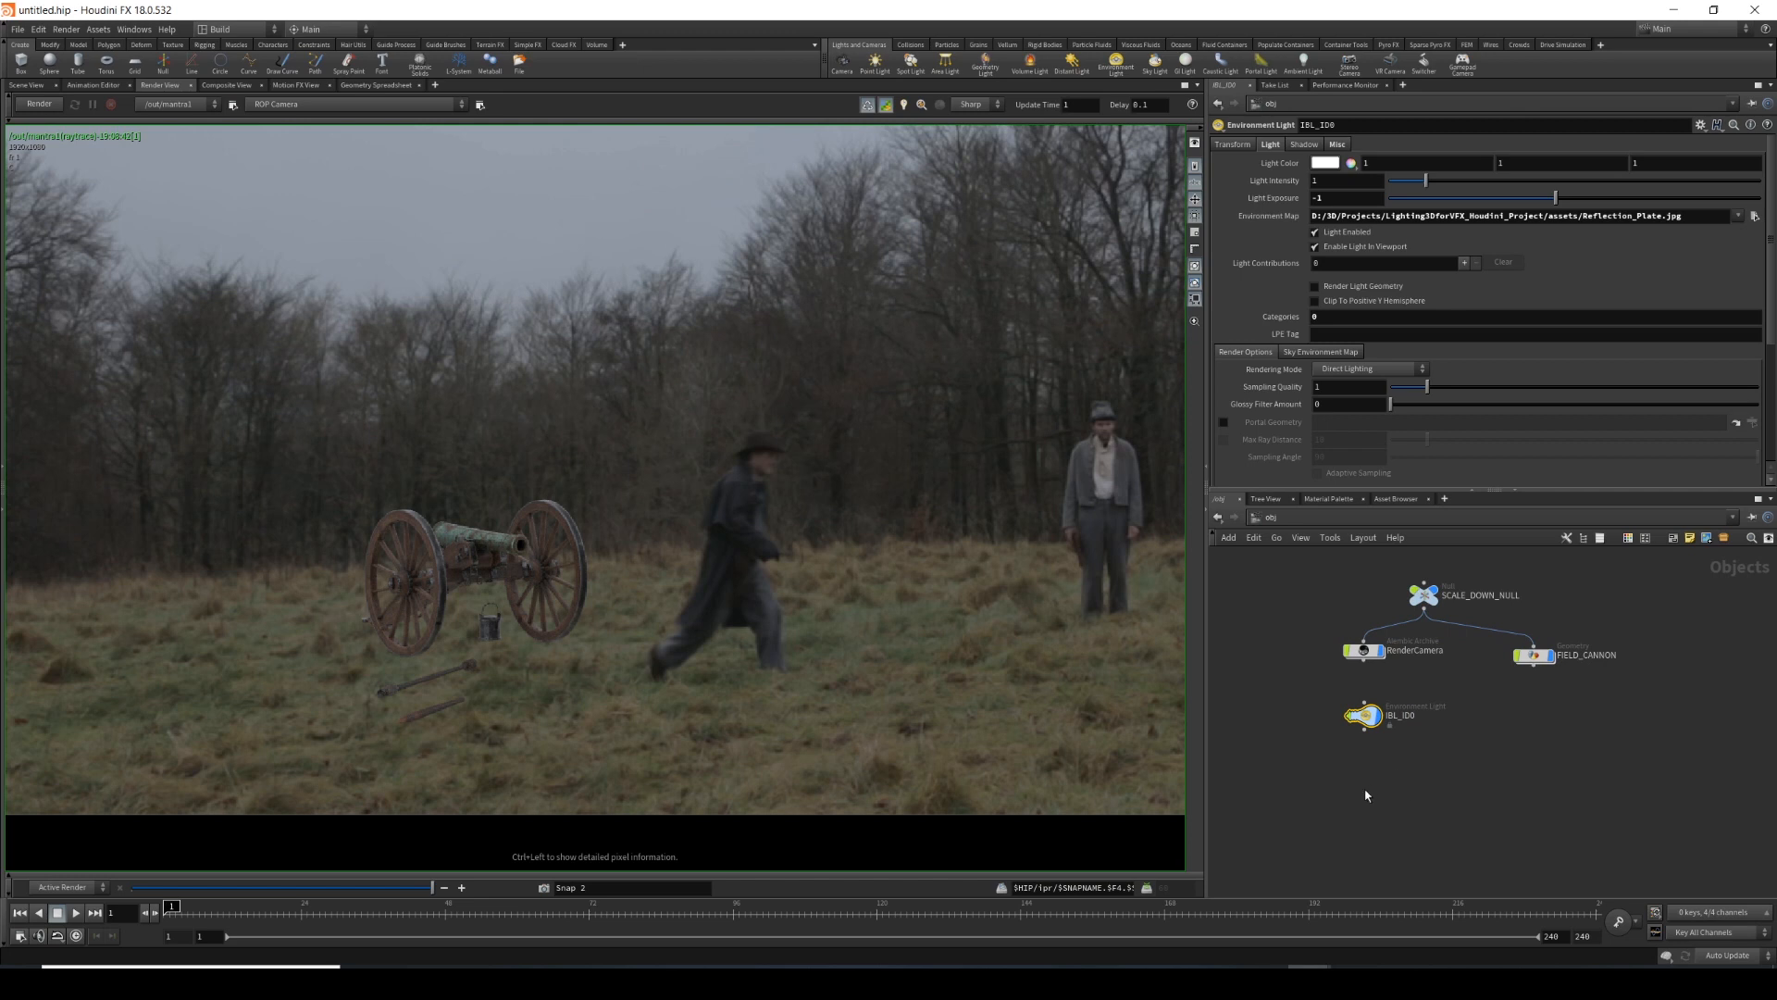
pyautogui.press('Tab')
pyautogui.write('light')
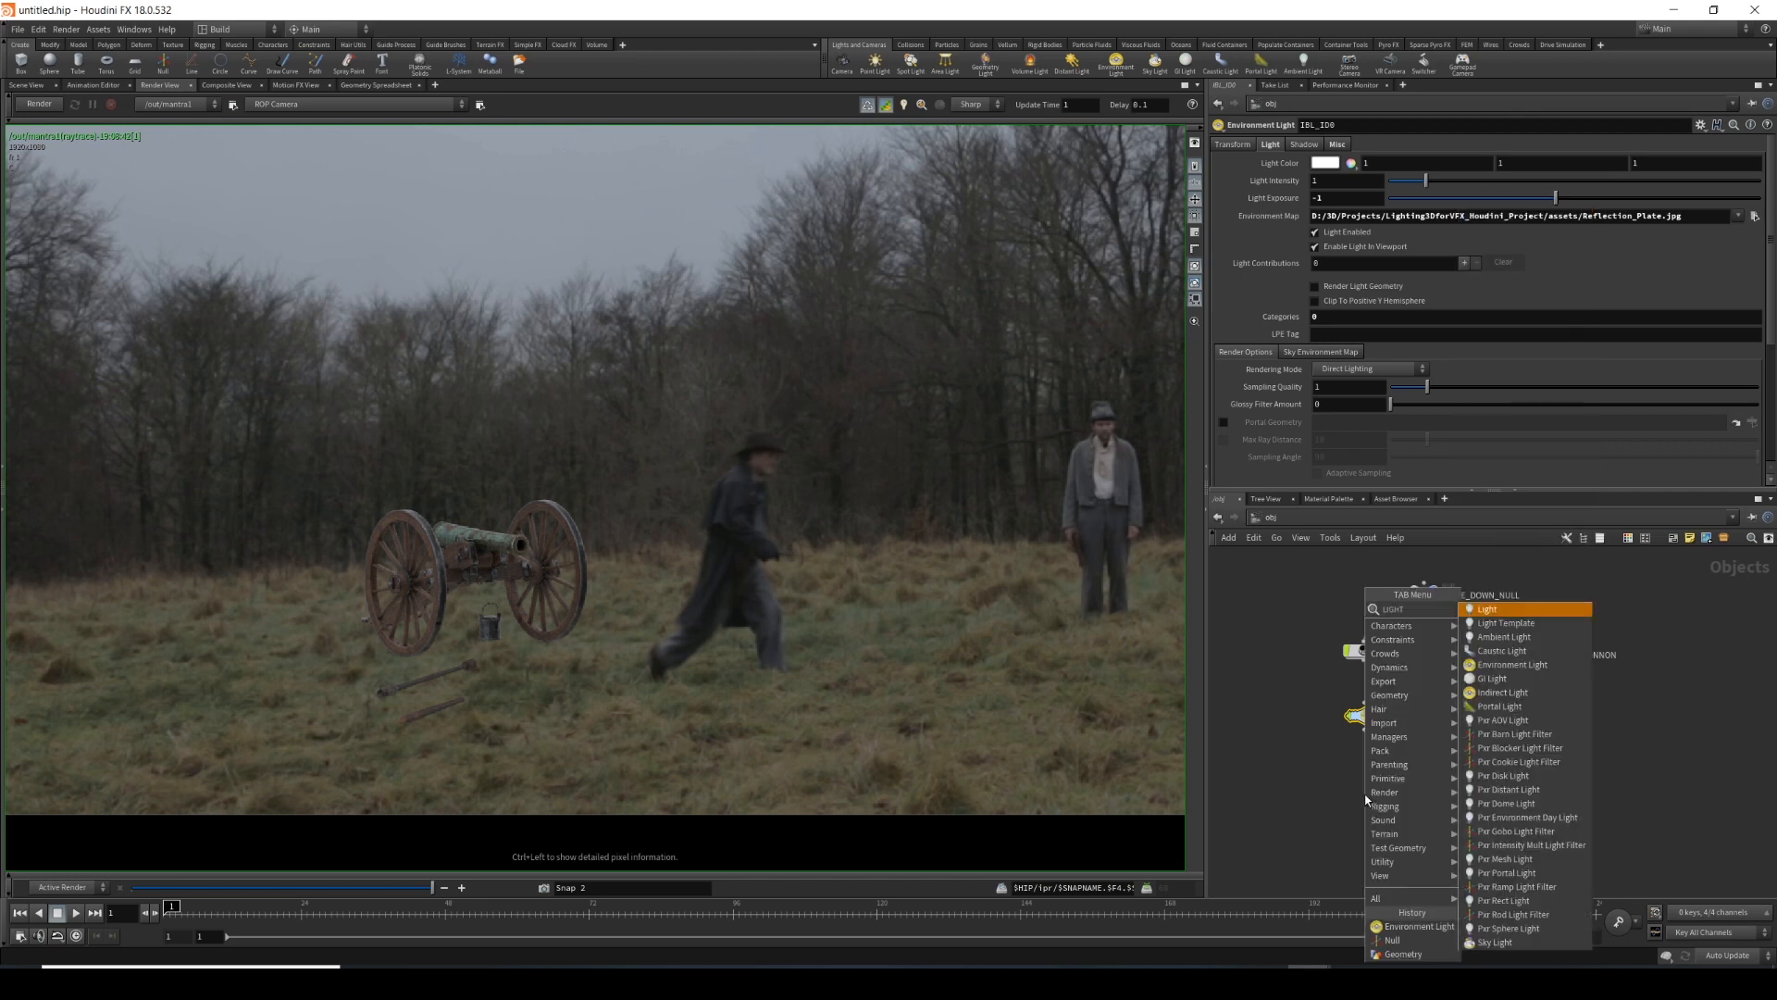
pyautogui.press('Return')
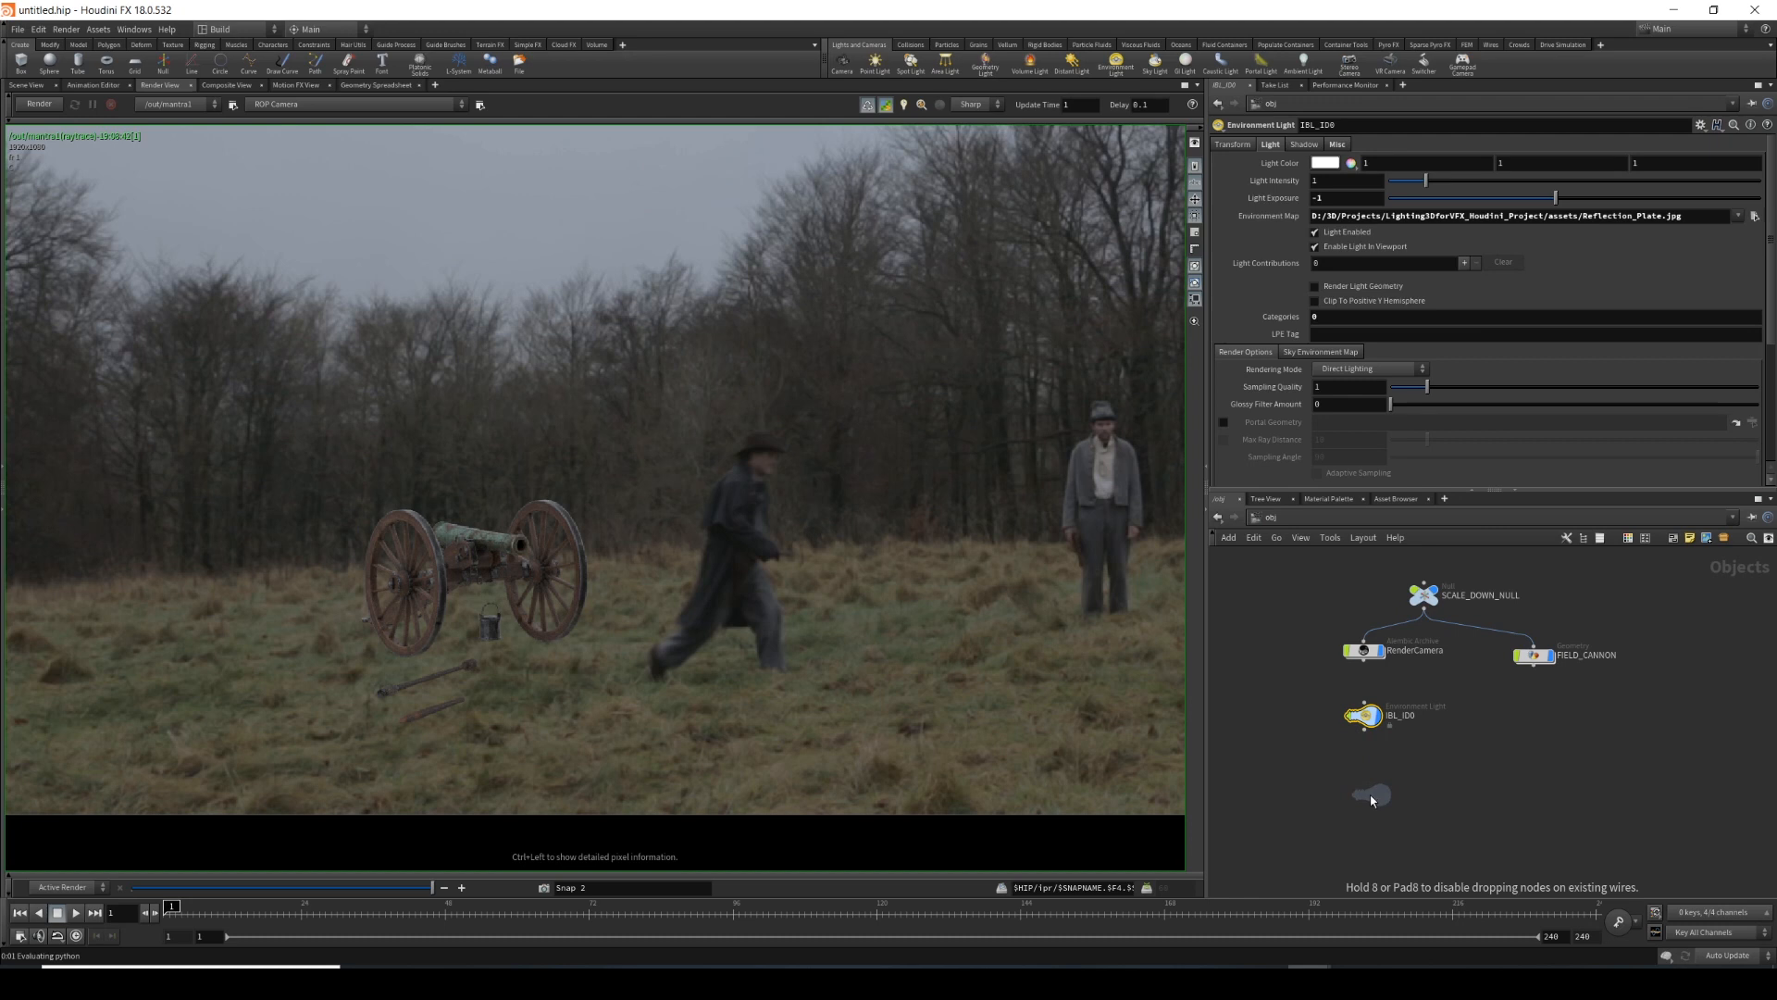
pyautogui.click(1374, 803)
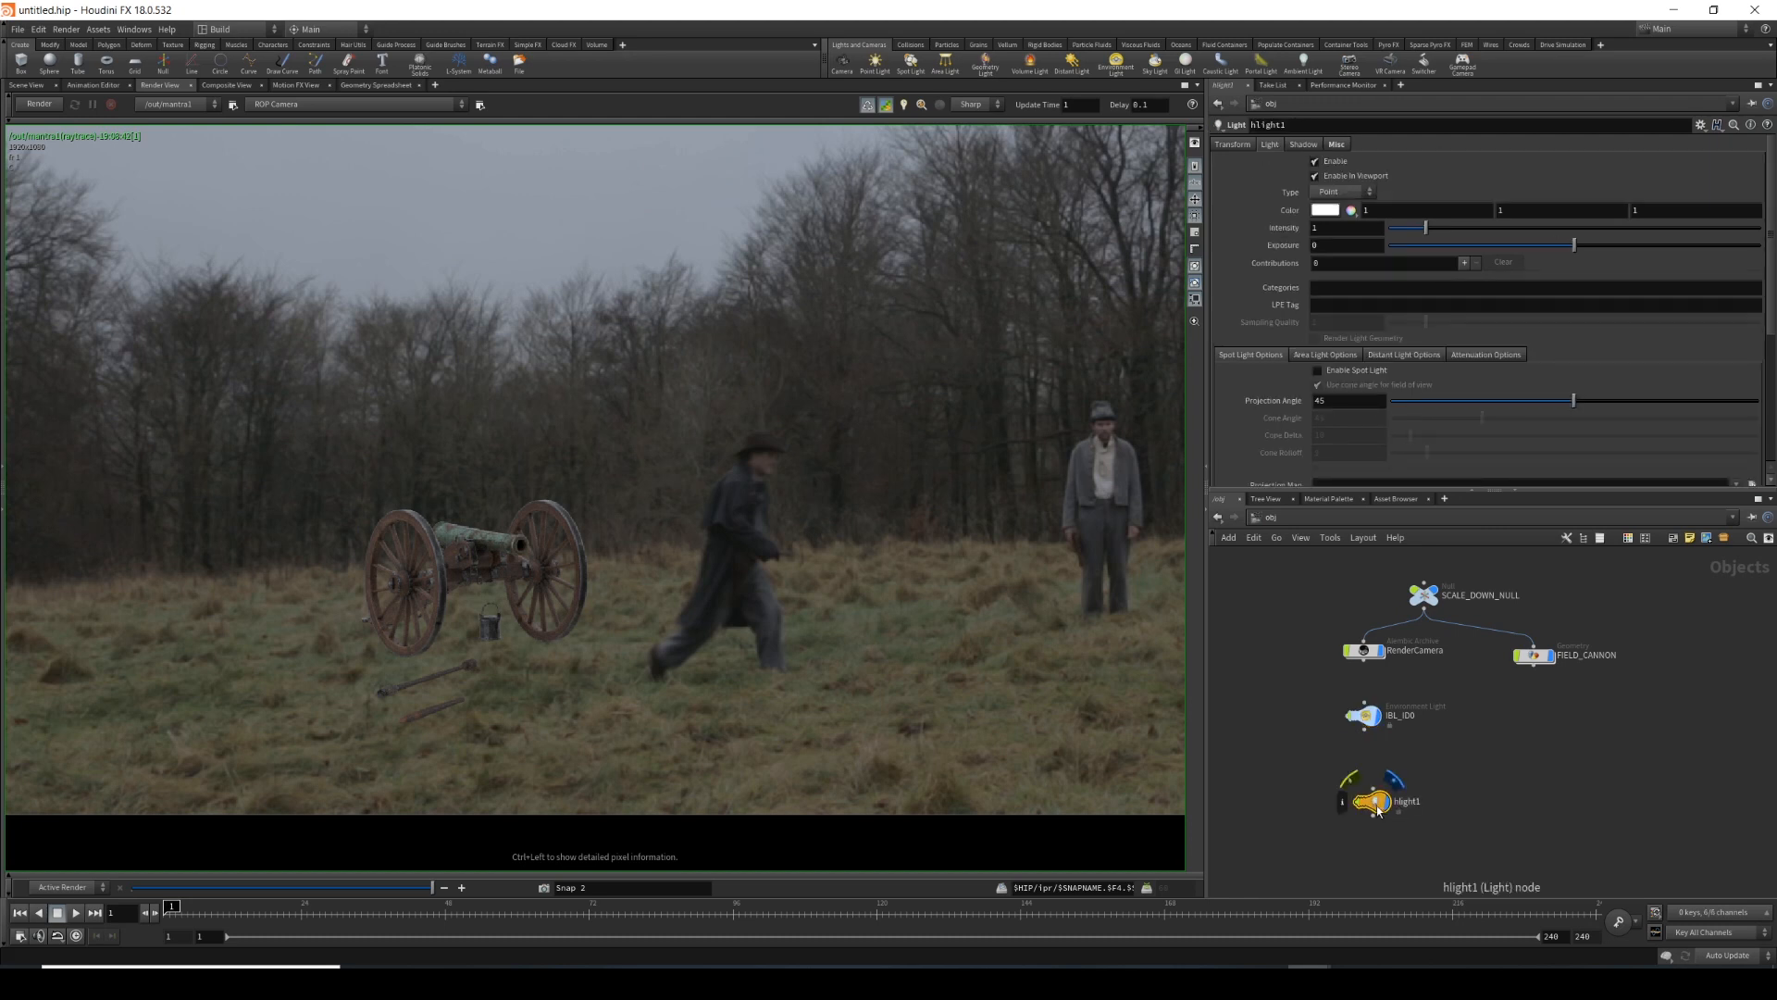
pyautogui.doubleClick(1404, 792)
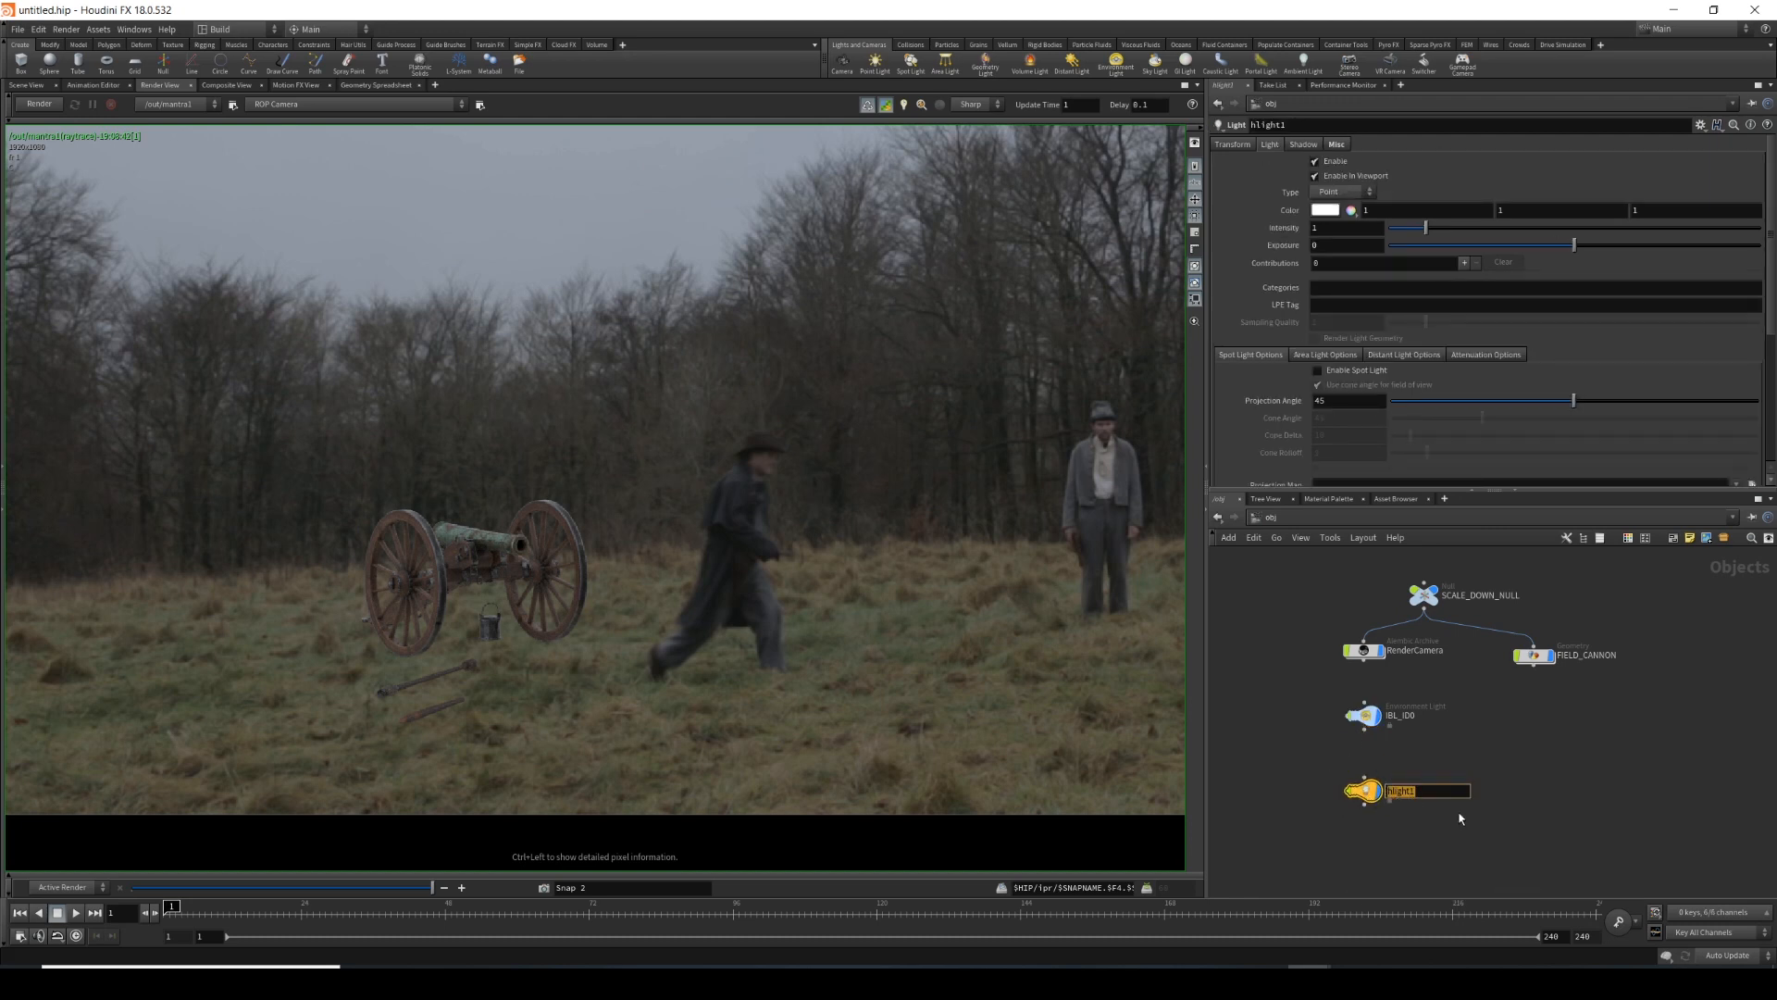
pyautogui.write('KEY_LGT_ID01')
pyautogui.press('Return')
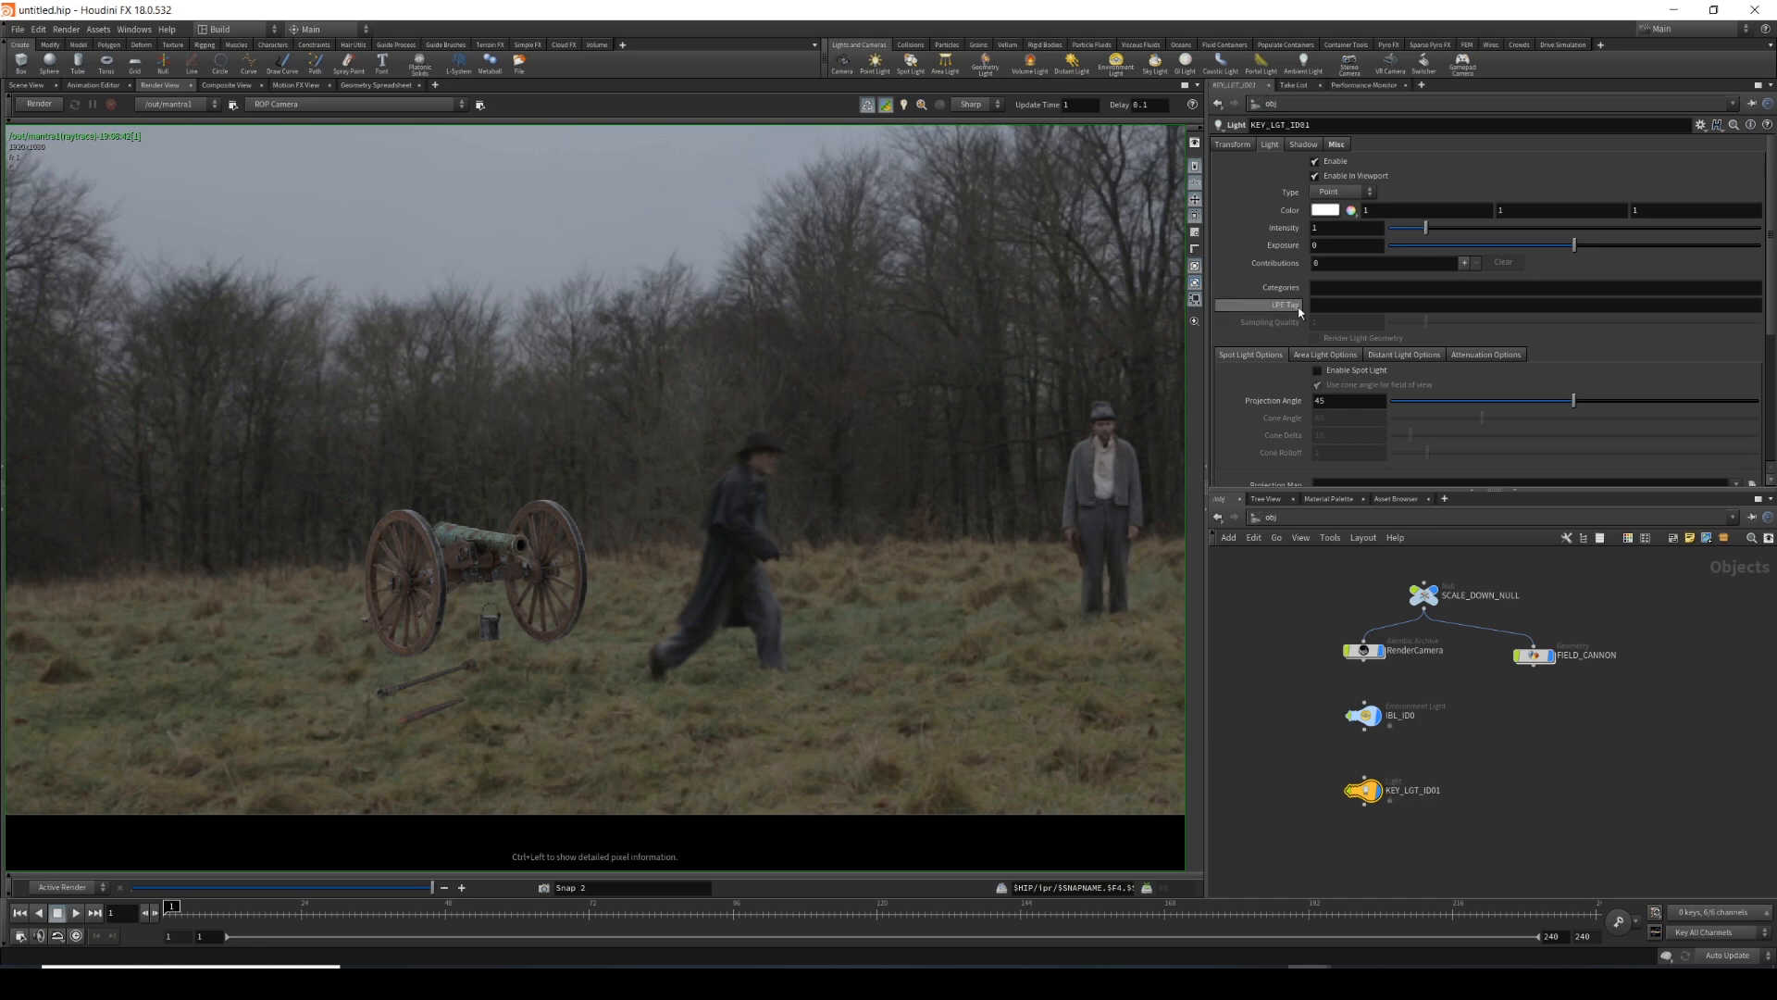
# Set the key light's category to 1 and change its light type to Disk.
pyautogui.click(1339, 293)
pyautogui.write('1')
pyautogui.press('Return')
pyautogui.click(1323, 193)
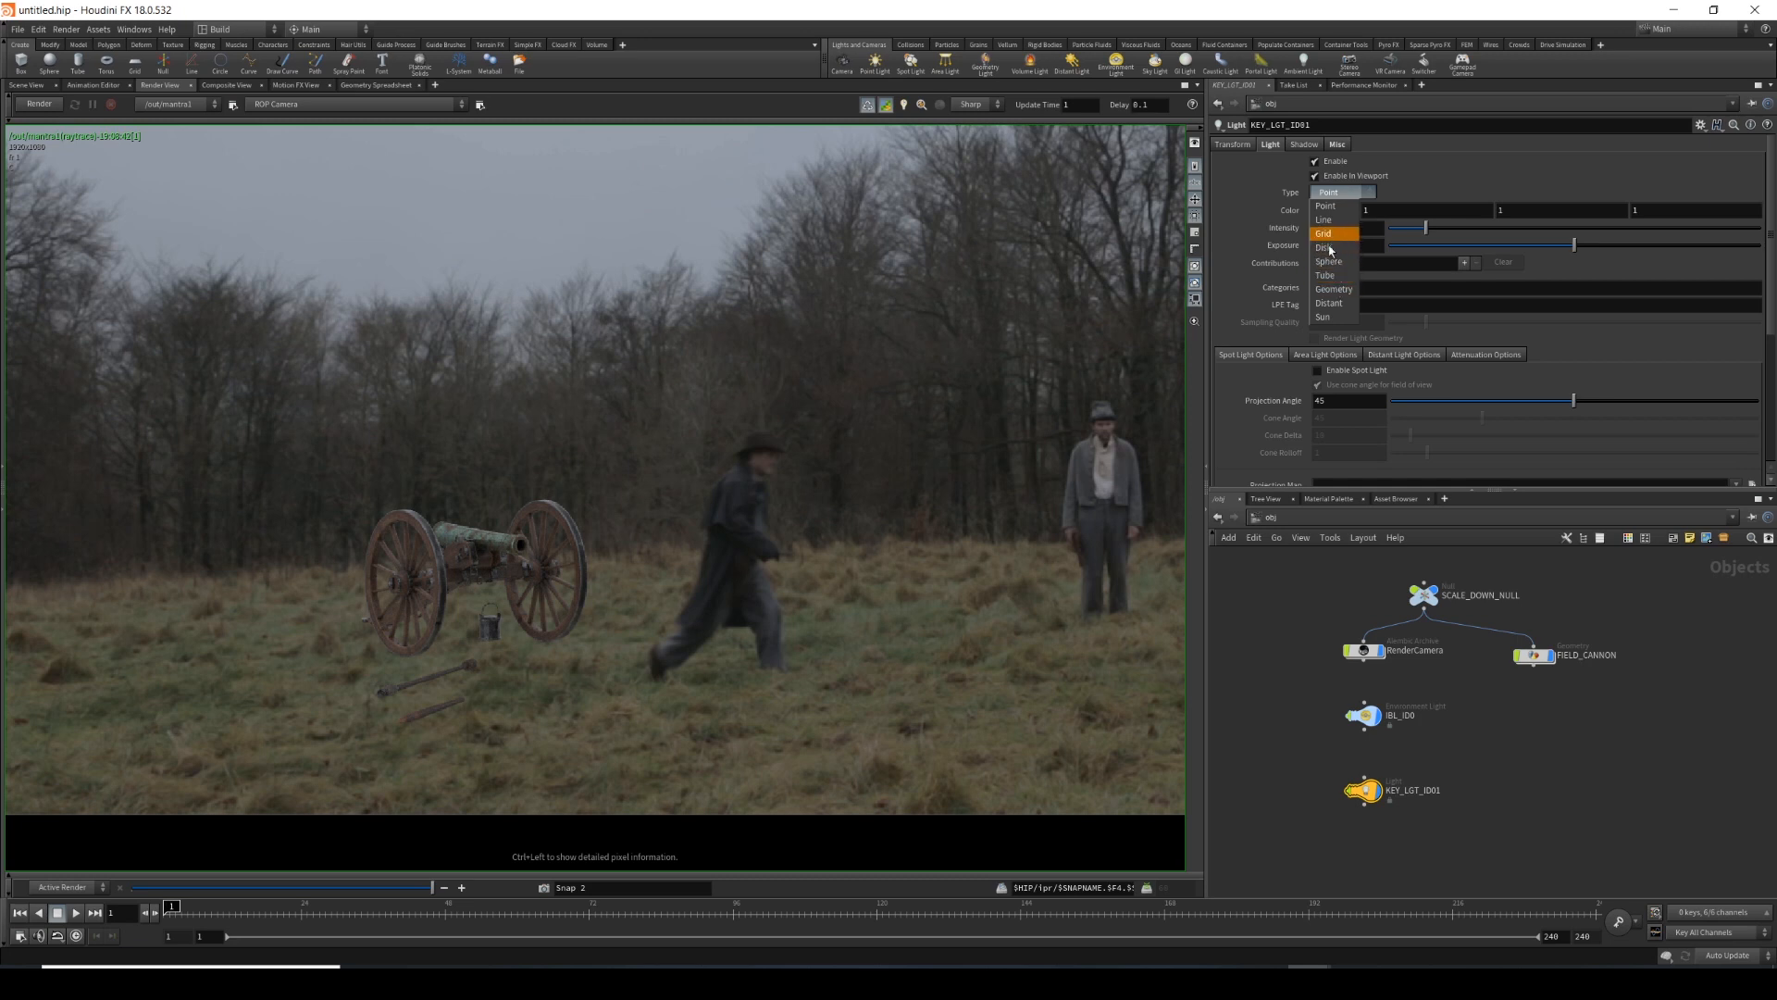
pyautogui.click(1332, 246)
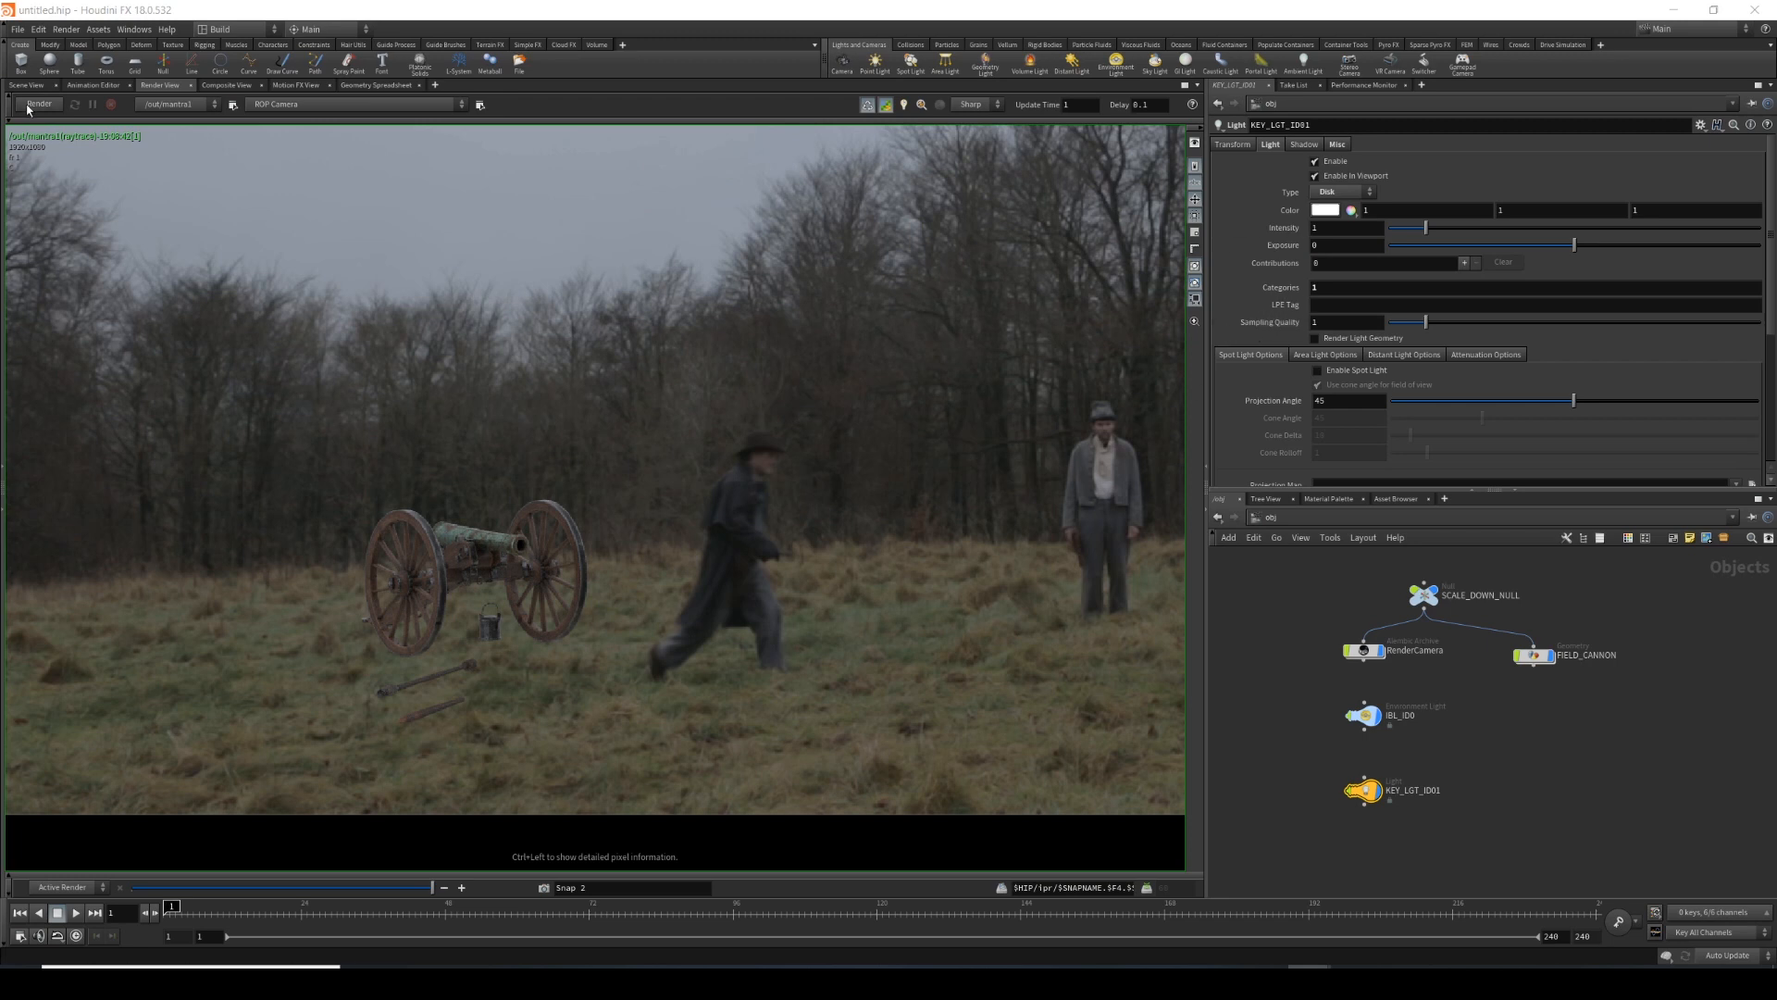
# In the scene view, move the key light away from the origin and the cannon.
pyautogui.click(32, 87)
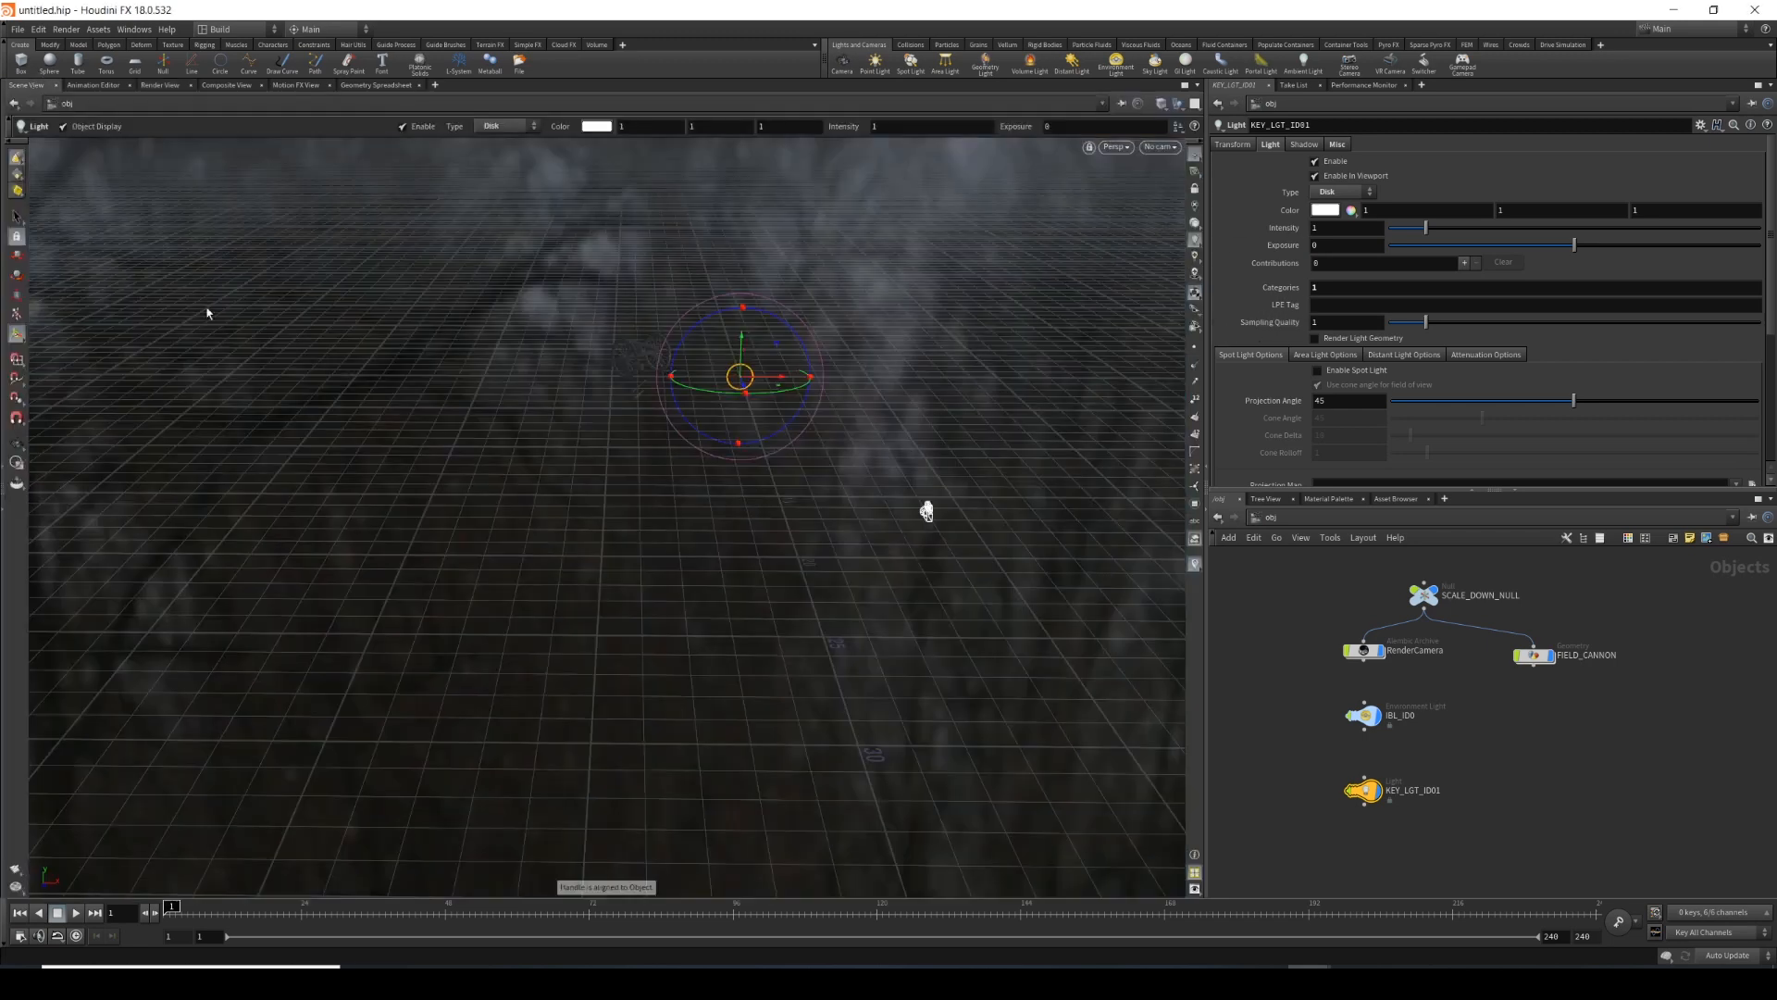
pyautogui.moveTo(847, 534); pyautogui.dragTo(505, 545)
pyautogui.moveTo(774, 480); pyautogui.dragTo(972, 539)
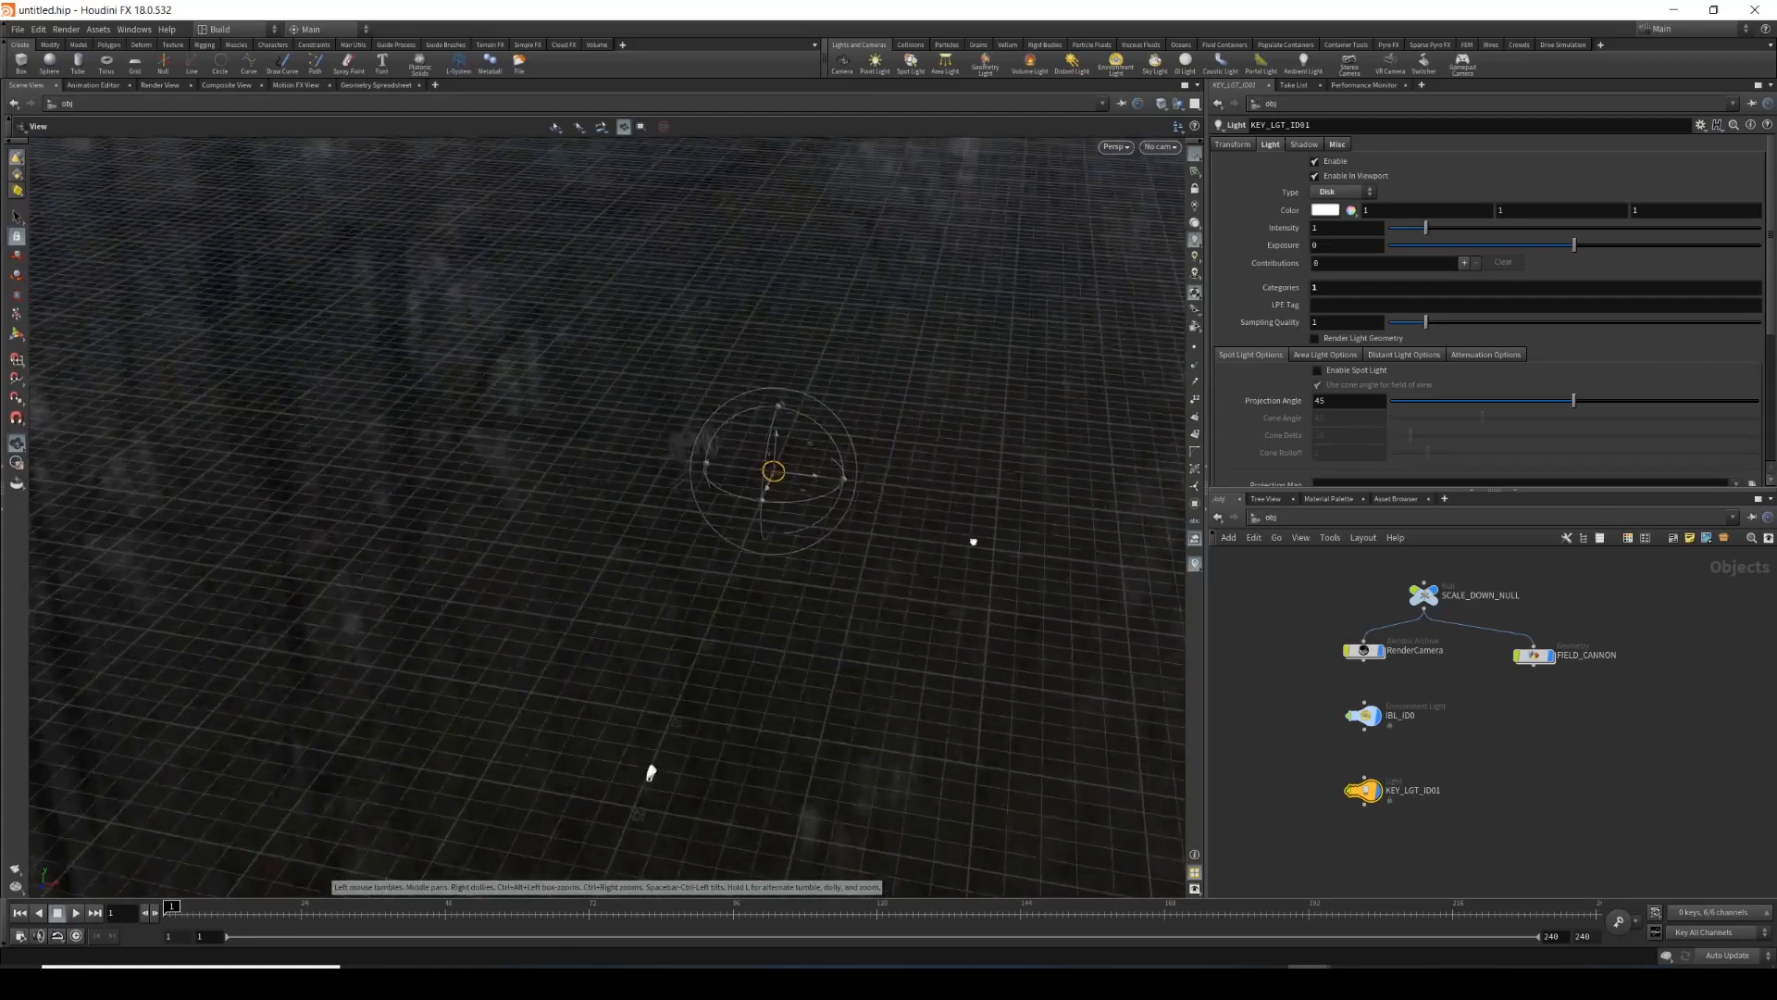
pyautogui.press('Return')
pyautogui.moveTo(721, 568); pyautogui.dragTo(910, 517)
pyautogui.moveTo(773, 488); pyautogui.dragTo(724, 562)
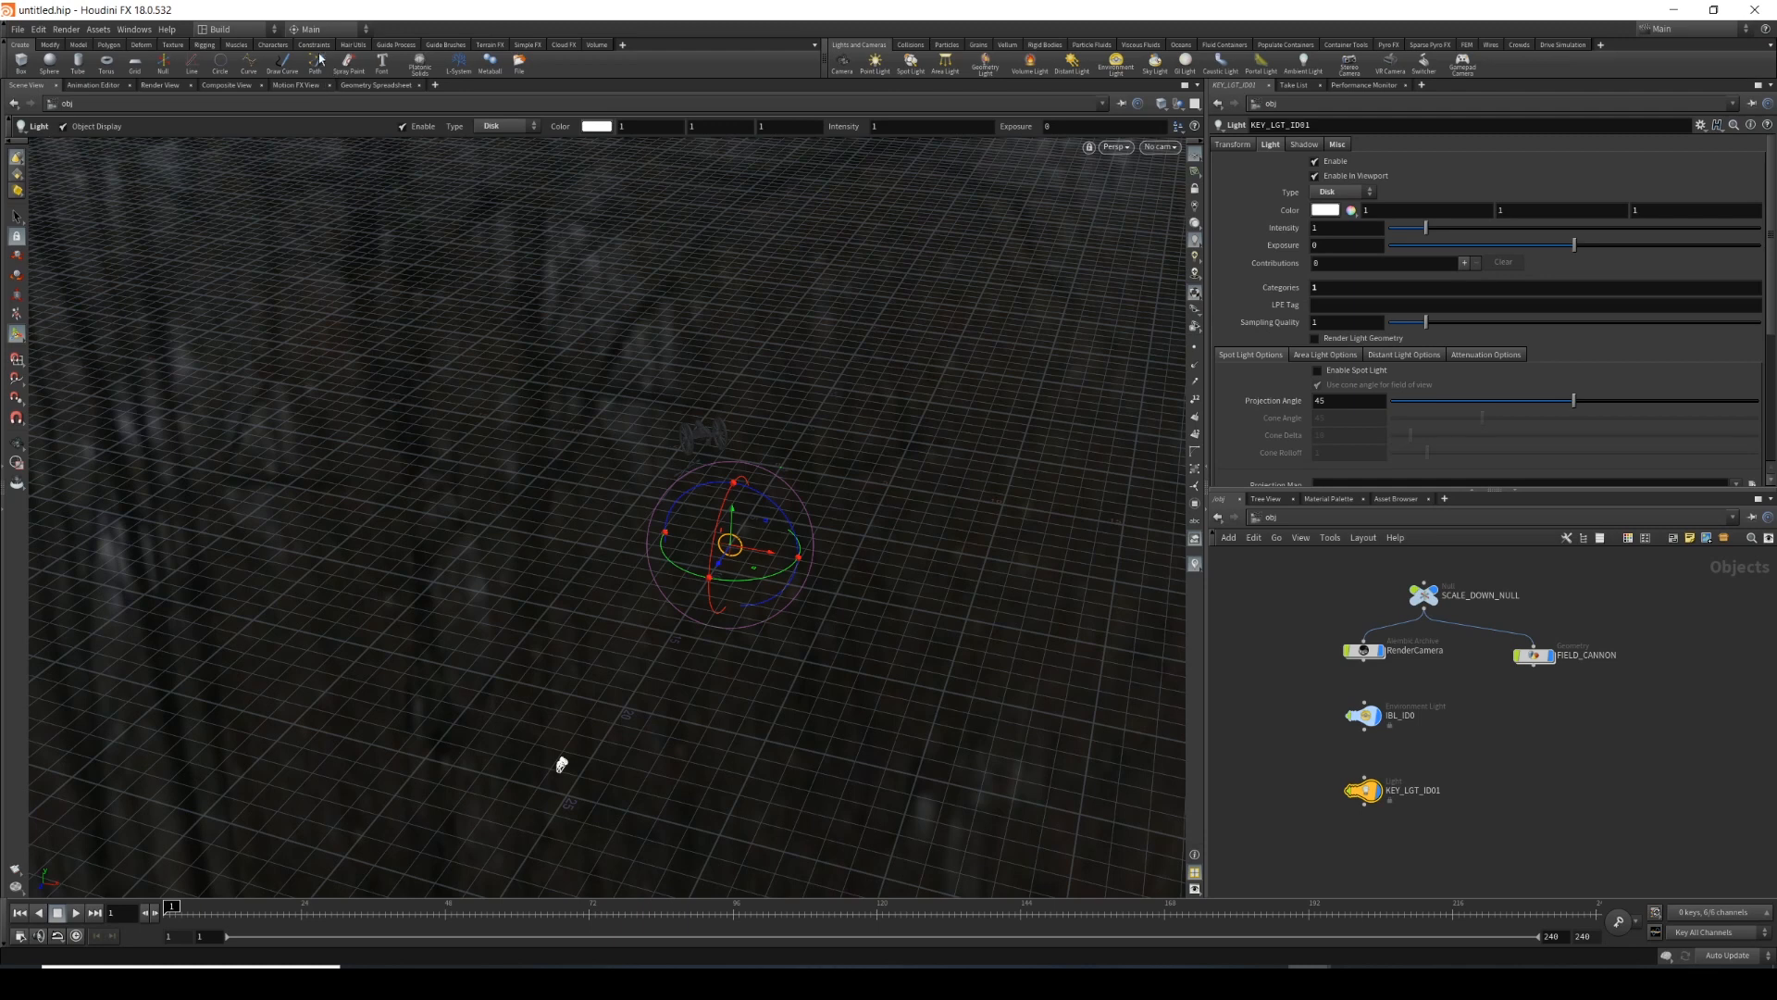
# Constrain the key light to a new null named KEY_LGT_CONST and raise the light higher above the ground.
pyautogui.click(319, 45)
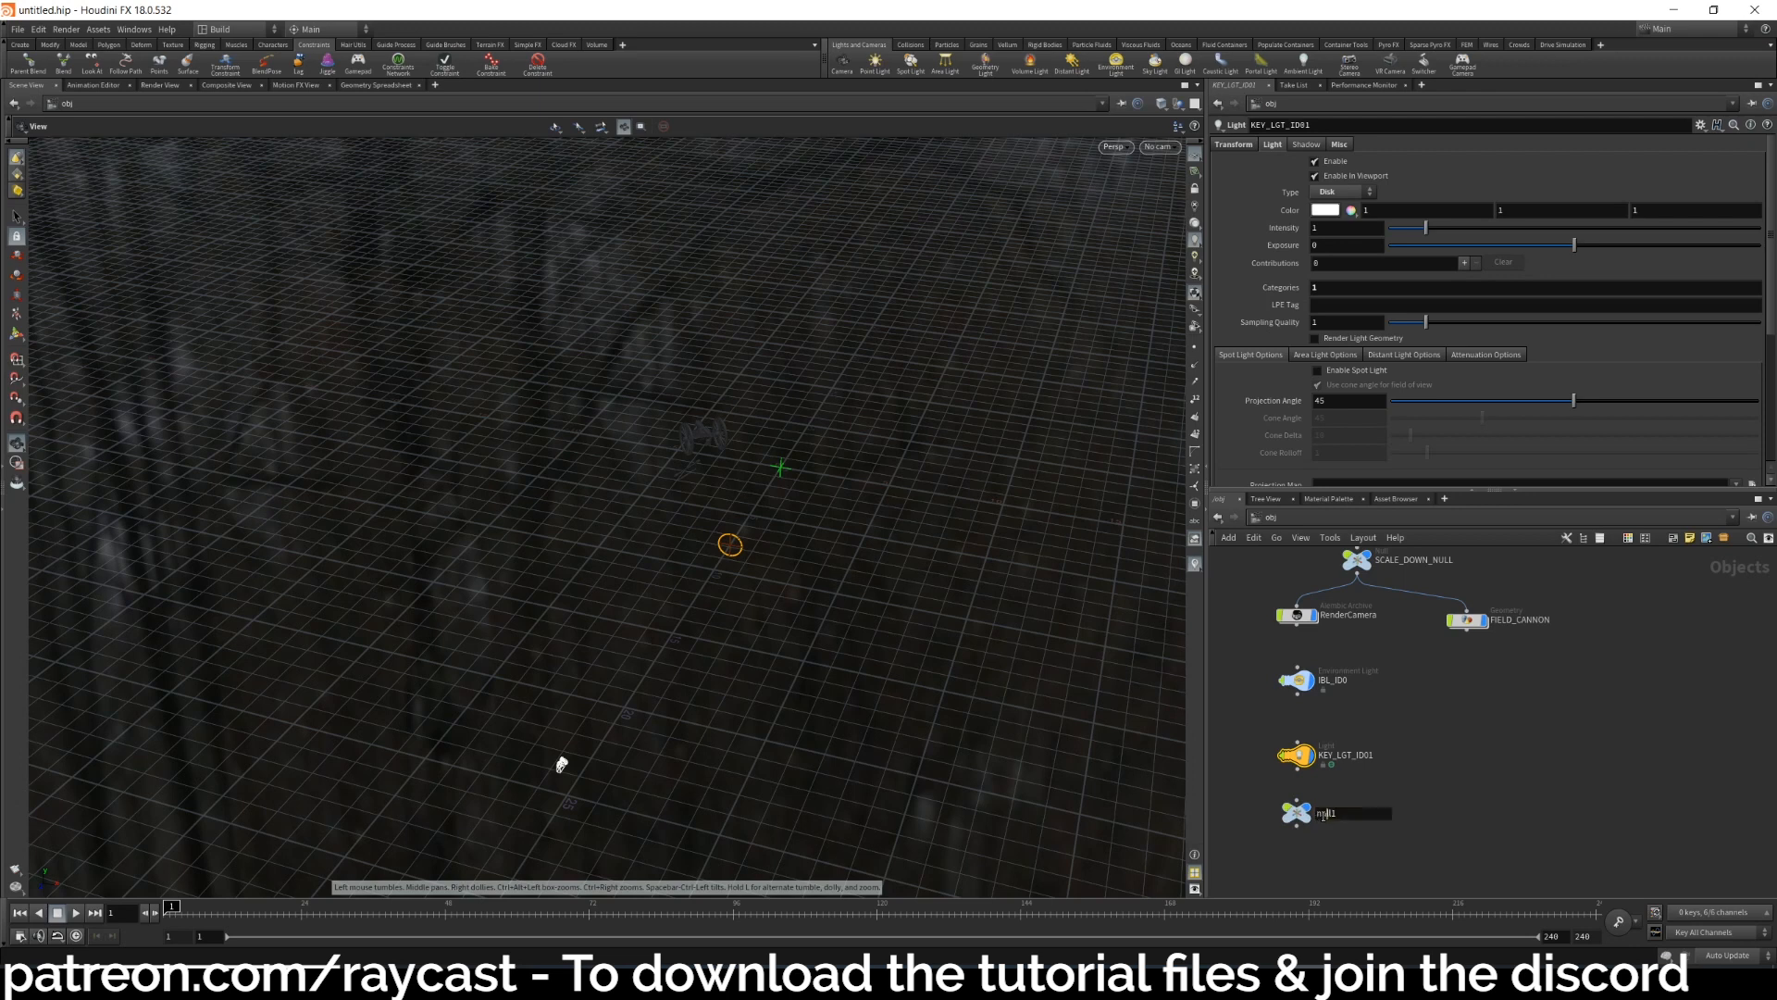
pyautogui.doubleClick(1324, 815)
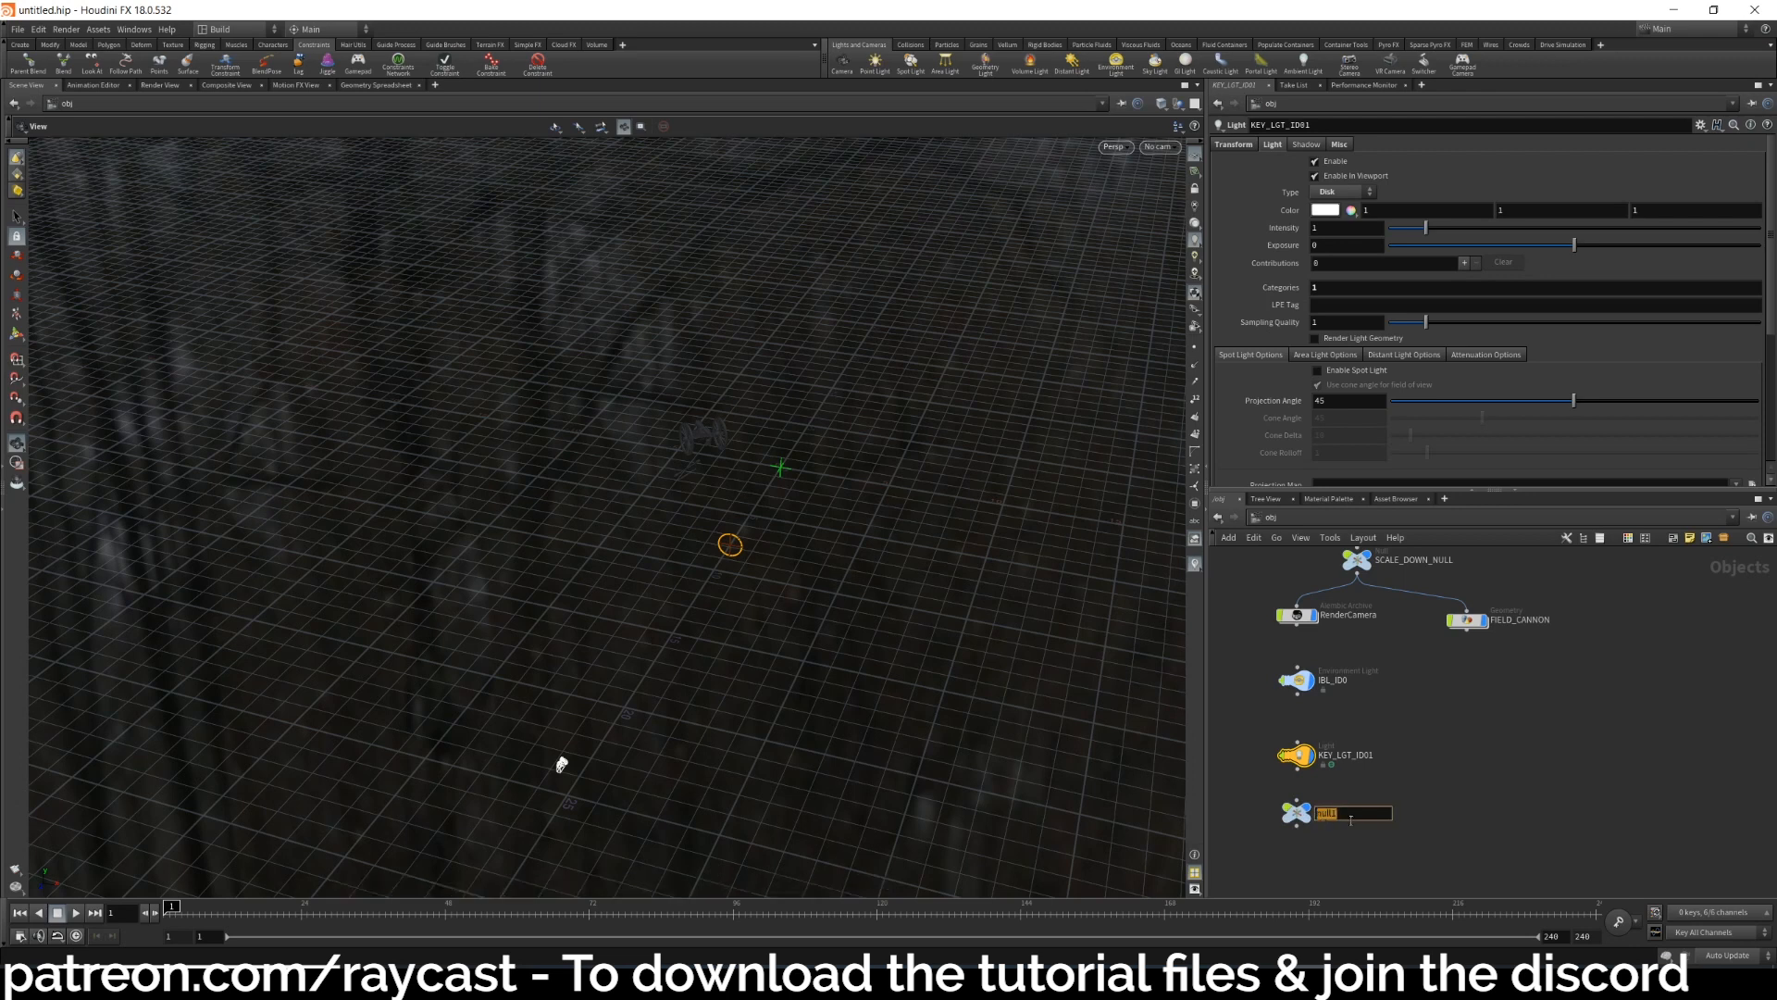
pyautogui.write('K')
pyautogui.write('EY_CON')
pyautogui.press('BackSpace')
pyautogui.press('BackSpace')
pyautogui.write('LGT_CONST')
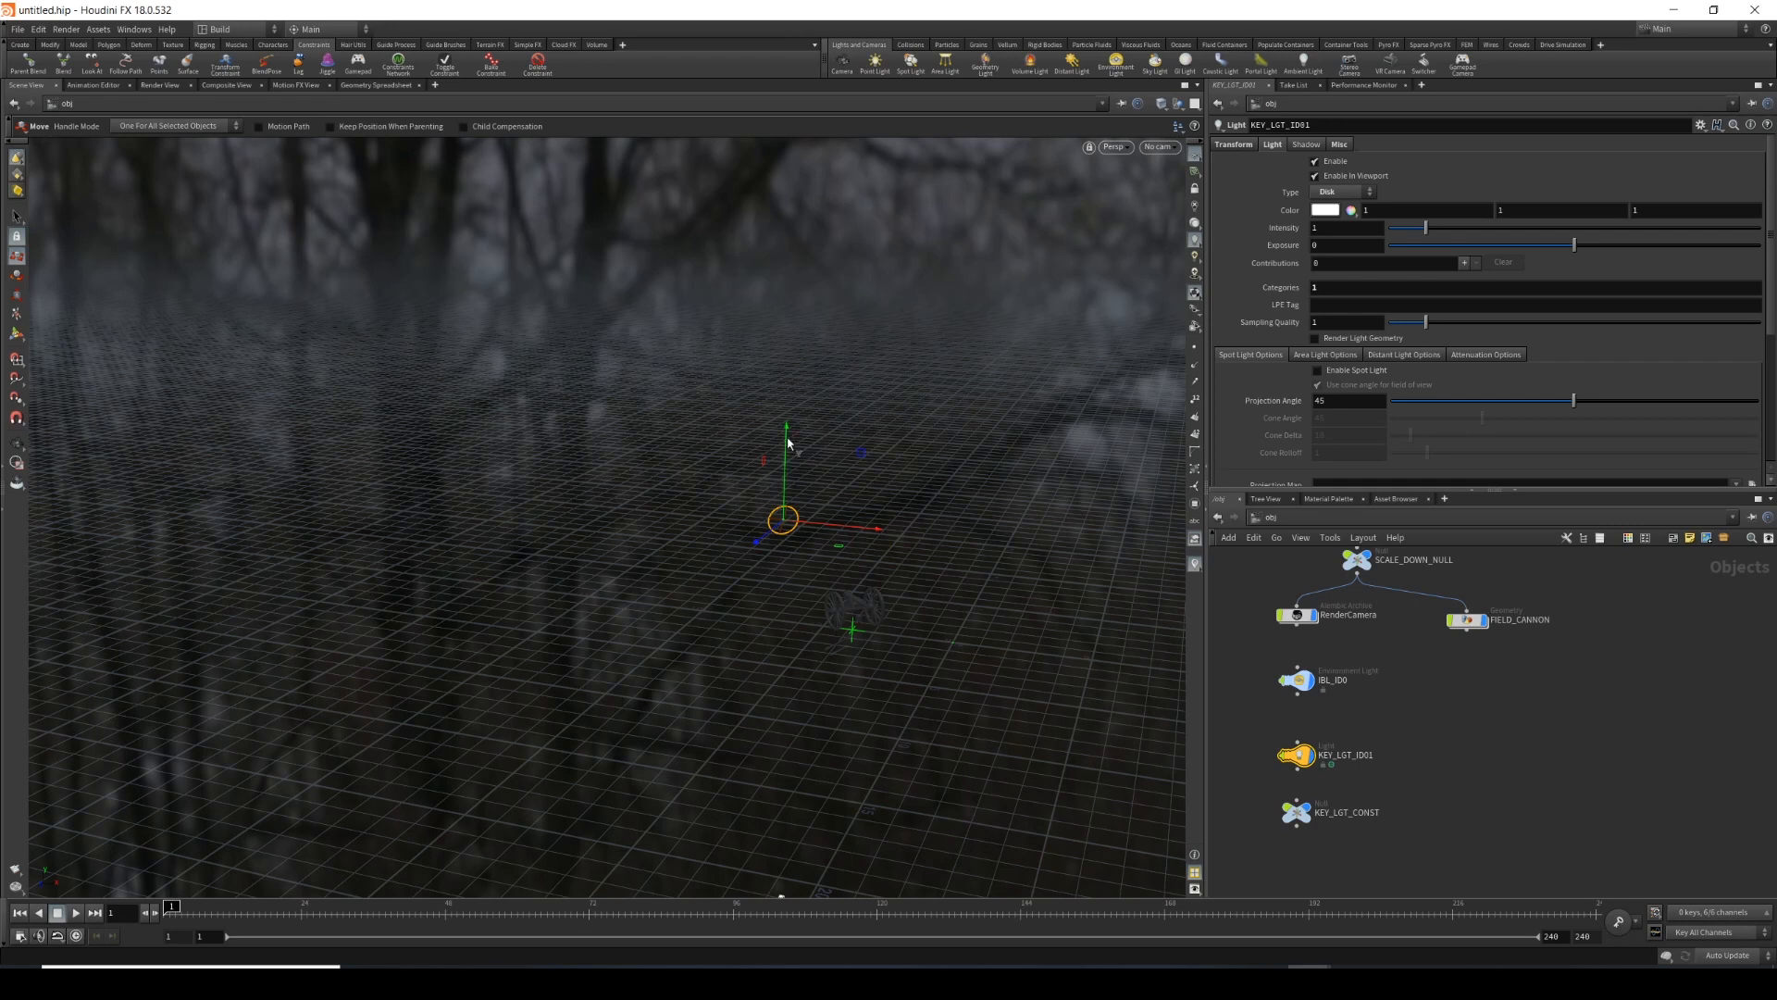
pyautogui.moveTo(788, 443); pyautogui.dragTo(786, 417)
# Set the key light's color to a grey-blue of about 0.325, 0.364, 0.415 by sampling the overcast sky in the render.
pyautogui.click(171, 86)
pyautogui.scroll(-1, 1215, 453)
pyautogui.moveTo(926, 428); pyautogui.dragTo(981, 622, button='middle')
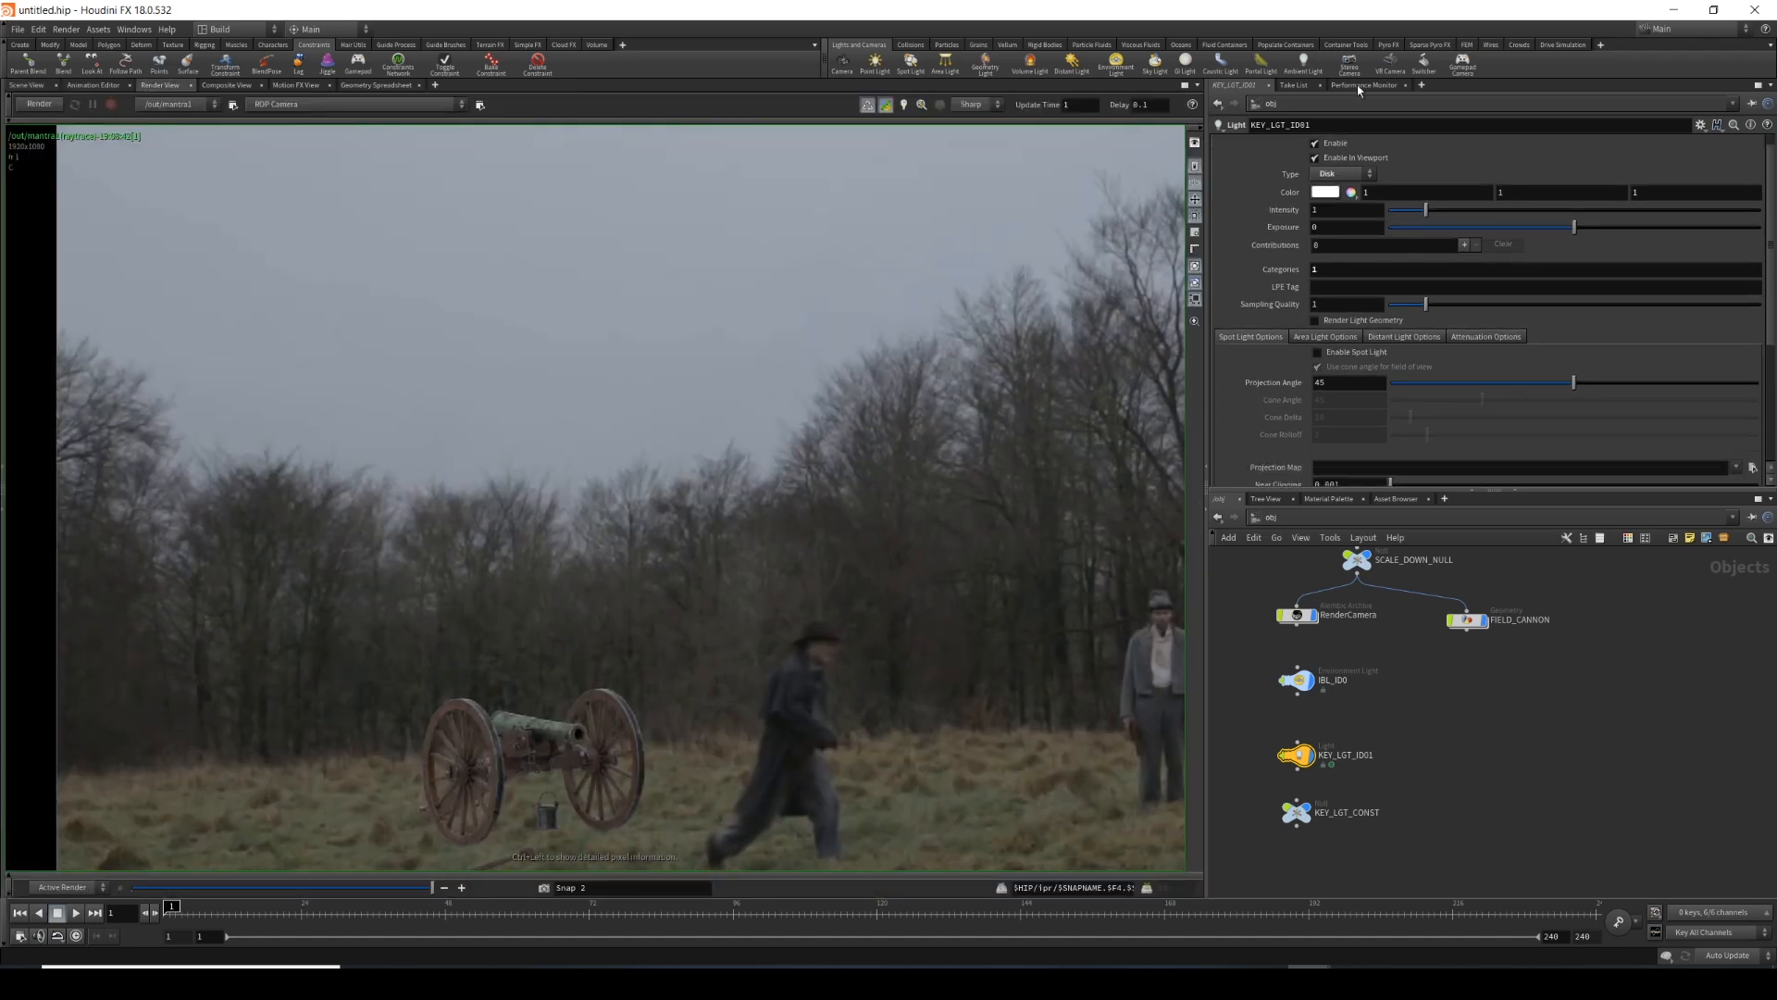
pyautogui.click(1325, 192)
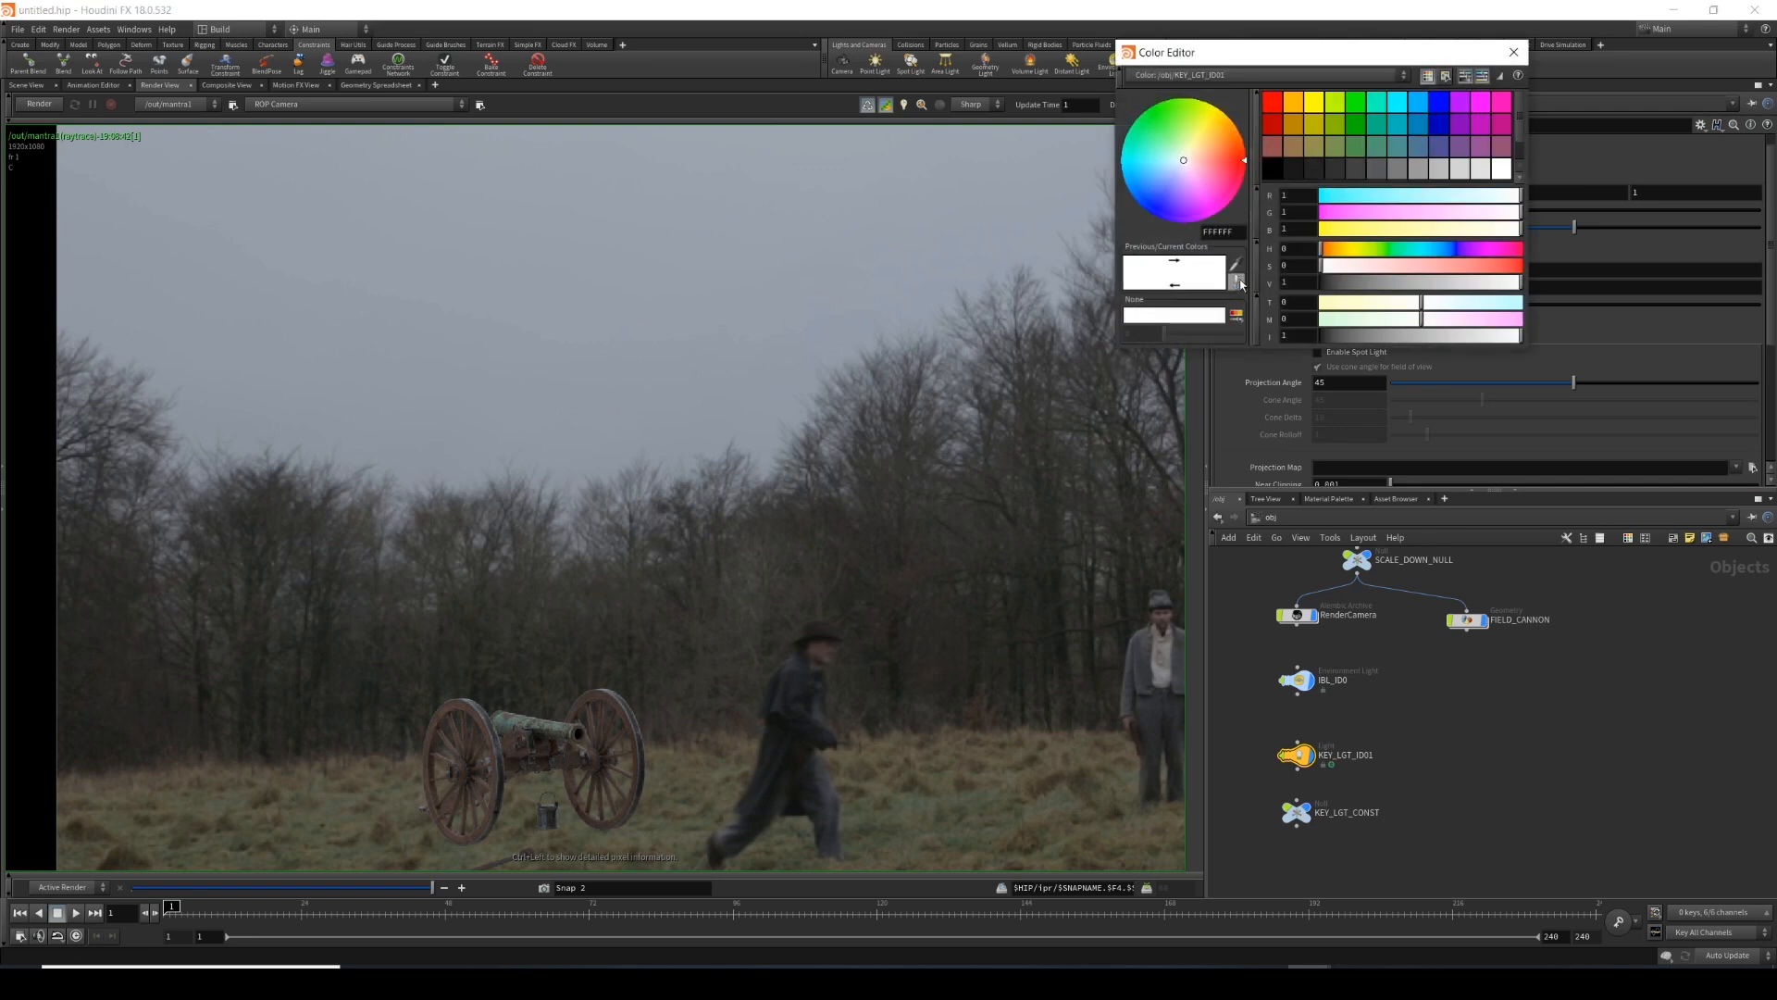
pyautogui.moveTo(1238, 269); pyautogui.dragTo(726, 269)
pyautogui.click(1512, 52)
pyautogui.moveTo(726, 556); pyautogui.dragTo(715, 465, button='middle')
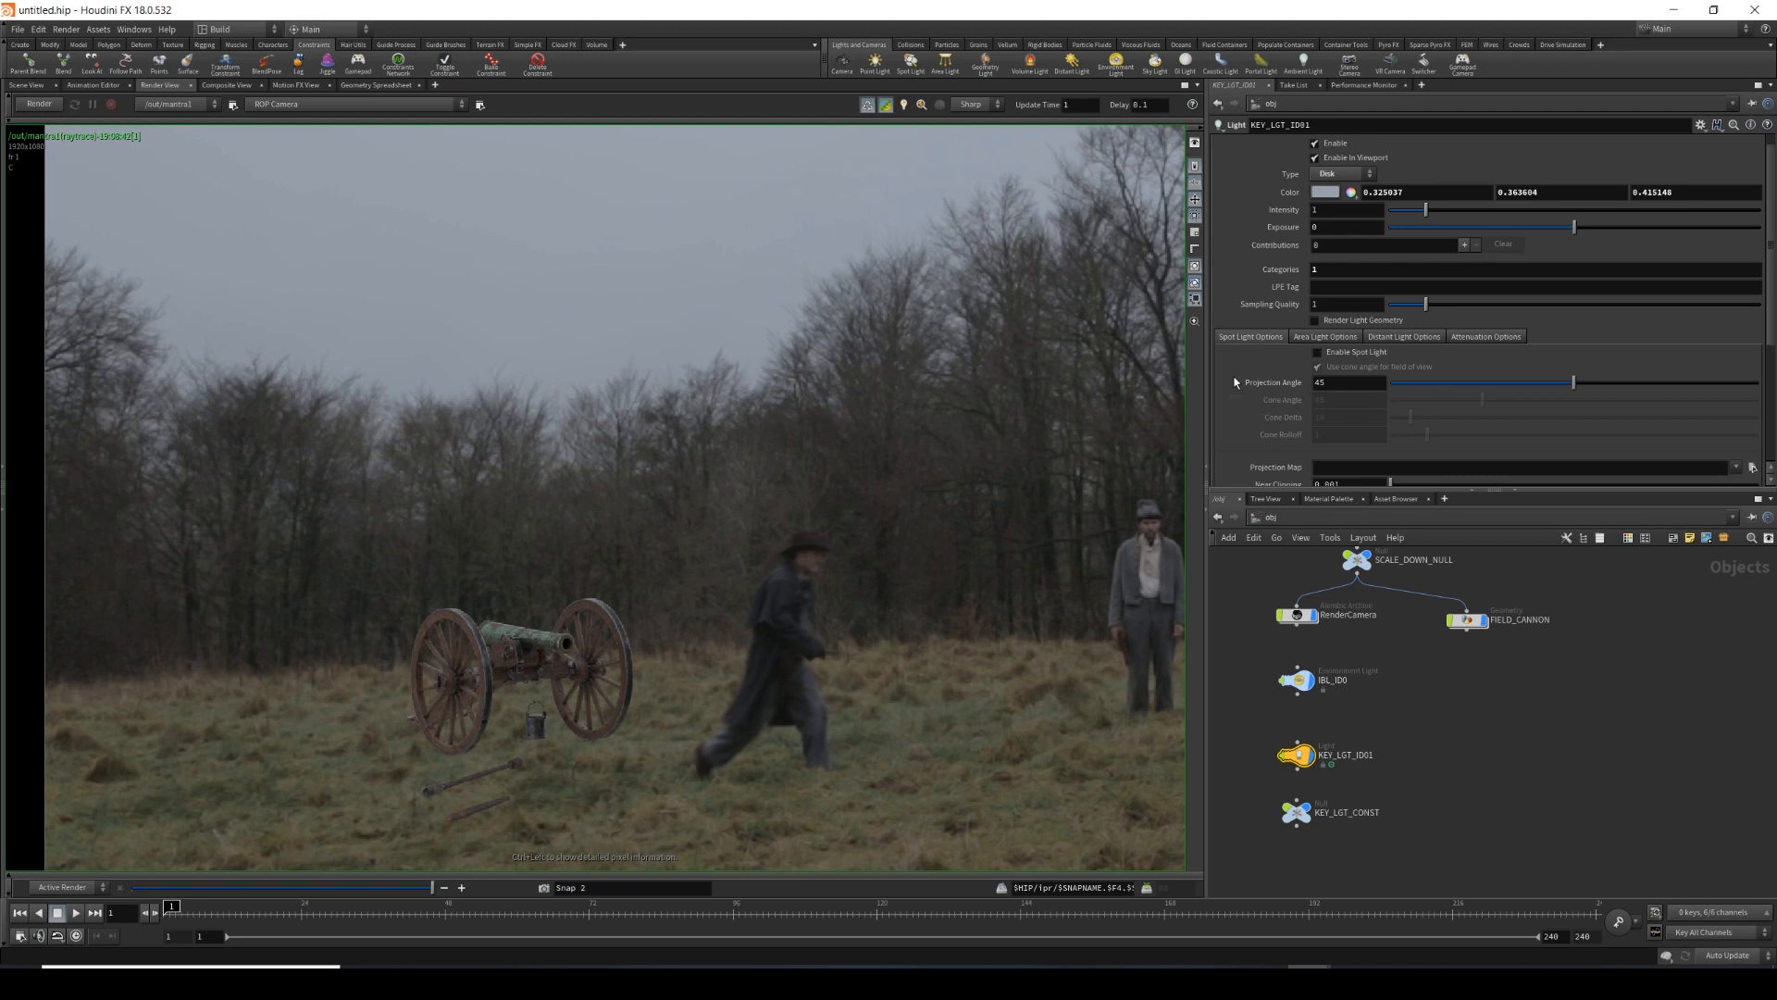
# Examine how the rendered cannon sits in the background plate and check which image planes the render offers.
pyautogui.scroll(2, 1237, 387)
pyautogui.moveTo(451, 620); pyautogui.dragTo(369, 574, button='middle')
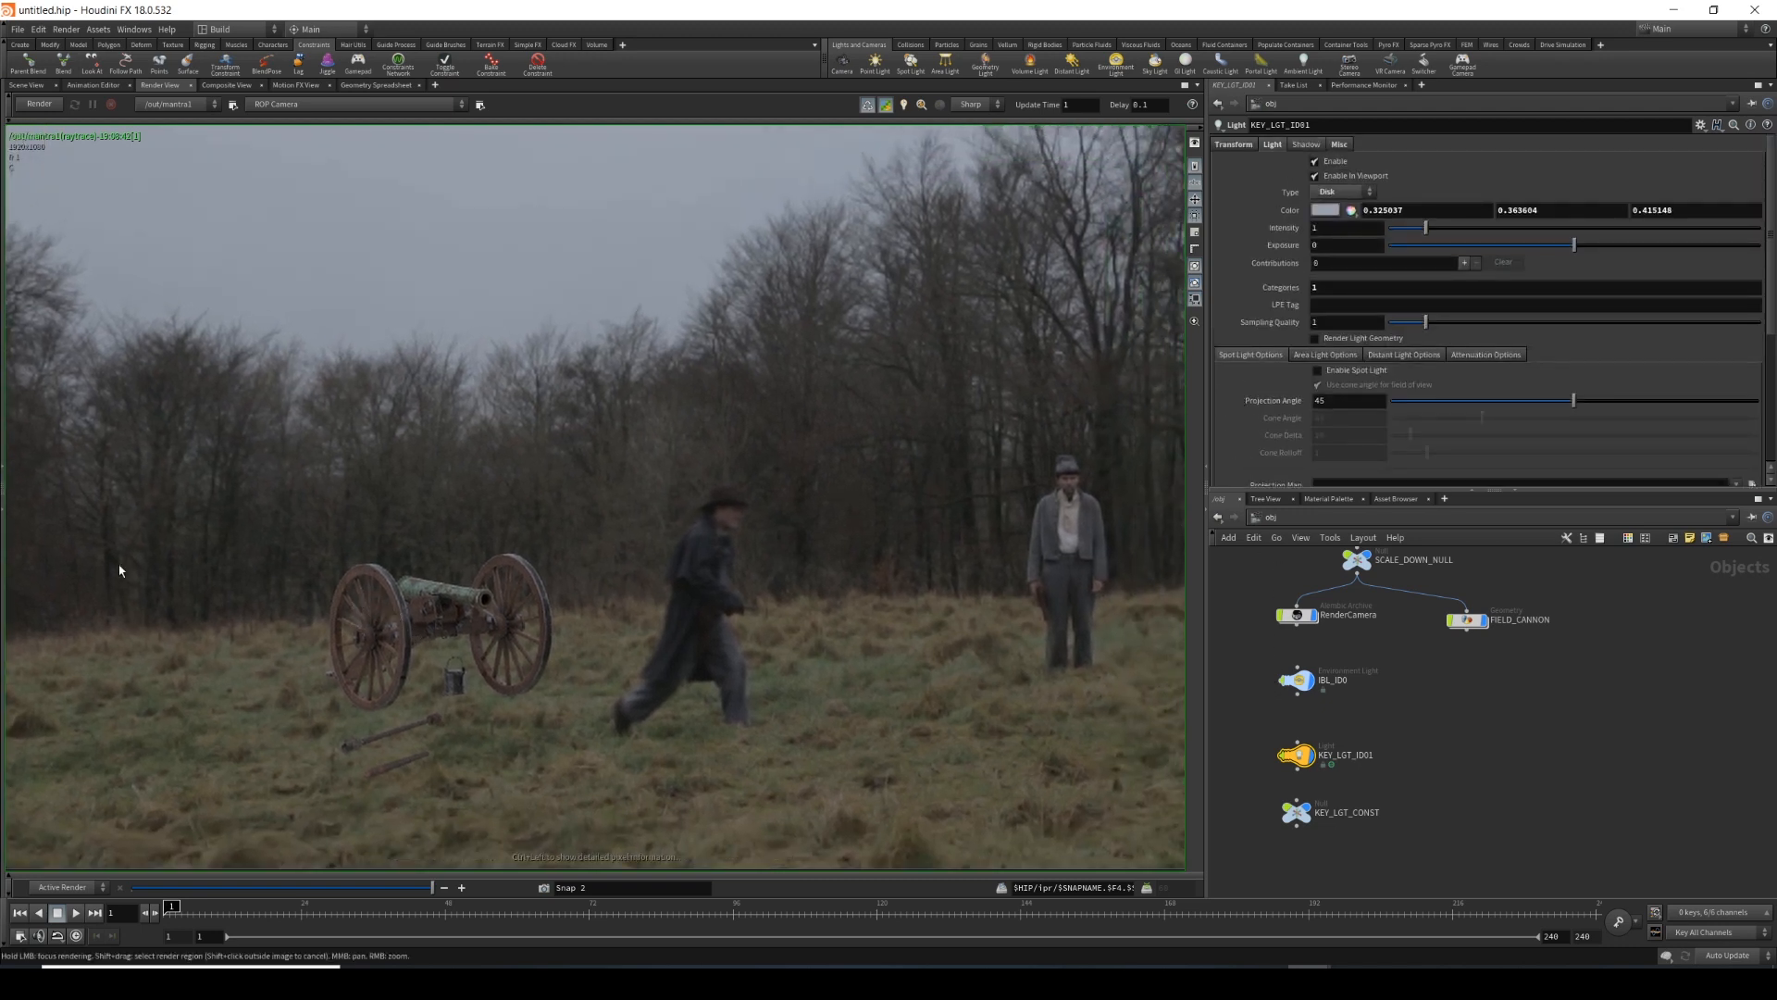
pyautogui.moveTo(120, 570); pyautogui.dragTo(164, 556, button='middle')
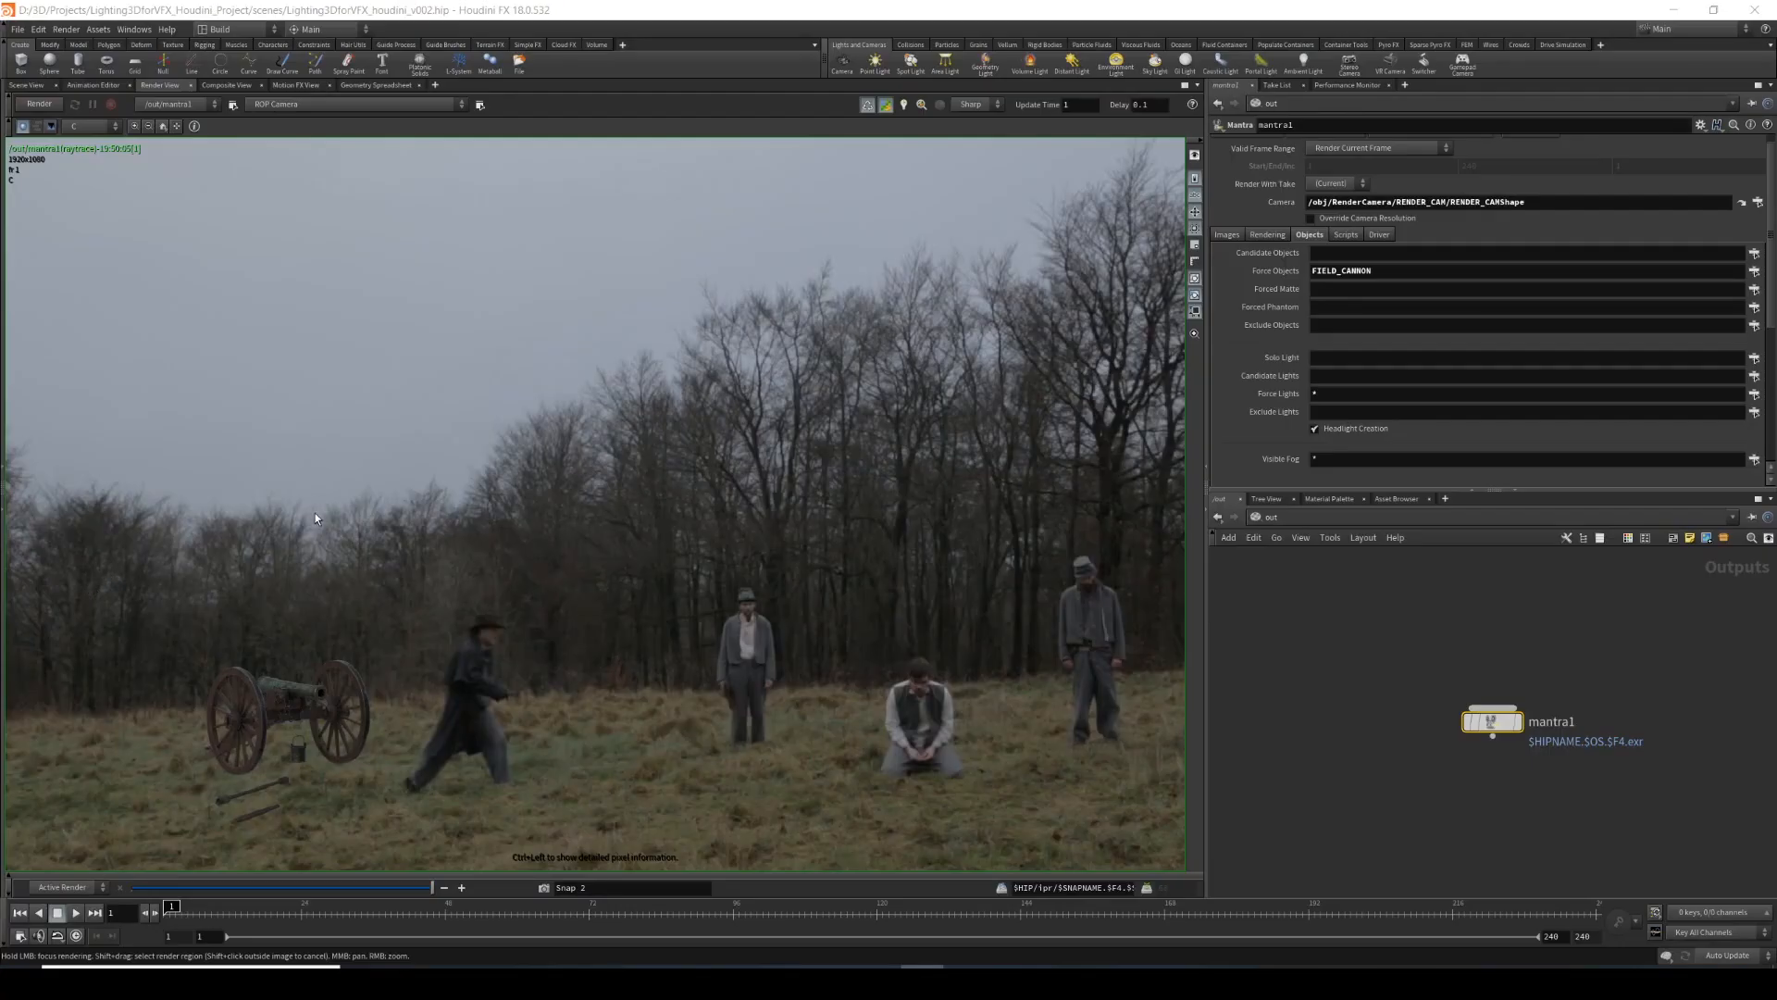
pyautogui.moveTo(274, 655); pyautogui.dragTo(431, 700, button='middle')
pyautogui.scroll(2, 453, 639)
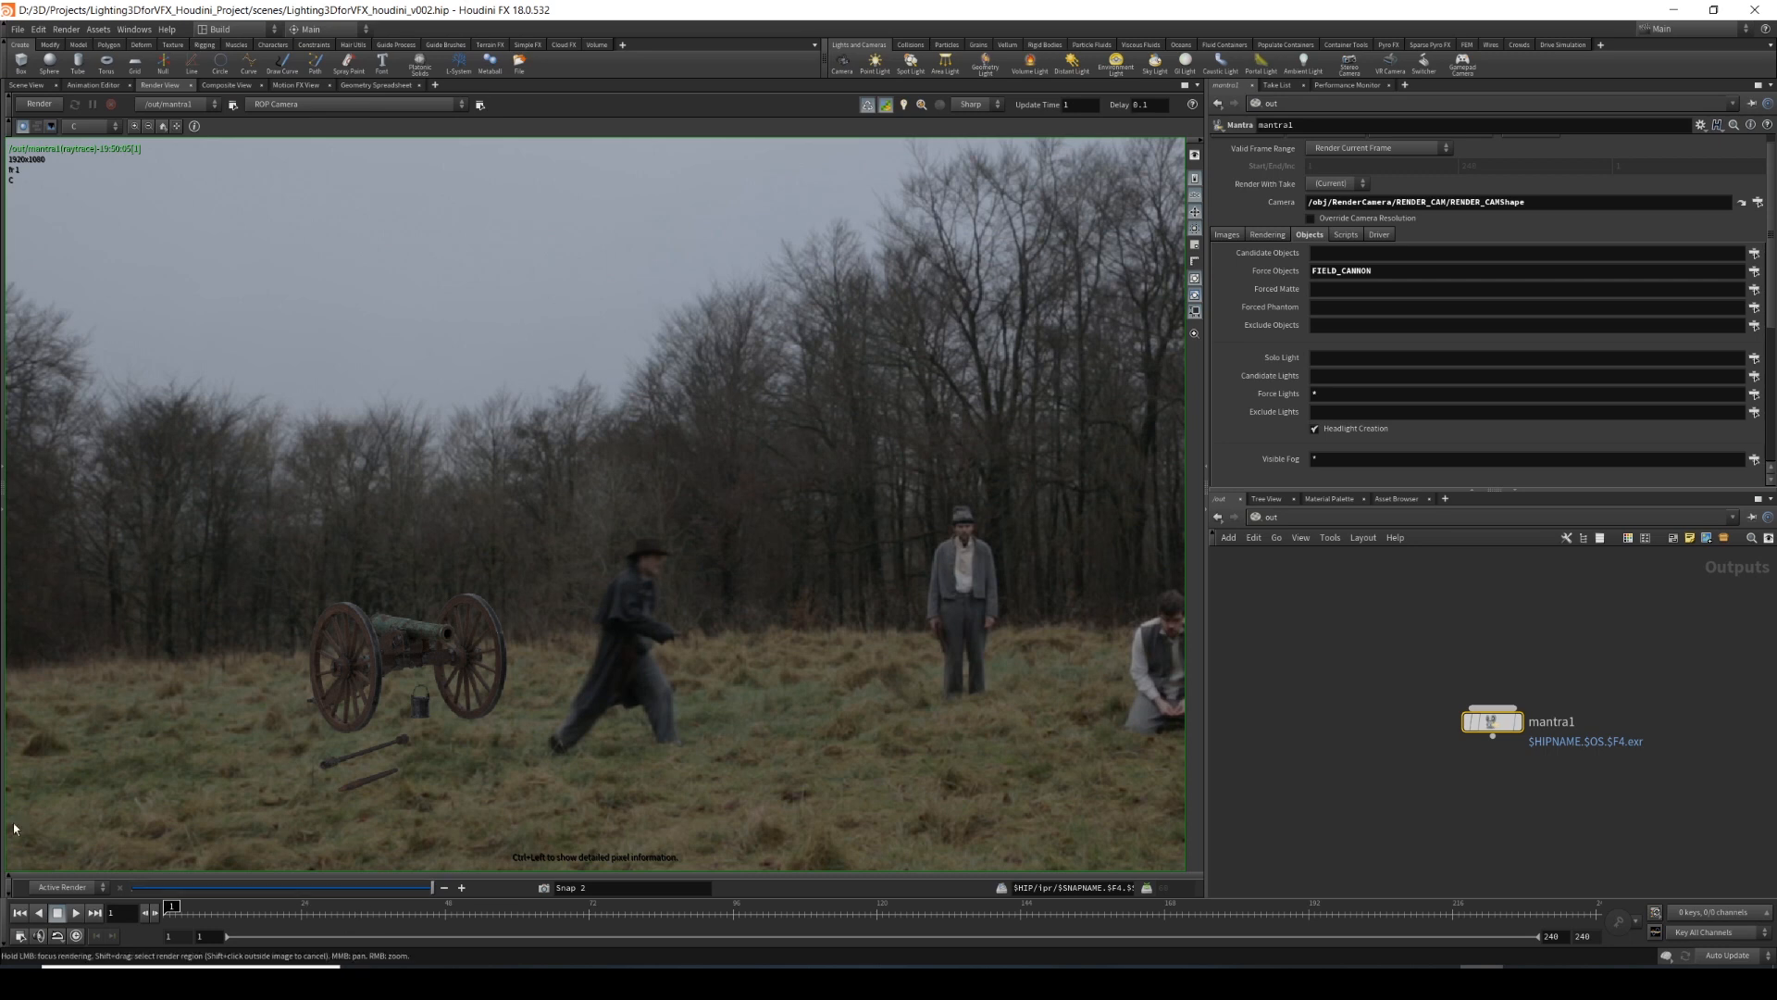
pyautogui.moveTo(509, 591); pyautogui.dragTo(458, 538, button='middle')
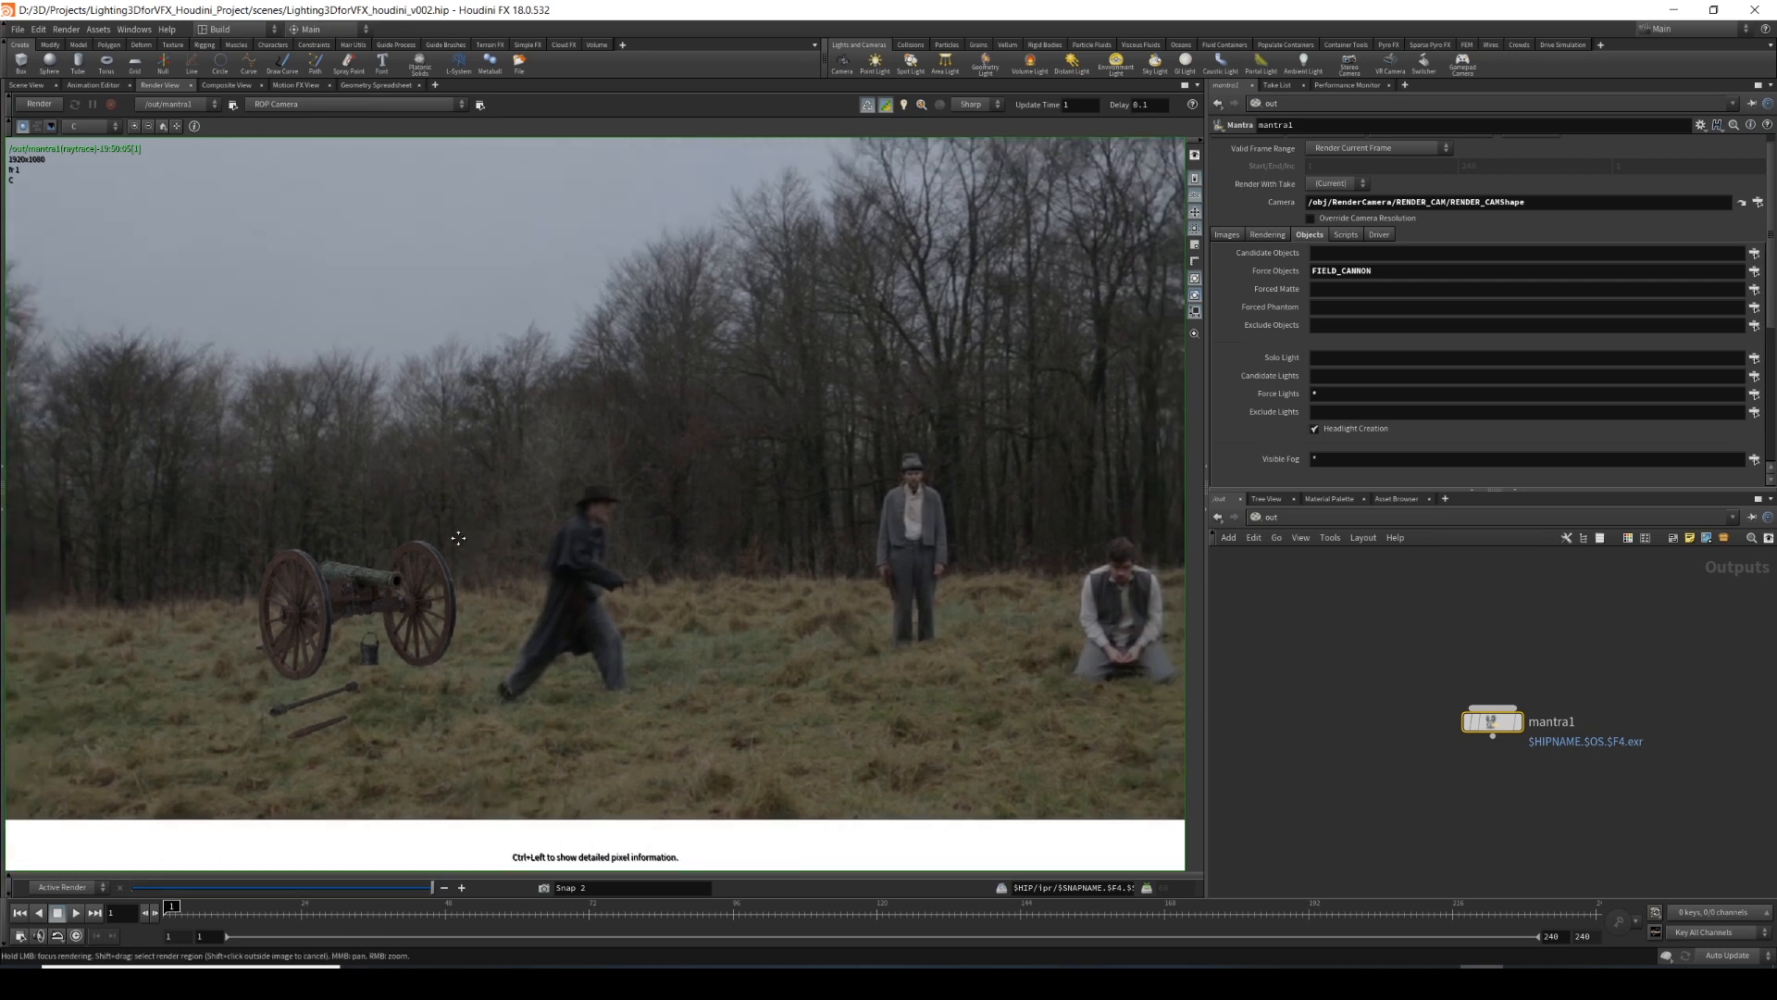
pyautogui.moveTo(208, 369); pyautogui.dragTo(239, 412, button='middle')
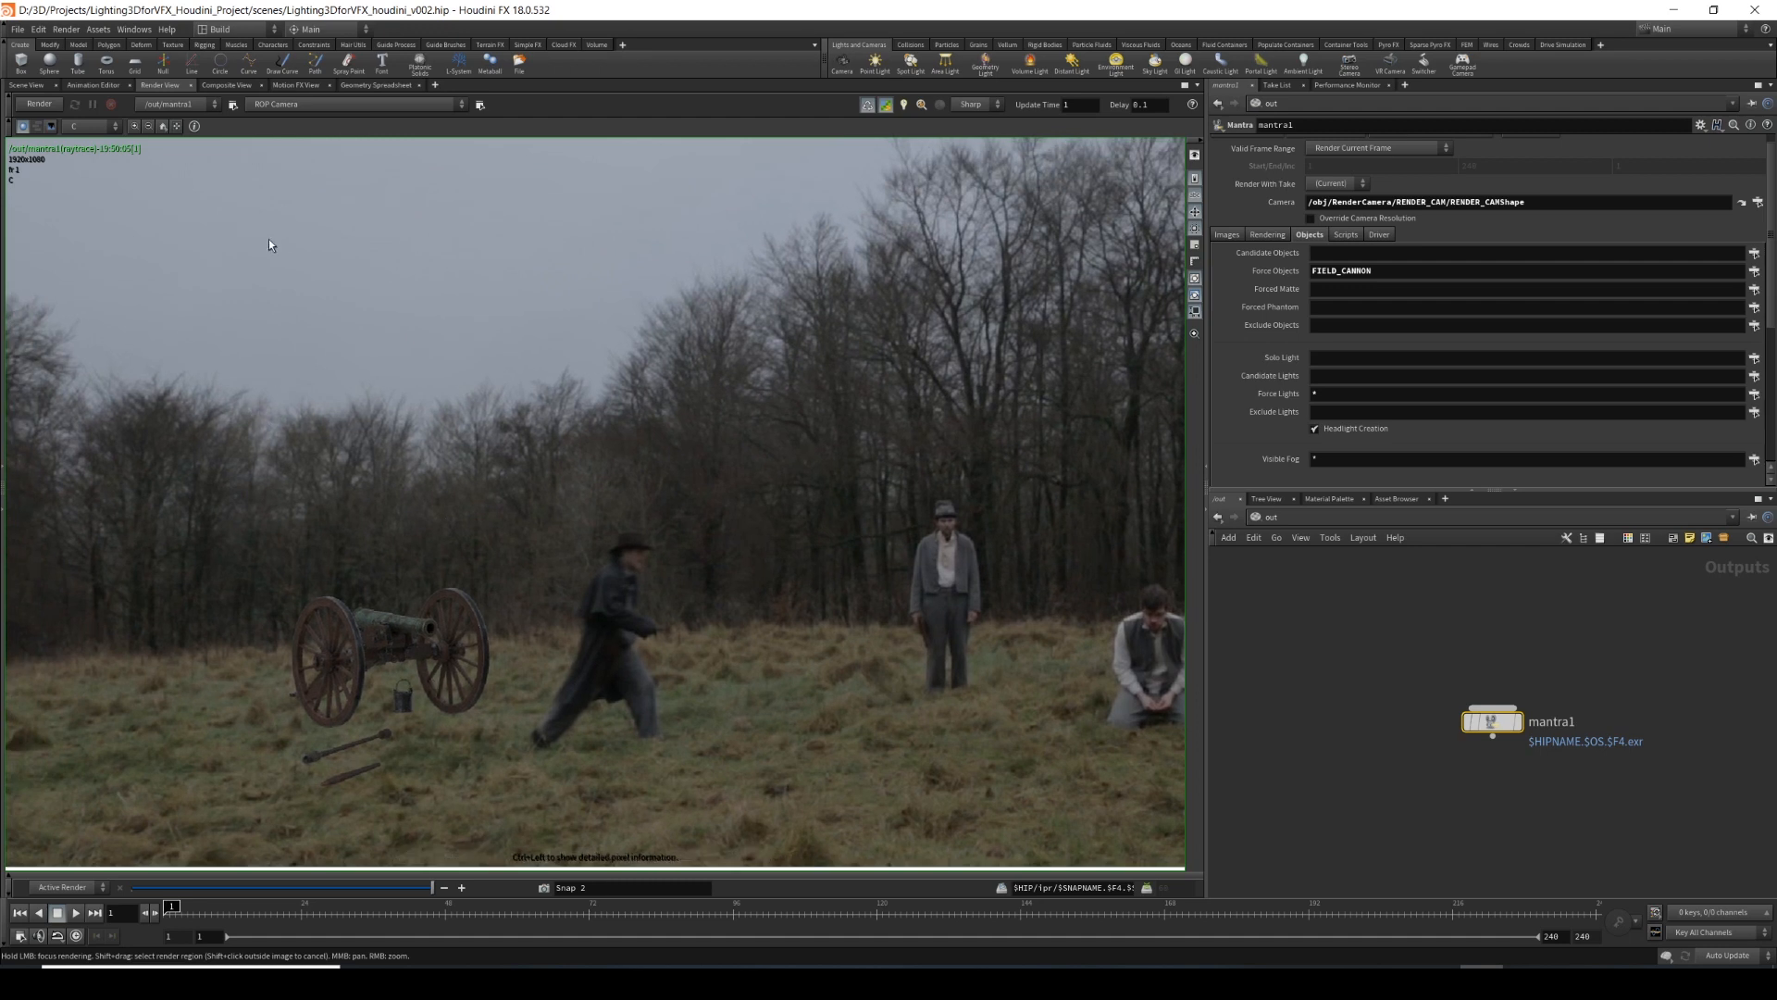
pyautogui.click(80, 127)
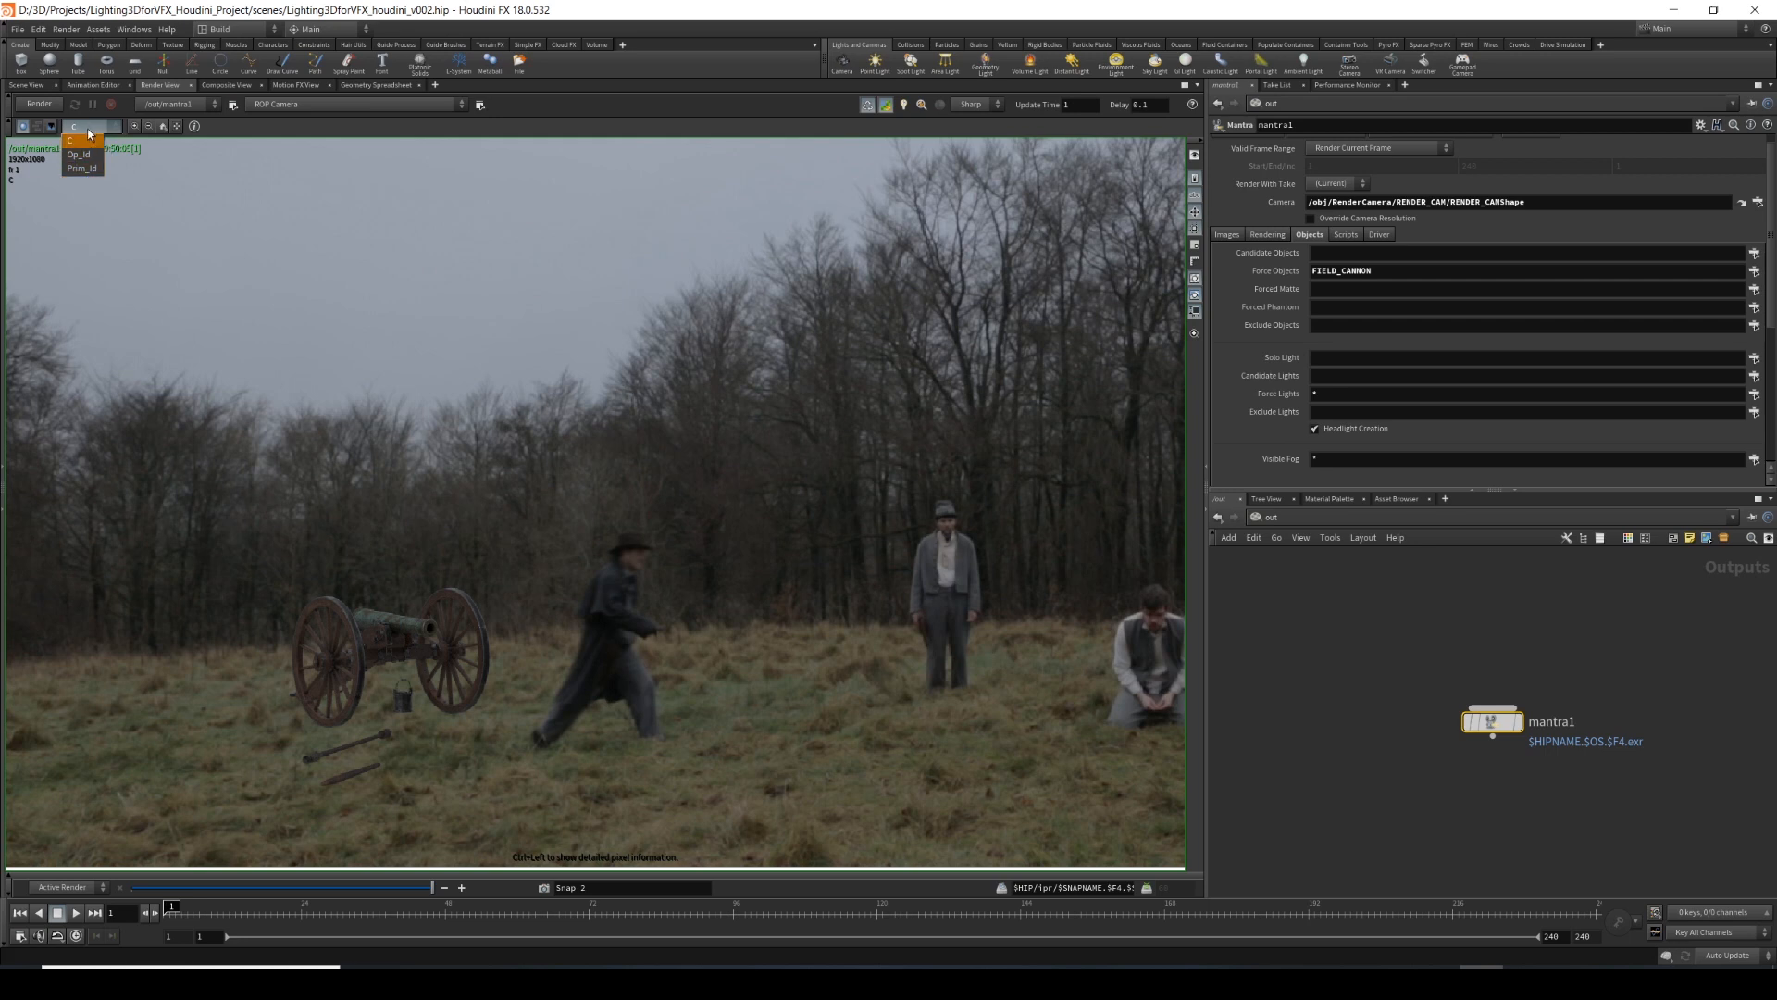
pyautogui.click(93, 141)
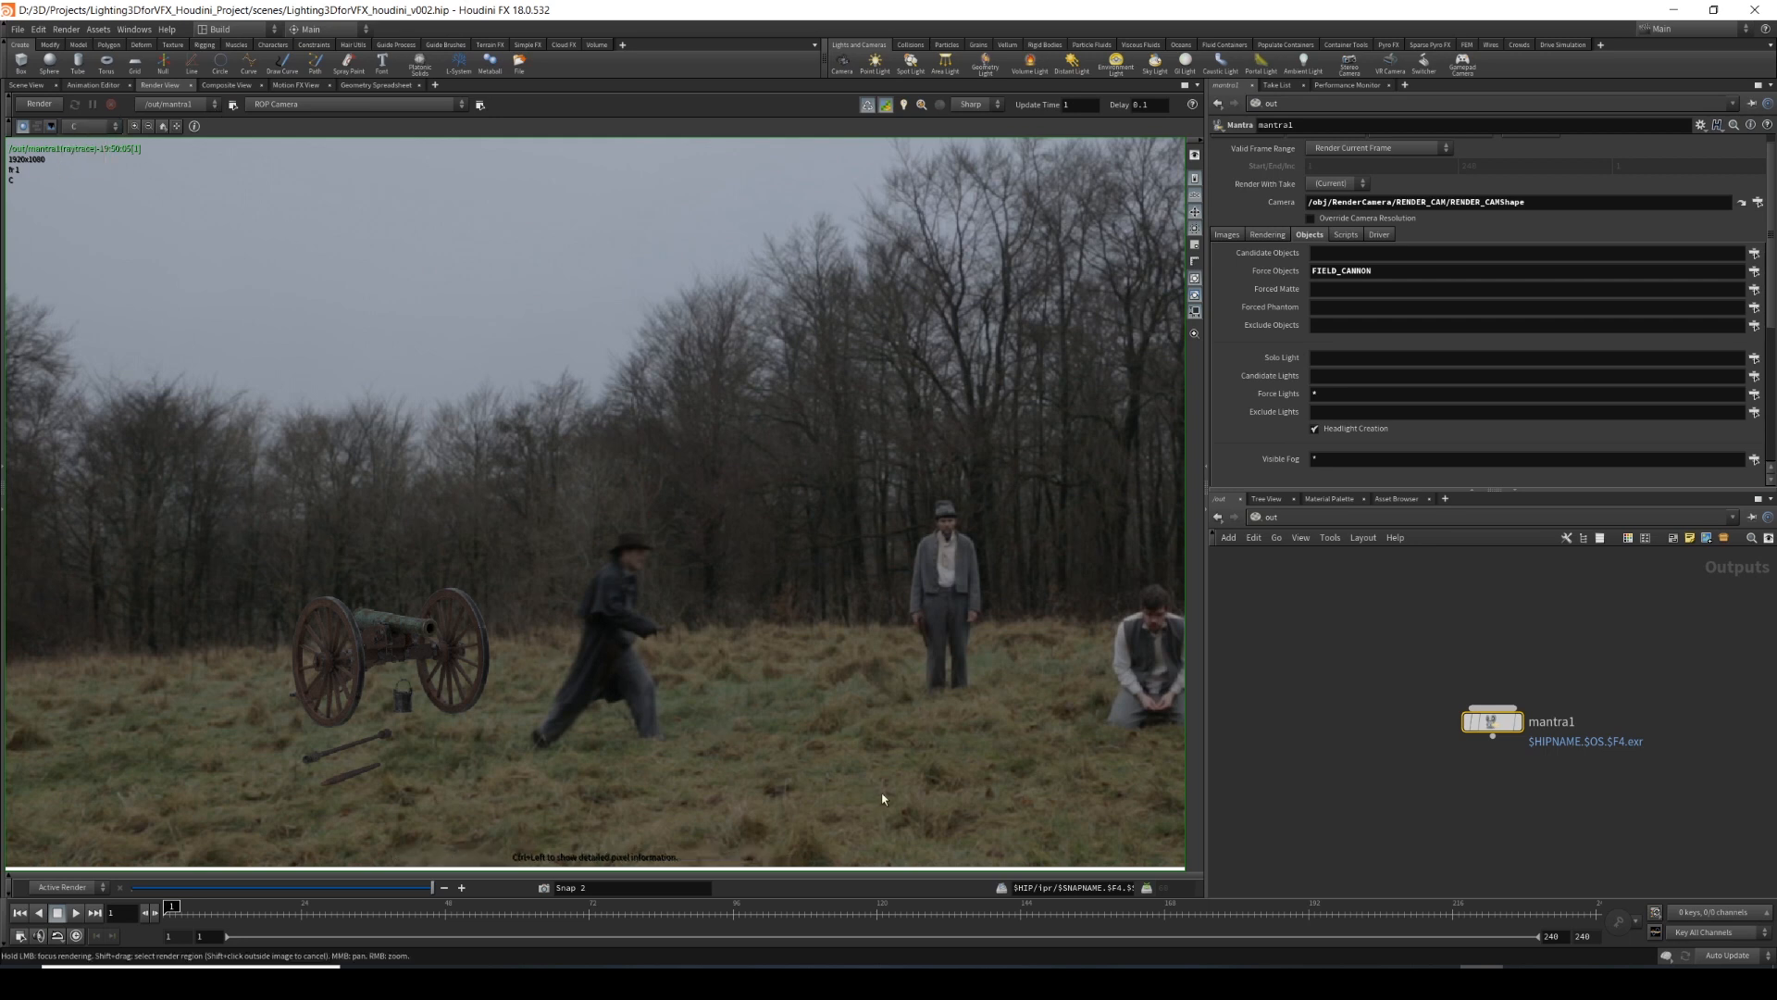
# Enable the Combined Emission extra image plane on the mantra1 render node.
pyautogui.click(1226, 234)
pyautogui.scroll(-2, 1281, 414)
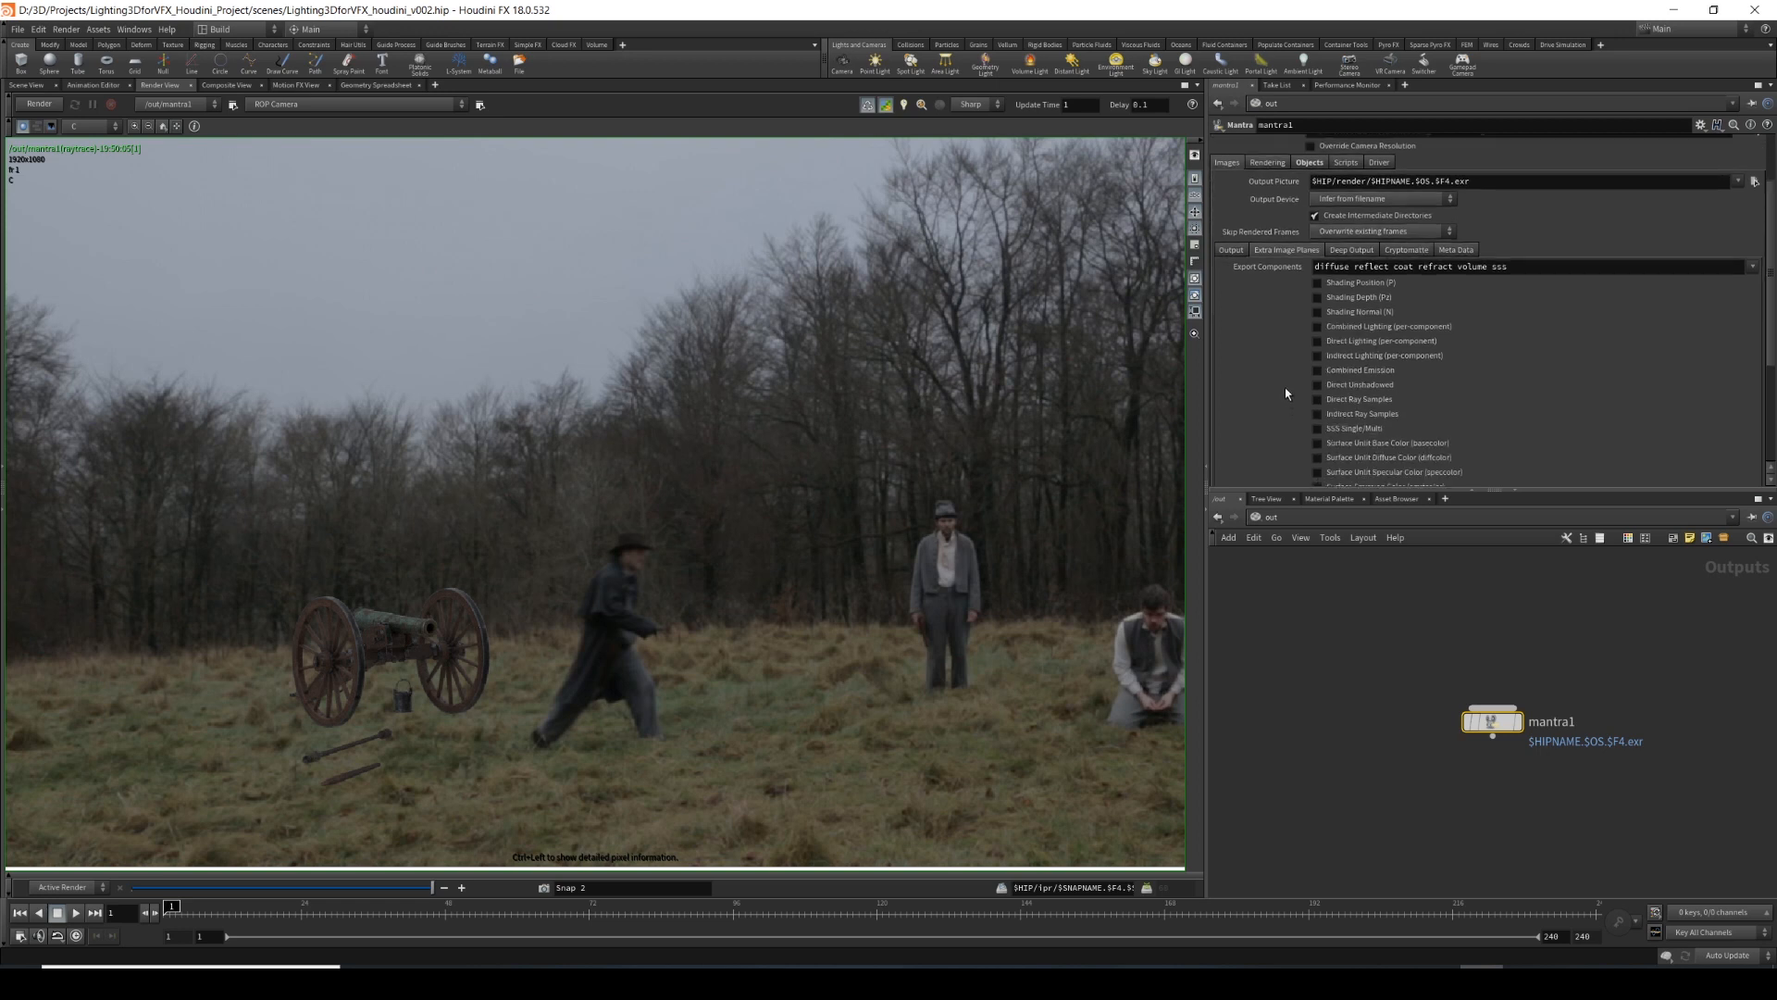
pyautogui.scroll(-2, 1285, 393)
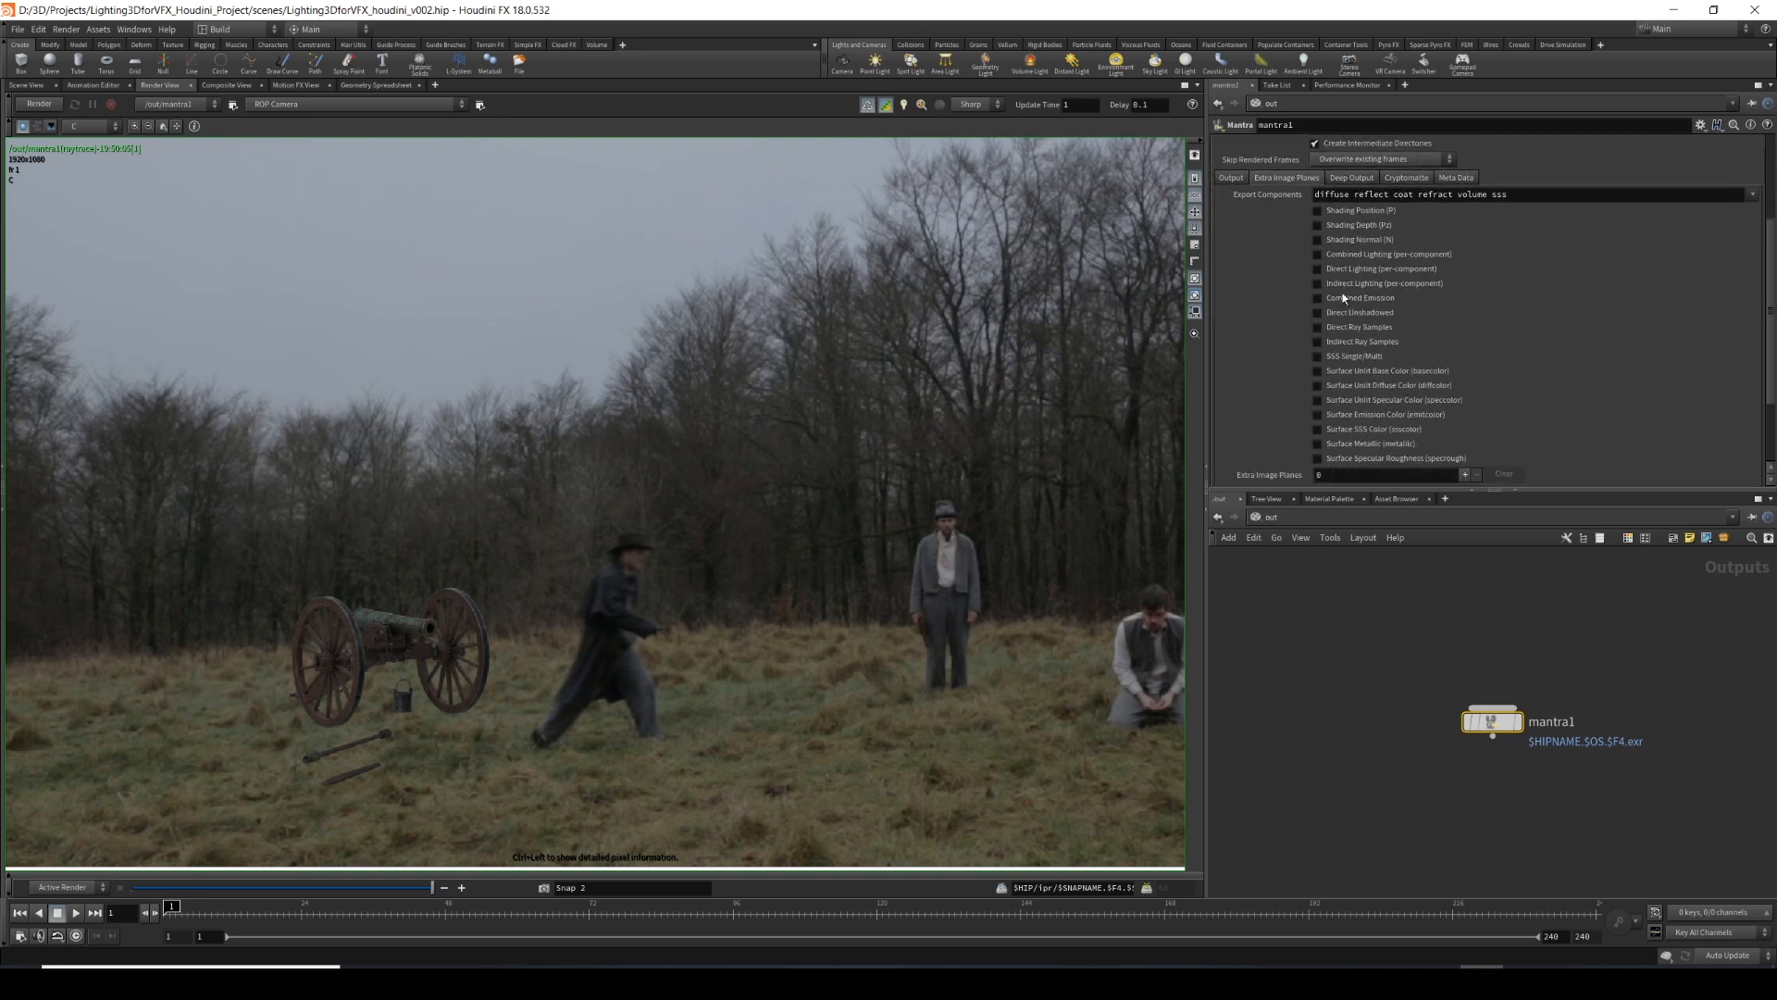
pyautogui.click(1318, 298)
# Add an extra image plane for the Direct Lighting variable on mantra1 and set its light exports to Export variable for each light.
pyautogui.scroll(-3, 1285, 307)
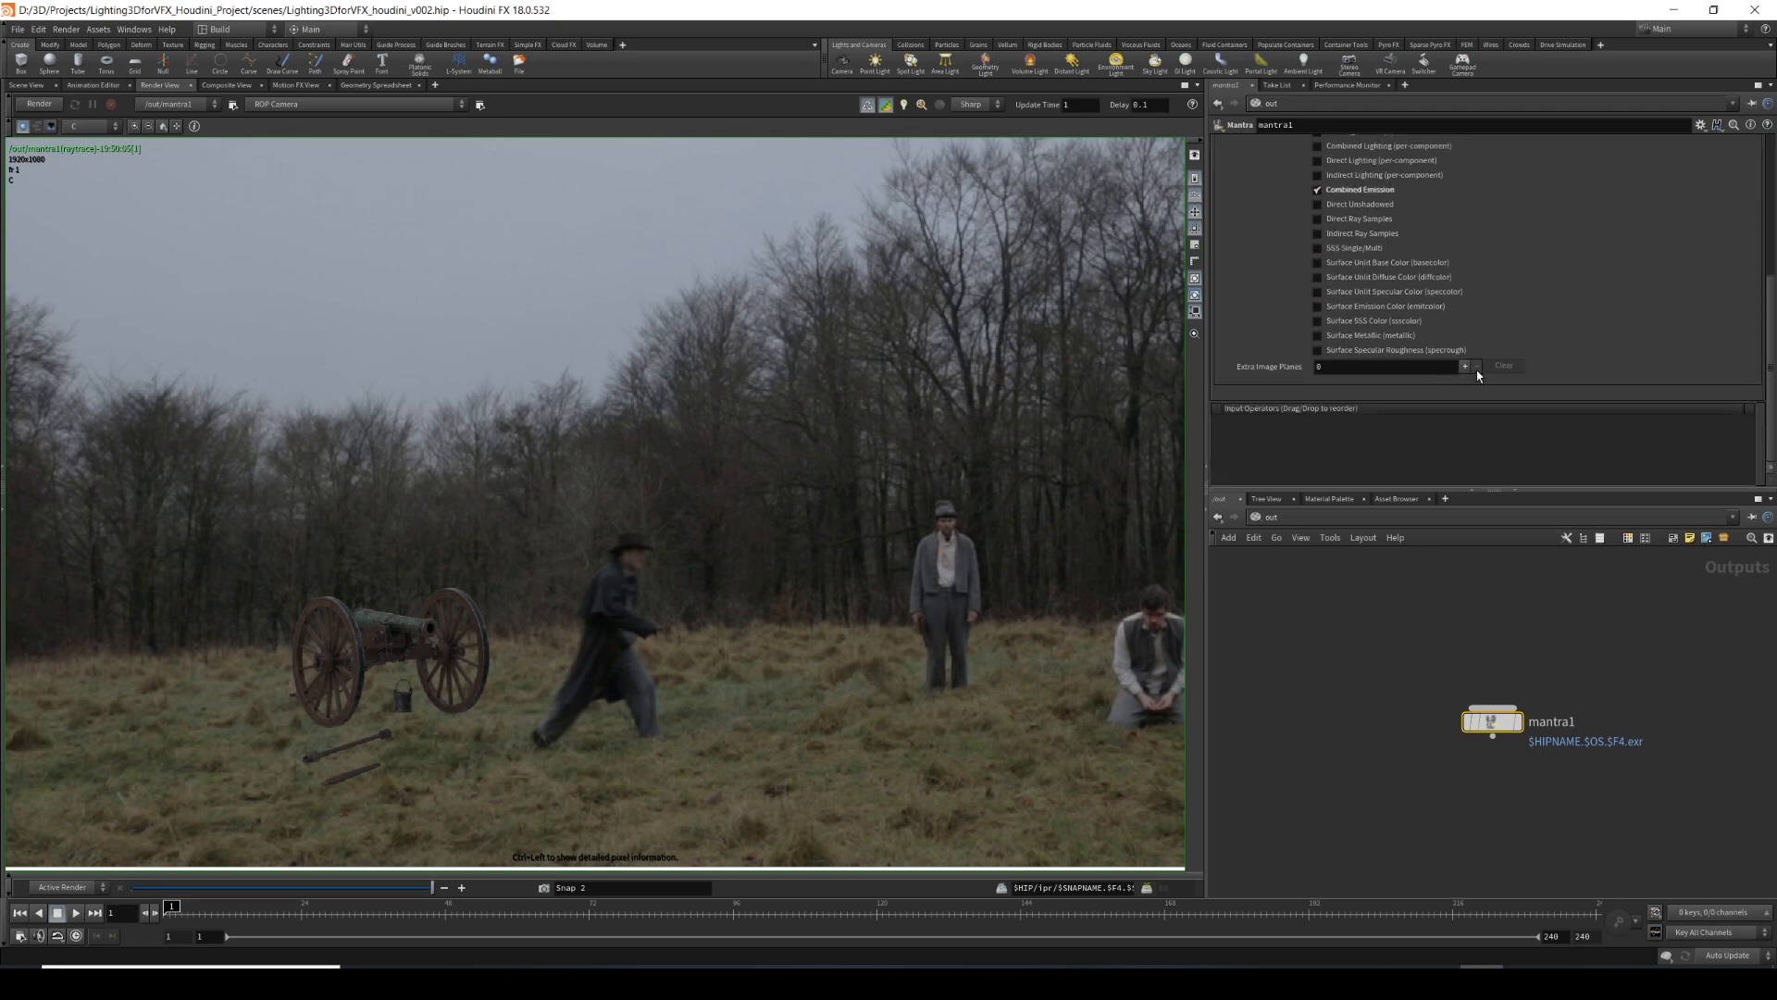
pyautogui.click(1465, 367)
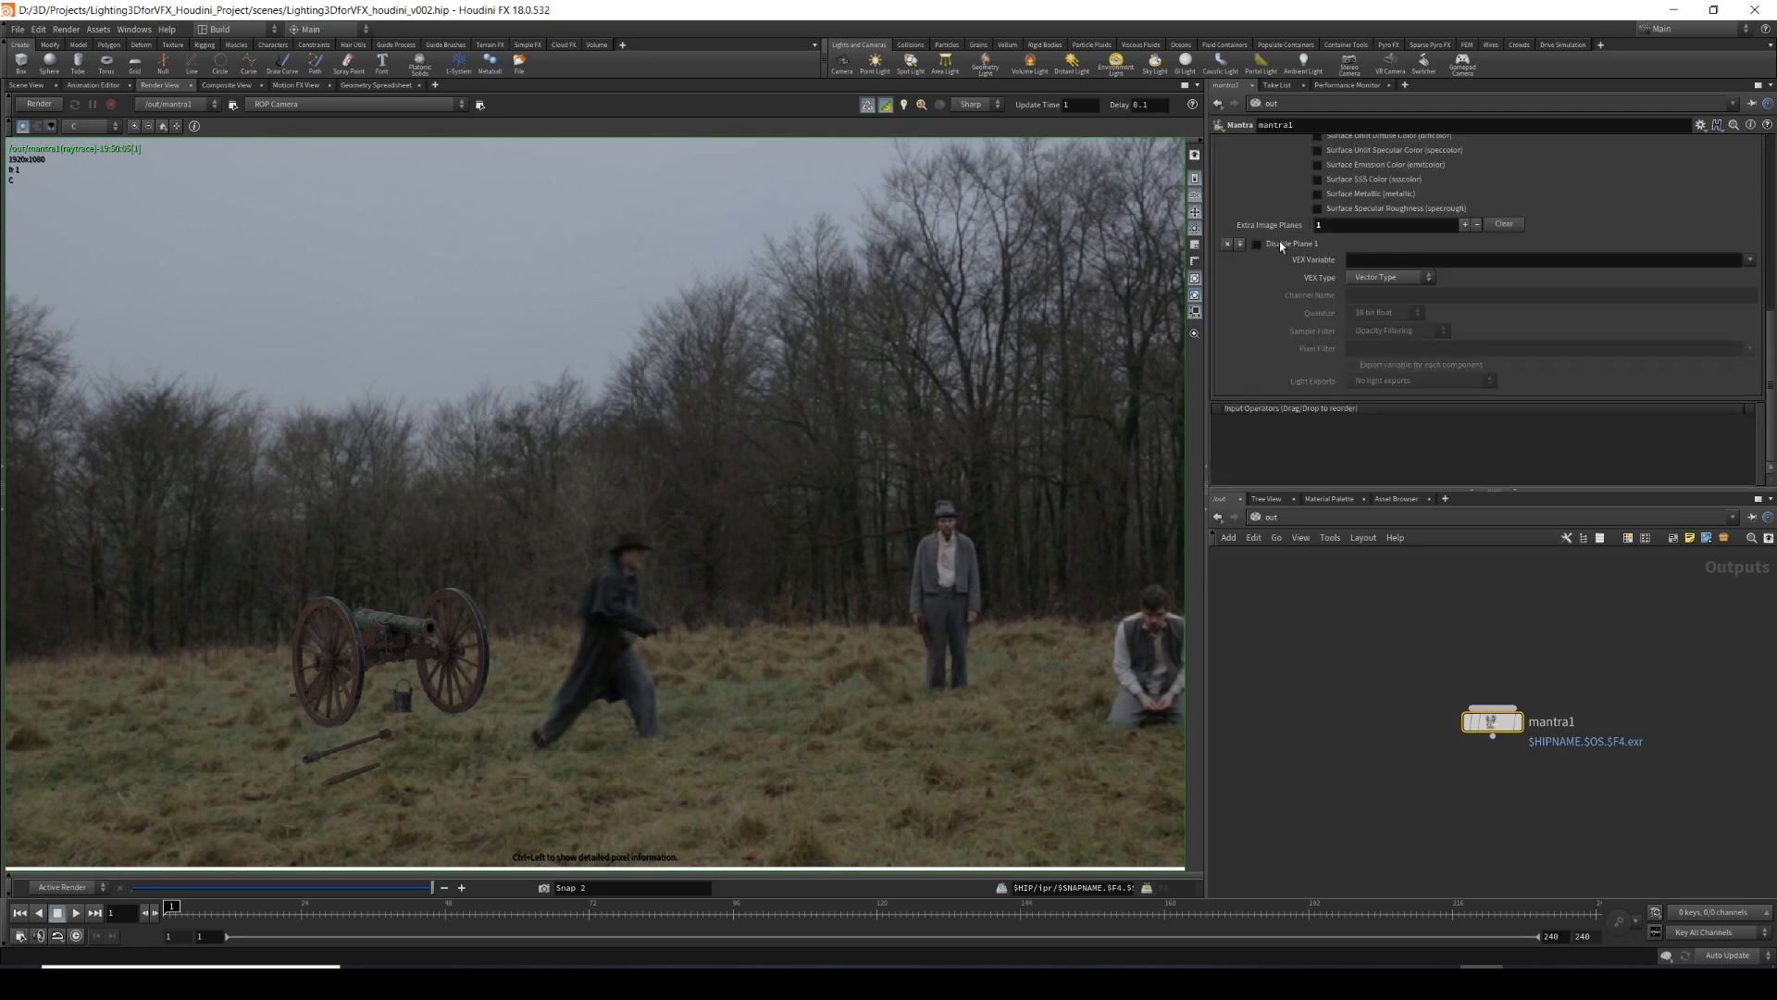
pyautogui.scroll(2, 1283, 268)
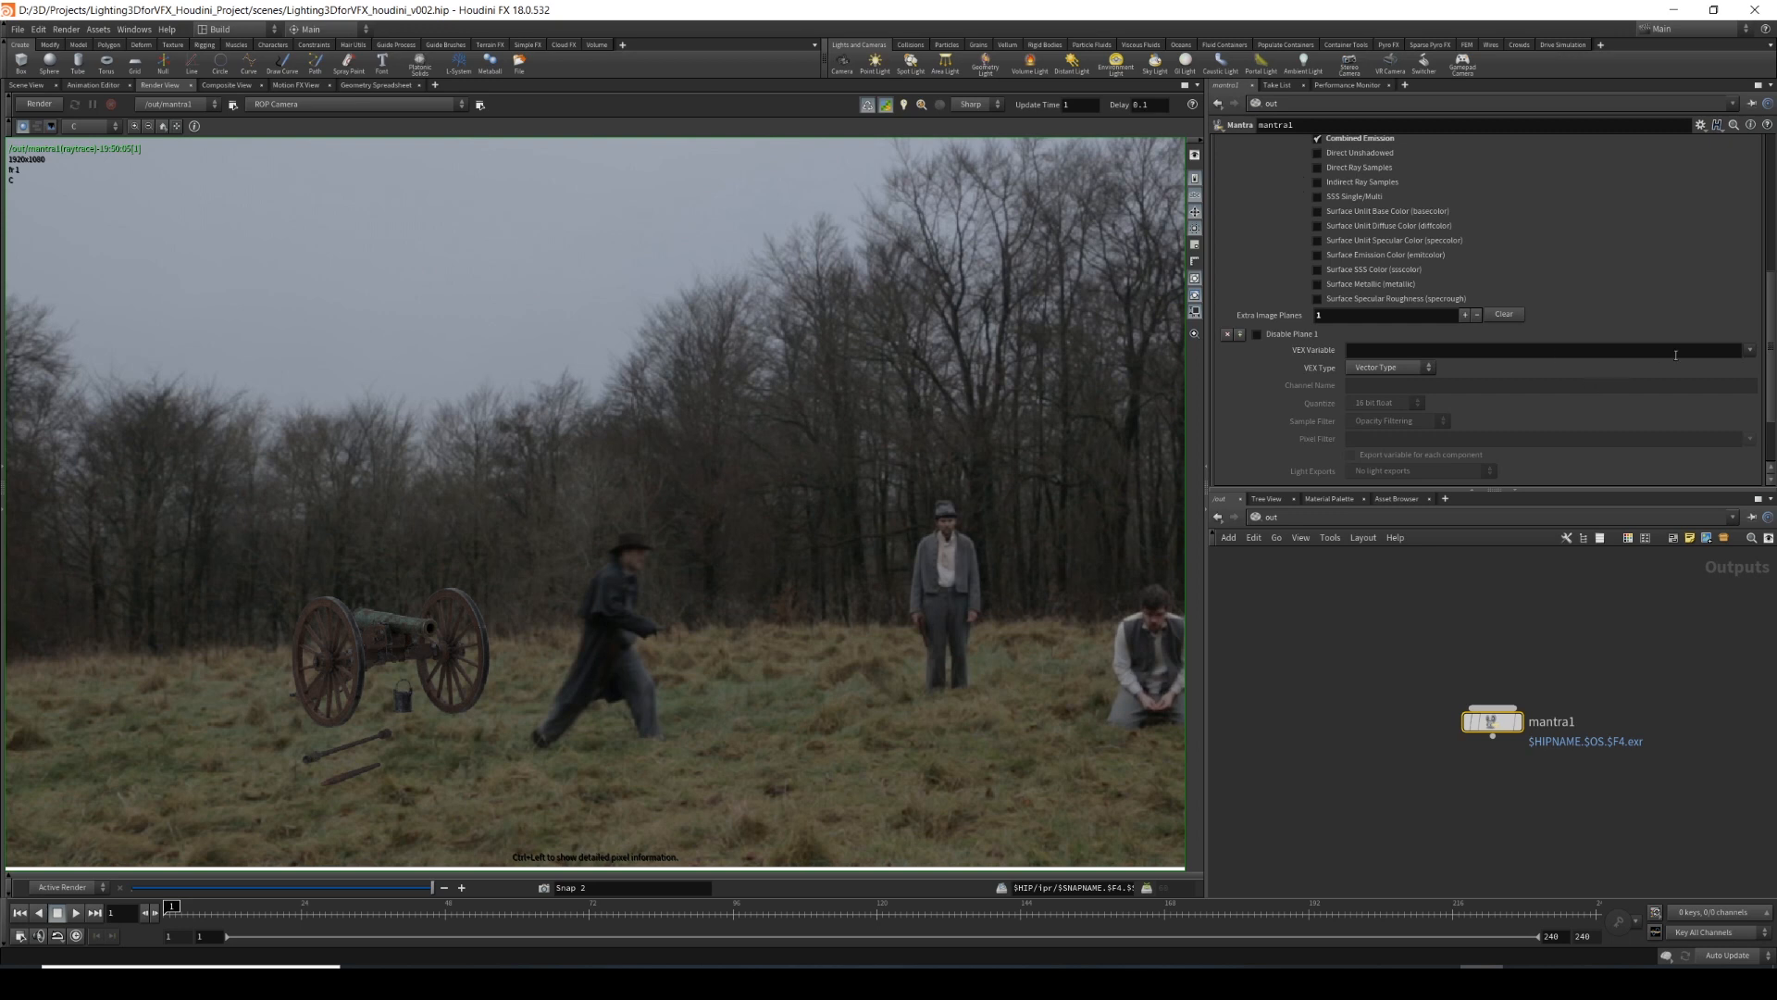
pyautogui.click(1749, 350)
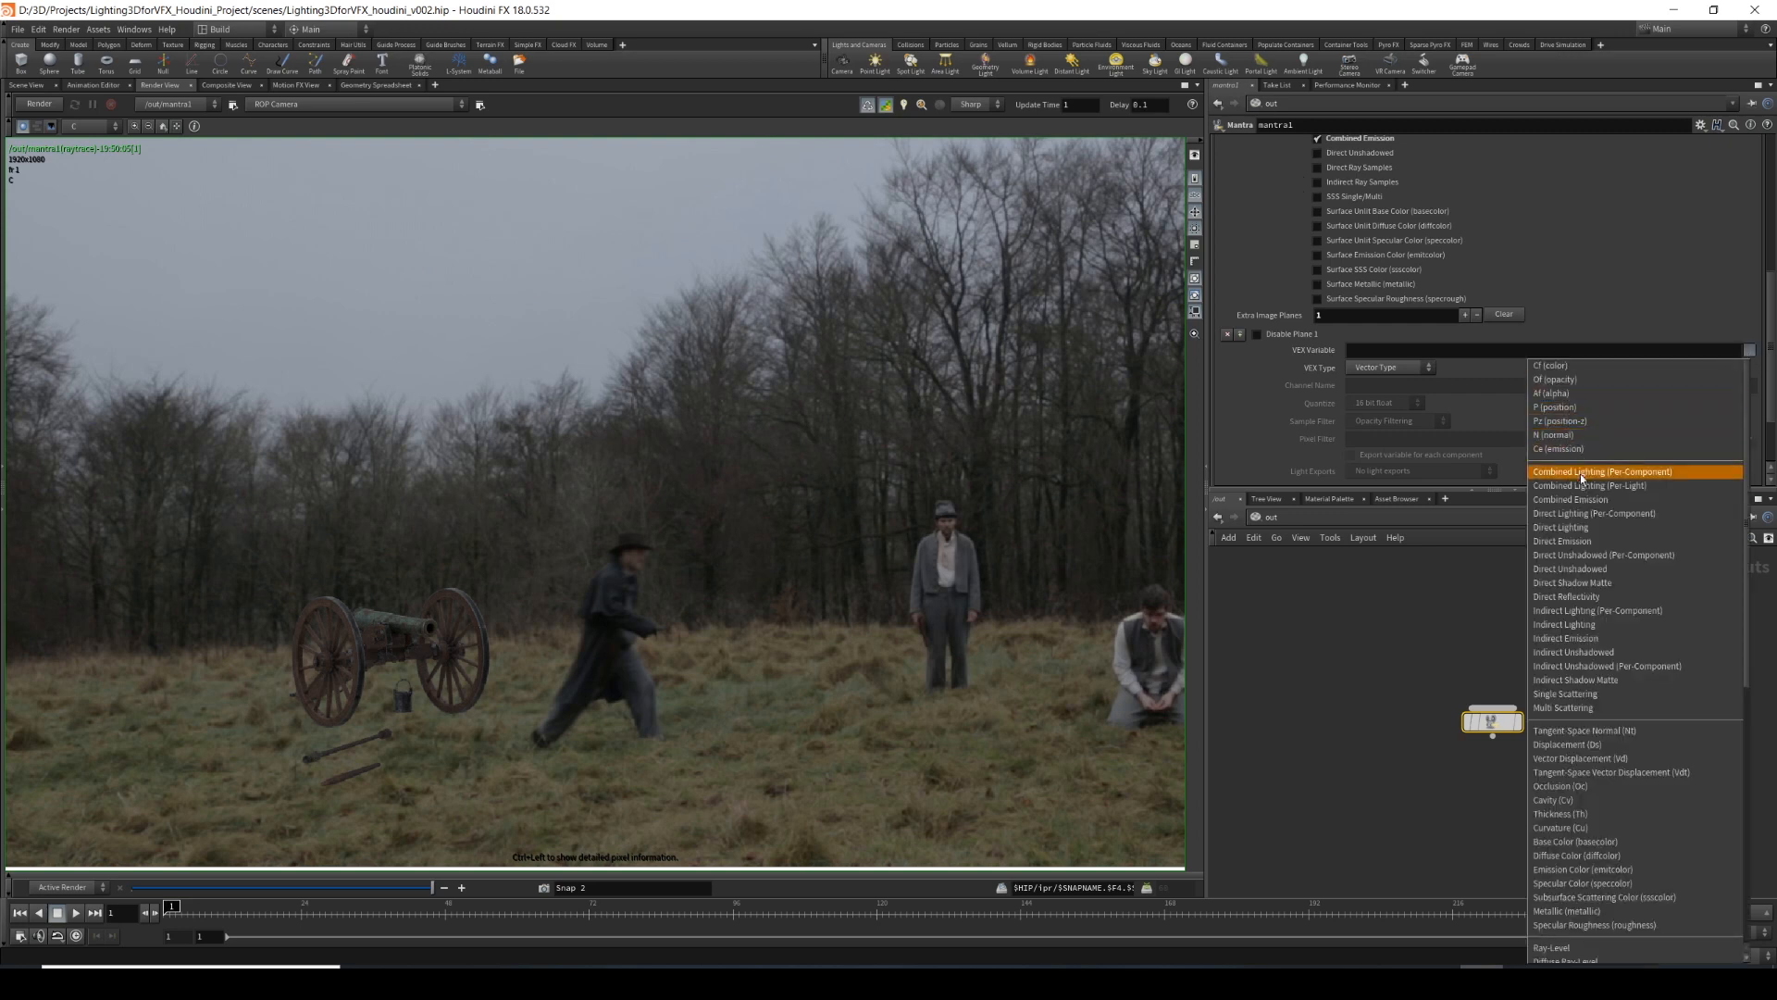
pyautogui.click(1561, 527)
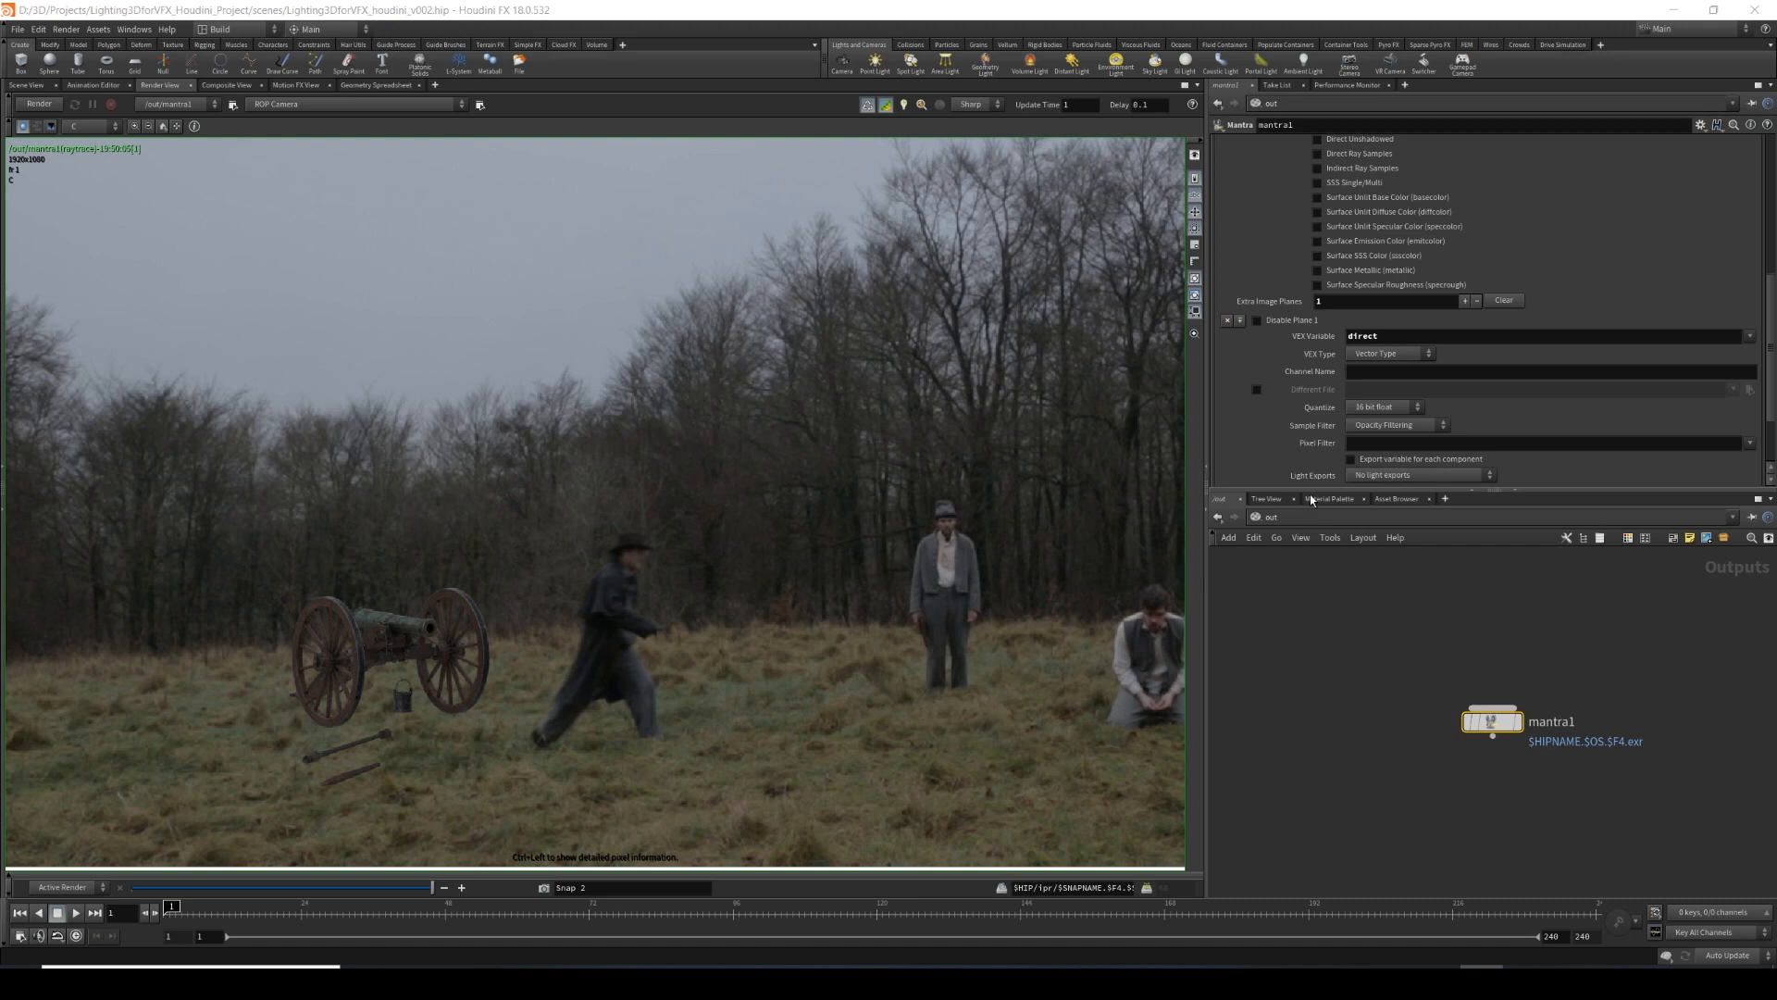
pyautogui.click(1373, 477)
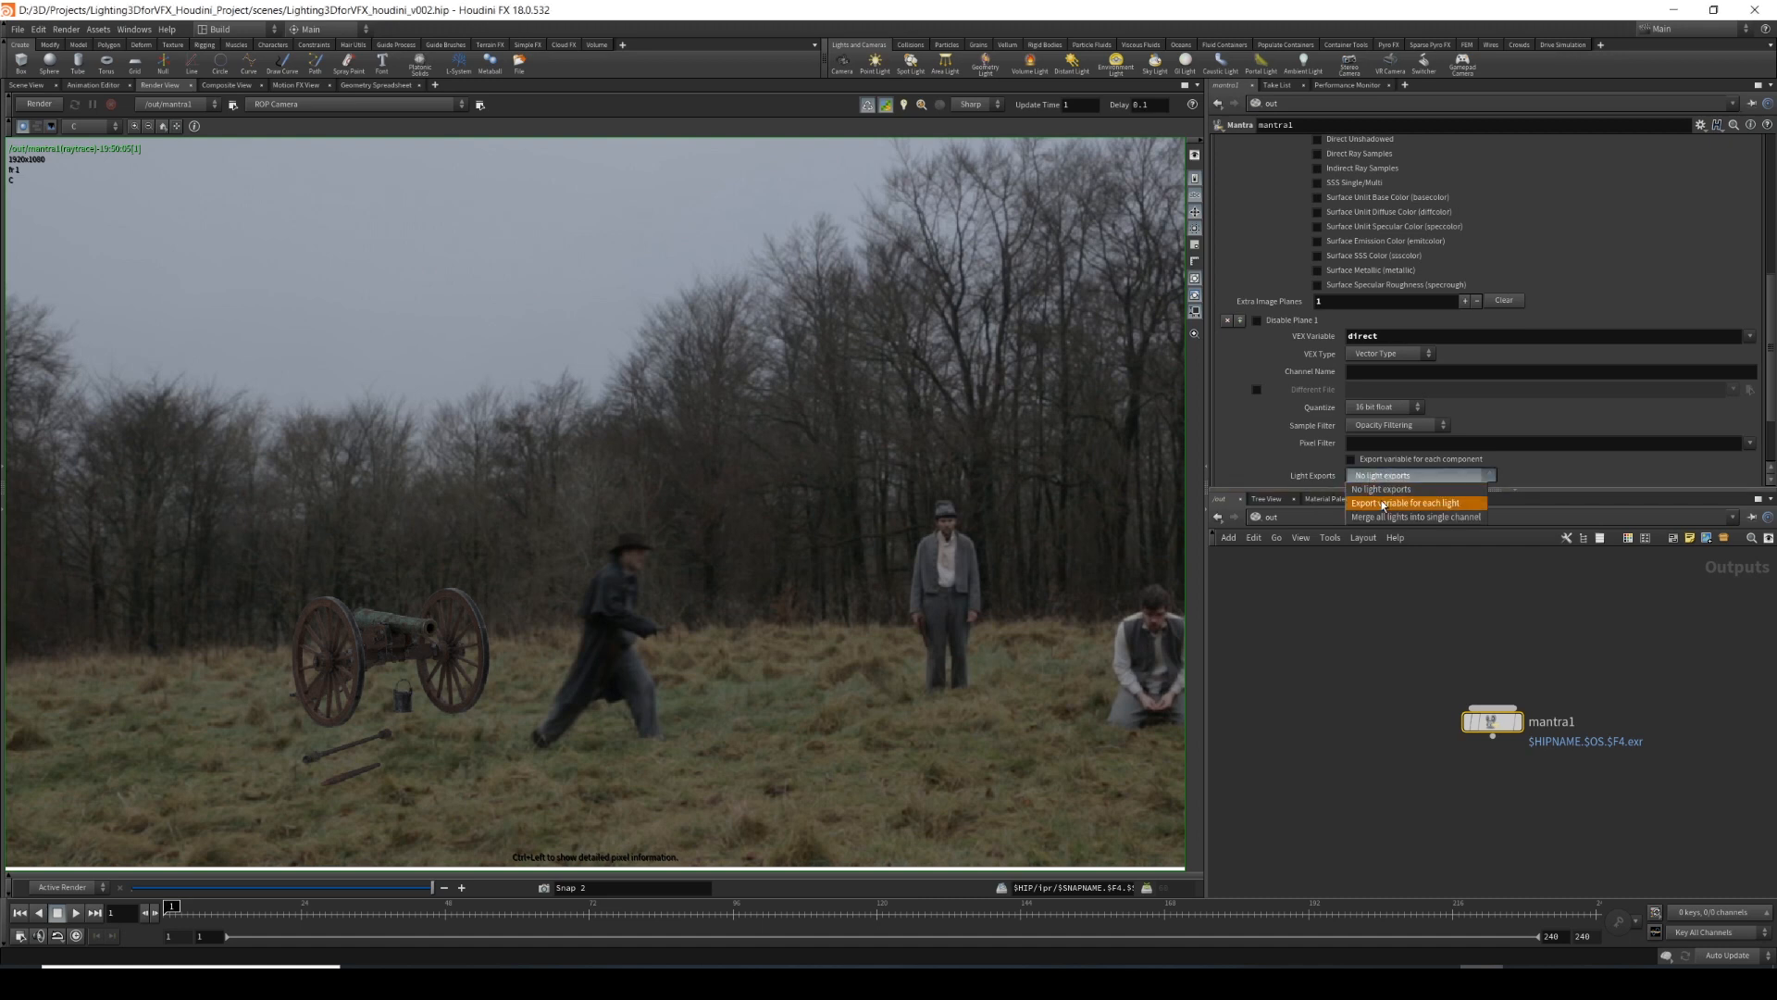
pyautogui.click(1384, 504)
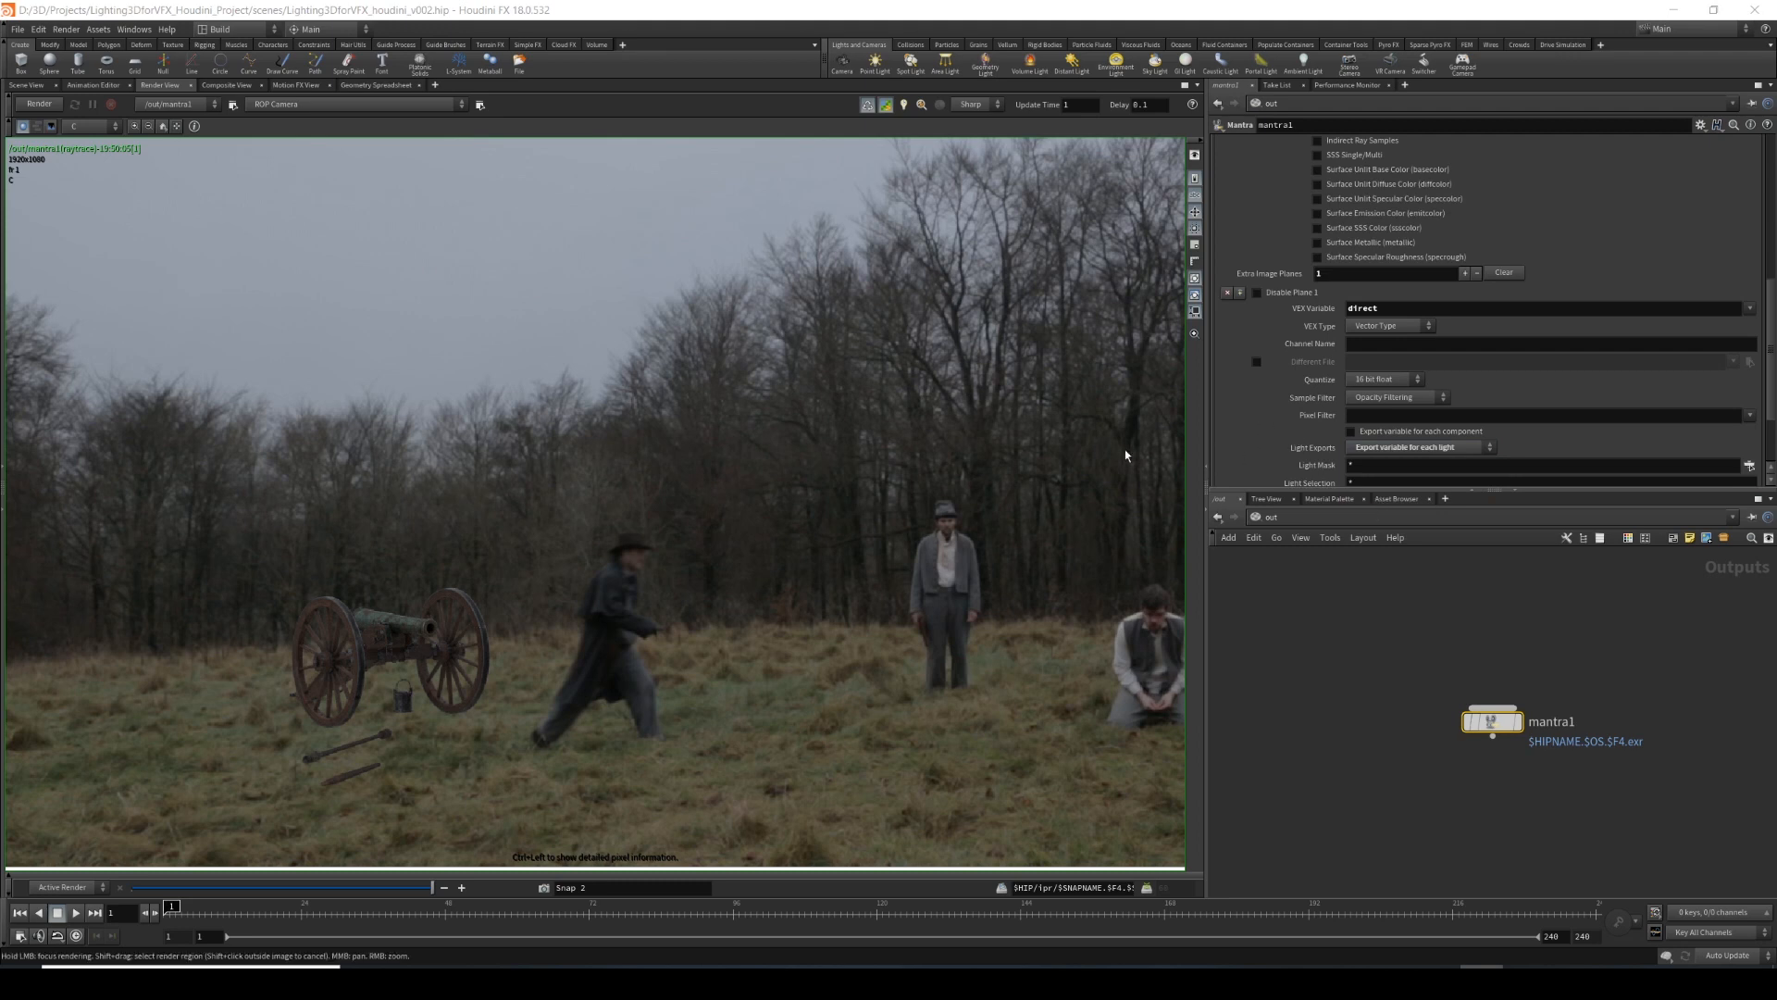
# Render the frame and compare the IBL_ID0_direct and KEY_LGT_ID01_direct passes before returning to the C plane.
pyautogui.click(29, 106)
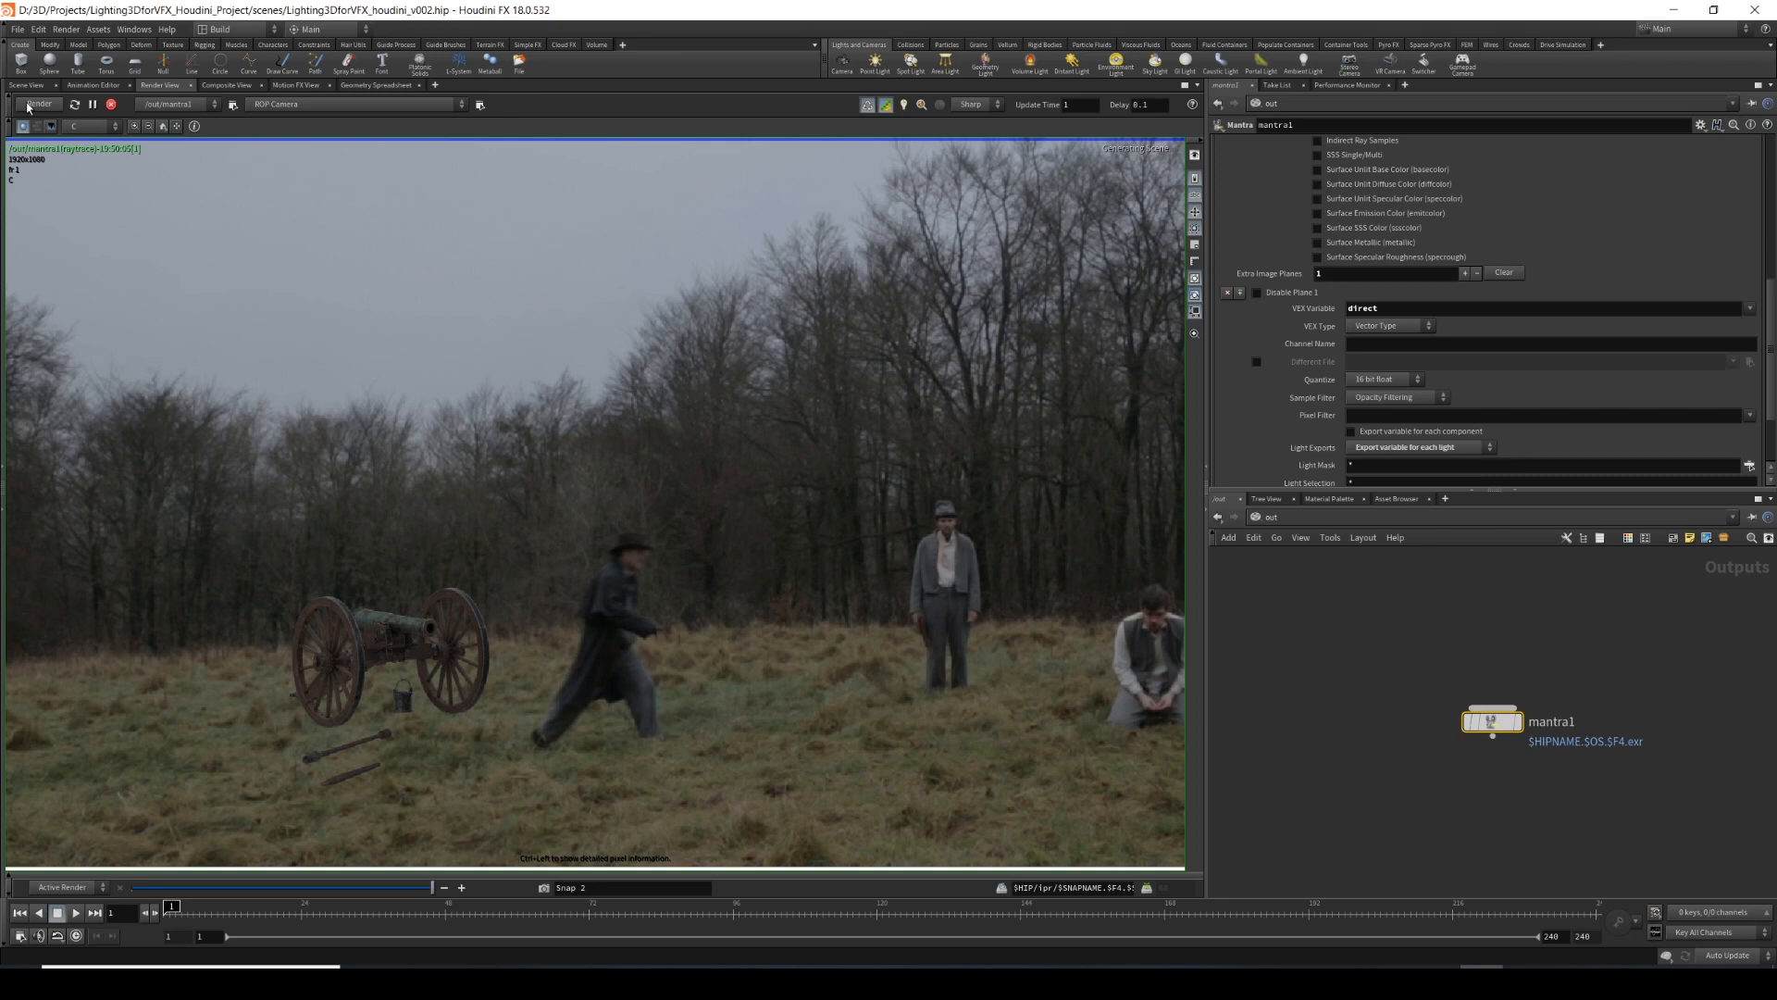
pyautogui.click(96, 127)
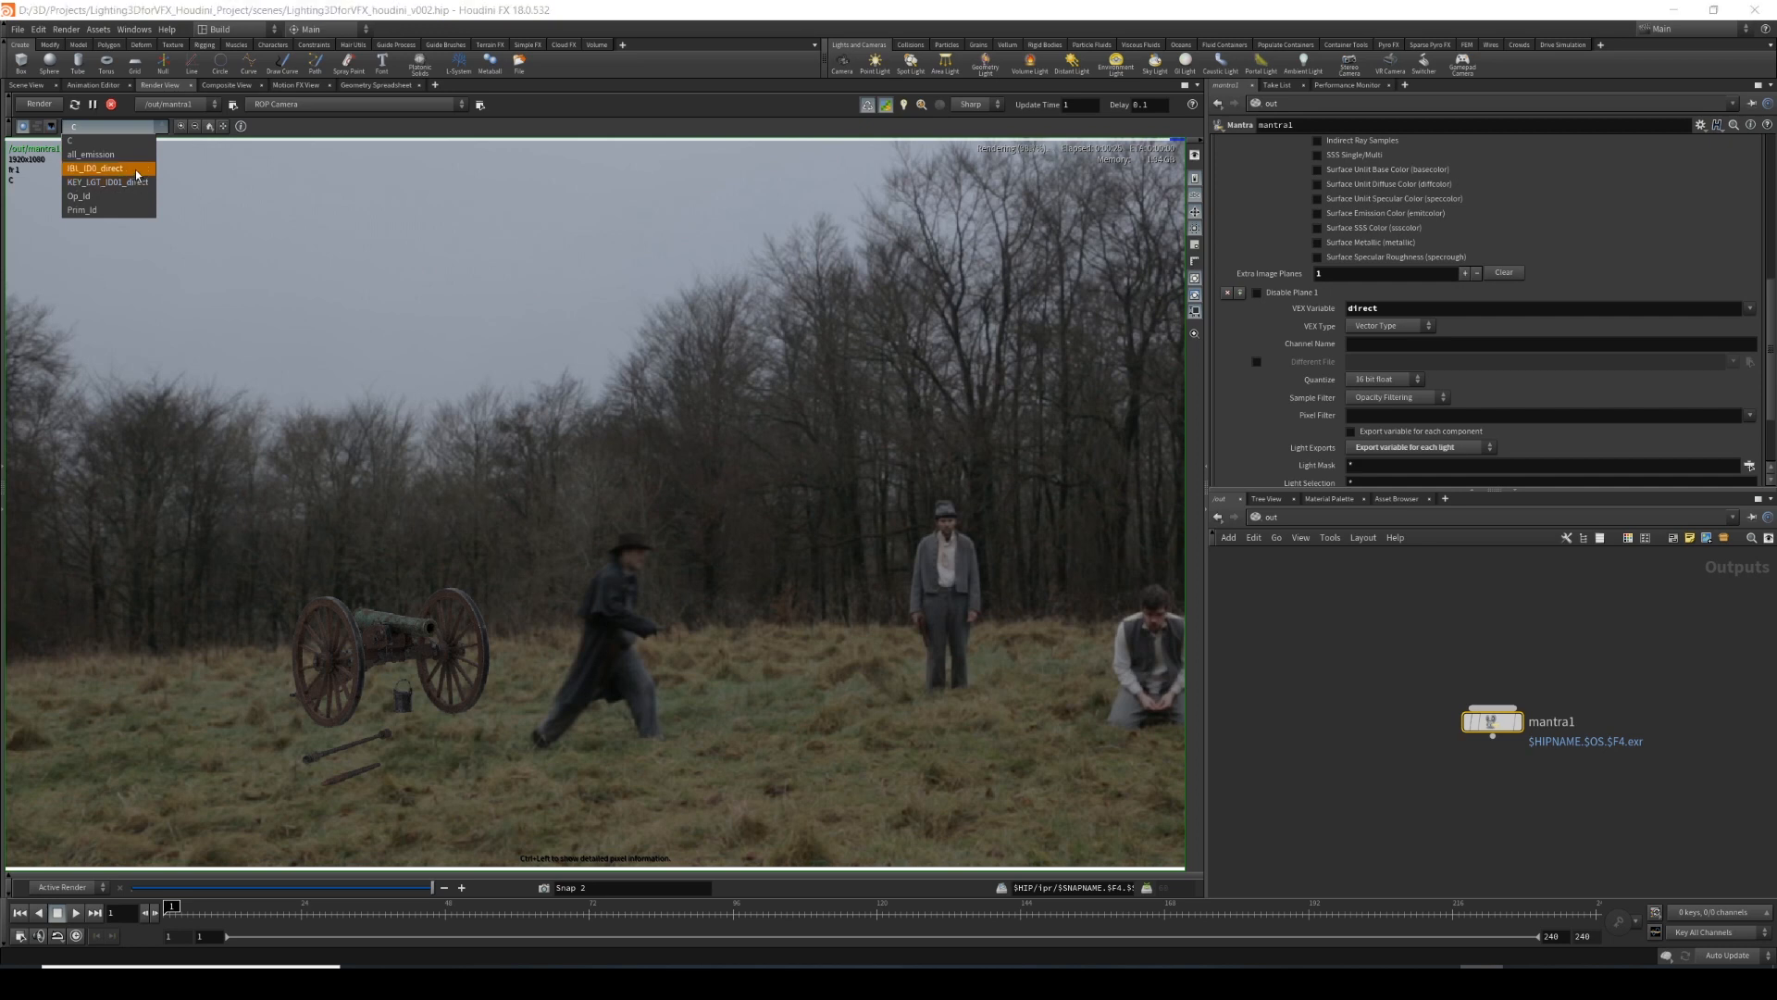
pyautogui.click(120, 167)
pyautogui.click(133, 126)
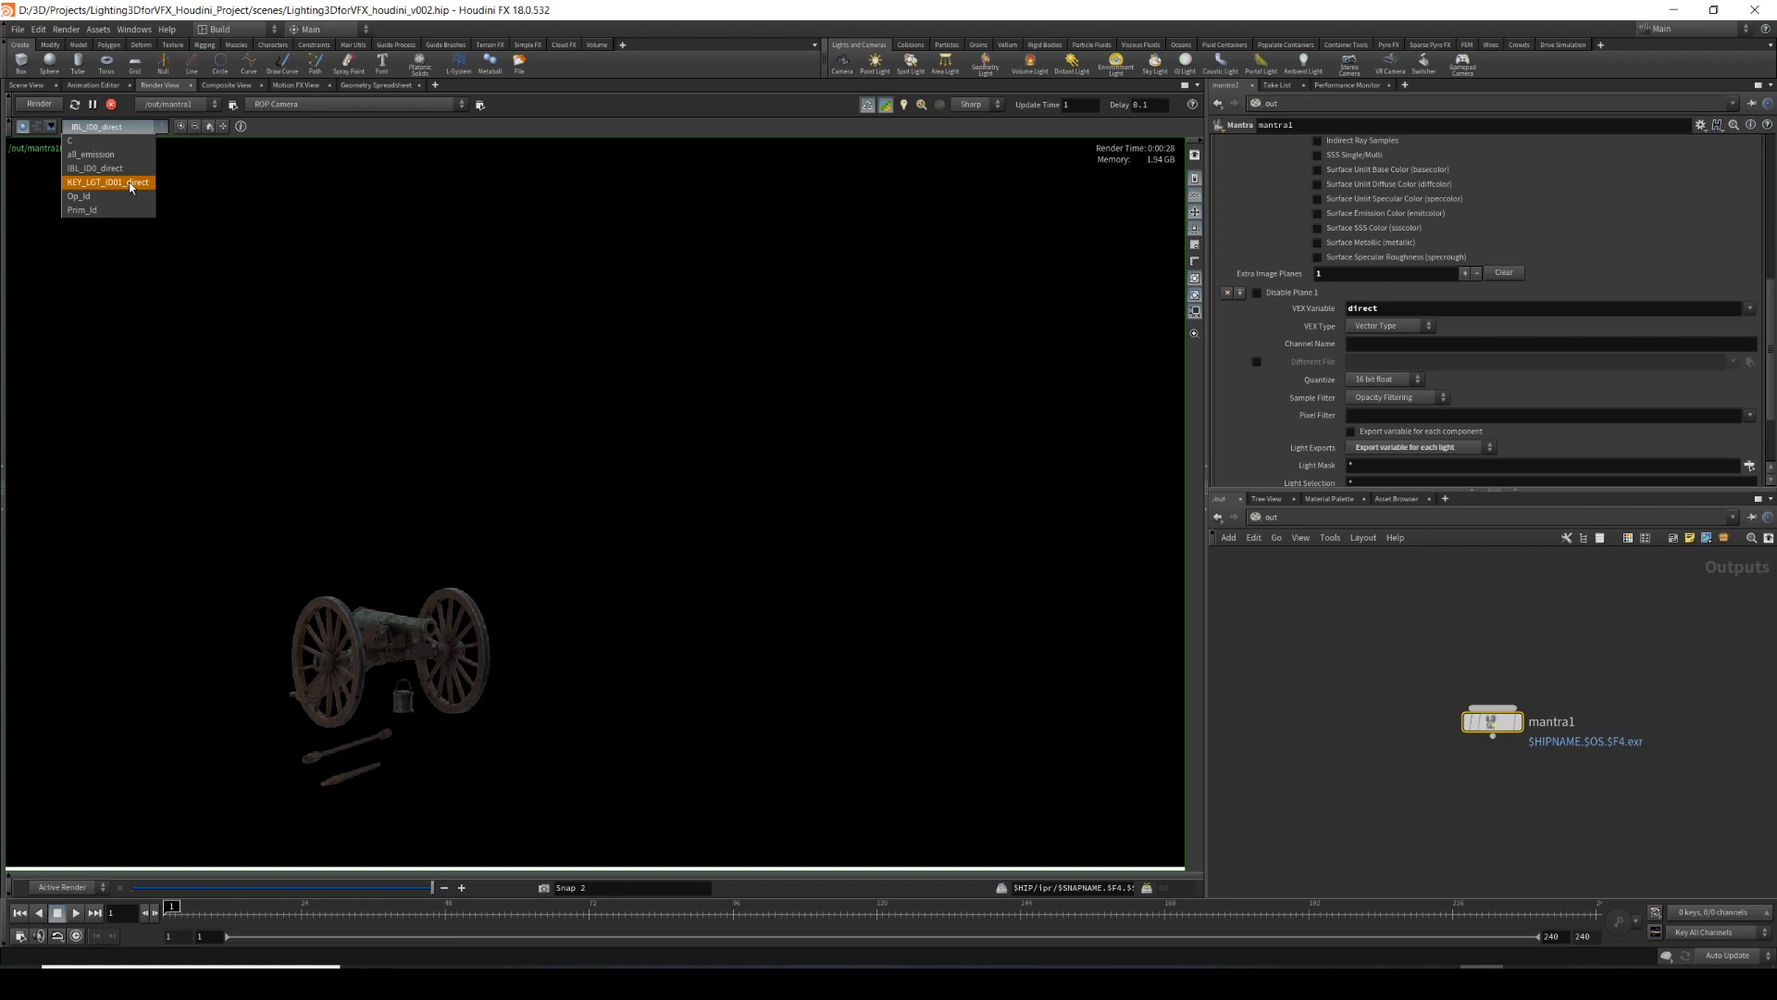
pyautogui.click(131, 182)
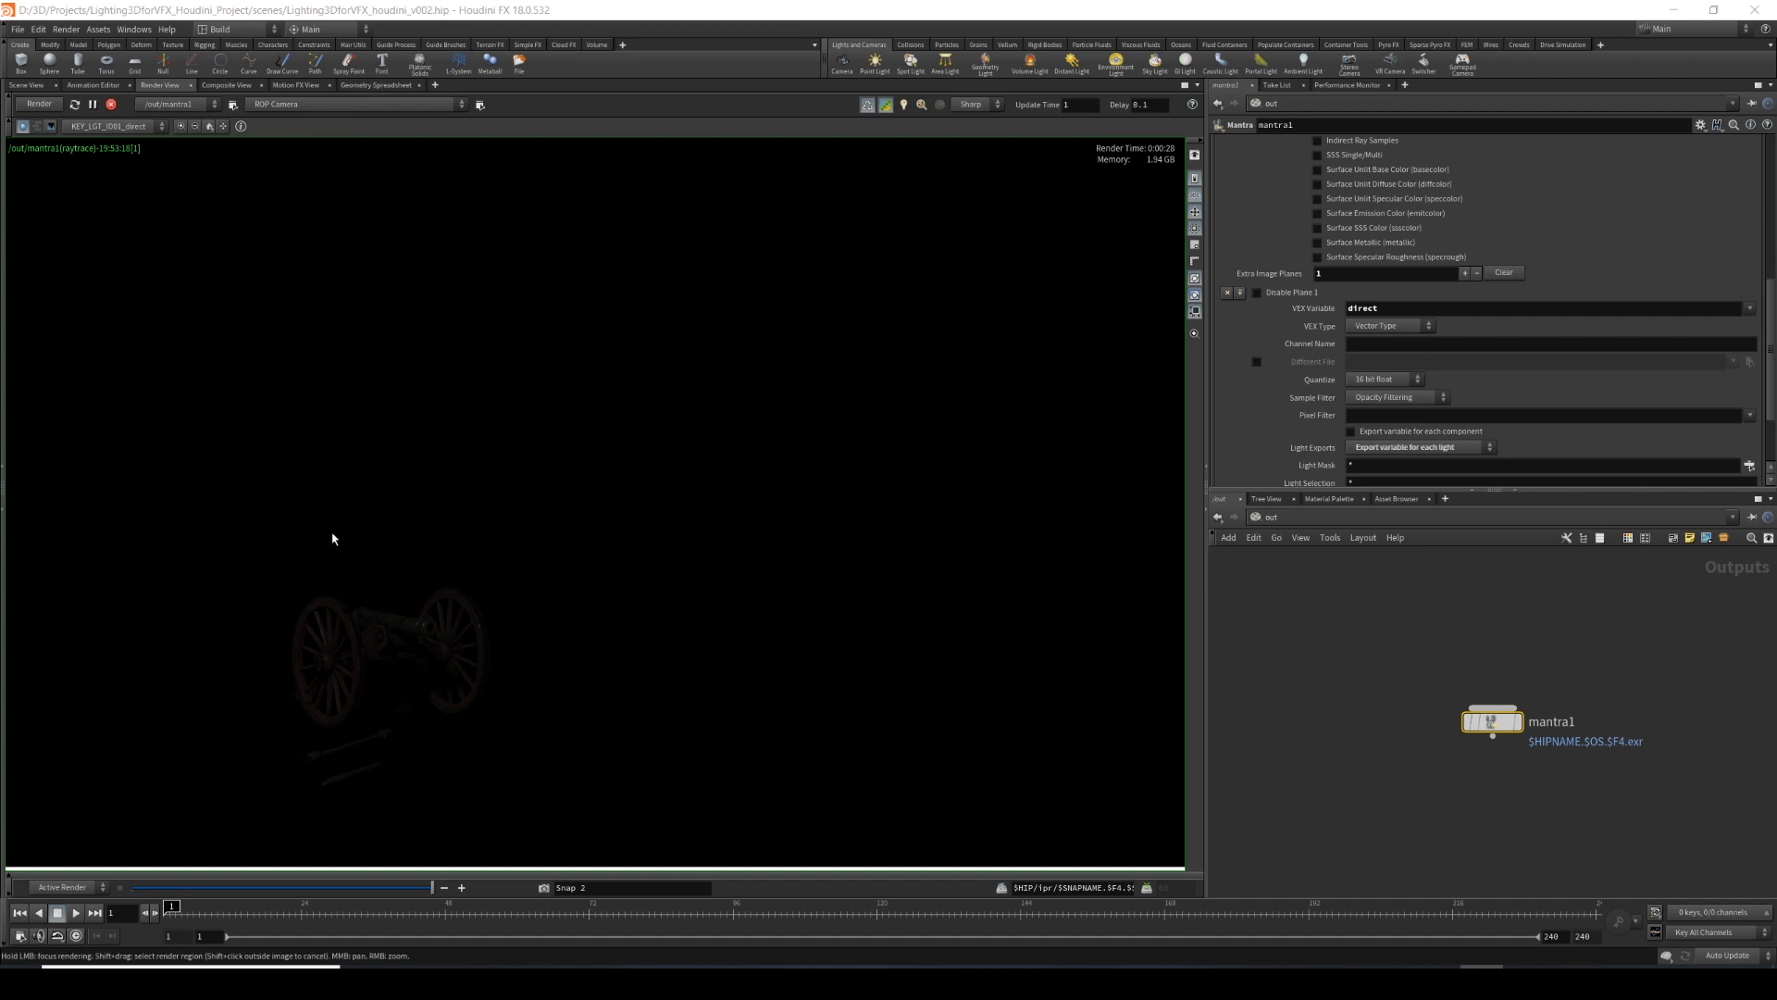
pyautogui.click(108, 126)
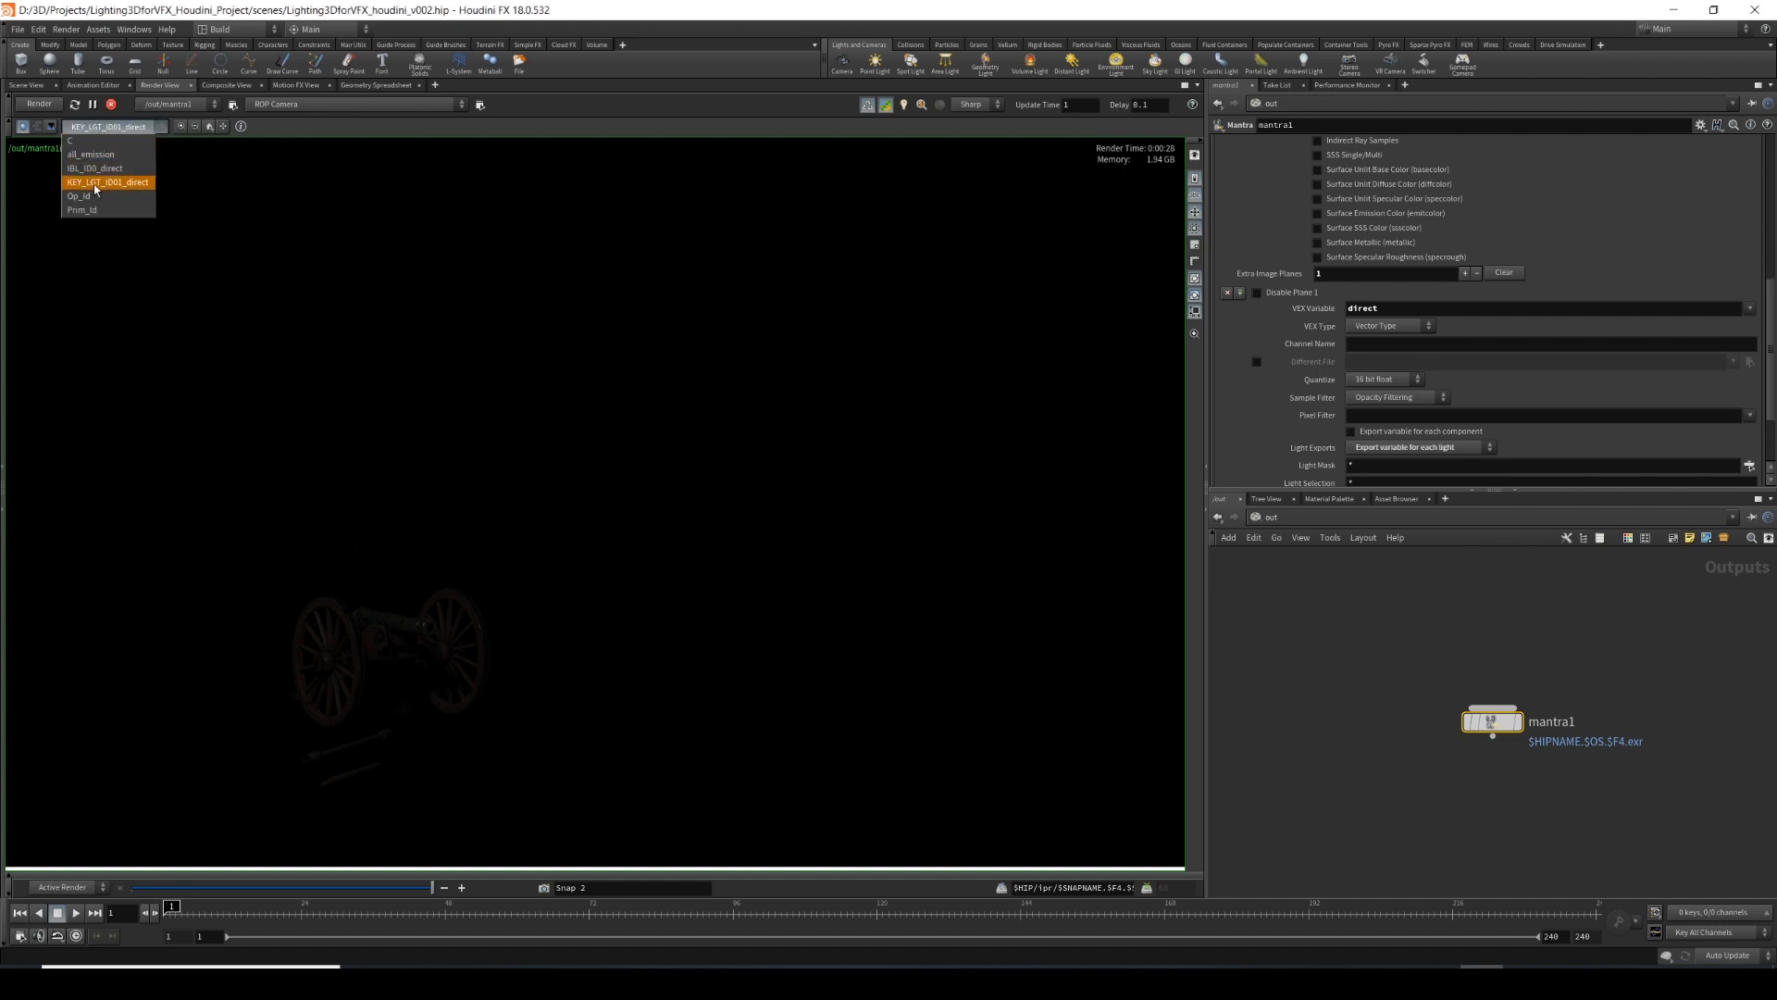
pyautogui.click(97, 169)
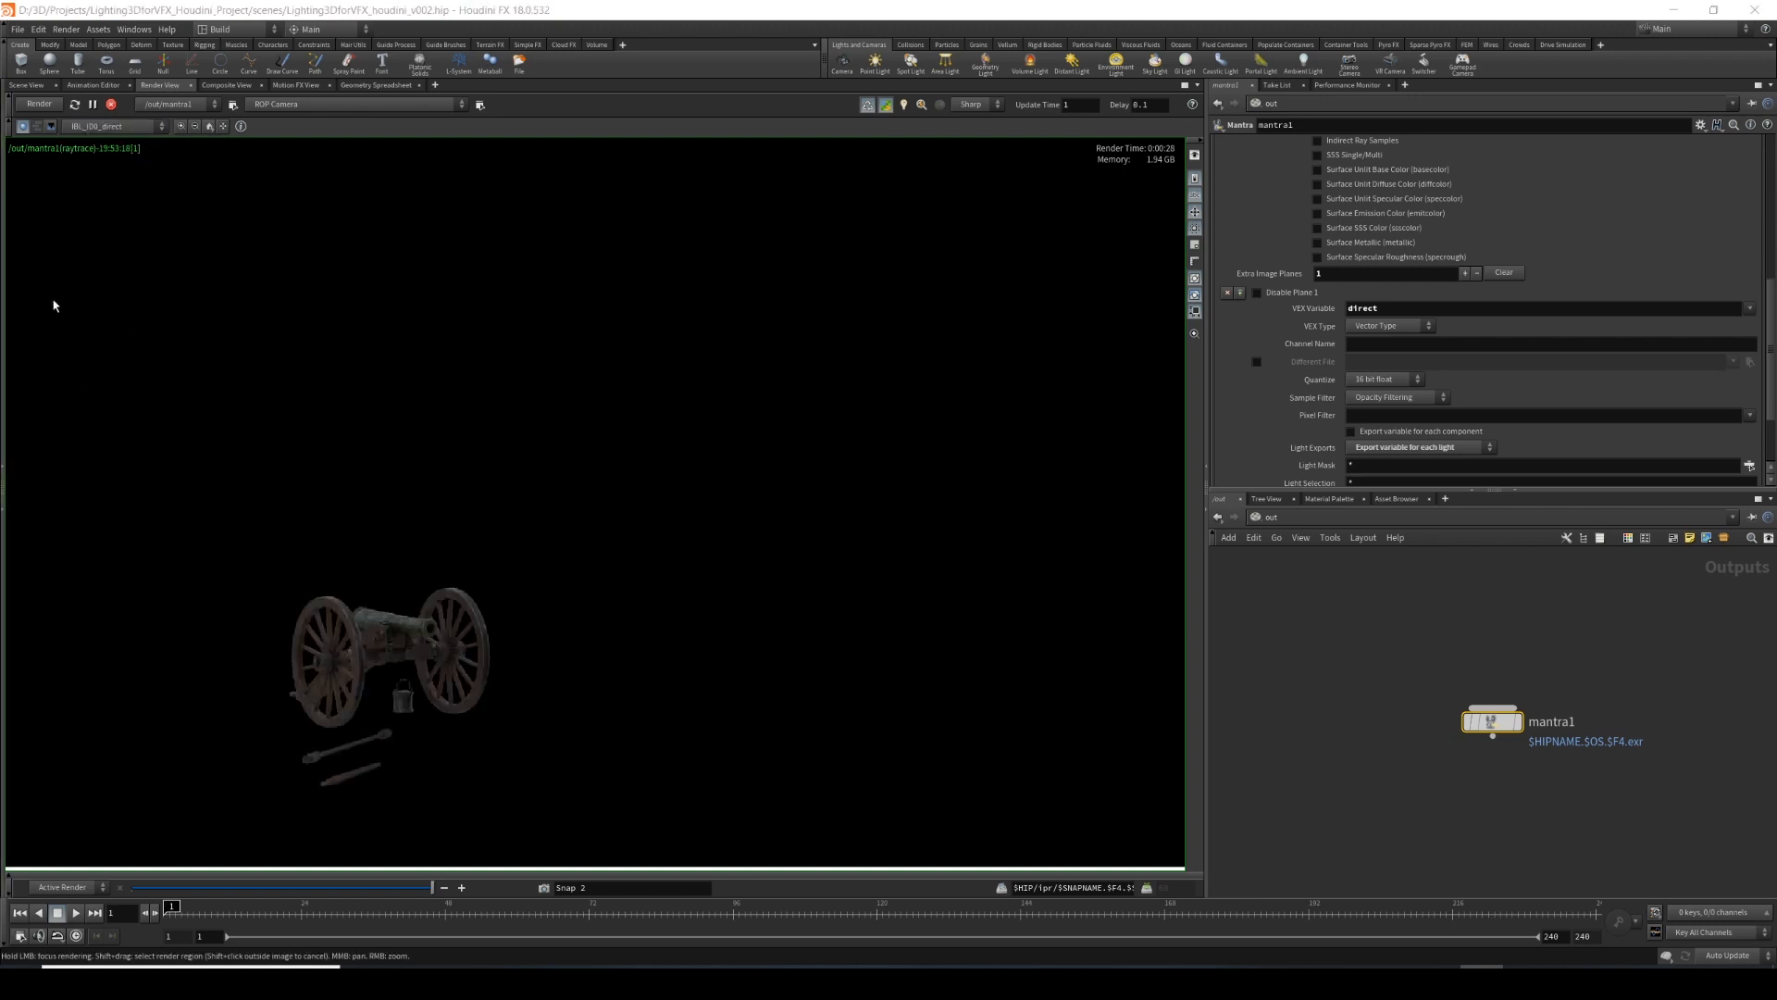
pyautogui.click(113, 124)
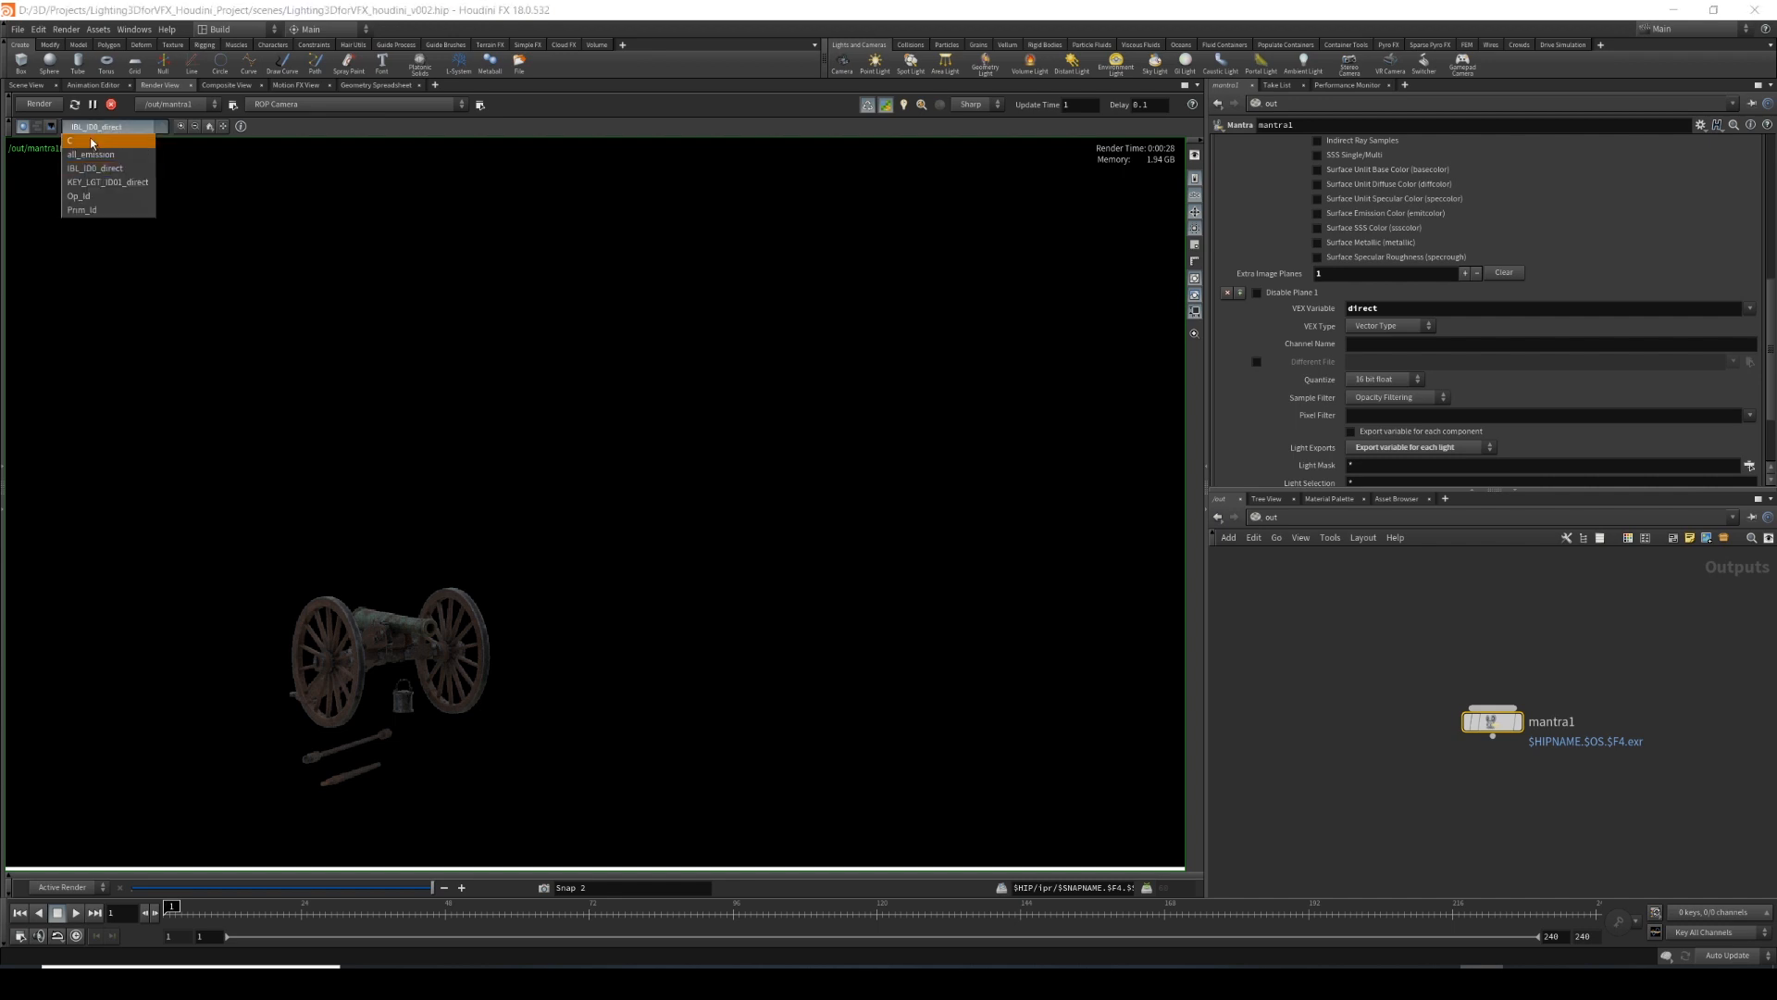
pyautogui.click(93, 142)
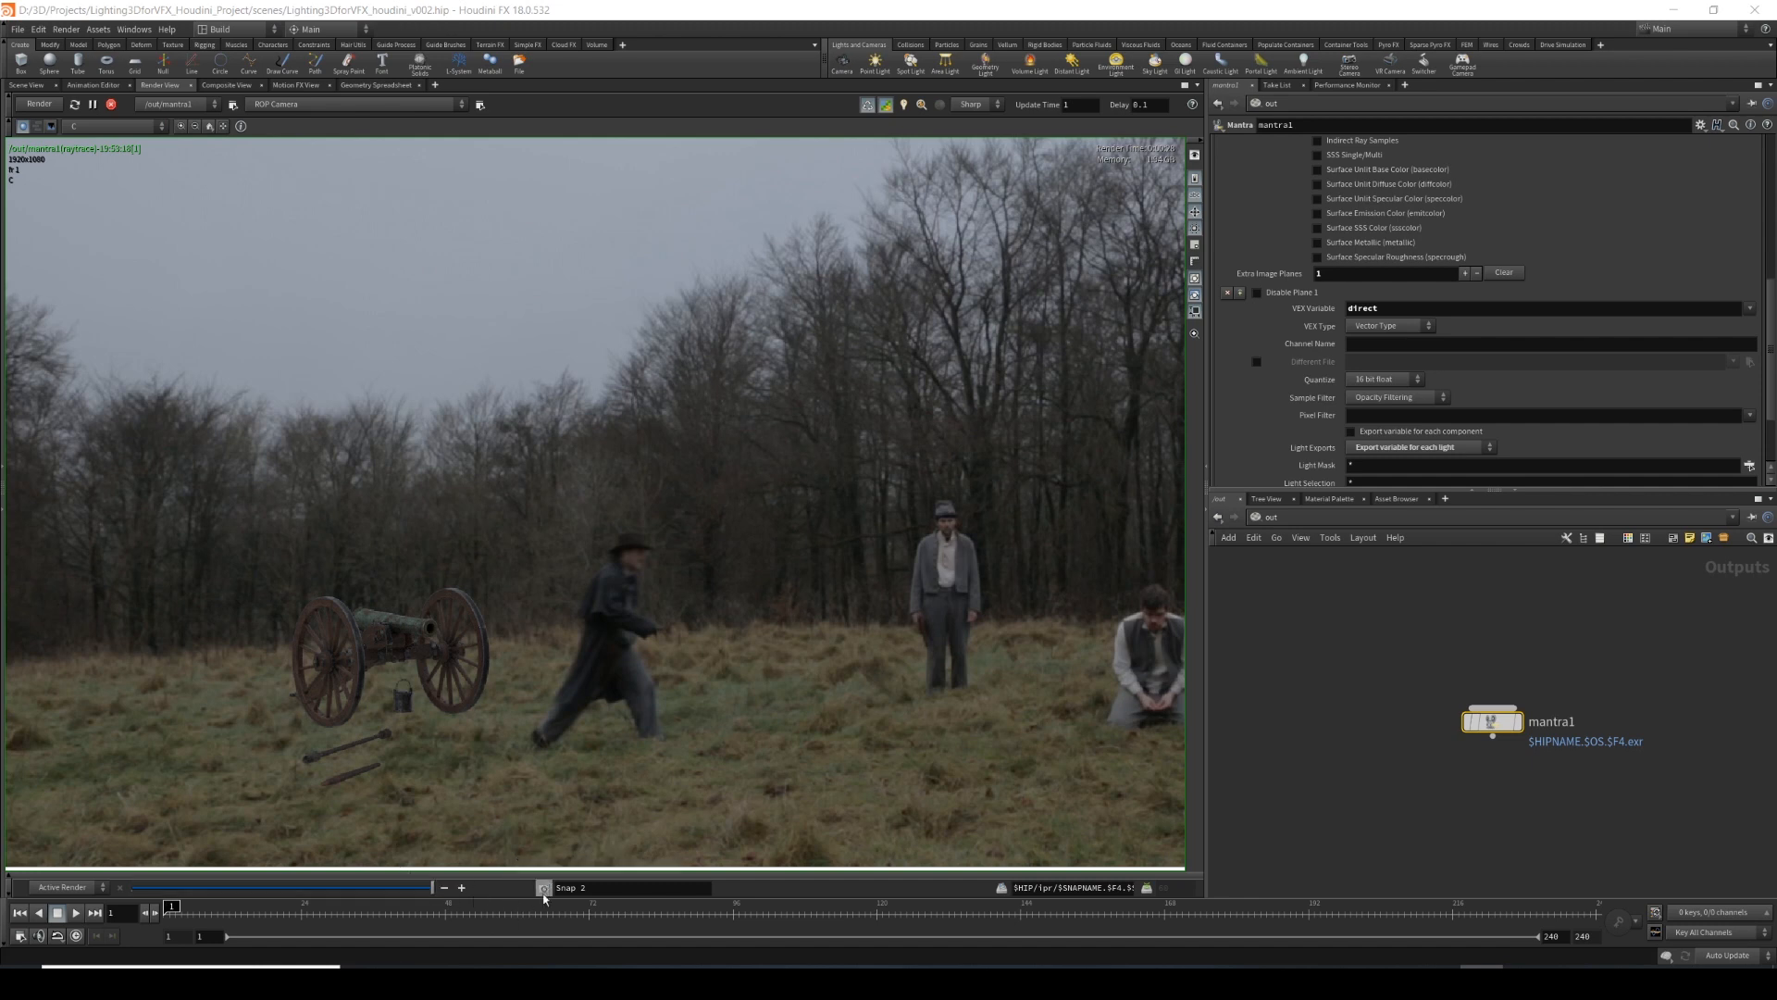
# Inspect the all_emission pass of the render and return to the C plane.
pyautogui.click(111, 126)
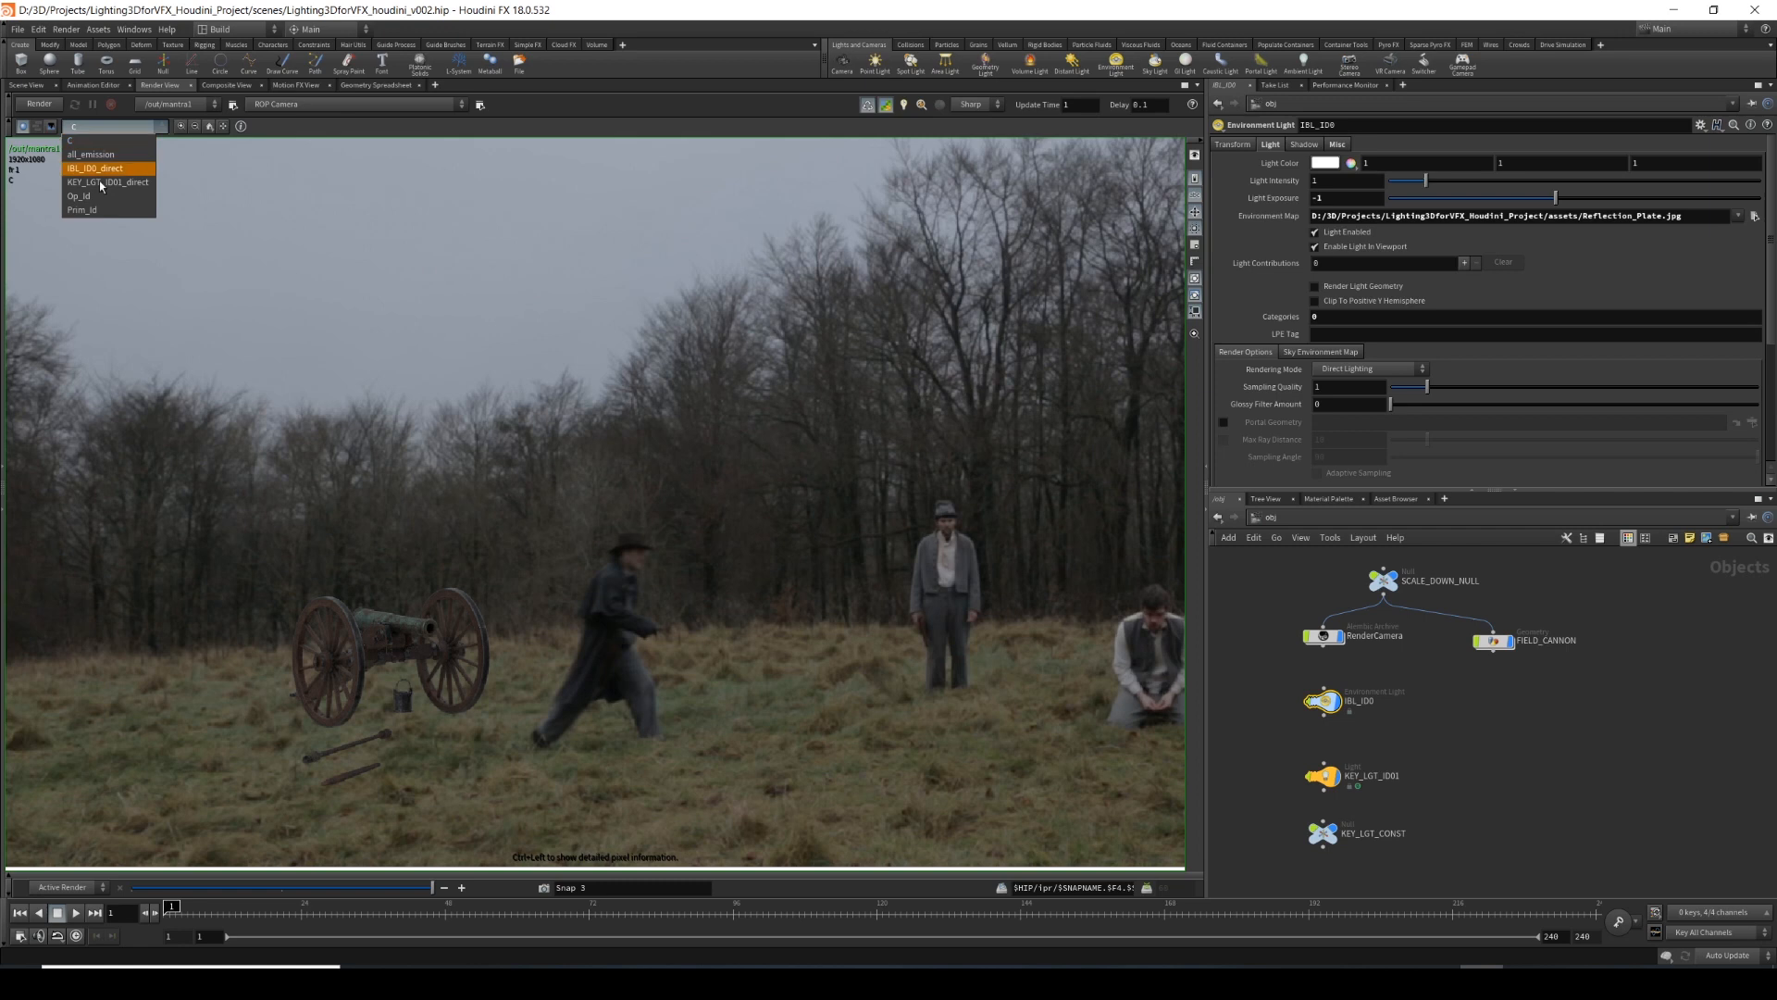
pyautogui.click(89, 155)
pyautogui.click(111, 126)
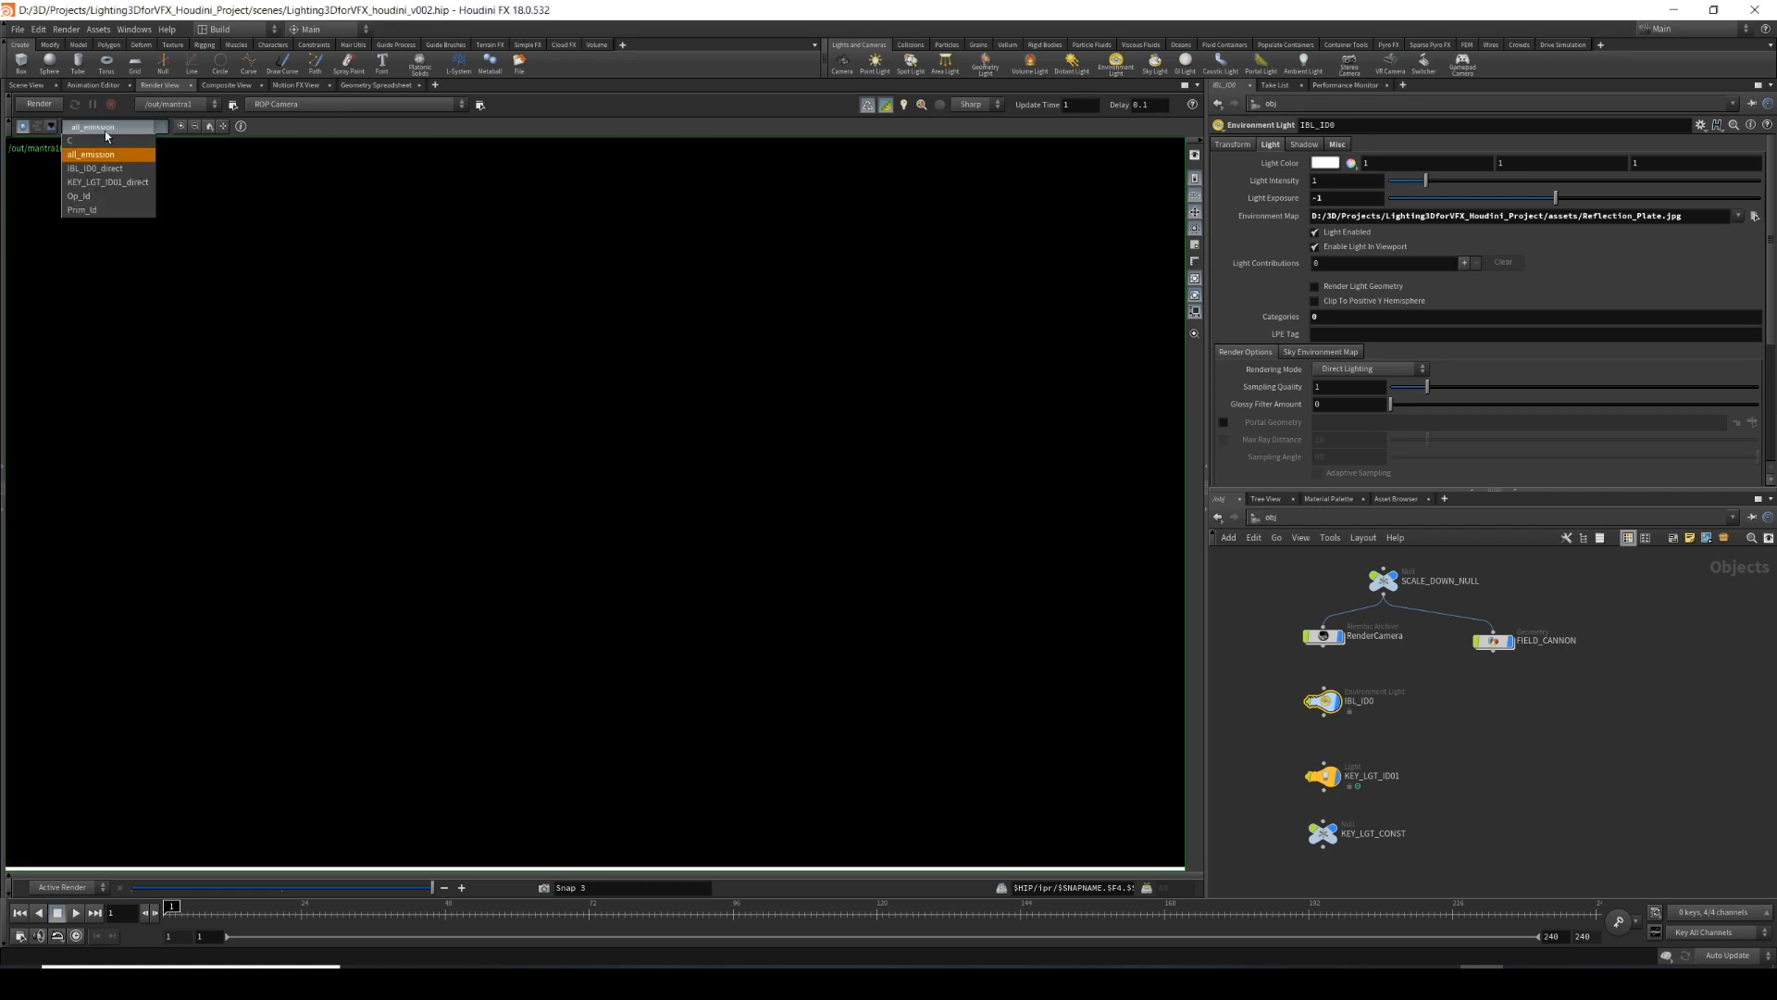
pyautogui.click(93, 141)
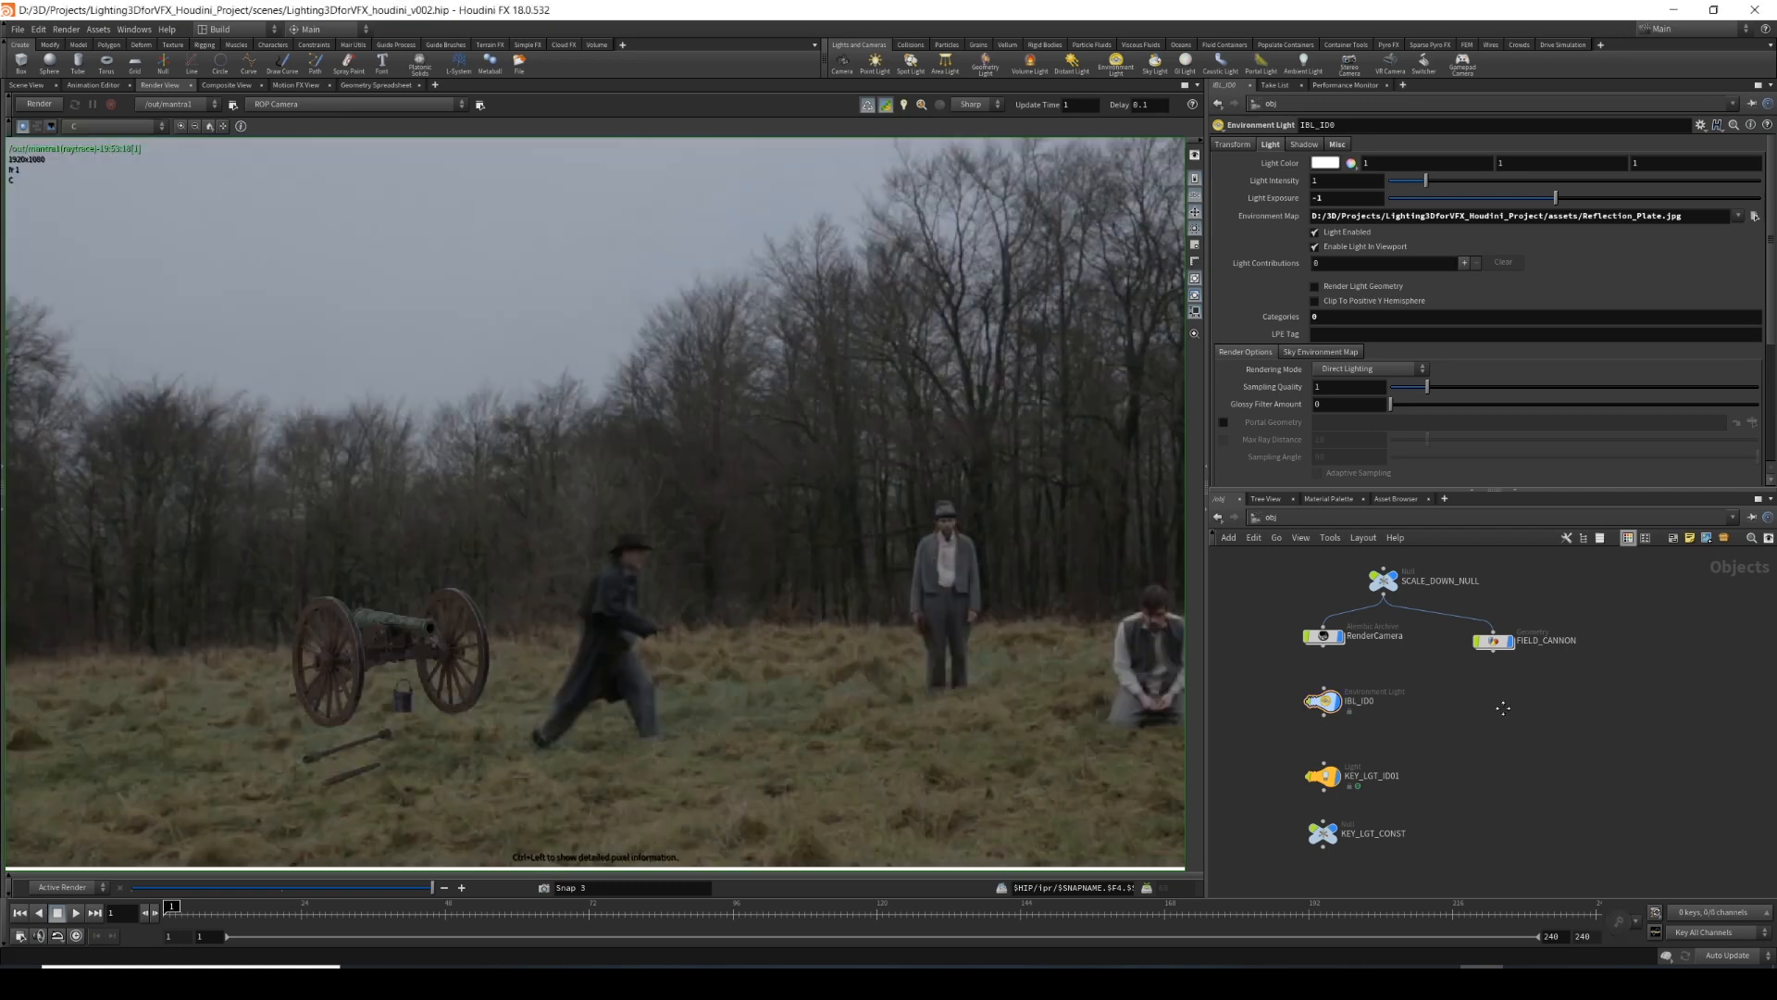
# Create a geometry object below FIELD_CANNON in the object network and name it PROJECTION_CARDS.
pyautogui.moveTo(1512, 715); pyautogui.dragTo(1481, 726, button='middle')
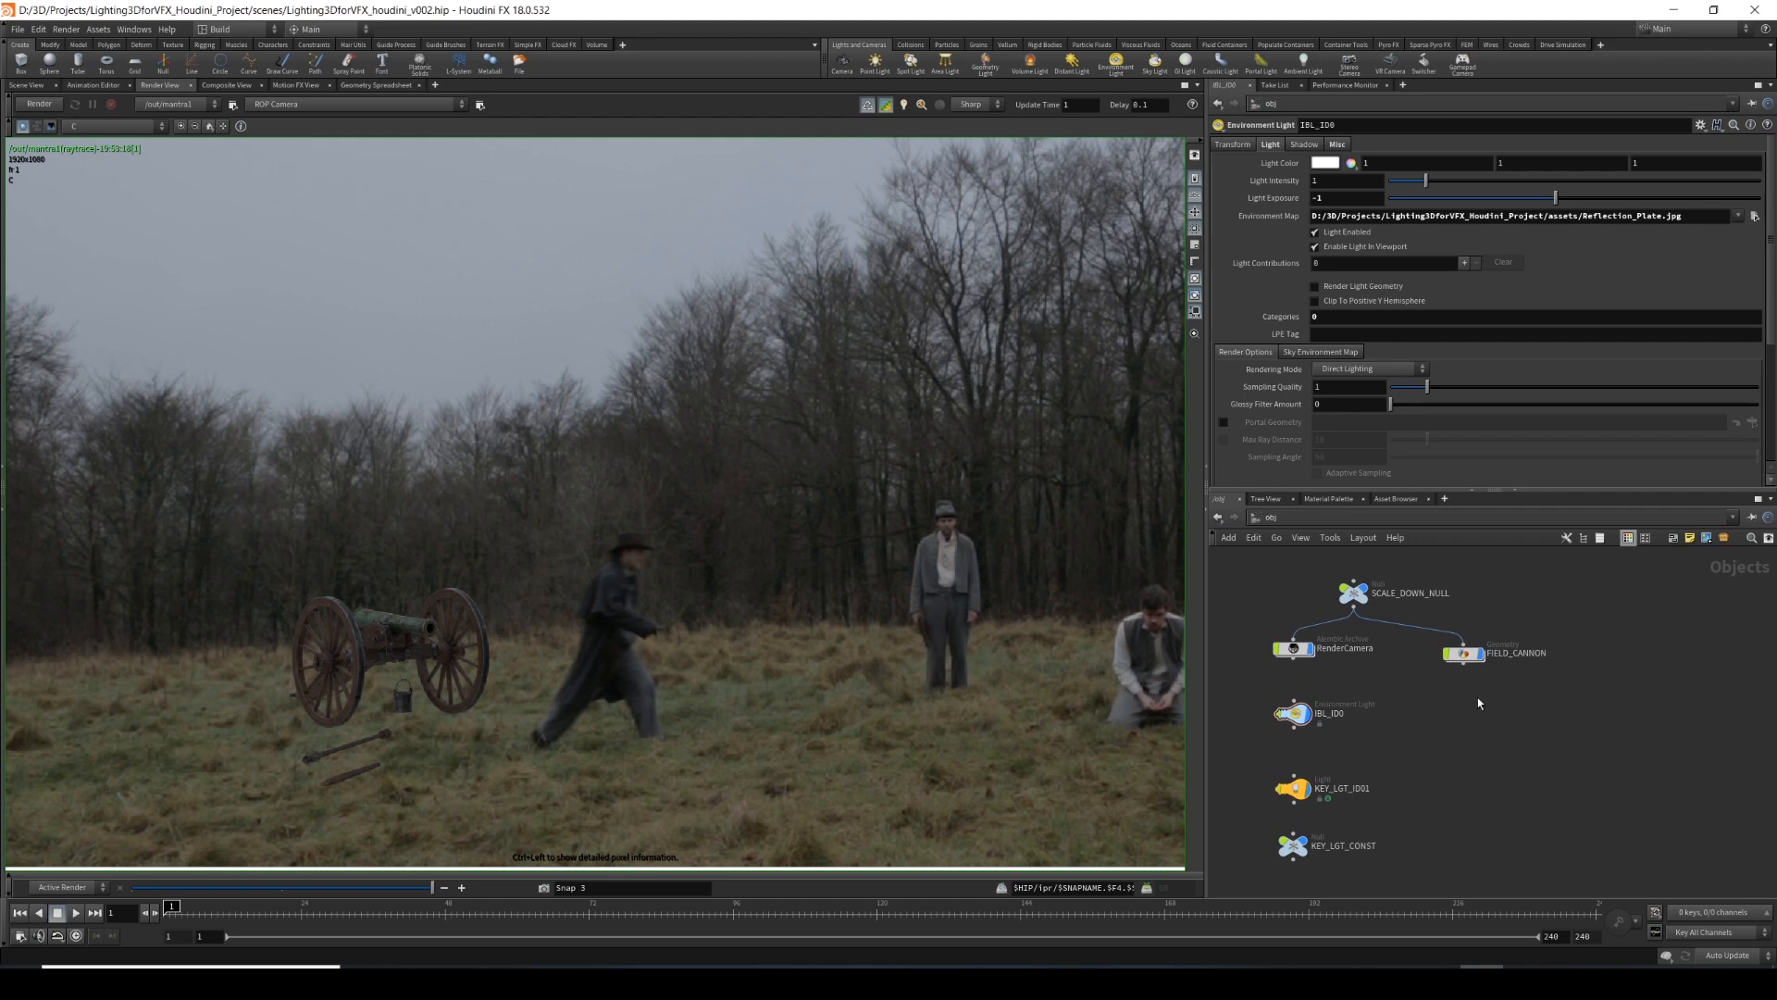
pyautogui.press('Tab')
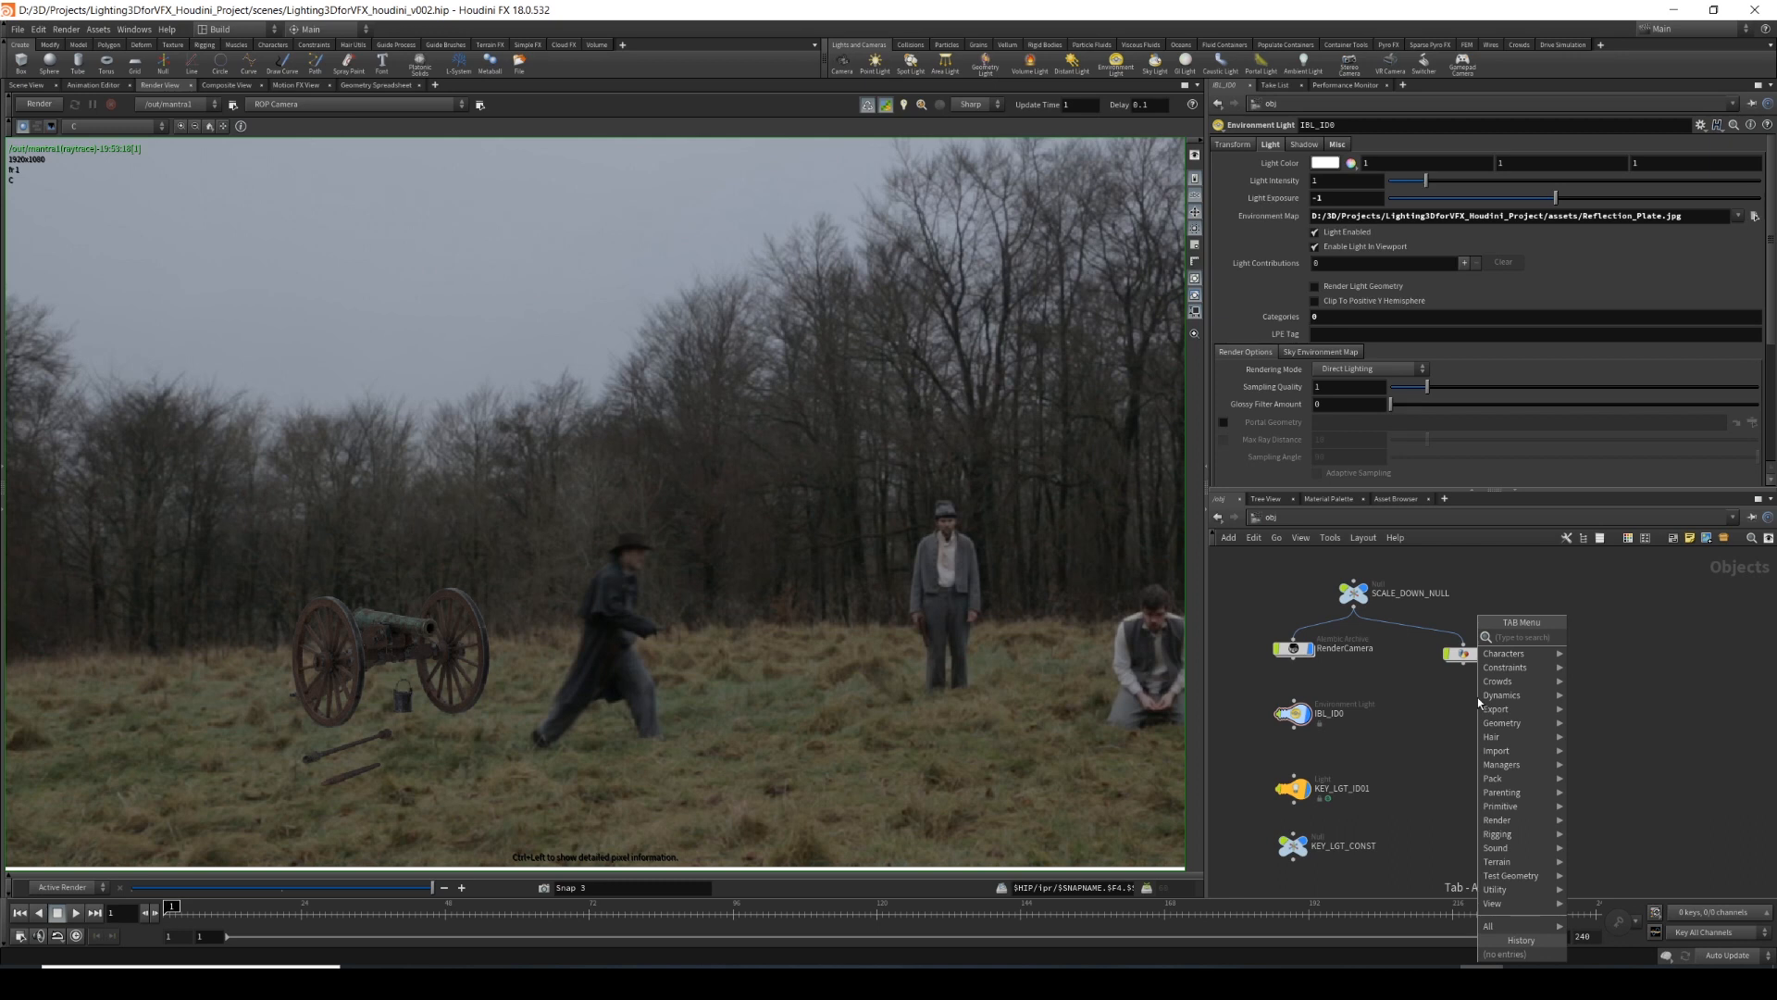
pyautogui.write('gr')
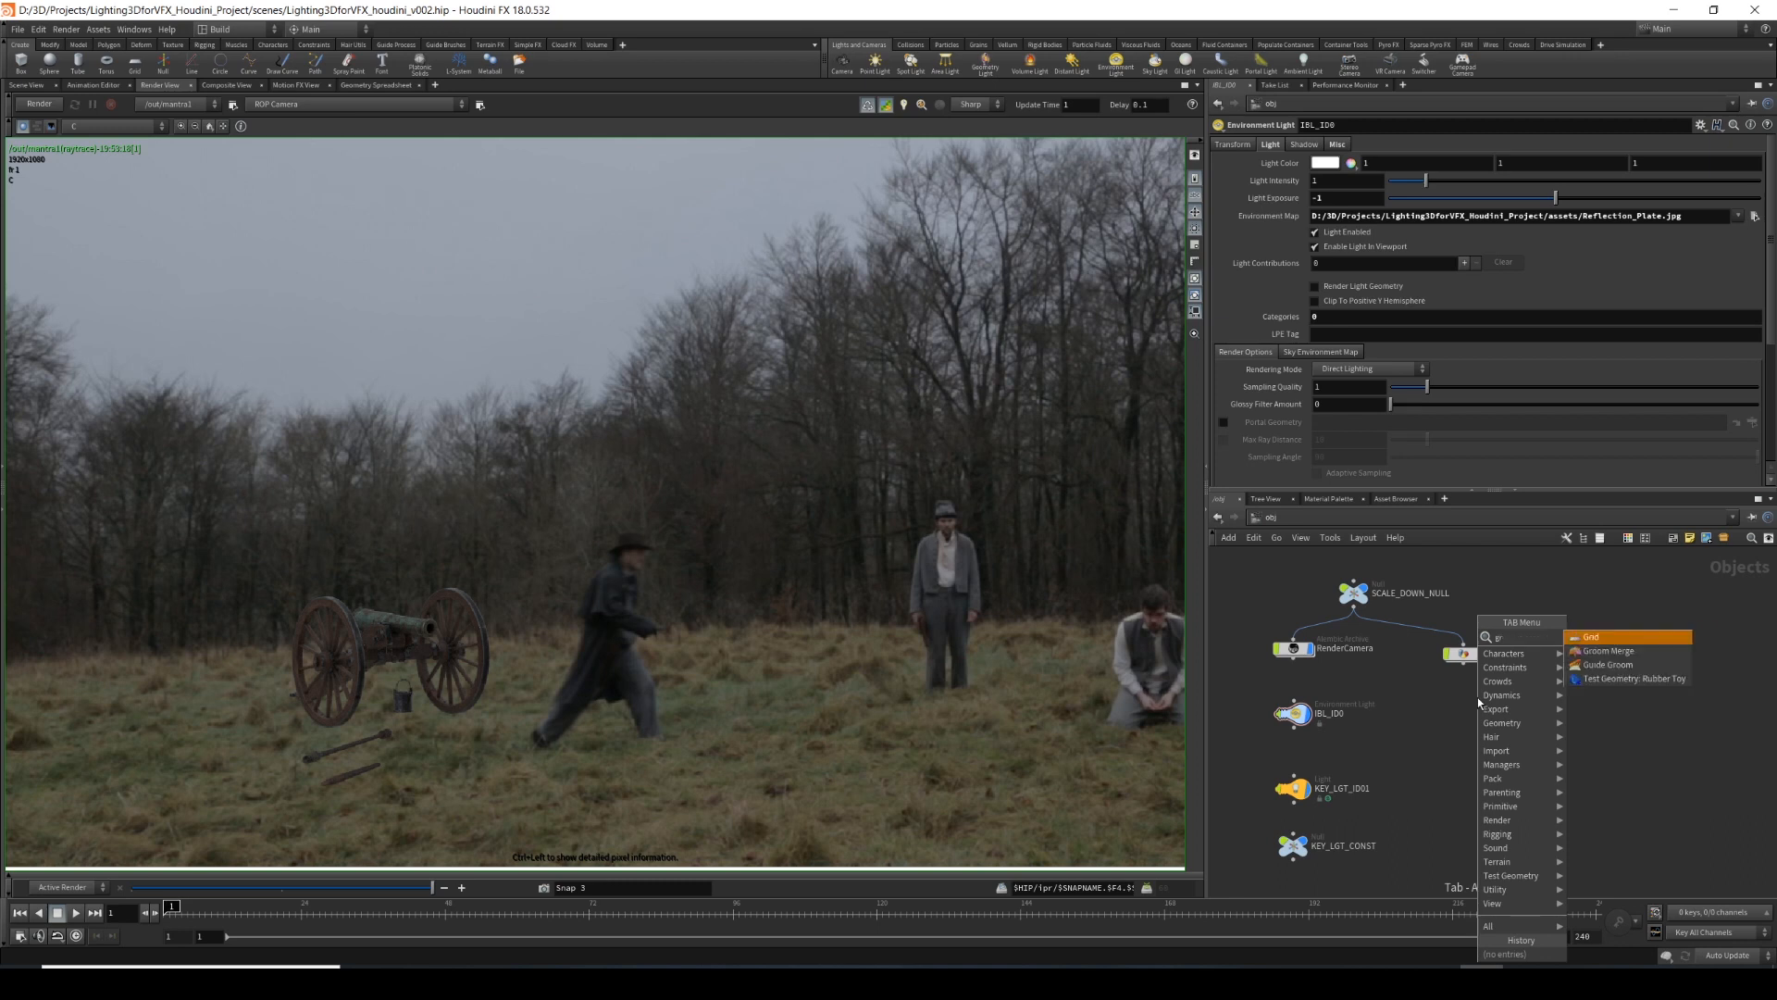
pyautogui.press('BackSpace')
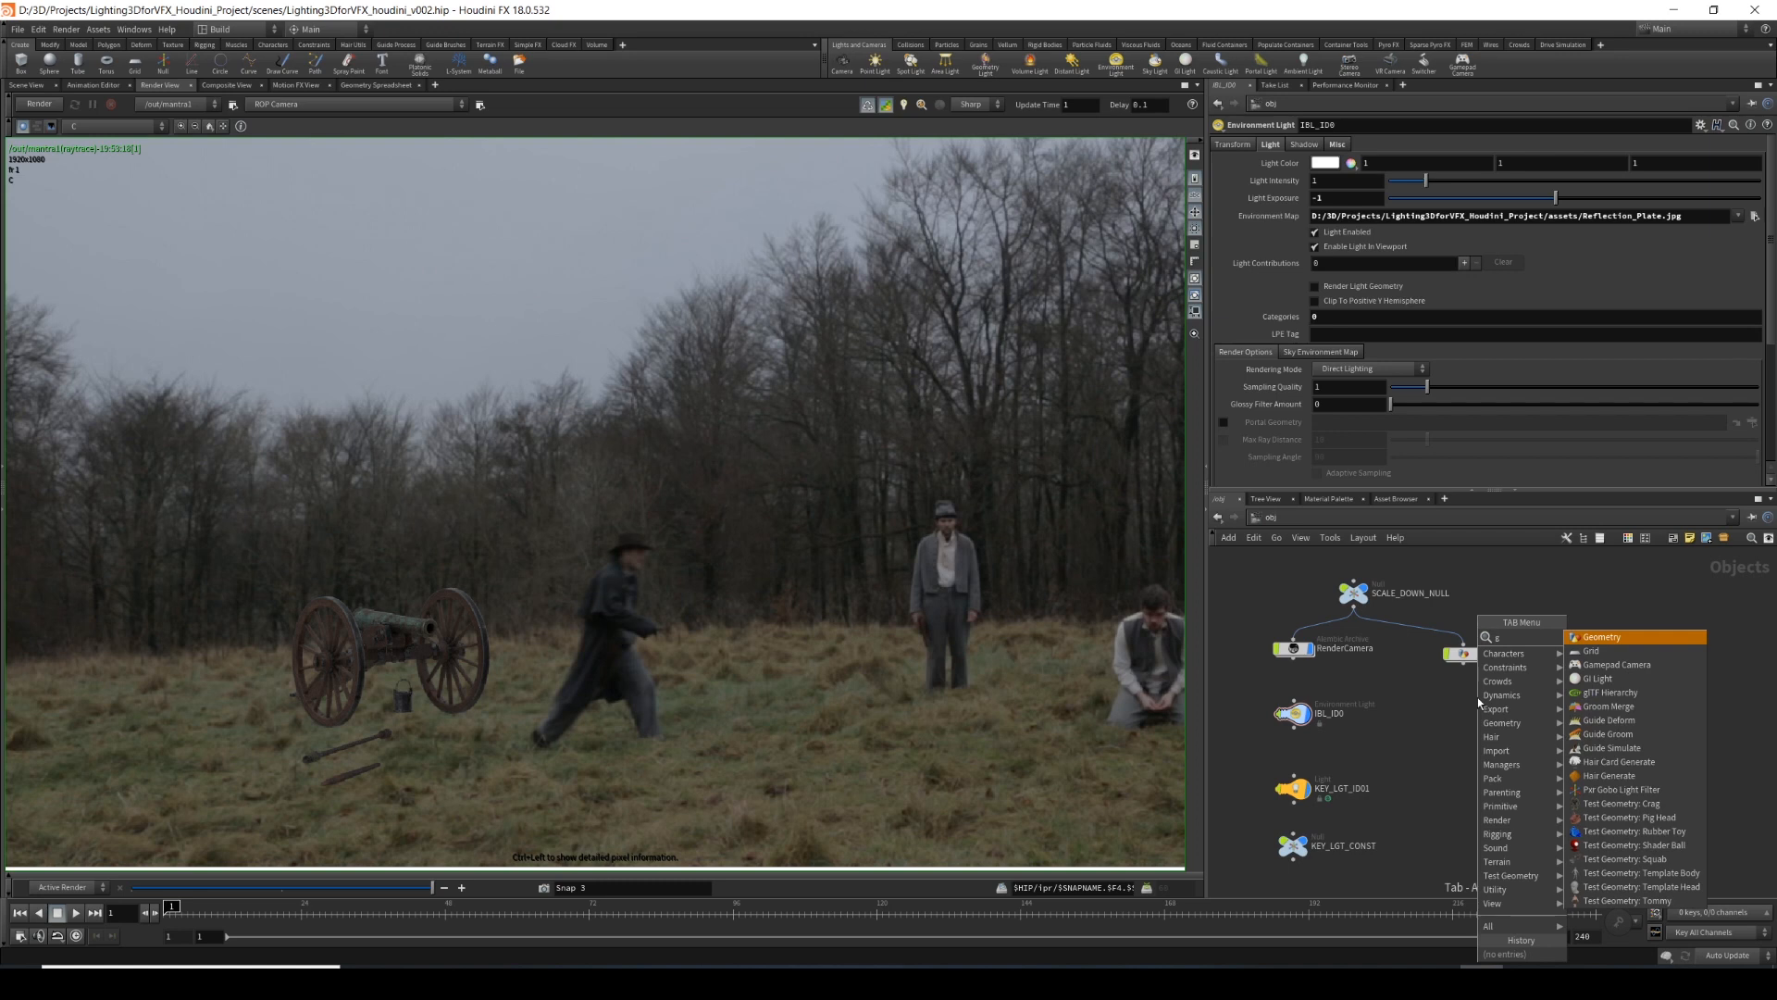
pyautogui.press('Return')
pyautogui.click(1477, 697)
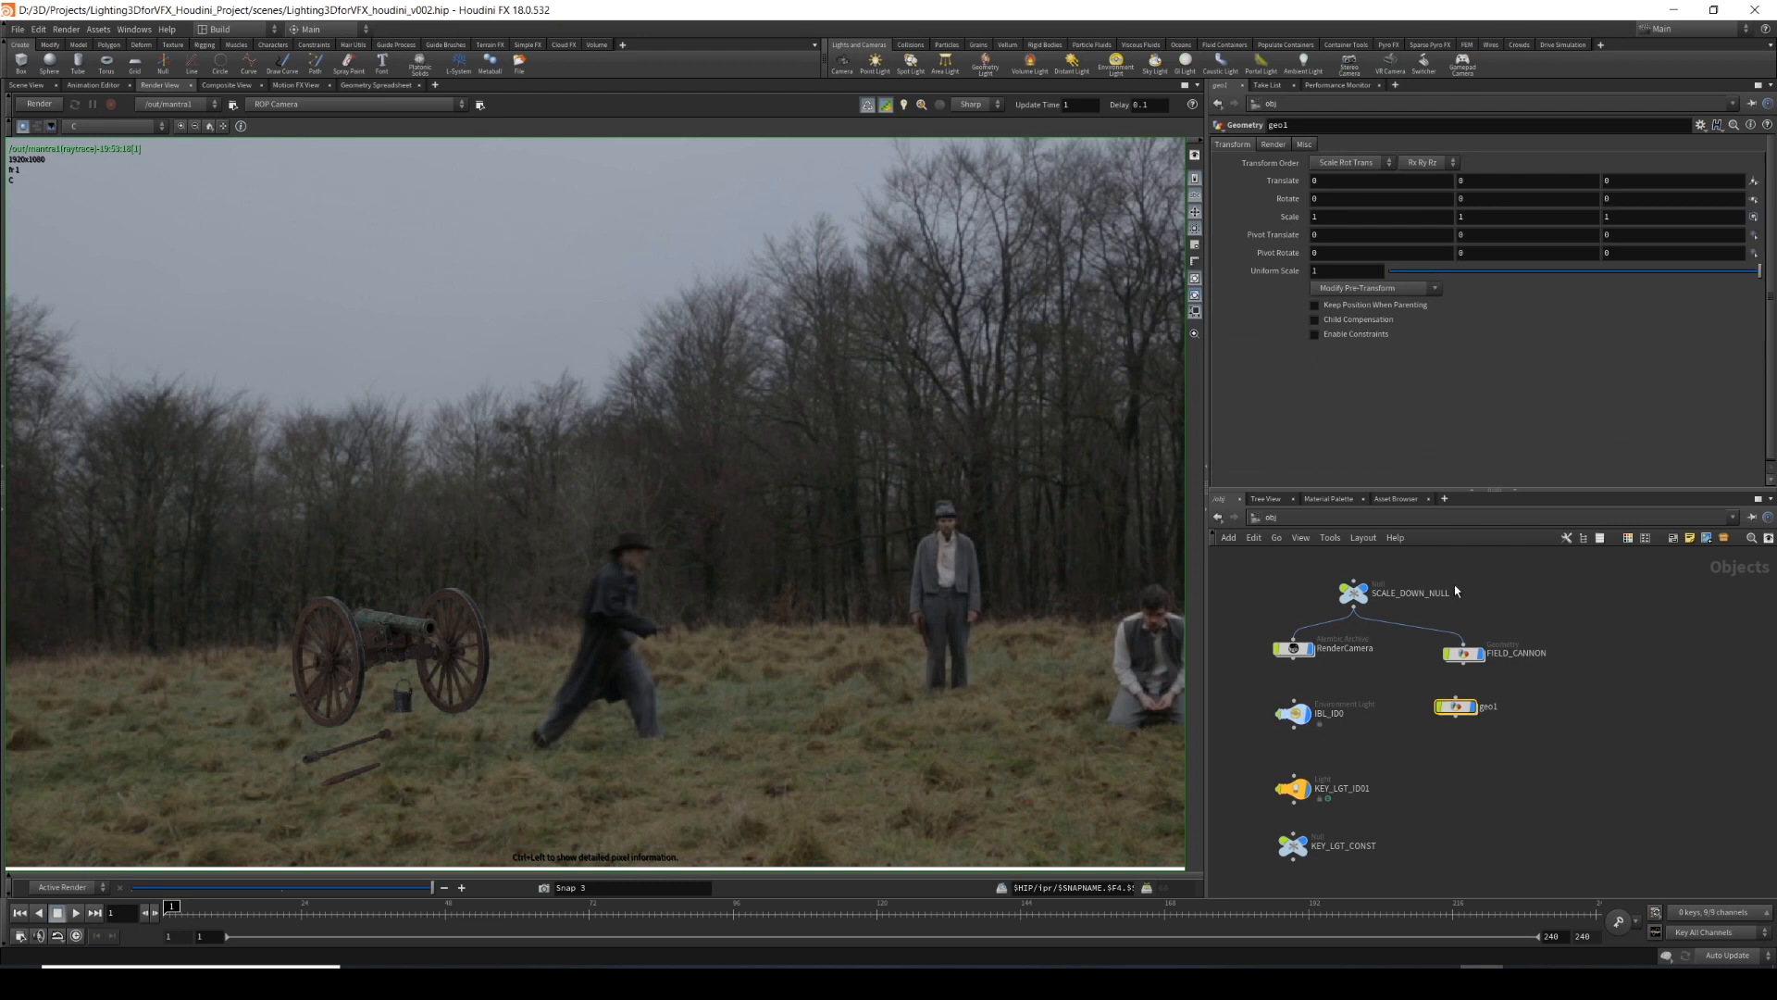
pyautogui.moveTo(1459, 708); pyautogui.dragTo(1466, 705)
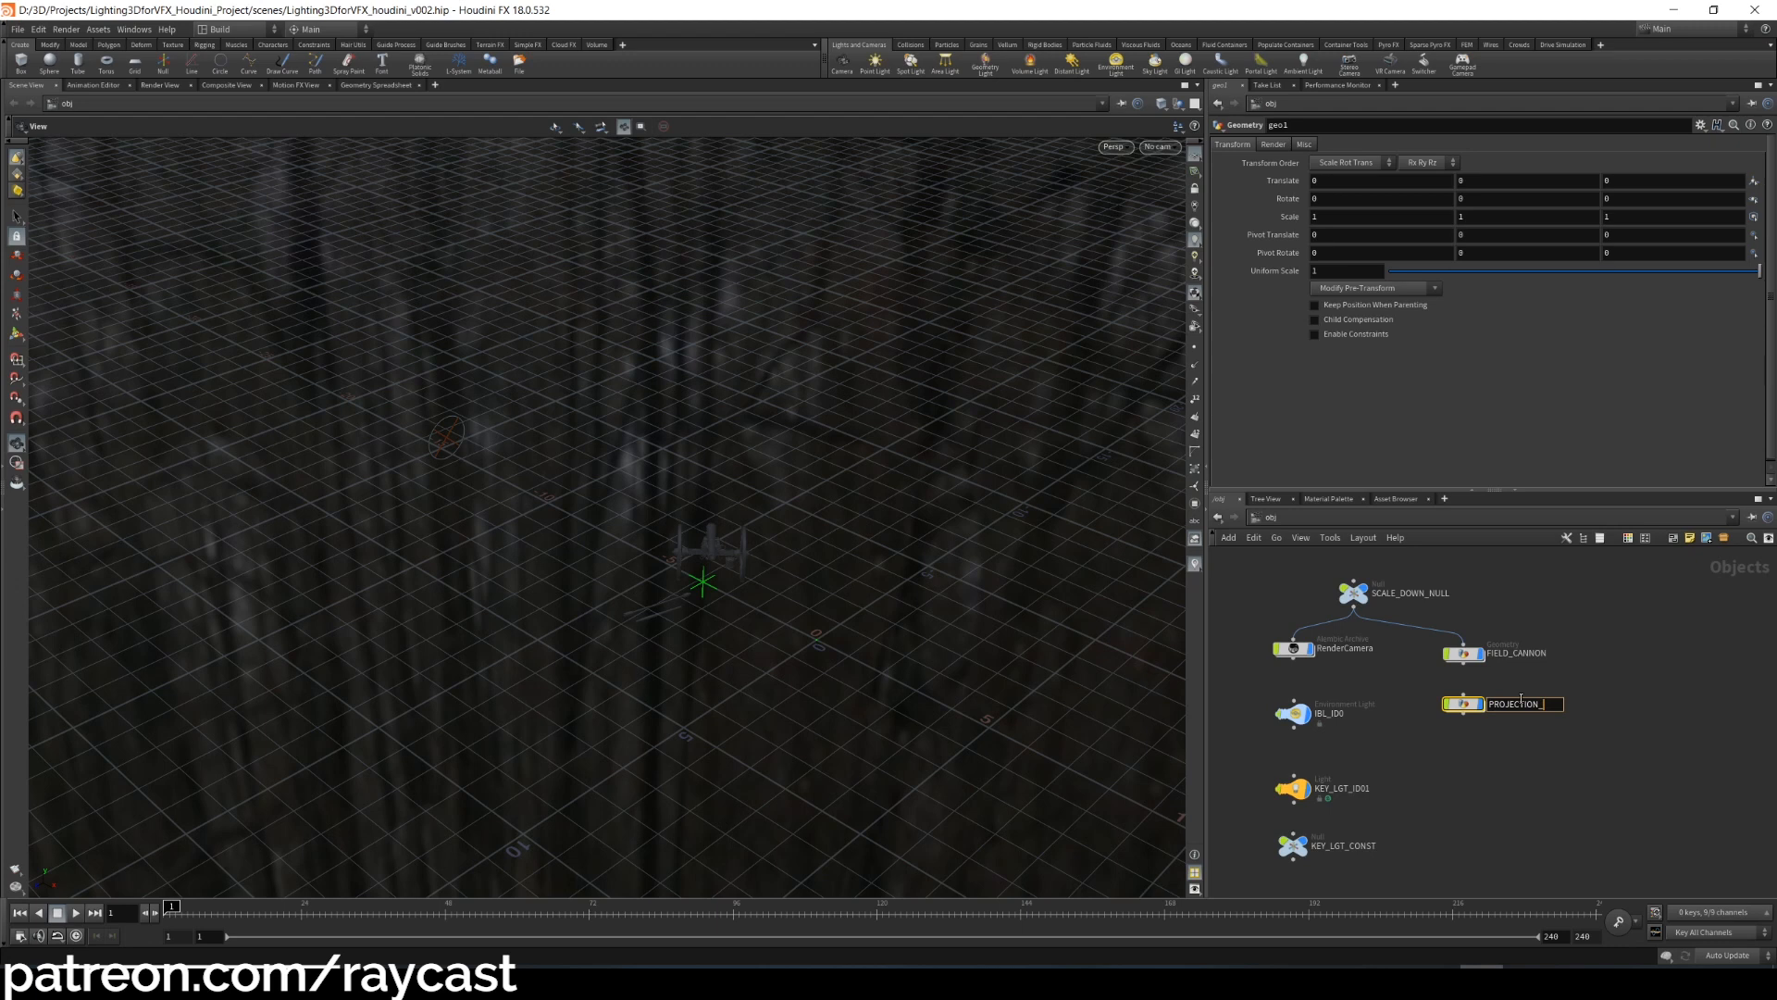
pyautogui.write('CARDS')
pyautogui.press('Return')
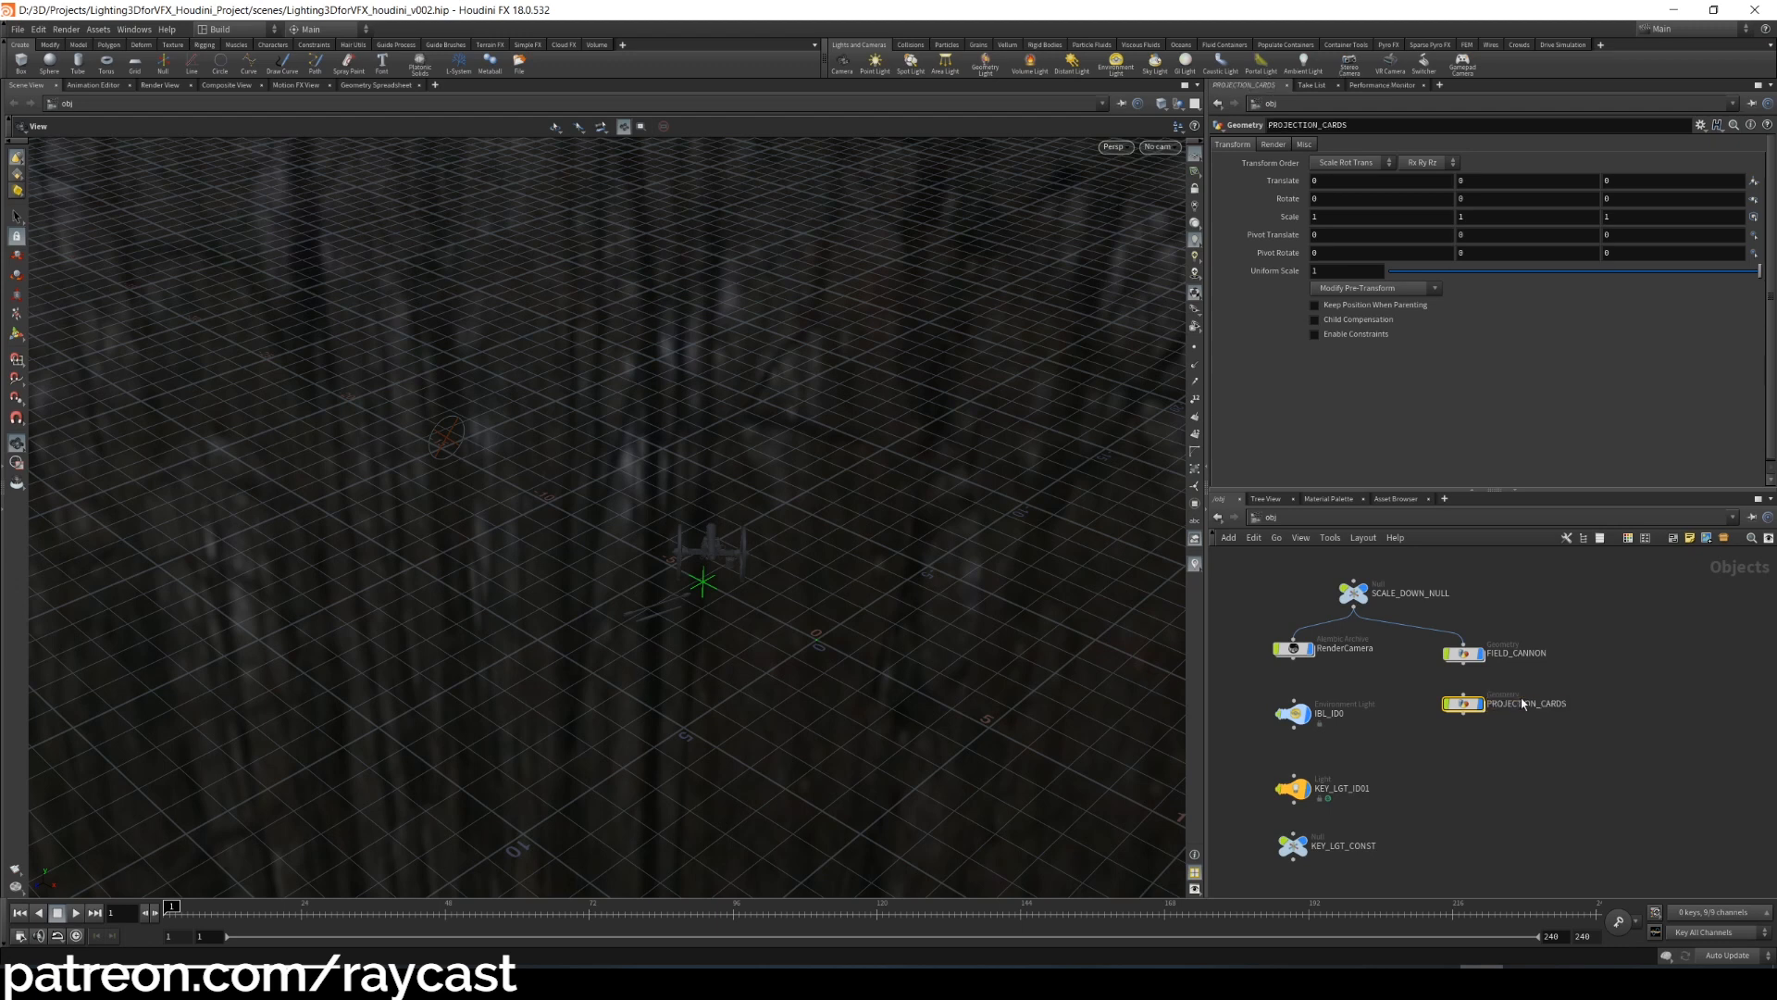
# Add a grid inside PROJECTION_CARDS and set its rows and columns to 2.
pyautogui.doubleClick(1523, 703)
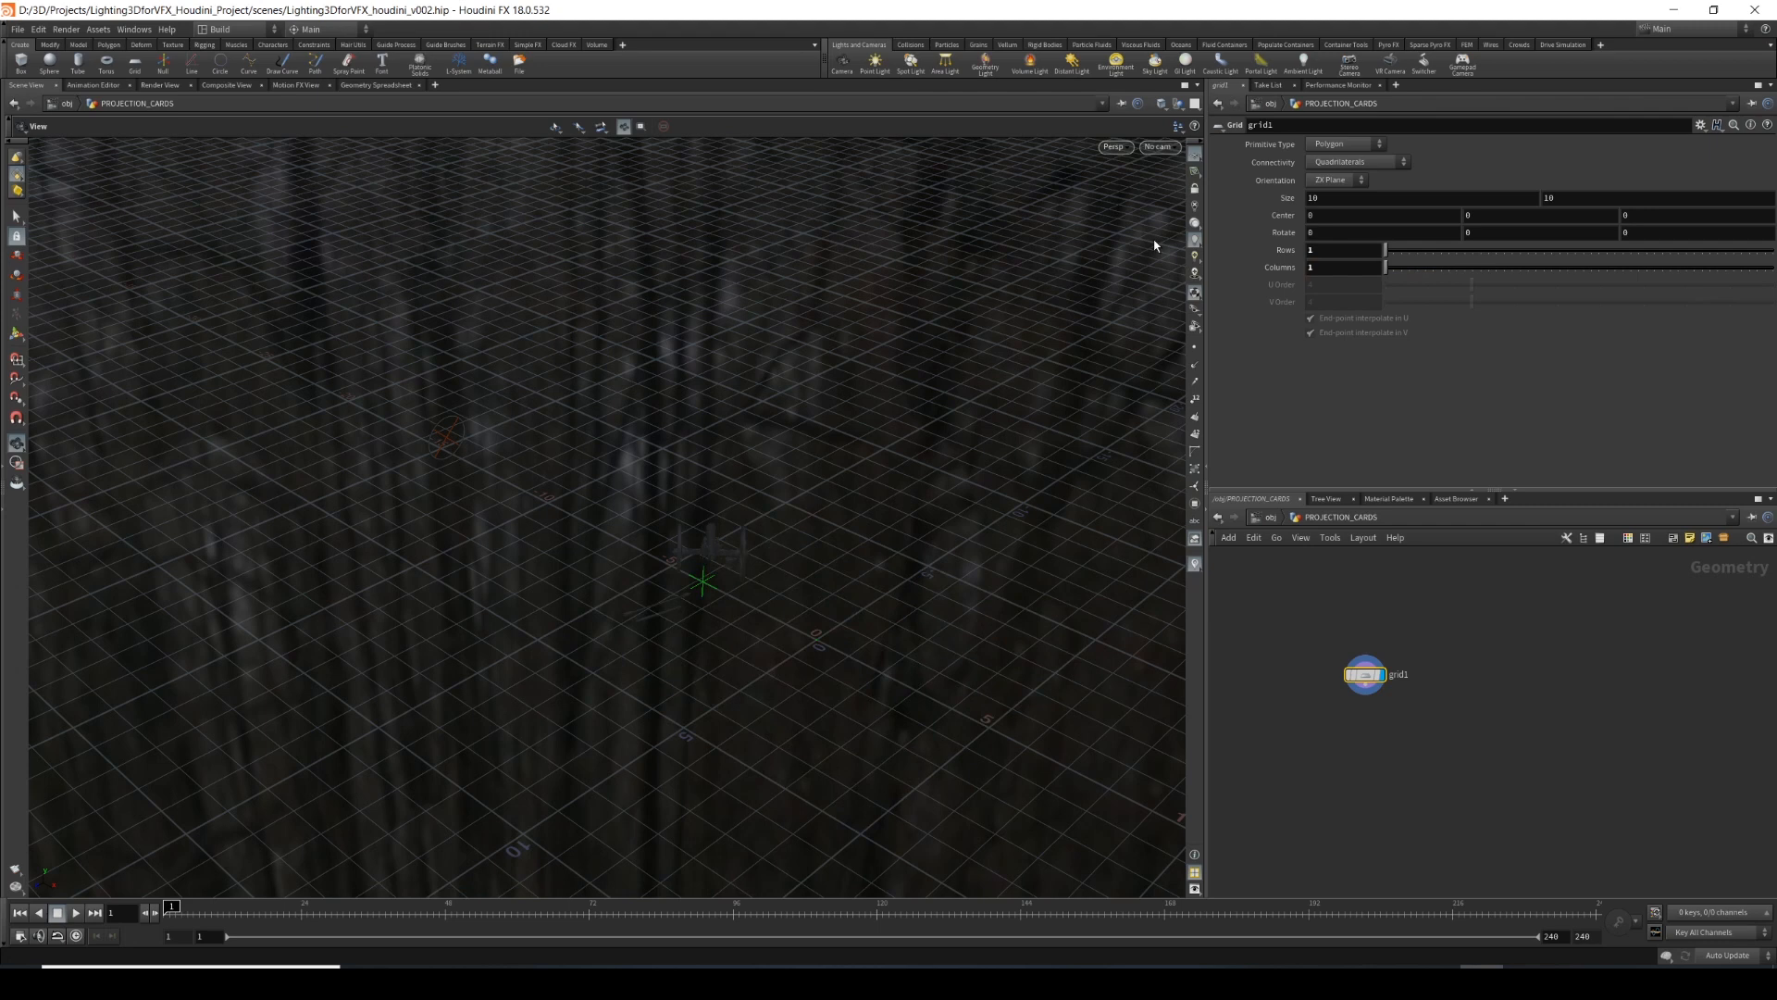
pyautogui.doubleClick(1325, 250)
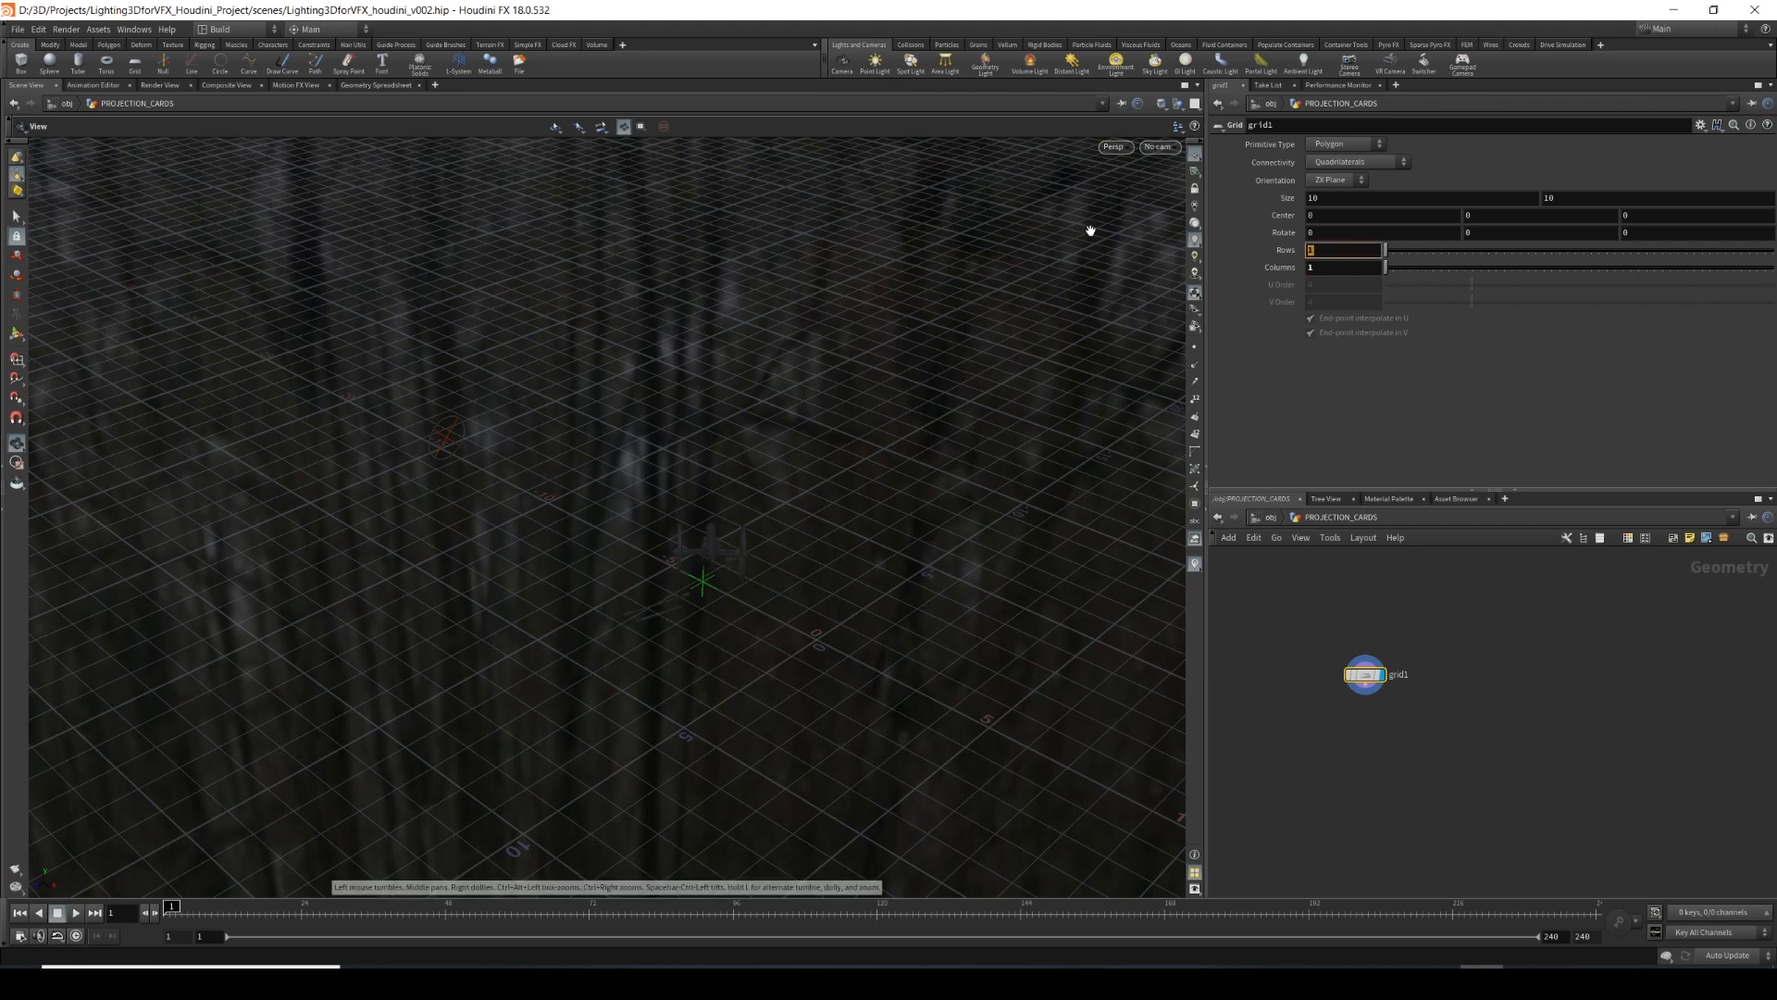
pyautogui.write('2')
pyautogui.press('Tab')
pyautogui.write('2')
pyautogui.press('Return')
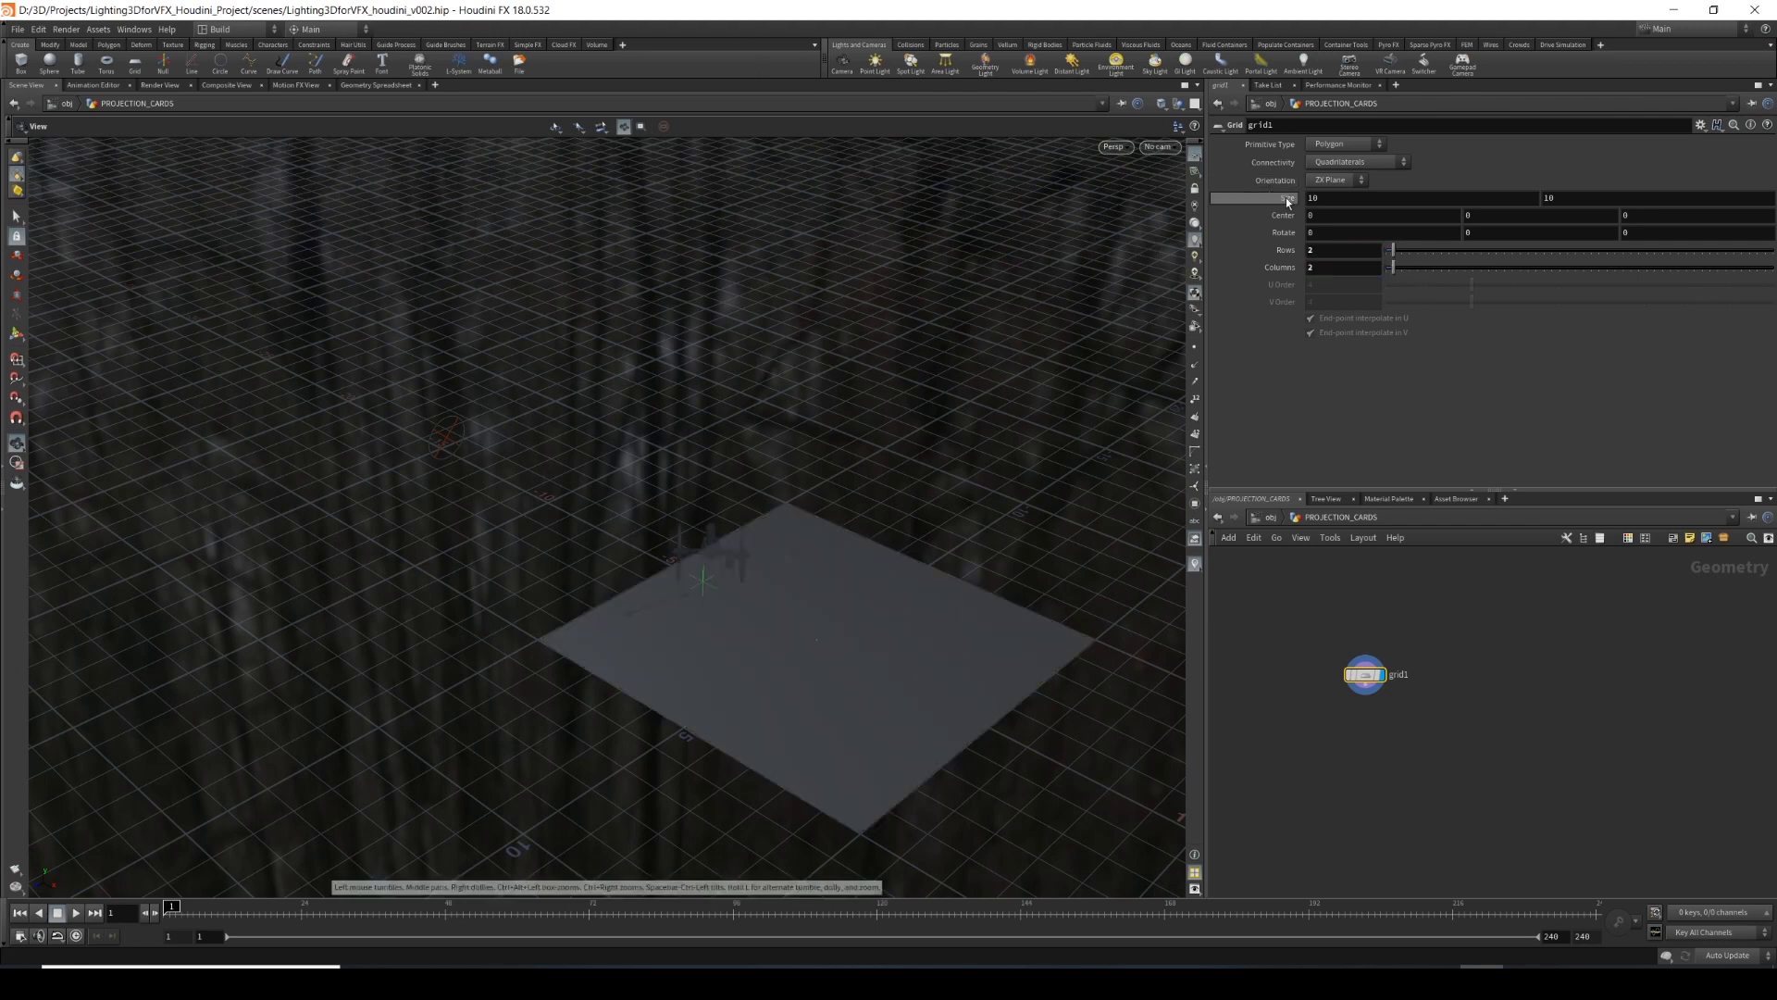
# Set the grid's size to 30 by 30.
pyautogui.press('w')
pyautogui.press('w')
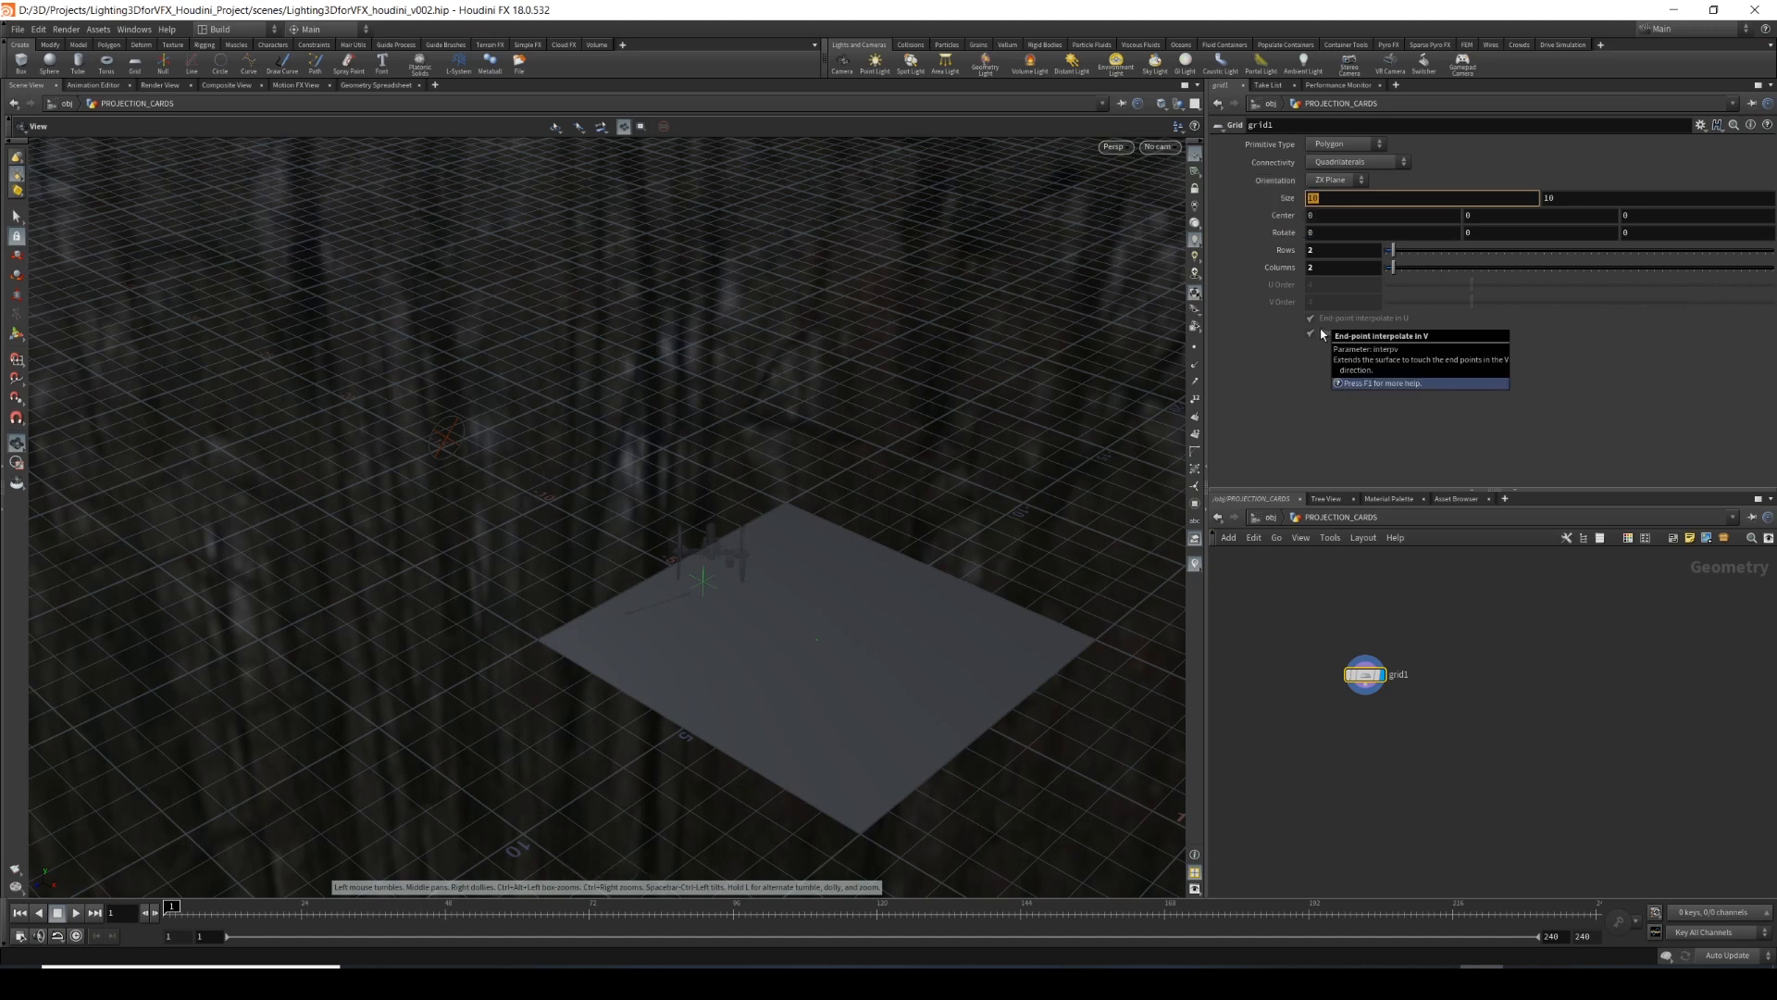
pyautogui.write('30')
pyautogui.press('Tab')
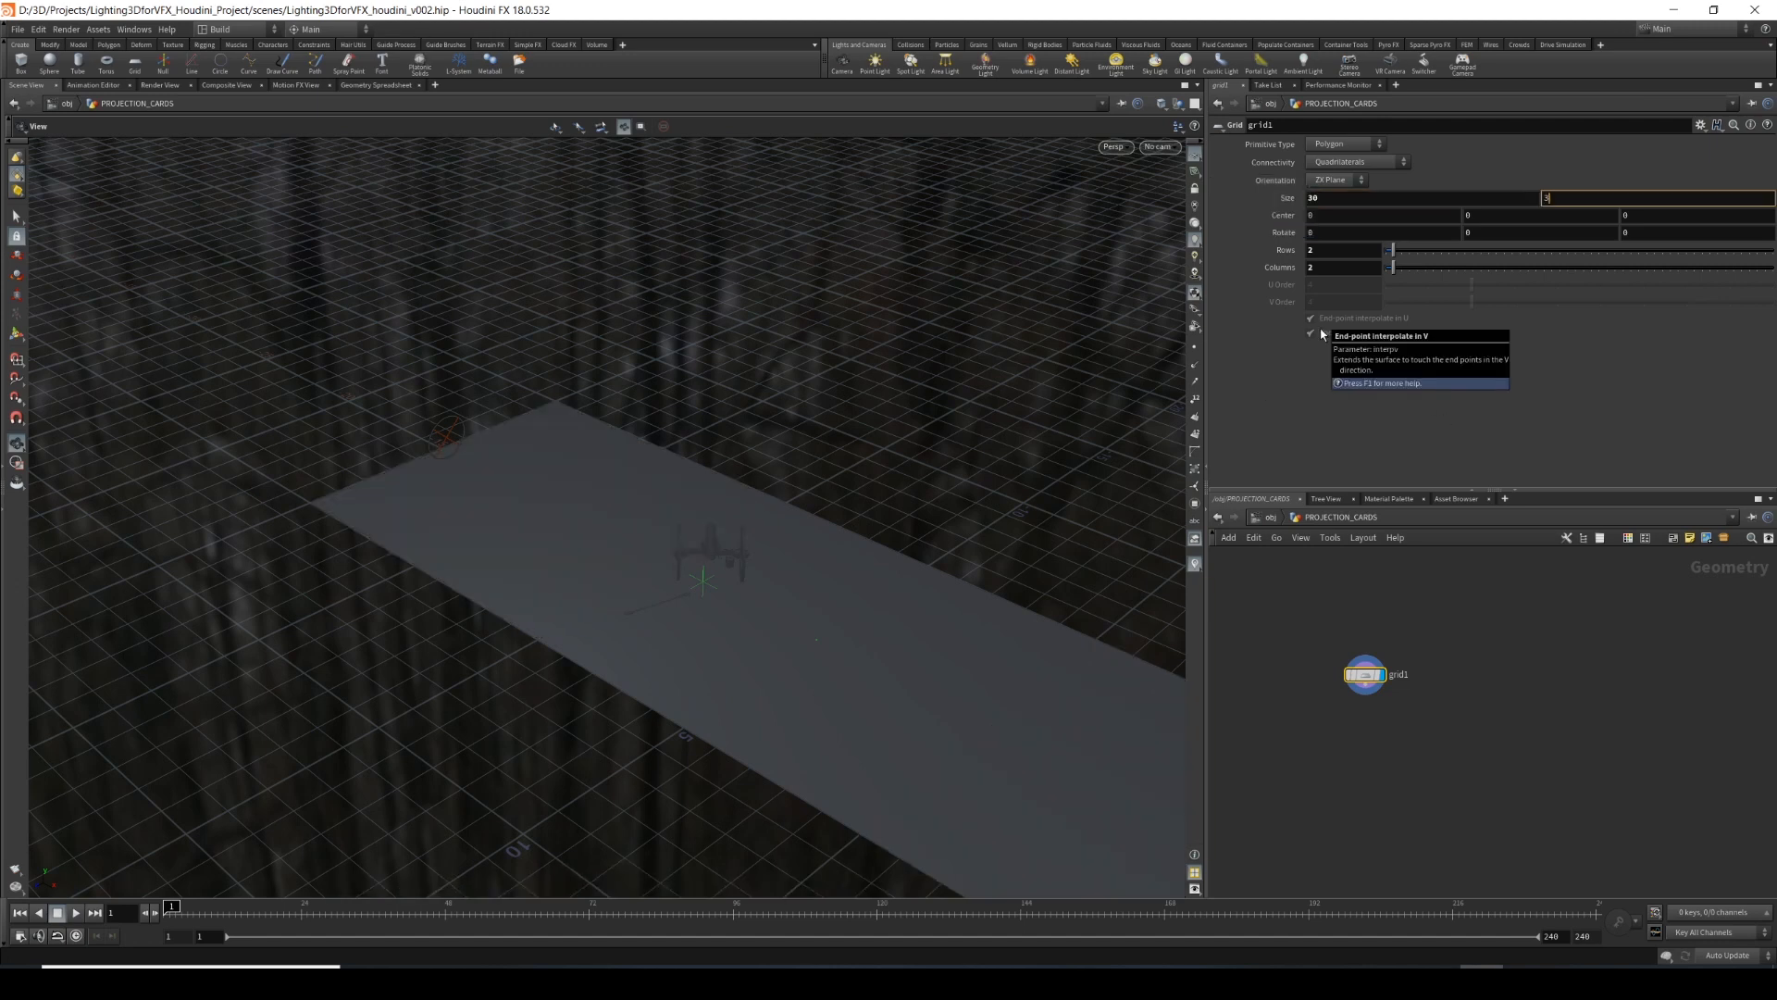
pyautogui.write('30')
pyautogui.press('Return')
# Switch the viewport to headlight-only lighting to see the cannon and ground grid clearly.
pyautogui.moveTo(759, 452); pyautogui.dragTo(900, 599)
pyautogui.moveTo(753, 555); pyautogui.dragTo(660, 593, button='middle')
pyautogui.scroll(6, 731, 574)
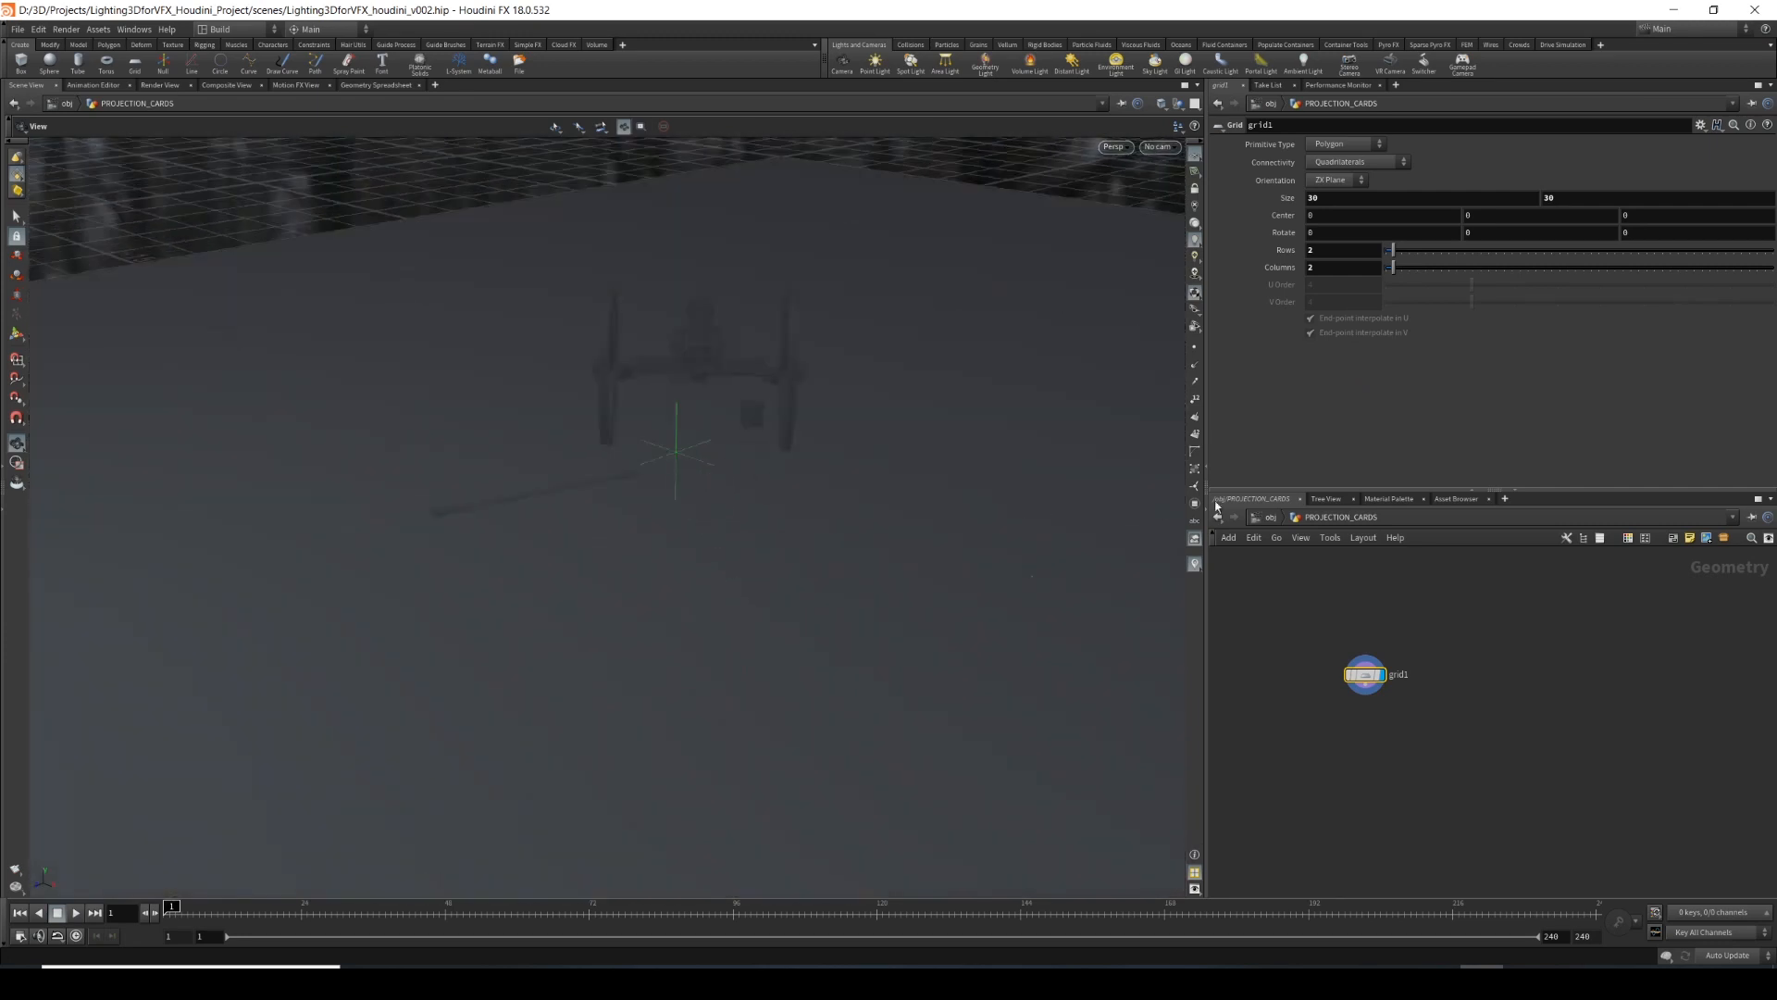
pyautogui.scroll(-3, 870, 525)
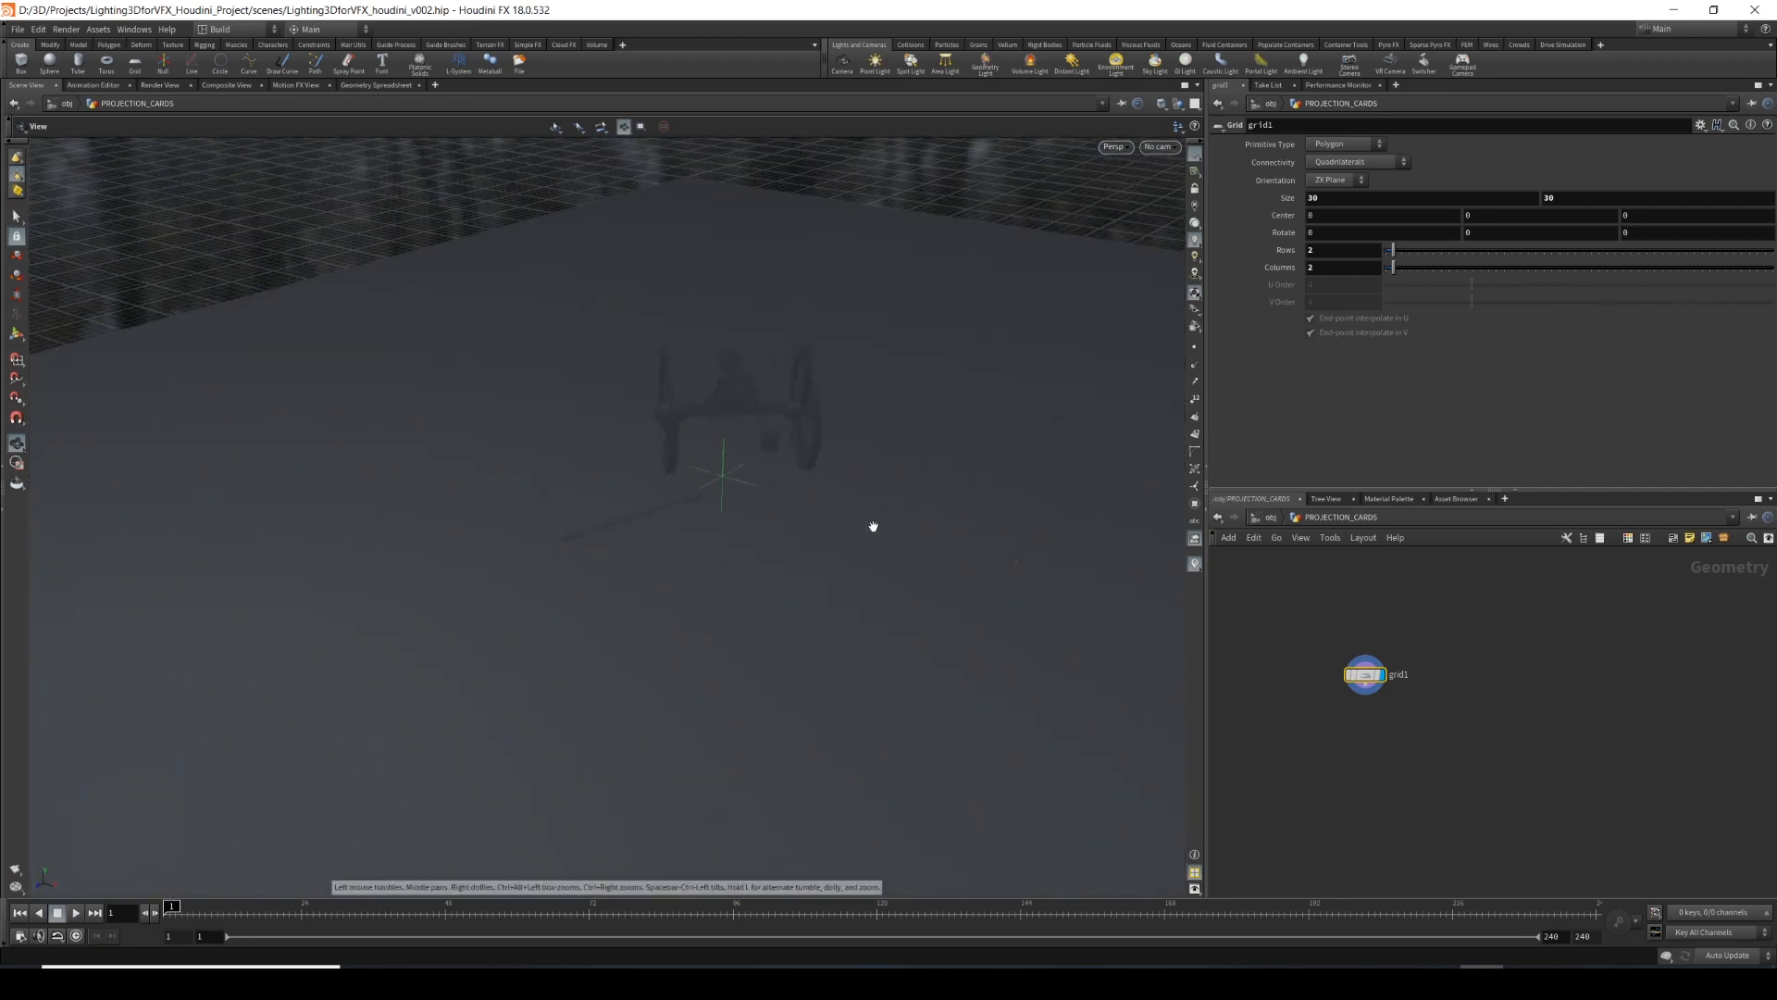
pyautogui.click(1195, 223)
pyautogui.moveTo(649, 546); pyautogui.dragTo(603, 594, button='right')
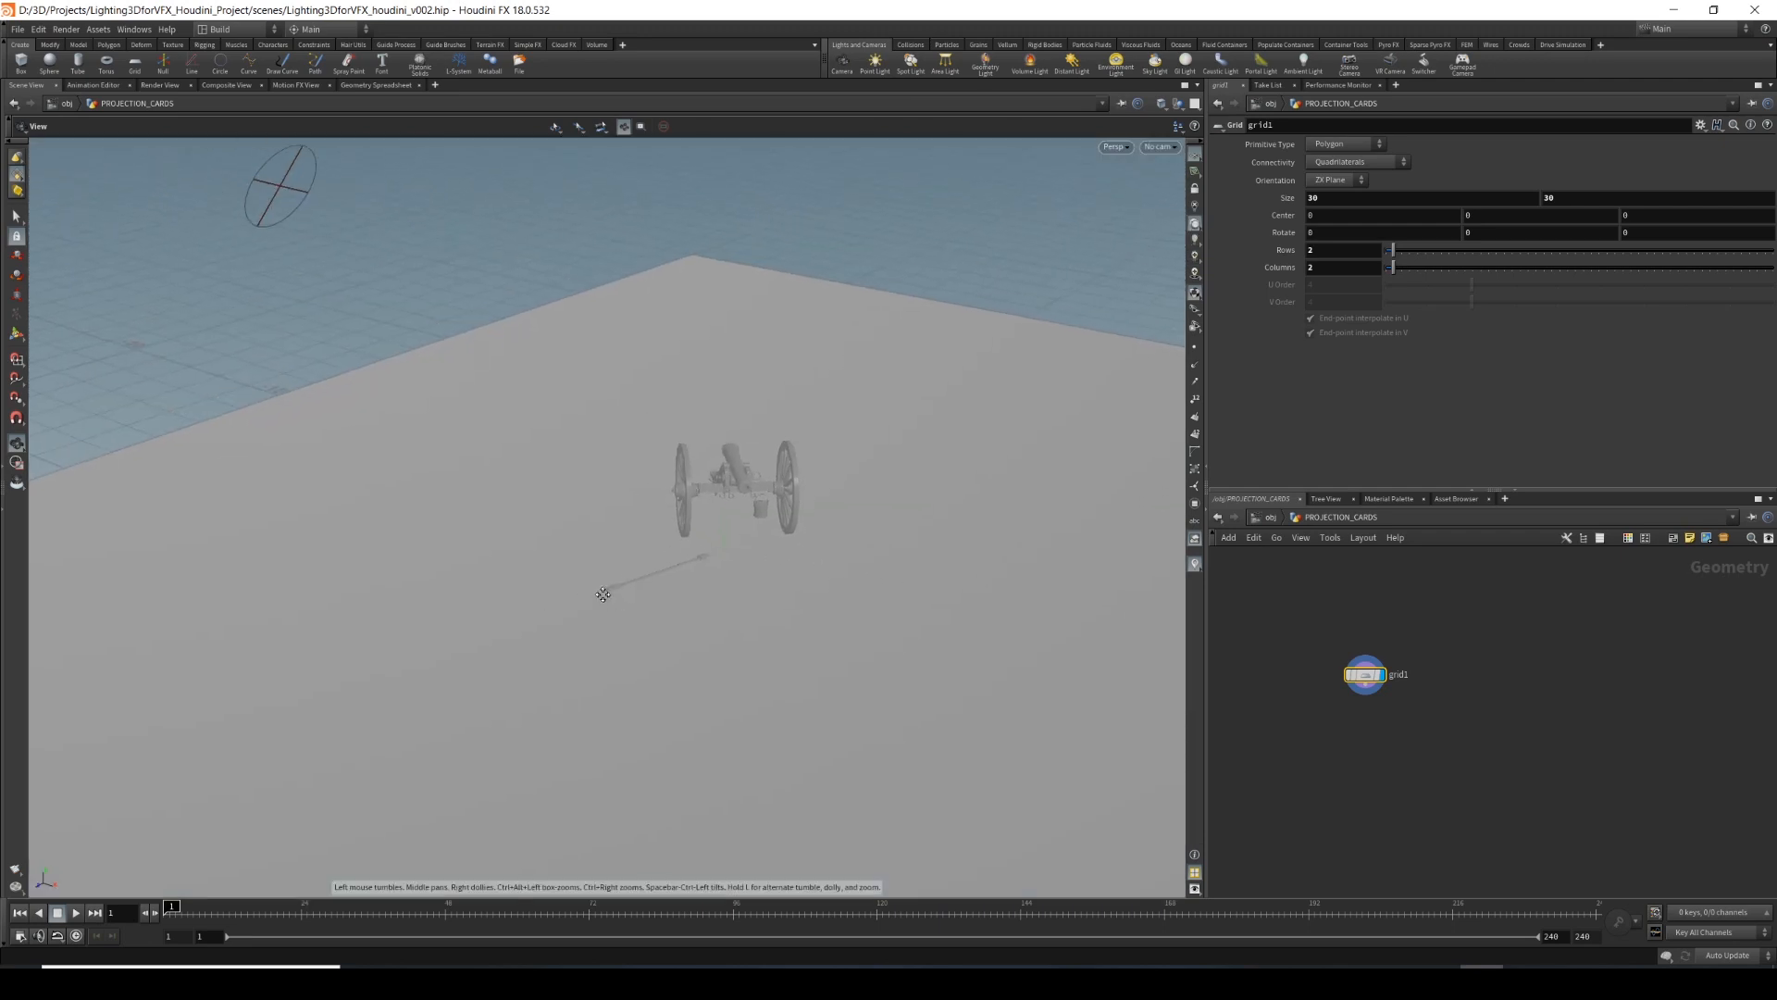
pyautogui.moveTo(604, 594); pyautogui.dragTo(590, 590, button='middle')
# Add a second Grid node beside the first grid in PROJECTION_CARDS and display it.
pyautogui.moveTo(1407, 739); pyautogui.dragTo(1358, 719, button='middle')
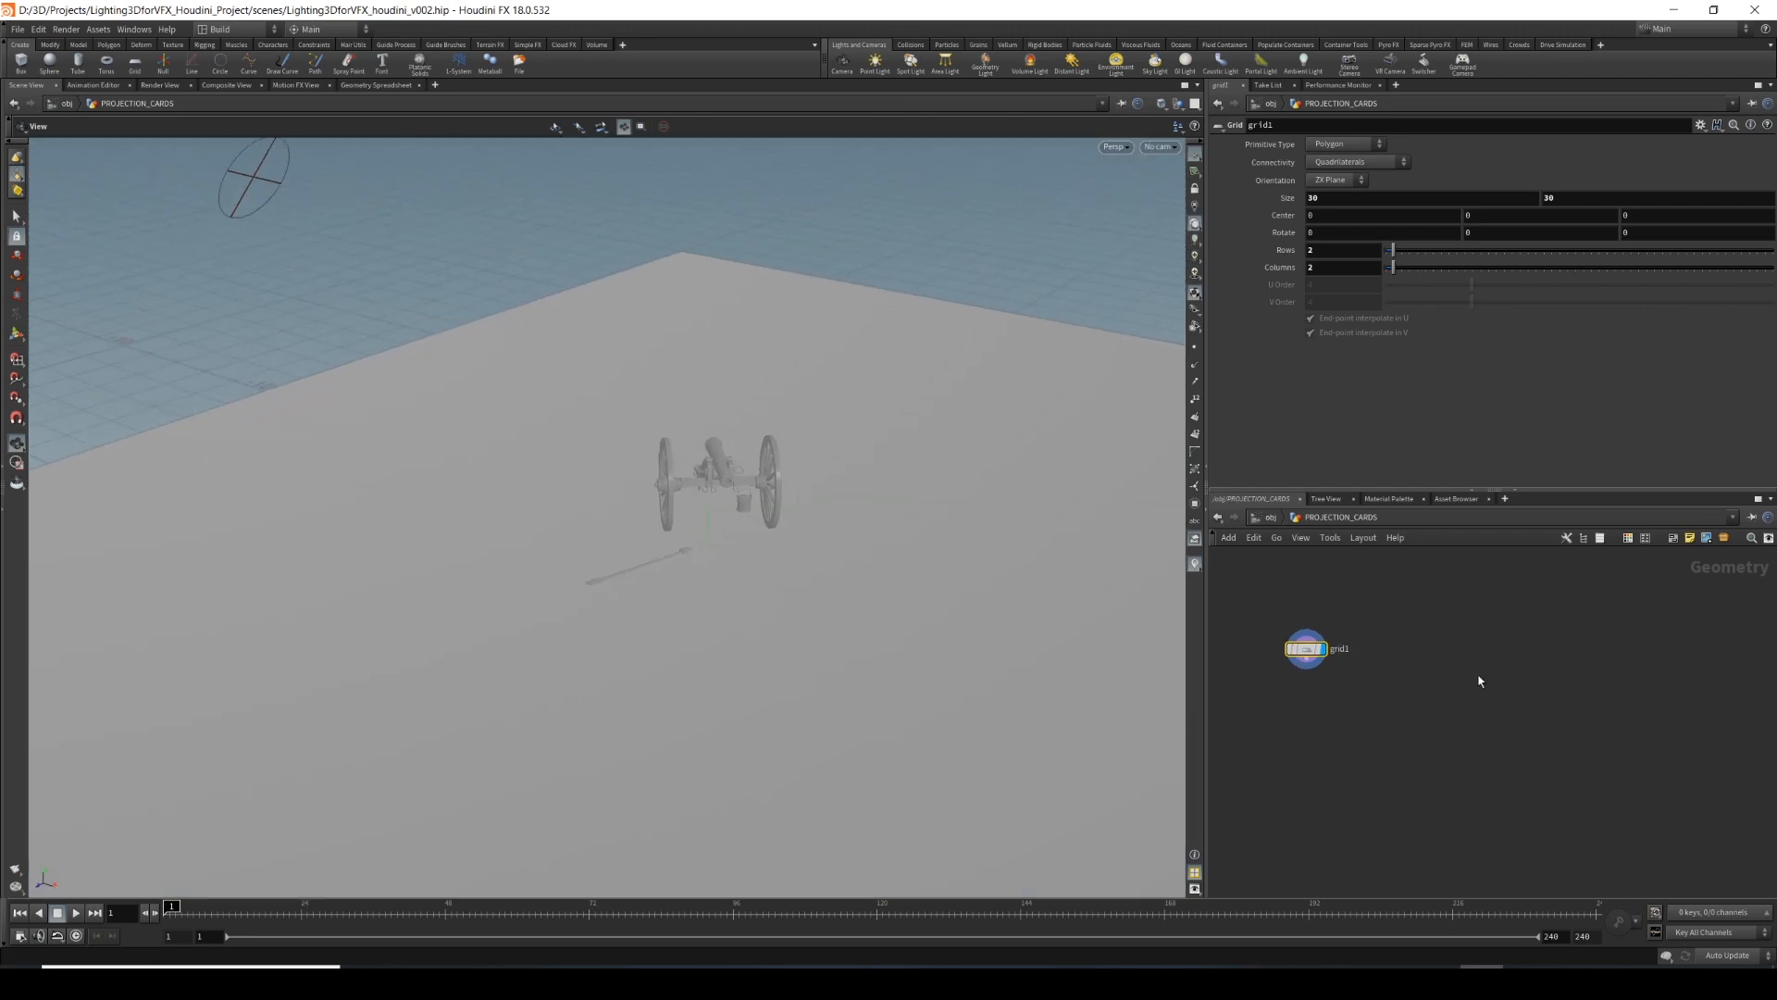
pyautogui.press('Tab')
pyautogui.write('g')
pyautogui.press('Return')
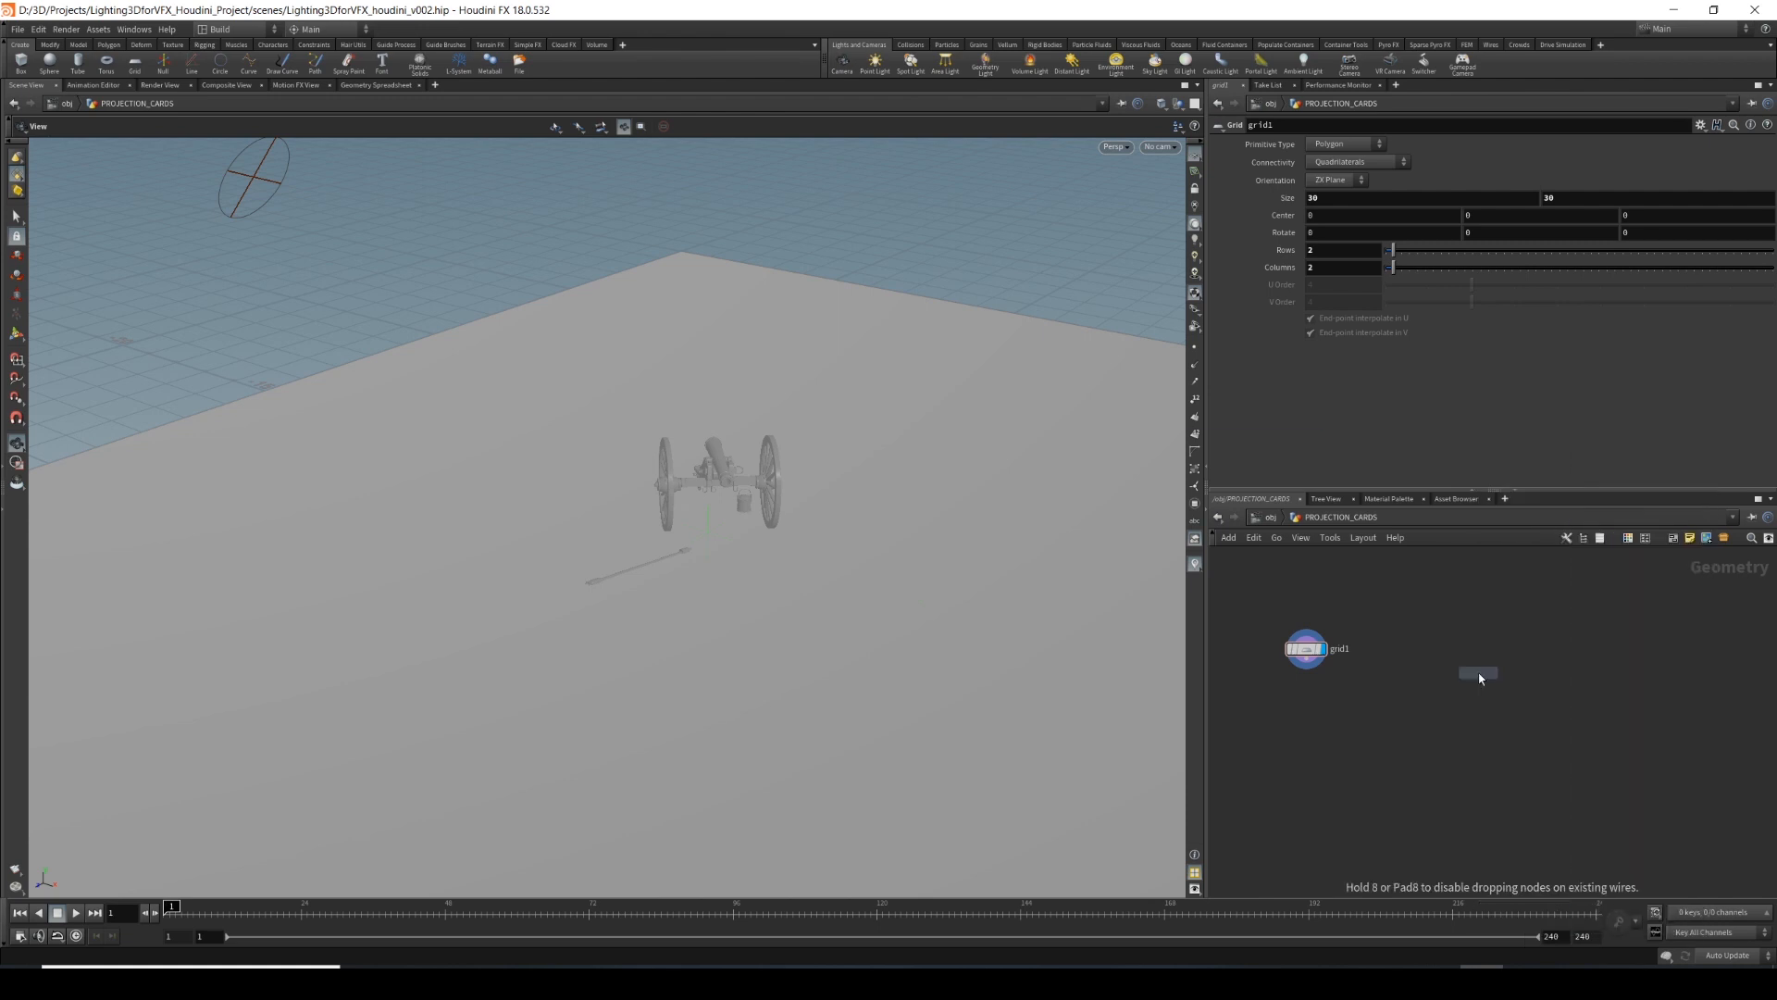
pyautogui.click(1462, 650)
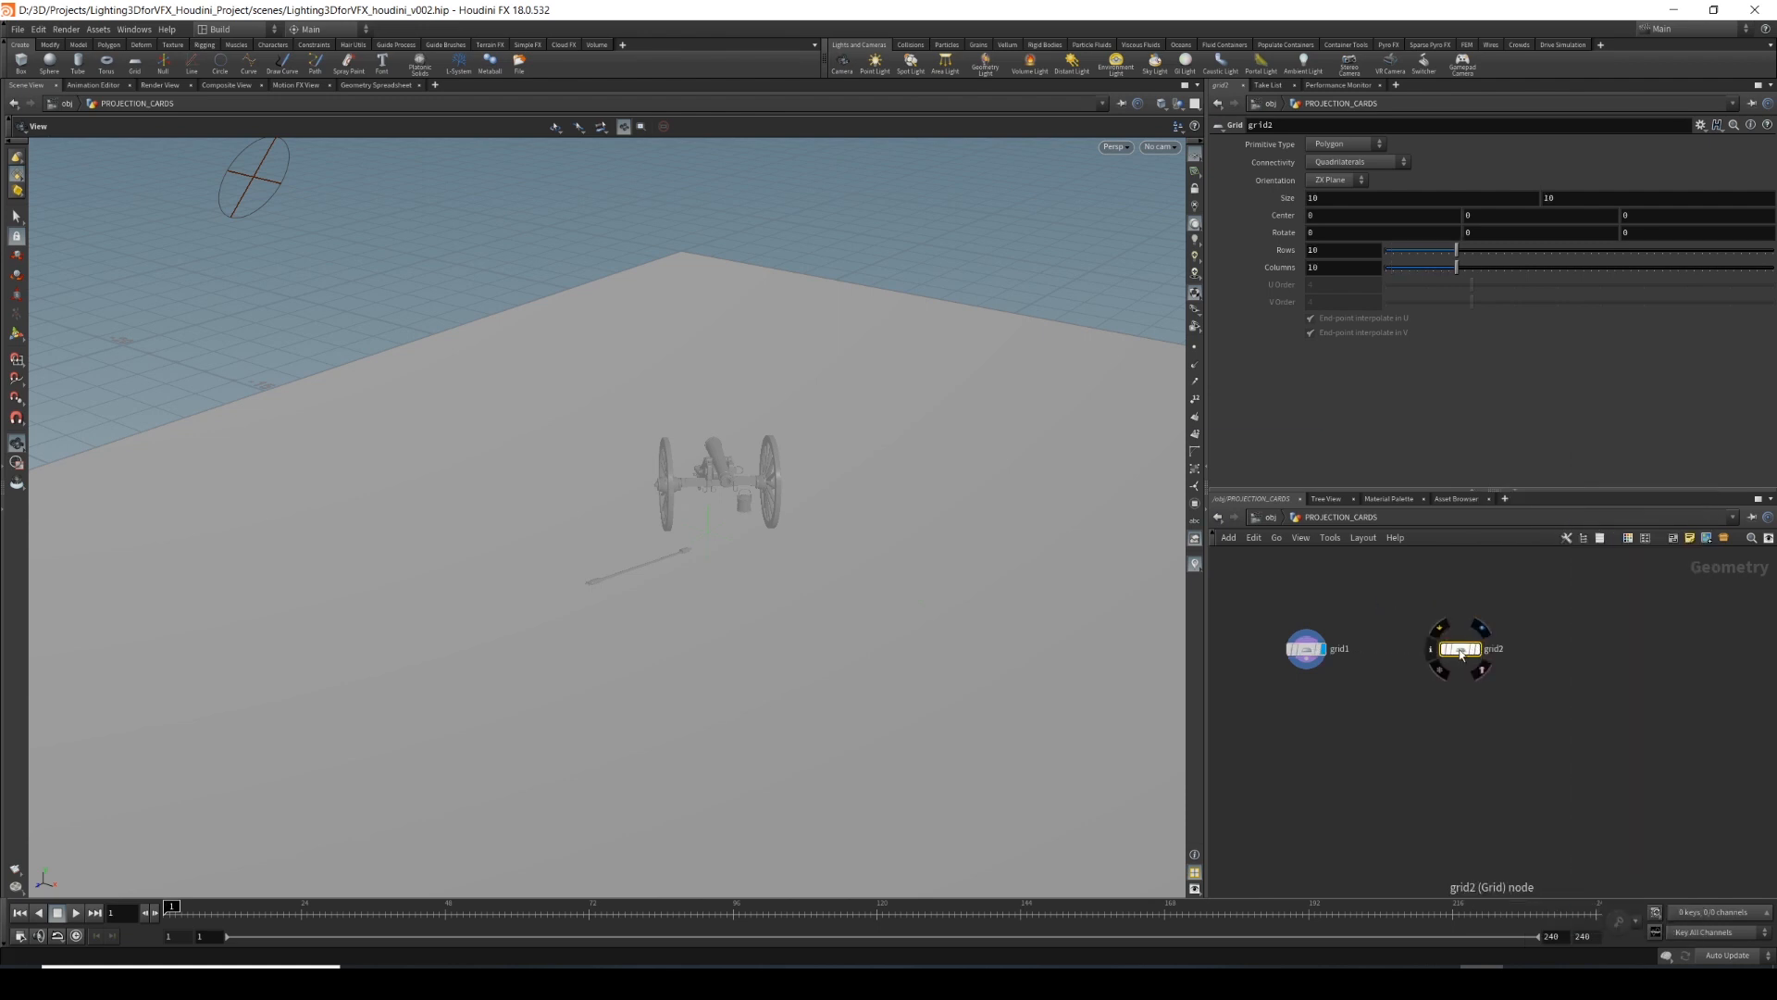
pyautogui.click(1479, 630)
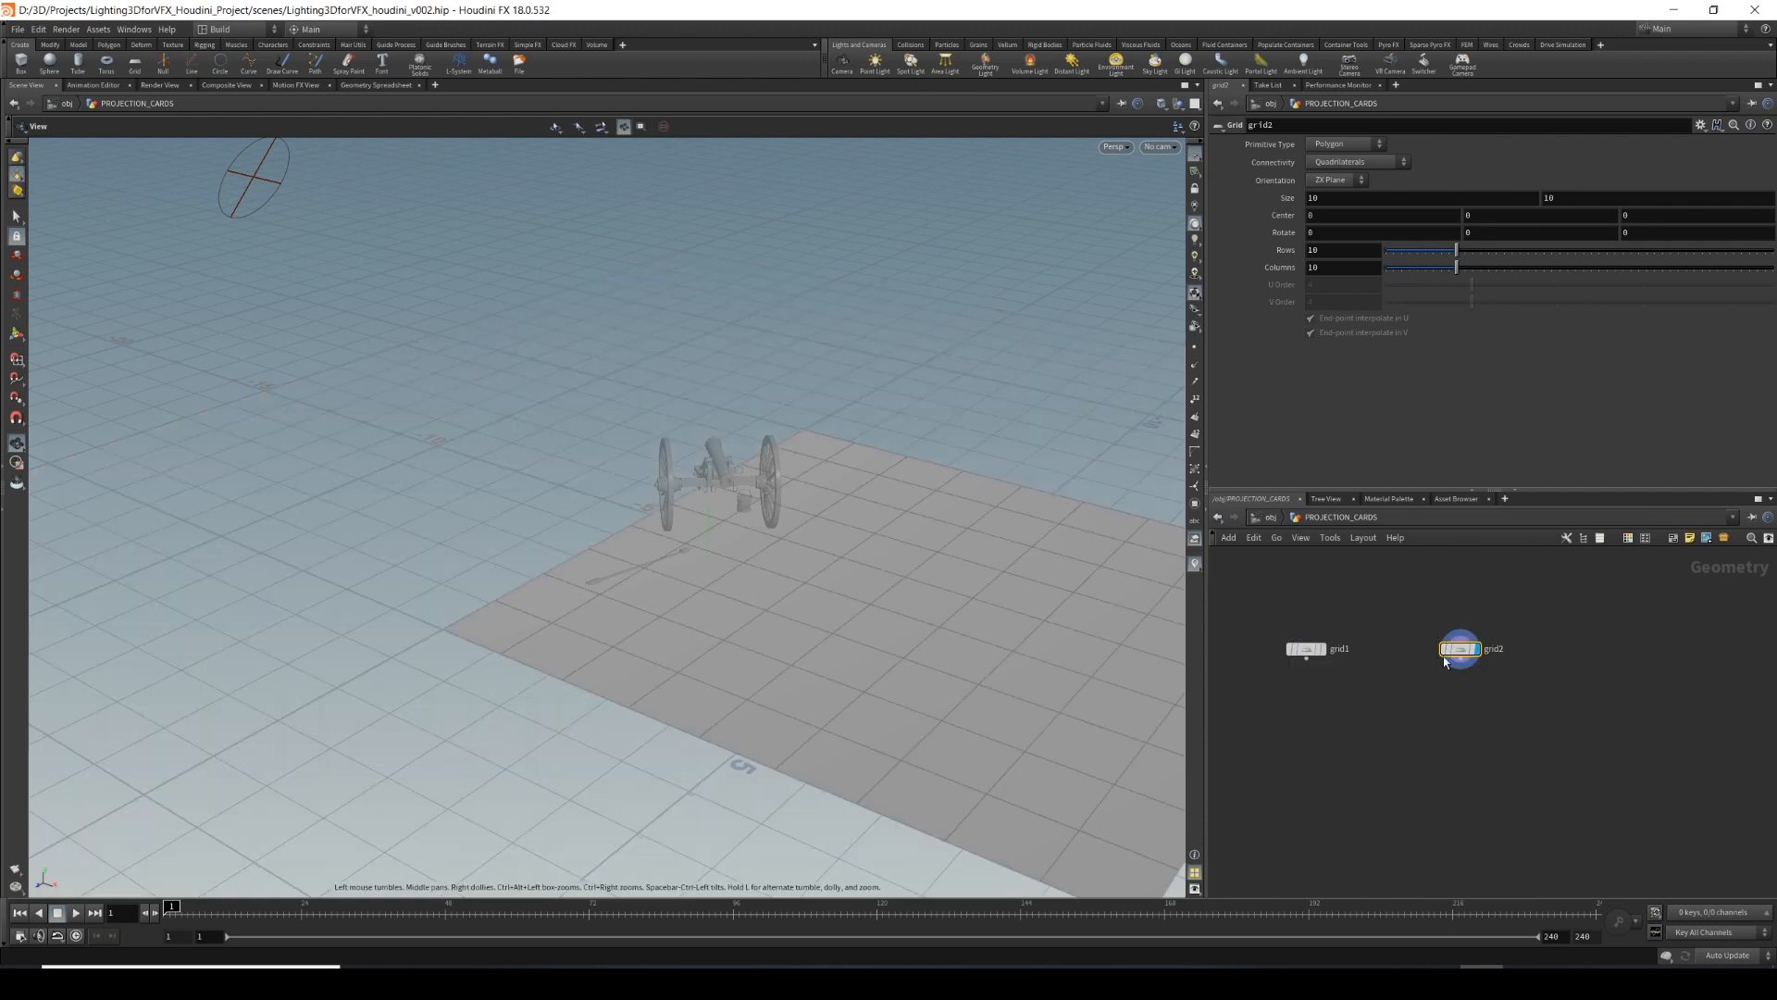
# Attach a Bend node to the second grid and bend it by 53.4 degrees.
pyautogui.press('Tab')
pyautogui.write('b')
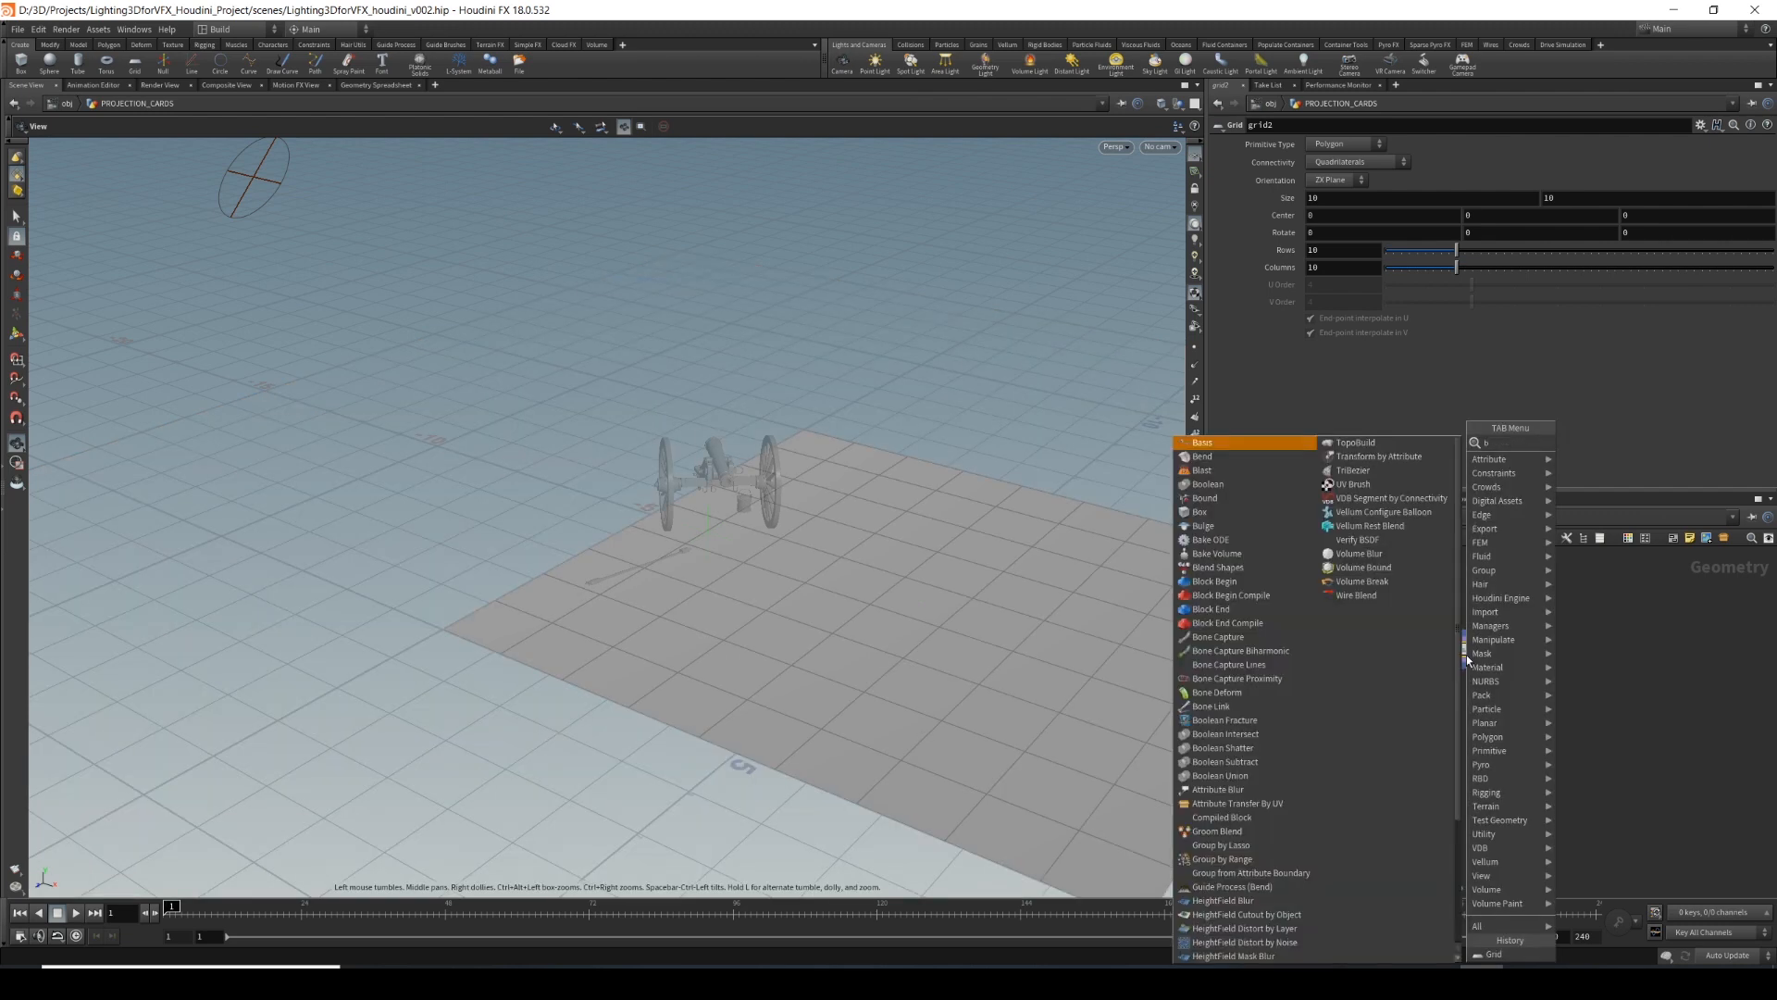
pyautogui.press('Return')
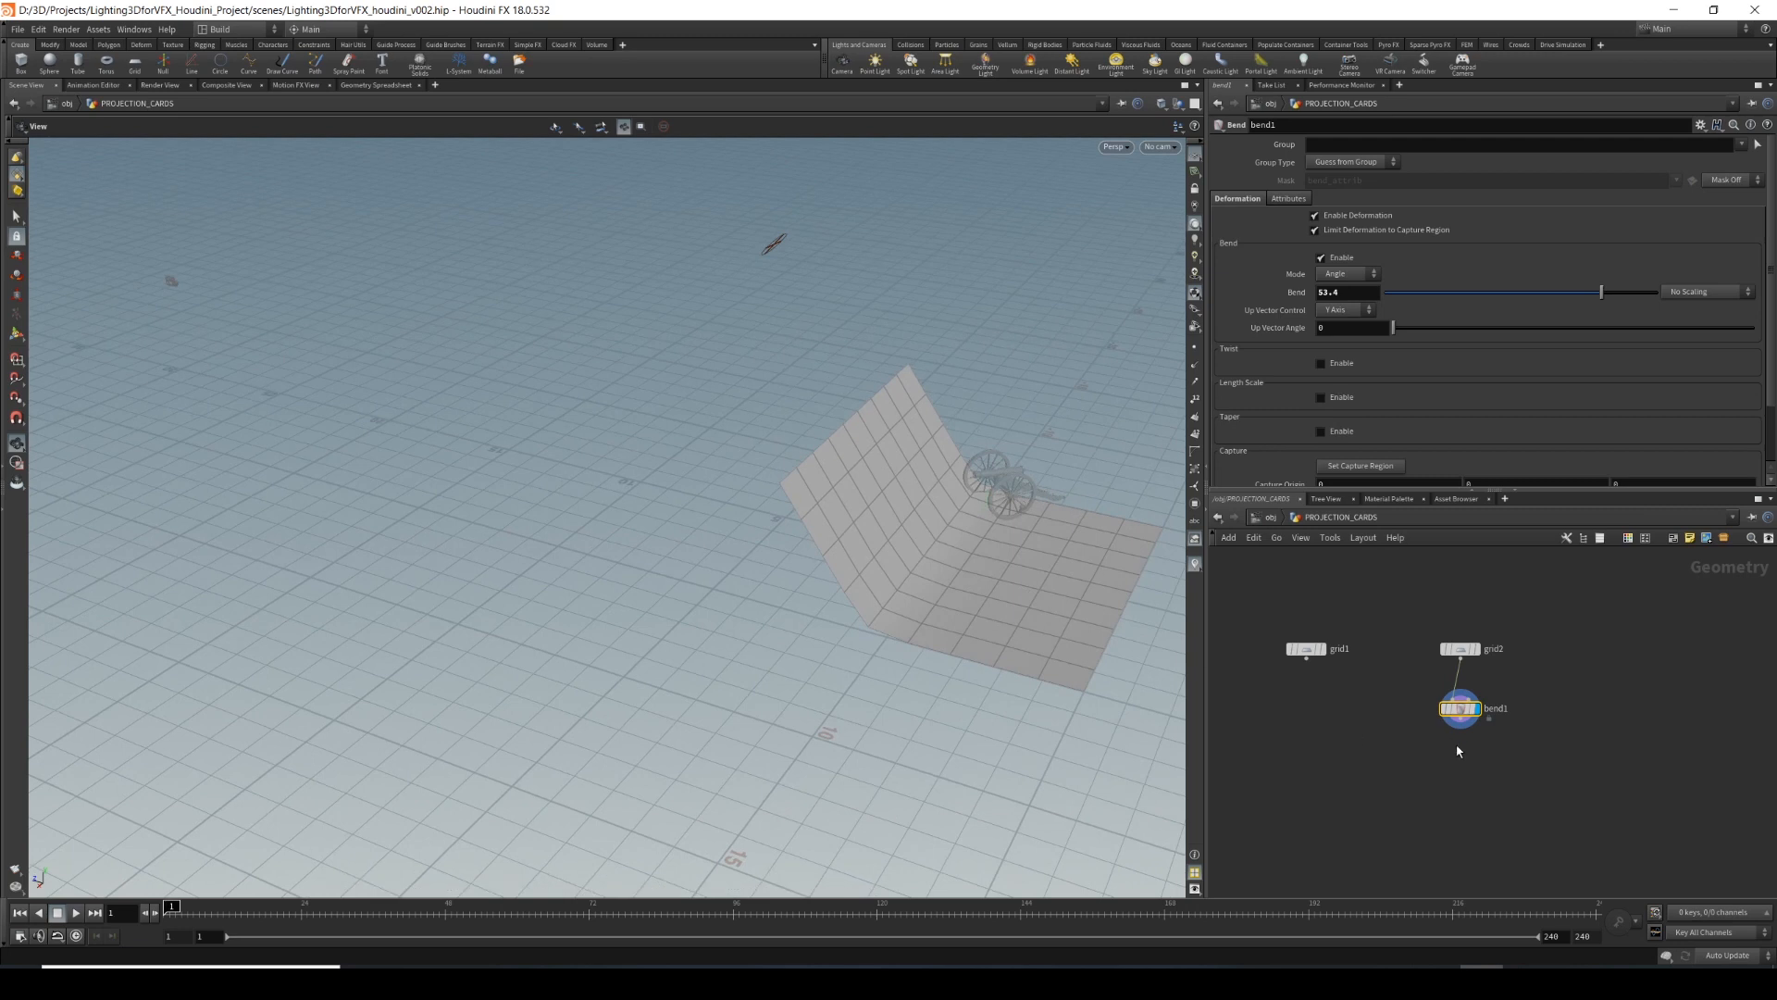
# Add a Transform node below the Bend node, connect it and display its result.
pyautogui.press('Tab')
pyautogui.write('tran')
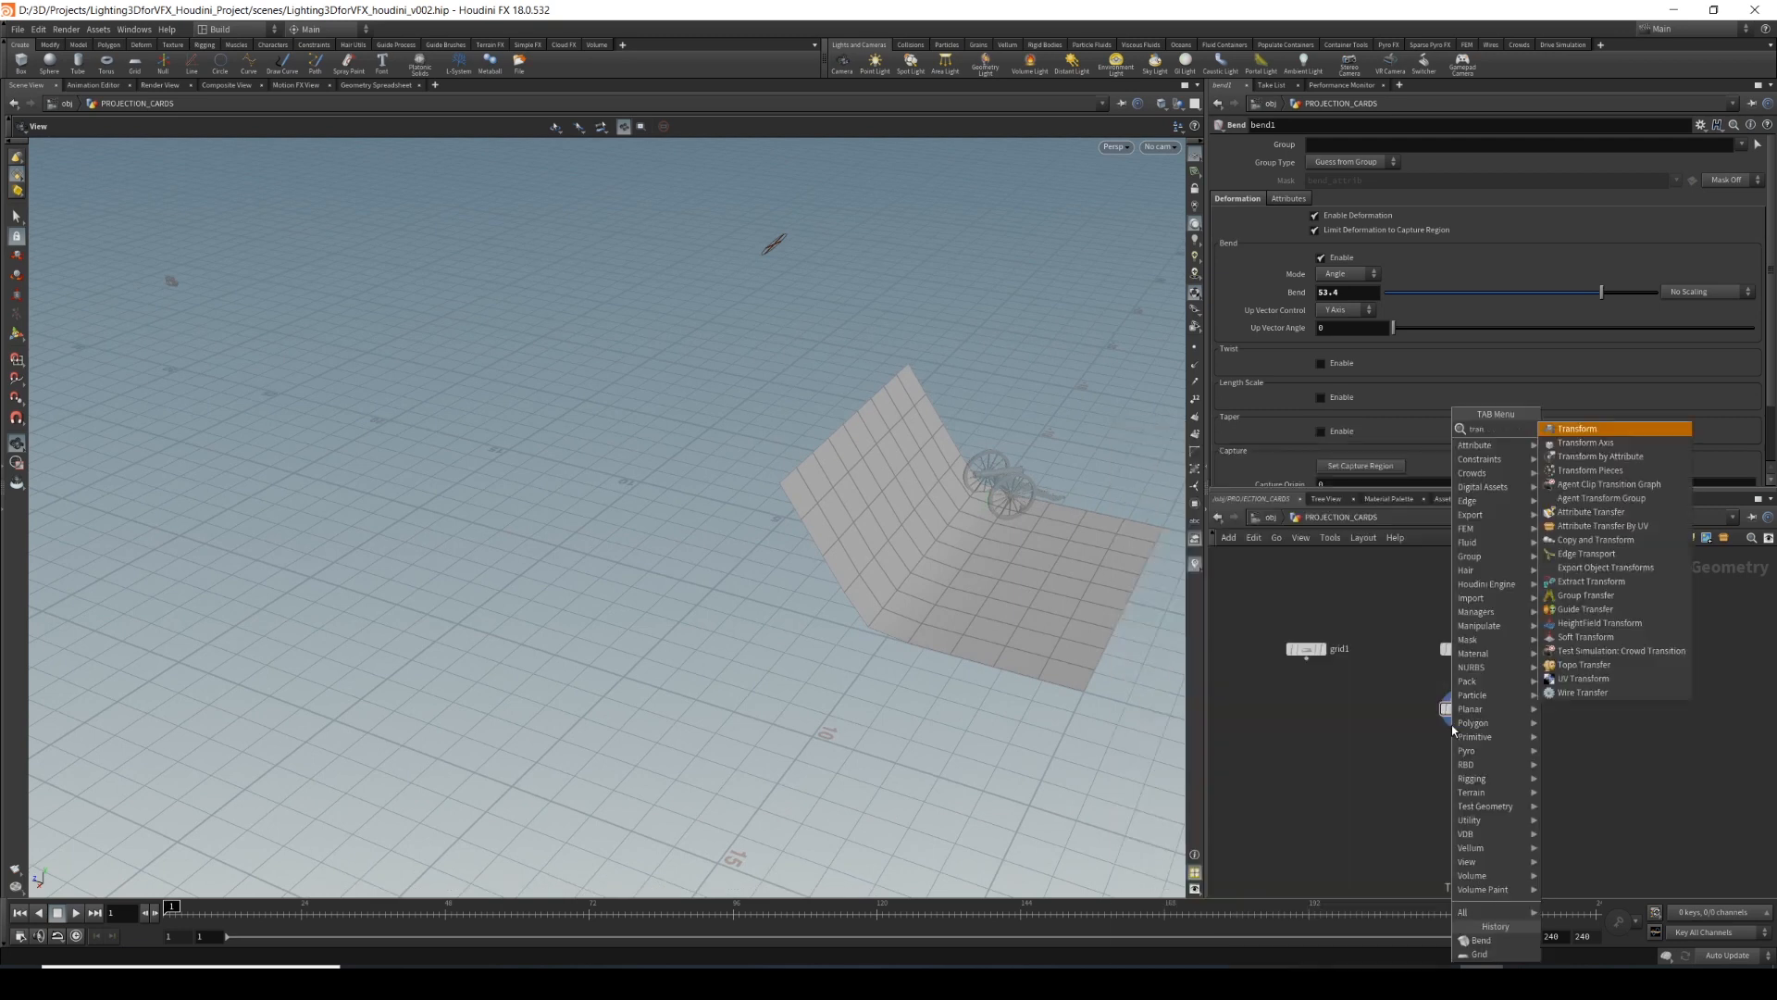
pyautogui.press('Return')
pyautogui.click(1463, 771)
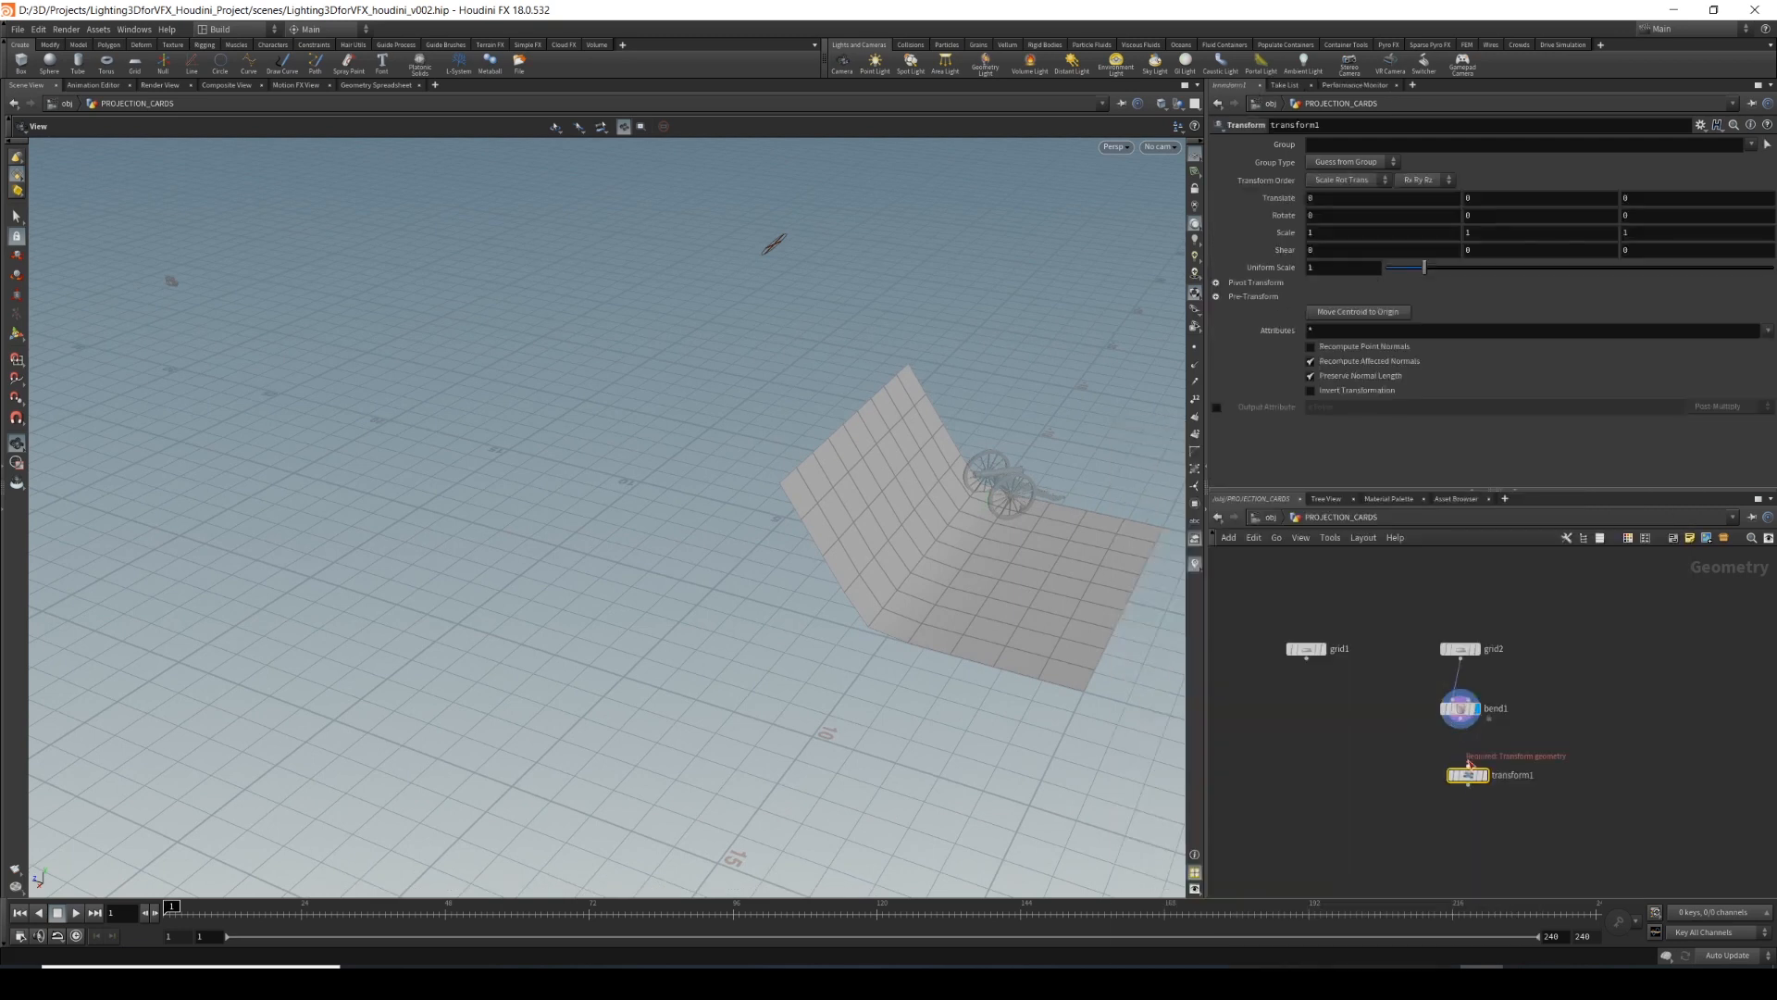
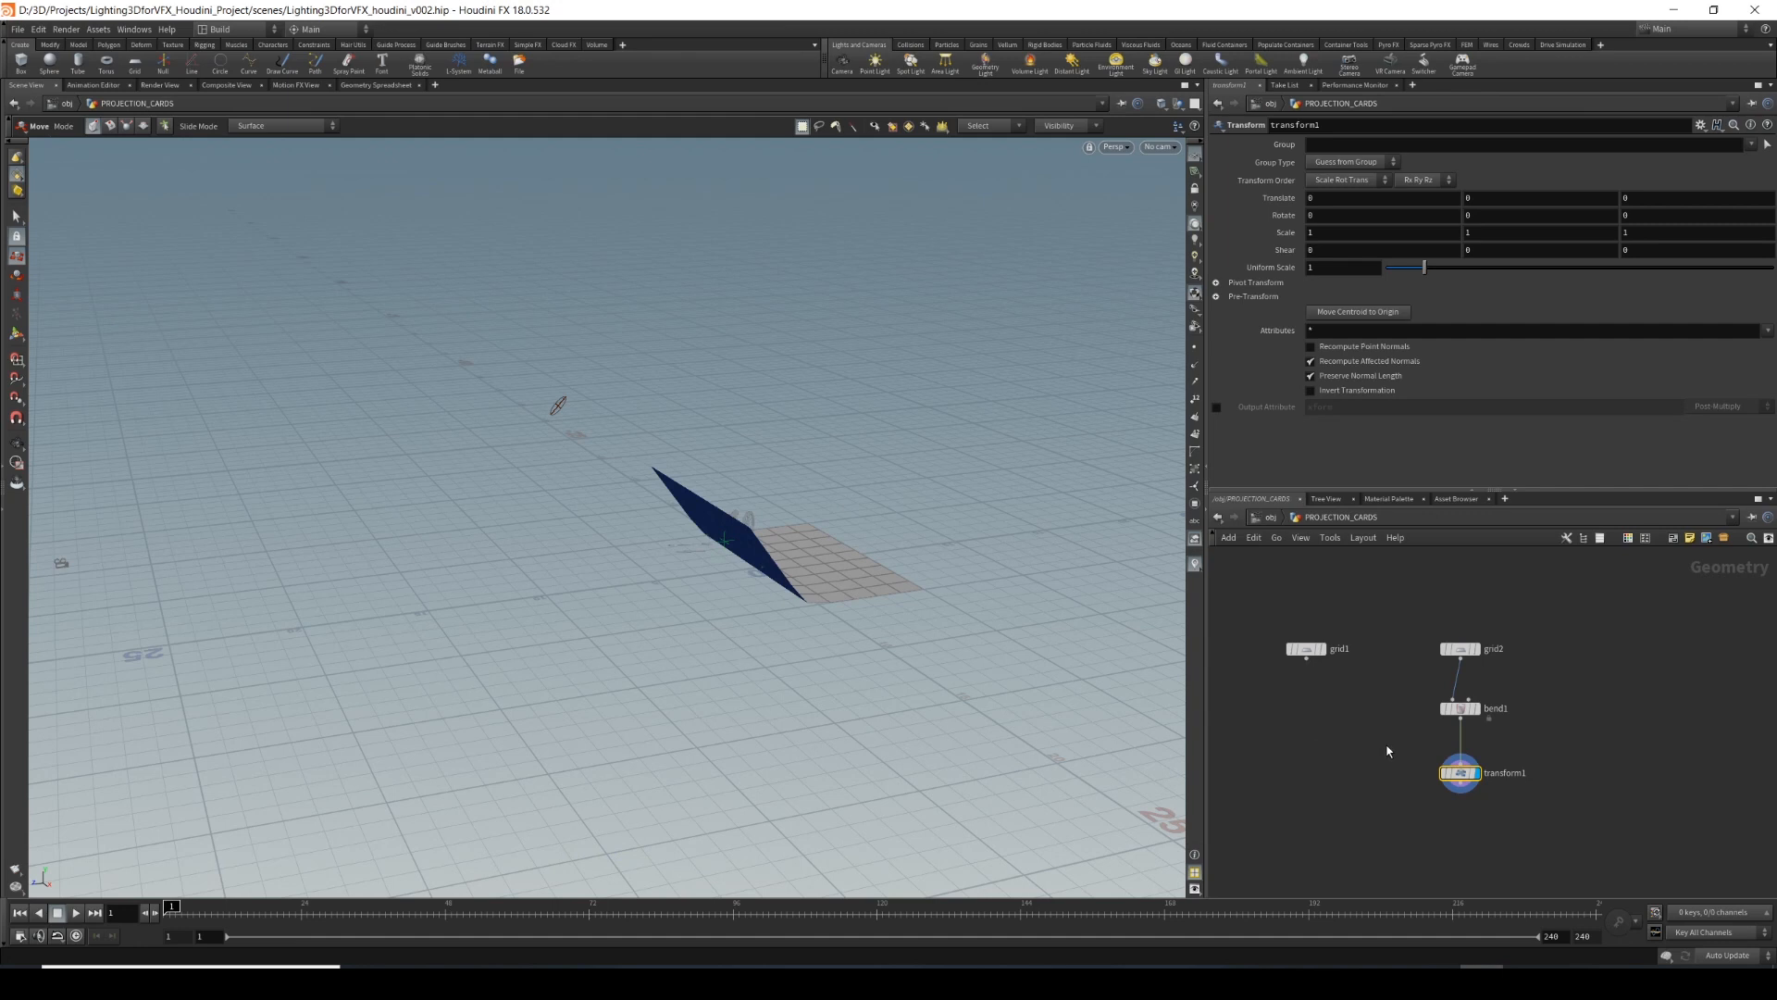
# Stand the bent card upright behind the cannon, rotated about 113.4 in X and -90 in Z, and moved about -4.17 in X and -6.9 in Z.
pyautogui.press('Return')
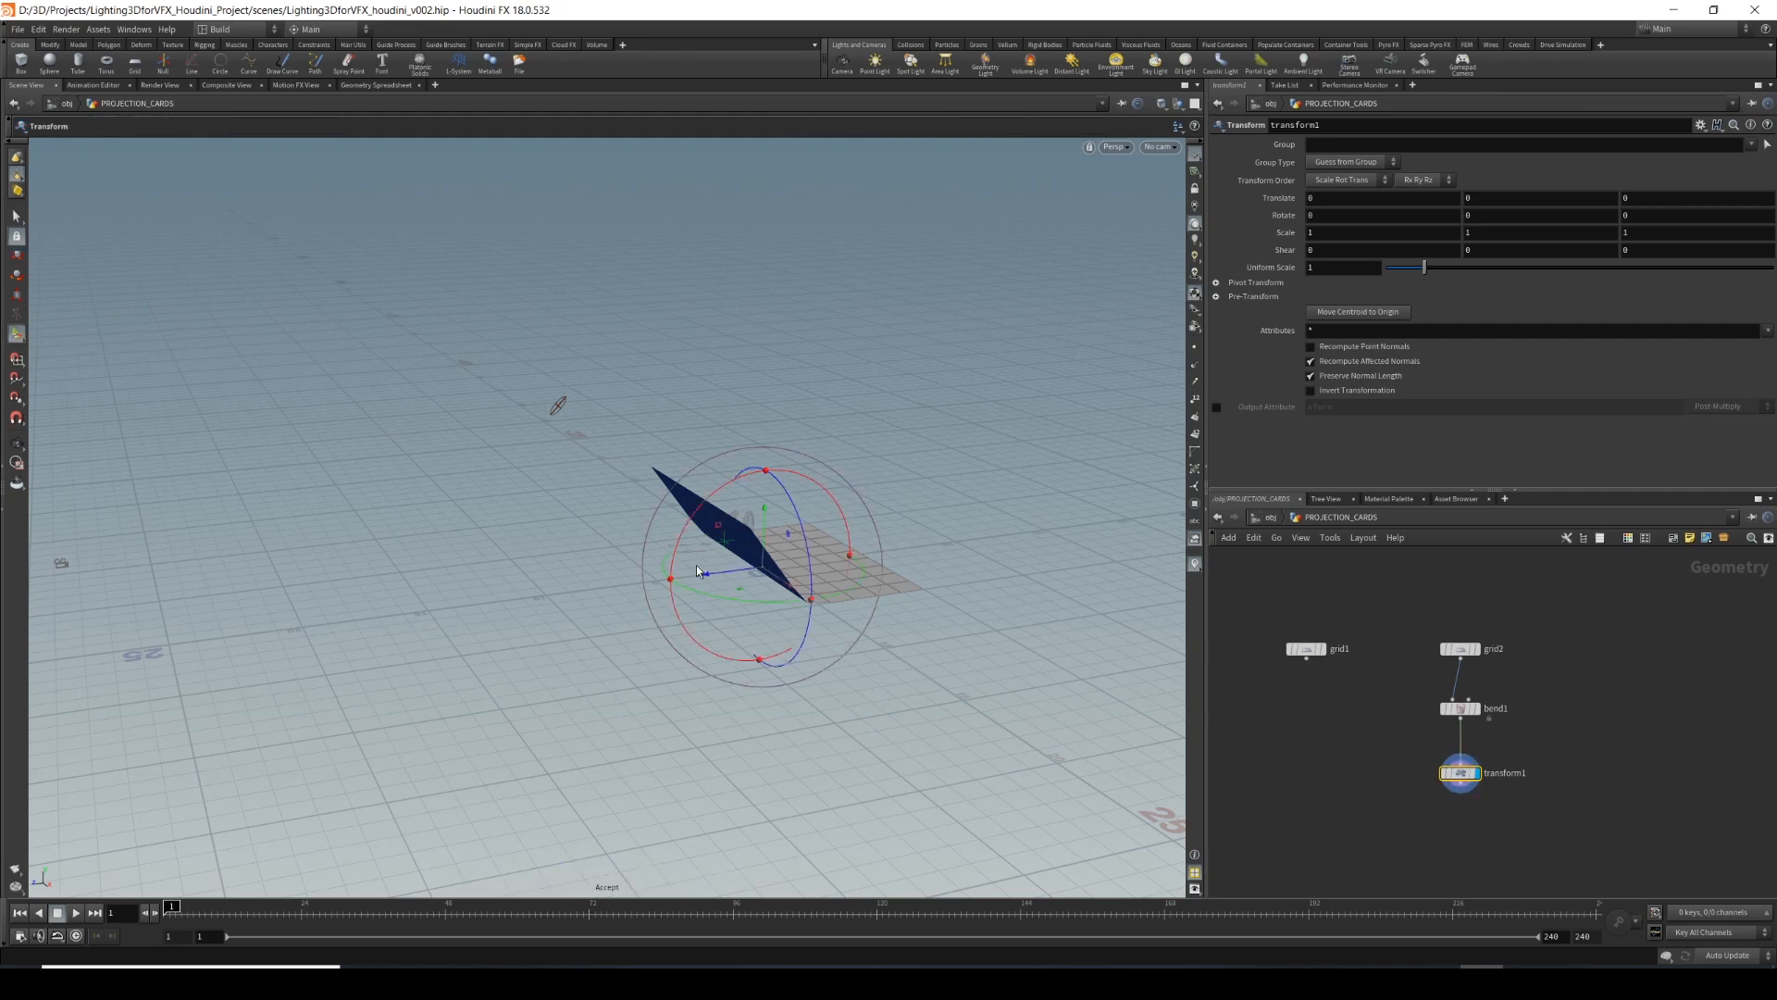
pyautogui.moveTo(711, 581); pyautogui.dragTo(909, 546)
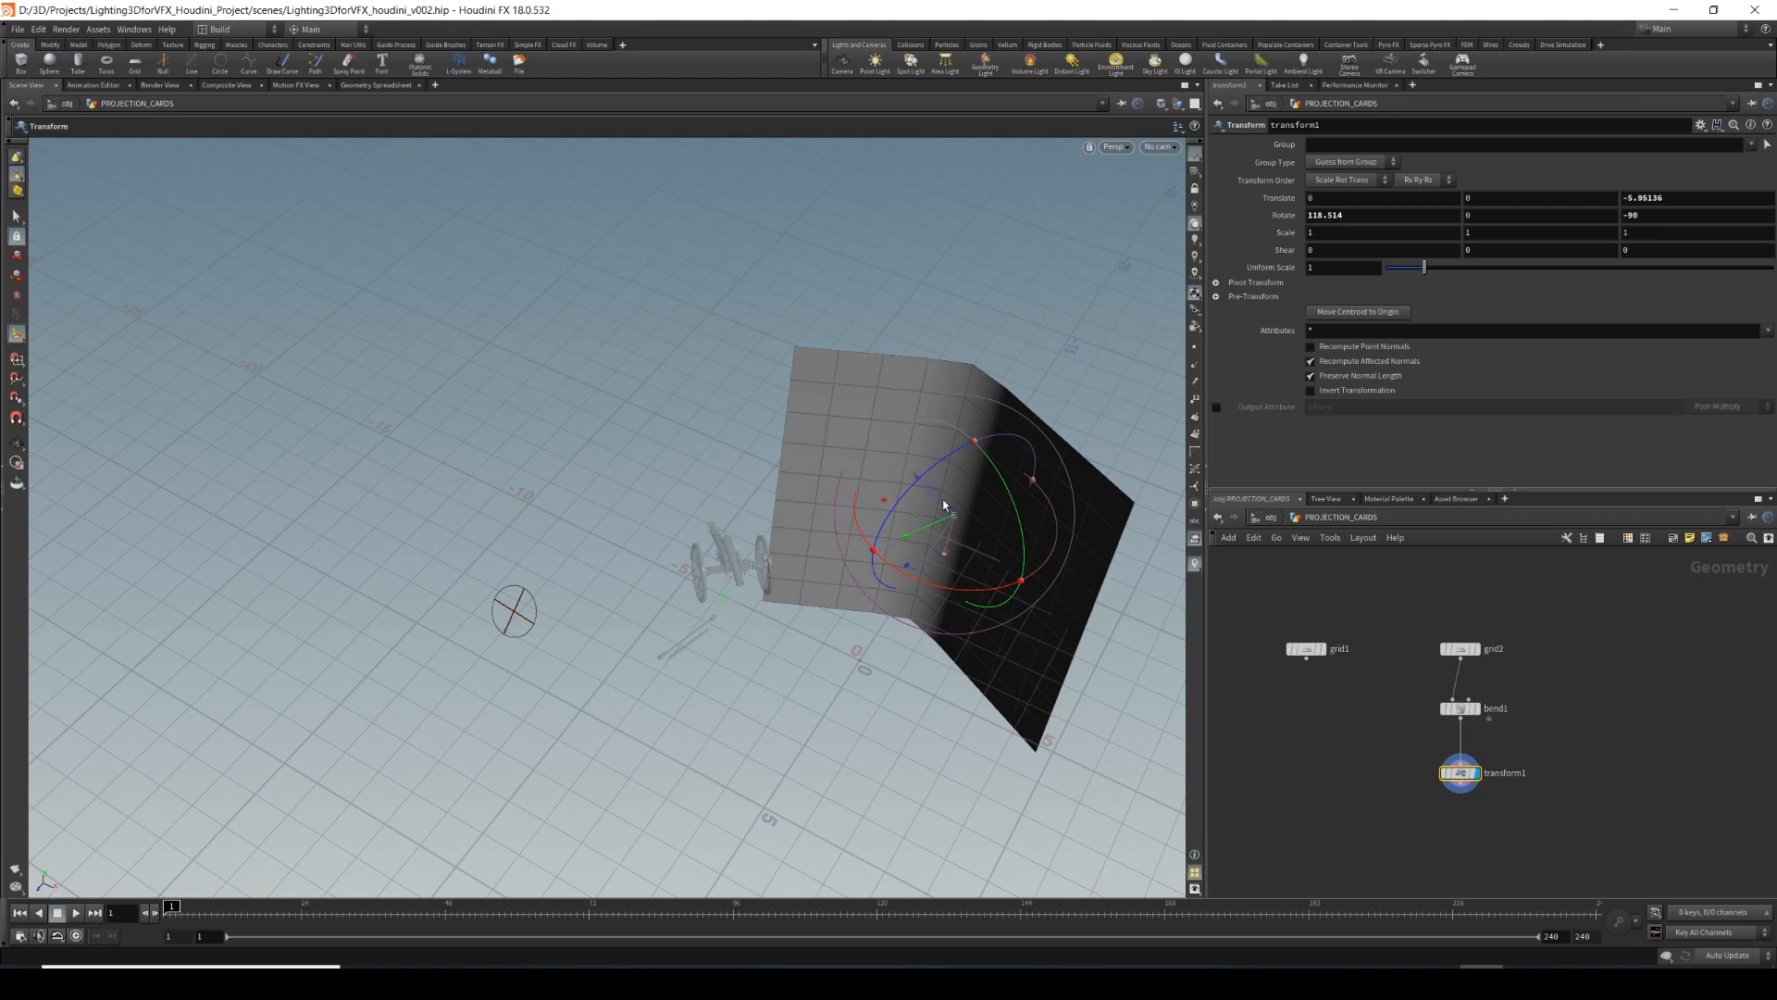
pyautogui.moveTo(942, 498); pyautogui.dragTo(793, 615)
pyautogui.press('Return')
pyautogui.moveTo(875, 525); pyautogui.dragTo(837, 492)
pyautogui.keyDown('alt'); pyautogui.moveTo(696, 554); pyautogui.dragTo(777, 477); pyautogui.keyUp('alt')
pyautogui.press('Return')
pyautogui.keyDown('alt'); pyautogui.moveTo(778, 476); pyautogui.dragTo(559, 484, button='right'); pyautogui.keyUp('alt')
pyautogui.keyDown('alt'); pyautogui.moveTo(559, 484); pyautogui.dragTo(504, 512); pyautogui.keyUp('alt')
pyautogui.keyDown('alt'); pyautogui.moveTo(509, 514); pyautogui.dragTo(920, 517, button='right'); pyautogui.keyUp('alt')
pyautogui.keyDown('alt'); pyautogui.moveTo(920, 516); pyautogui.dragTo(912, 447); pyautogui.keyUp('alt')
# Set the bent card's uniform scale to 1.34.
pyautogui.moveTo(1423, 268)
pyautogui.mouseDown()
pyautogui.moveTo(1451, 272)
pyautogui.moveTo(1422, 282)
pyautogui.mouseUp()
pyautogui.keyDown('alt'); pyautogui.moveTo(948, 449); pyautogui.dragTo(872, 425, button='right'); pyautogui.keyUp('alt')
pyautogui.keyDown('alt'); pyautogui.moveTo(873, 425); pyautogui.dragTo(1010, 374); pyautogui.keyUp('alt')
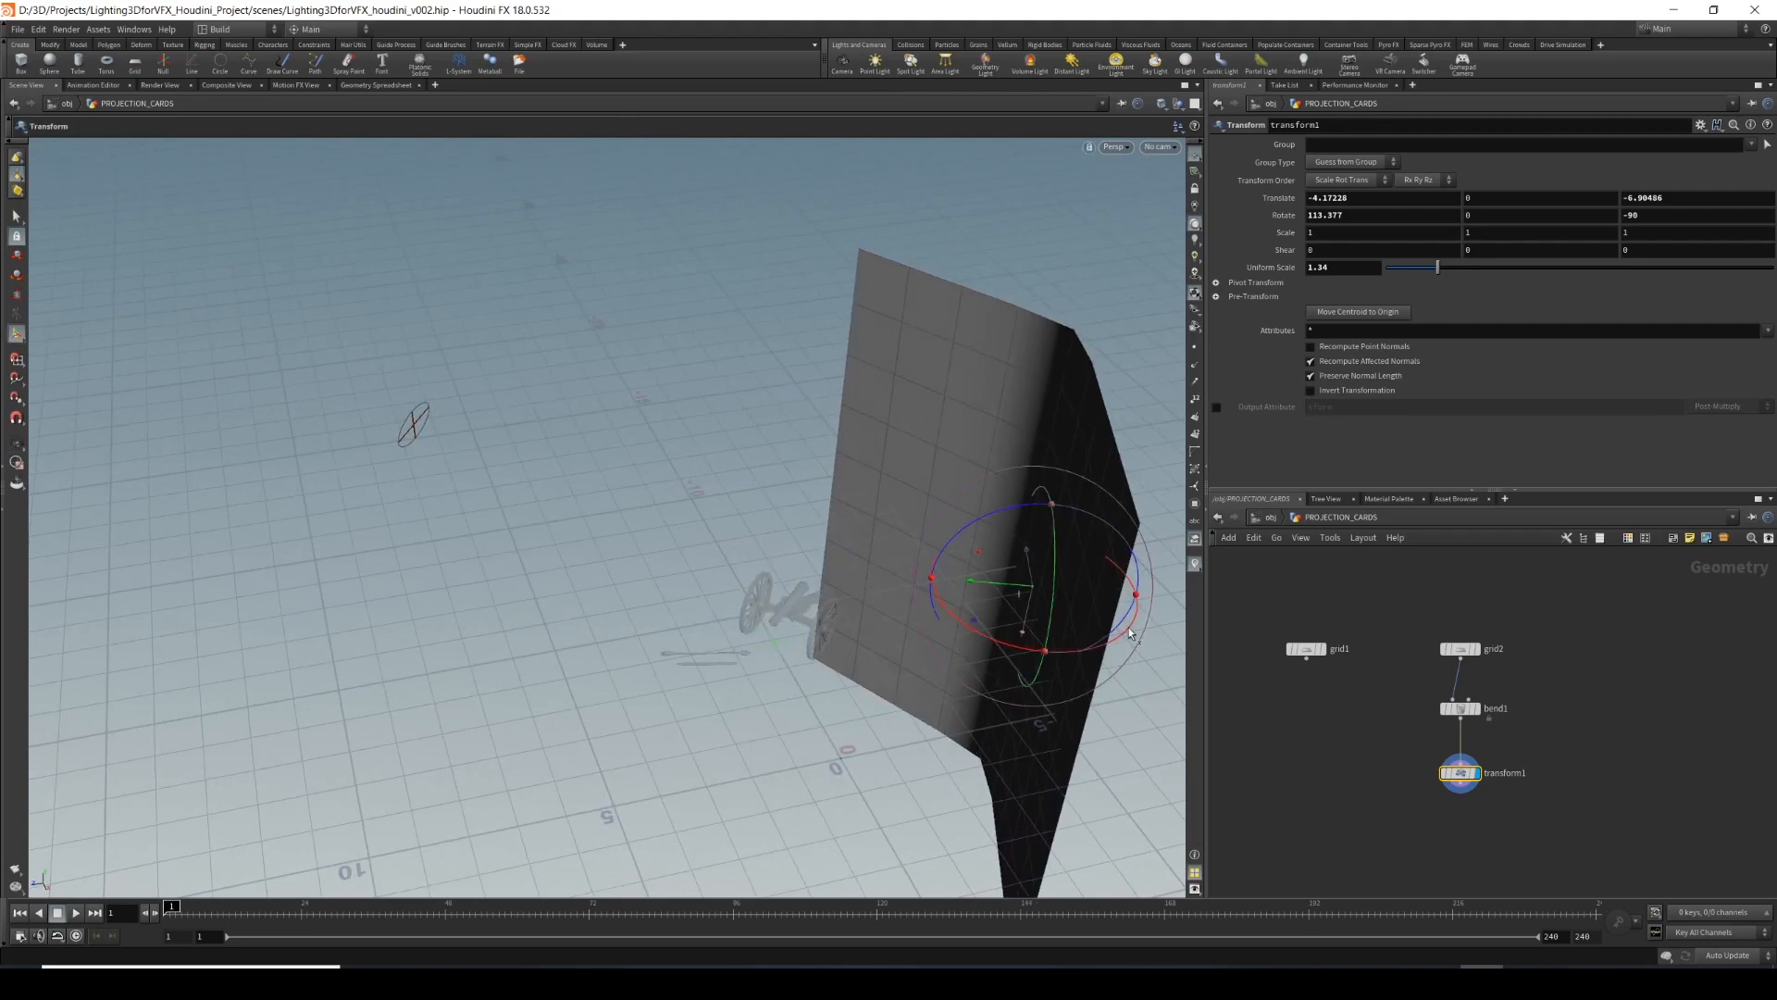
pyautogui.keyDown('alt'); pyautogui.moveTo(861, 364); pyautogui.dragTo(797, 482); pyautogui.keyUp('alt')
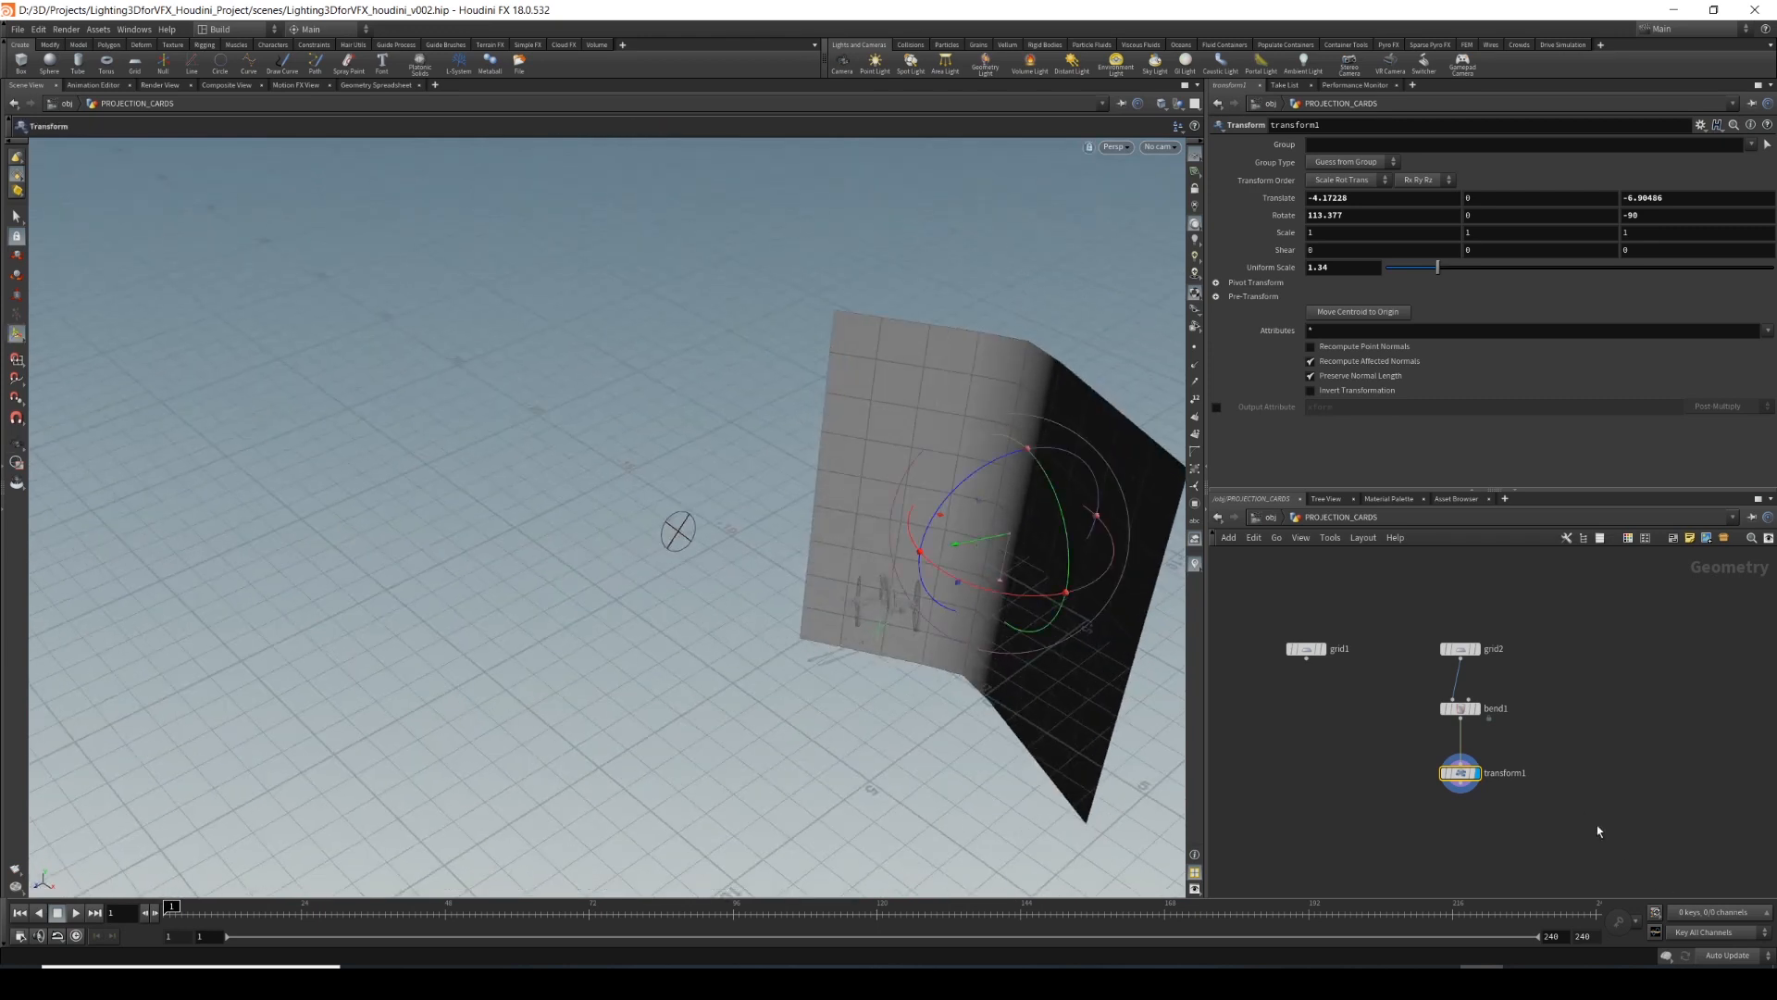
# Add a Merge node and connect the bent card's Transform node to it.
pyautogui.moveTo(1292, 834); pyautogui.dragTo(1323, 767, button='middle')
pyautogui.press('Tab')
pyautogui.write('mer')
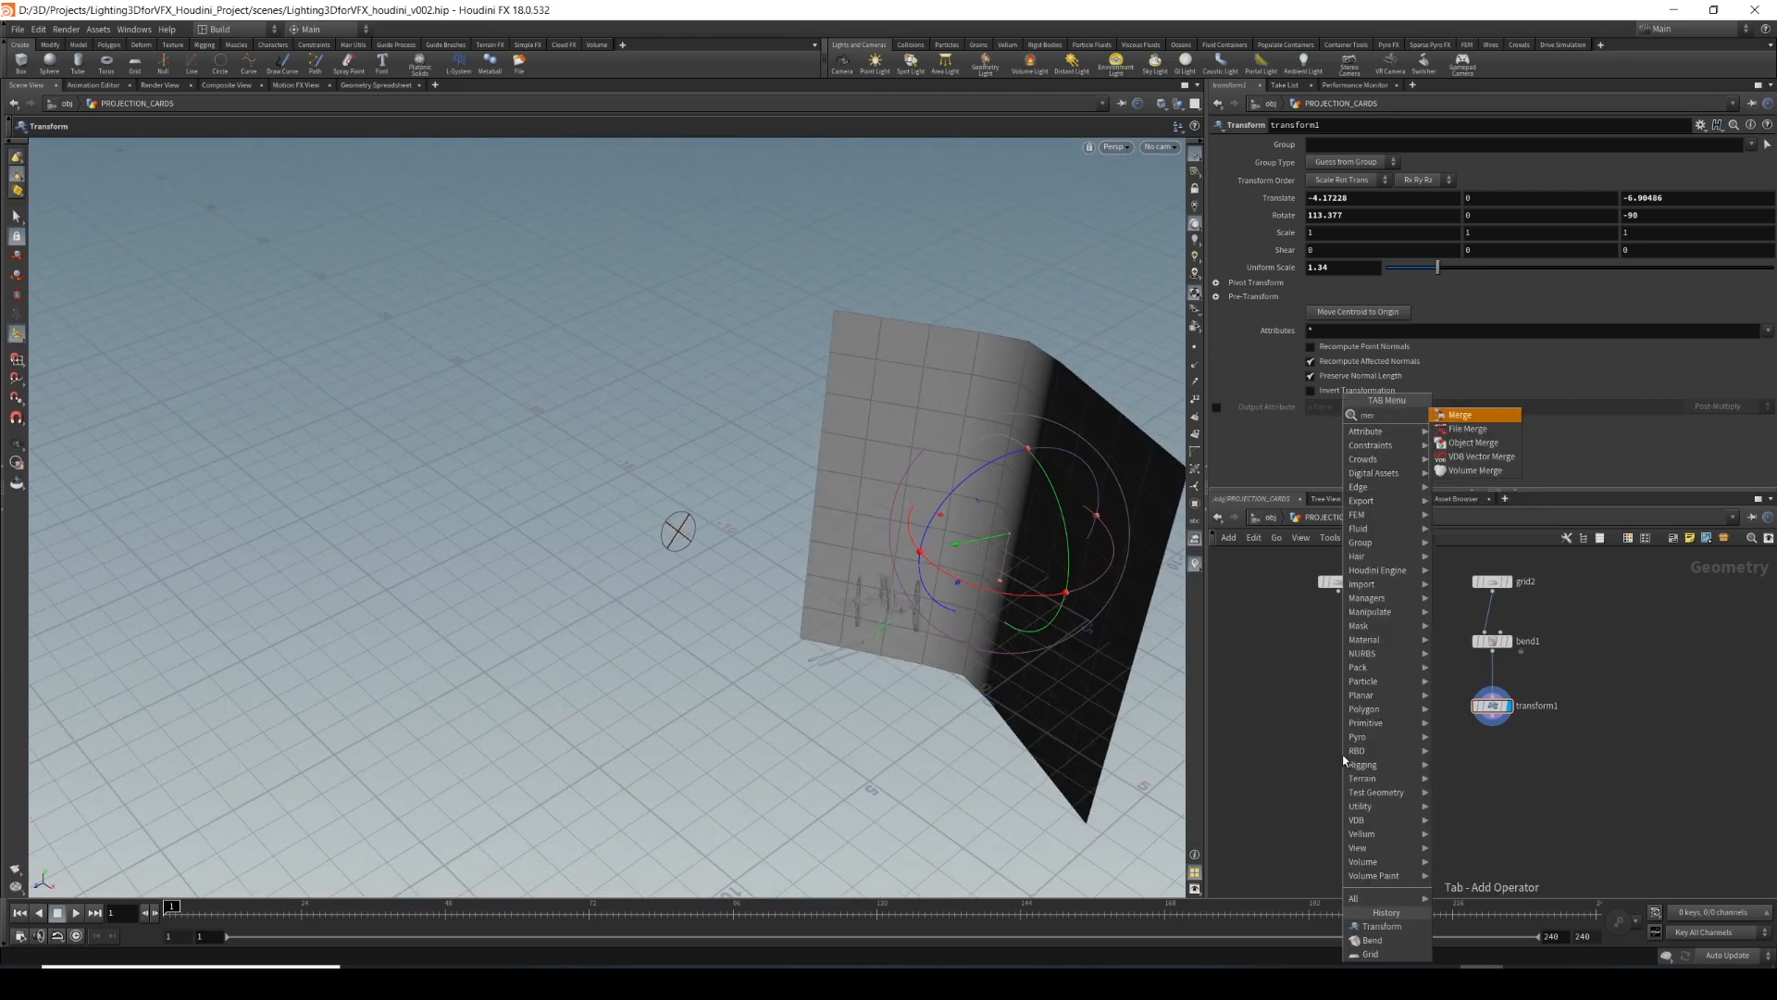
pyautogui.press('Return')
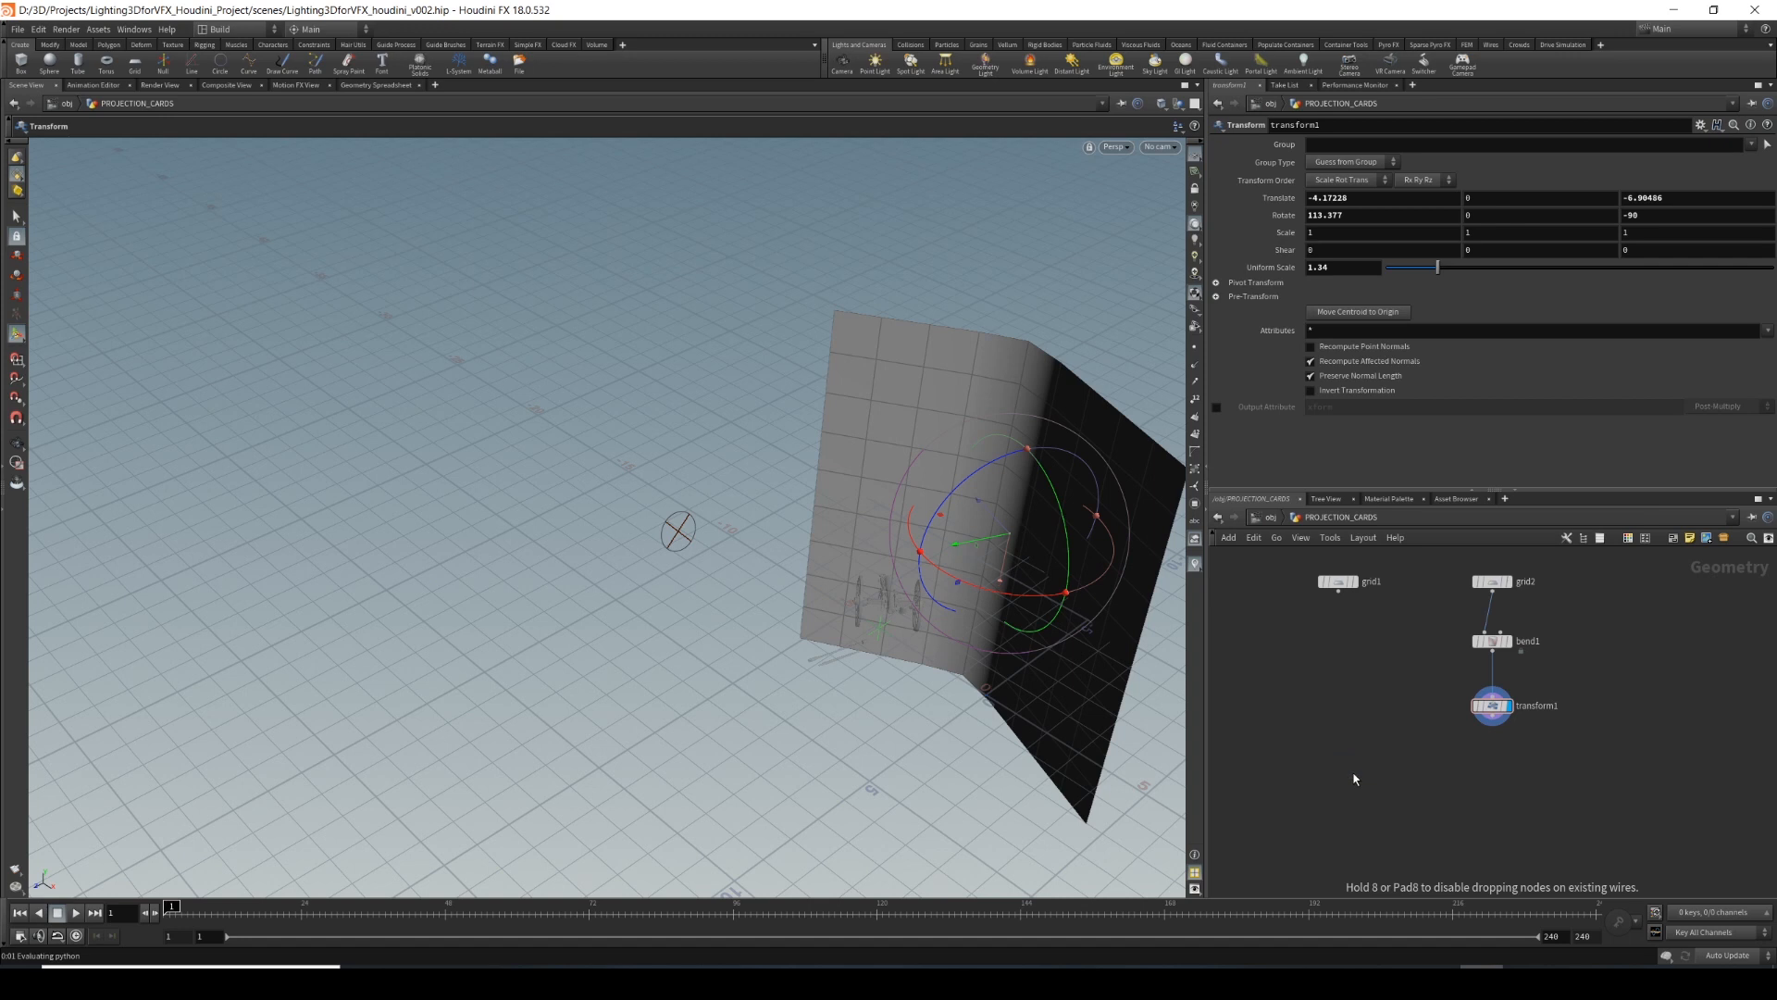
pyautogui.click(1346, 762)
pyautogui.click(1354, 759)
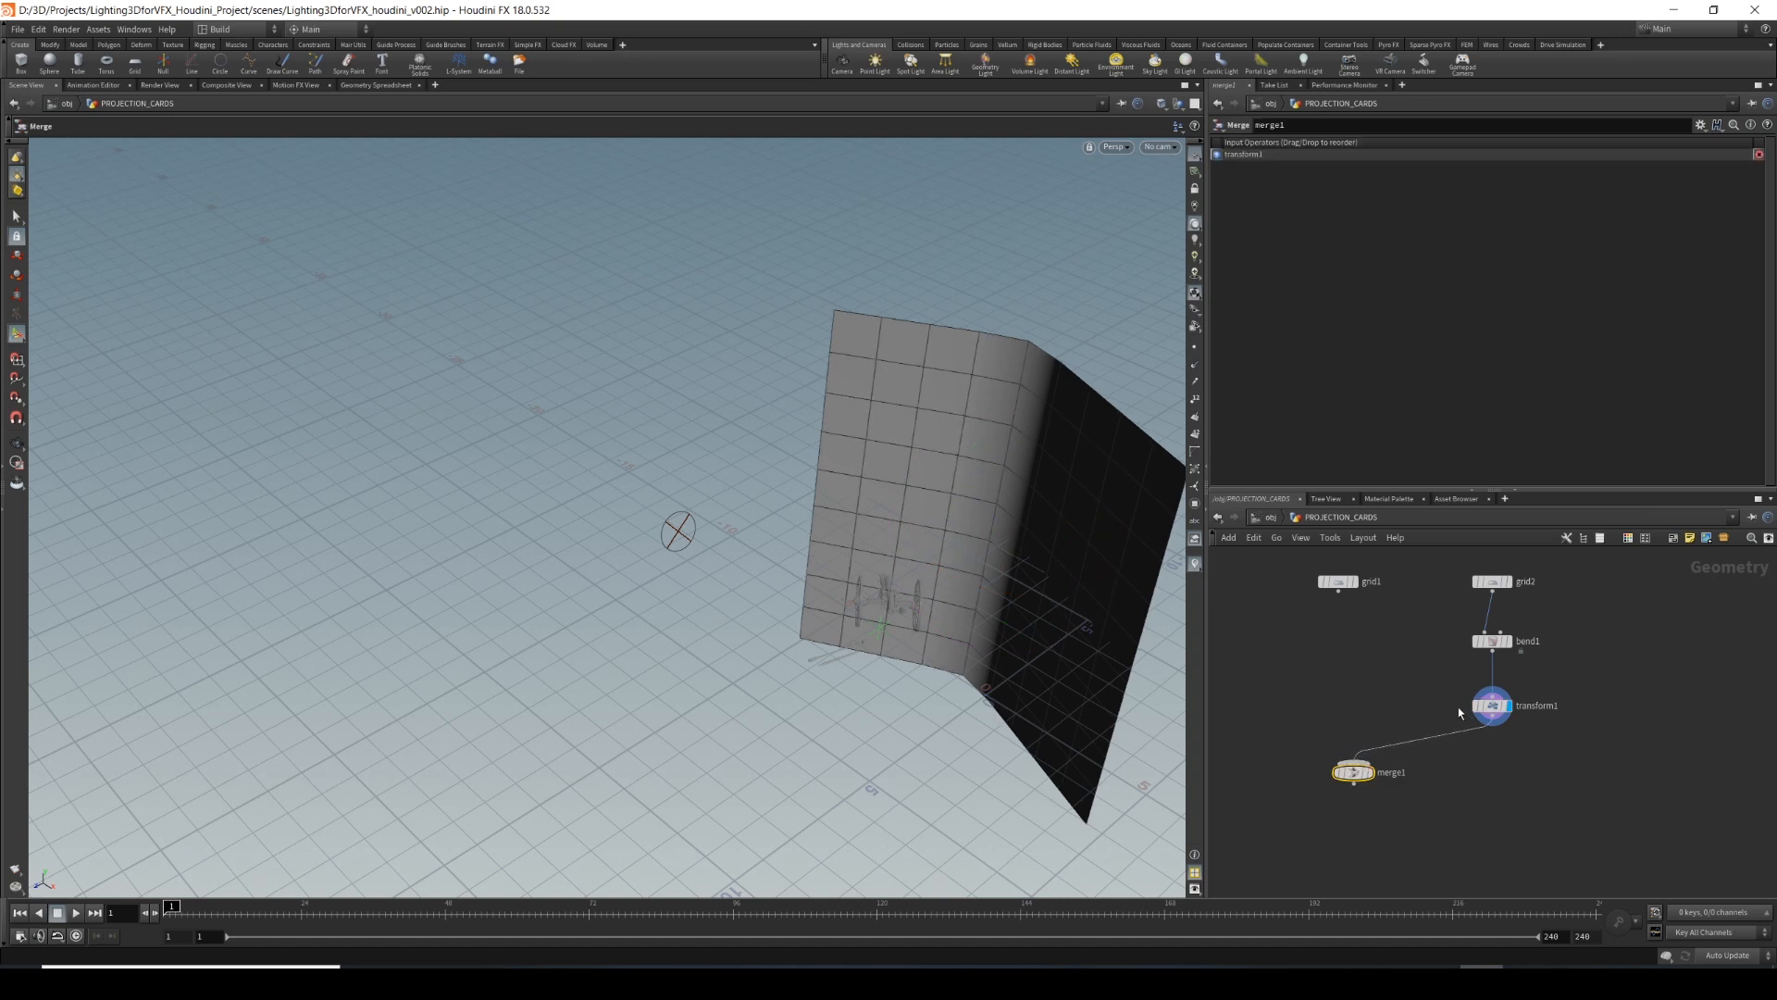
# Set the bent card's source grid to 20 rows and 20 columns.
pyautogui.moveTo(1460, 712); pyautogui.dragTo(1340, 740, button='middle')
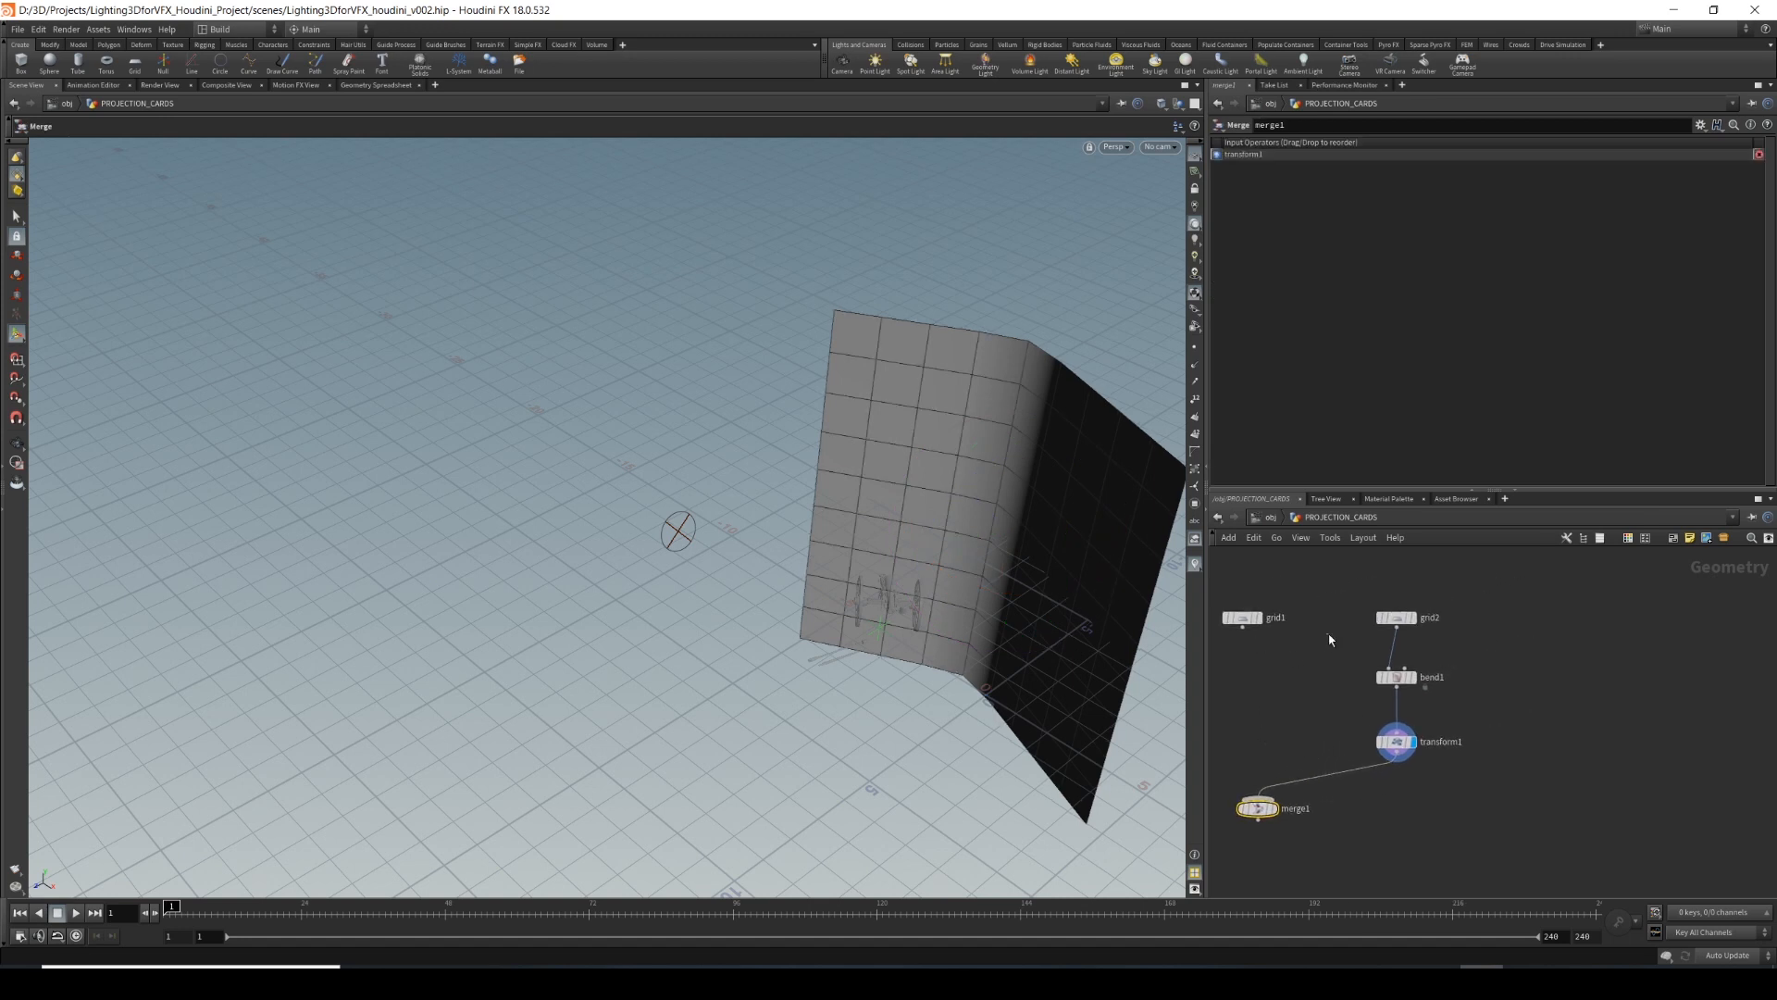
pyautogui.moveTo(1330, 639); pyautogui.dragTo(1425, 580)
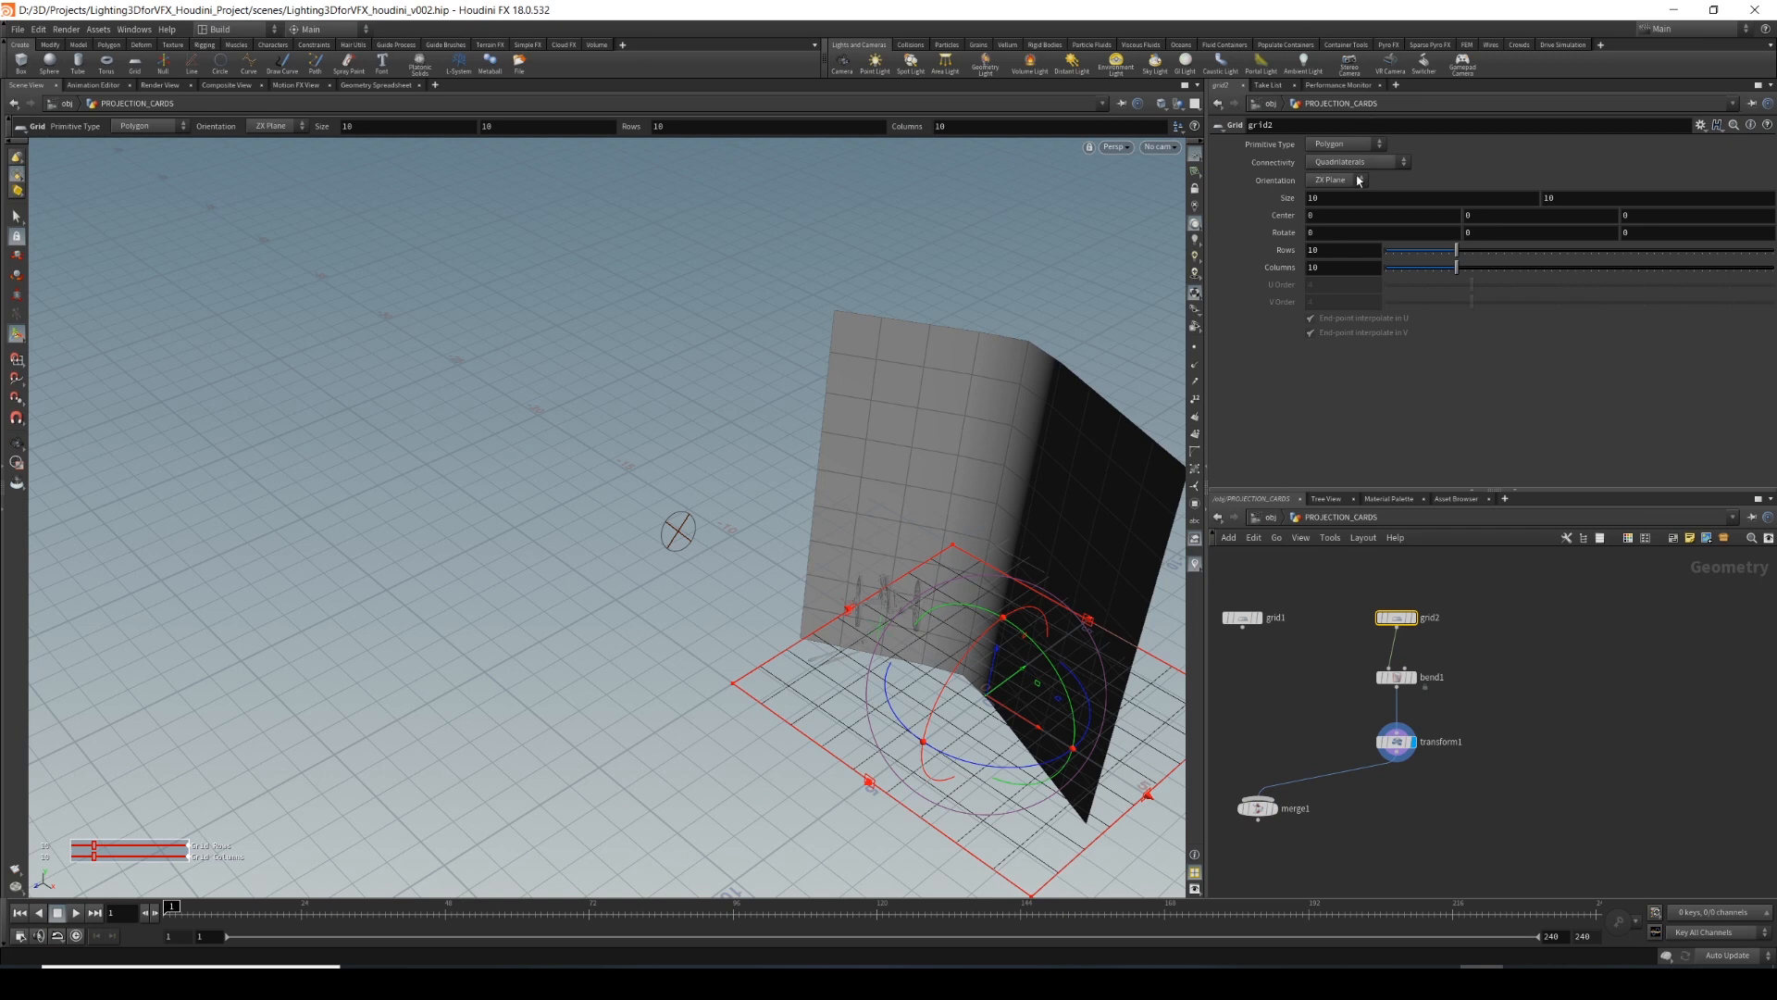
pyautogui.moveTo(1322, 249); pyautogui.dragTo(1255, 255)
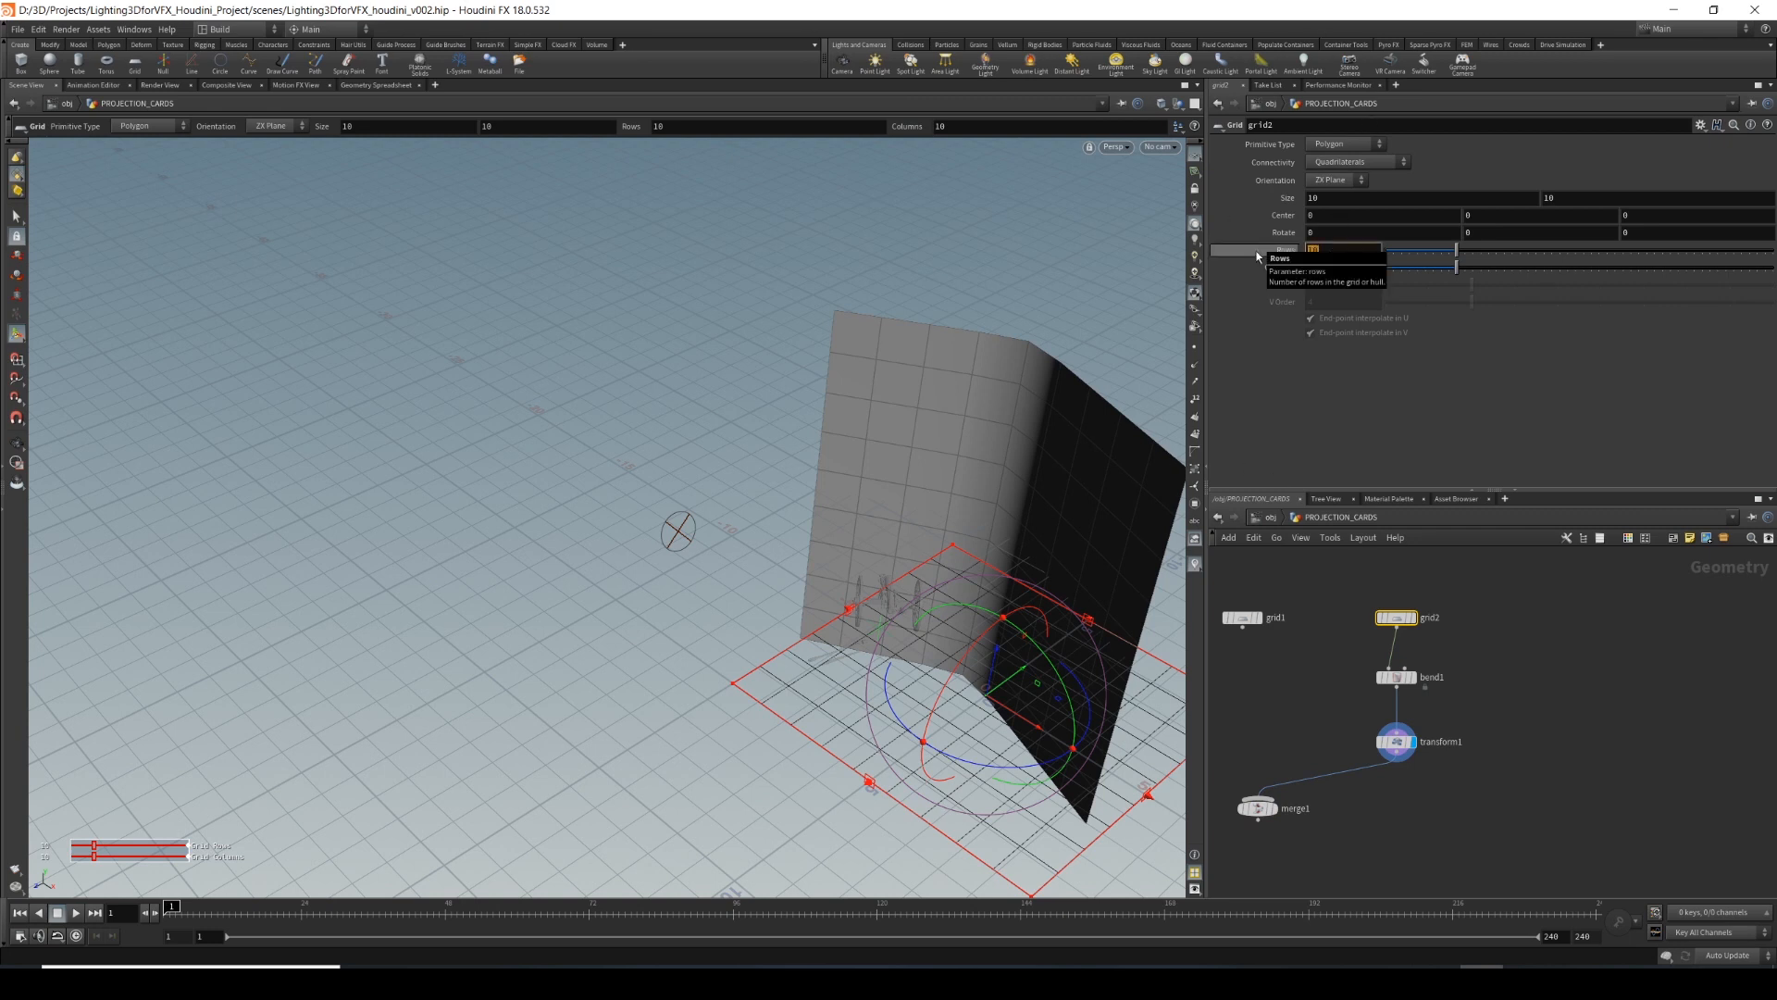
pyautogui.write('20')
pyautogui.press('Return')
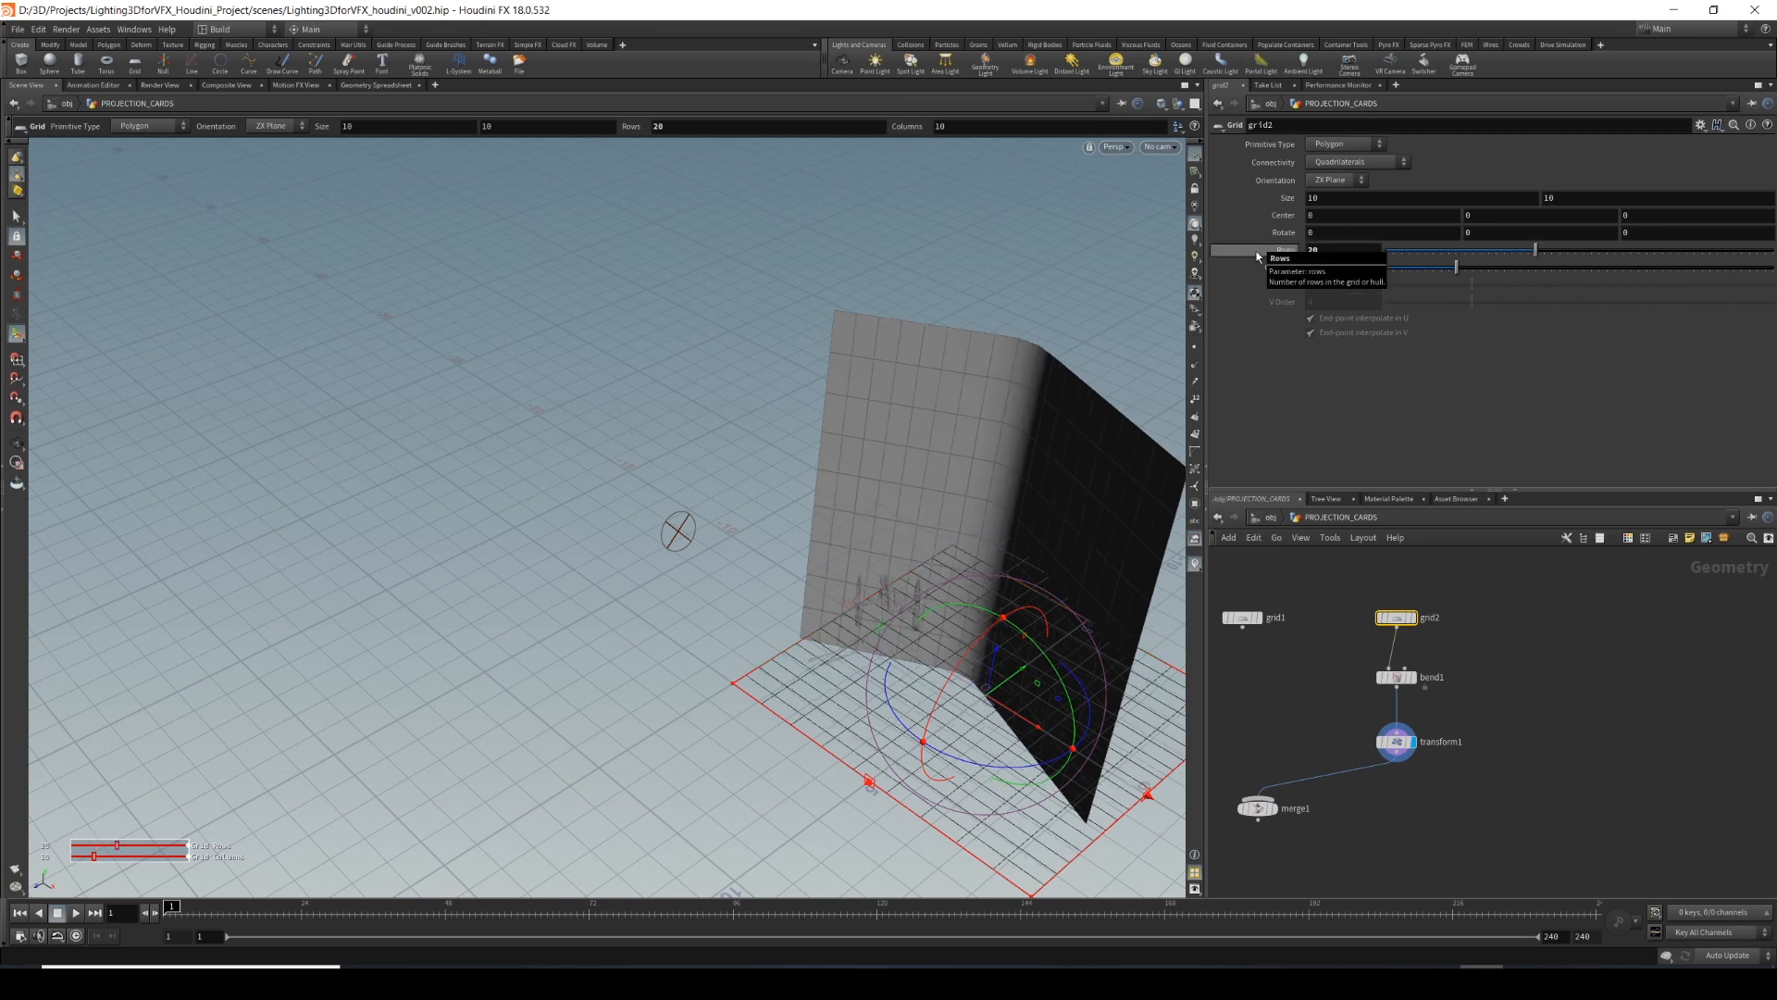
pyautogui.moveTo(1322, 268); pyautogui.dragTo(1255, 269)
pyautogui.write('20')
pyautogui.press('Return')
# Connect the ground grid to the Merge node and display the merged cards.
pyautogui.moveTo(1471, 704); pyautogui.dragTo(1592, 691, button='middle')
pyautogui.moveTo(1364, 617); pyautogui.dragTo(1378, 784)
pyautogui.click(1370, 606)
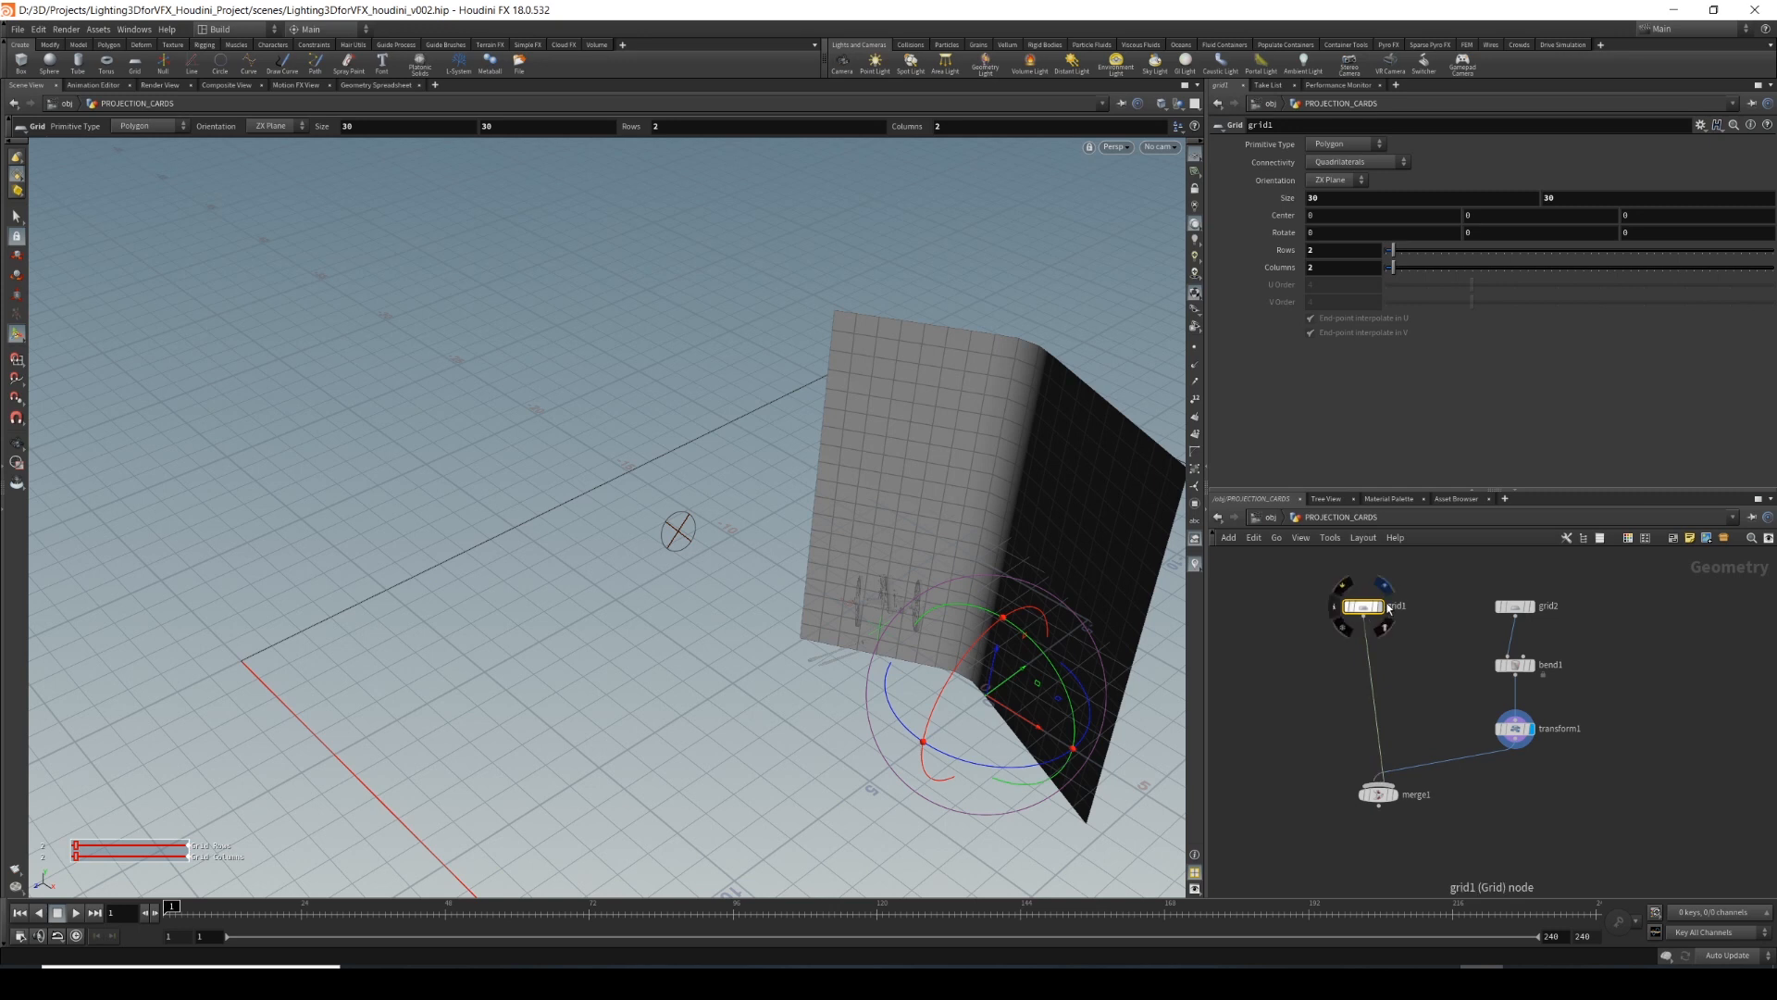
pyautogui.click(1394, 792)
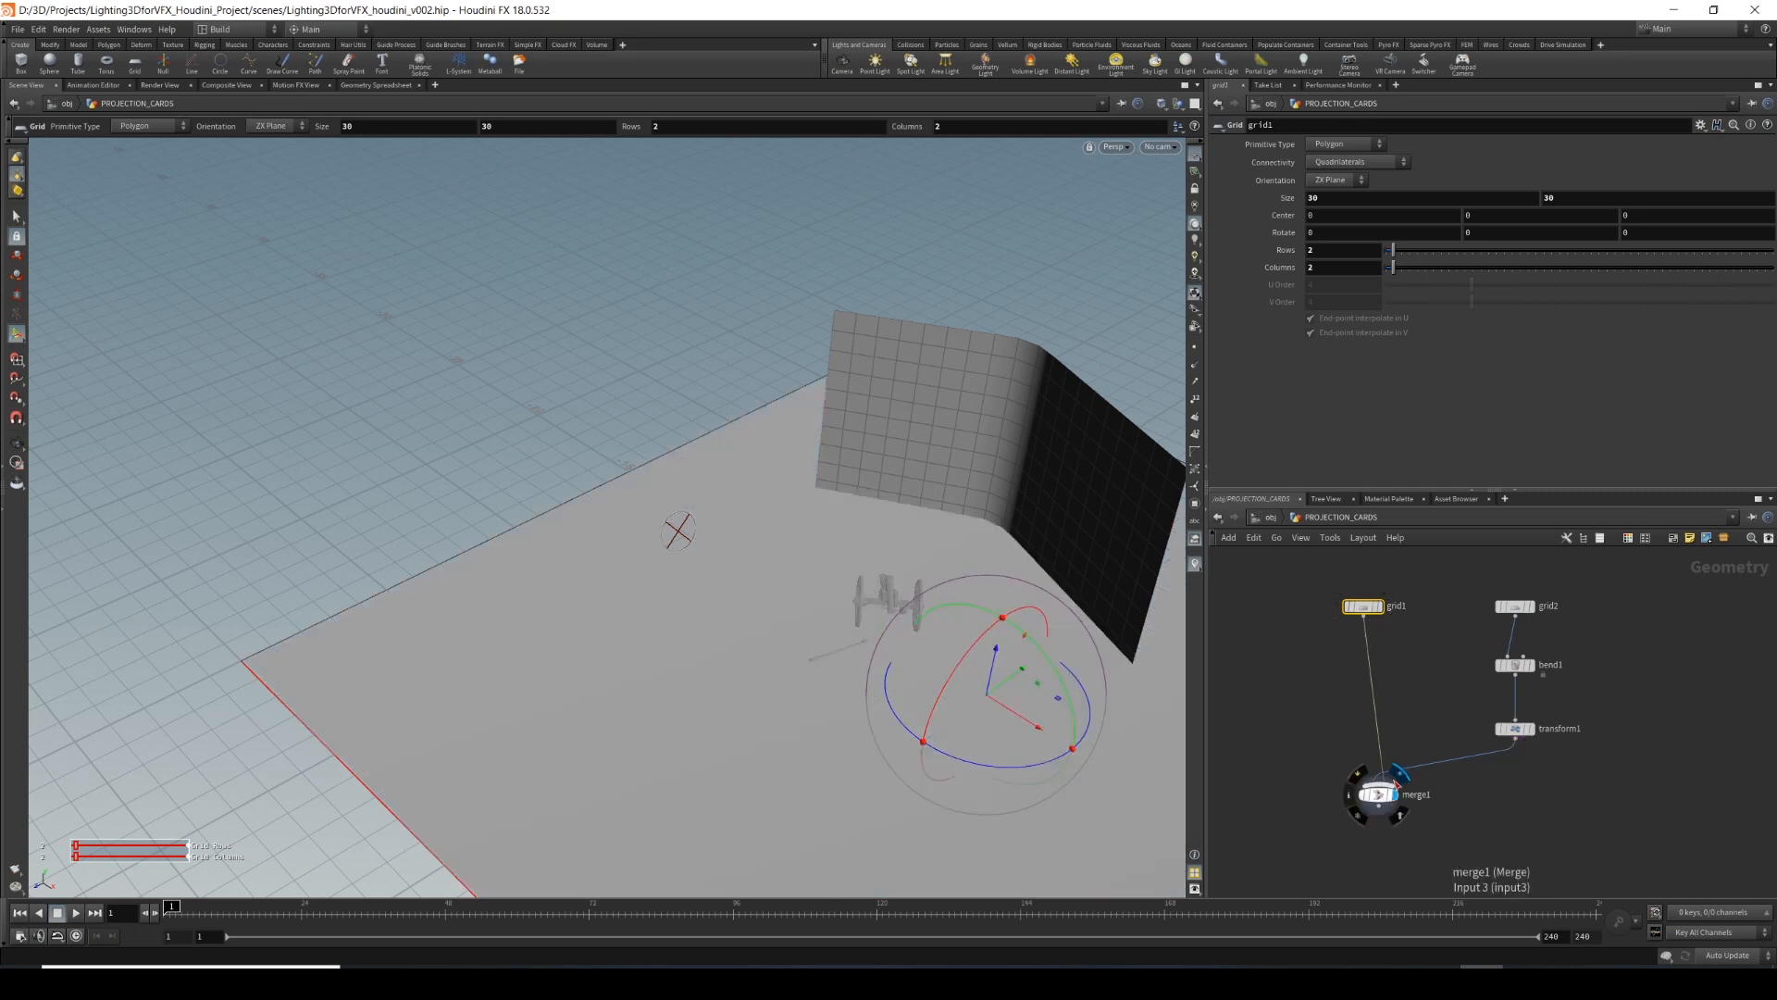
# Insert a Transform node between the ground grid and the Merge node.
pyautogui.keyDown('alt'); pyautogui.moveTo(618, 718); pyautogui.dragTo(656, 674, button='right'); pyautogui.keyUp('alt')
pyautogui.keyDown('alt'); pyautogui.moveTo(657, 674); pyautogui.dragTo(555, 407); pyautogui.keyUp('alt')
pyautogui.keyDown('alt'); pyautogui.moveTo(555, 408); pyautogui.dragTo(648, 407, button='right'); pyautogui.keyUp('alt')
pyautogui.keyDown('alt'); pyautogui.moveTo(805, 594); pyautogui.dragTo(802, 635); pyautogui.keyUp('alt')
pyautogui.press('Return')
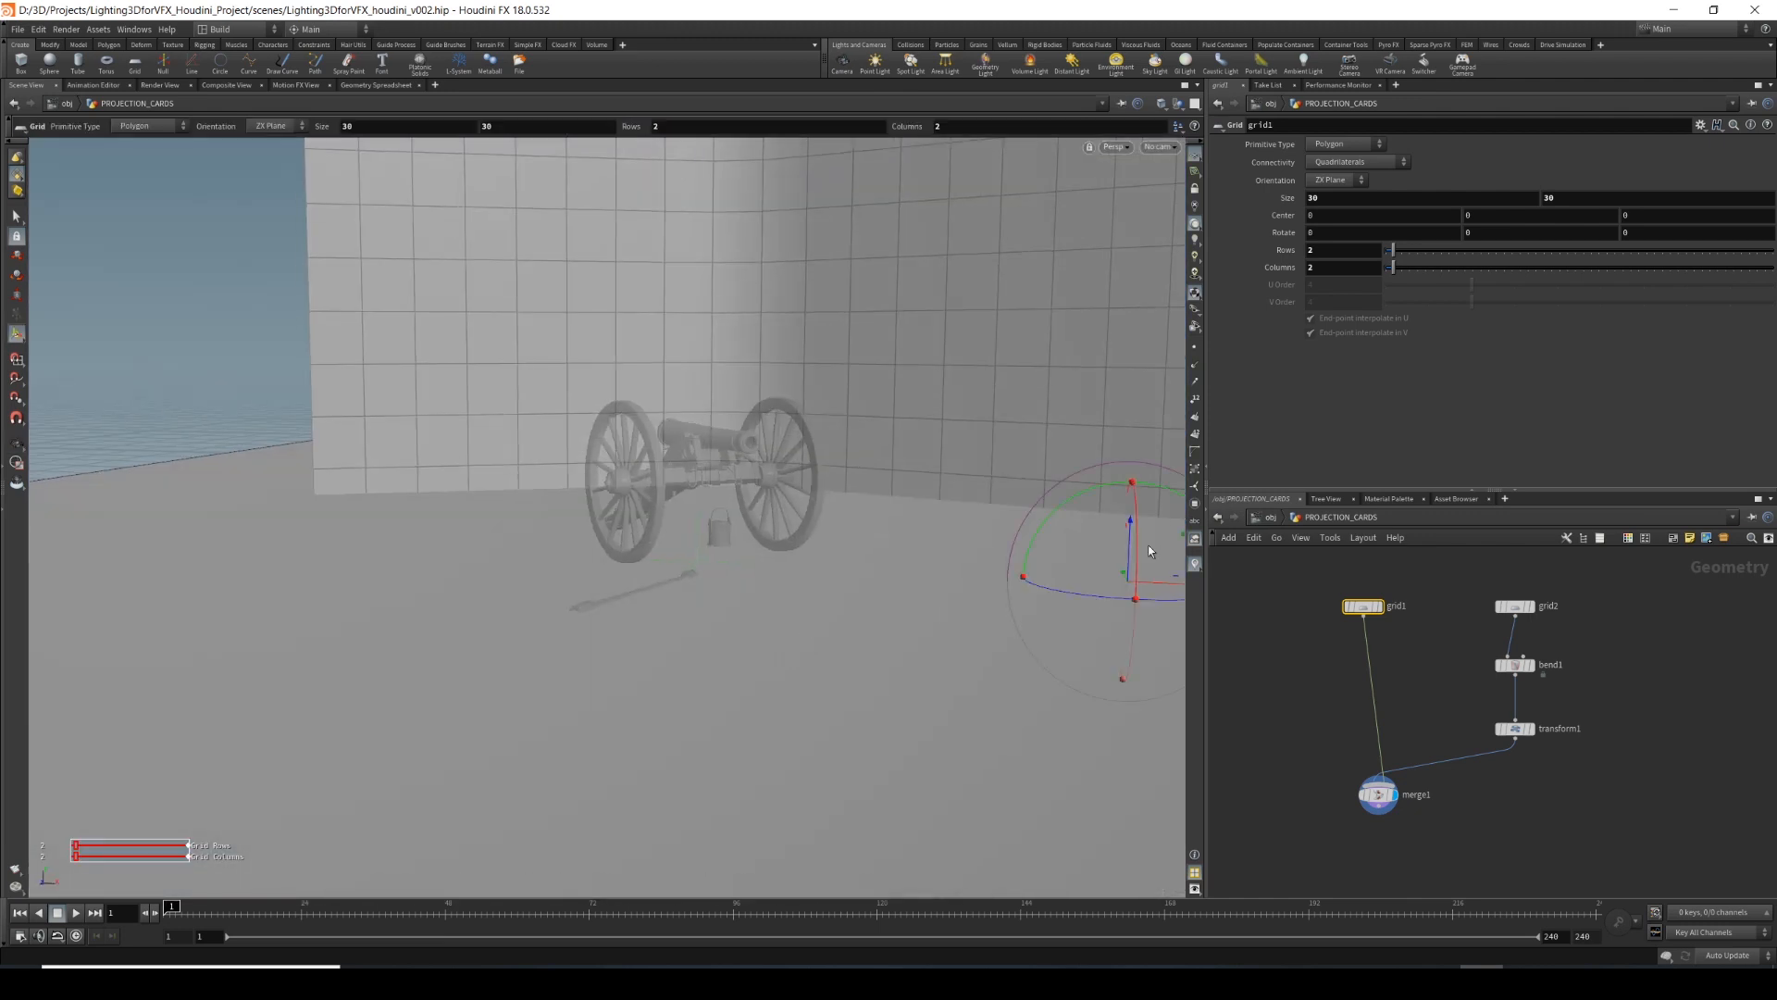
pyautogui.press('Tab')
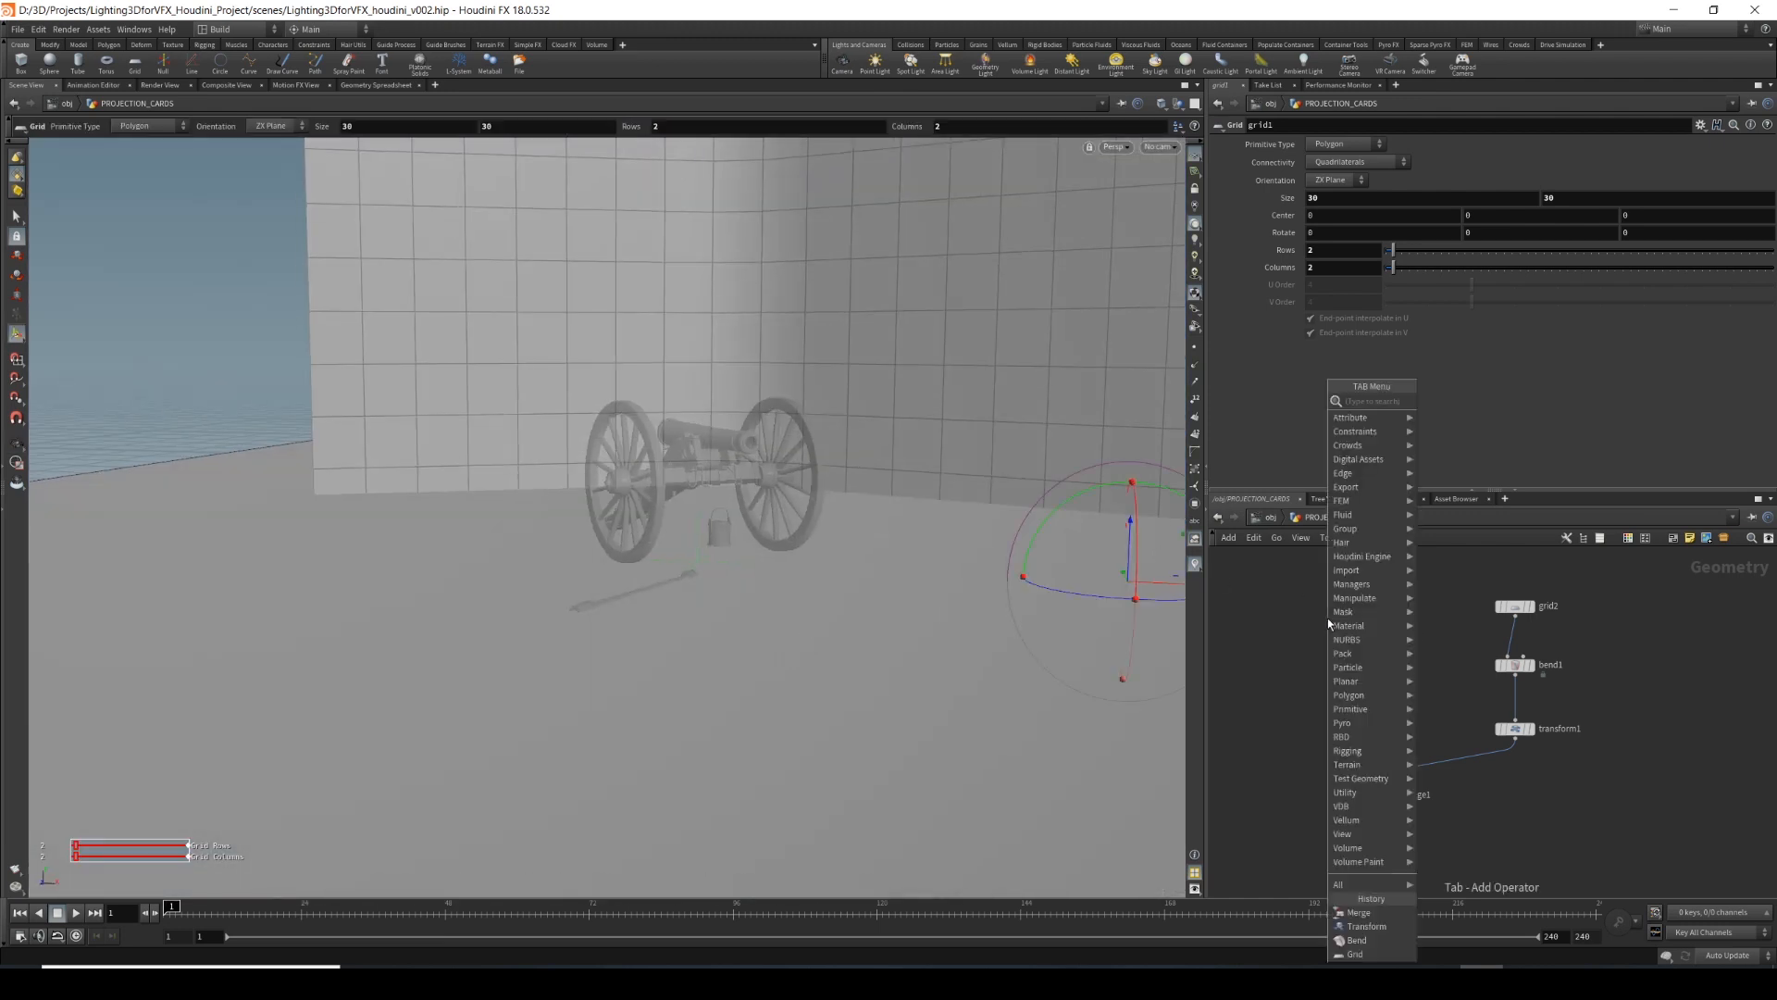
pyautogui.click(1313, 674)
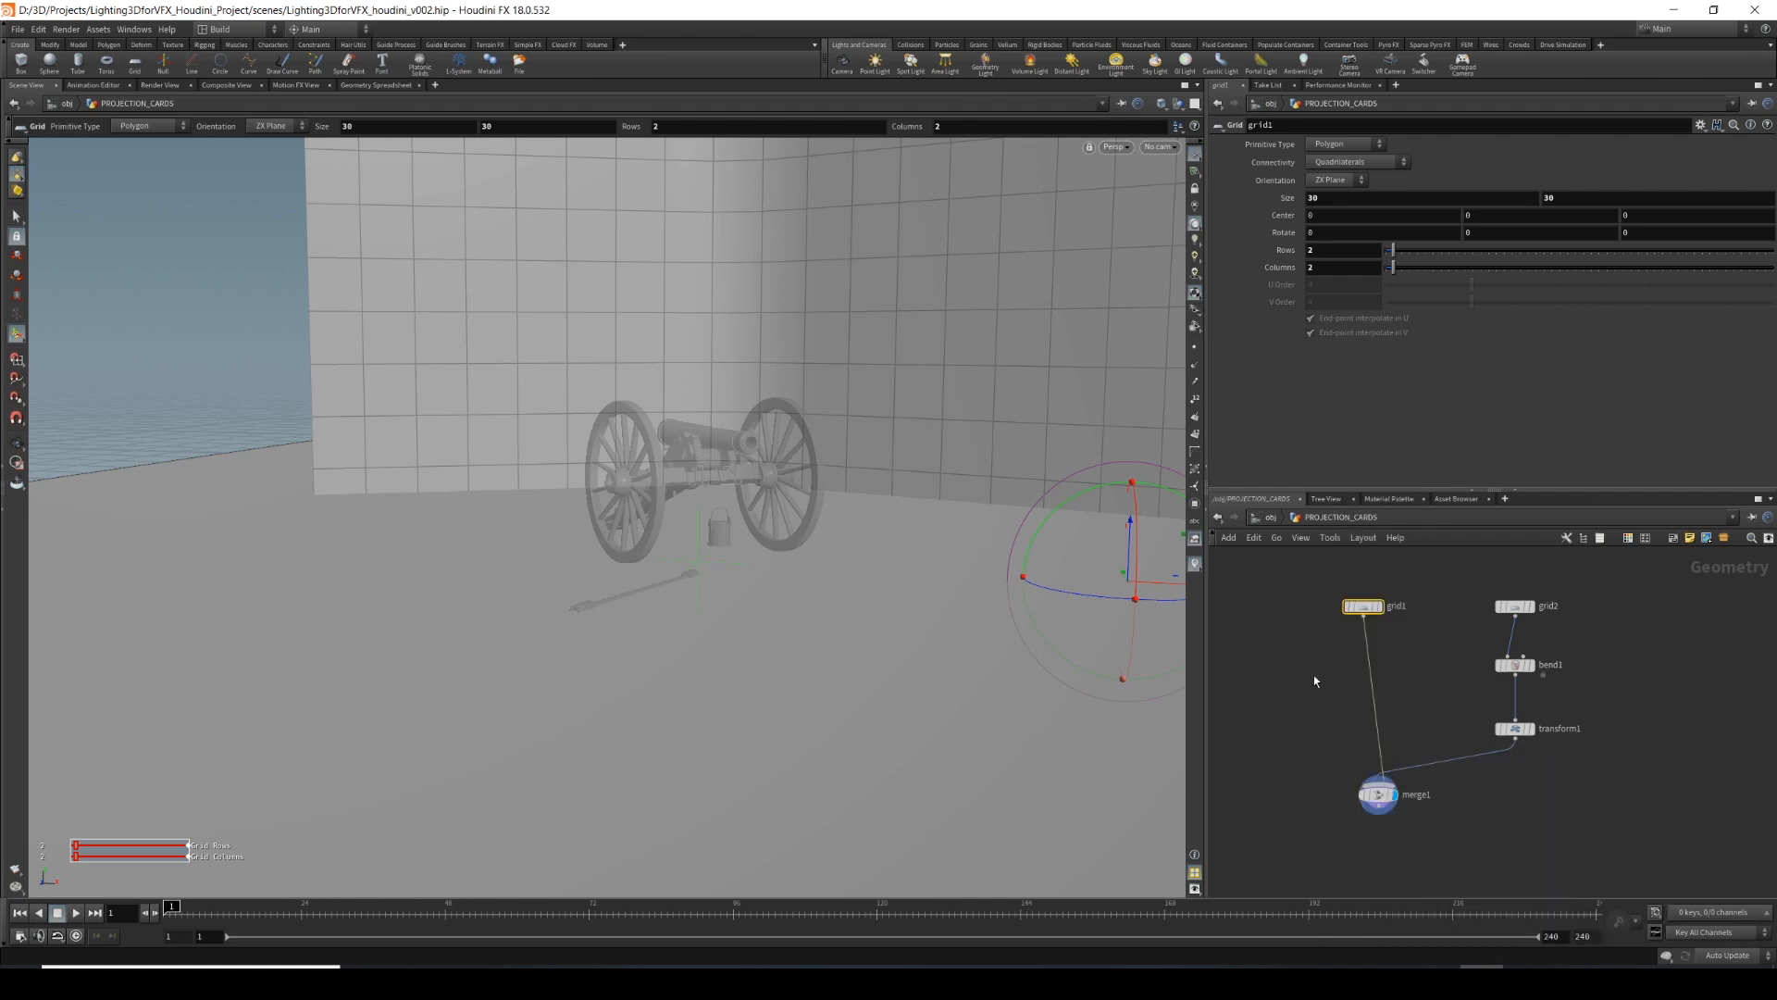
pyautogui.press('Tab')
pyautogui.write('tra')
pyautogui.press('Down')
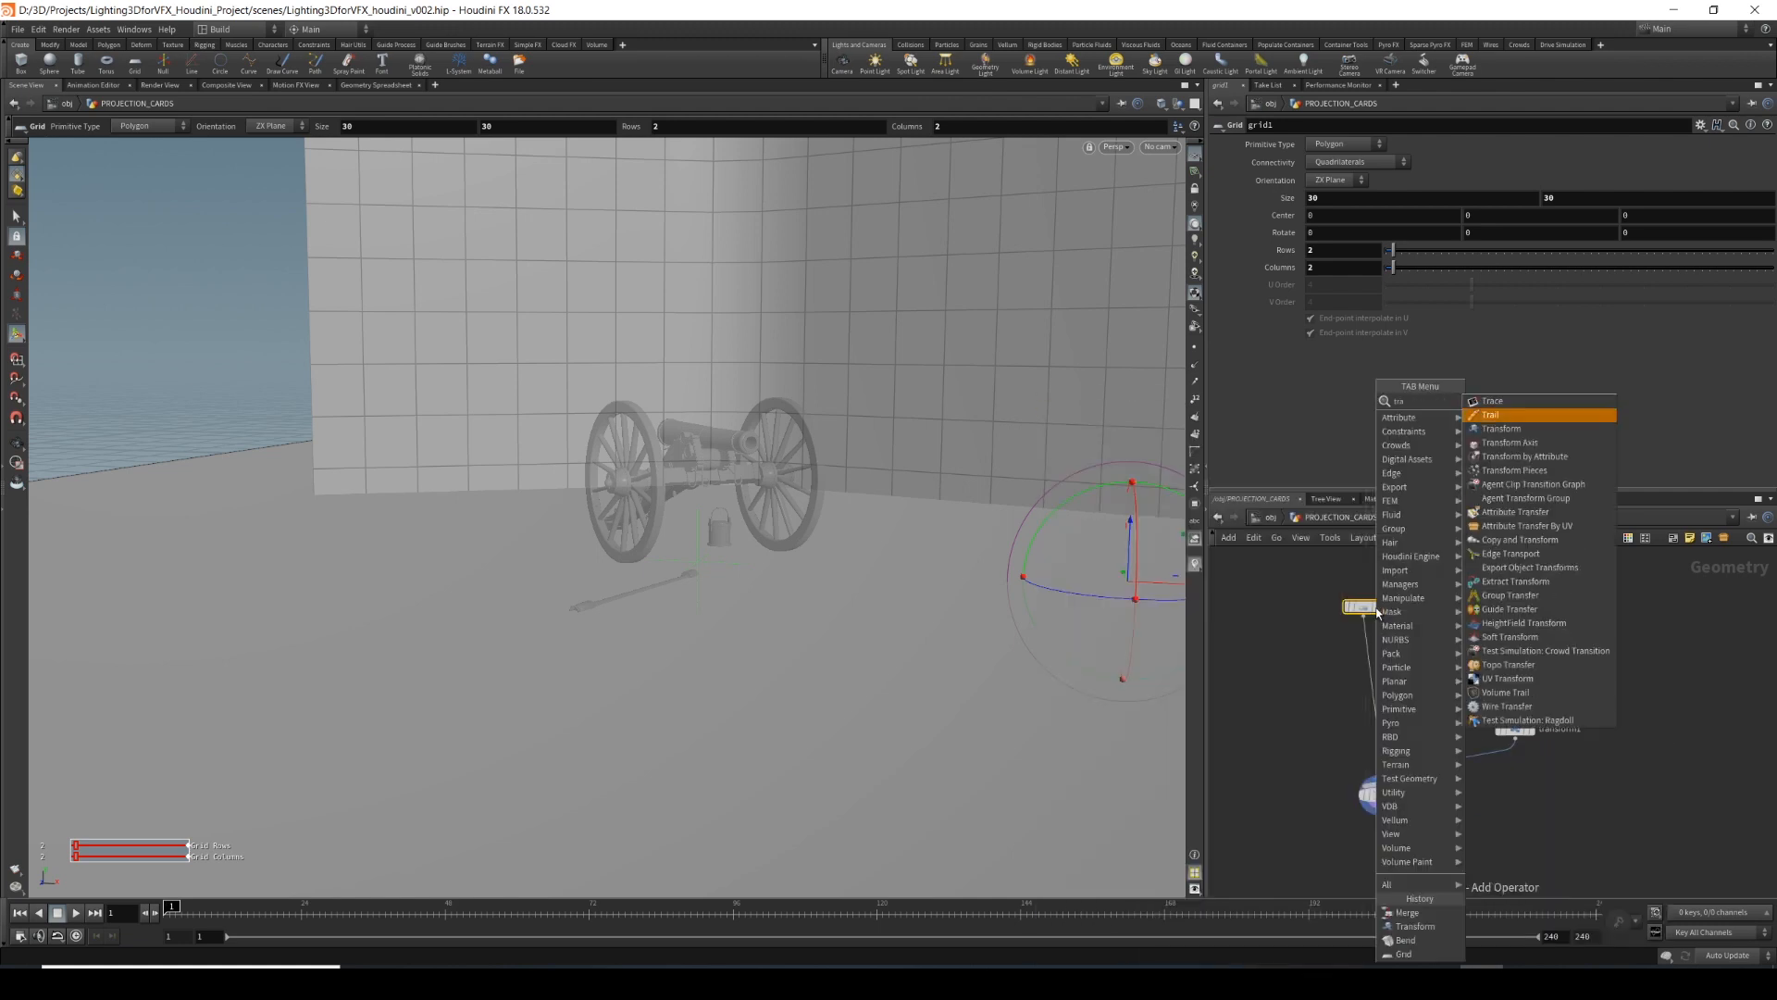
pyautogui.press('Return')
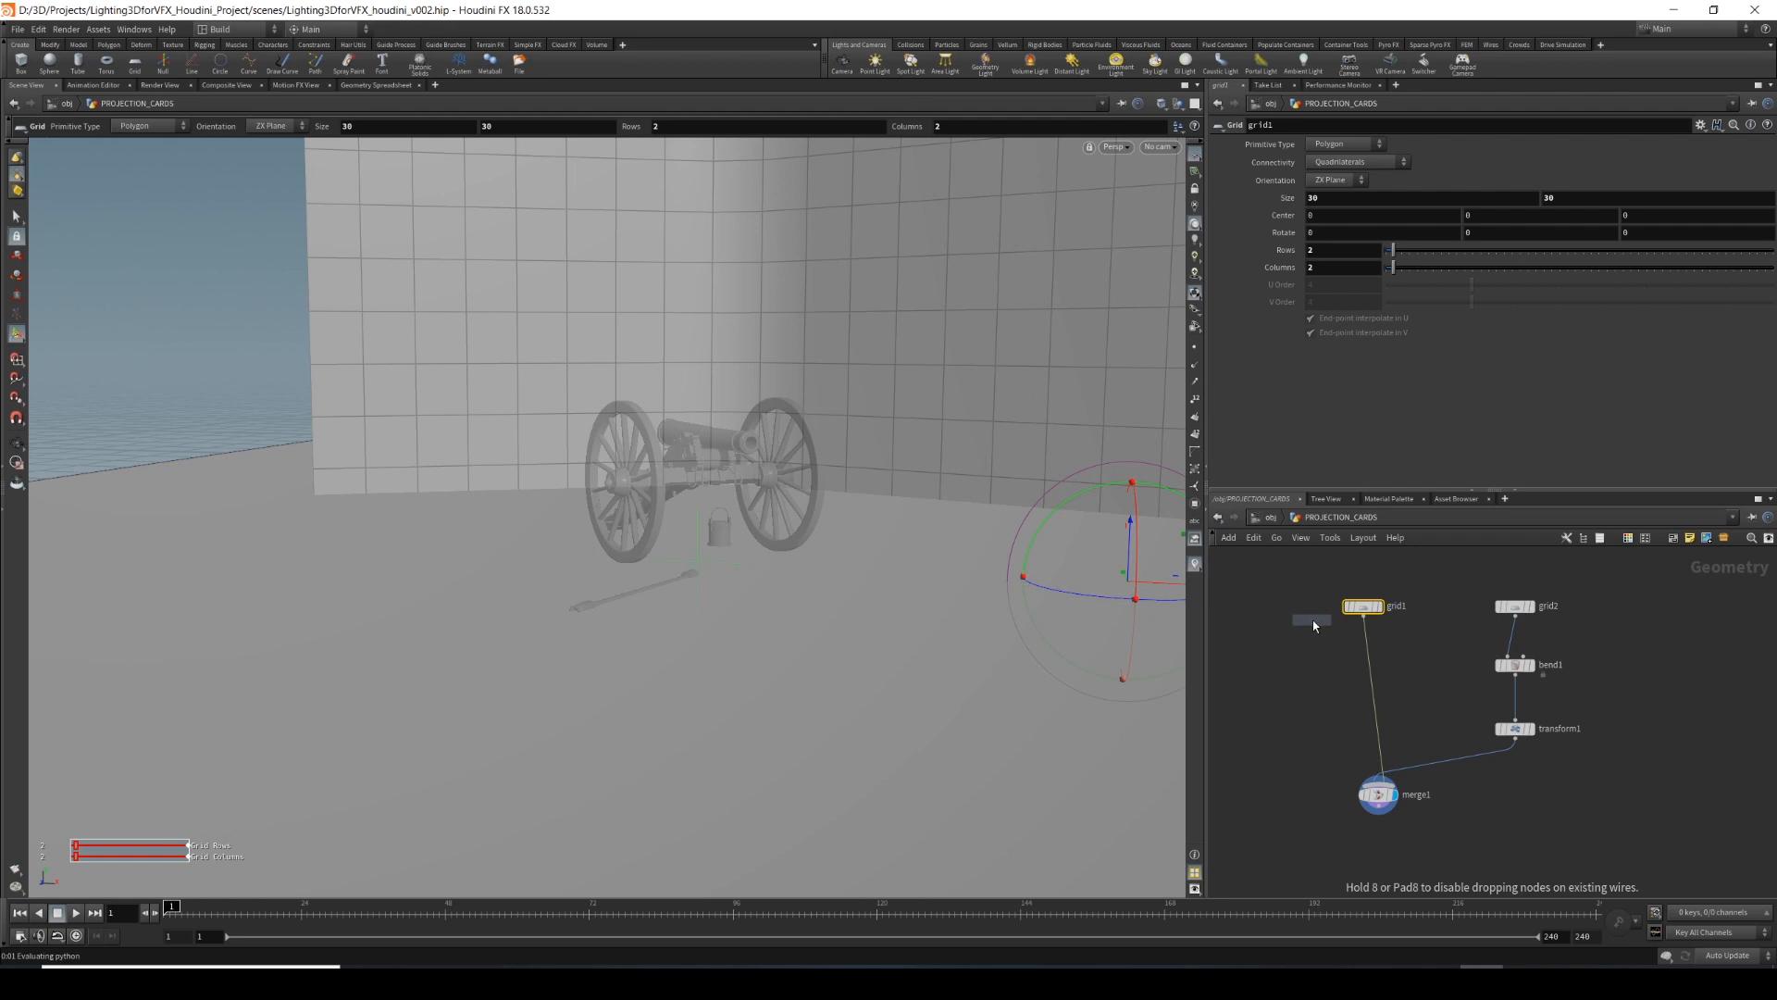
pyautogui.click(1371, 673)
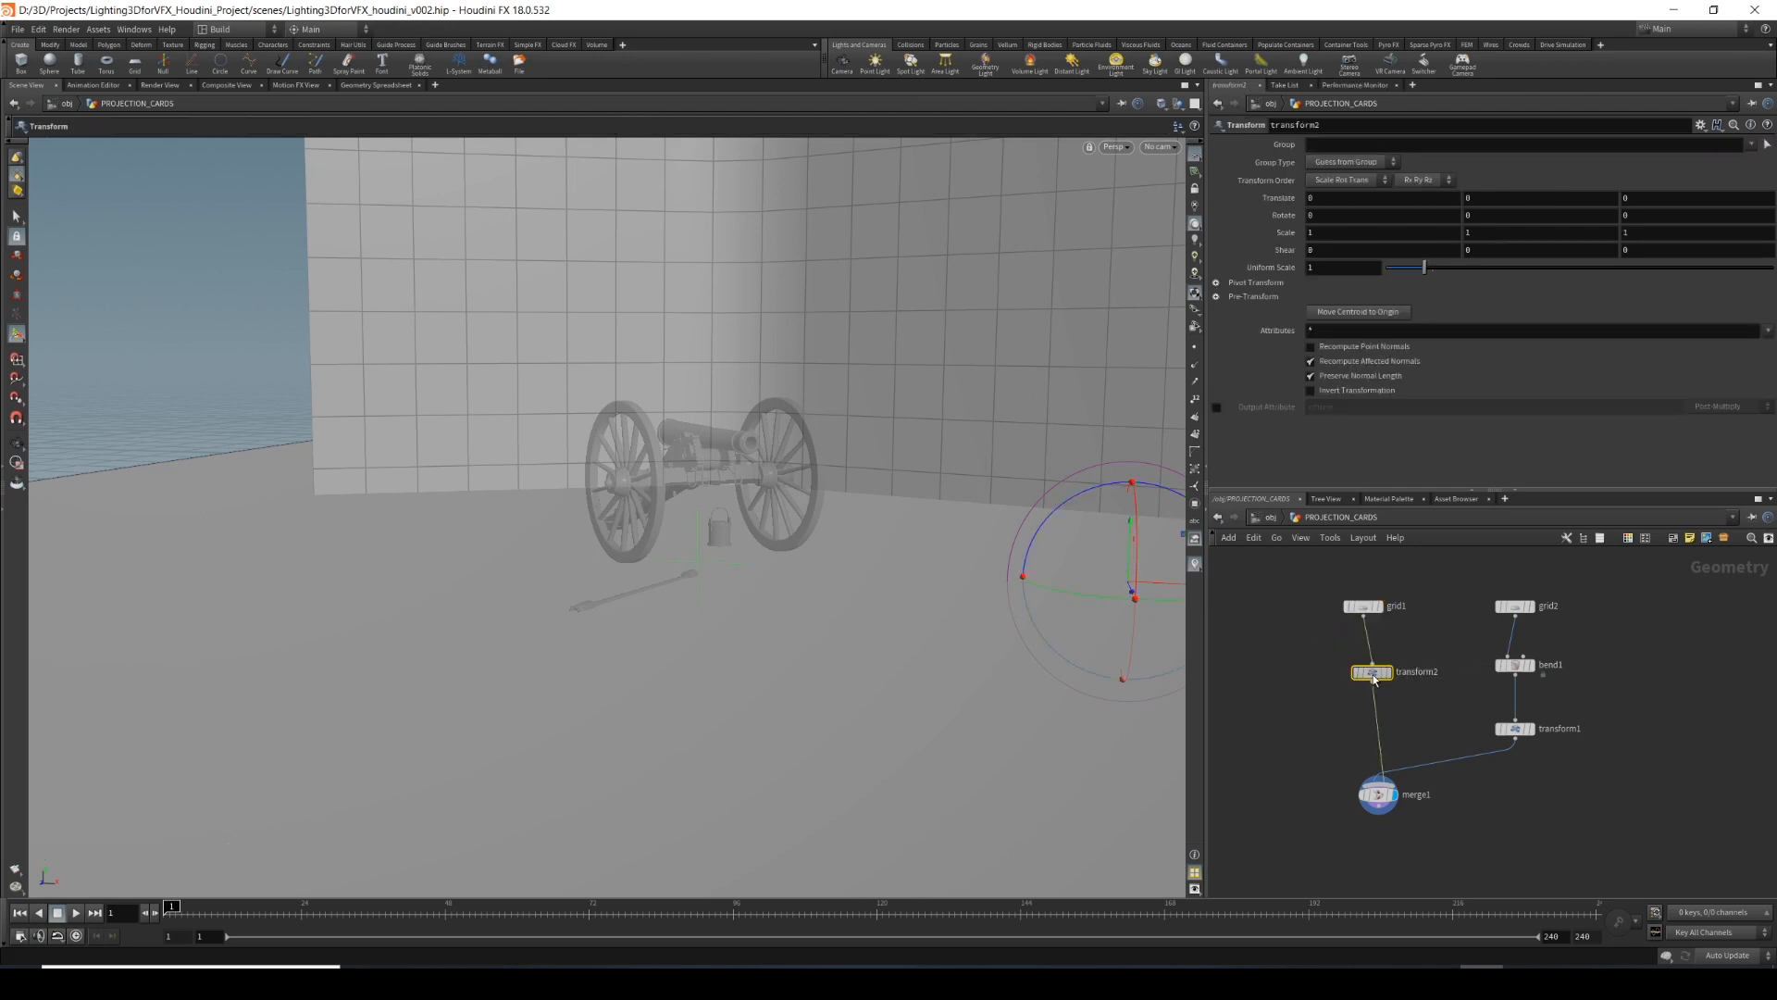
# Try lowering the ground grid with a Y translation of -5 and then -1.
pyautogui.click(1509, 194)
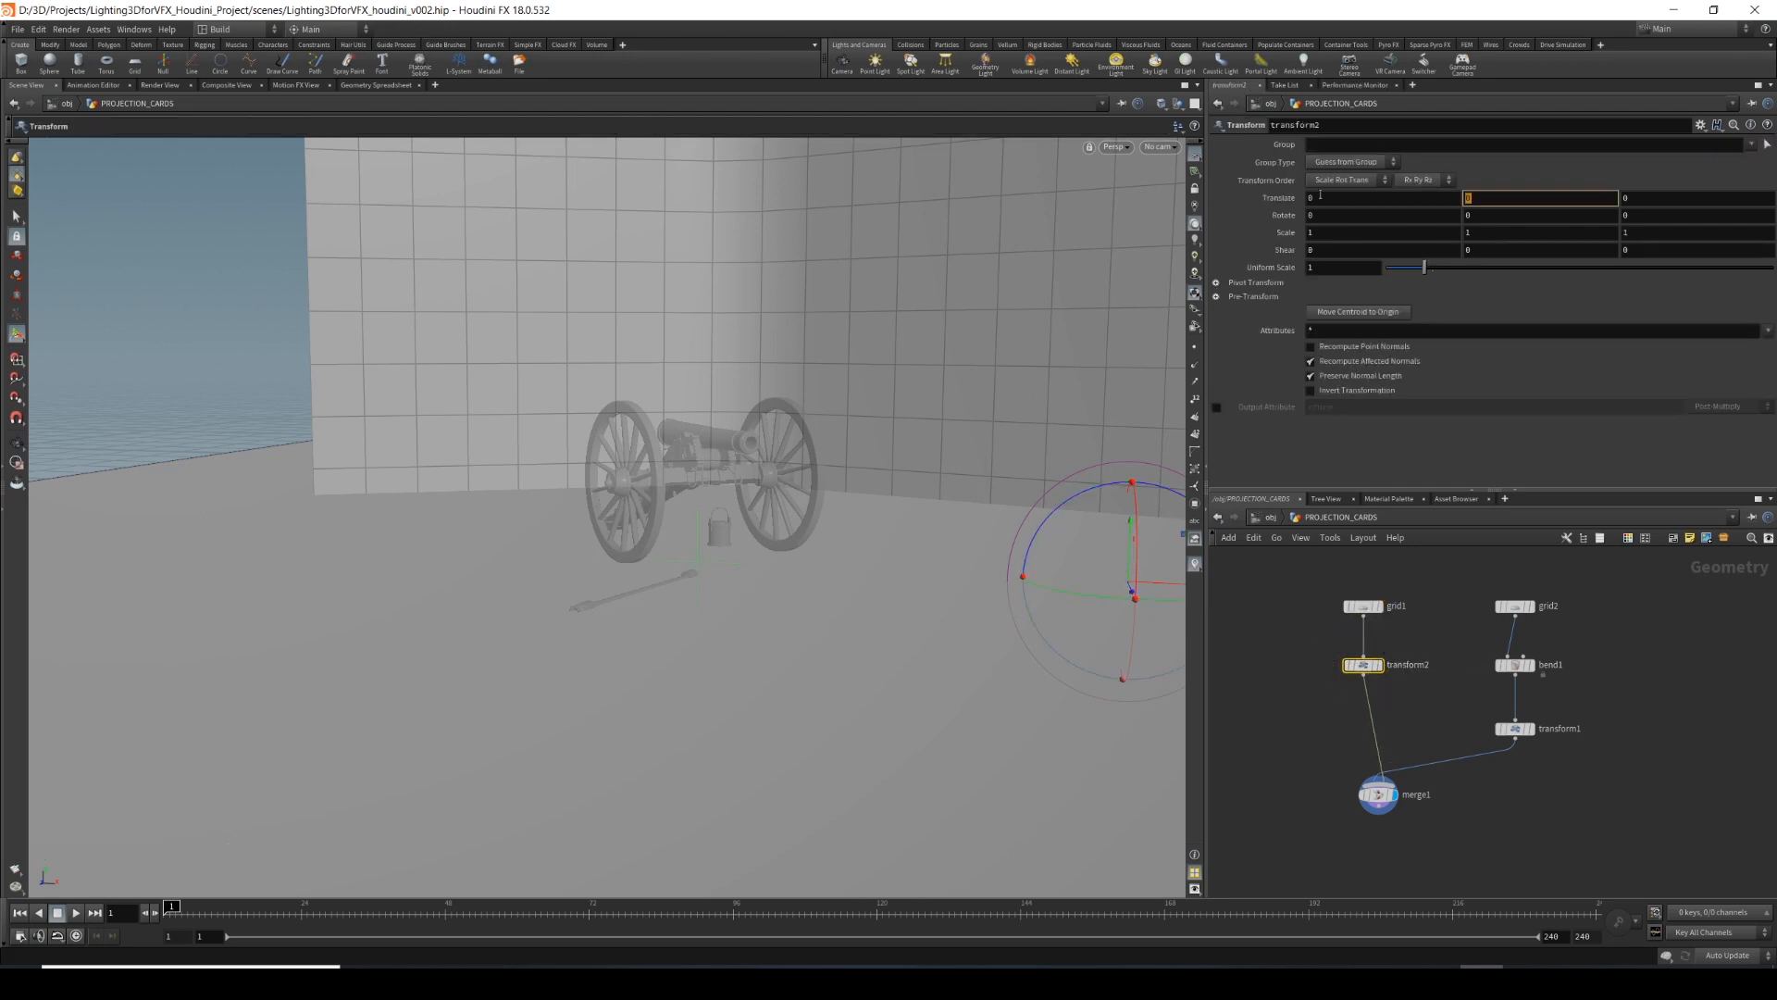
pyautogui.write('-5')
pyautogui.press('Return')
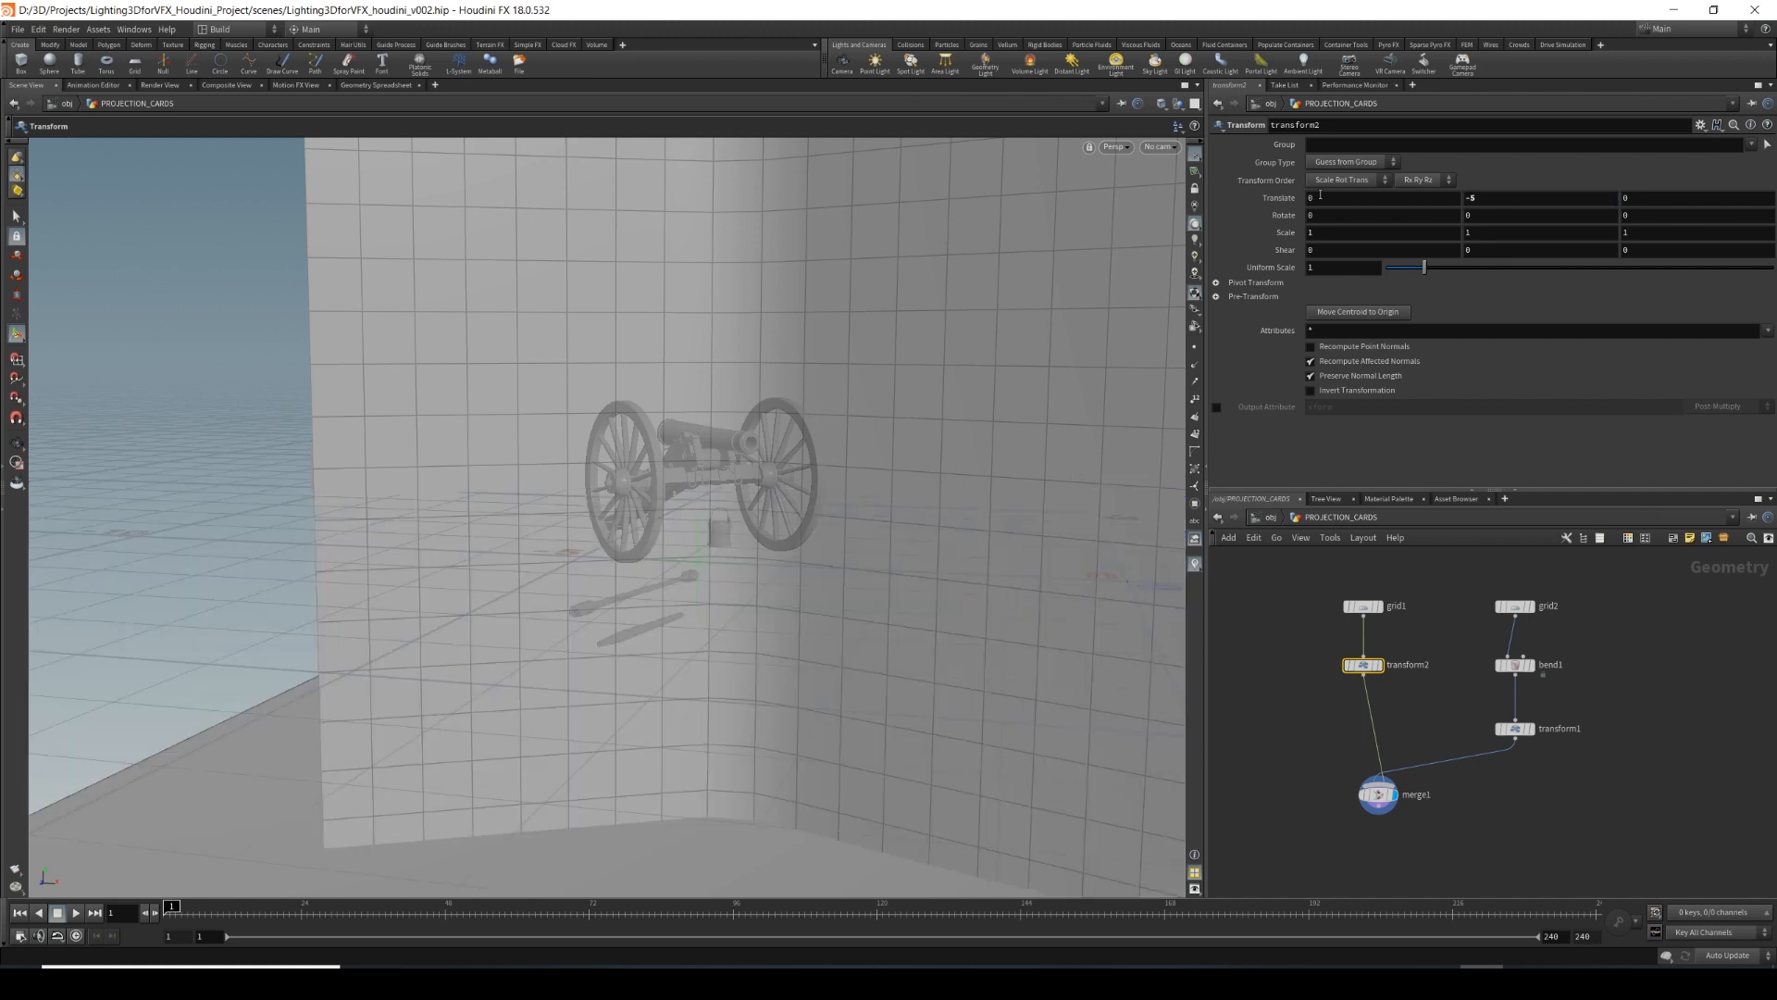
pyautogui.click(1490, 194)
pyautogui.write('-1')
pyautogui.press('Return')
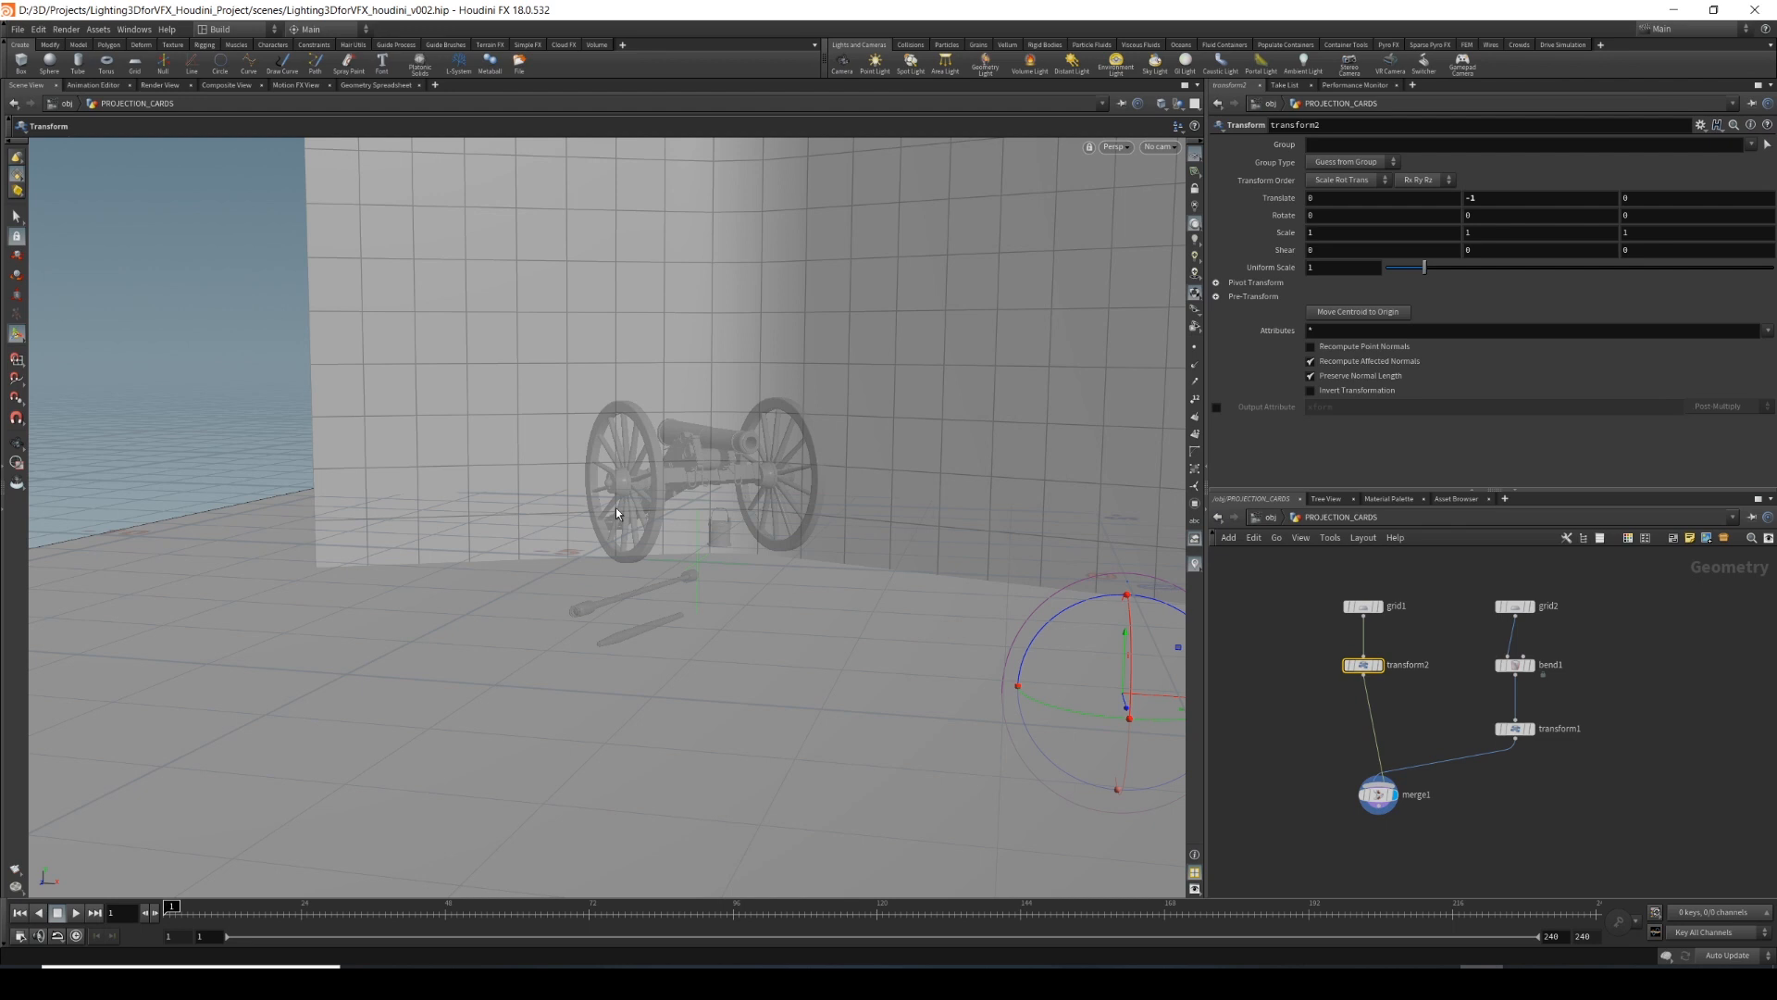
# Examine how the cannon's wheels and tools sit against the lowered ground, toggling between wireframe and shaded display.
pyautogui.press('Escape')
pyautogui.moveTo(503, 623)
pyautogui.mouseDown()
pyautogui.moveTo(504, 575)
pyautogui.moveTo(505, 590)
pyautogui.mouseUp()
pyautogui.moveTo(504, 589); pyautogui.dragTo(737, 563, button='right')
pyautogui.moveTo(737, 563); pyautogui.dragTo(712, 690)
pyautogui.moveTo(712, 690); pyautogui.dragTo(757, 564, button='middle')
pyautogui.press('w')
pyautogui.press('w')
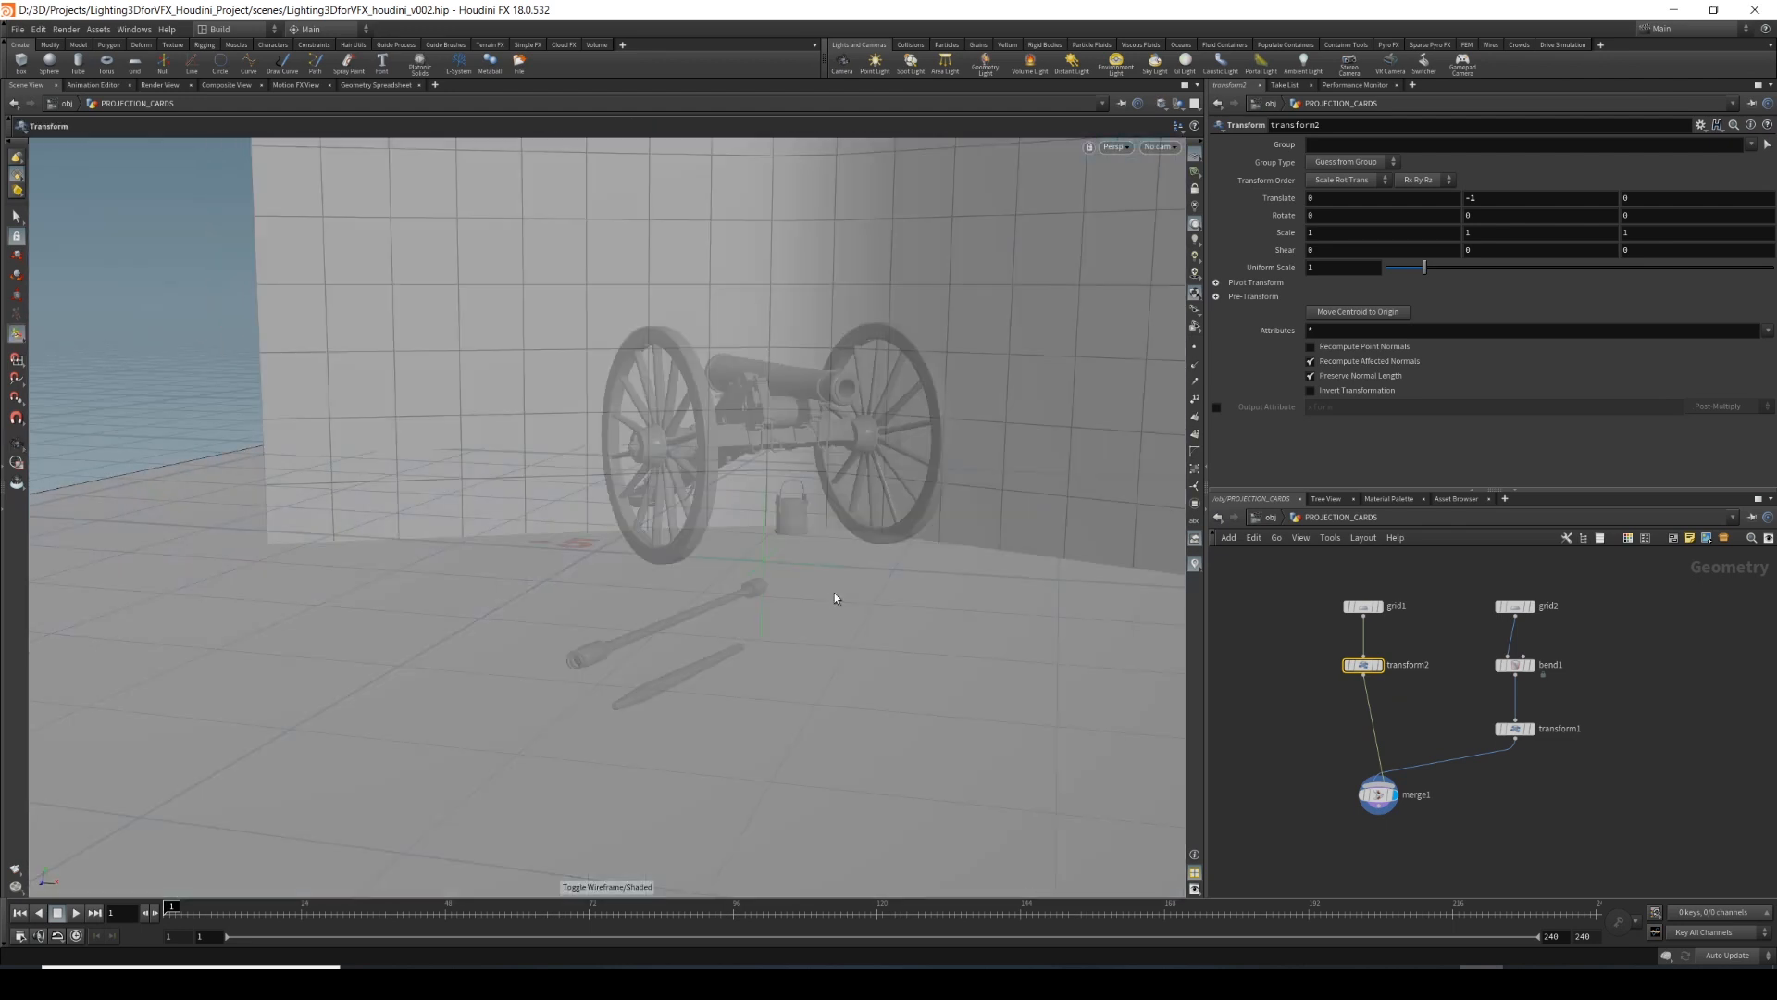
pyautogui.moveTo(834, 592); pyautogui.dragTo(647, 586, button='right')
pyautogui.moveTo(646, 586); pyautogui.dragTo(647, 571)
# Set the ground grid's Y translation to -0.5.
pyautogui.click(1485, 197)
pyautogui.press('BackSpace')
pyautogui.write('0.5')
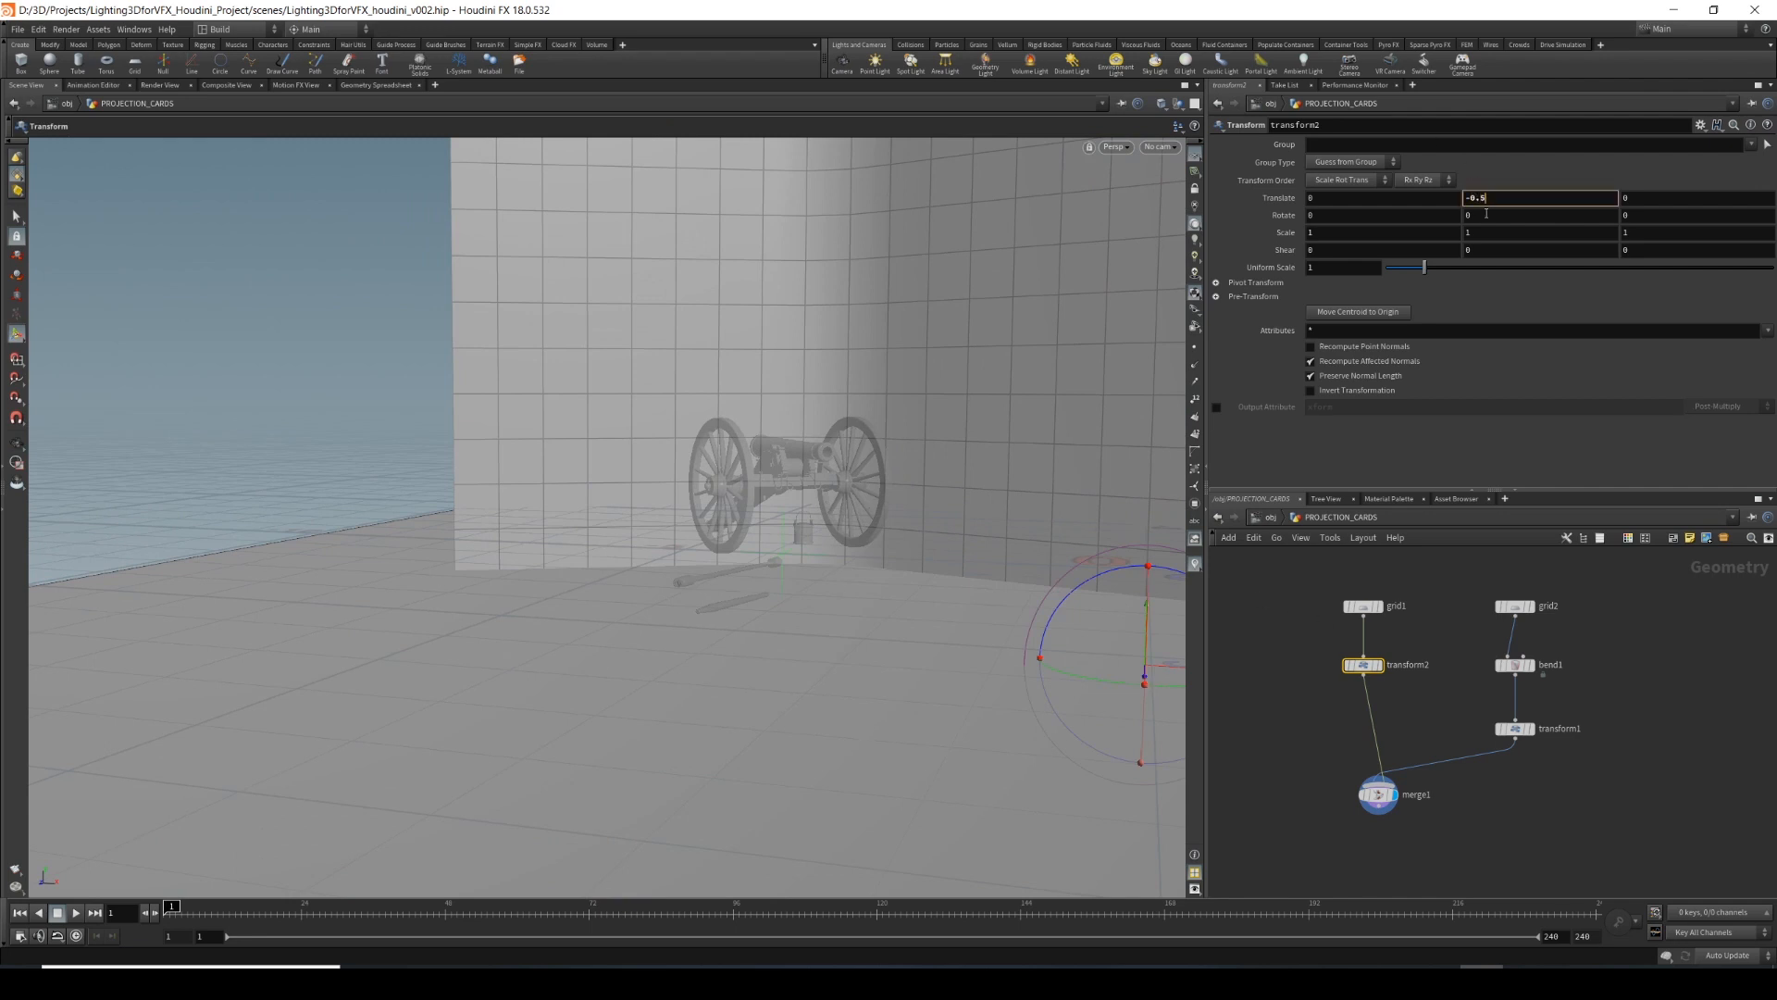
pyautogui.press('Return')
pyautogui.press('Escape')
# Try raising the ground grid with a Y translation of -0.1 and then -0.2.
pyautogui.moveTo(574, 453); pyautogui.dragTo(533, 426)
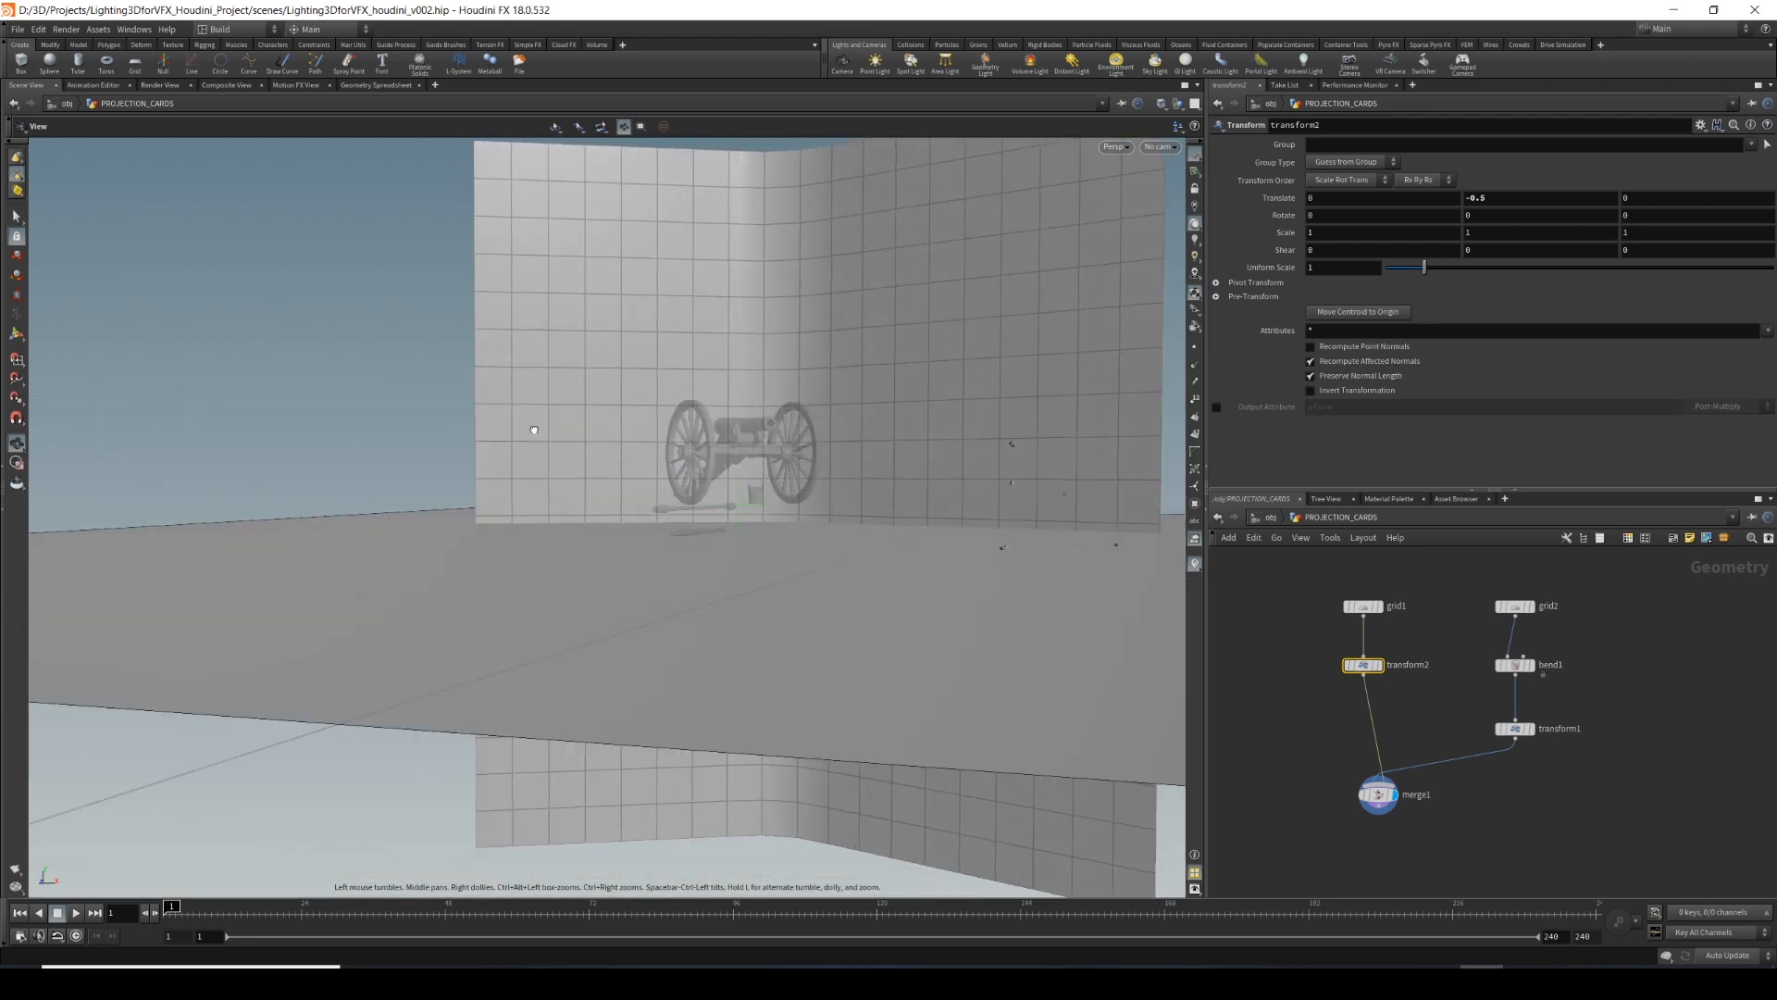
pyautogui.click(1499, 199)
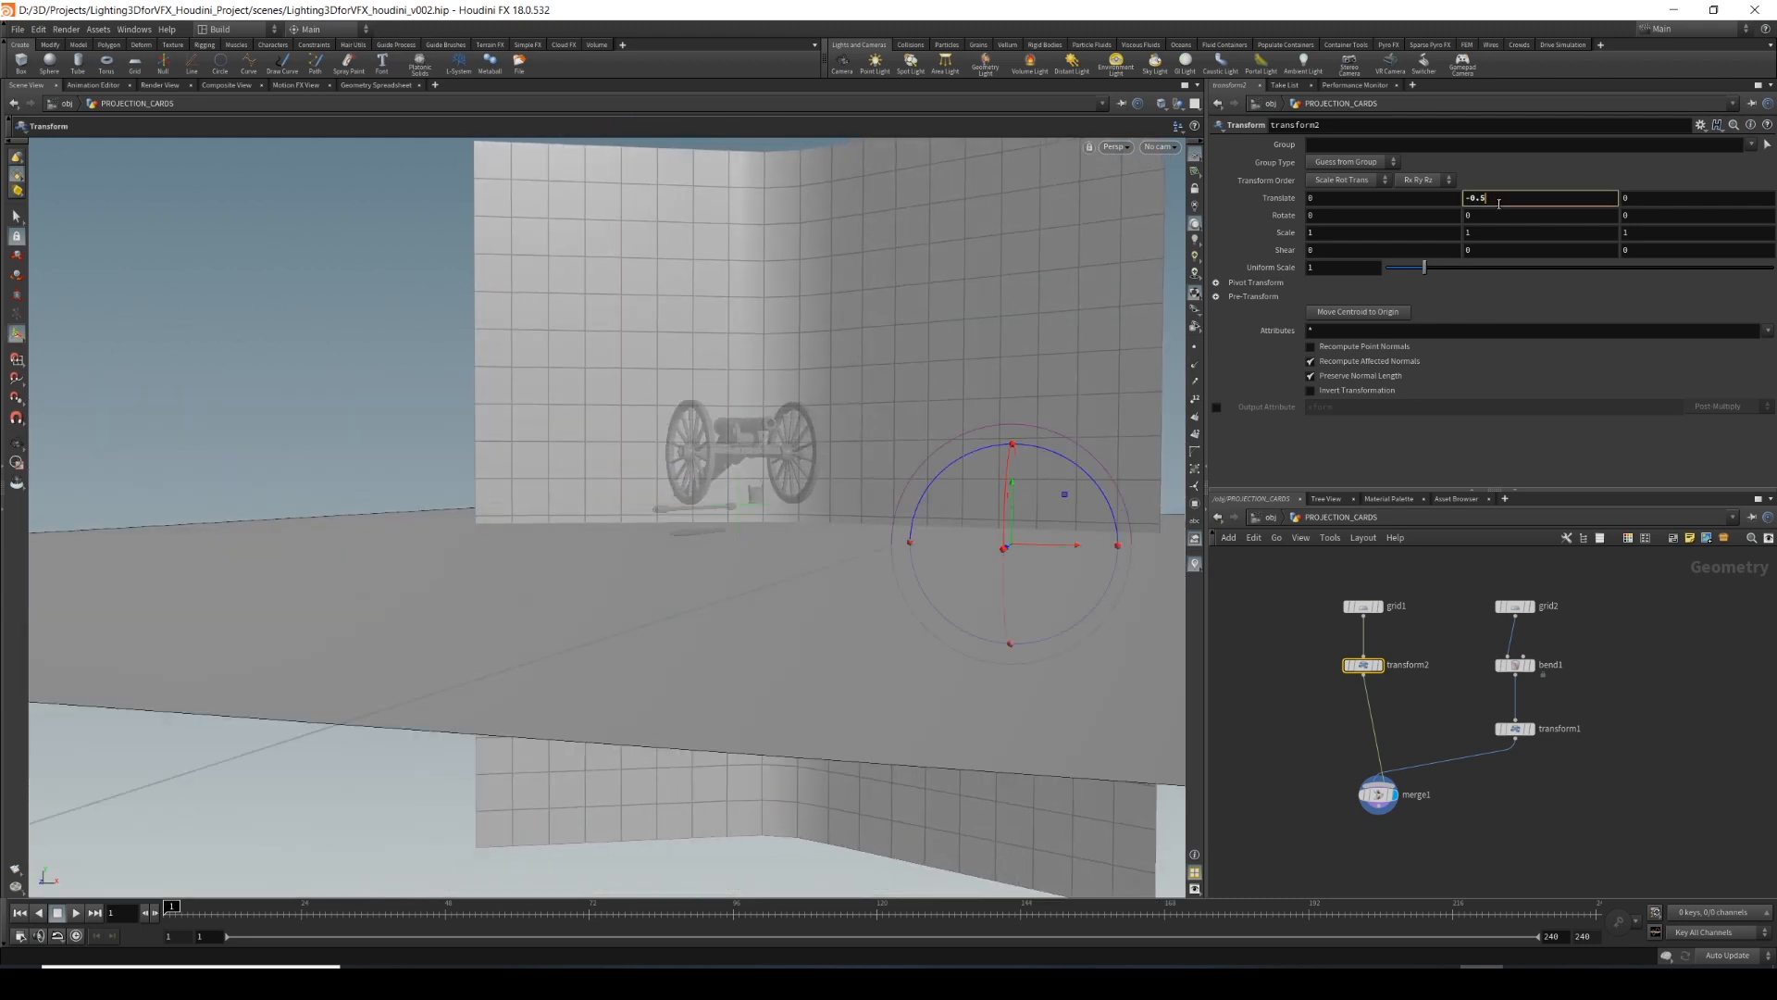
pyautogui.press('BackSpace')
pyautogui.write('1')
pyautogui.press('Return')
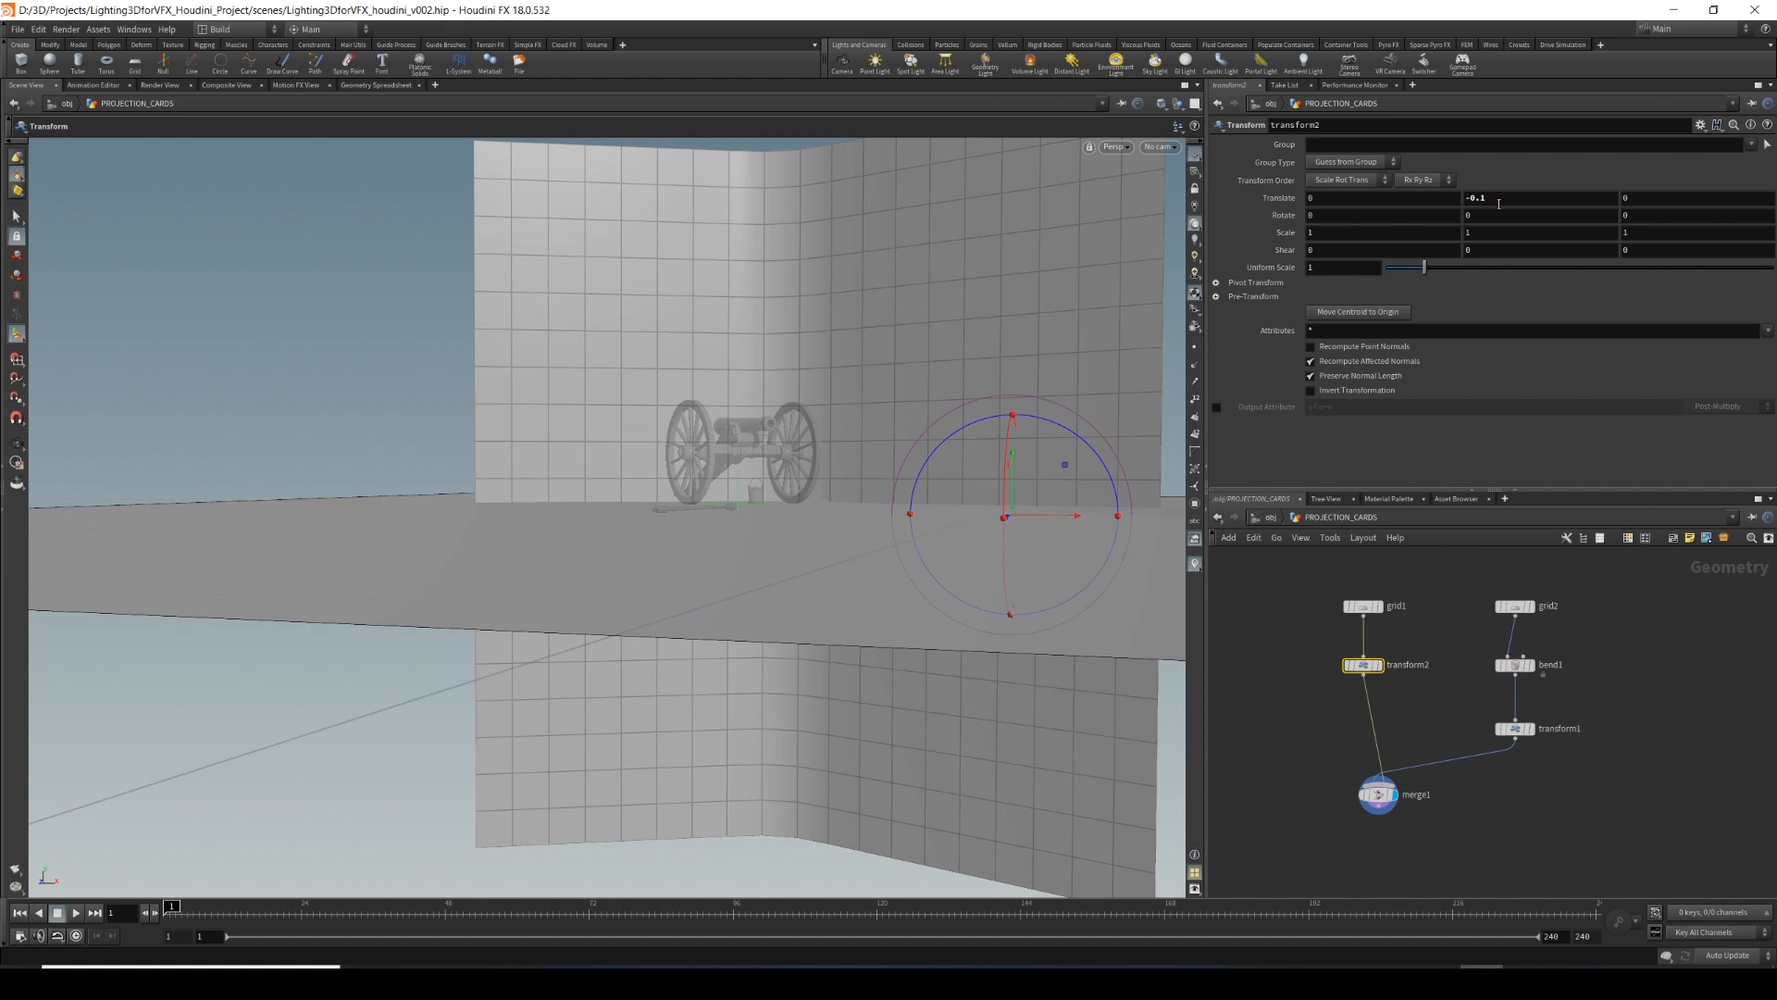
pyautogui.moveTo(696, 654); pyautogui.dragTo(1145, 391)
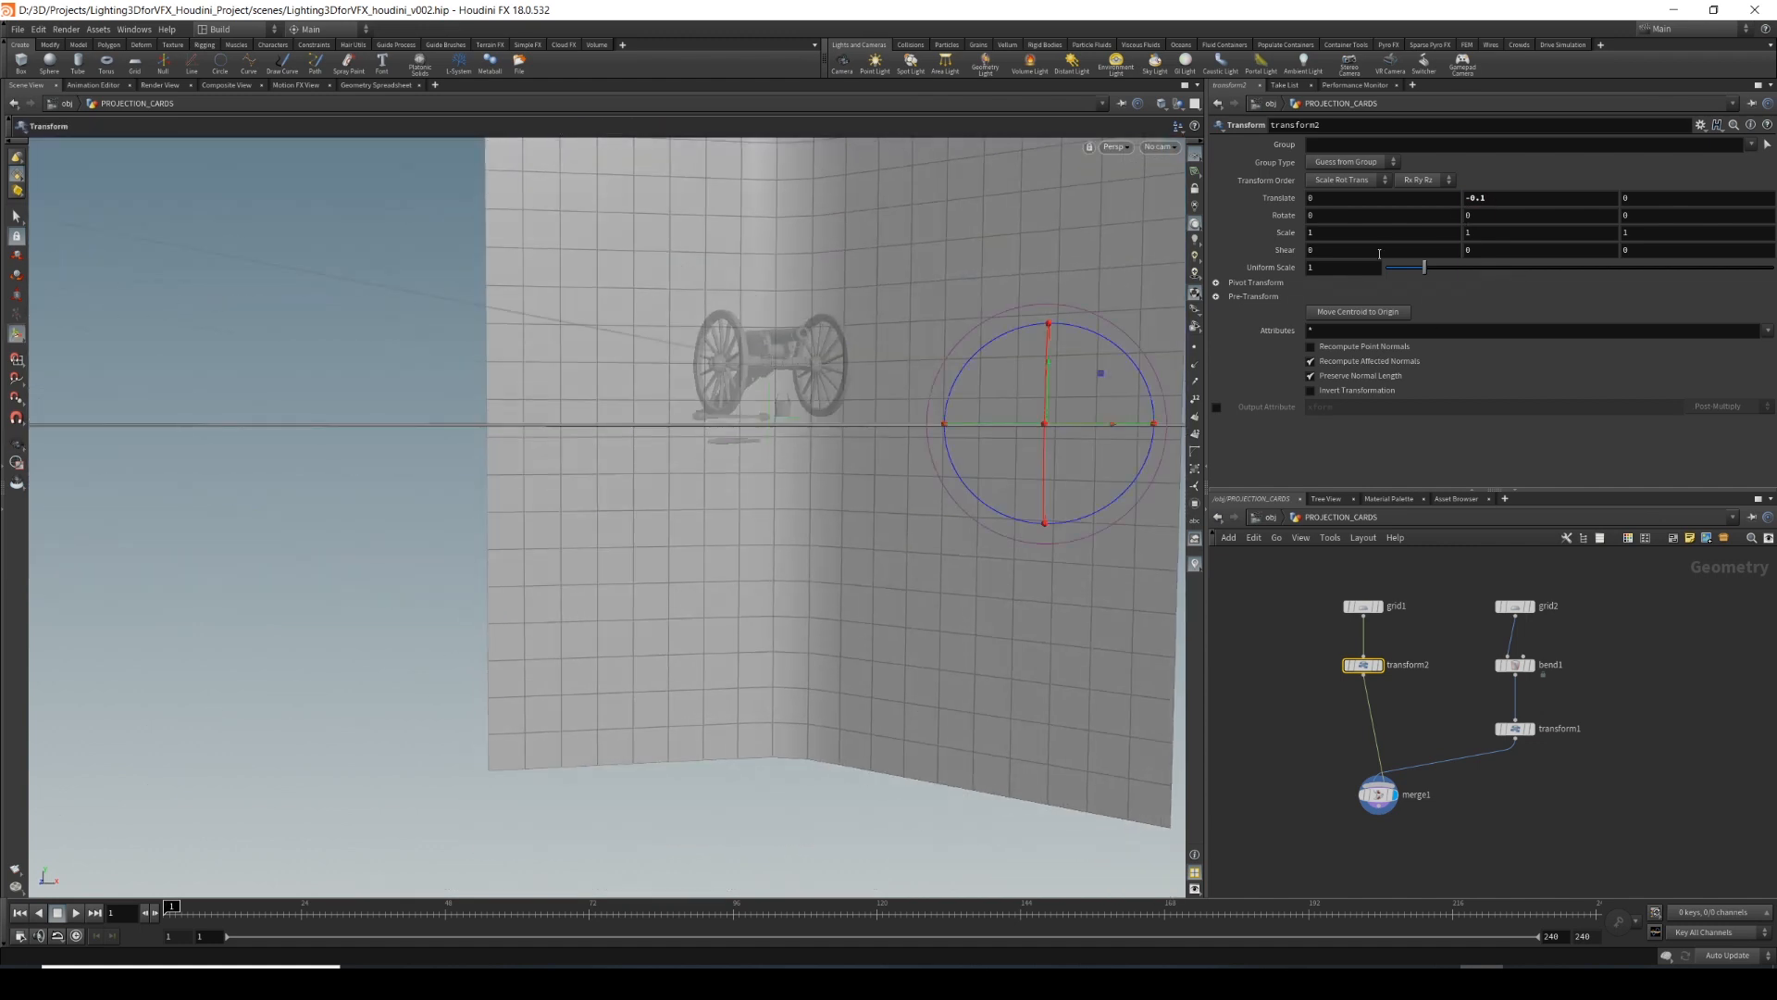
pyautogui.click(1496, 199)
pyautogui.press('BackSpace')
pyautogui.write('2')
pyautogui.press('Return')
pyautogui.press('Escape')
# Set the ground grid's Y translation to -0.3 and then to -0.4.
pyautogui.moveTo(759, 499); pyautogui.dragTo(728, 561)
pyautogui.click(1492, 197)
pyautogui.press('BackSpace')
pyautogui.write('3')
pyautogui.press('Return')
pyautogui.click(1485, 198)
pyautogui.write('4')
pyautogui.press('Return')
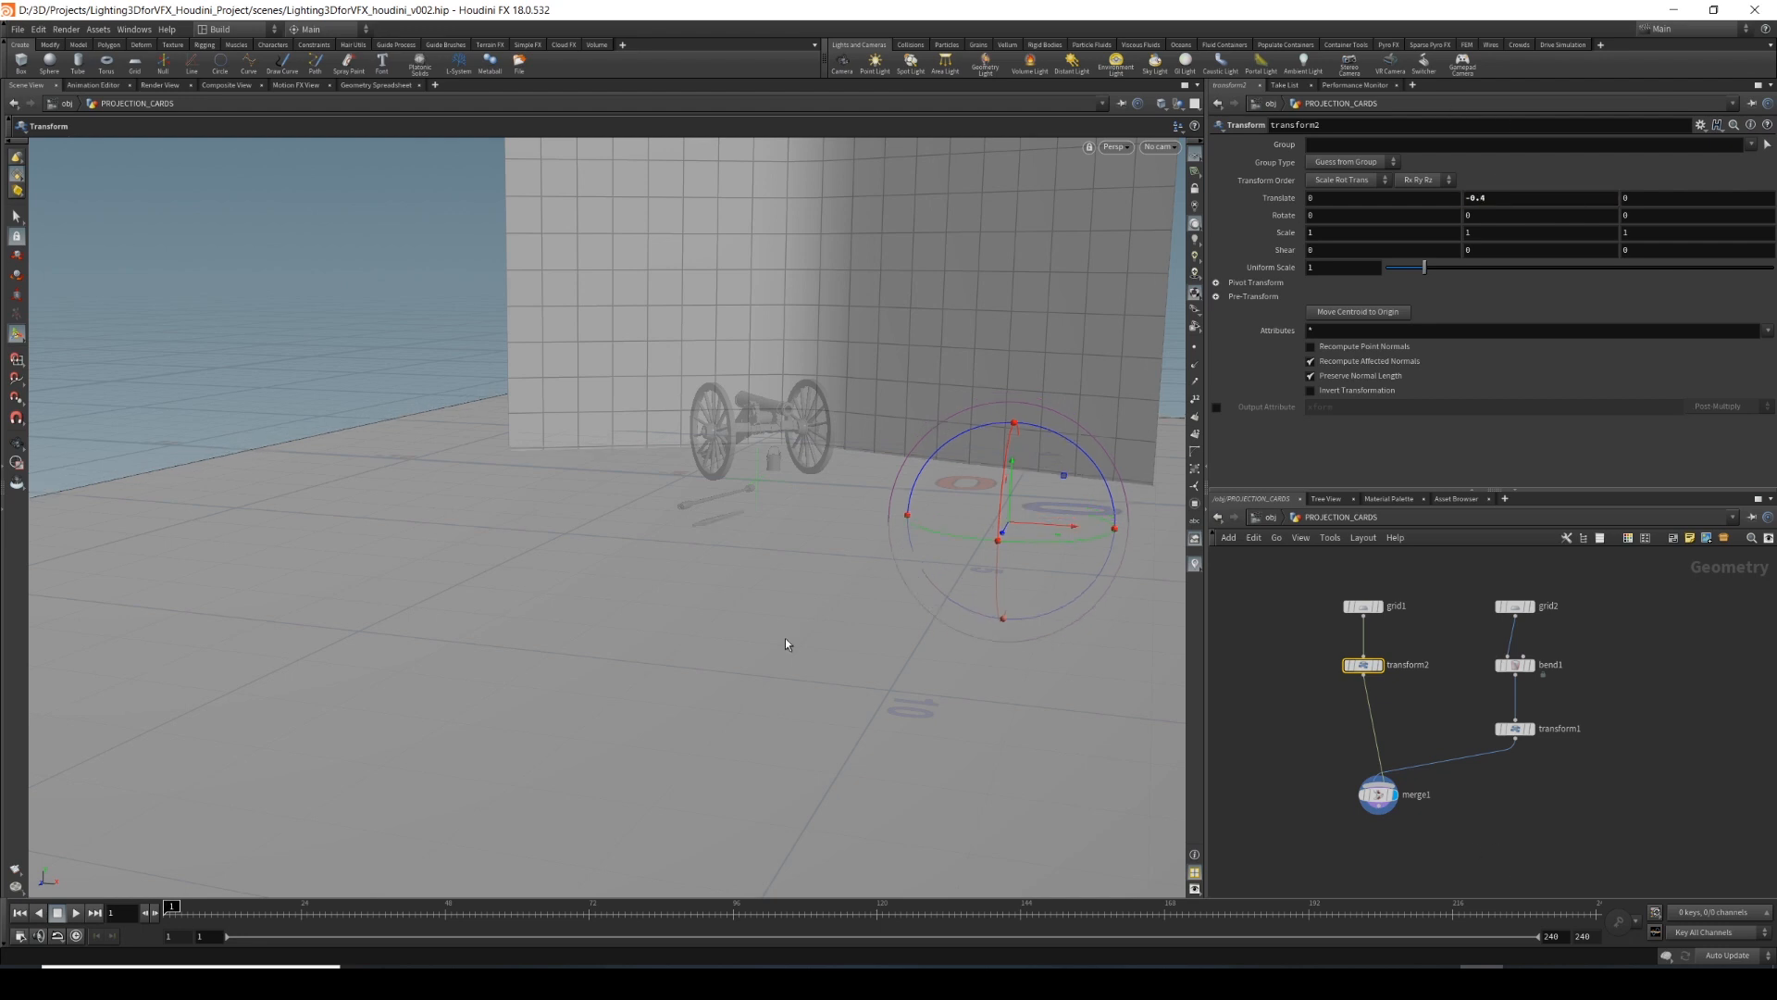
# Add a UV Texture node below the Merge node in the projection cards network.
pyautogui.moveTo(1474, 855); pyautogui.dragTo(1520, 740, button='middle')
pyautogui.press('Tab')
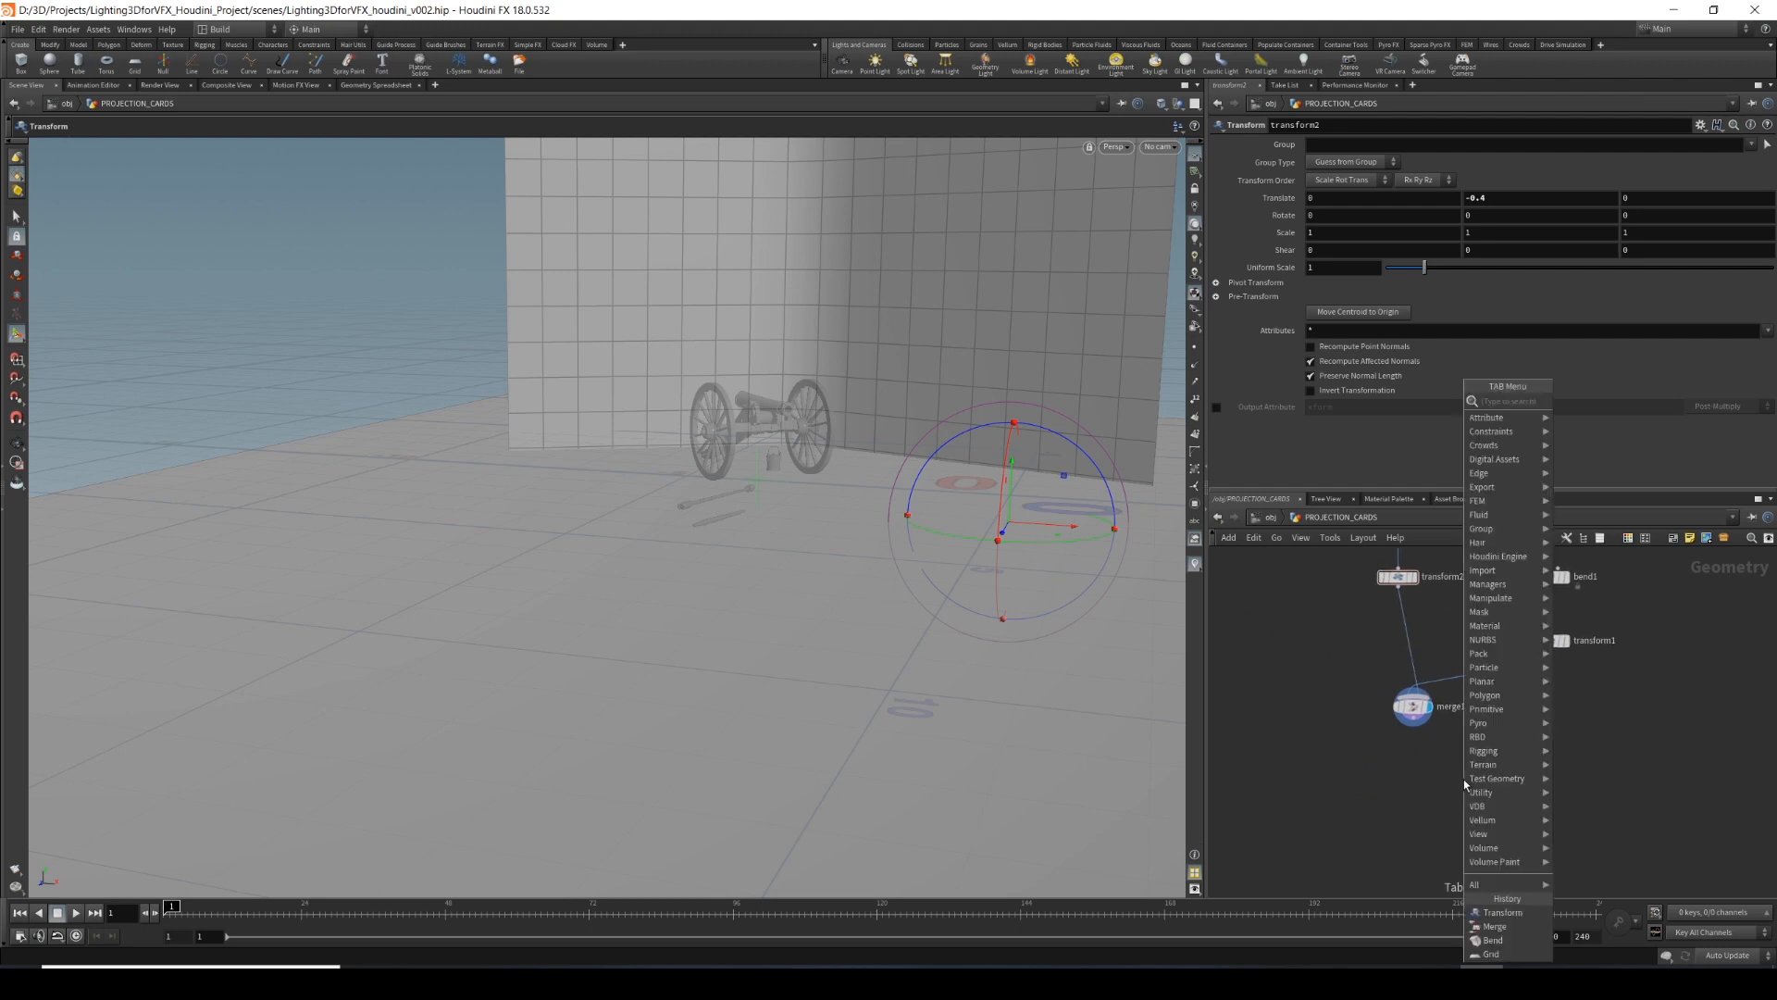
pyautogui.write('uv')
pyautogui.press('Down')
pyautogui.press('Down')
pyautogui.press('Down')
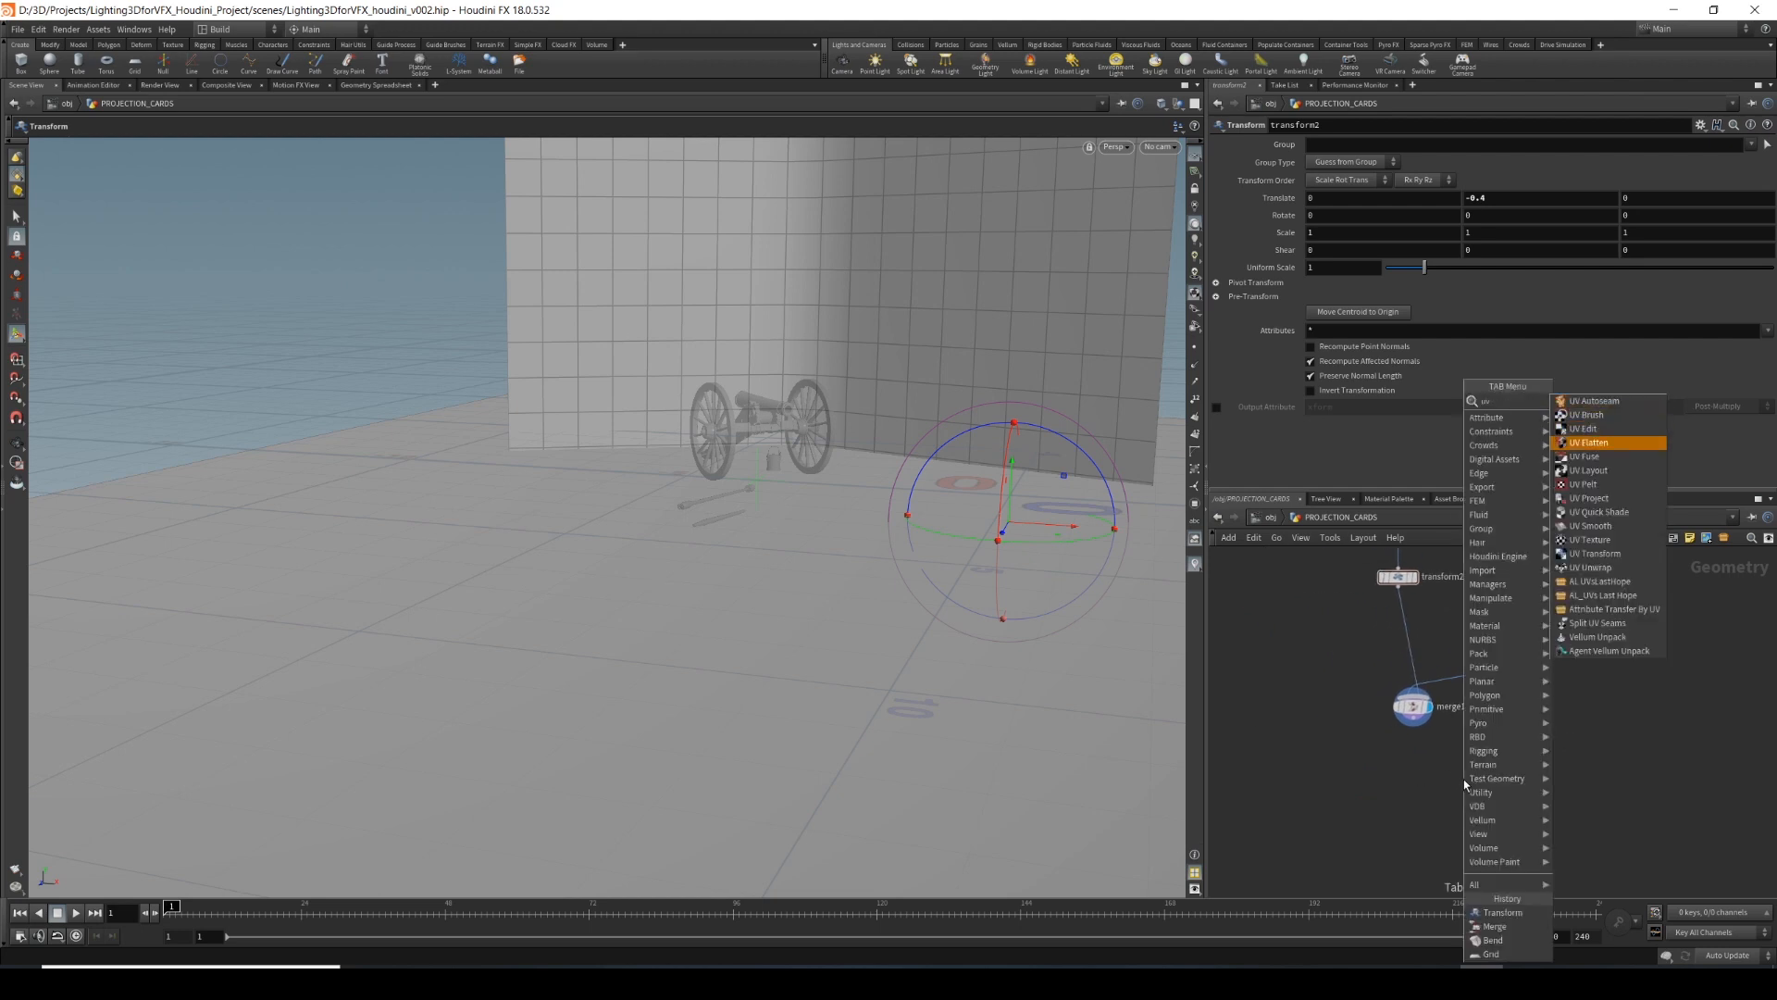
pyautogui.press('Down')
pyautogui.press('Down')
pyautogui.press('Down')
pyautogui.press('Down')
pyautogui.press('Down')
pyautogui.press('Down')
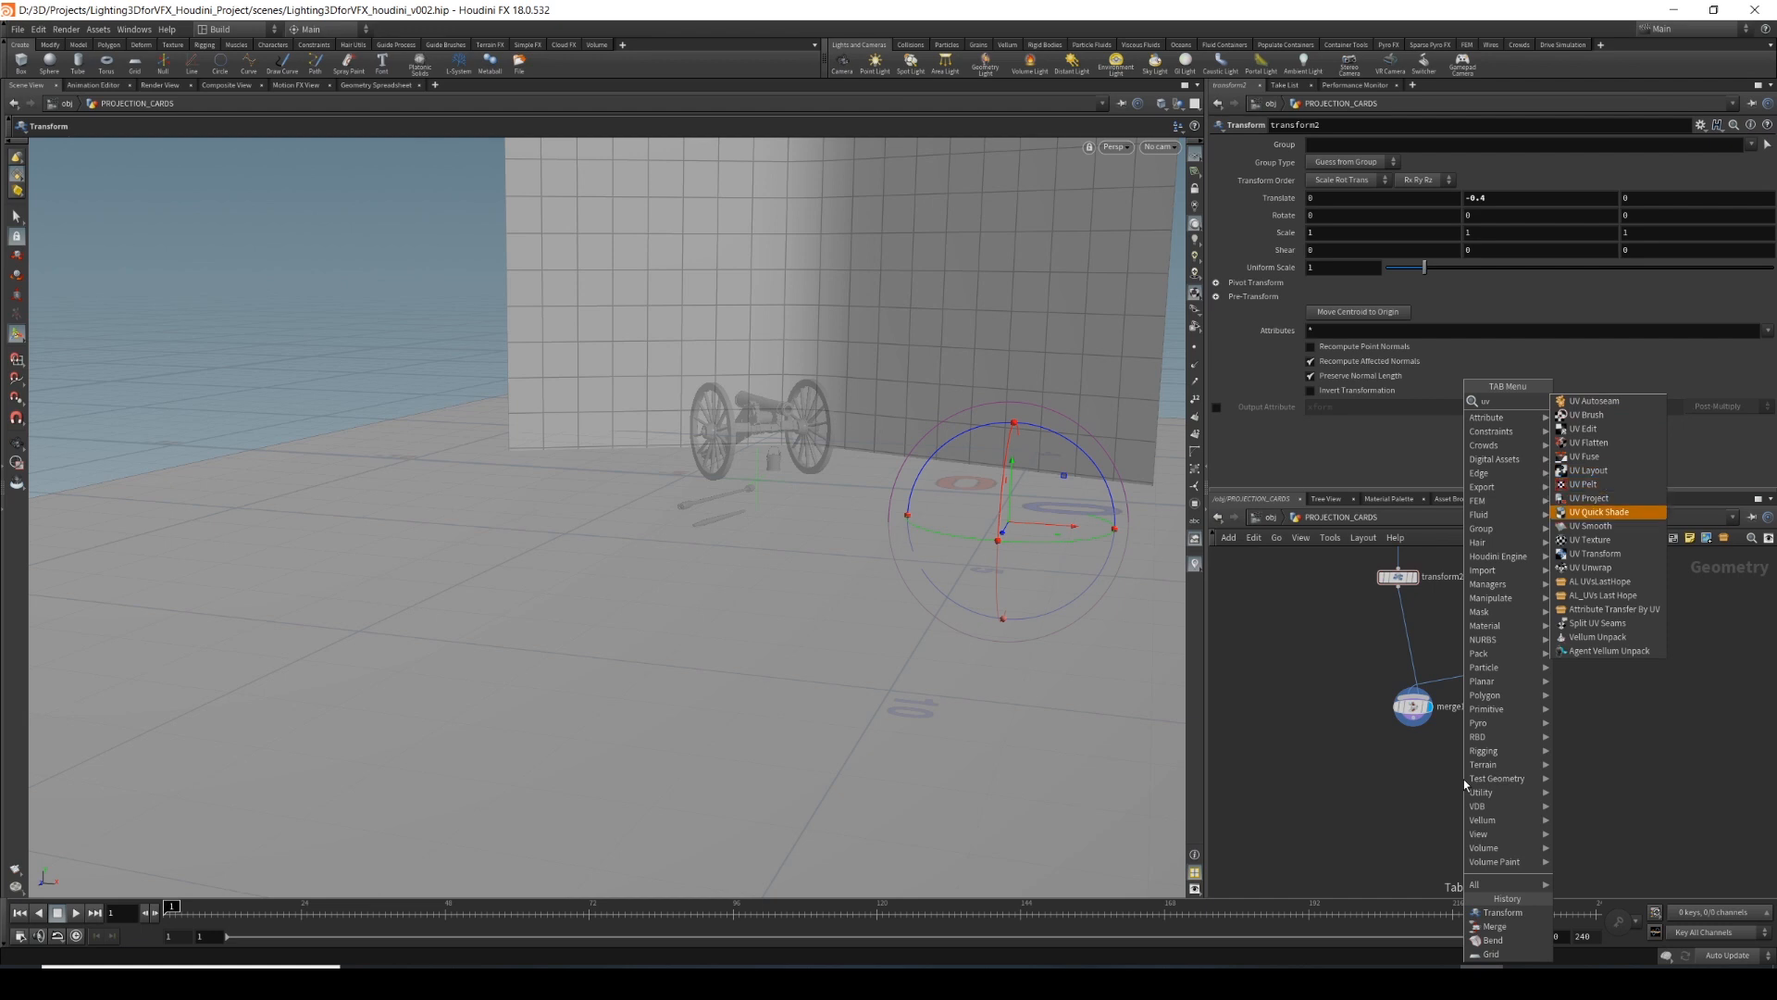
pyautogui.press('Return')
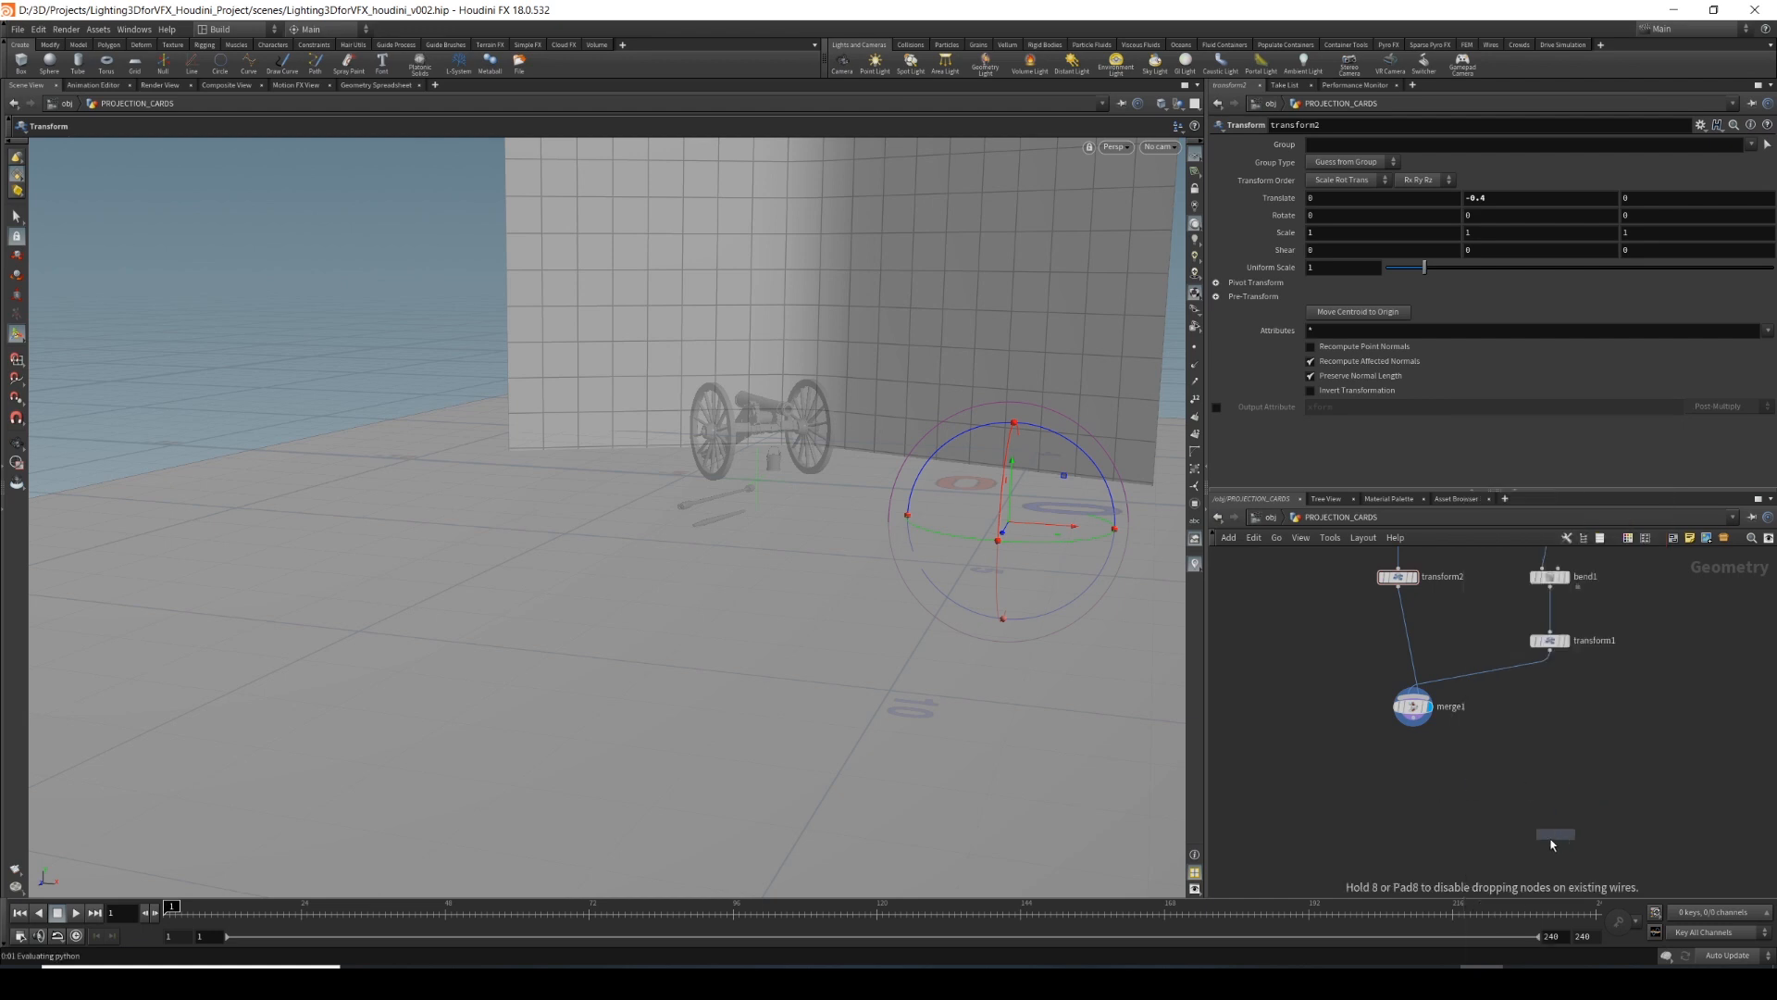
pyautogui.click(1447, 812)
pyautogui.scroll(-2, 897, 706)
pyautogui.moveTo(897, 705); pyautogui.dragTo(868, 675)
pyautogui.press('Return')
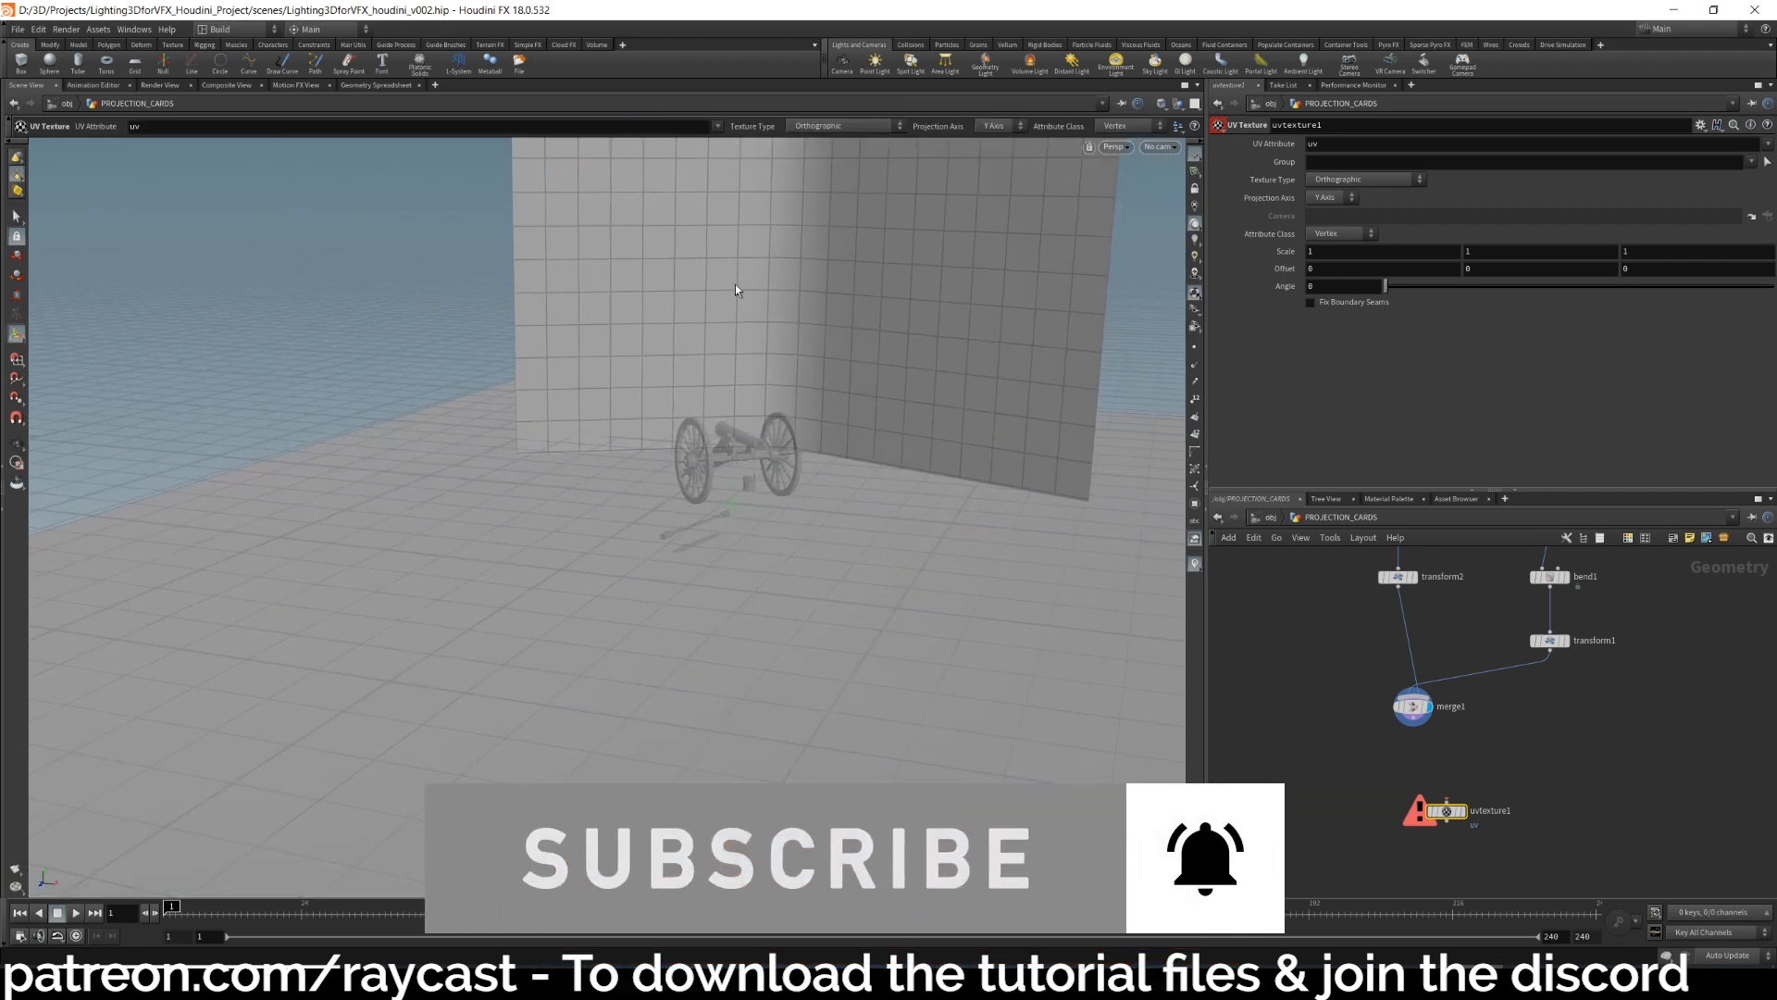
# Feed the Merge node's output into the UV Texture node and make the UV Texture node the displayed one.
pyautogui.moveTo(1447, 814); pyautogui.dragTo(1414, 791)
pyautogui.click(1413, 776)
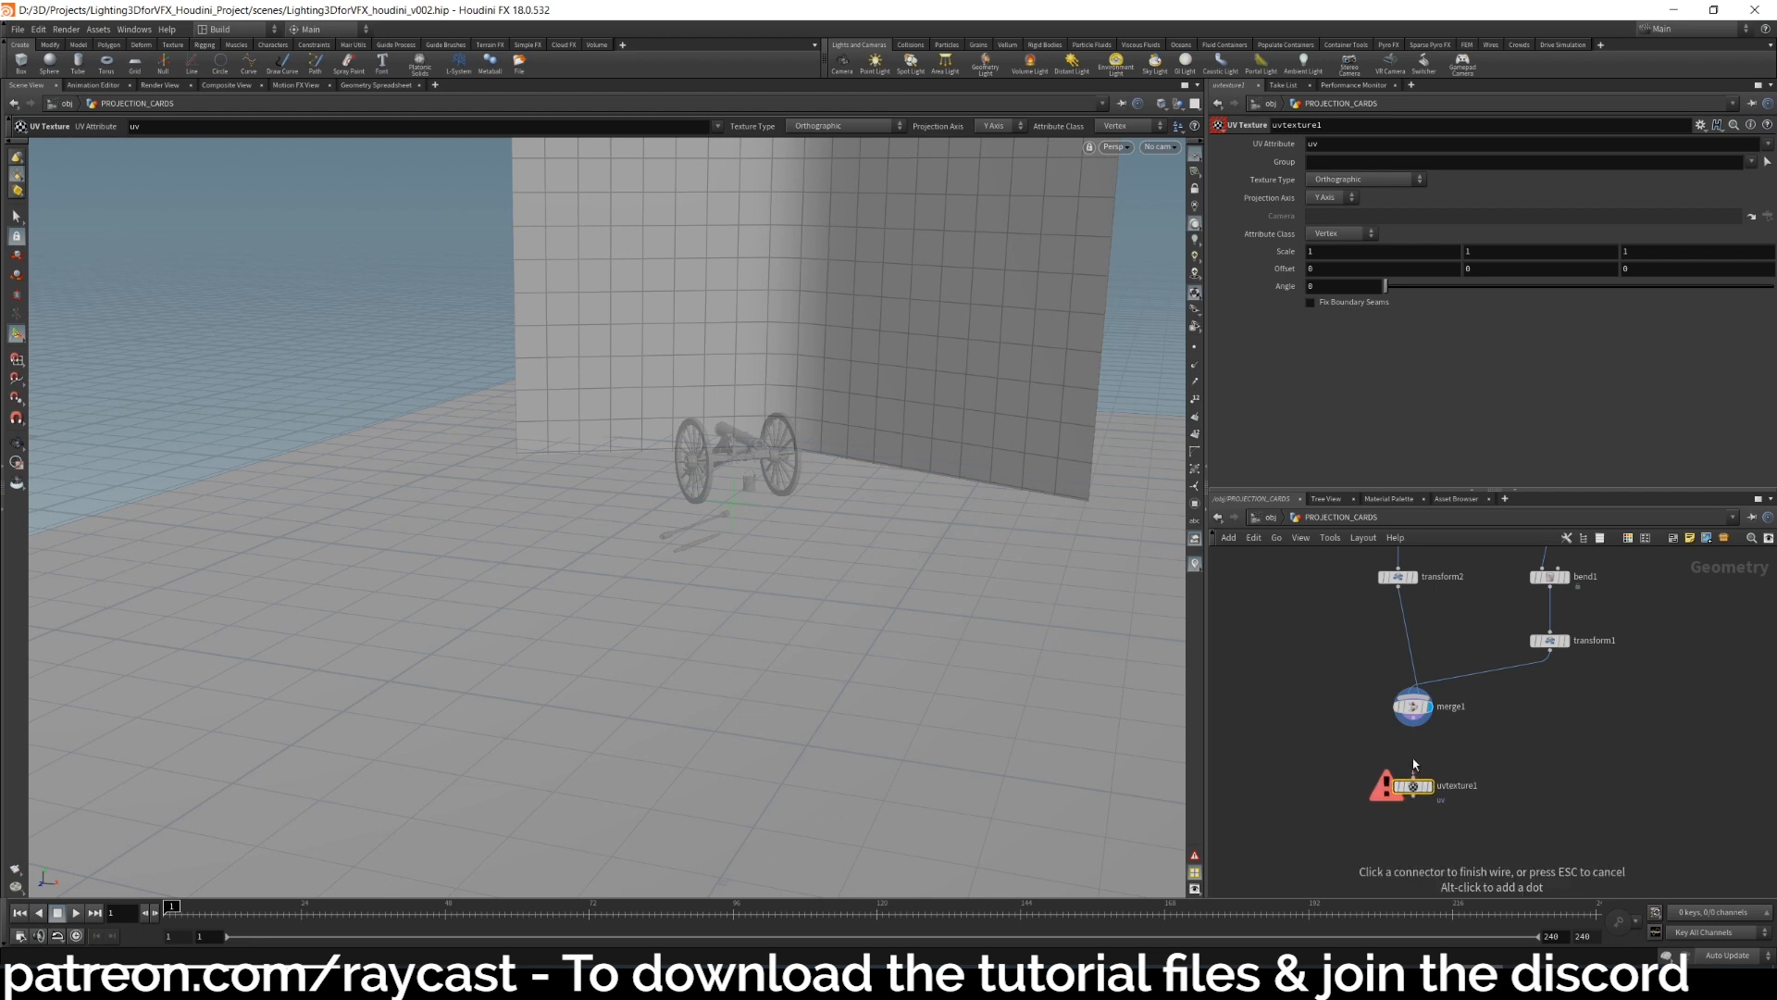
pyautogui.click(1413, 725)
pyautogui.moveTo(1576, 793); pyautogui.dragTo(1546, 768, button='middle')
pyautogui.click(1406, 725)
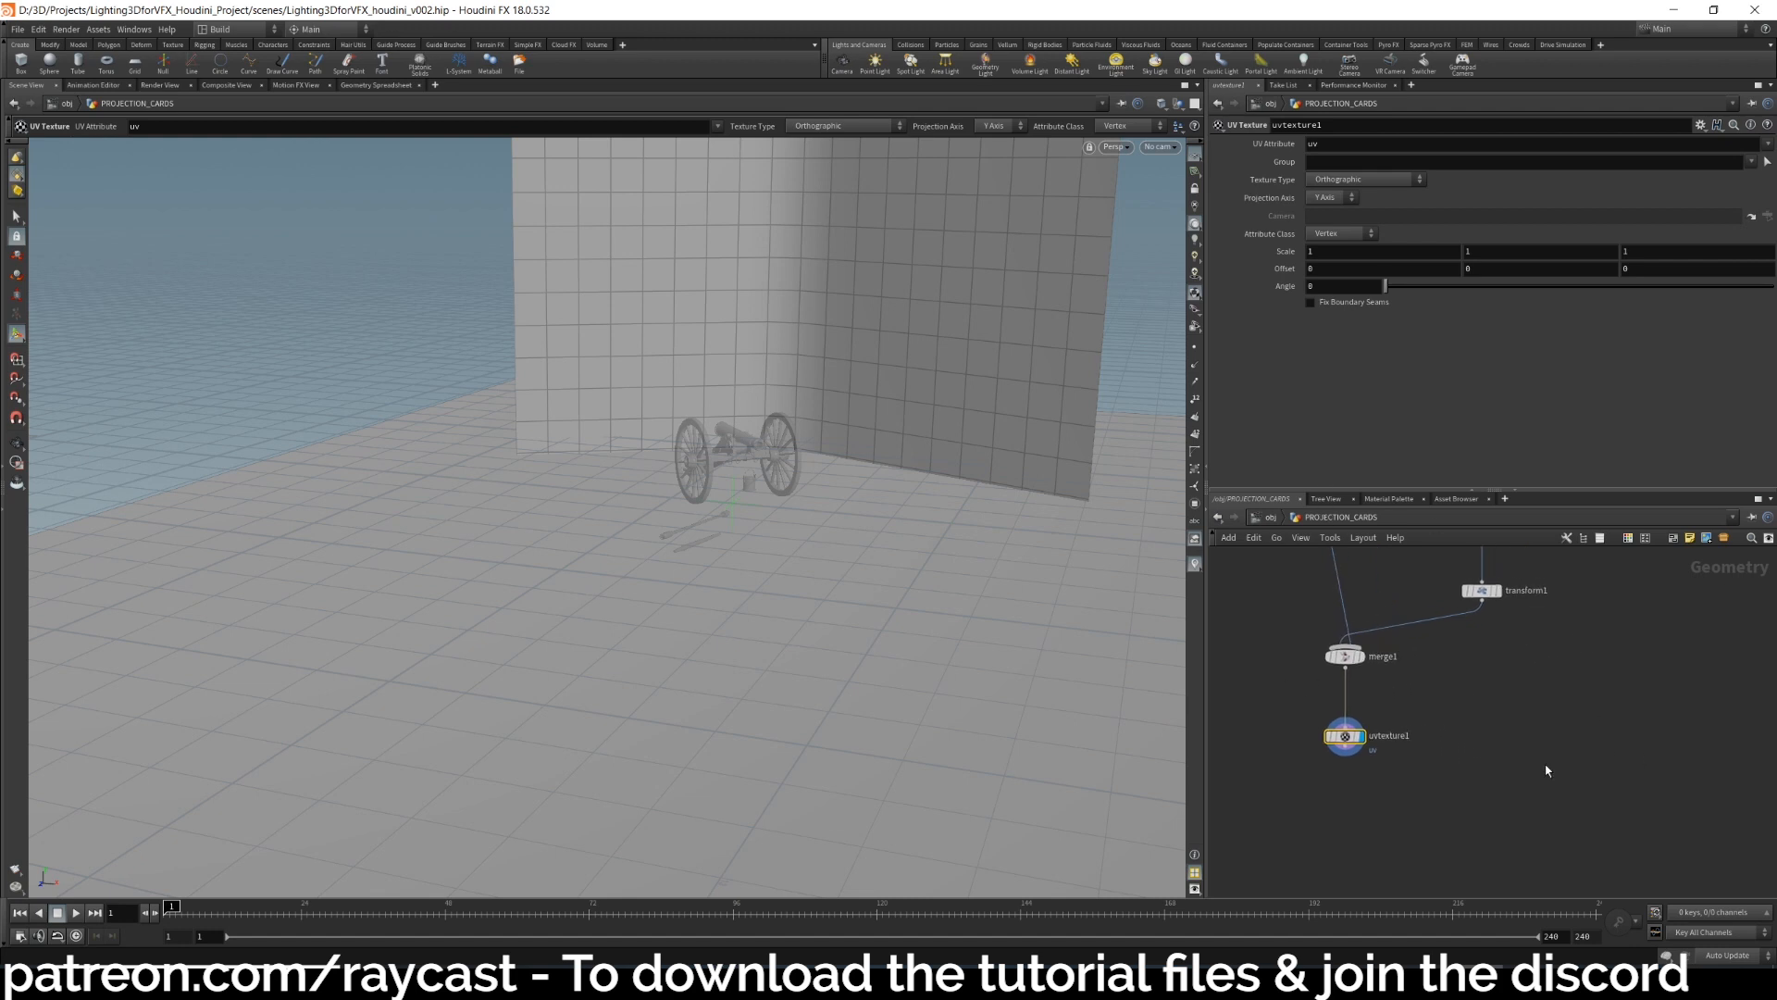
# Set the UV Texture node's type to Perspective From Camera, using RENDER_CAMShape as the projection camera.
pyautogui.moveTo(1299, 780); pyautogui.dragTo(1379, 786, button='middle')
pyautogui.click(1365, 179)
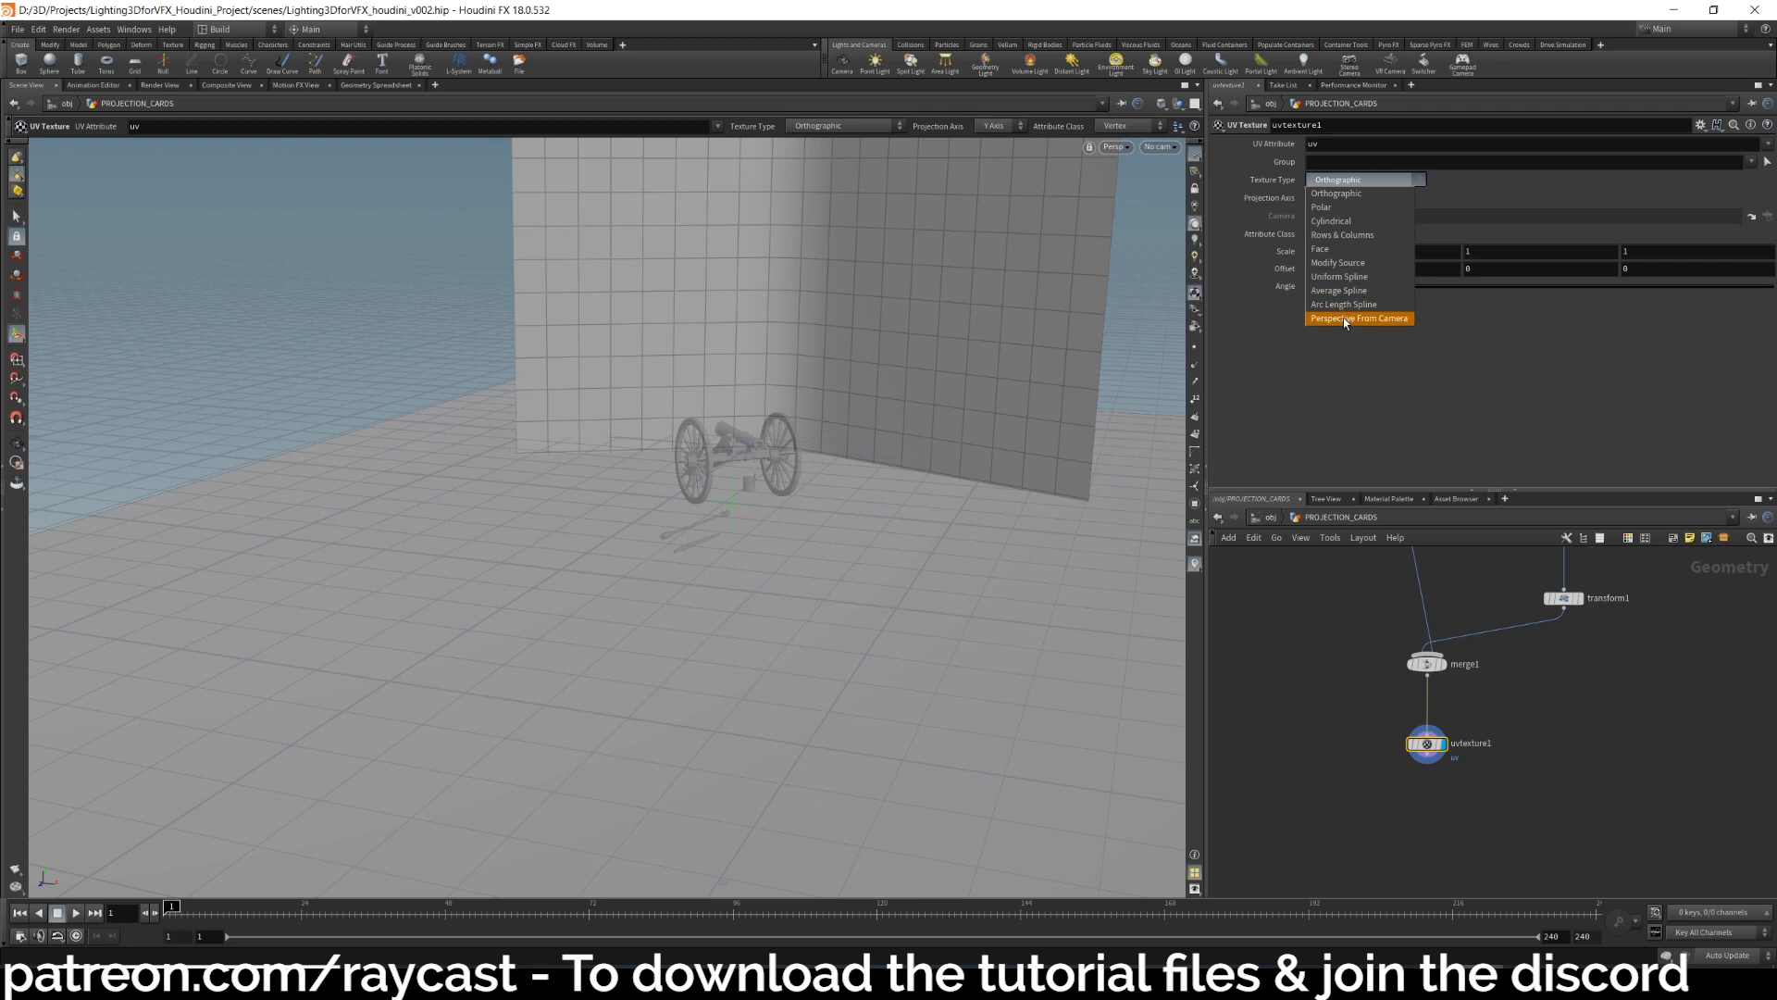
pyautogui.click(1342, 318)
pyautogui.click(1767, 216)
pyautogui.doubleClick(1708, 167)
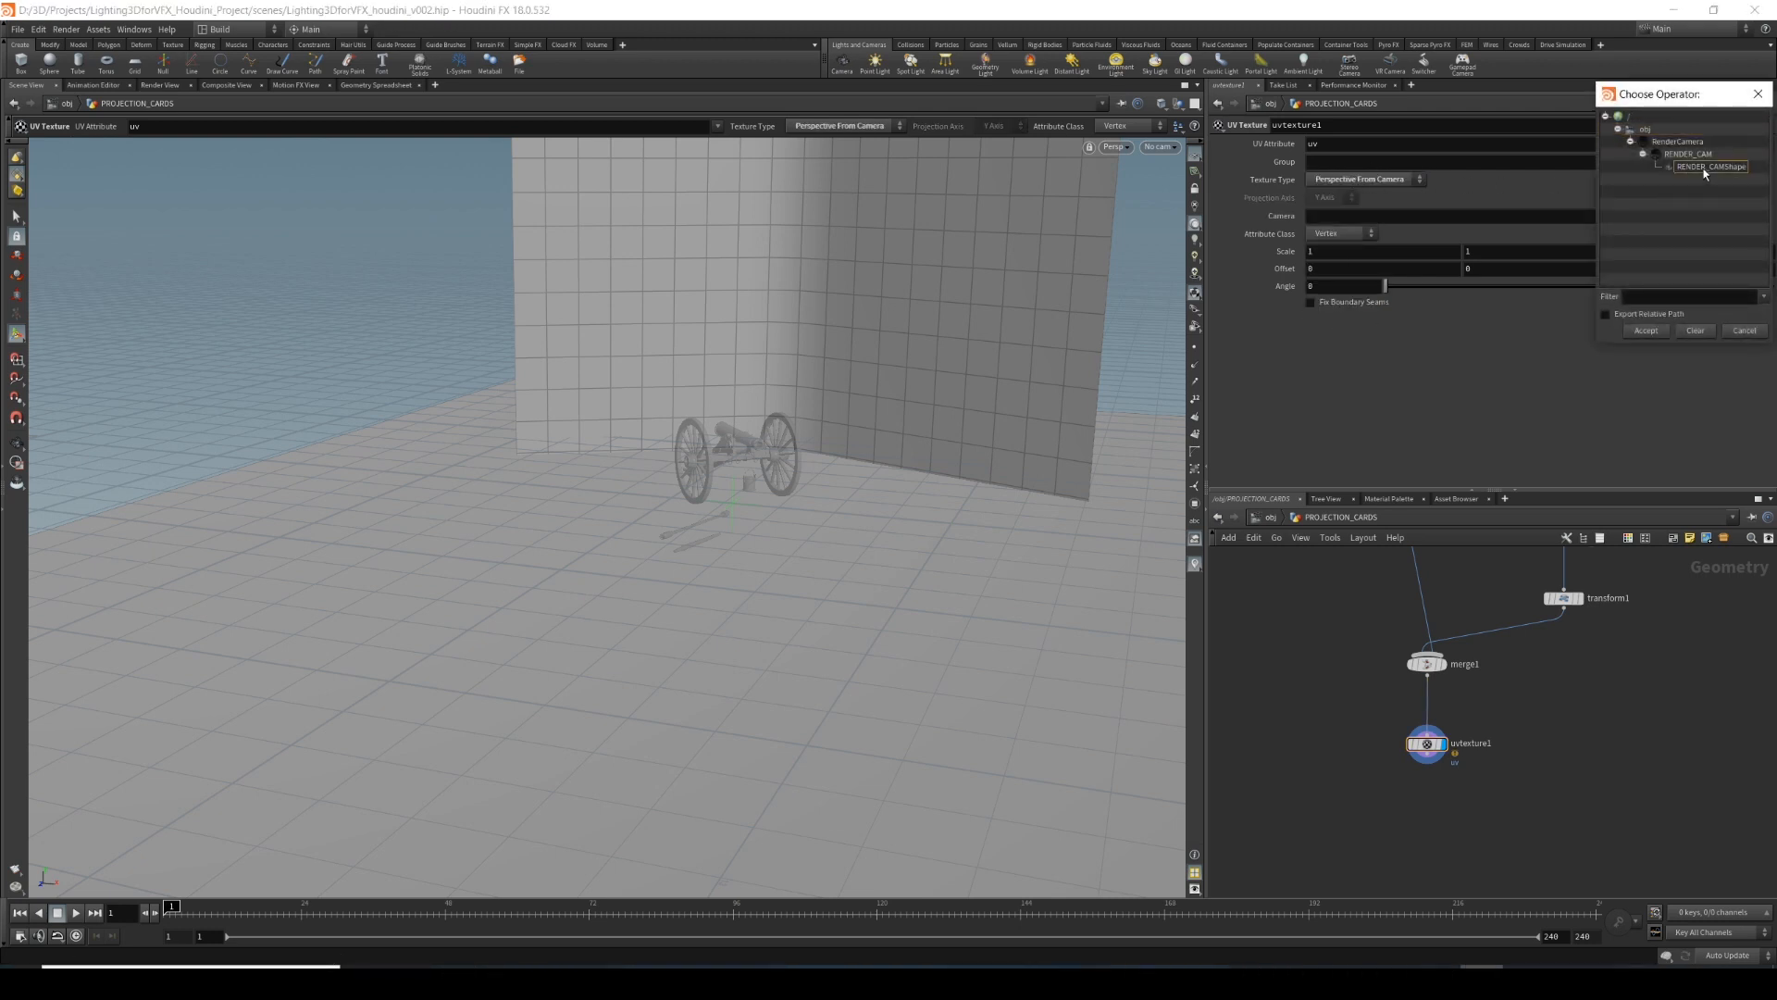
# Add a Material node fed by the UV Texture node and display its result.
pyautogui.moveTo(1568, 731); pyautogui.dragTo(1532, 724, button='middle')
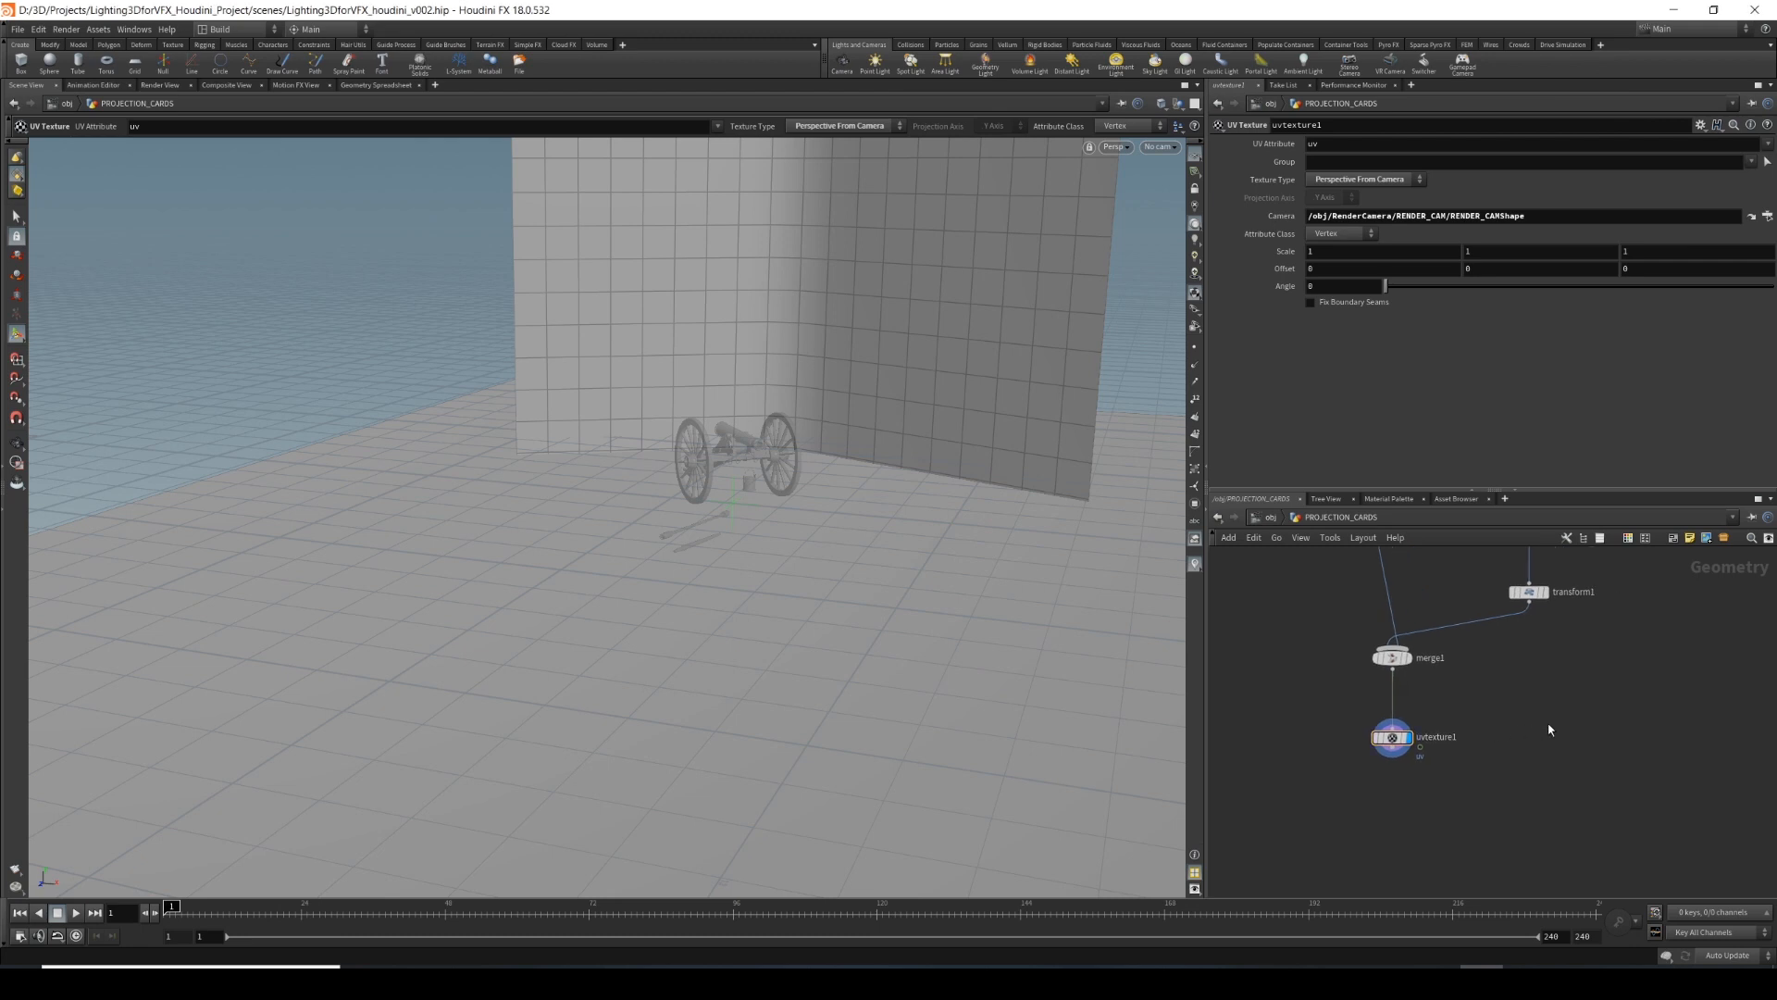
pyautogui.press('Tab')
pyautogui.write('mat')
pyautogui.press('Return')
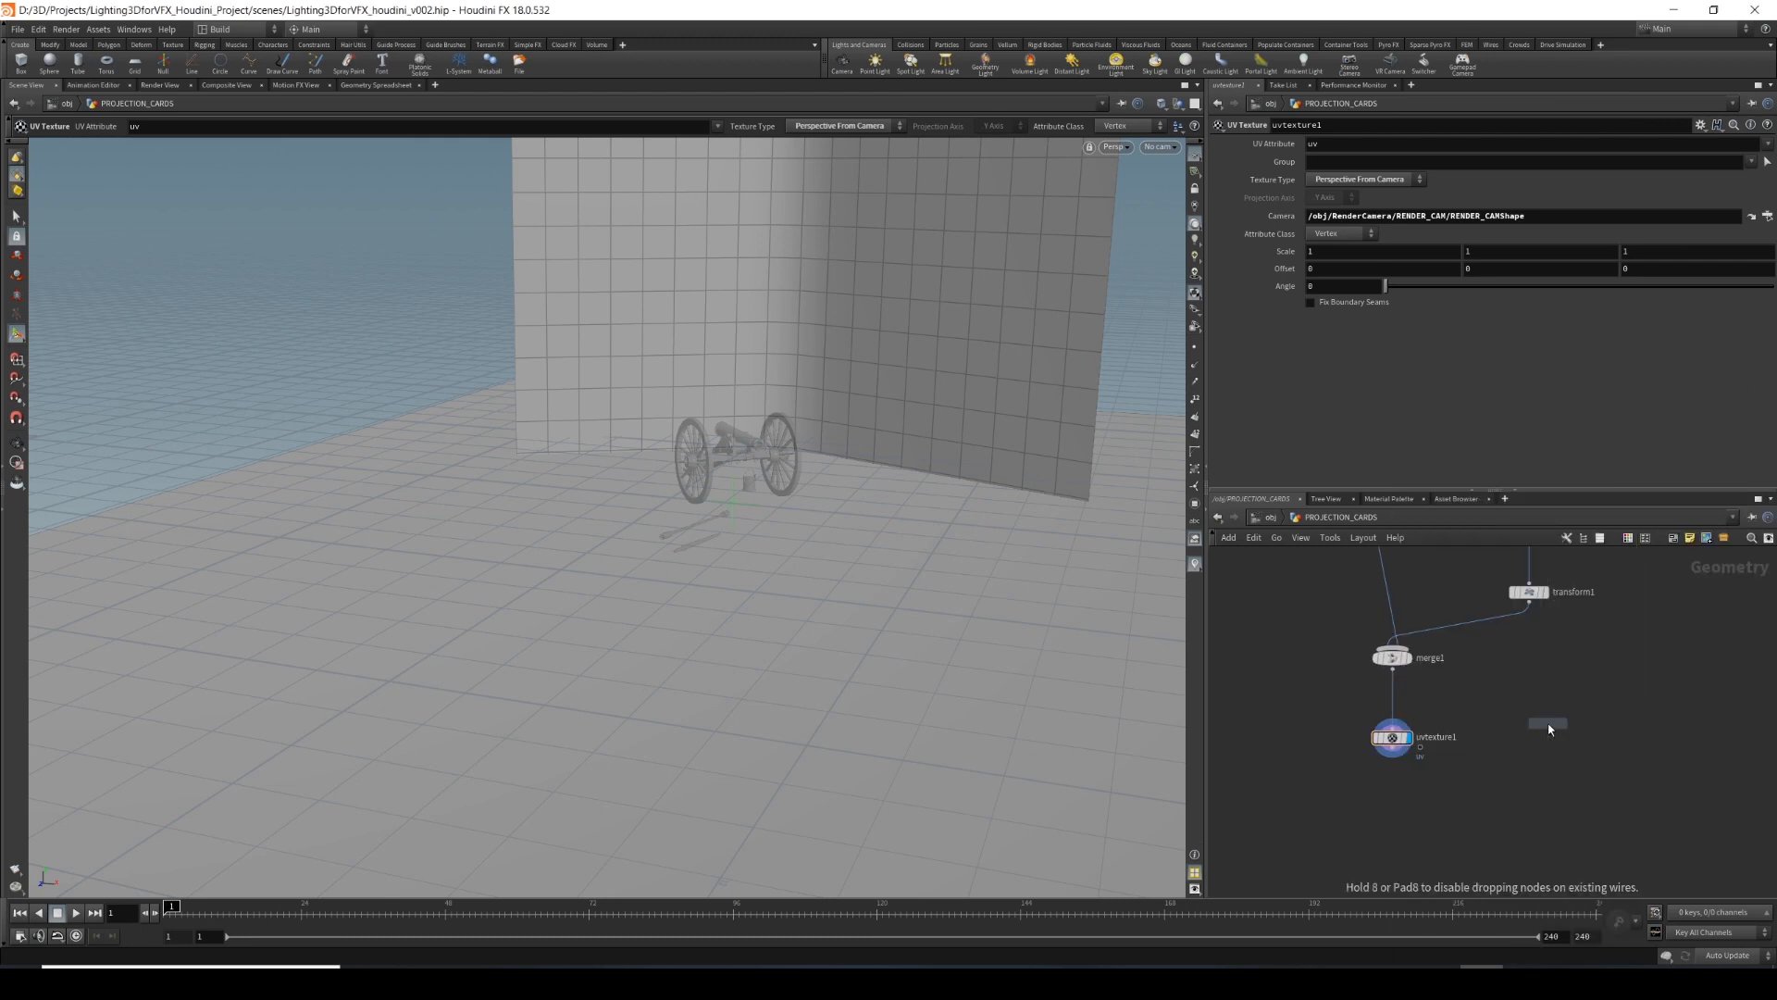
pyautogui.click(1393, 823)
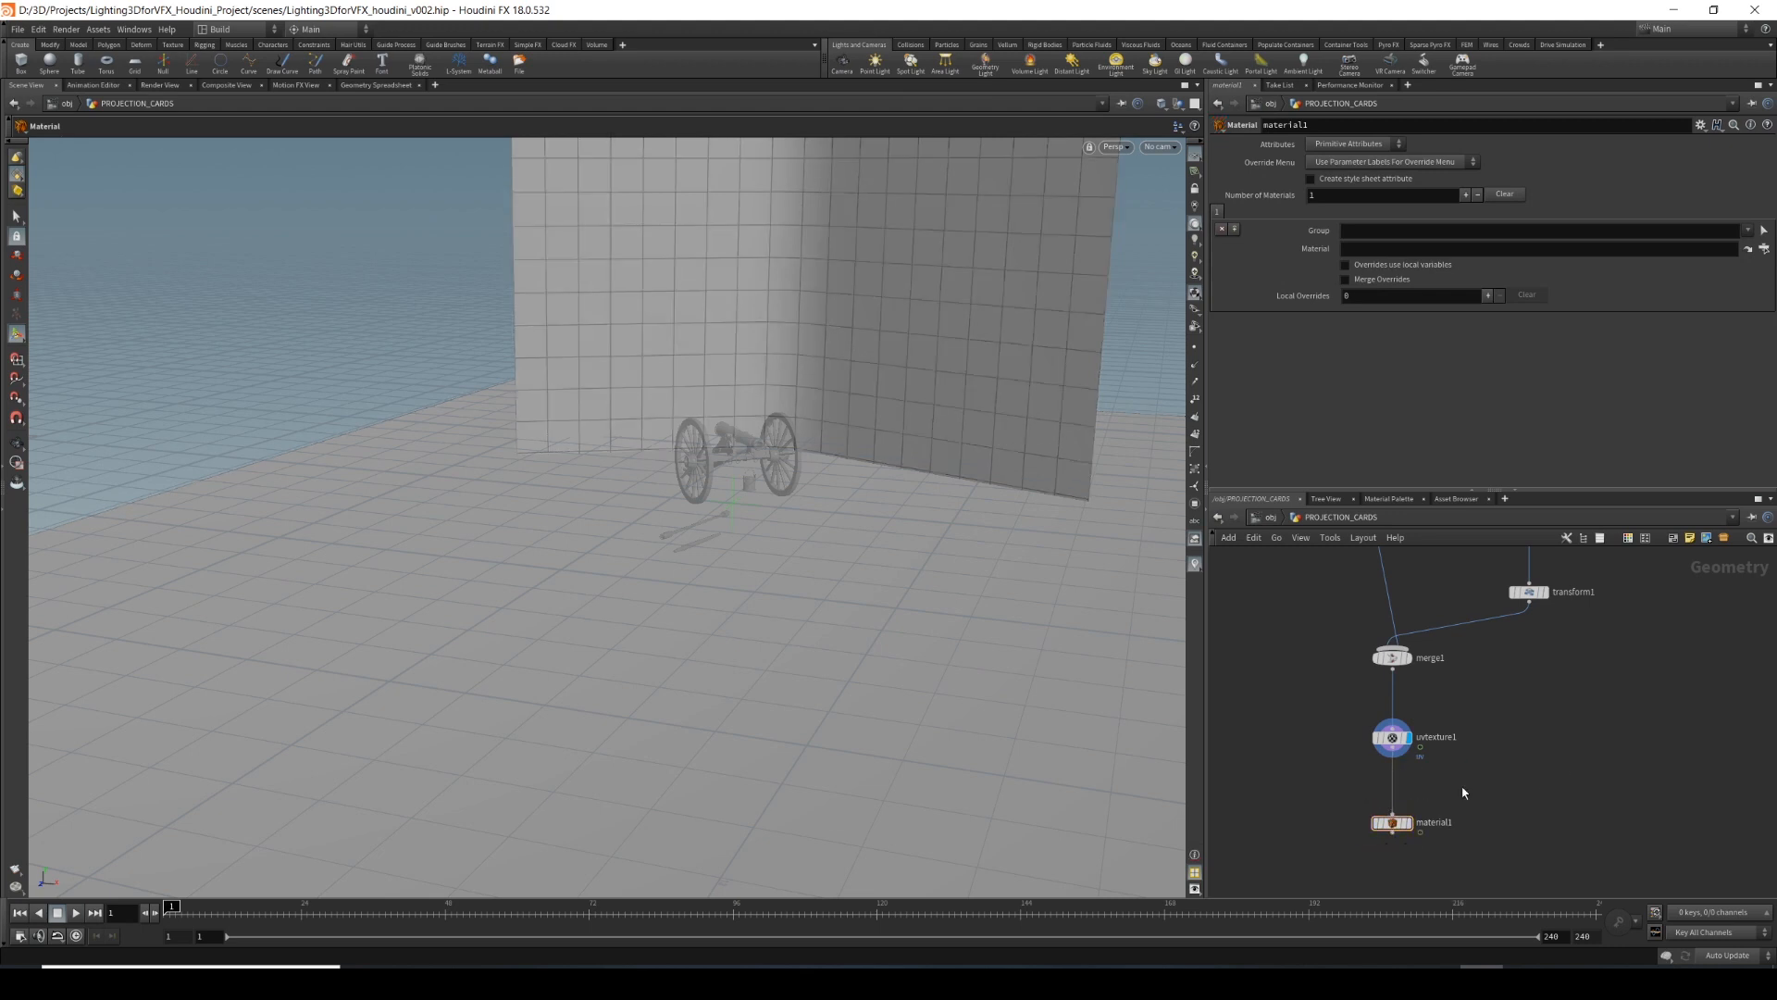
pyautogui.click(1408, 823)
# Add a Material Network node beside the Material node and open it.
pyautogui.moveTo(1536, 794); pyautogui.dragTo(1490, 701, button='middle')
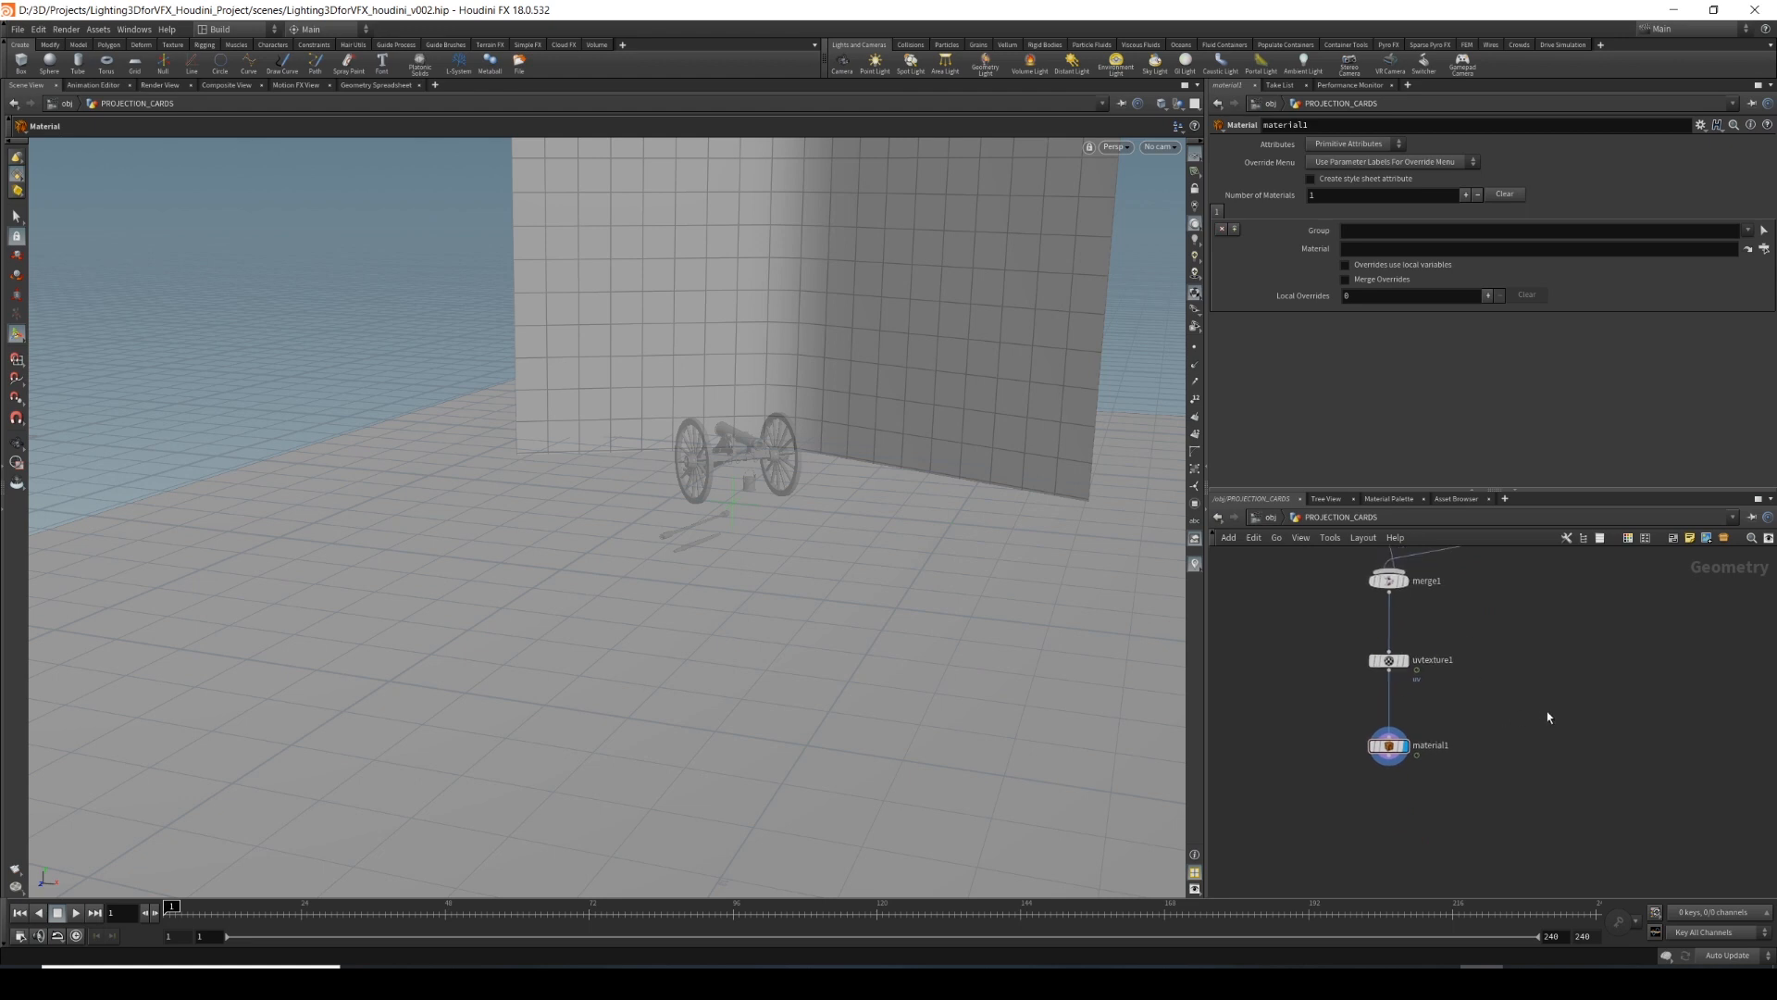
pyautogui.scroll(-4, 1413, 757)
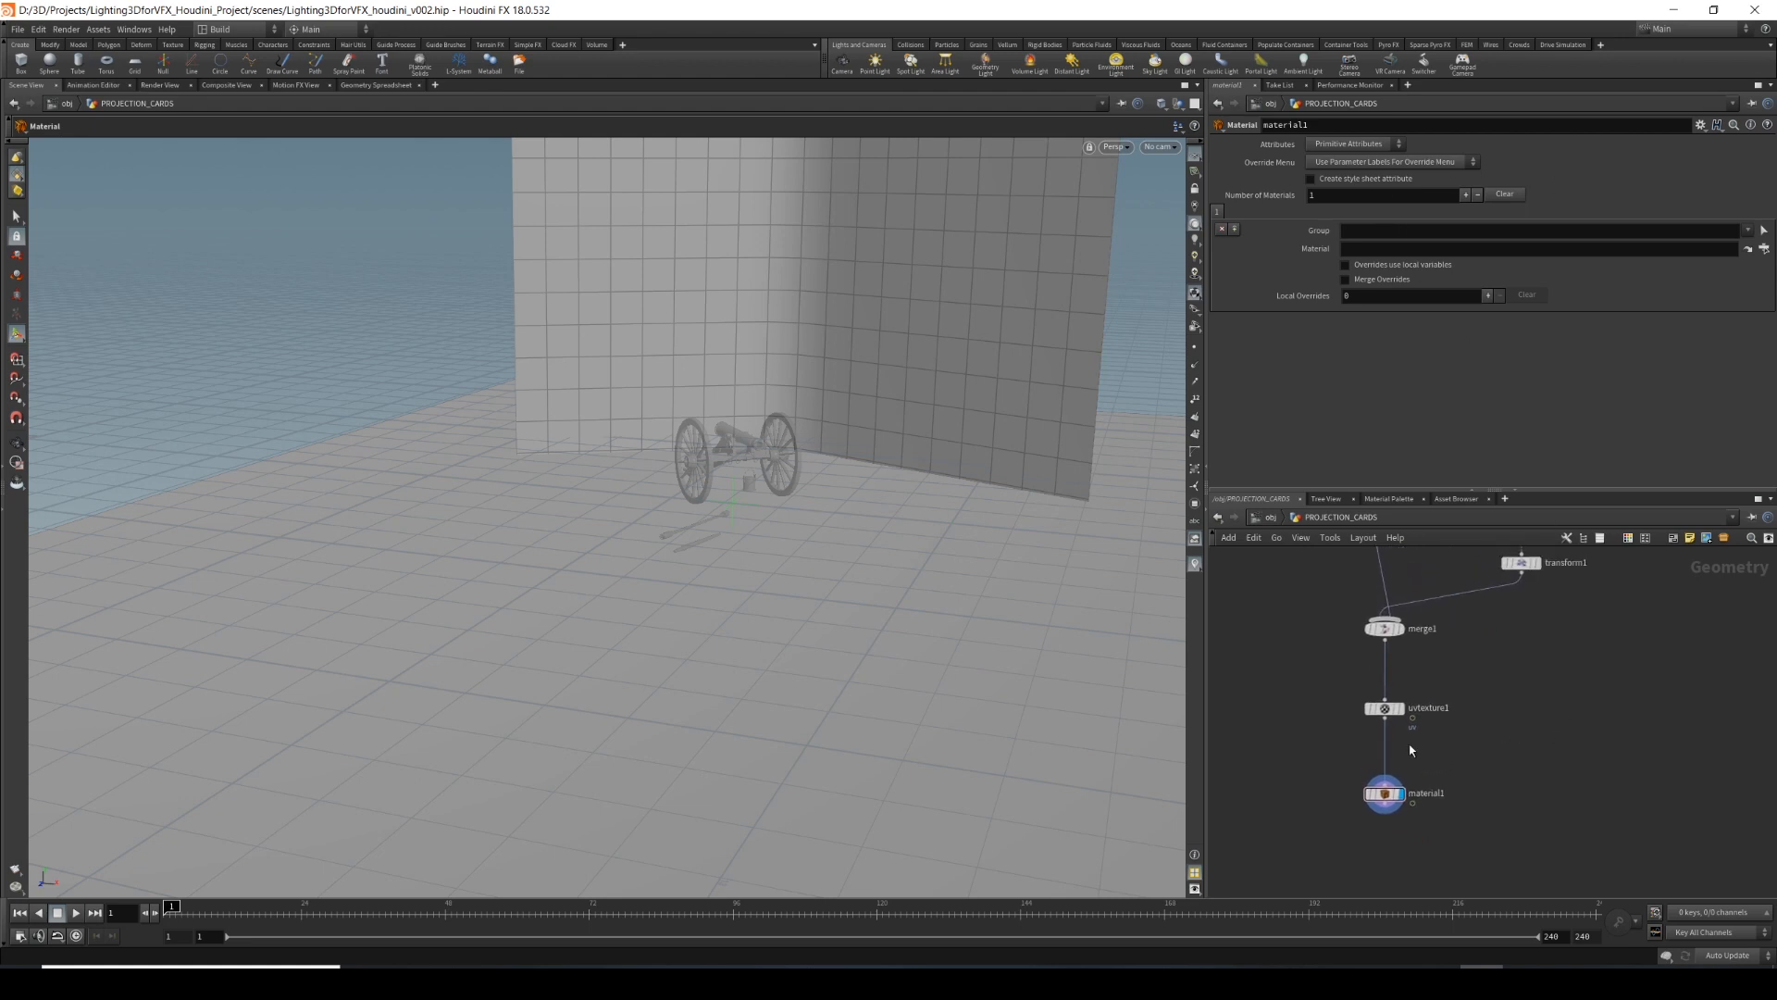
pyautogui.scroll(-4, 1621, 723)
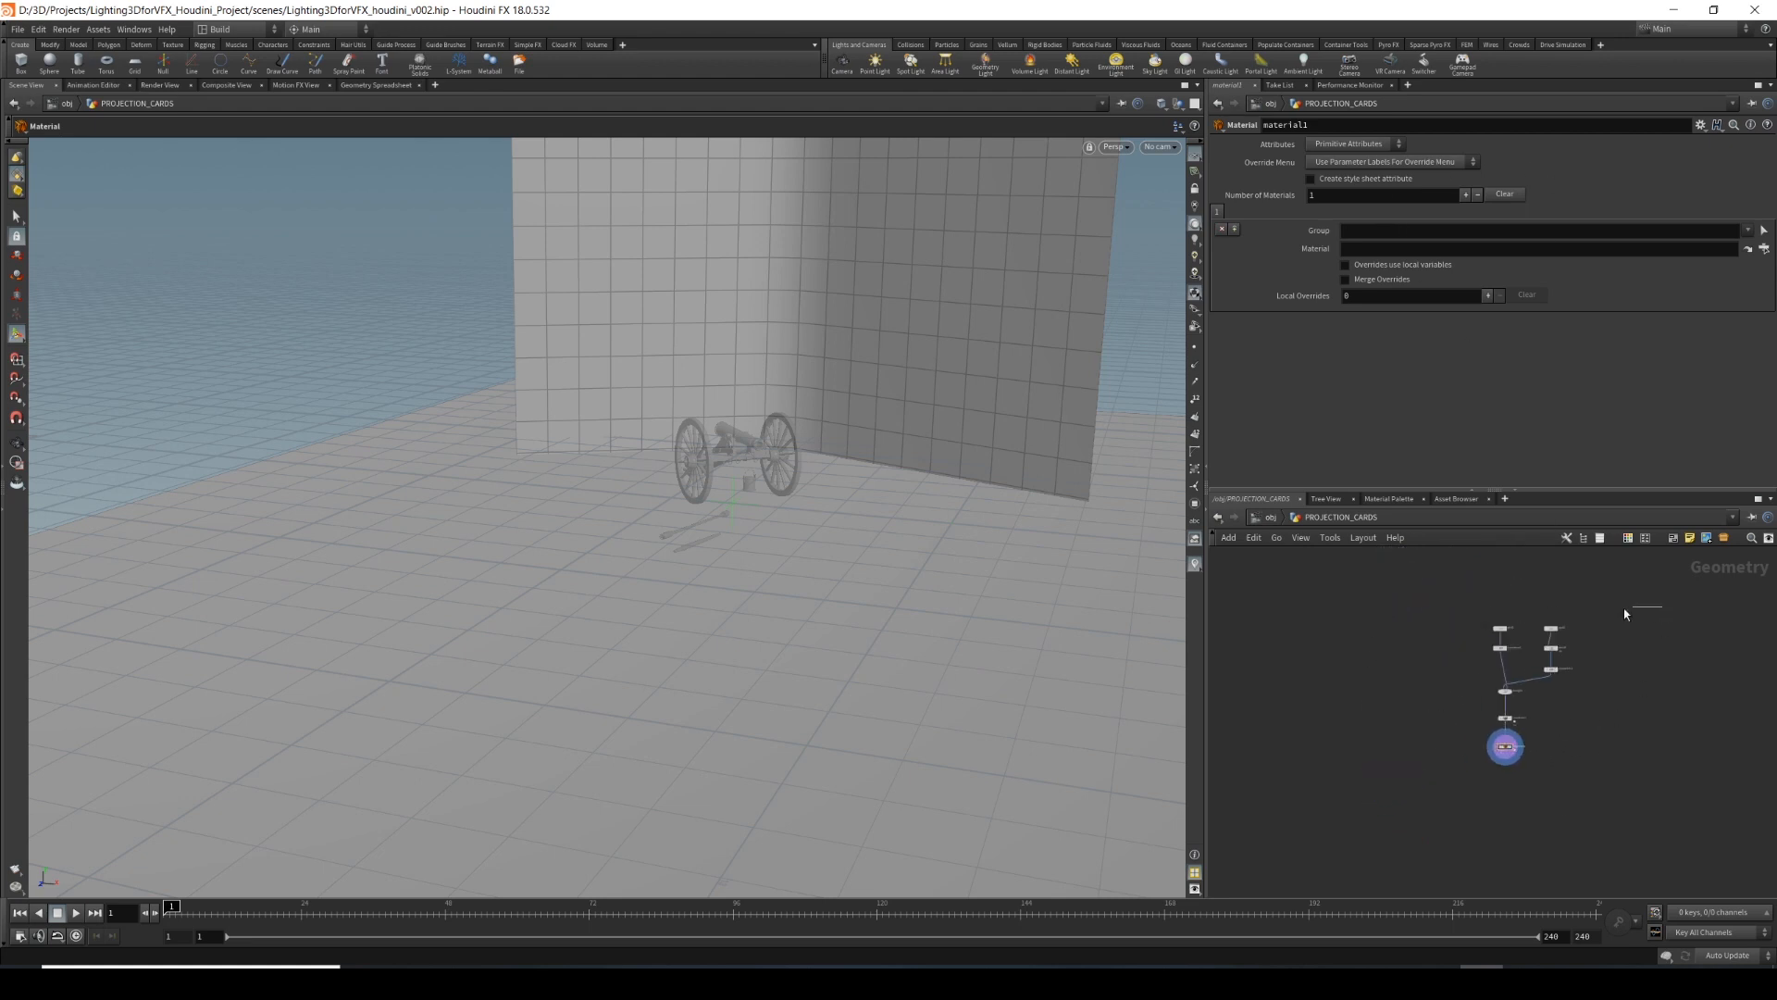
pyautogui.scroll(-2, 1721, 679)
pyautogui.scroll(8, 1597, 730)
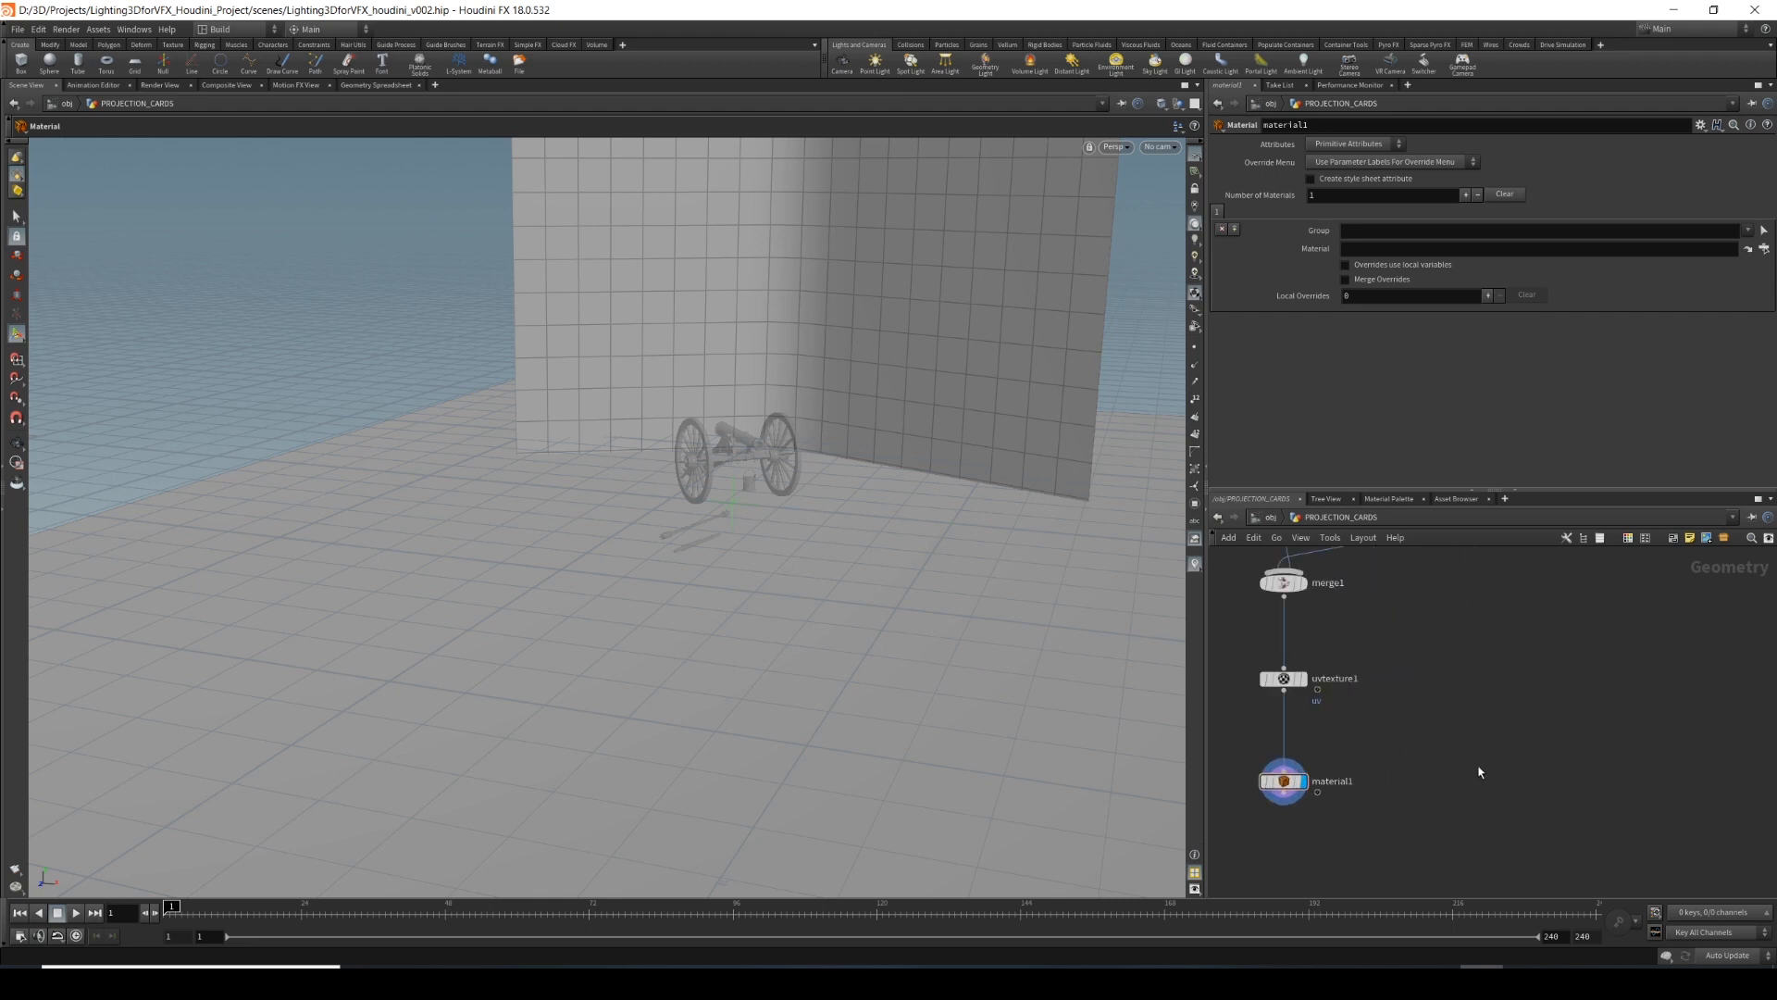
pyautogui.press('Tab')
pyautogui.write('matne')
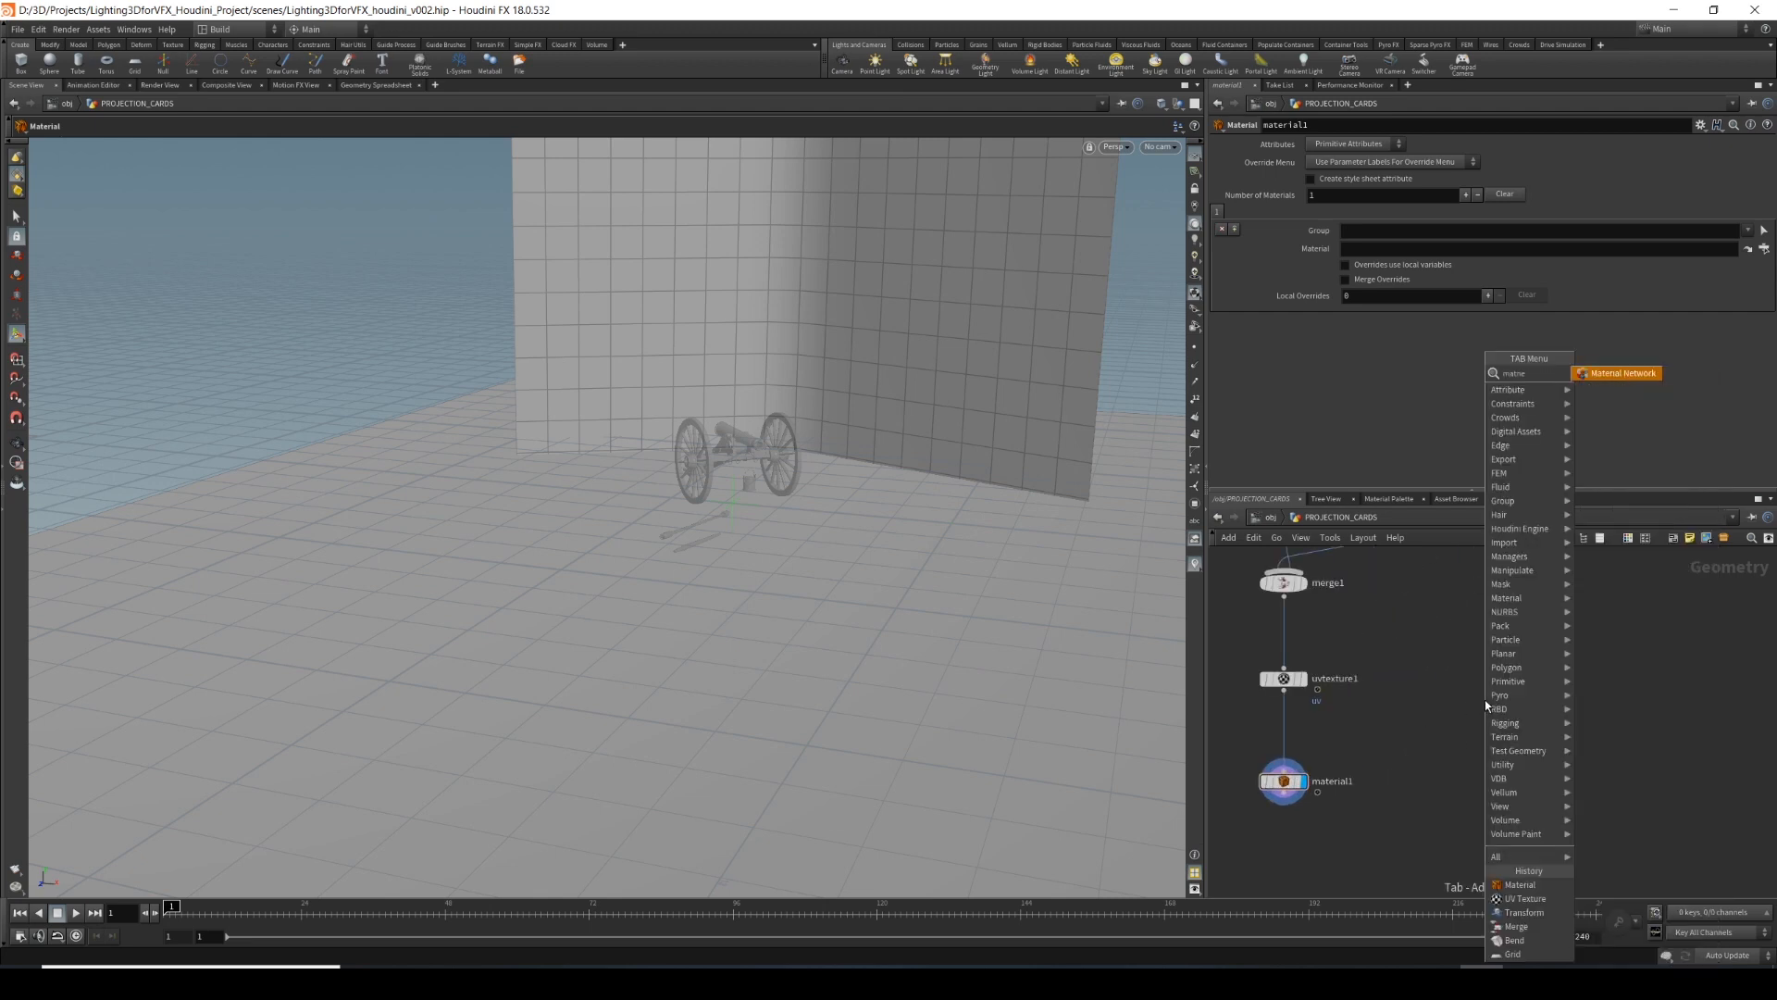
pyautogui.press('Return')
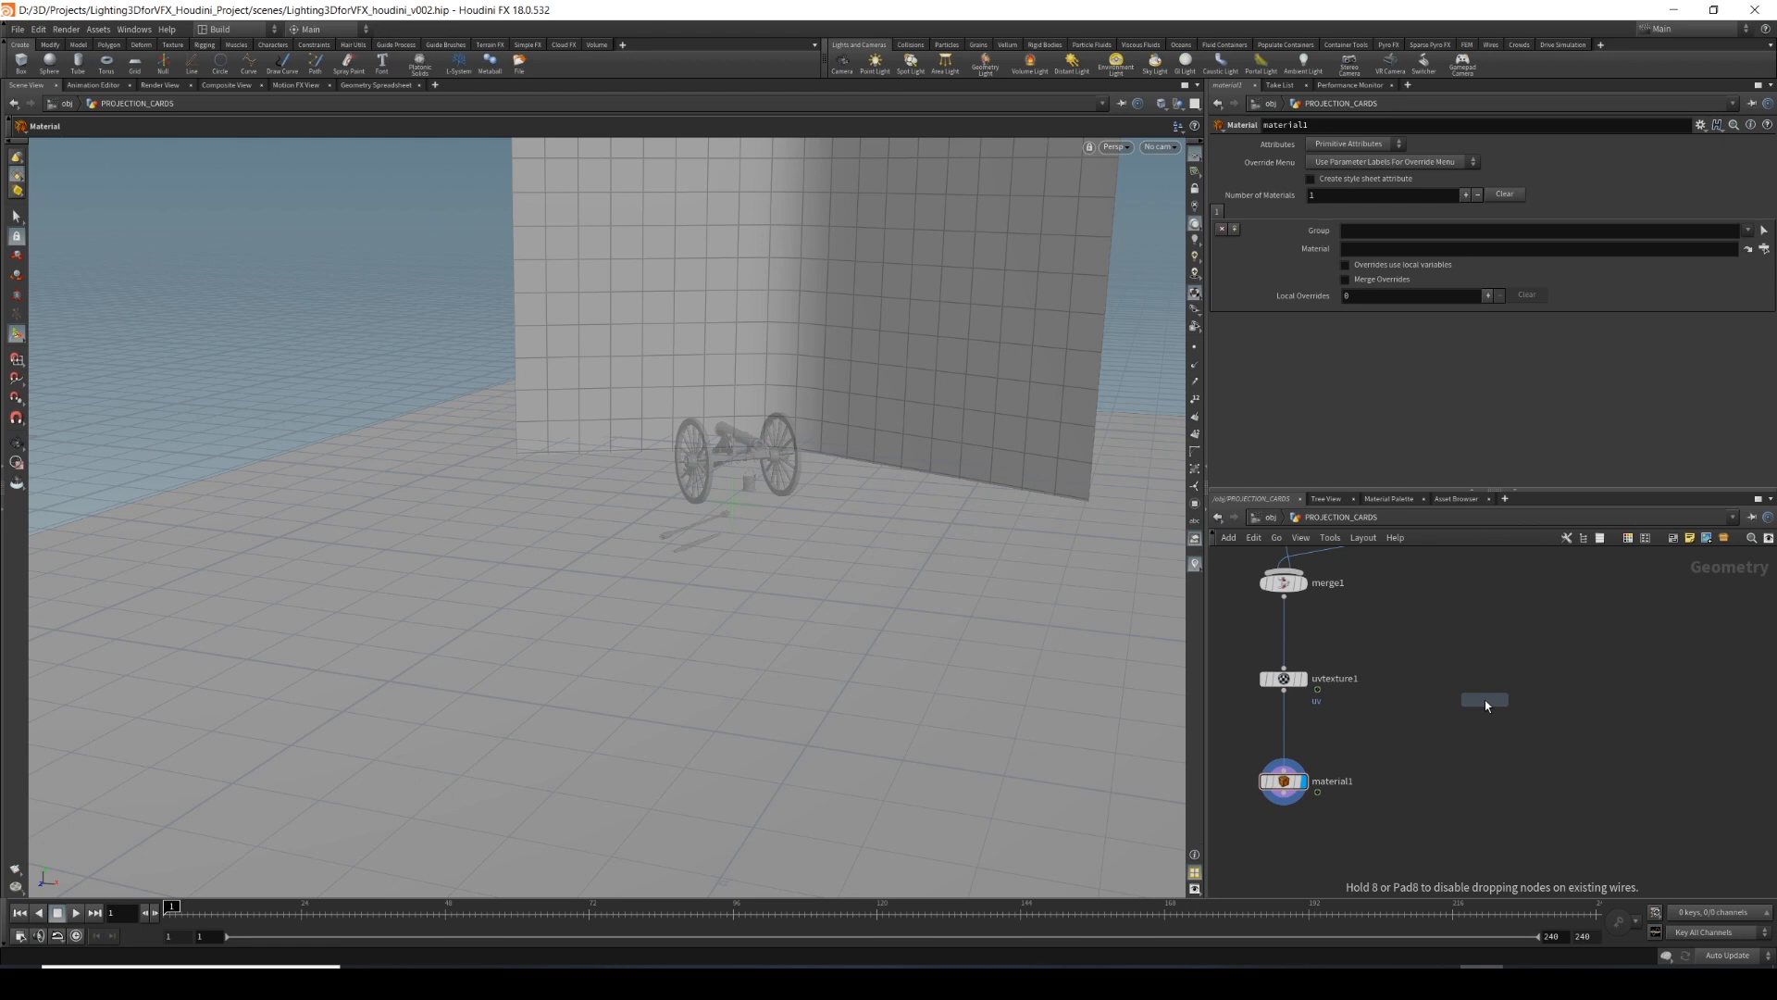
pyautogui.click(1417, 776)
pyautogui.doubleClick(1421, 766)
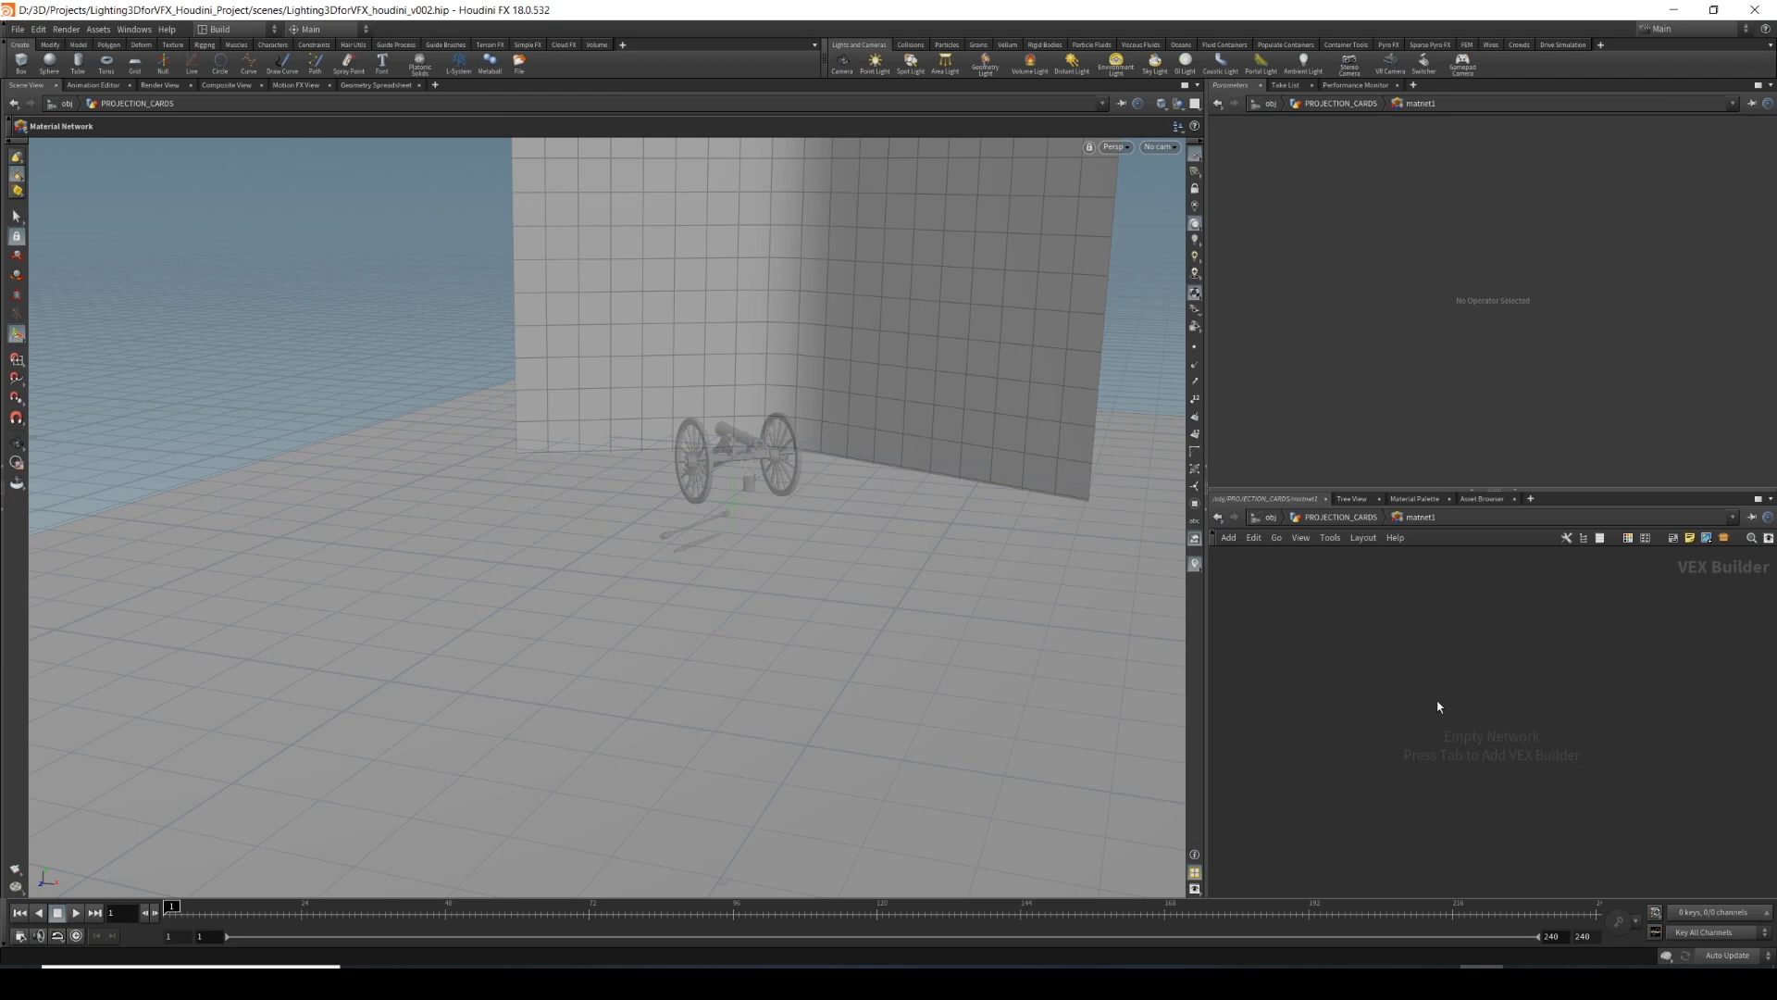
# Create a Principled Shader in the material network and rename it projection.
pyautogui.press('Tab')
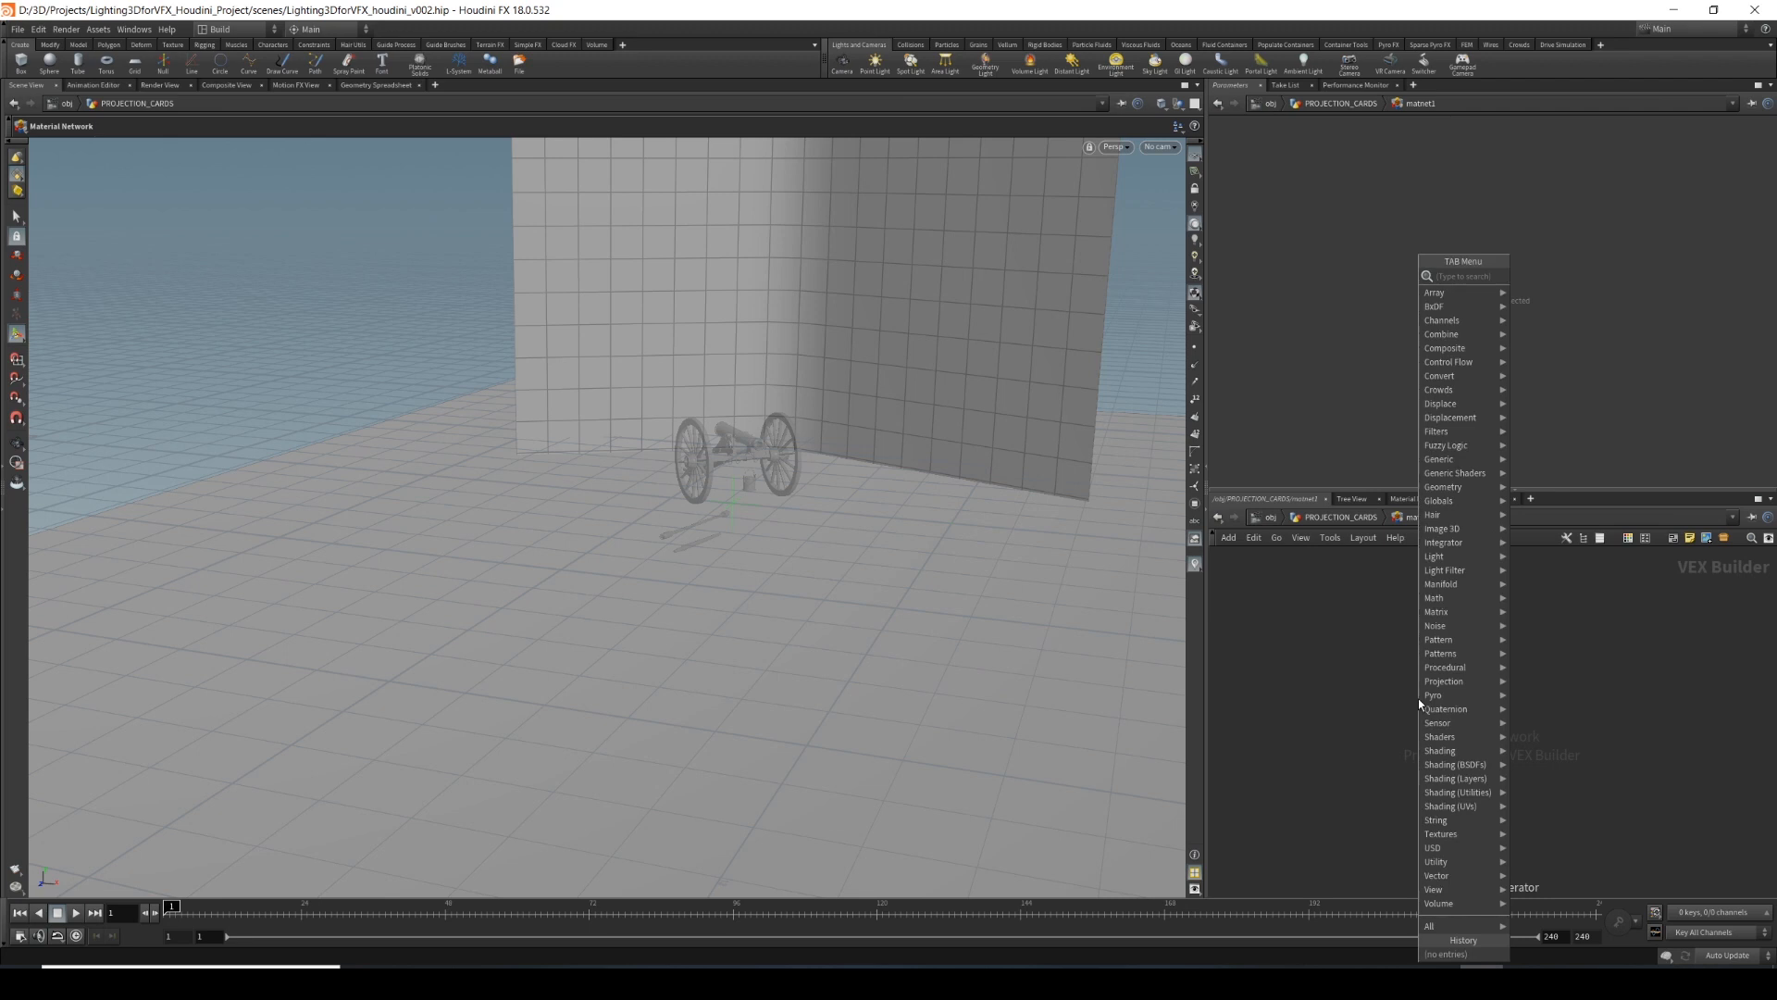
pyautogui.write('princ')
pyautogui.press('Return')
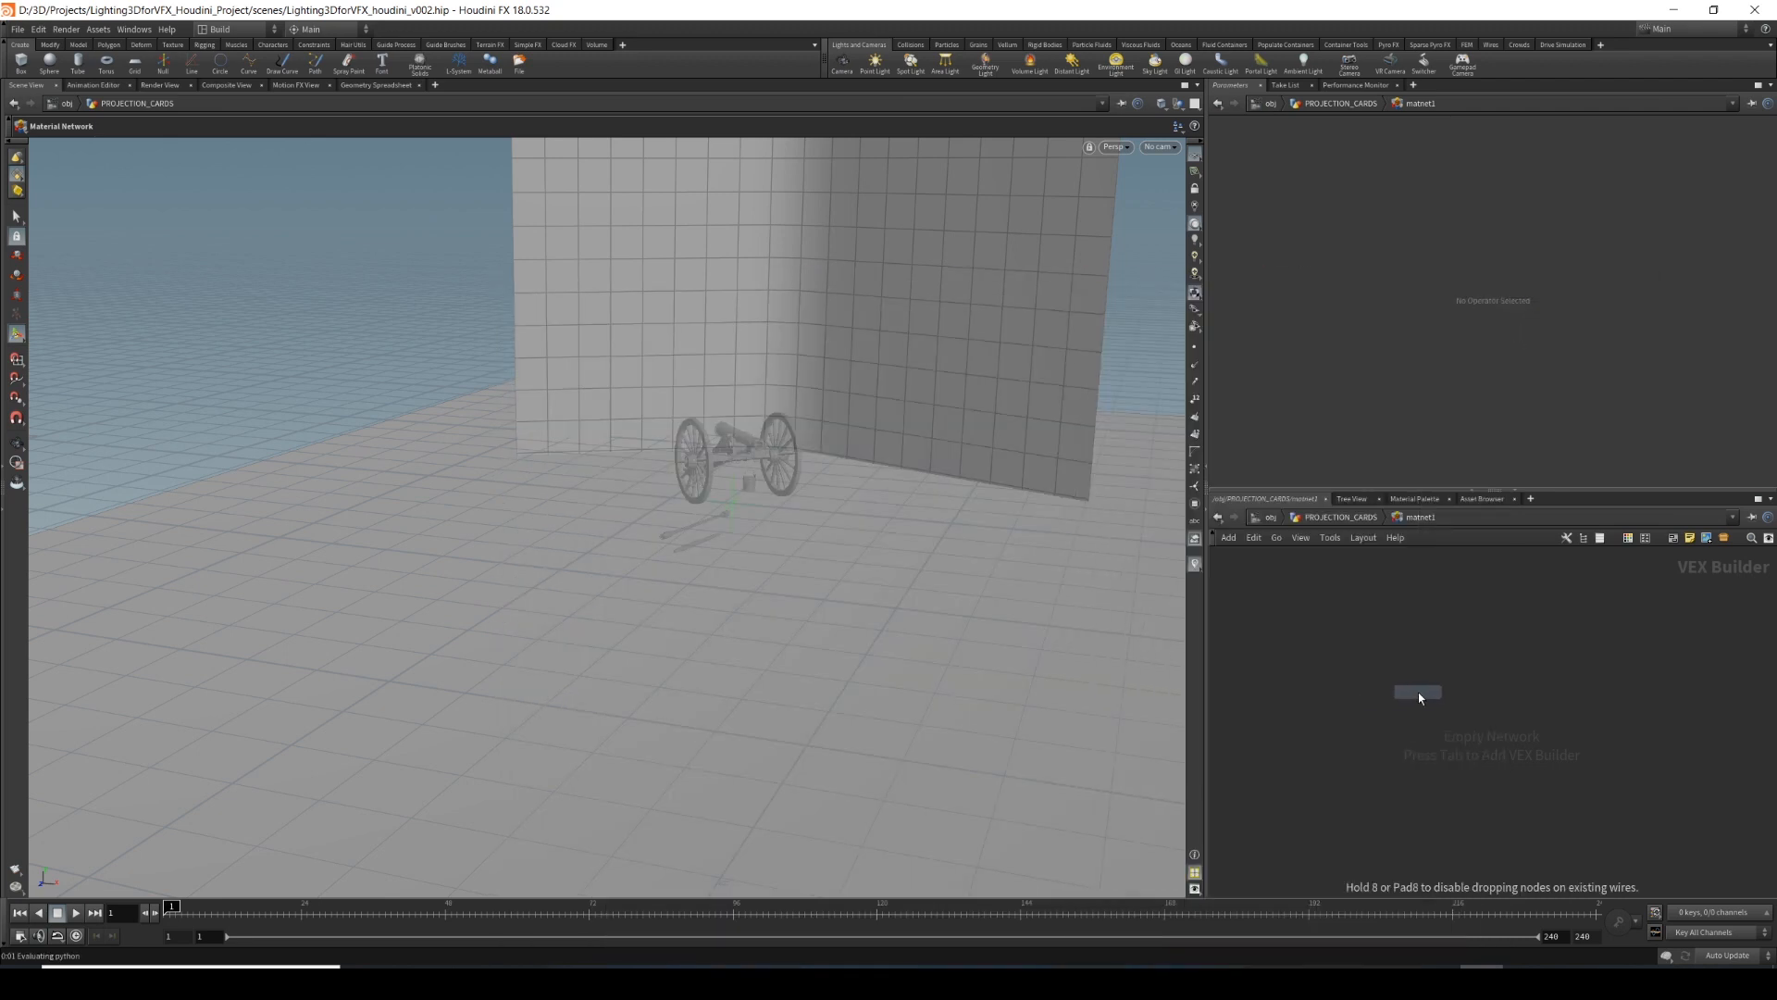
pyautogui.click(1418, 697)
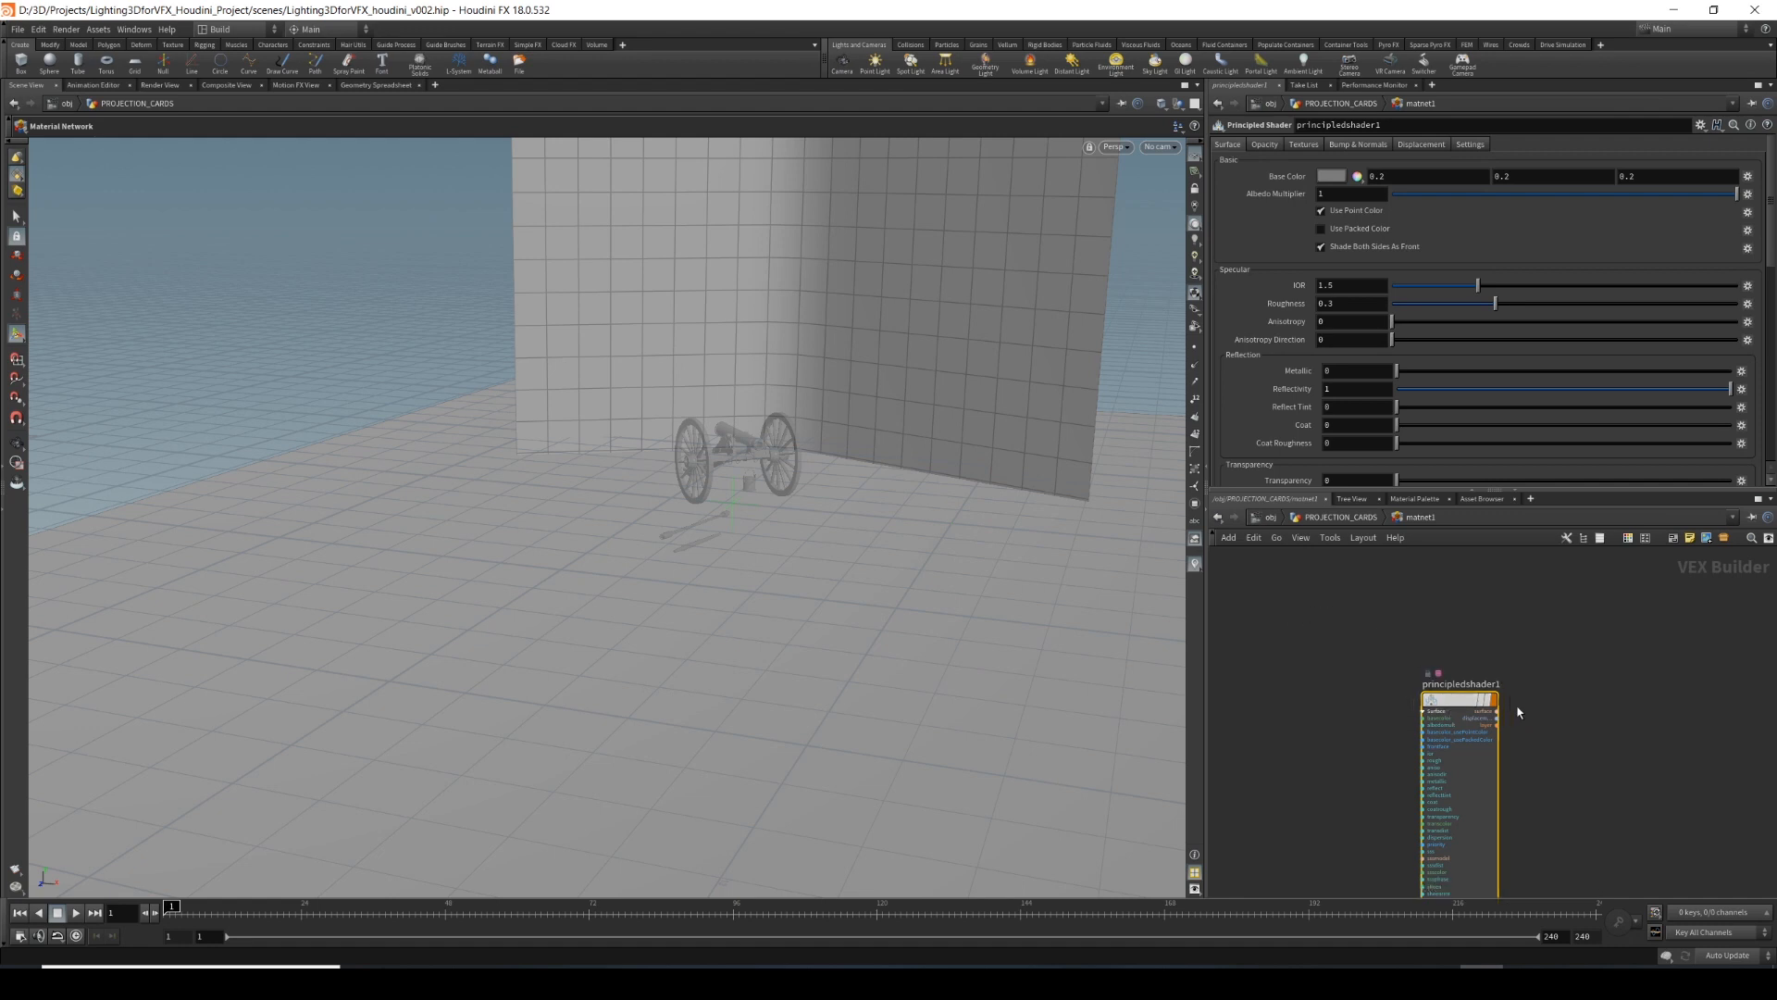
pyautogui.doubleClick(1497, 687)
pyautogui.write('projection')
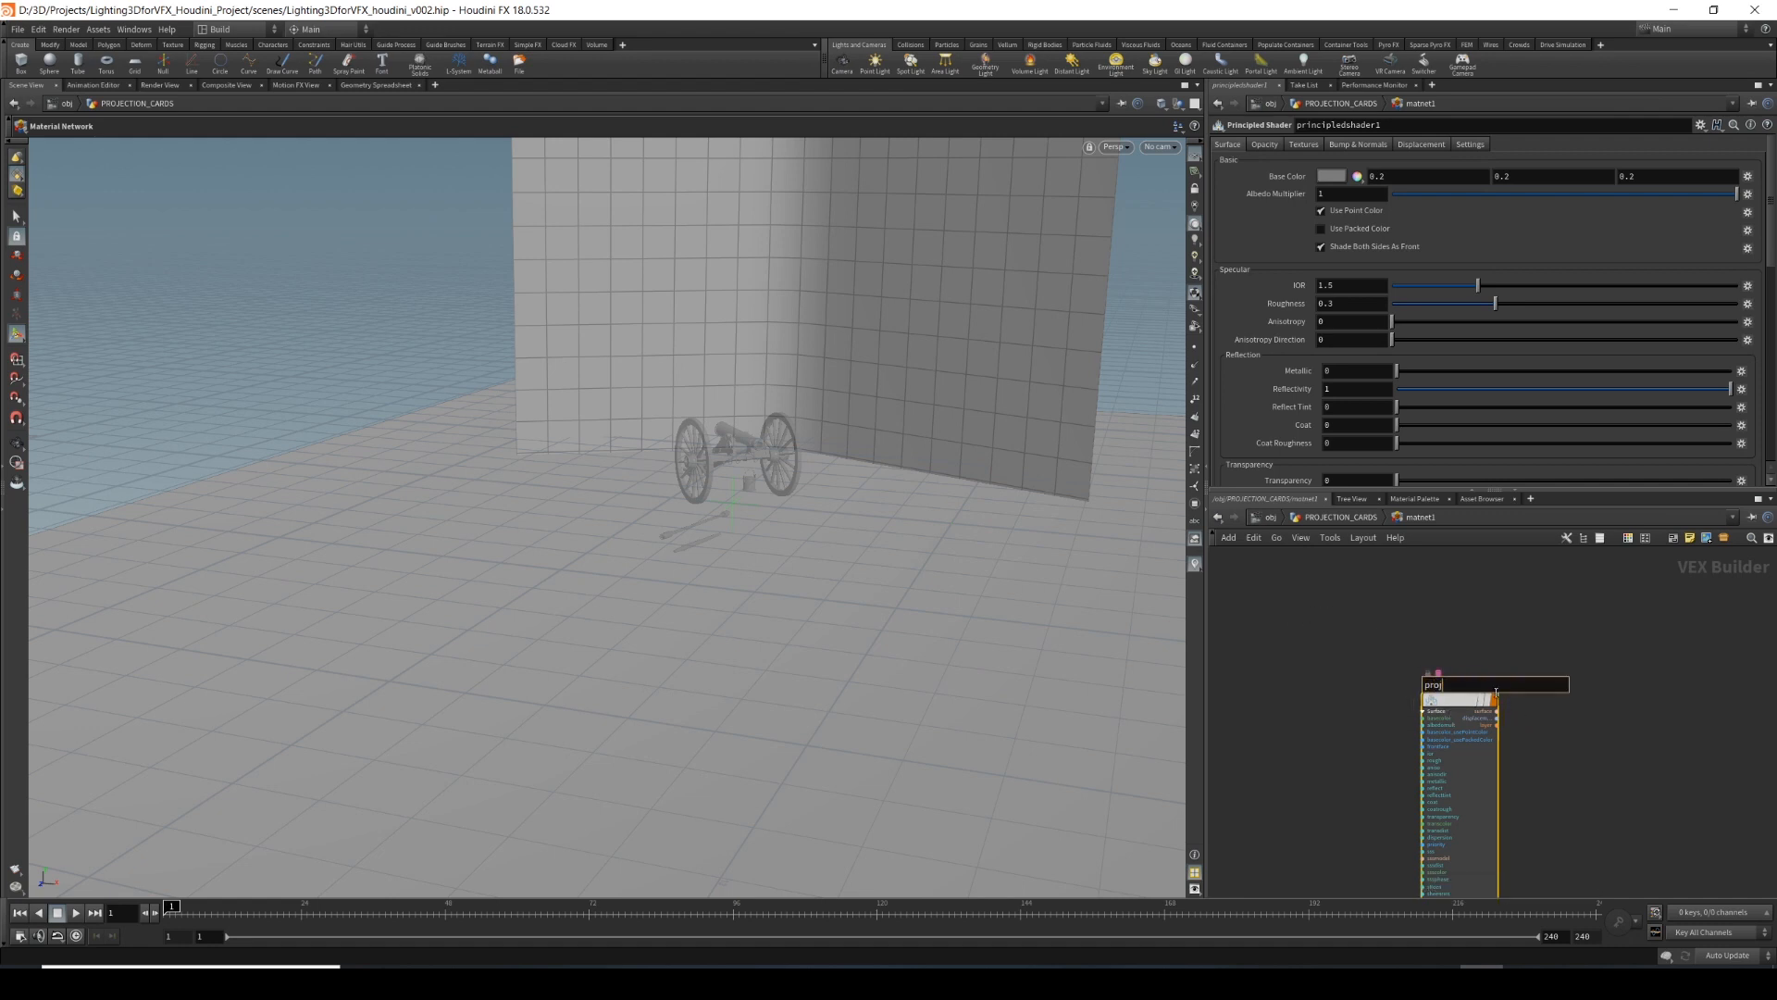
pyautogui.press('Return')
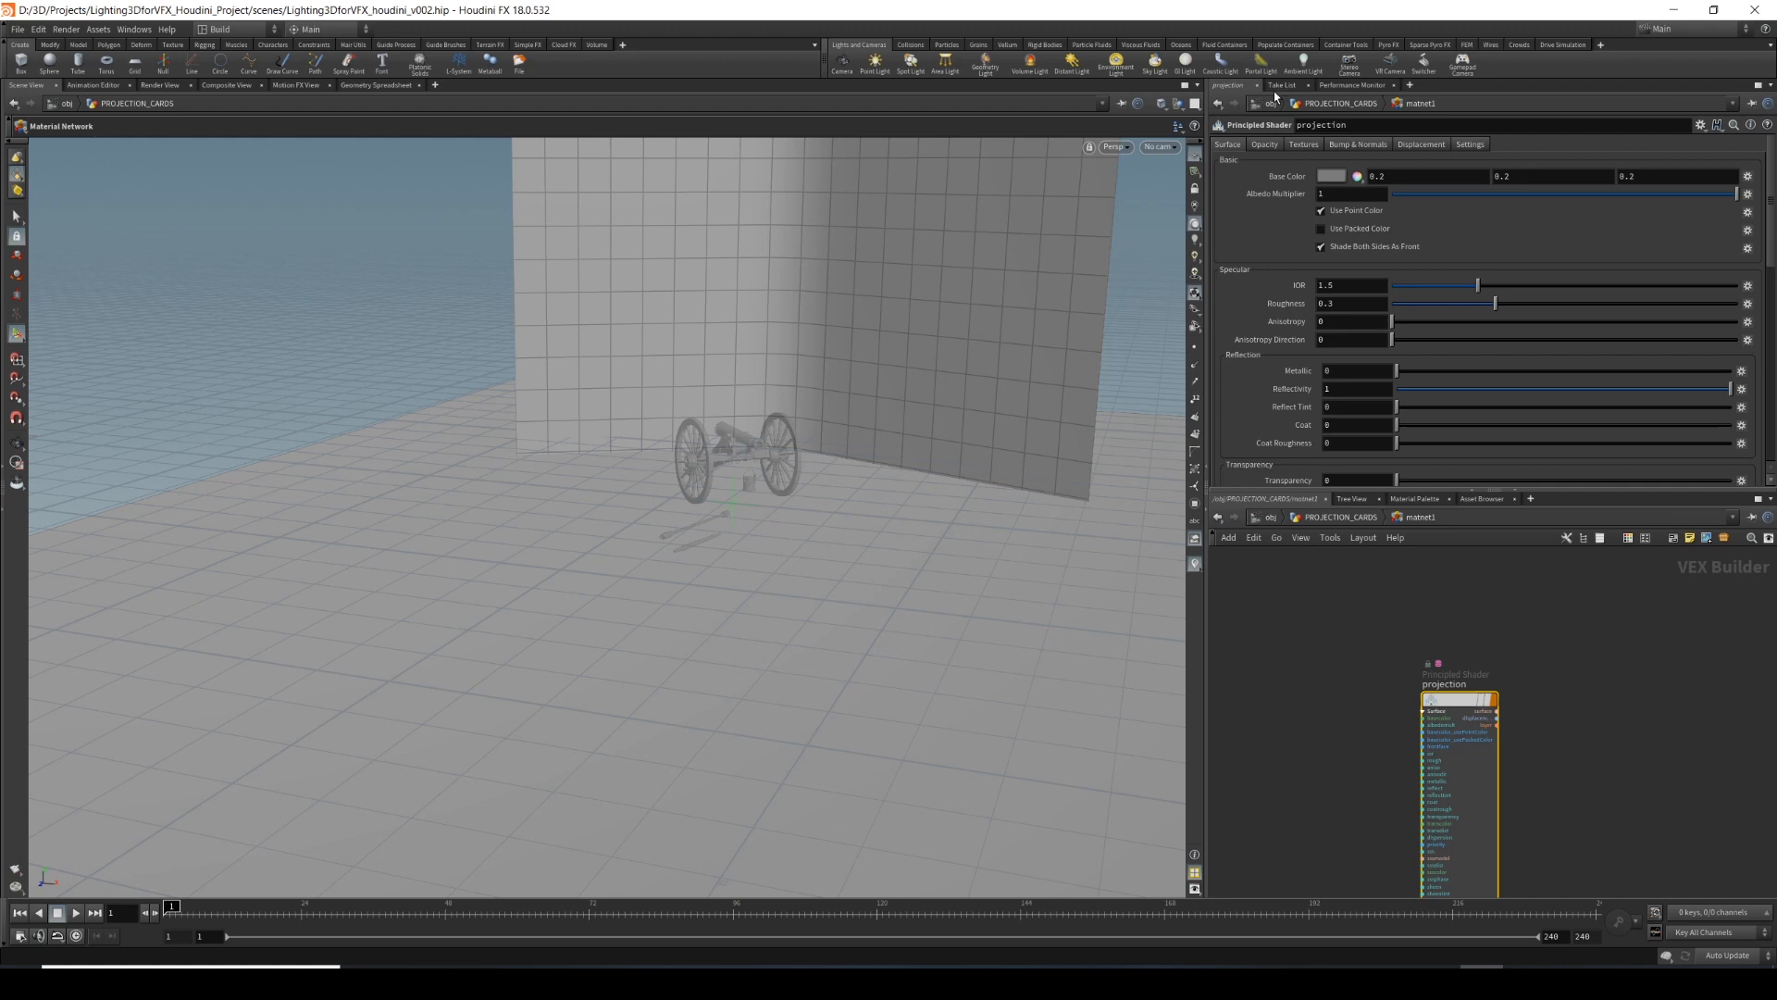
# Make the projection shader's base color black by setting all three channels to 0.
pyautogui.click(1377, 175)
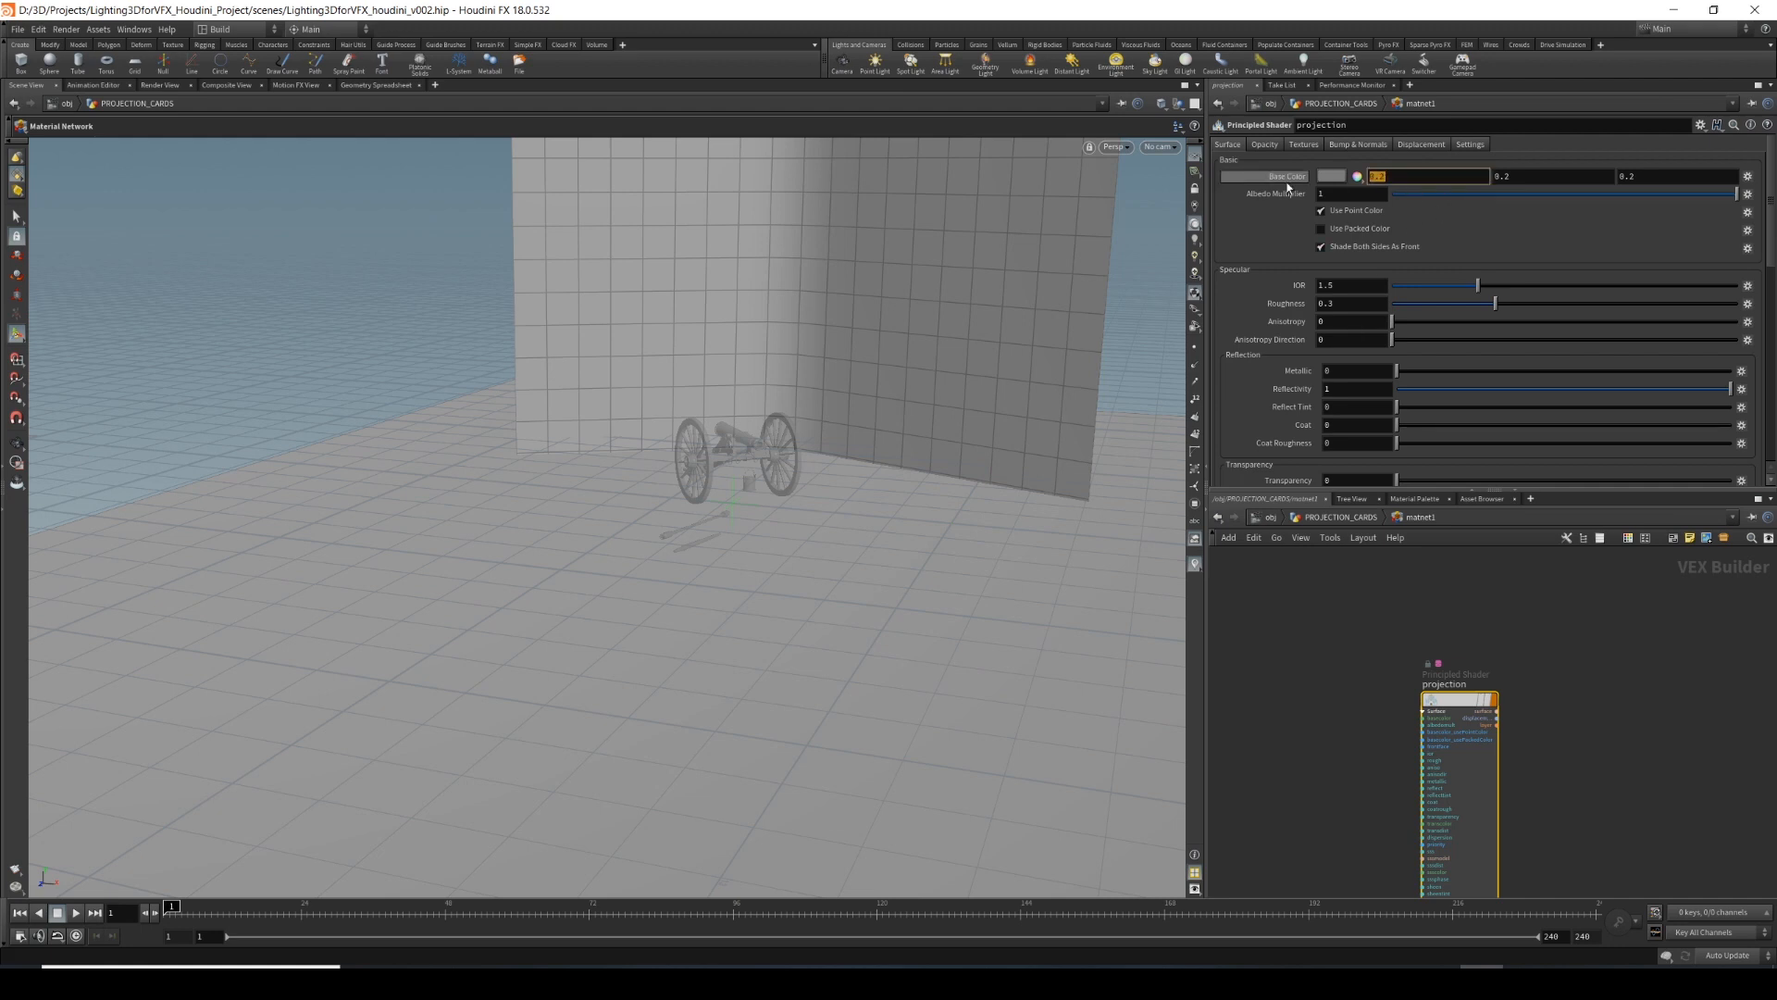
pyautogui.write('0')
pyautogui.press('Tab')
pyautogui.press('Tab')
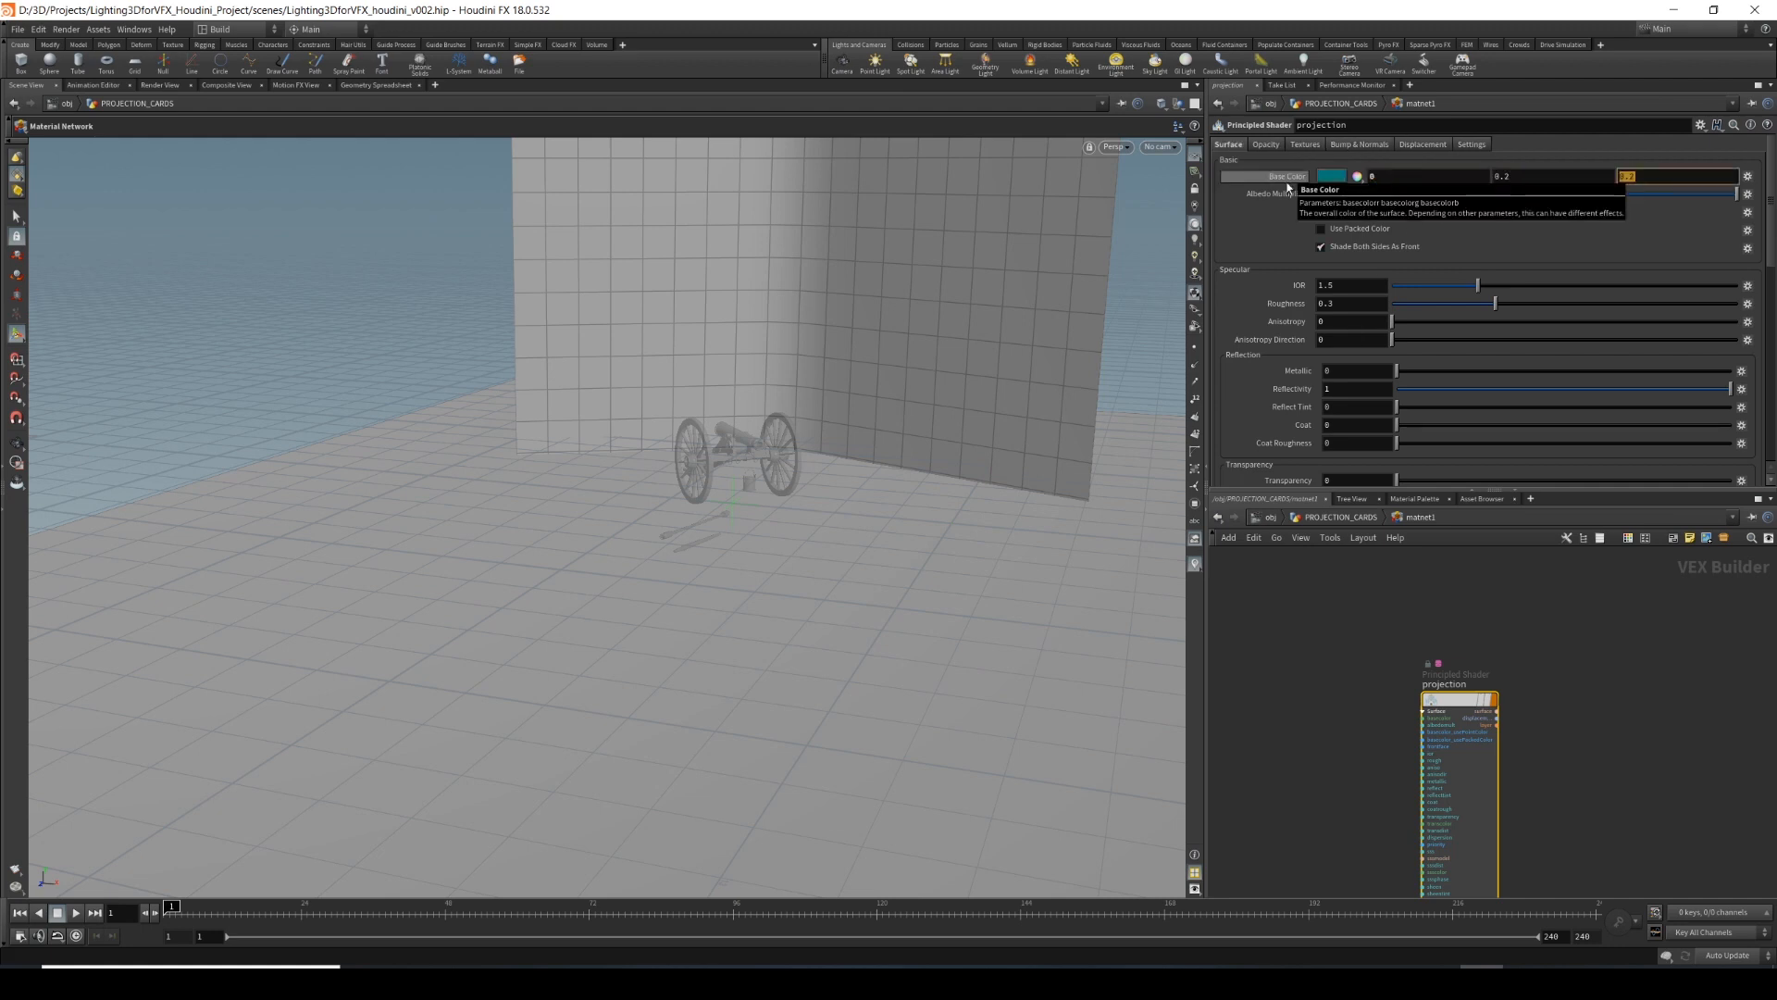
pyautogui.hotkey('shift', 'Tab')
pyautogui.write('0')
pyautogui.press('Tab')
pyautogui.write('0')
pyautogui.press('Return')
# Set the projection shader's roughness to 1 and its reflectivity to 0.
pyautogui.click(1334, 304)
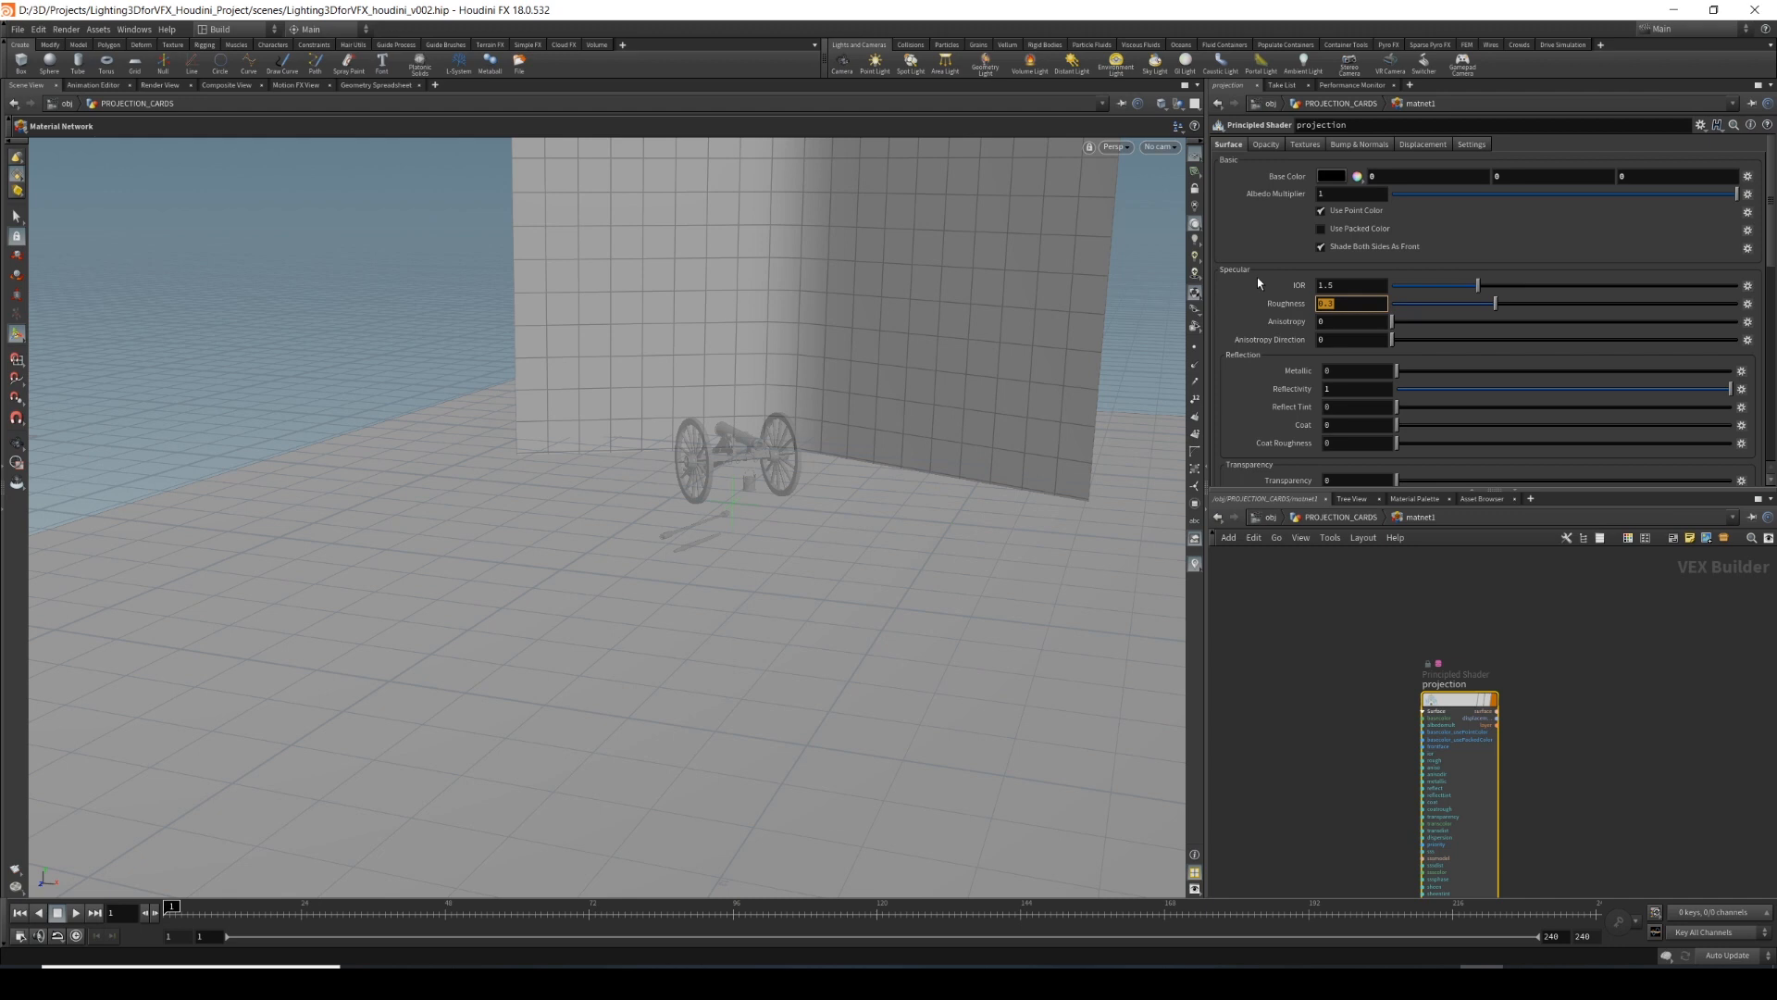
pyautogui.write('1')
pyautogui.press('Return')
pyautogui.click(1357, 389)
pyautogui.write('0')
pyautogui.press('Return')
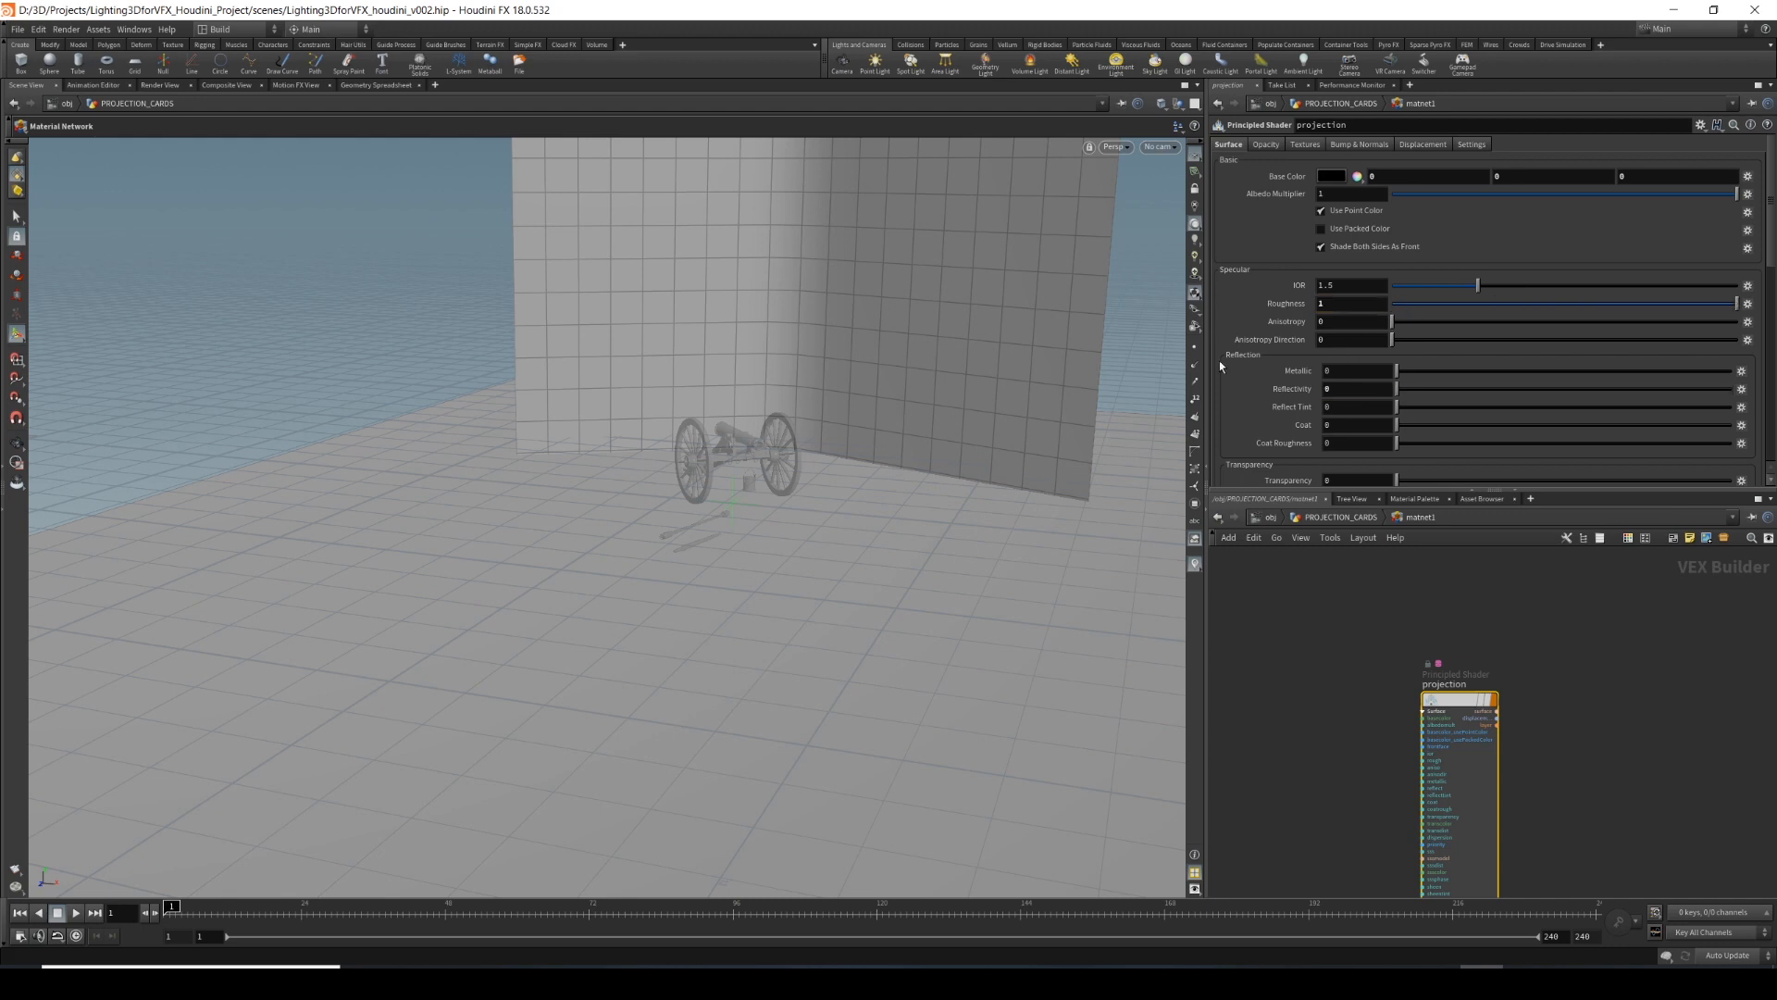
# Make the projection shader's emission color white by setting all three channels to 1.
pyautogui.scroll(-10, 1268, 380)
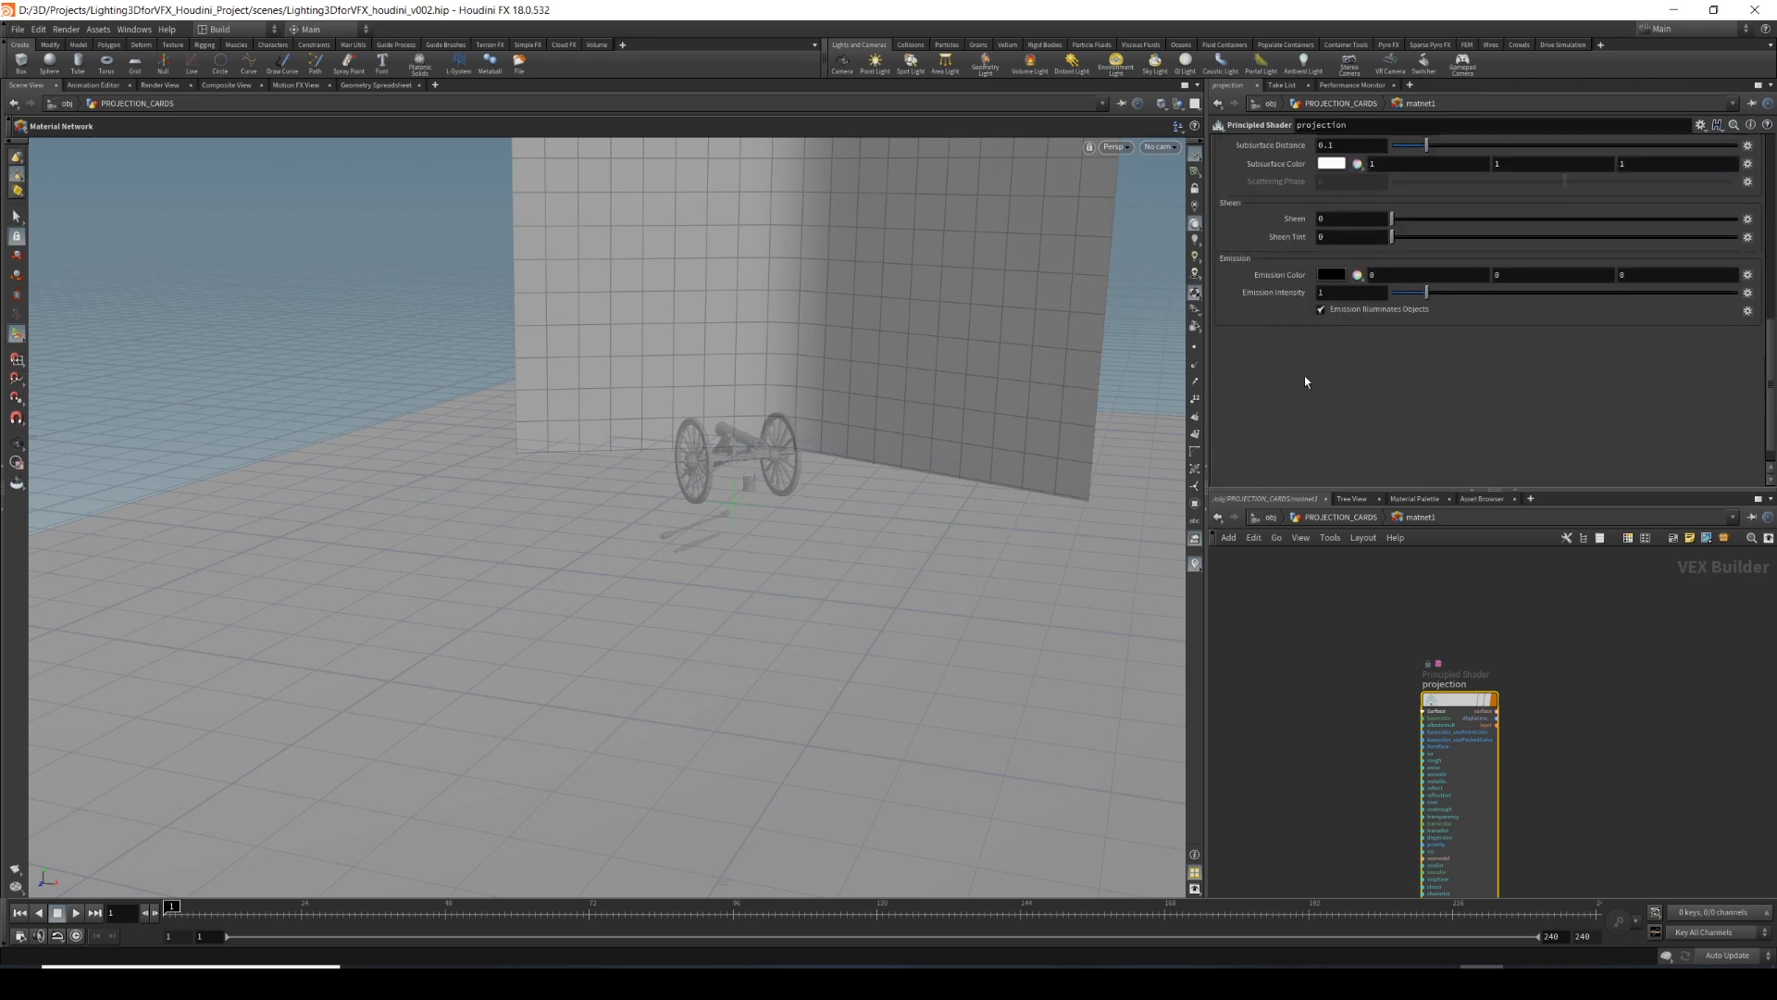
pyautogui.click(1434, 274)
pyautogui.write('1')
pyautogui.press('Tab')
pyautogui.write('1')
pyautogui.press('Tab')
pyautogui.write('1')
pyautogui.press('Return')
pyautogui.scroll(5, 1286, 278)
pyautogui.scroll(3, 1251, 269)
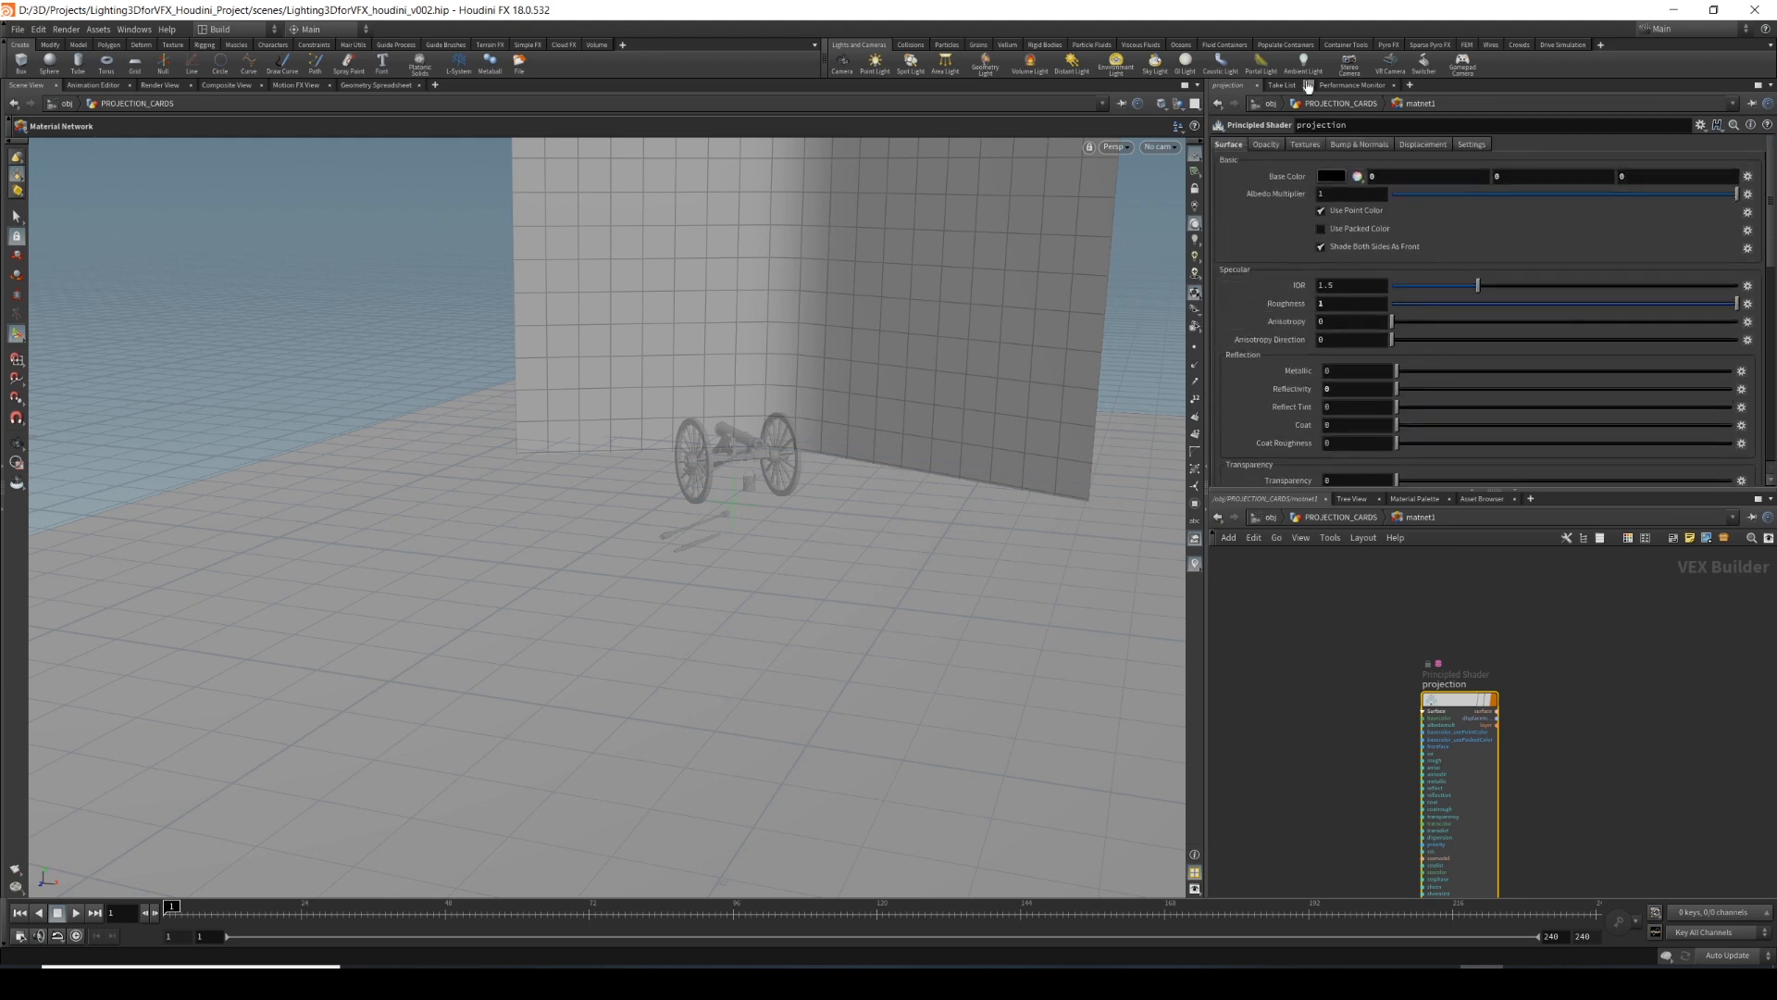
pyautogui.click(1305, 145)
pyautogui.scroll(-5, 1305, 222)
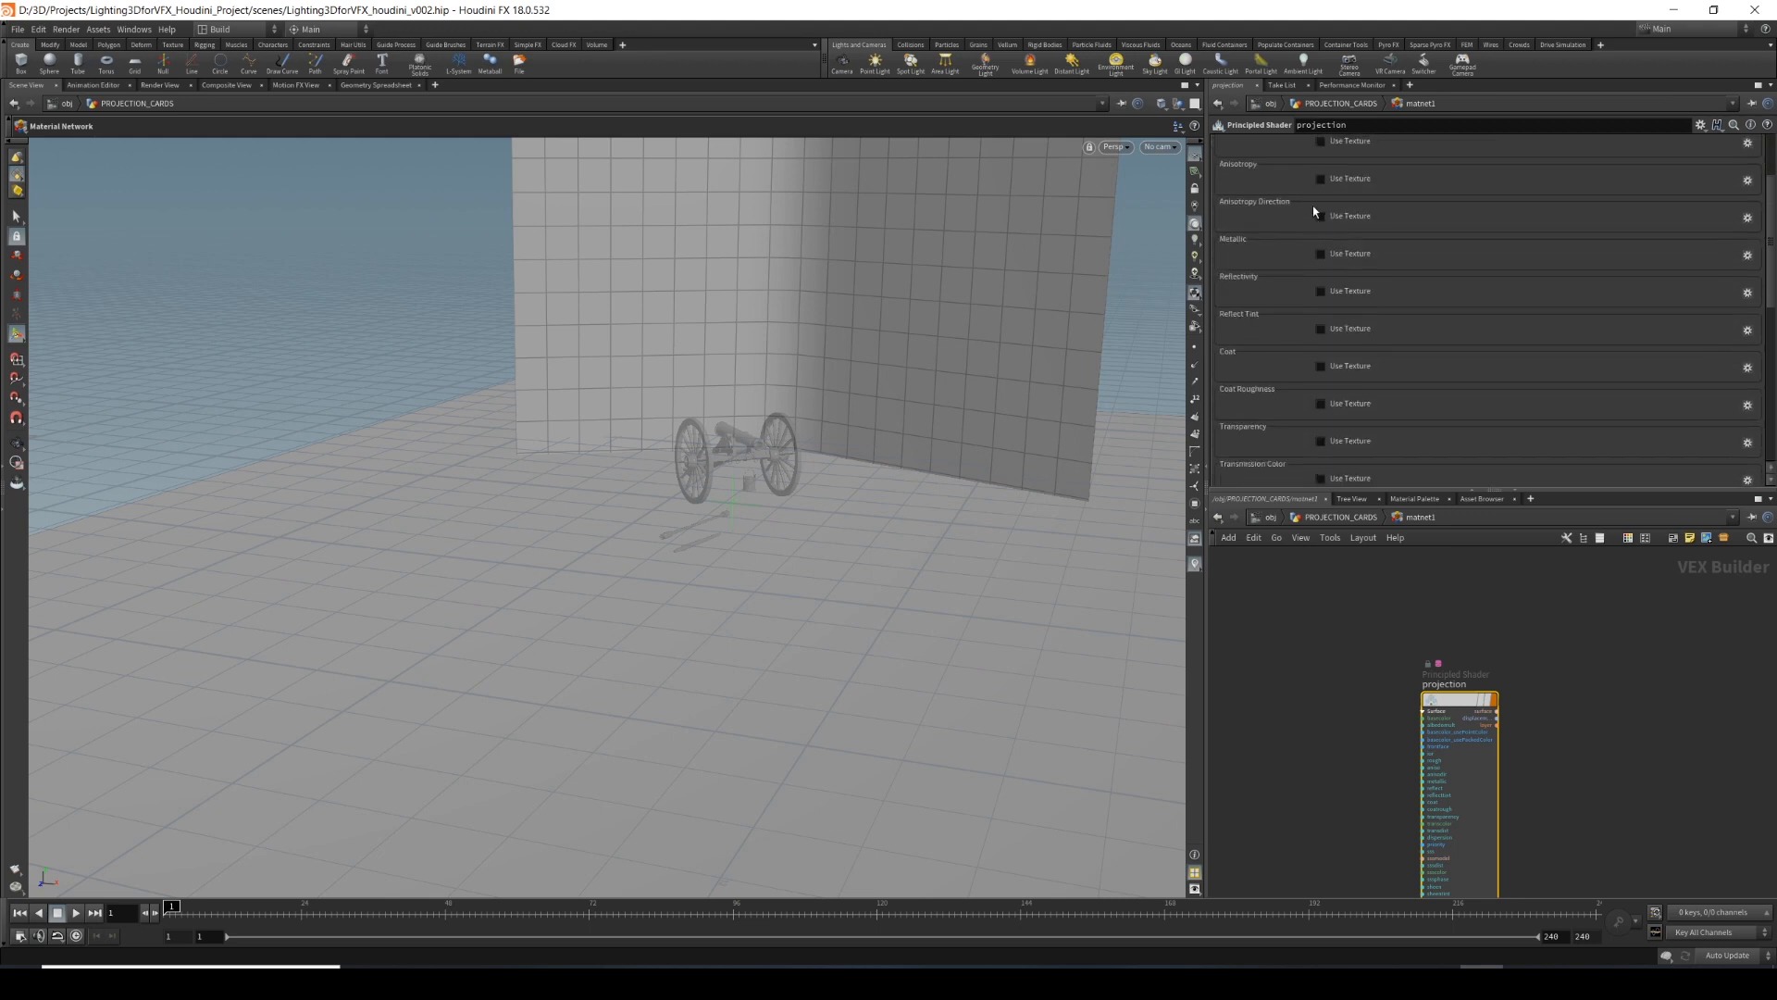
pyautogui.scroll(5, 1289, 231)
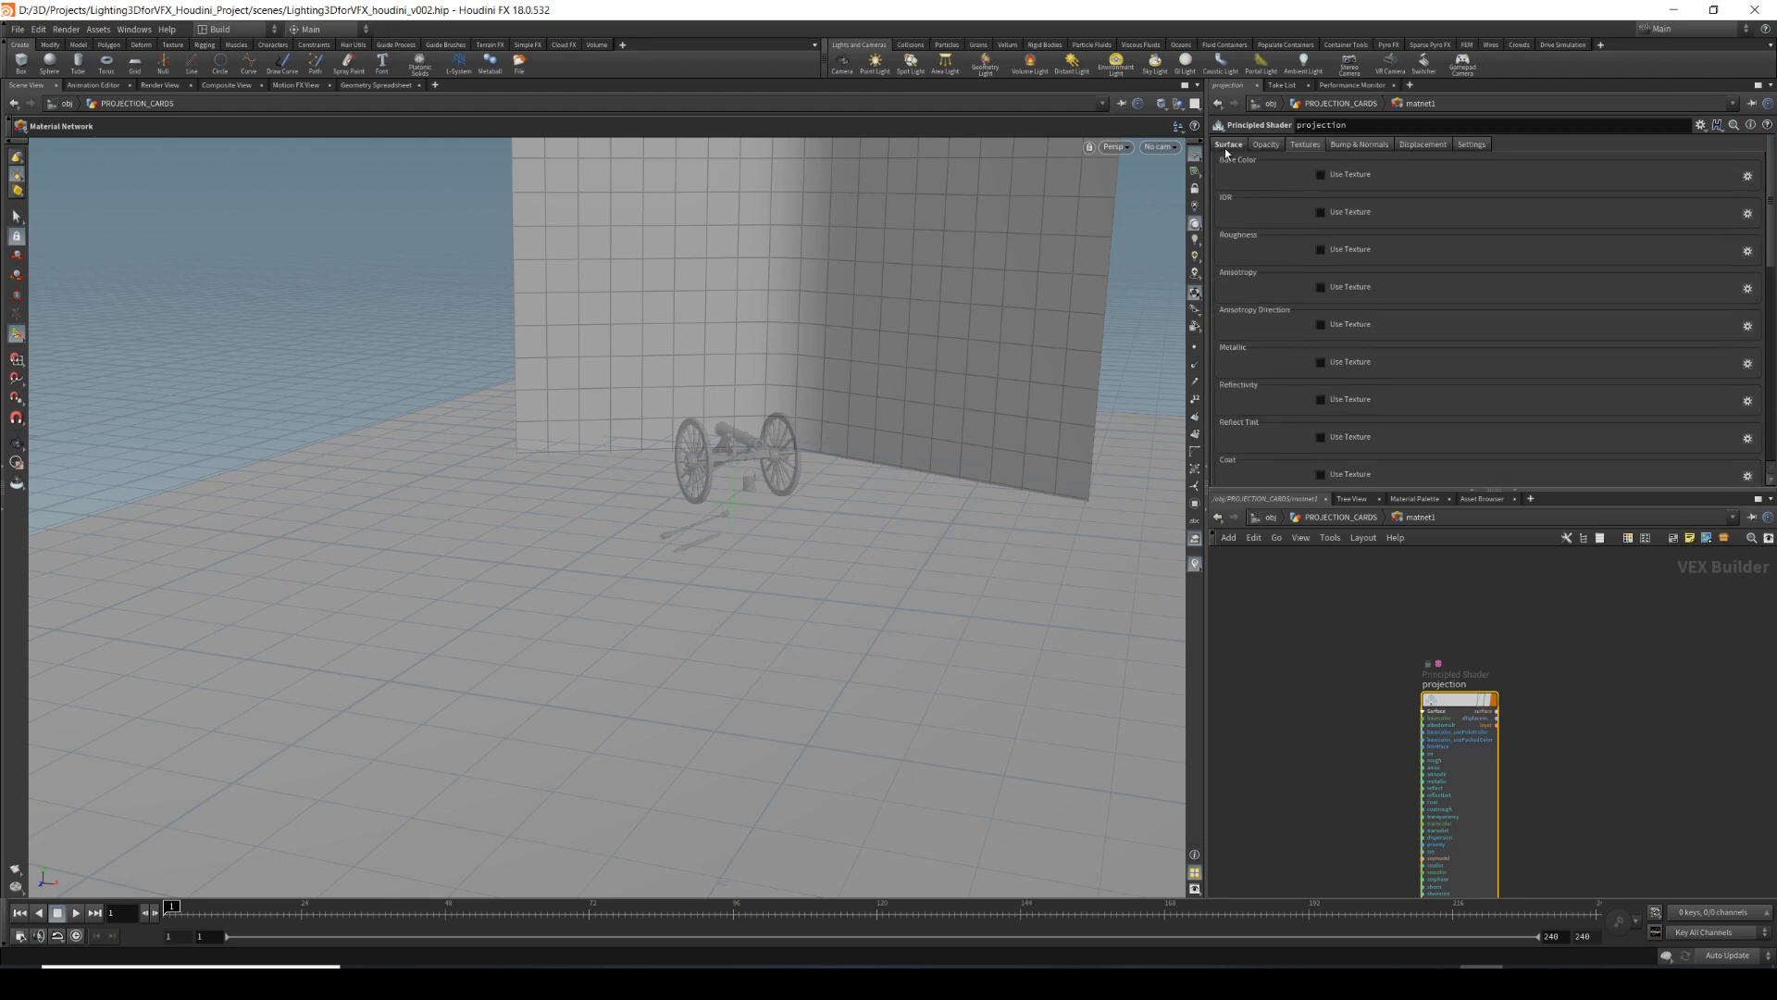
pyautogui.click(1227, 148)
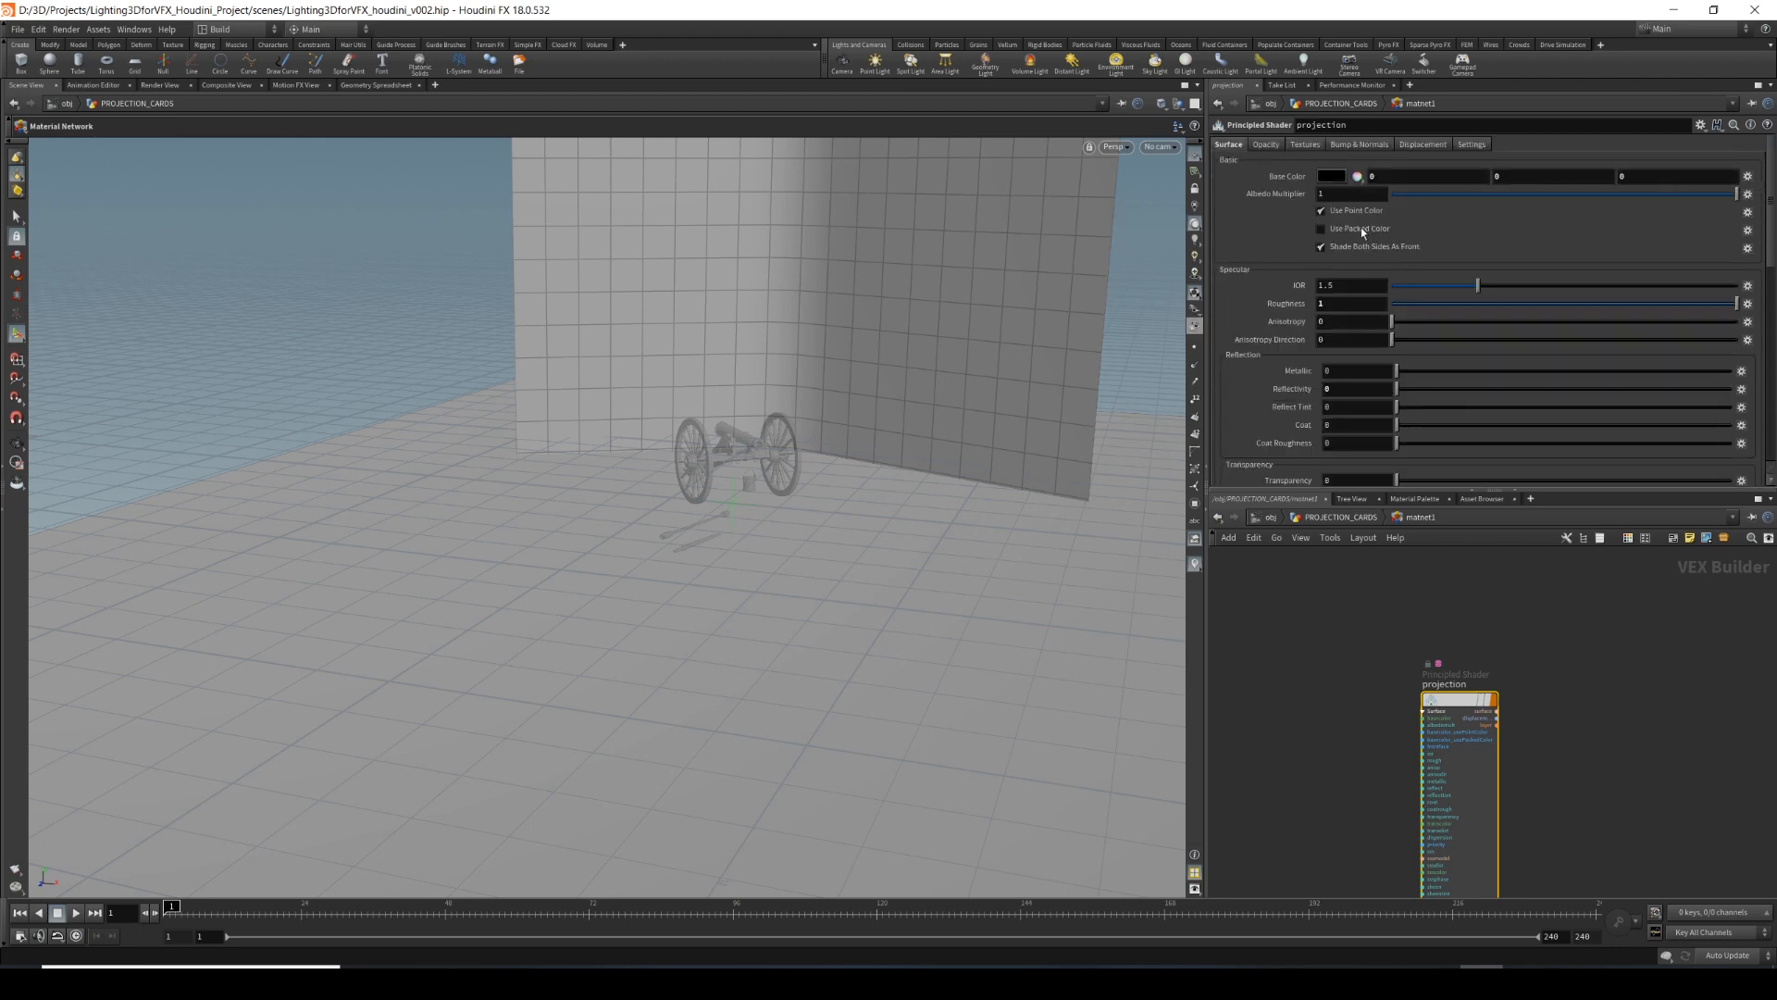
pyautogui.click(1305, 145)
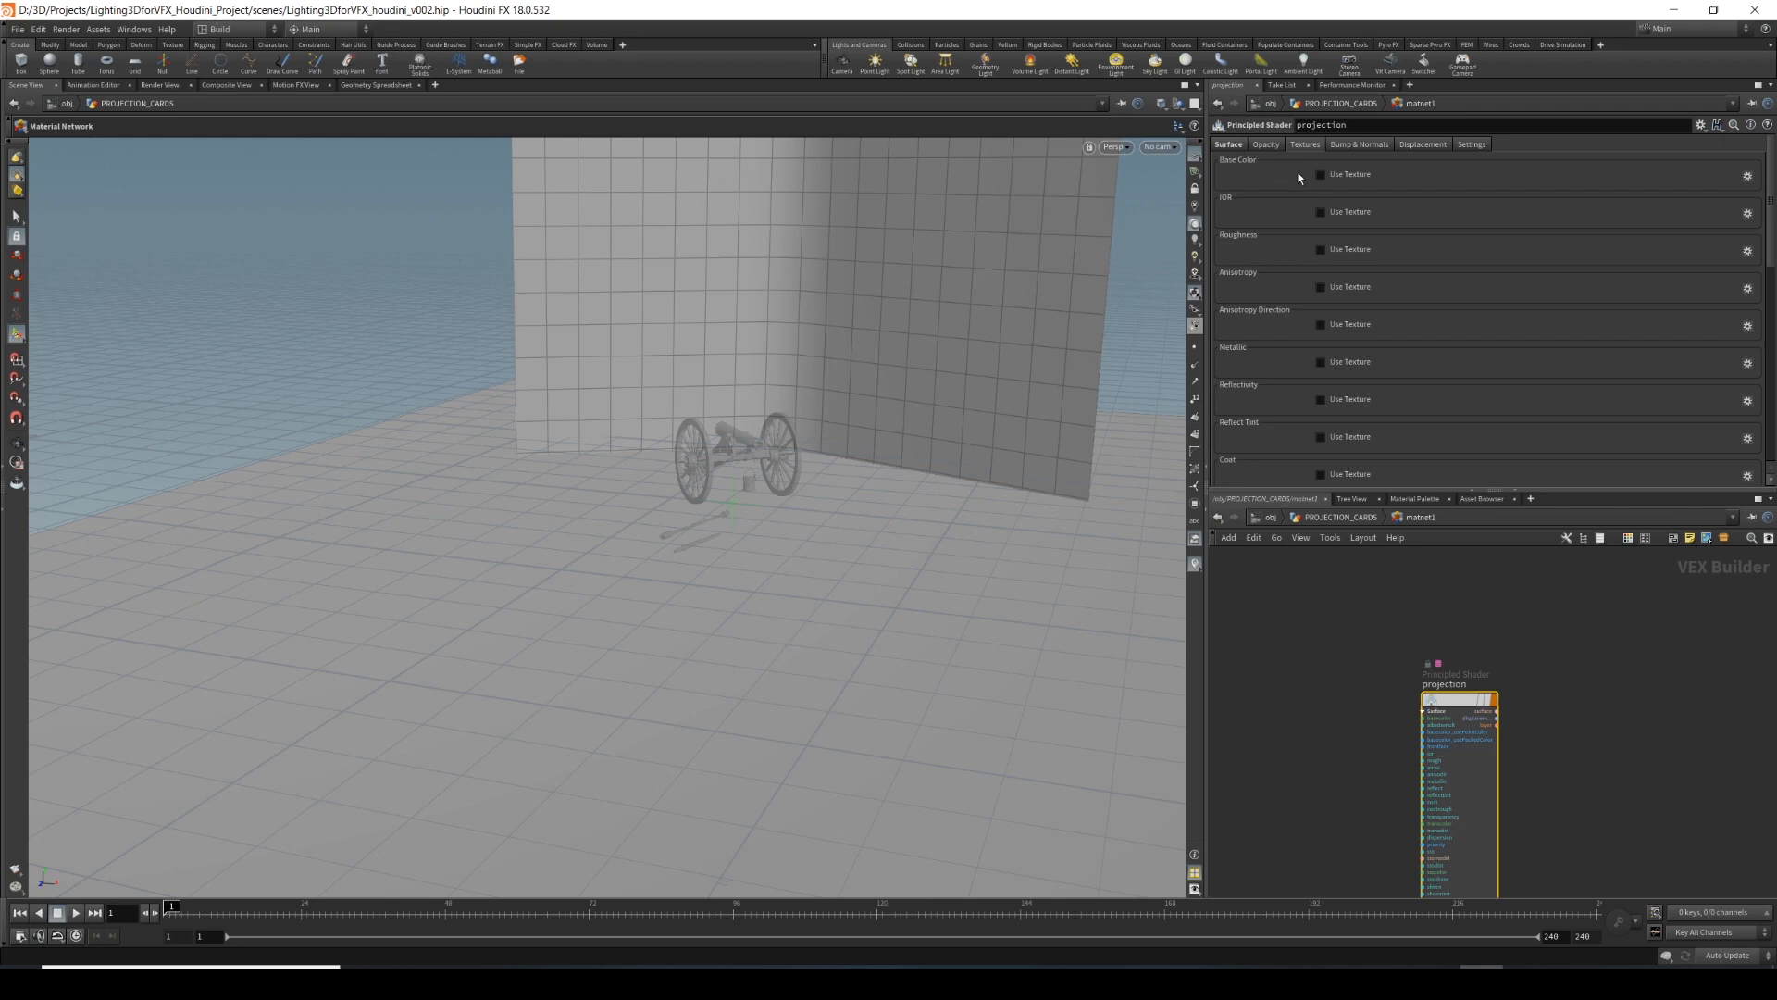
pyautogui.click(1228, 145)
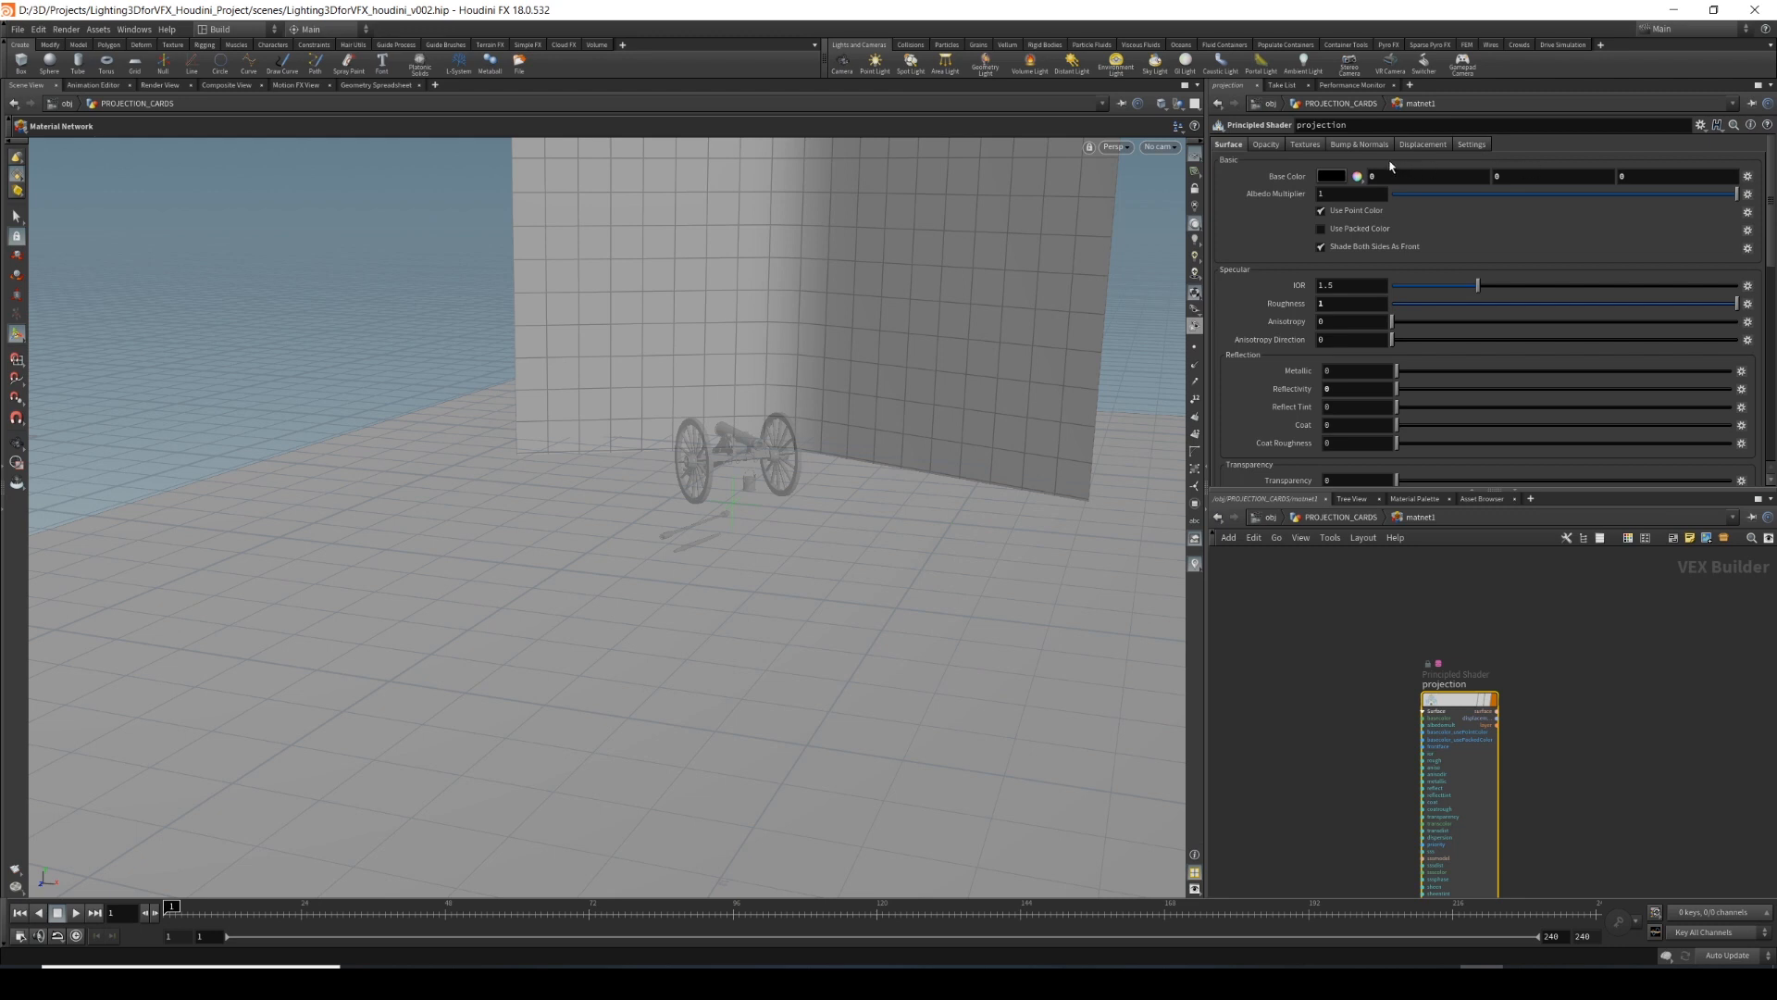
# Enable a texture for the projection shader's emission and load the Soliders_Plate.$F.tif image sequence into it.
pyautogui.click(1305, 144)
pyautogui.scroll(-5, 1283, 326)
pyautogui.scroll(-3, 1288, 361)
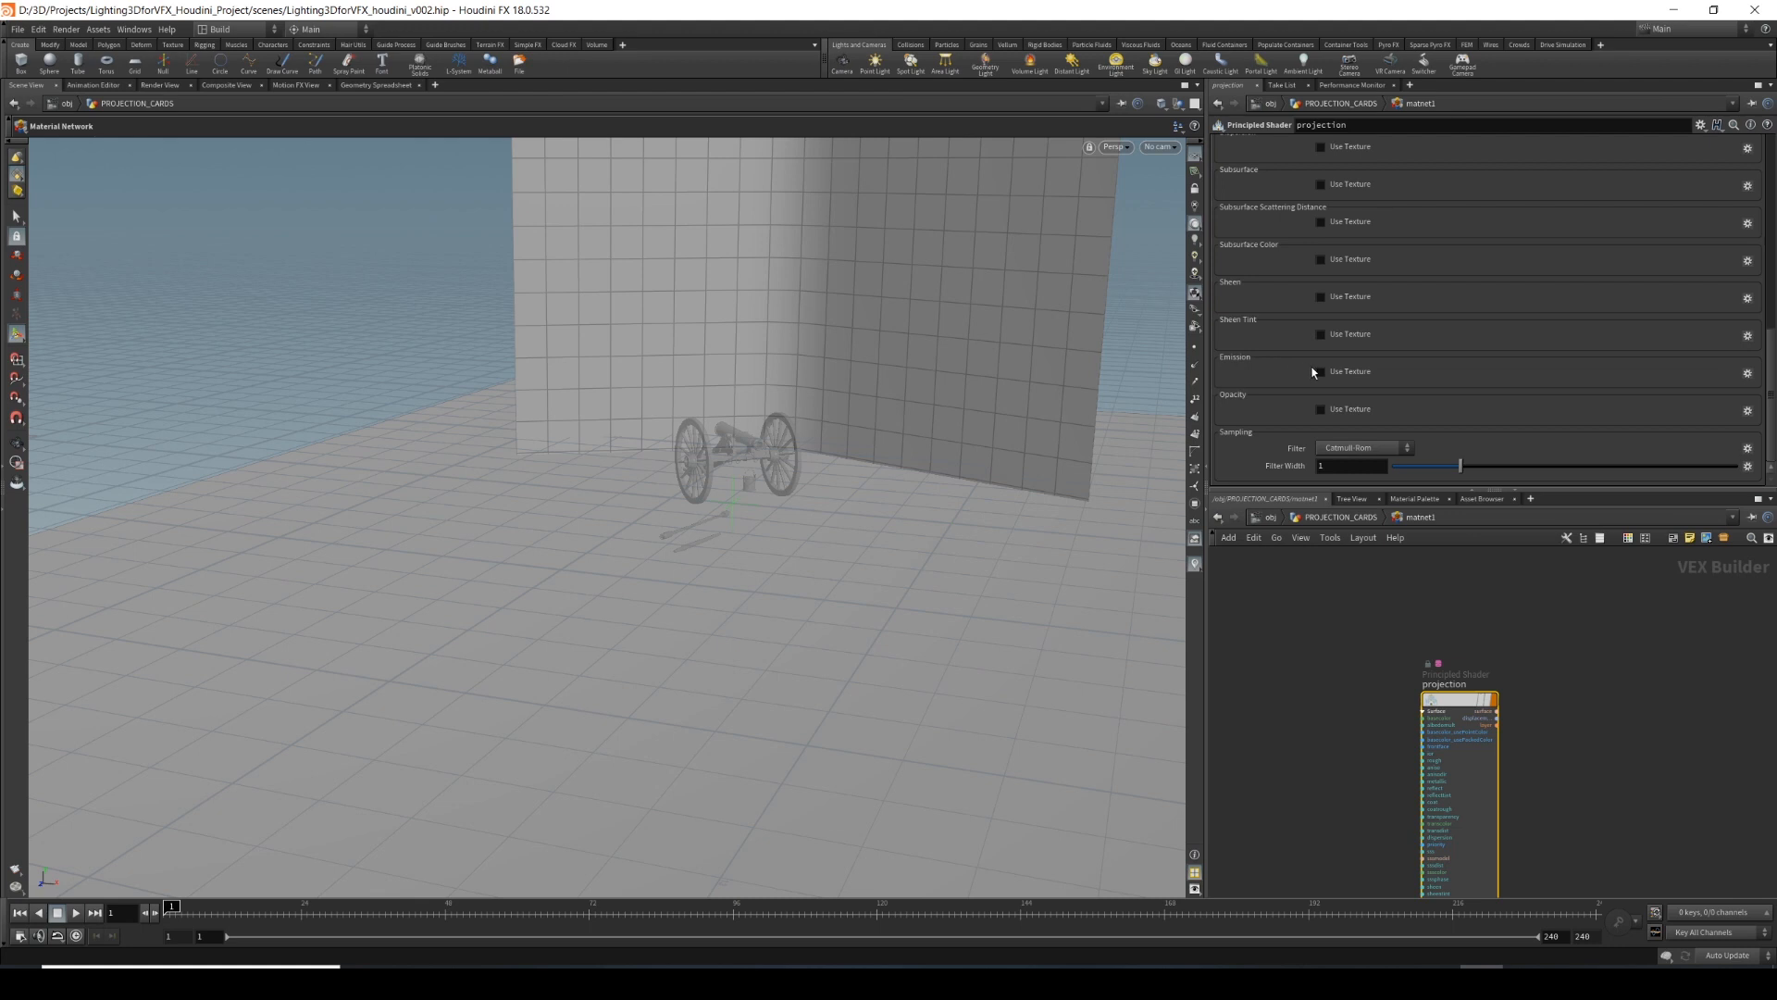
pyautogui.click(1329, 373)
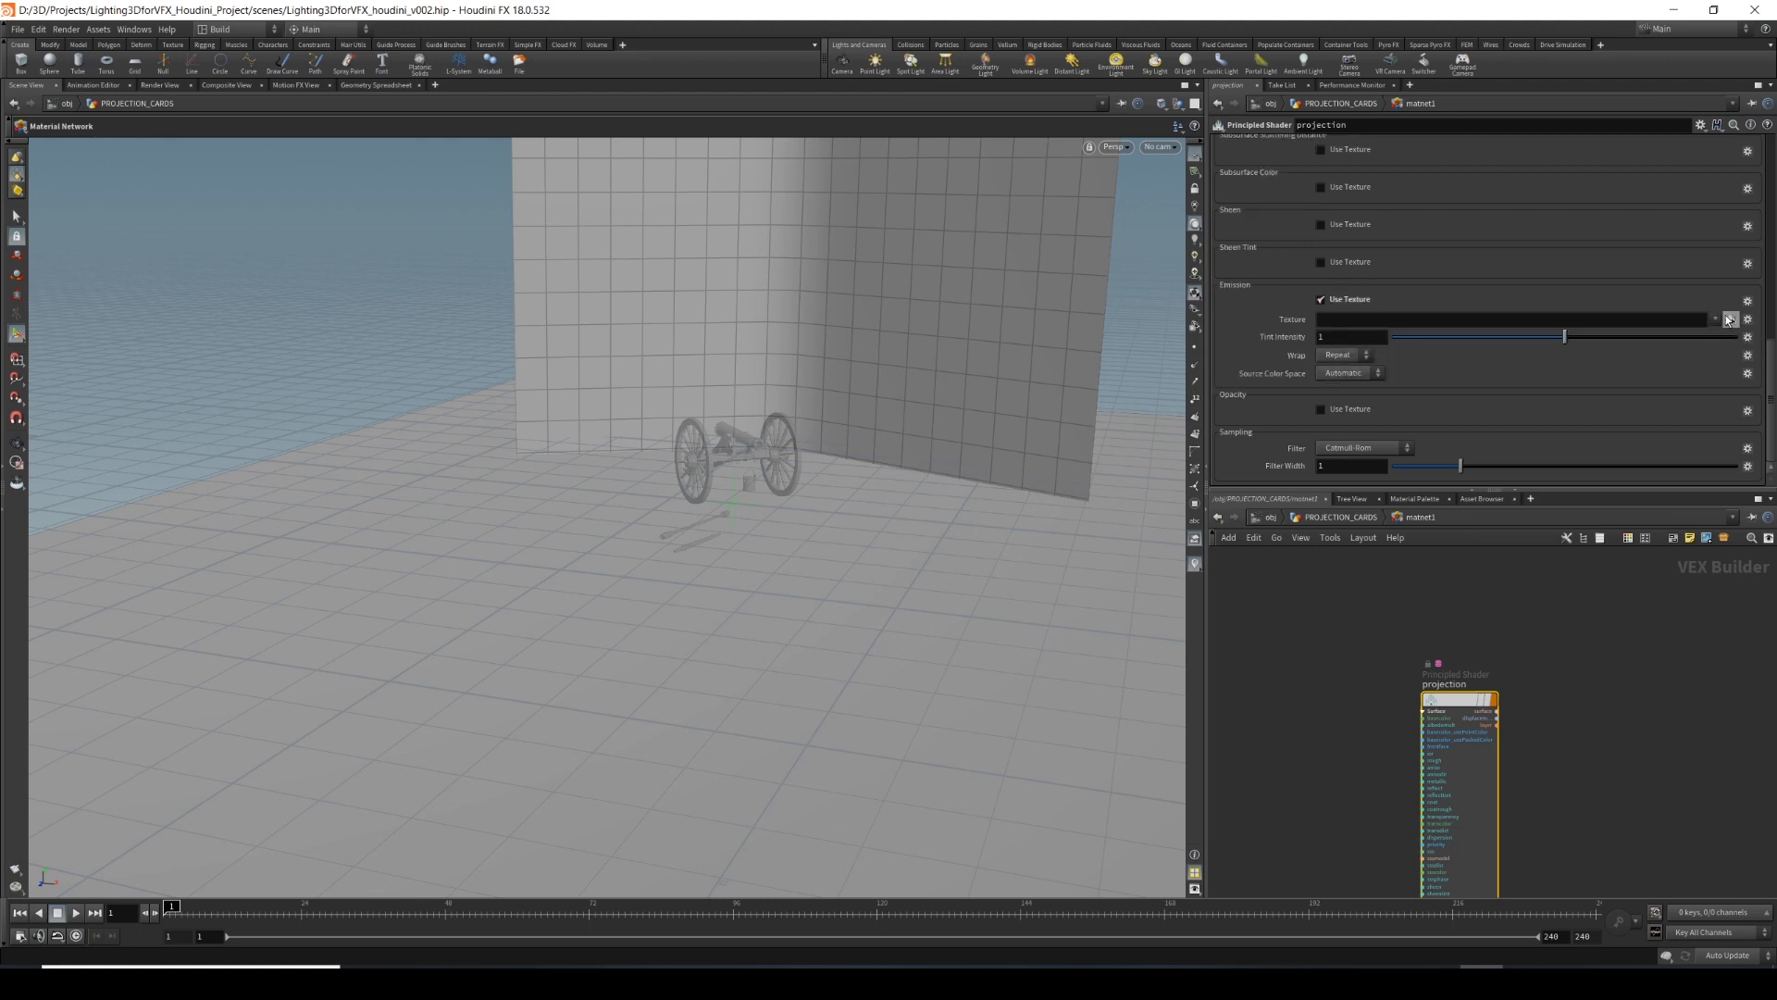
pyautogui.click(1729, 319)
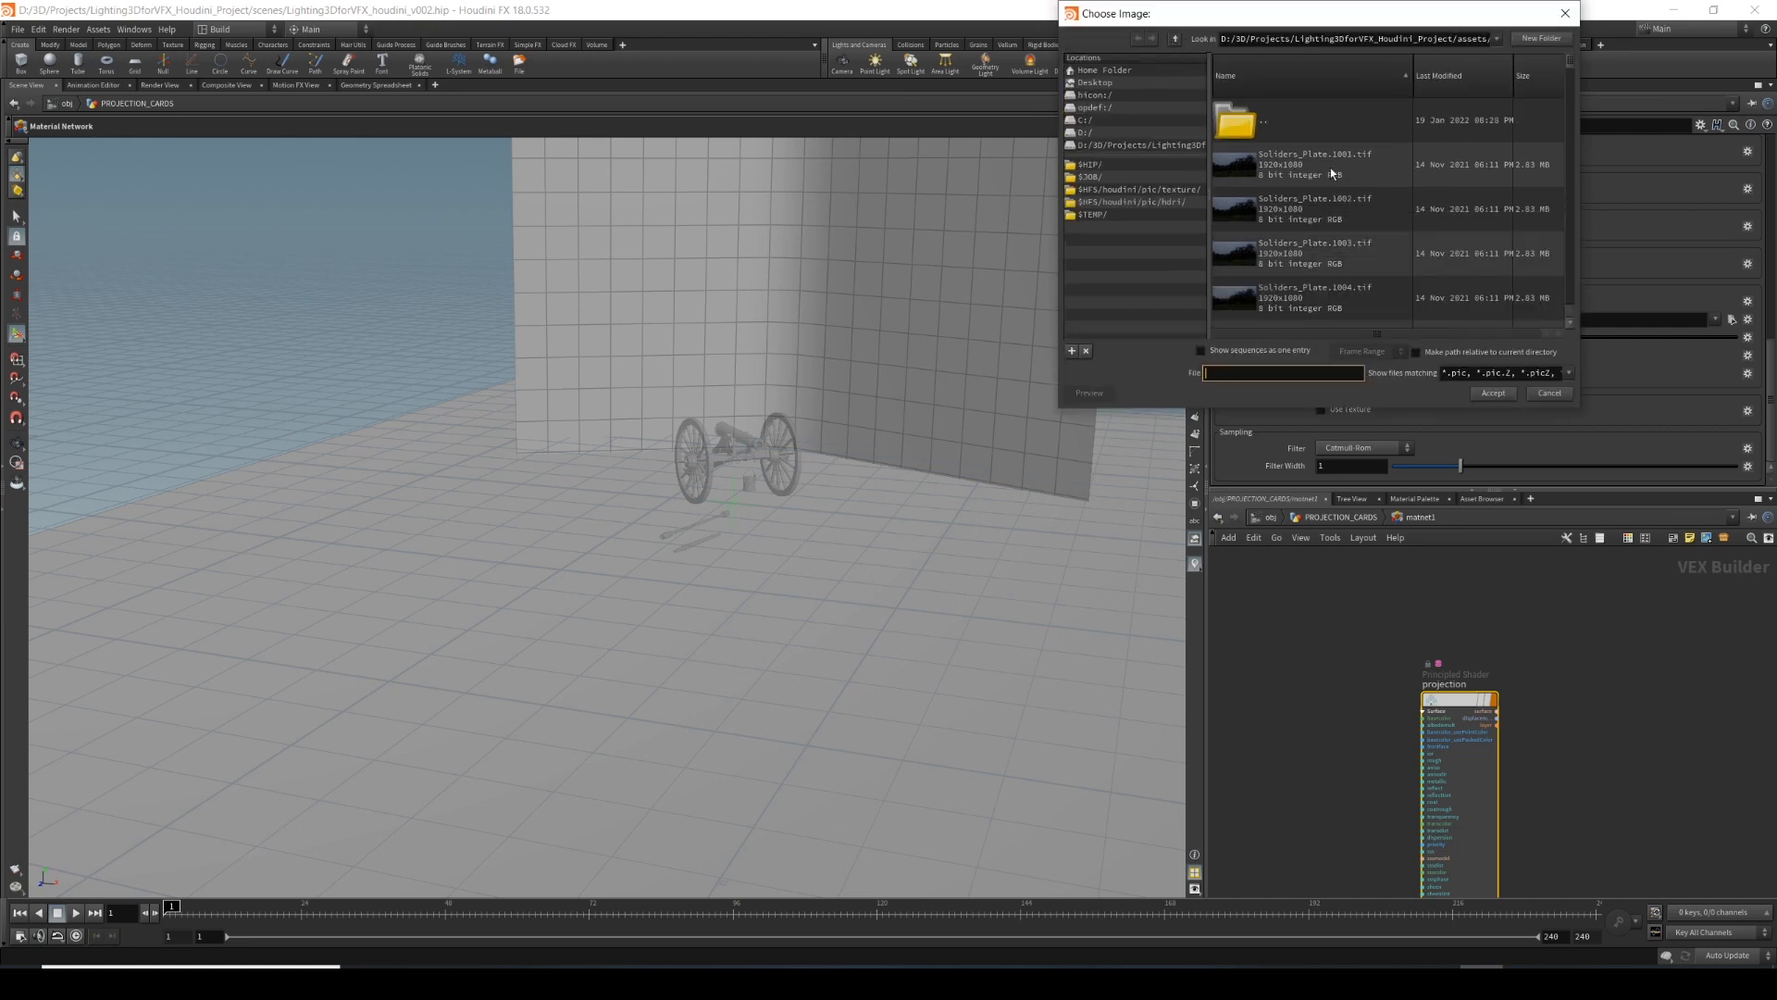
pyautogui.click(1240, 350)
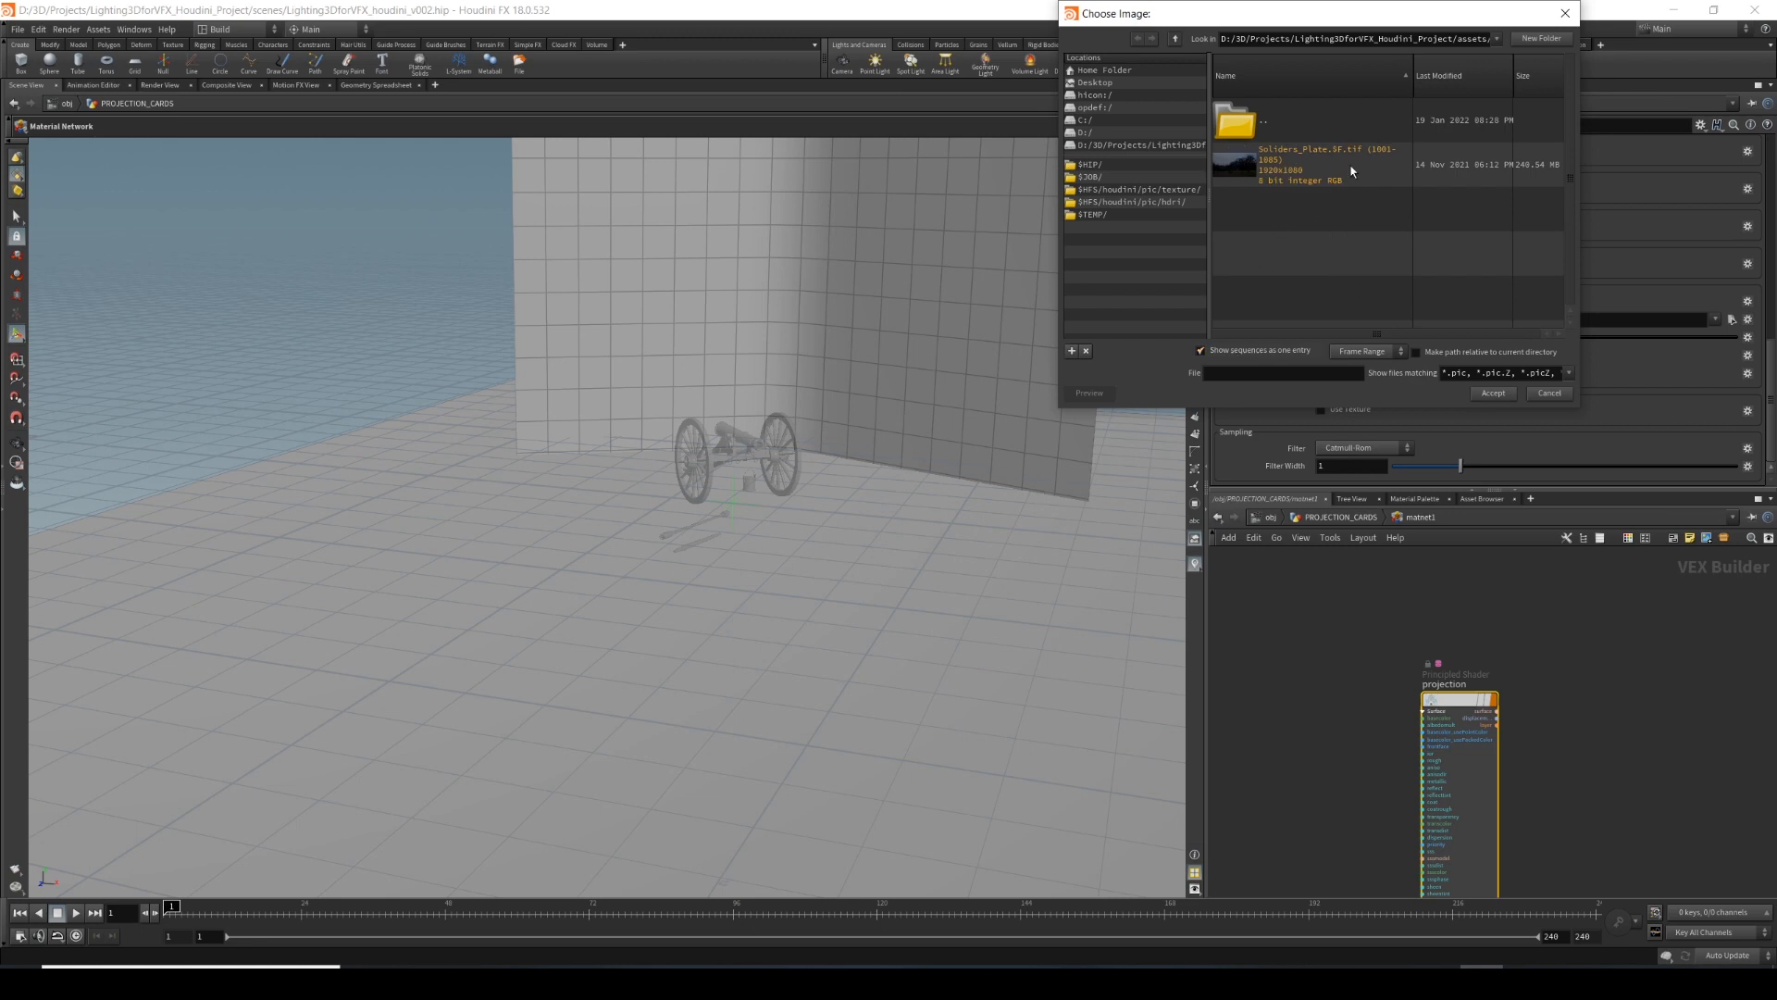
pyautogui.click(1352, 171)
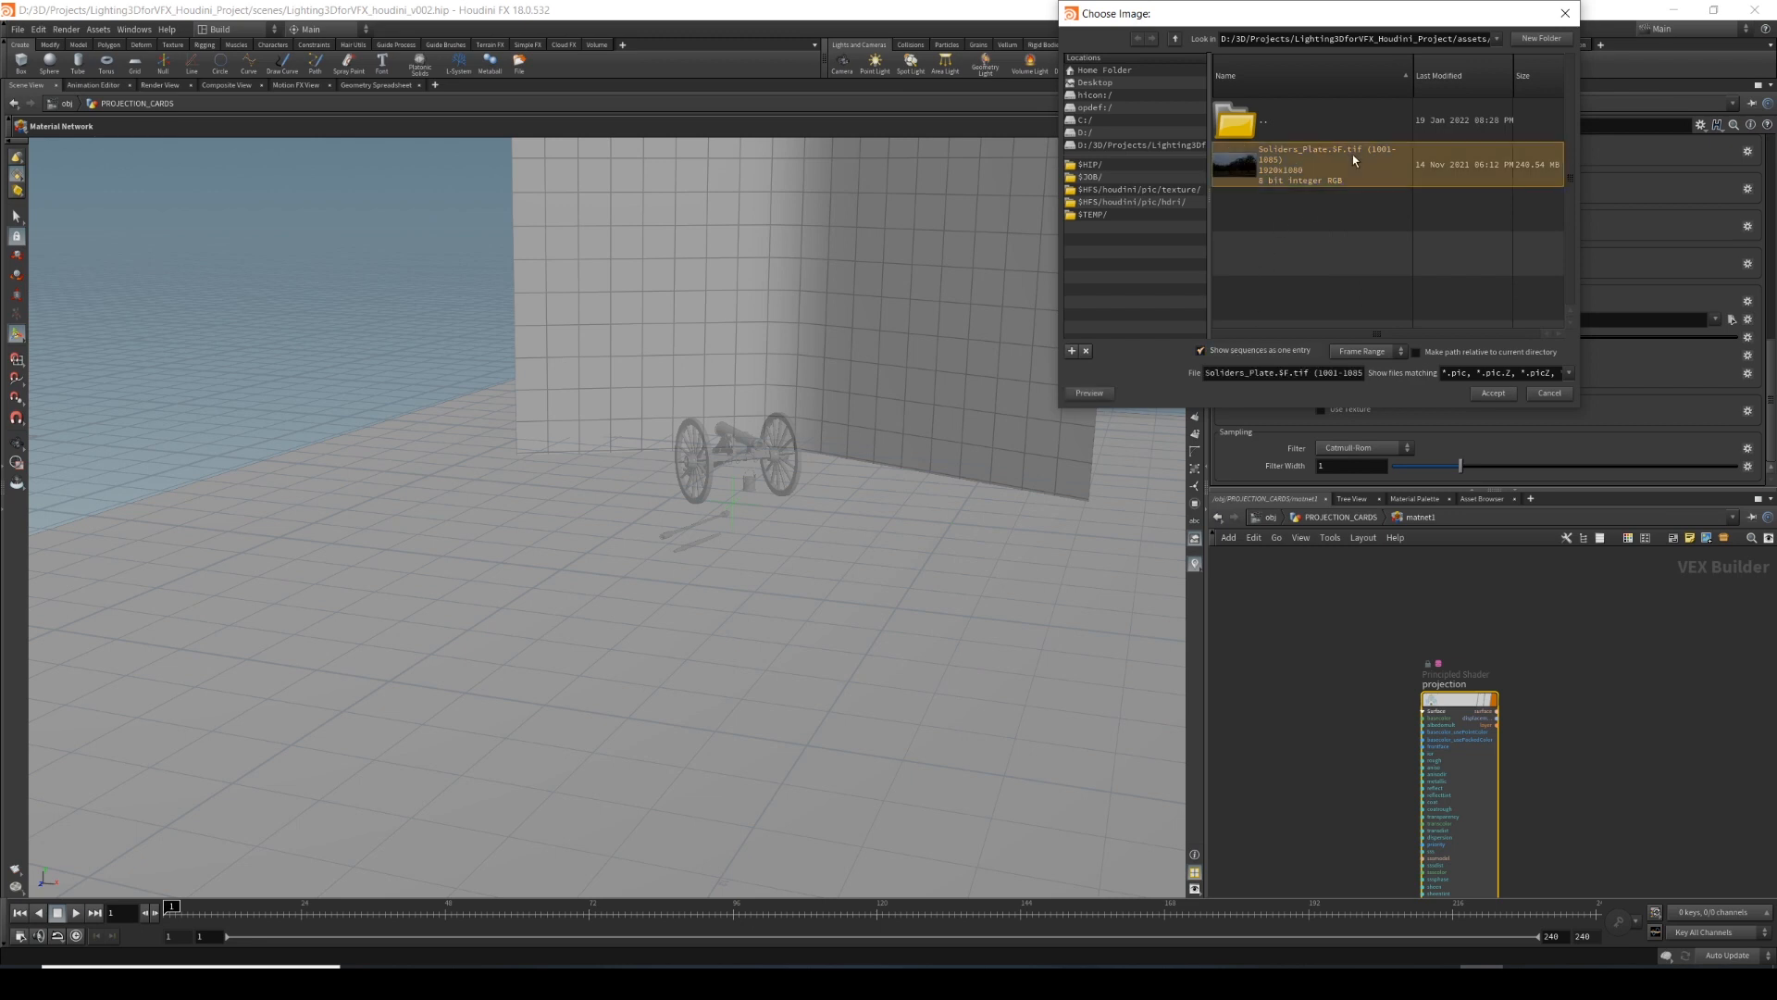
pyautogui.click(1492, 393)
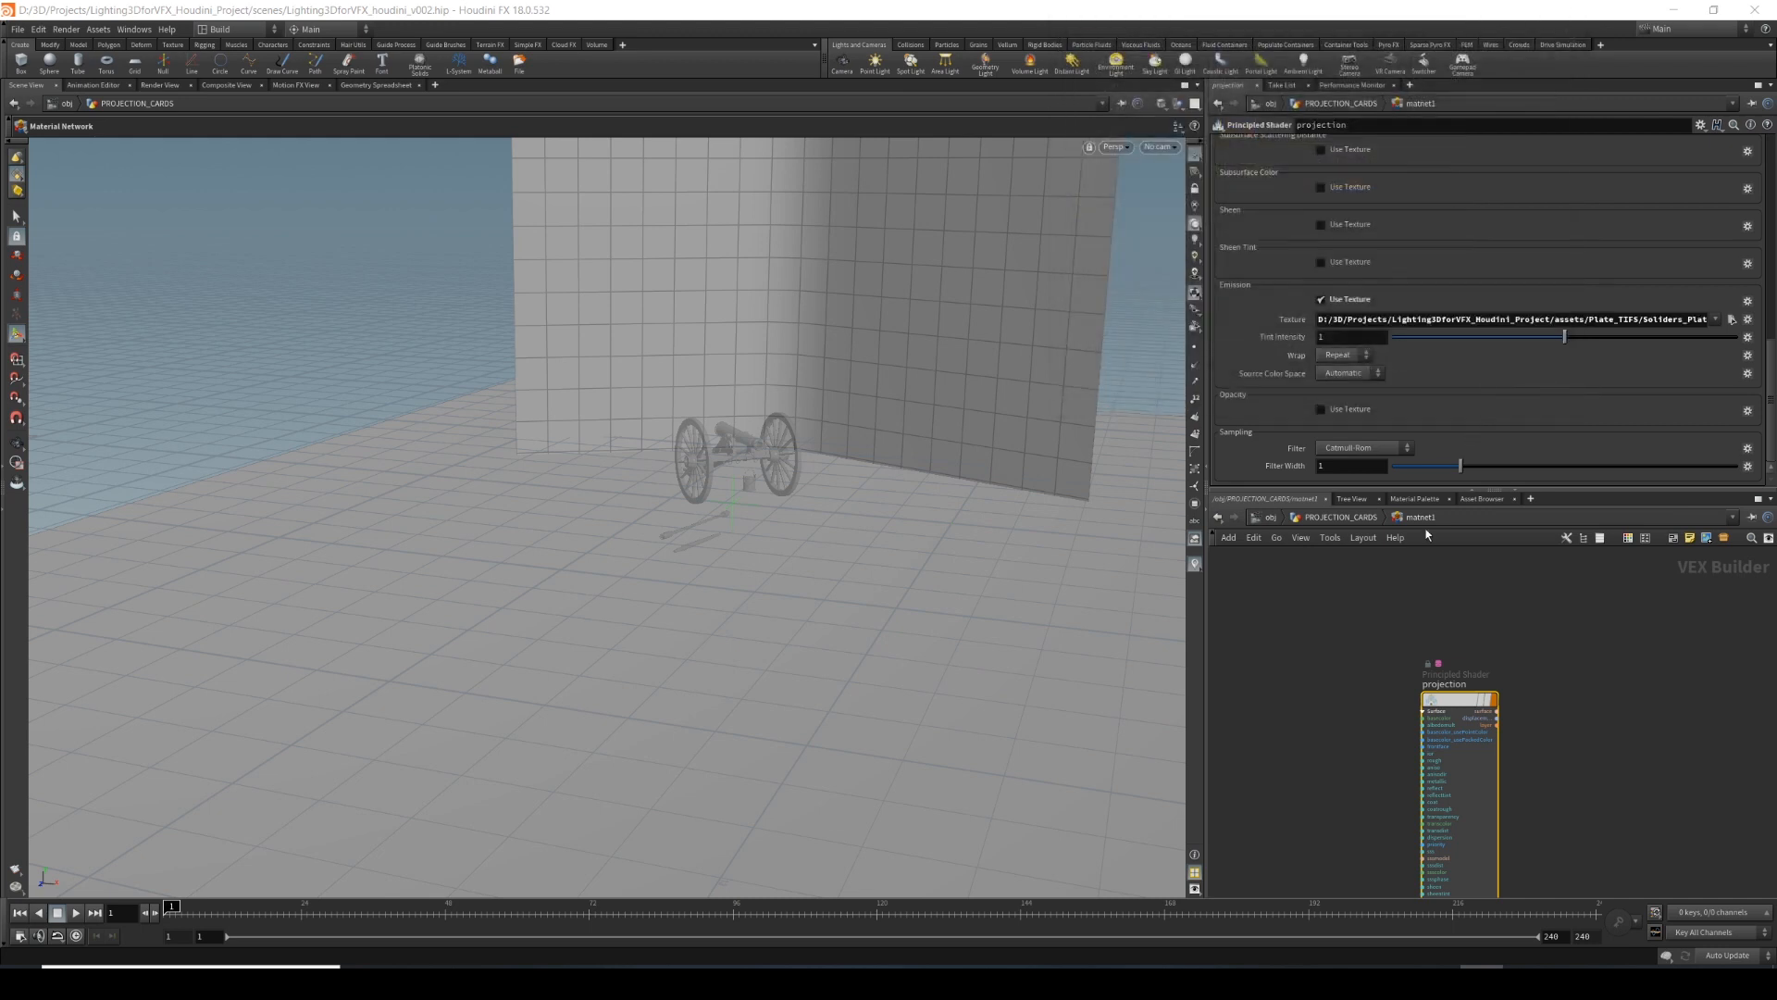
# Try replacing the $F frame variable in the emission texture path with the %(UDIM)d token.
pyautogui.click(1694, 319)
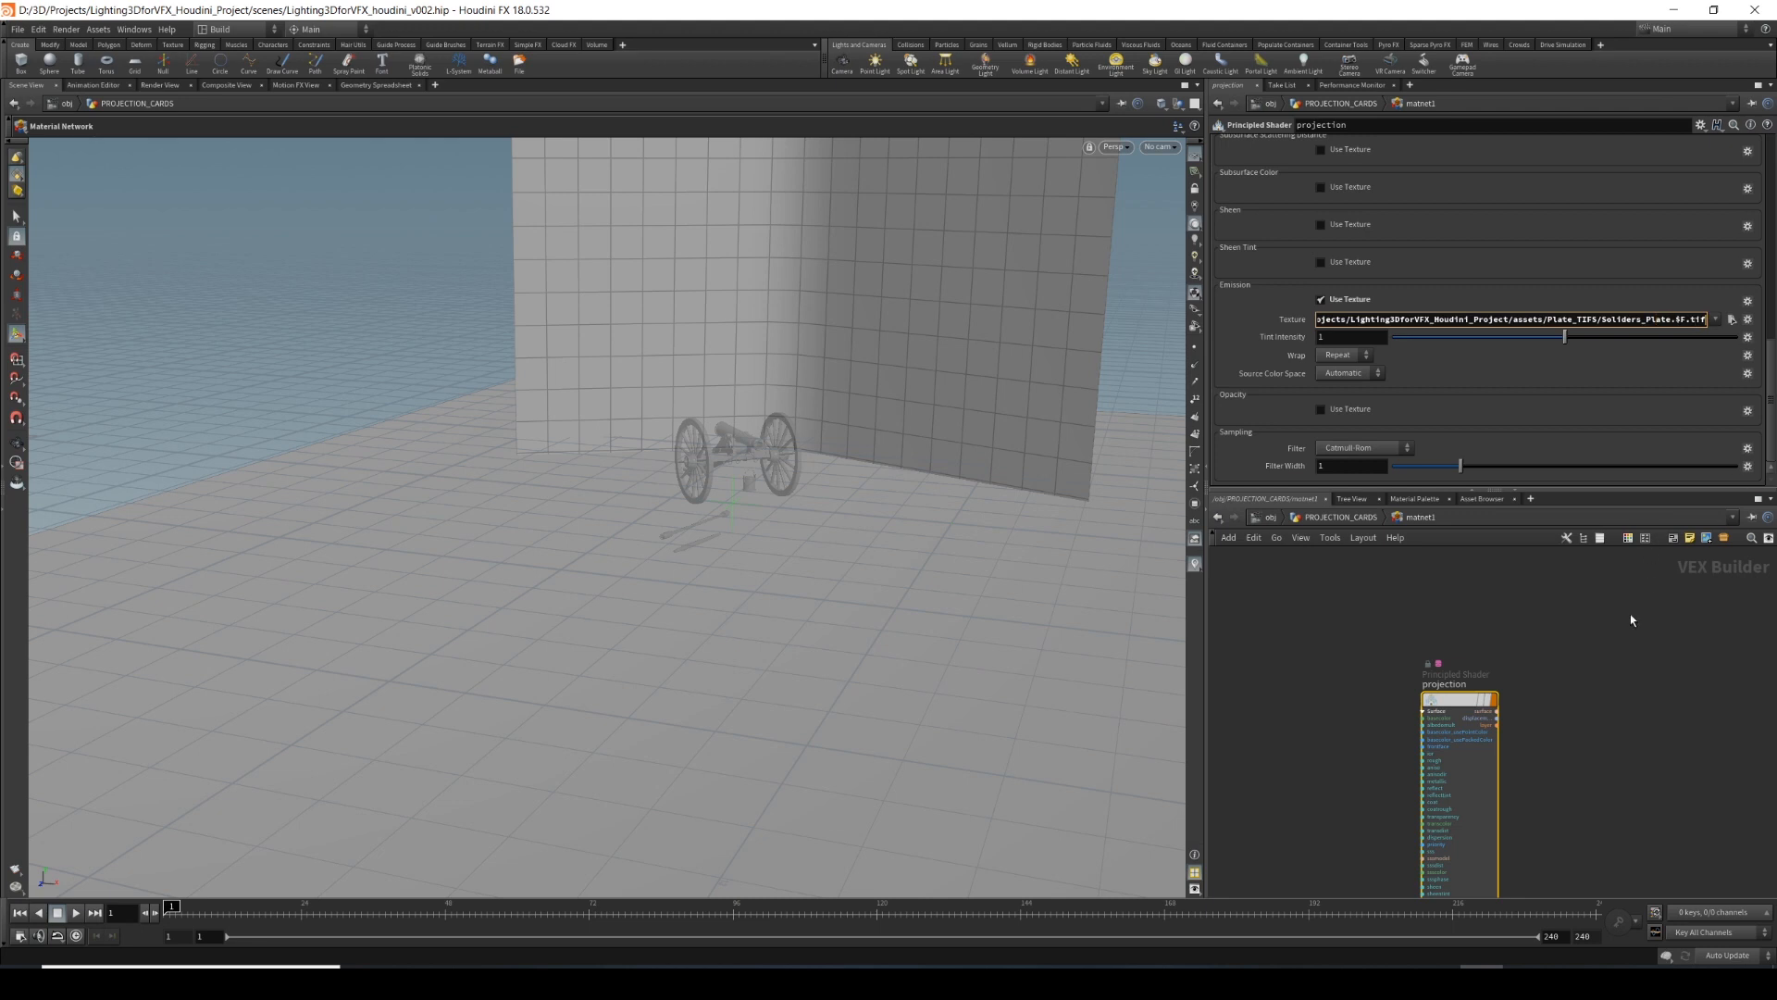
pyautogui.scroll(-2, 1620, 655)
pyautogui.moveTo(1593, 656); pyautogui.dragTo(1580, 598, button='middle')
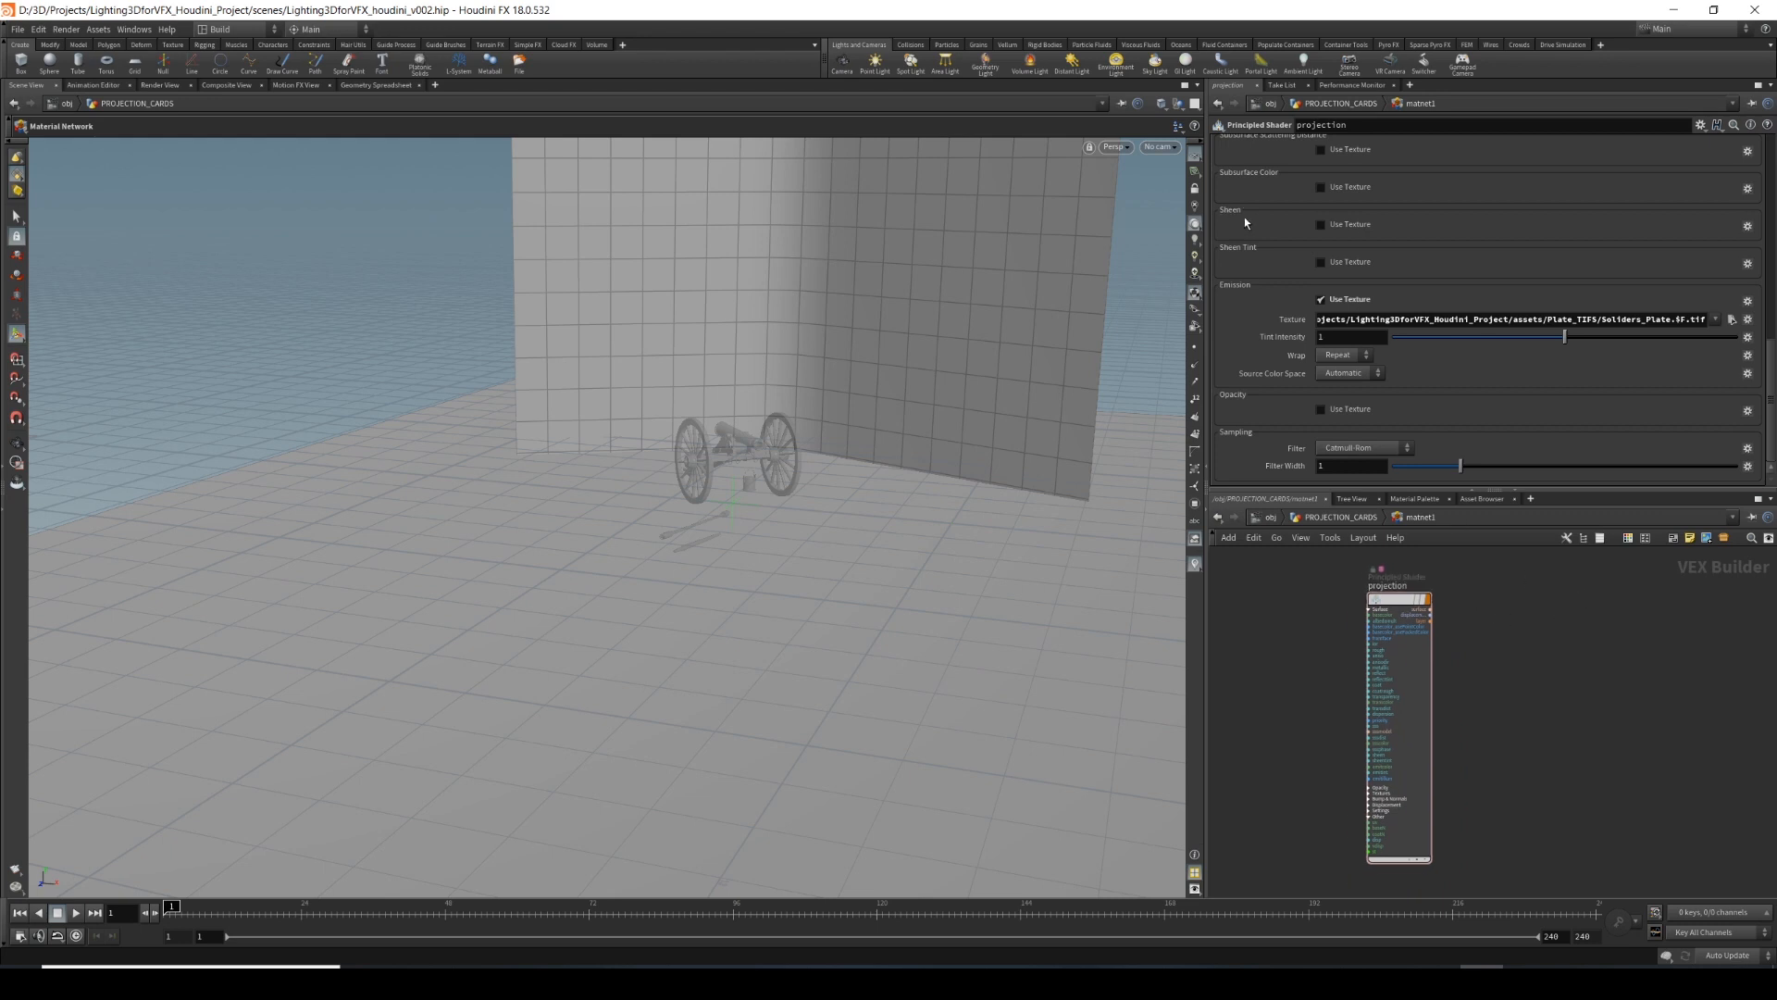
pyautogui.scroll(3, 1426, 398)
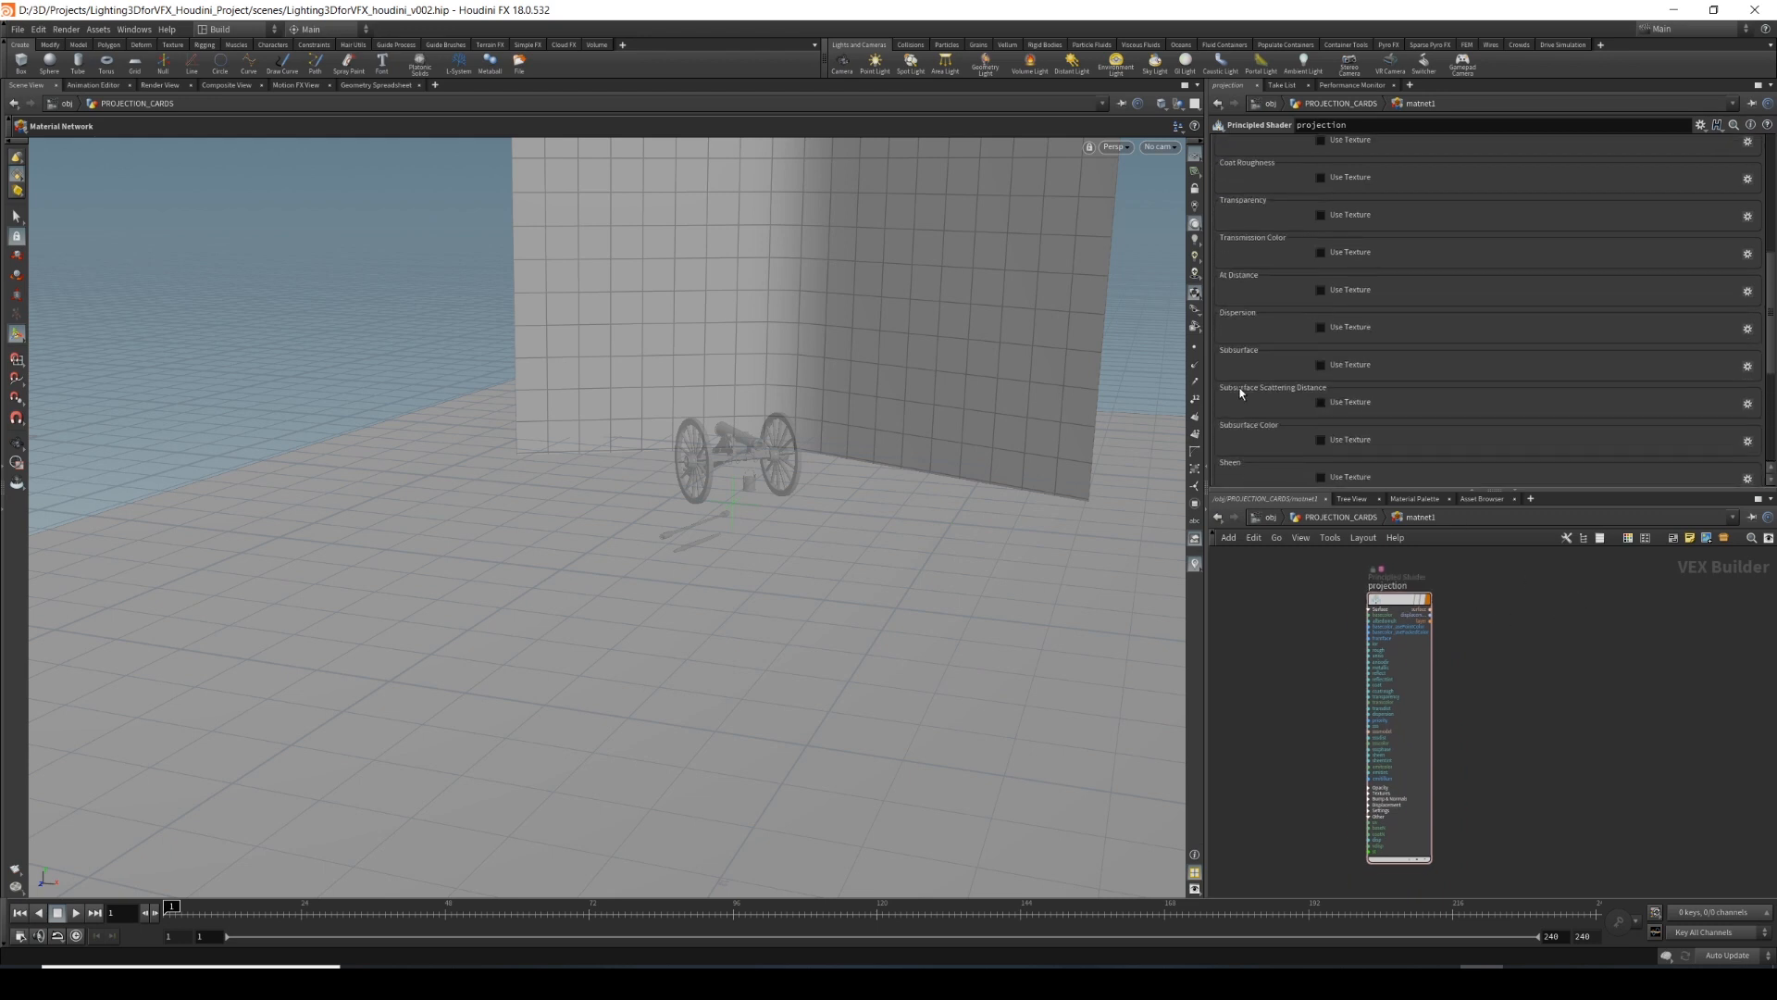
pyautogui.scroll(-3, 1573, 333)
pyautogui.click(1683, 320)
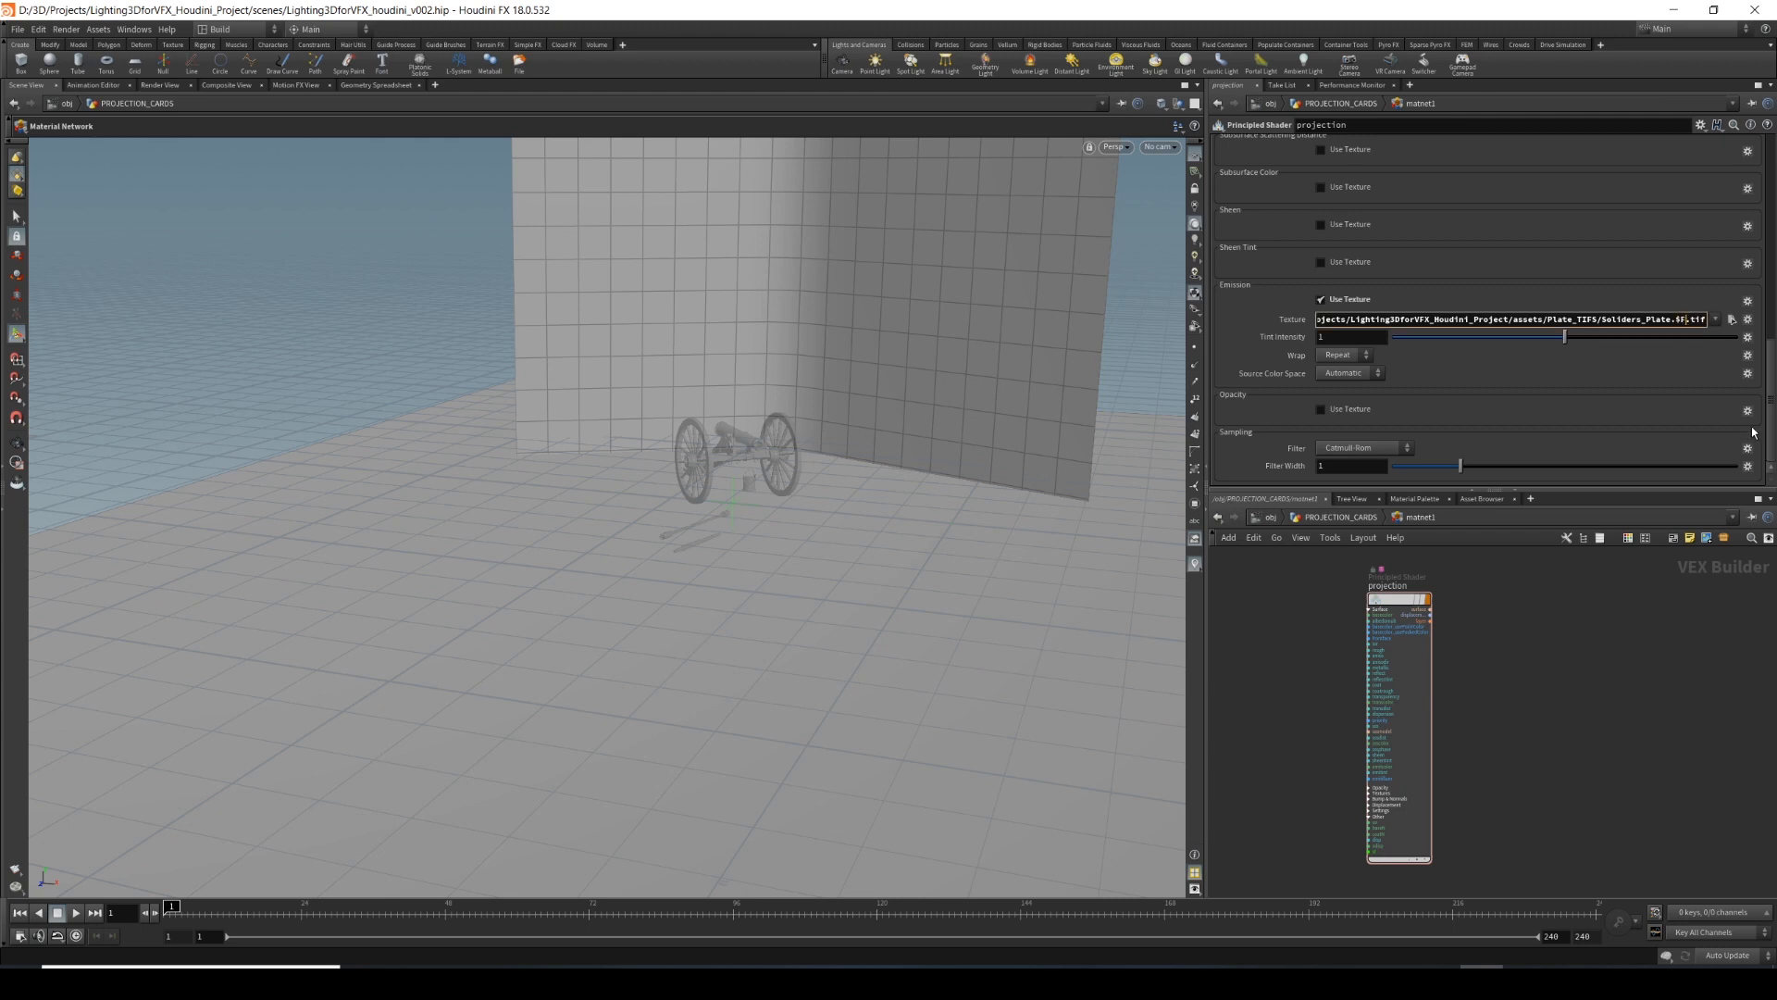
pyautogui.press('BackSpace')
pyautogui.press('BackSpace')
pyautogui.write('*')
pyautogui.press('BackSpace')
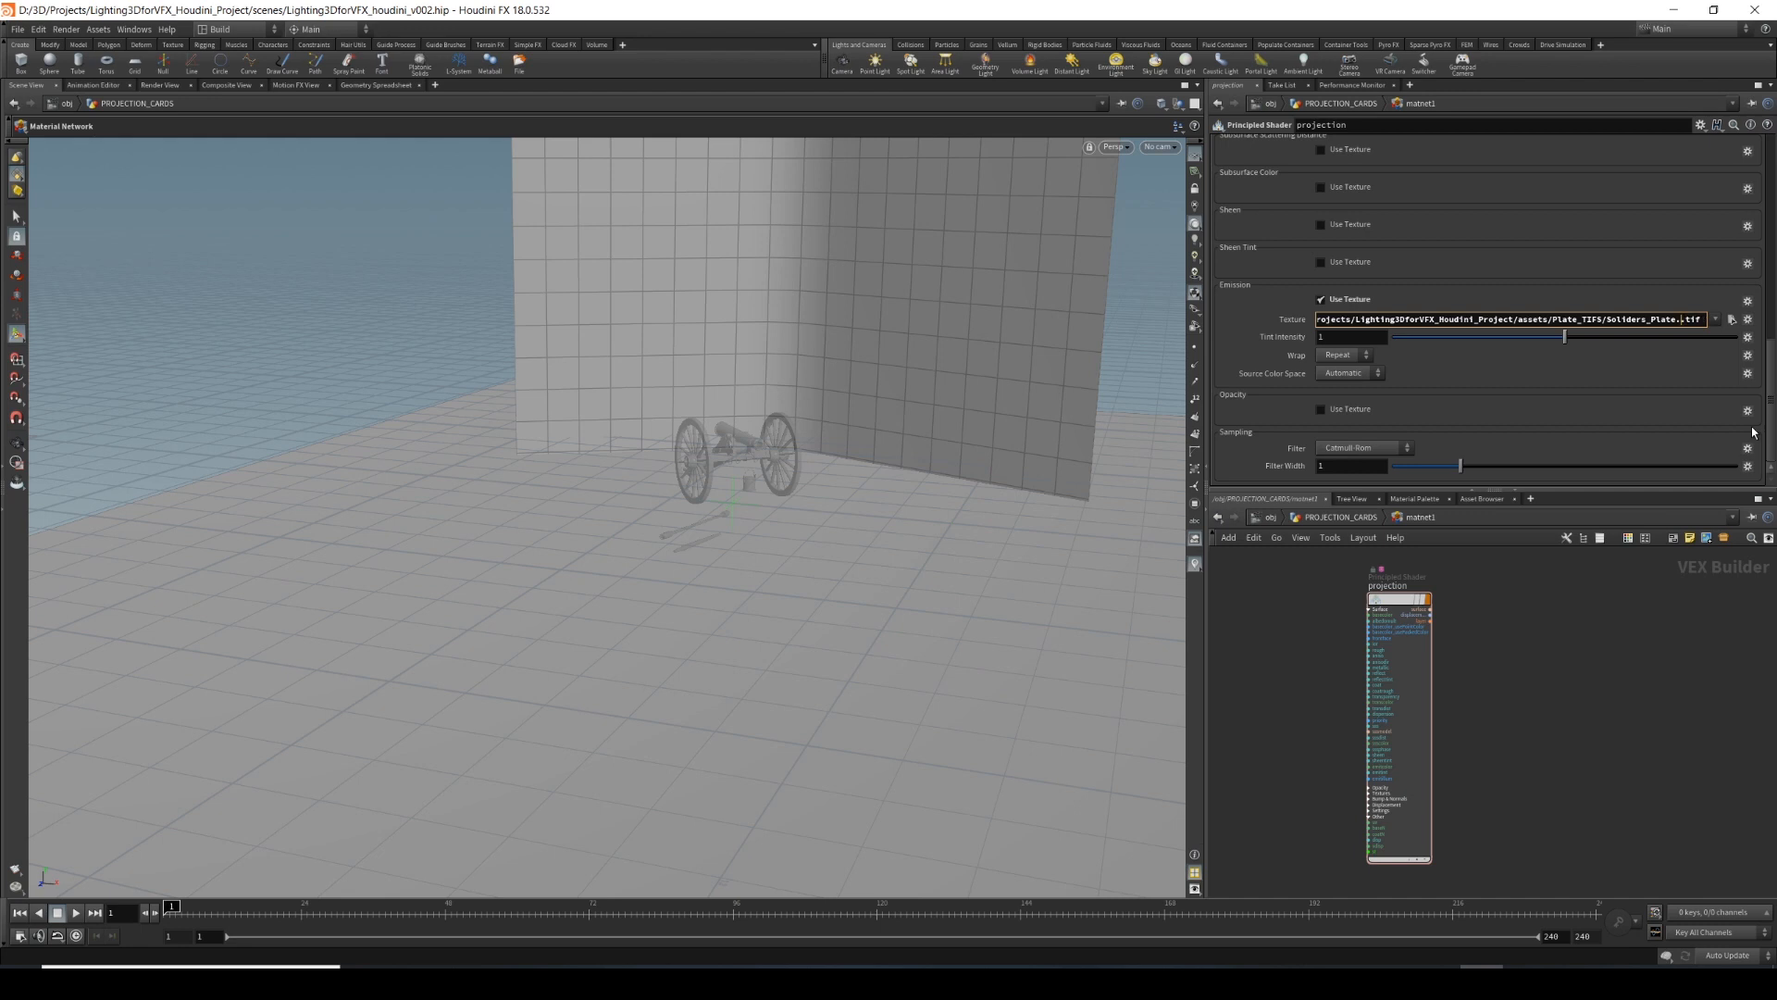
pyautogui.write('%(UDIM)d')
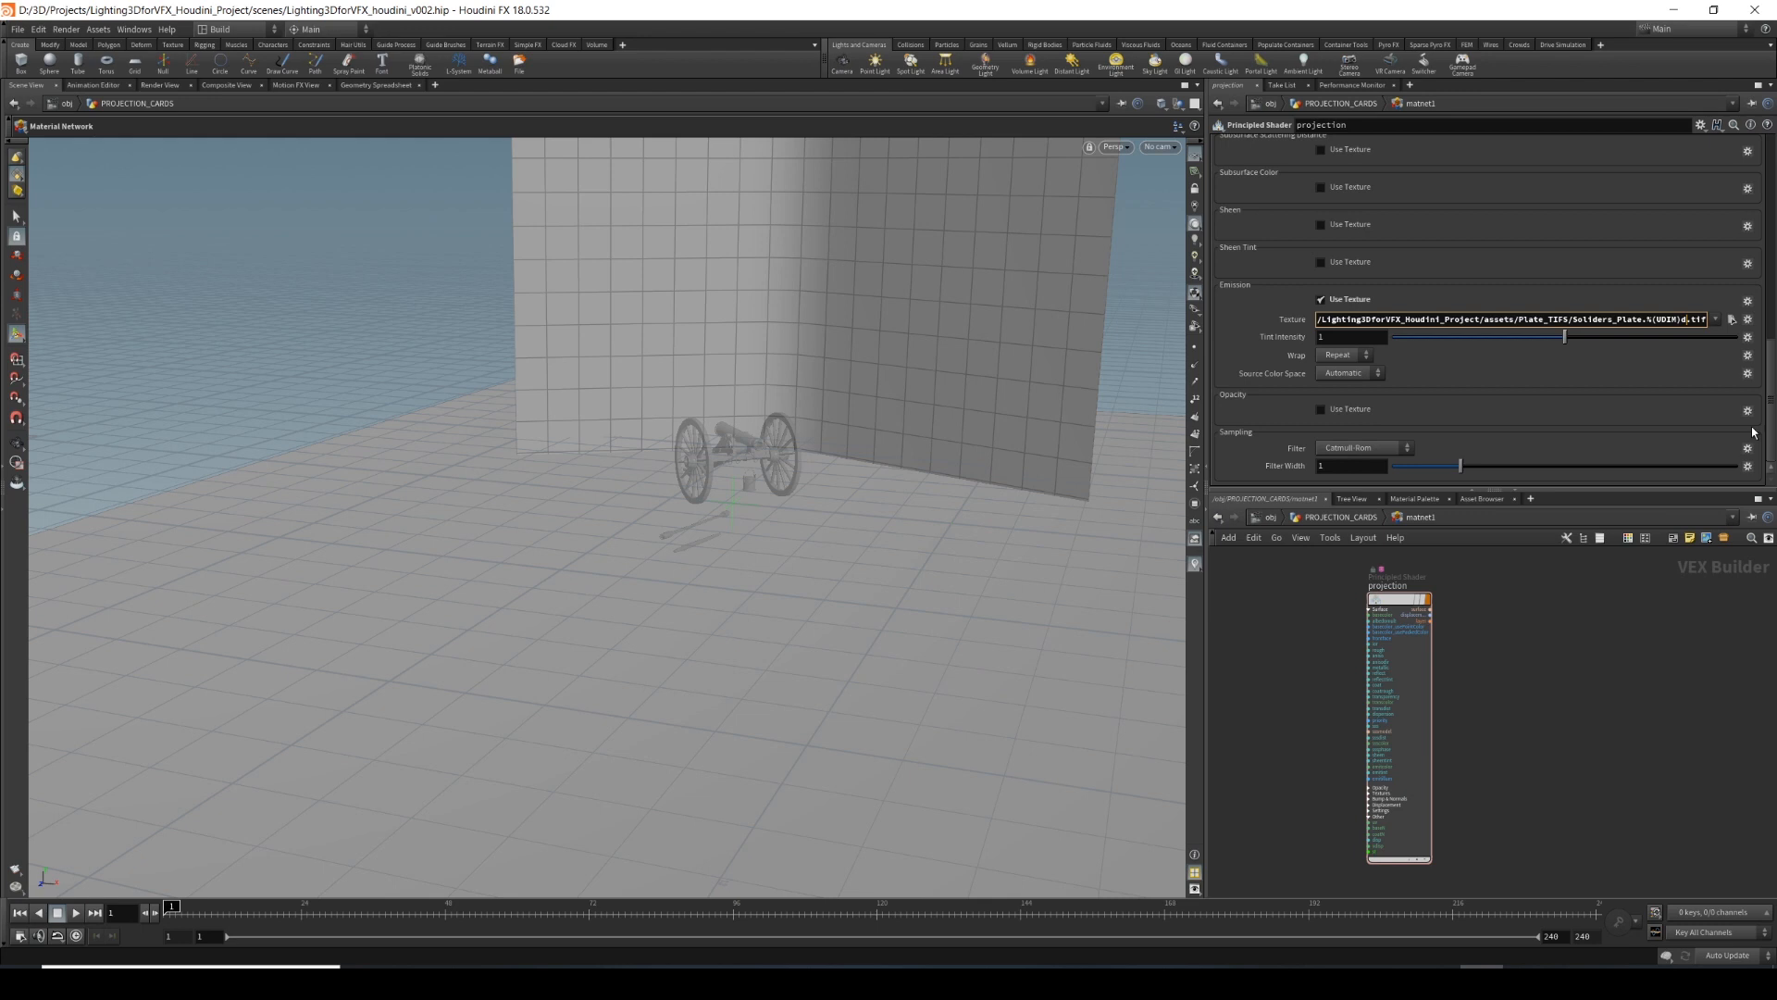
# Restore the $F frame variable in the emission texture's Soliders_Plate file path.
pyautogui.press('BackSpace')
pyautogui.press('BackSpace')
pyautogui.press('BackSpace')
pyautogui.press('BackSpace')
pyautogui.press('BackSpace')
pyautogui.press('BackSpace')
pyautogui.press('BackSpace')
pyautogui.press('BackSpace')
pyautogui.write('$F')
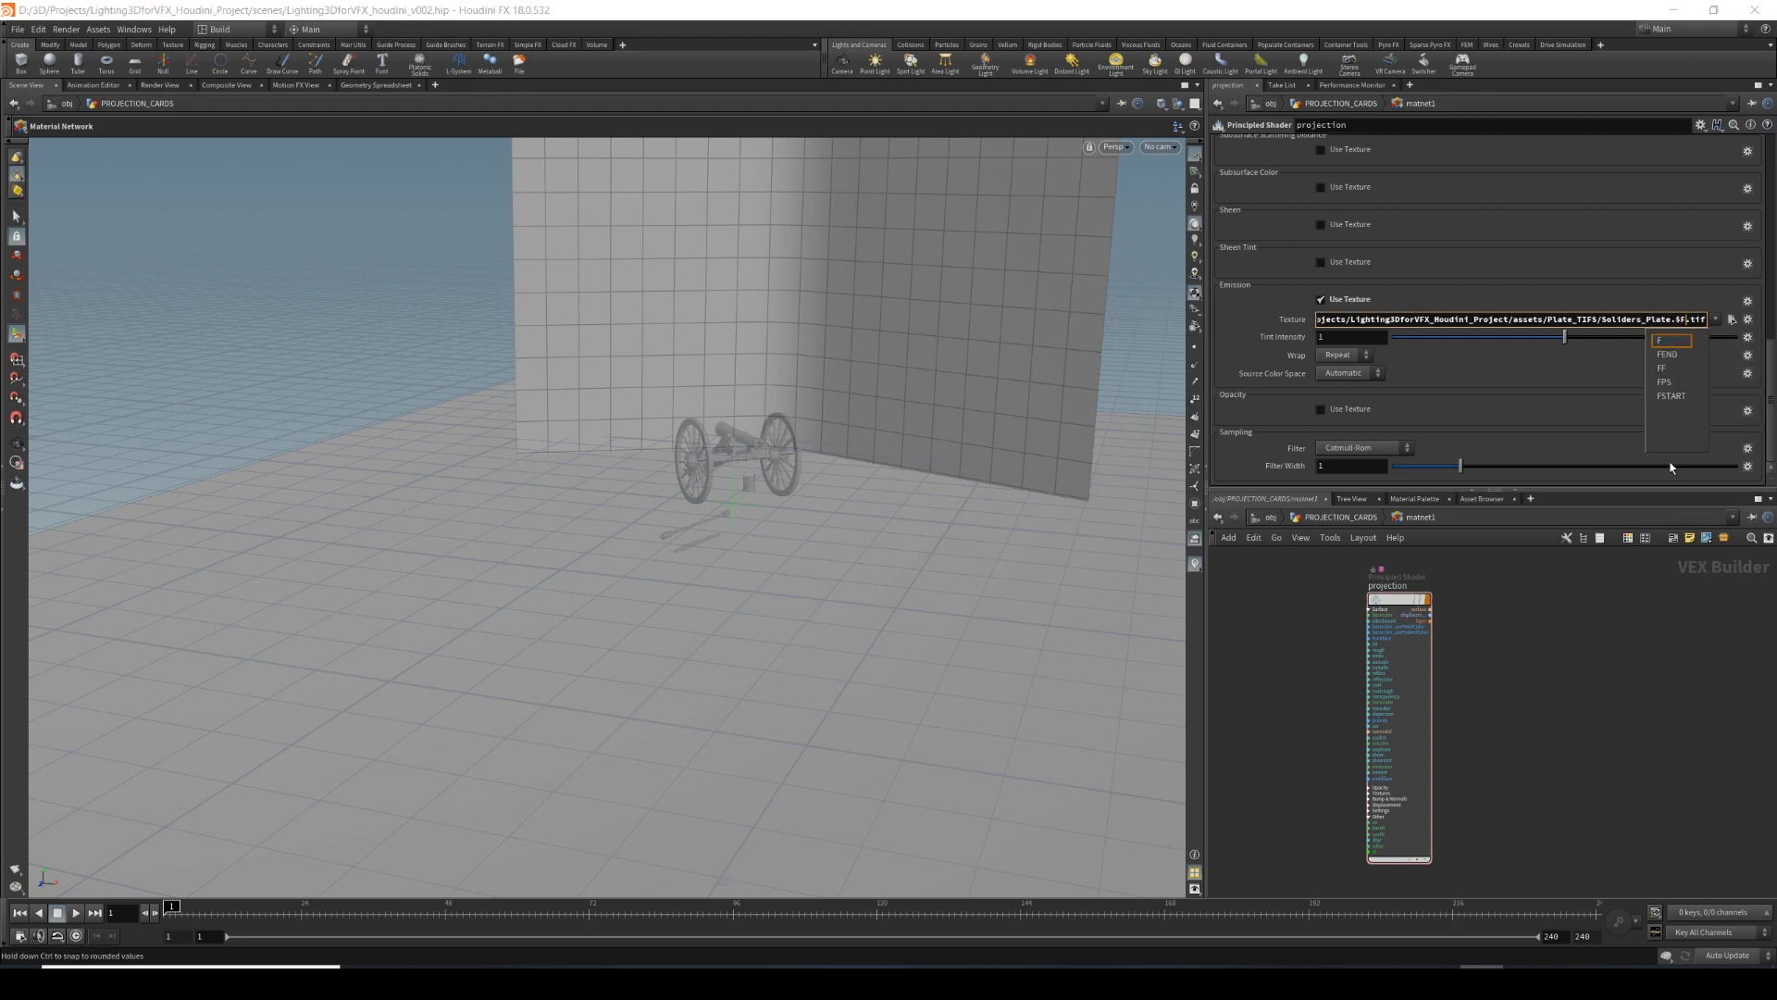
pyautogui.click(1657, 631)
pyautogui.click(1731, 319)
pyautogui.click(1514, 396)
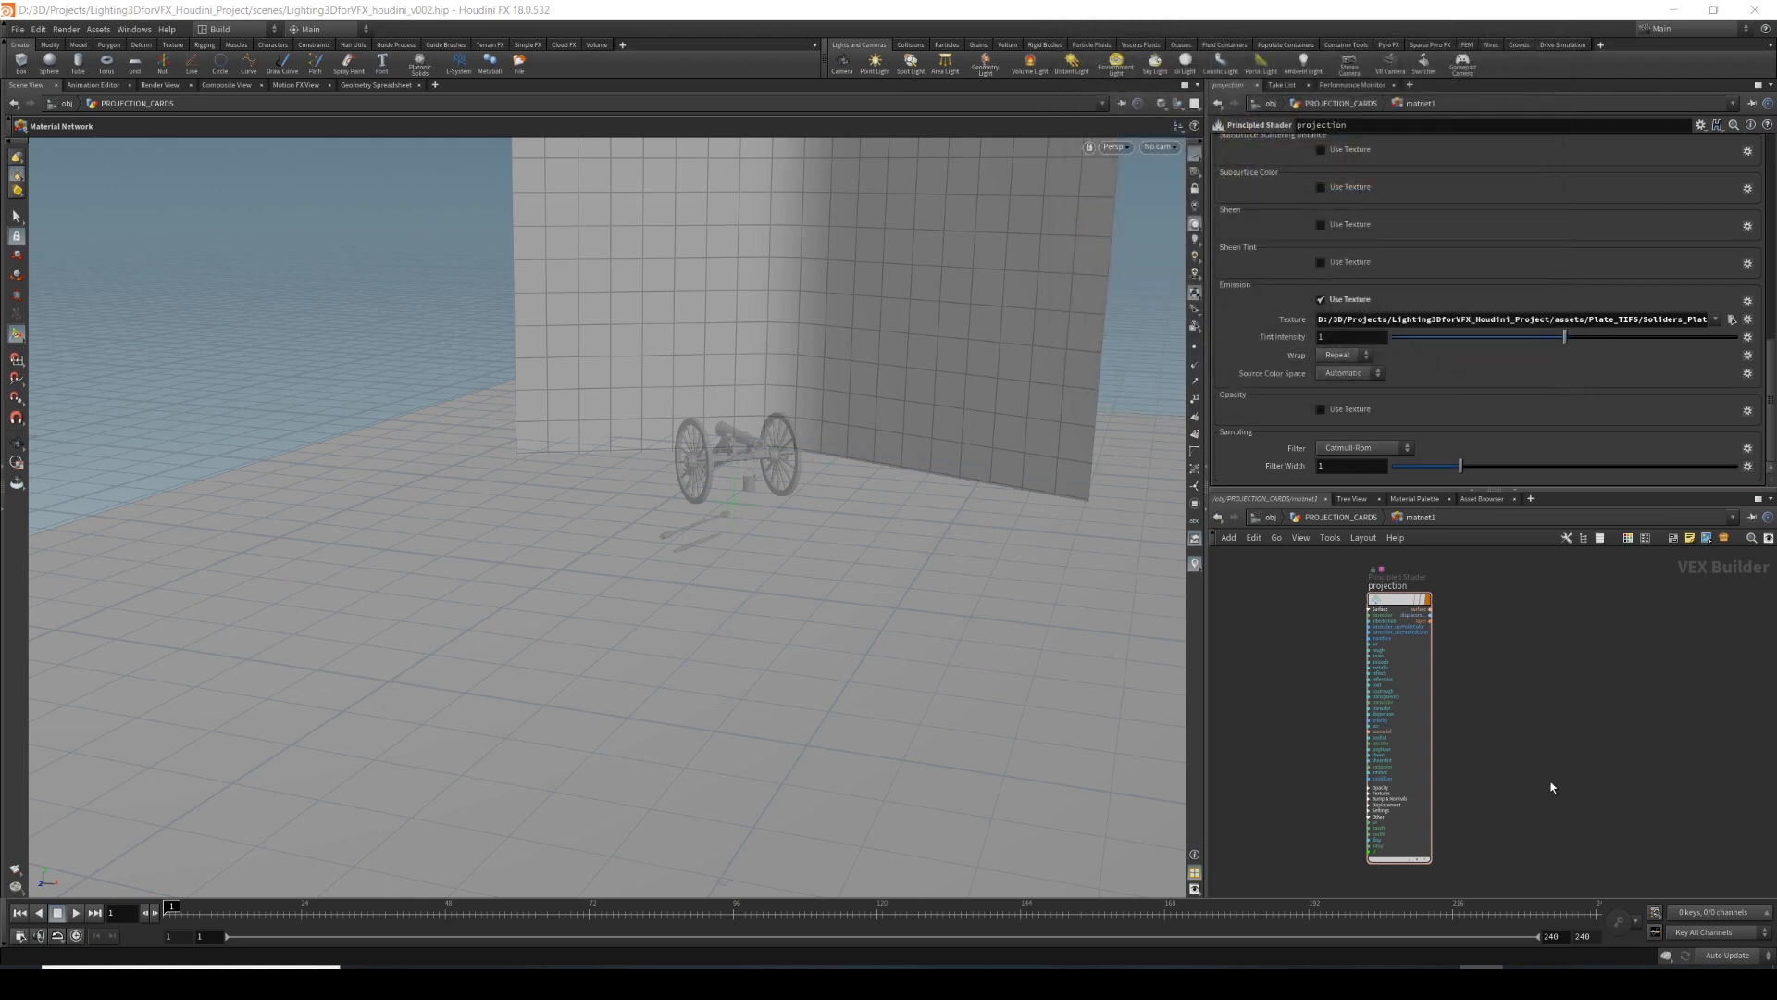
# Assign the projection shader from matnet1 to the cards through the material1 node in PROJECTION_CARDS.
pyautogui.click(1364, 519)
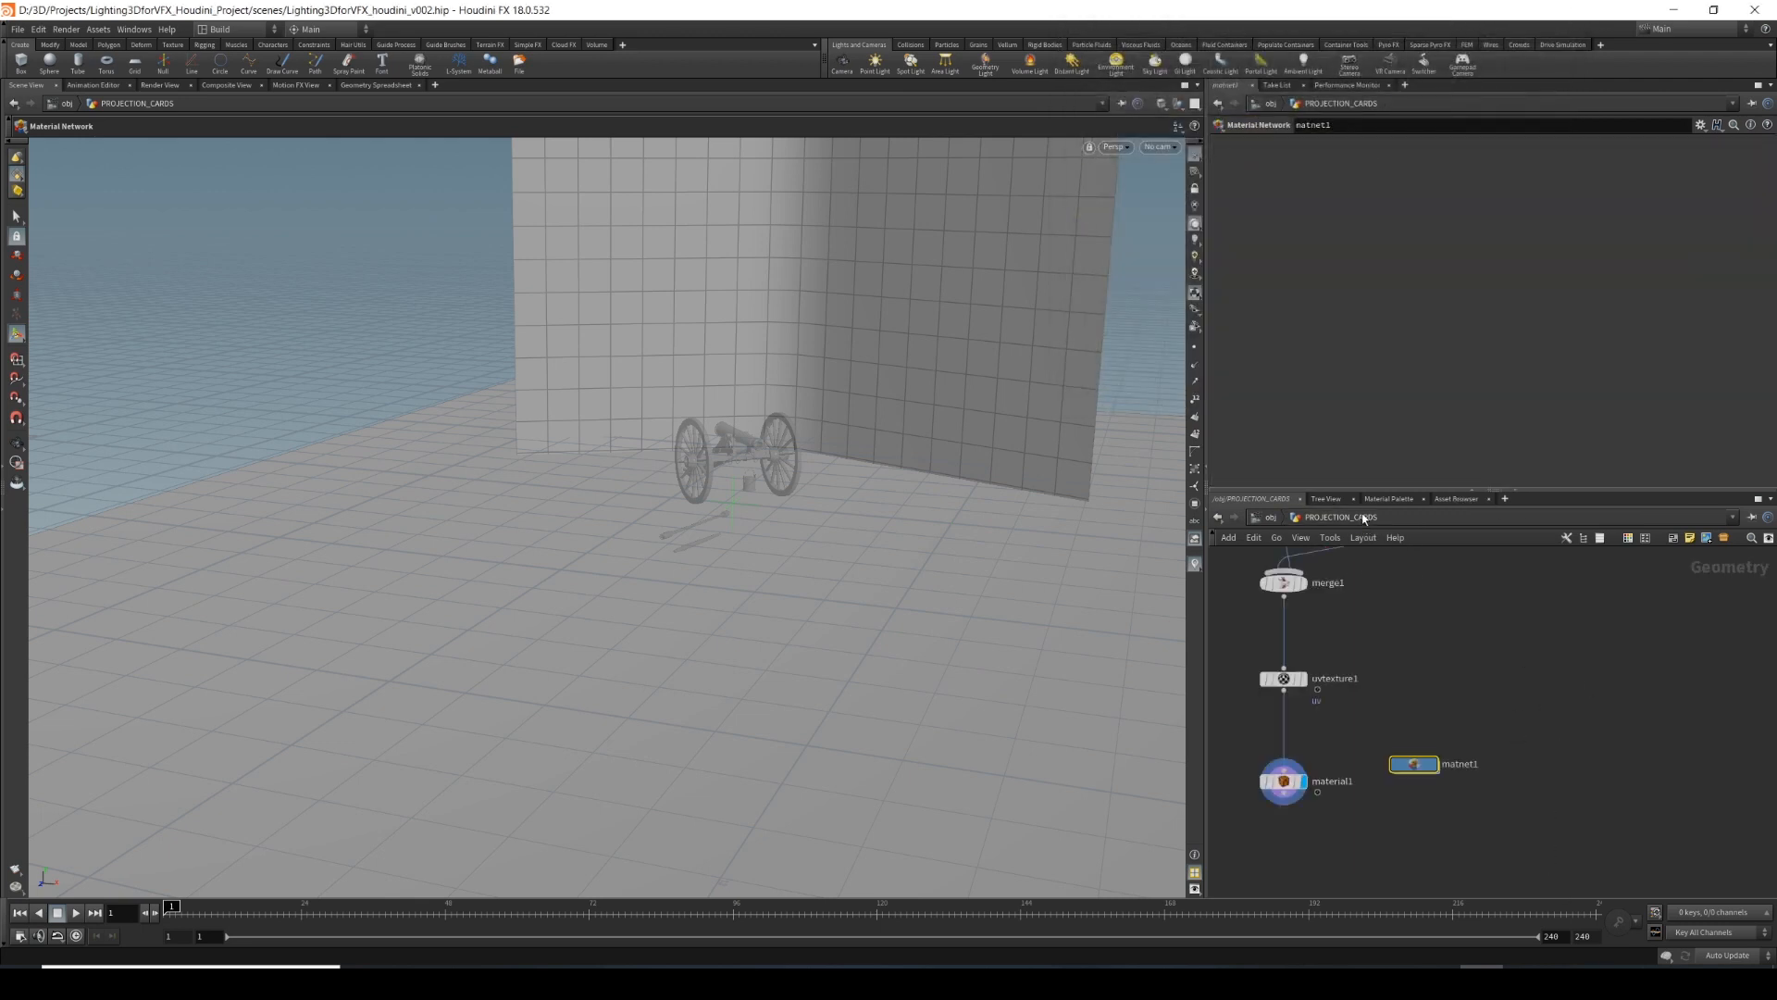
pyautogui.click(1390, 734)
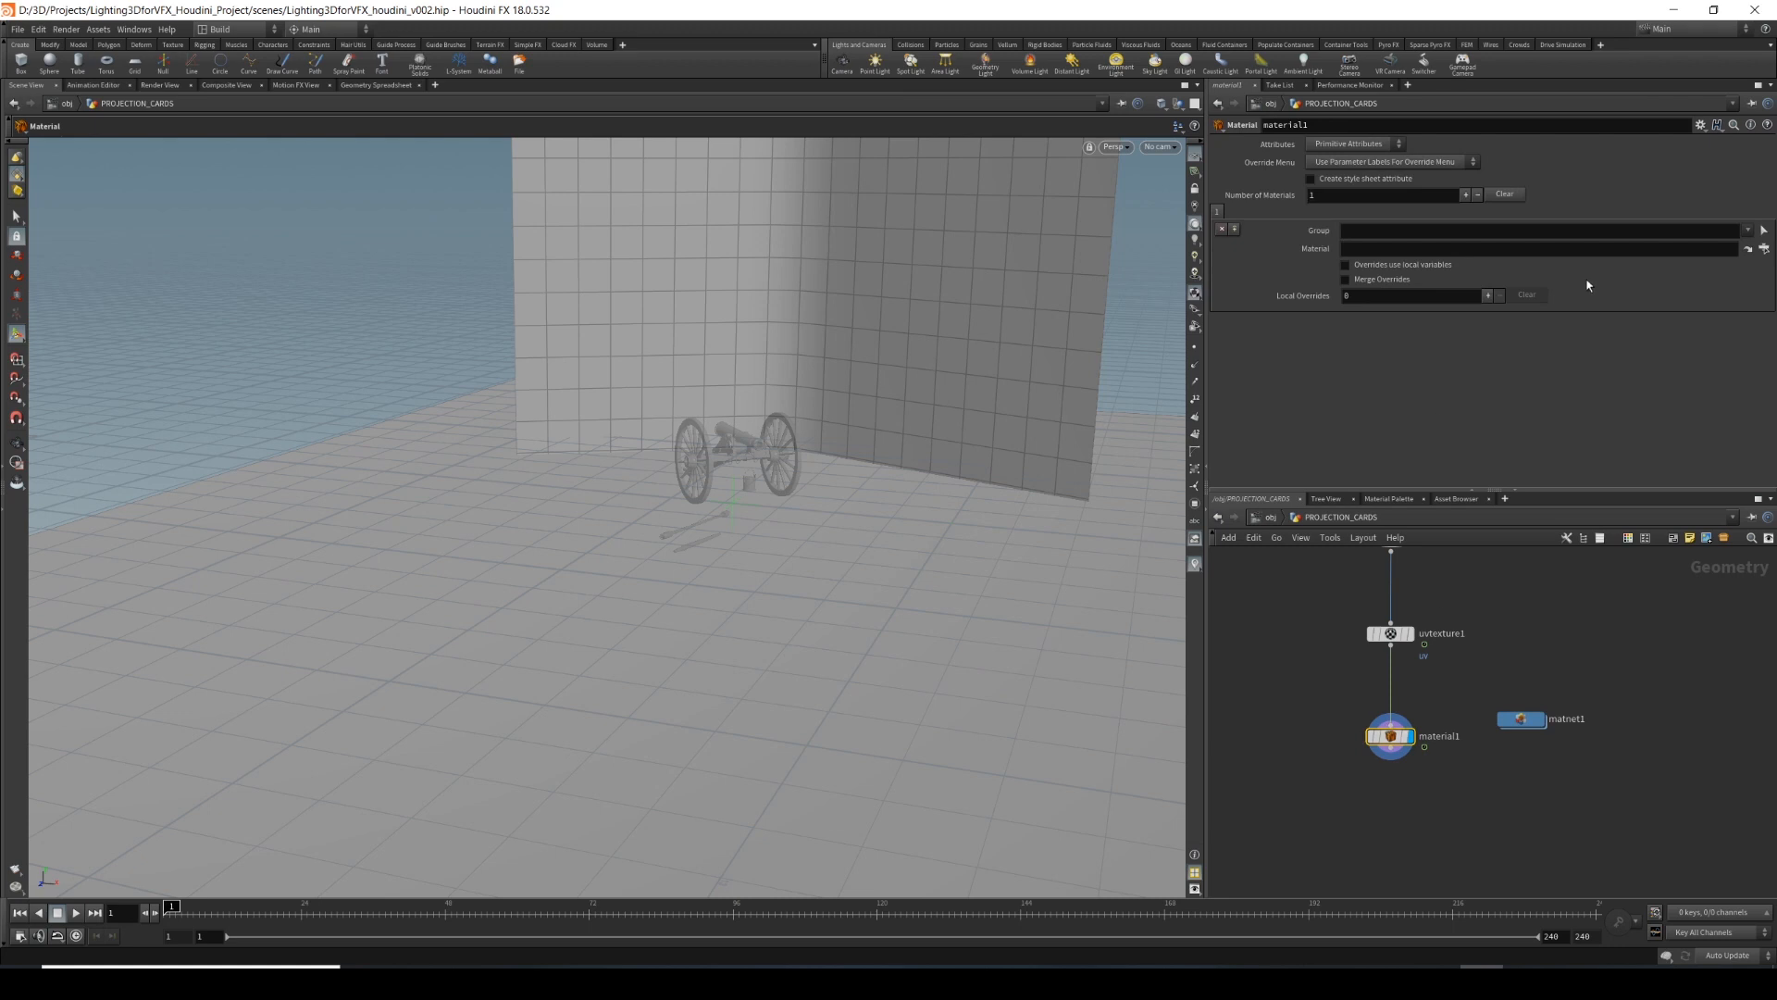
pyautogui.click(1764, 248)
pyautogui.click(1630, 201)
pyautogui.click(1644, 226)
pyautogui.doubleClick(1680, 238)
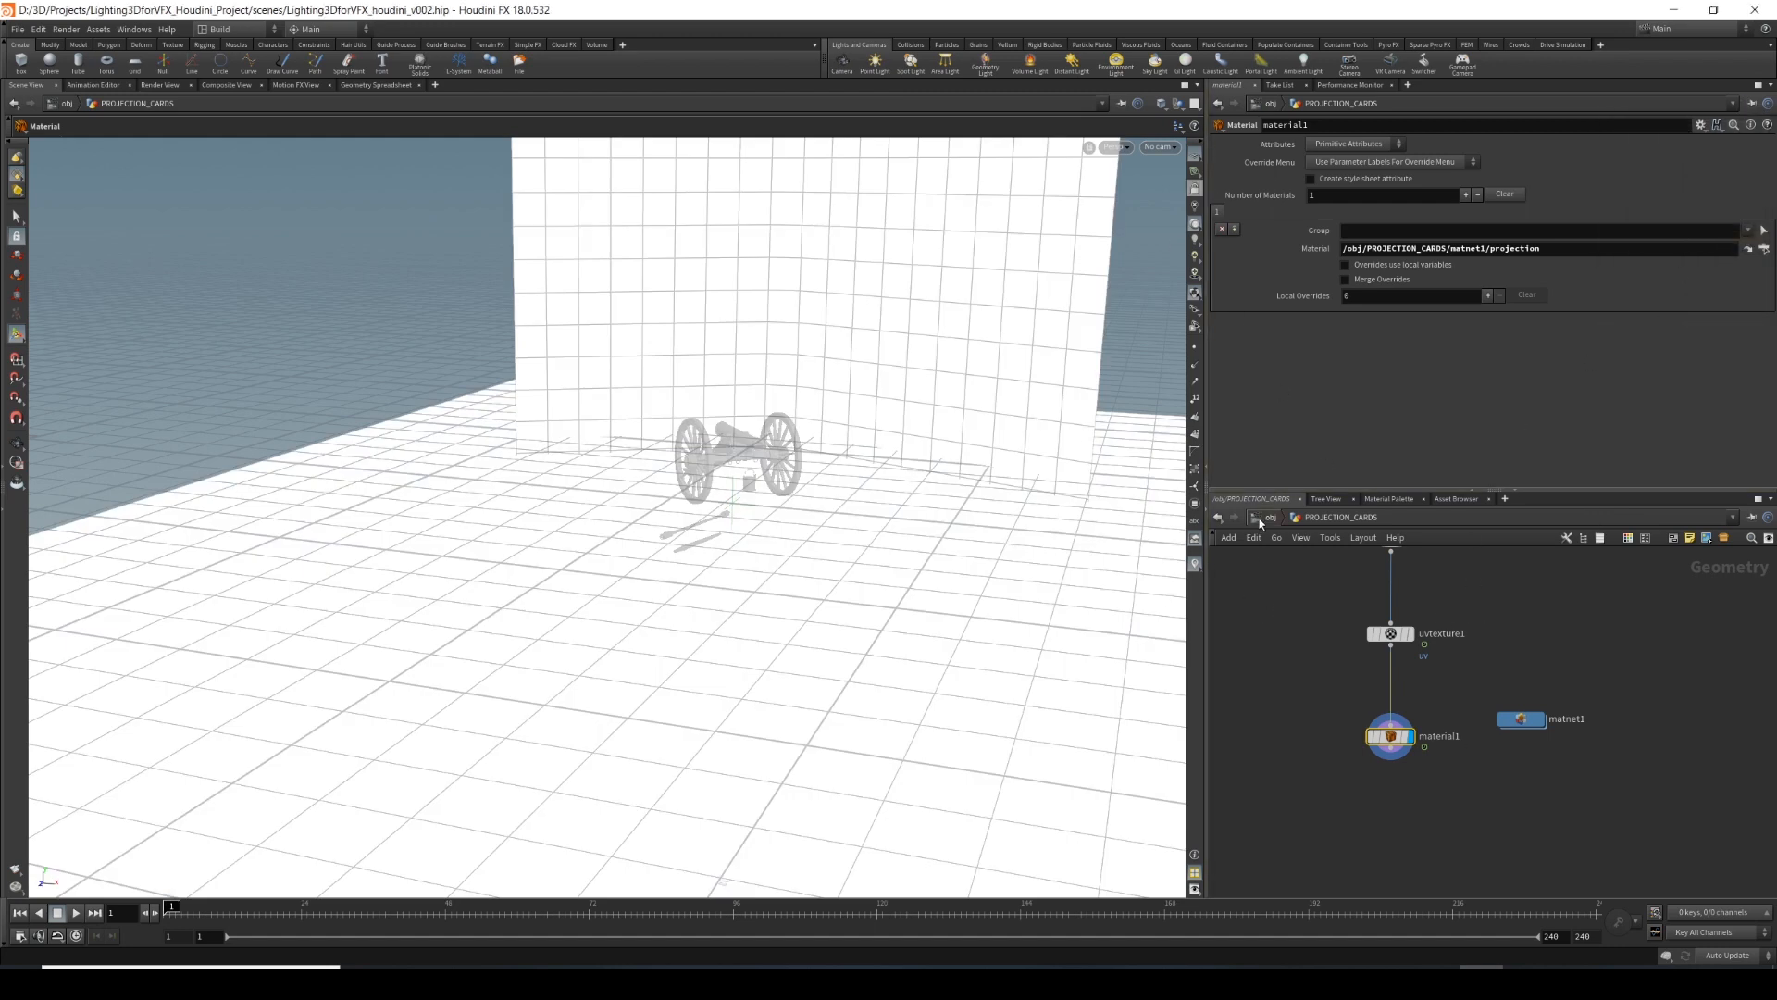
# Add PROJECTION_CARDS to the forced objects of the mantra1 render node in the out network, alongside FIELD_CANNON.
pyautogui.click(1261, 520)
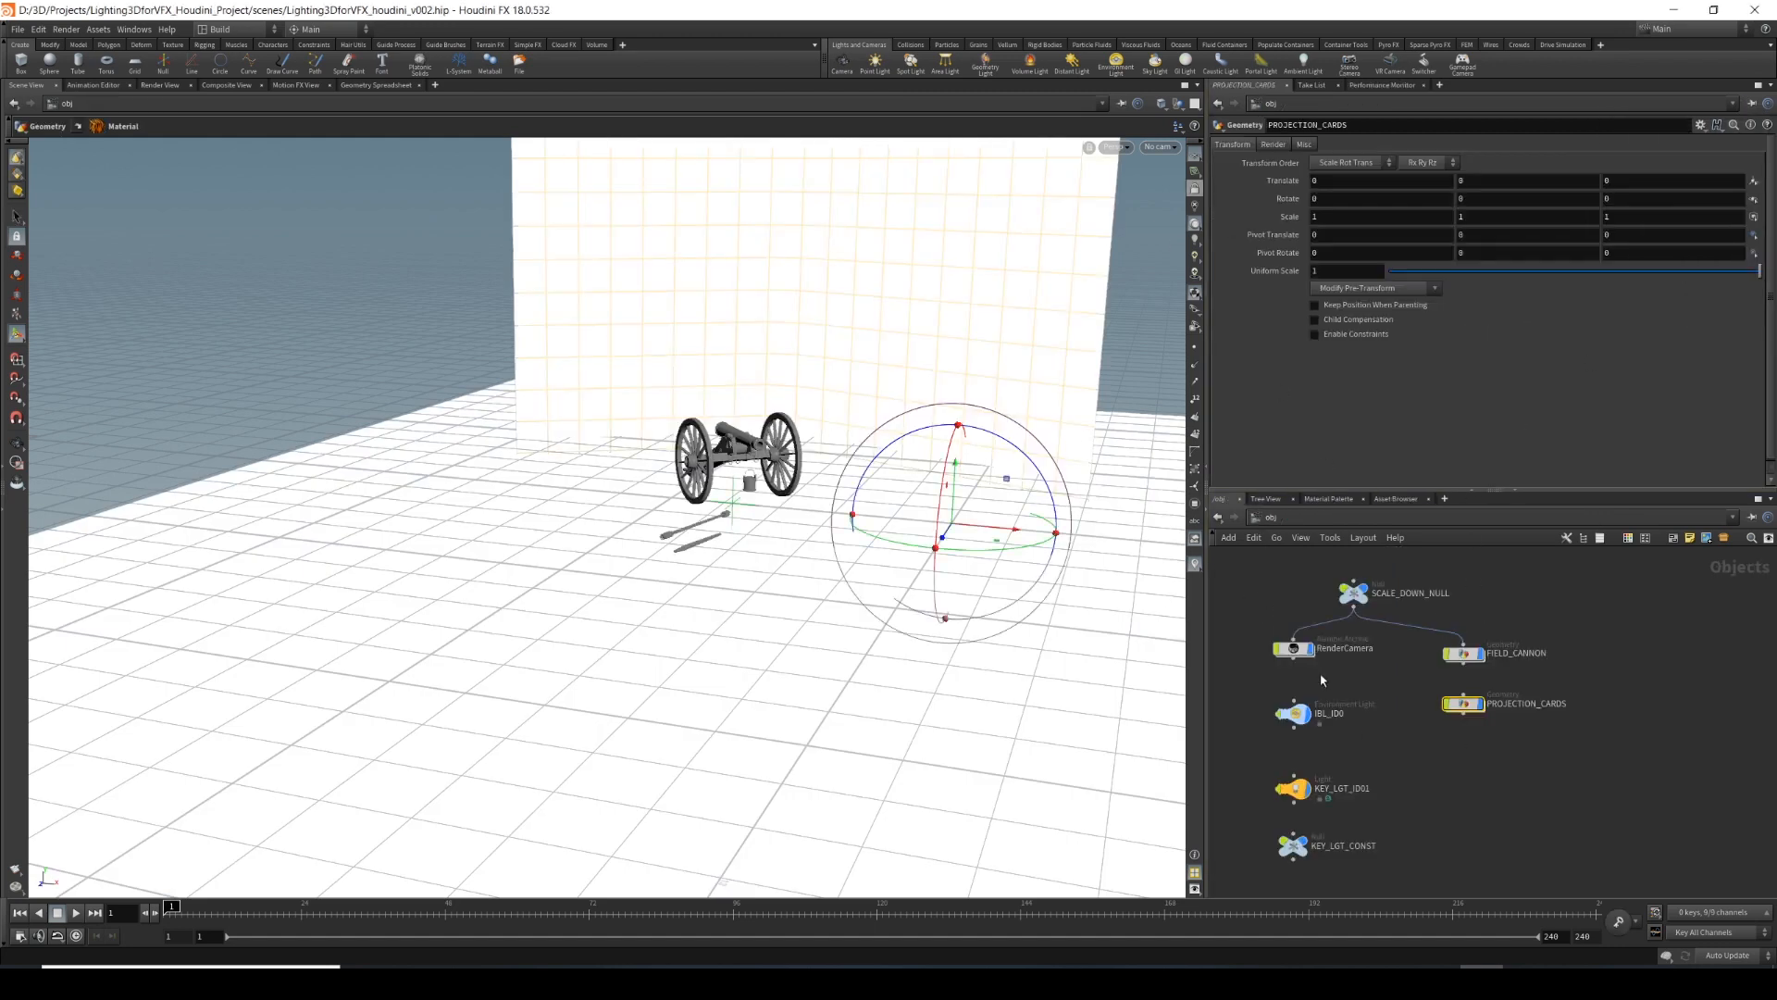
pyautogui.click(1310, 521)
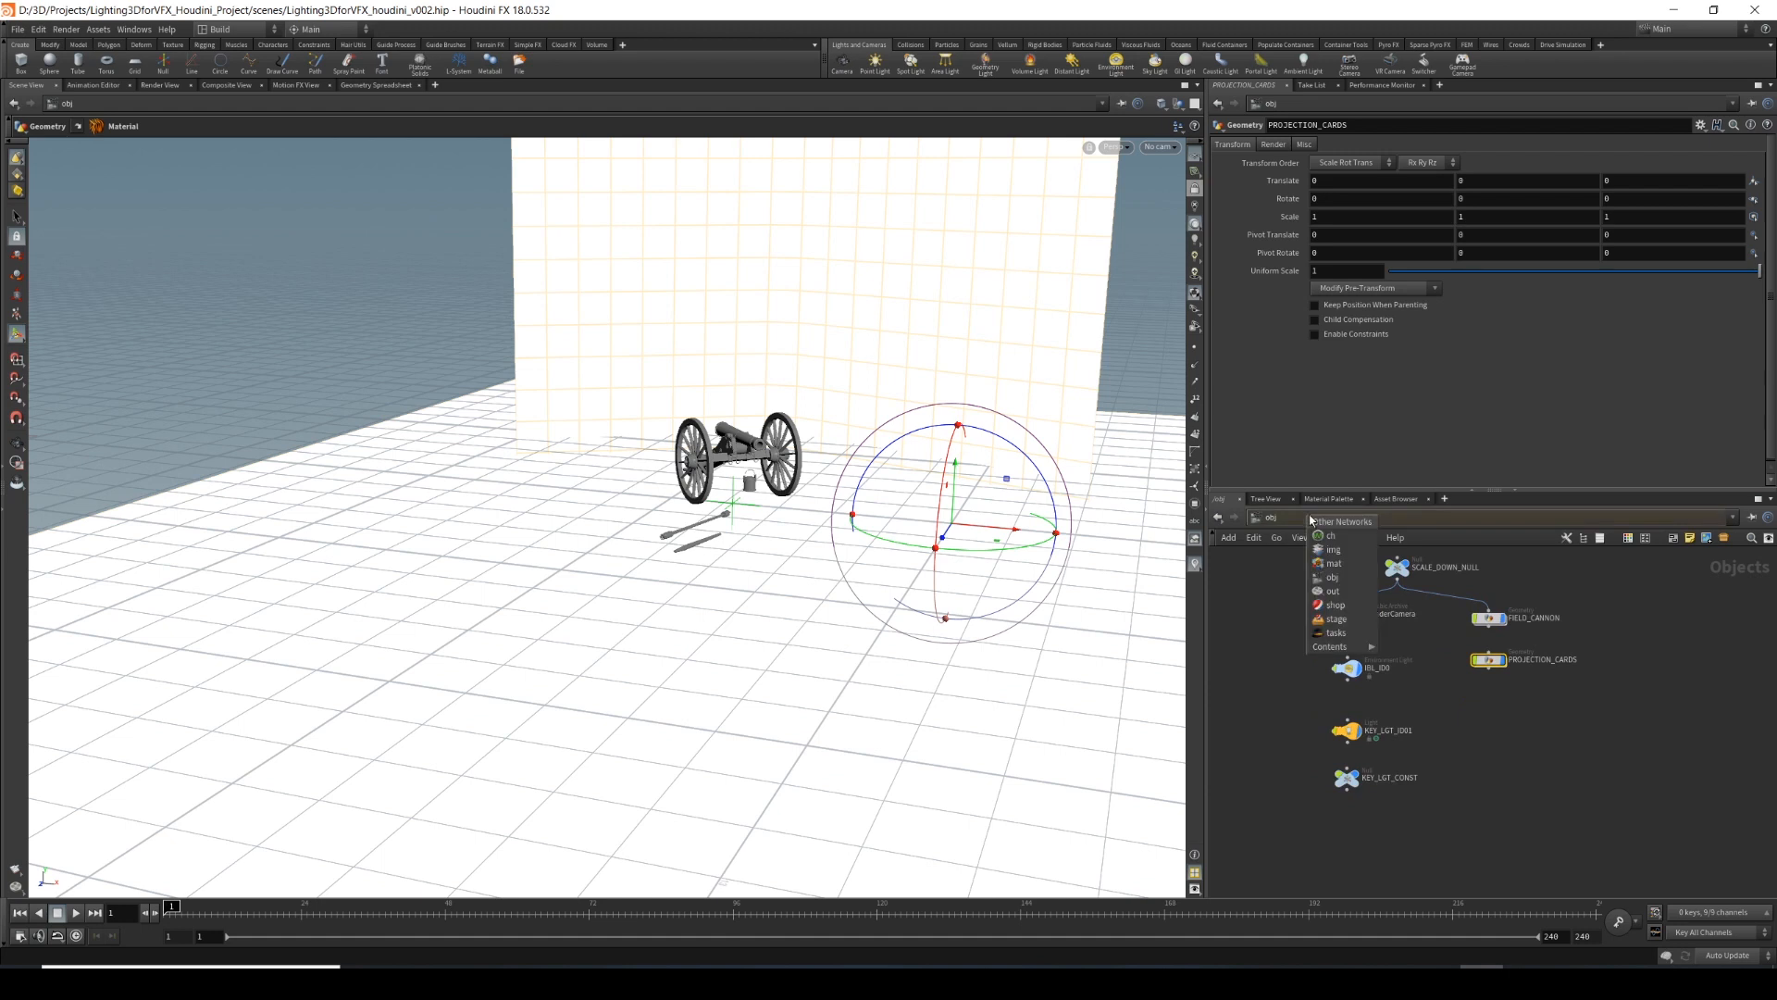
pyautogui.click(1336, 591)
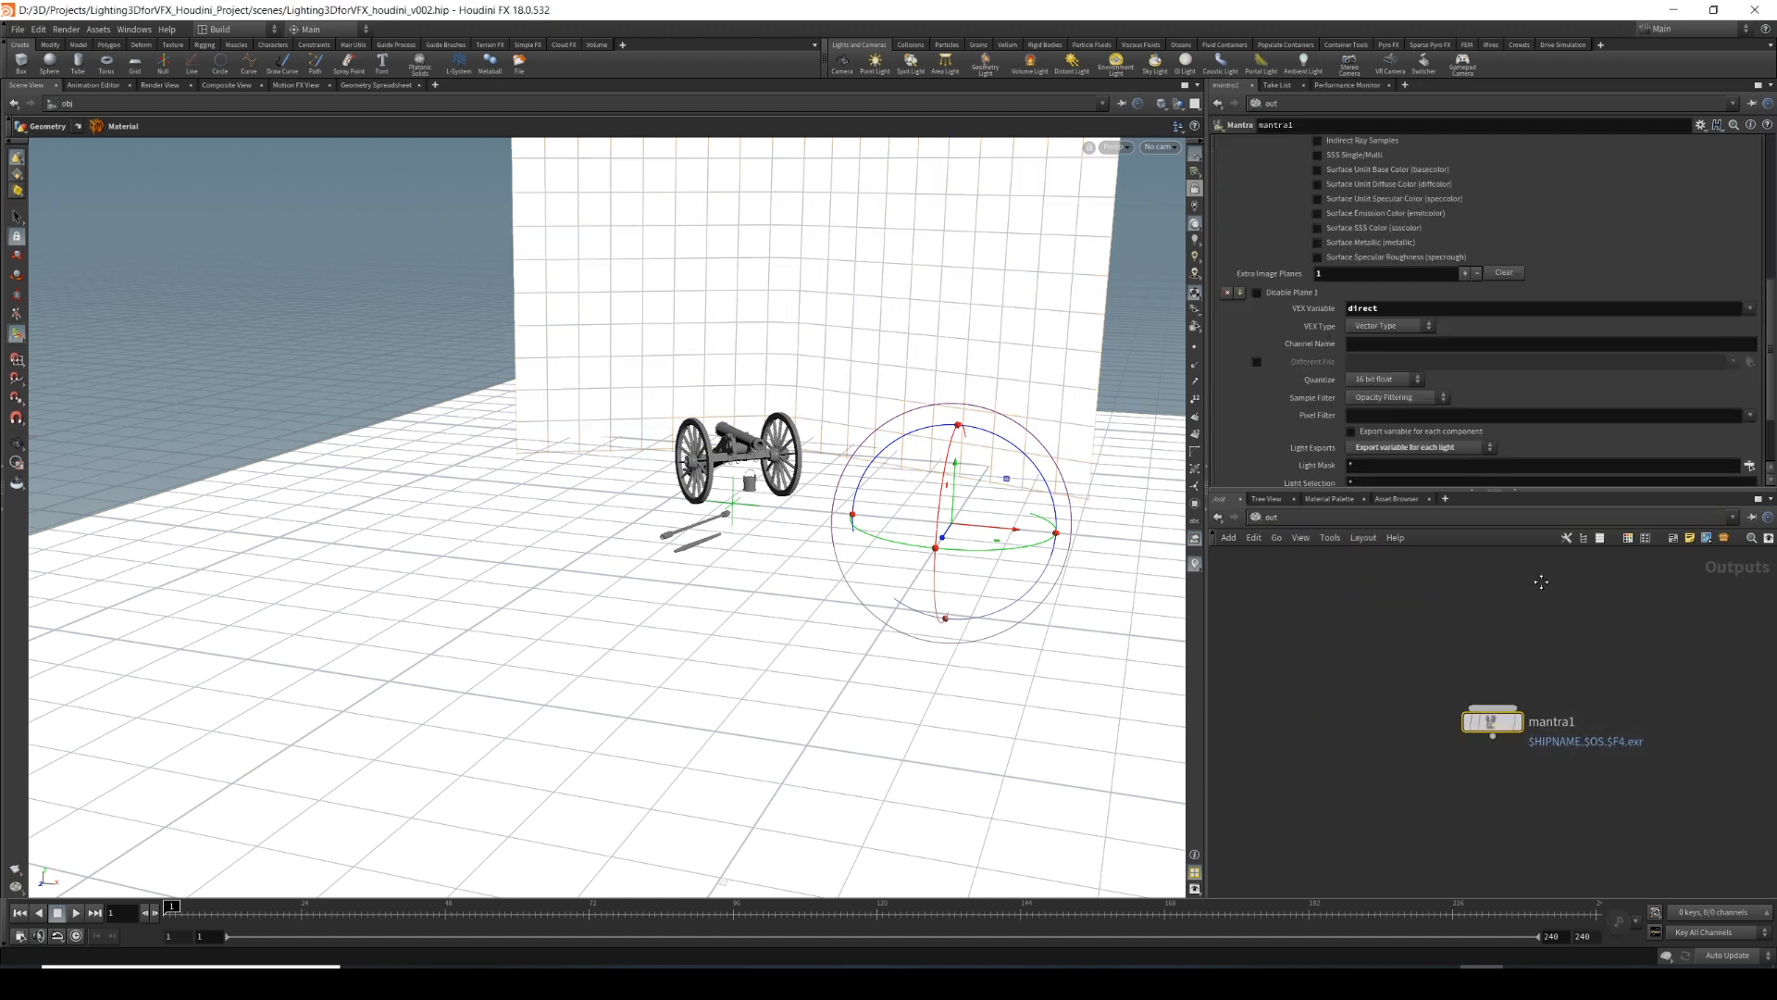
pyautogui.moveTo(1541, 582); pyautogui.dragTo(1500, 533, button='middle')
pyautogui.scroll(5, 1286, 352)
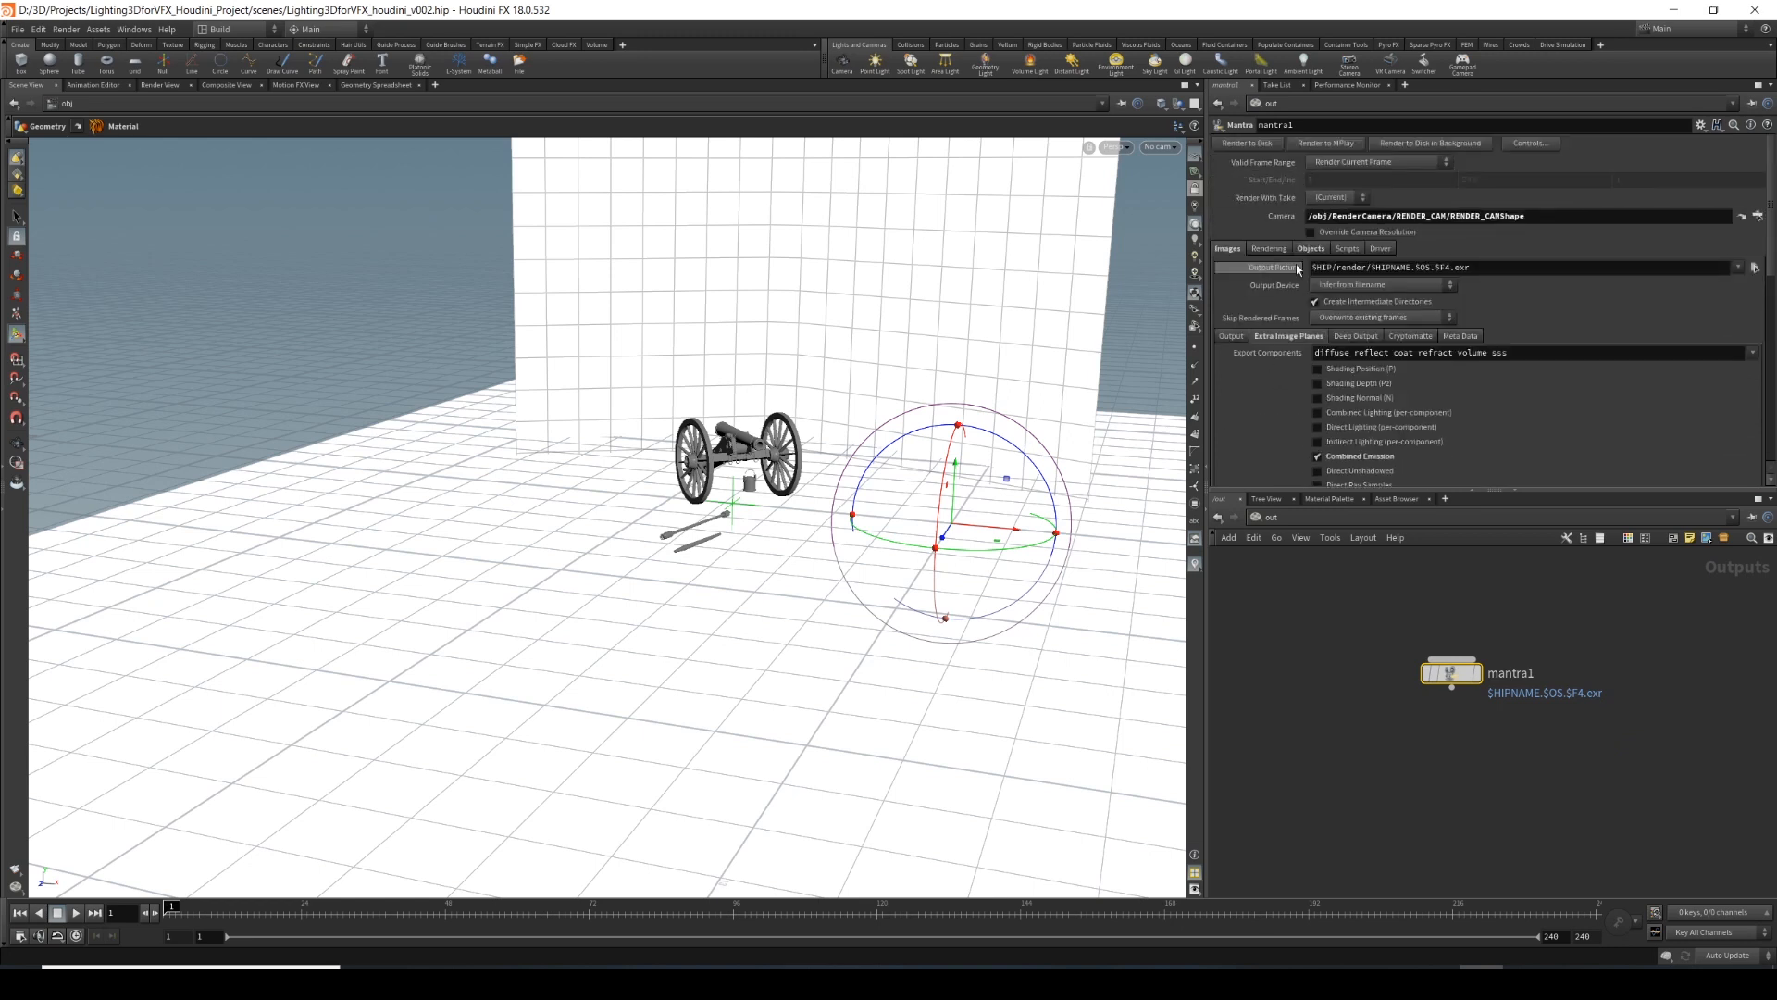
pyautogui.click(1310, 248)
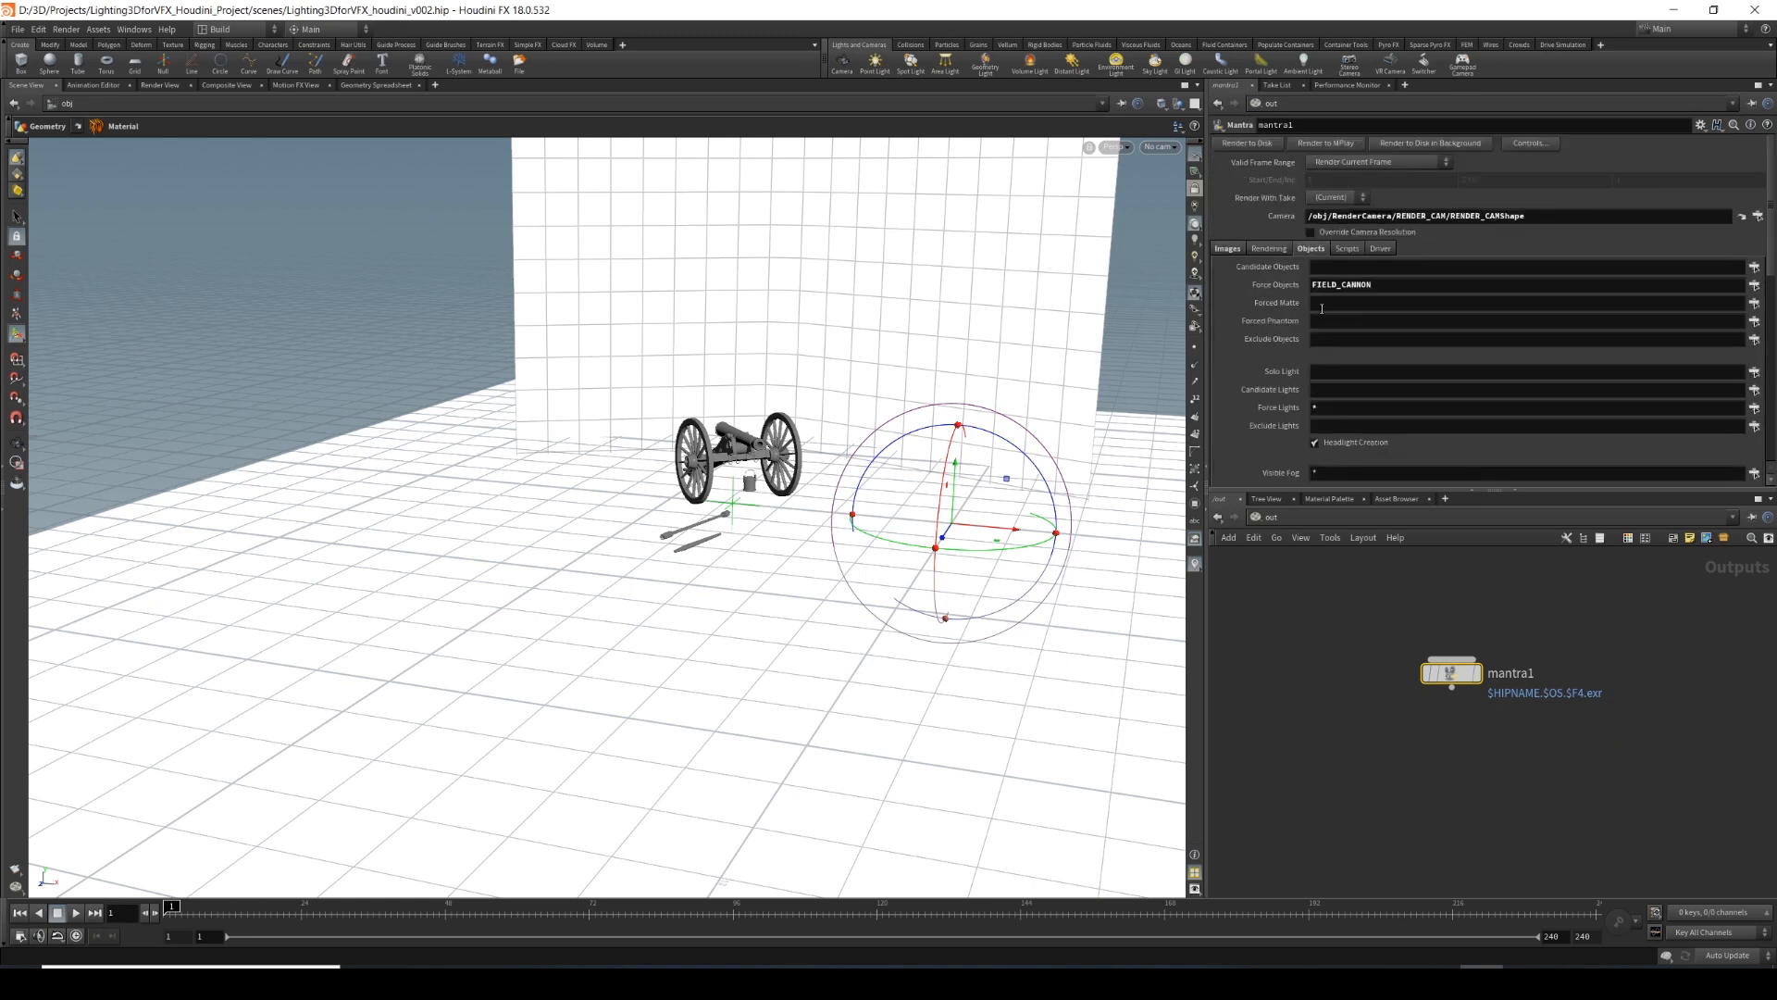
pyautogui.click(1459, 284)
pyautogui.click(1754, 285)
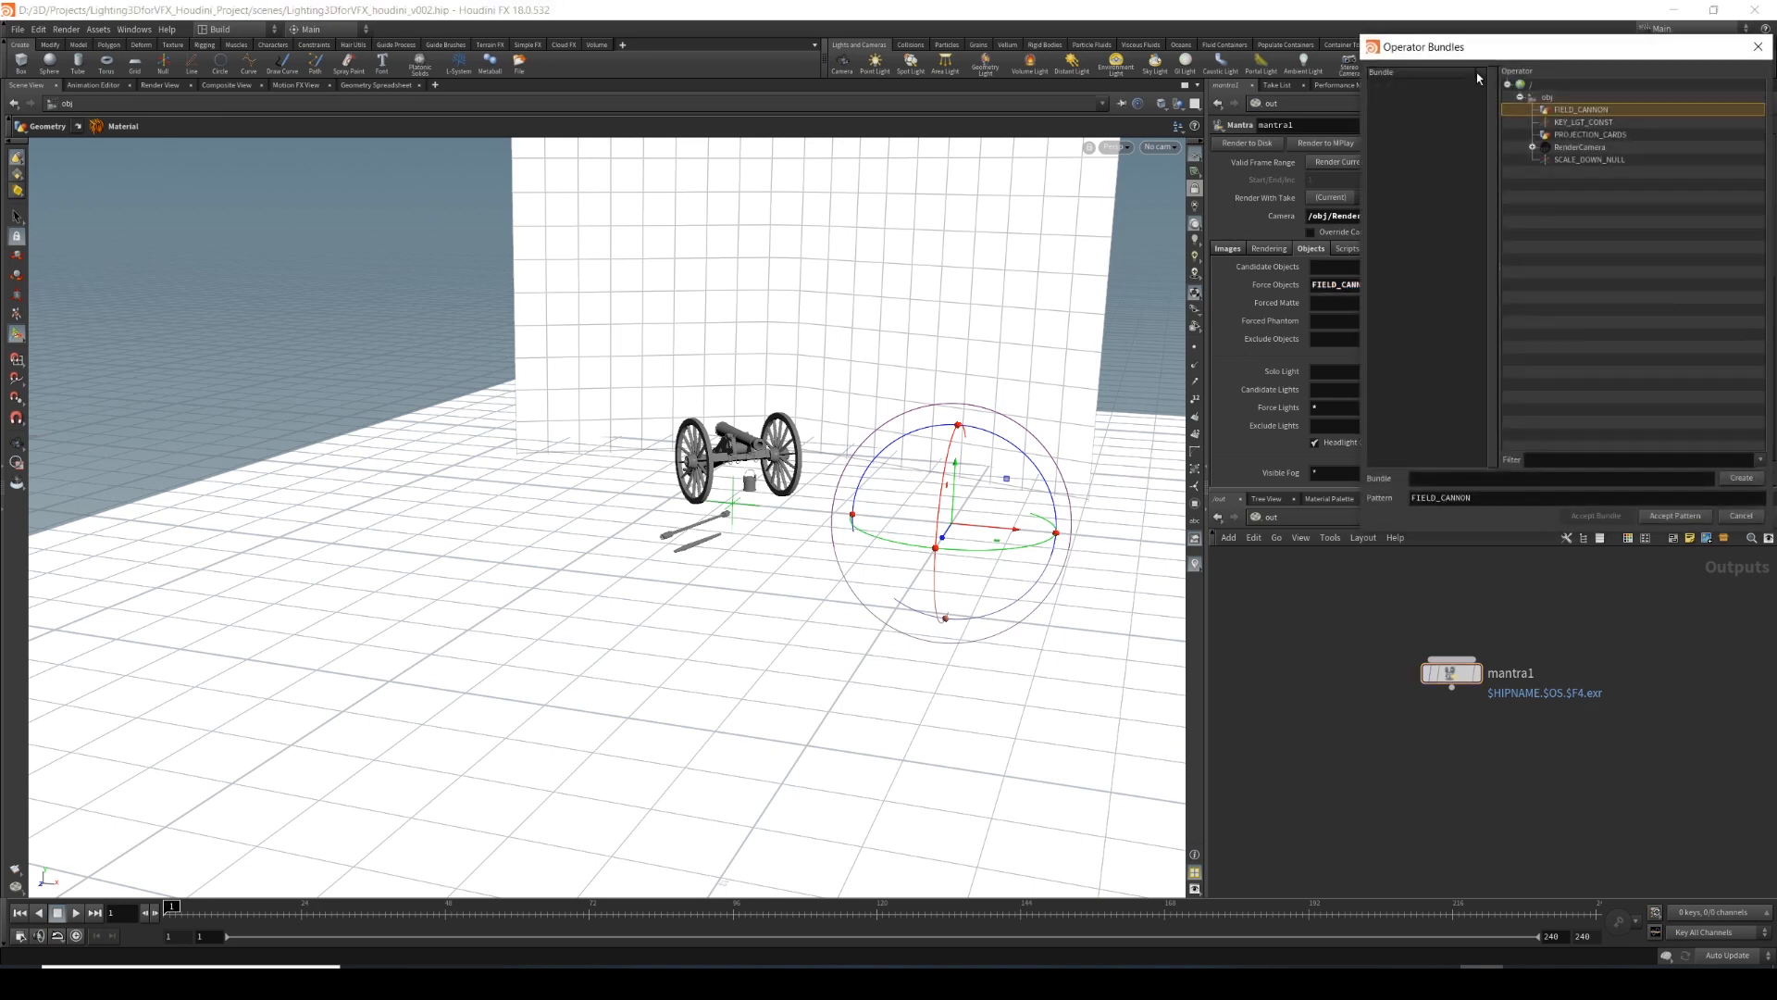
pyautogui.keyDown('ctrl'); pyautogui.click(1595, 135); pyautogui.keyUp('ctrl')
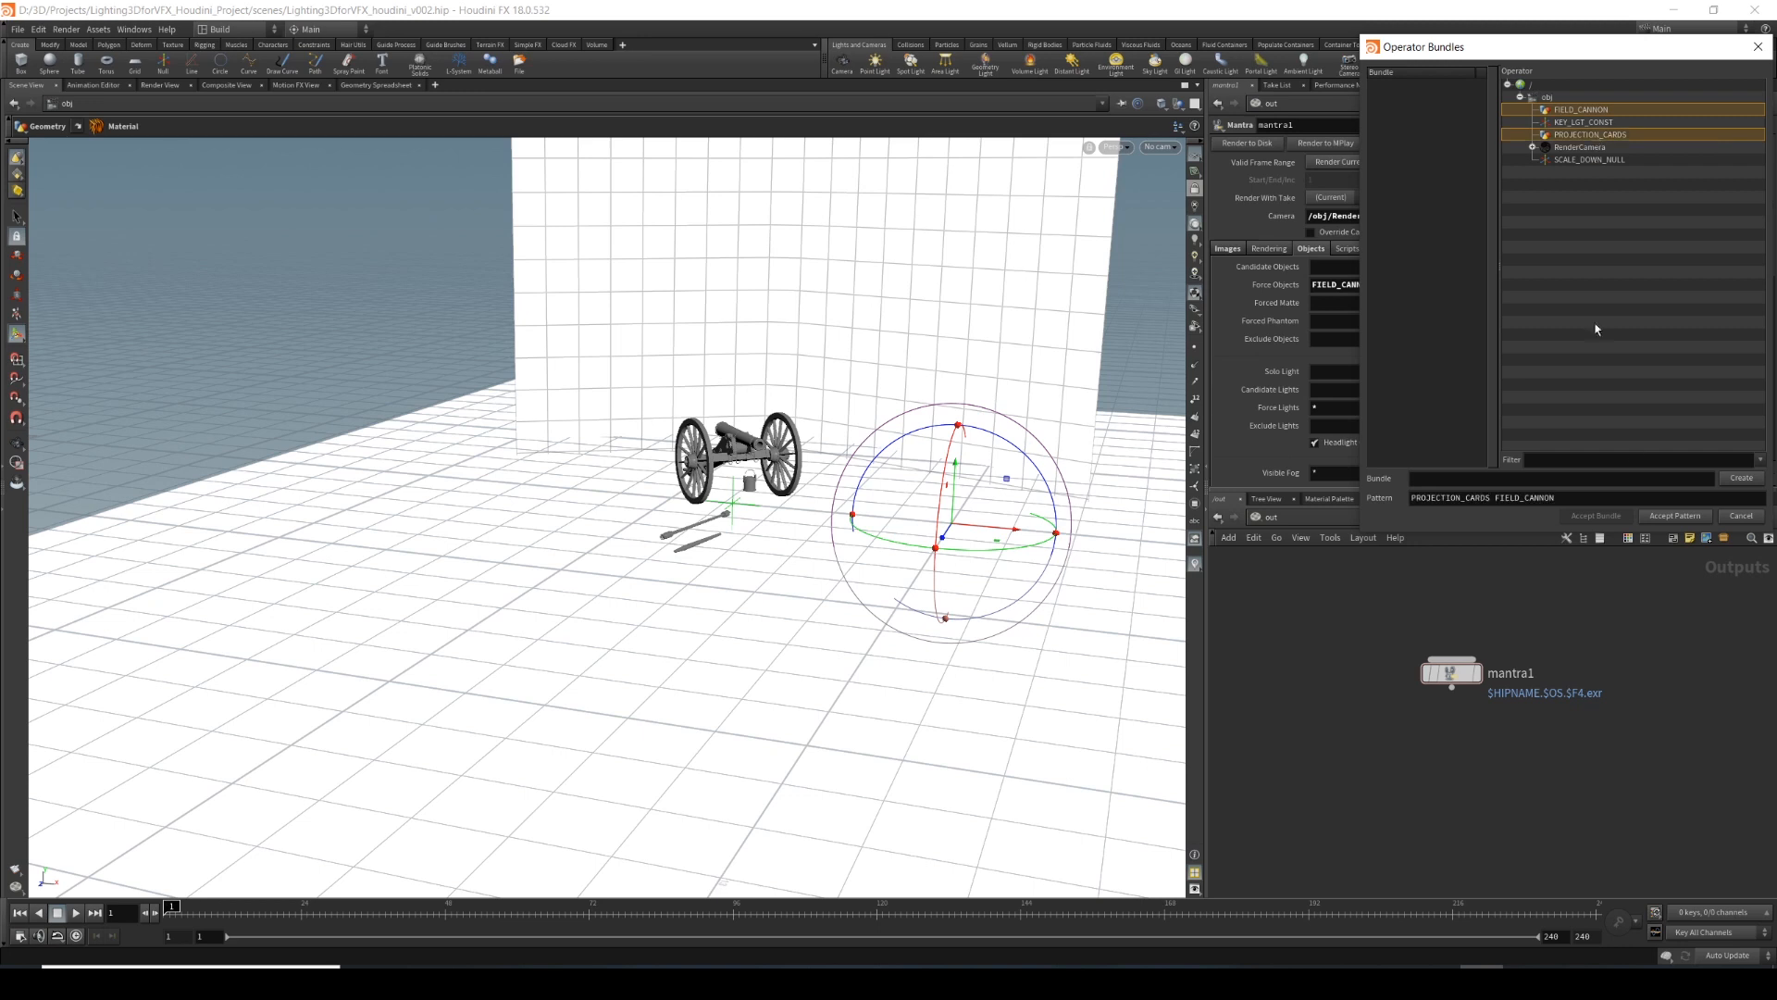
pyautogui.click(1678, 516)
# Start a preview render of mantra1 and inspect how the plate maps onto the ground and background cards.
pyautogui.click(159, 85)
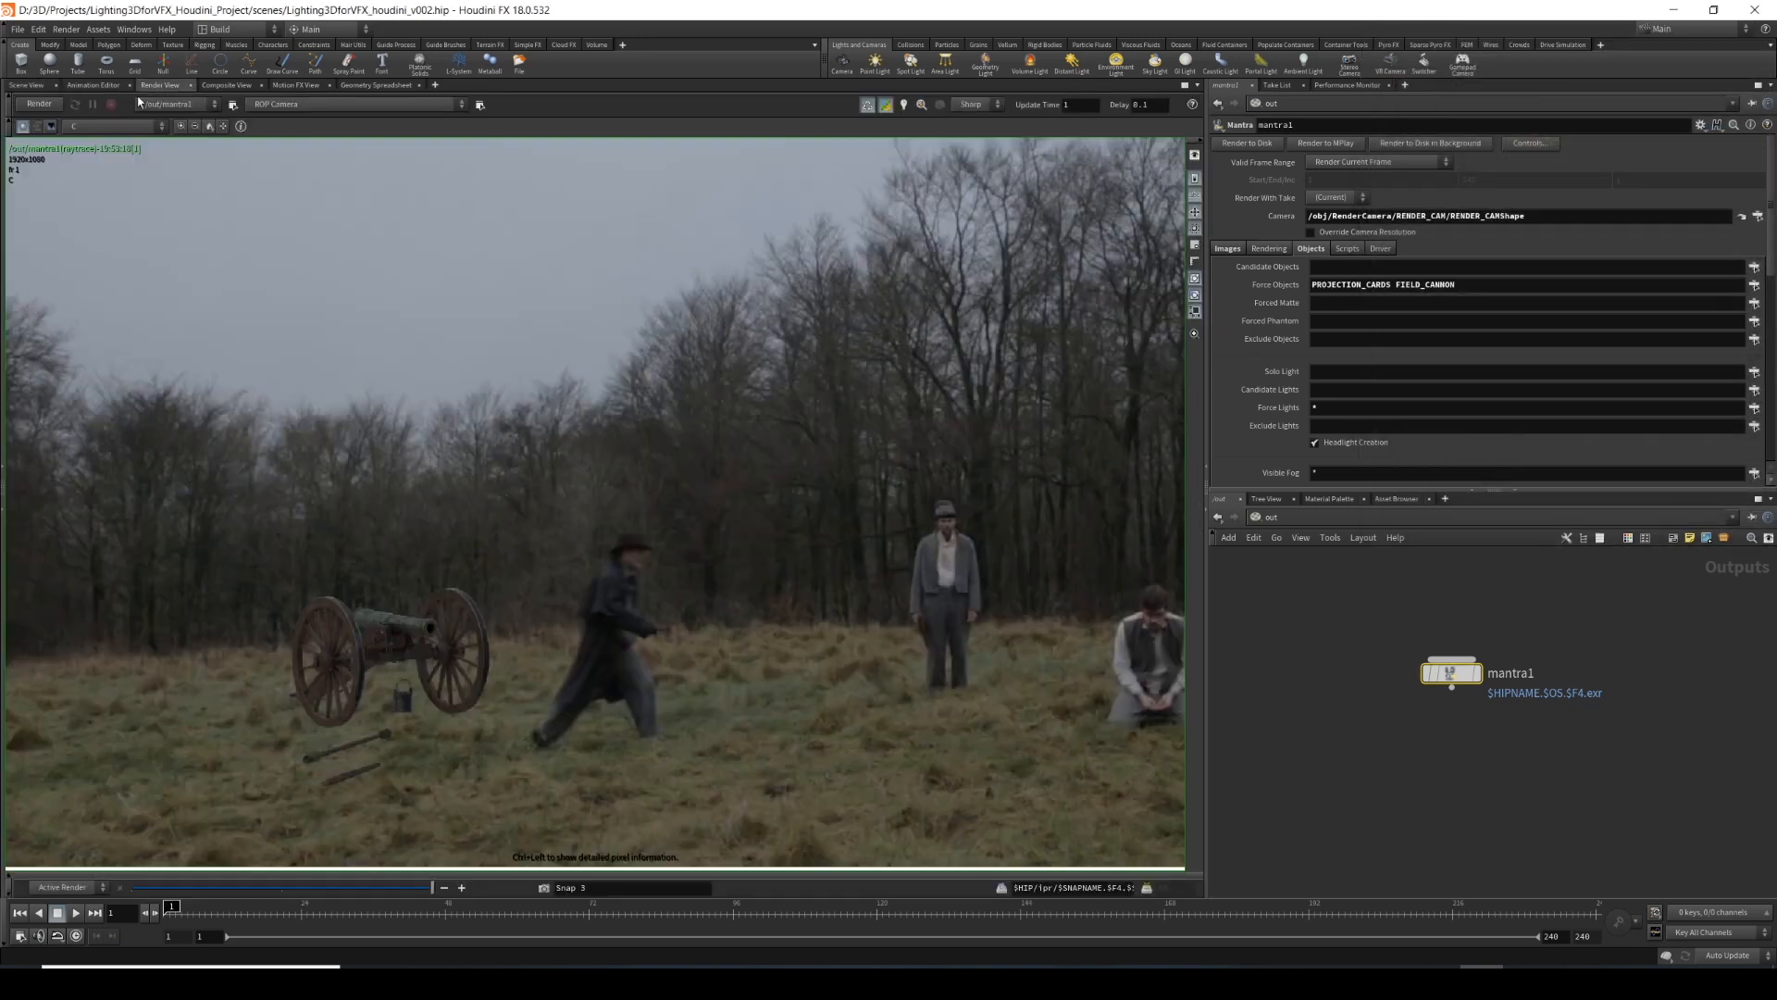
pyautogui.click(39, 104)
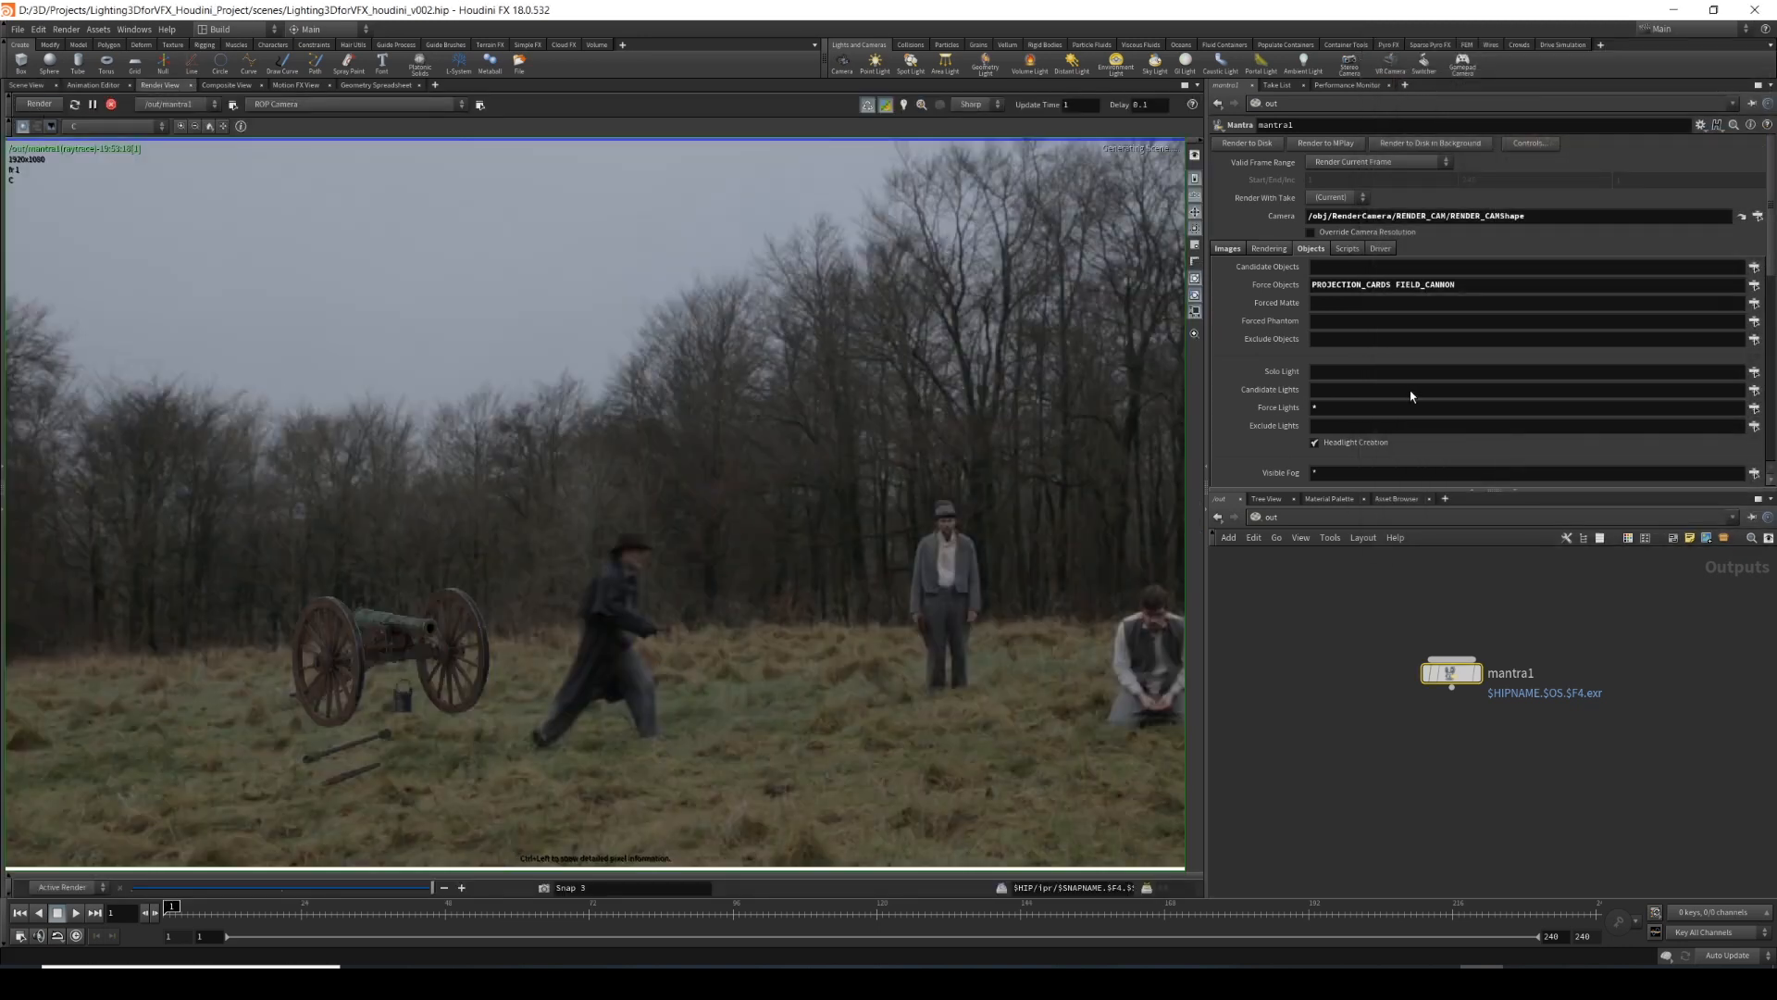
pyautogui.moveTo(897, 432); pyautogui.dragTo(958, 400, button='middle')
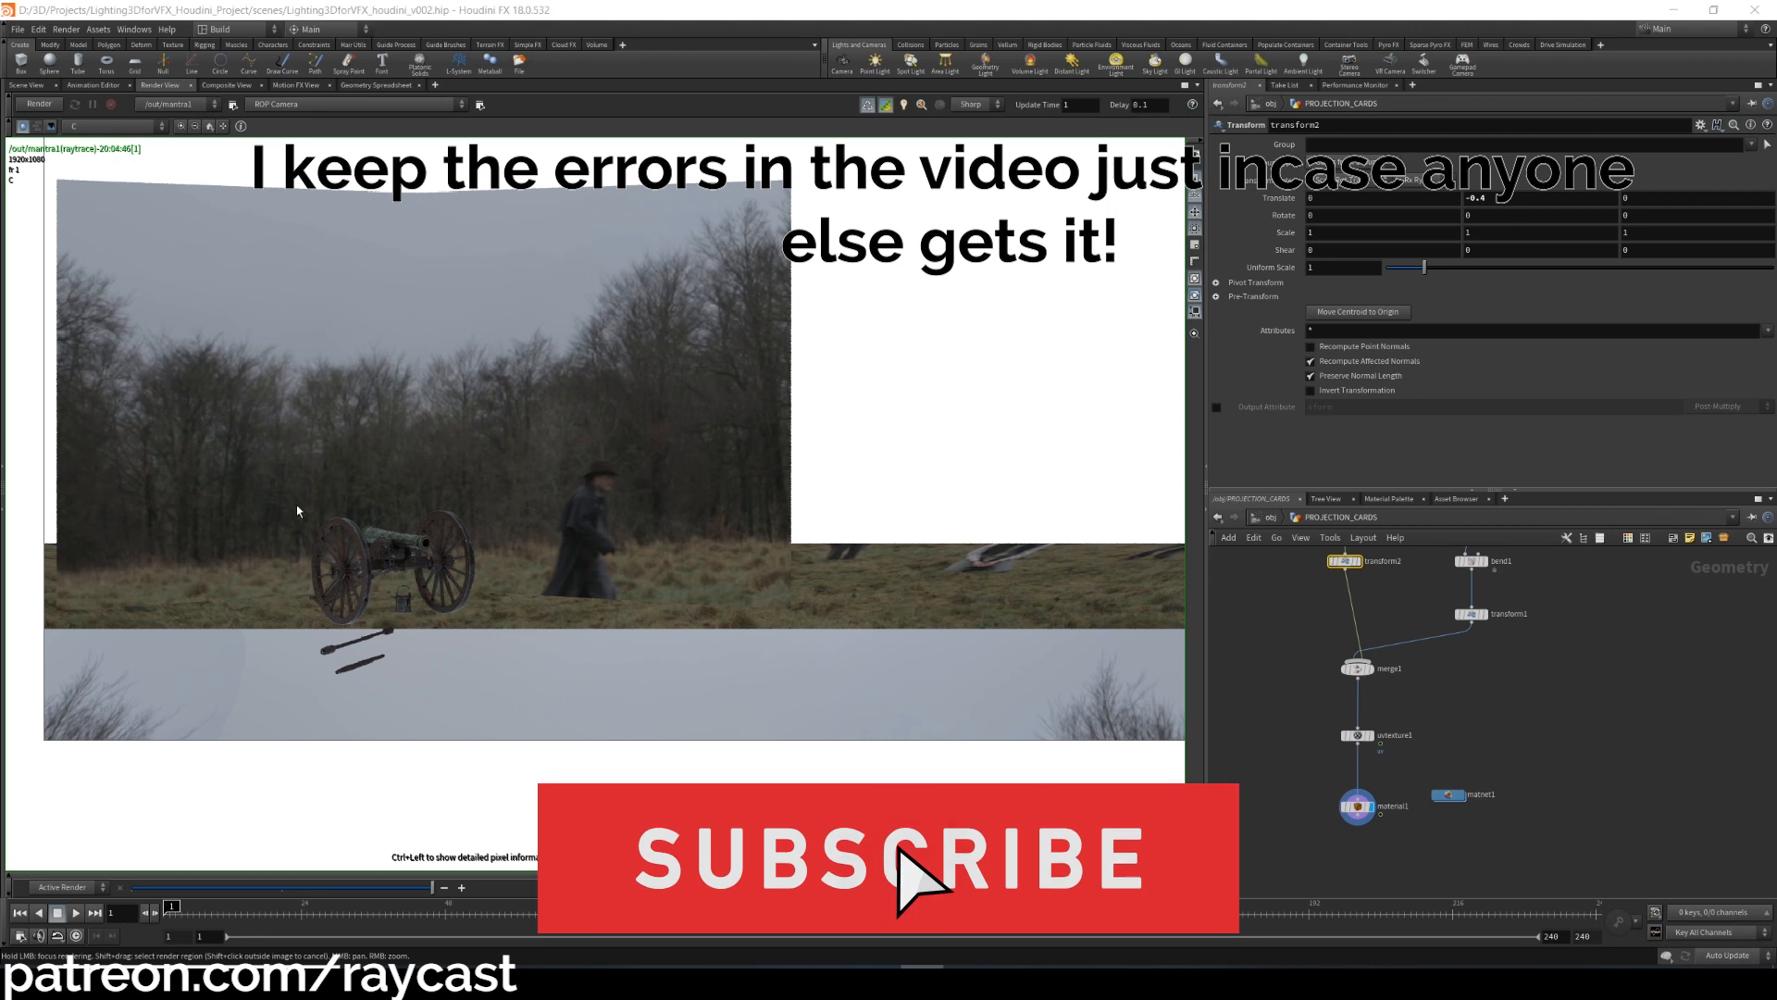
pyautogui.moveTo(584, 491); pyautogui.dragTo(705, 500, button='middle')
pyautogui.scroll(3, 698, 493)
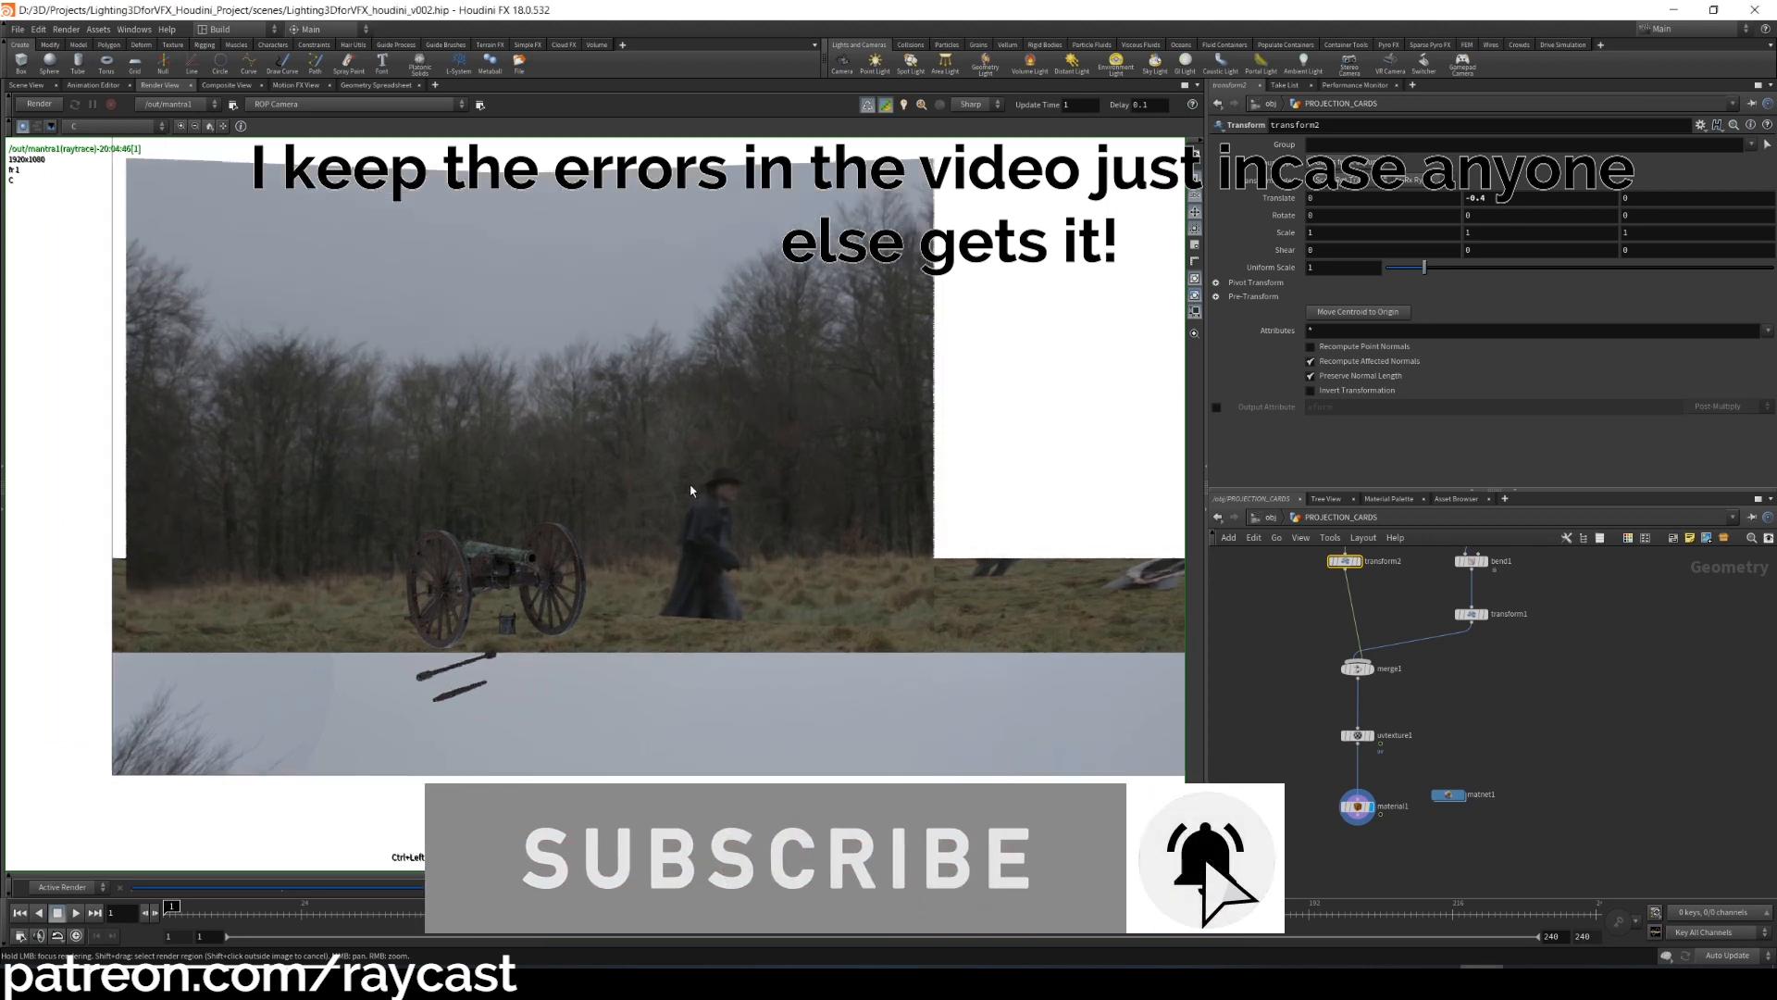
pyautogui.moveTo(705, 438); pyautogui.dragTo(789, 390, button='middle')
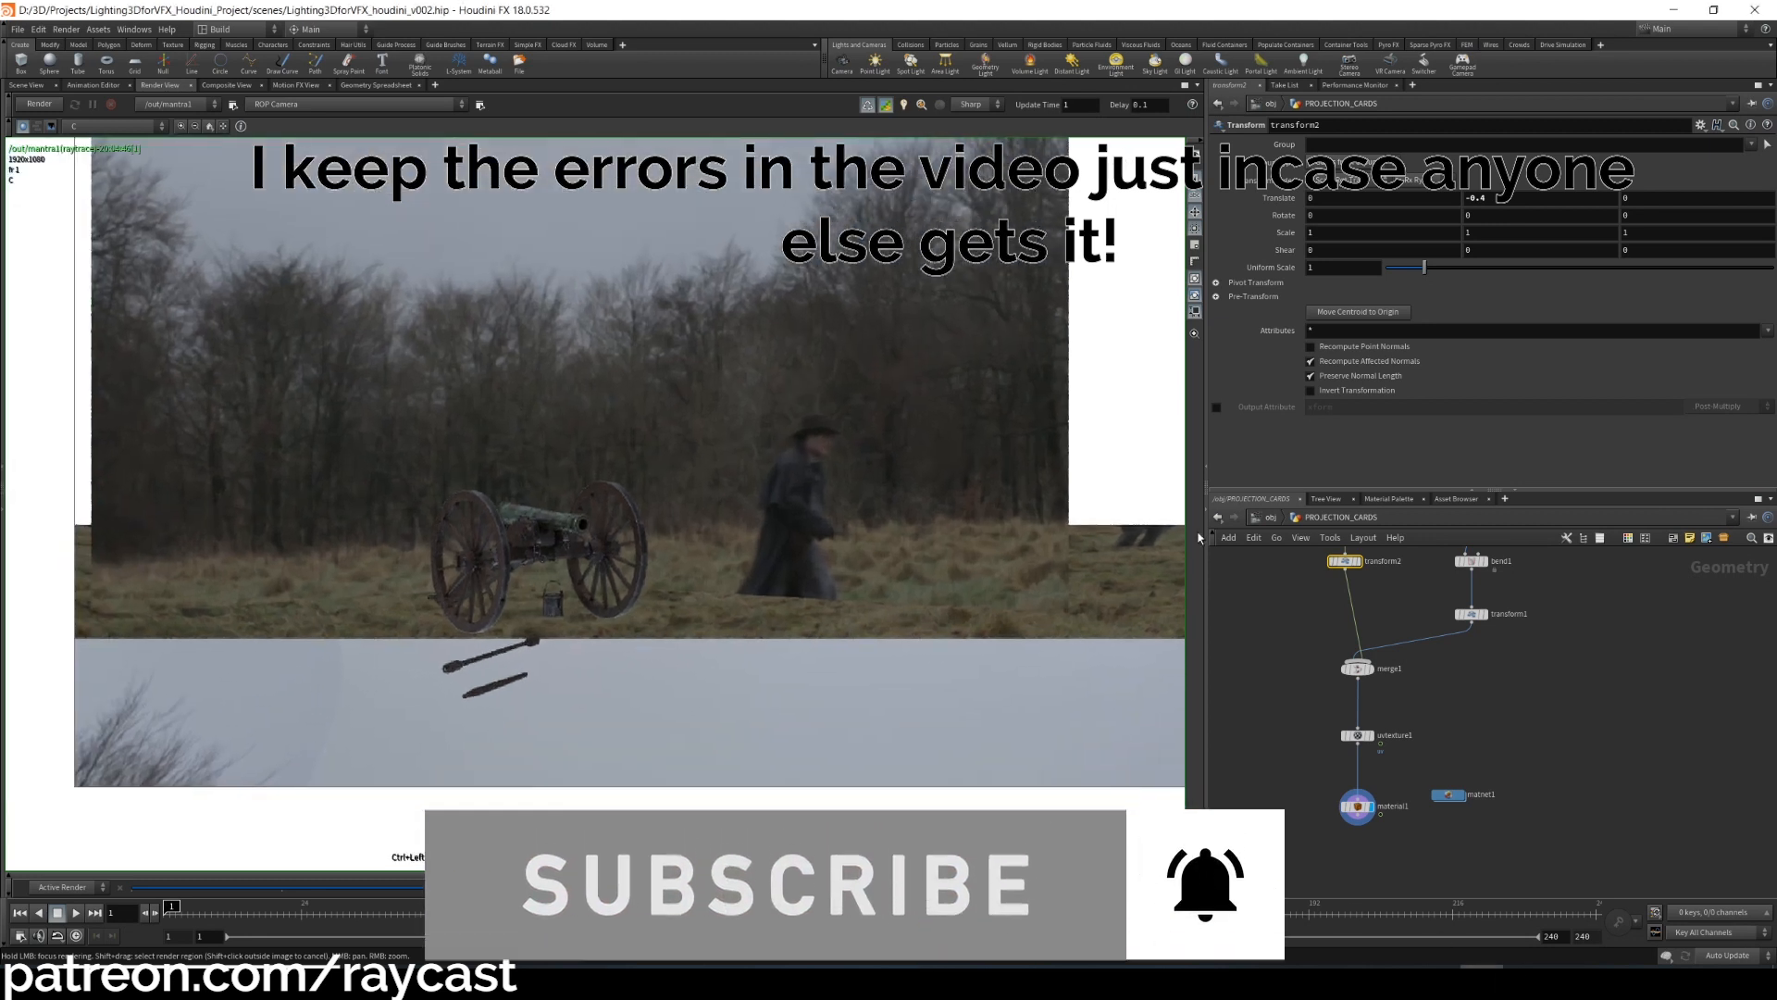
pyautogui.moveTo(789, 503); pyautogui.dragTo(733, 542, button='middle')
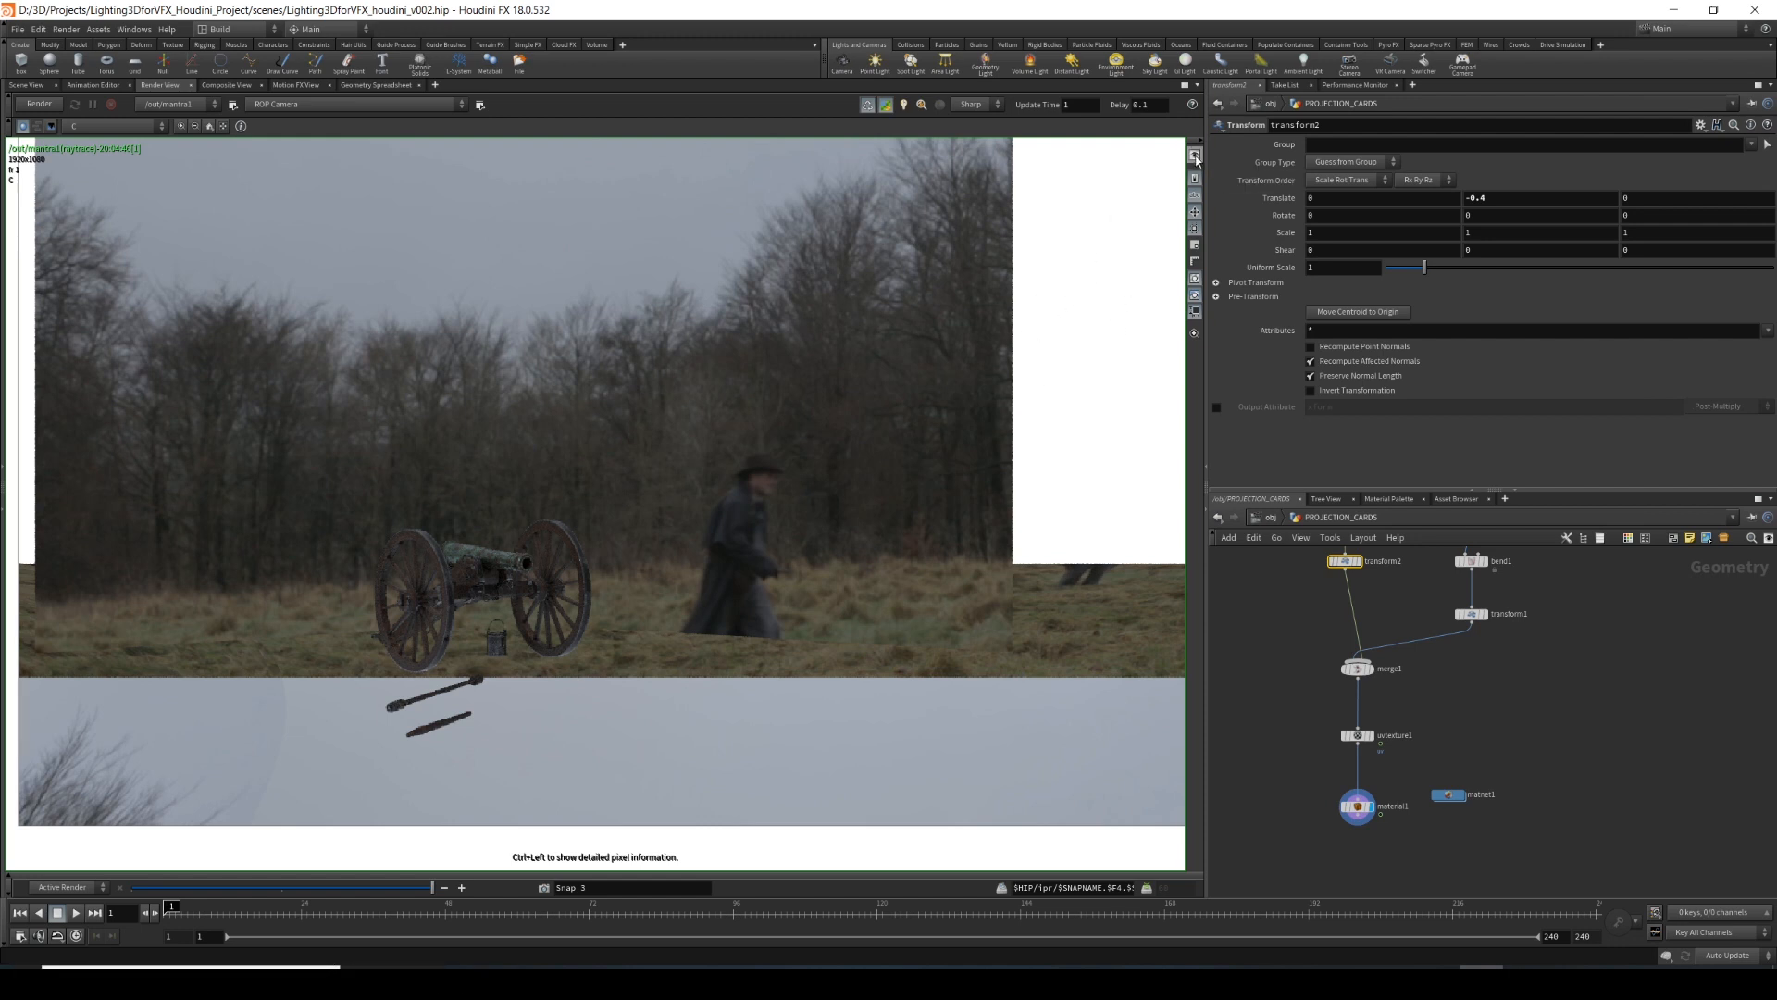
# Move the ground card a little over 8 units back along negative Z with transform2, bringing the projected grass under the cannon.
pyautogui.scroll(-2, 600, 623)
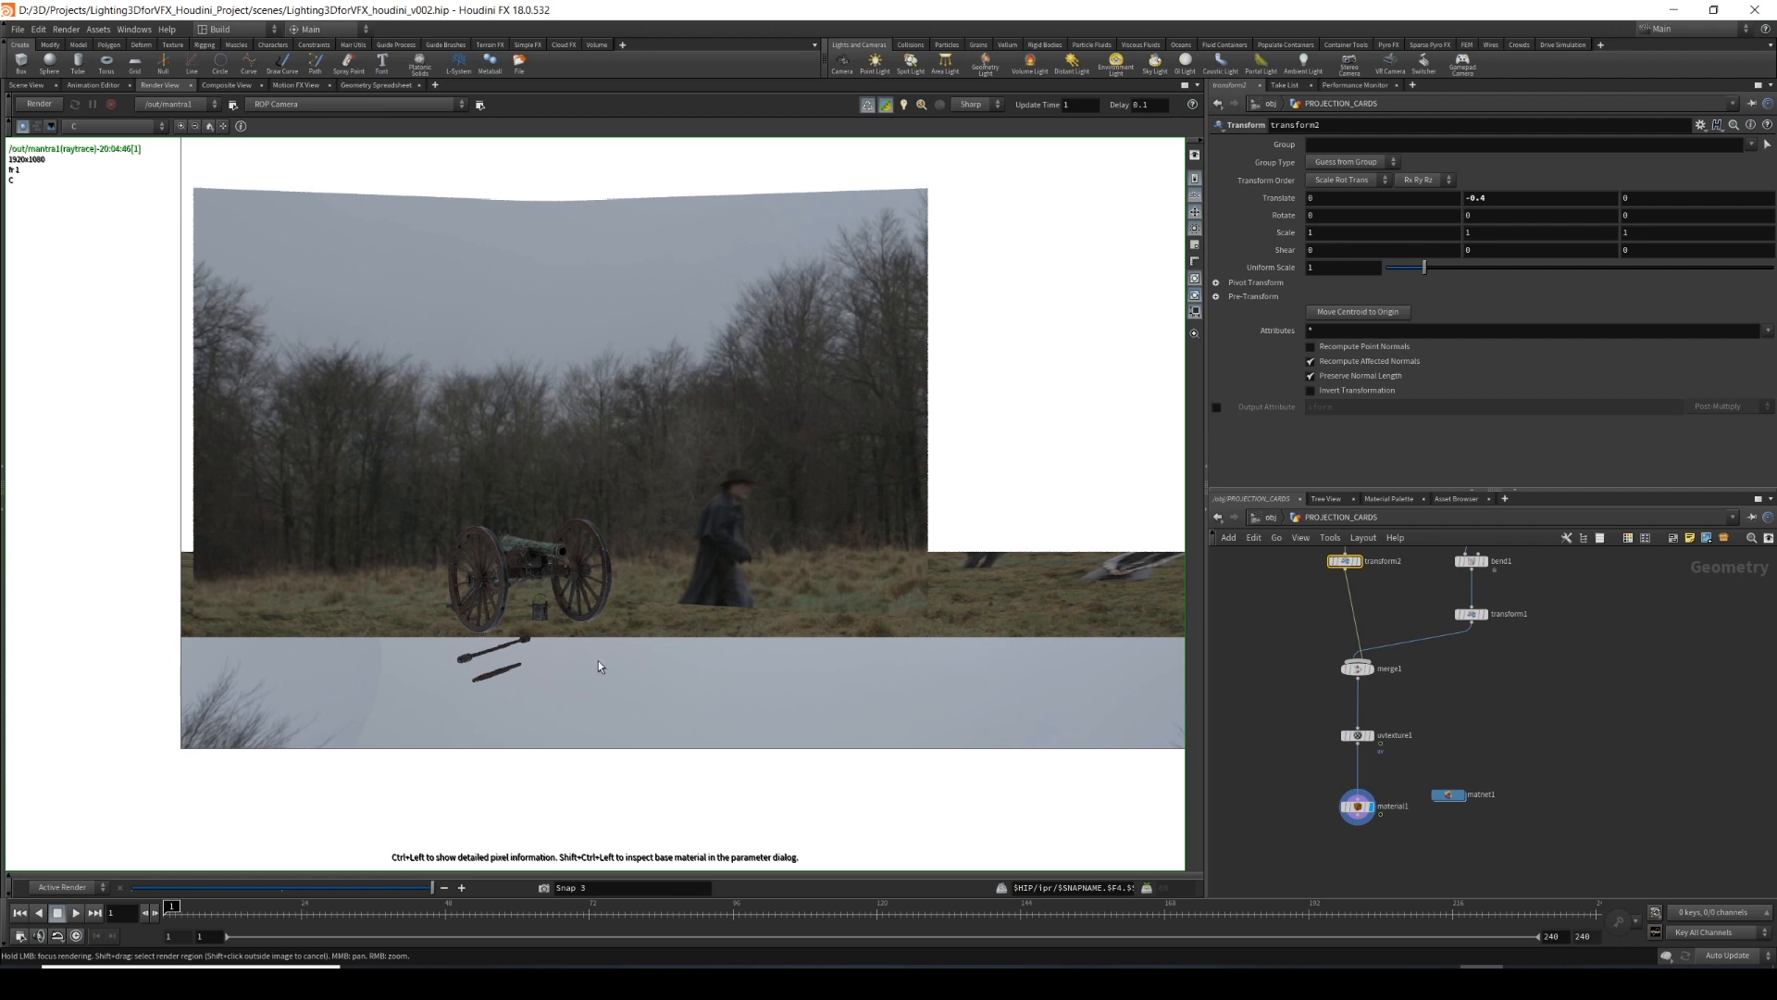
pyautogui.scroll(1, 598, 667)
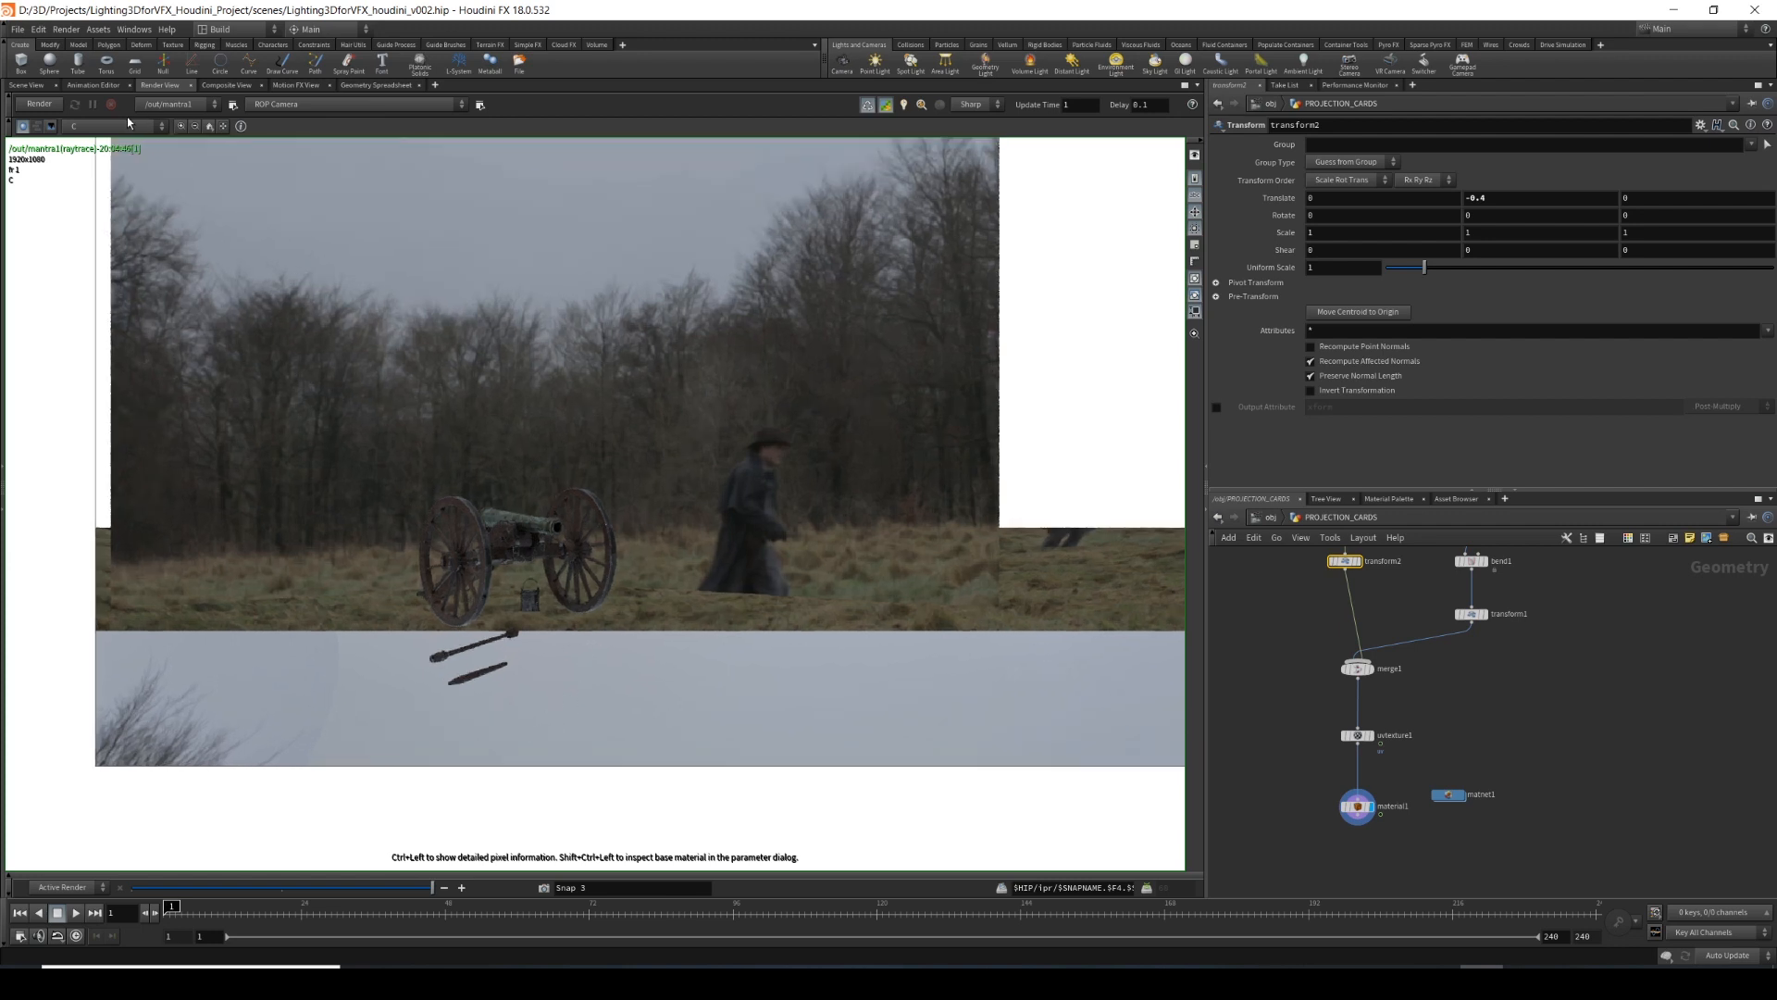
pyautogui.click(33, 87)
pyautogui.keyDown('alt'); pyautogui.moveTo(635, 490); pyautogui.dragTo(462, 500); pyautogui.keyUp('alt')
pyautogui.press('t')
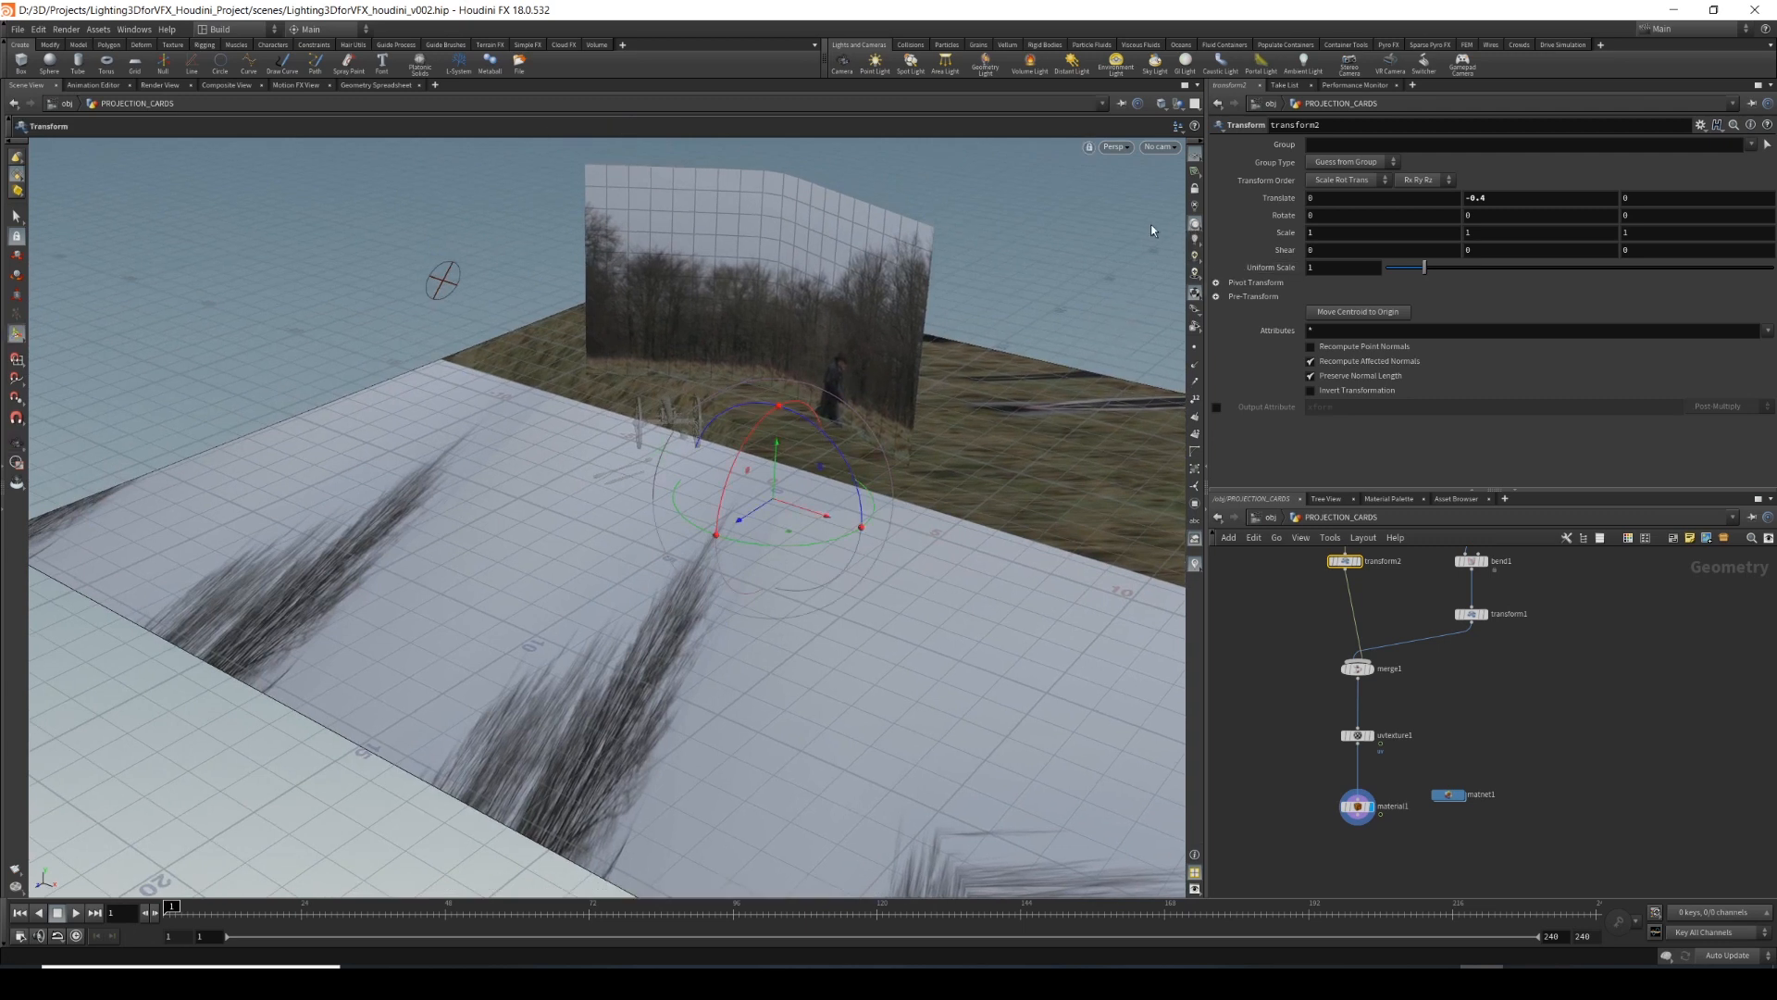
pyautogui.keyDown('alt'); pyautogui.moveTo(624, 451); pyautogui.dragTo(708, 536); pyautogui.keyUp('alt')
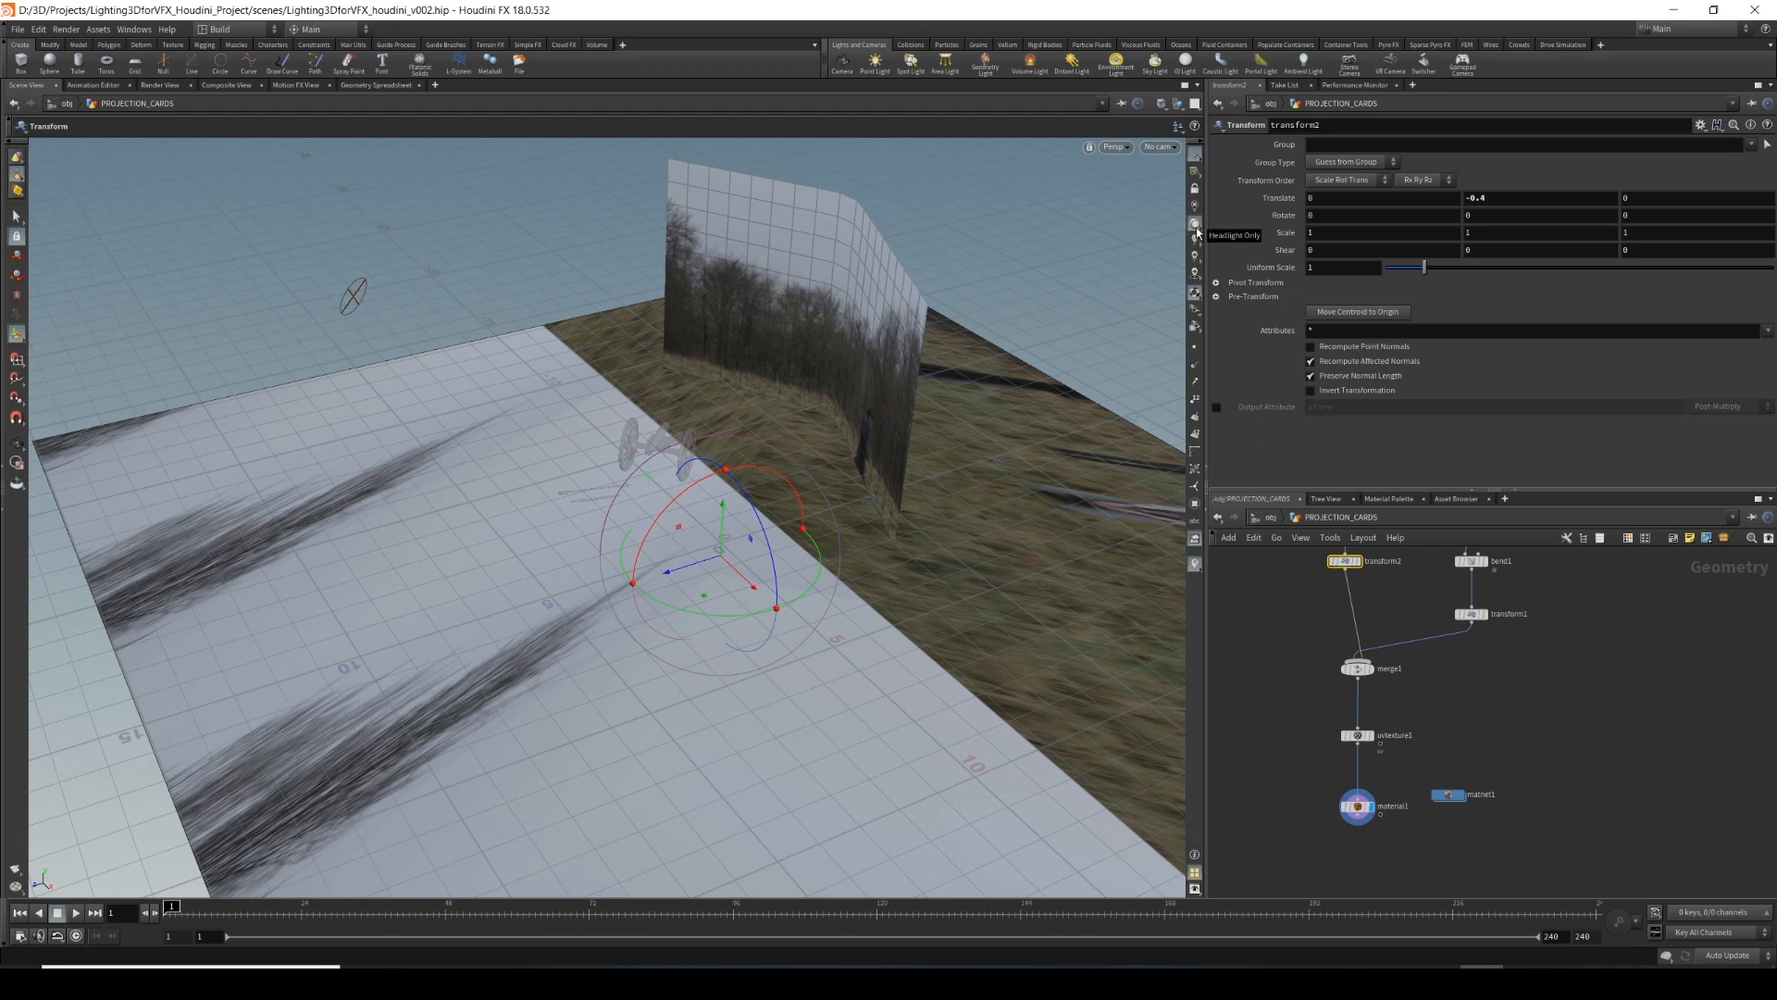
pyautogui.moveTo(956, 394)
pyautogui.keyDown('alt'); pyautogui.mouseDown()
pyautogui.moveTo(778, 527)
pyautogui.moveTo(769, 579)
pyautogui.moveTo(953, 370)
pyautogui.mouseUp(); pyautogui.keyUp('alt')
pyautogui.moveTo(1327, 563); pyautogui.dragTo(1272, 744, button='middle')
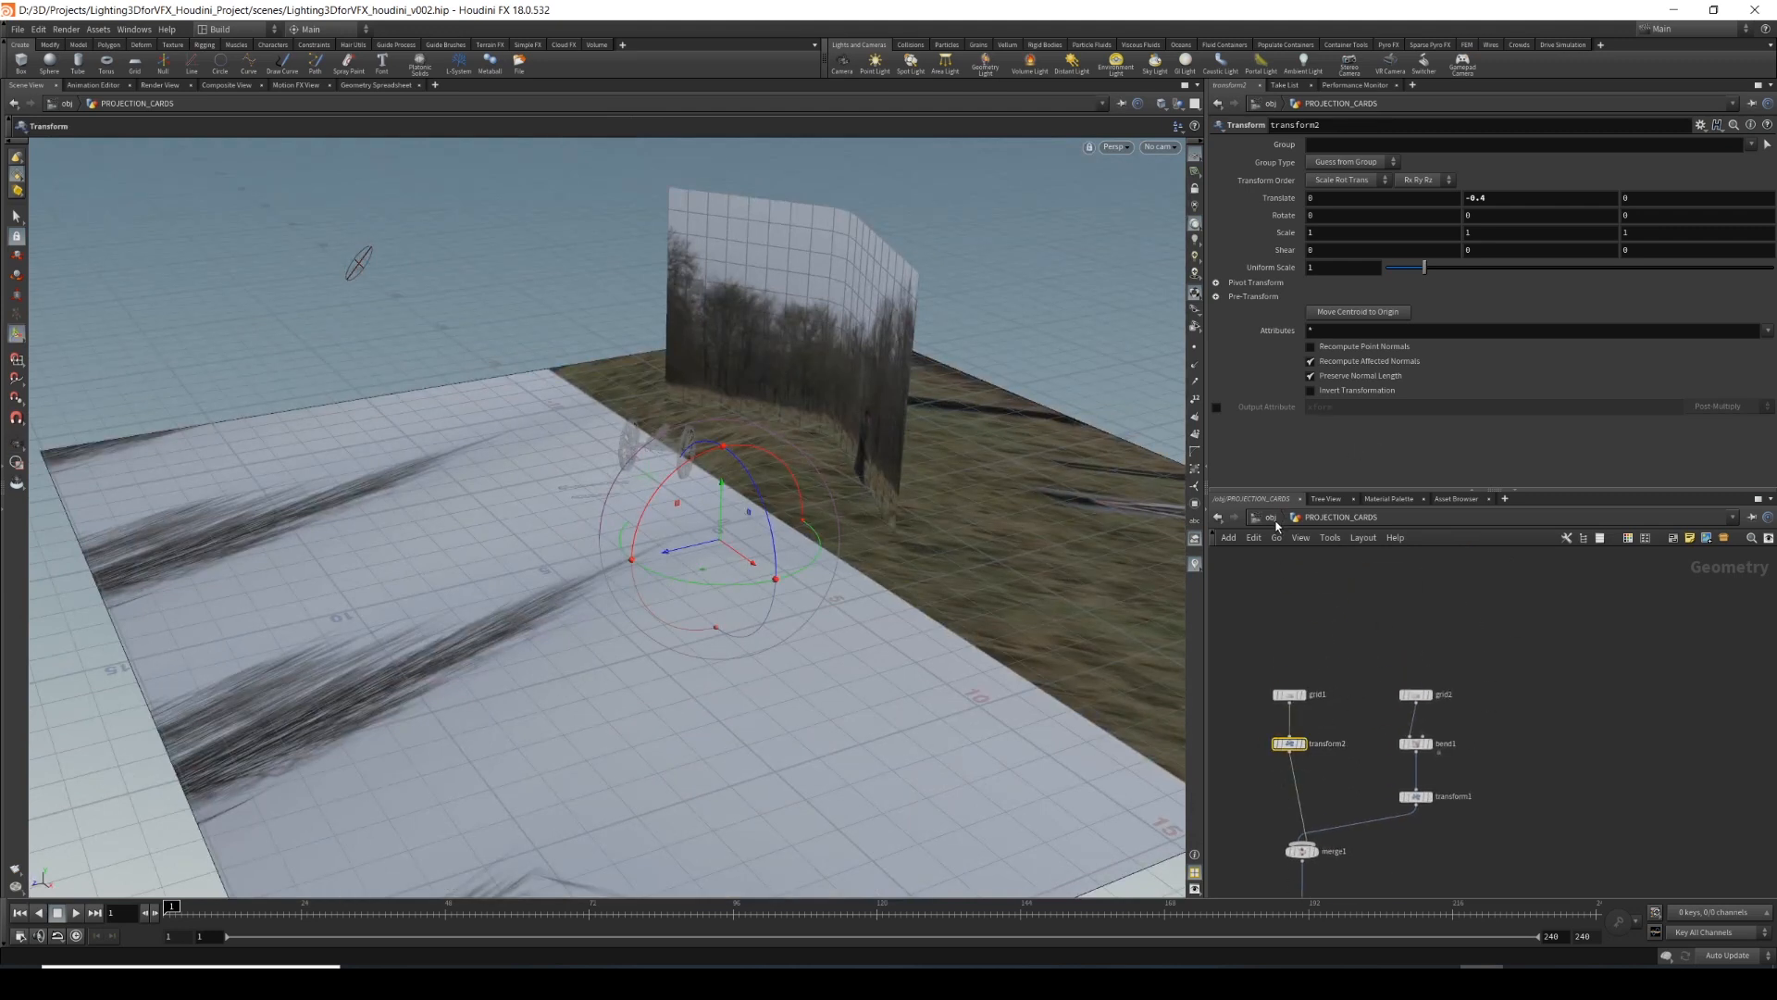
pyautogui.moveTo(665, 552); pyautogui.dragTo(952, 527)
pyautogui.keyDown('alt'); pyautogui.moveTo(583, 648); pyautogui.dragTo(761, 453); pyautogui.keyUp('alt')
pyautogui.press('t')
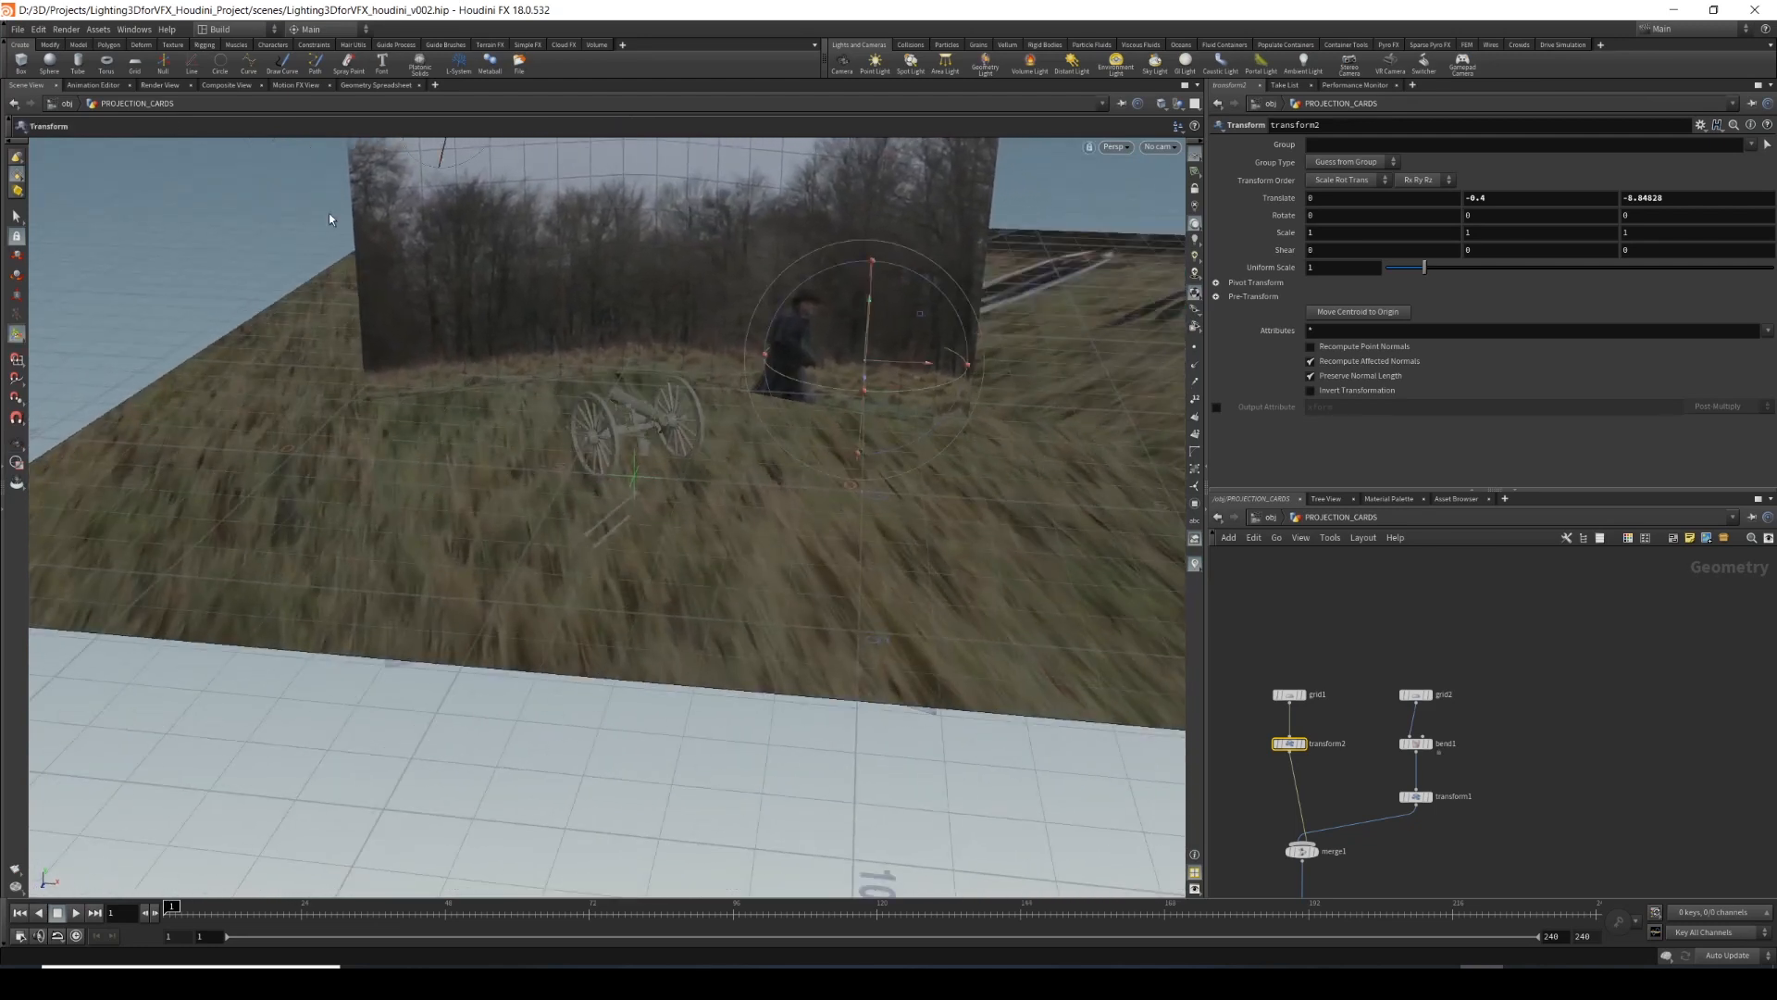
# Re-render mantra1 to check the repositioned ground card around the cannon.
pyautogui.click(157, 85)
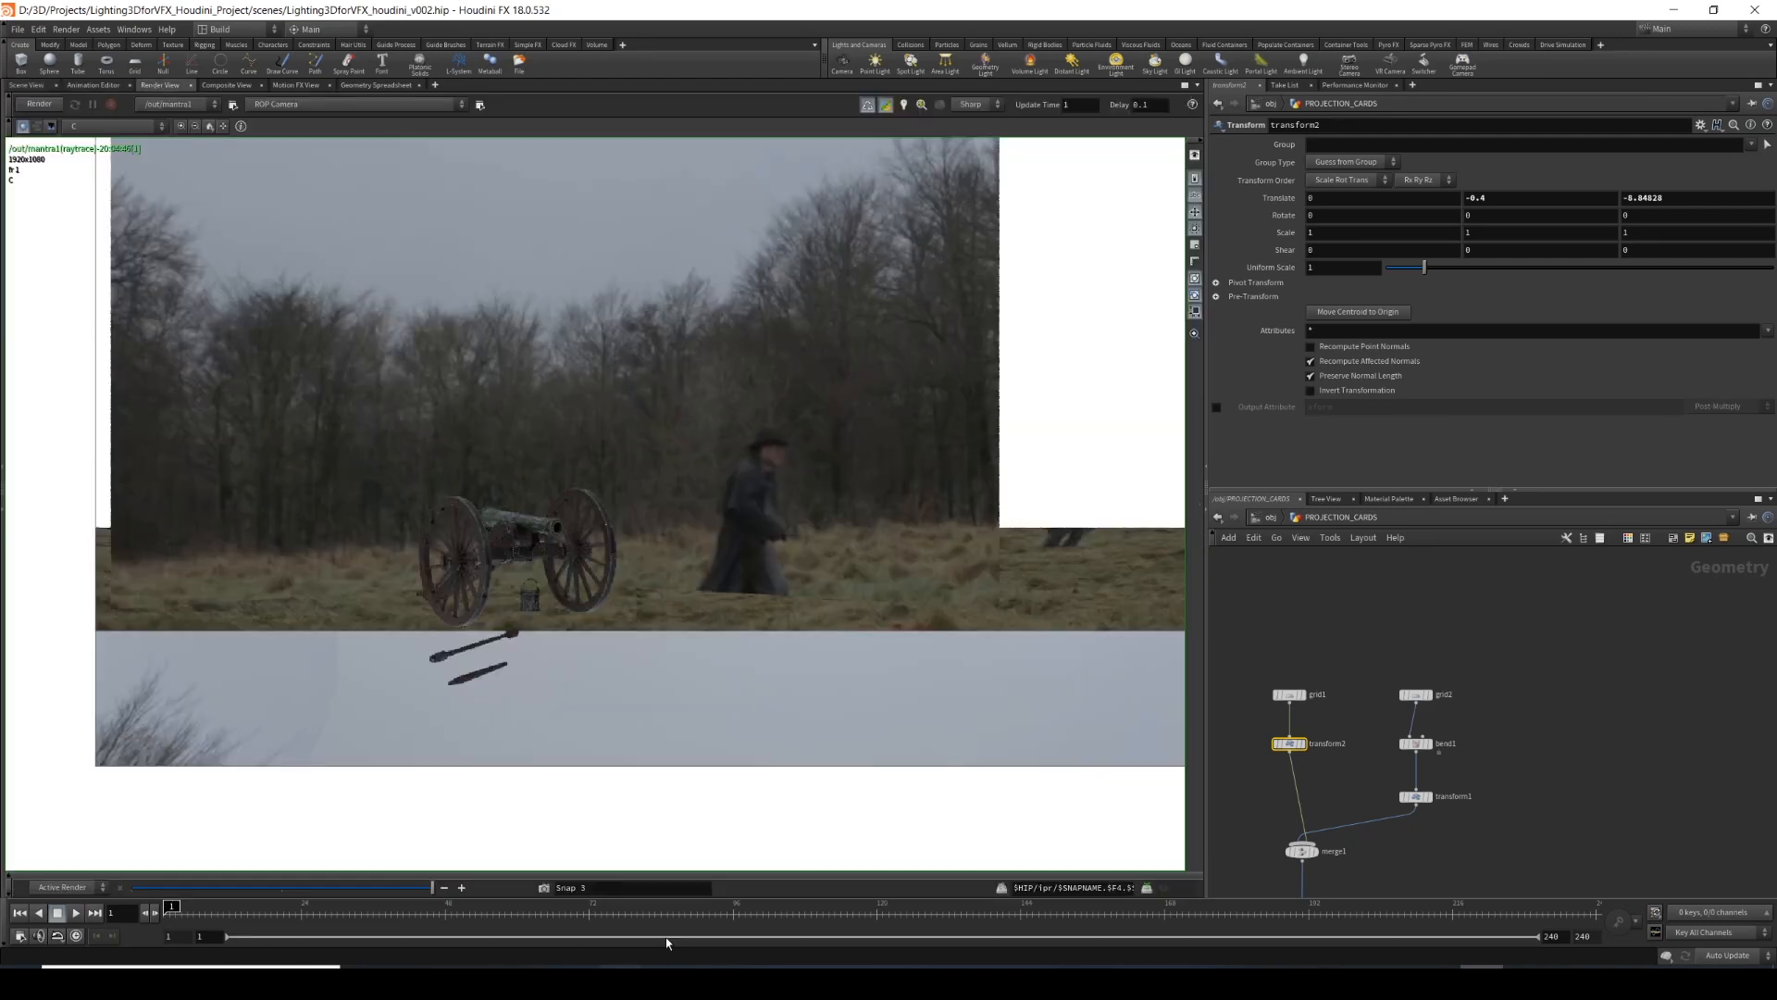
pyautogui.scroll(3, 530, 572)
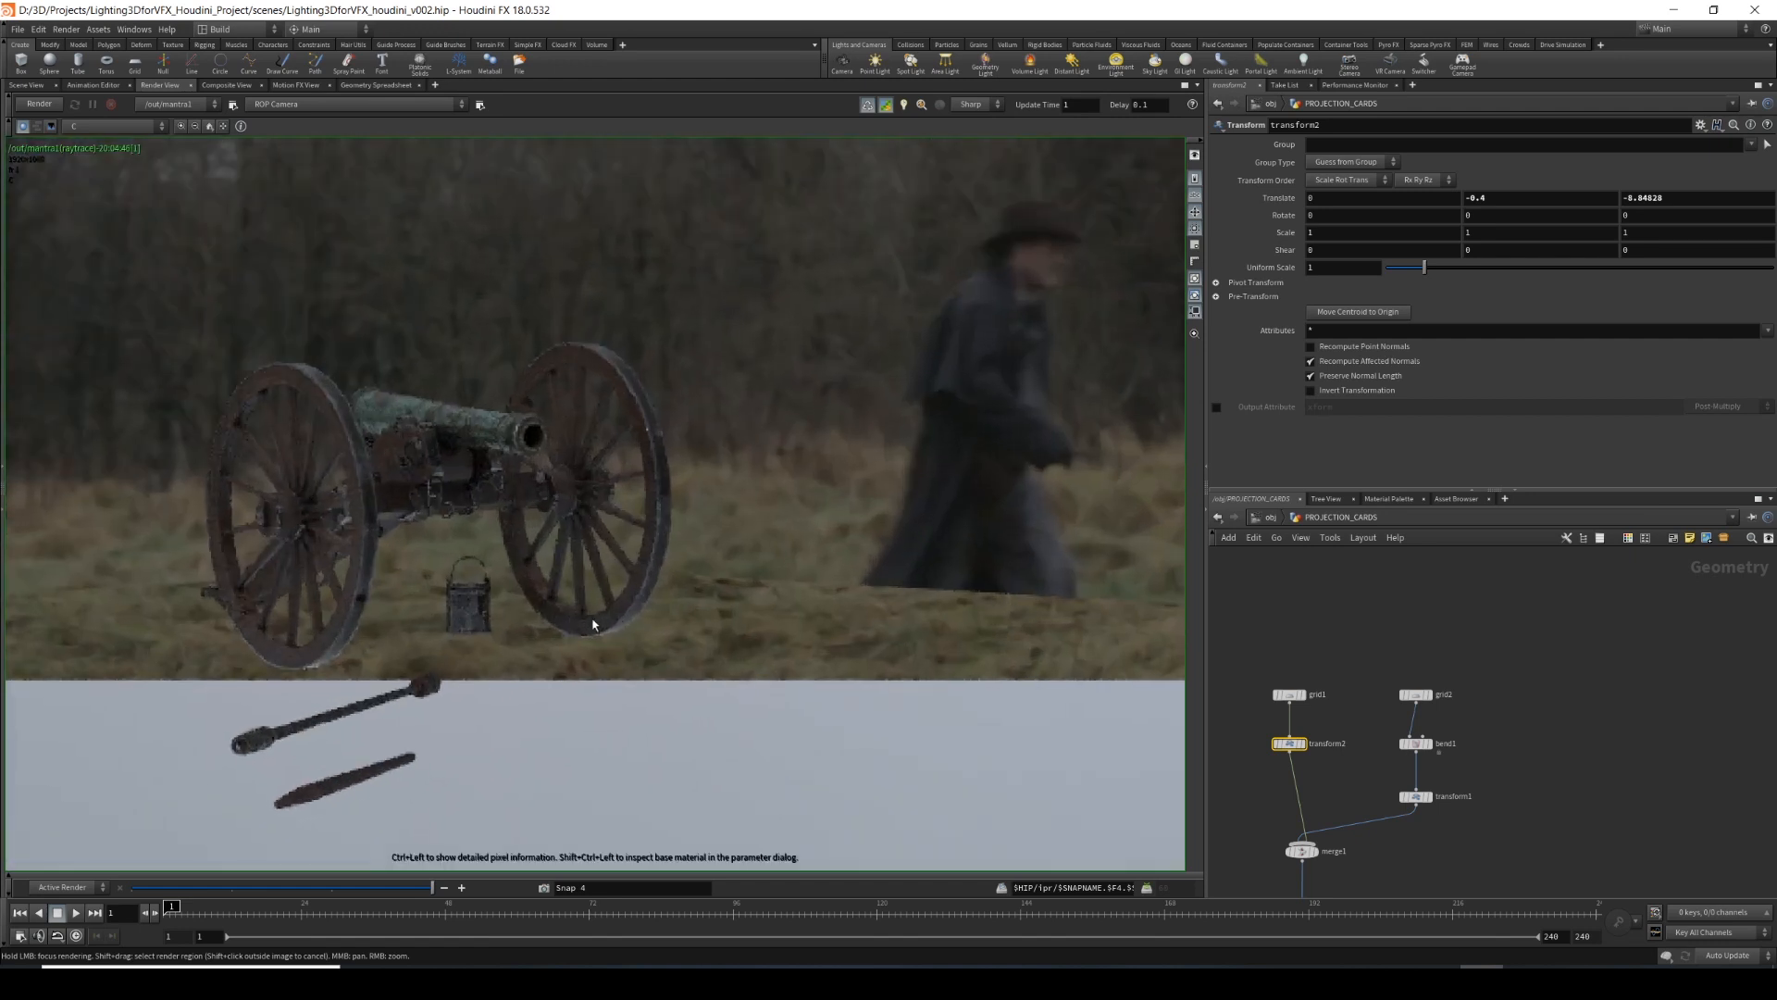
pyautogui.click(34, 106)
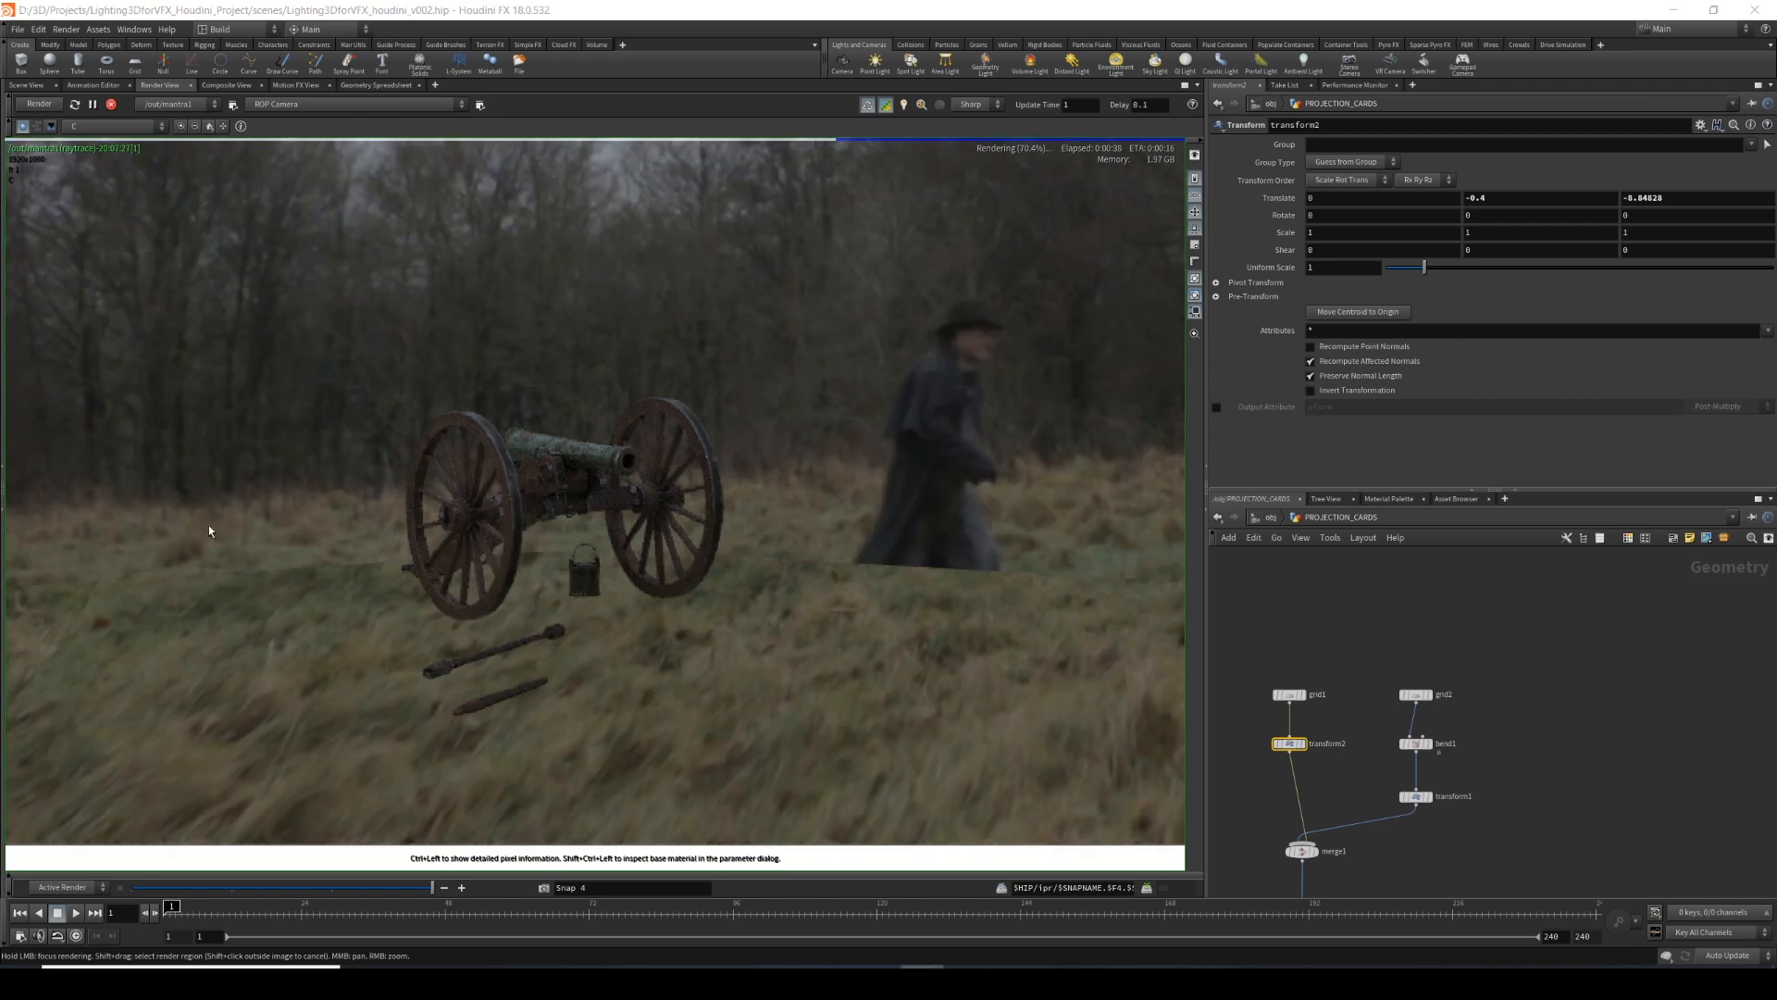
pyautogui.moveTo(432, 887); pyautogui.dragTo(494, 892)
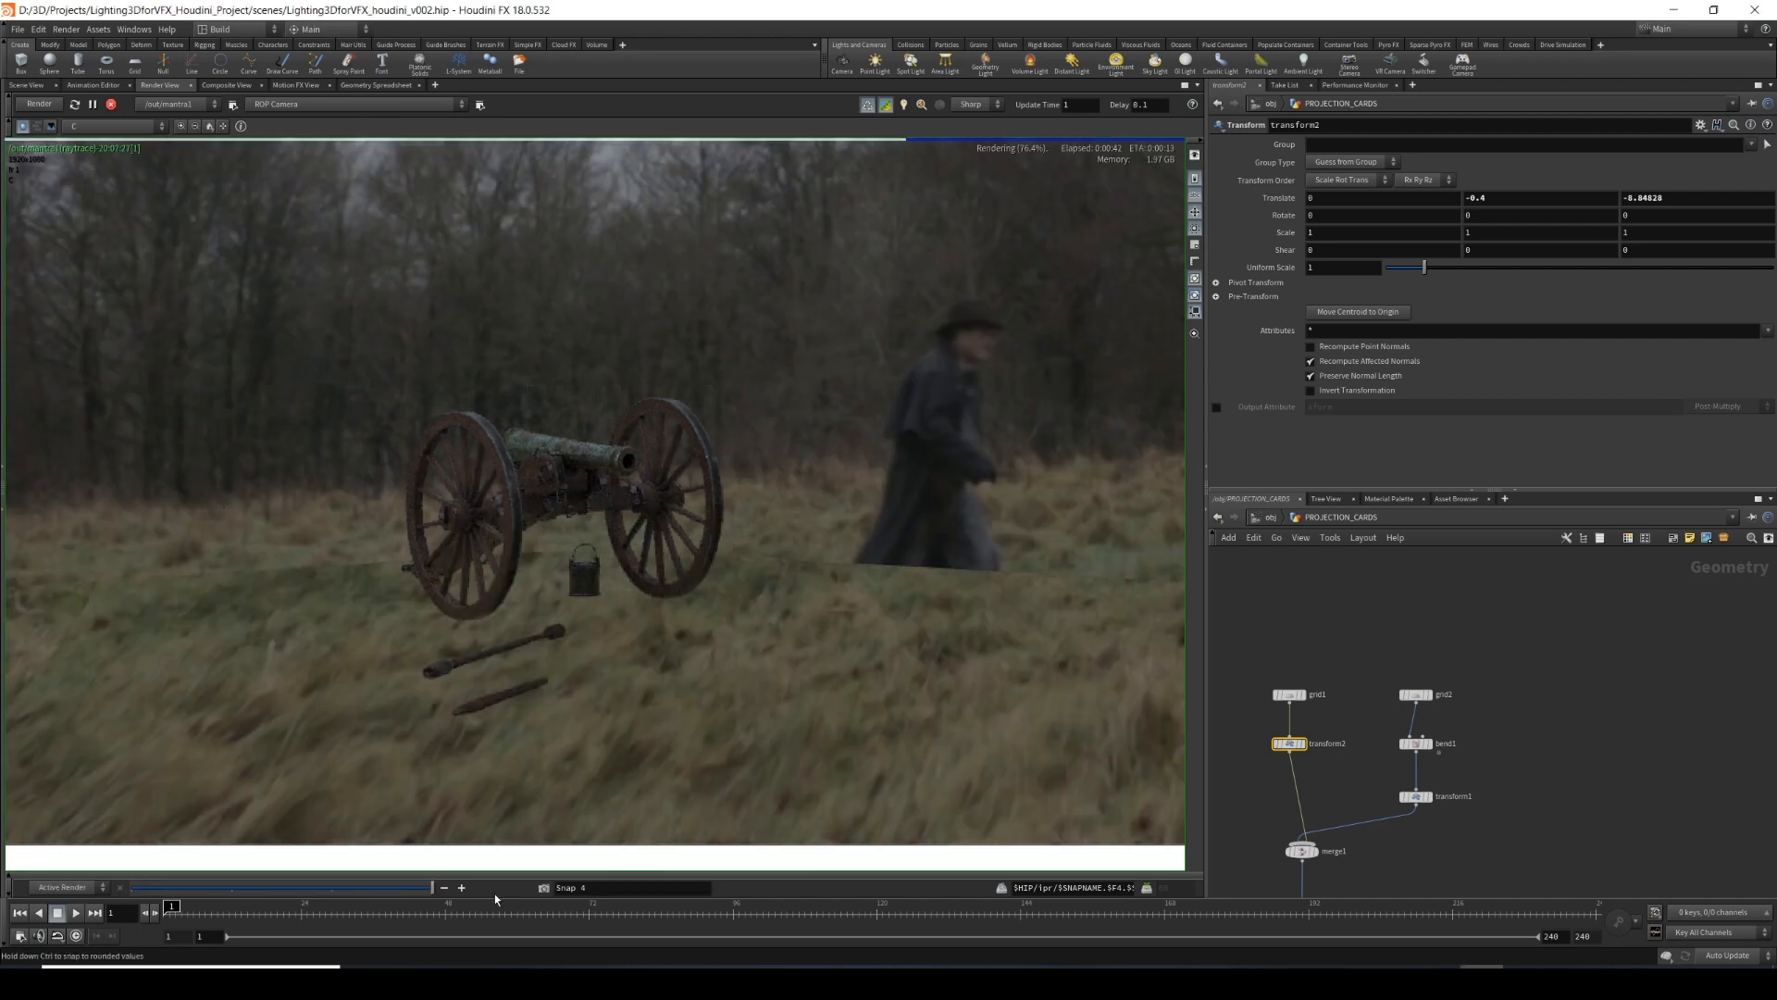
# Inspect the all_emission, IBL_ID0_direct and KEY_LGT_ID01_direct passes of the render, and return to the C beauty plane.
pyautogui.click(93, 128)
pyautogui.click(91, 155)
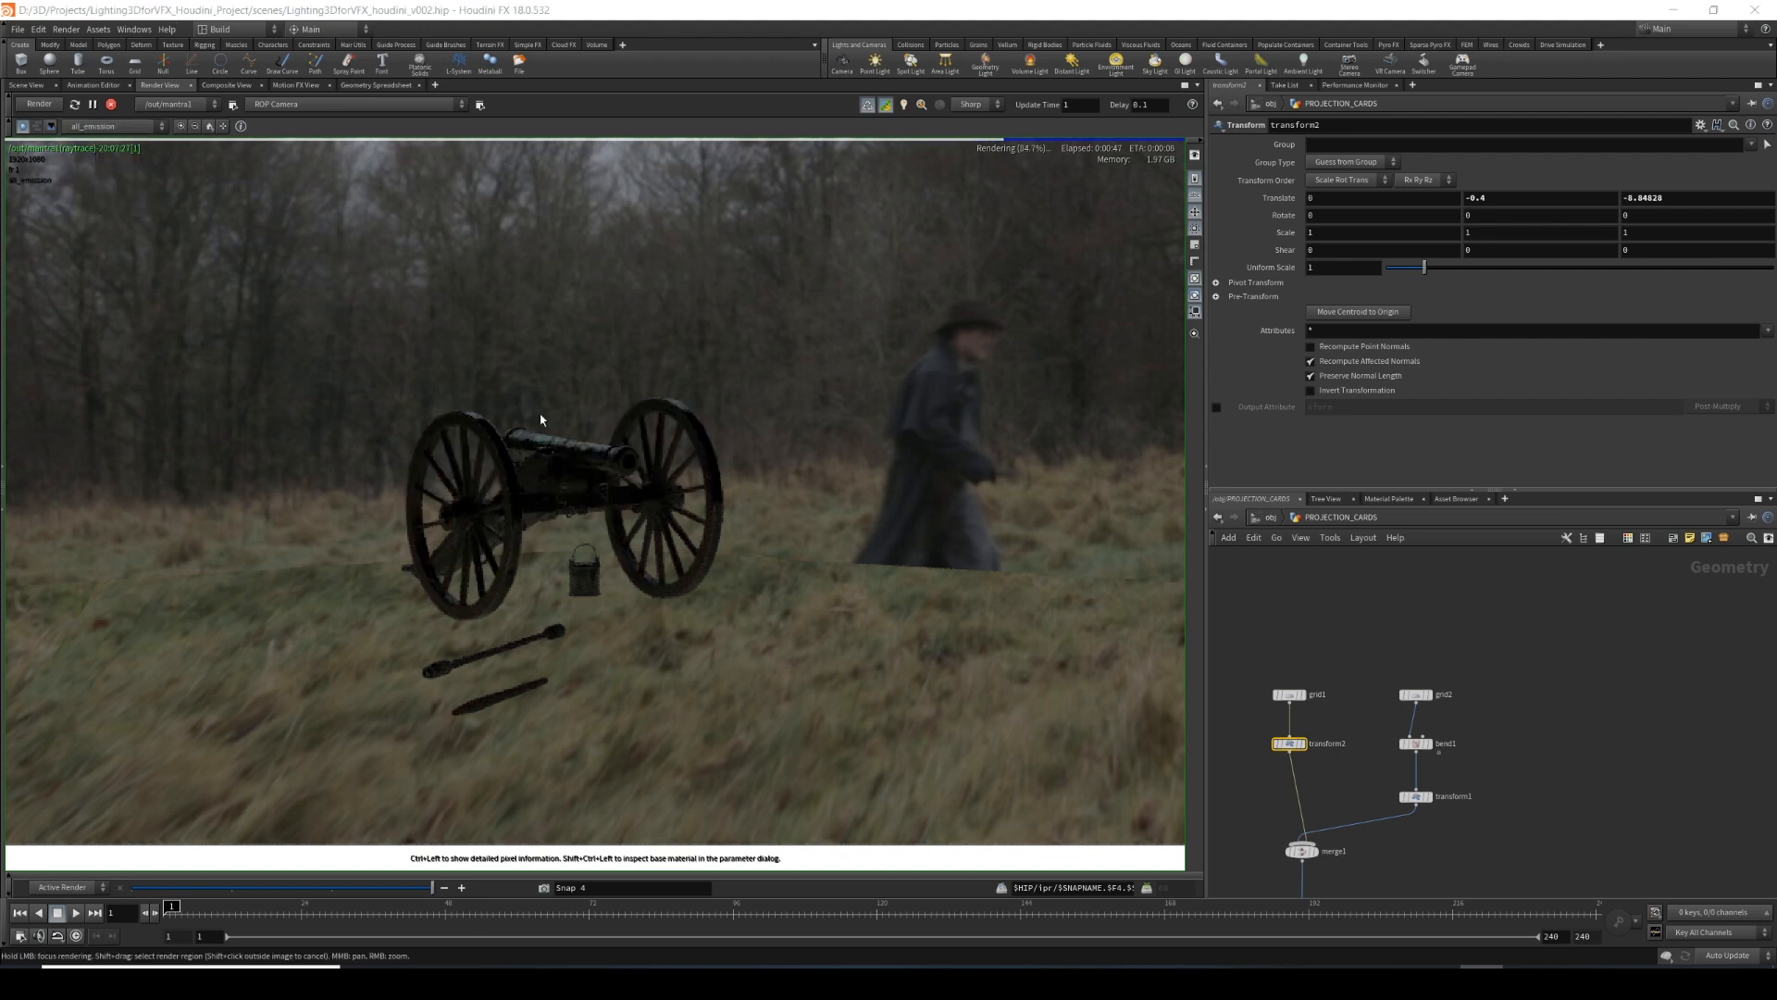
pyautogui.click(109, 125)
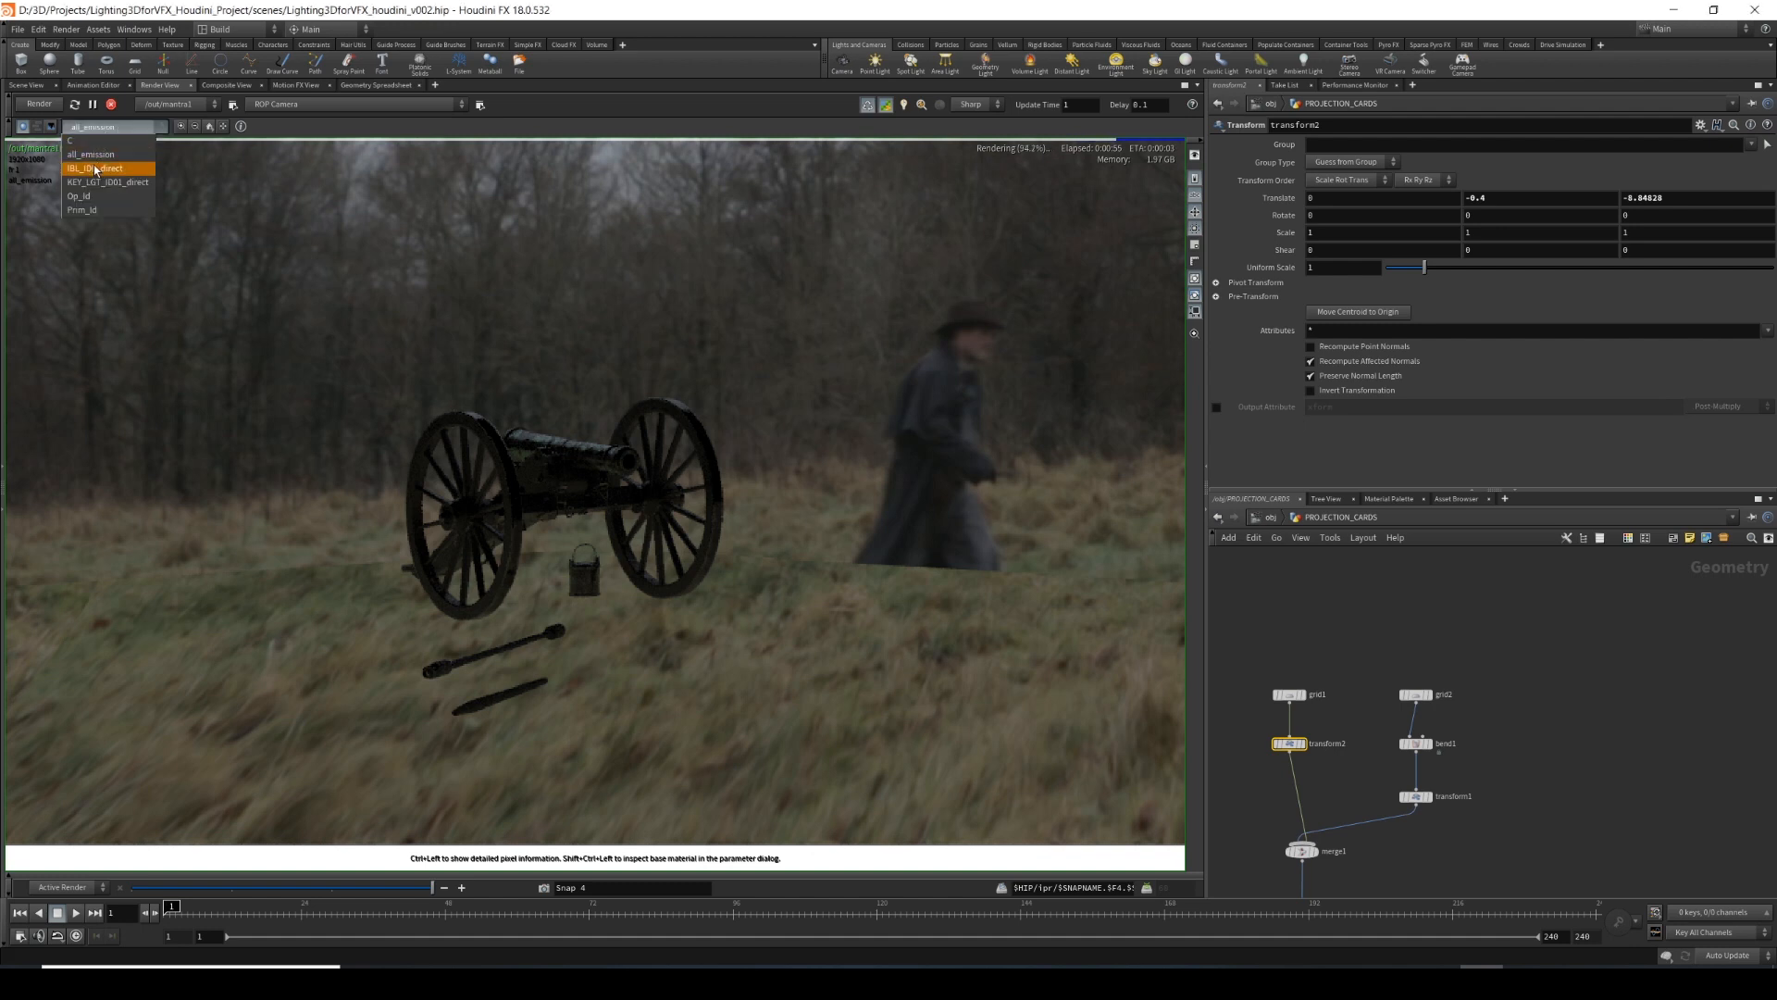
pyautogui.click(96, 169)
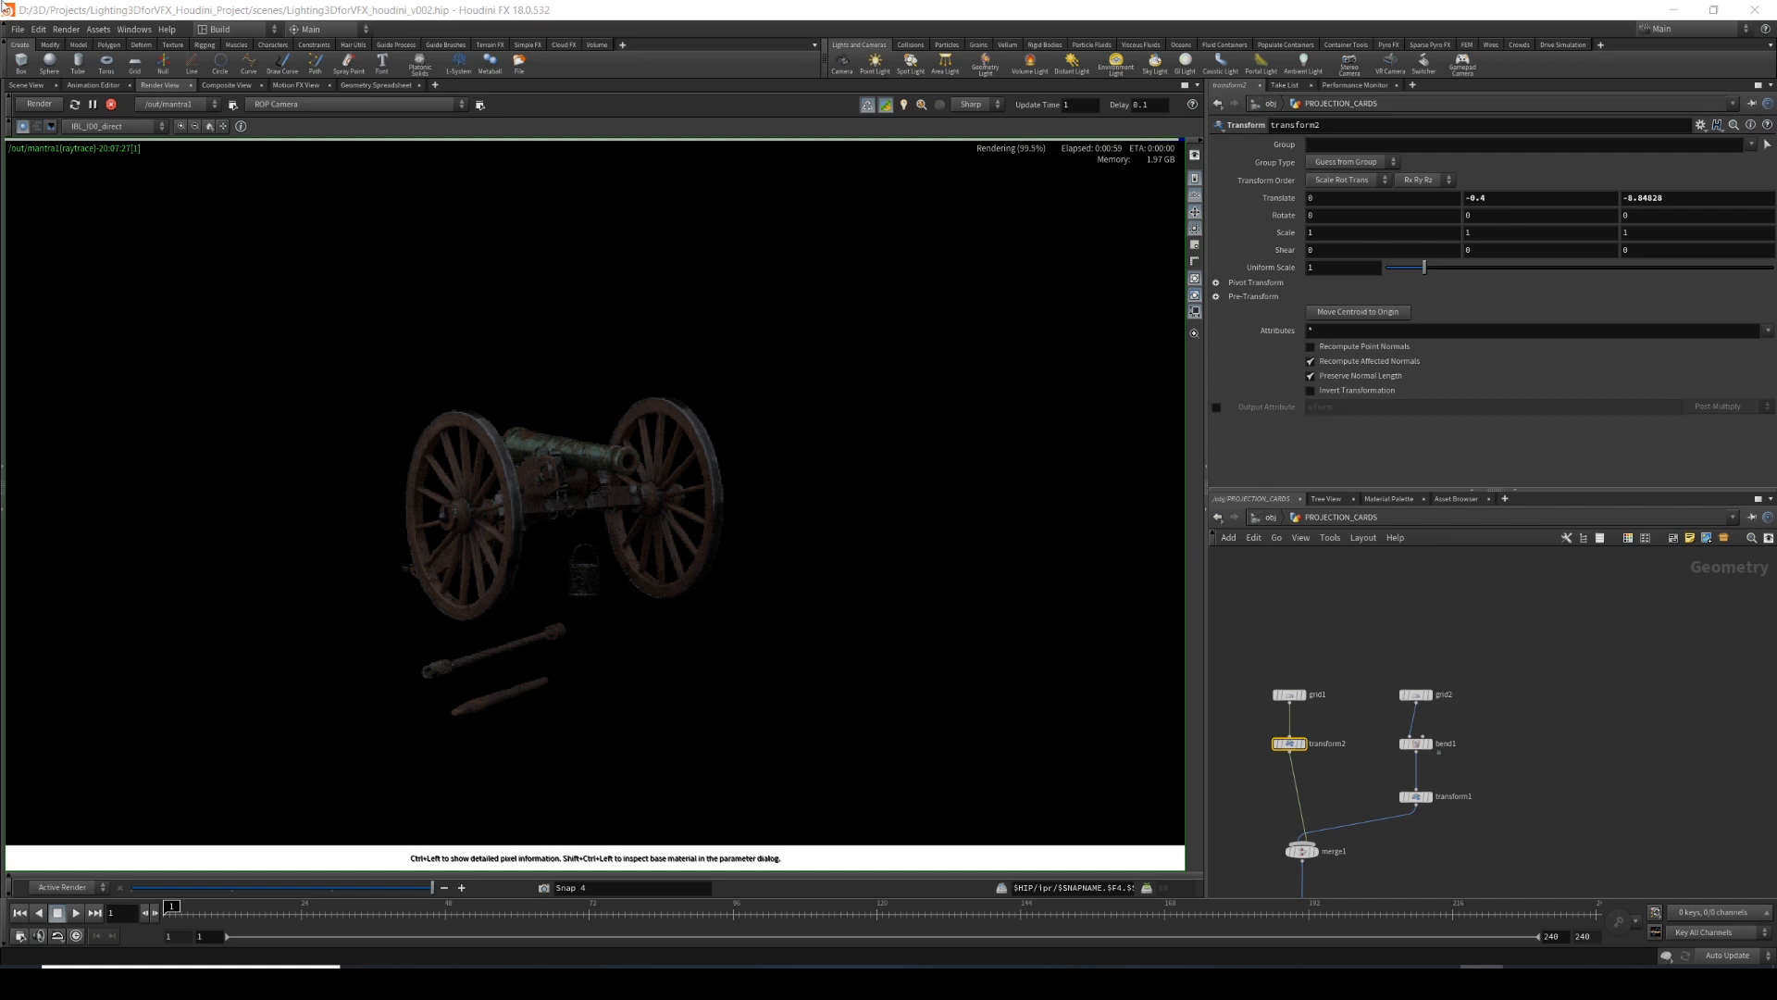
pyautogui.click(125, 127)
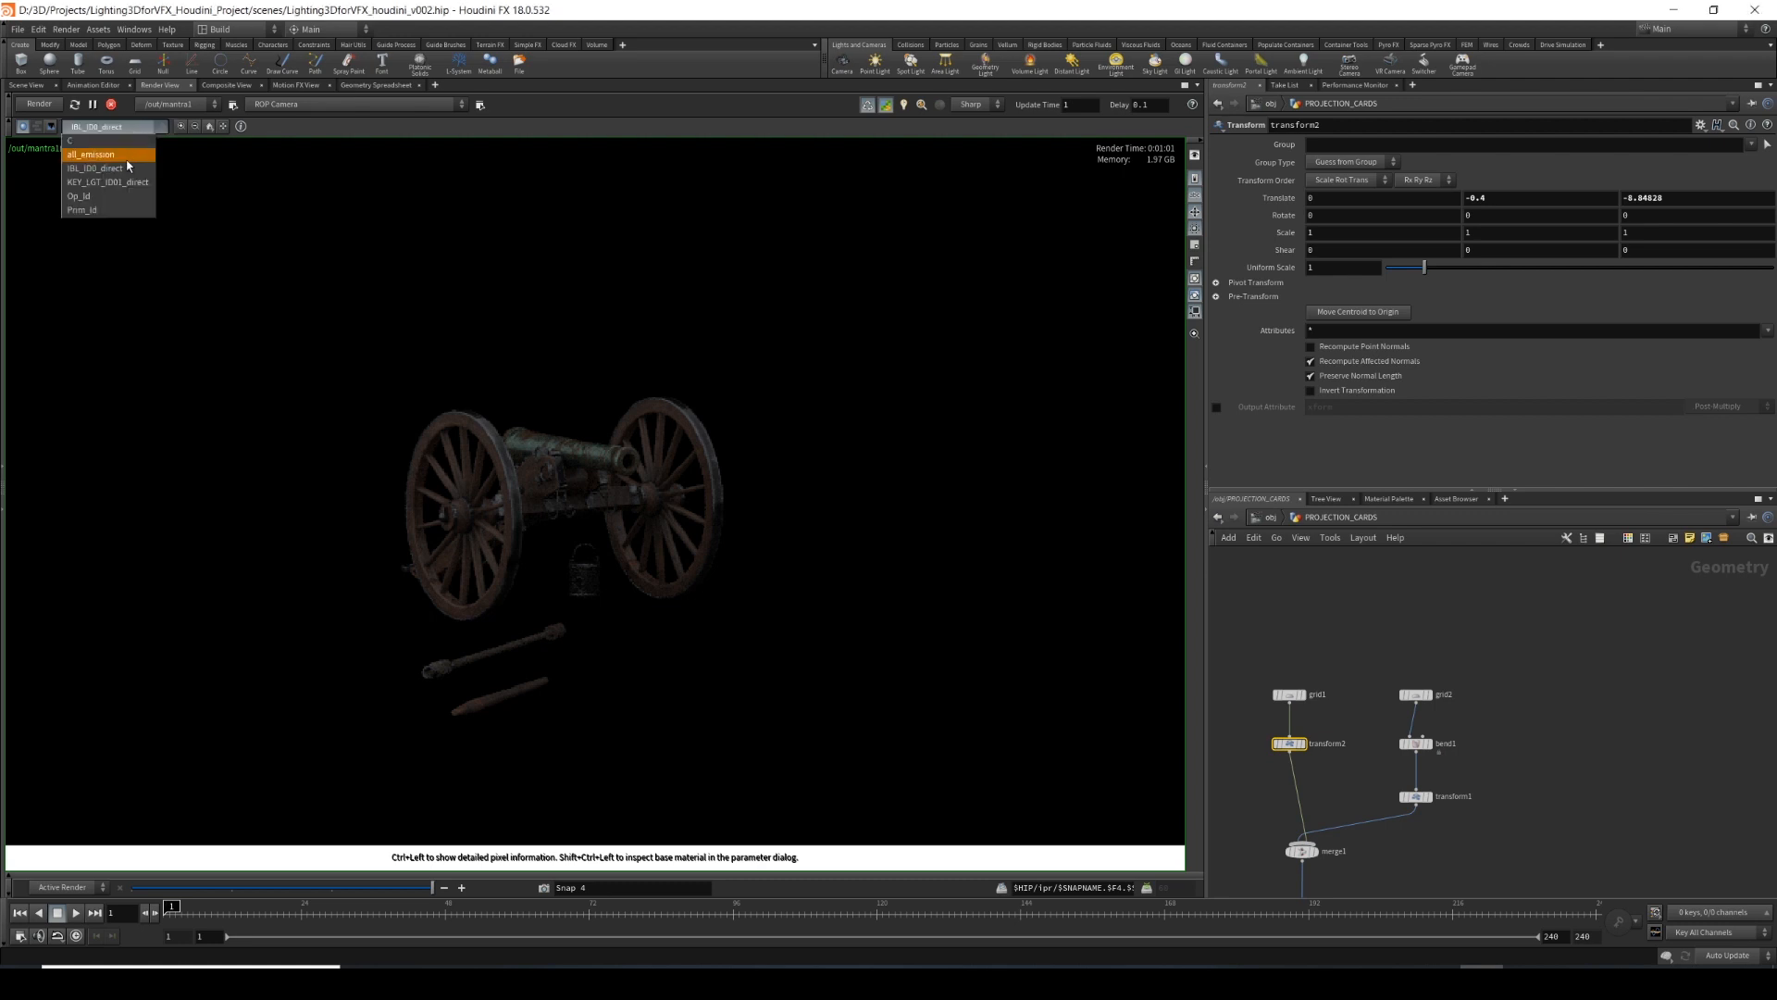
pyautogui.click(130, 181)
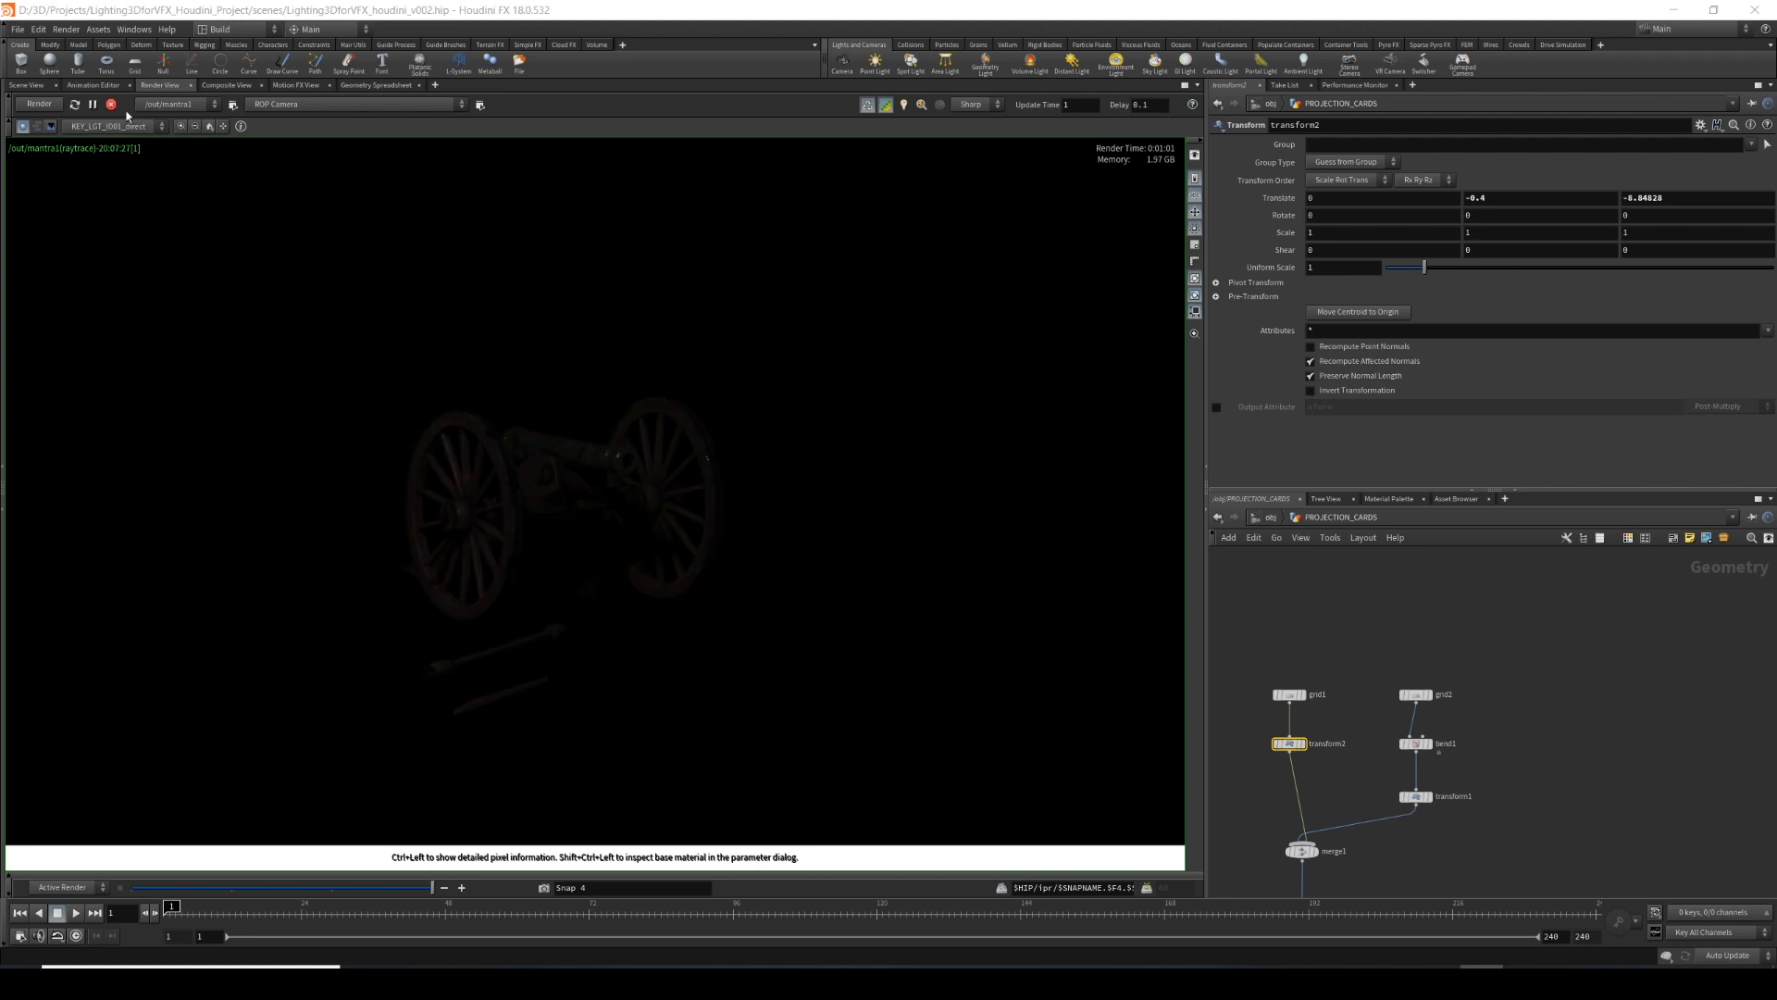
pyautogui.click(125, 127)
pyautogui.click(126, 143)
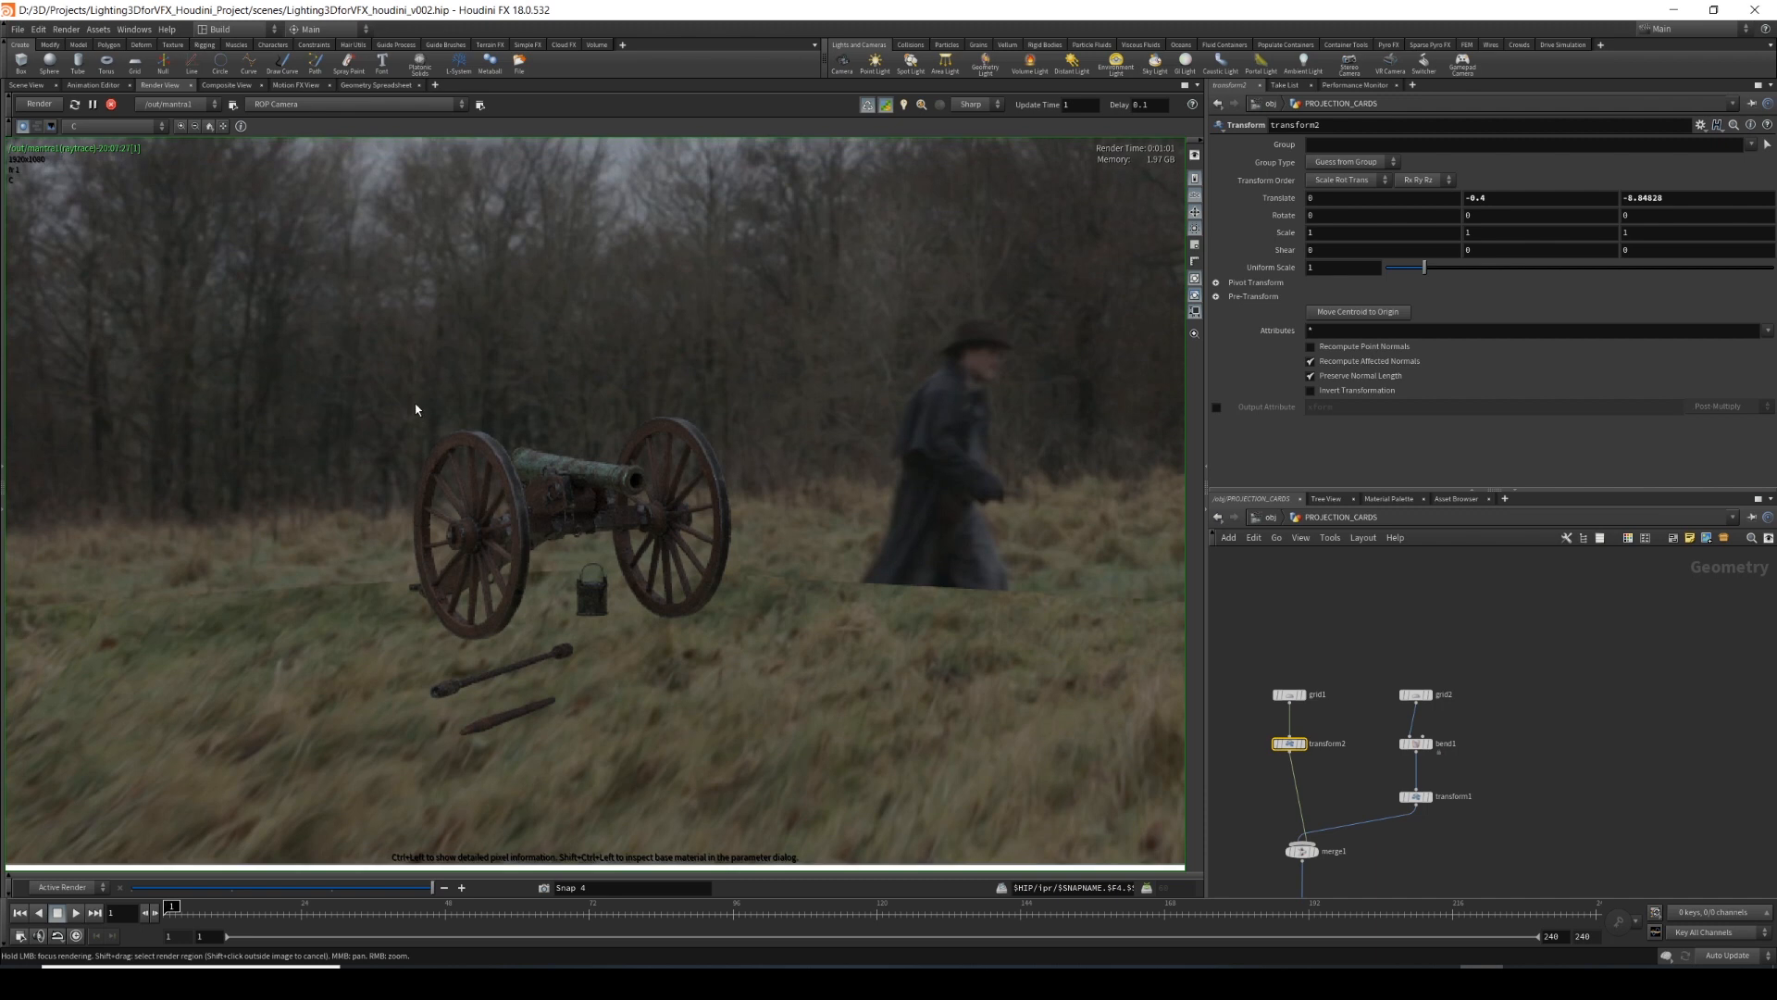
# Store the finished beauty render as a snapshot in the render history.
pyautogui.moveTo(416, 408); pyautogui.dragTo(424, 448, button='middle')
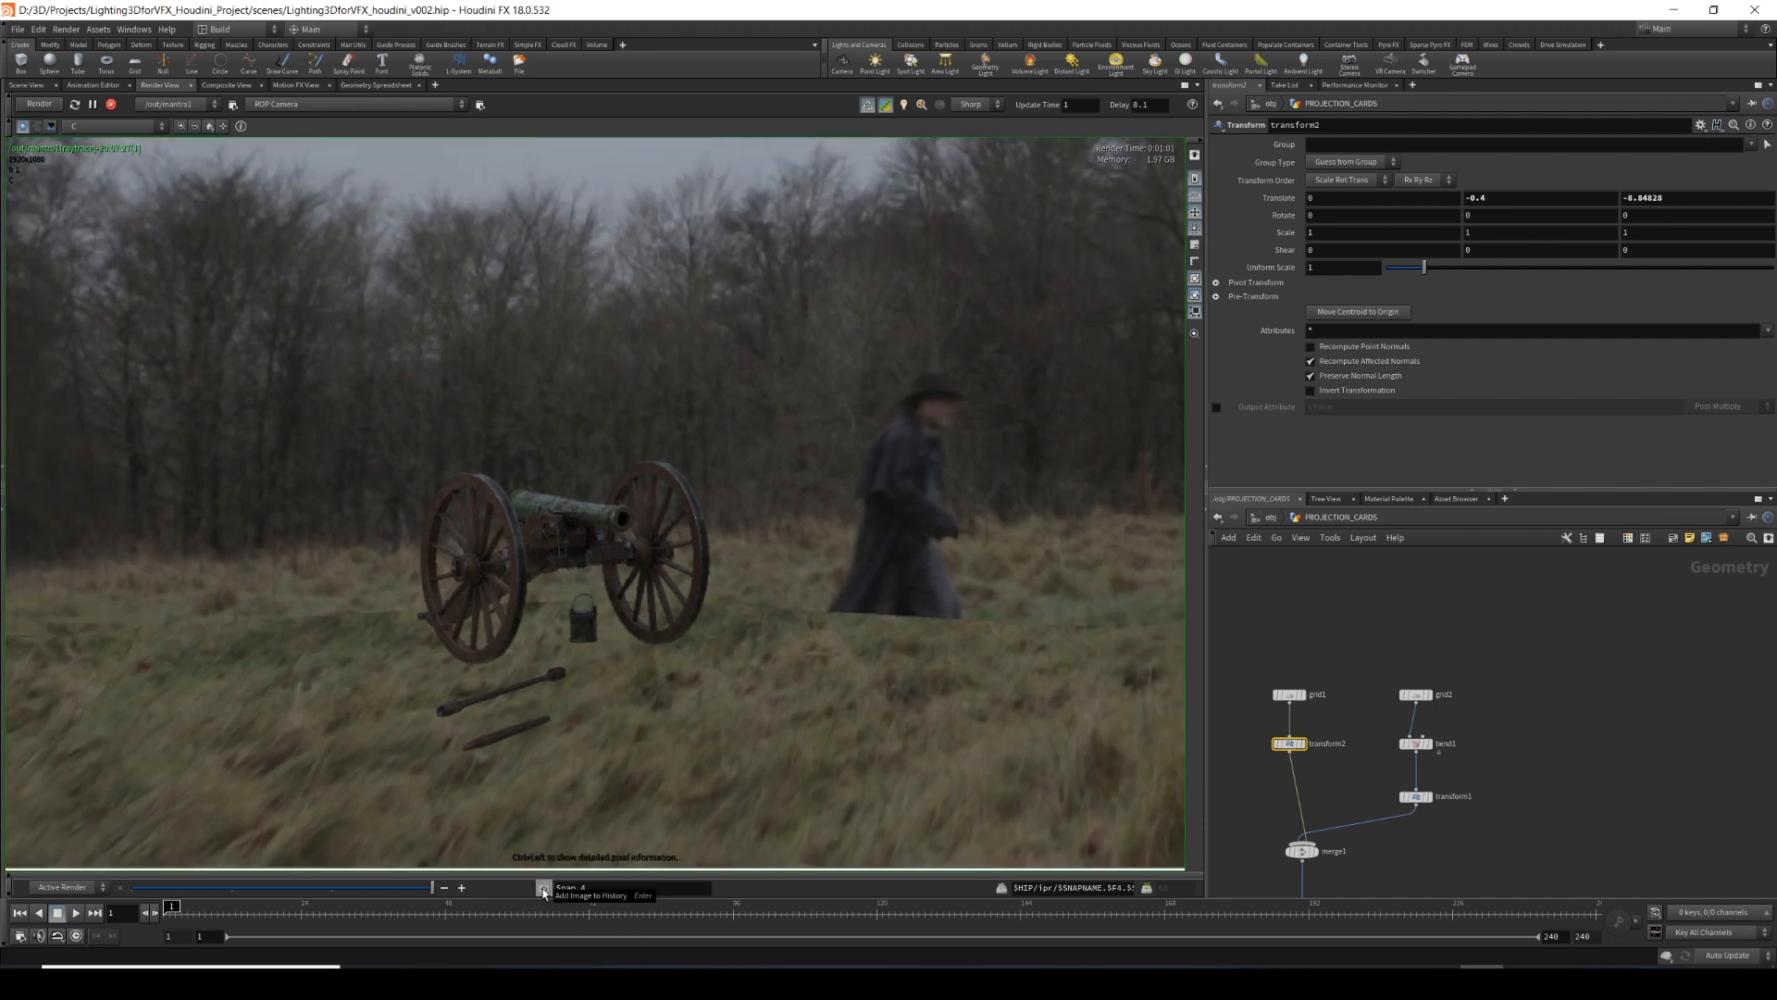
pyautogui.click(543, 887)
pyautogui.click(116, 126)
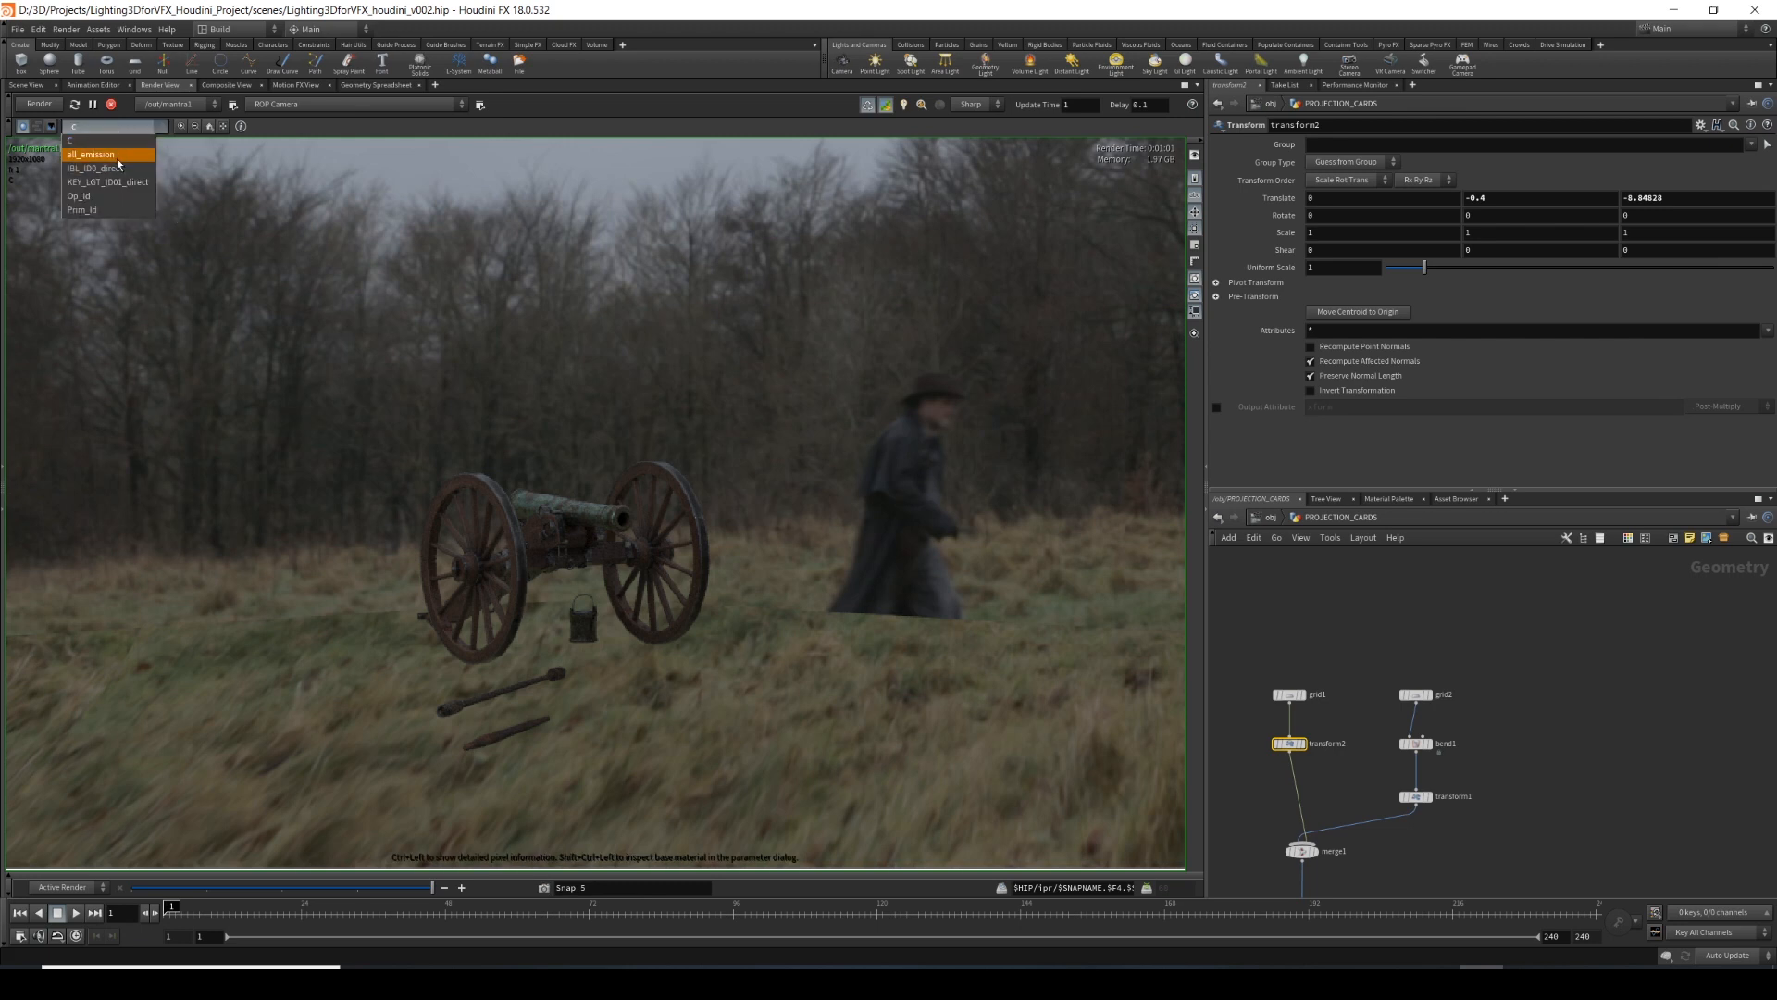
pyautogui.click(115, 108)
# Duplicate the PROJECTION_CARDS object at object level and rename the copy PROJECTION_LGT_GEO.
pyautogui.press('u')
pyautogui.keyDown('alt'); pyautogui.moveTo(1451, 665); pyautogui.dragTo(1568, 747); pyautogui.keyUp('alt')
pyautogui.doubleClick(1500, 747)
pyautogui.press('BackSpace')
pyautogui.press('BackSpace')
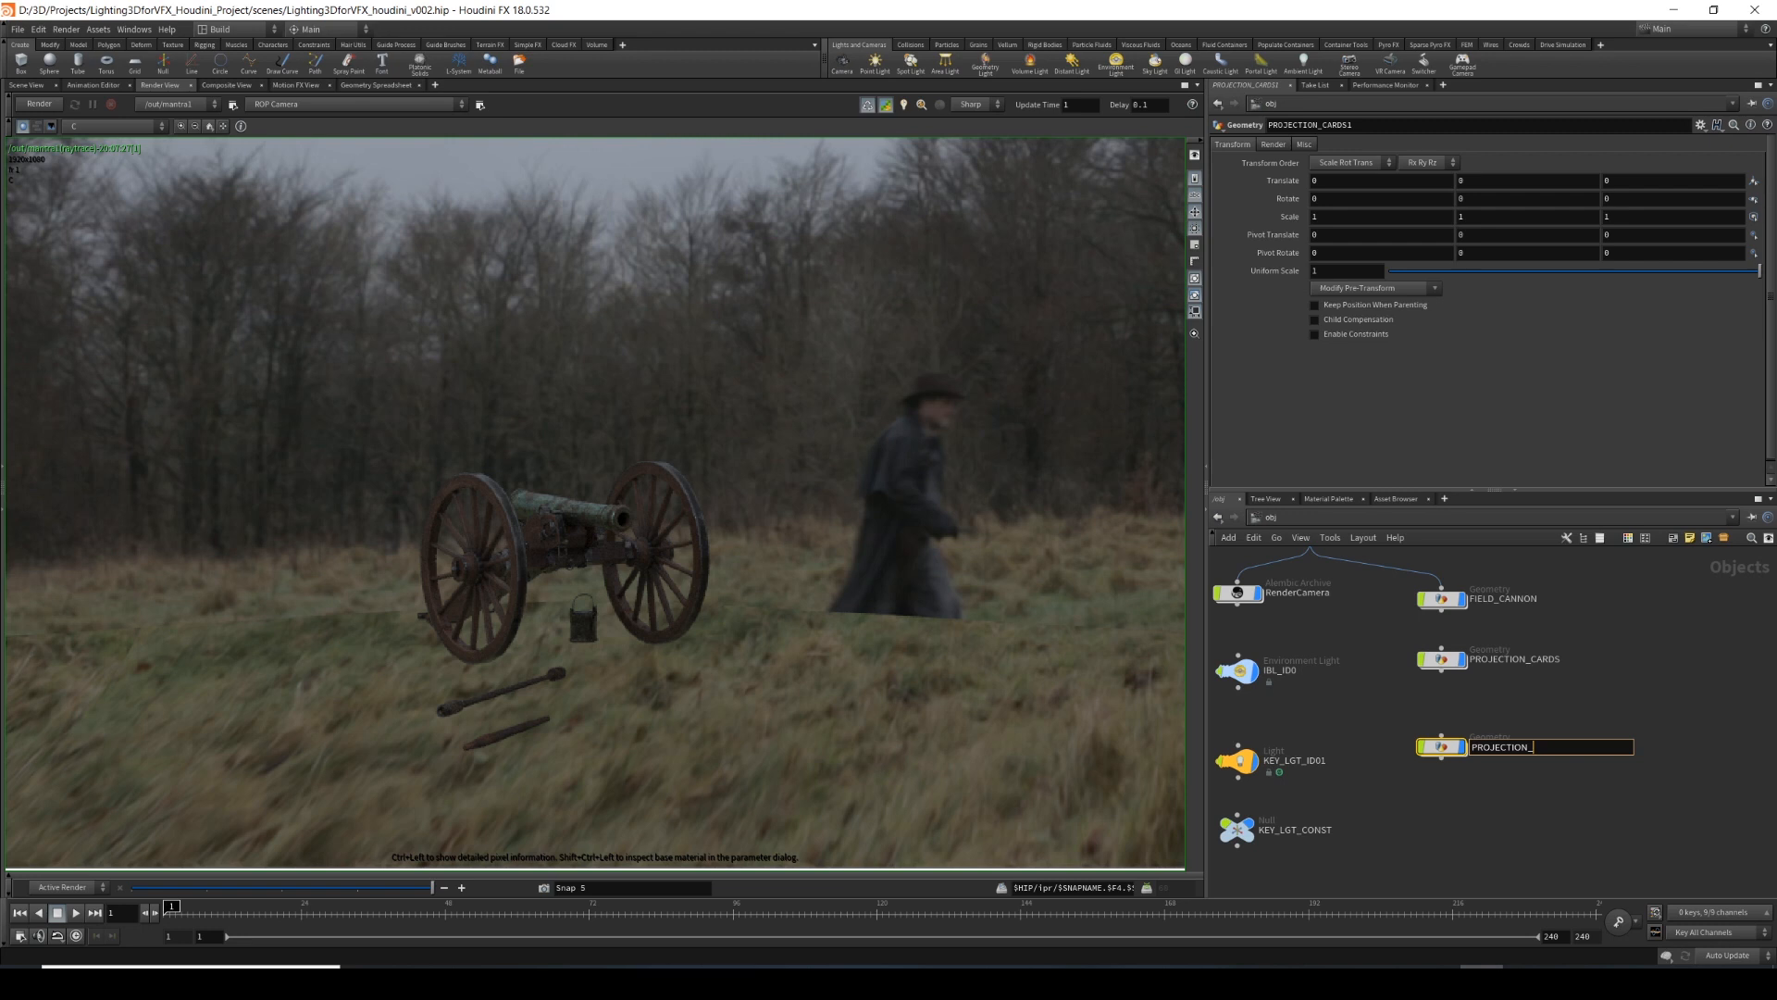
pyautogui.write('ION_LGT_GEO')
pyautogui.press('Return')
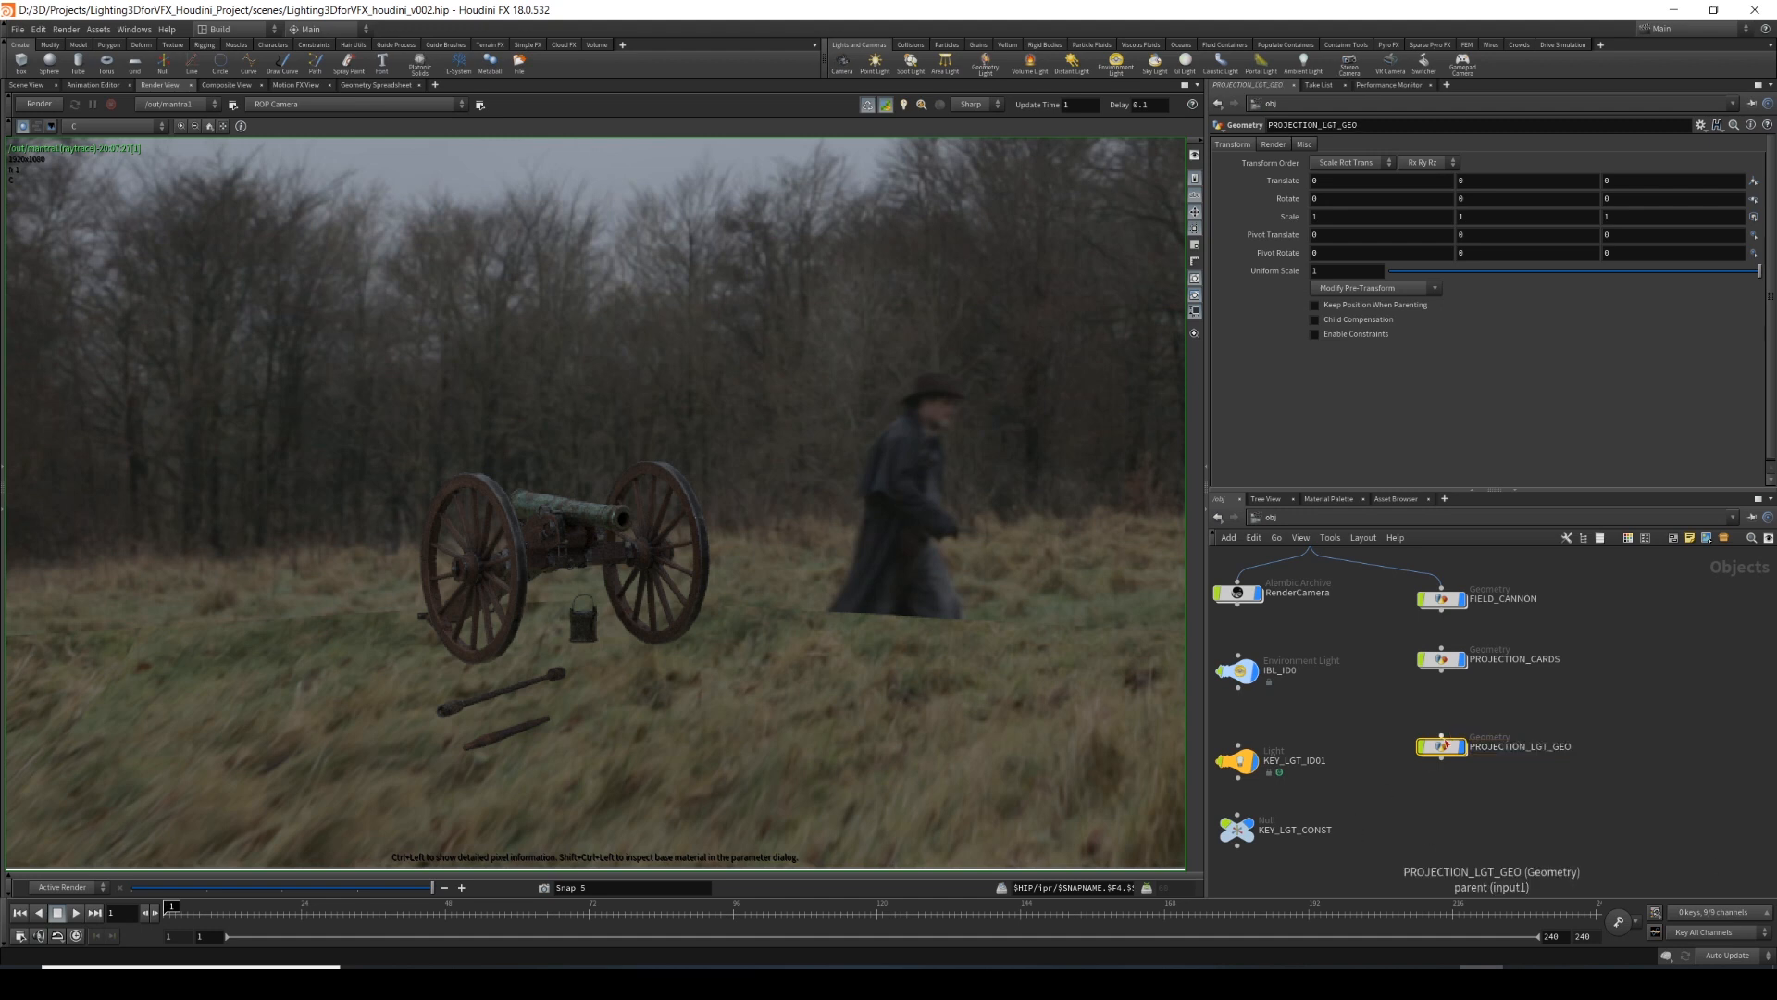
# Remove the uvtexture, material and matnet nodes inside PROJECTION_LGT_GEO and make its merge node the displayed output.
pyautogui.press('i')
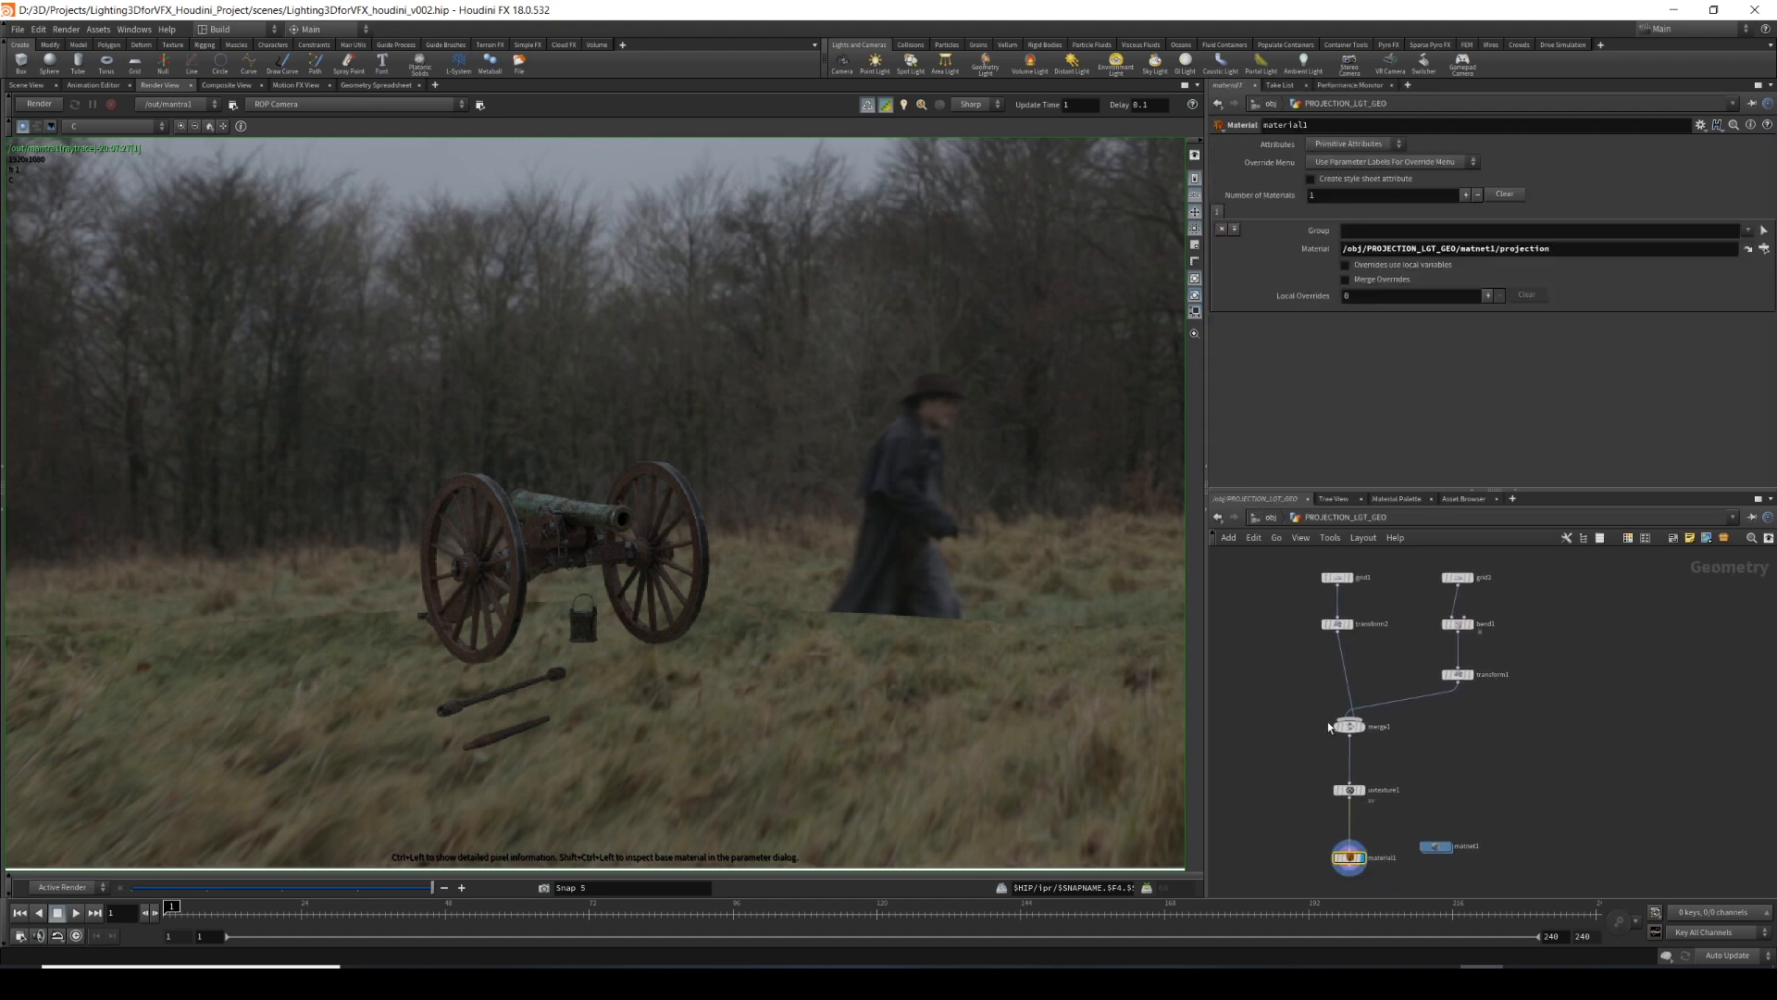
pyautogui.click(1397, 615)
pyautogui.click(1421, 716)
pyautogui.click(26, 84)
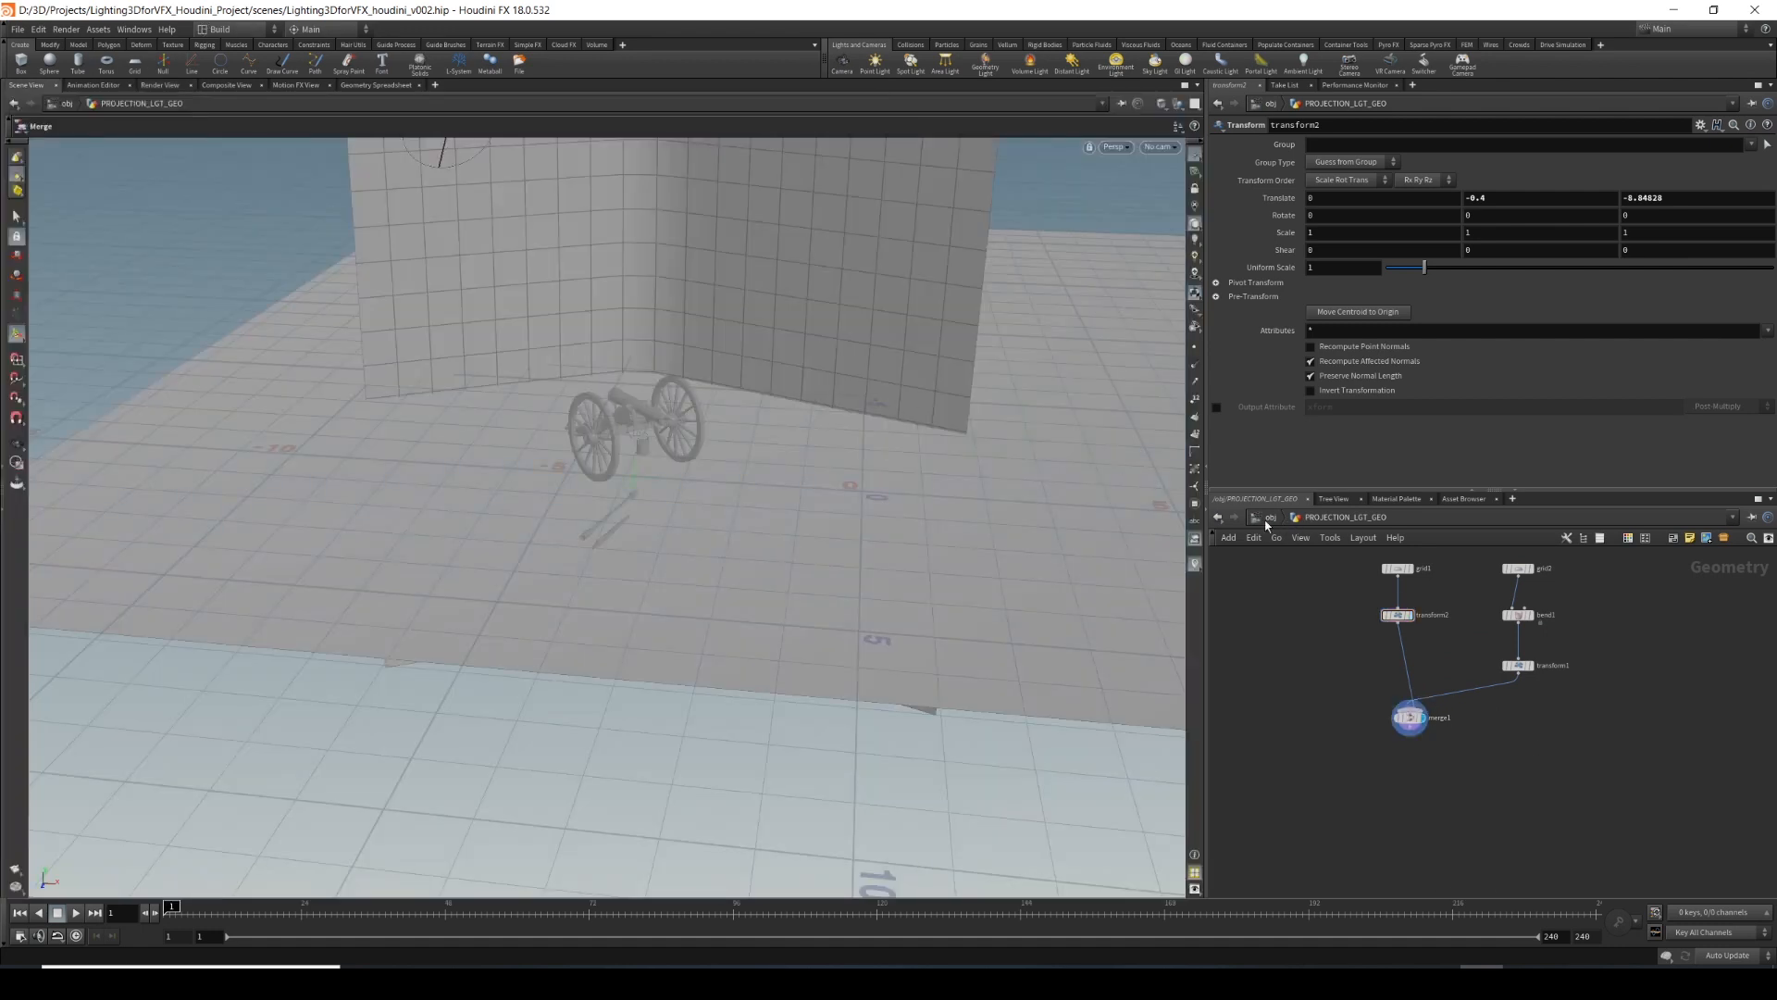
# Return to object level and hide PROJECTION_CARDS, keeping PROJECTION_LGT_GEO displayed around the cannon.
pyautogui.click(1266, 518)
pyautogui.moveTo(1462, 665)
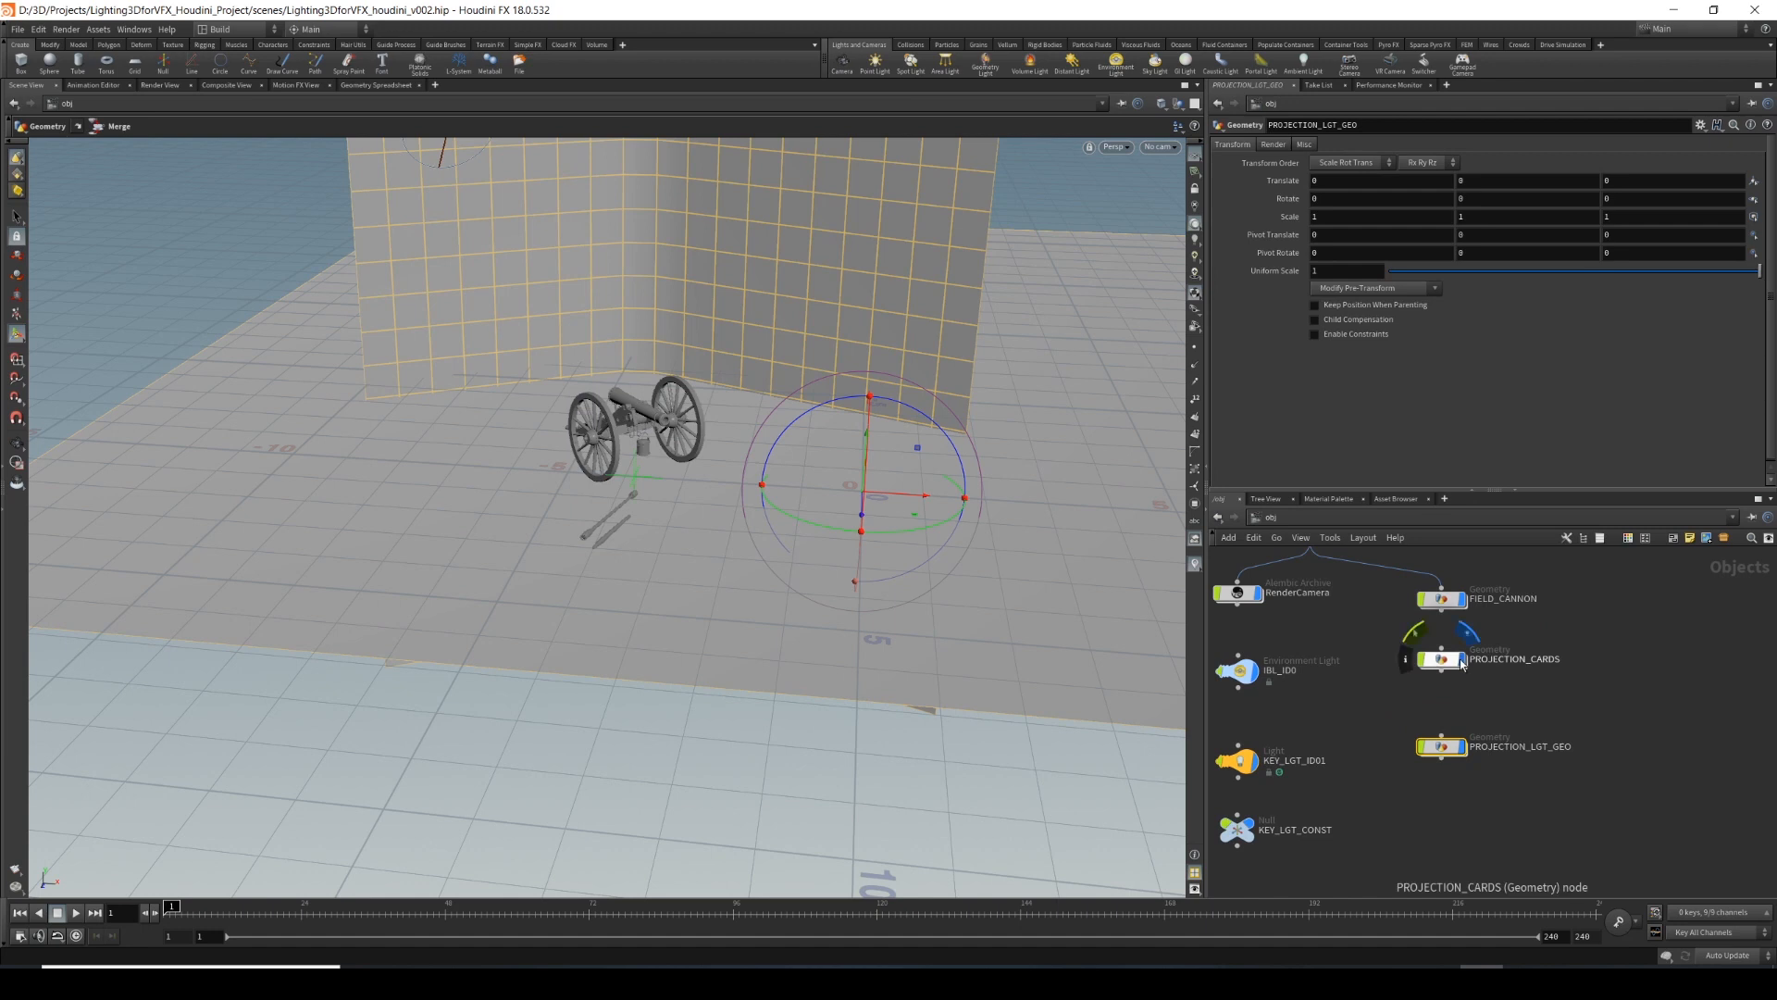
pyautogui.scroll(-5, 786, 468)
pyautogui.moveTo(786, 469); pyautogui.dragTo(468, 552)
pyautogui.press('Escape')
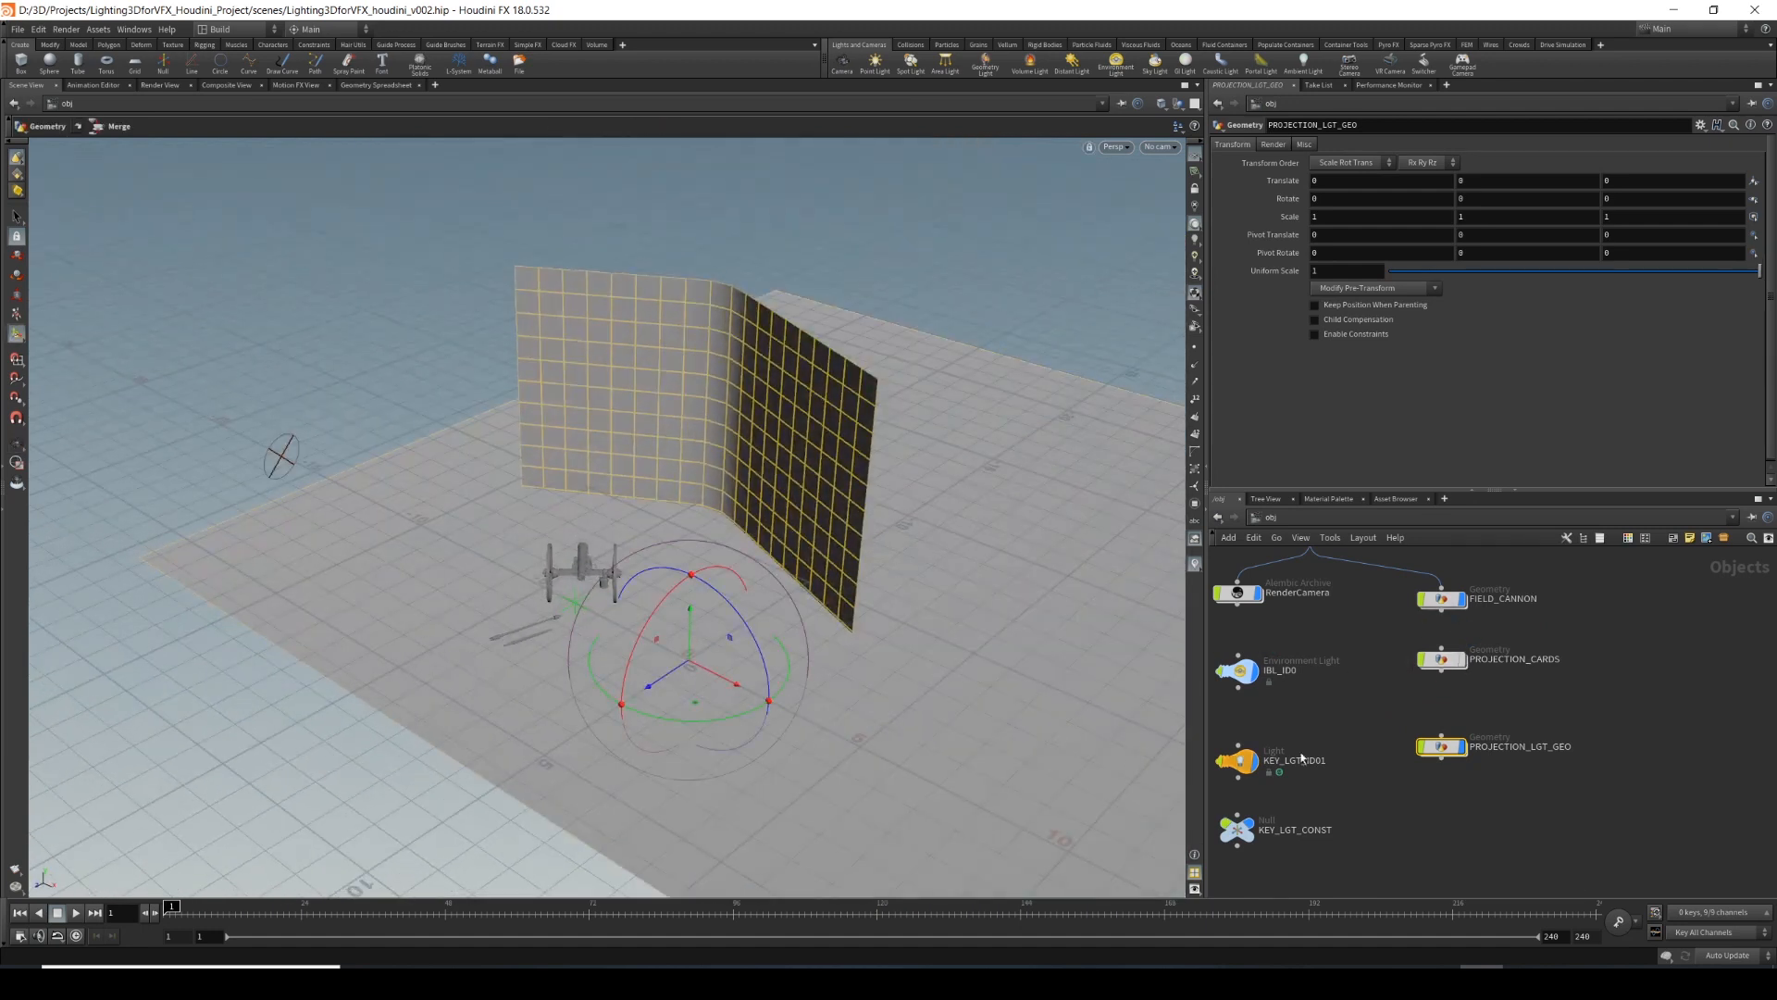
# Add a new light below PROJECTION_LGT_GEO in the object network and name it GEO_LGT_ID02.
pyautogui.press('Tab')
pyautogui.write('light')
pyautogui.press('Return')
pyautogui.click(1453, 798)
pyautogui.doubleClick(1500, 801)
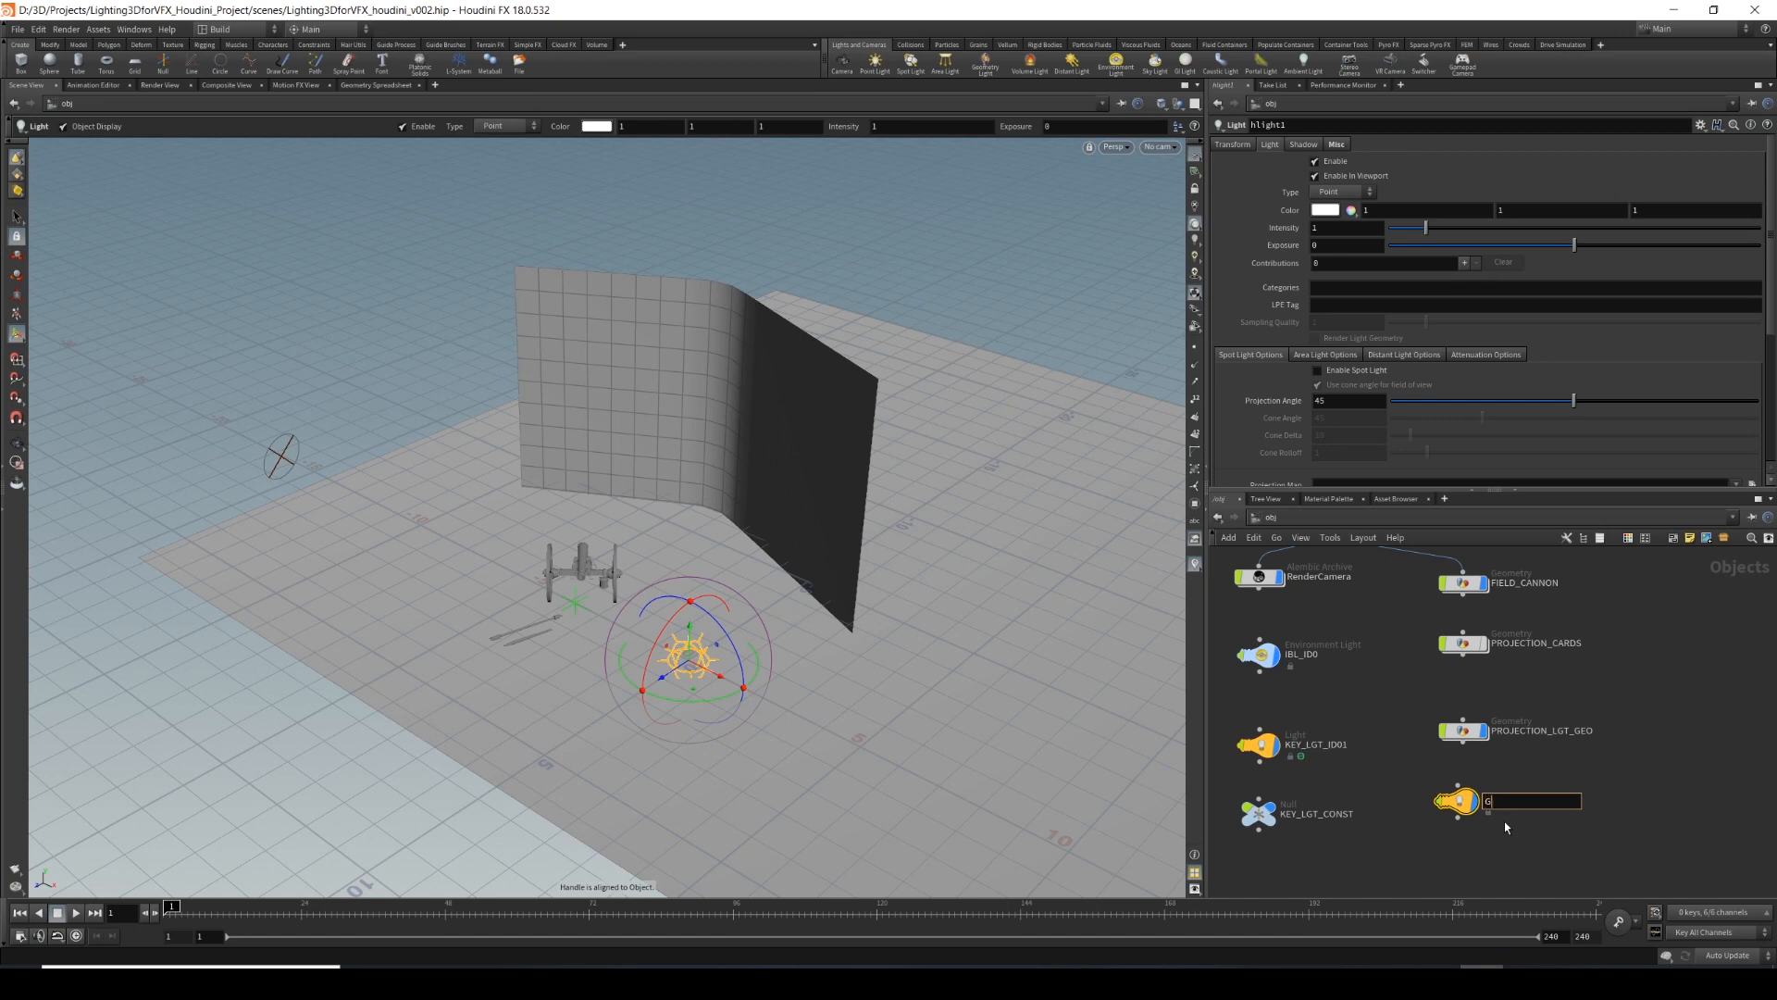
pyautogui.write('GEO_LGT_ID02')
pyautogui.press('Return')
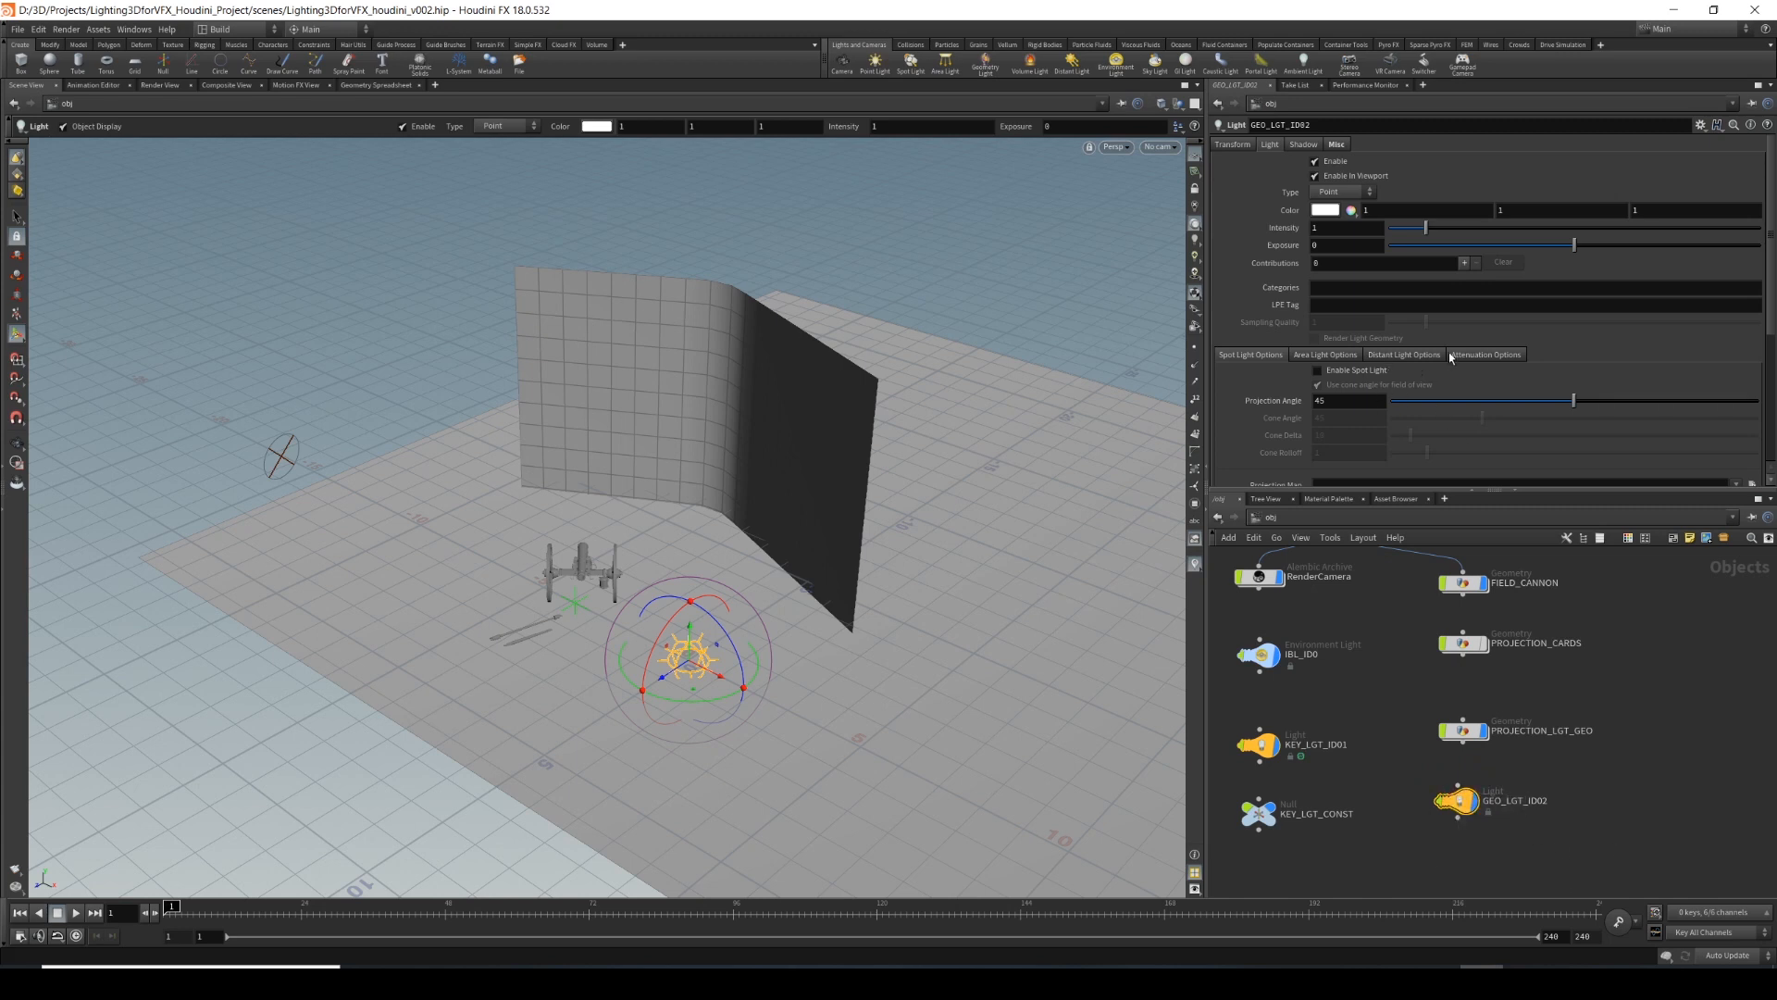
# Set GEO_LGT_ID02's category to 2 and its light type to Geometry.
pyautogui.click(1324, 285)
pyautogui.write('2')
pyautogui.press('Return')
pyautogui.click(1333, 191)
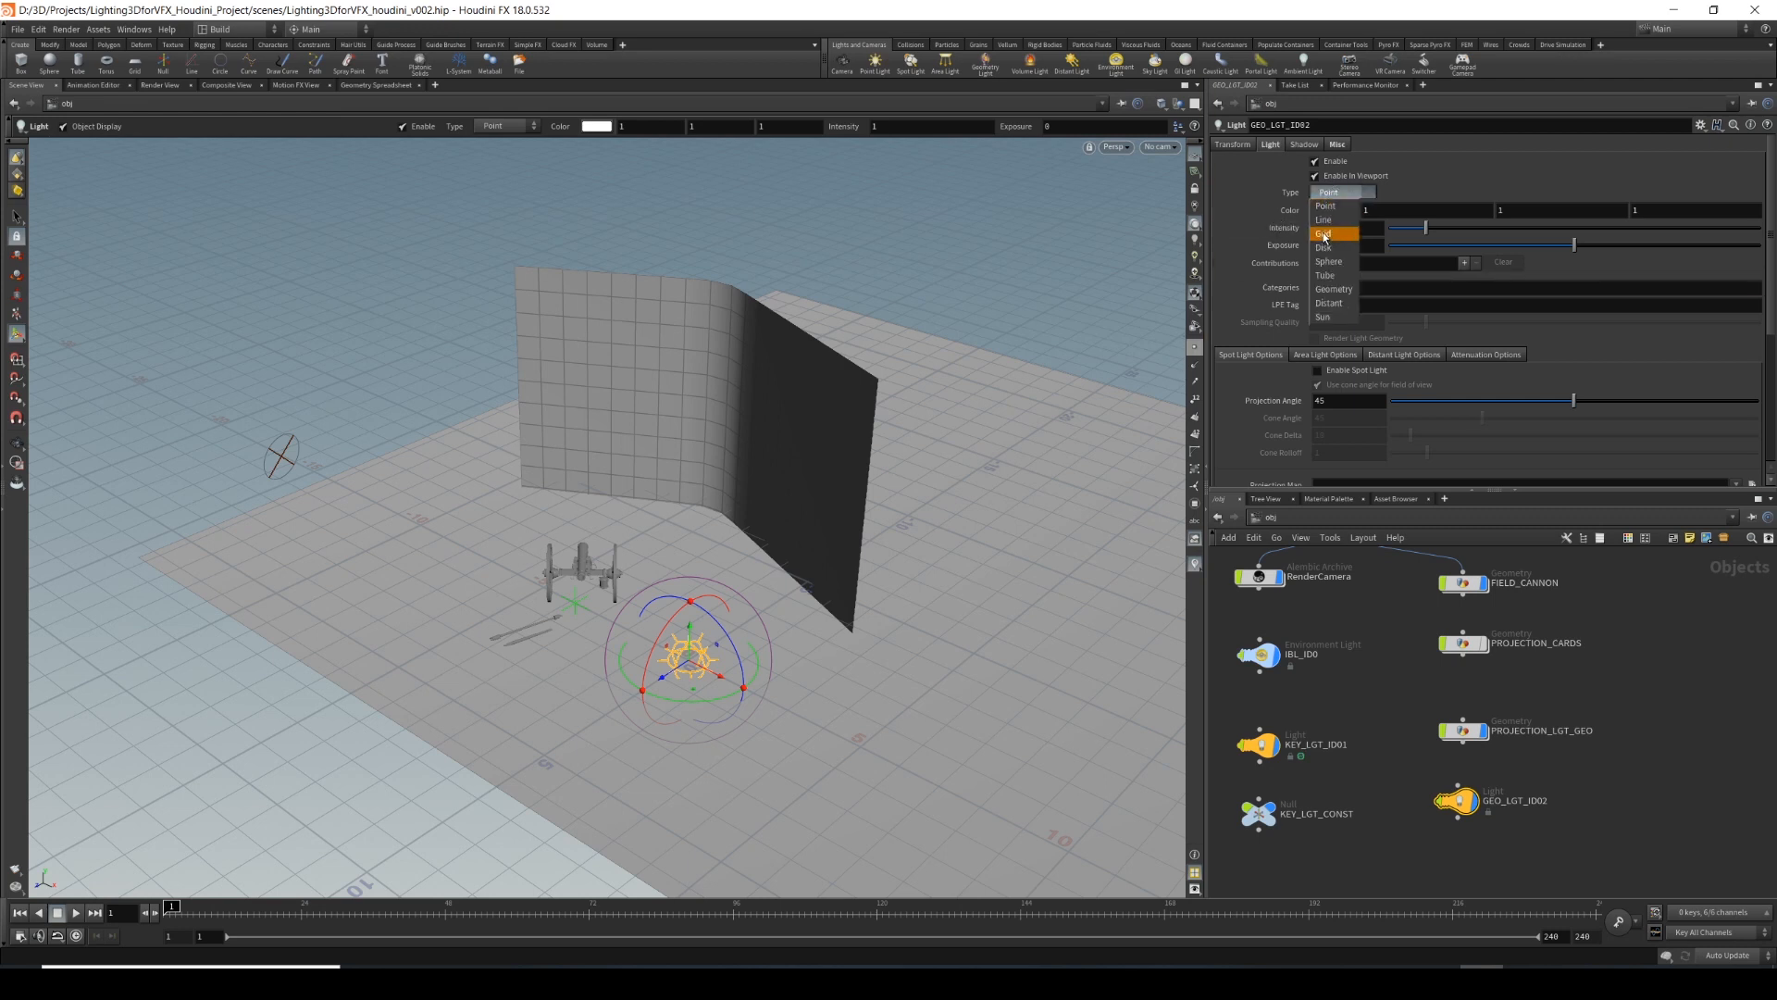
pyautogui.click(1344, 290)
# Assign PROJECTION_LGT_GEO as the geometry object in GEO_LGT_ID02's area light options.
pyautogui.click(1323, 355)
pyautogui.scroll(-3, 1323, 370)
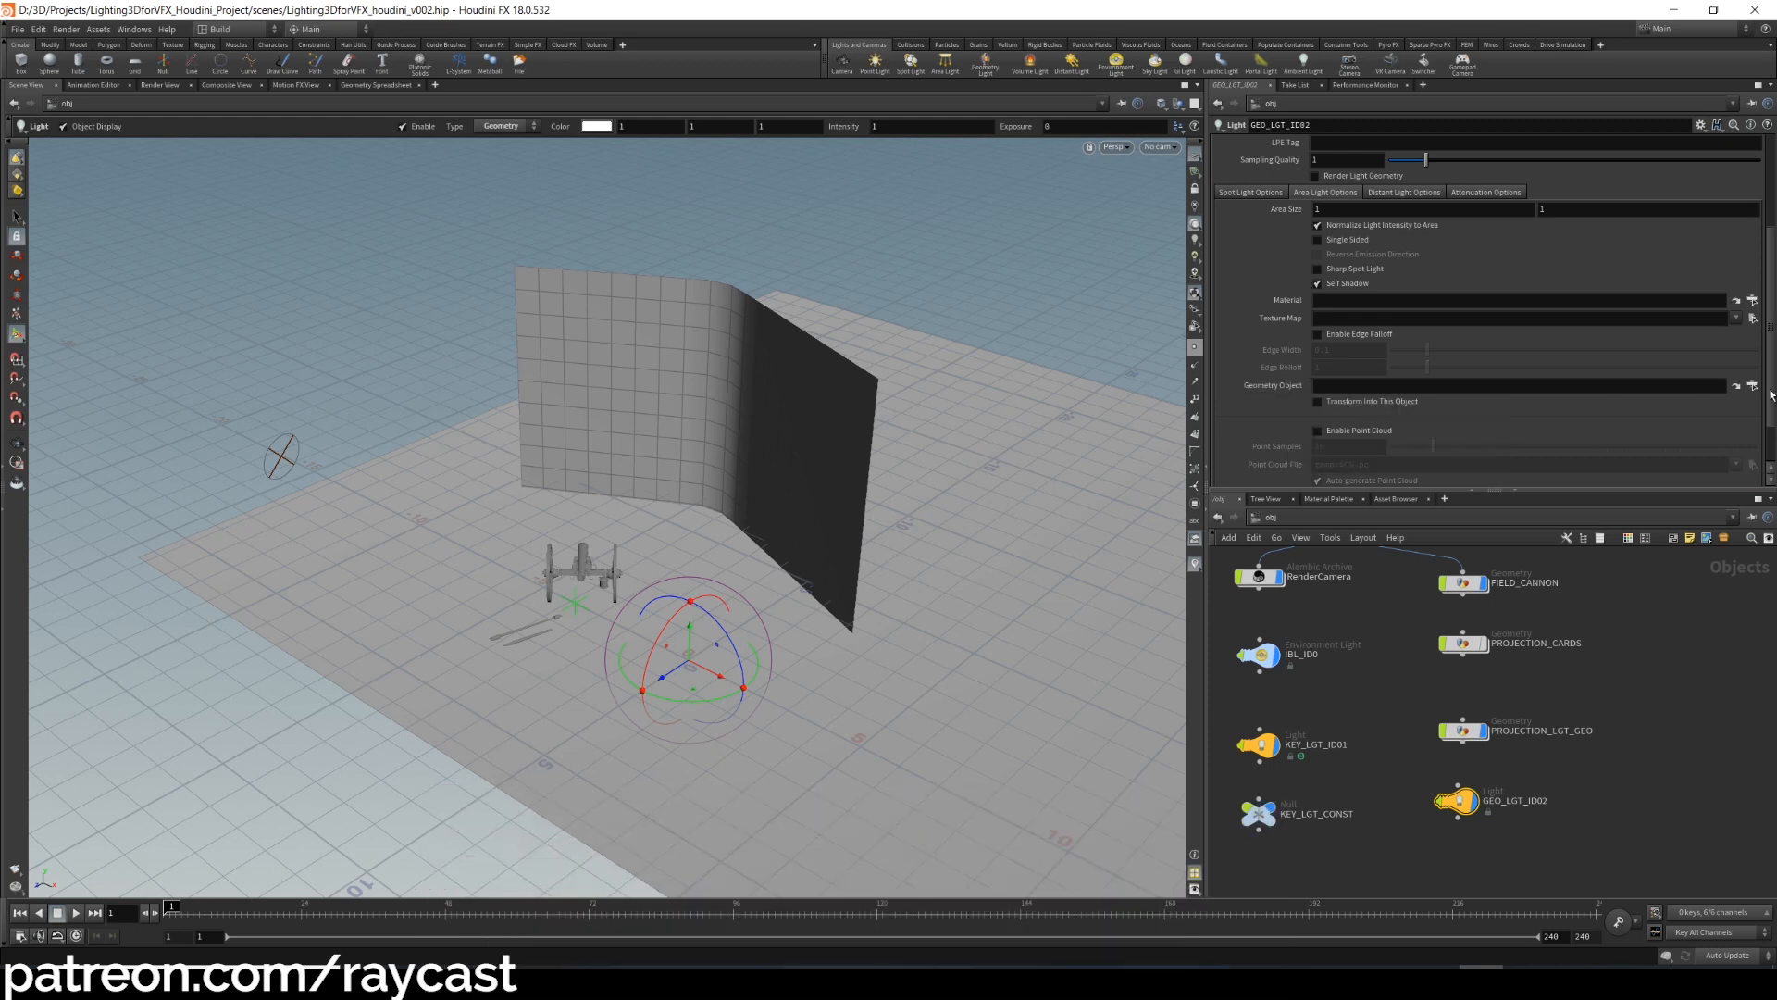
pyautogui.click(1752, 385)
pyautogui.scroll(-3, 1729, 408)
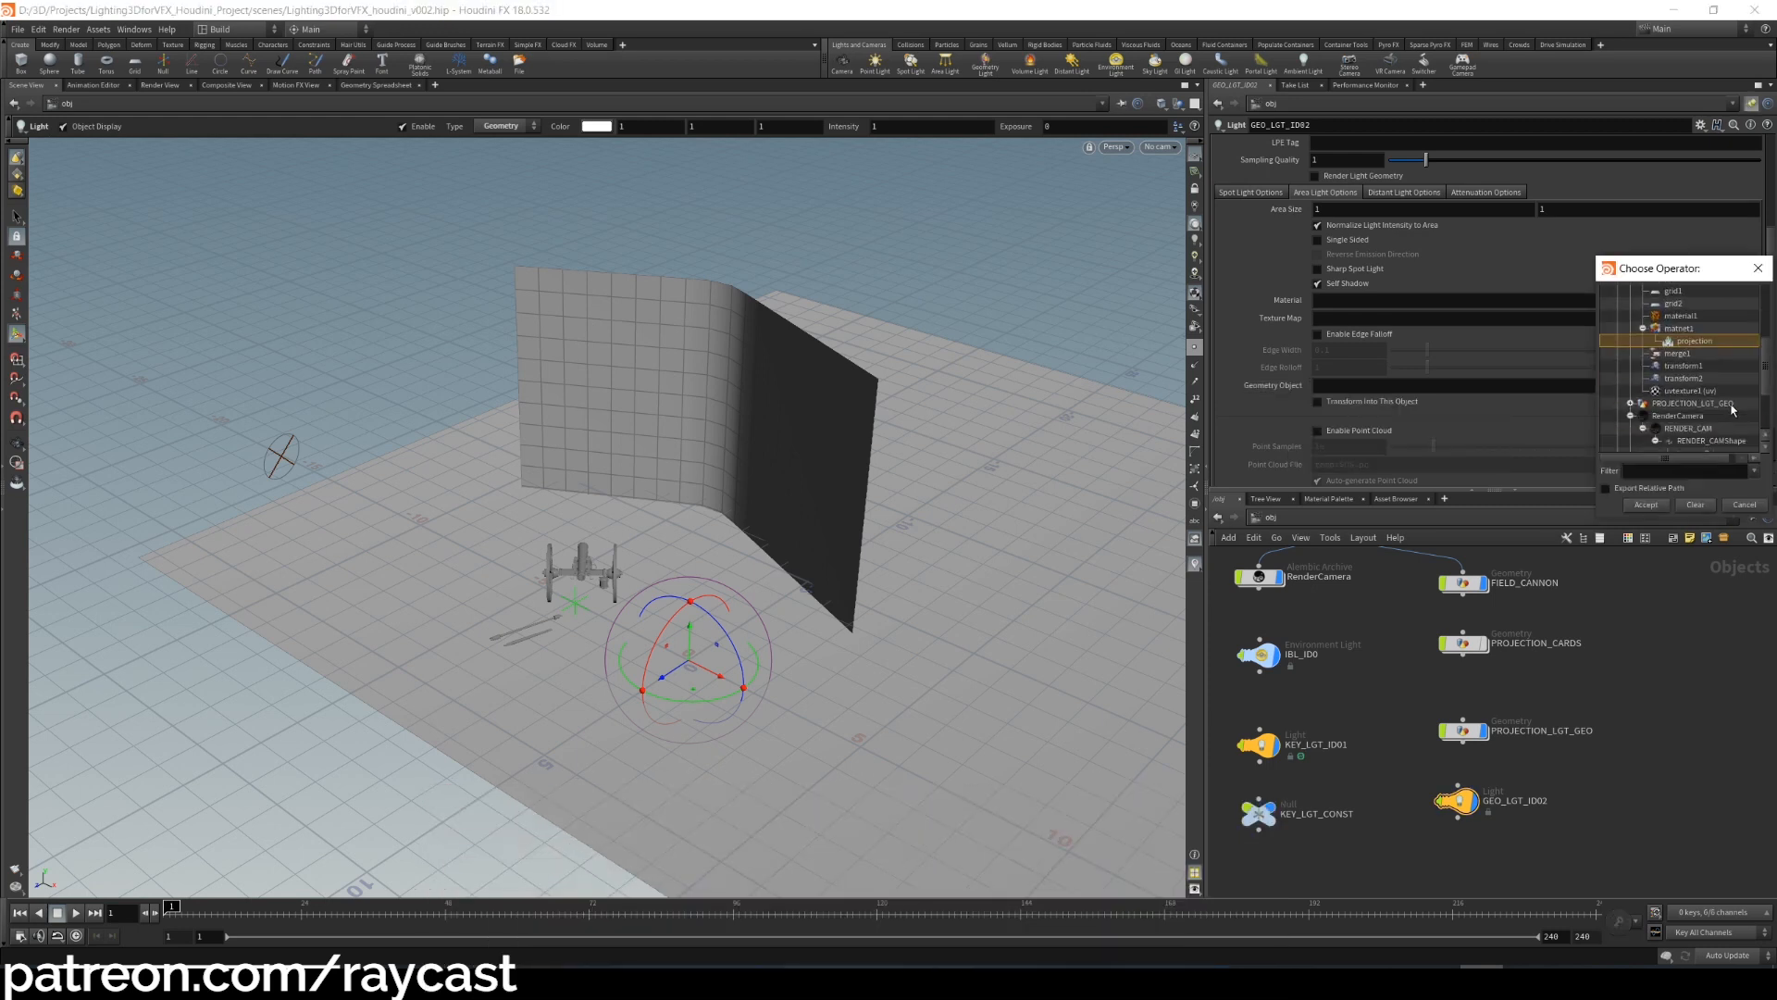
pyautogui.doubleClick(1685, 404)
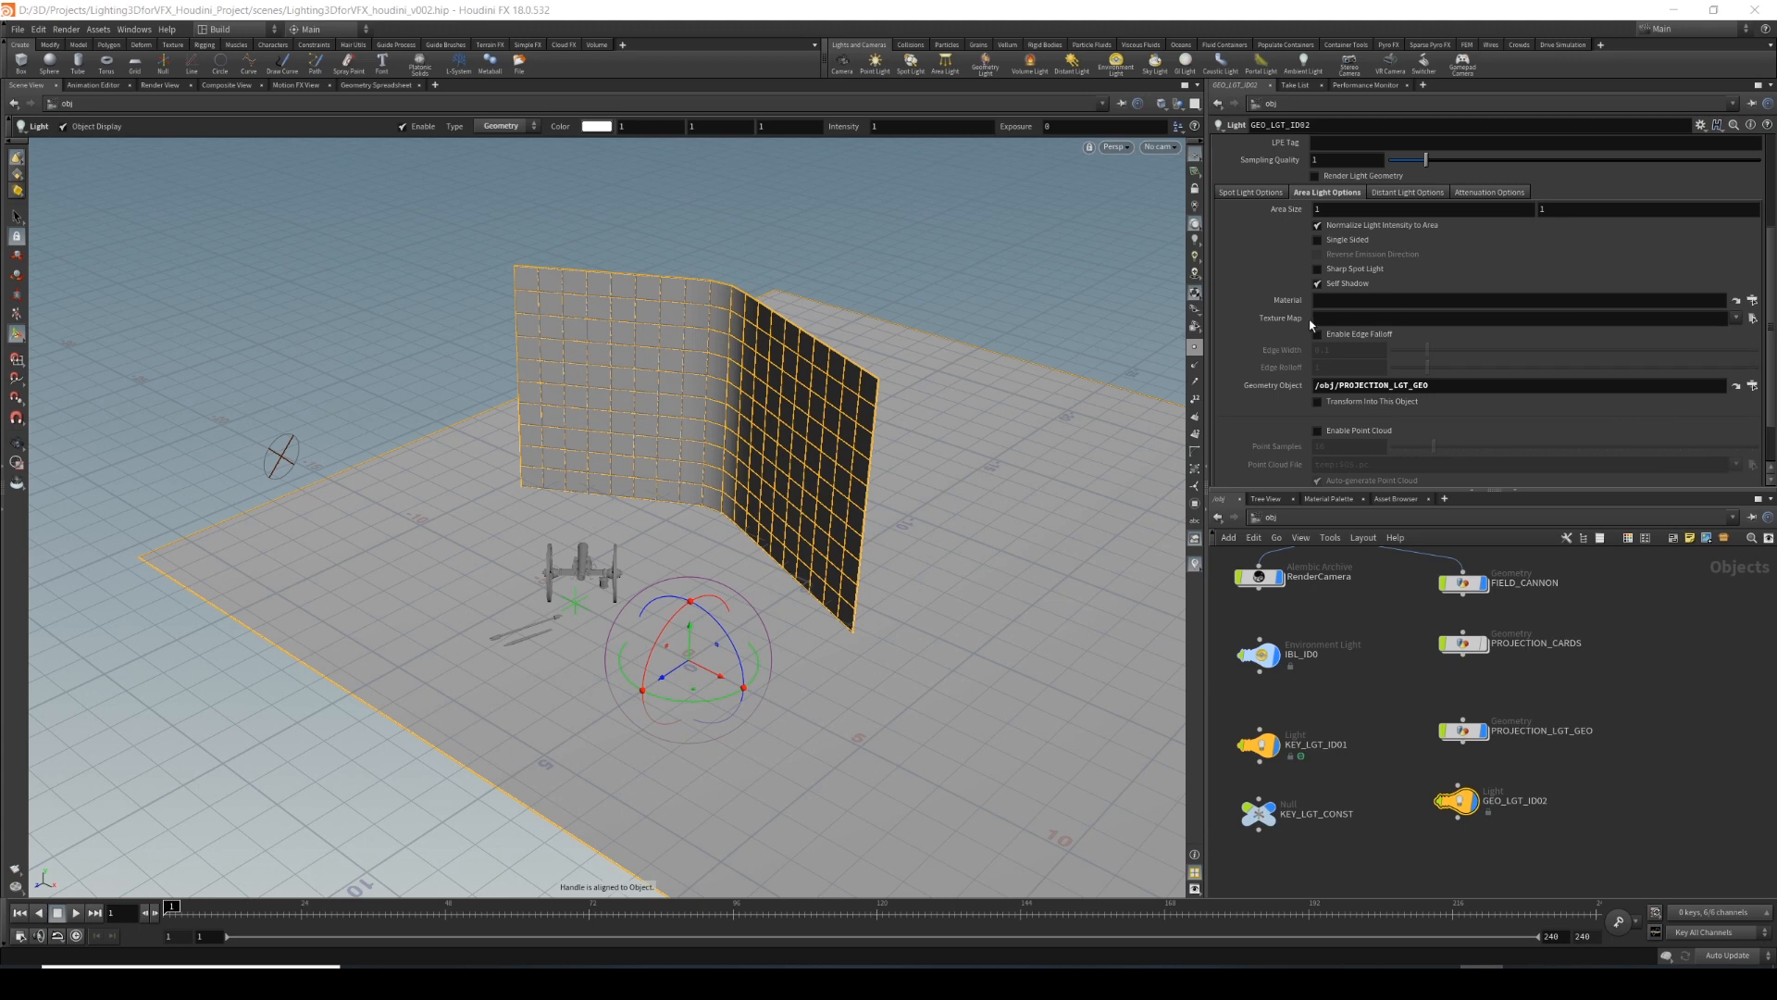
# Load the Soldiers_Plate$F2.exr sequence from Plate_EXRs as GEO_LGT_ID02's texture map.
pyautogui.click(1752, 318)
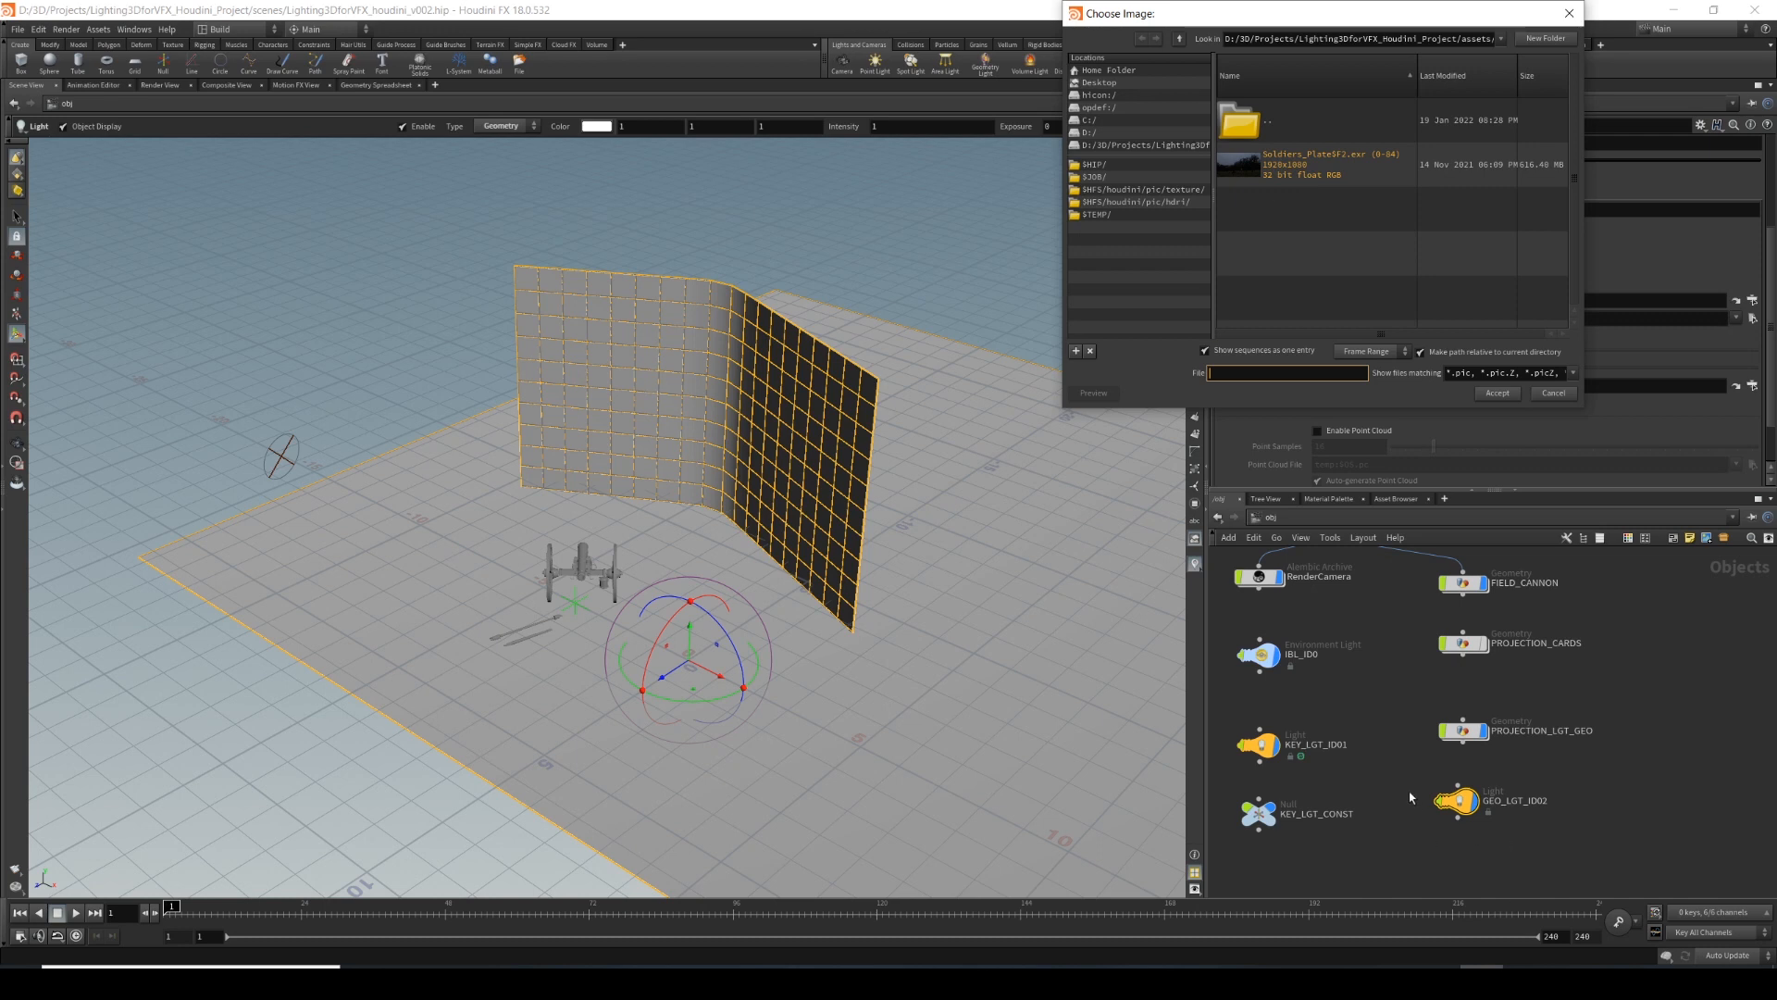
pyautogui.click(1342, 165)
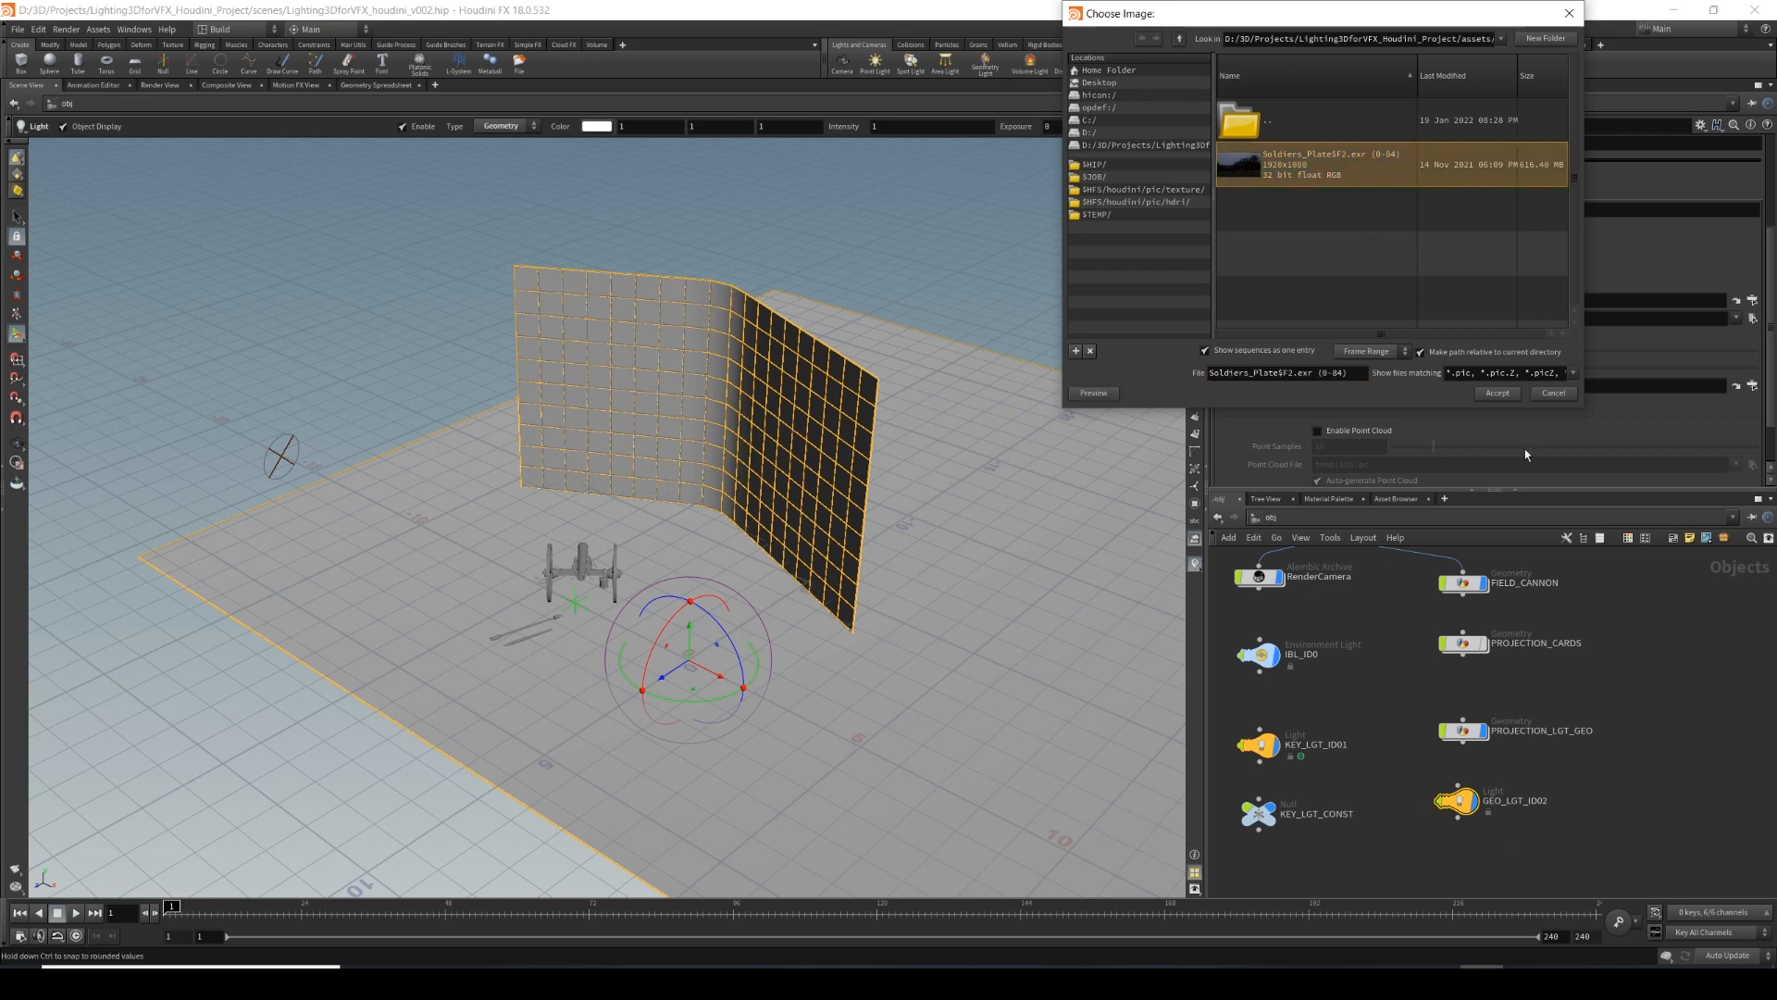
pyautogui.click(1496, 393)
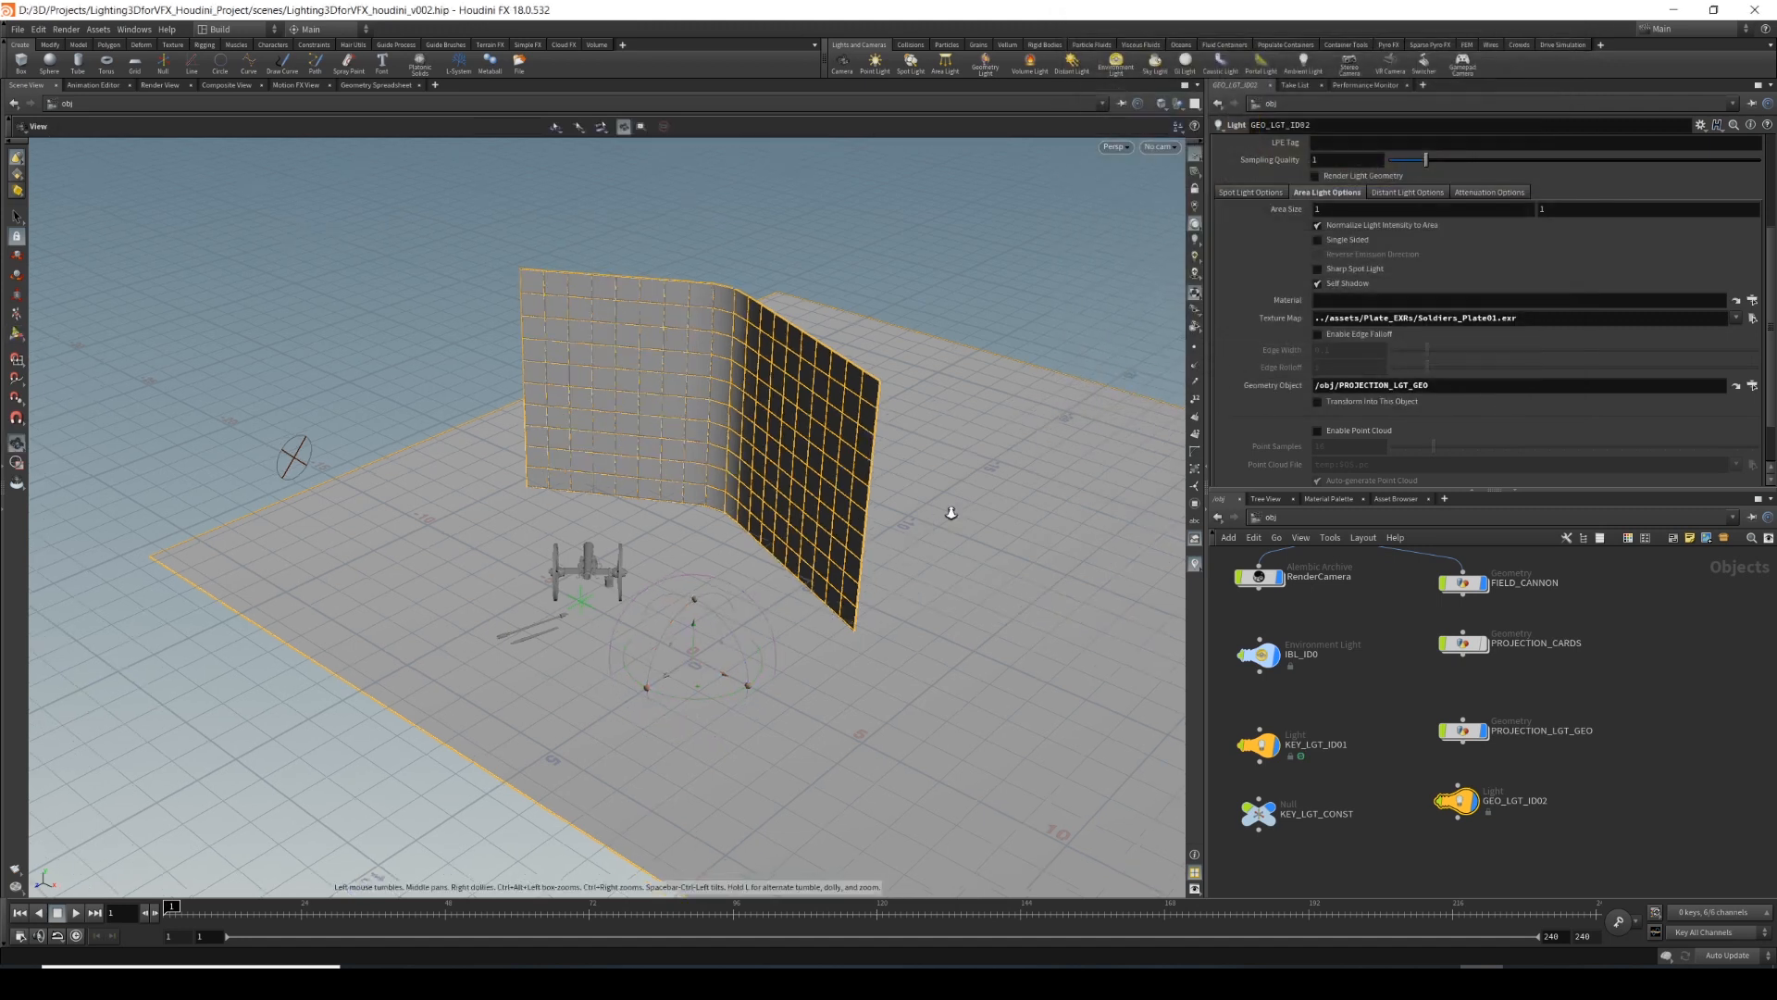
pyautogui.keyDown('alt'); pyautogui.moveTo(948, 512); pyautogui.dragTo(896, 528); pyautogui.keyUp('alt')
pyautogui.scroll(1, 1293, 414)
pyautogui.scroll(1, 1293, 415)
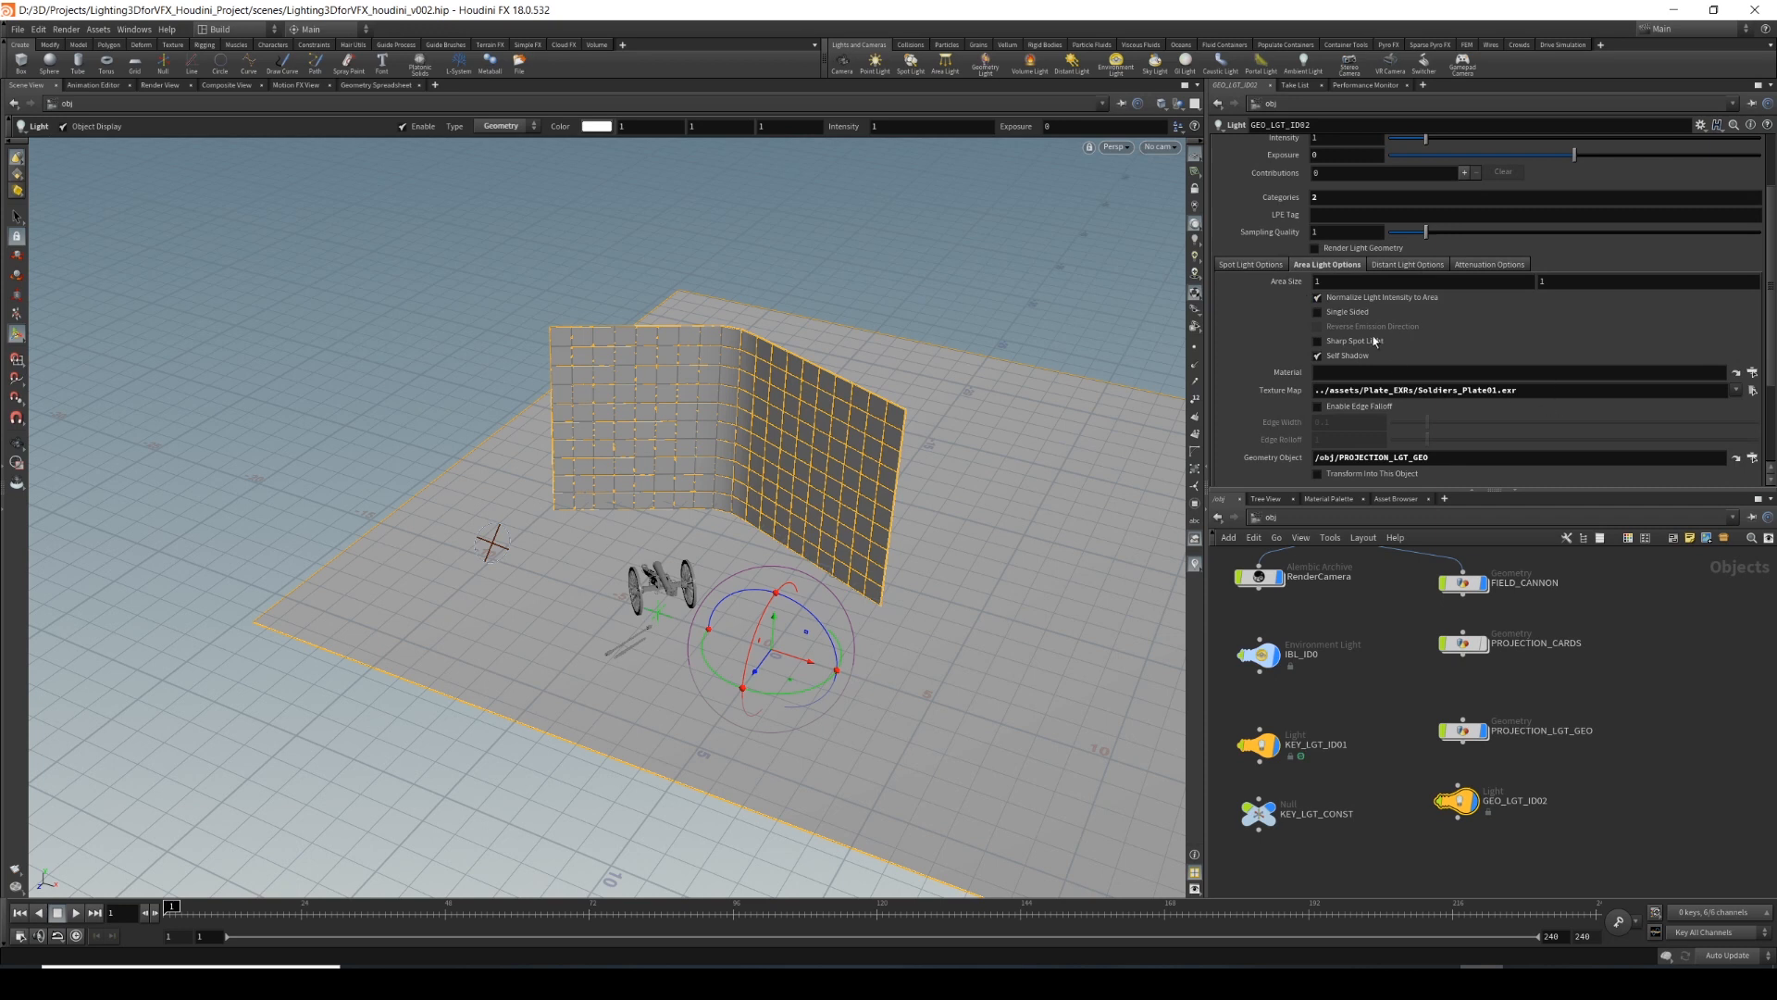
pyautogui.scroll(1, 1248, 270)
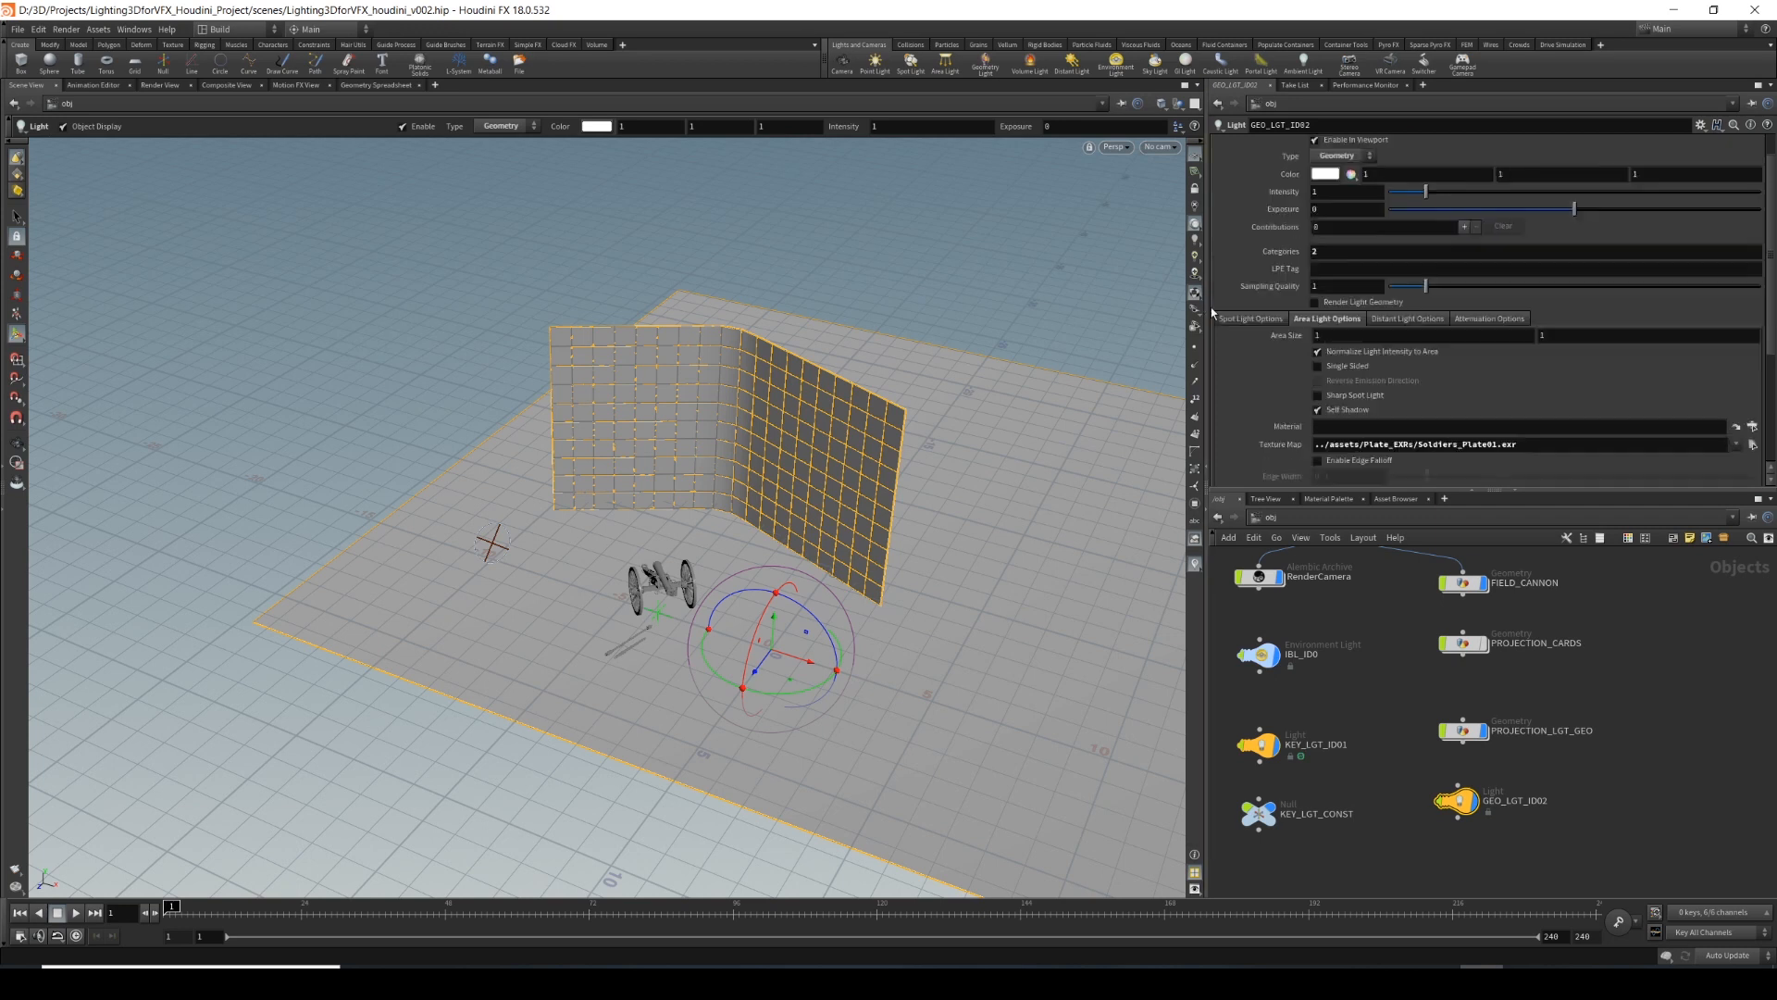
# Go to the output network and open mantra1's Force Objects entry for editing.
pyautogui.scroll(1, 1257, 320)
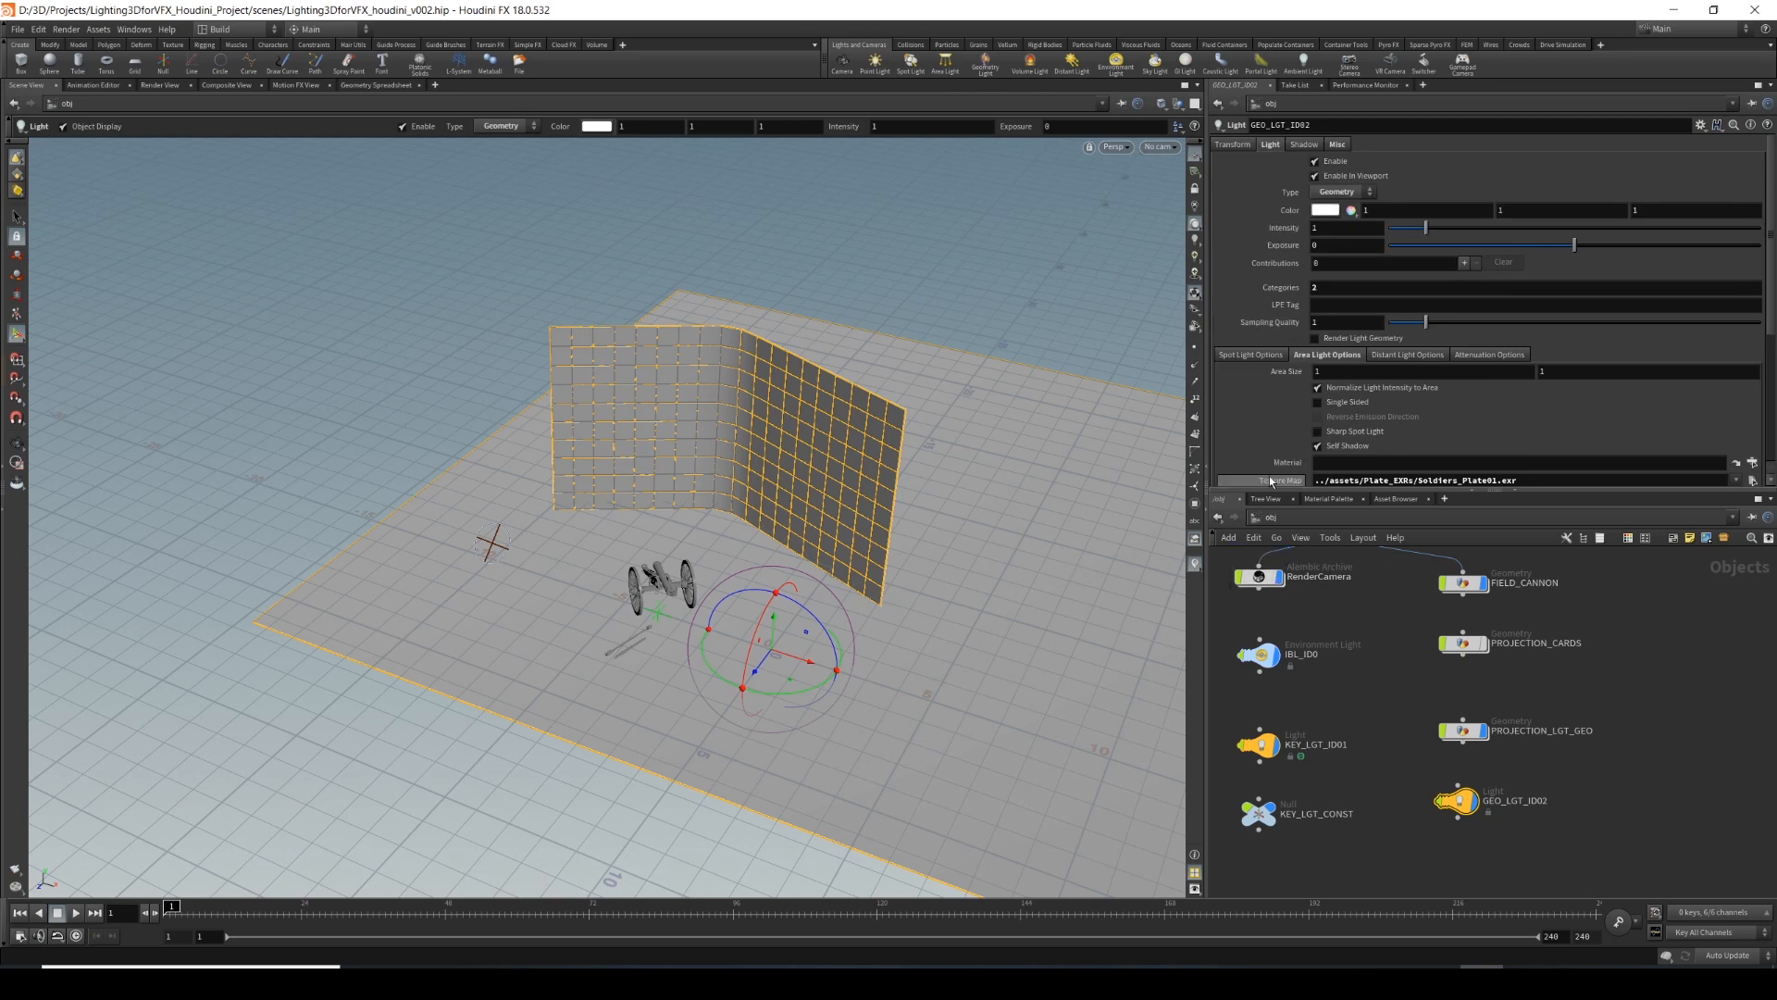
pyautogui.click(1289, 516)
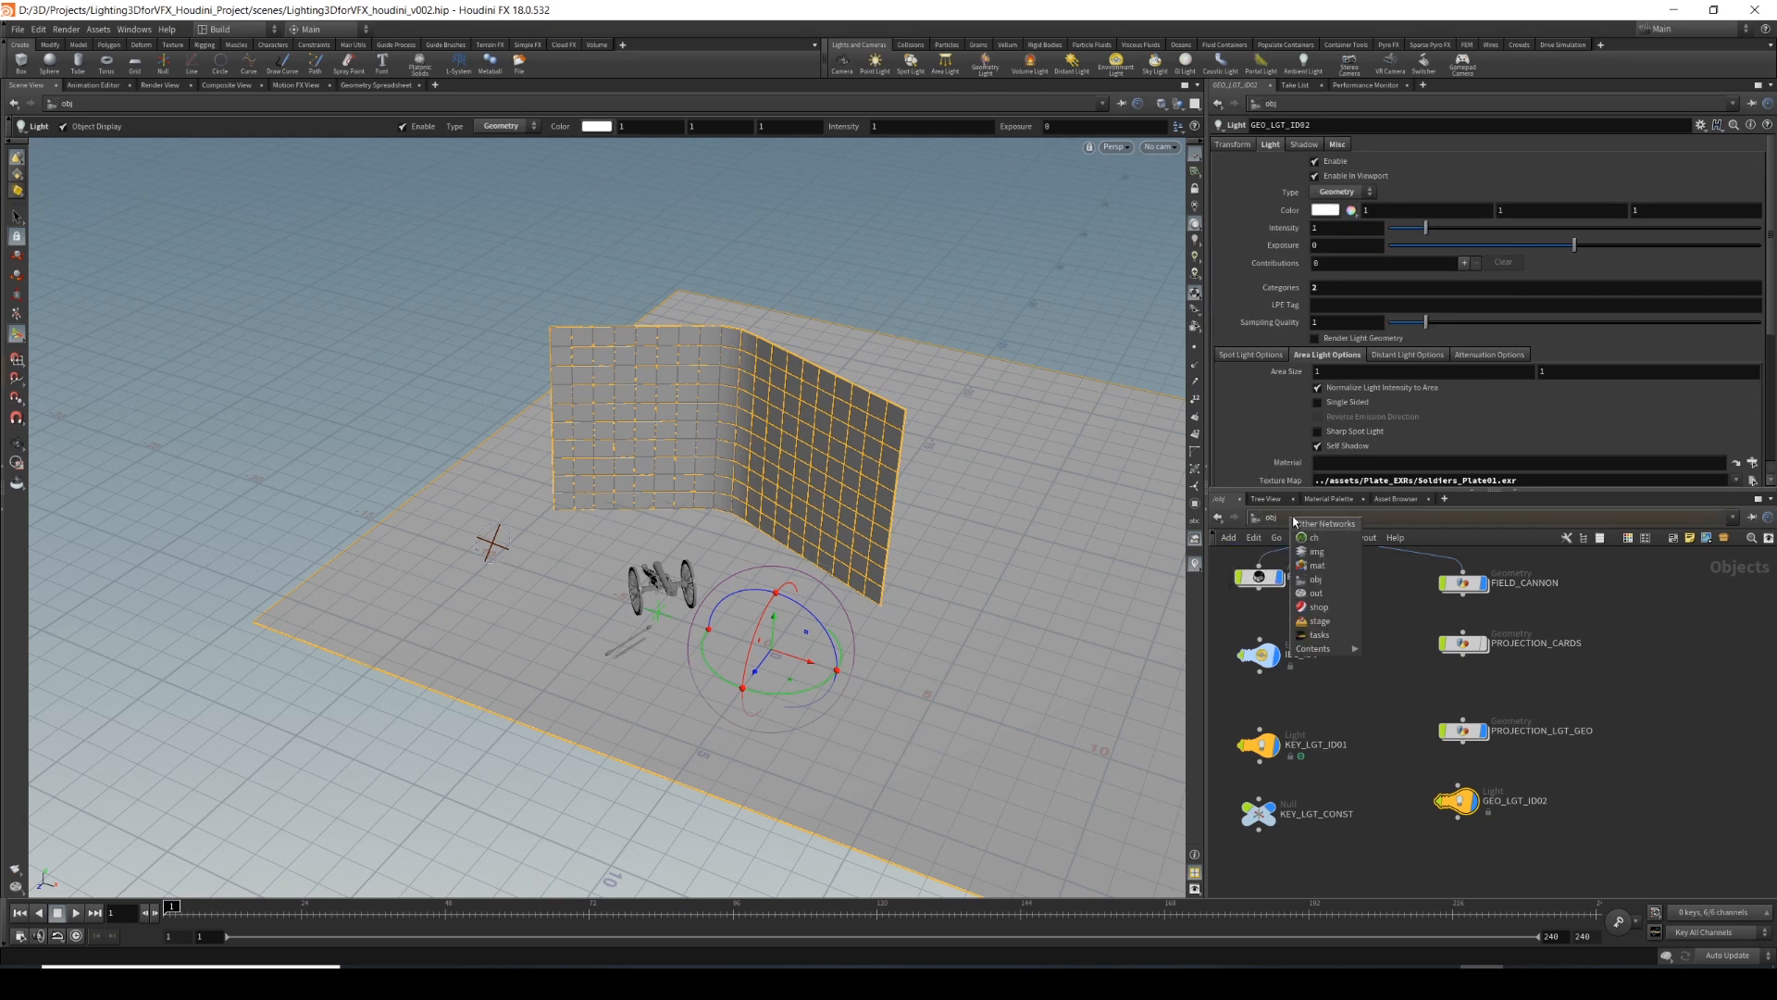
pyautogui.click(1315, 593)
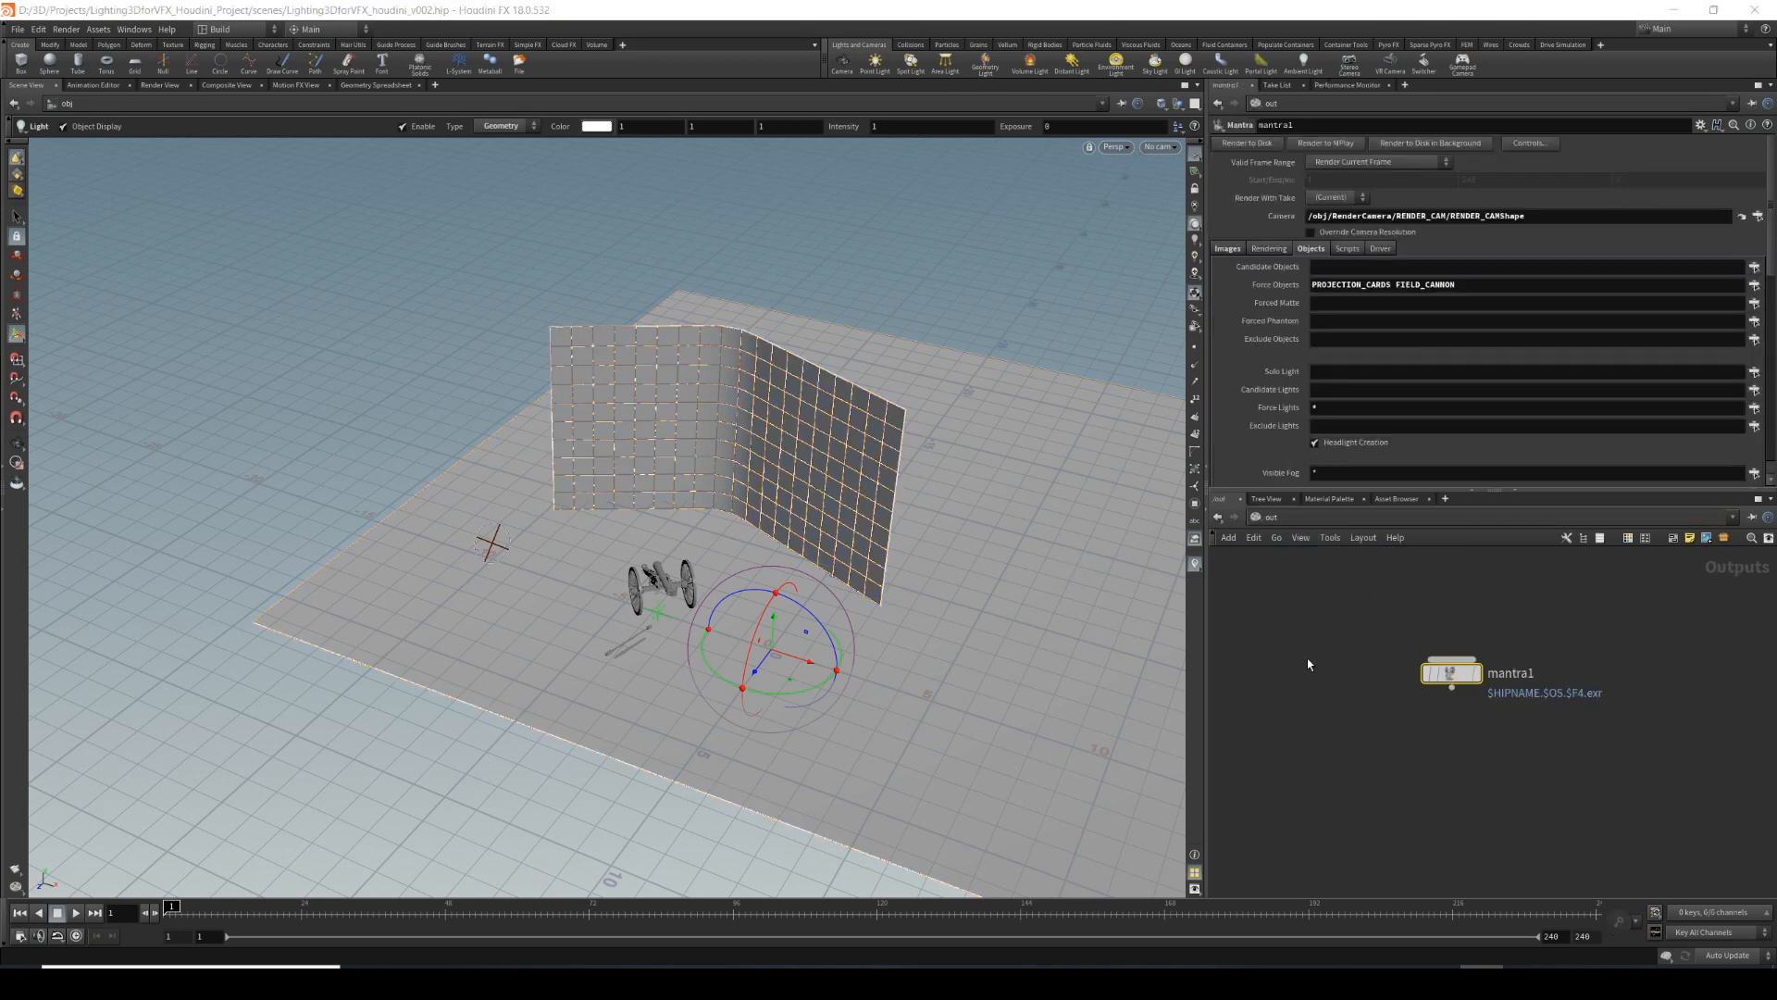
pyautogui.doubleClick(1390, 285)
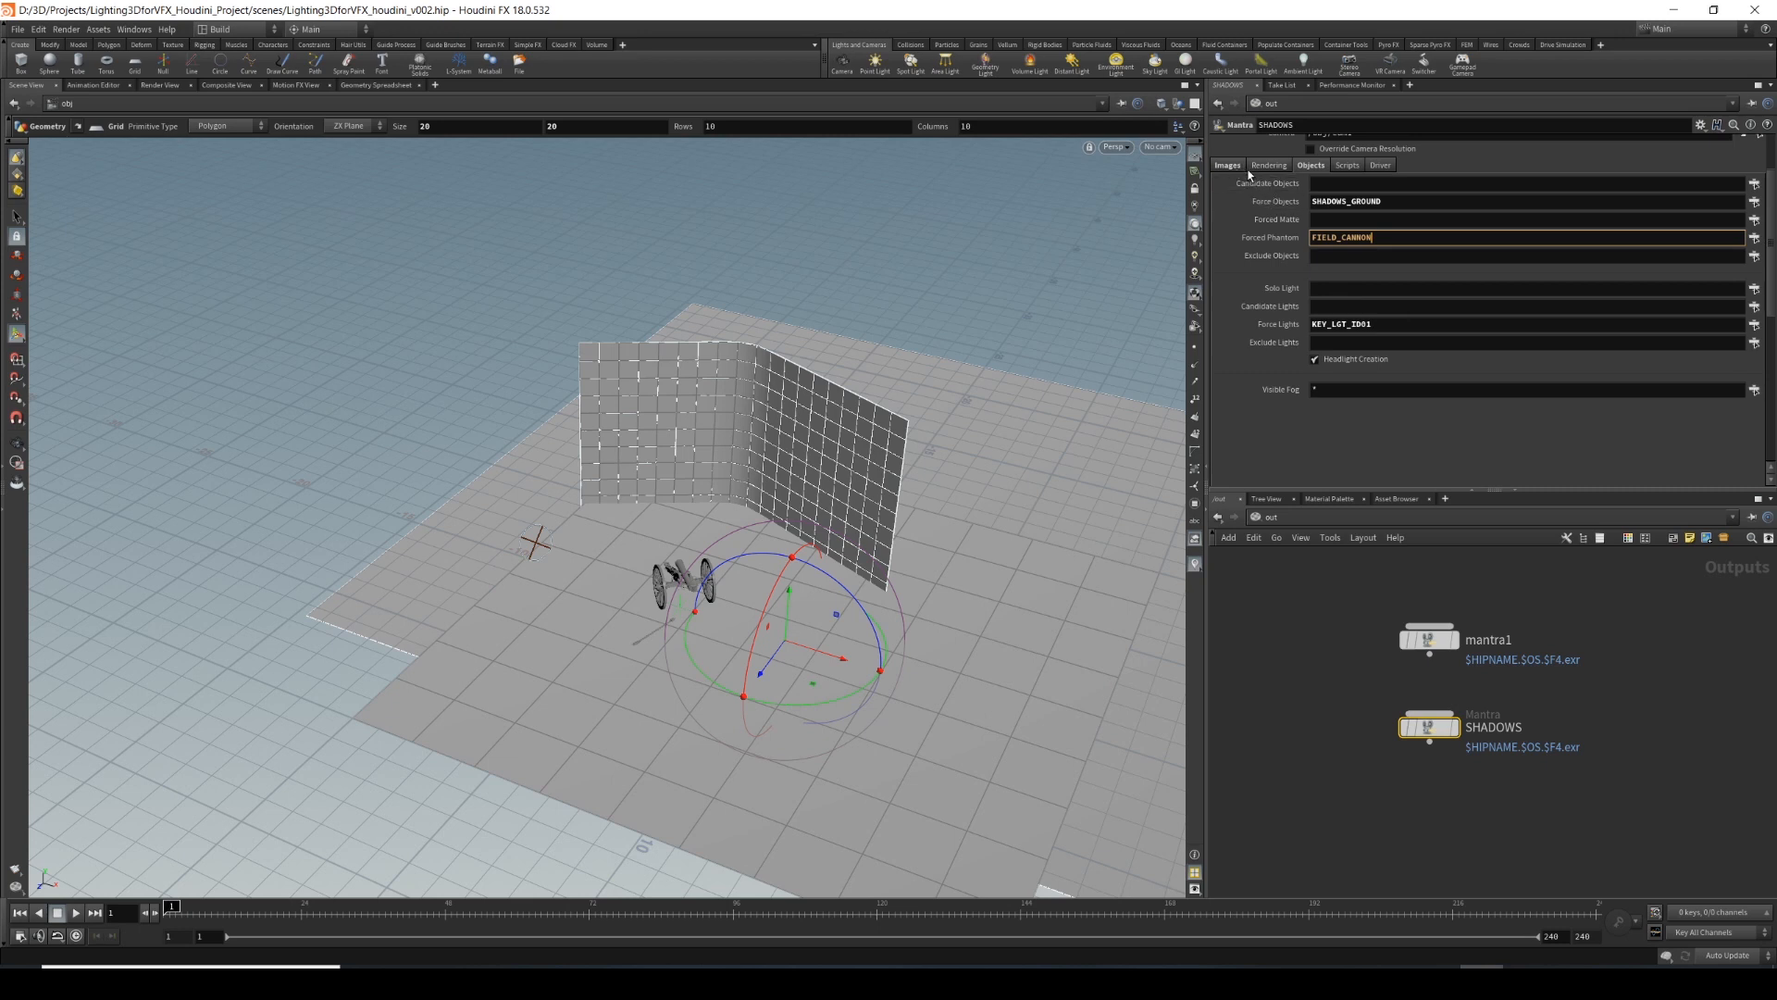
# Show the SHADOWS node's image plane settings and bring its ground shadow render into view.
pyautogui.click(1240, 170)
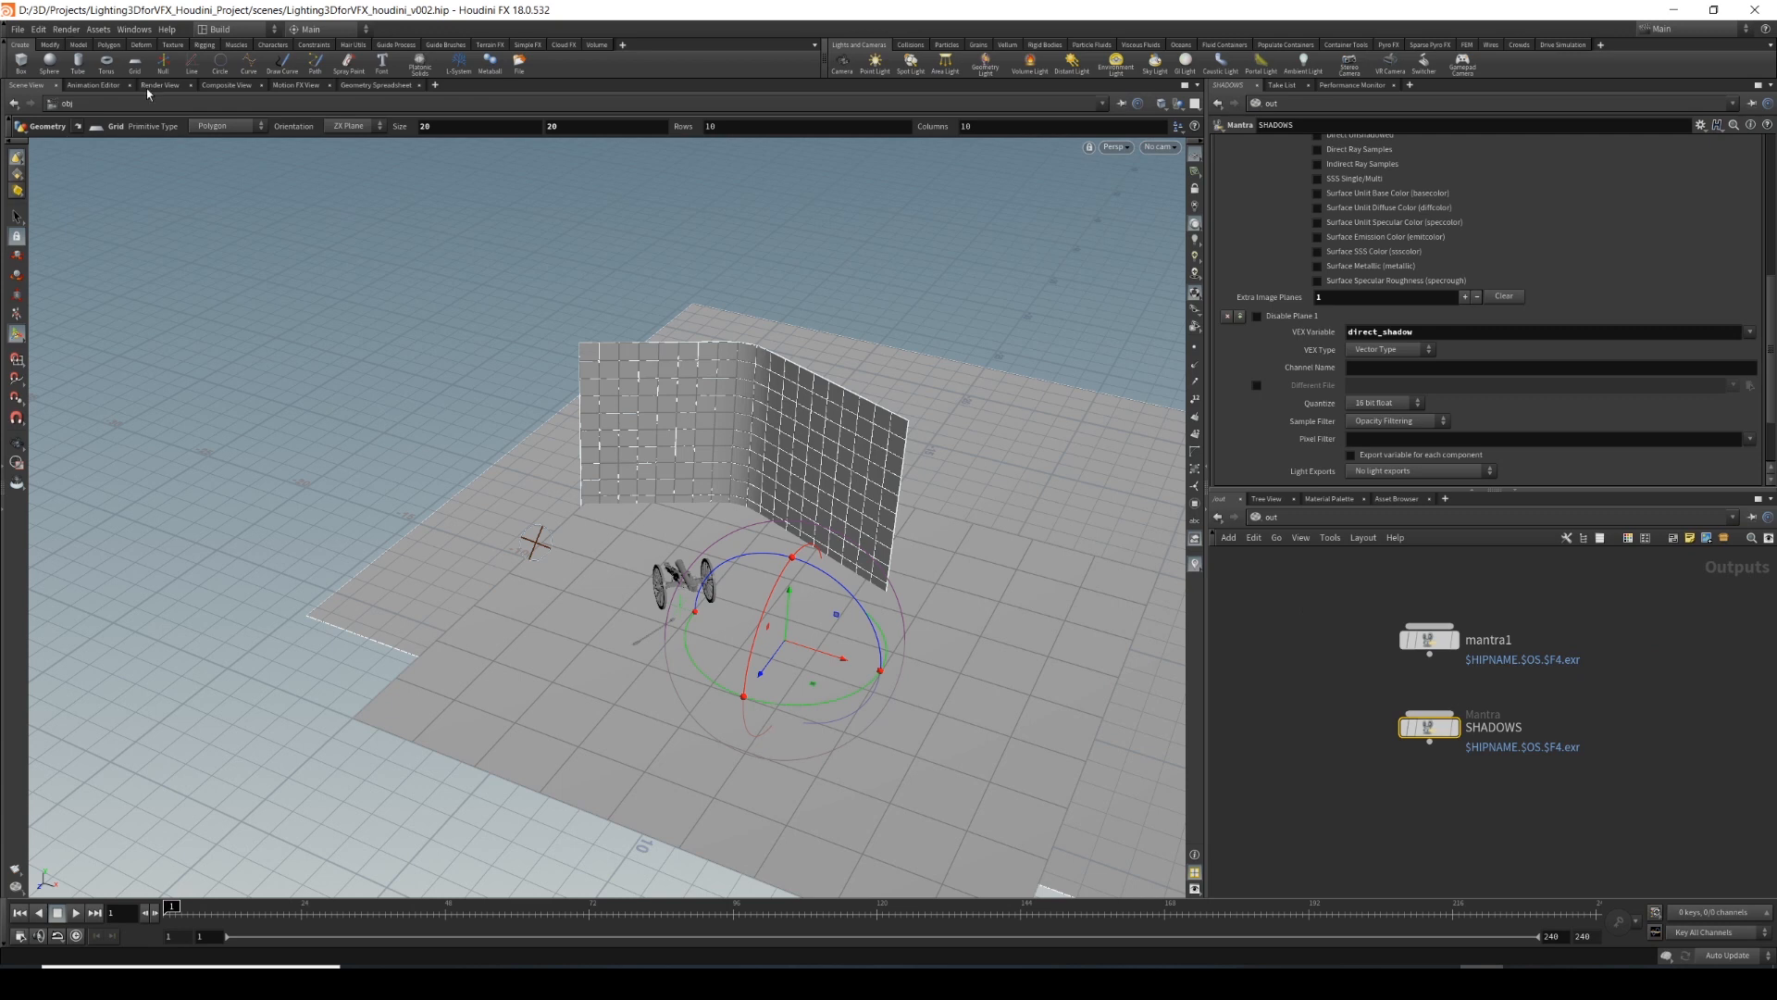
pyautogui.click(157, 85)
pyautogui.scroll(-4, 491, 378)
pyautogui.moveTo(494, 397); pyautogui.dragTo(417, 505, button='middle')
# Clear the plate sequence from the render view's background image setting.
pyautogui.click(1194, 154)
pyautogui.click(1061, 217)
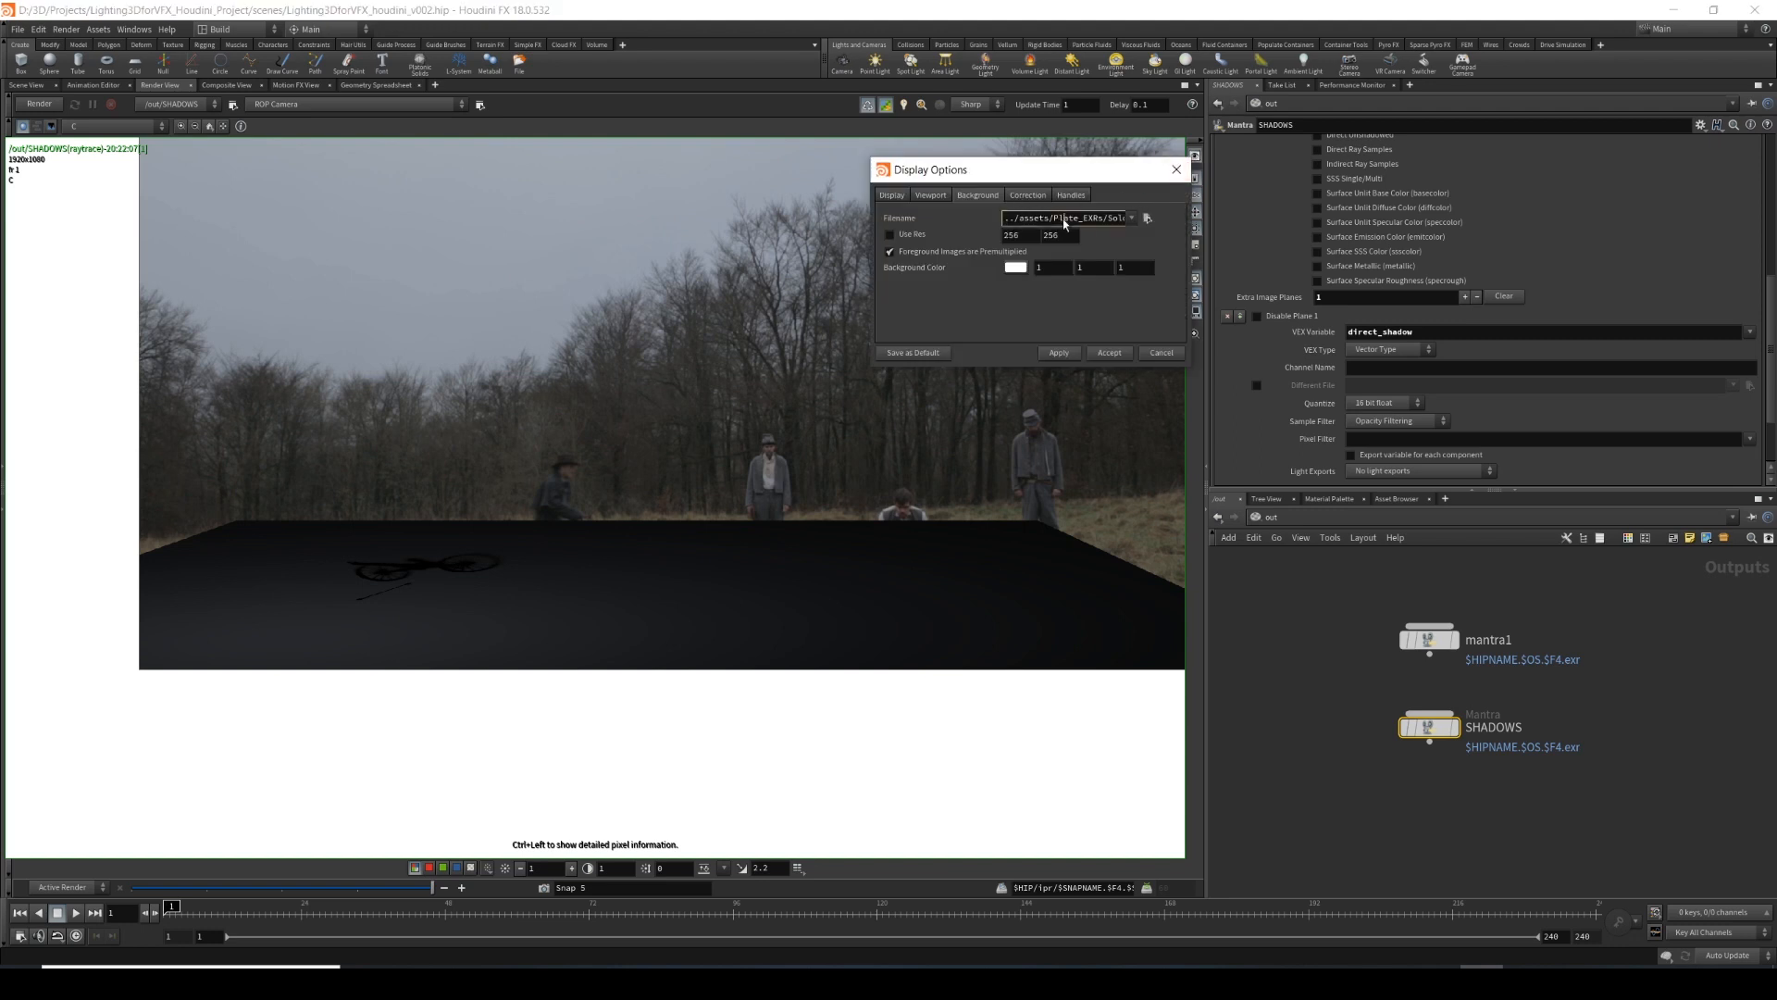
pyautogui.press('BackSpace')
pyautogui.press('BackSpace')
pyautogui.press('BackSpace')
pyautogui.press('BackSpace')
pyautogui.press('BackSpace')
pyautogui.press('BackSpace')
pyautogui.press('BackSpace')
pyautogui.press('BackSpace')
pyautogui.press('BackSpace')
pyautogui.press('BackSpace')
pyautogui.press('BackSpace')
pyautogui.press('BackSpace')
pyautogui.press('BackSpace')
pyautogui.press('BackSpace')
pyautogui.press('BackSpace')
pyautogui.press('BackSpace')
pyautogui.press('BackSpace')
pyautogui.press('BackSpace')
pyautogui.press('BackSpace')
pyautogui.press('BackSpace')
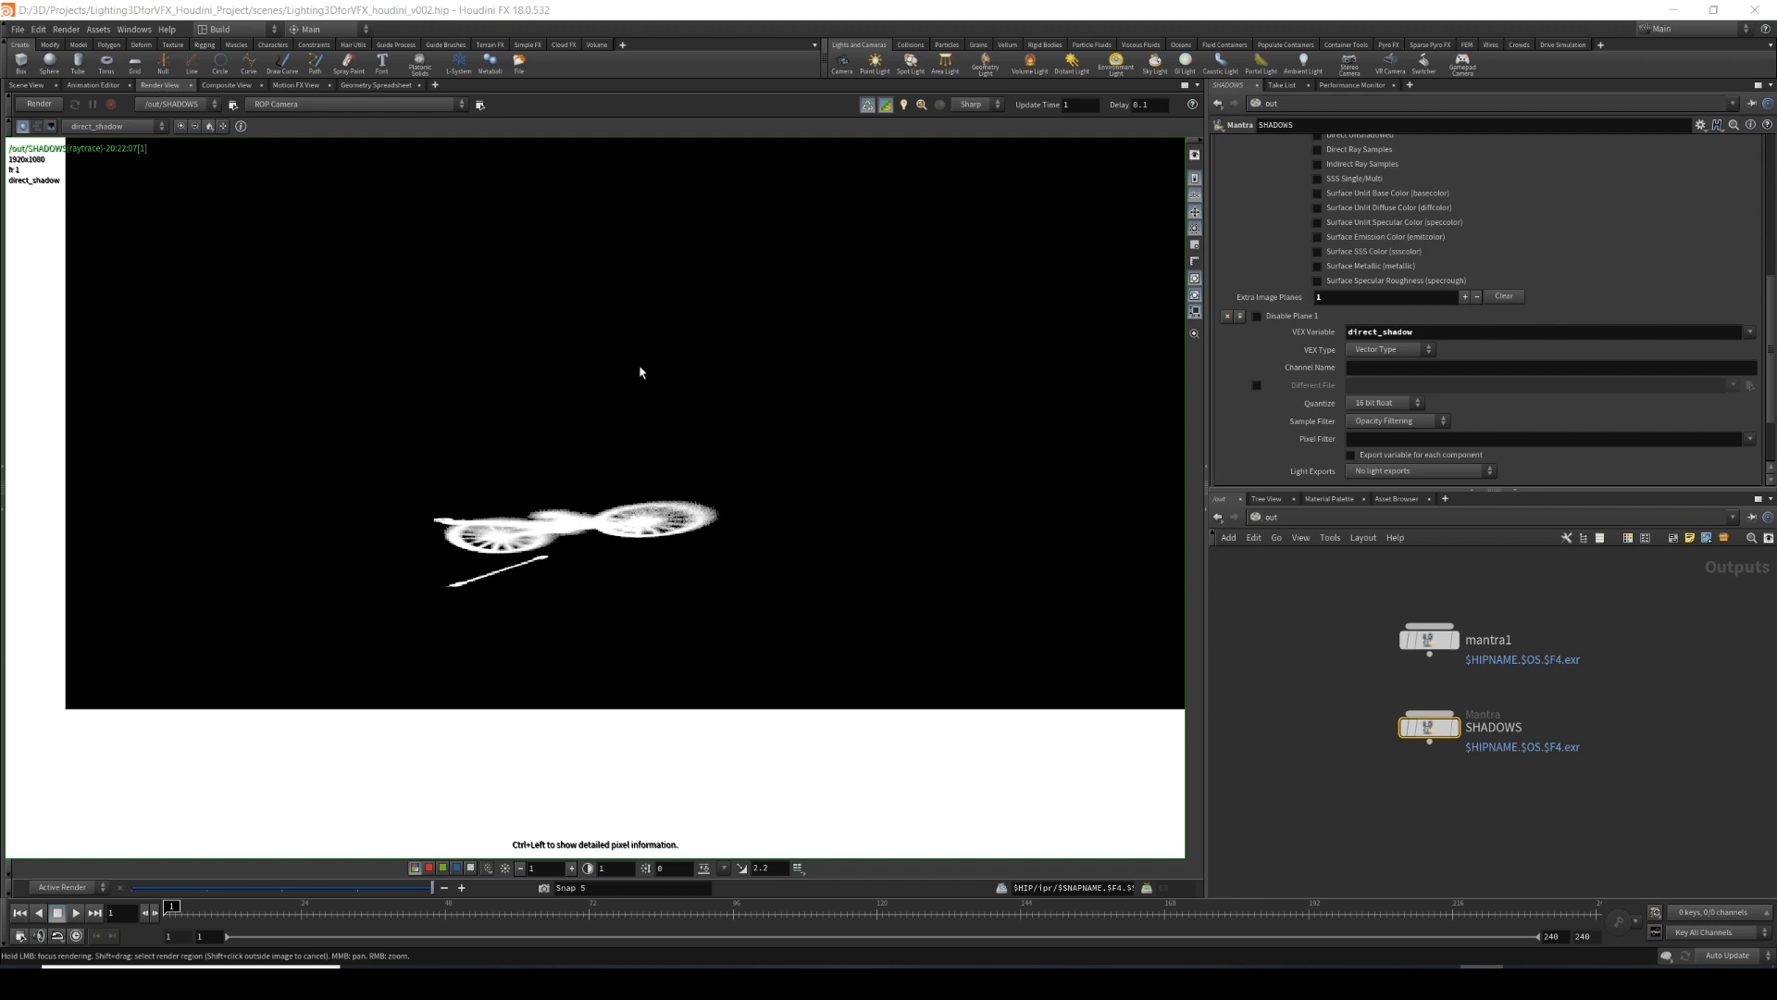
# Inspect the cannon's ground shadow in the direct_shadow pass of the SHADOWS render.
pyautogui.moveTo(643, 374); pyautogui.dragTo(430, 585, button='middle')
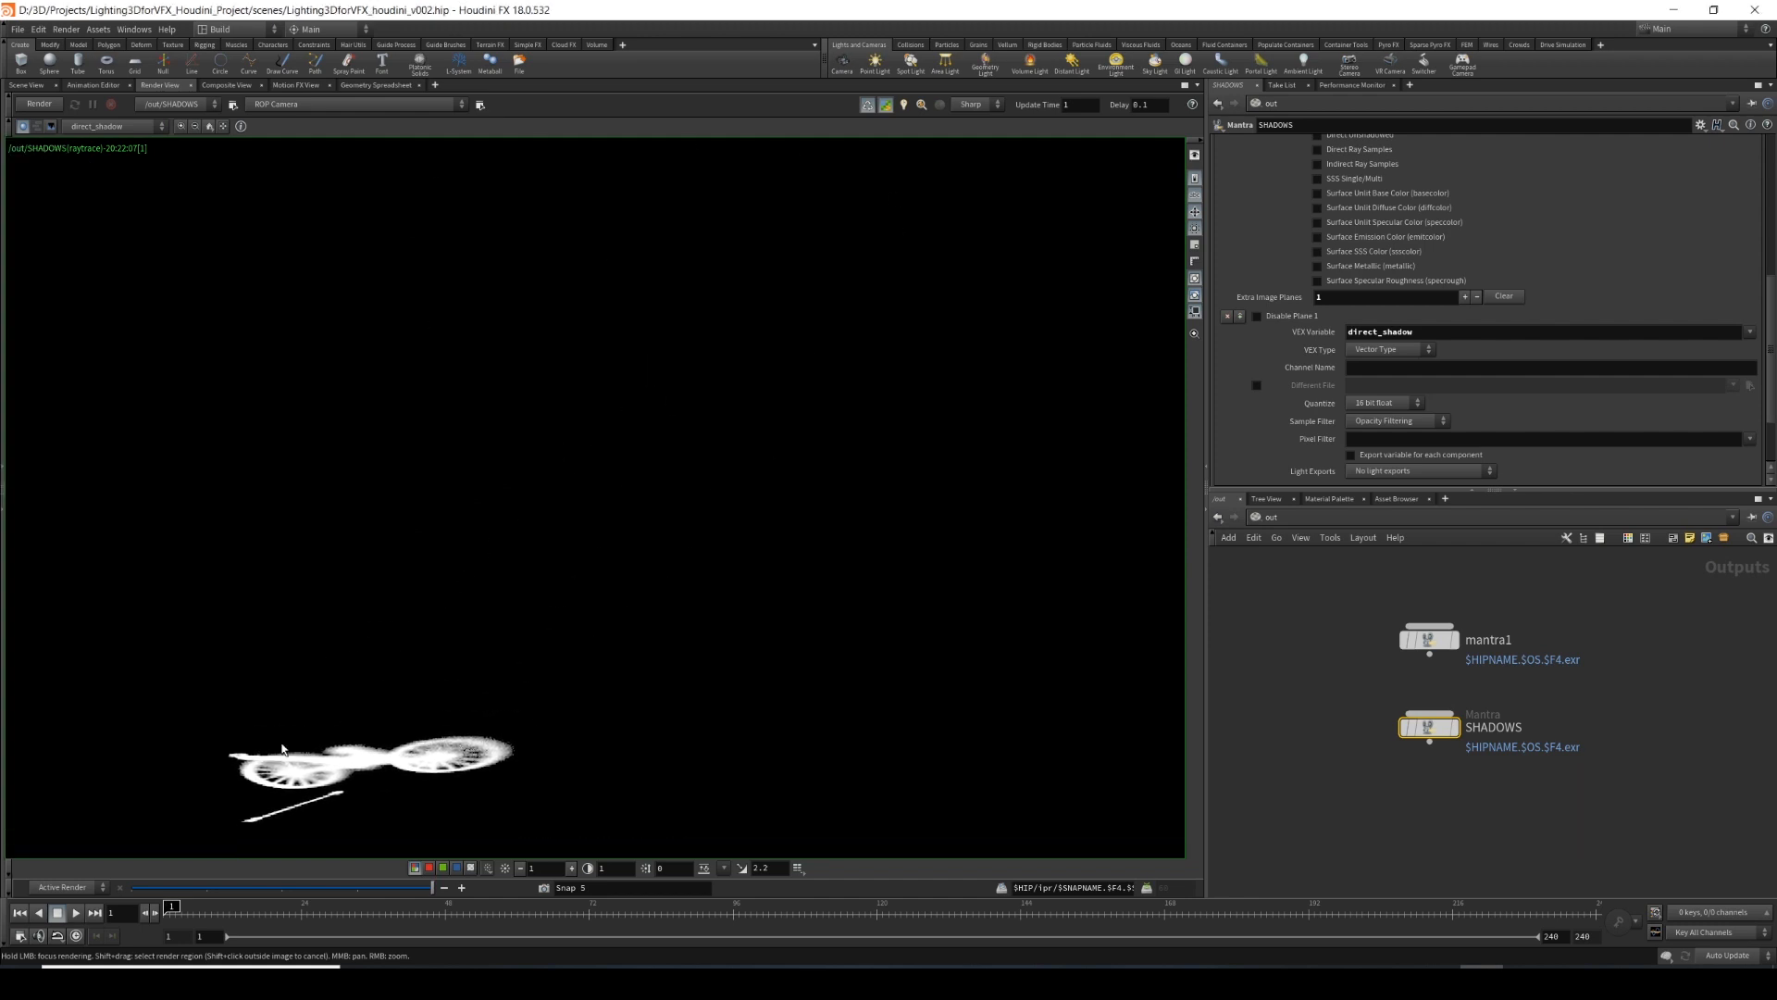
pyautogui.moveTo(303, 787); pyautogui.dragTo(424, 598, button='middle')
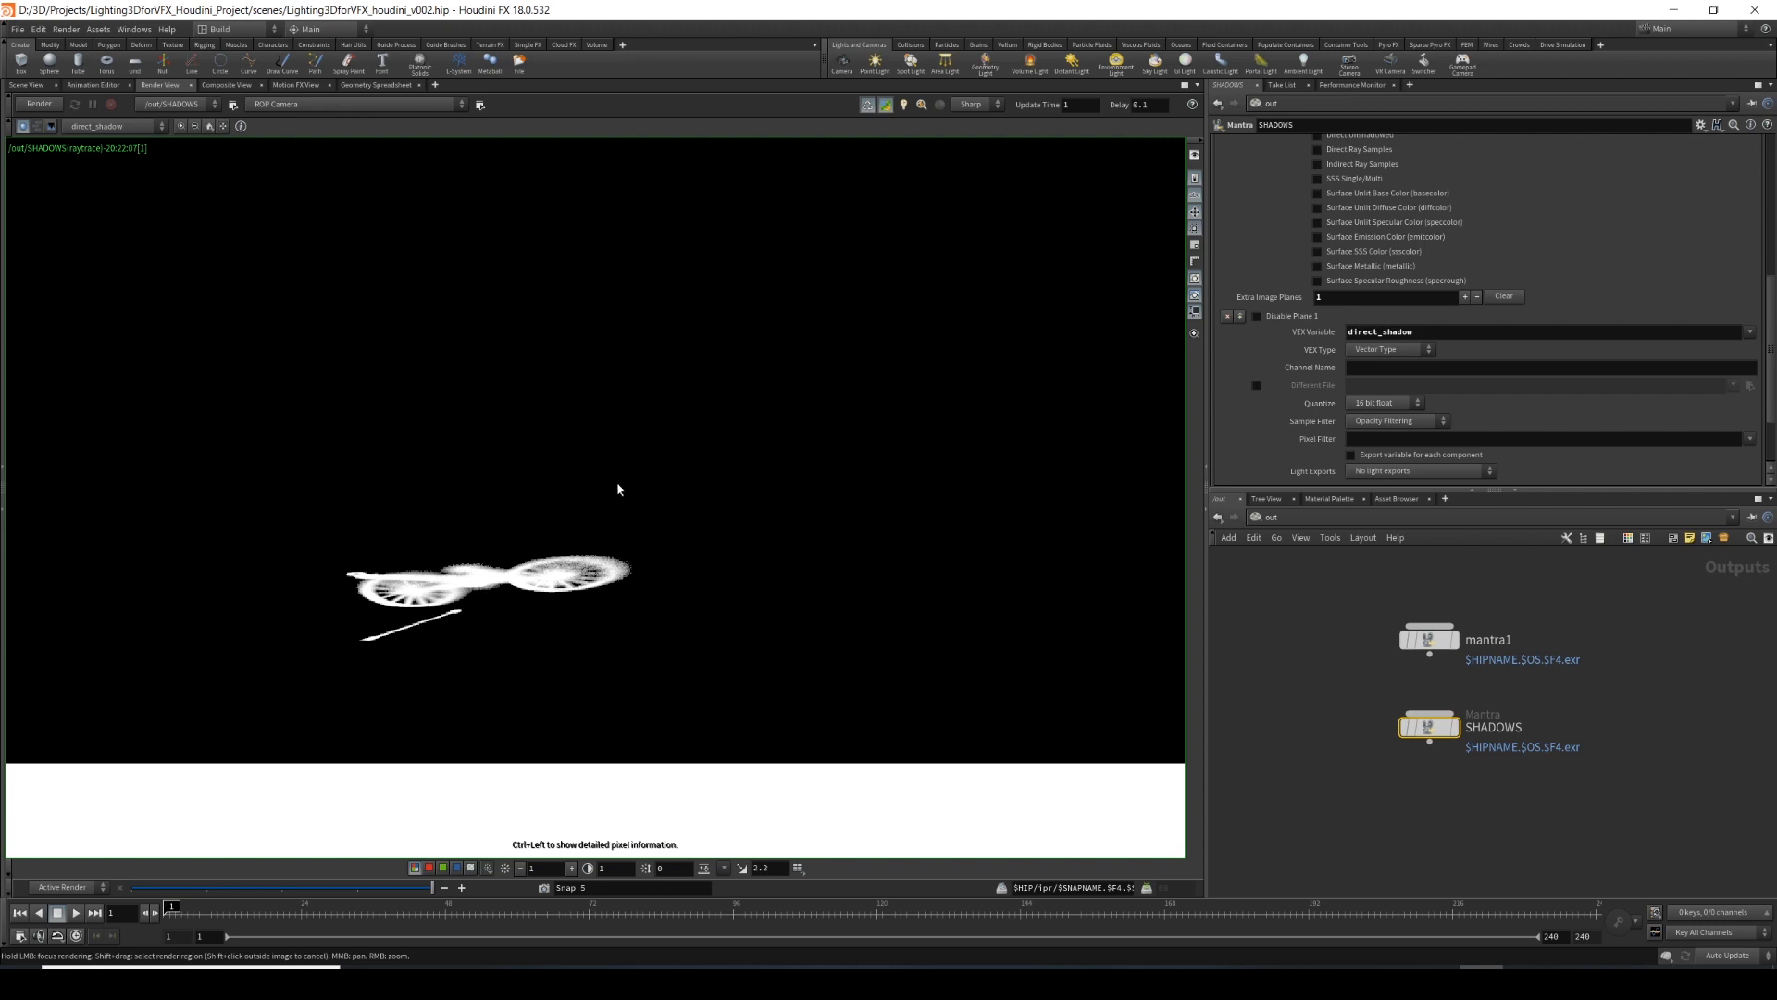
pyautogui.moveTo(618, 489); pyautogui.dragTo(642, 472, button='middle')
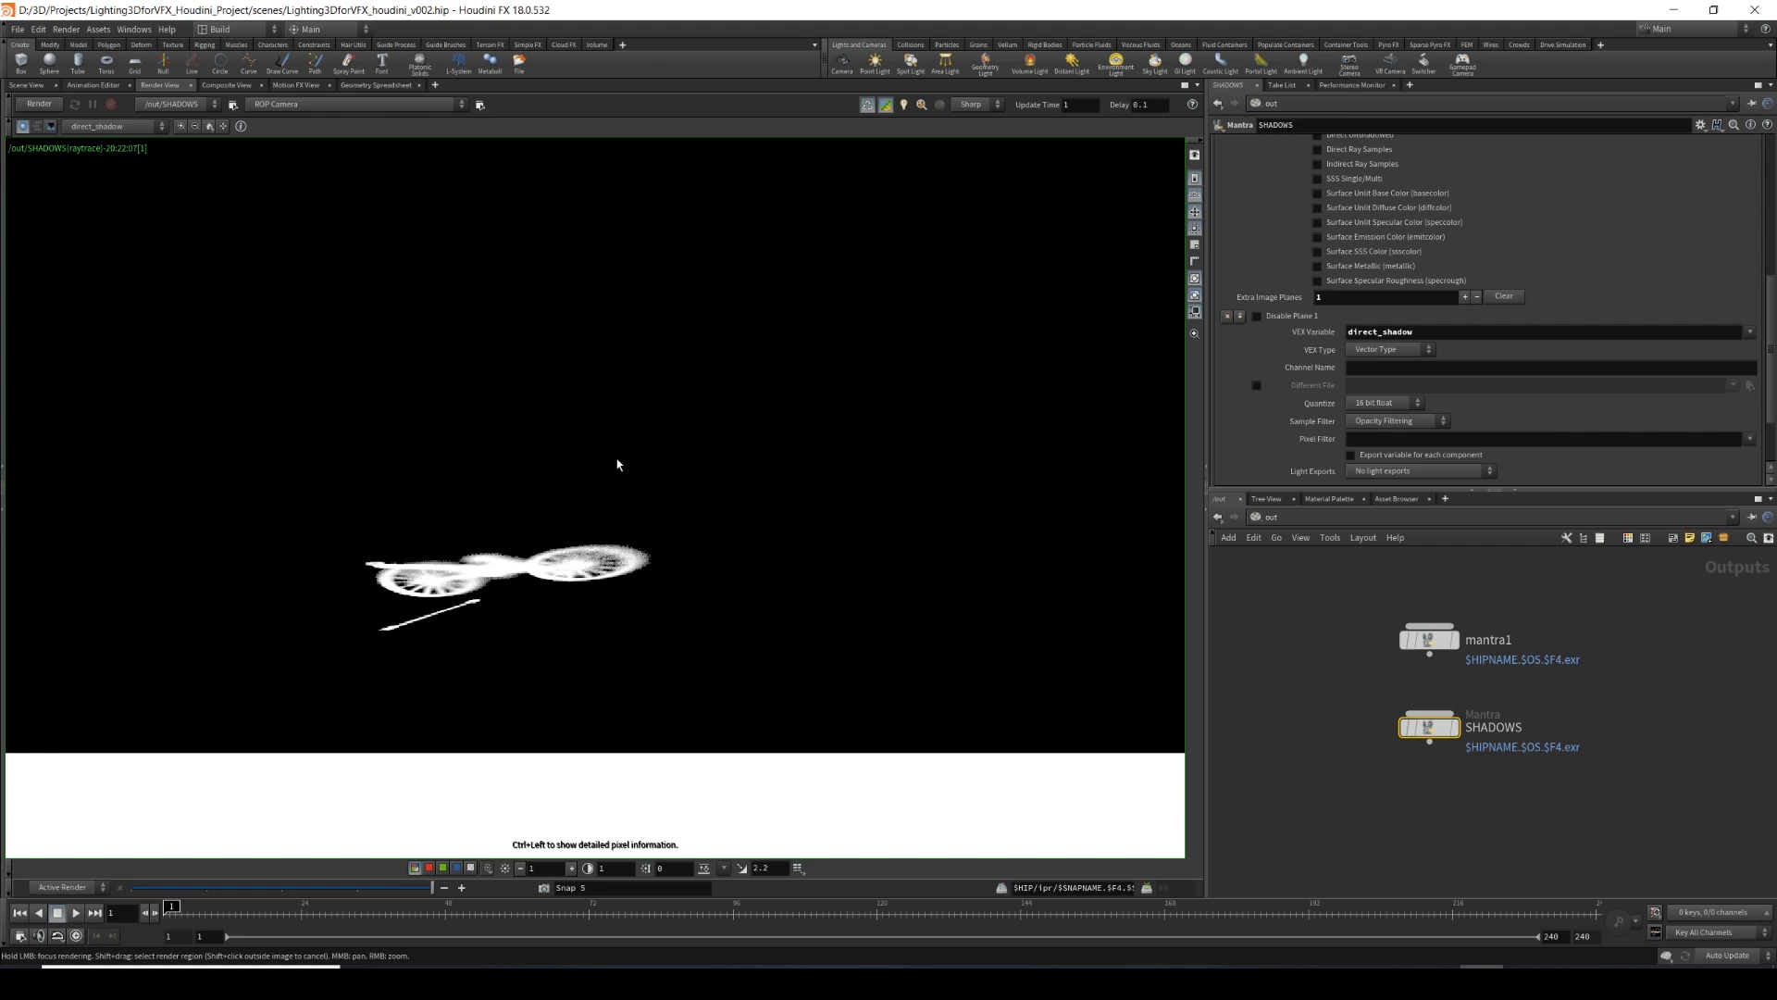
pyautogui.moveTo(628, 517); pyautogui.dragTo(614, 564, button='middle')
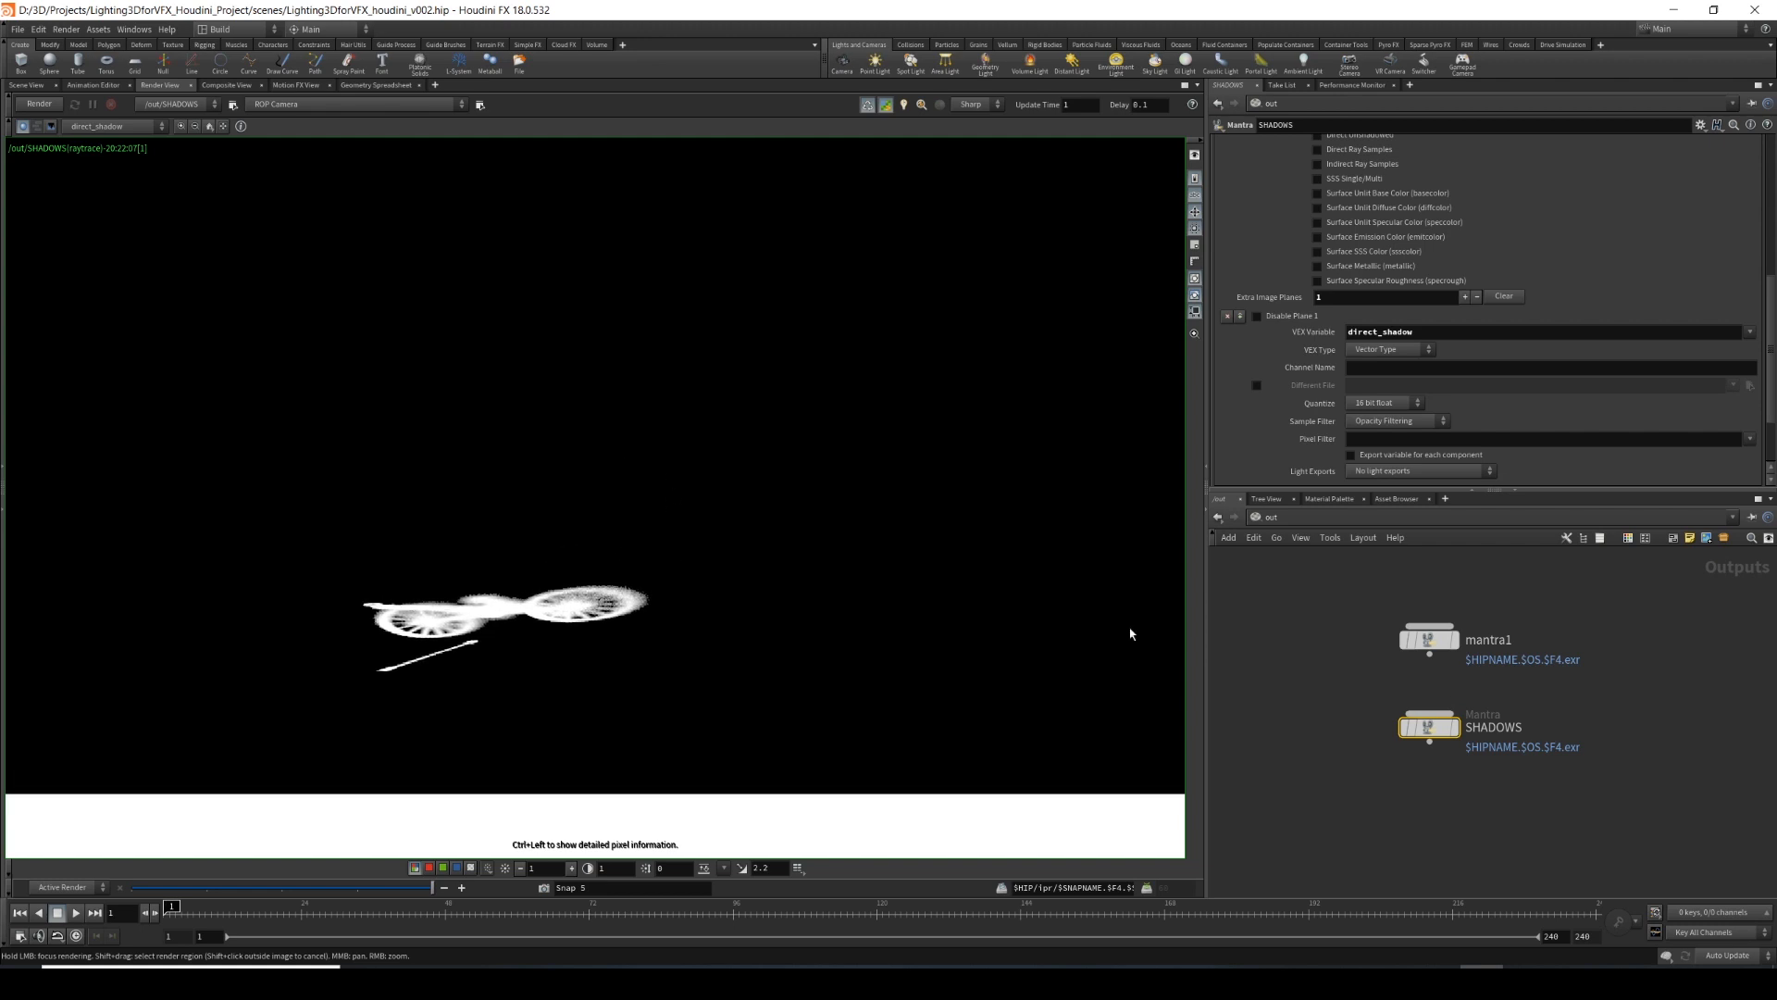
pyautogui.moveTo(739, 402); pyautogui.dragTo(713, 413, button='middle')
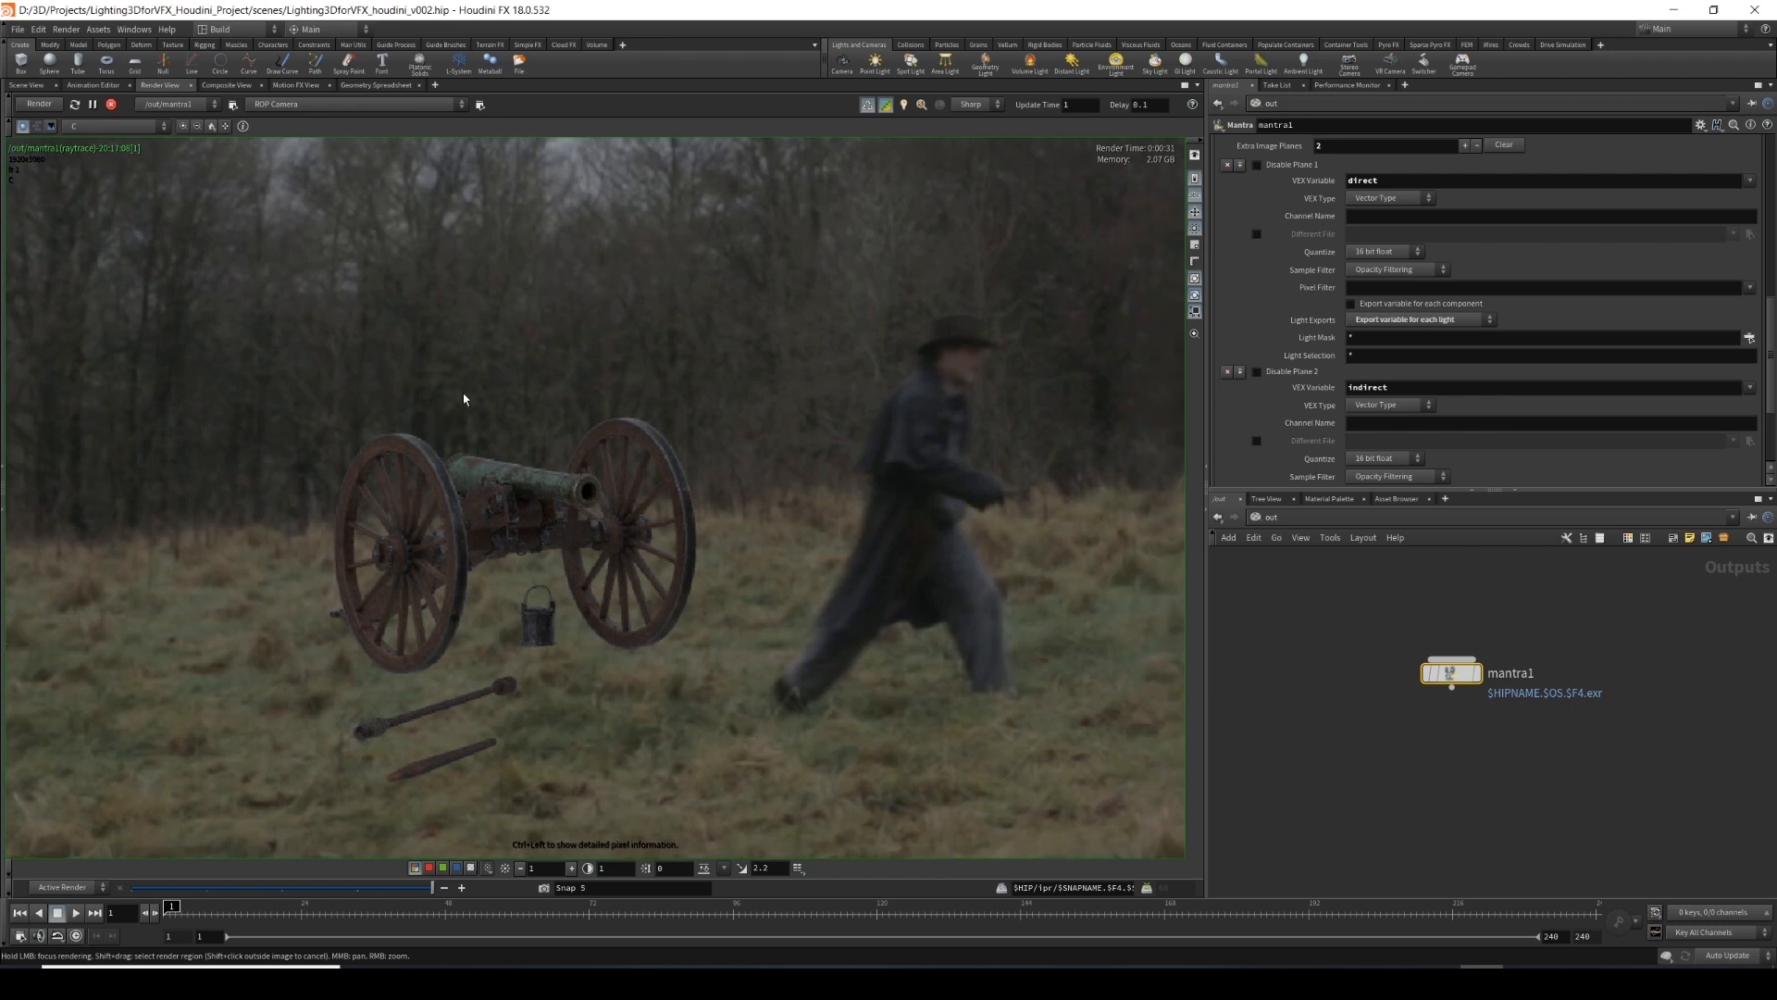
# Inspect the mantra1 render over the plate, switching from the indirect pass to the C pass.
pyautogui.moveTo(464, 429); pyautogui.dragTo(451, 454, button='middle')
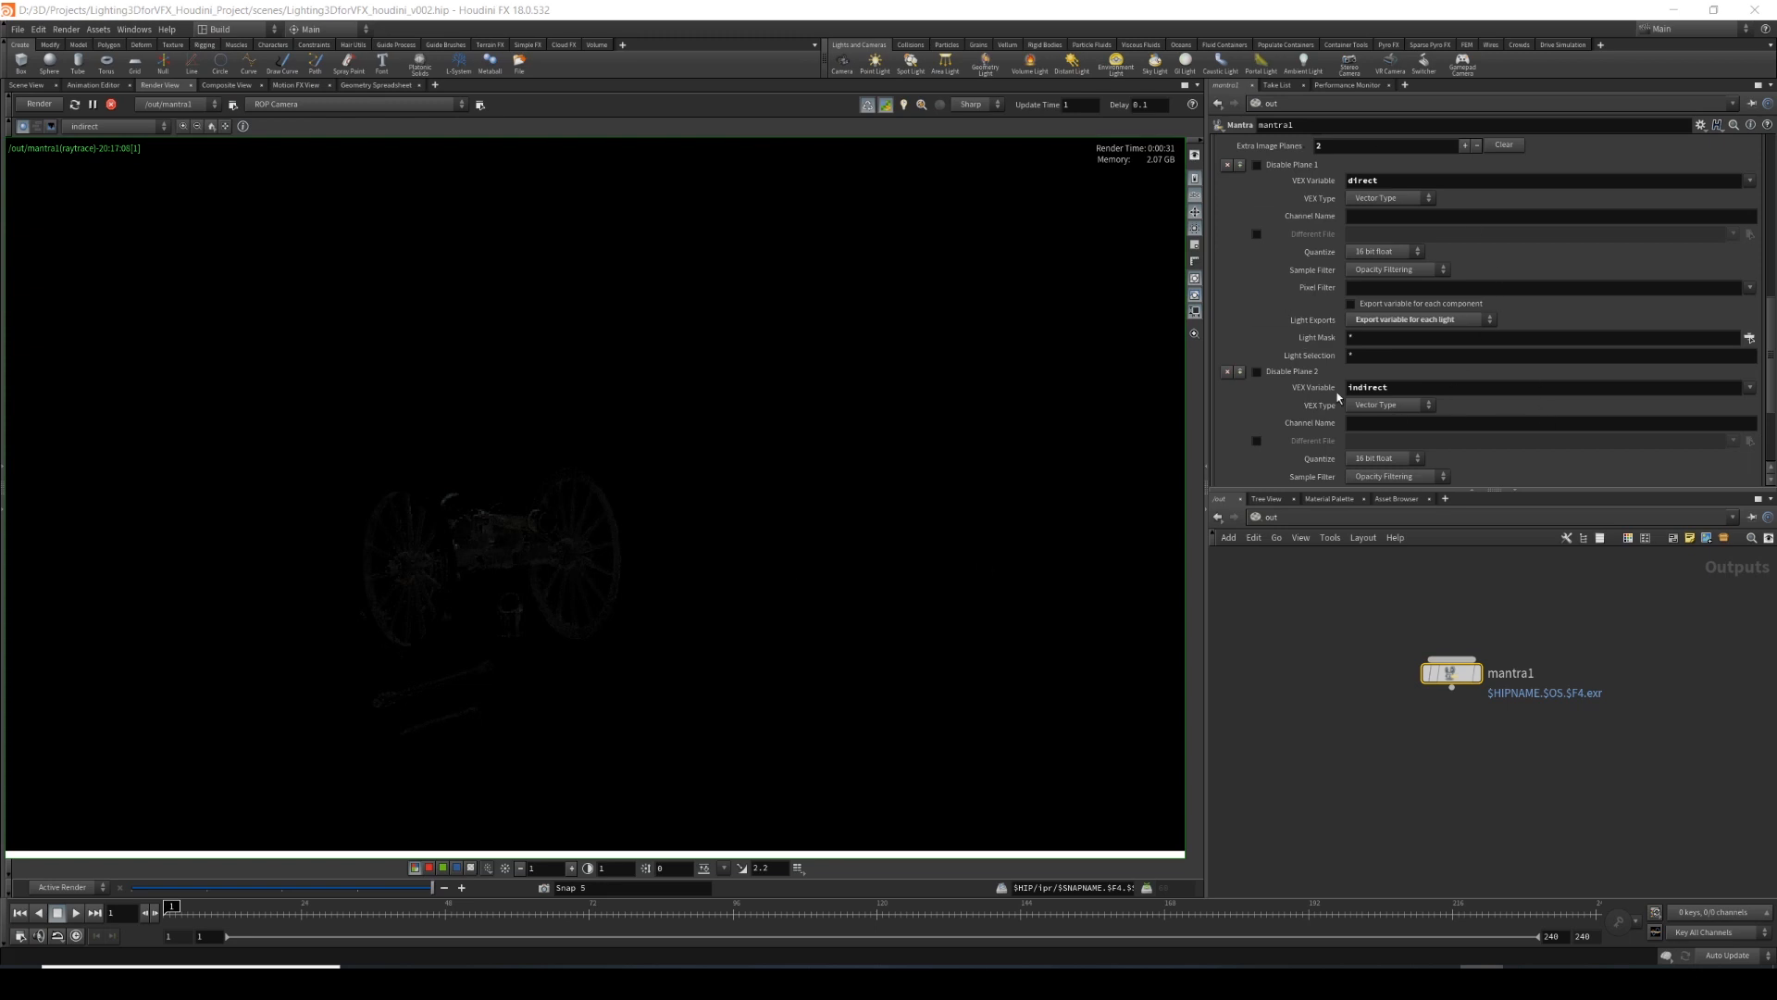
pyautogui.click(139, 126)
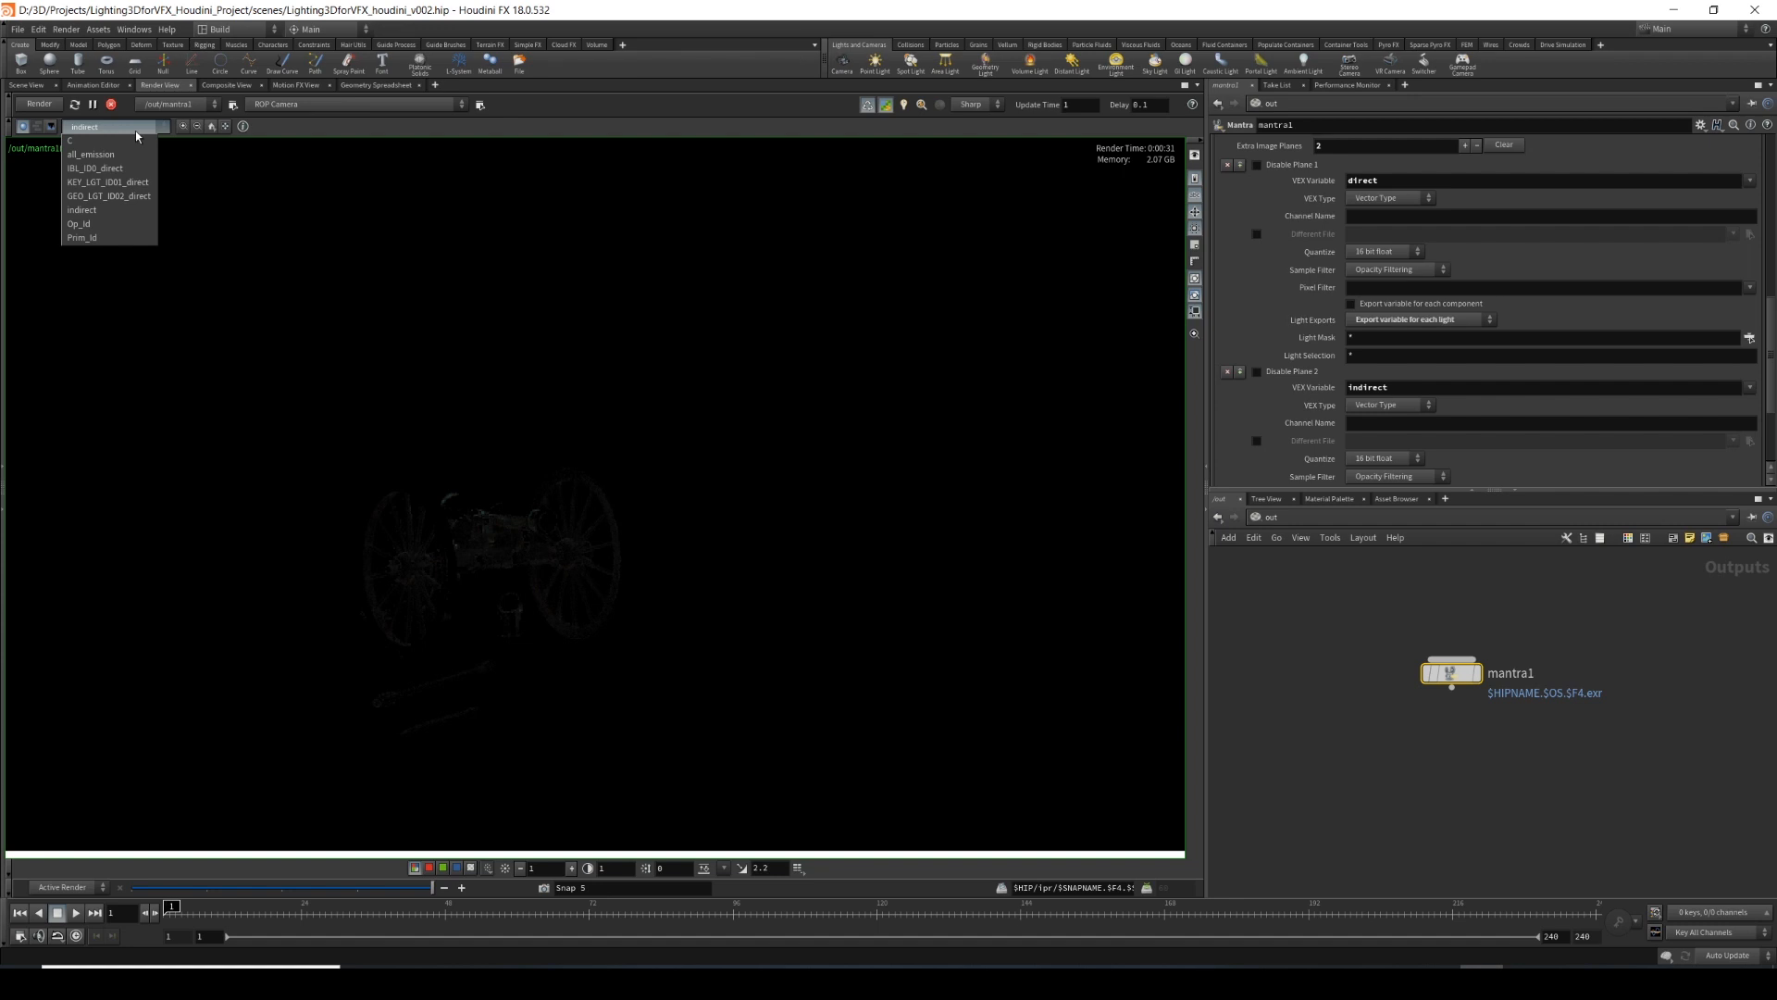
pyautogui.click(125, 141)
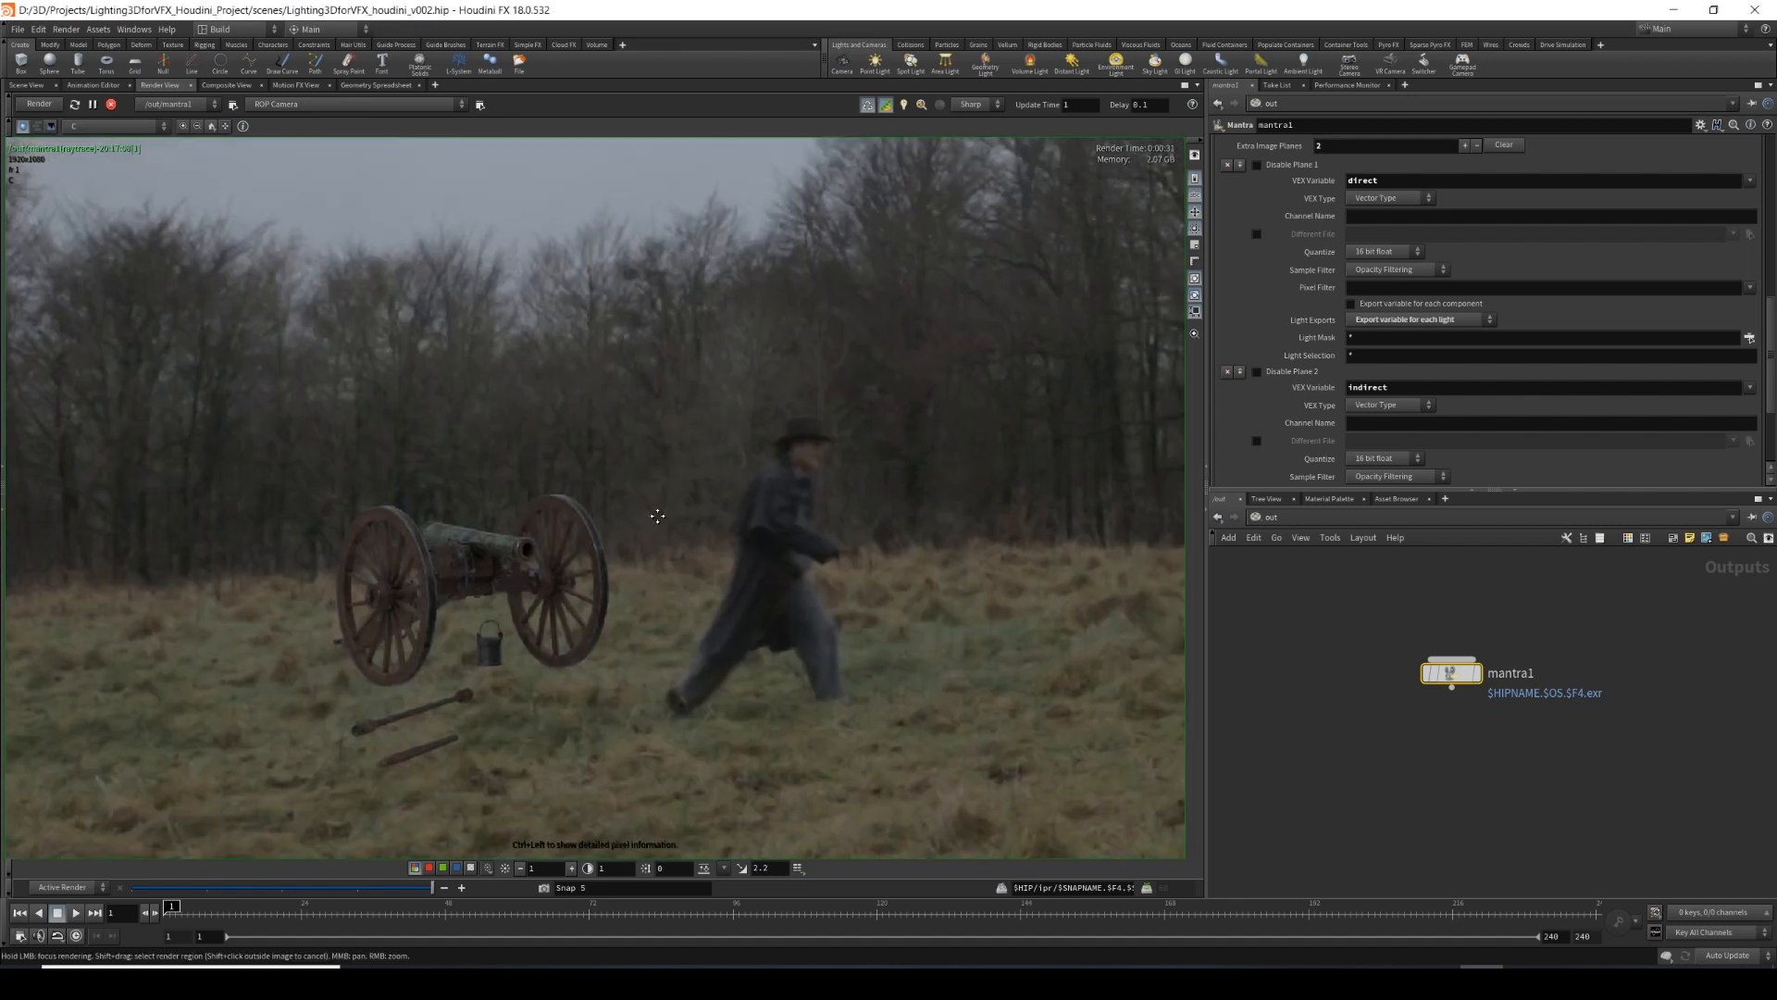
pyautogui.click(101, 128)
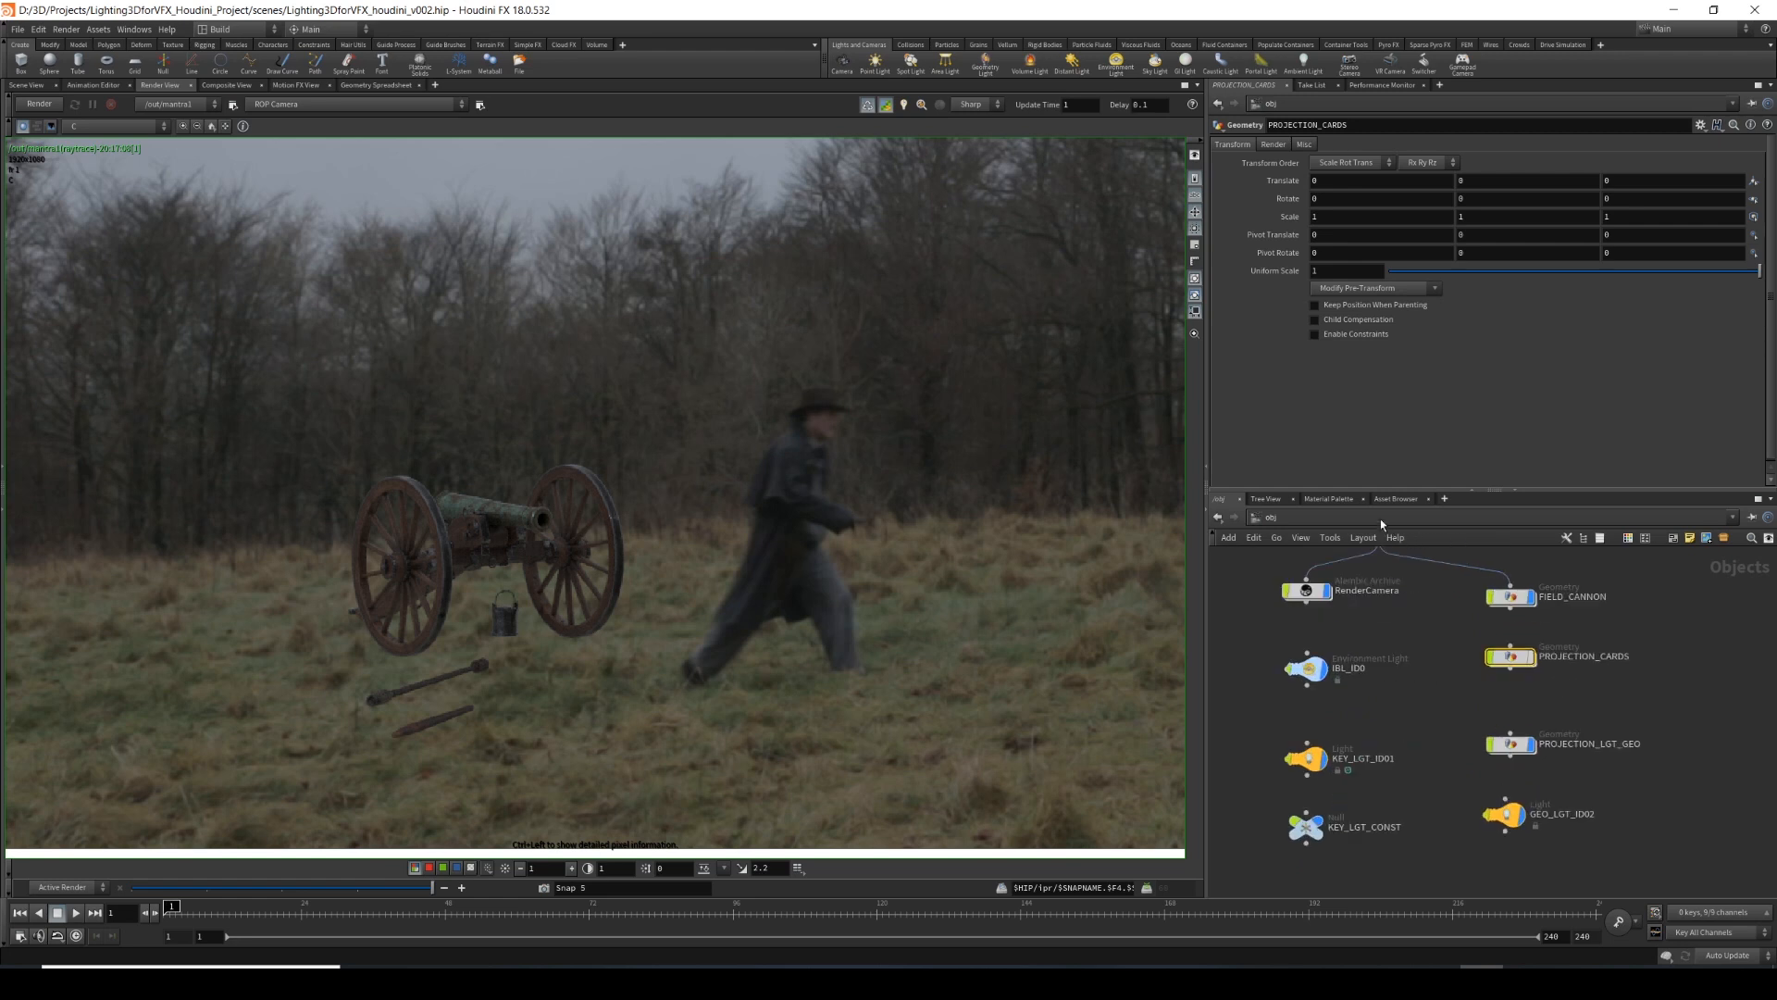
# Return to the output network and go back up through mantra1's image plane settings.
pyautogui.click(1380, 523)
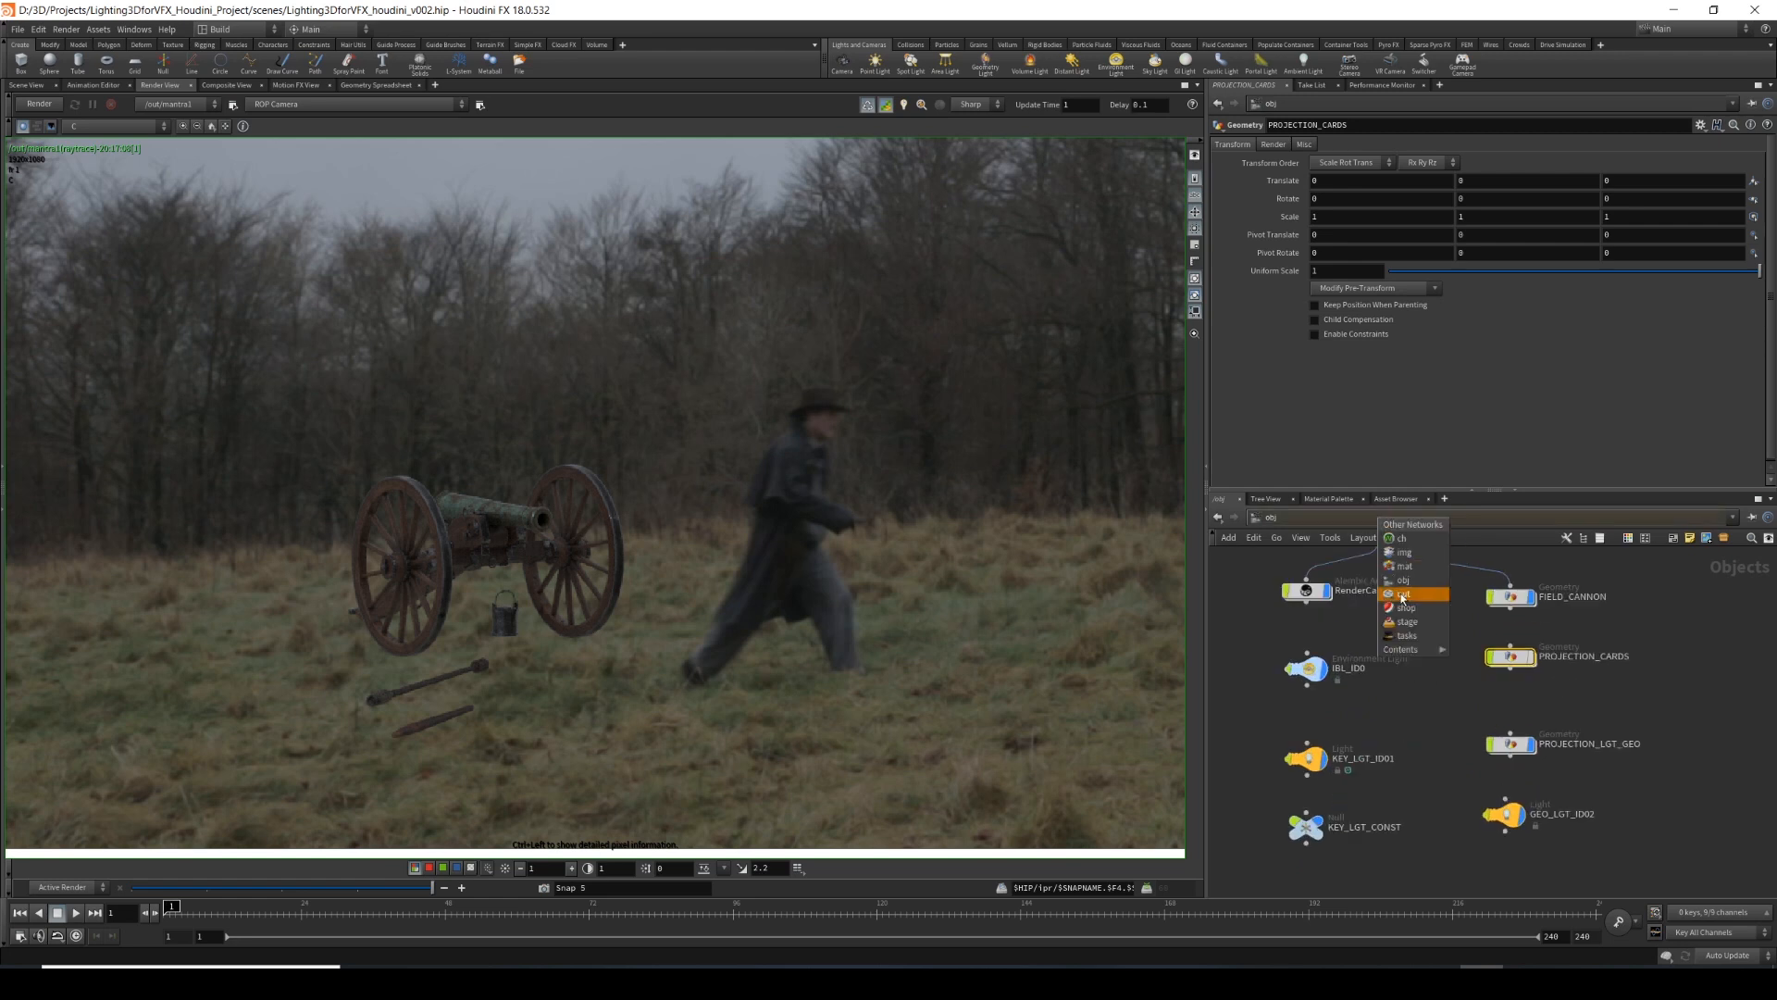
pyautogui.click(1400, 600)
pyautogui.scroll(10, 1338, 291)
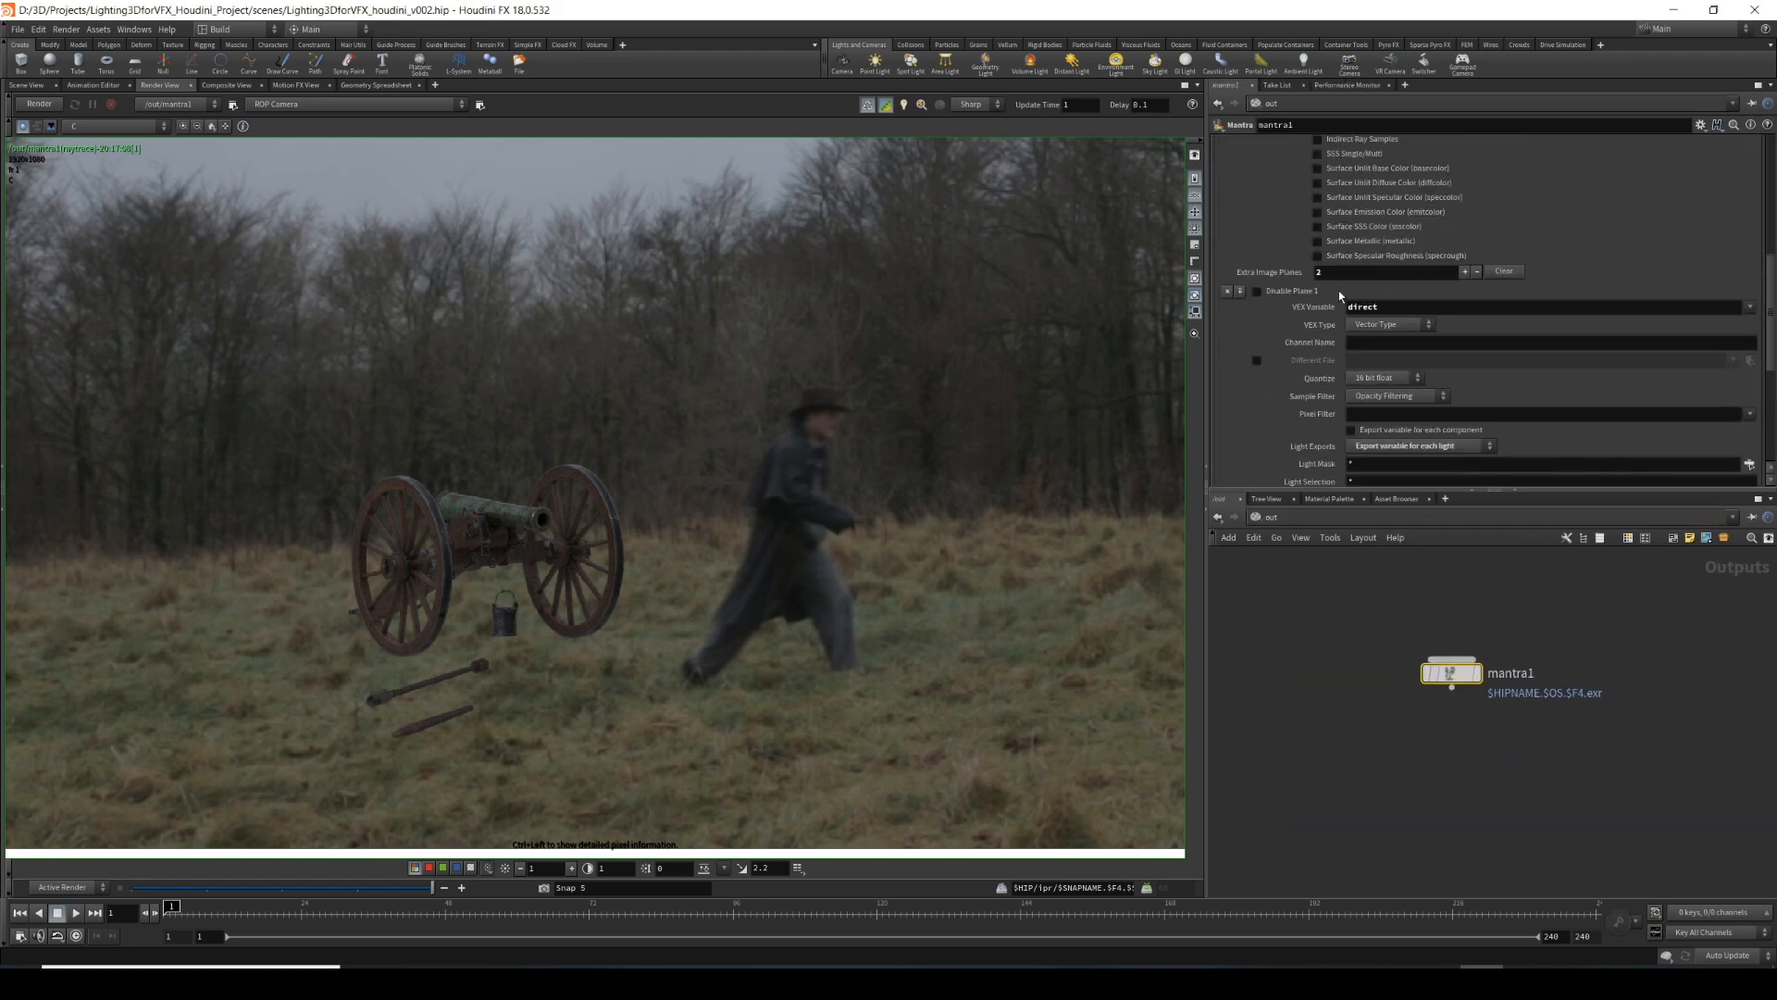